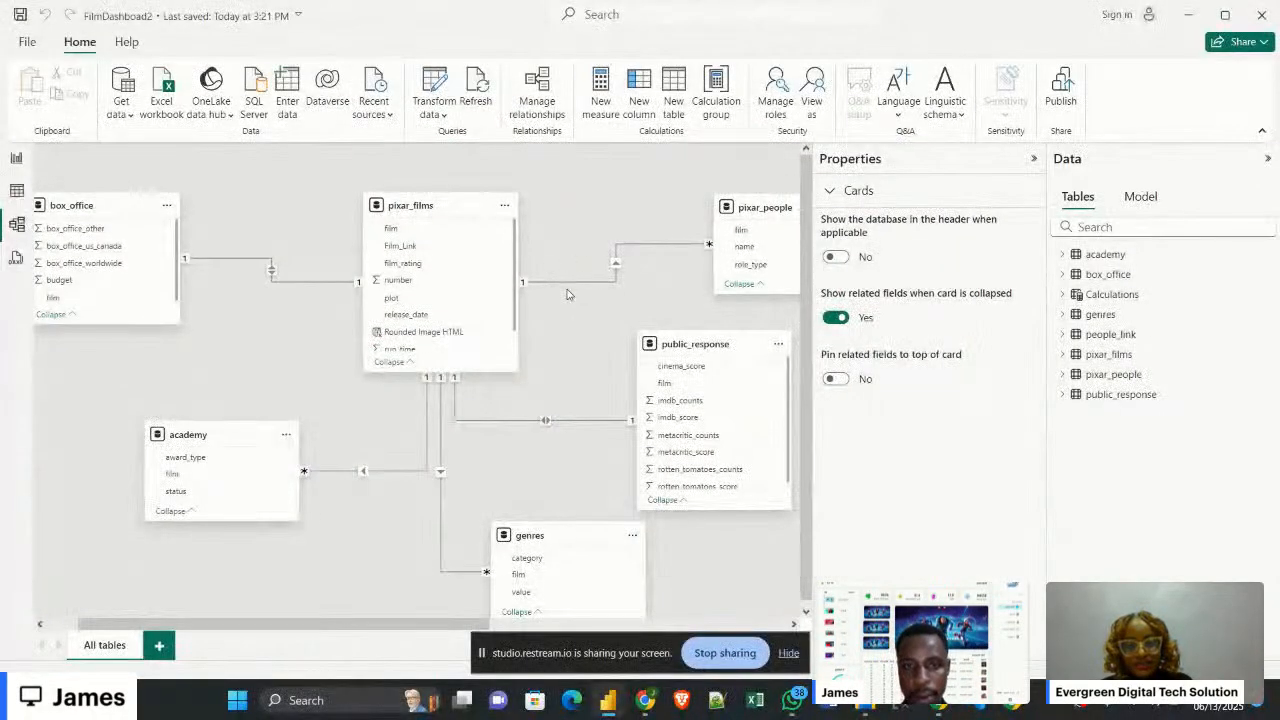
Inspect the relationships linking pixar_films to public_response and academy, and collapse the Properties and Data panes to widen the diagram
left_click(512, 420)
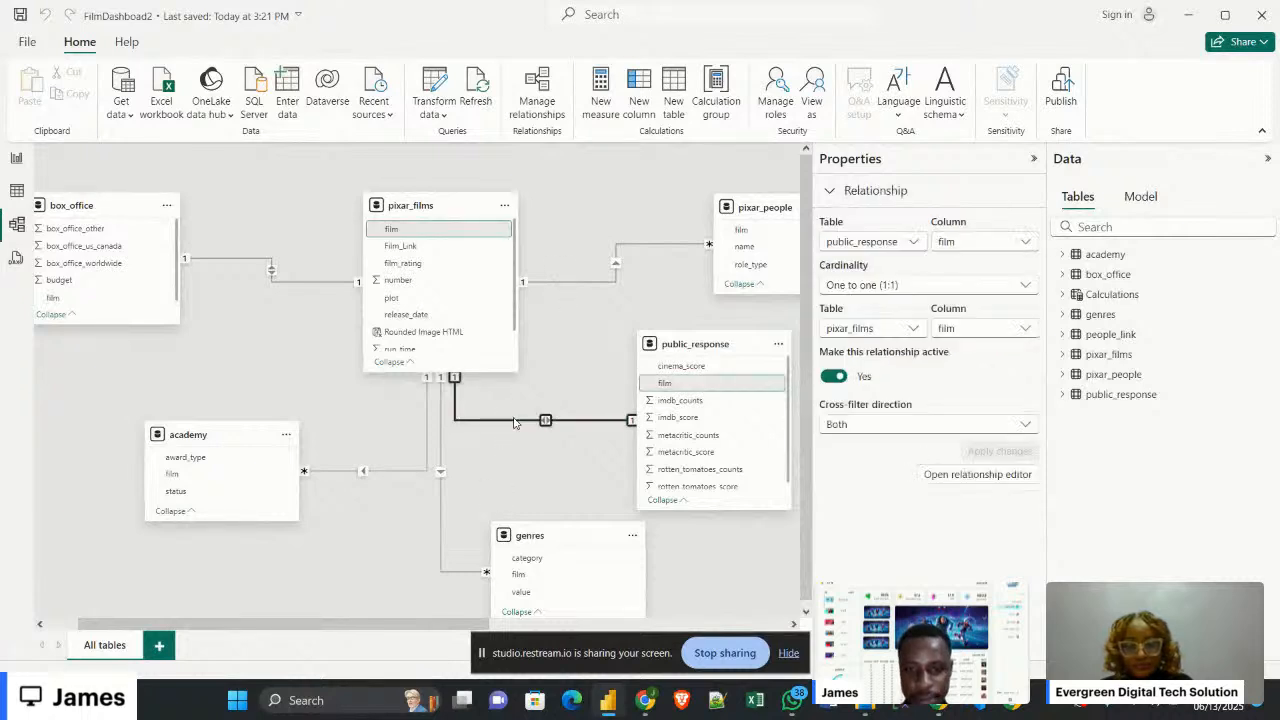
left_click(390, 472)
left_click(624, 341)
left_click(1032, 161)
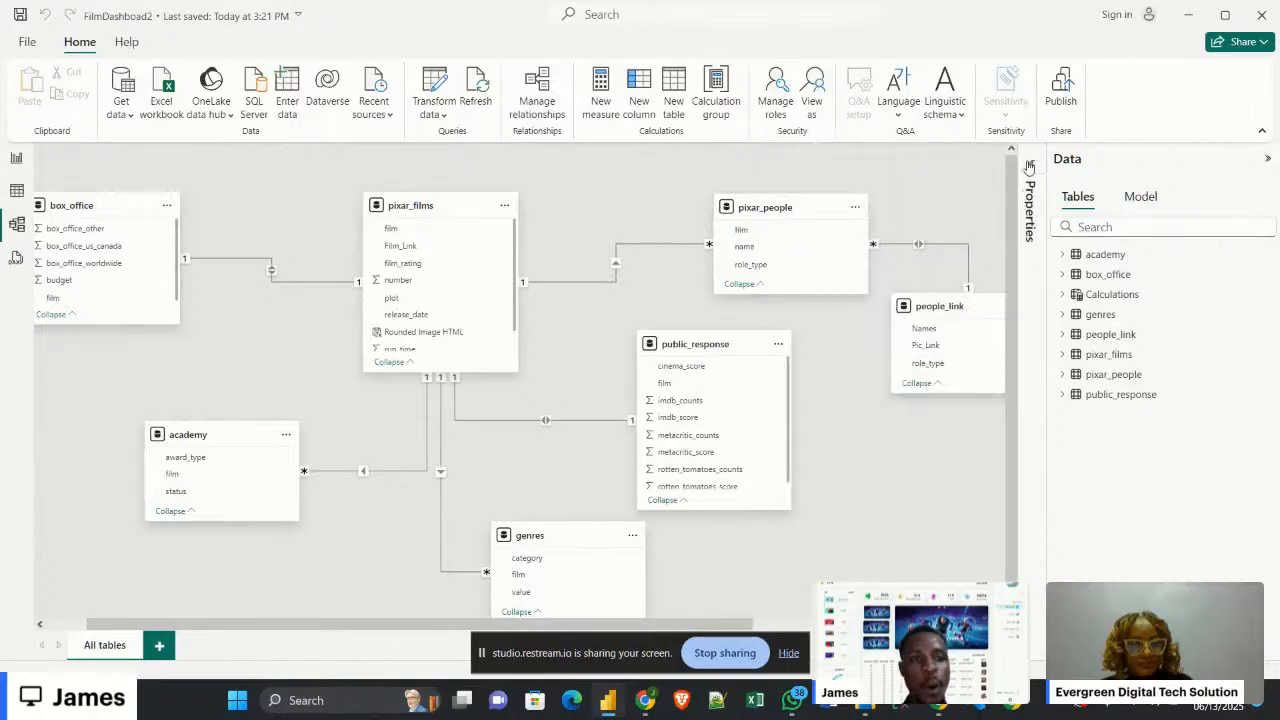
left_click(1268, 158)
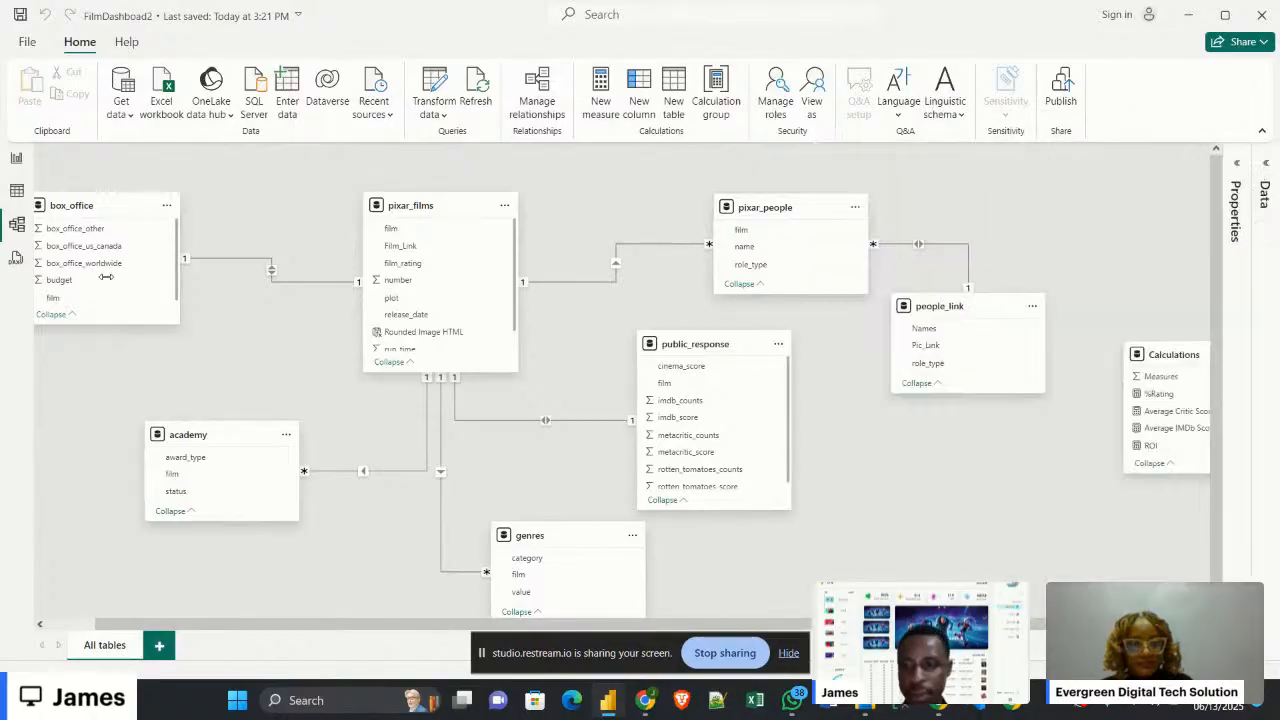
Leave the data model for the report's Overview page and examine its Worldwide, ROI, IMDb and critic score cards
left_click(17, 190)
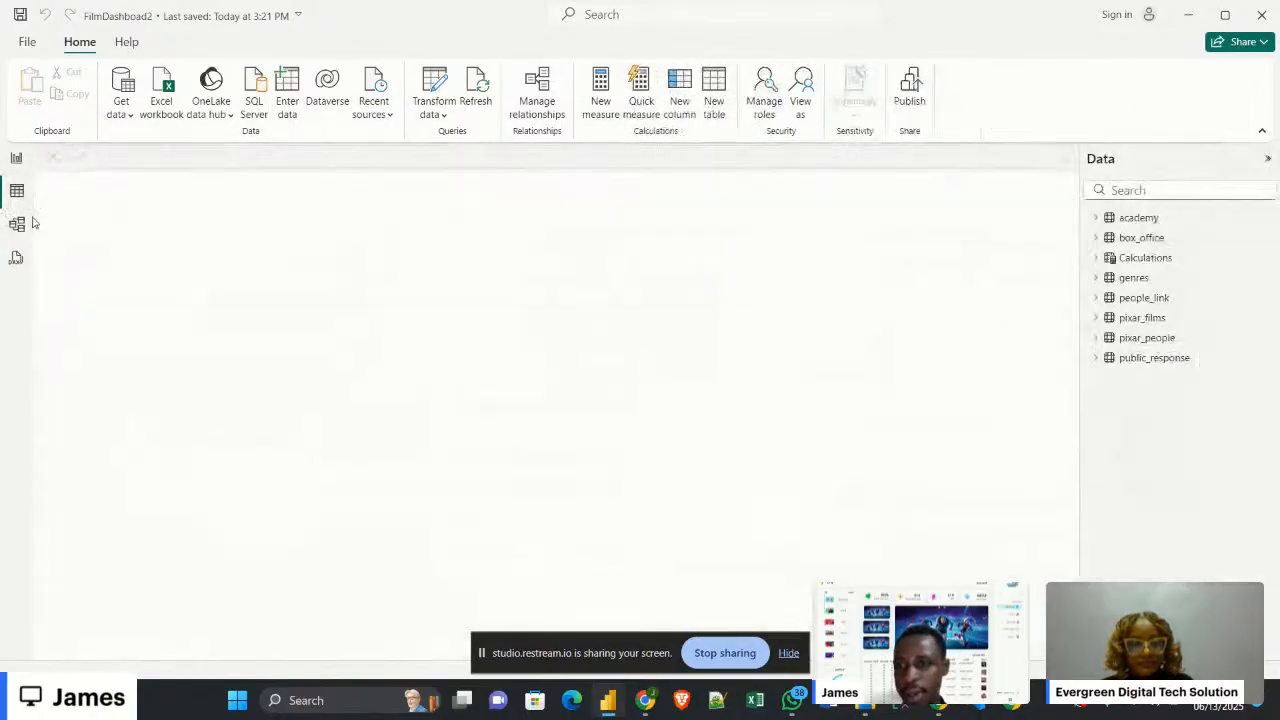
left_click(19, 158)
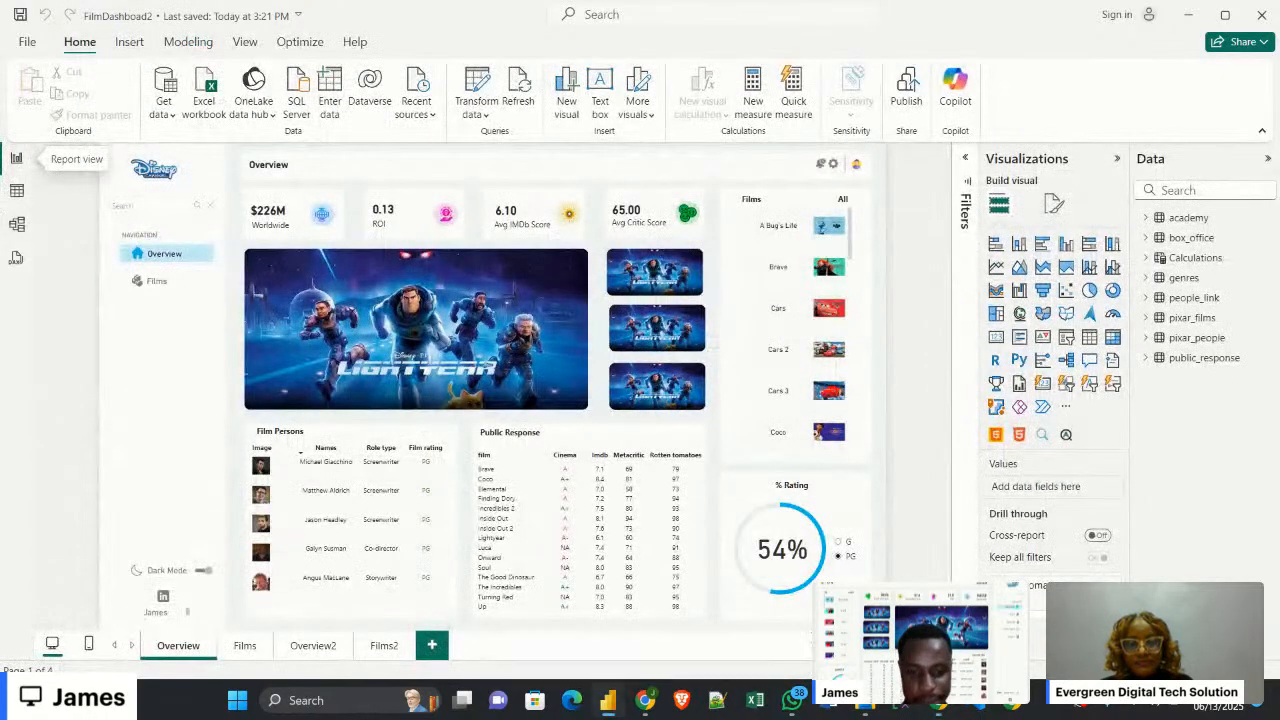
scroll(460, 306, "down", 2)
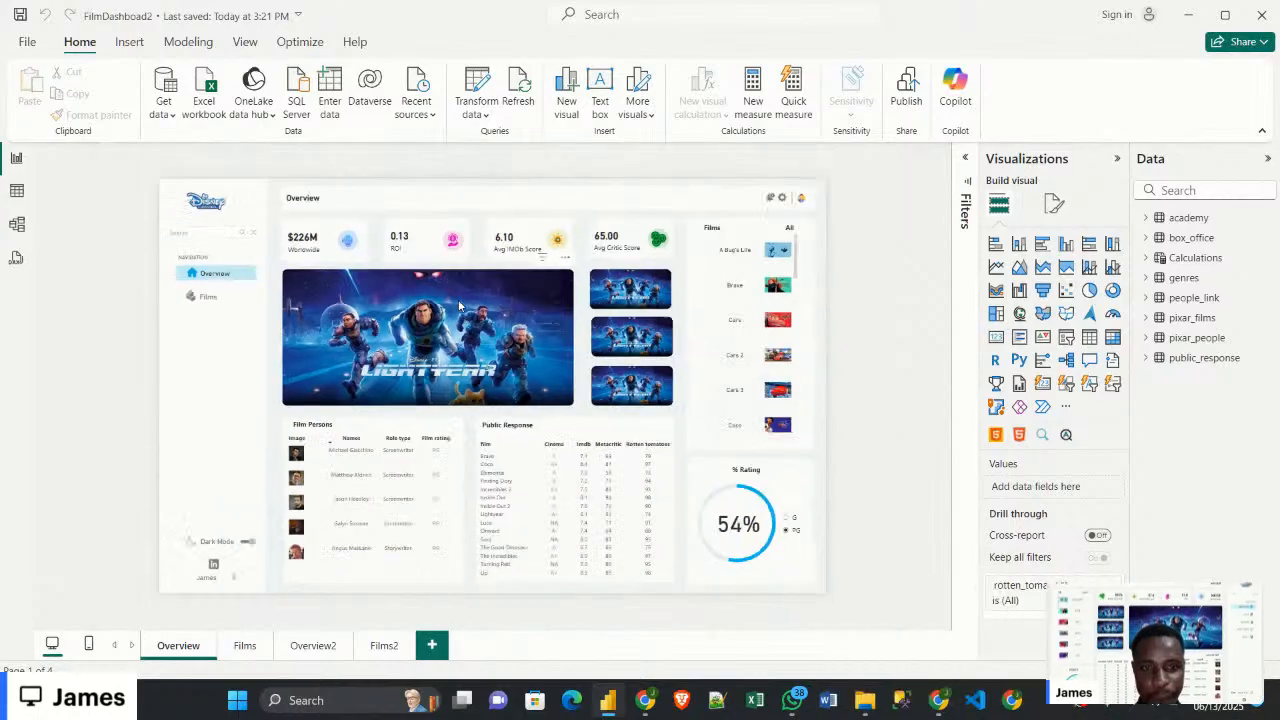
scroll(460, 306, "up", 2)
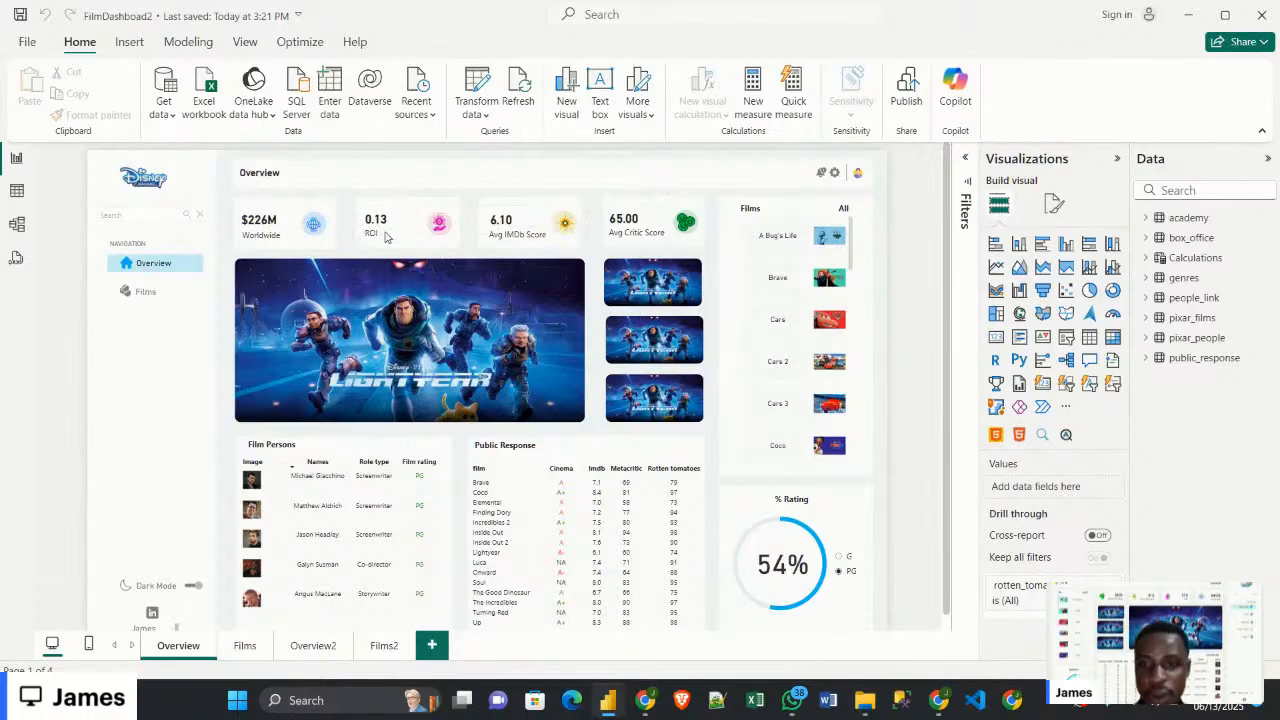
left_click(245, 237)
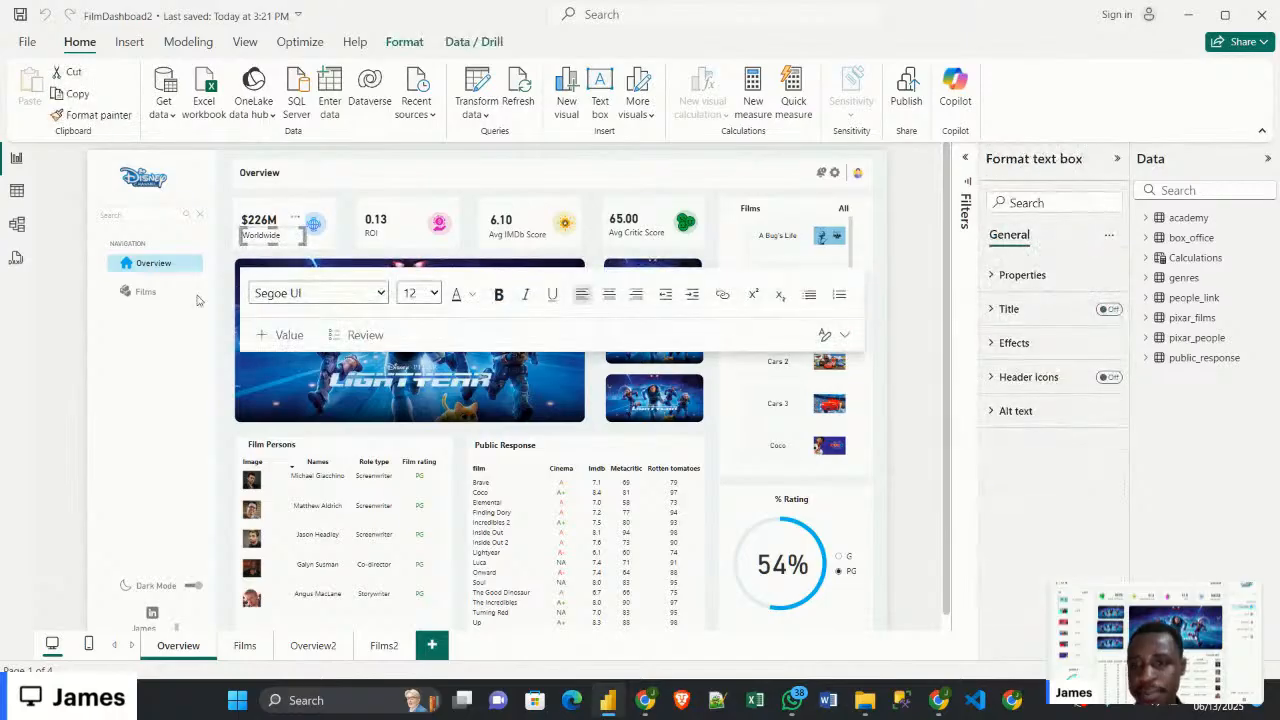
left_click(303, 245)
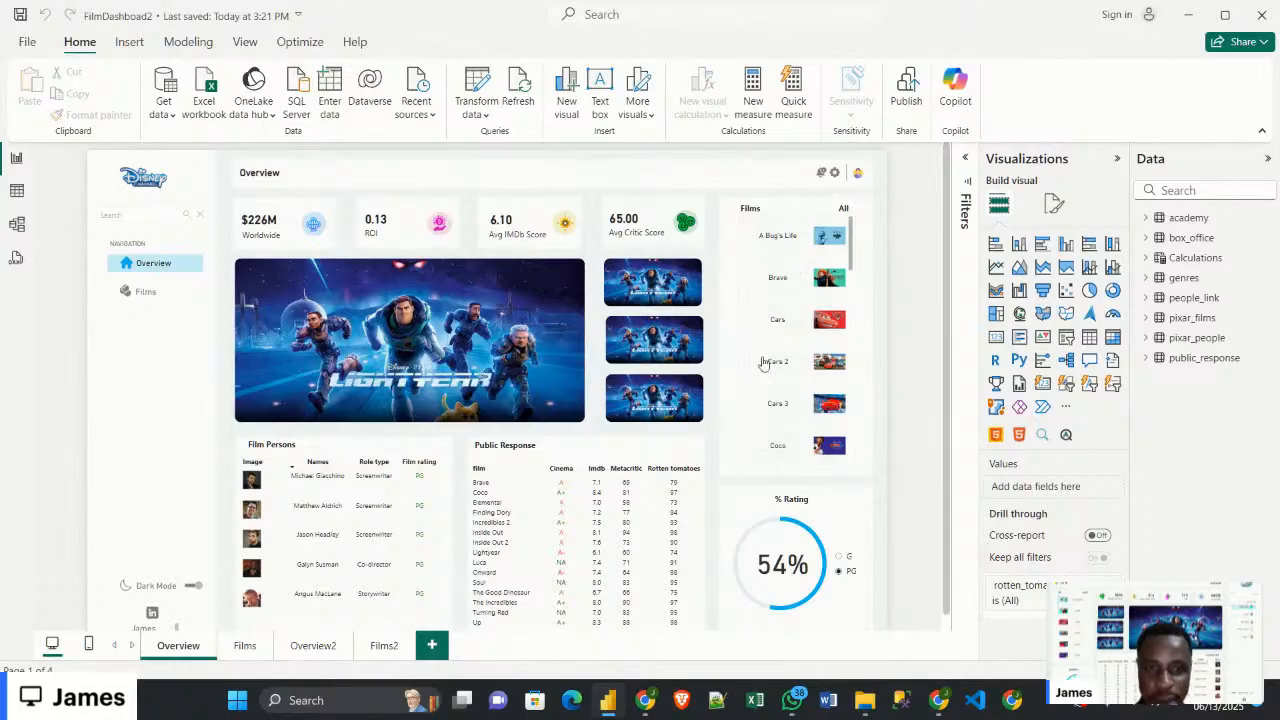
Browse the Films slicer on the Overview page, filter the page by Luca, and dismiss the chat notification
scroll(817, 336, "down", 10)
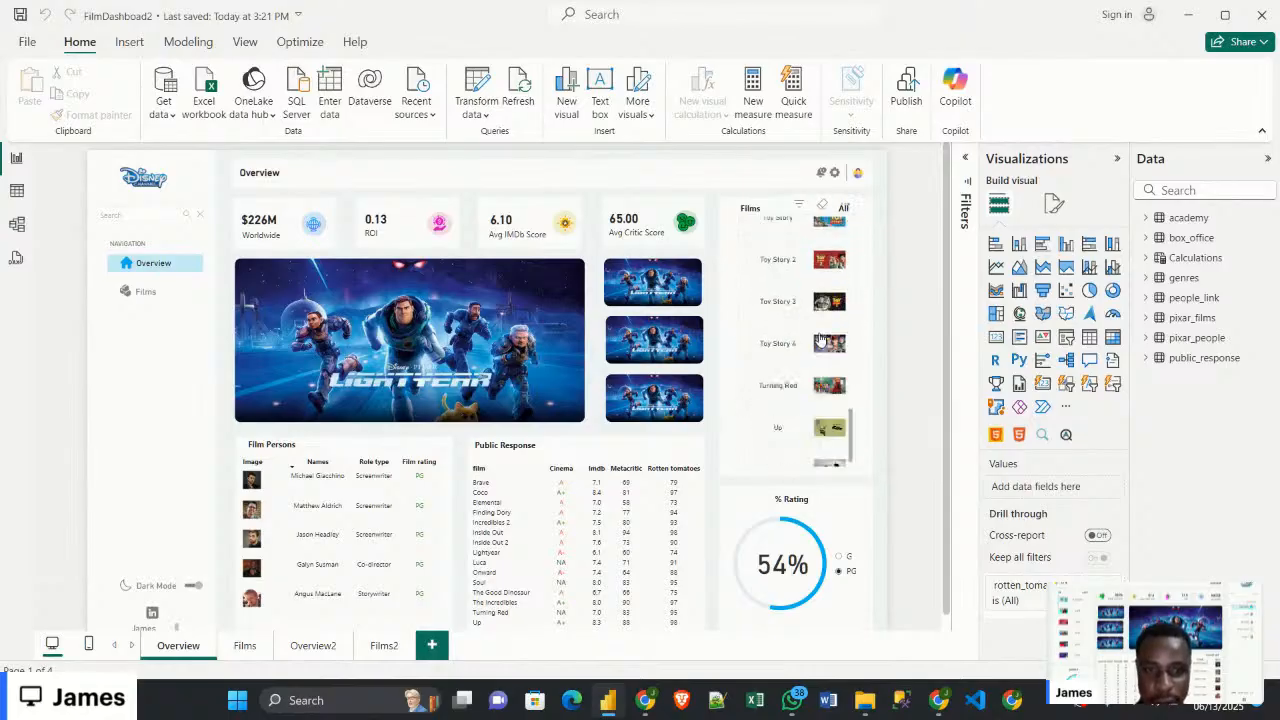
scroll(817, 340, "up", 10)
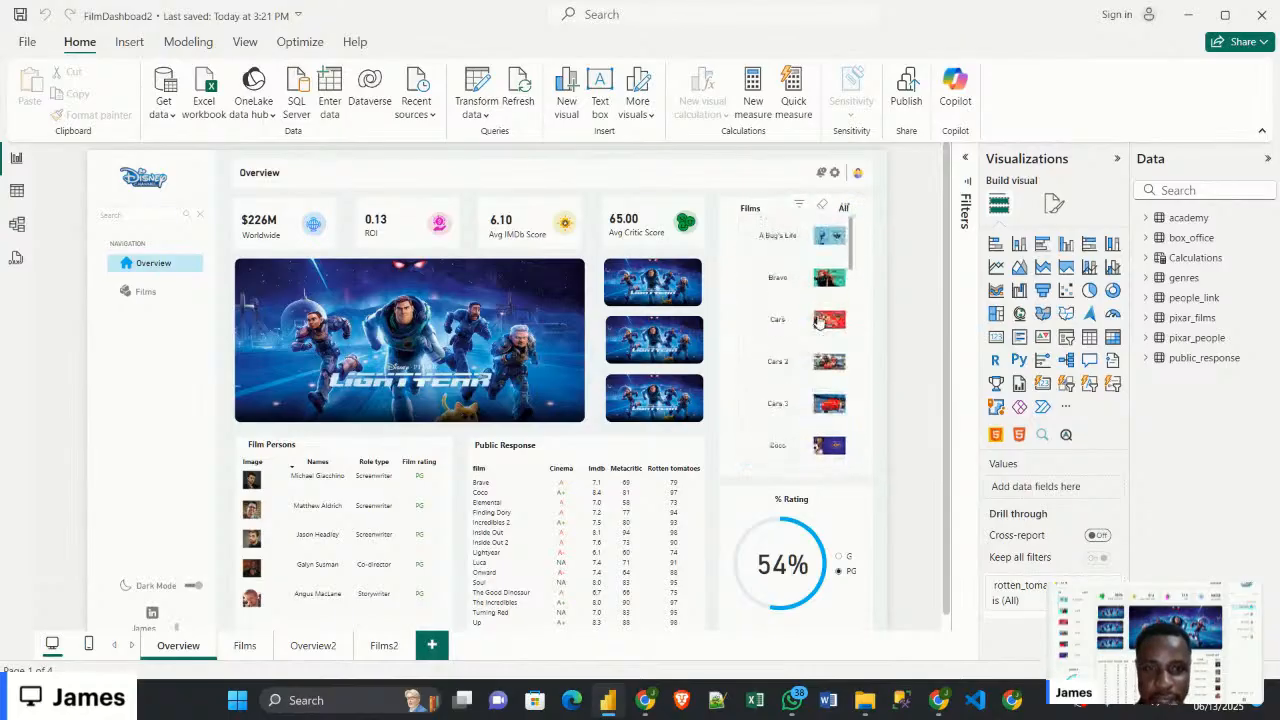
scroll(816, 321, "down", 10)
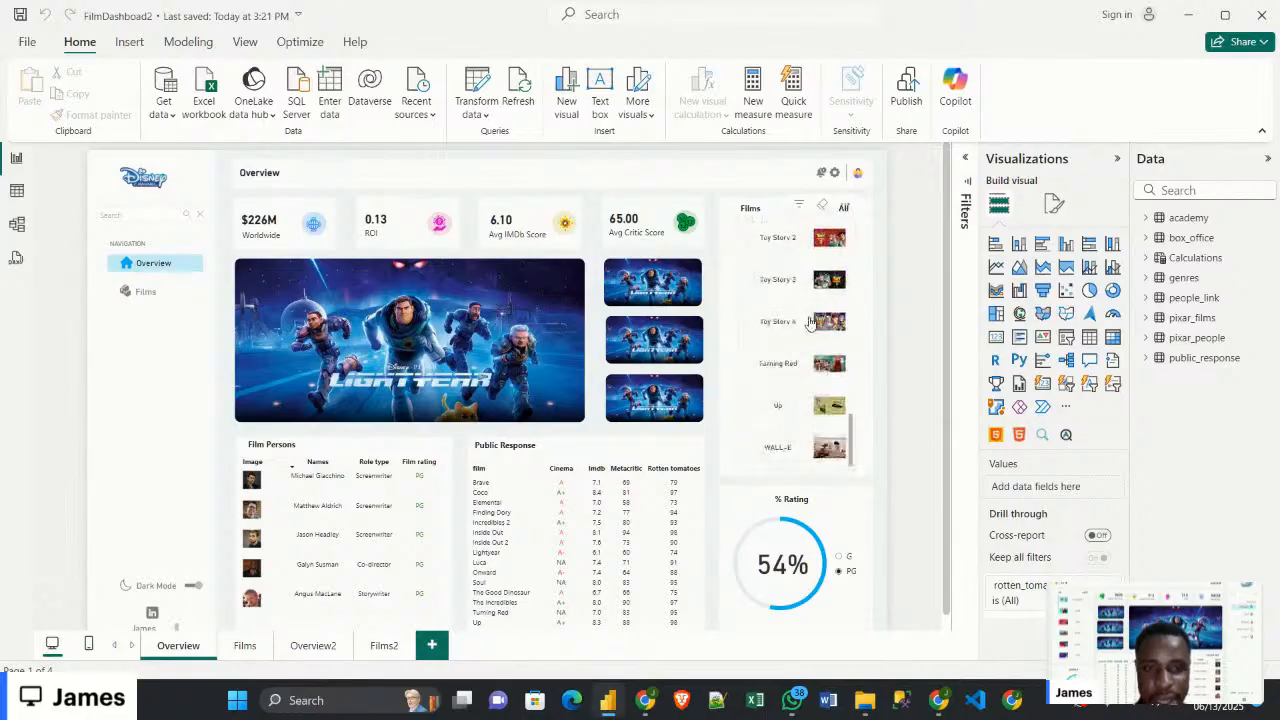
scroll(808, 312, "up", 3)
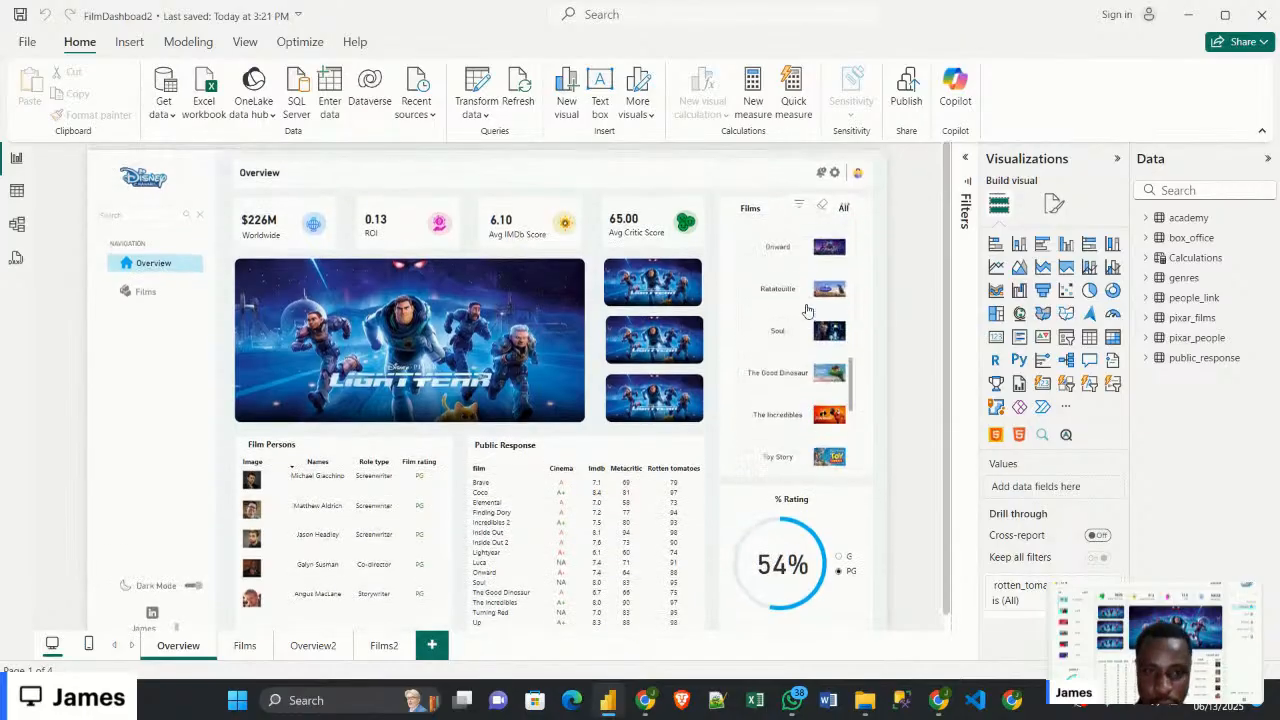
scroll(806, 314, "up", 5)
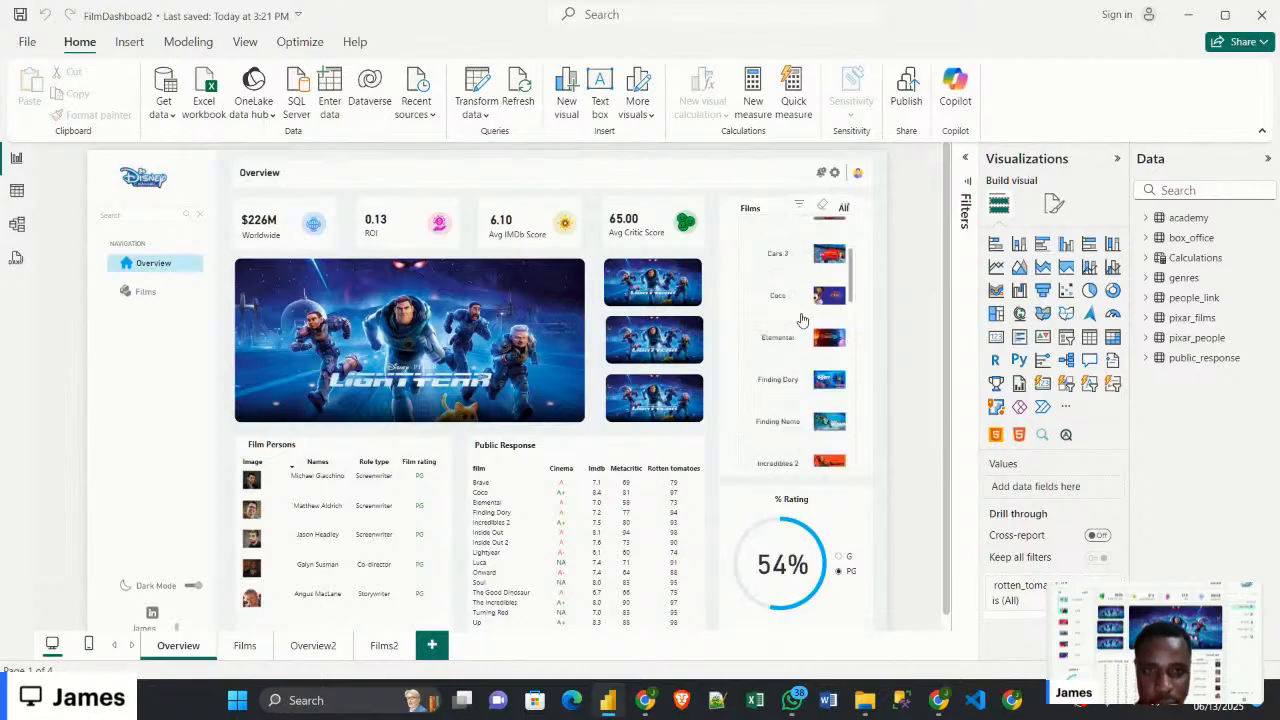
scroll(801, 319, "down", 2)
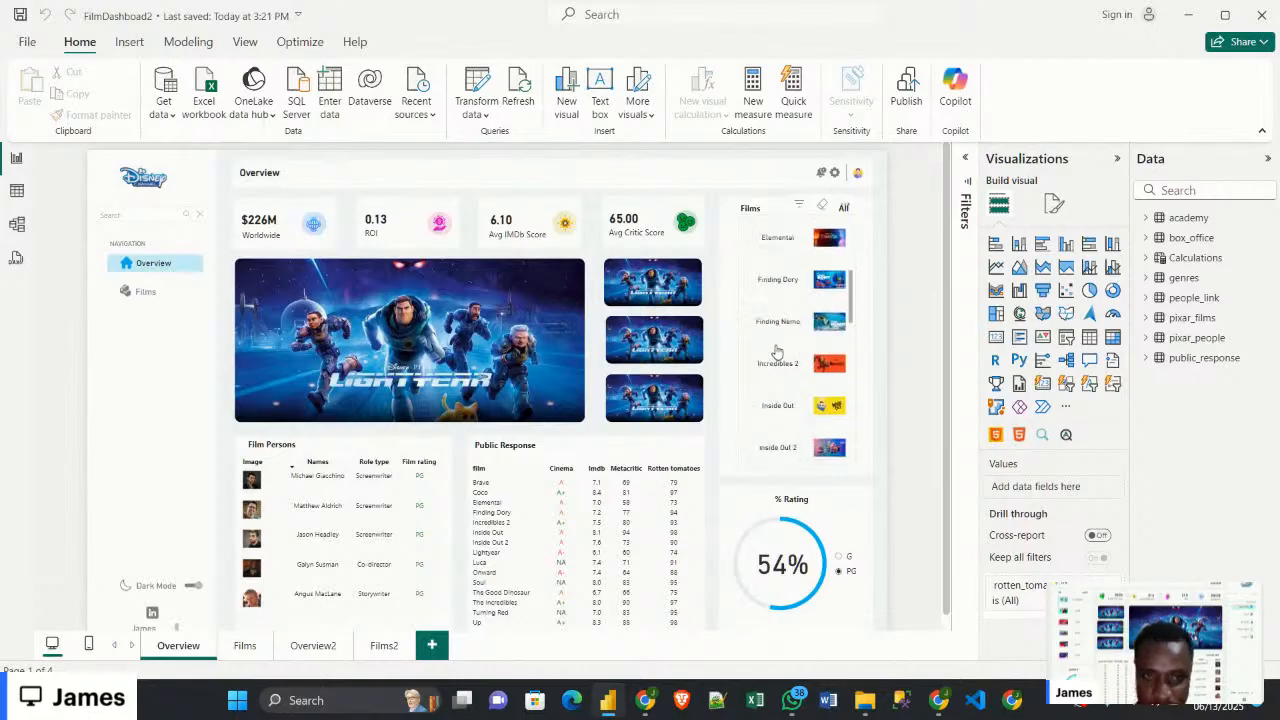
scroll(777, 300, "down", 5)
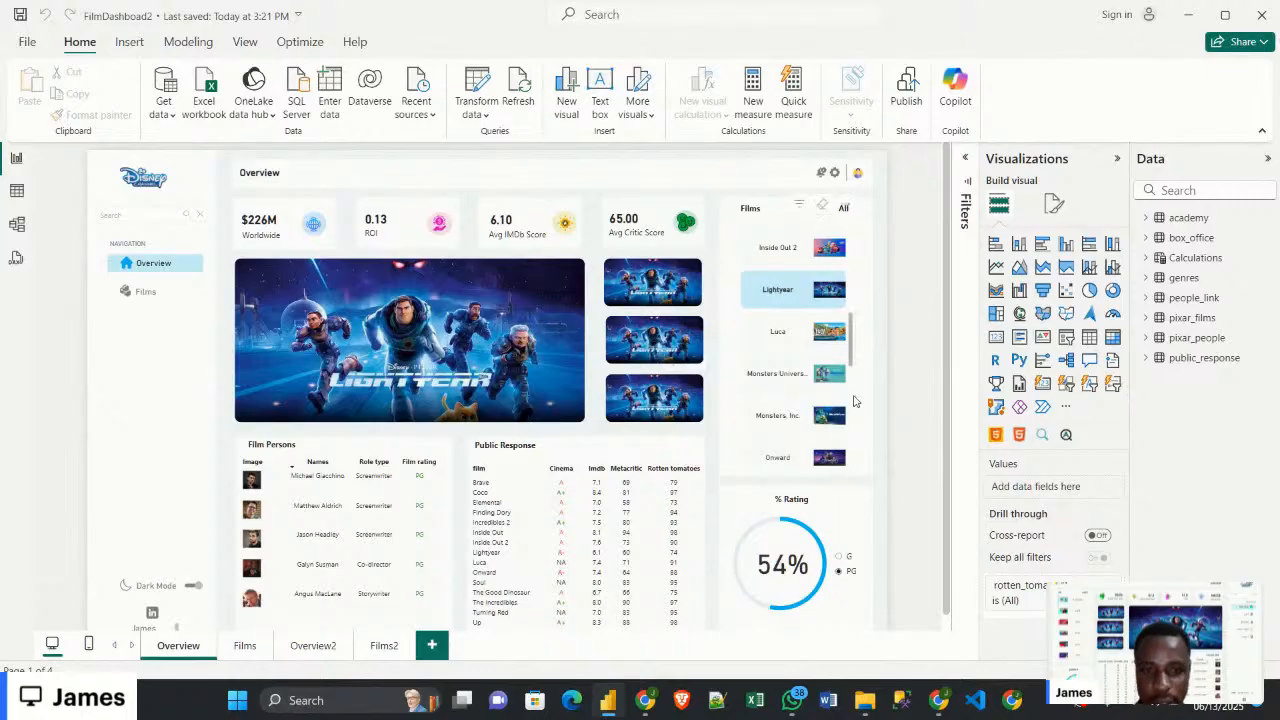
left_click(797, 335)
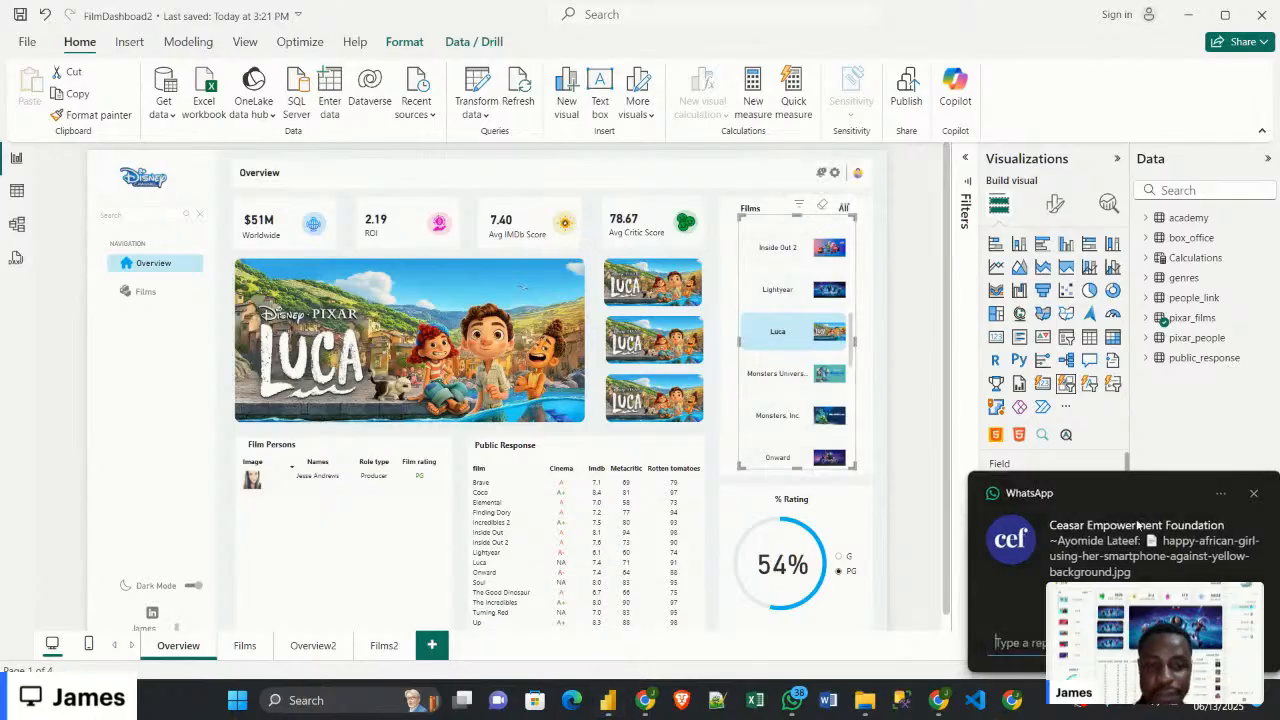
left_click(1243, 493)
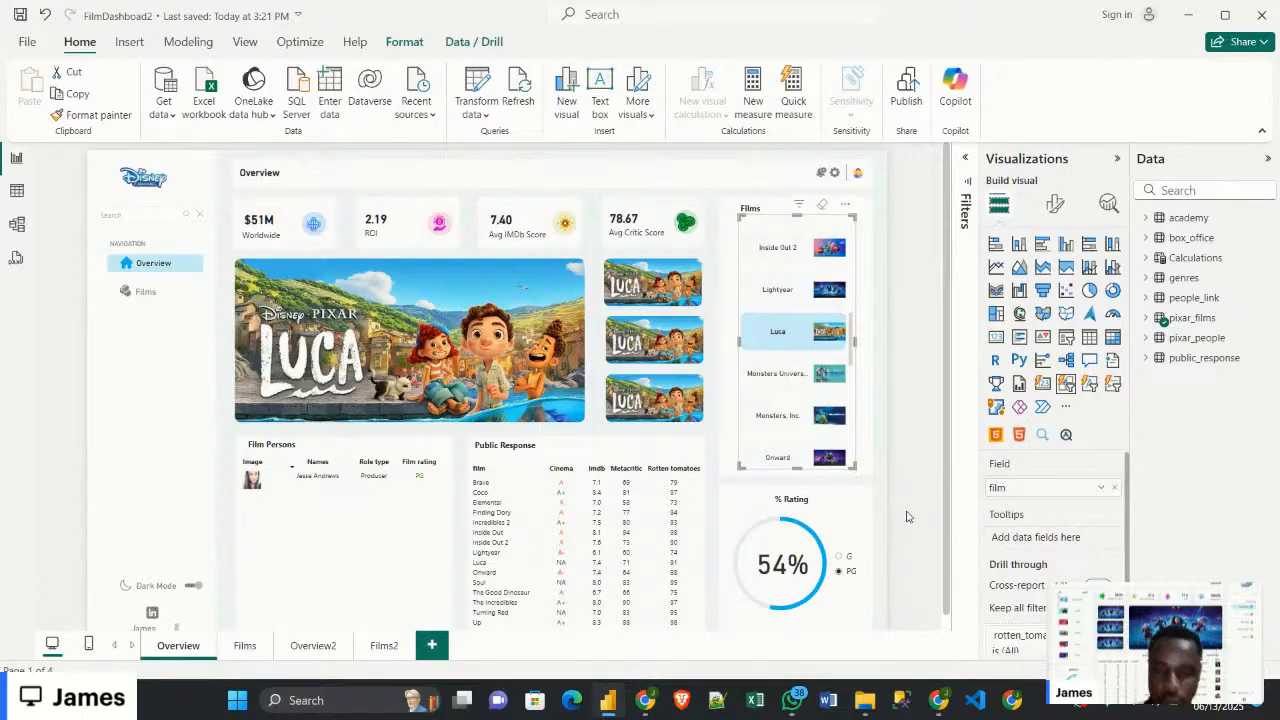
Filter the Overview page by Inside Out 2 and after that by Toy Story, examining the Film Persons and Public Response tables
left_click(795, 257)
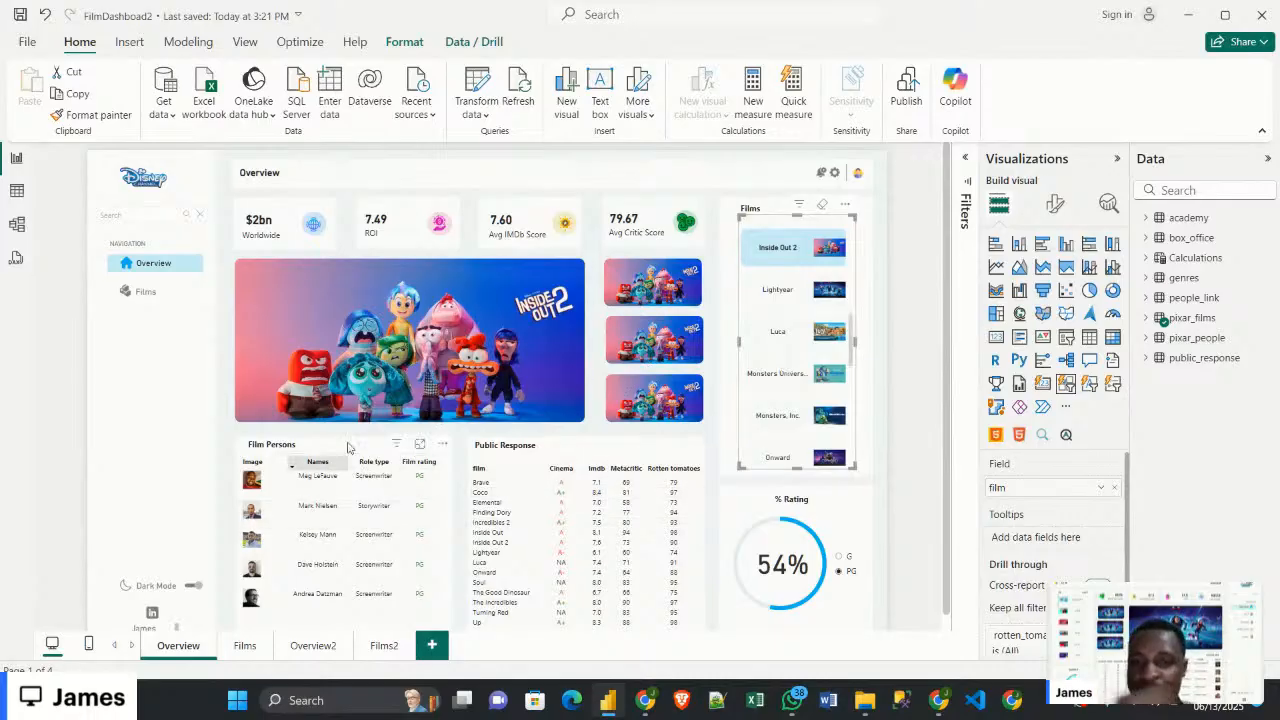
left_click(891, 376)
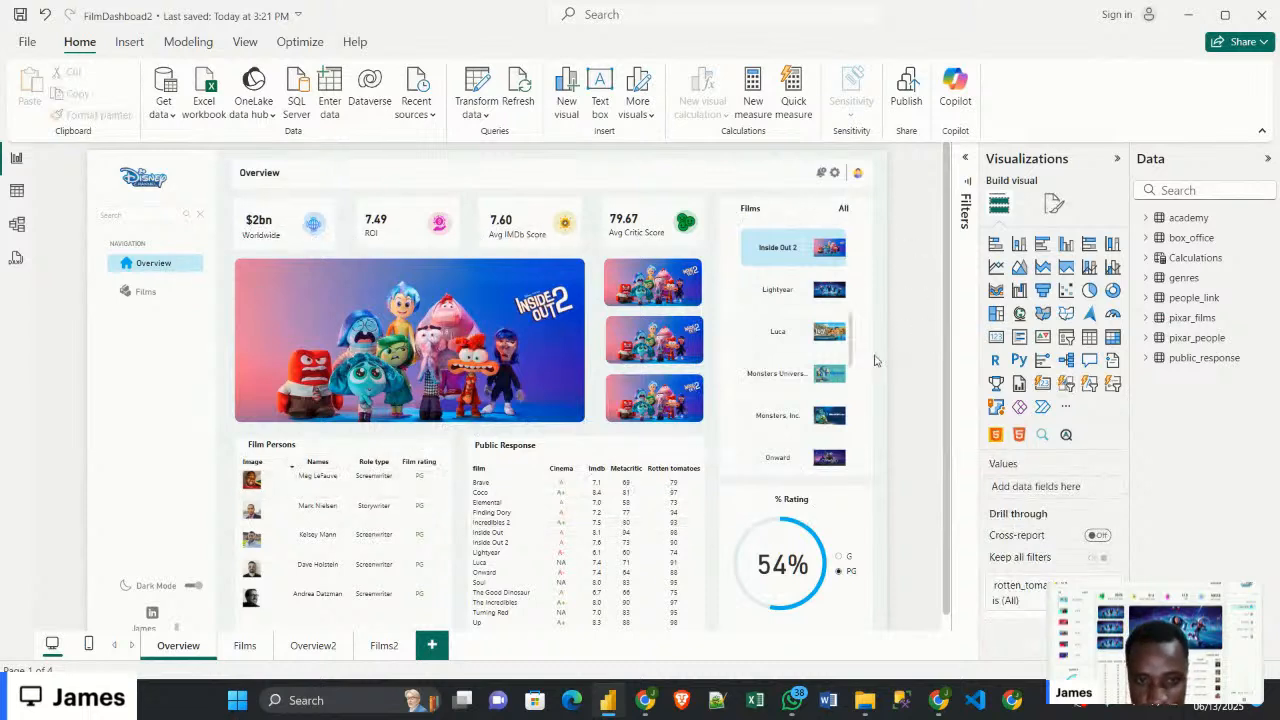
scroll(826, 365, "down", 5)
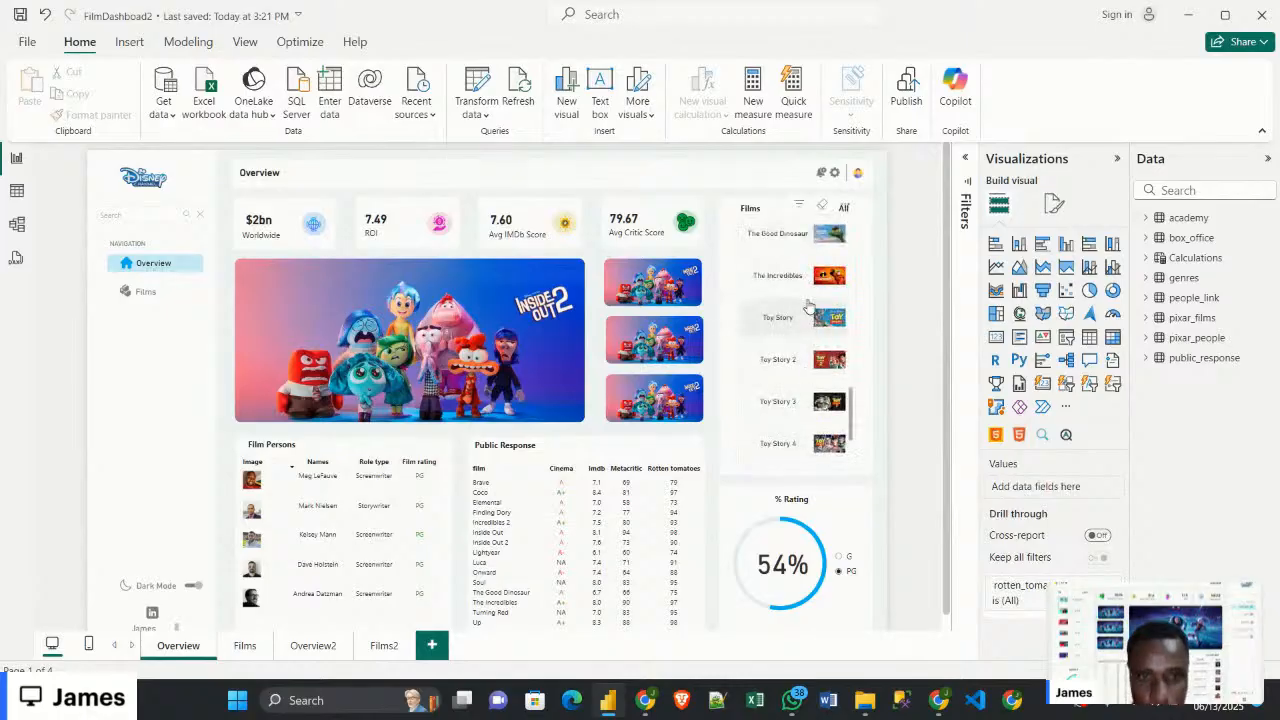
left_click(808, 308)
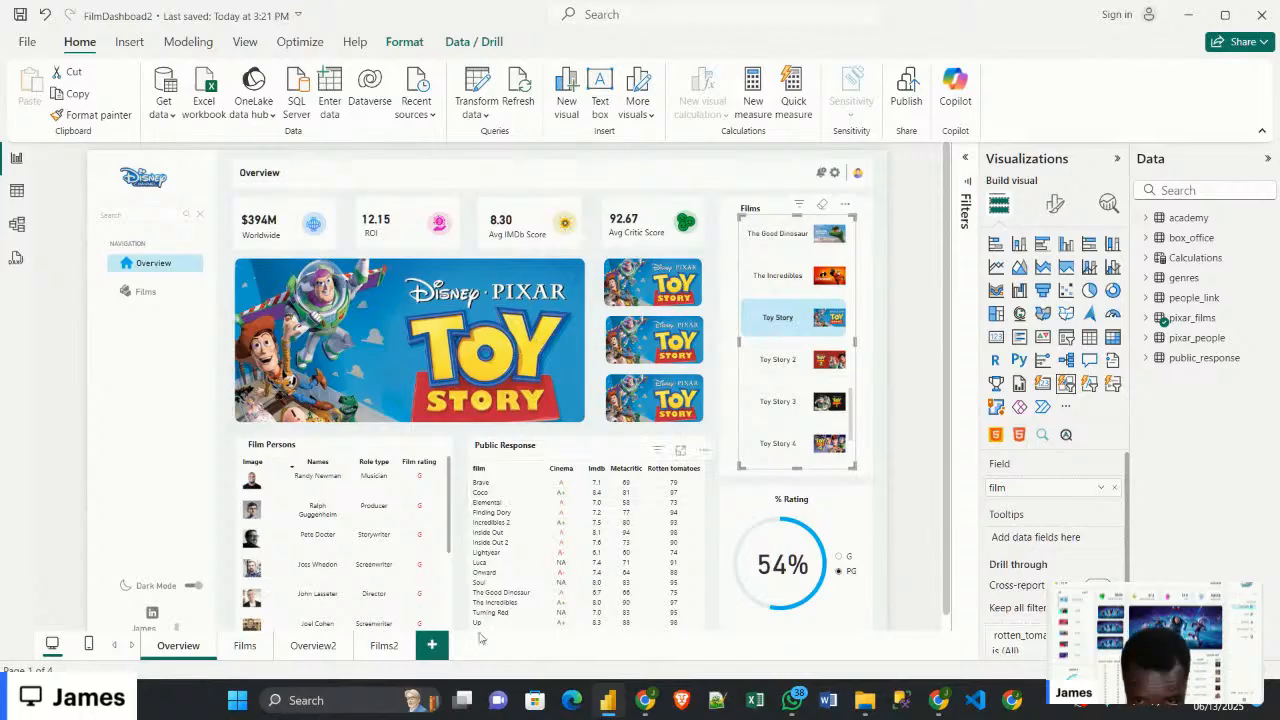
scroll(555, 573, "down", 1)
scroll(556, 573, "up", 1)
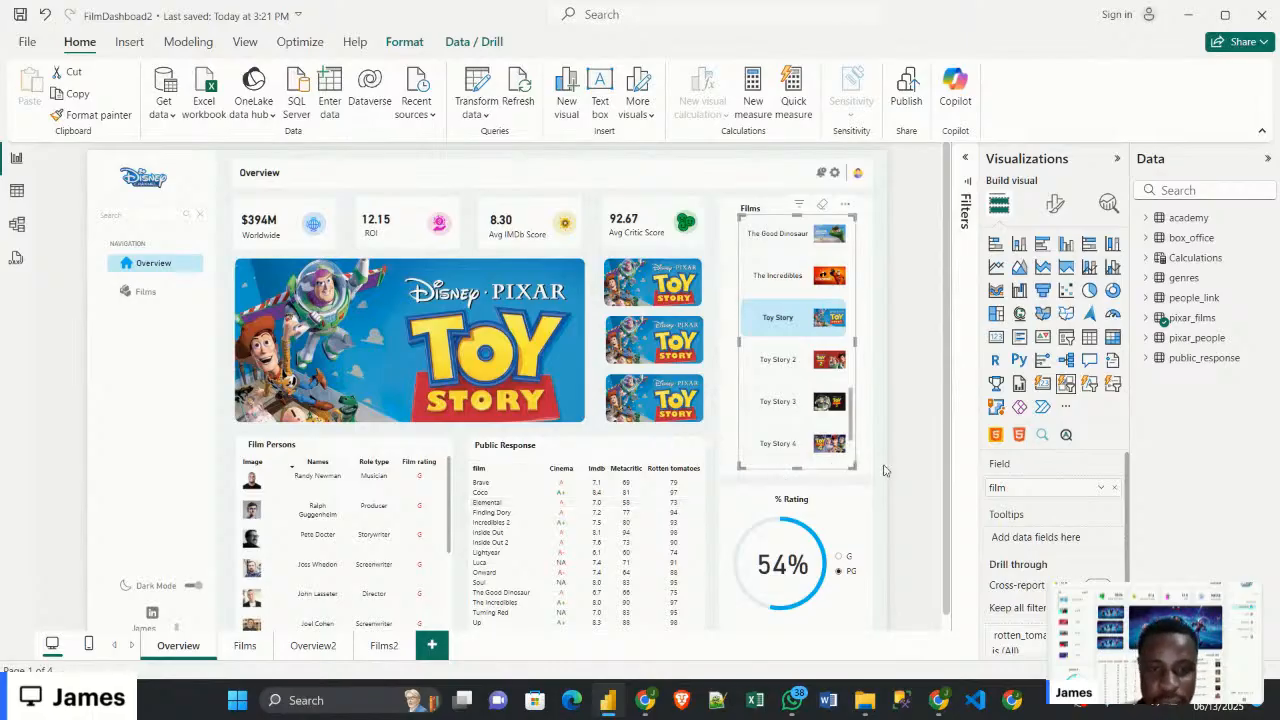
left_click(888, 545)
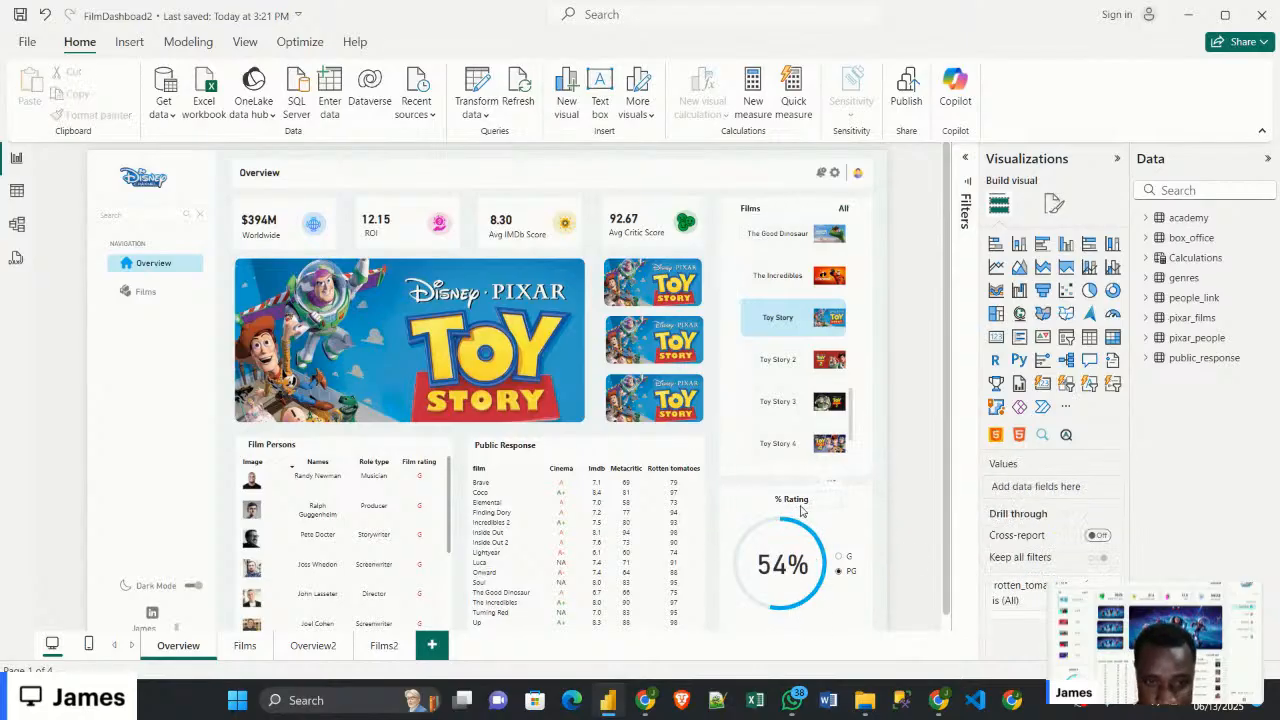
Switch the % Rating slicer to G to compare its share, and set it back to PG
left_click(847, 563)
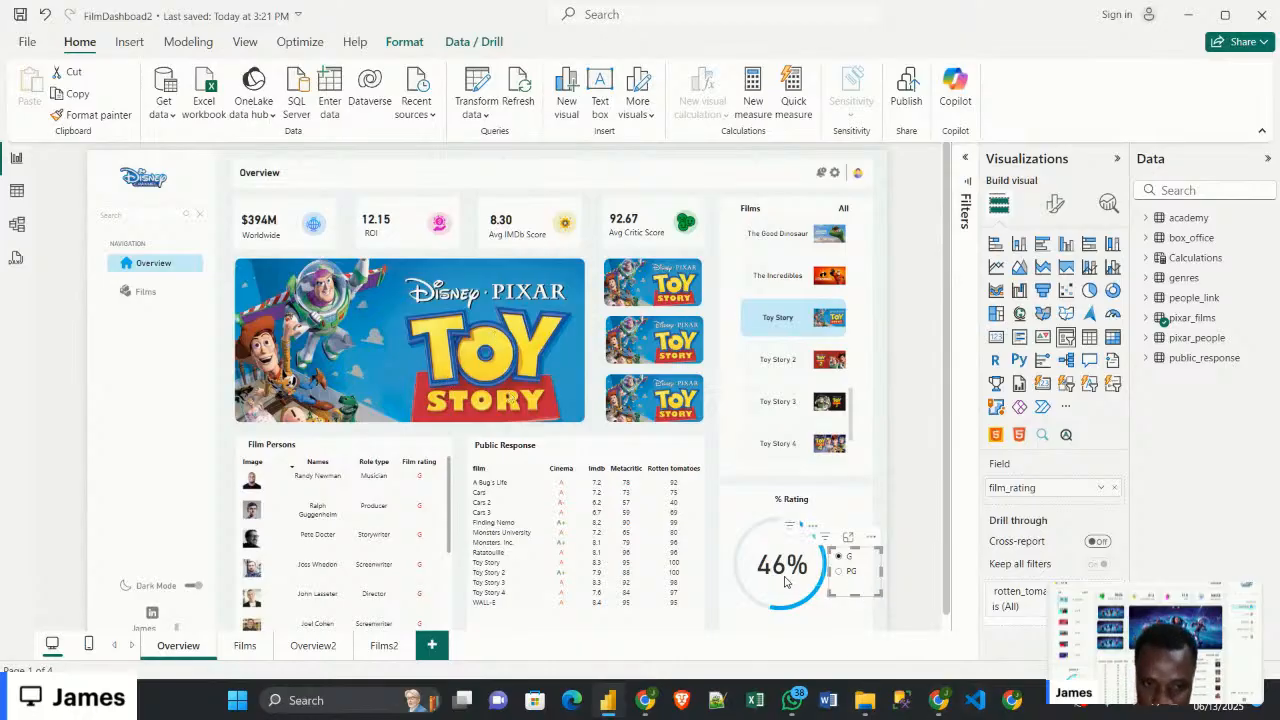
left_click(851, 576)
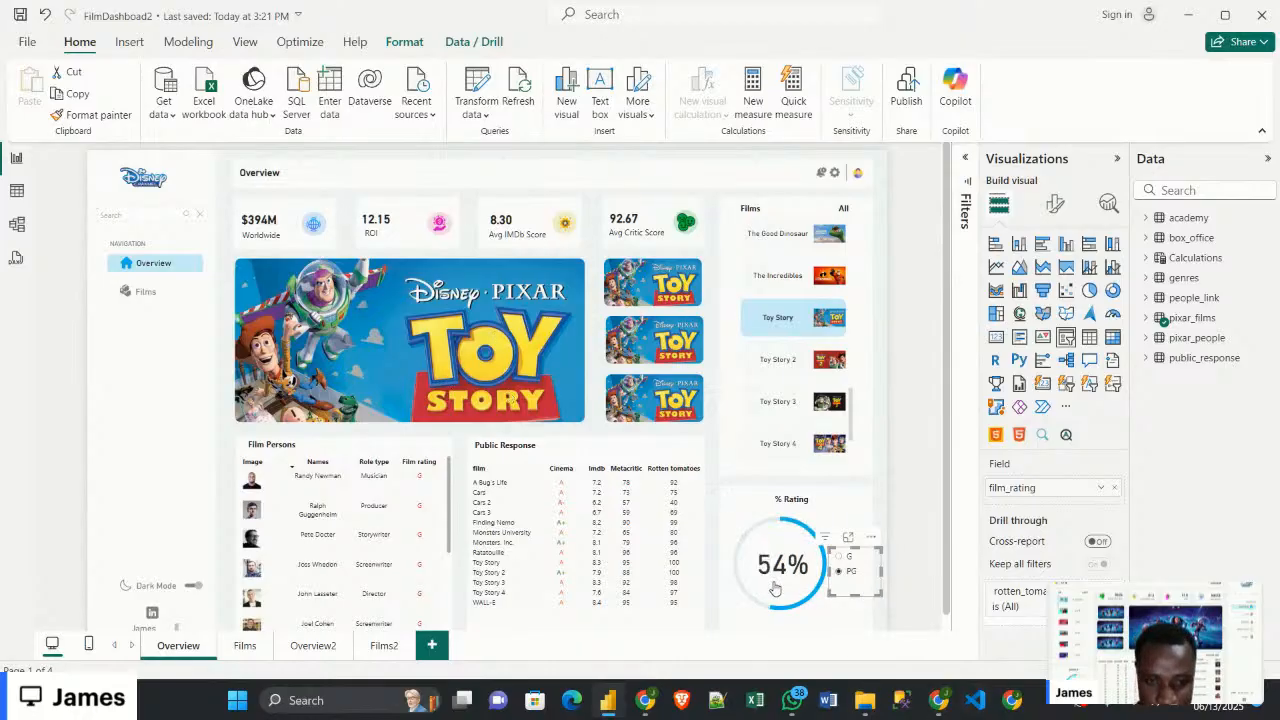
Filter the Overview page by Ratatouille and set the % Rating slicer to G
scroll(812, 290, "up", 3)
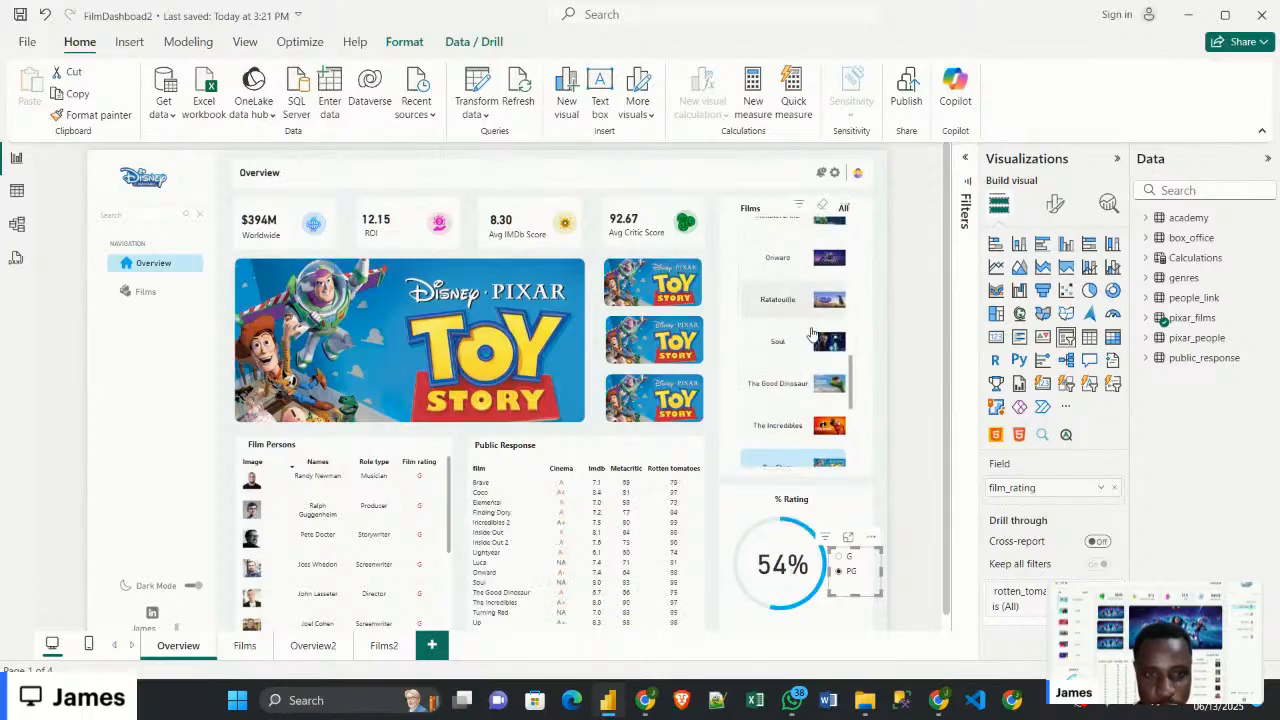
left_click(811, 310)
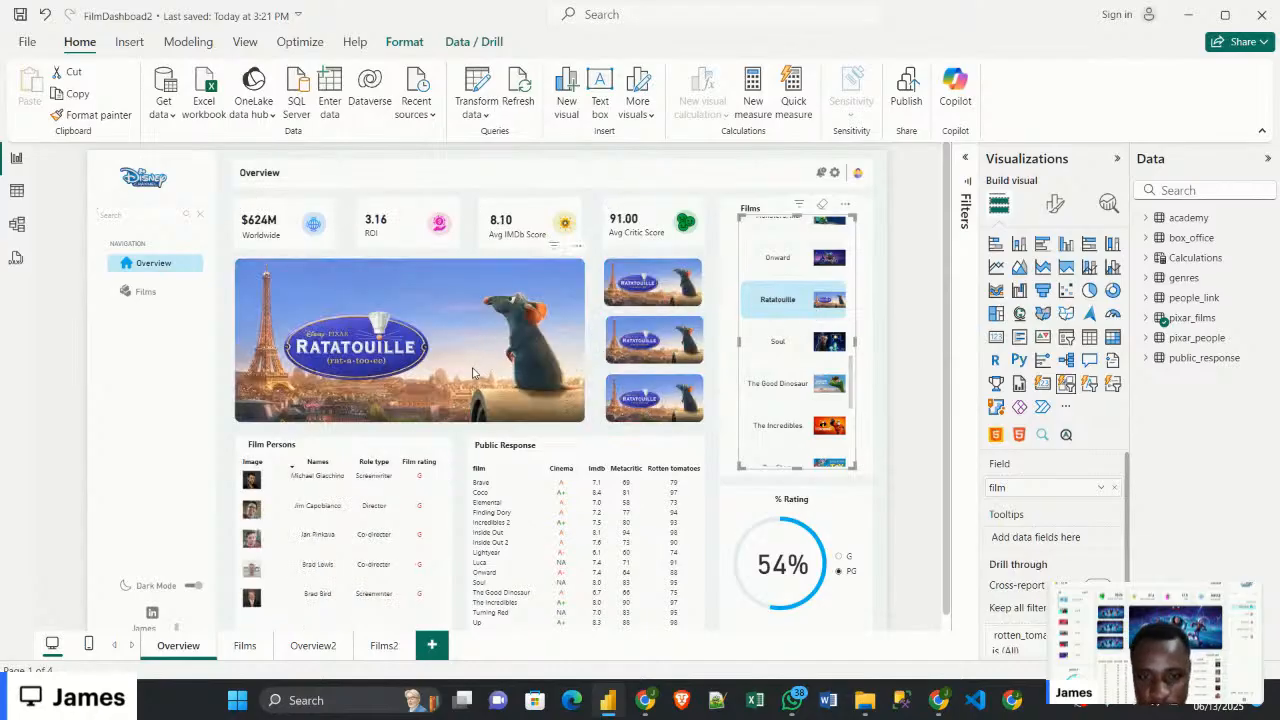
left_click(848, 557)
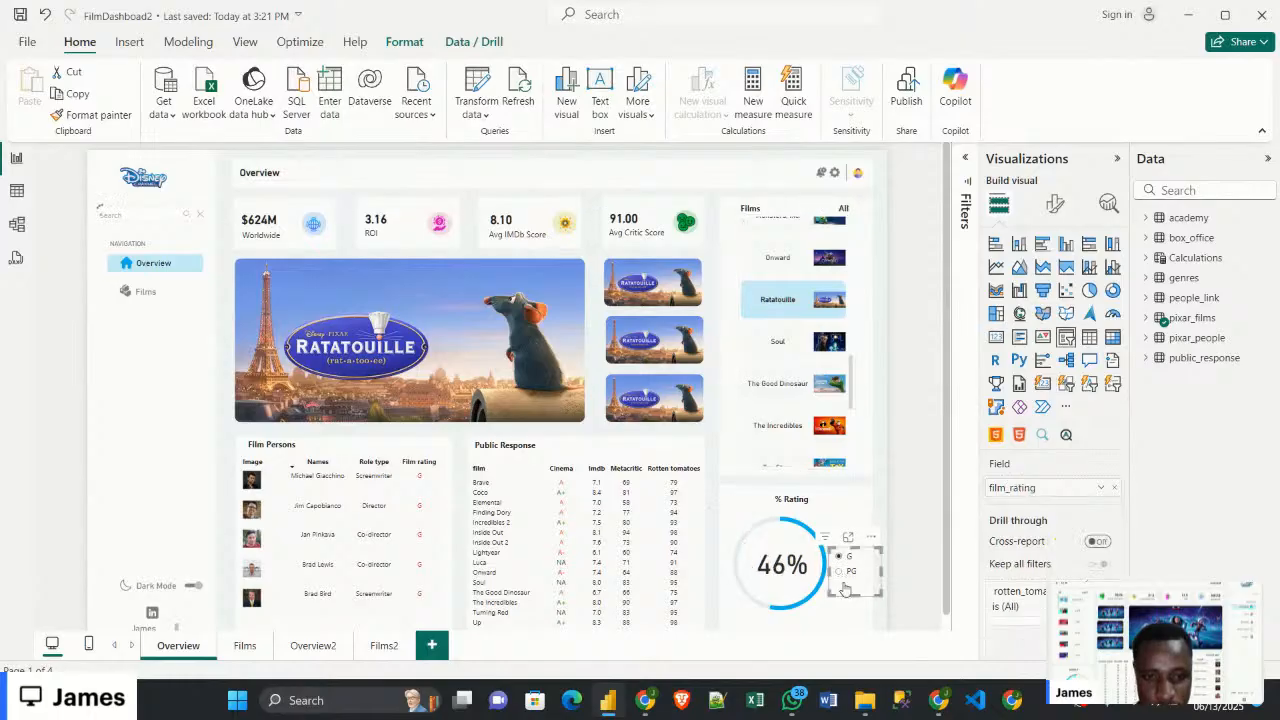
left_click(906, 544)
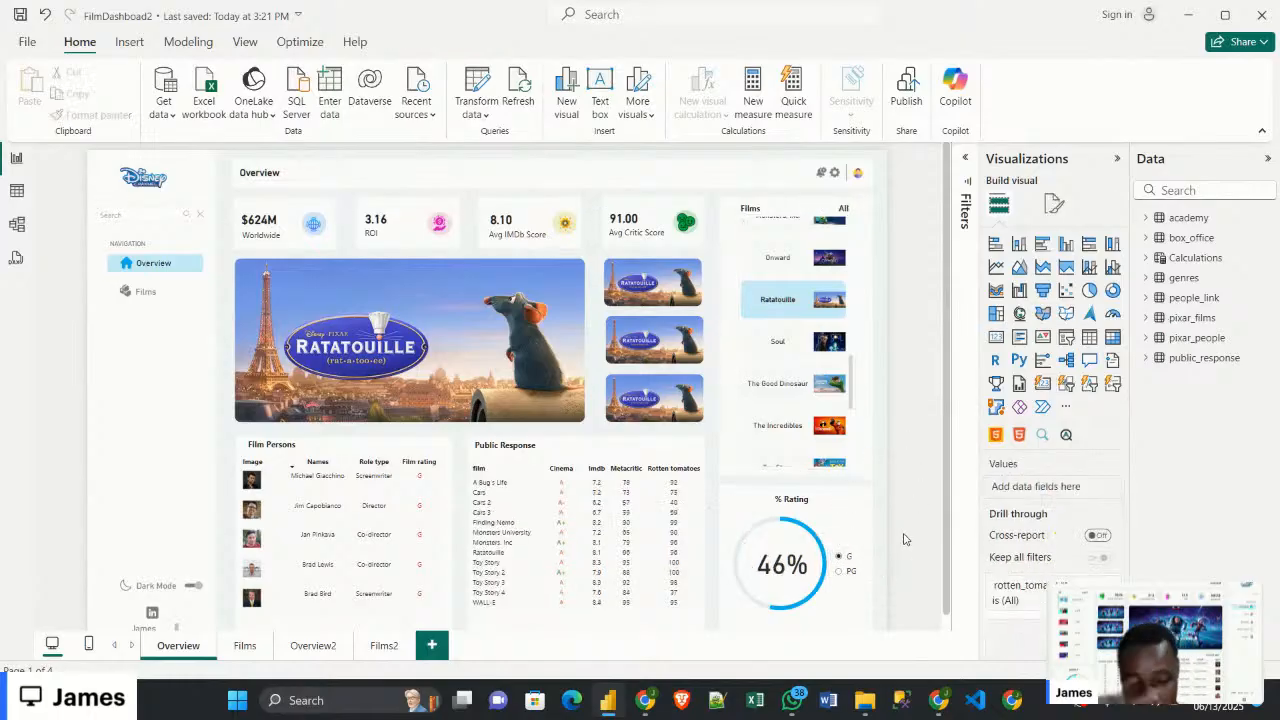
Go to the report's Films page through its navigation and dismiss the incoming chat notifications
left_click(131, 295)
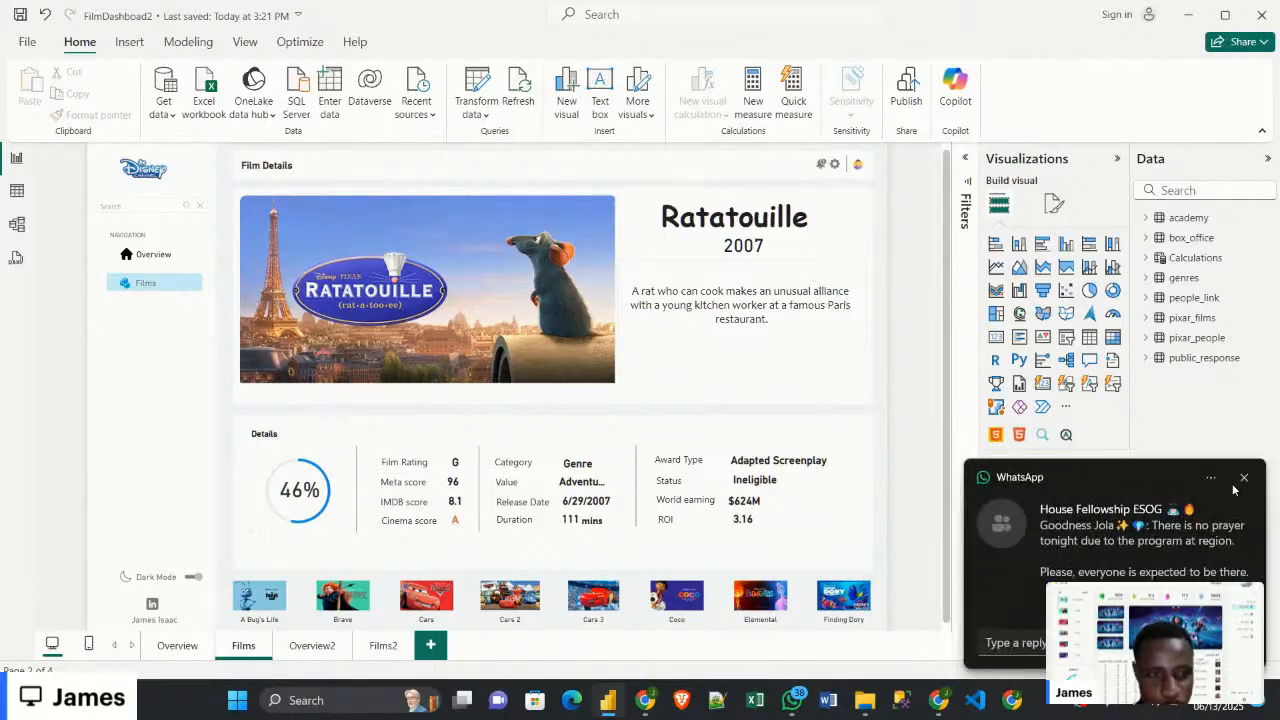
left_click(1243, 478)
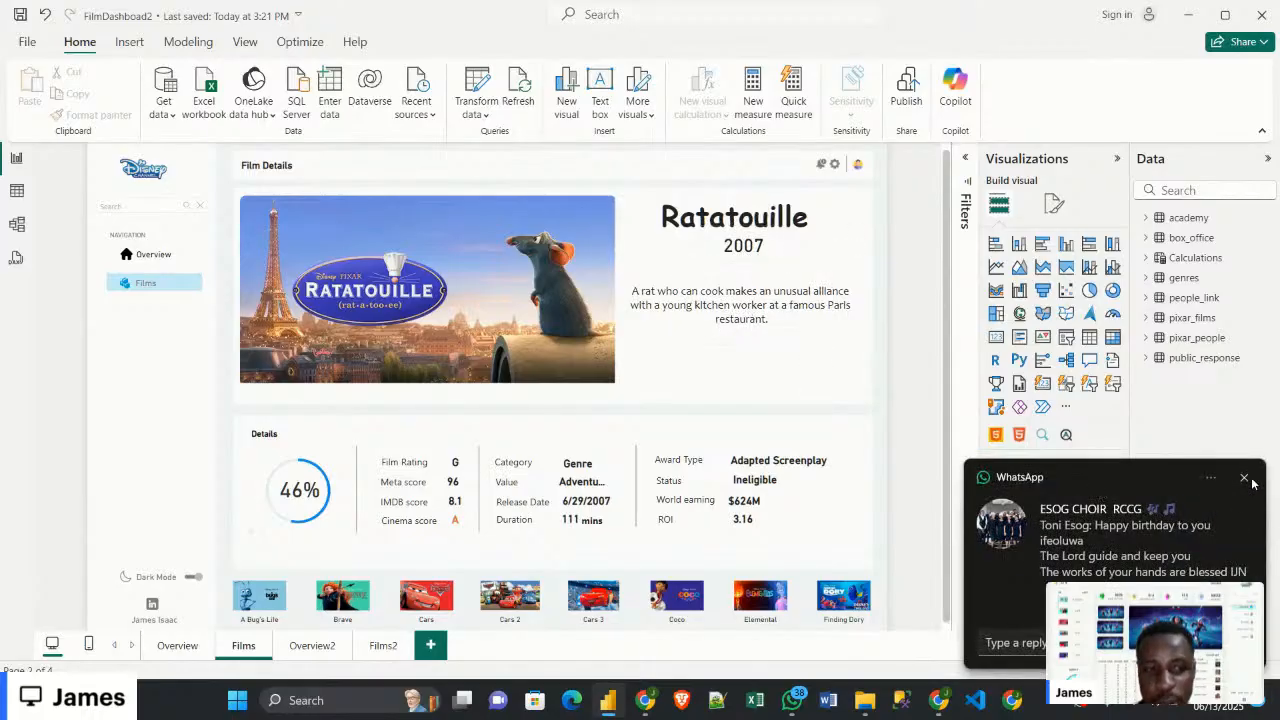
left_click(1244, 478)
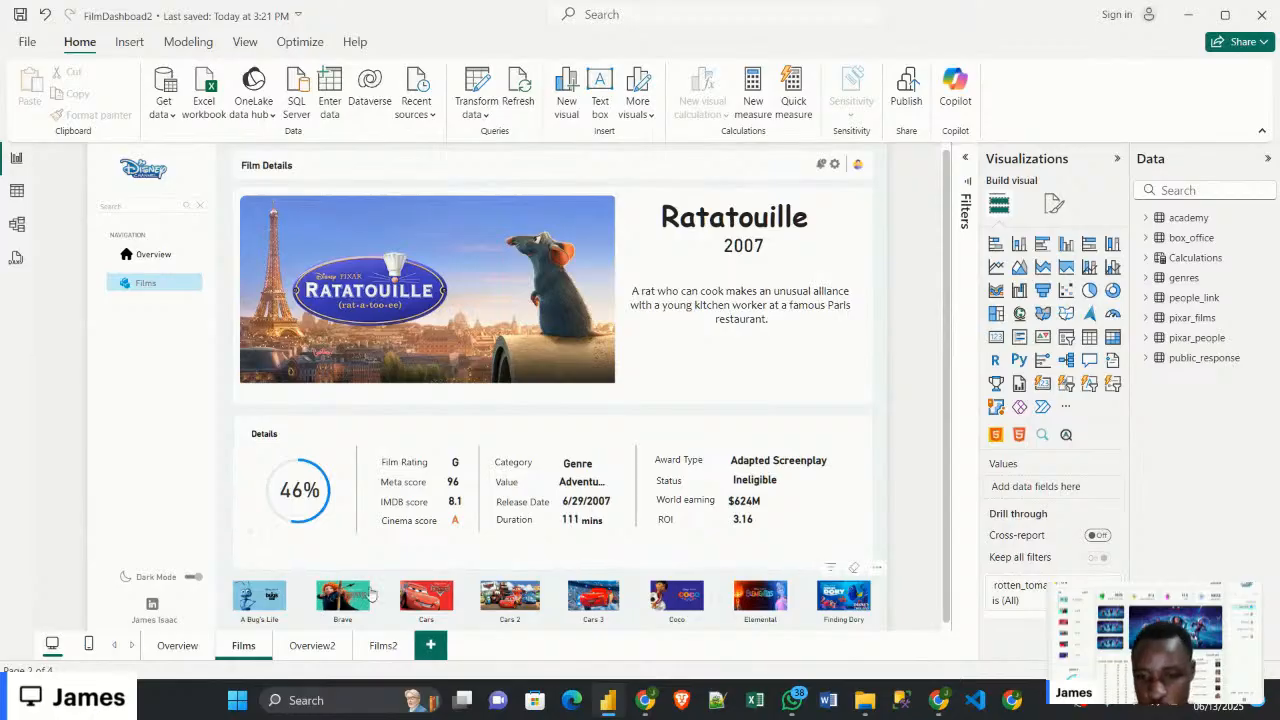
Show the film details for Brave using the film thumbnail strip
scroll(376, 596, "down", 1)
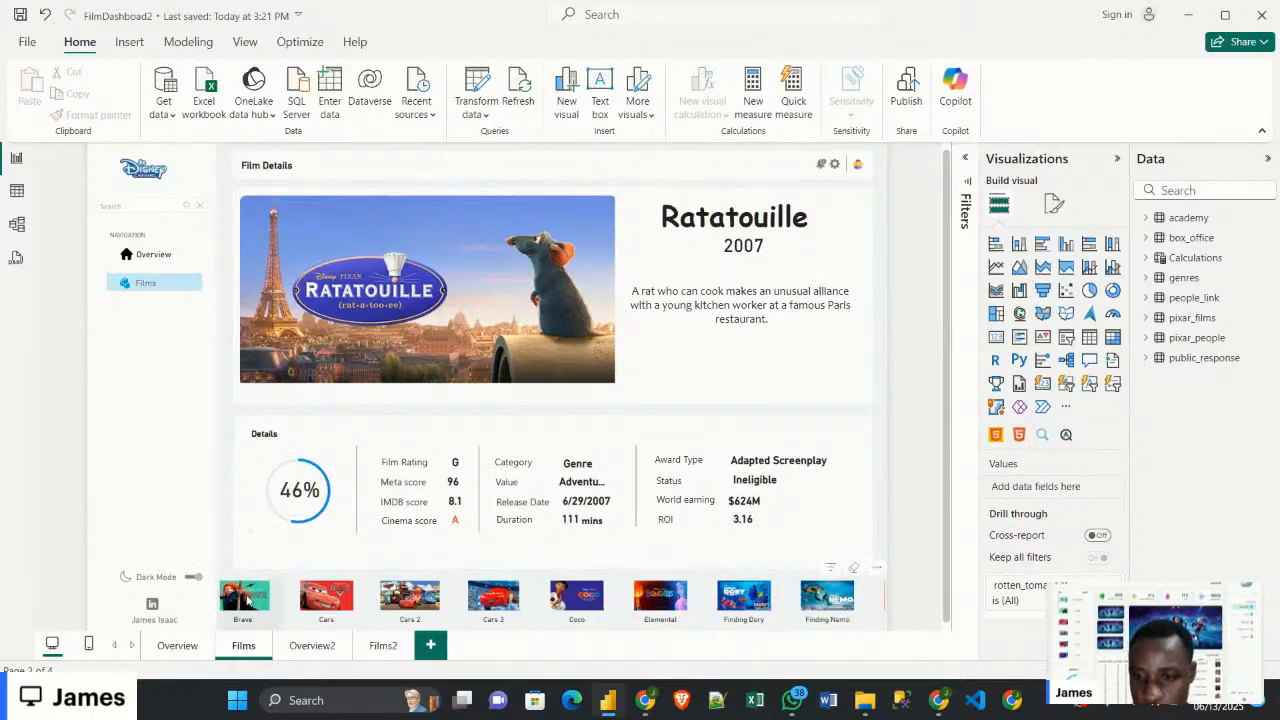
left_click(247, 598)
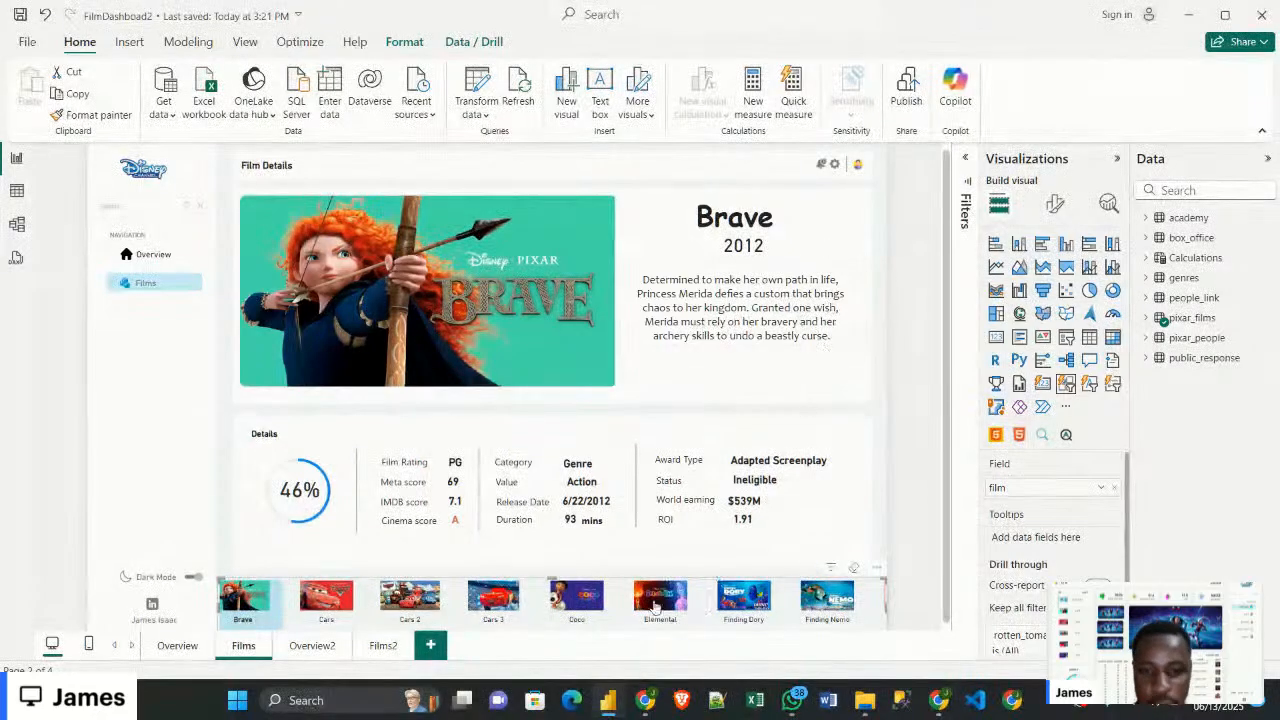
Show the film details for Onward using the film thumbnail strip
scroll(656, 606, "down", 3)
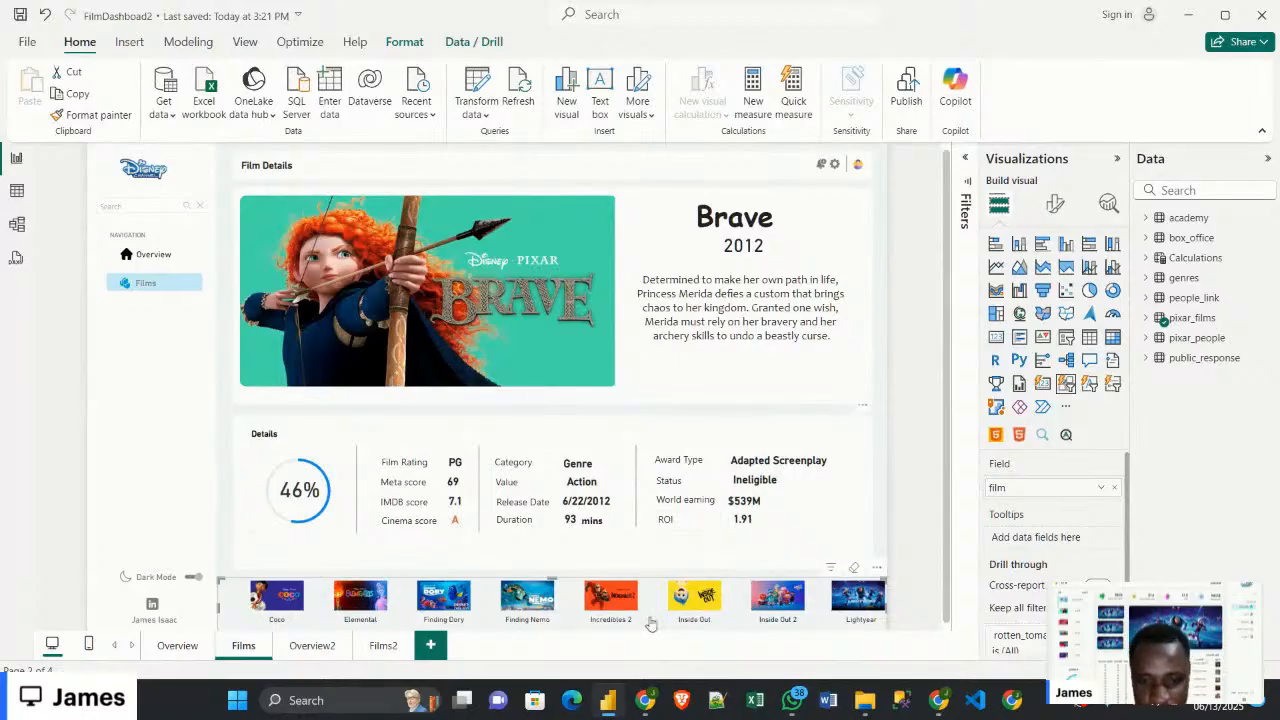
scroll(652, 618, "down", 5)
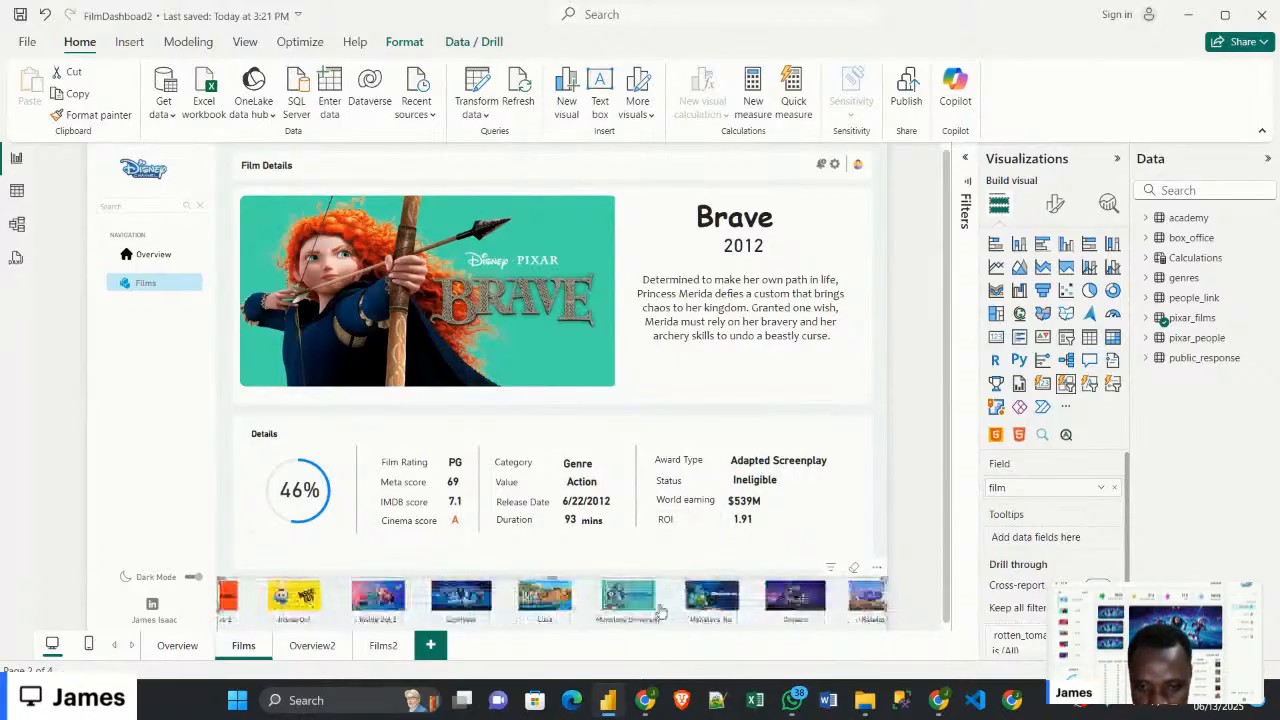
scroll(660, 612, "up", 1)
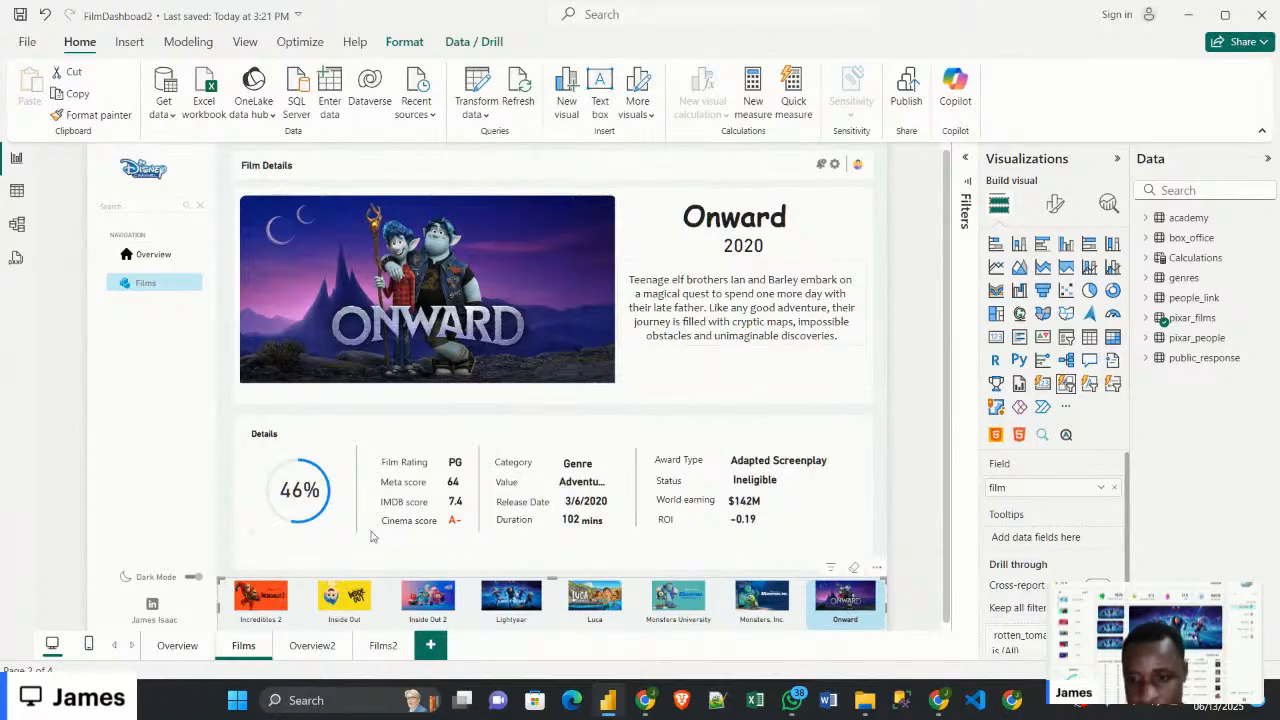
Turn on the report's dark mode and go to the dark version of the Overview page
left_click(194, 583, "ctrl")
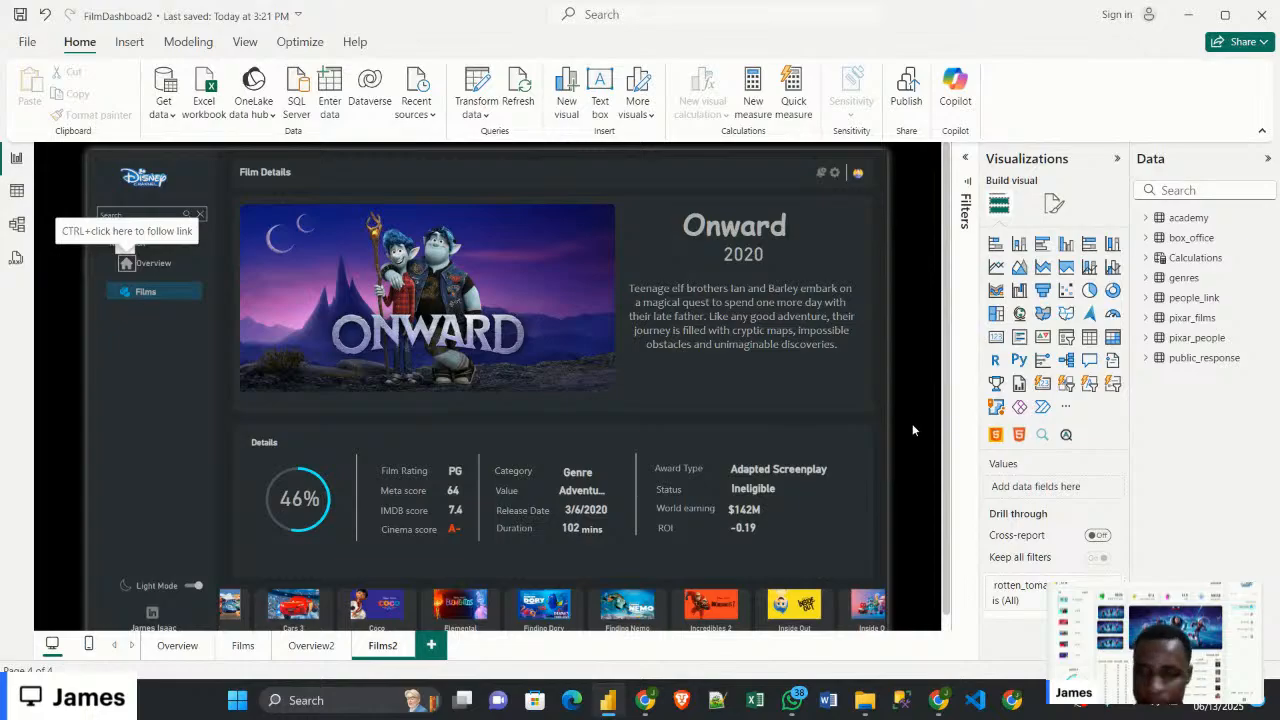
key("ctrl+Page_Up")
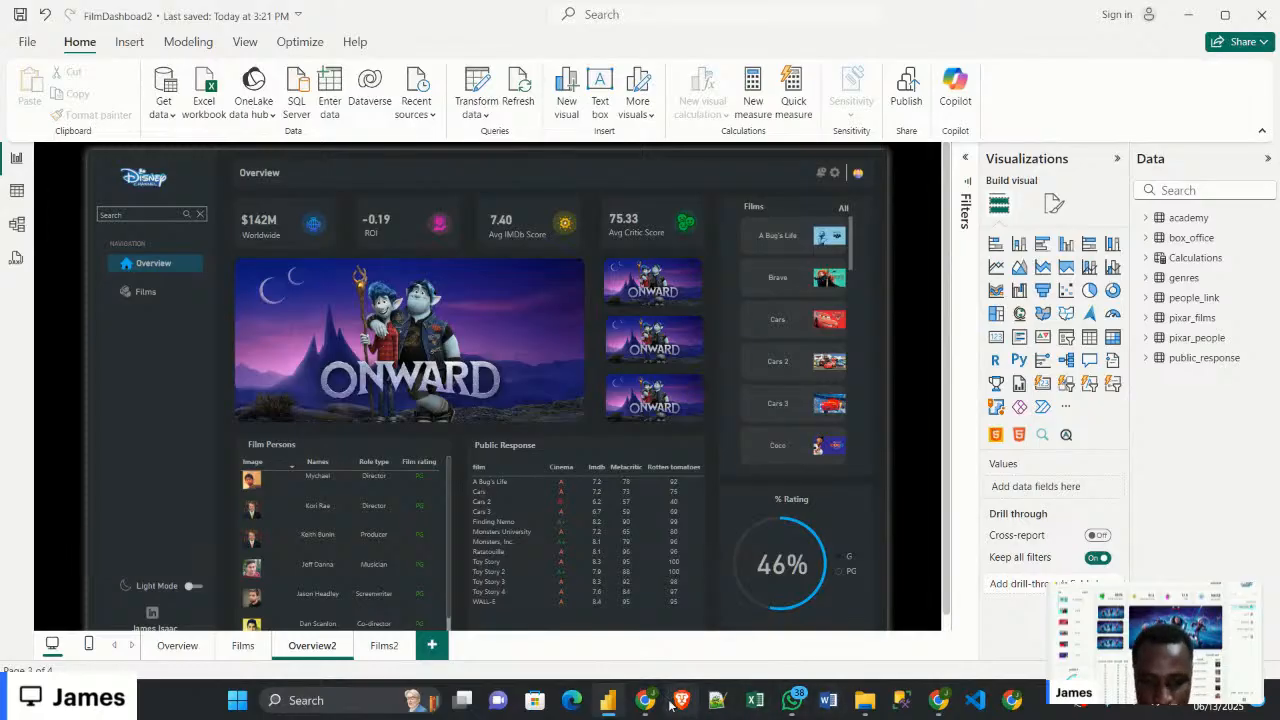
Open the DASHBOARD GUIDE document from the Film folder in Word and dismiss the update notice
left_click(863, 703)
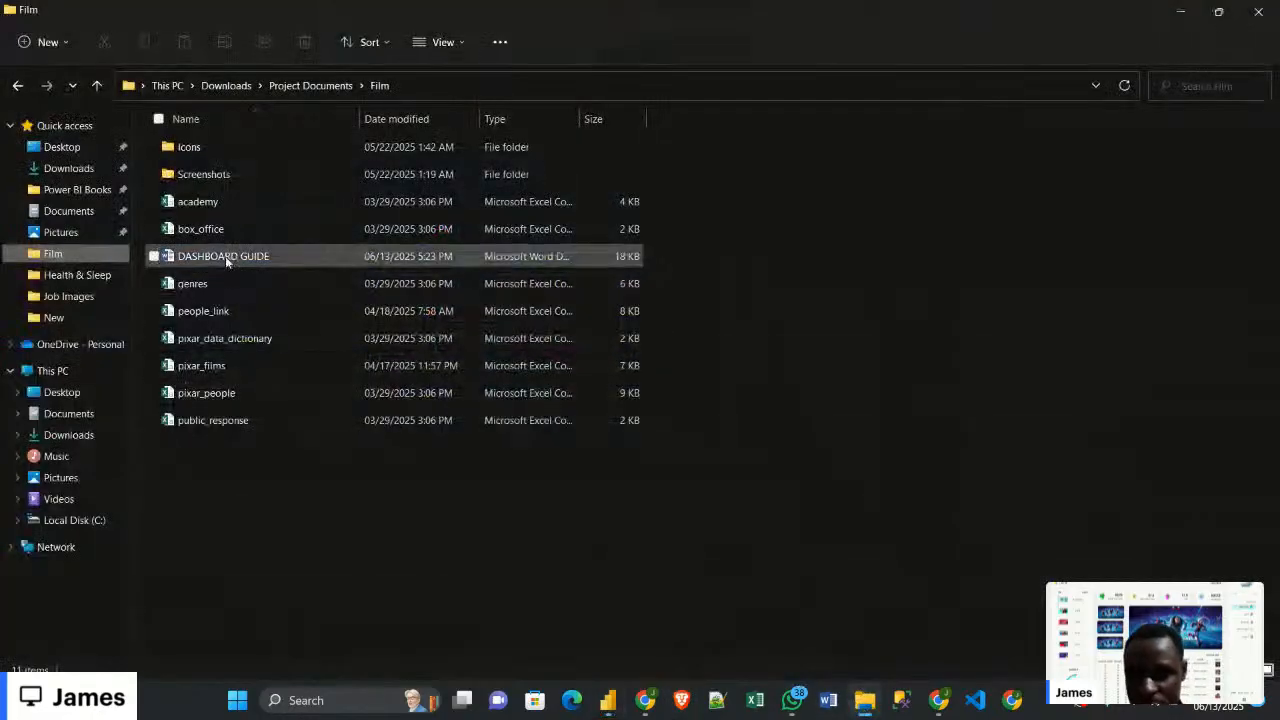
left_click(228, 258)
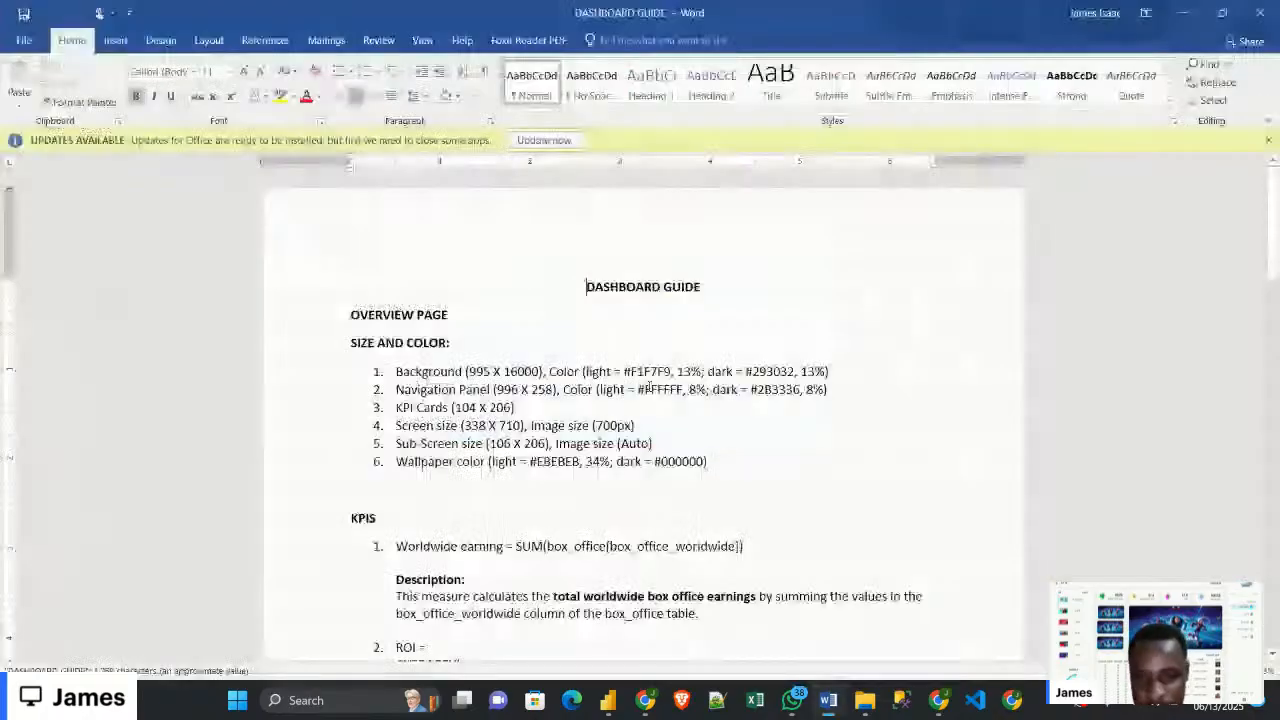
left_click(1267, 143)
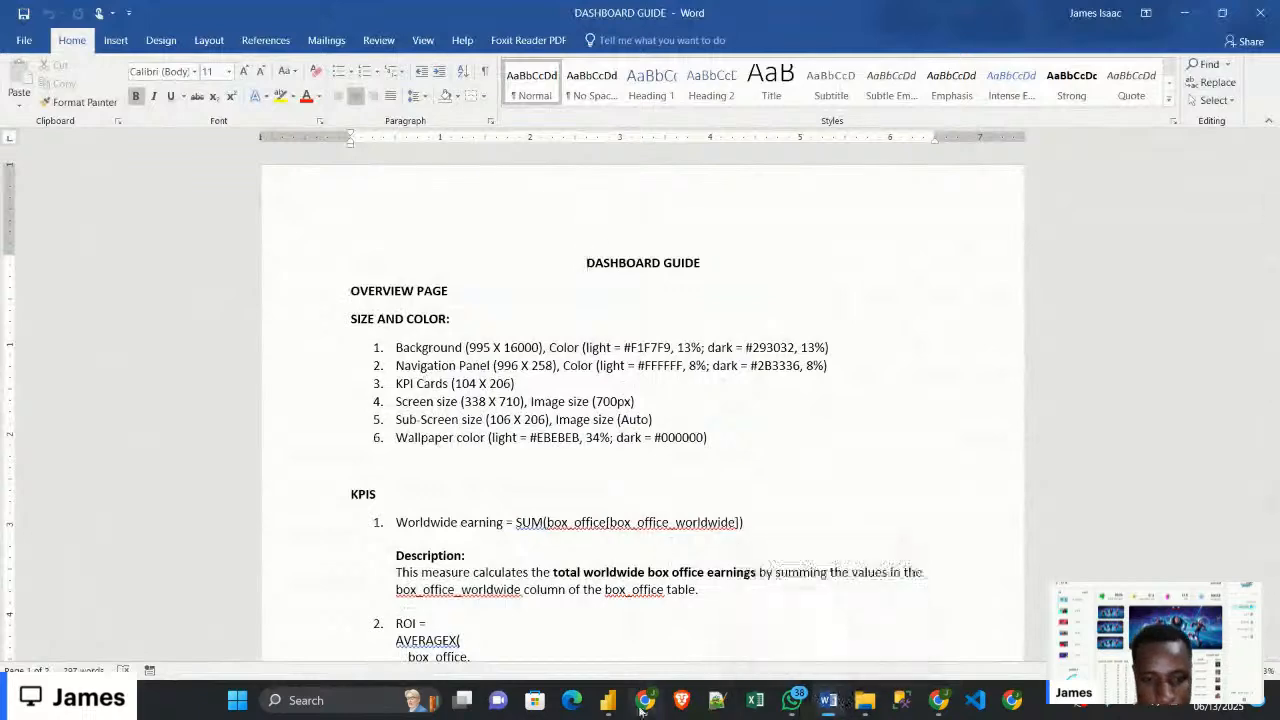
Return to the FilmDashboad2 report in Power BI Desktop and create a new blank report
mouse_move(610, 700)
left_click(600, 650)
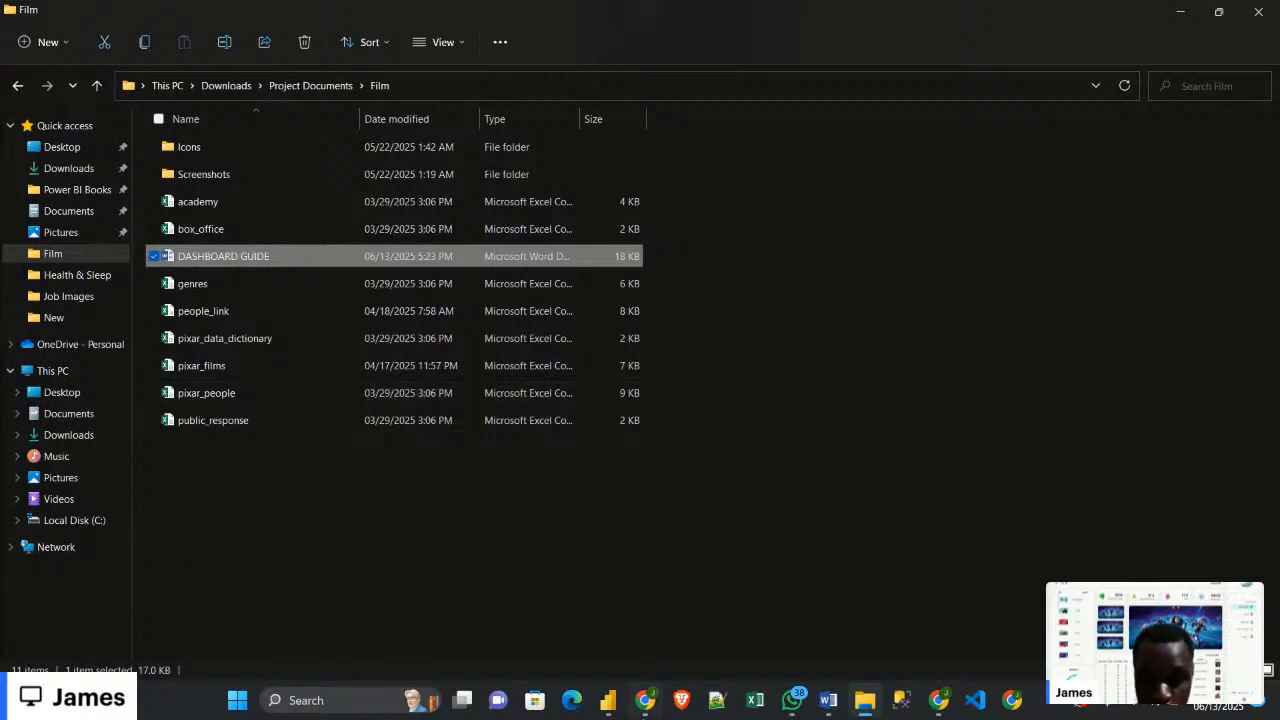
mouse_move(611, 704)
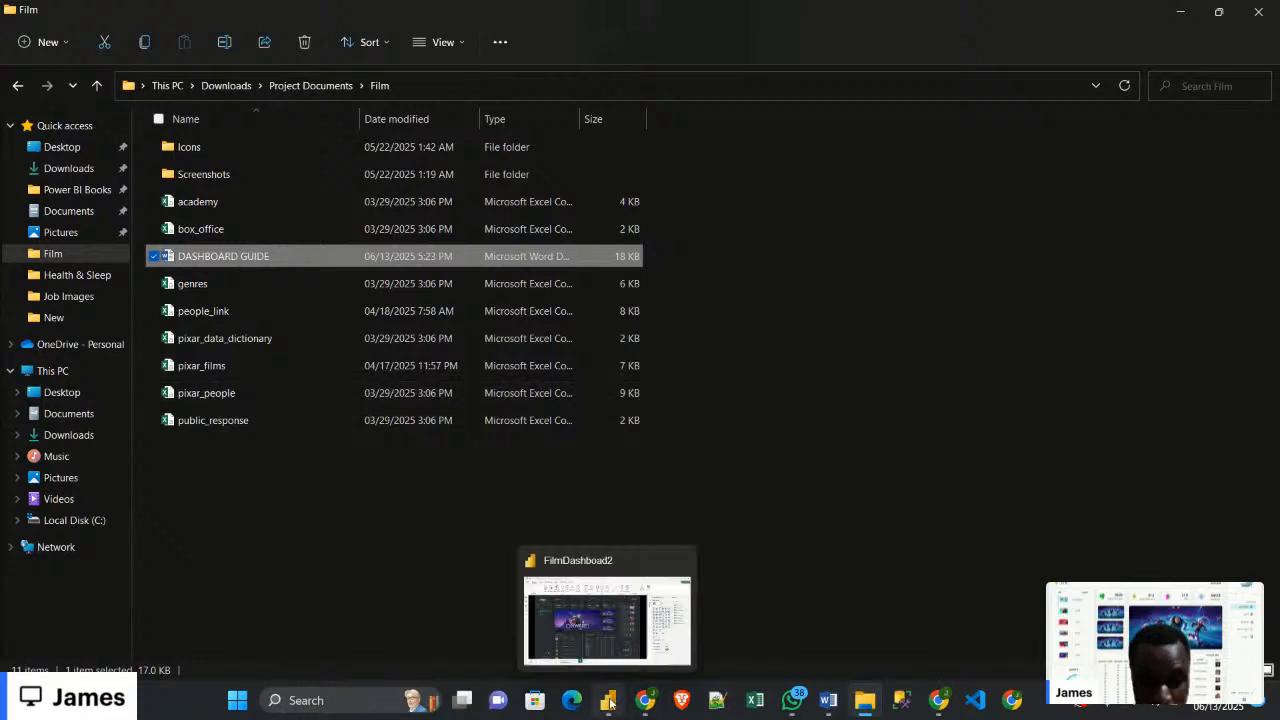
left_click(623, 643)
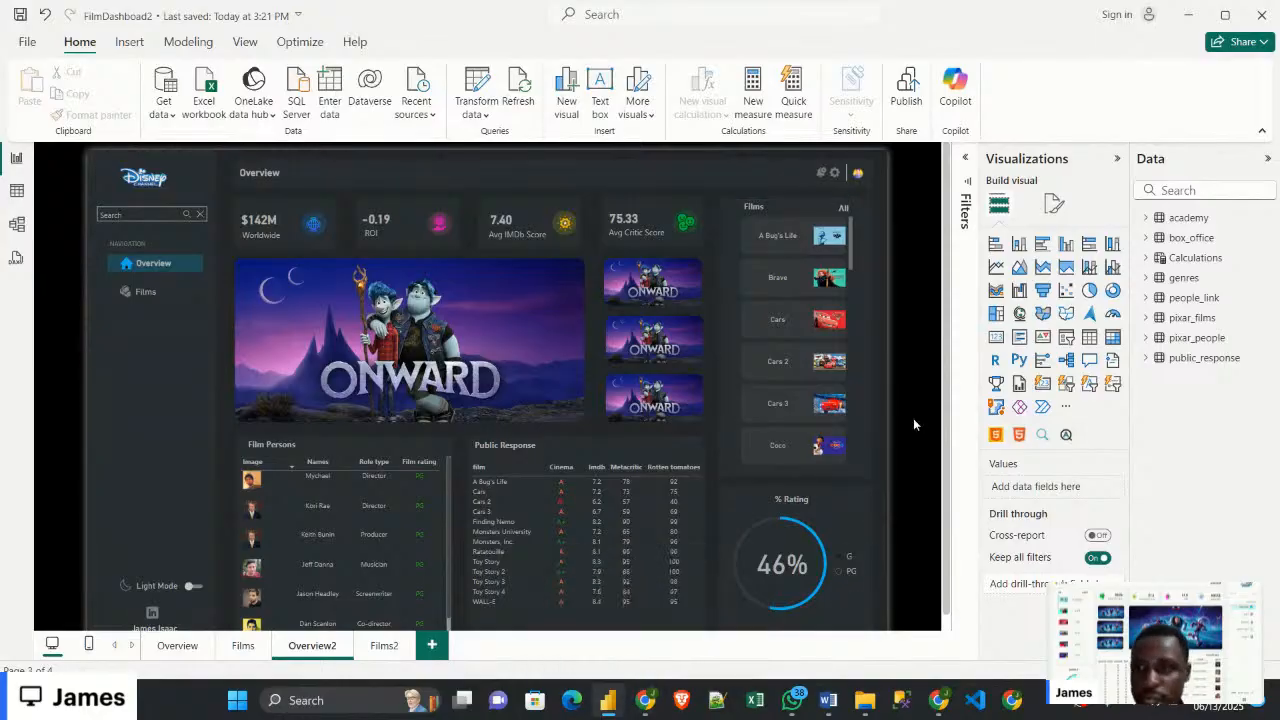
left_click(28, 44)
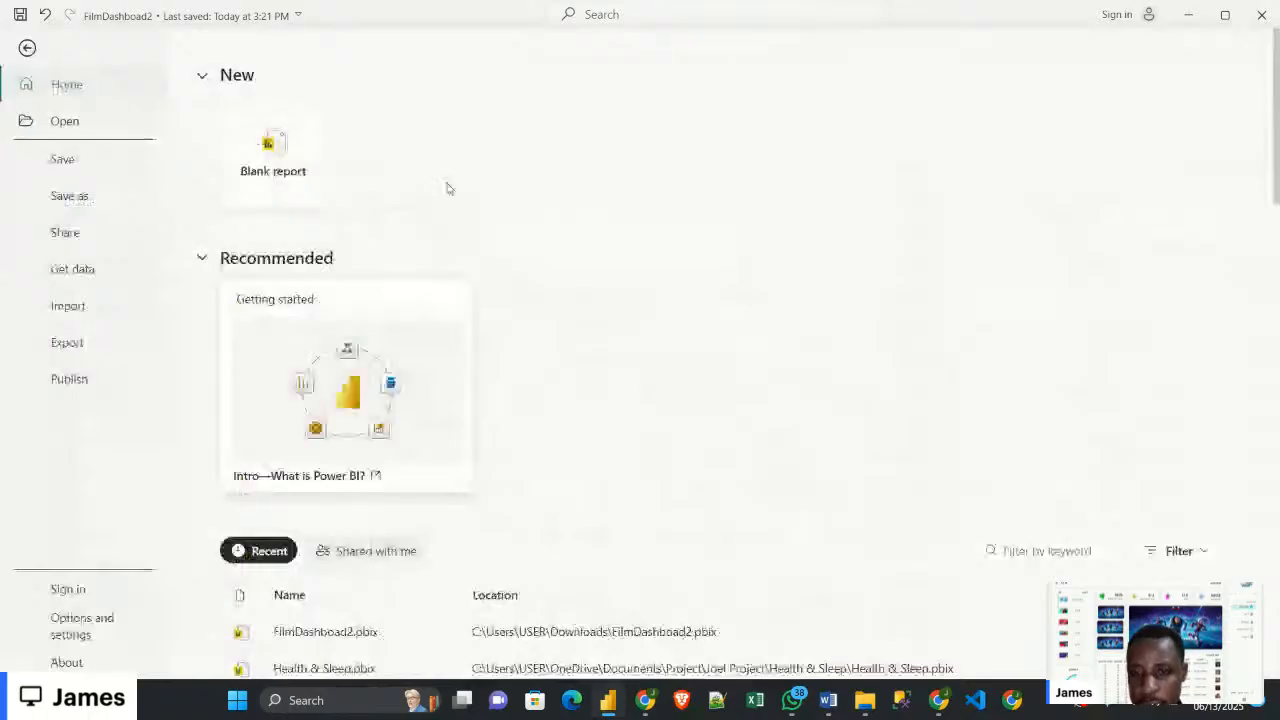
left_click(306, 177)
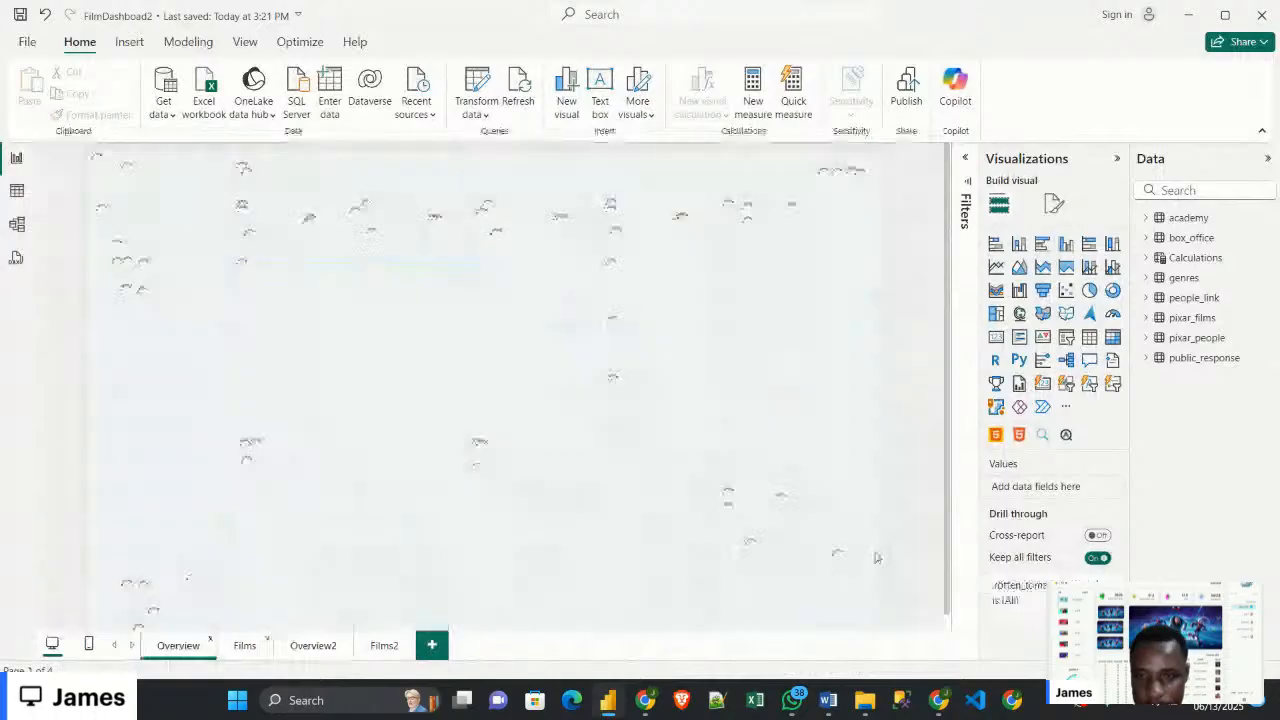
Check the audience messages in the Restream studio browser window and minimize it
mouse_move(607, 706)
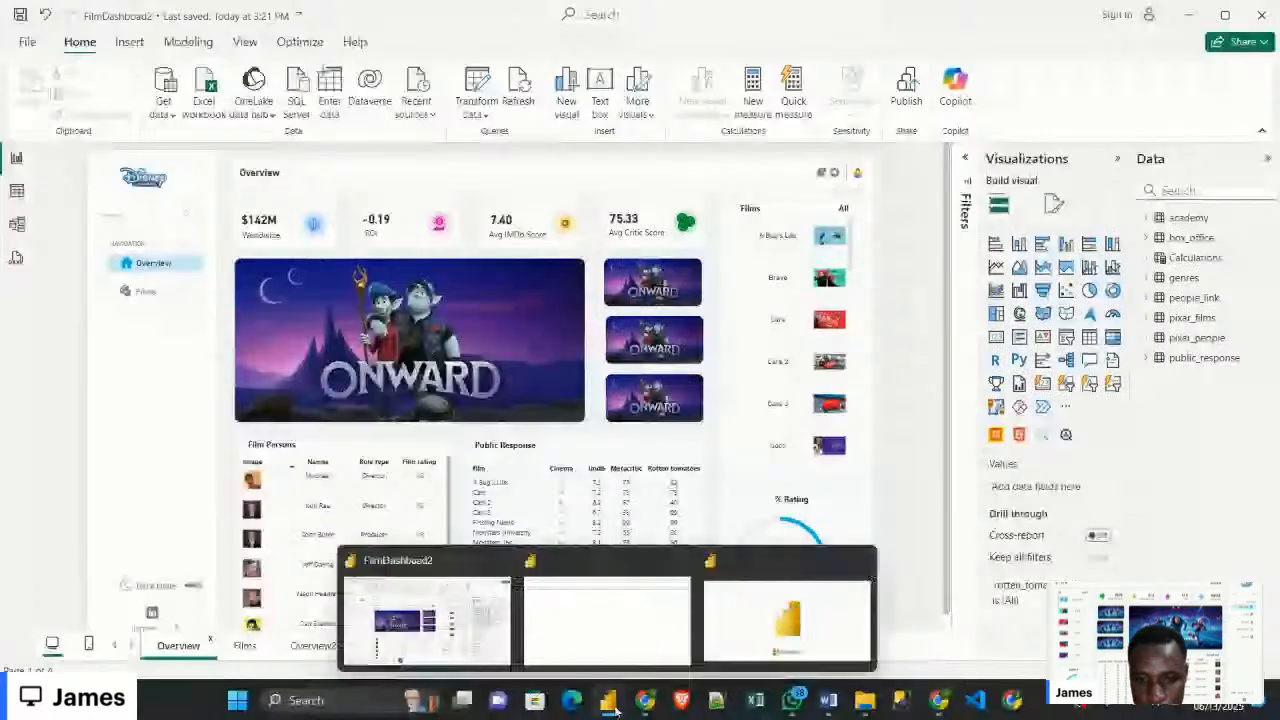
scroll(584, 427, "down", 1)
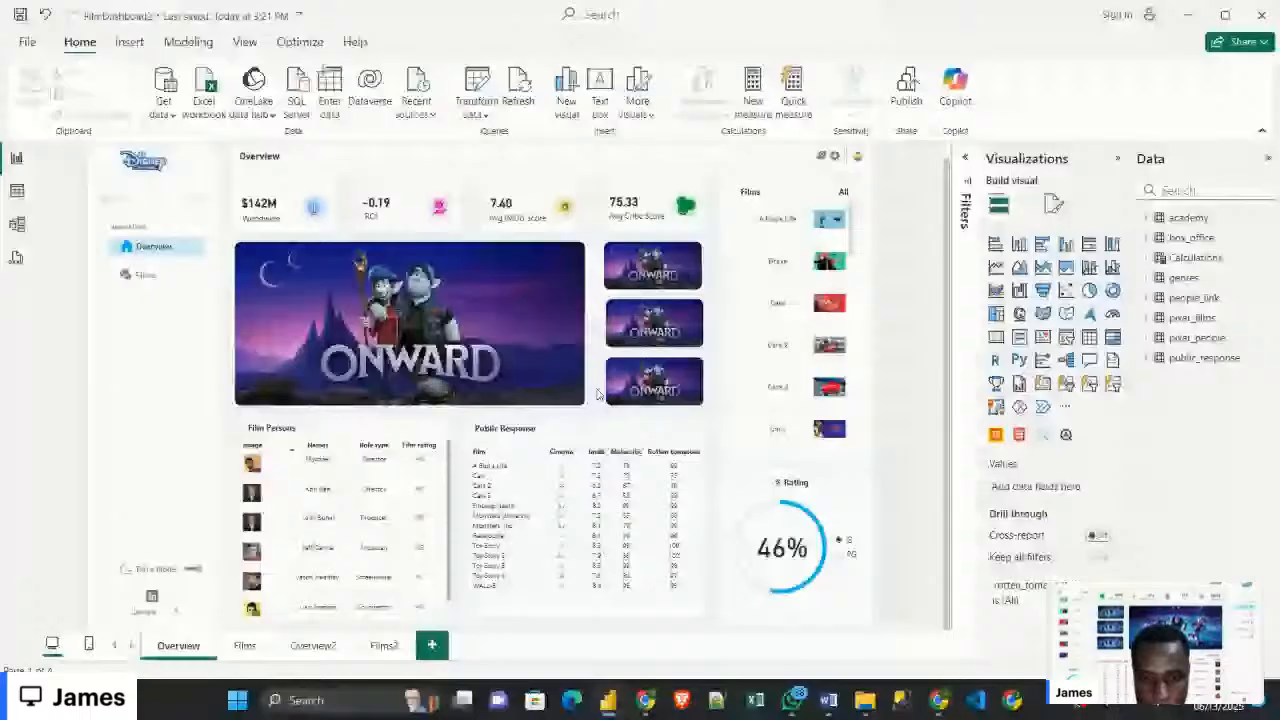
mouse_move(657, 705)
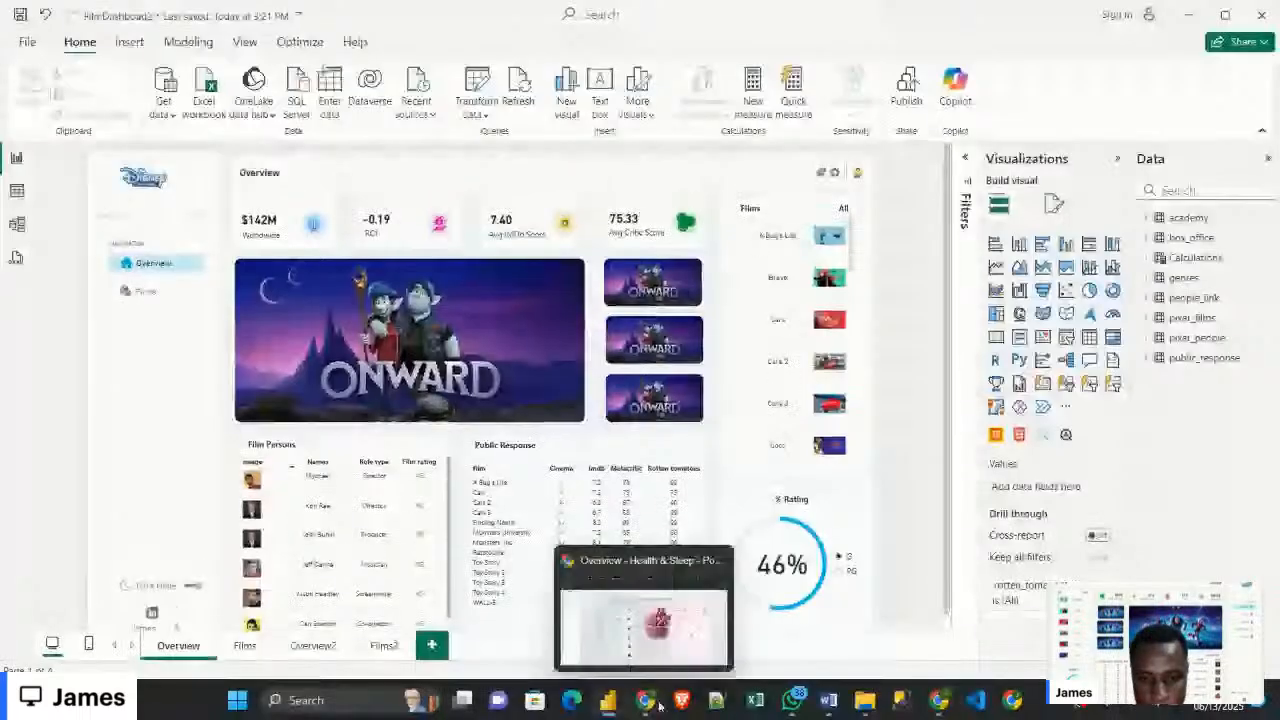
mouse_move(935, 698)
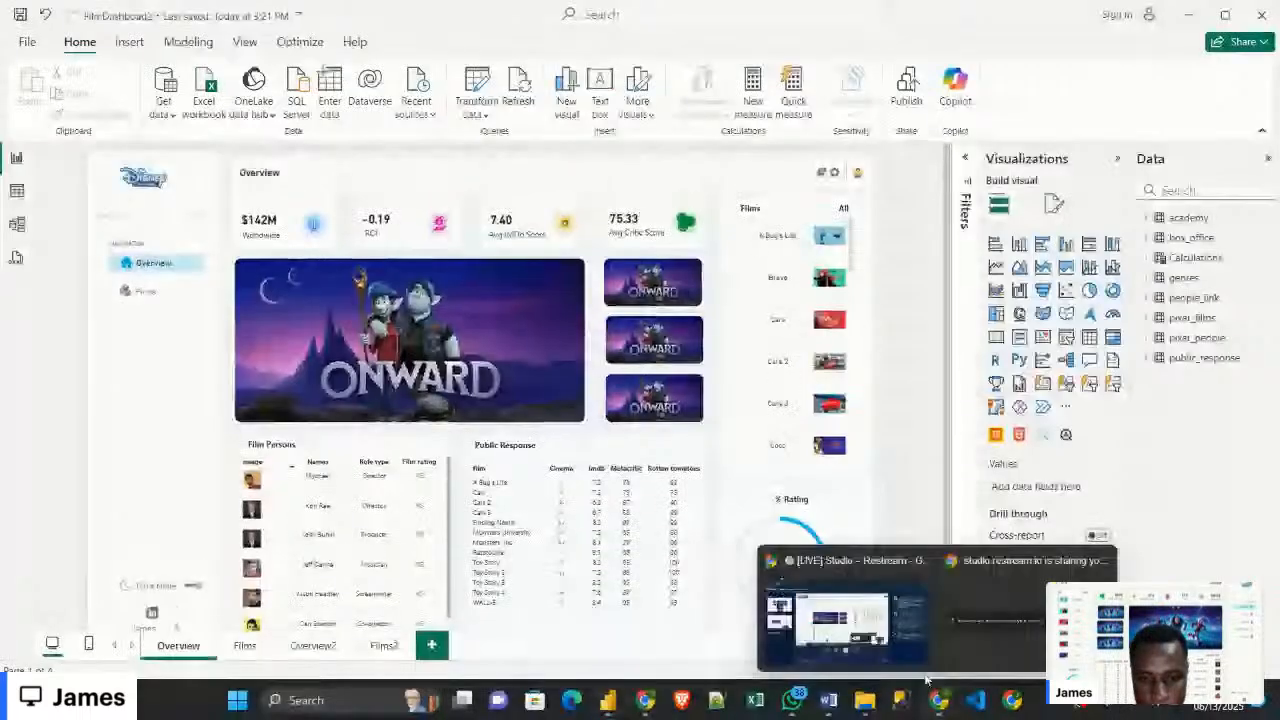
left_click(926, 668)
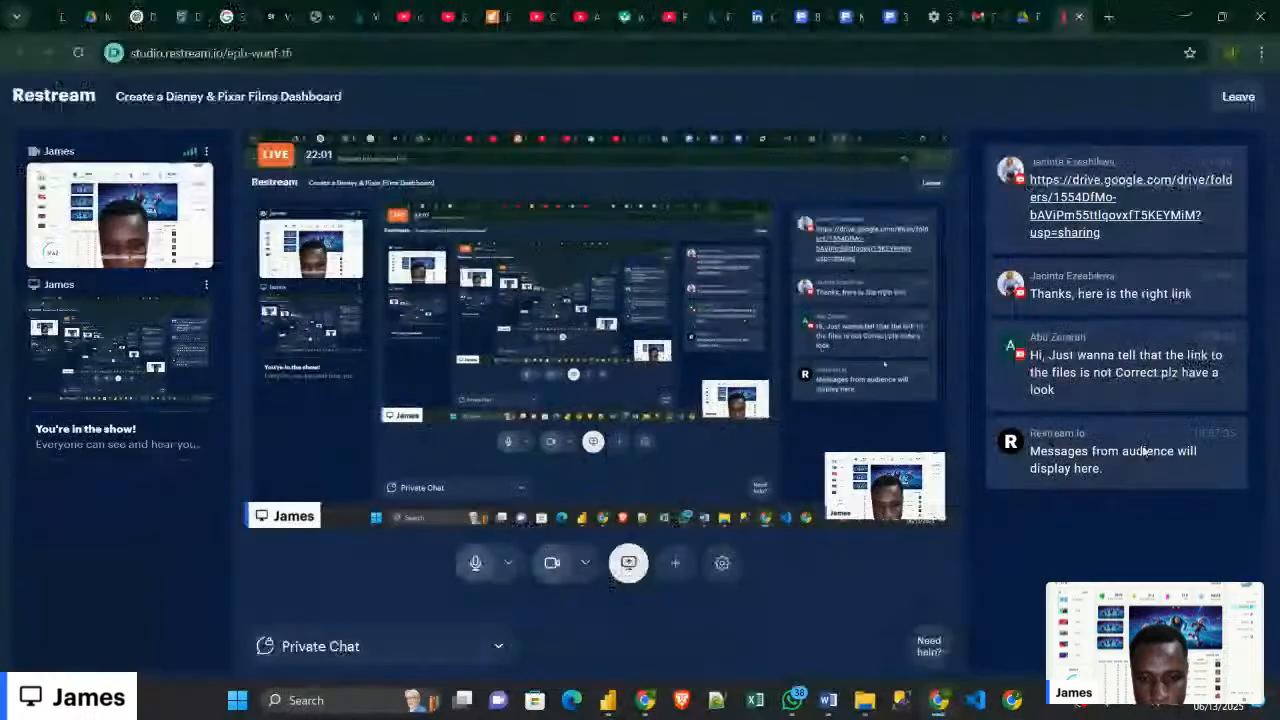
left_click(1190, 17)
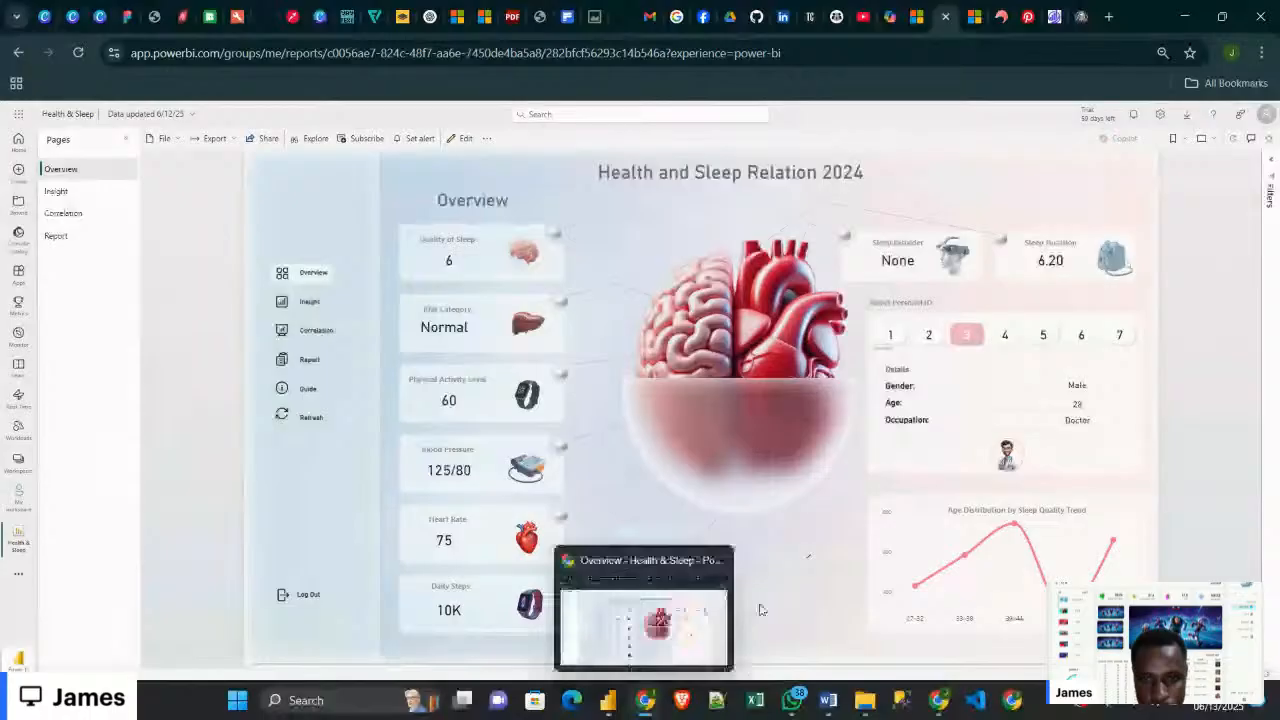
Check the Overview page's background size in the DASHBOARD GUIDE Word document and return to the blank Power BI report
mouse_move(608, 700)
left_click(515, 615)
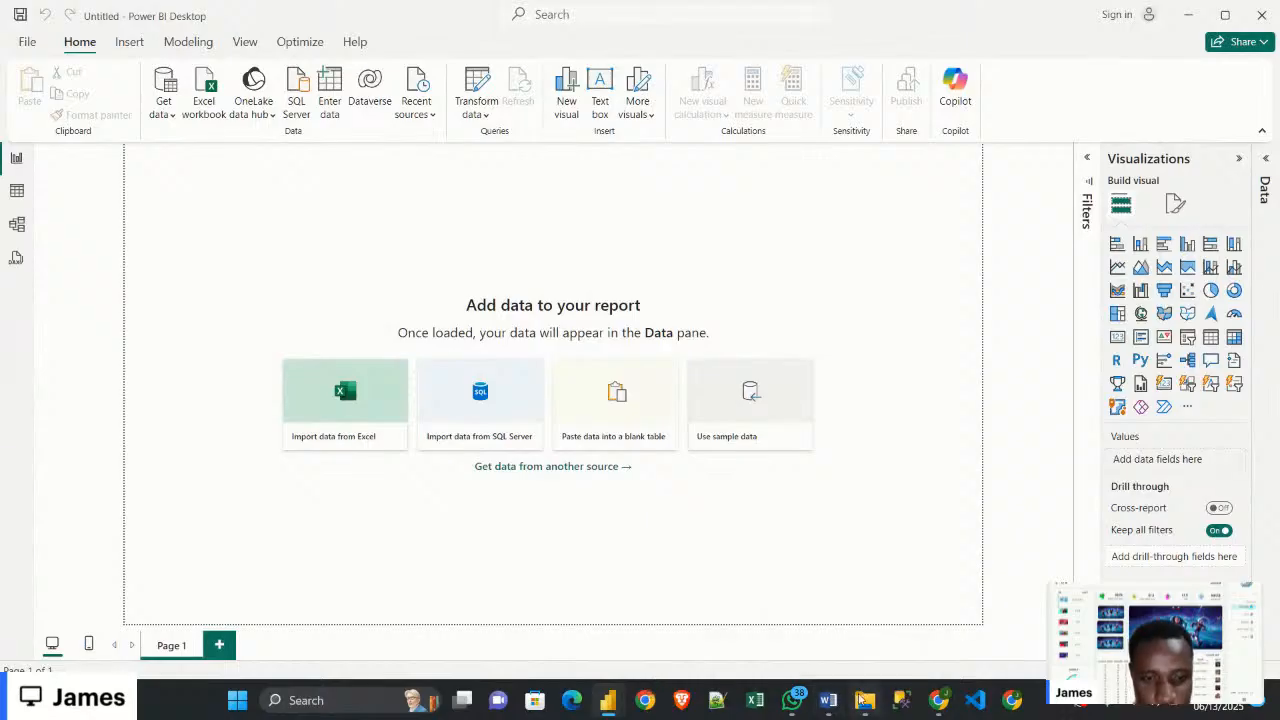
left_click(828, 700)
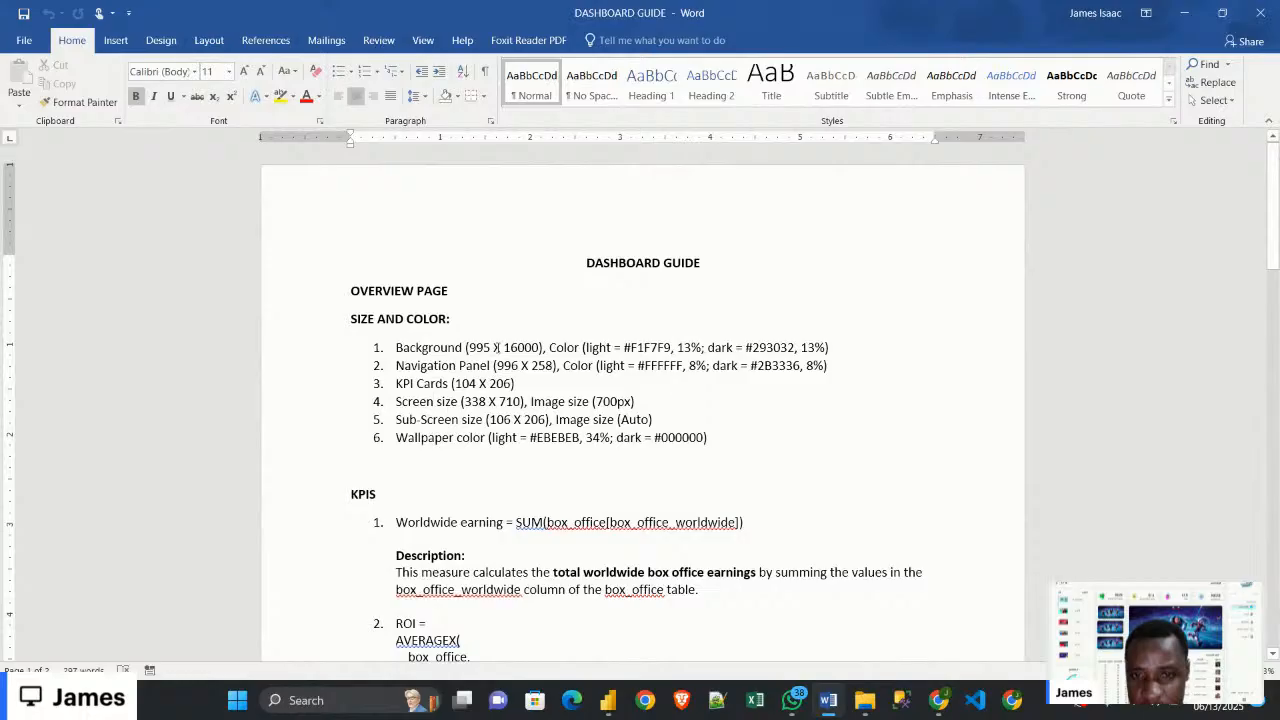
mouse_move(608, 700)
left_click(780, 546)
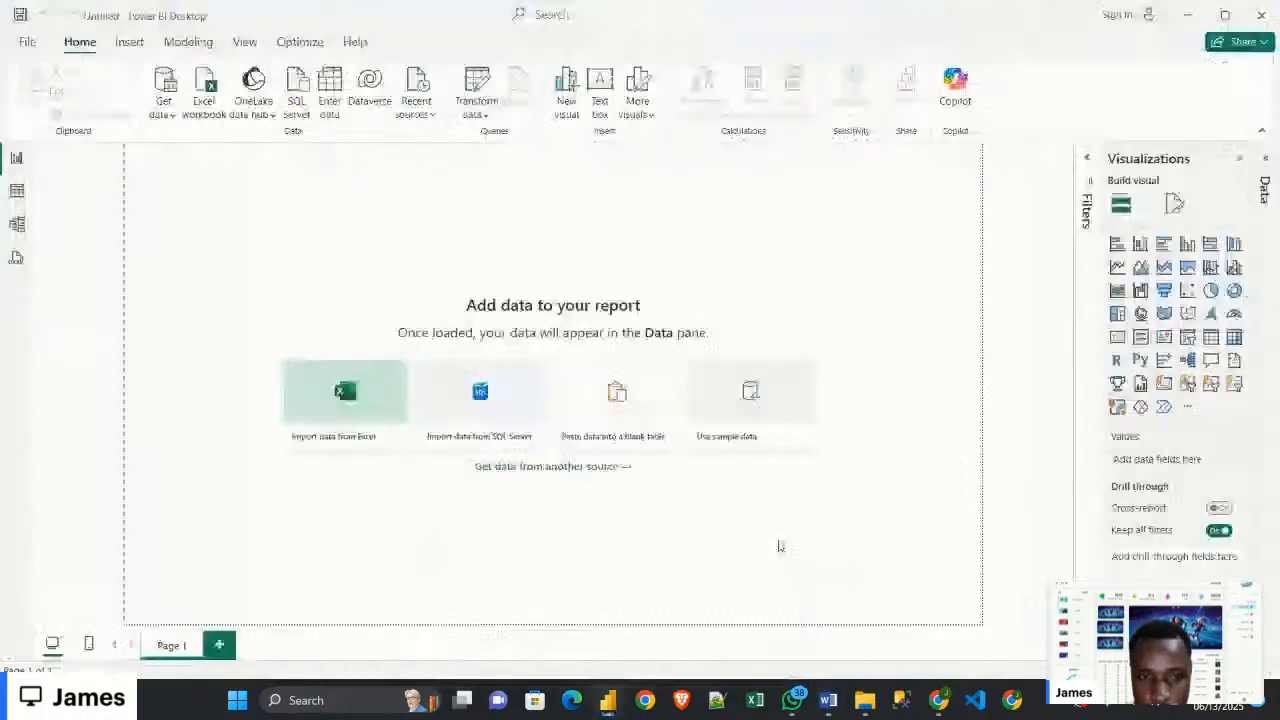
Set the blank page's canvas type to Custom with a height of 995 px
left_click(1174, 203)
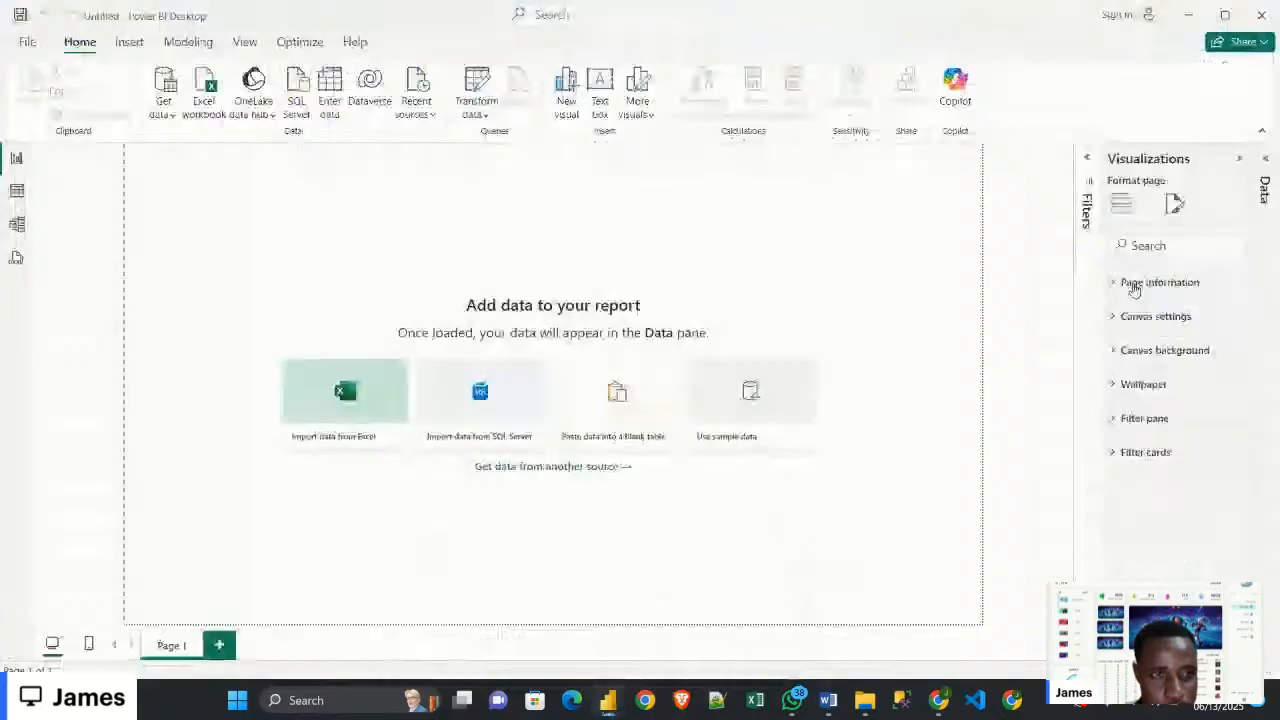
left_click(1155, 316)
left_click(1170, 372)
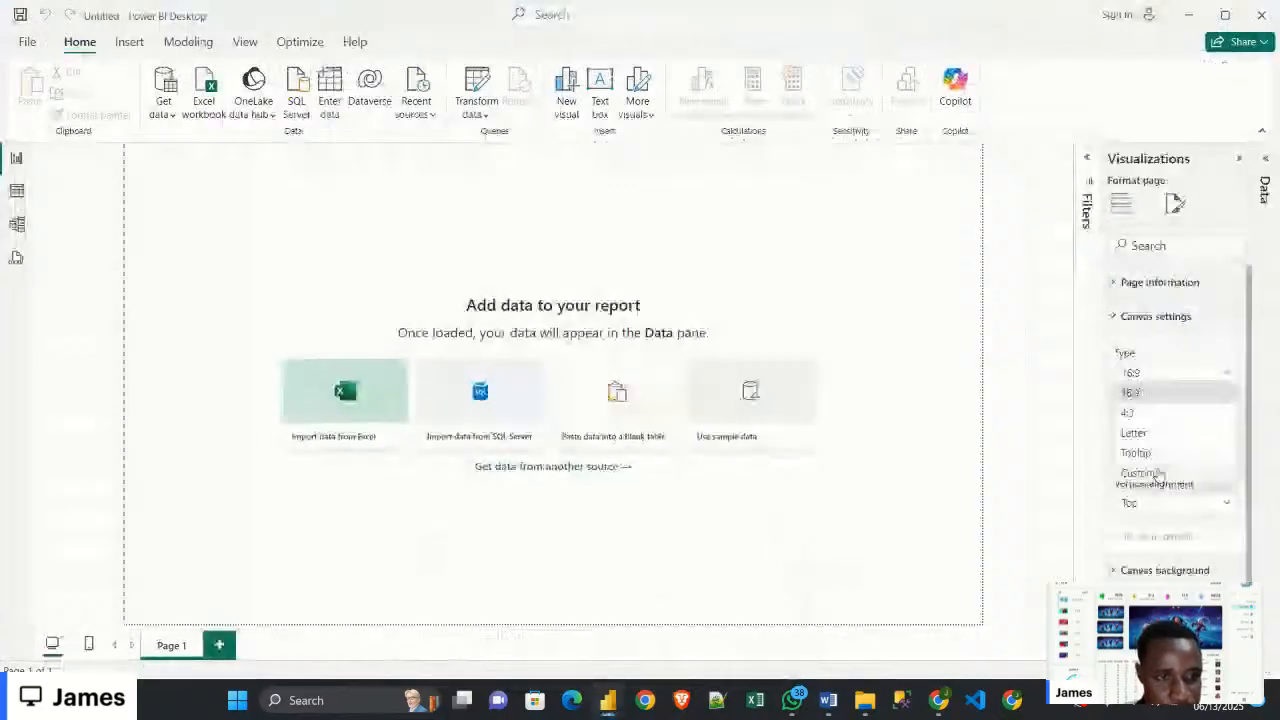
left_click(1158, 473)
double_click(1127, 416)
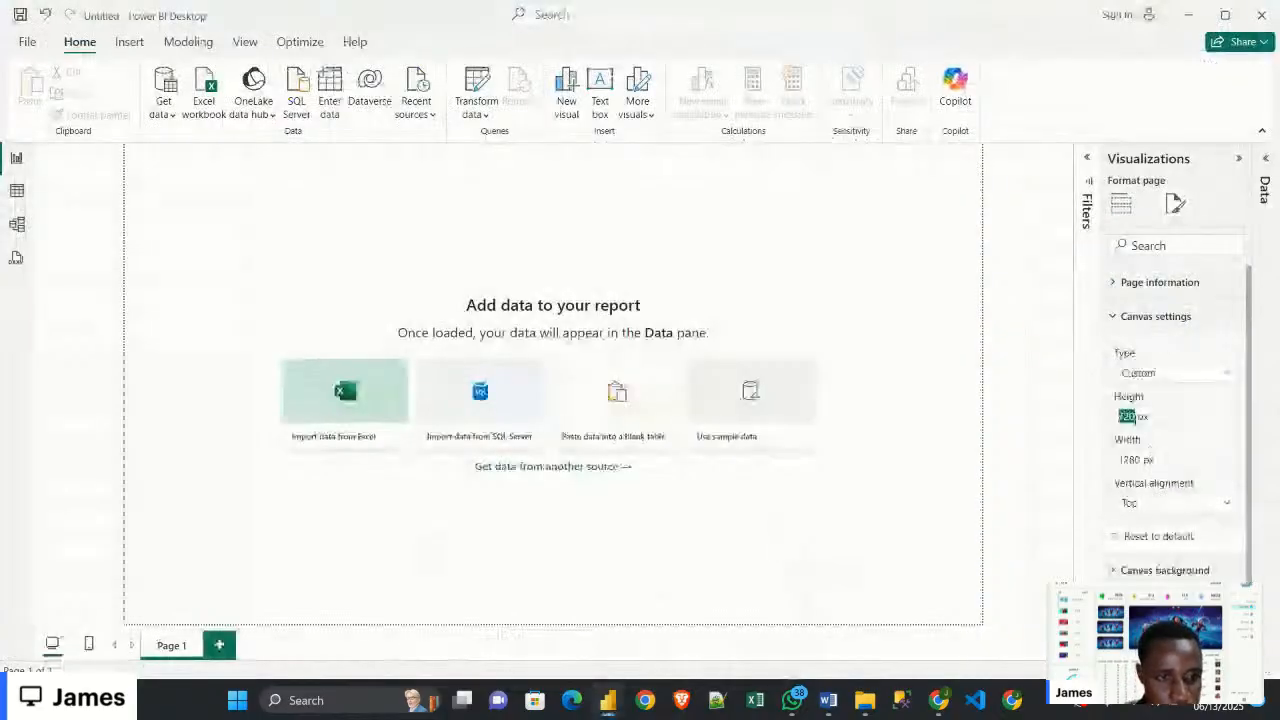
type("995")
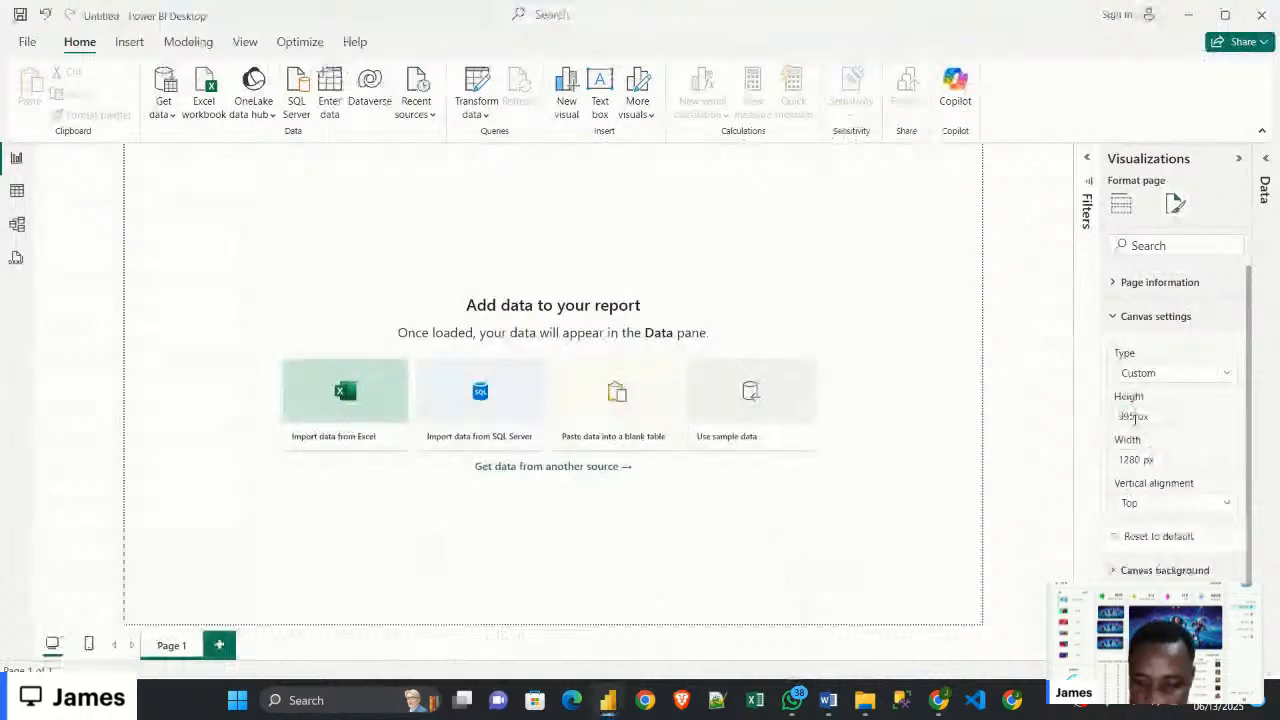
key("Tab")
Set the canvas width to 1600 px and its vertical alignment to Middle
type("1")
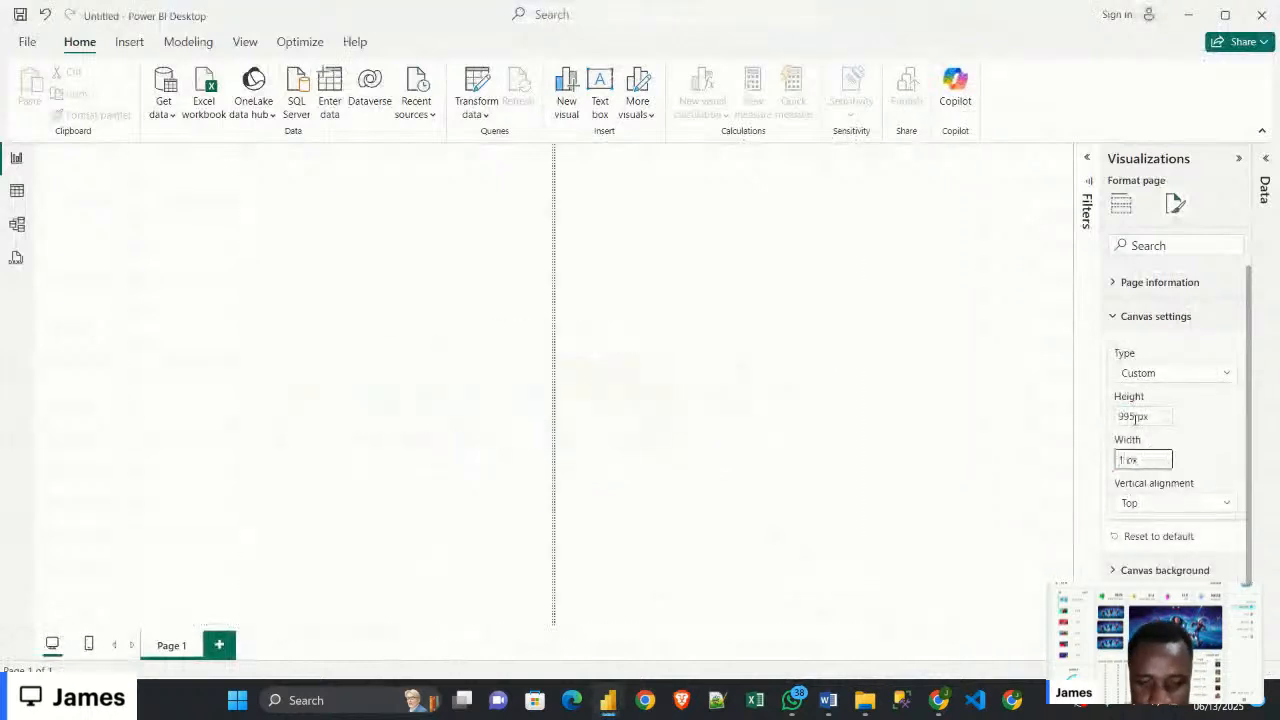
type("999")
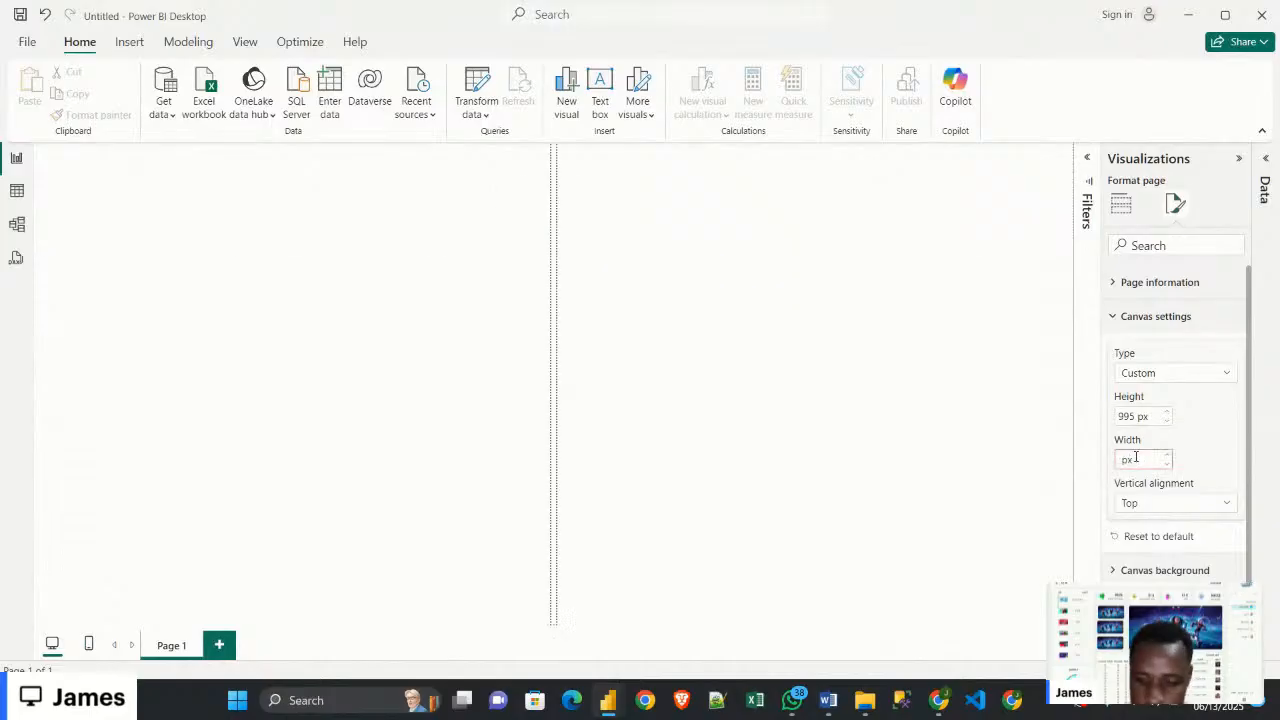
key("BackSpace")
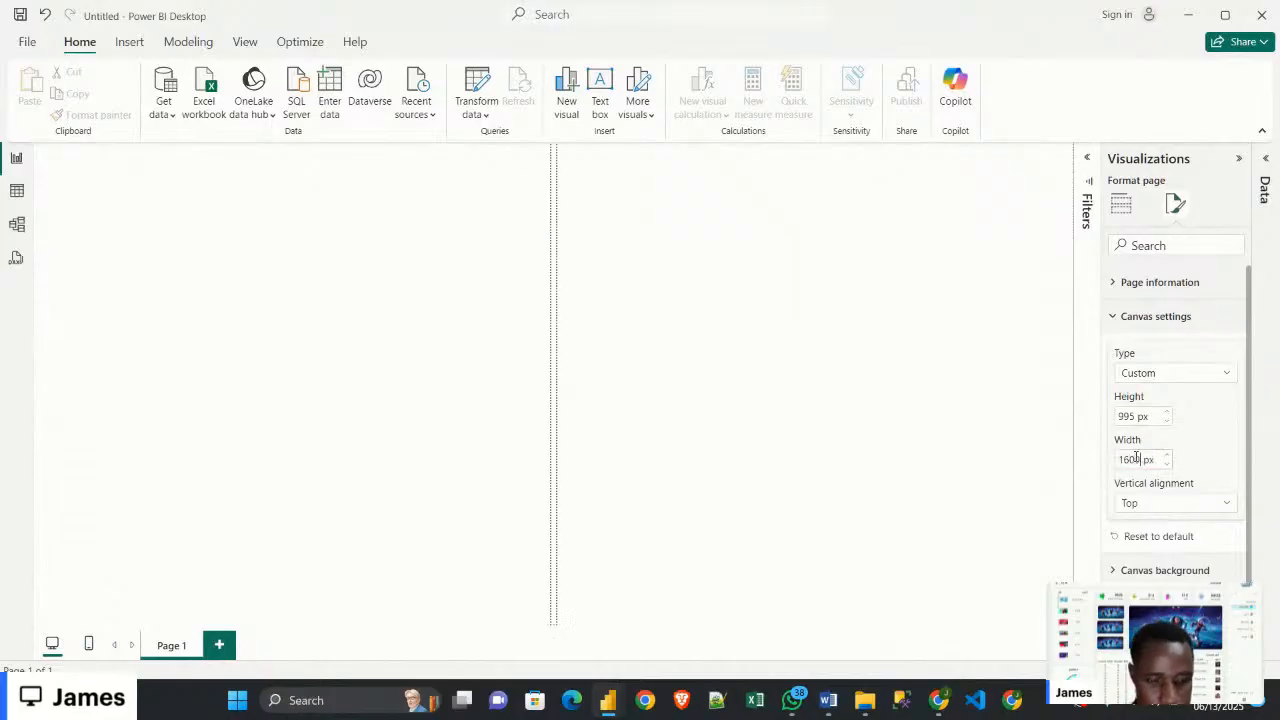
type("0")
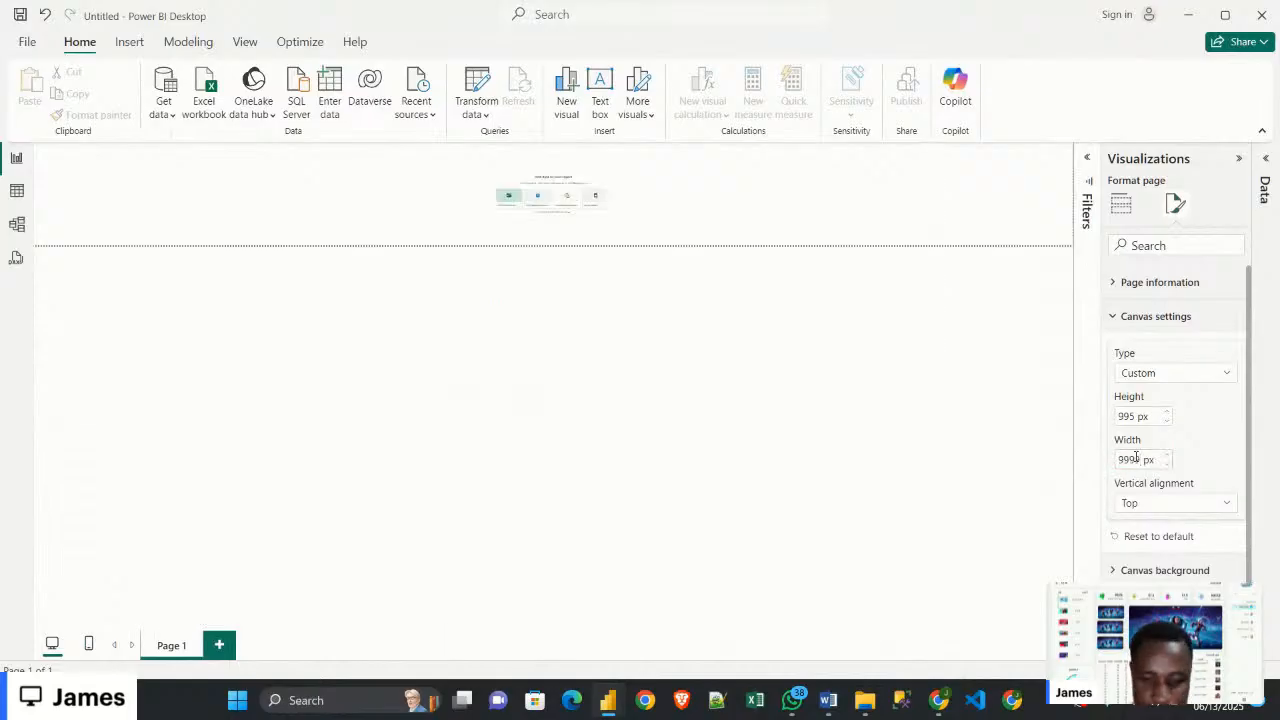
type("1")
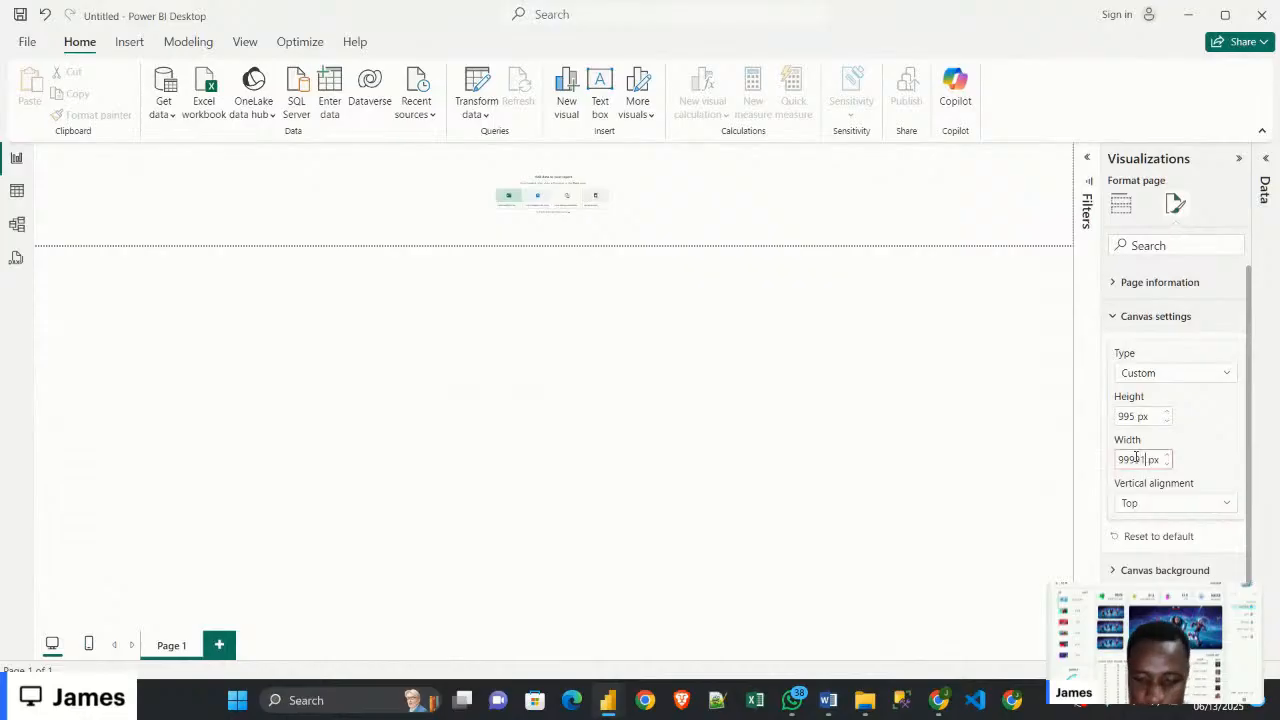
key("BackSpace")
key("BackSpace")
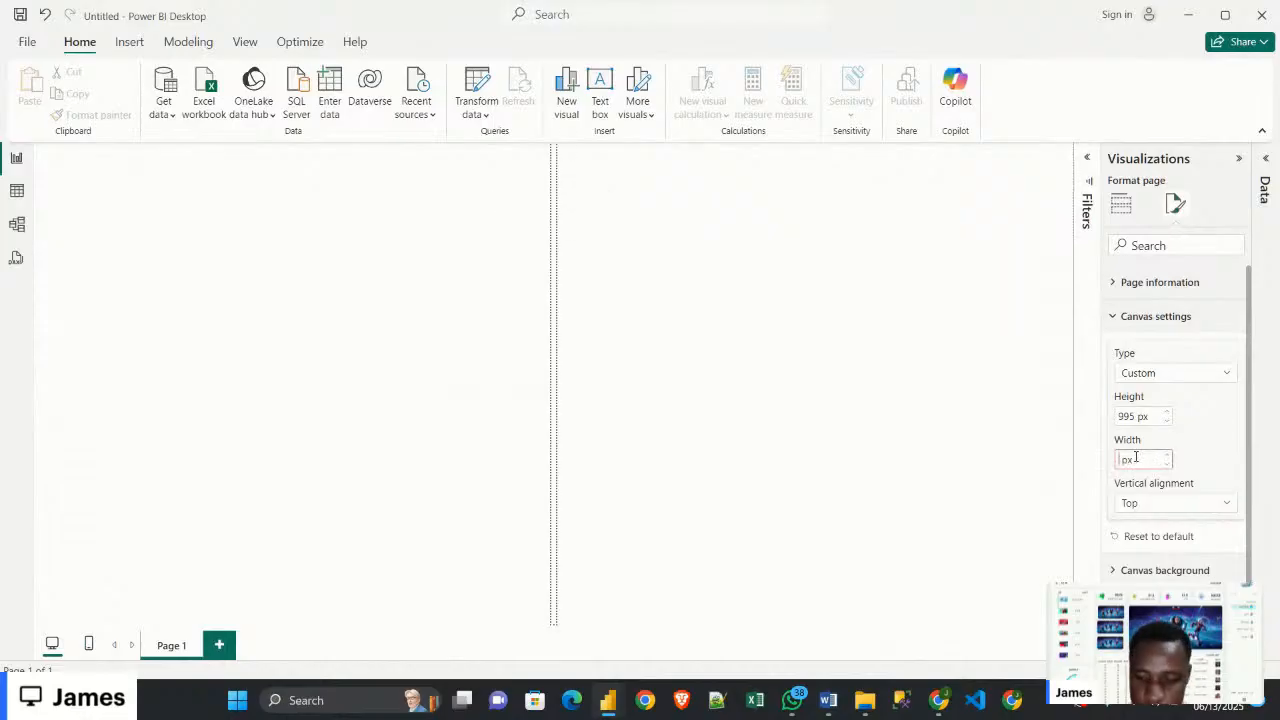
type("1600")
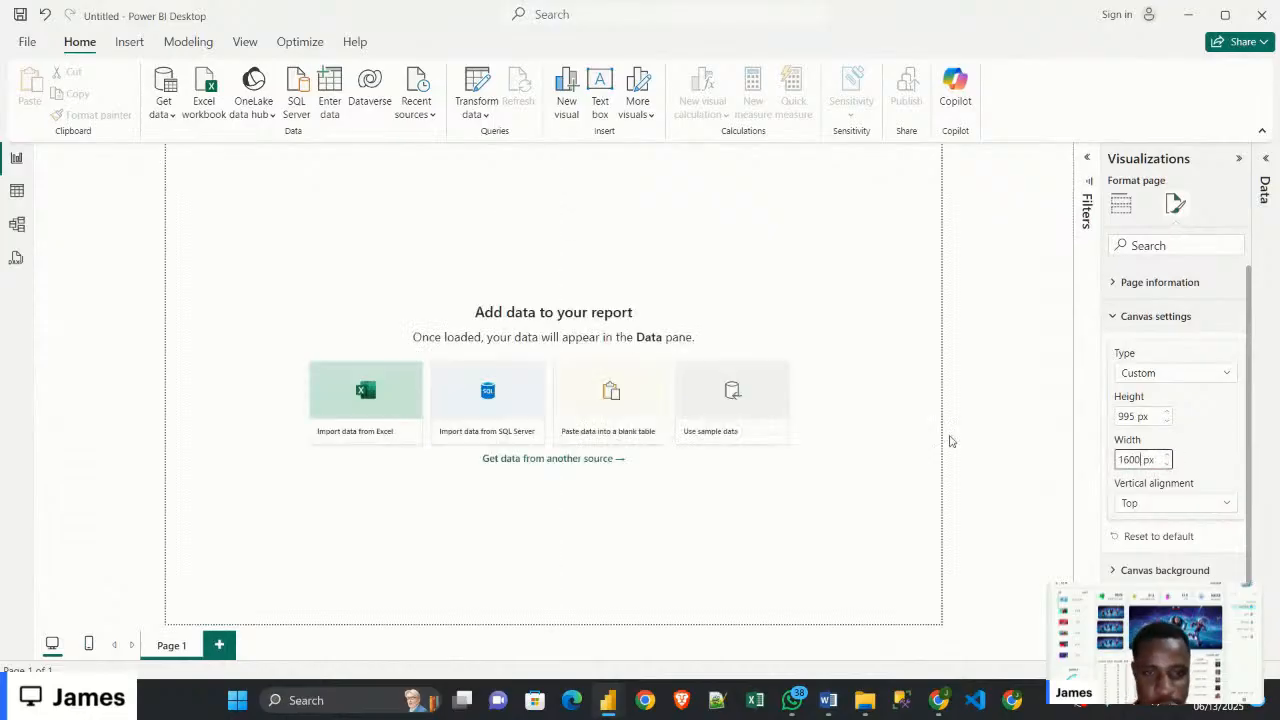
left_click(1159, 511)
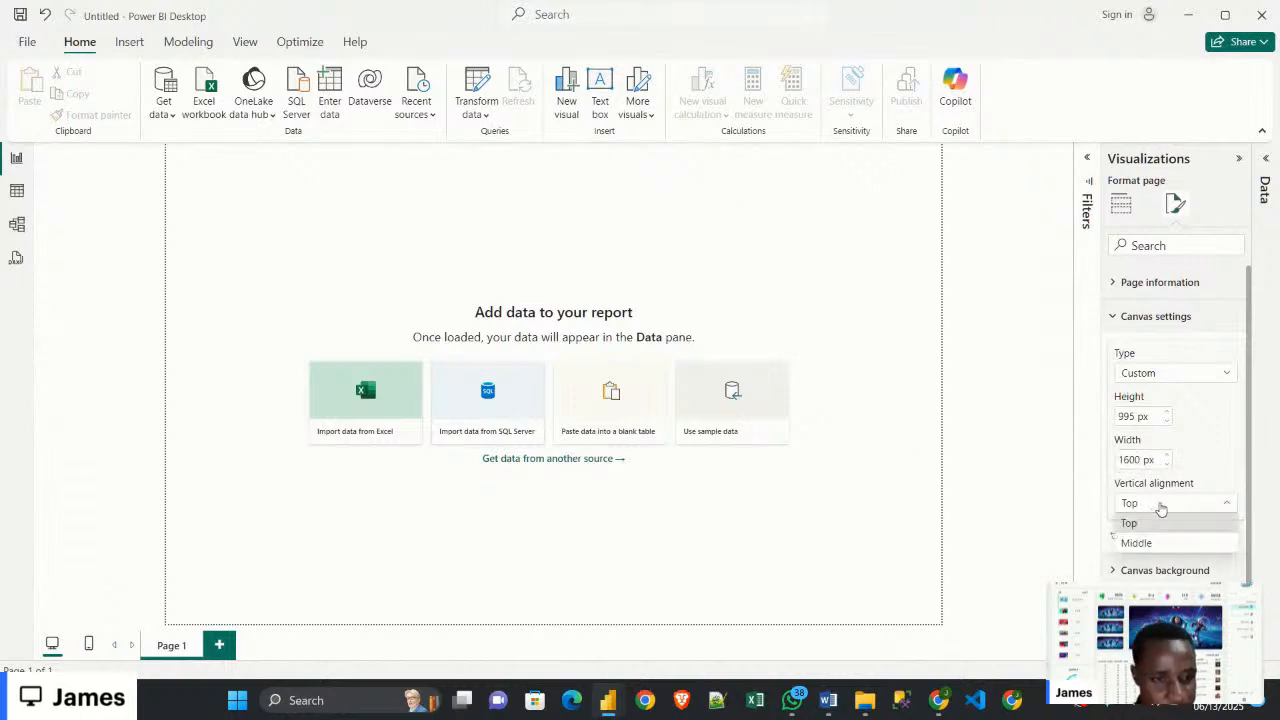
left_click(1140, 541)
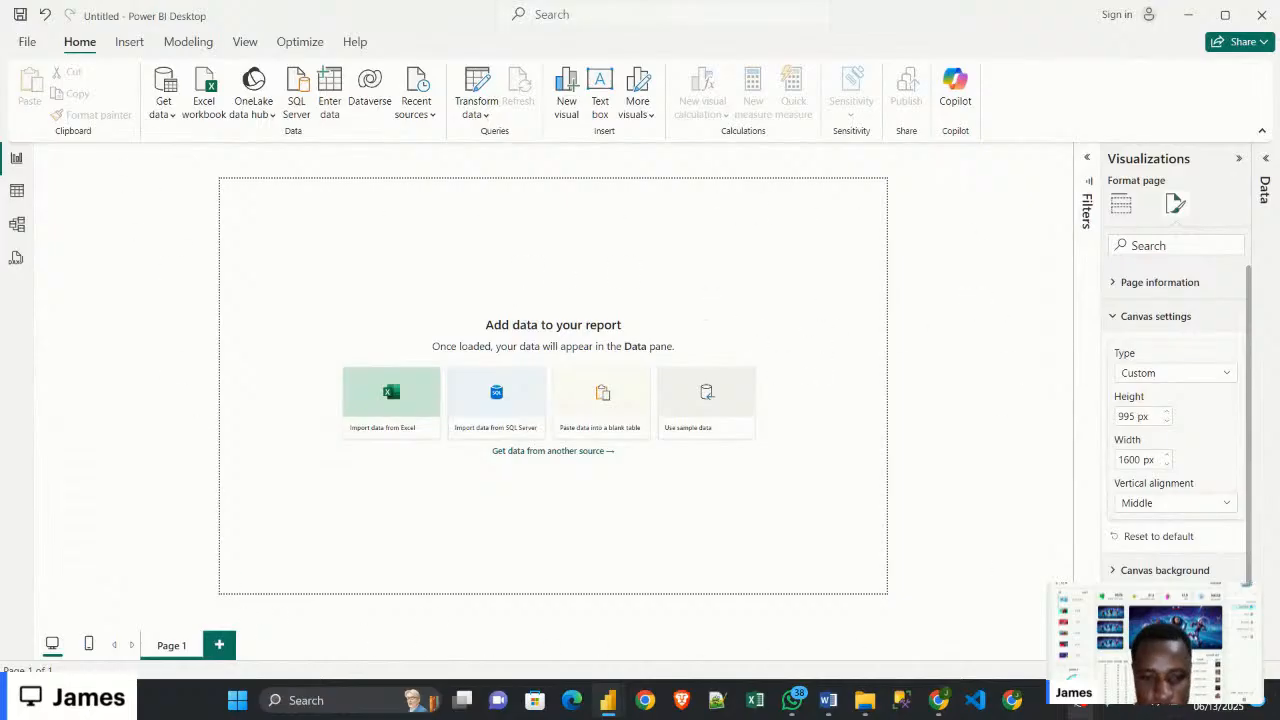
Copy the light wallpaper color code #EBEBEB from the DASHBOARD GUIDE Word document and return to the blank Power BI report
left_click(828, 700)
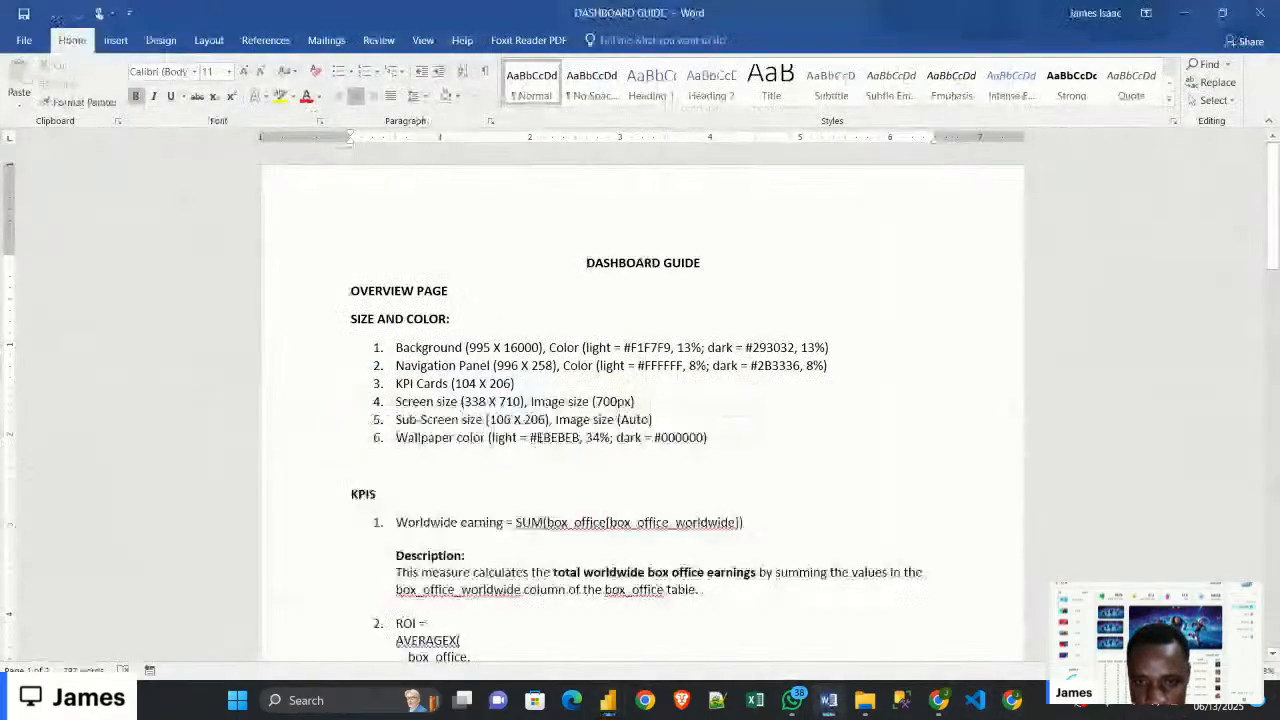
double_click(535, 438)
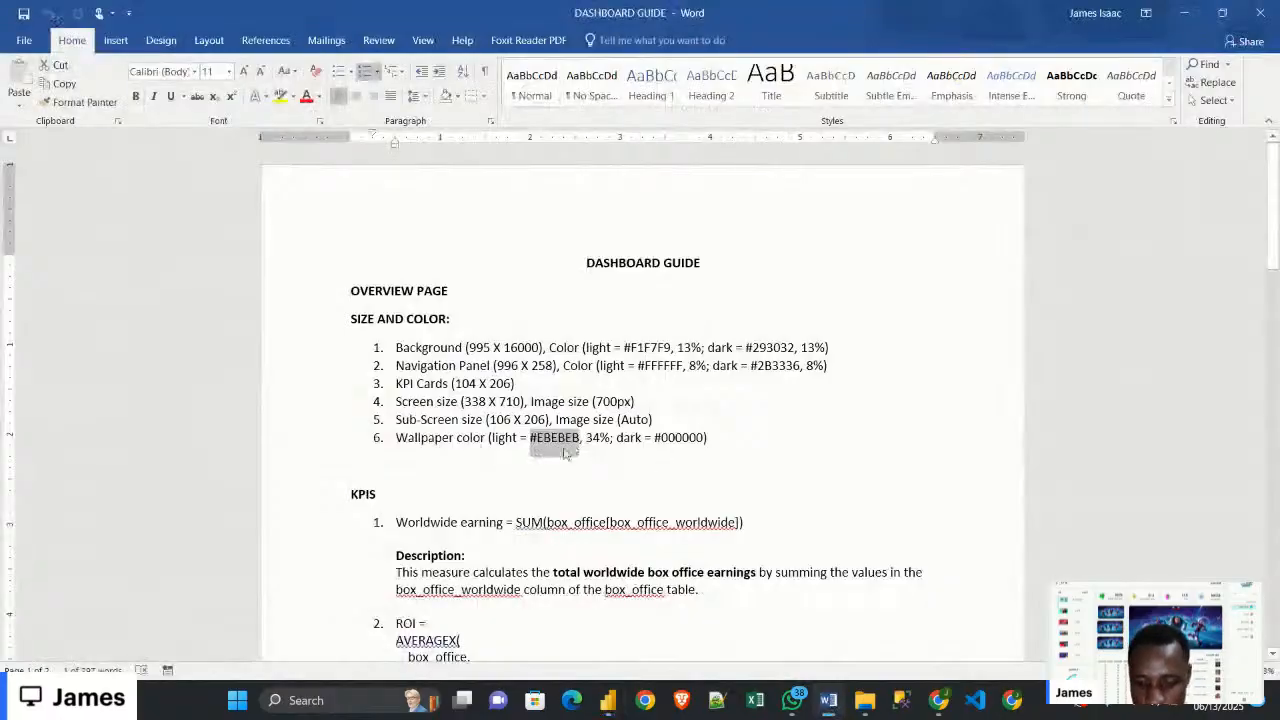
key("ctrl+c")
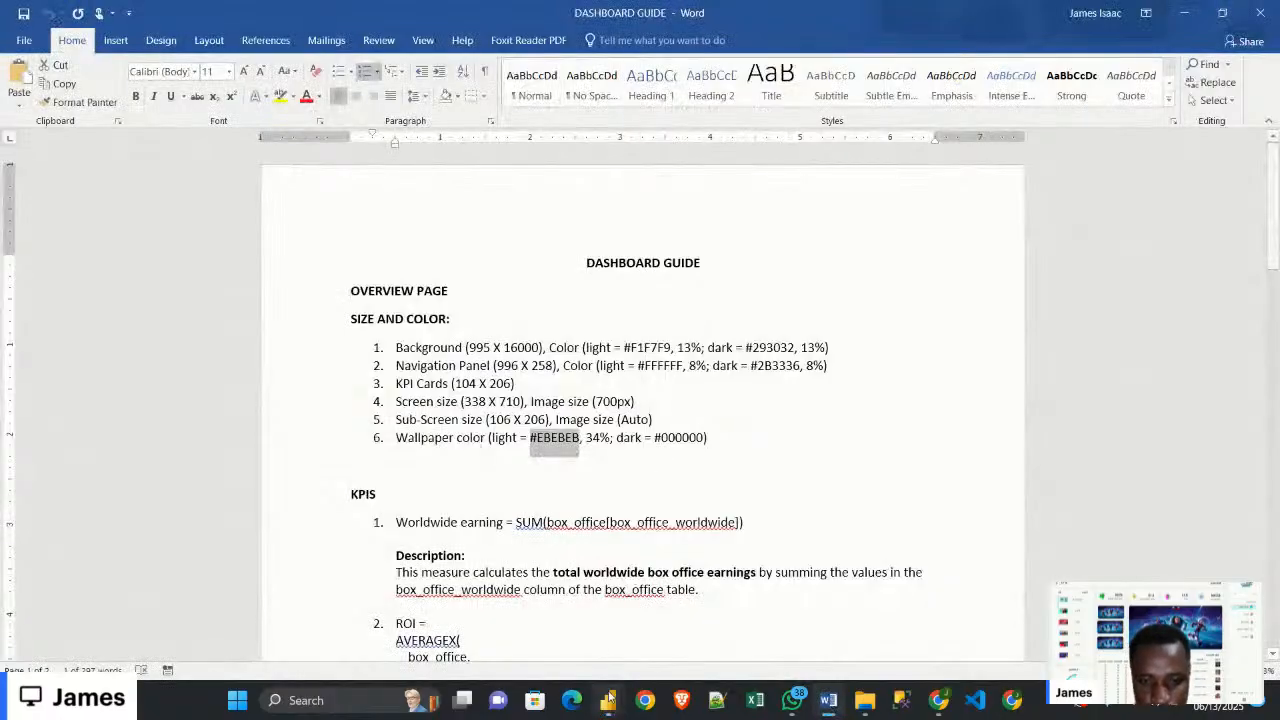
mouse_move(610, 697)
left_click(680, 628)
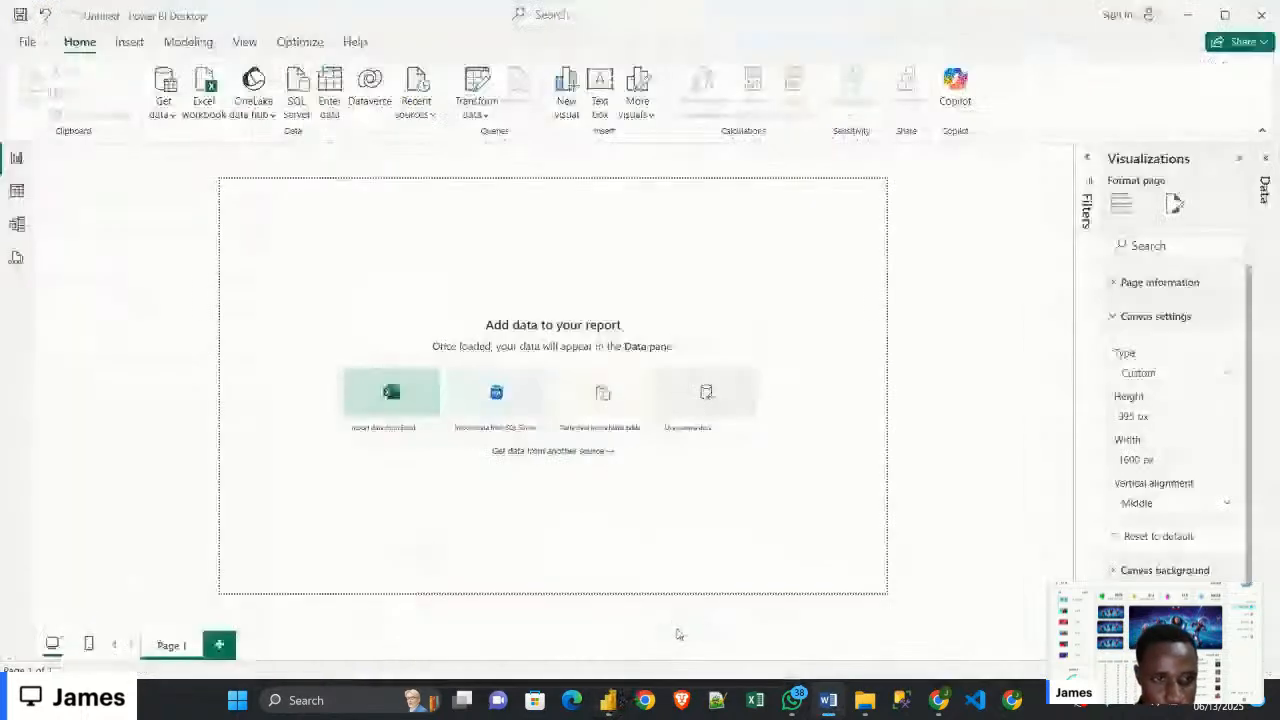
Set the page's wallpaper color to the custom hex value #EBEBEB
left_click(1158, 316)
left_click(1143, 386)
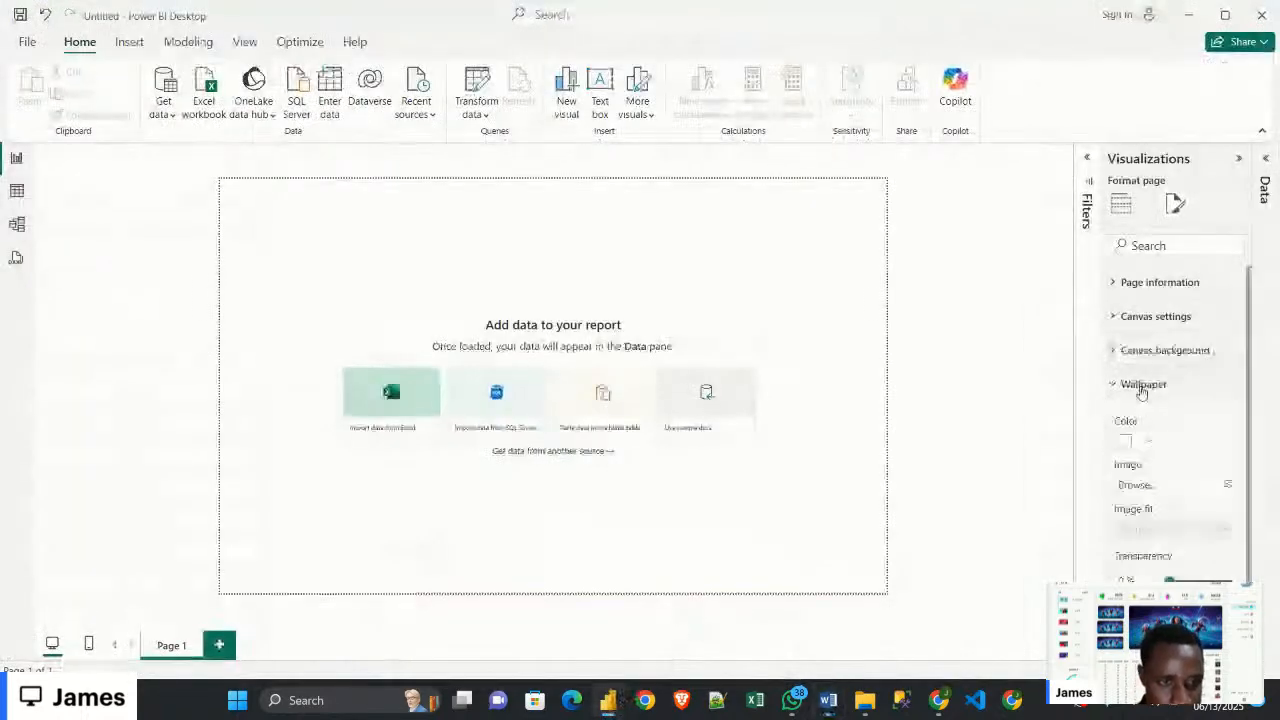
left_click(1148, 442)
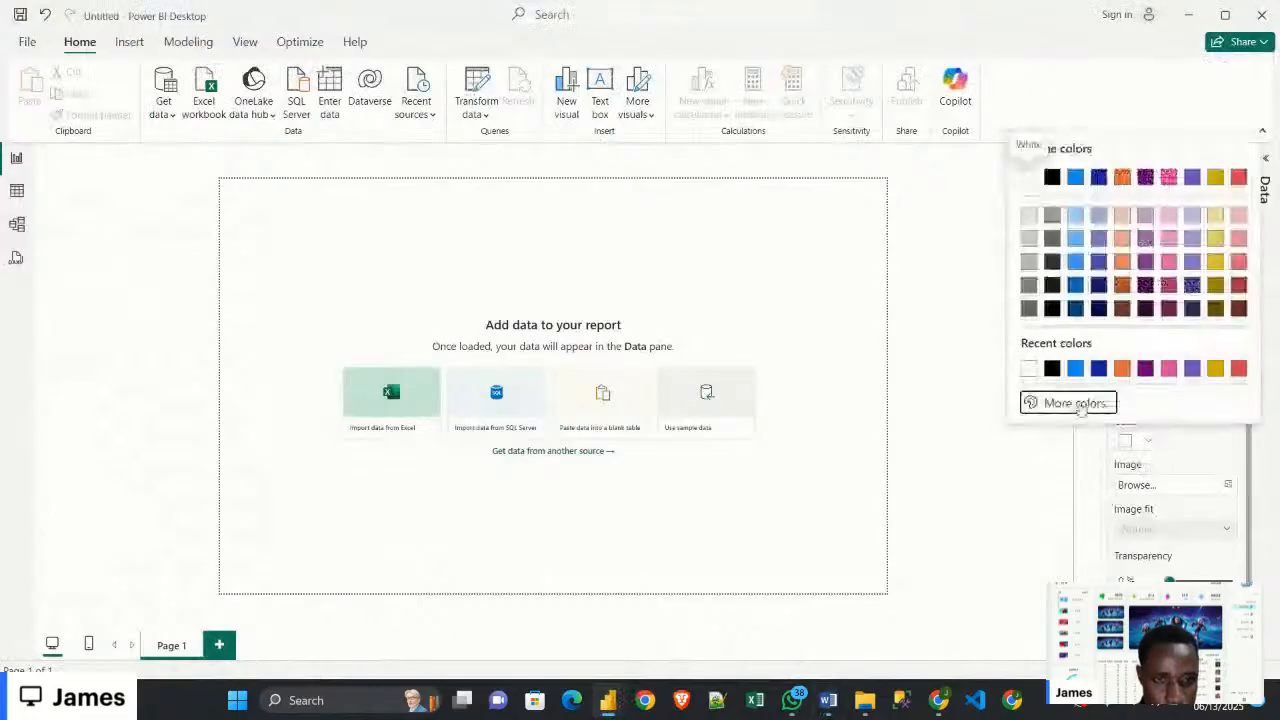
left_click(1036, 403)
type("#EBEBEB")
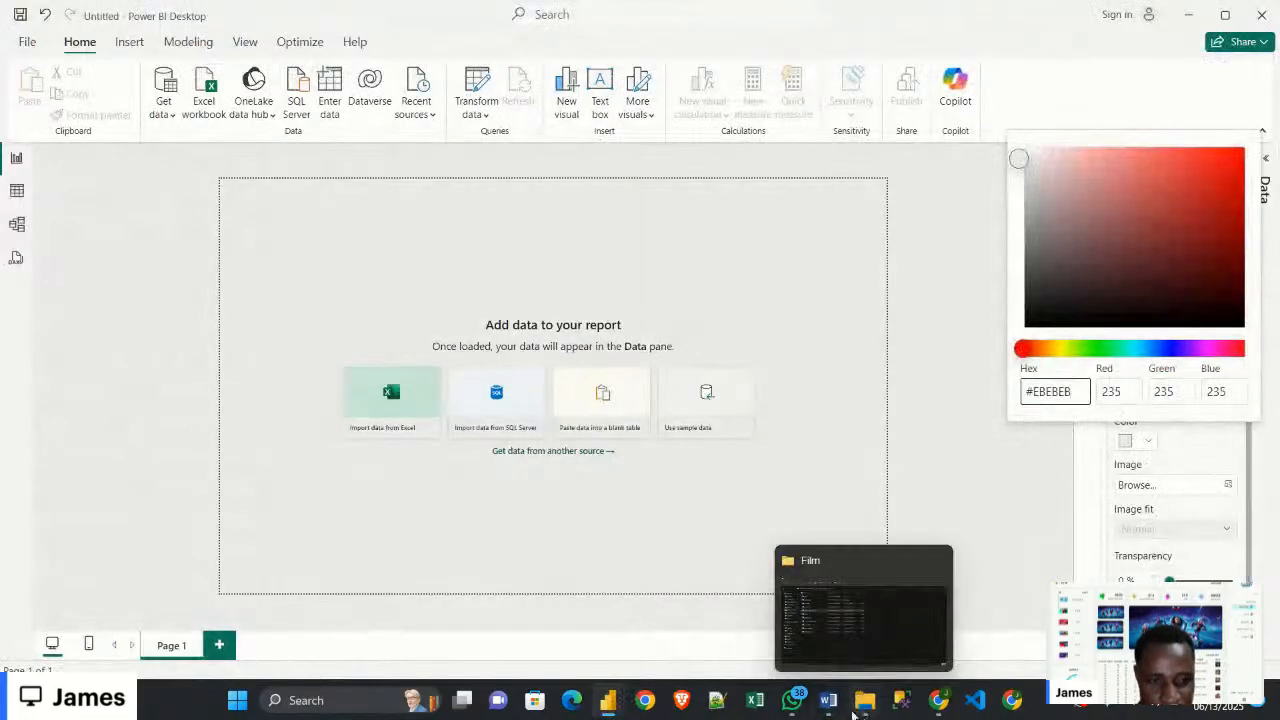
Set the wallpaper transparency to 34% as given in the dashboard guide, and go back to the guide document
left_click(841, 643)
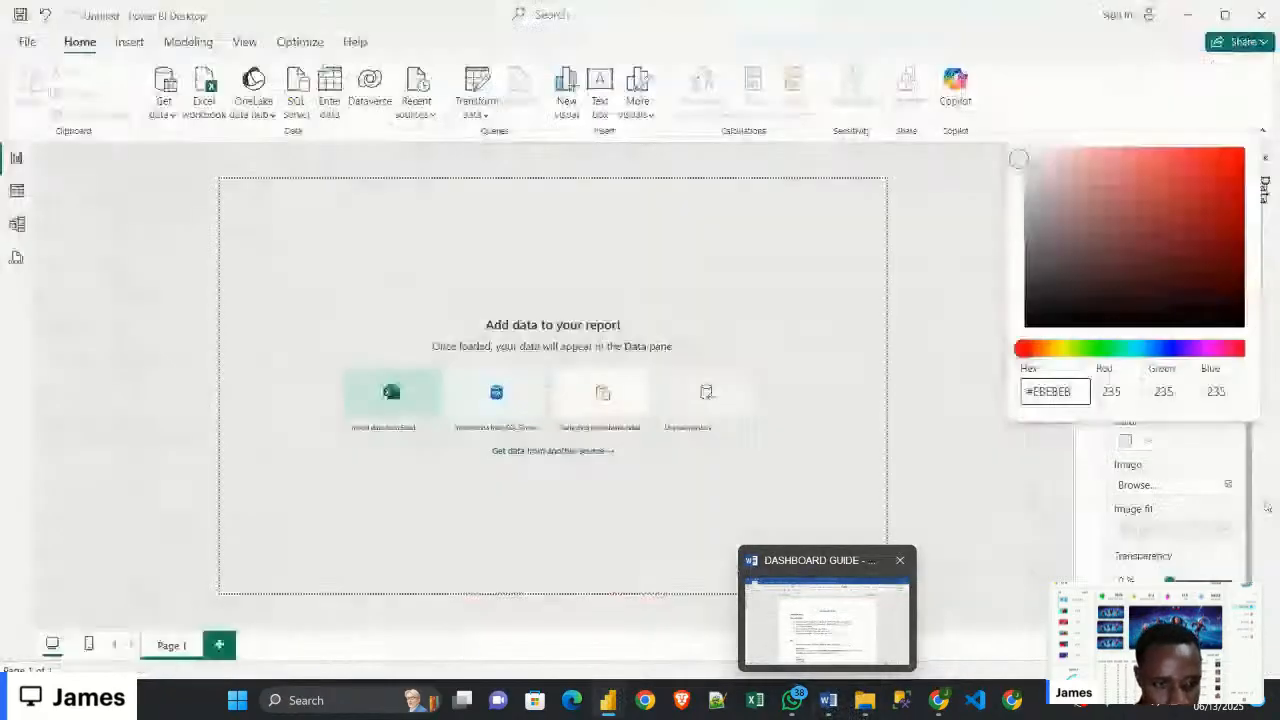
left_click(1267, 507)
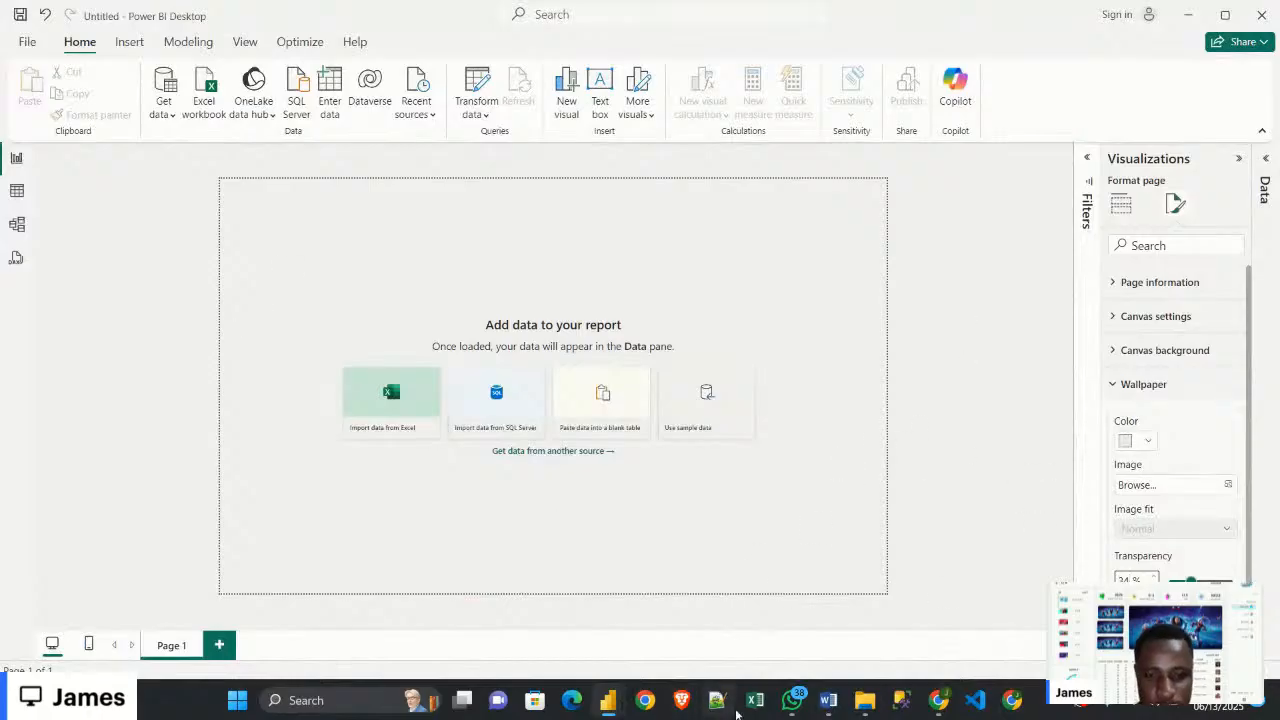
left_click(828, 700)
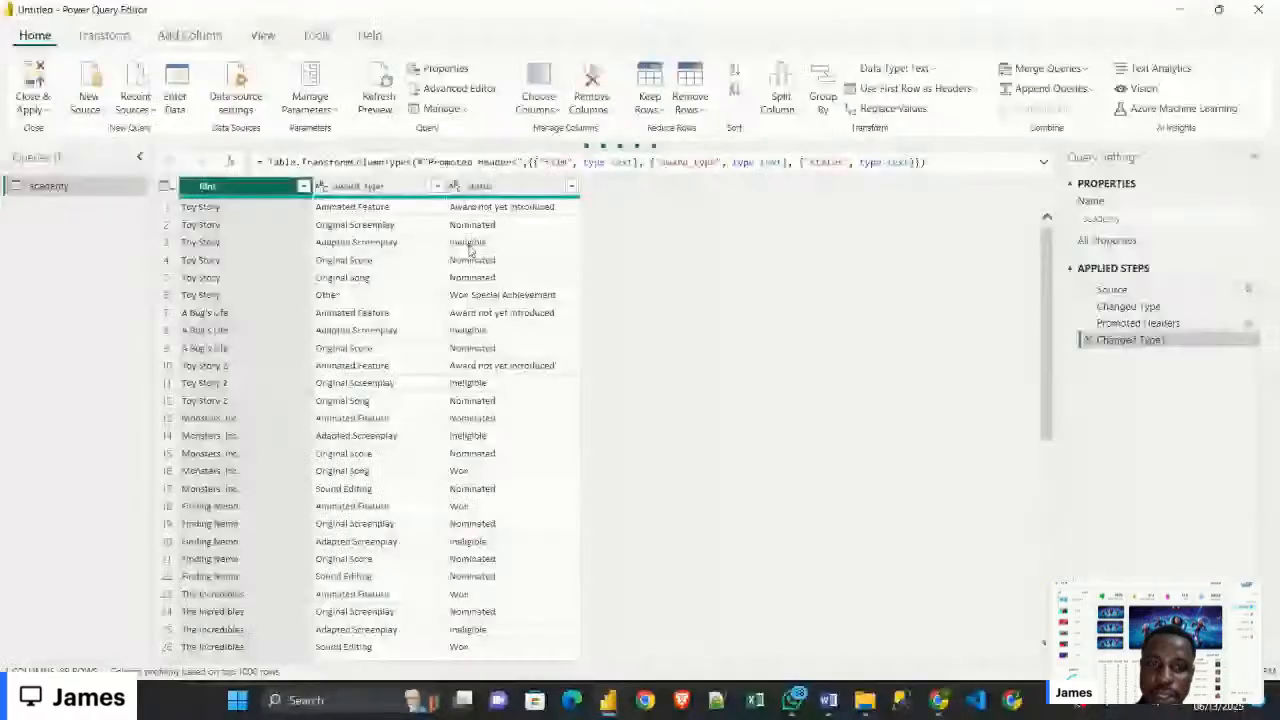
Check the status column's filter values in the academy query, keep them all selected, and load the table into the report
left_click(571, 186)
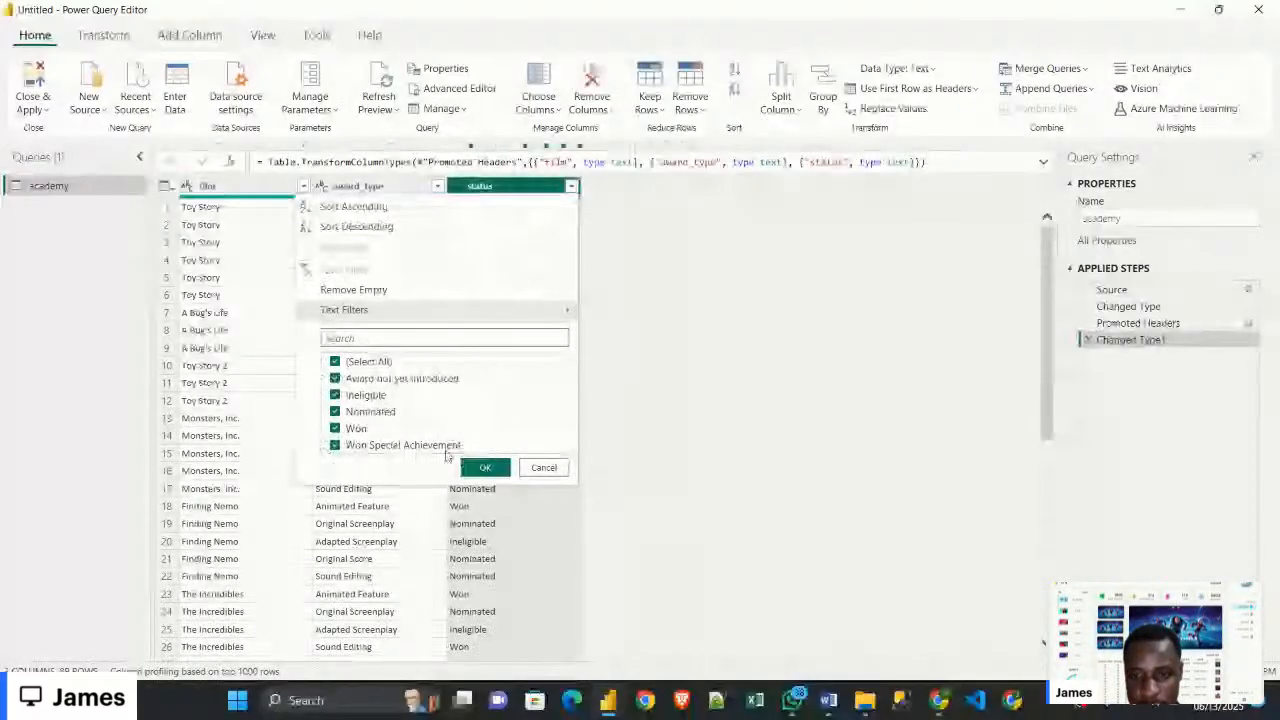
left_click(484, 467)
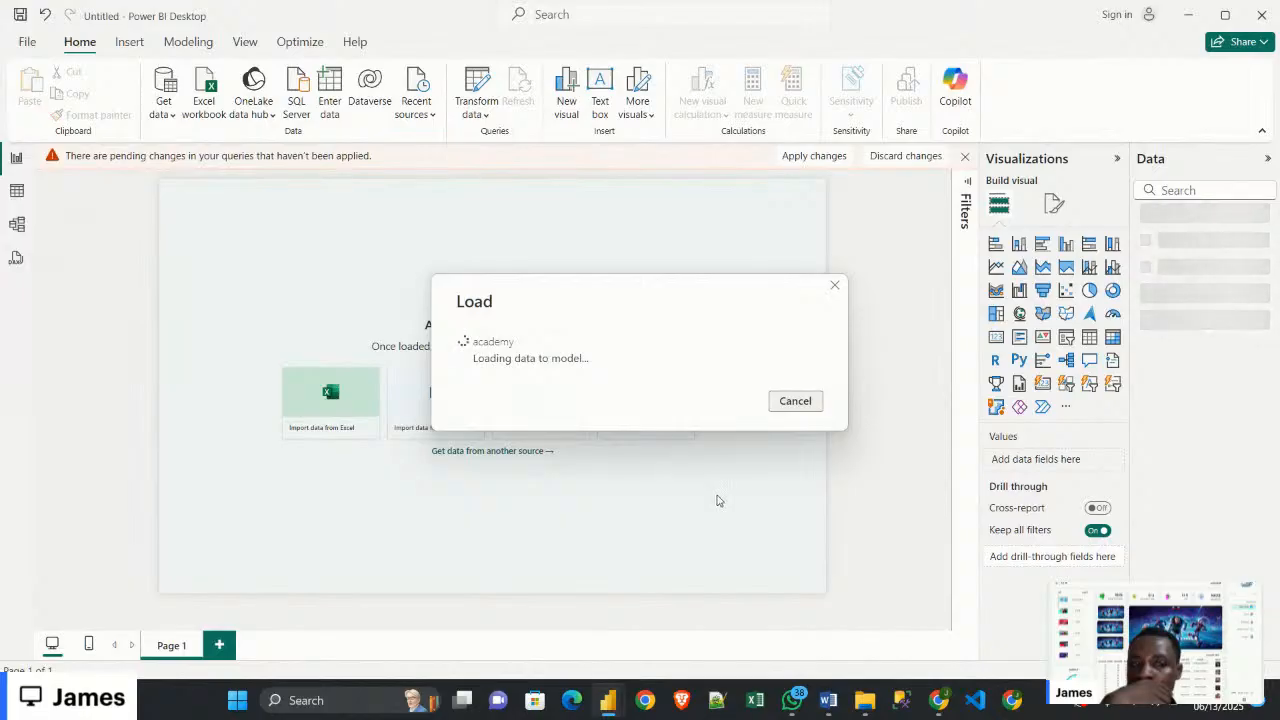
mouse_move(605, 670)
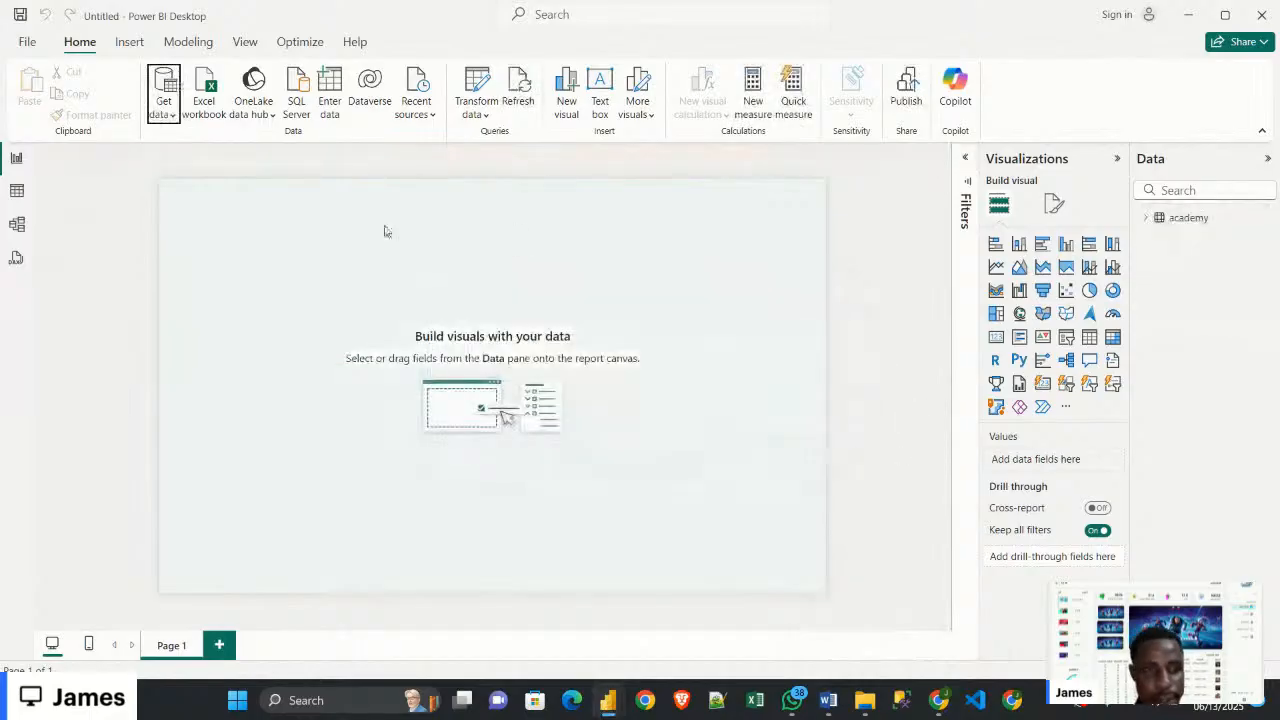
Import box_office.csv from the Film folder and load it directly into the report without transforming it
left_click(167, 118)
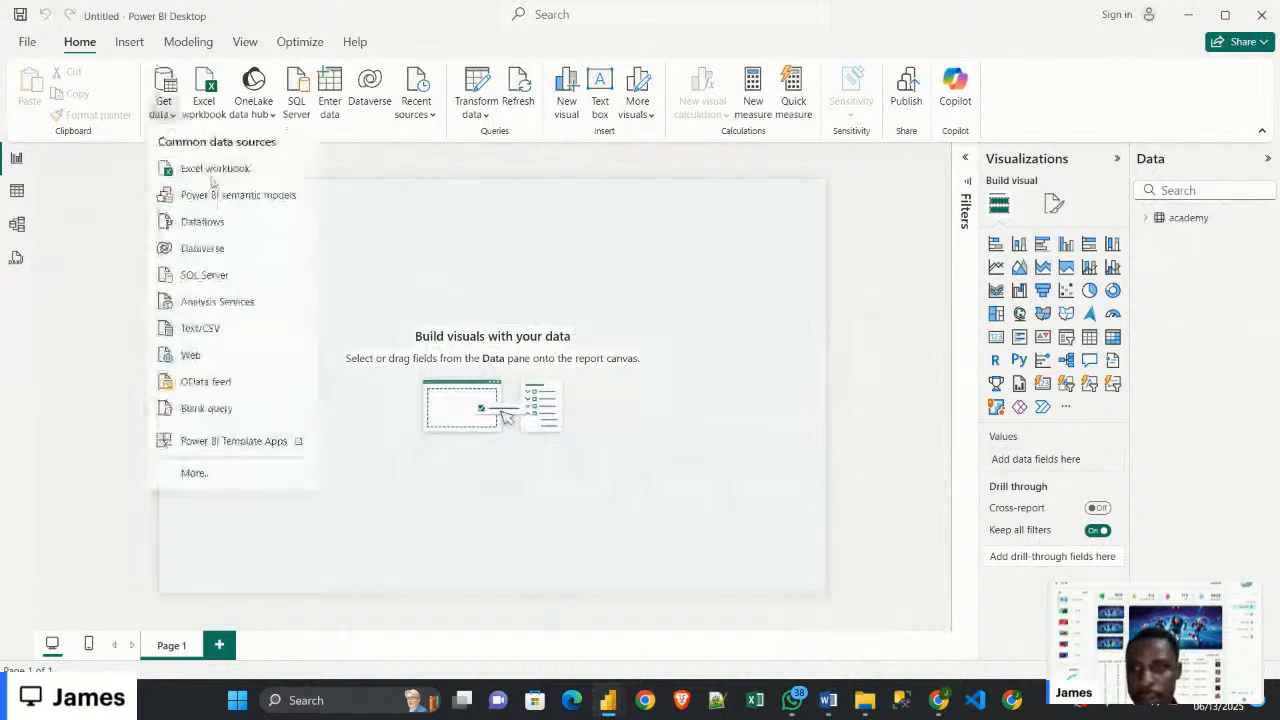
left_click(232, 329)
left_click(222, 215)
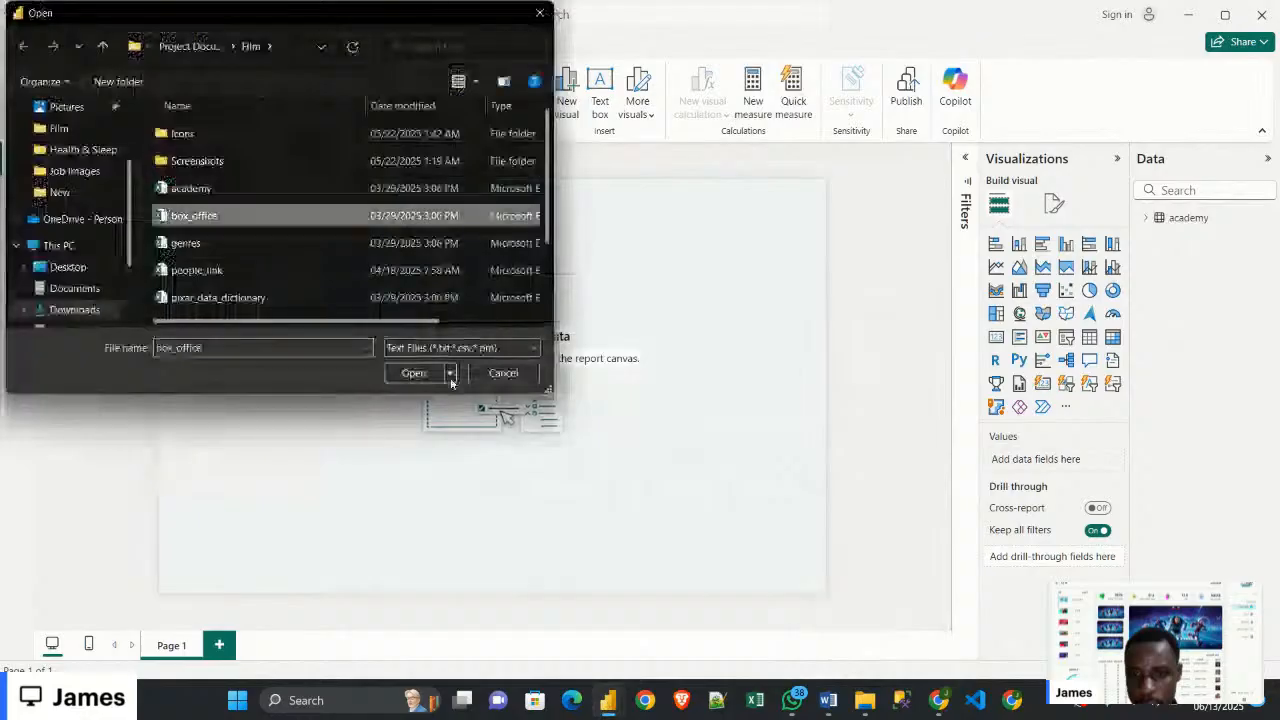
left_click(440, 376)
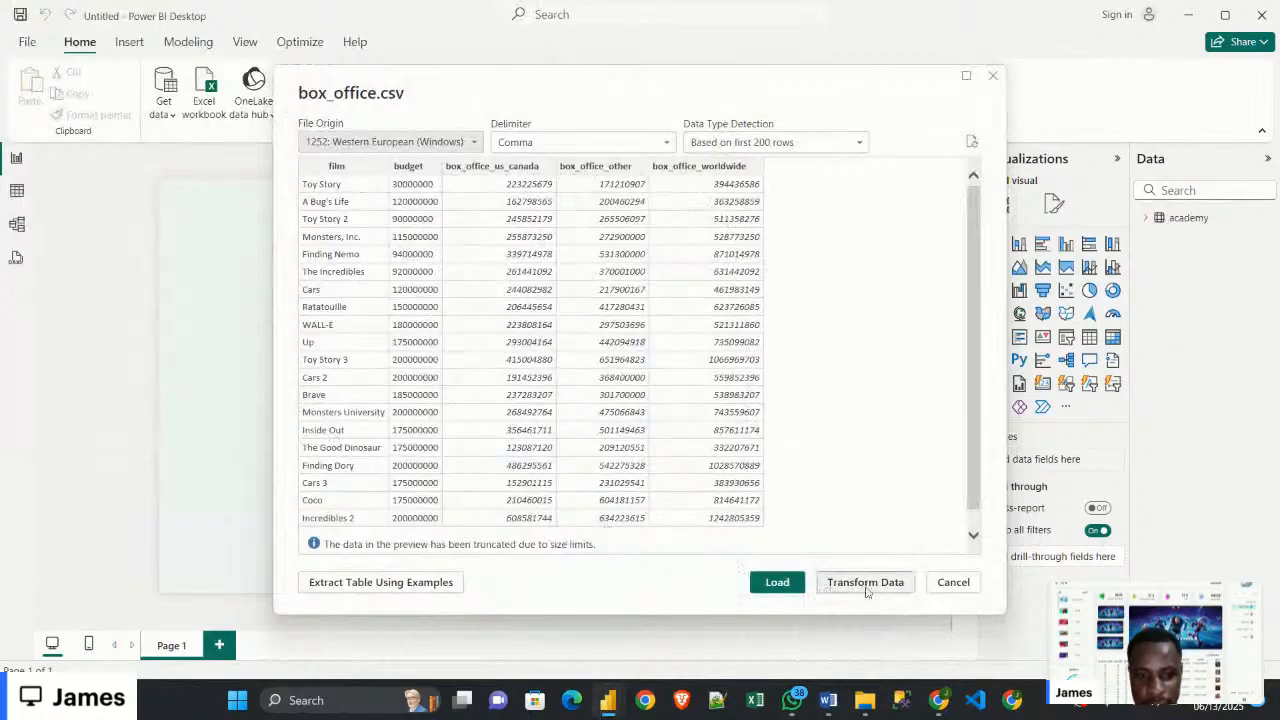
left_click(777, 582)
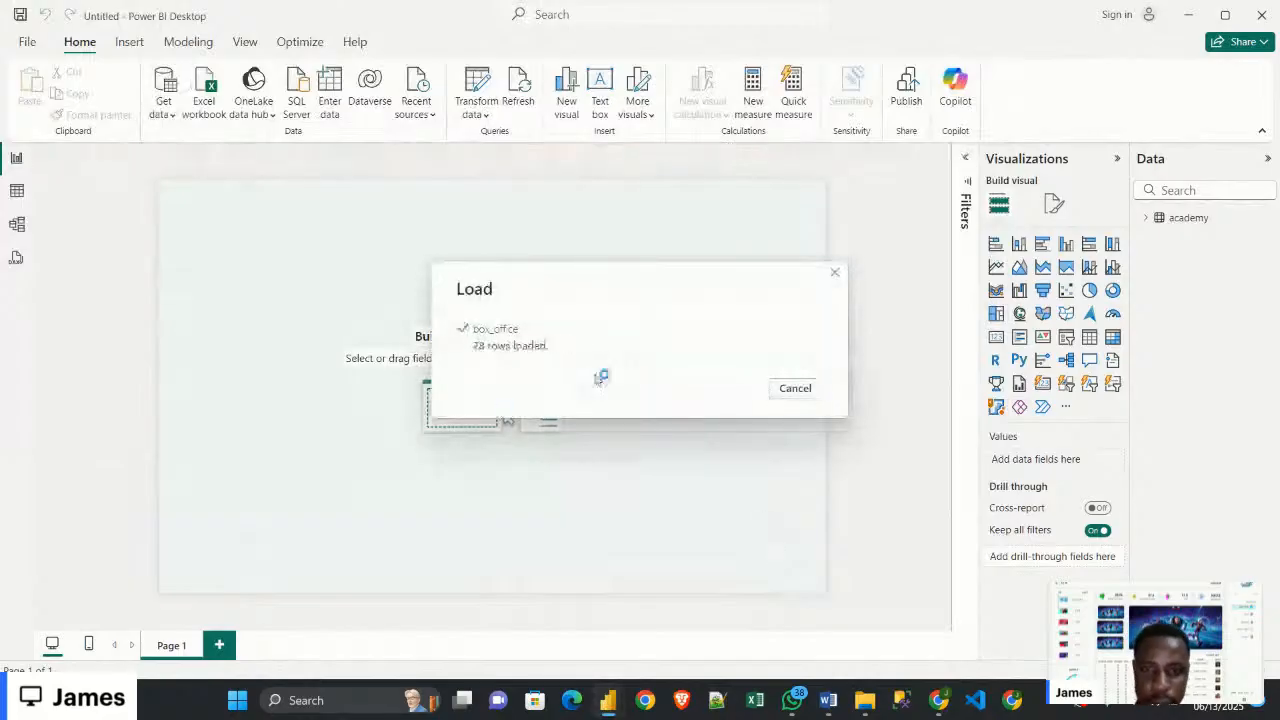
Import genres.csv from the Film folder and open it in Power Query Editor for transformation
left_click(164, 108)
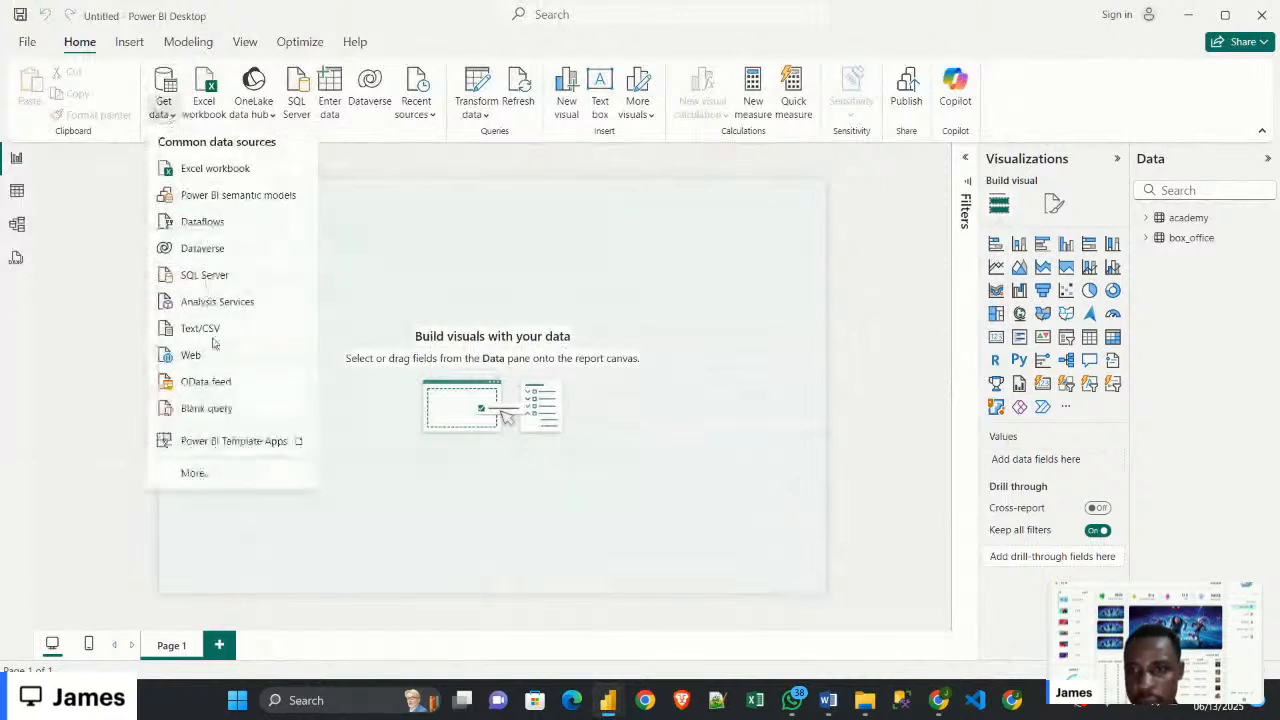
left_click(200, 328)
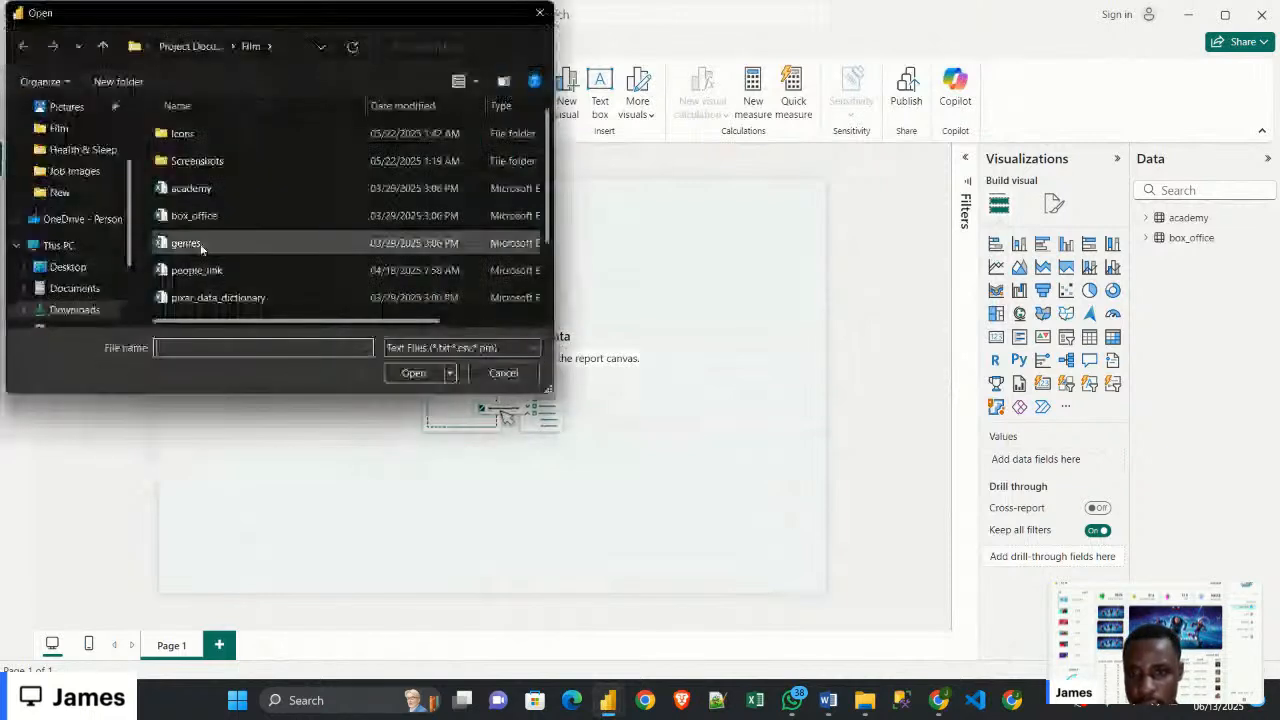
left_click(190, 243)
left_click(404, 373)
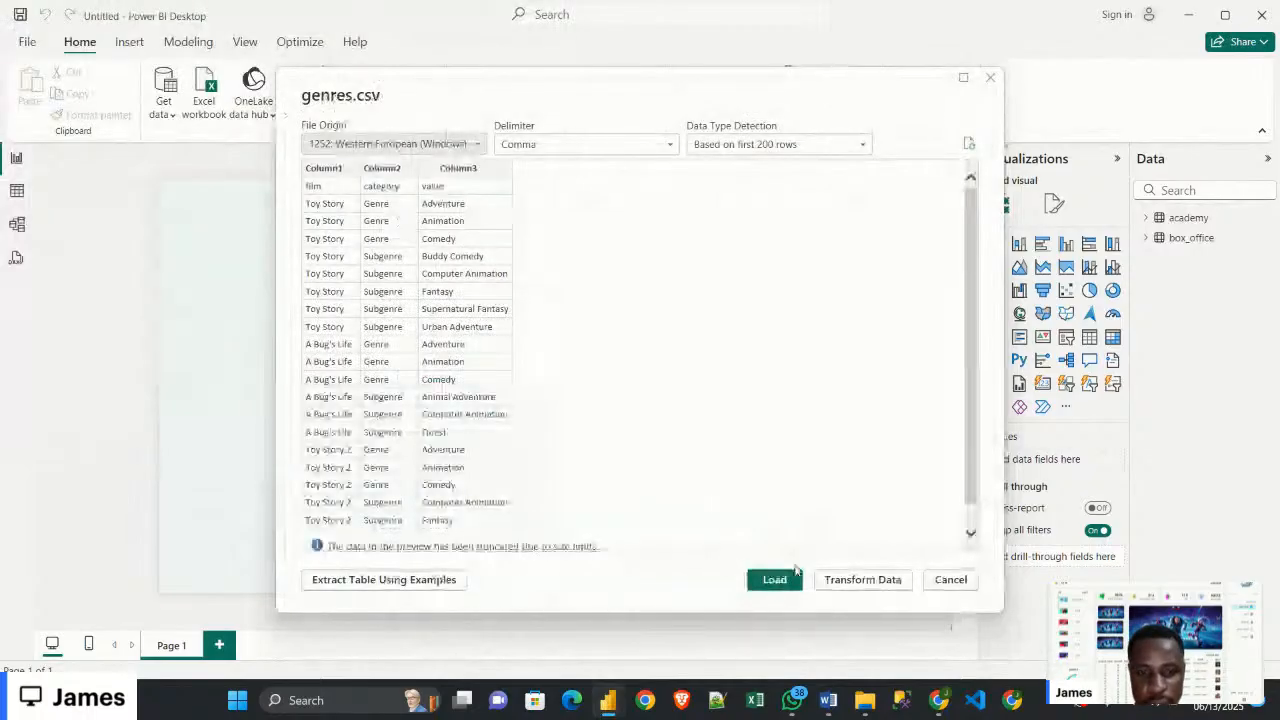
left_click(830, 579)
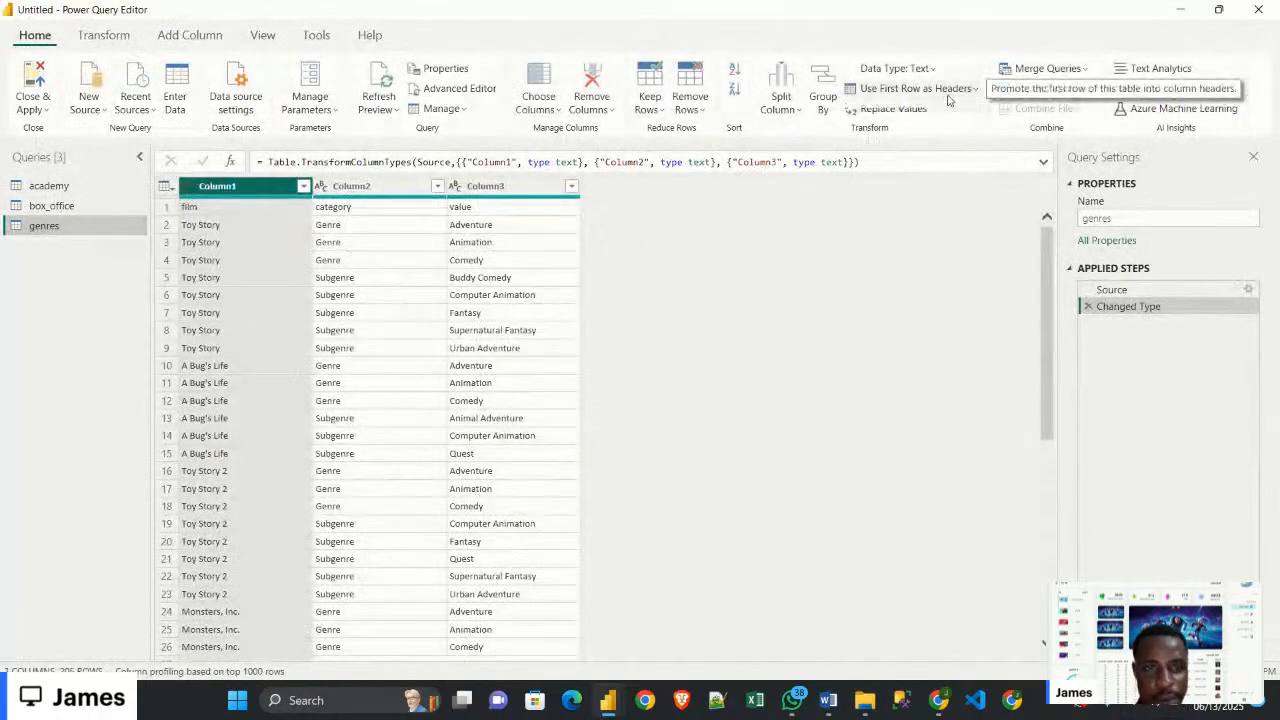
Promote the first row of the genres query to column headers, review its rows, and apply the query to the report
left_click(974, 88)
left_click(938, 106)
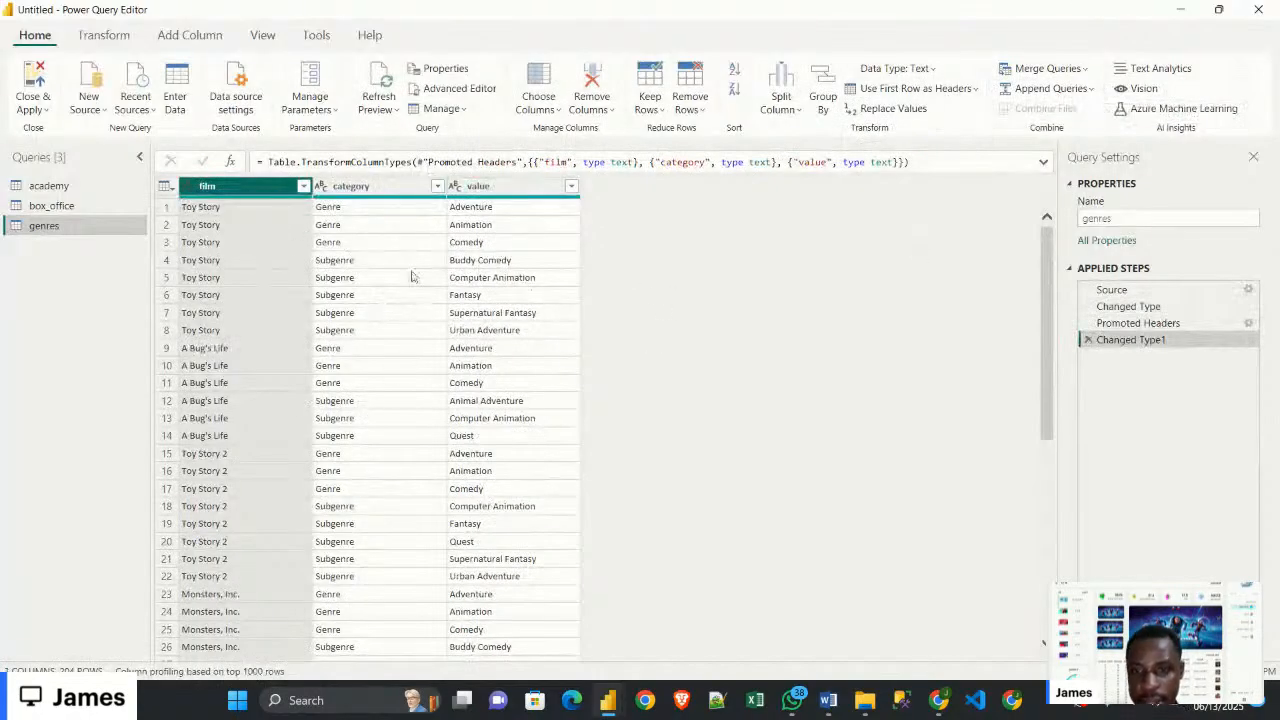
scroll(407, 406, "down", 5)
scroll(408, 402, "up", 5)
scroll(408, 394, "down", 7)
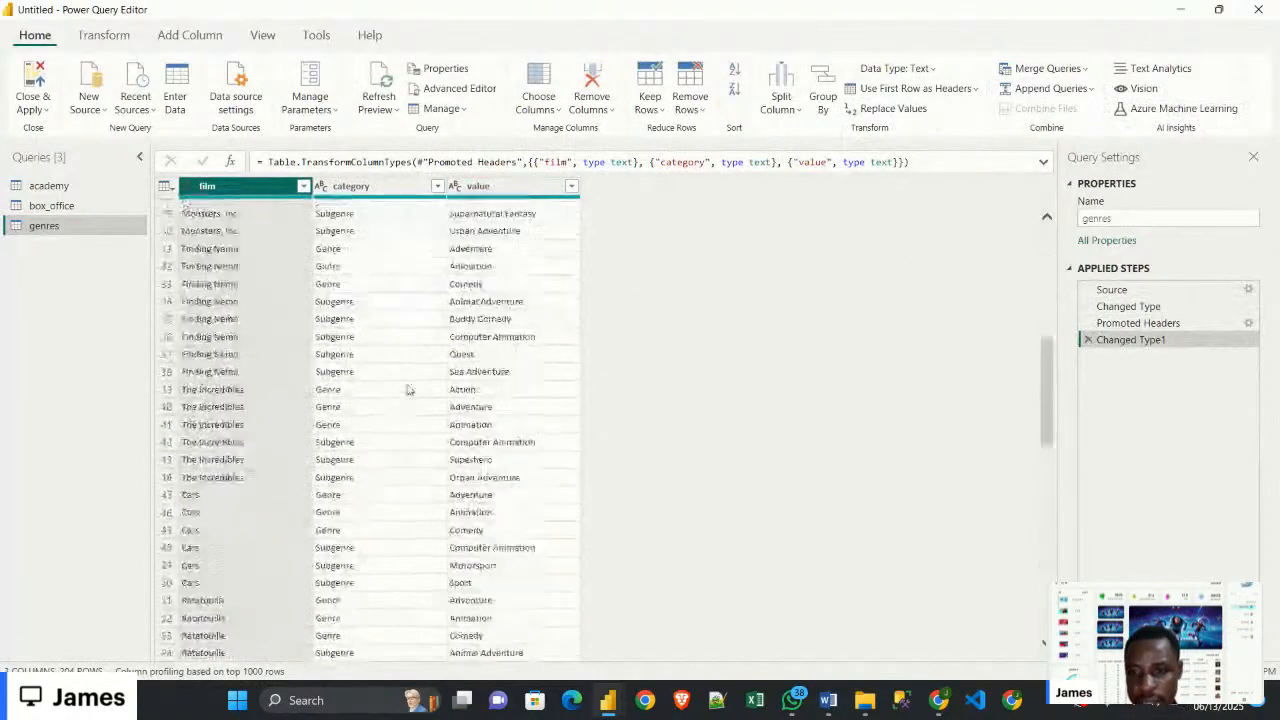
scroll(408, 390, "up", 7)
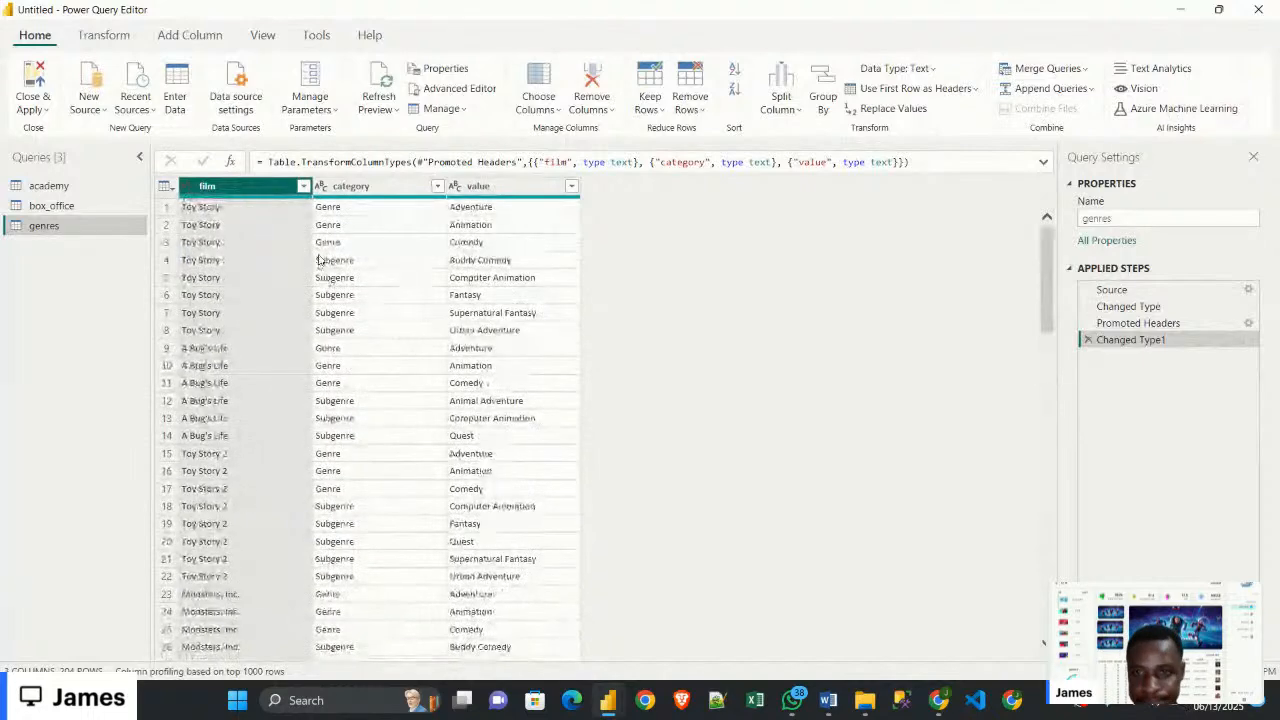
left_click(36, 80)
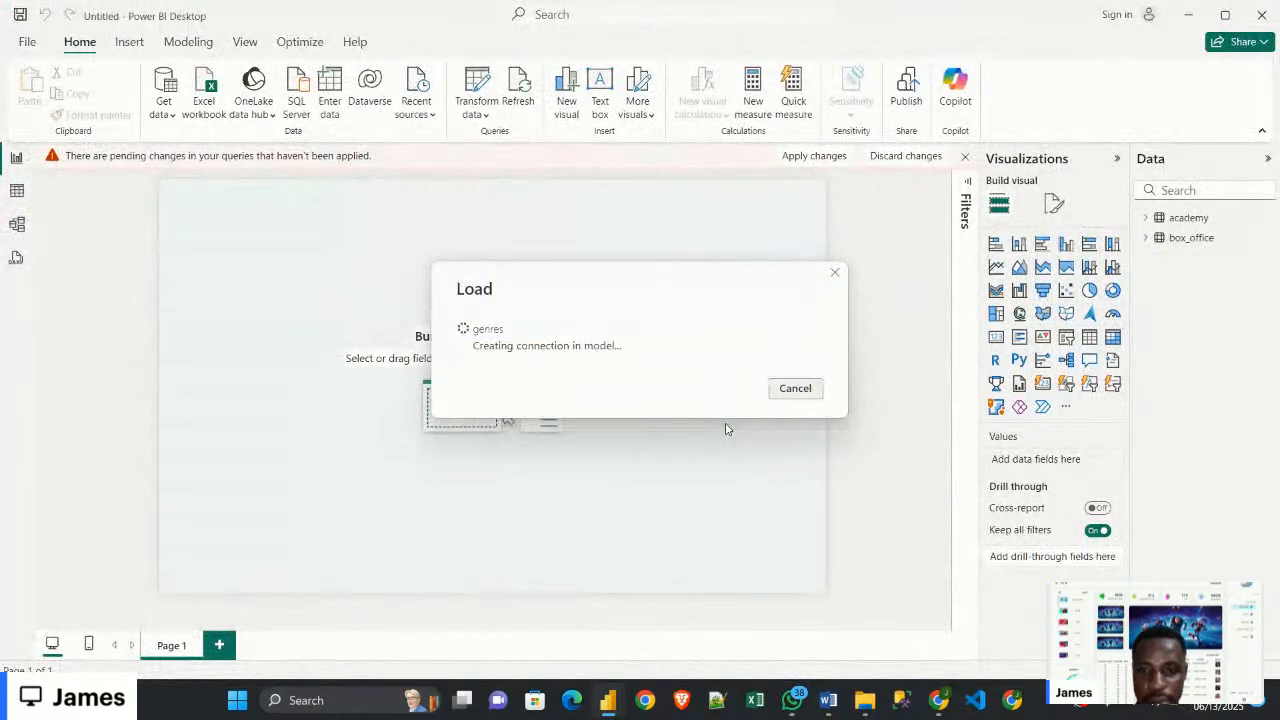
Import people_link.csv from the Film folder and open it in Power Query Editor for transformation
left_click(165, 118)
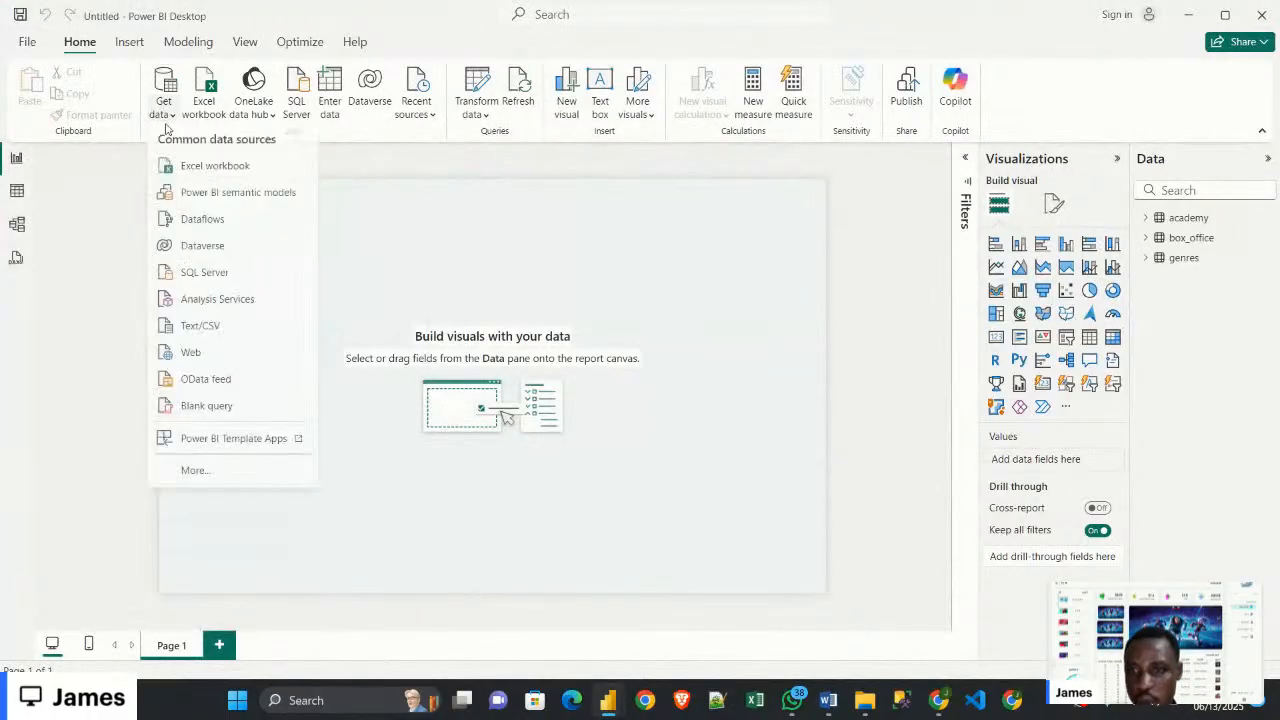
left_click(206, 329)
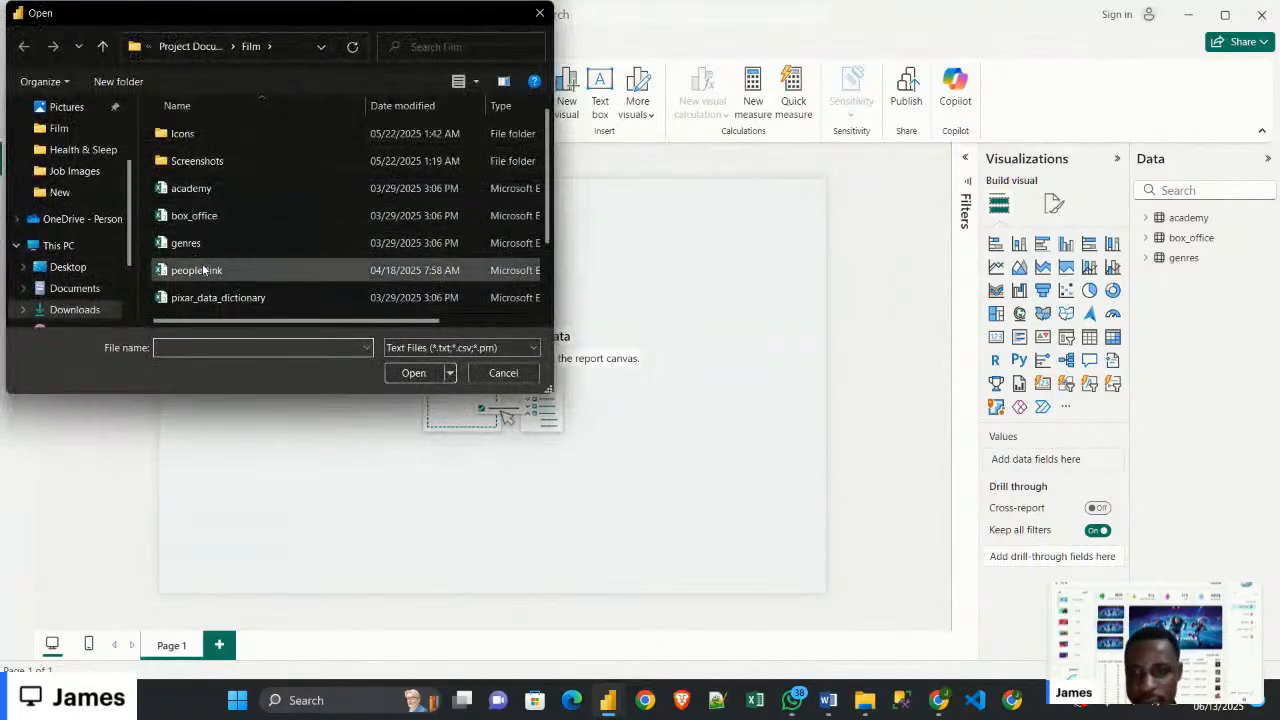
left_click(200, 270)
left_click(480, 377)
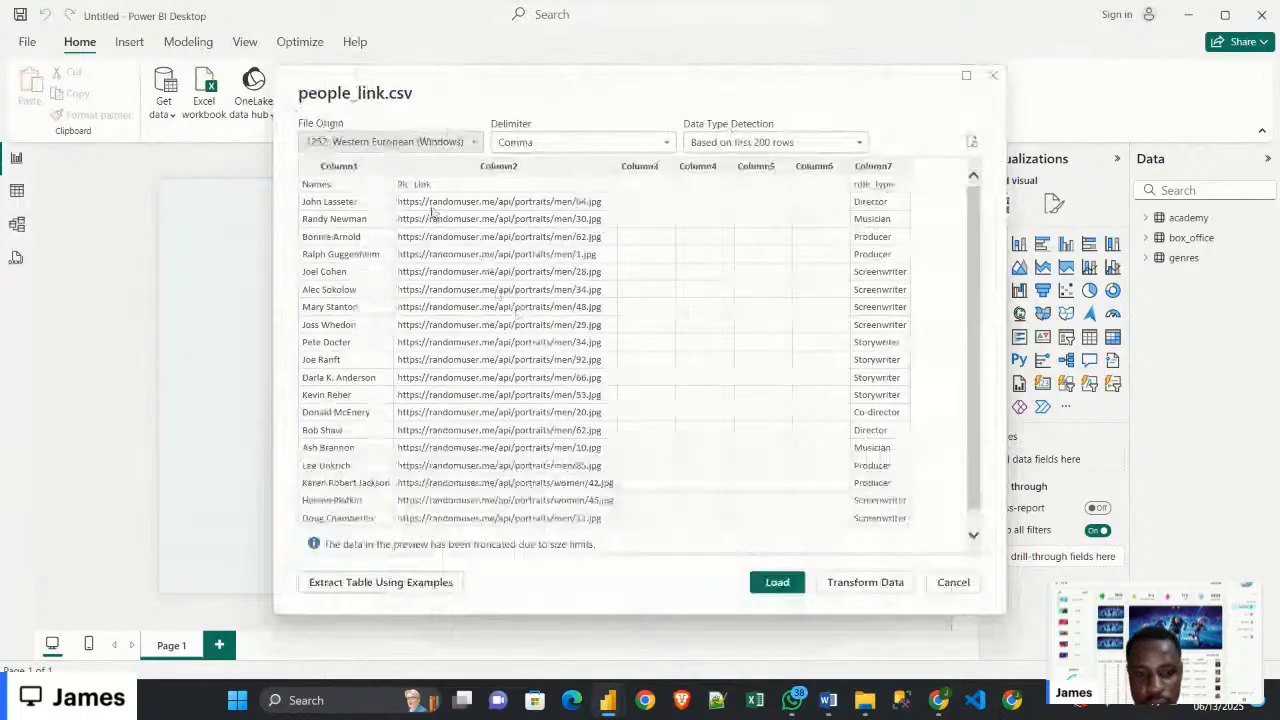
left_click(850, 582)
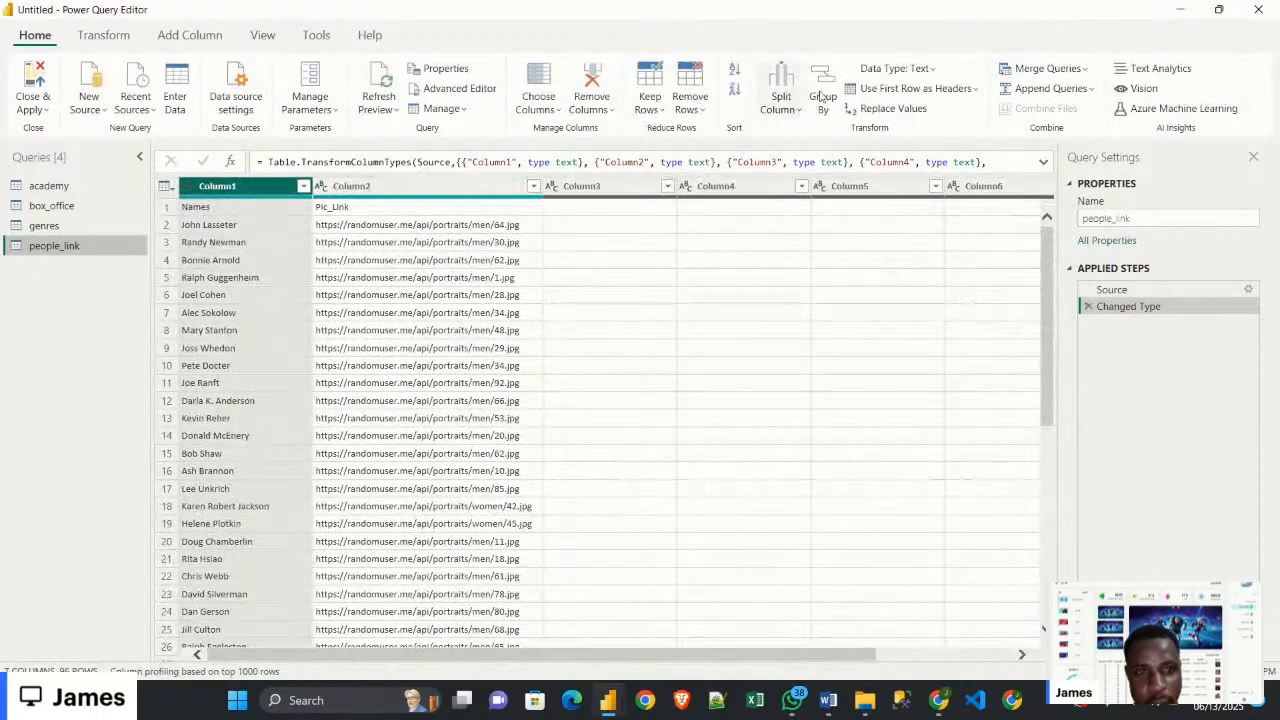
Promote the first row of the people_link query to column headers, review its rows, and apply the query to the report
left_click(915, 88)
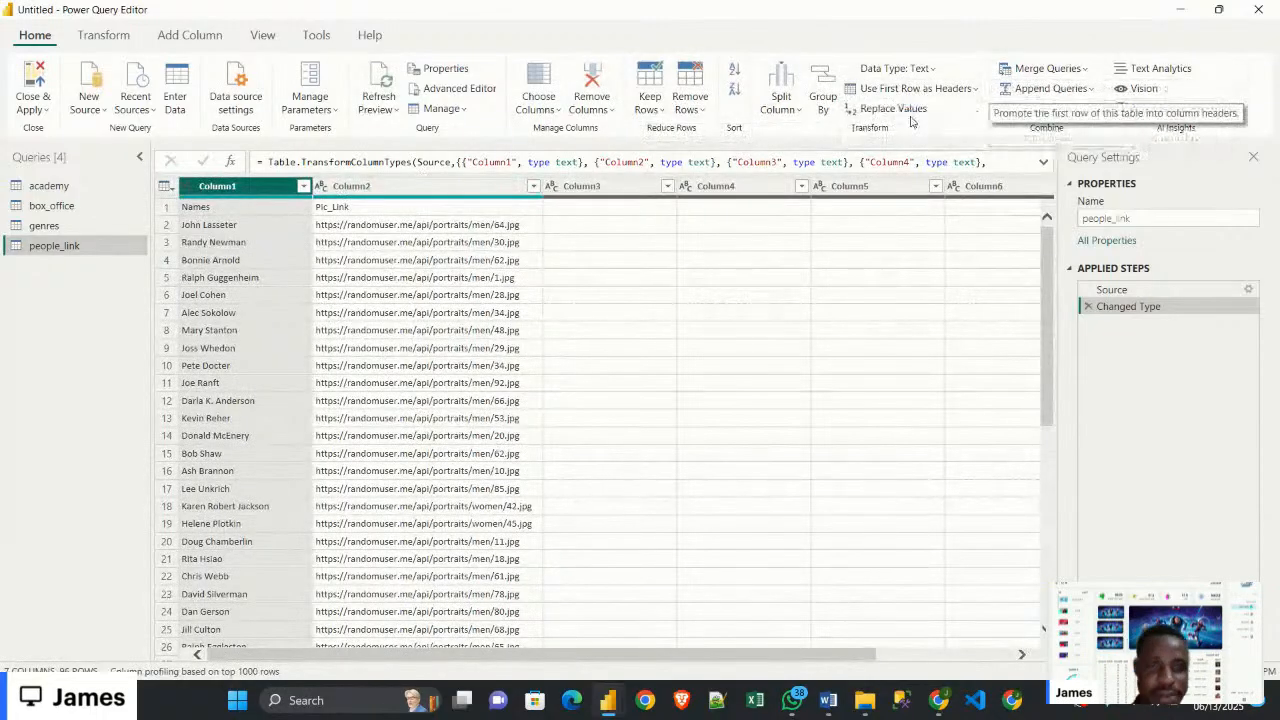
left_click(915, 113)
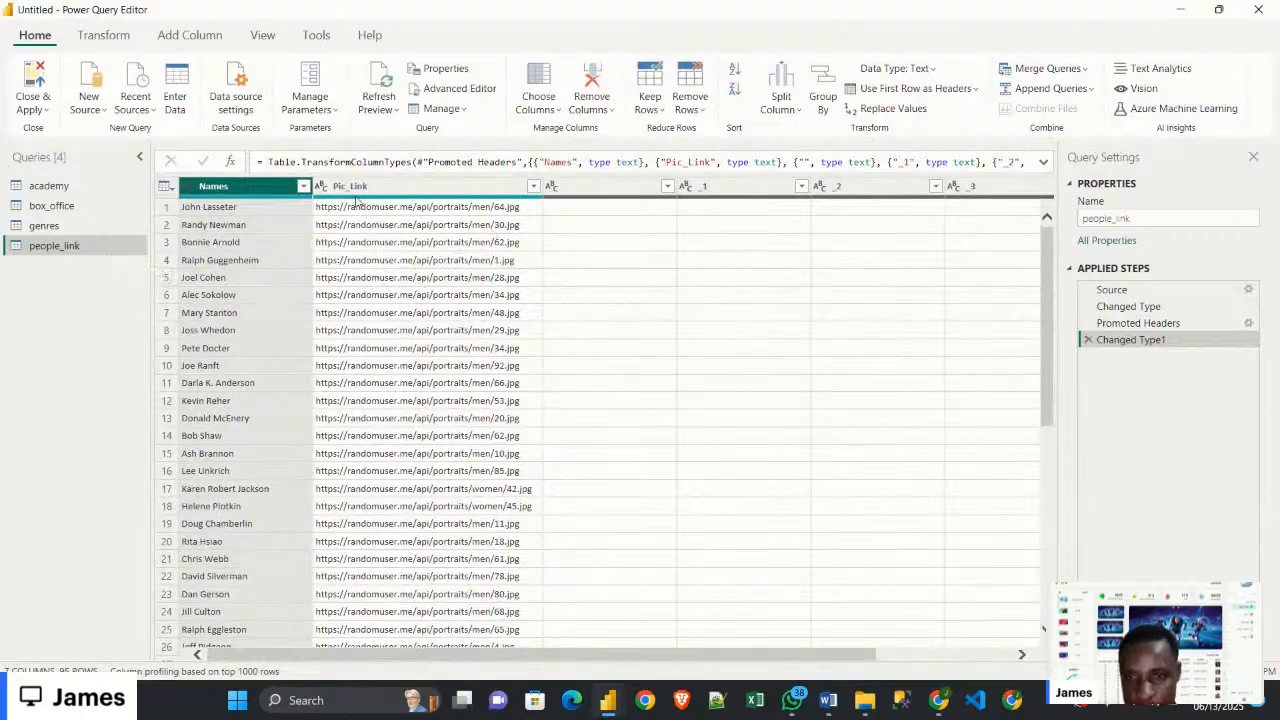
scroll(445, 342, "down", 2)
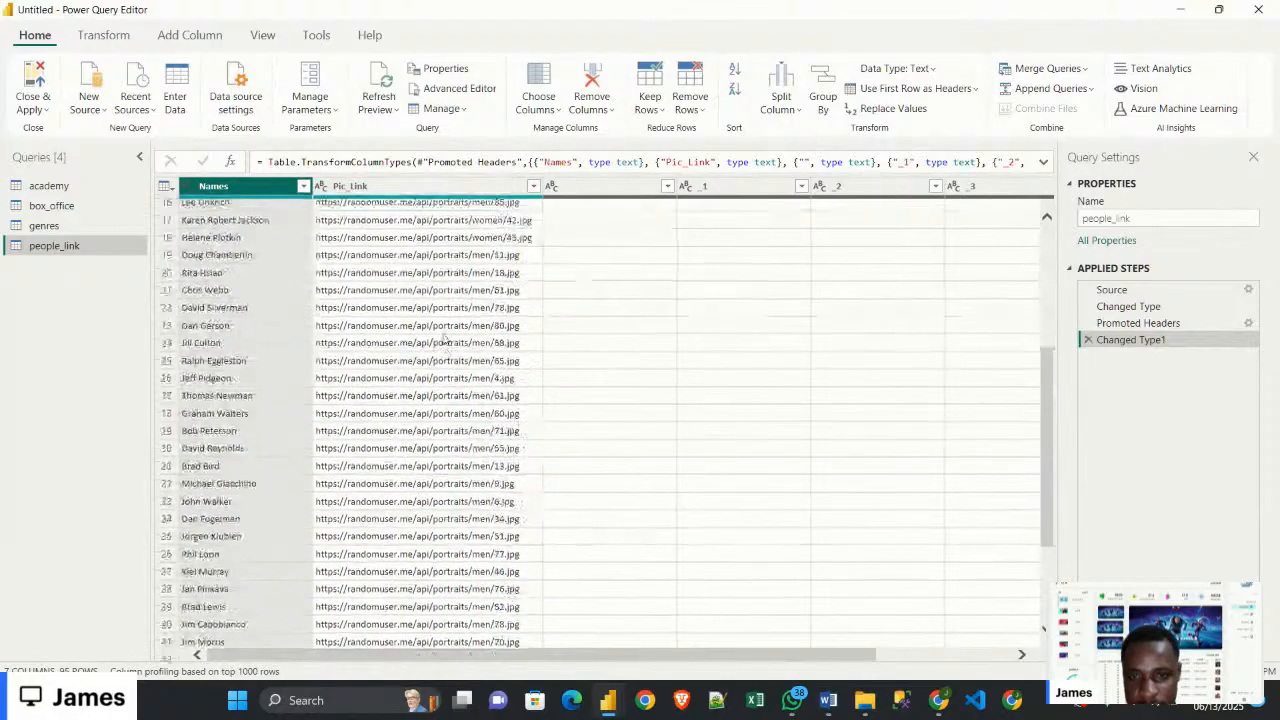
scroll(445, 315, "up", 2)
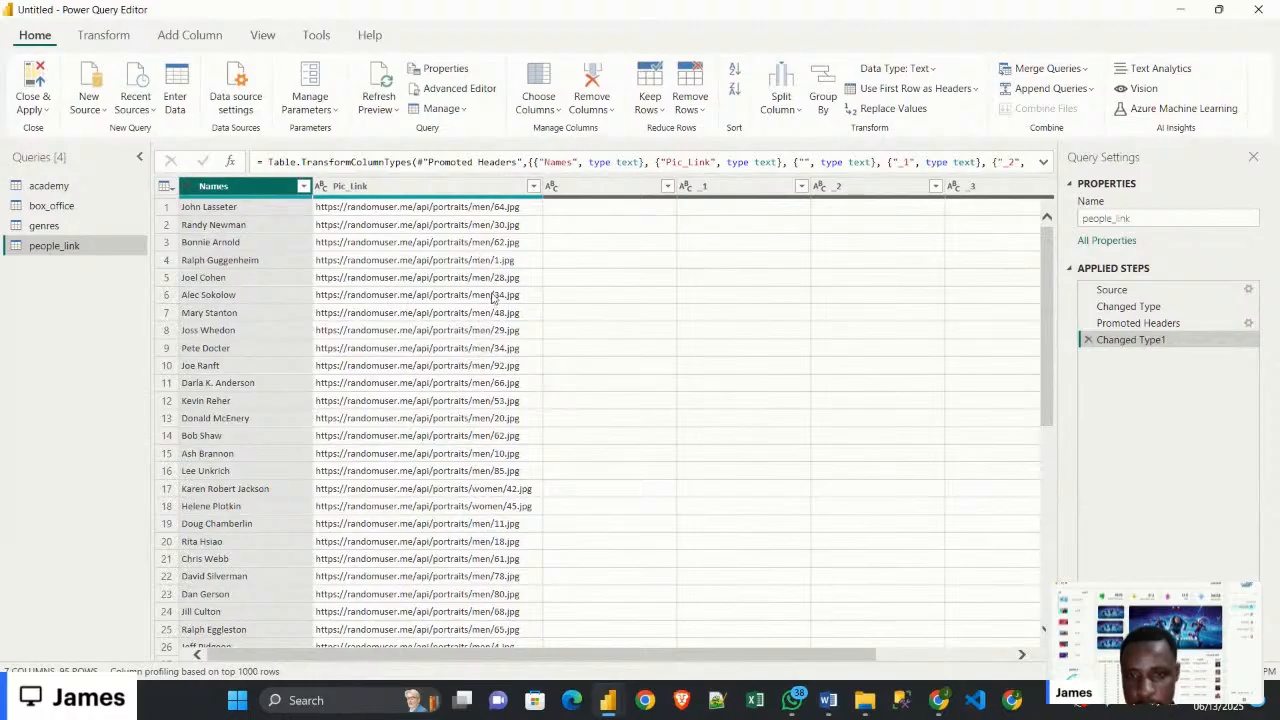
left_click(35, 78)
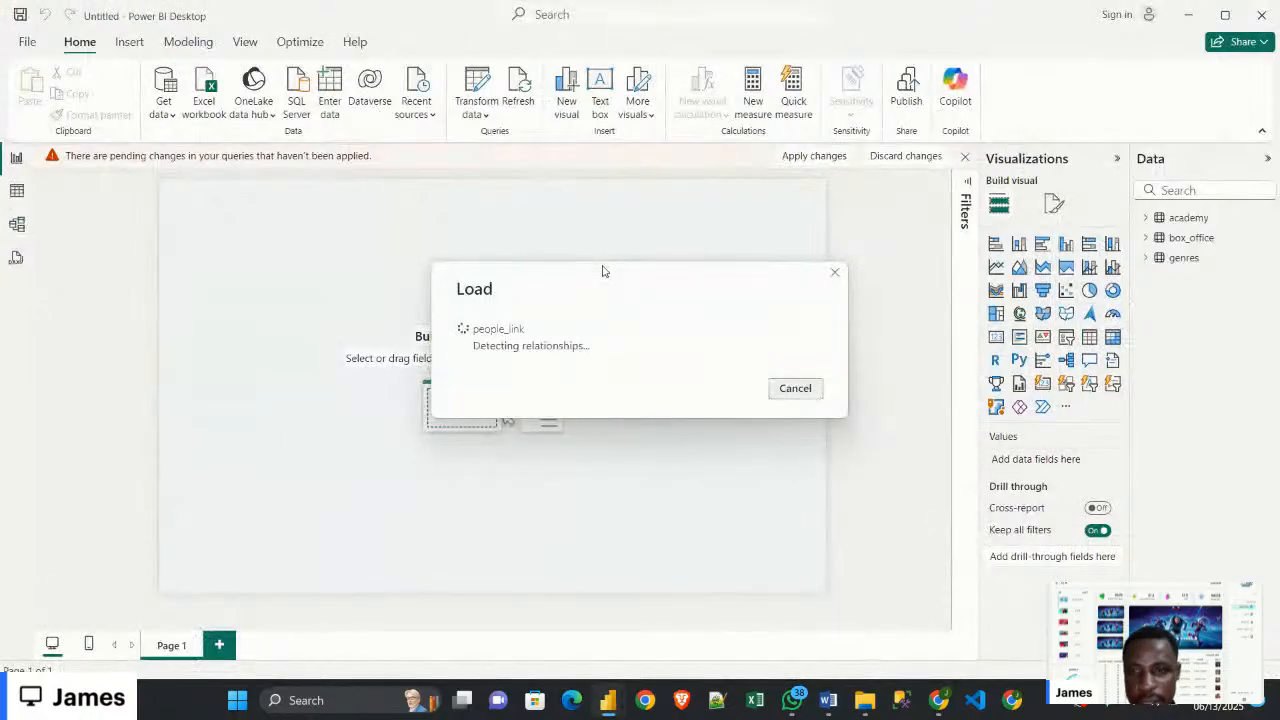
Import pixar_films.csv from the Film folder and open it in Power Query Editor for transformation
left_click(163, 108)
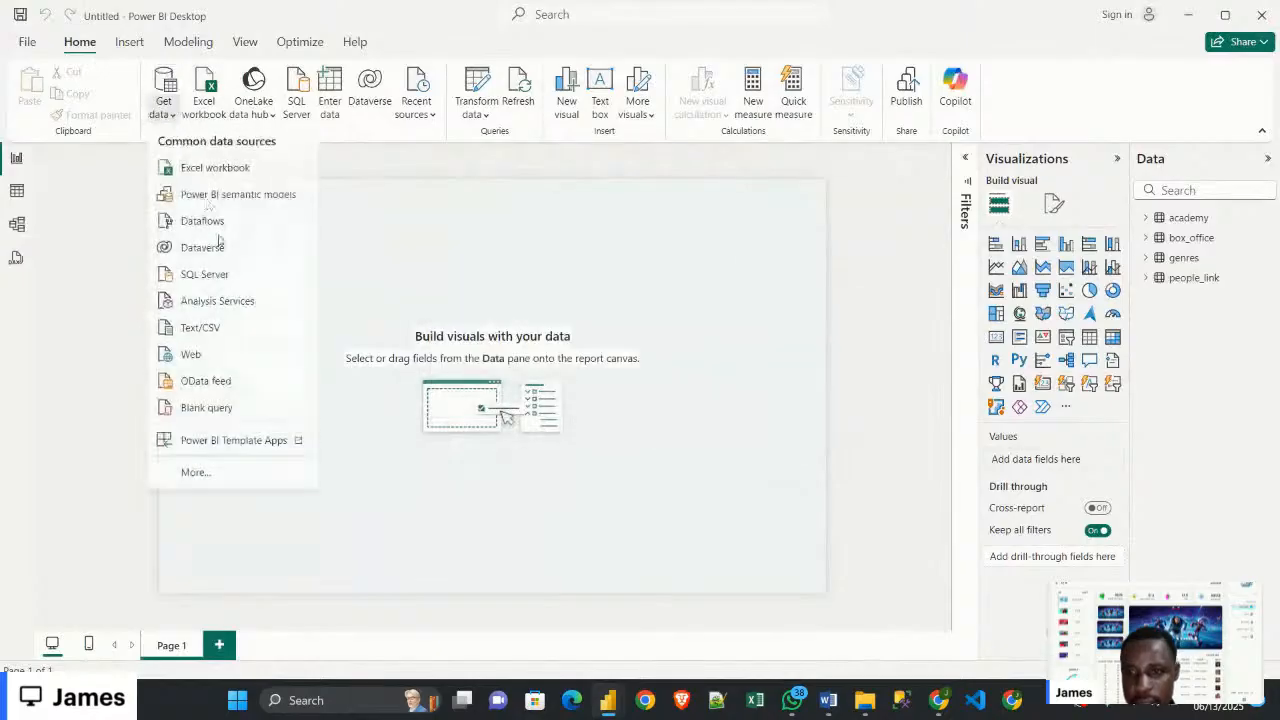
left_click(203, 338)
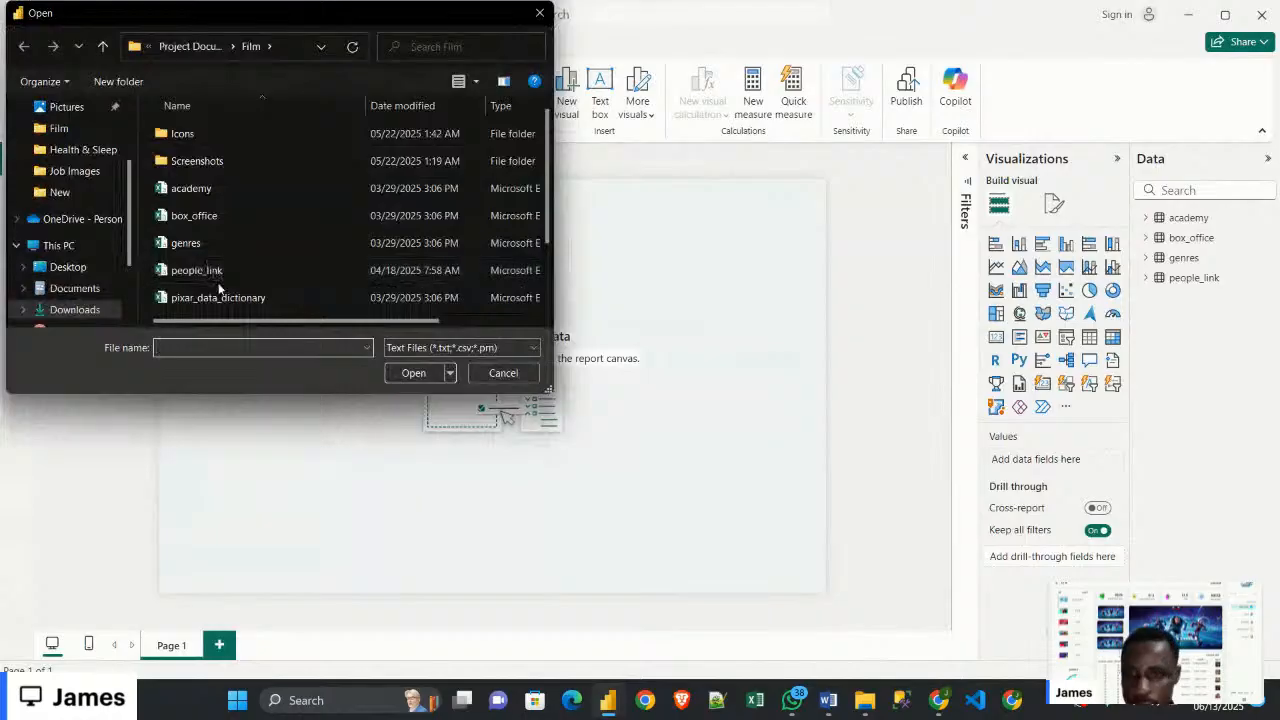
left_click(216, 302)
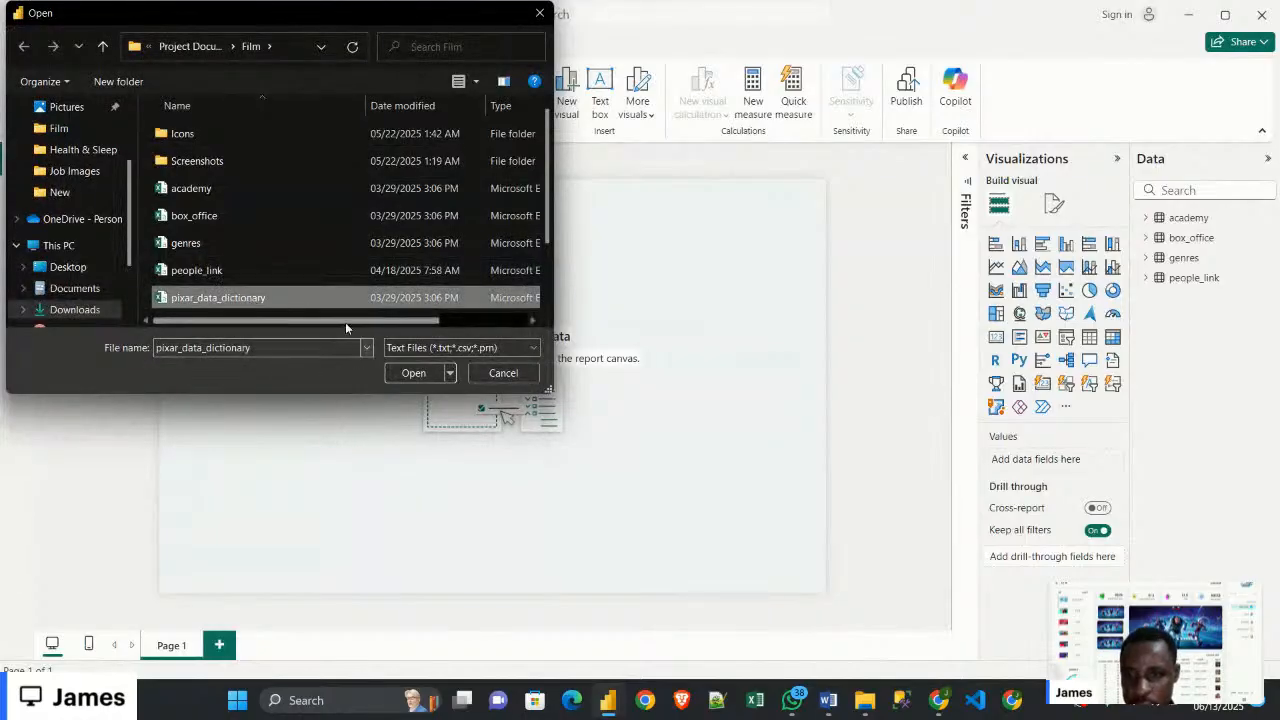
scroll(300, 295, "down", 1)
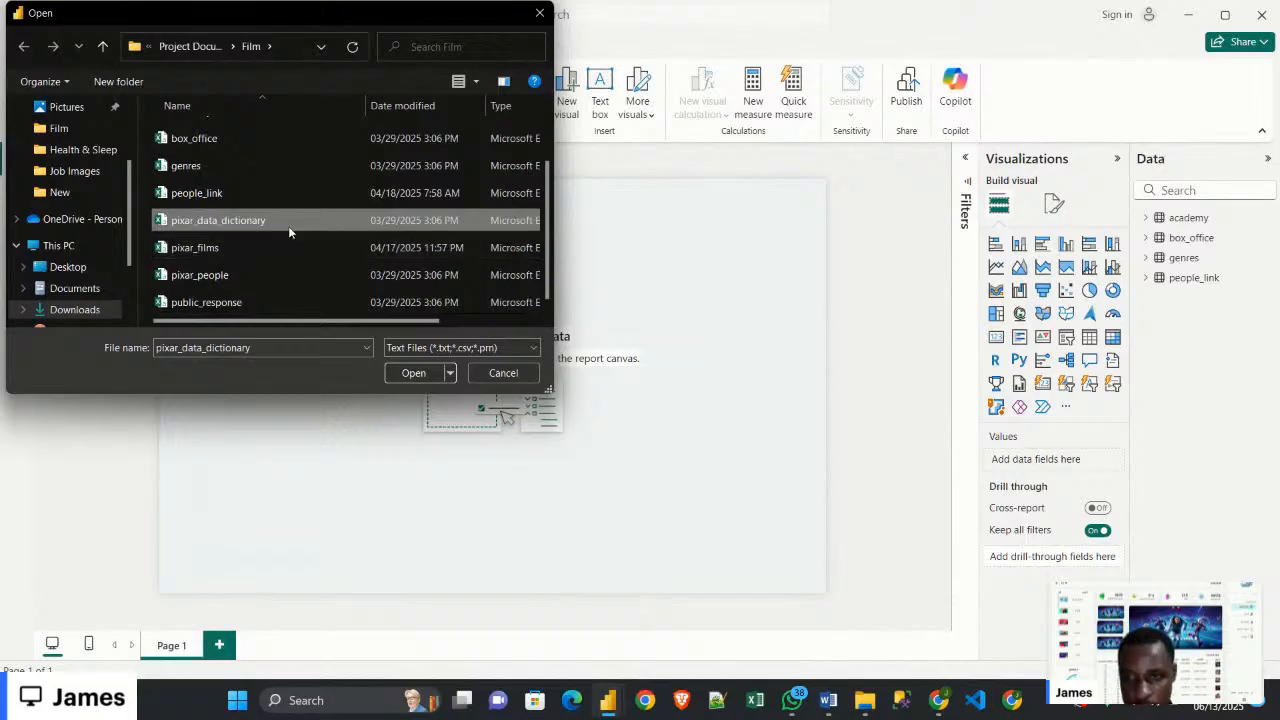
left_click(223, 250)
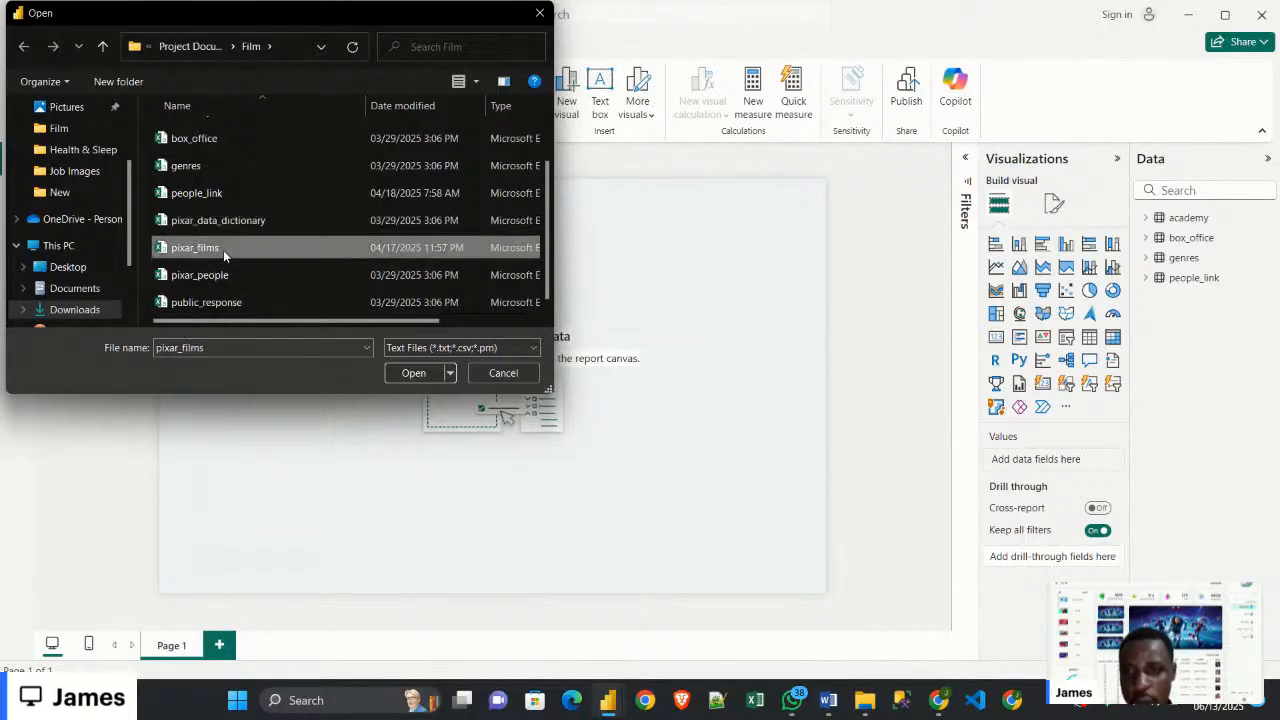
left_click(414, 372)
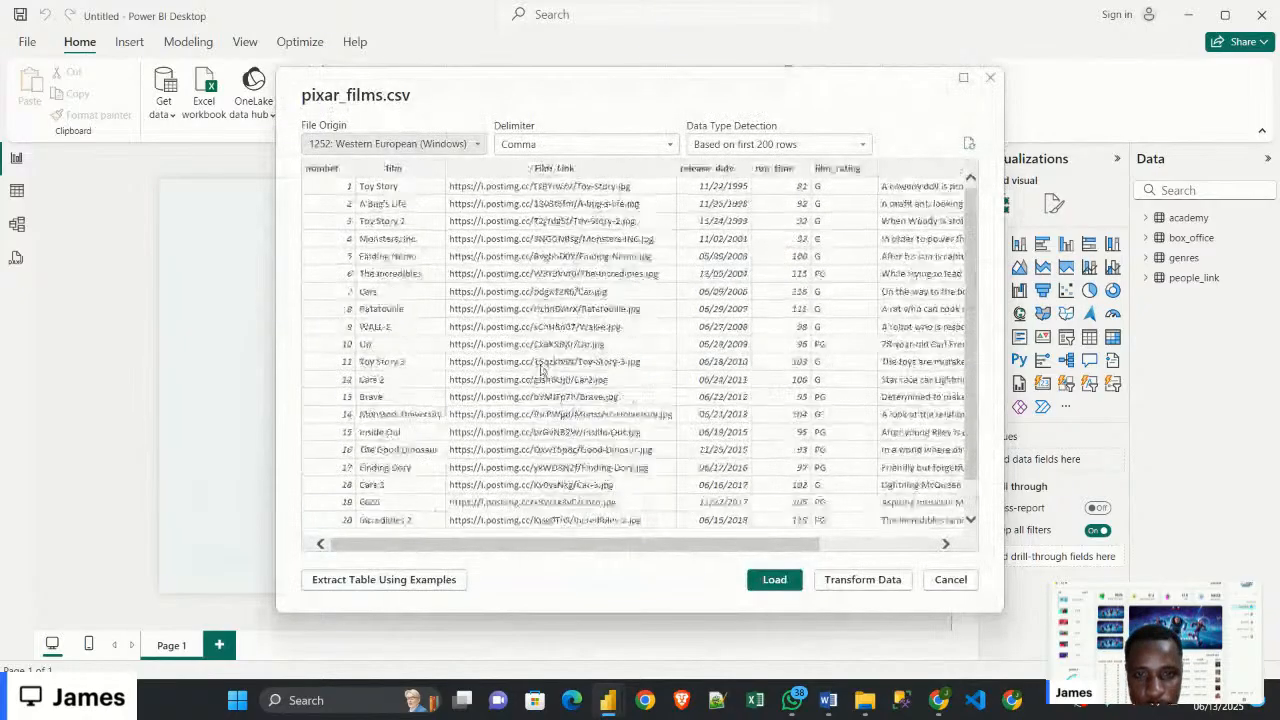
left_click_drag(532, 545, 651, 571)
left_click(855, 583)
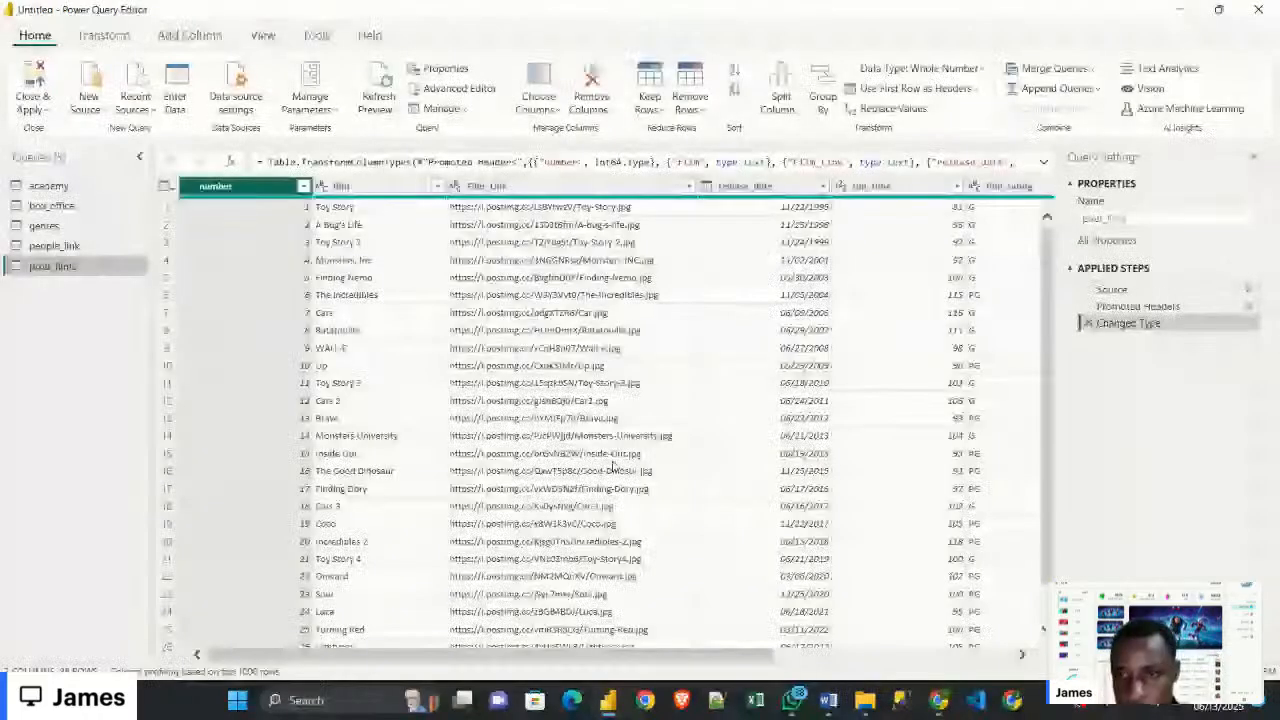
Review the pixar_films columns through to plot, focus on release_date, and check the Overview page of the FilmDashboad2 report for reference
mouse_move(425, 658)
left_mouse_down()
mouse_move(438, 658)
mouse_move(412, 659)
left_mouse_up()
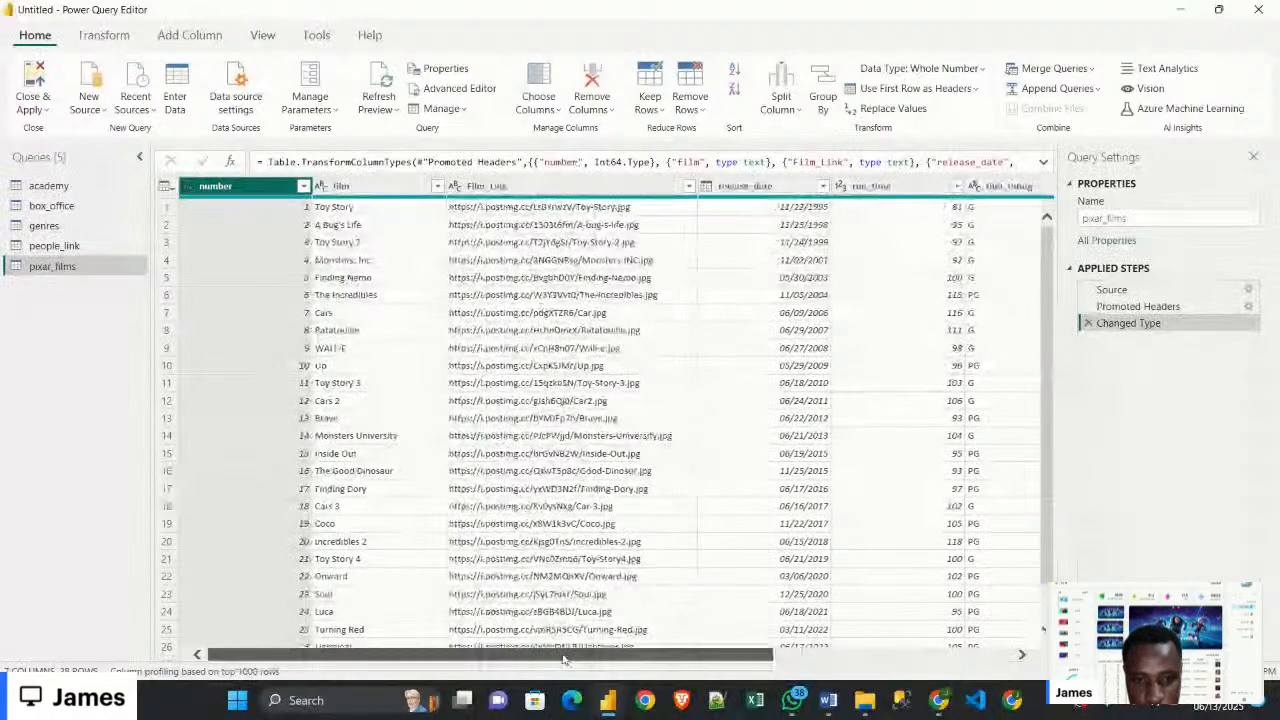
left_click_drag(543, 658, 683, 665)
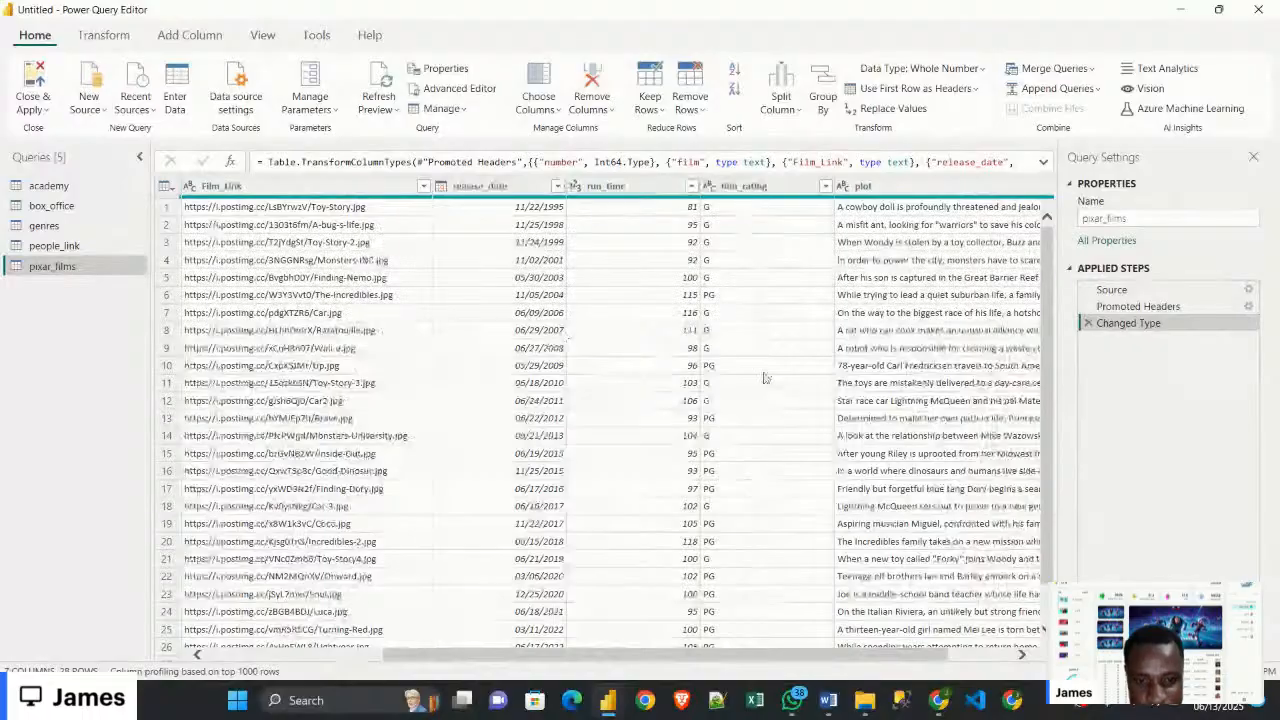
left_click_drag(766, 660, 808, 662)
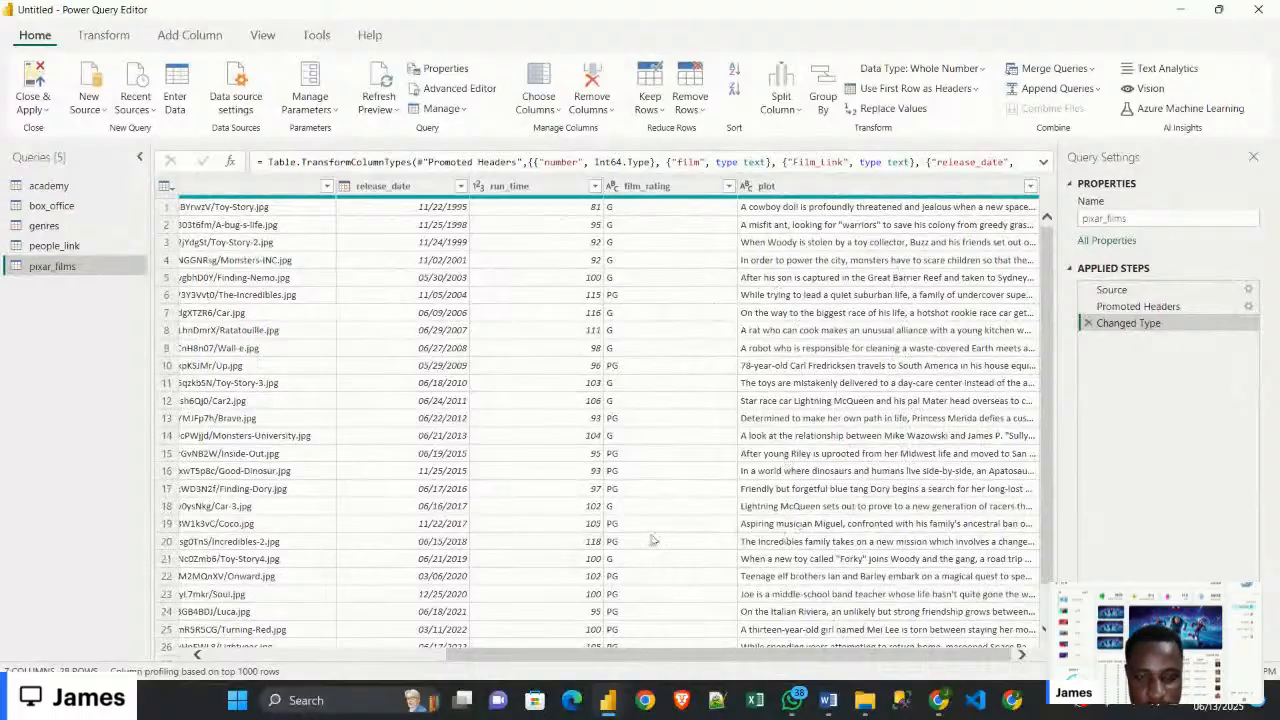
left_click_drag(565, 660, 532, 659)
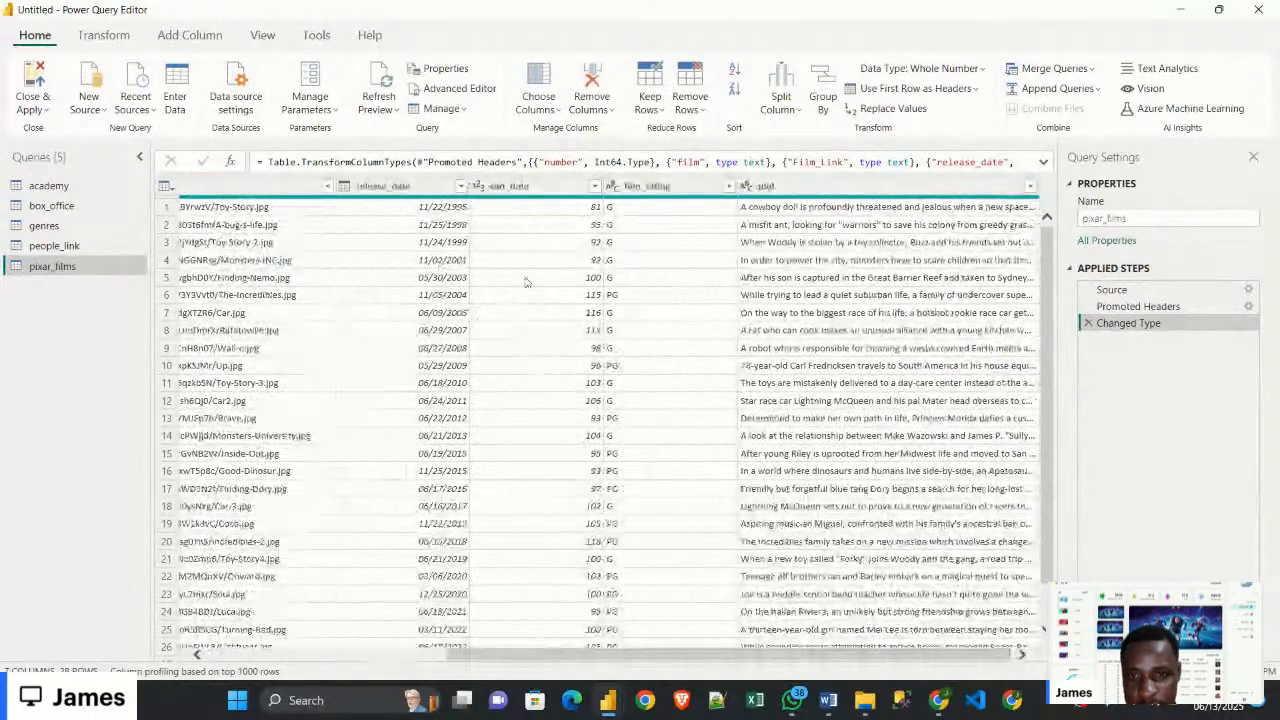
left_click(402, 189)
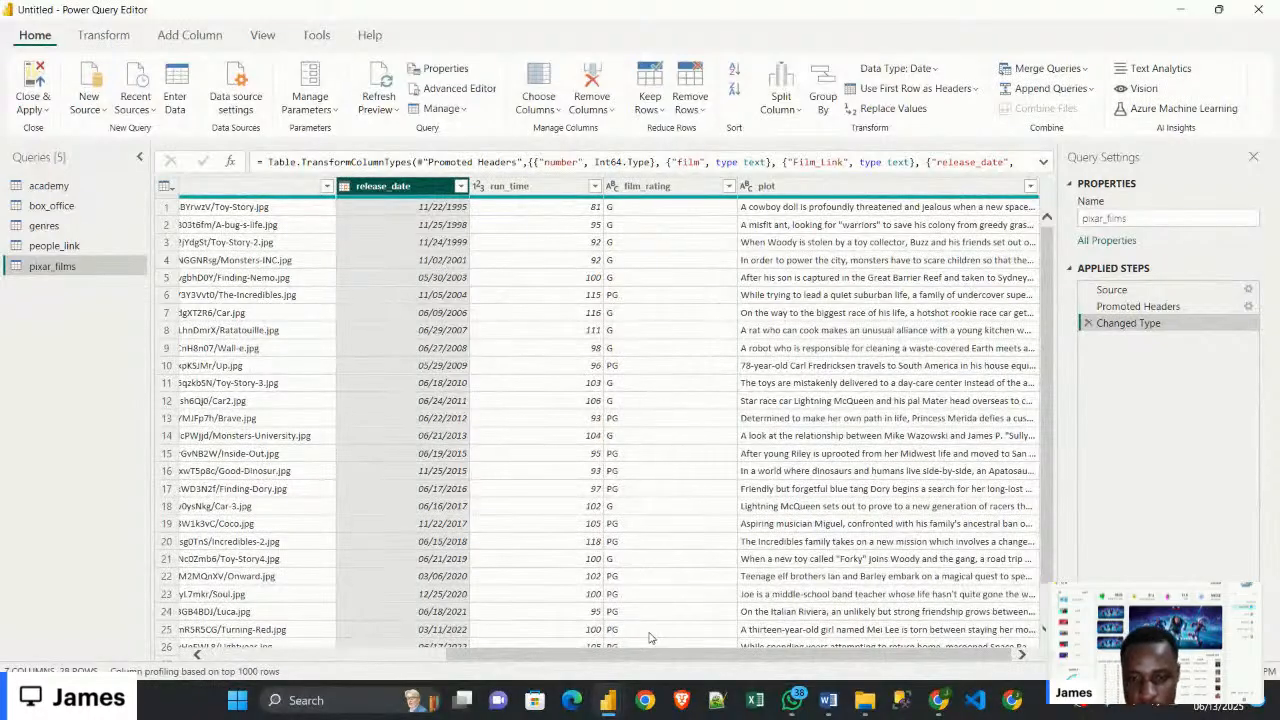
mouse_move(608, 700)
mouse_move(447, 650)
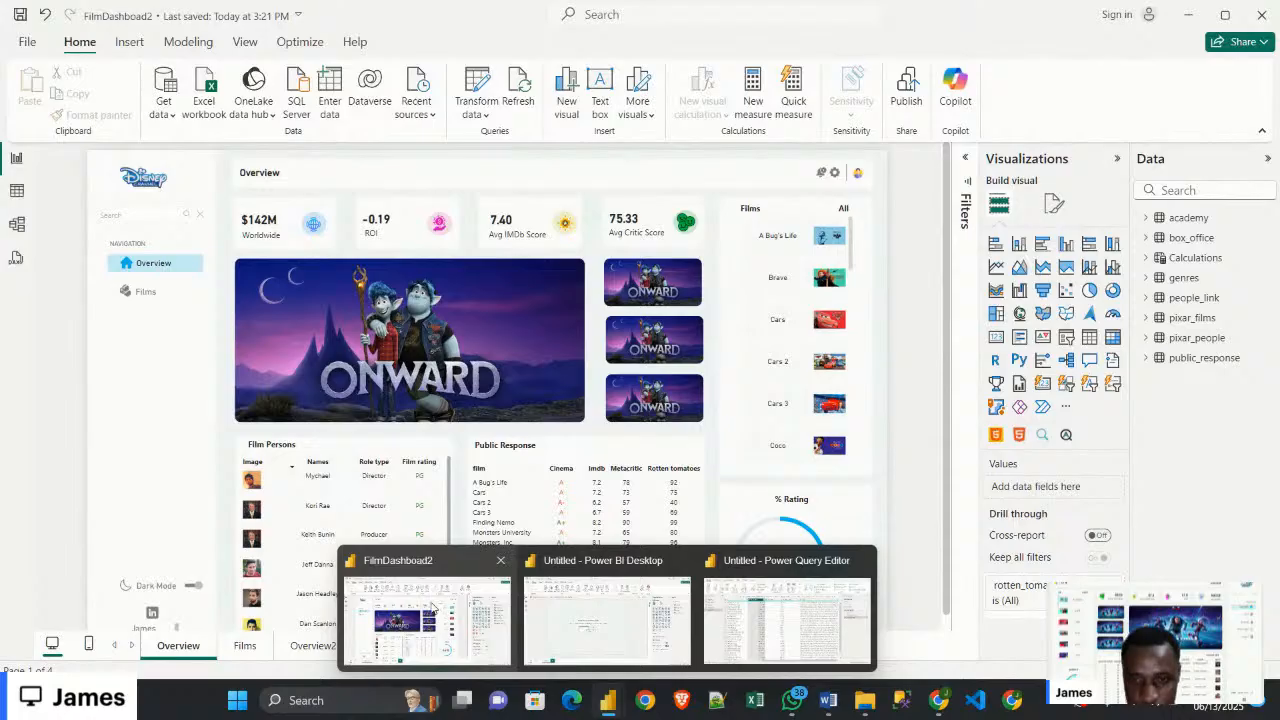
left_click(432, 607)
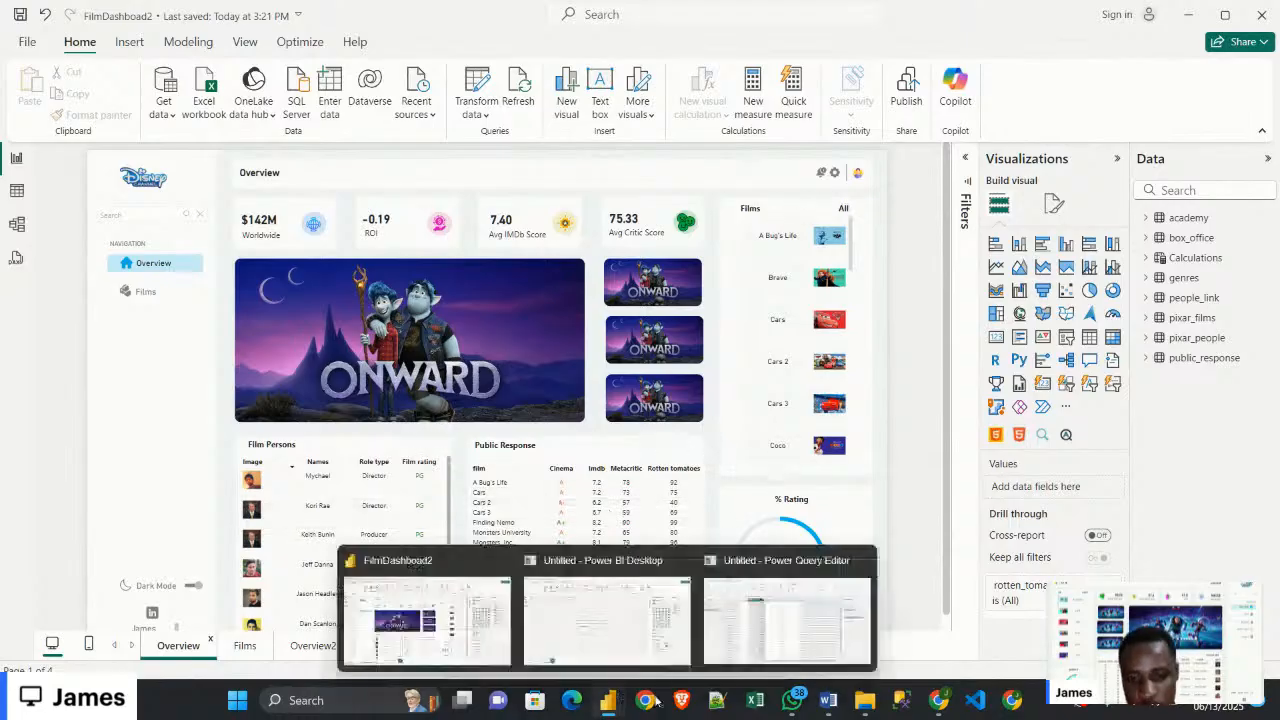
left_click(745, 638)
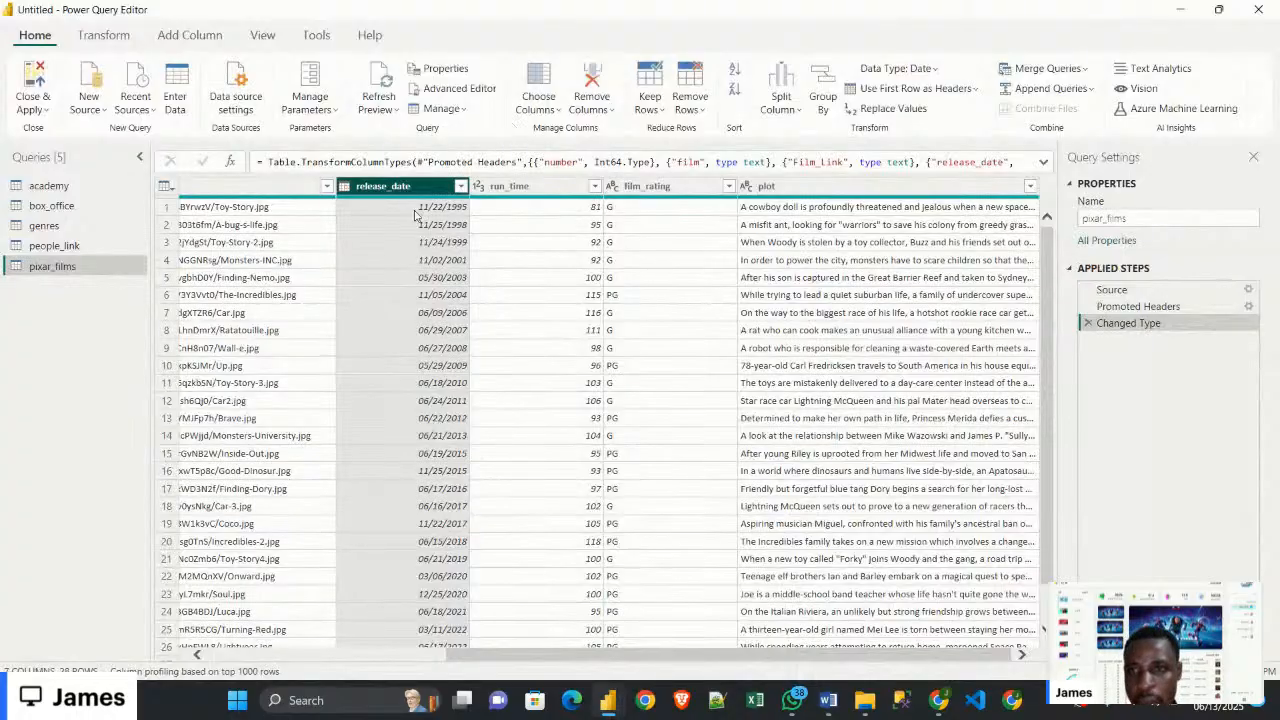
Add a new column to pixar_films containing the year extracted from release_date
left_click(188, 36)
left_click(719, 90)
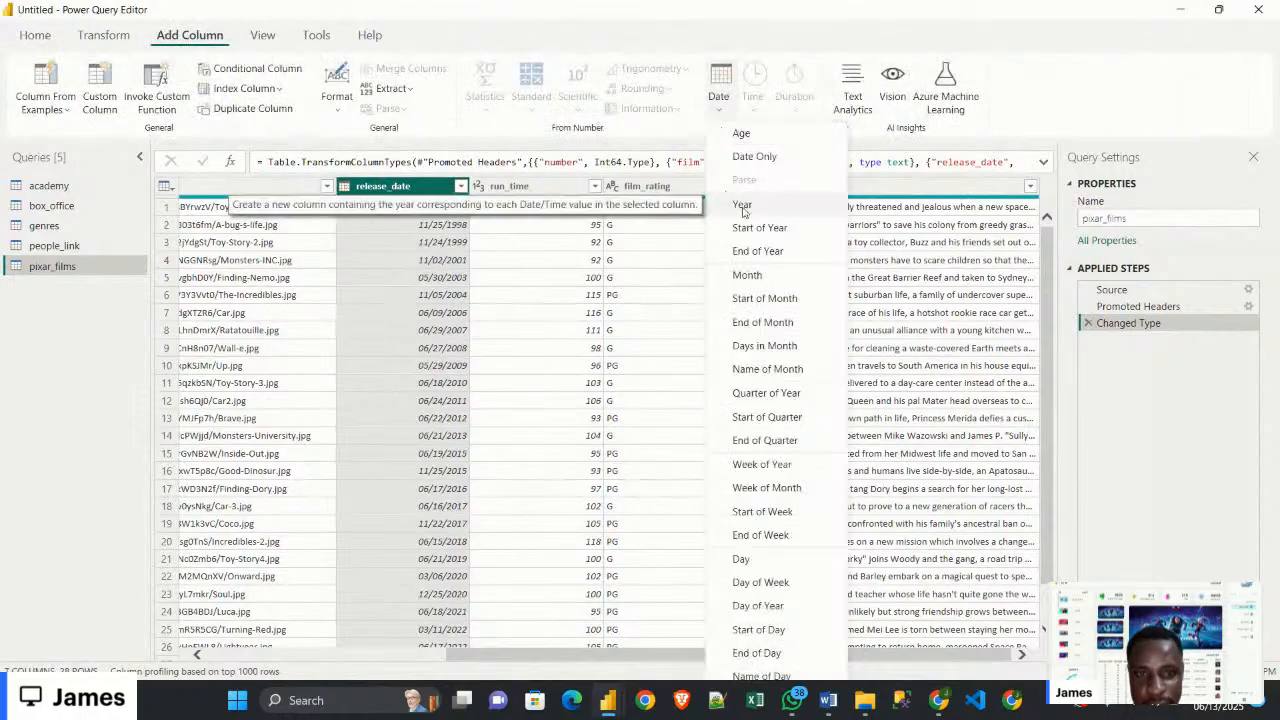
left_click(742, 206)
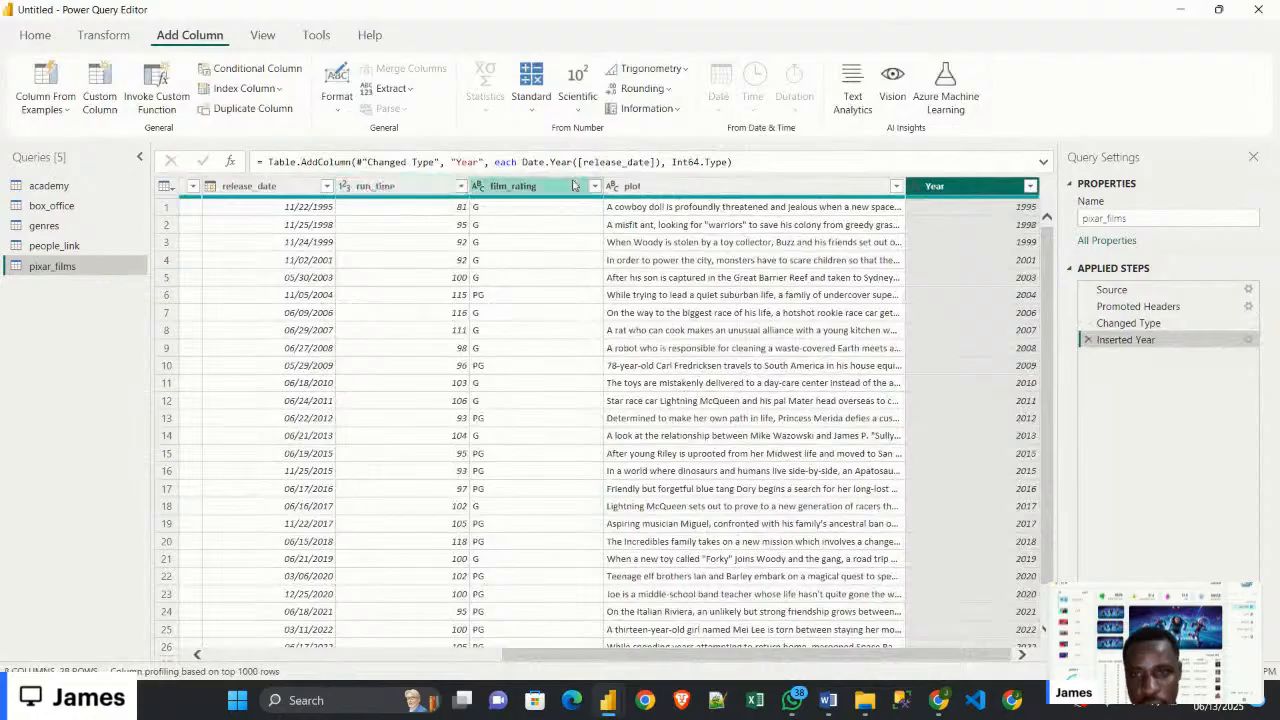
Move the Year column directly after release_date in pixar_films and apply the query to the report
left_click_drag(935, 186, 340, 189)
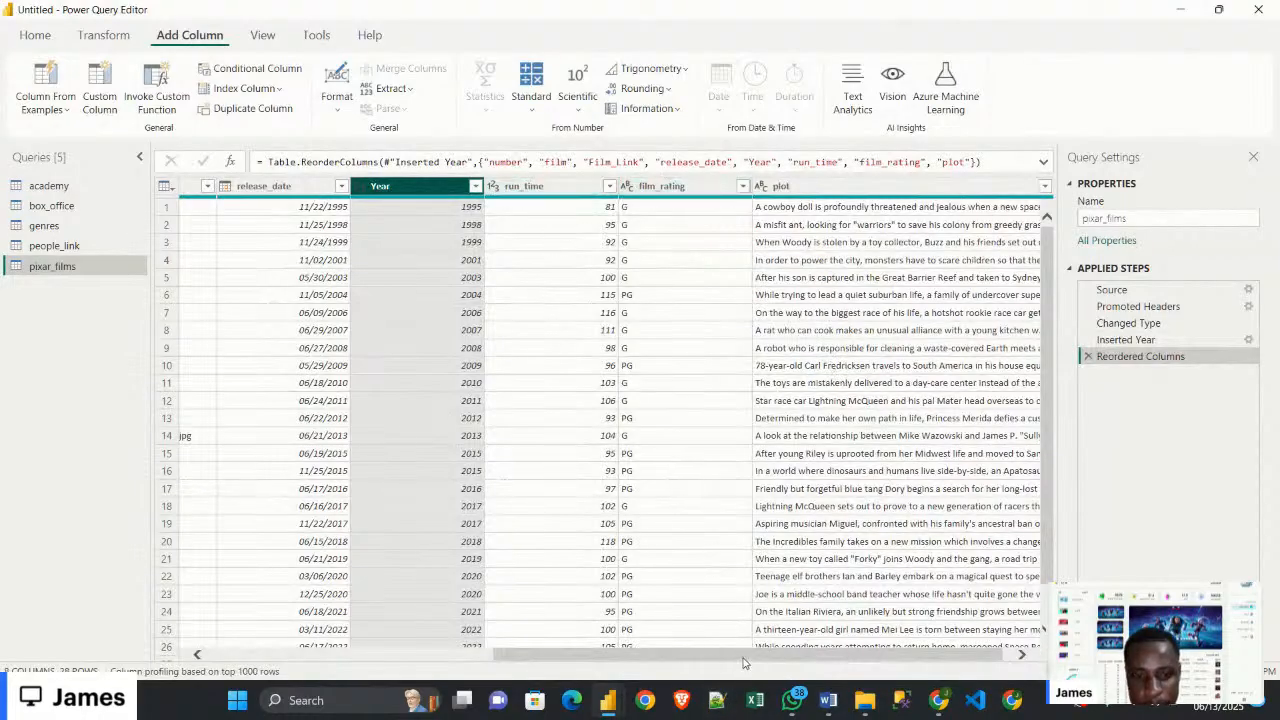
left_click_drag(743, 662, 458, 656)
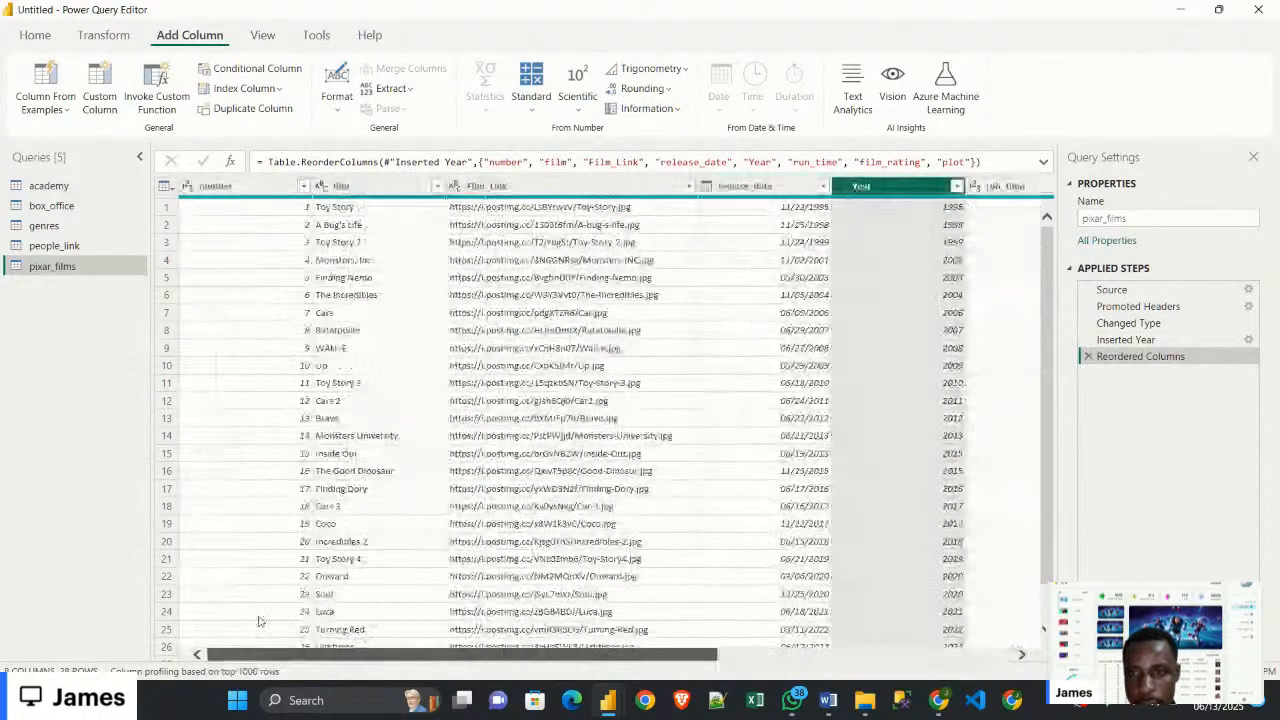
left_click(35, 35)
left_click(35, 80)
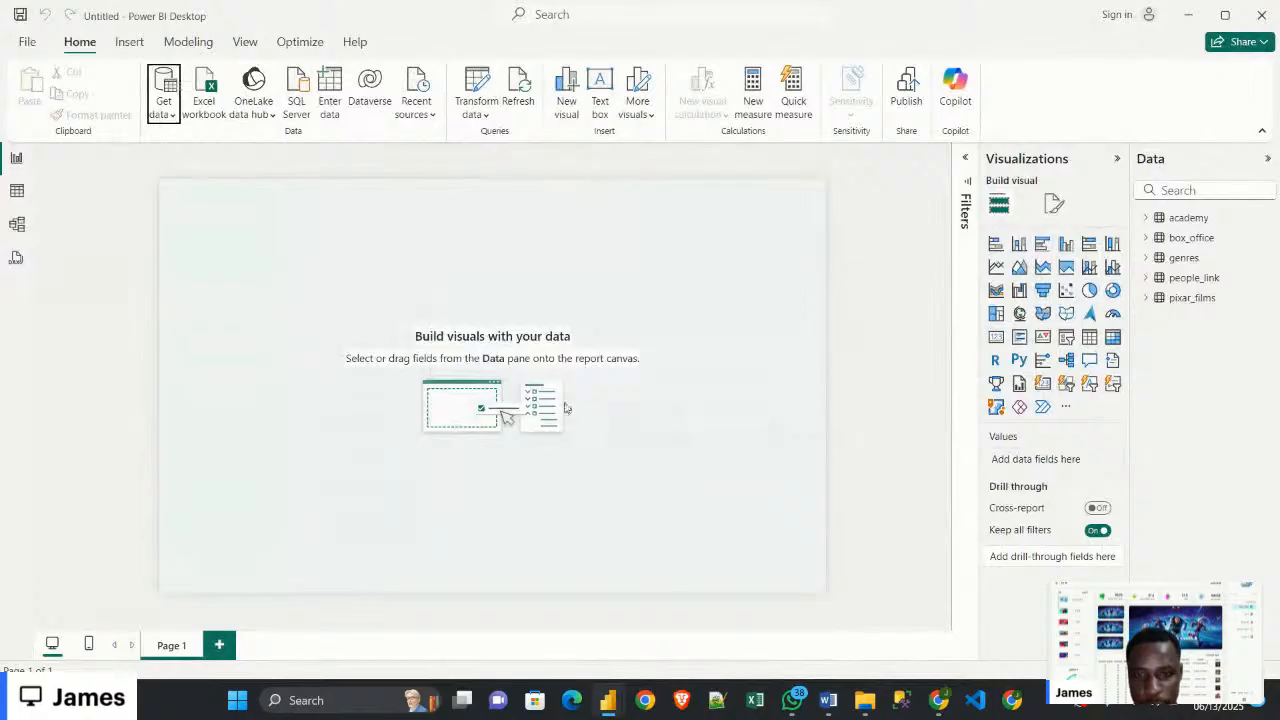
Import pixar_people.csv from the Film folder and open it in Power Query Editor for transformation
left_click(164, 110)
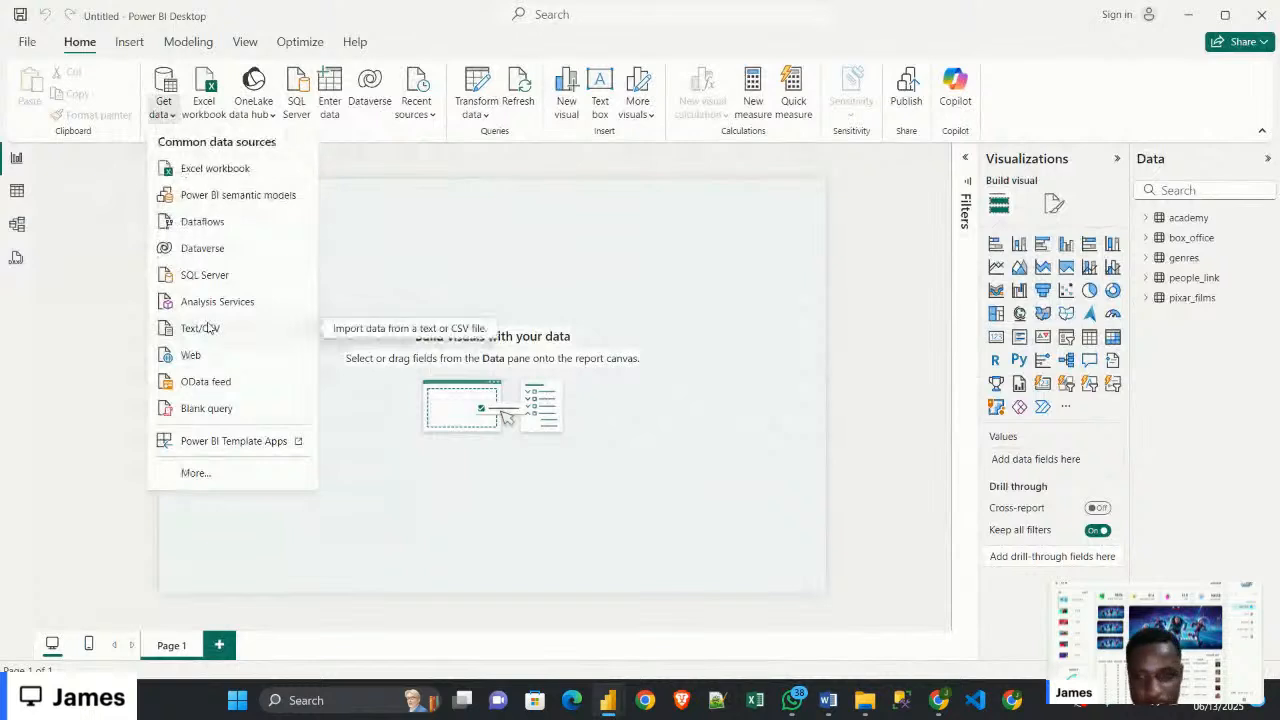
left_click(209, 328)
scroll(213, 300, "down", 1)
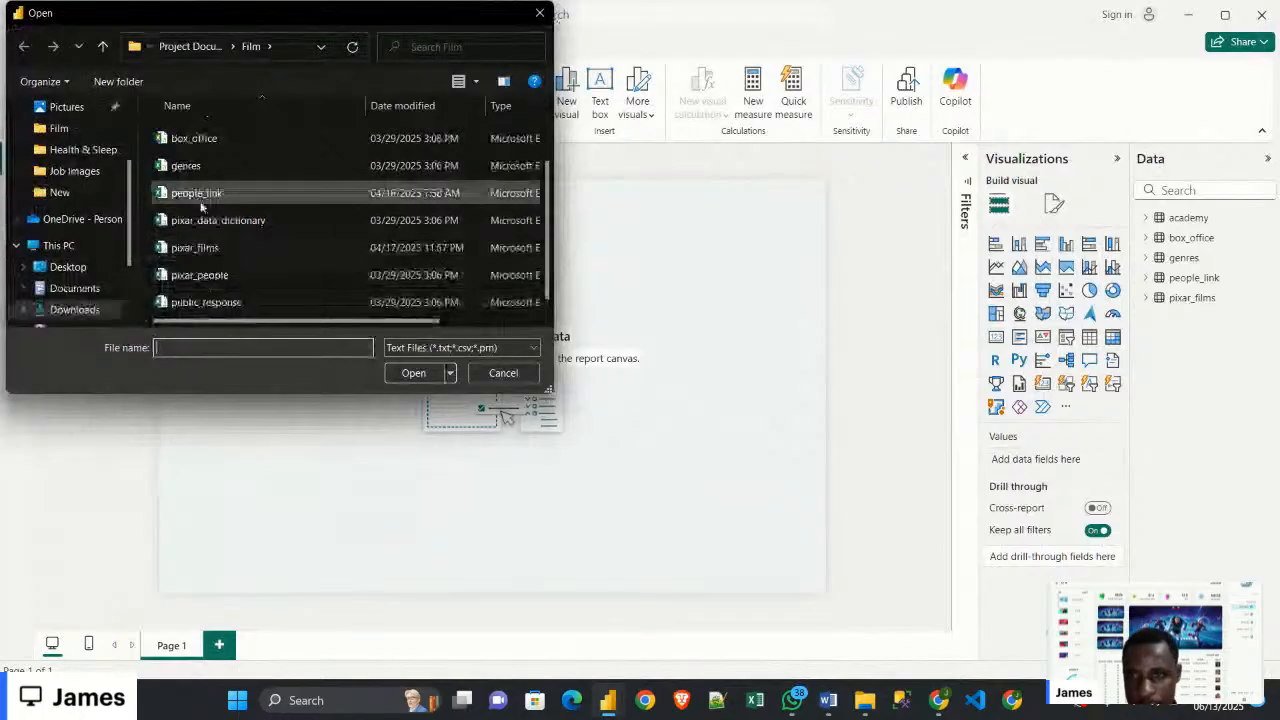
left_click(215, 276)
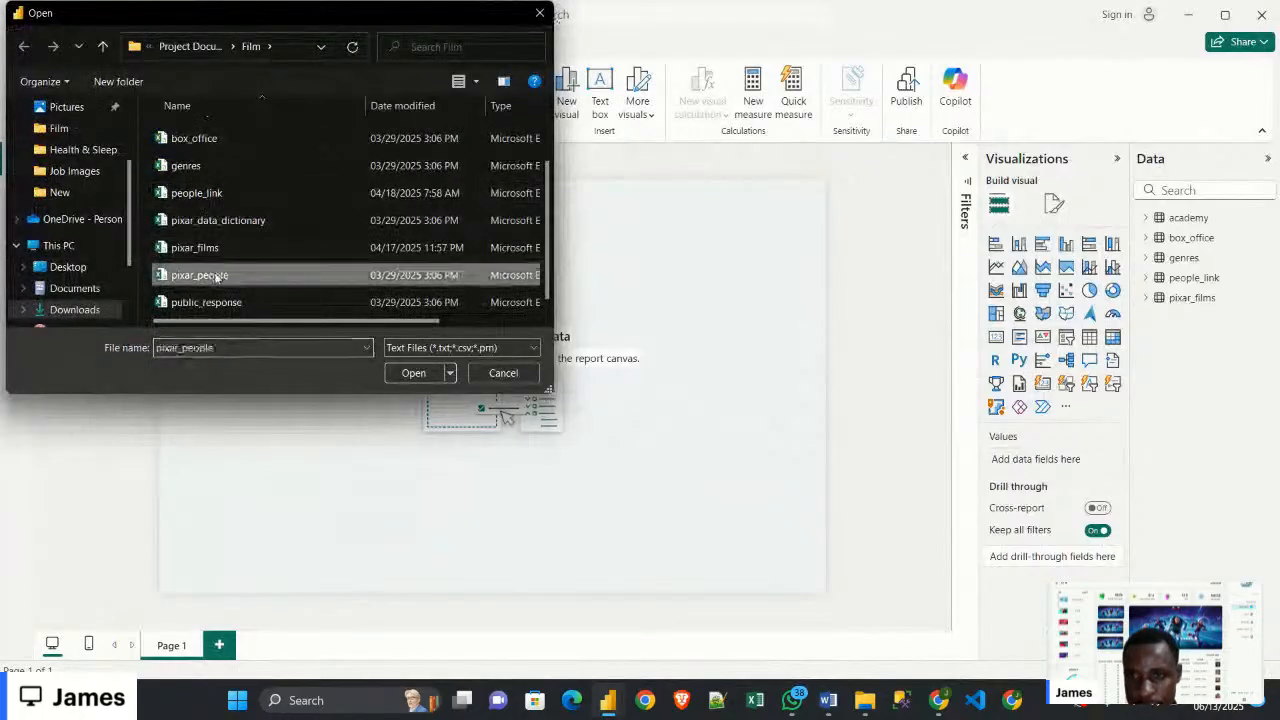
left_click(394, 372)
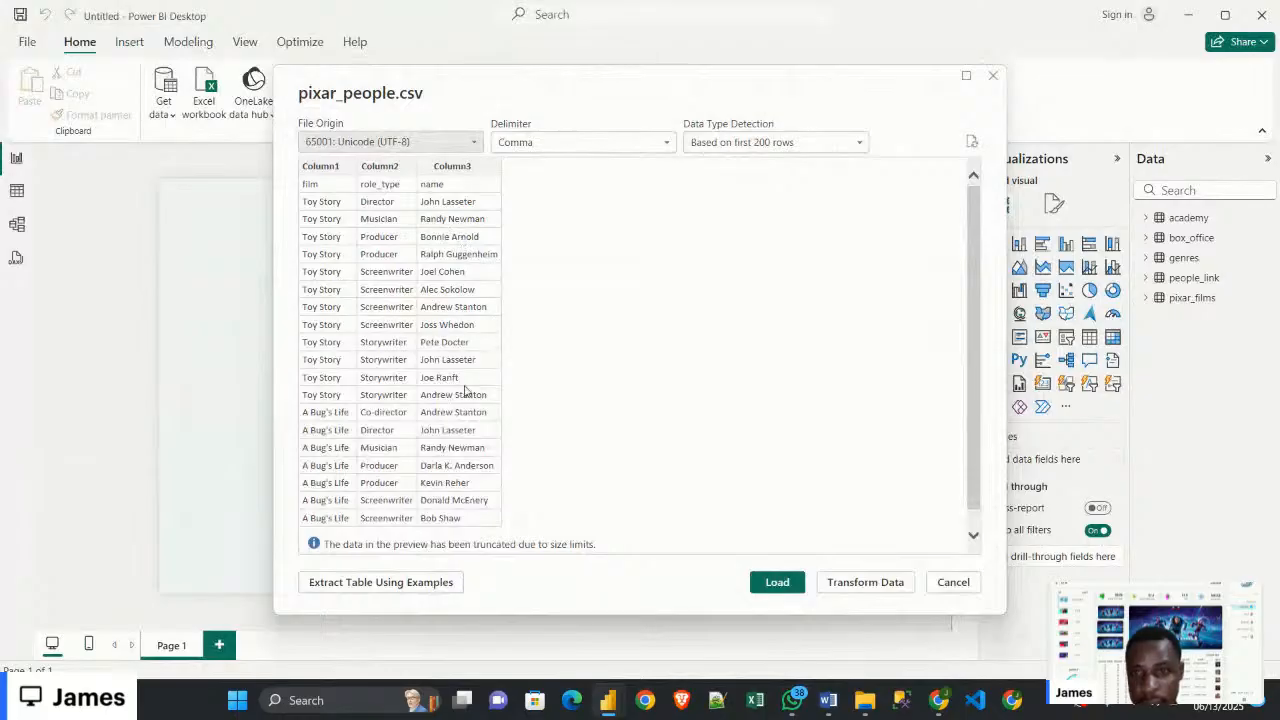
scroll(468, 390, "down", 1)
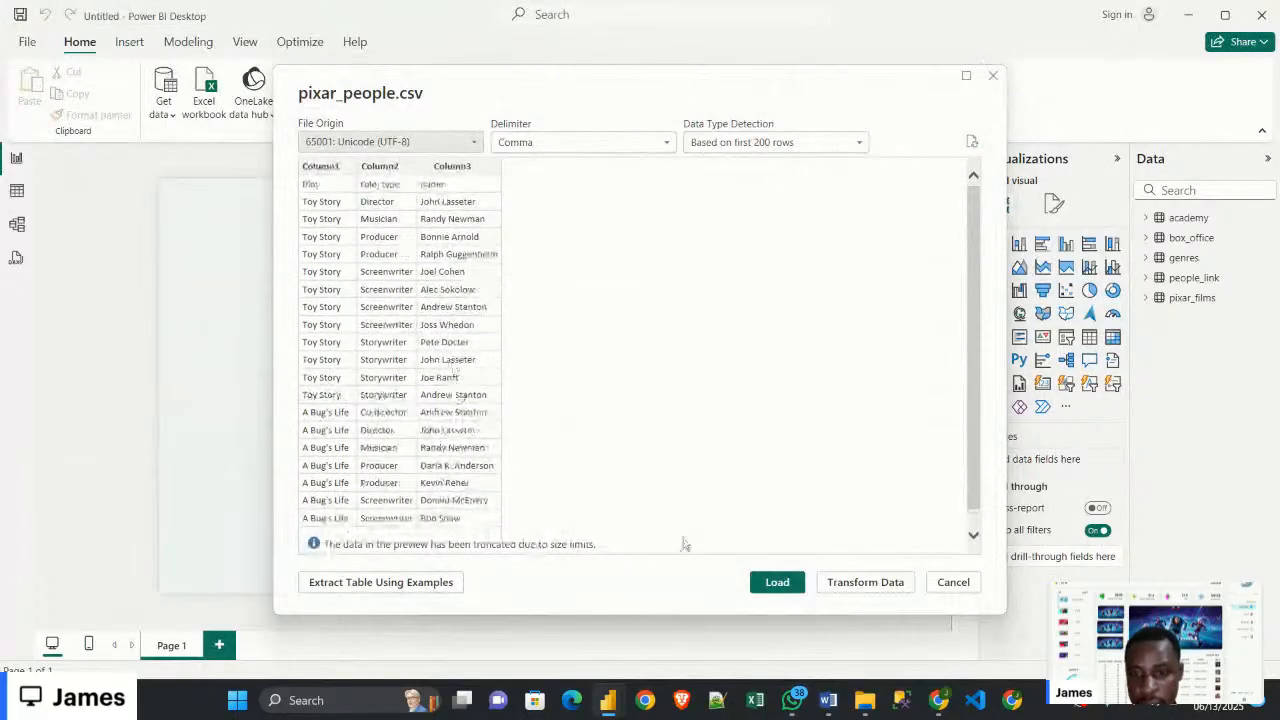
left_click(866, 589)
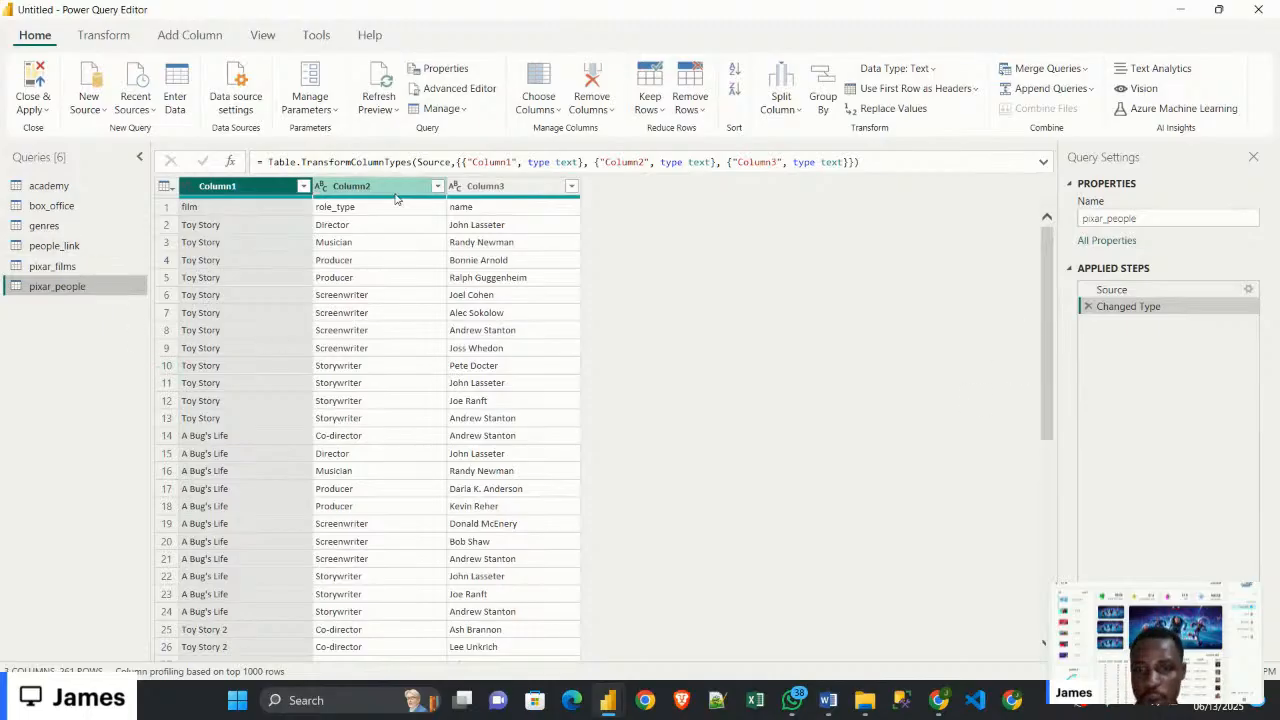
Promote the first row of the pixar_people query to column headers and apply the query to the report
left_click(921, 92)
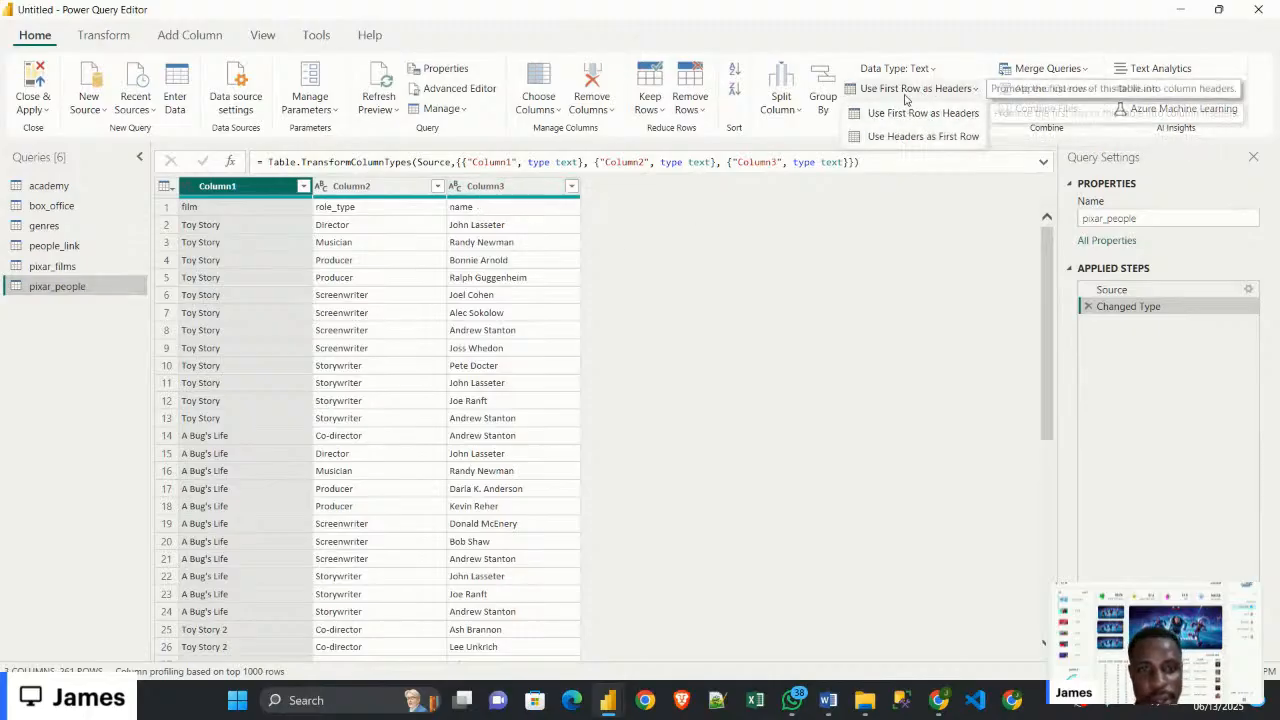
left_click(906, 96)
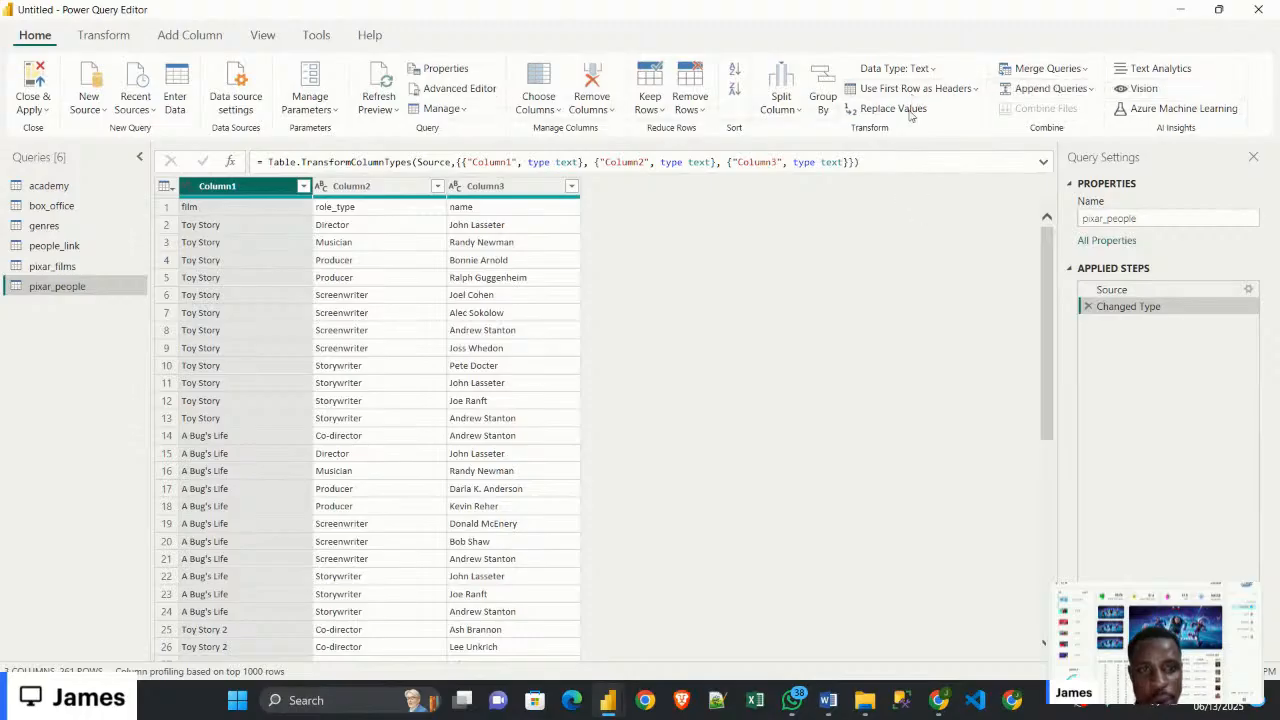
left_click(912, 90)
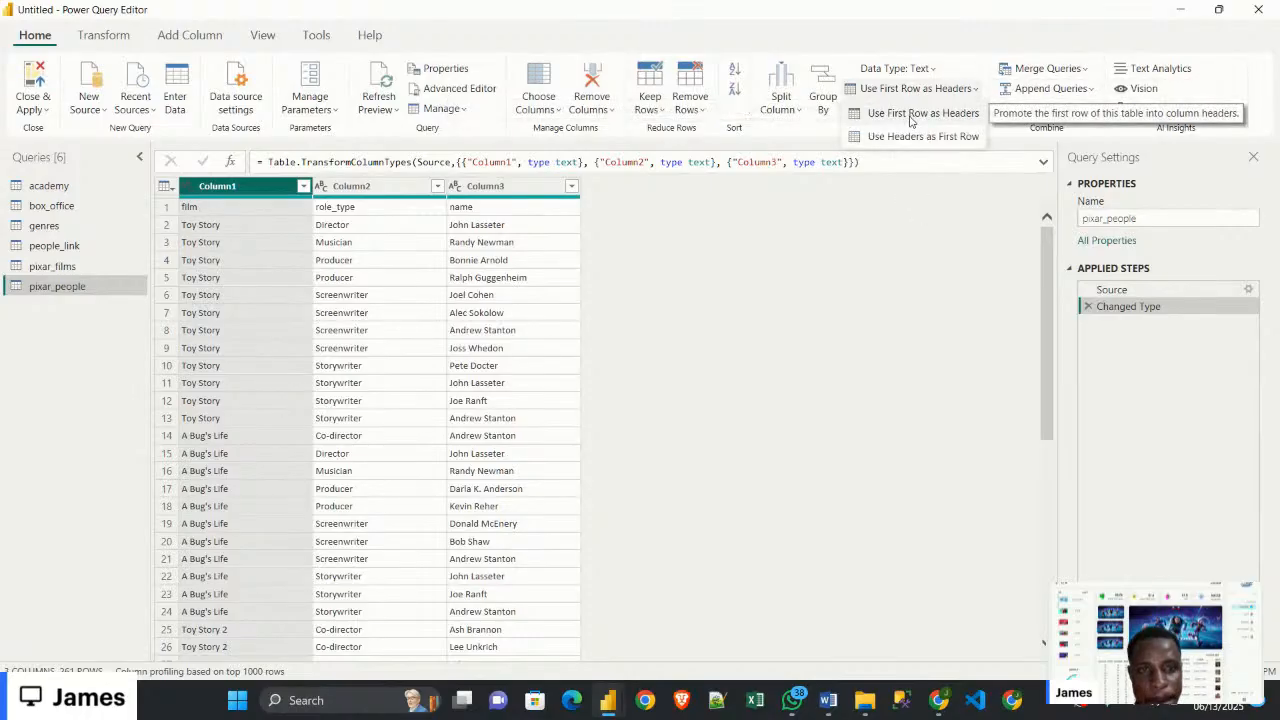
left_click(911, 114)
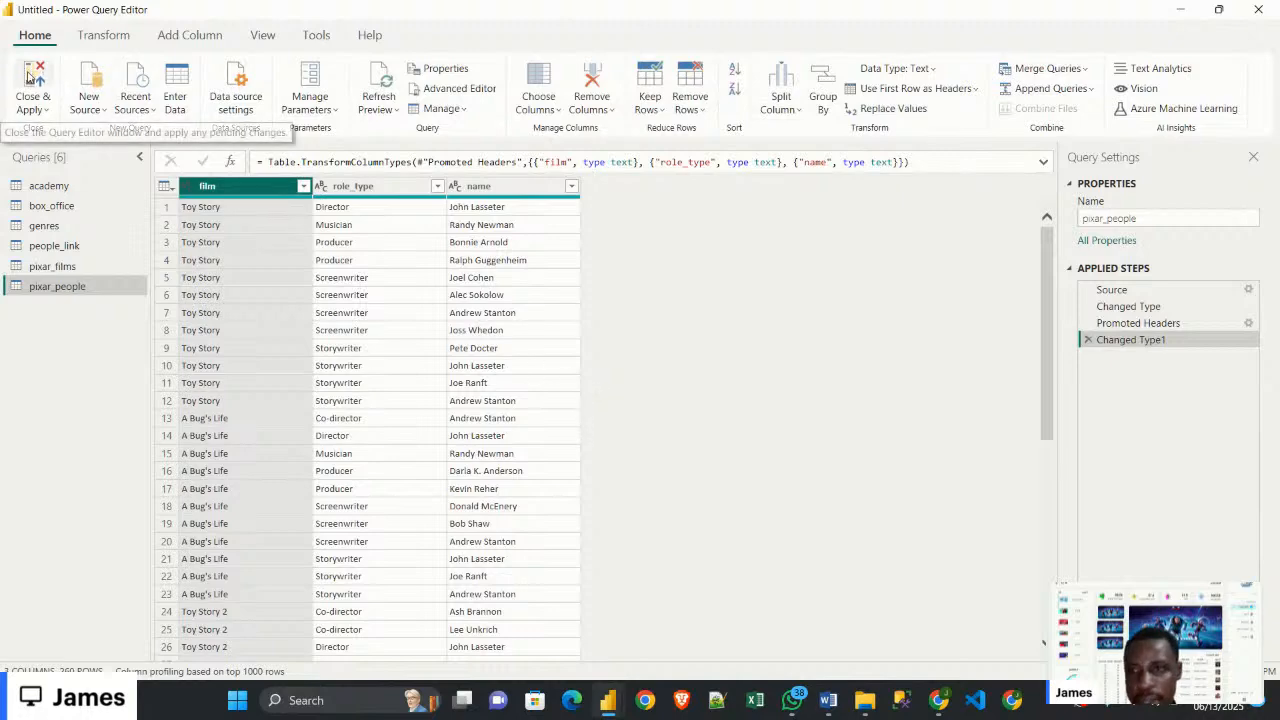
key("alt+Tab")
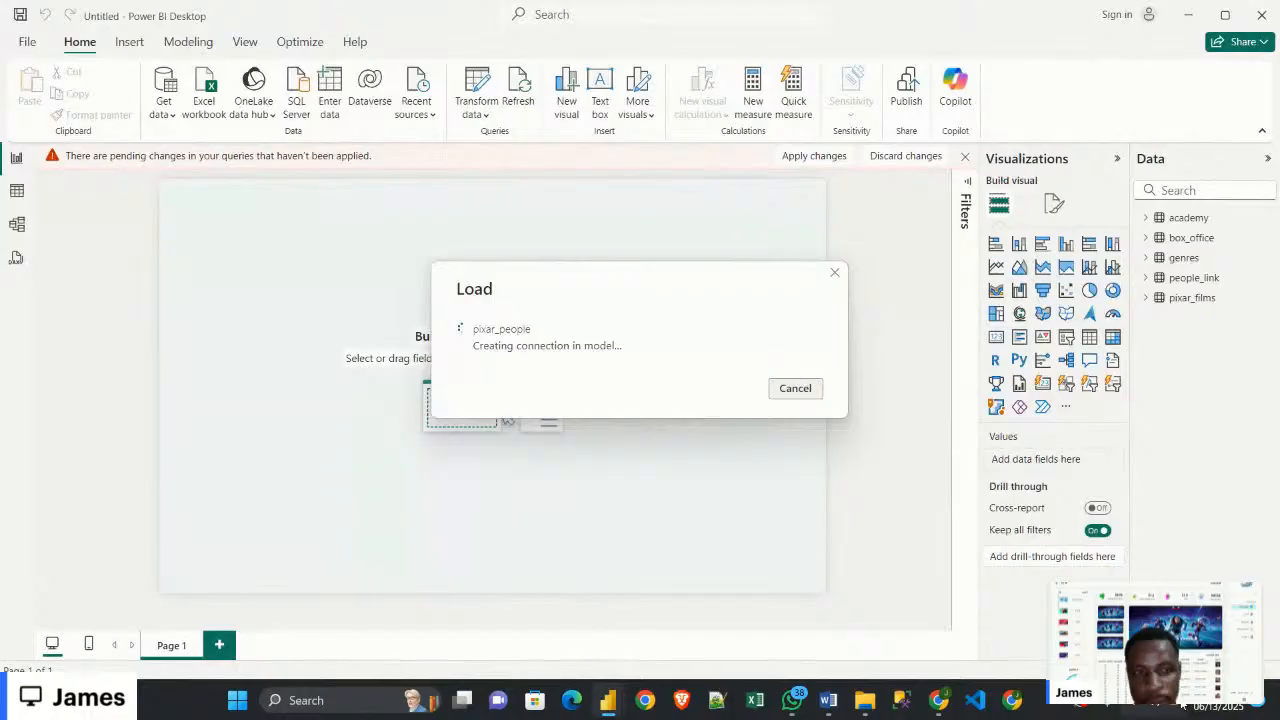
Import public_response.csv from the Film folder through Power Query Editor and apply the query to the report
left_click(166, 112)
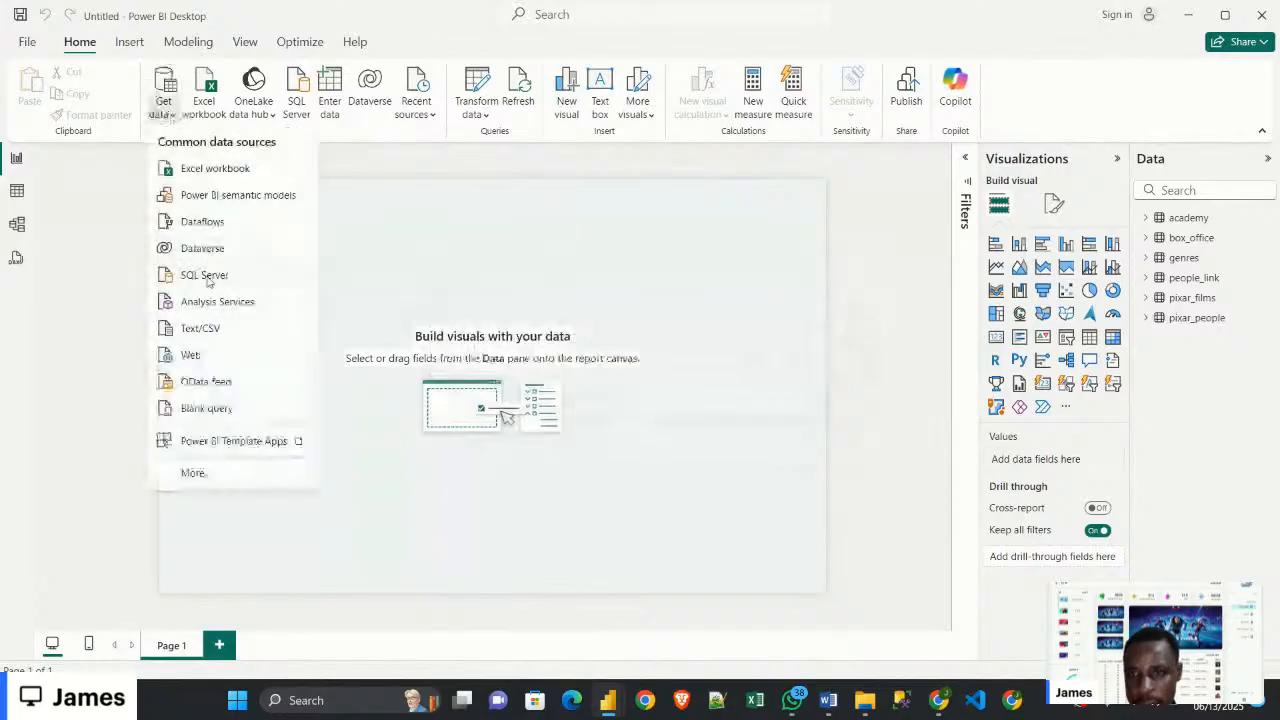
left_click(200, 328)
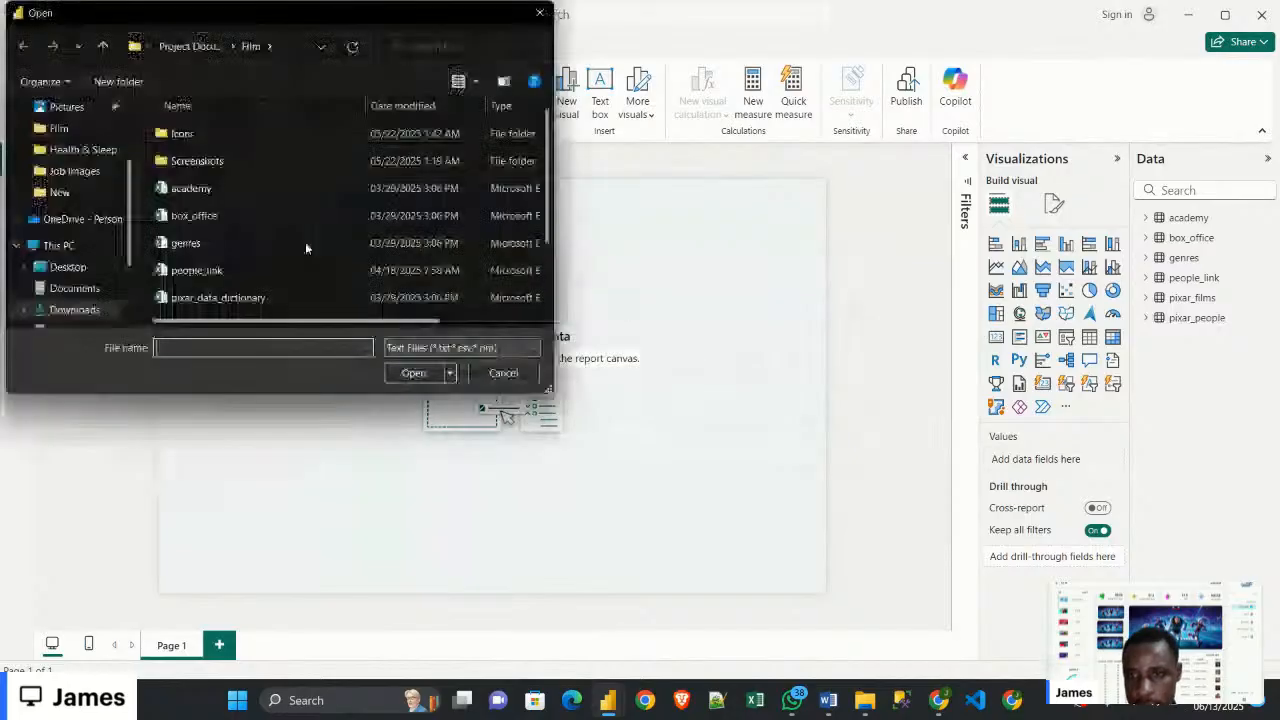
scroll(305, 242, "down", 1)
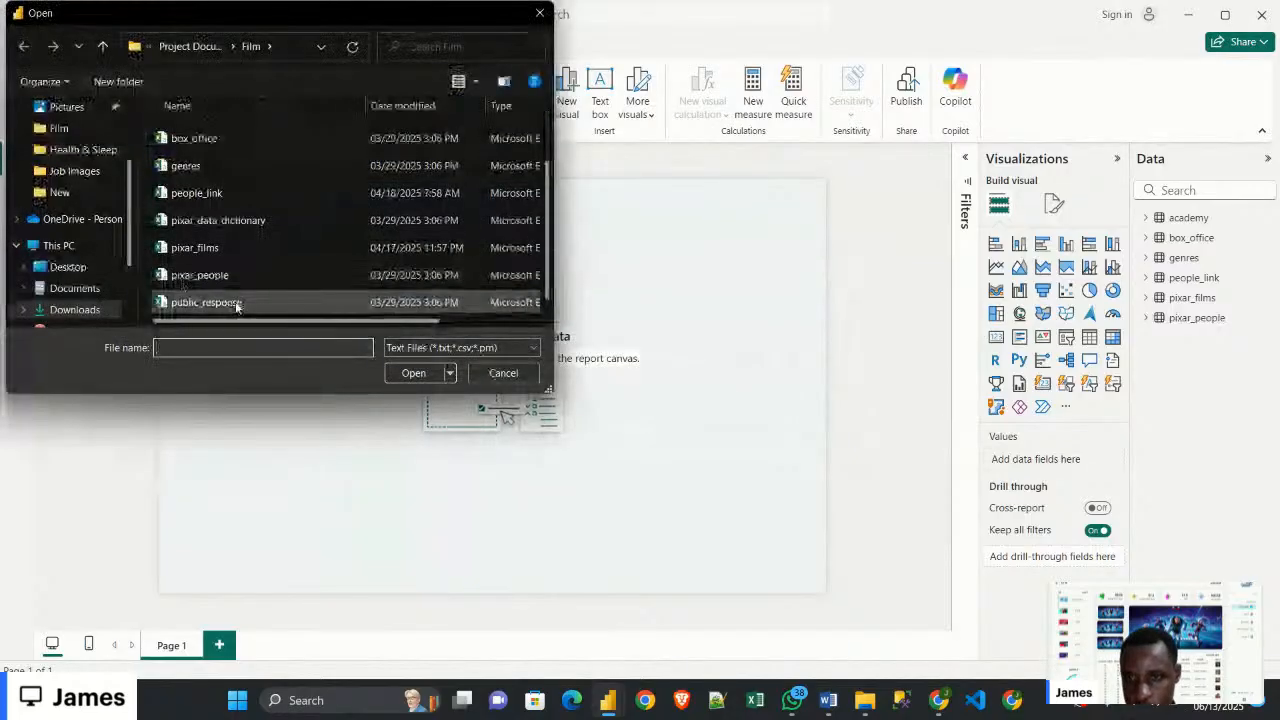
left_click(239, 303)
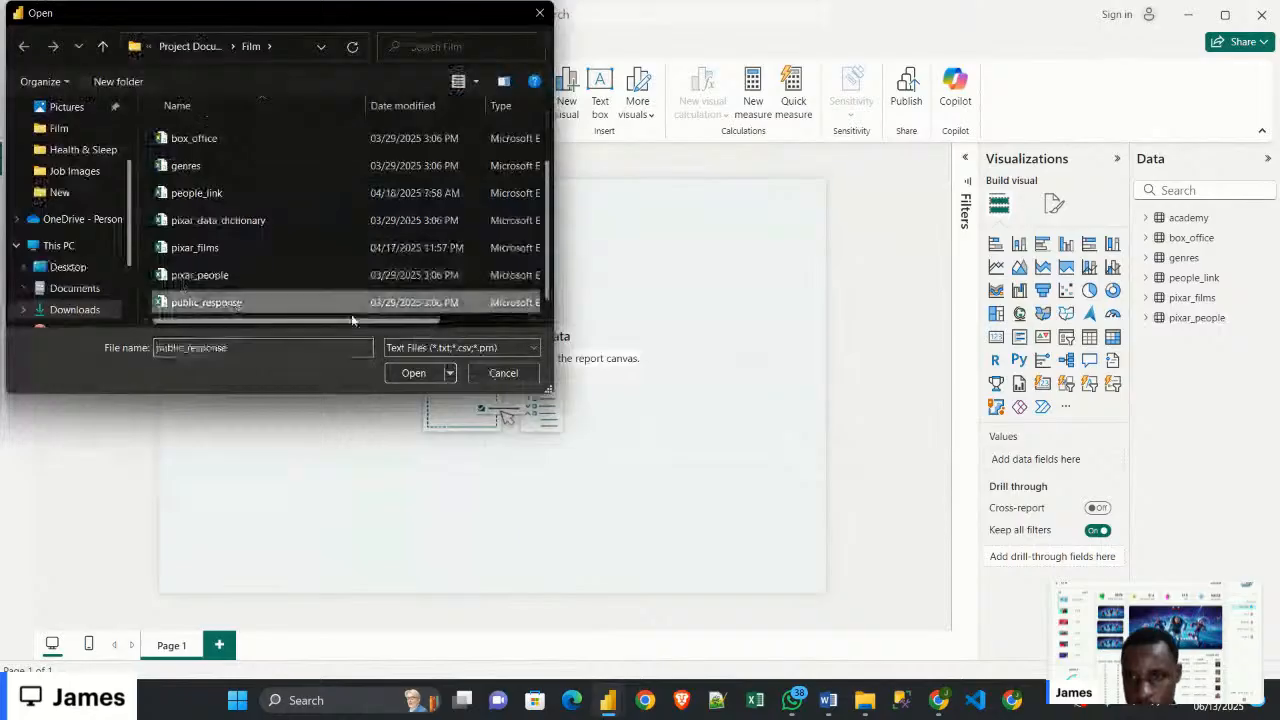
left_click(412, 373)
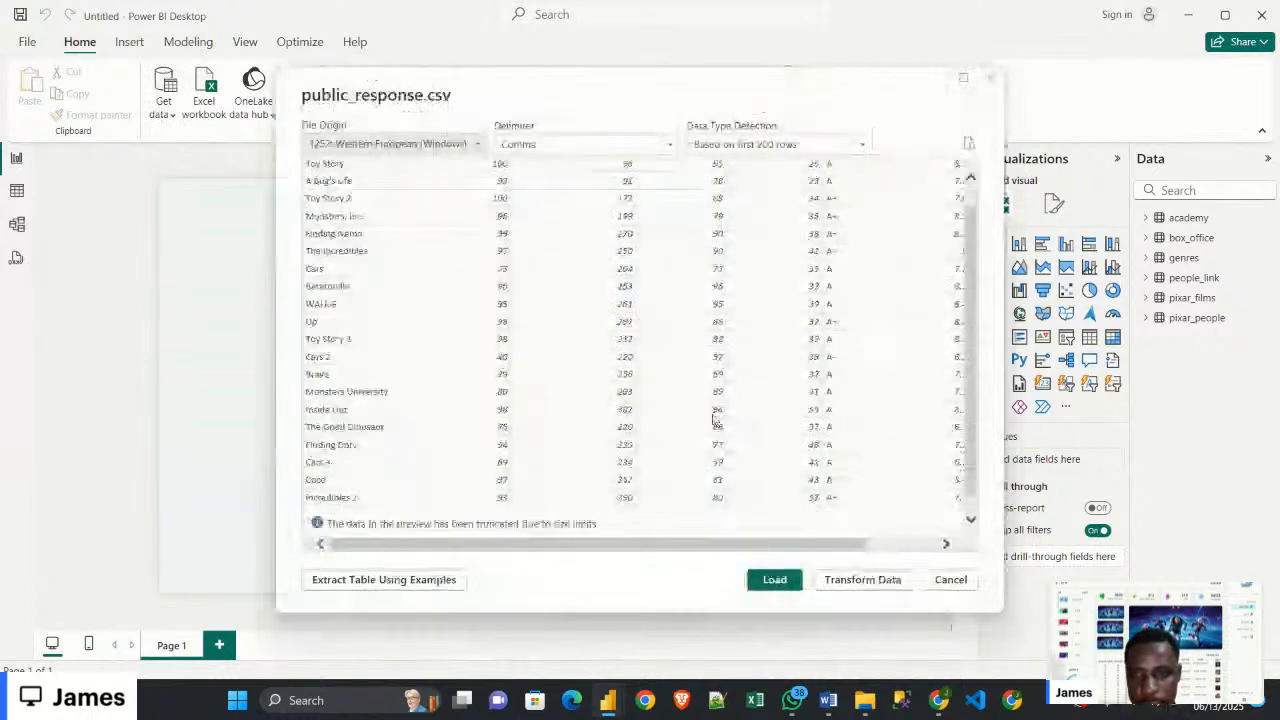
left_click_drag(679, 545, 634, 546)
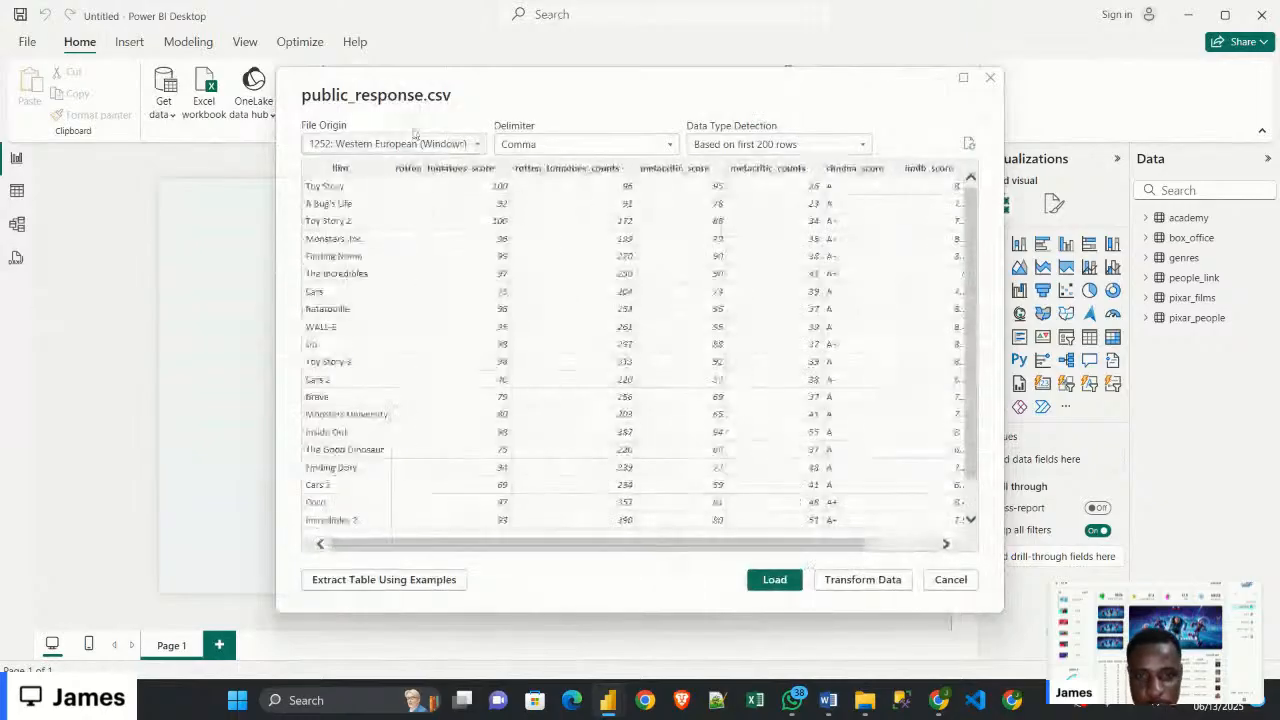
left_click(860, 580)
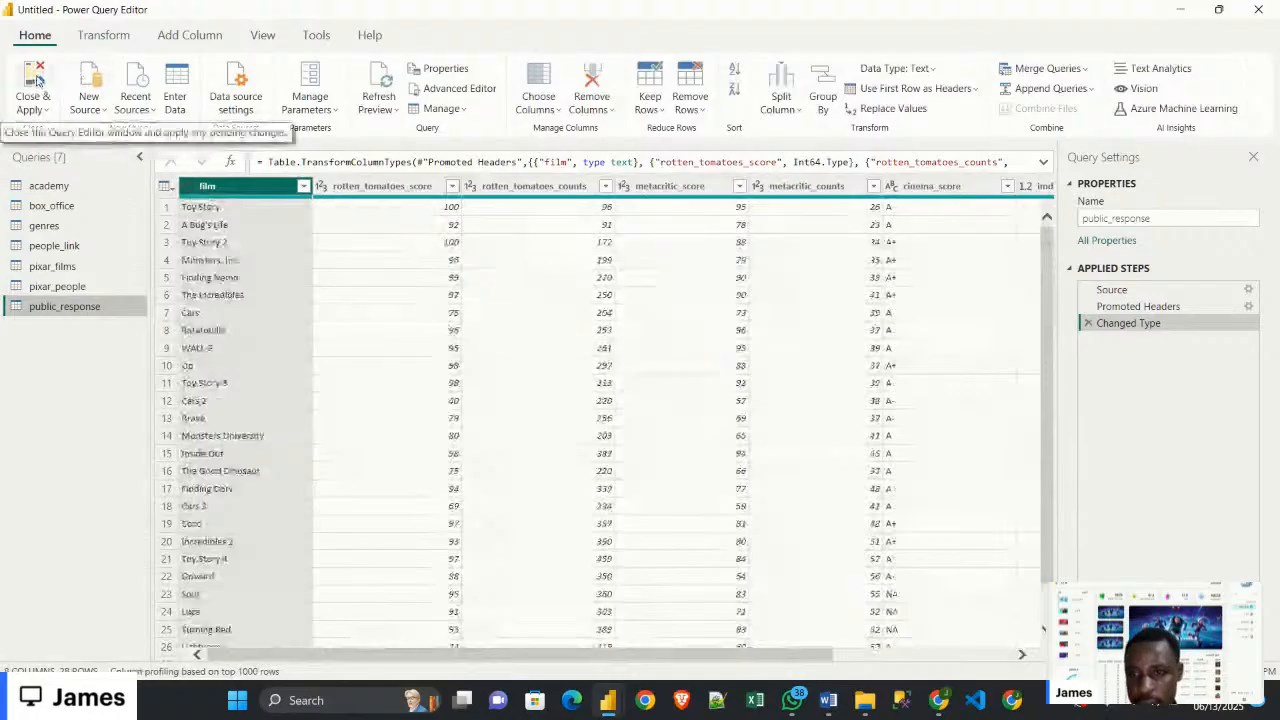
left_click(37, 80)
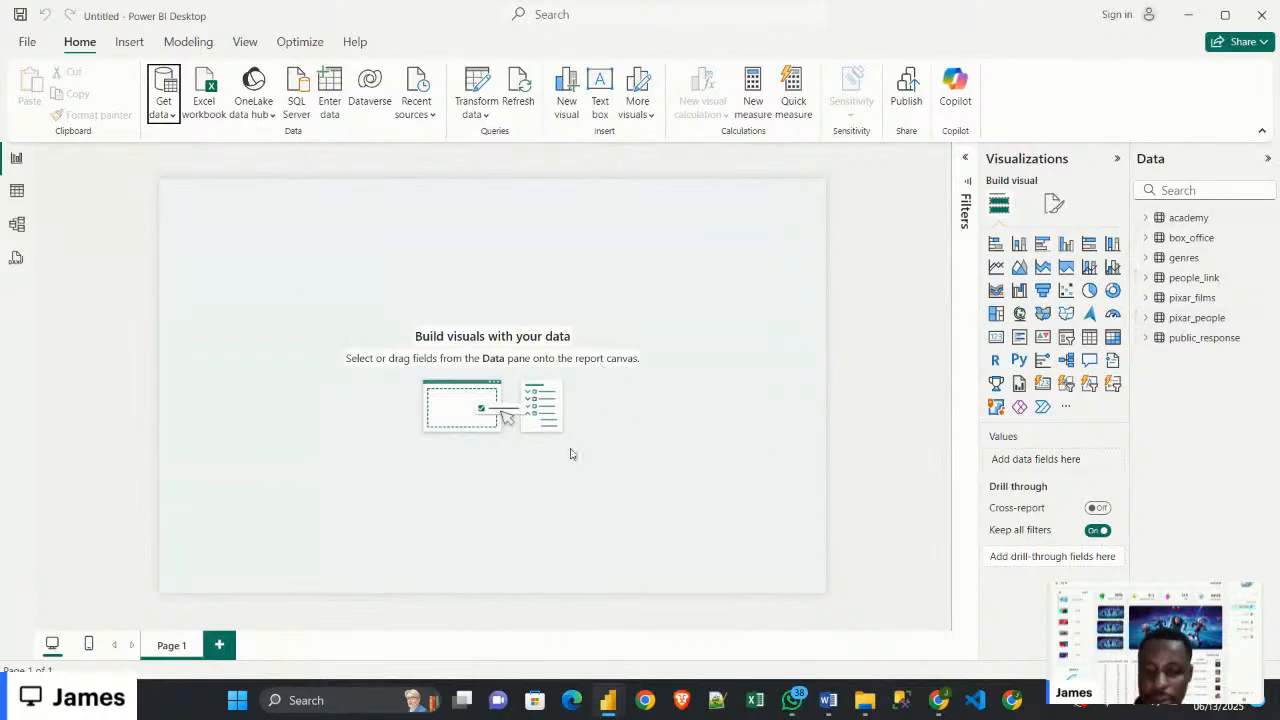
Switch to the FilmDashboad2 report and open its model view to see the table relationships
mouse_move(608, 700)
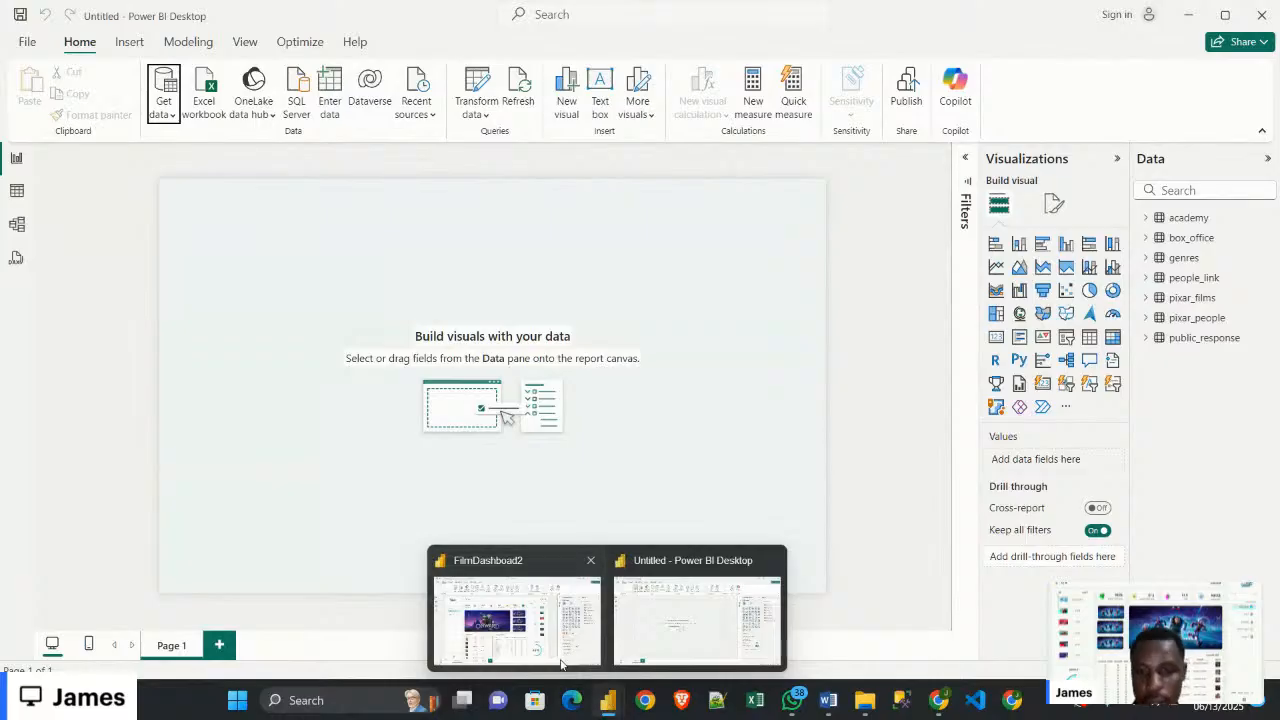
left_click(540, 620)
left_click(17, 225)
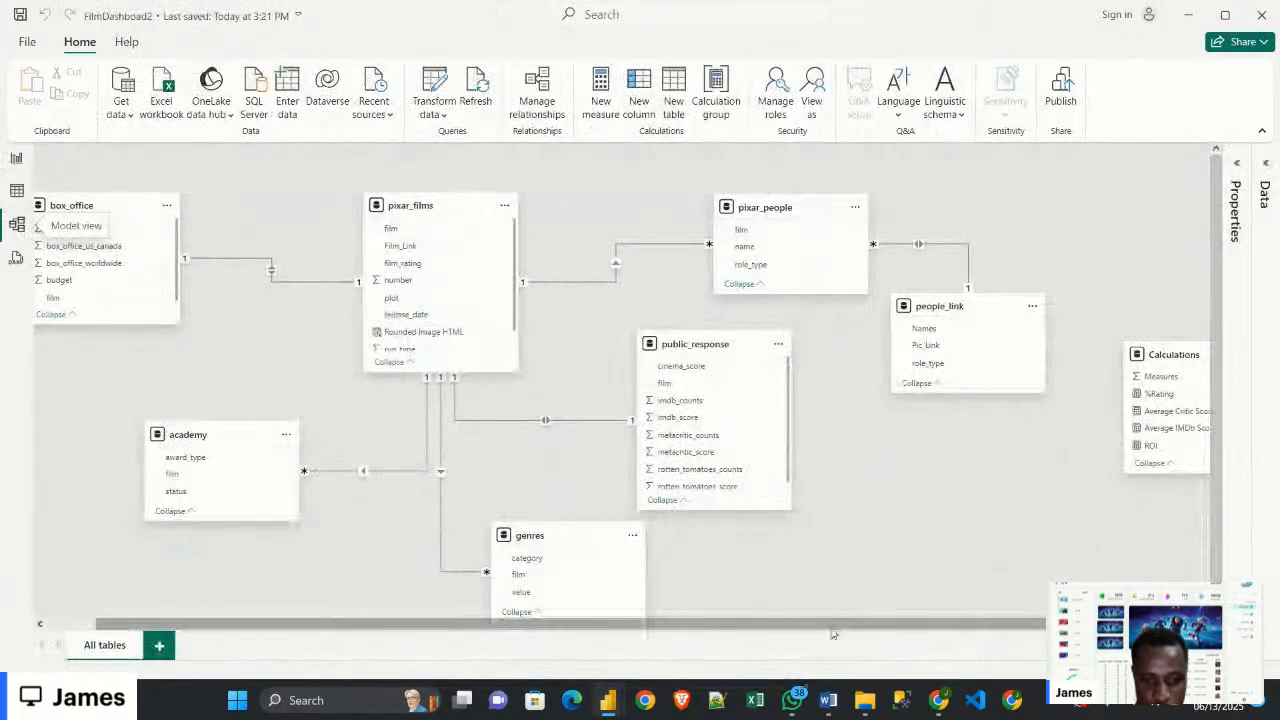
left_click_drag(832, 627, 735, 643)
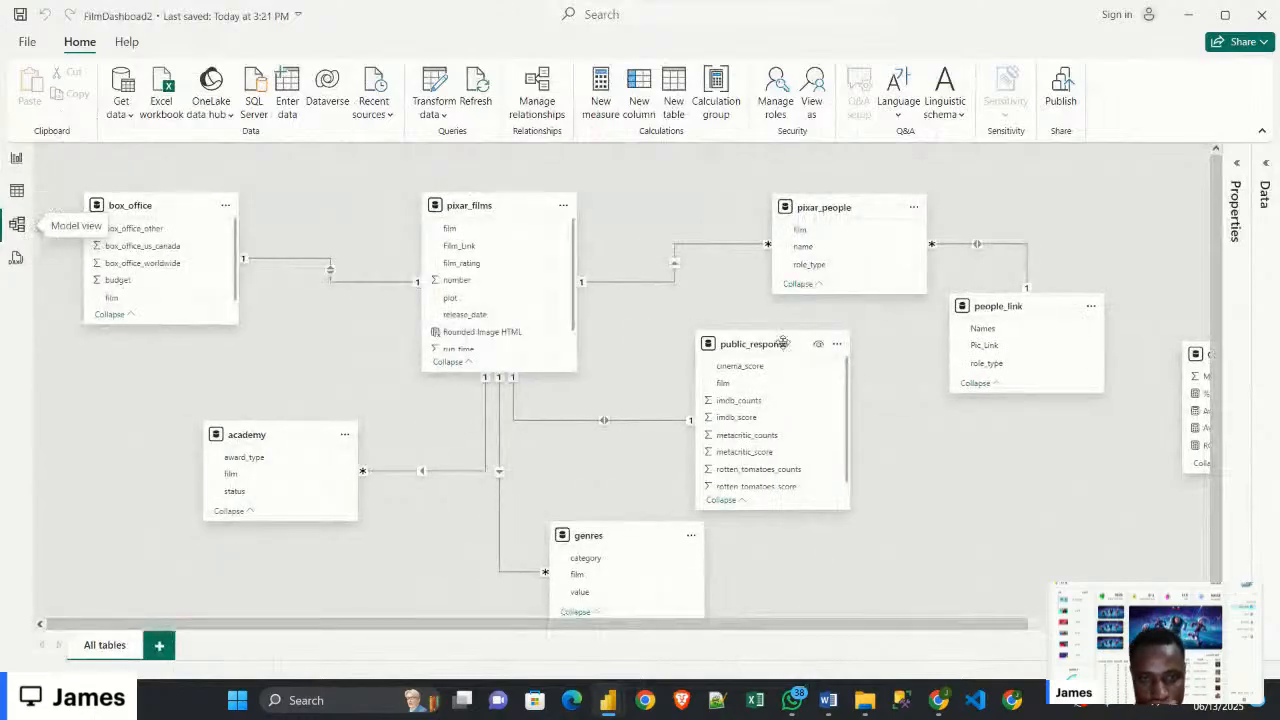
Rearrange the table cards in the FilmDashboad2 model diagram so that all of them, including Calculations, fit in one view
left_click_drag(778, 353, 841, 349)
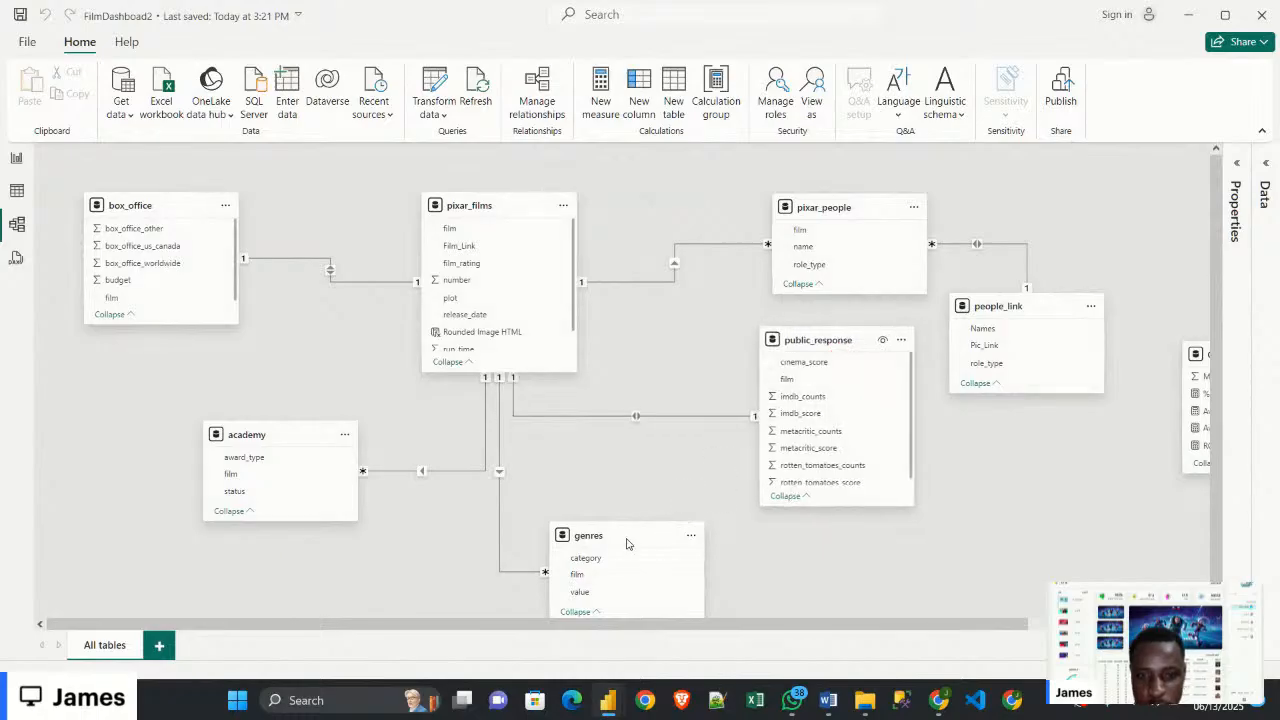
left_click_drag(612, 541, 600, 507)
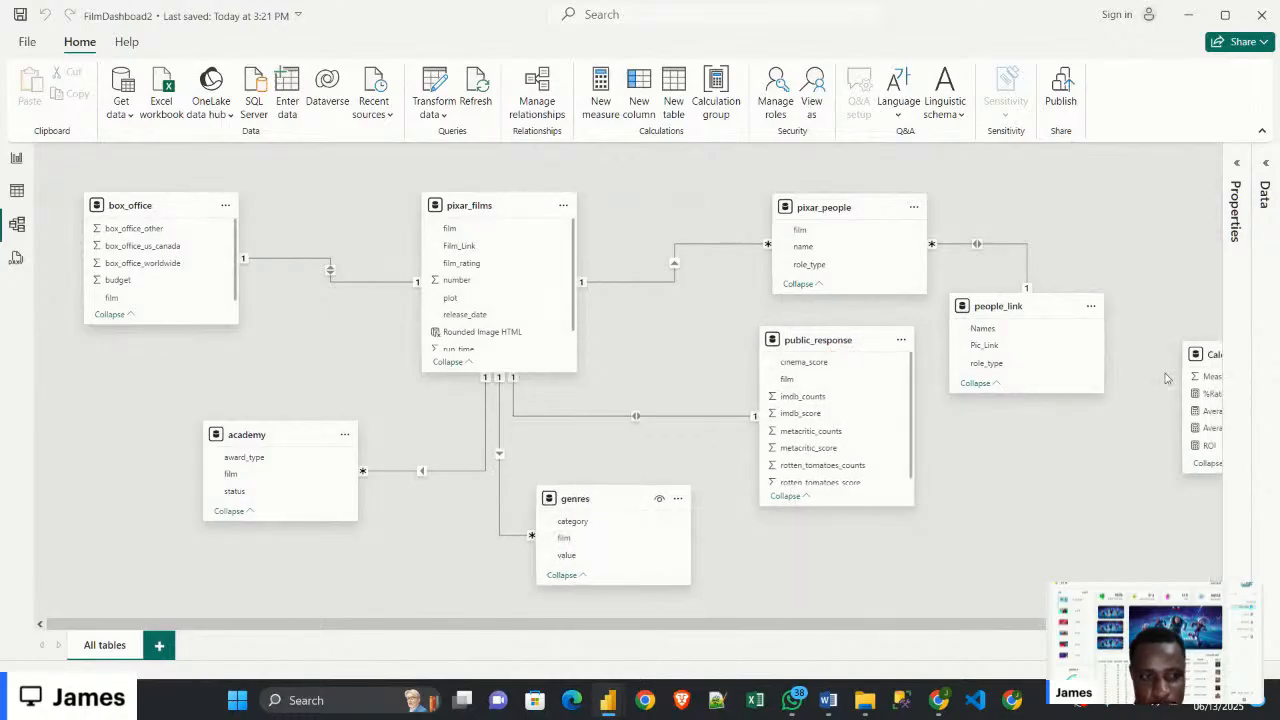
left_click_drag(1210, 358, 1007, 471)
left_click_drag(857, 206, 780, 192)
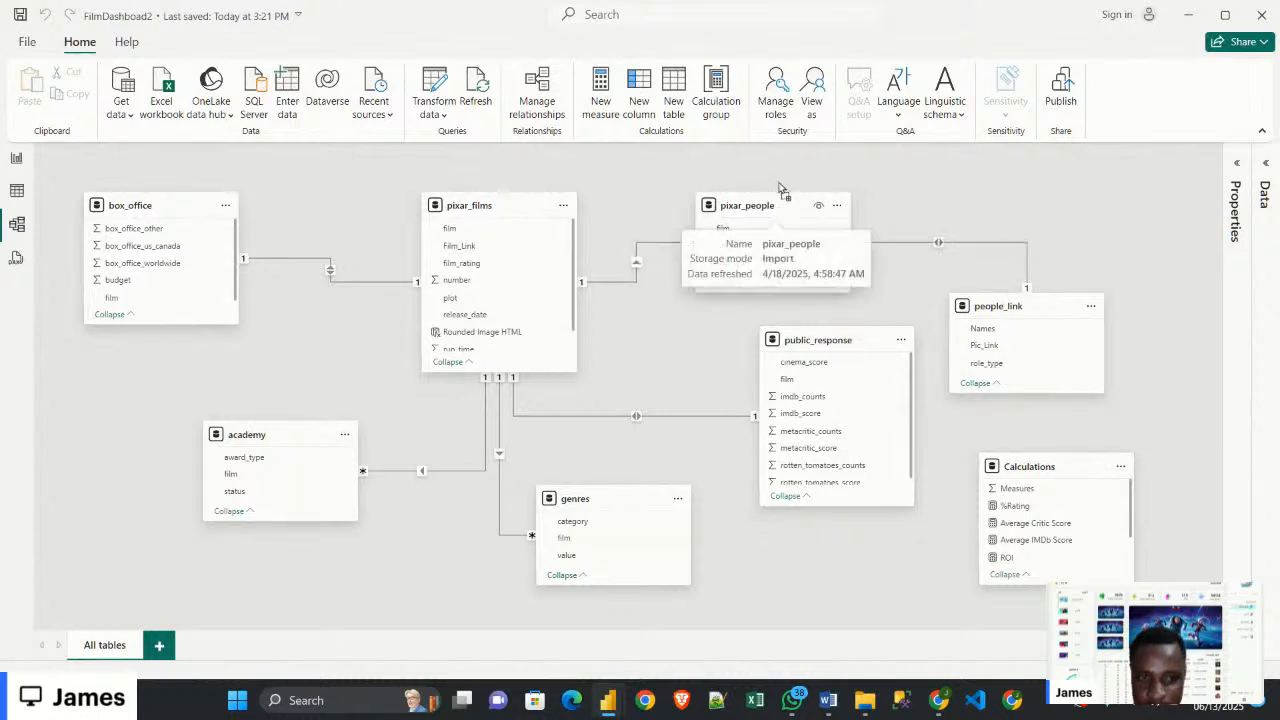
left_click_drag(985, 305, 985, 288)
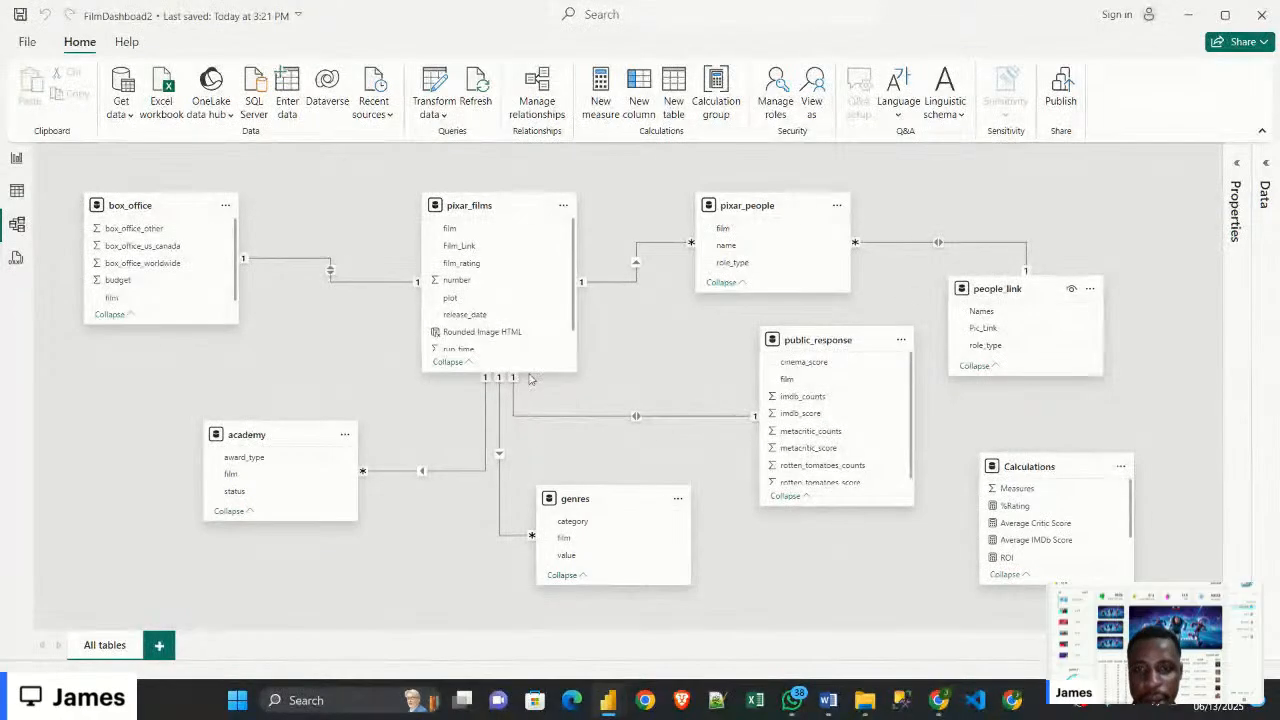
left_click_drag(447, 199, 508, 213)
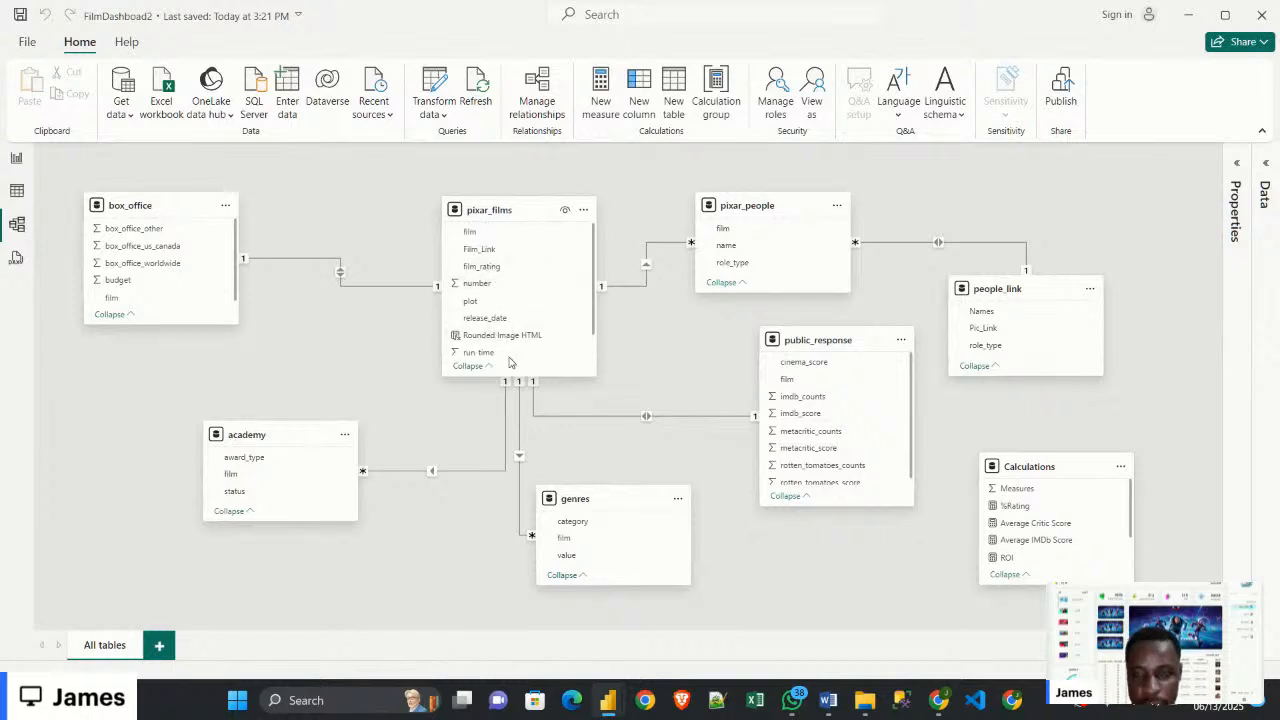
left_click_drag(160, 210, 174, 213)
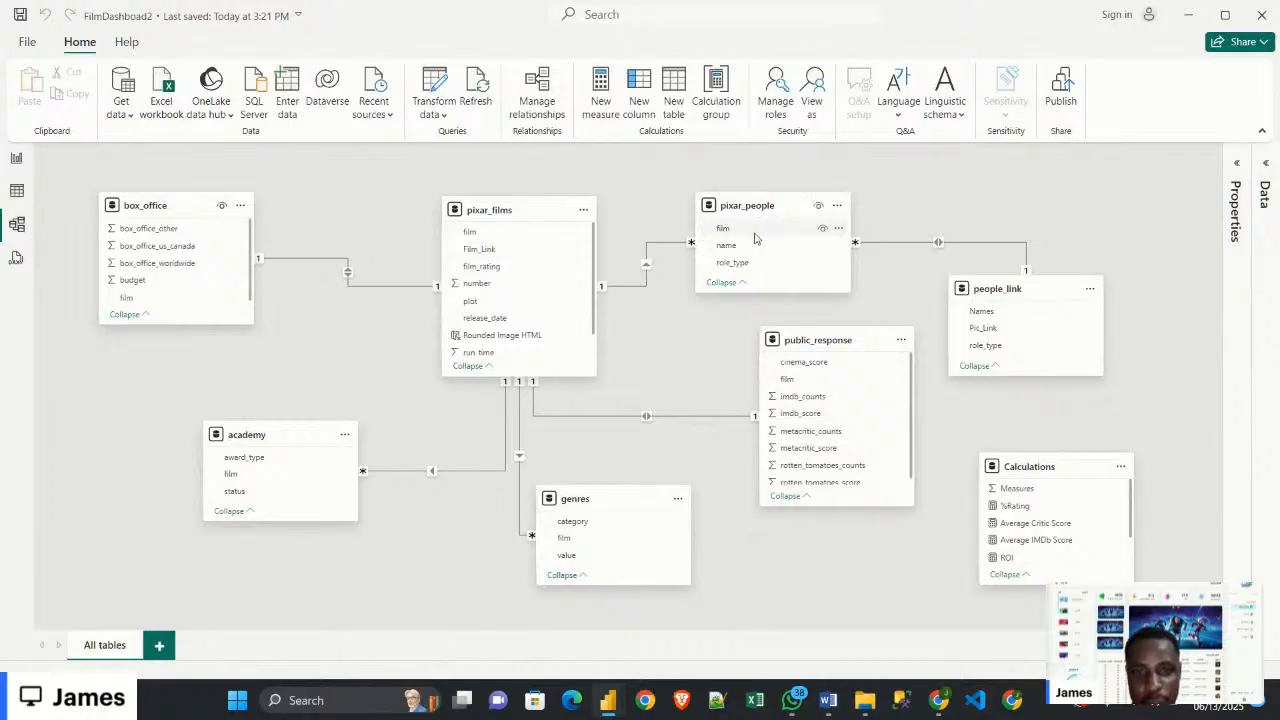
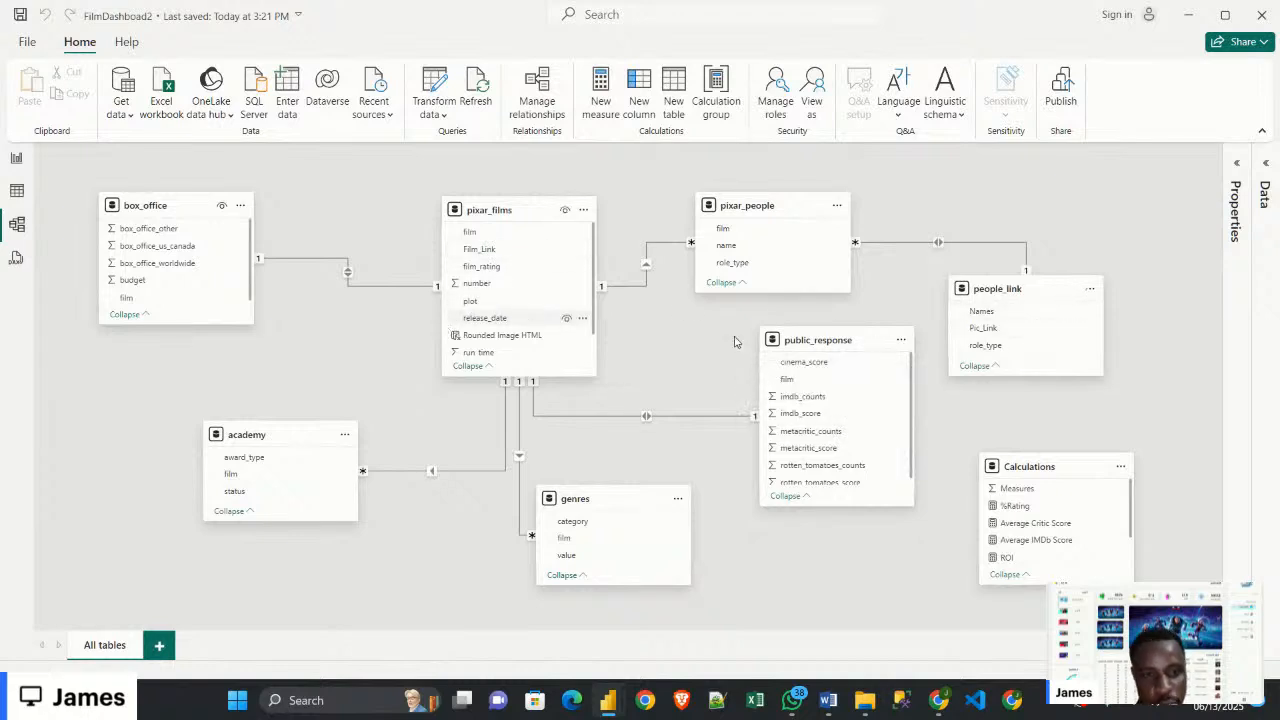
left_click_drag(1016, 296, 1024, 313)
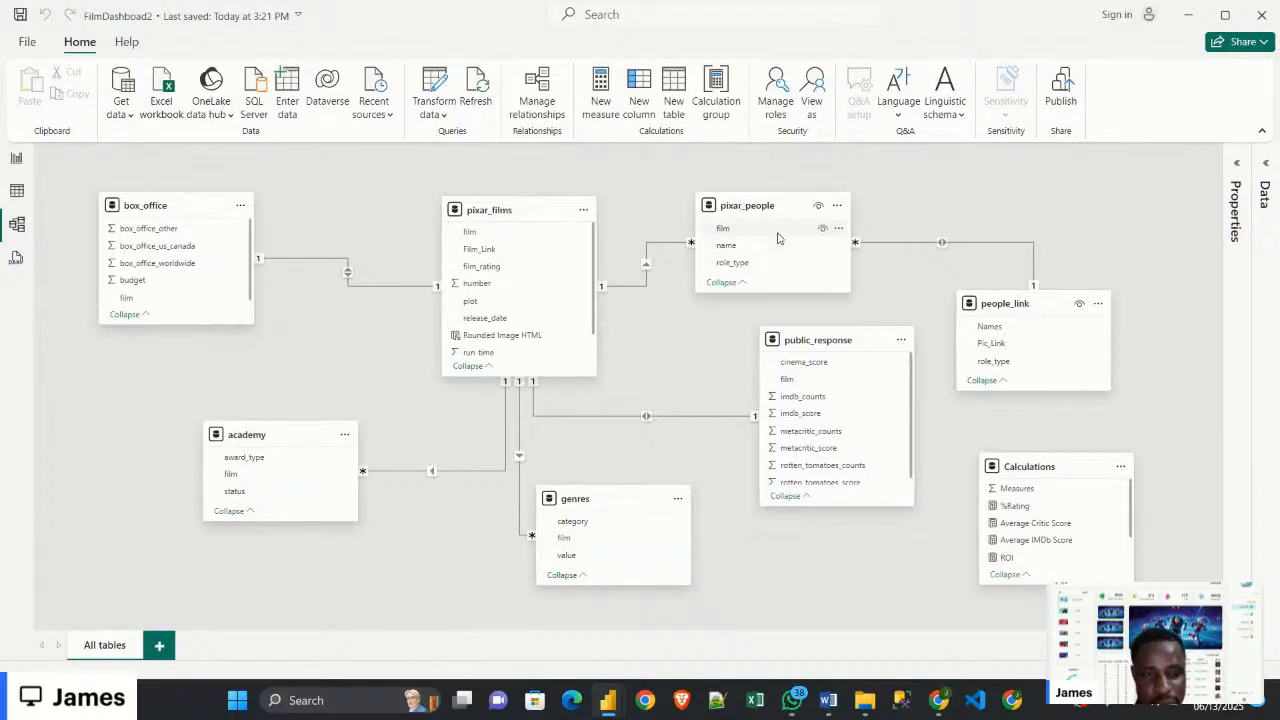
Examine how the name column of pixar_people relates to the people_link table in the FilmDashboad2 model
mouse_move(771, 217)
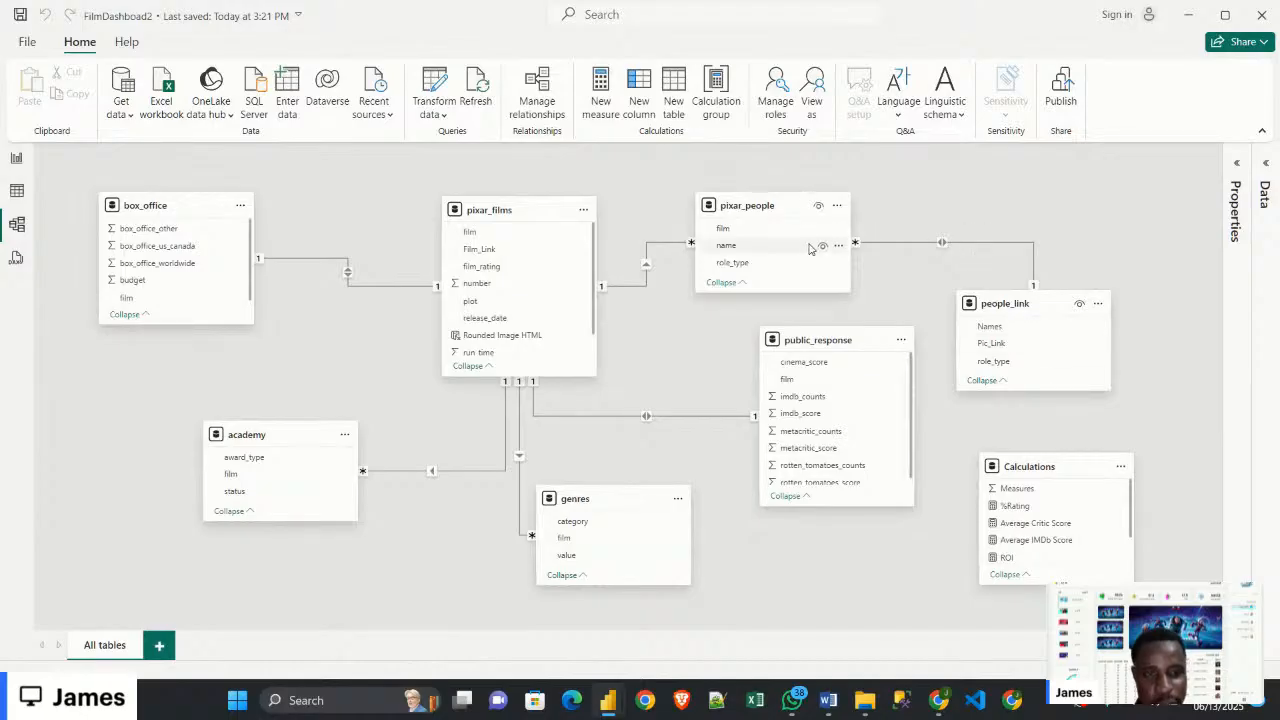
left_click(773, 248)
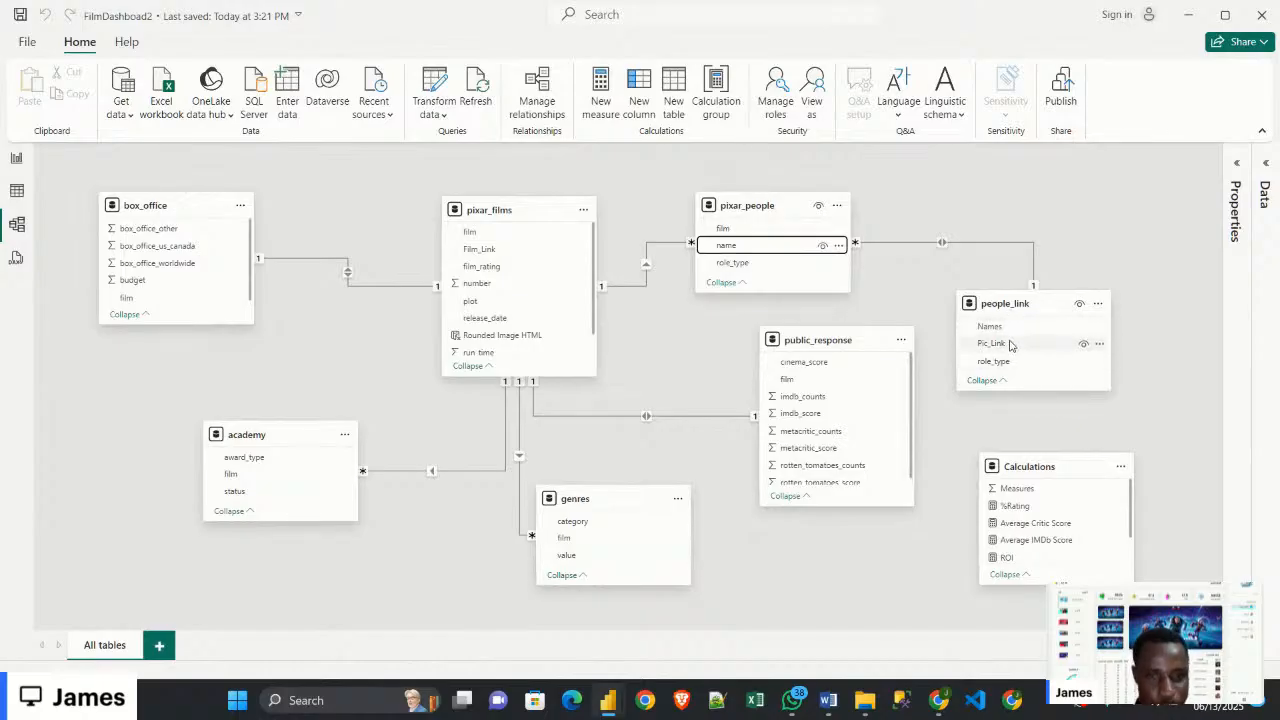
mouse_move(750, 207)
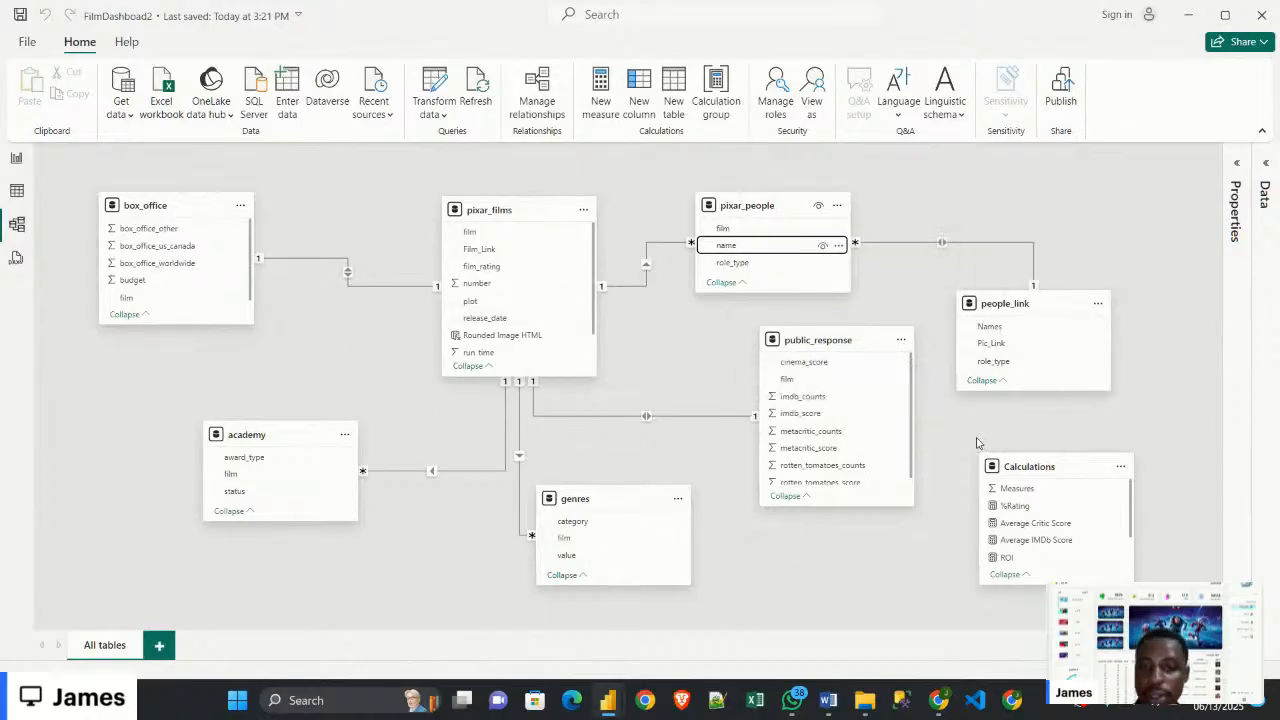
Switch back to the untitled report, open its model view and collapse the Properties and Data panes
mouse_move(617, 712)
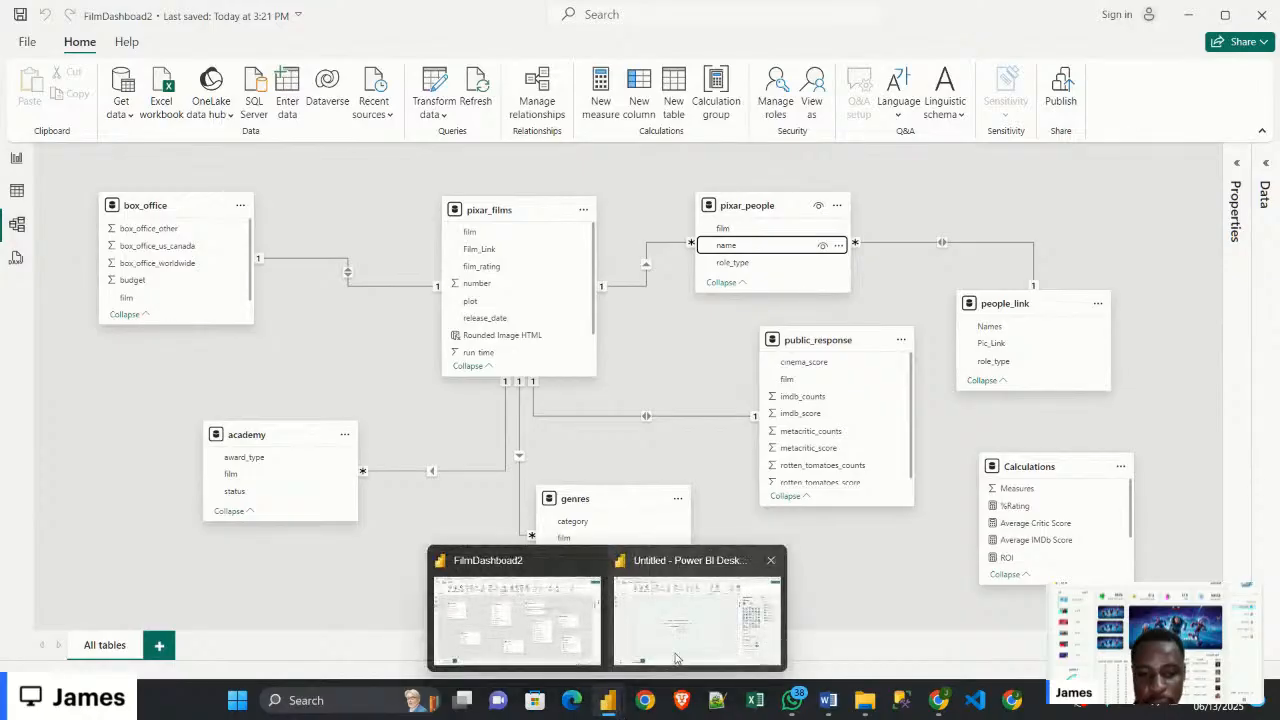
left_click(718, 612)
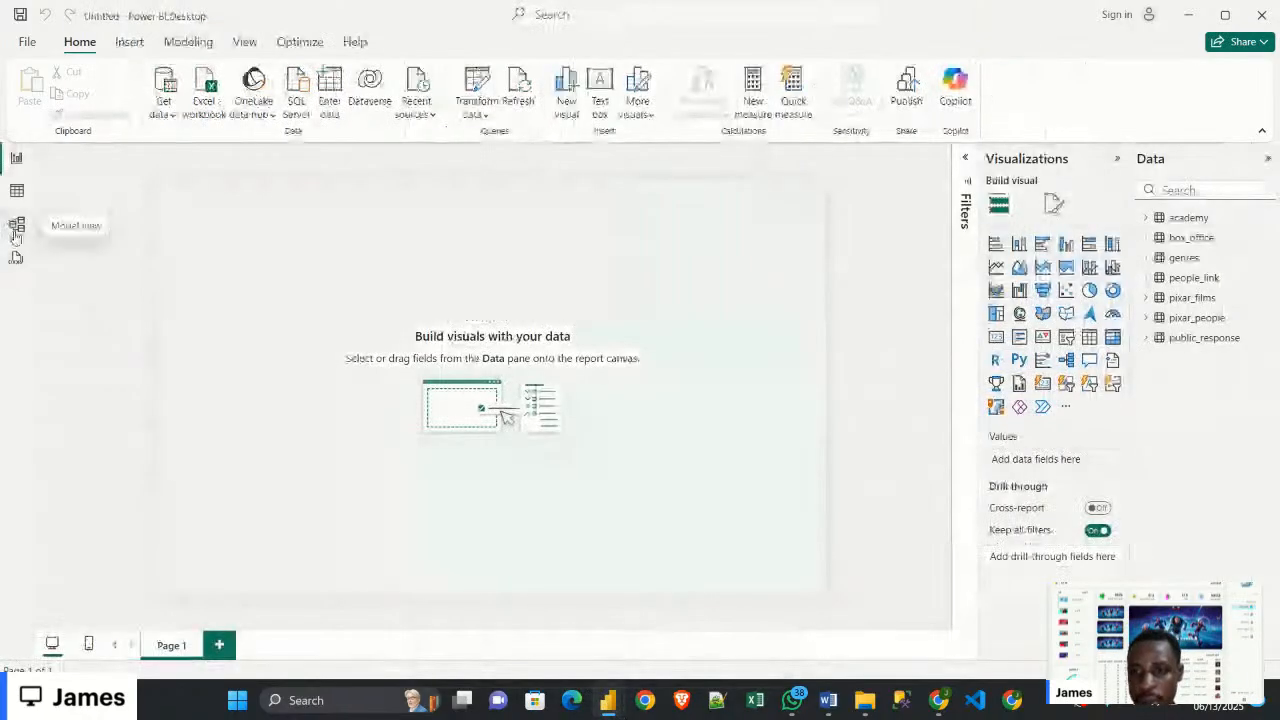
left_click(16, 224)
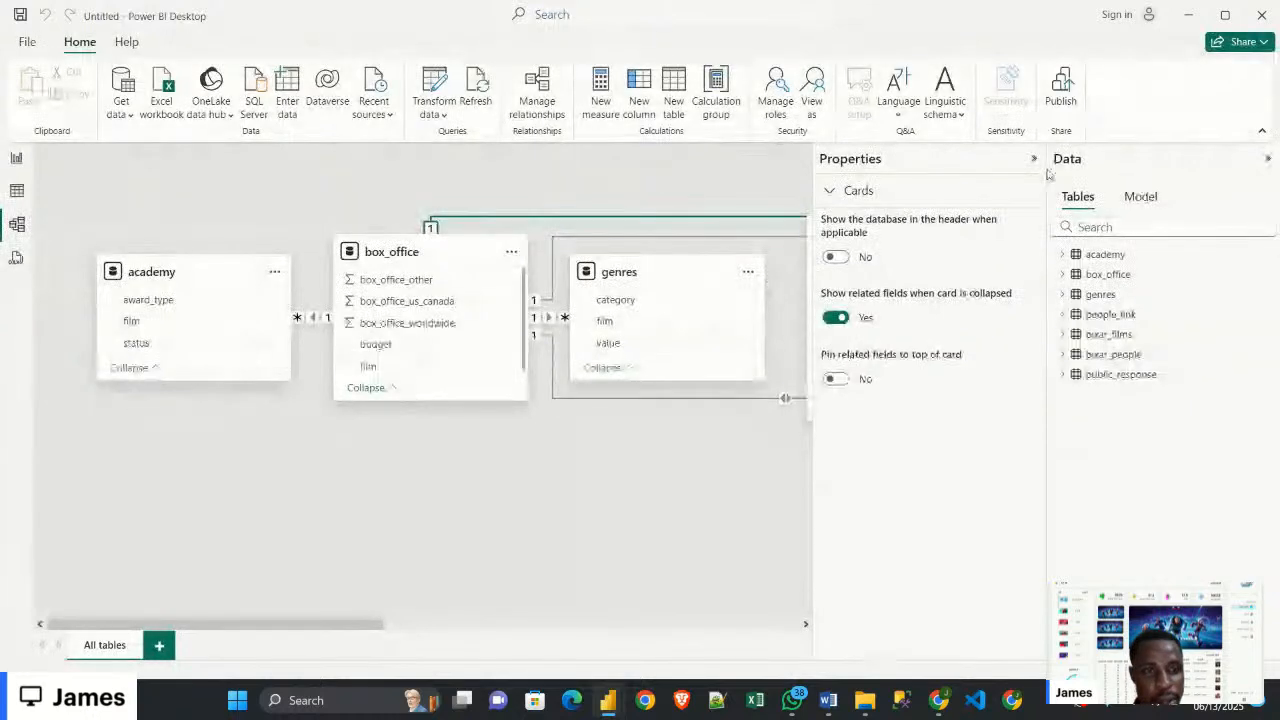
left_click(1035, 159)
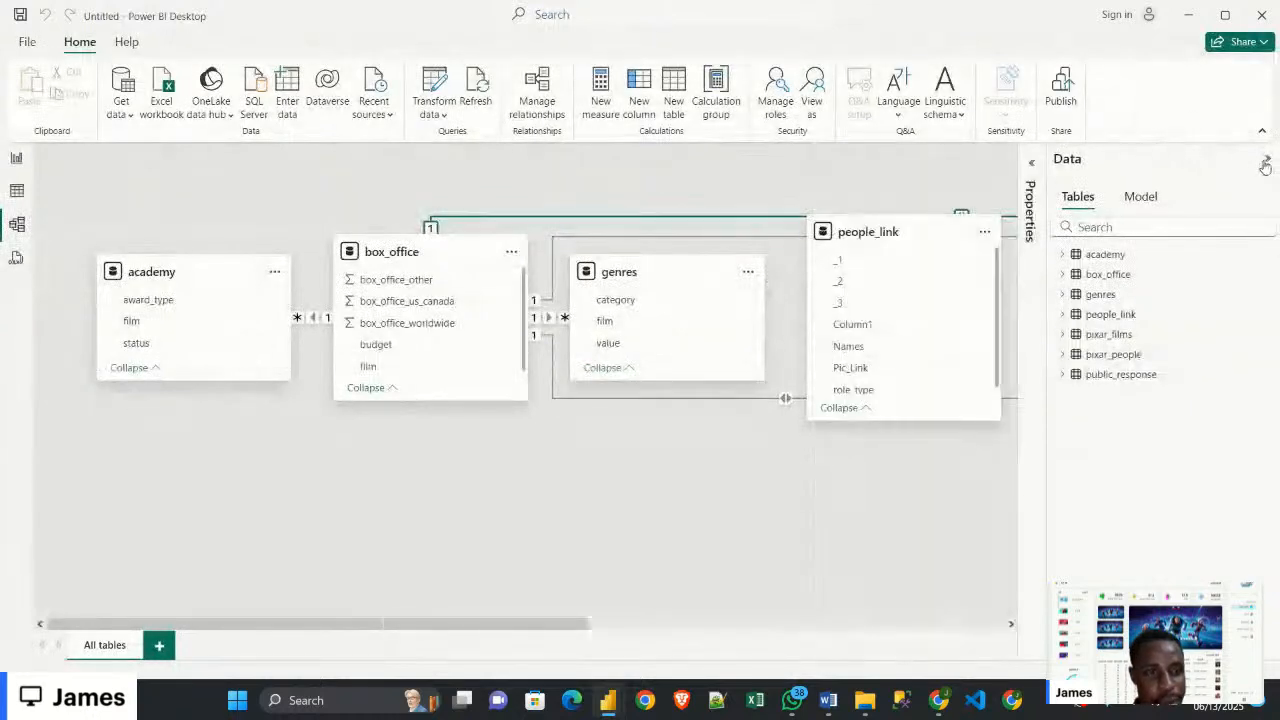
left_click(1265, 163)
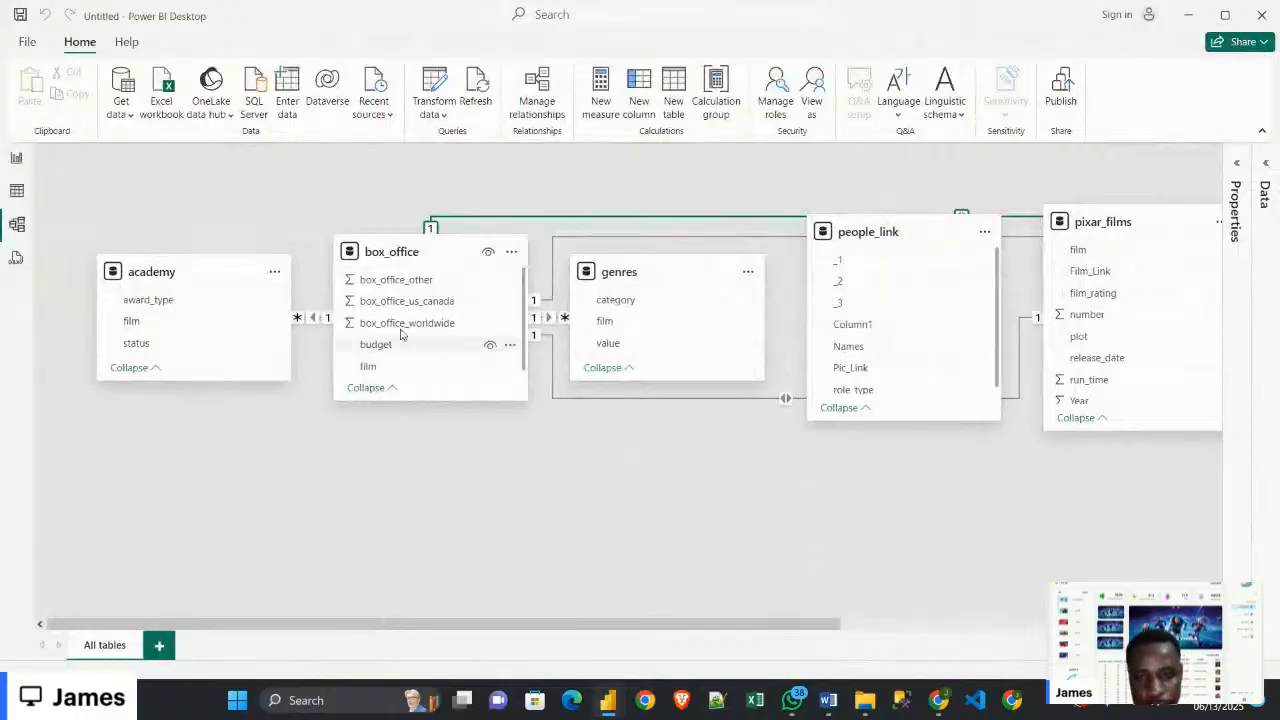
Arrange the model diagram with academy below box_office, pixar_films between box_office and people_link, and genres below pixar_films
left_click_drag(200, 280, 200, 437)
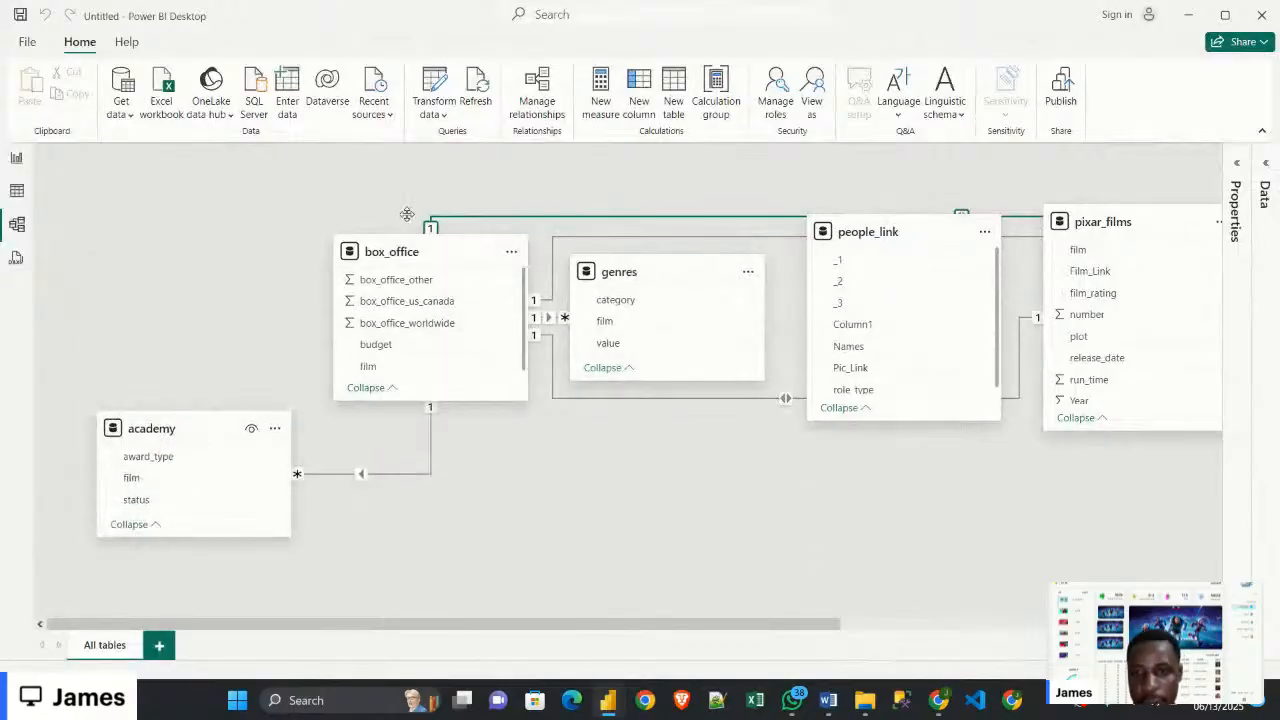
left_click_drag(380, 251, 155, 232)
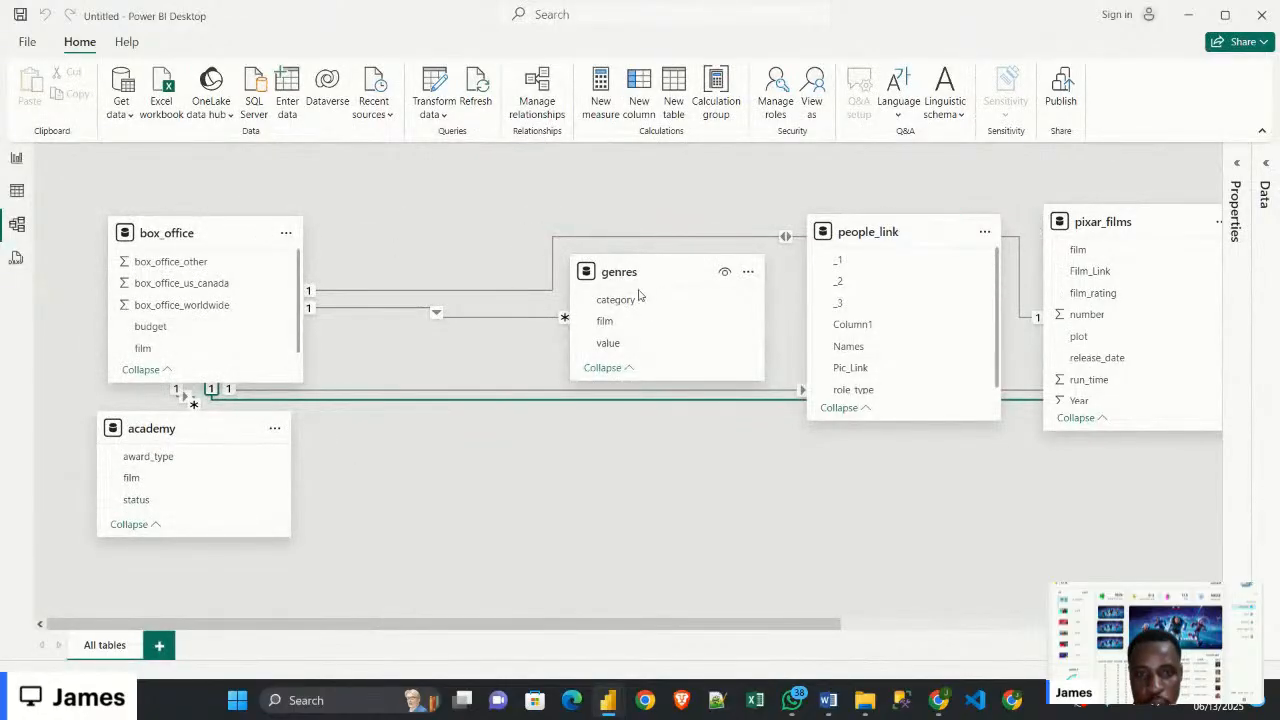
left_click_drag(640, 296, 556, 558)
left_click_drag(878, 245, 669, 270)
left_click_drag(1124, 228, 450, 250)
left_click_drag(641, 258, 868, 262)
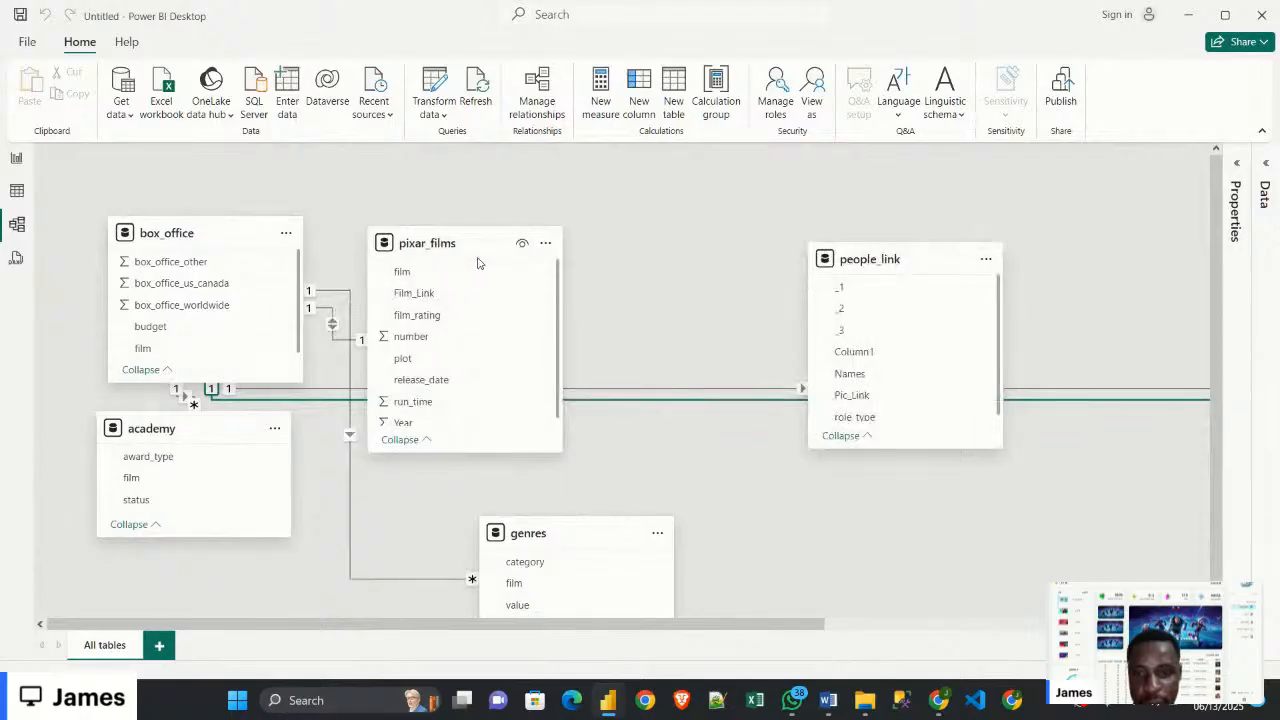
left_click_drag(477, 262, 604, 240)
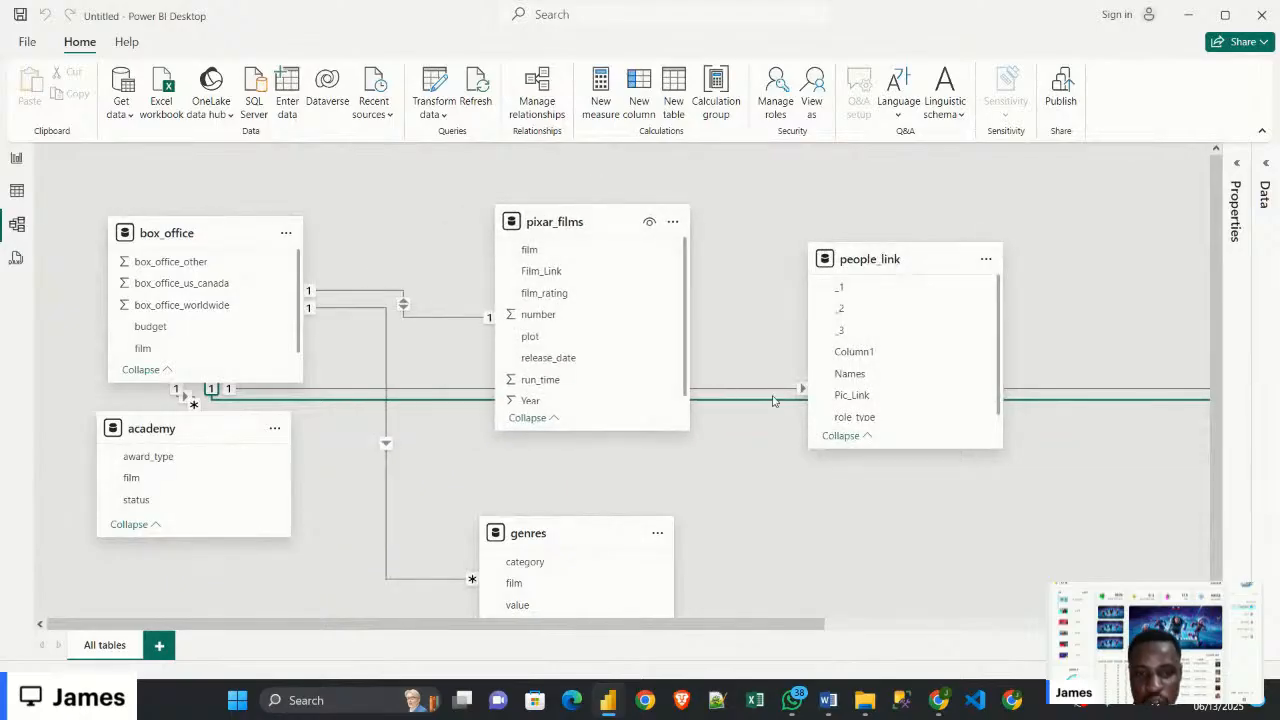
Delete the highlighted relationship running from box_office past people_link and the relationship between box_office and genres
right_click(770, 403)
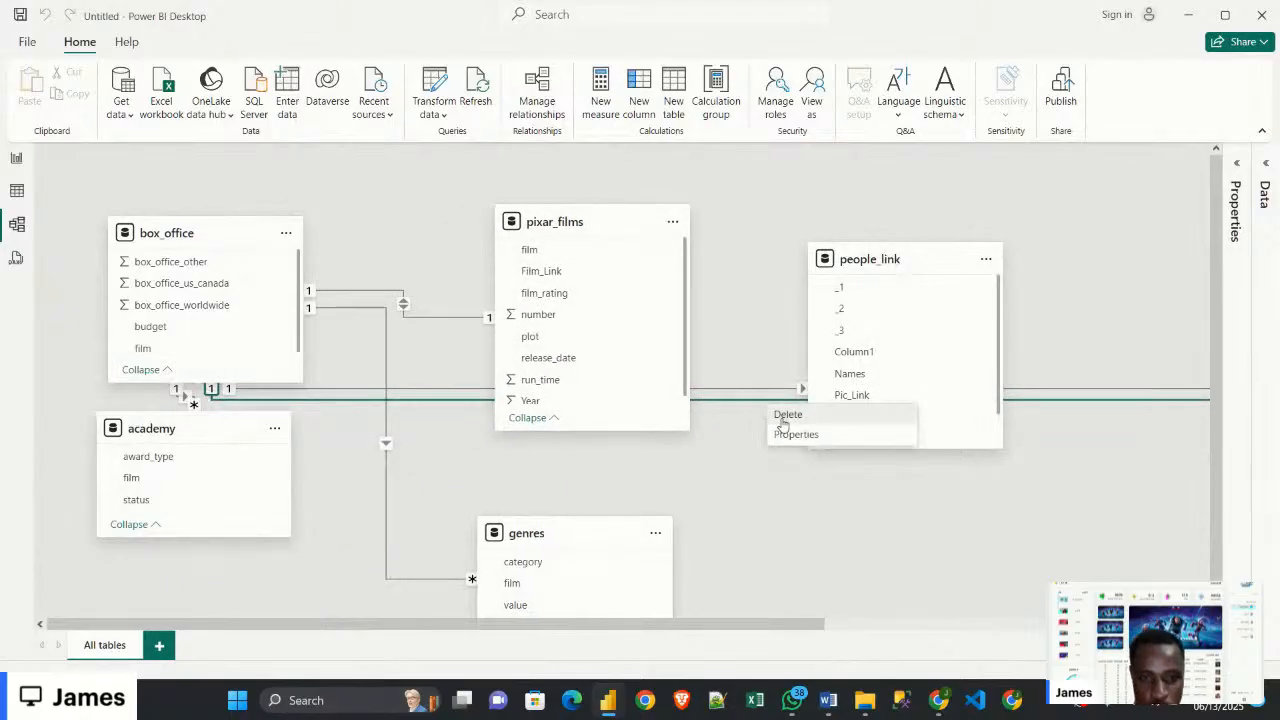
left_click(783, 420)
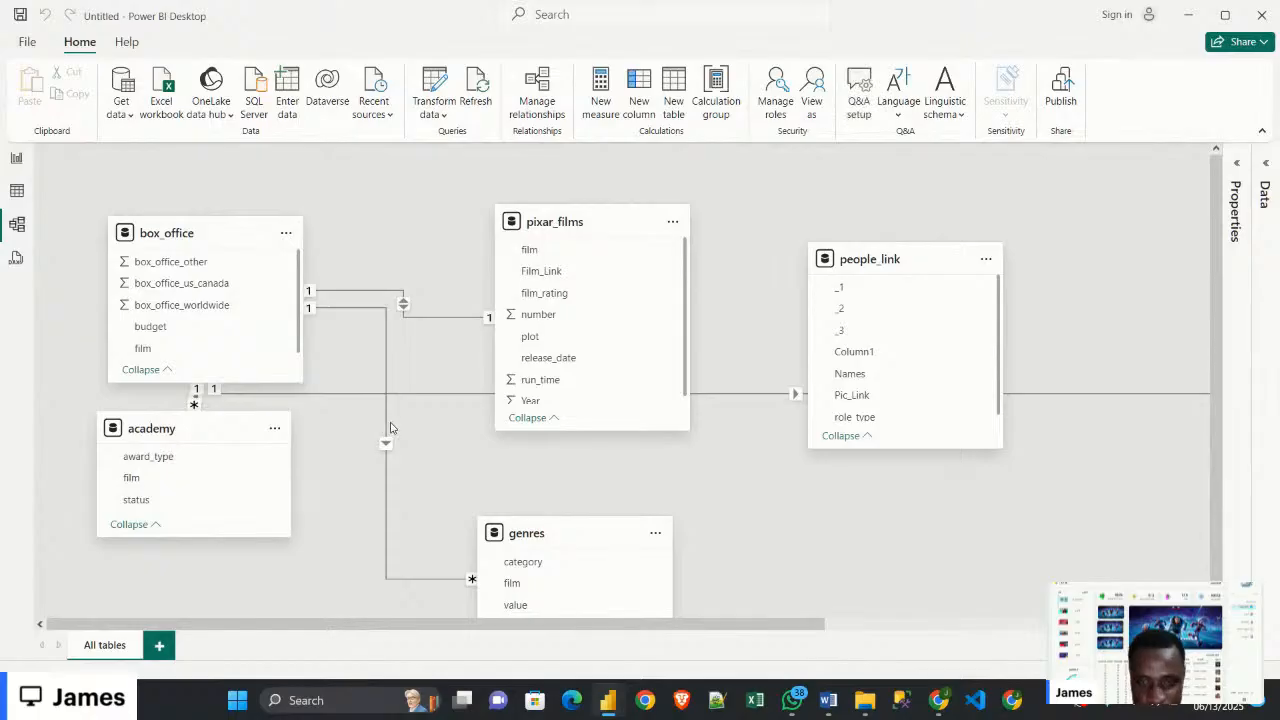
right_click(387, 426)
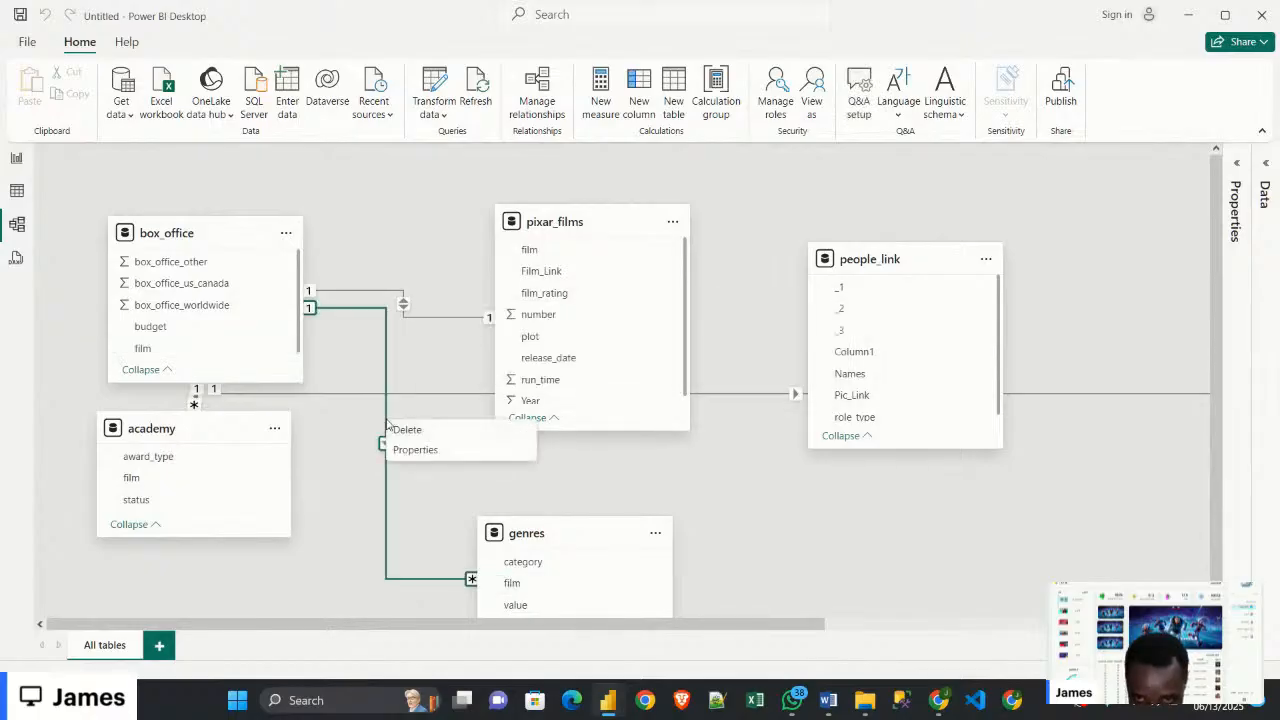
left_click(408, 432)
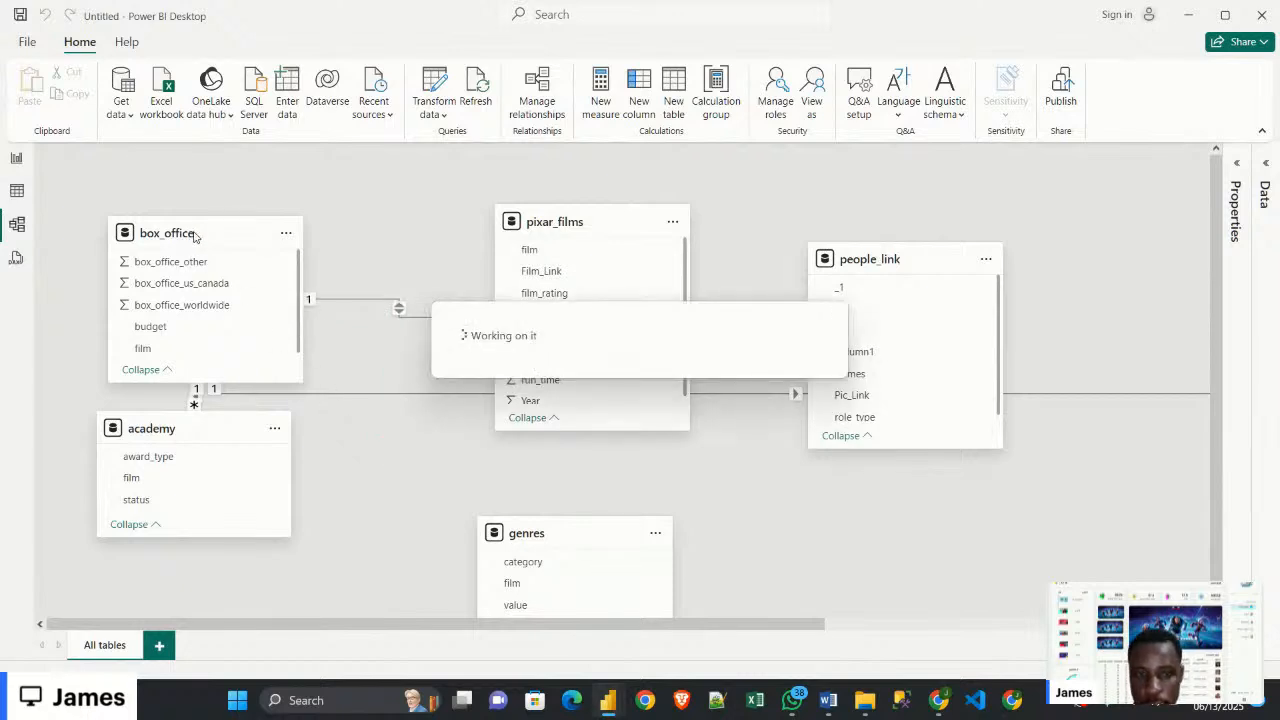
Move box_office closer to pixar_films and academy further below it, and delete the relationship between box_office and academy
left_click_drag(201, 240, 276, 229)
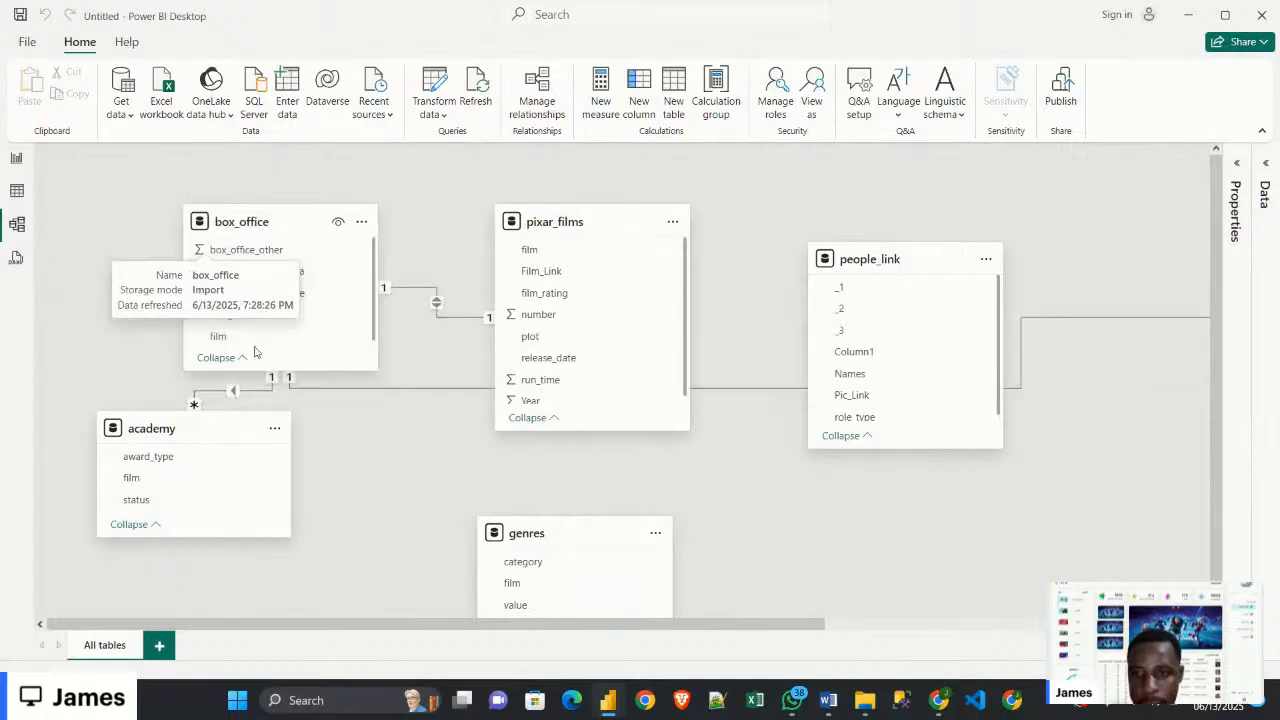
left_click_drag(271, 484, 382, 572)
right_click(307, 461)
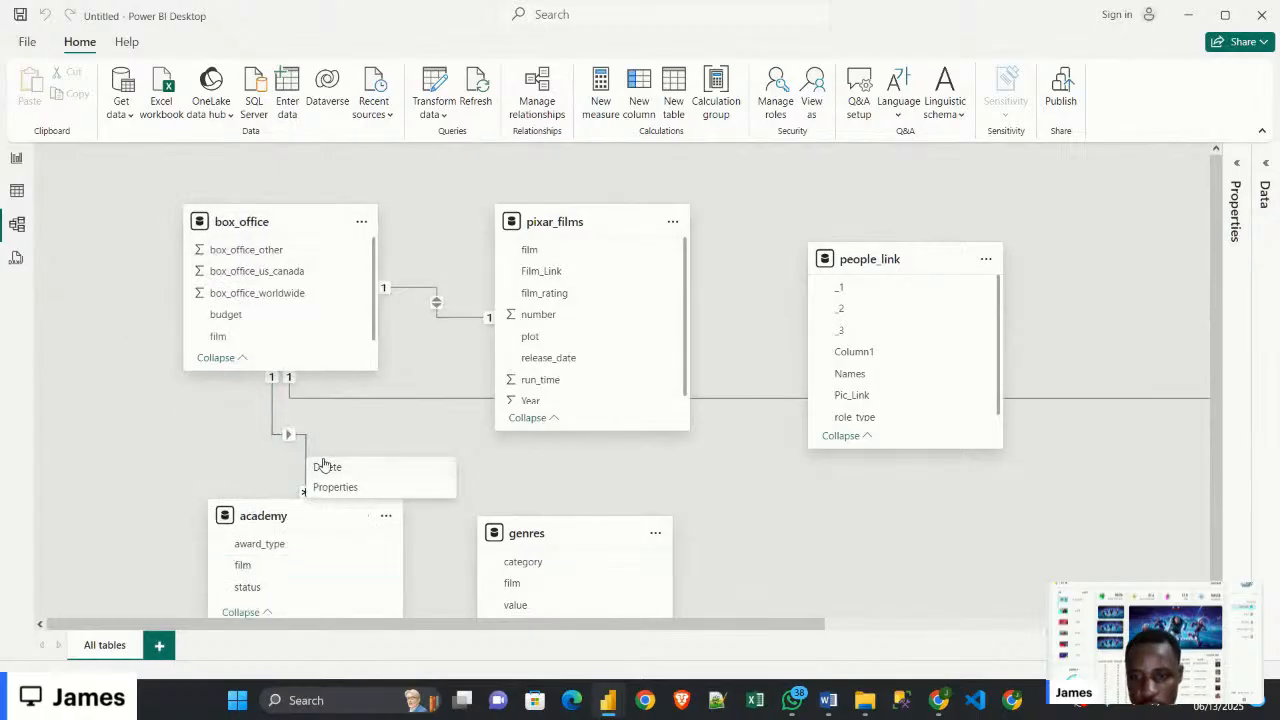
left_click(324, 466)
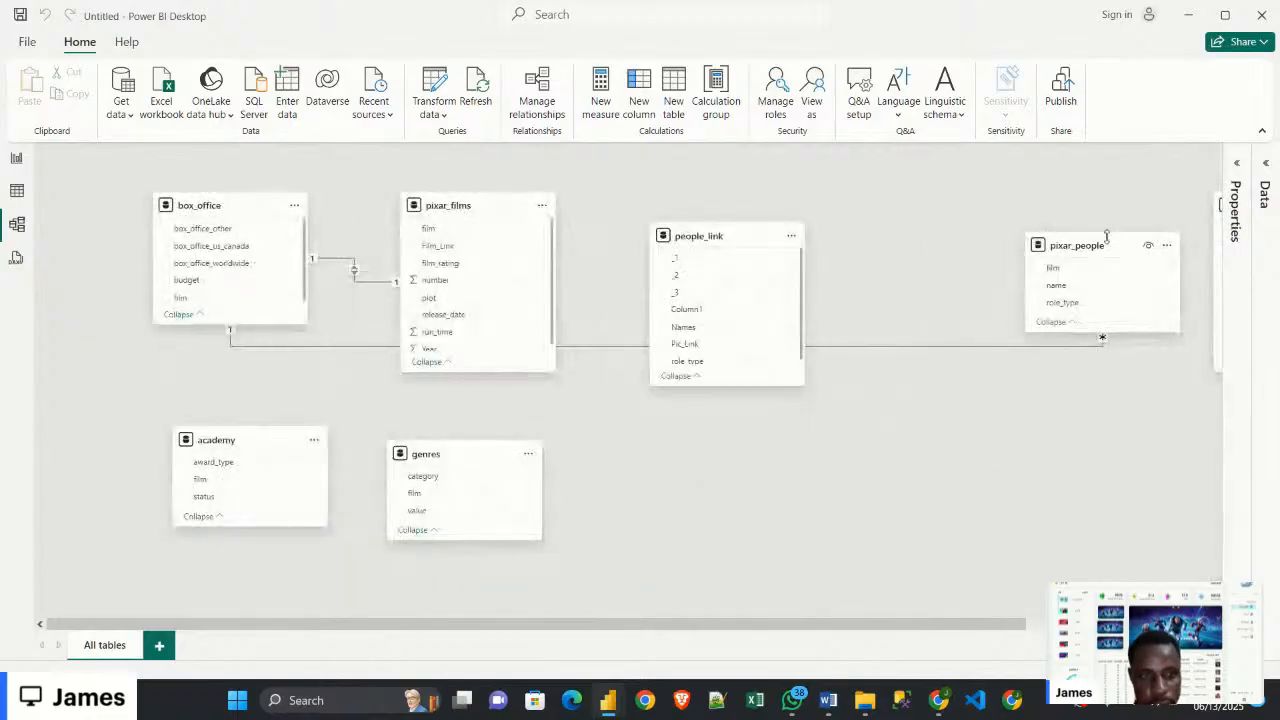
Place pixar_people below people_link and delete its relationship with box_office
left_click_drag(1107, 243, 757, 435)
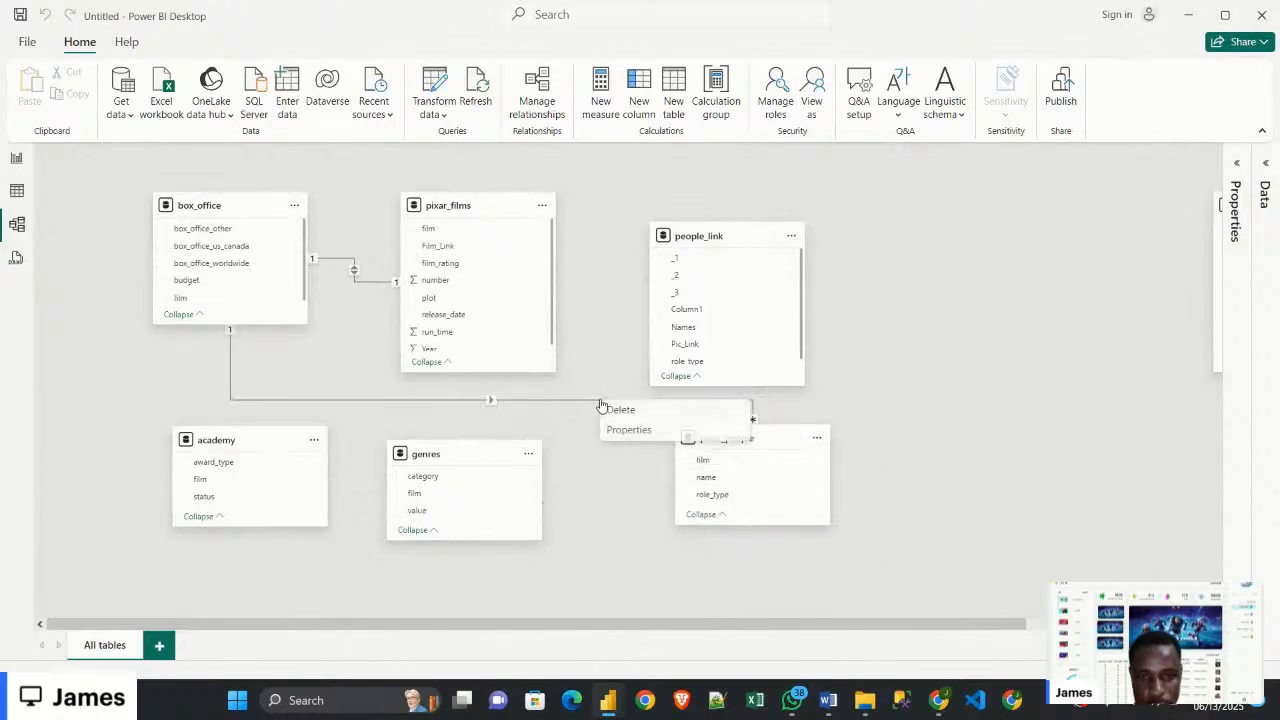
left_click(604, 401)
key("Delete")
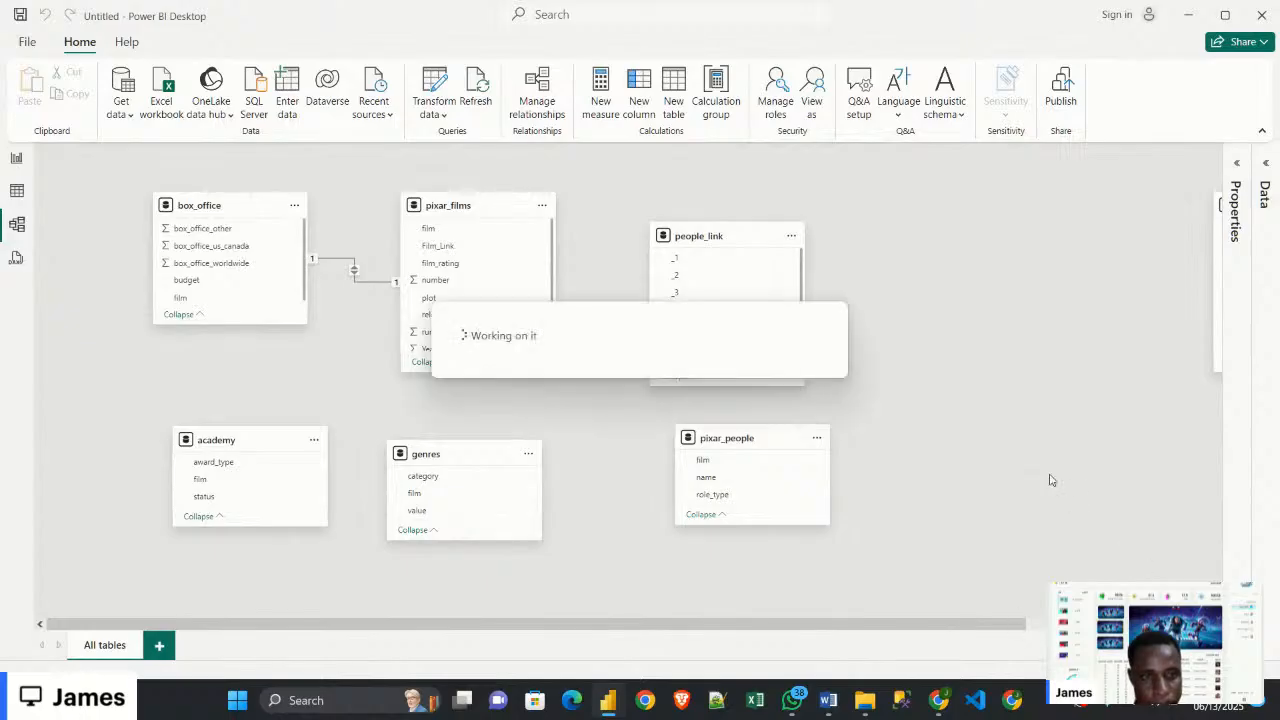
Arrange the diagram with public_response beneath people_link, pixar_people beyond them on the outer side, and genres slightly lower
scroll(1187, 222, "right", 3)
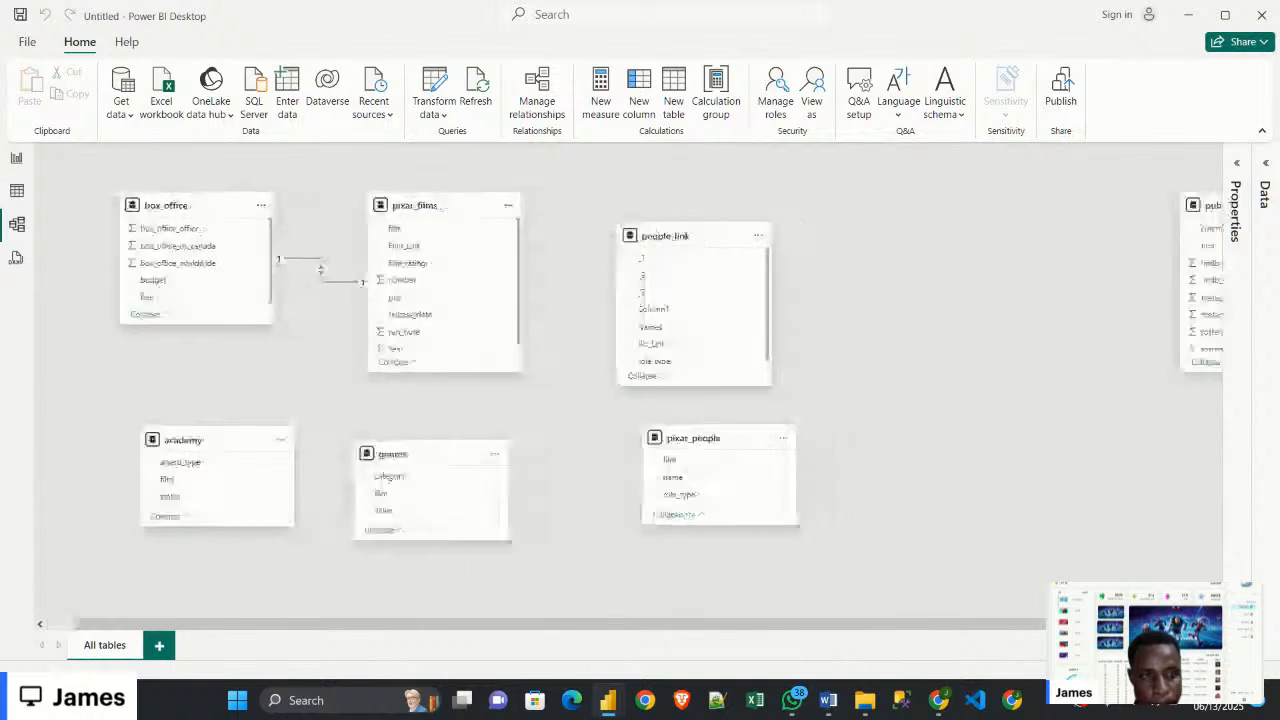
left_click_drag(1187, 222, 860, 344)
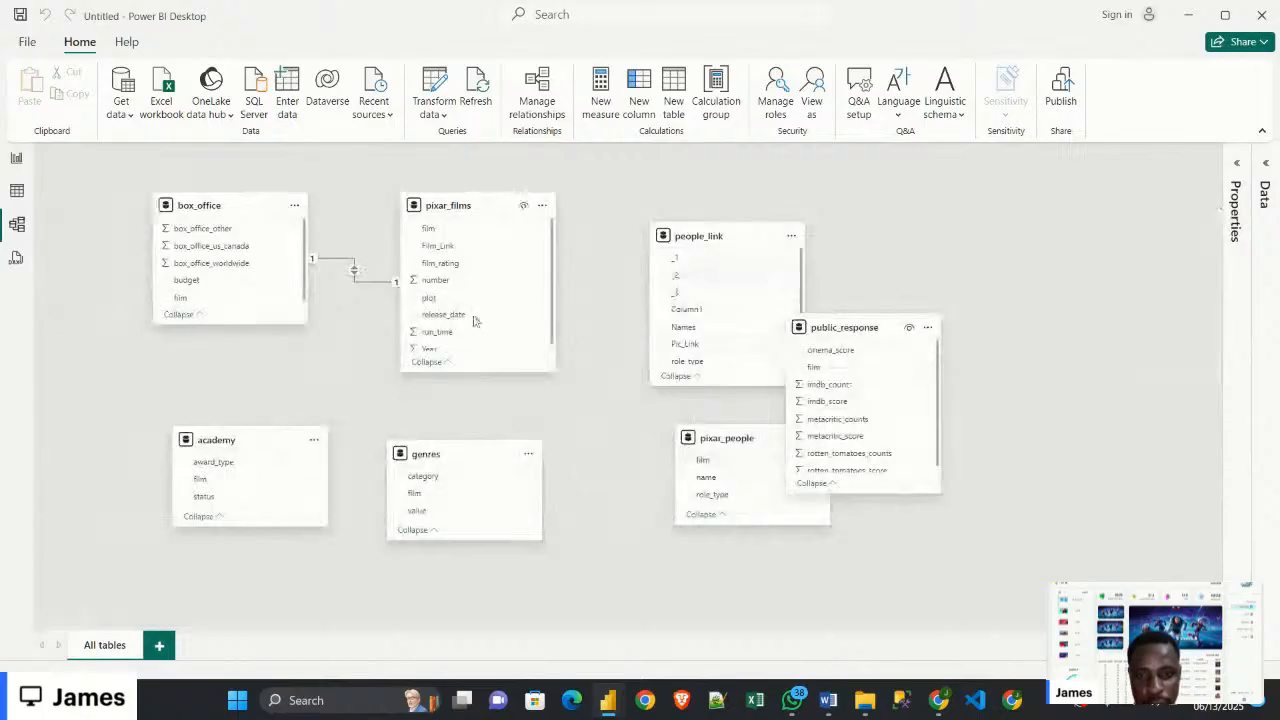
left_click_drag(846, 341, 962, 267)
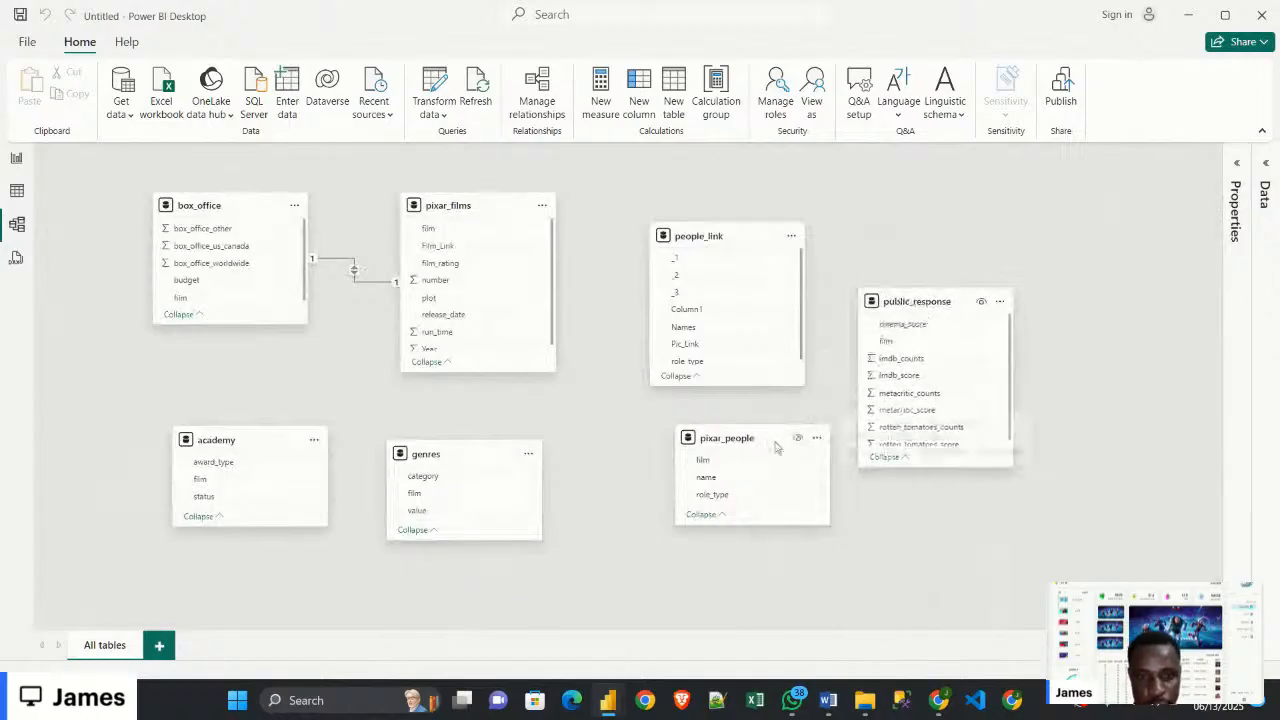
left_click_drag(805, 483, 1145, 340)
left_click_drag(946, 317, 676, 458)
left_click_drag(1072, 339, 951, 415)
left_click_drag(523, 451, 551, 481)
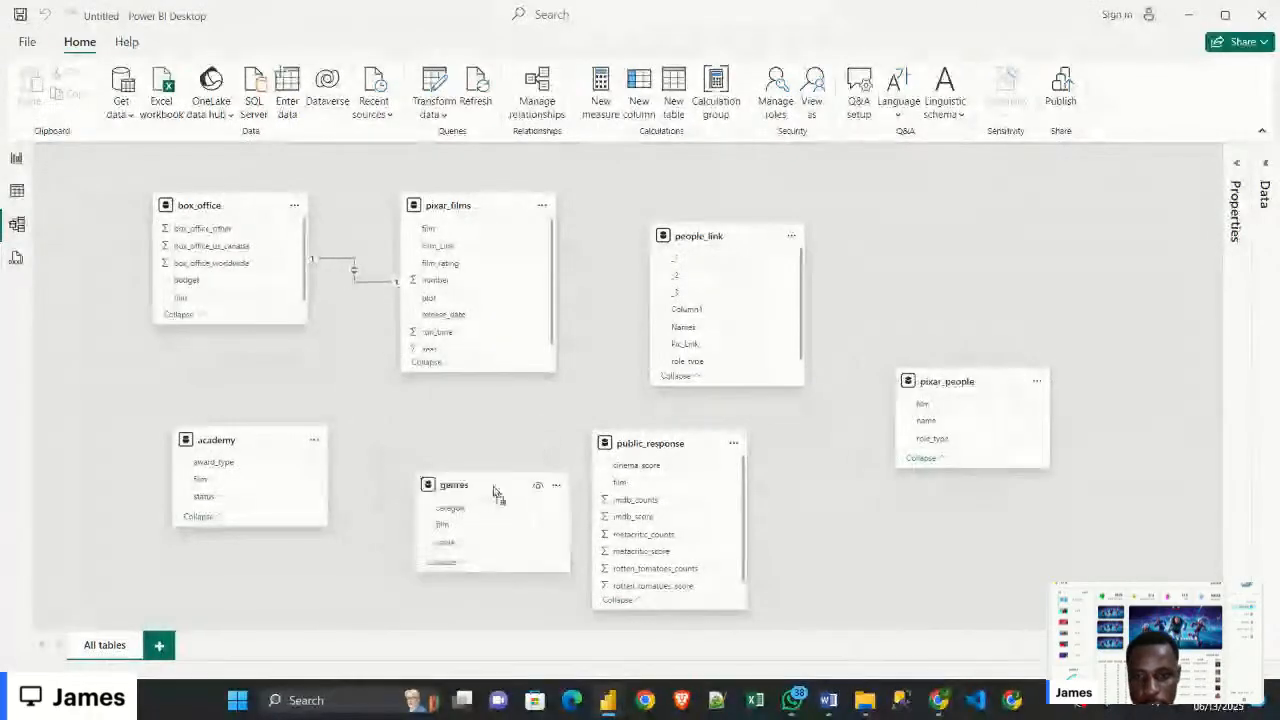
left_click_drag(643, 448, 703, 427)
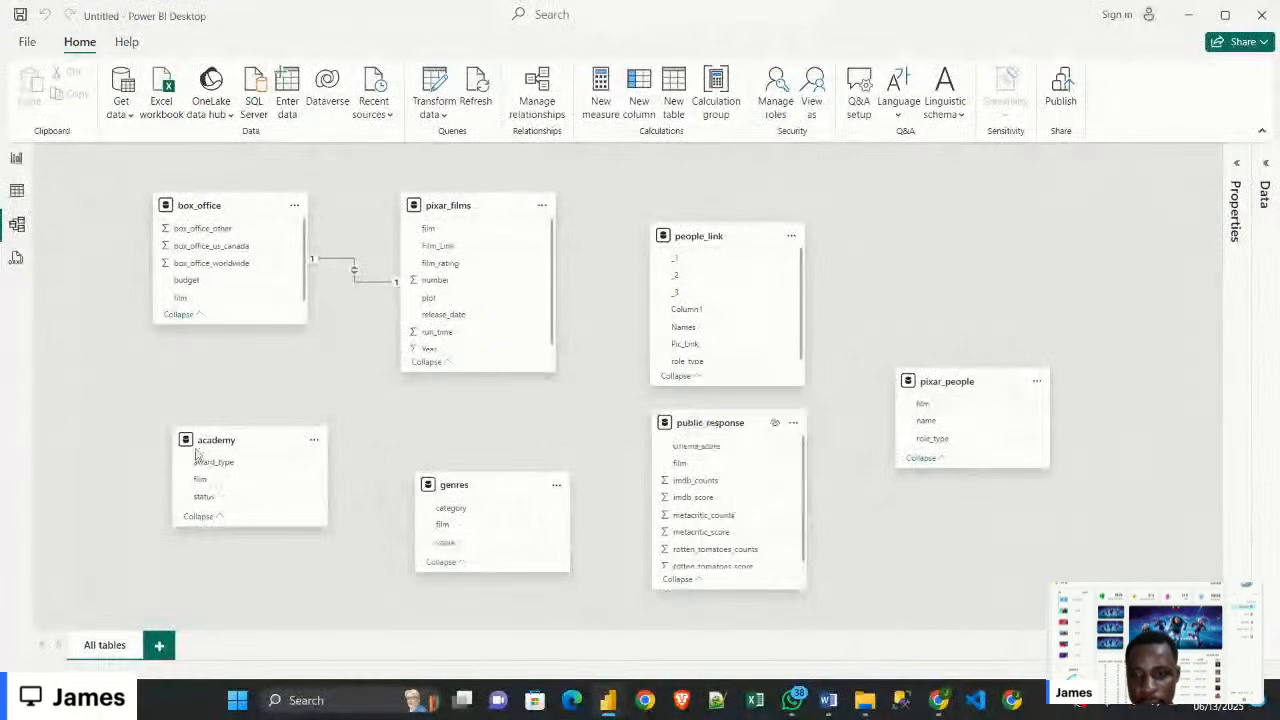
Tidy the diagram so people_link lines up with pixar_films in the upper row and genres sits directly beneath pixar_films
left_click_drag(244, 450, 255, 461)
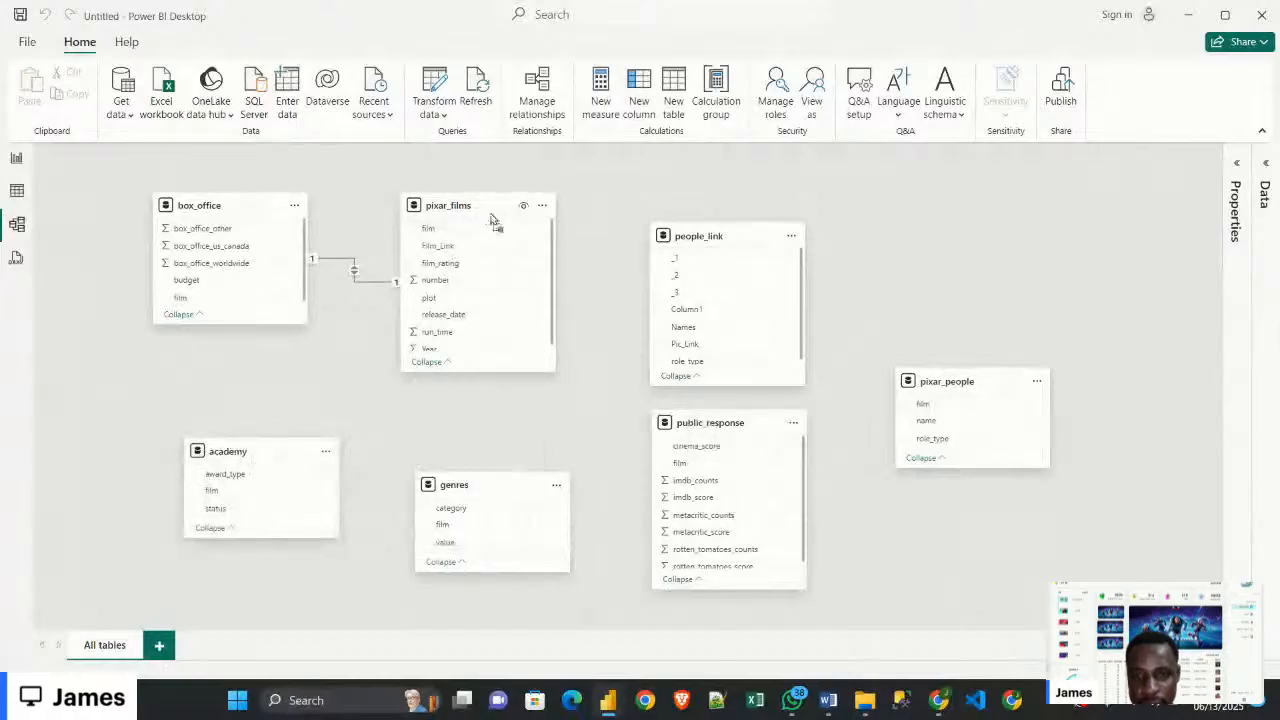
left_click_drag(452, 230, 489, 233)
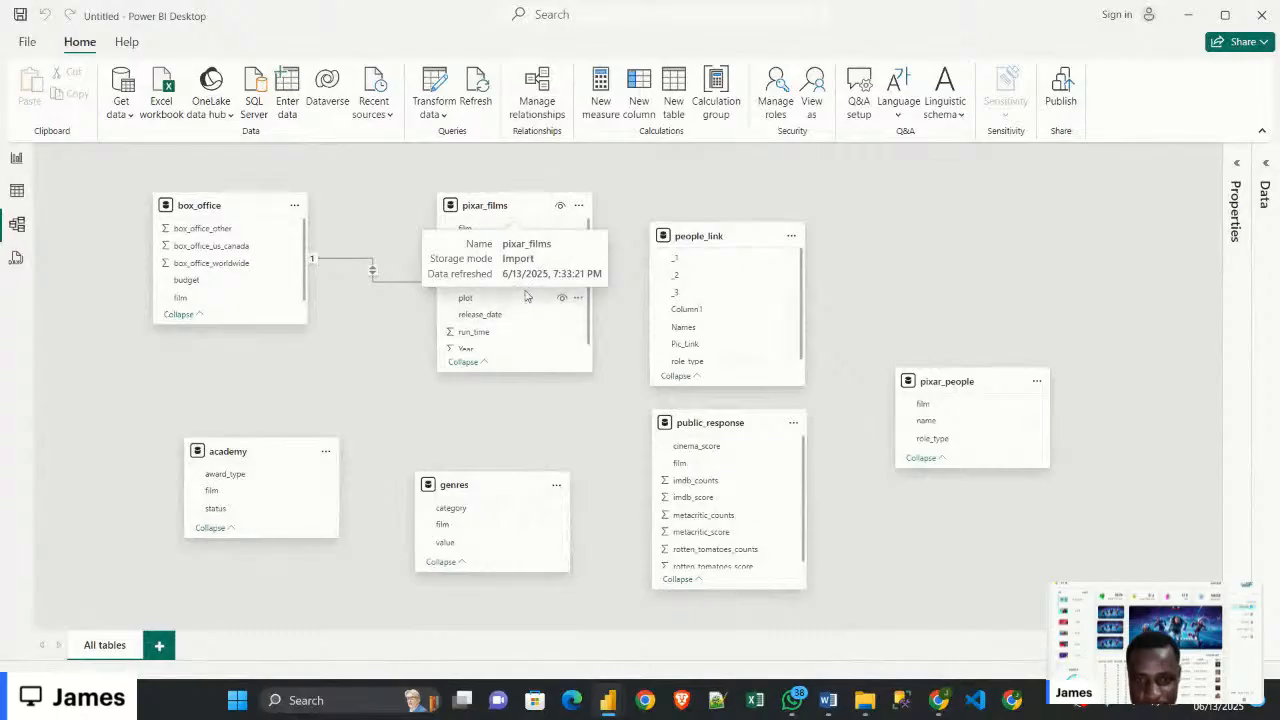
left_click_drag(731, 242, 733, 210)
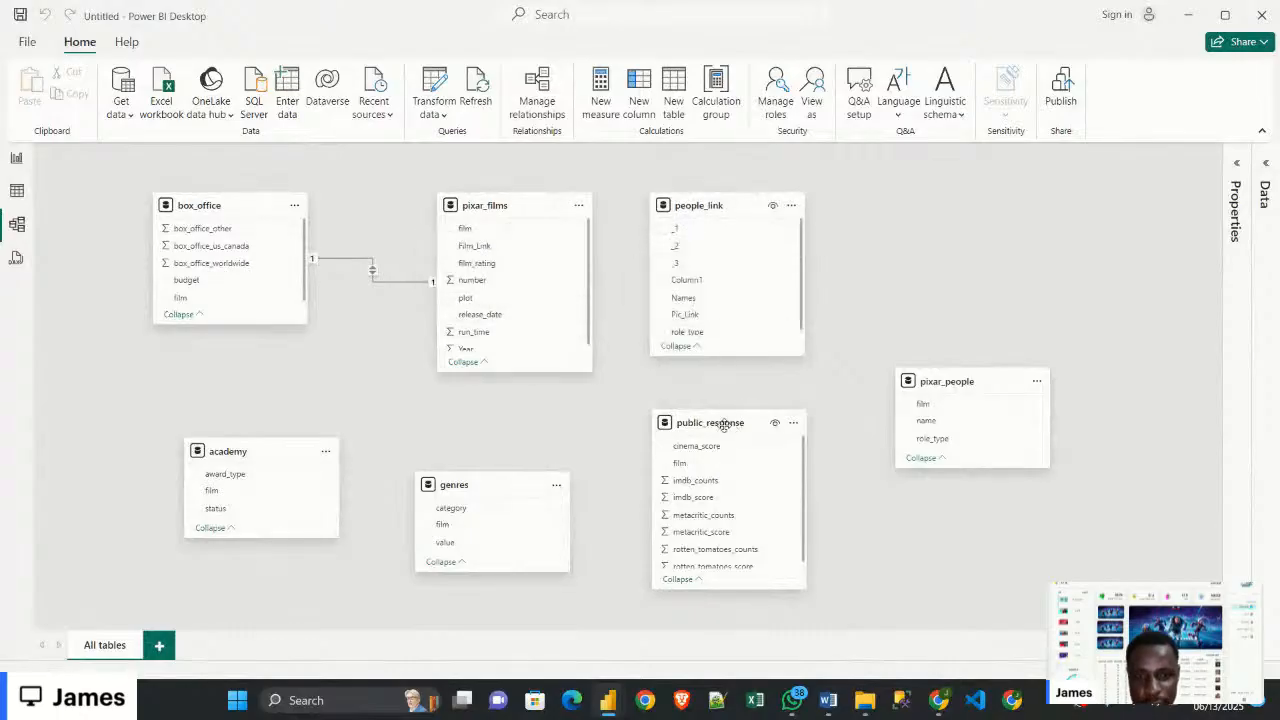
left_click_drag(726, 423, 737, 425)
left_click_drag(506, 486, 513, 473)
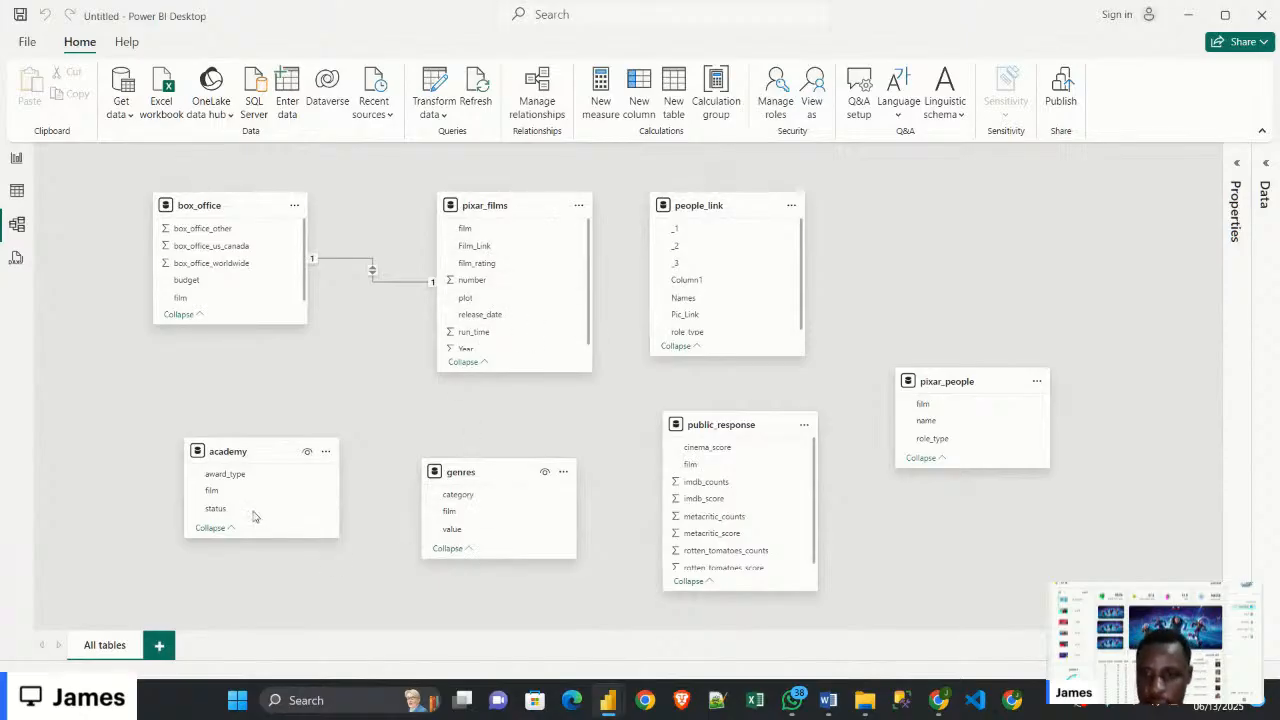
left_click_drag(240, 452, 257, 424)
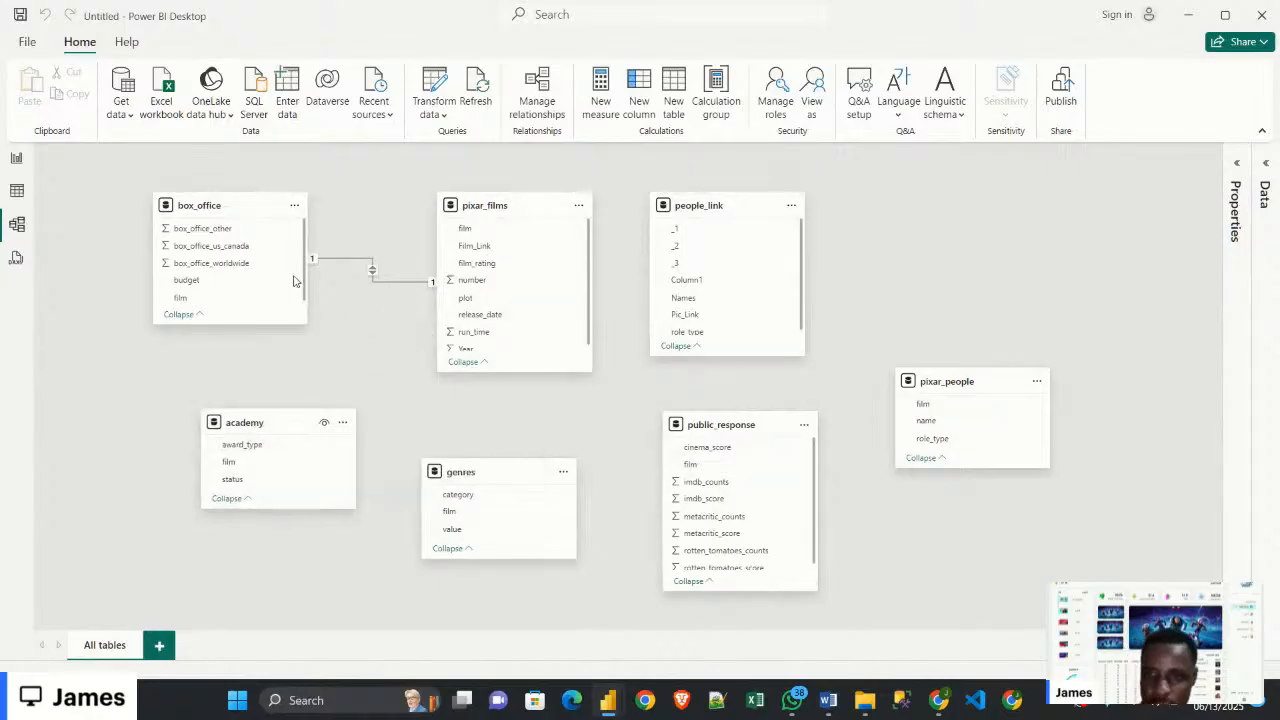
left_click_drag(216, 206, 226, 206)
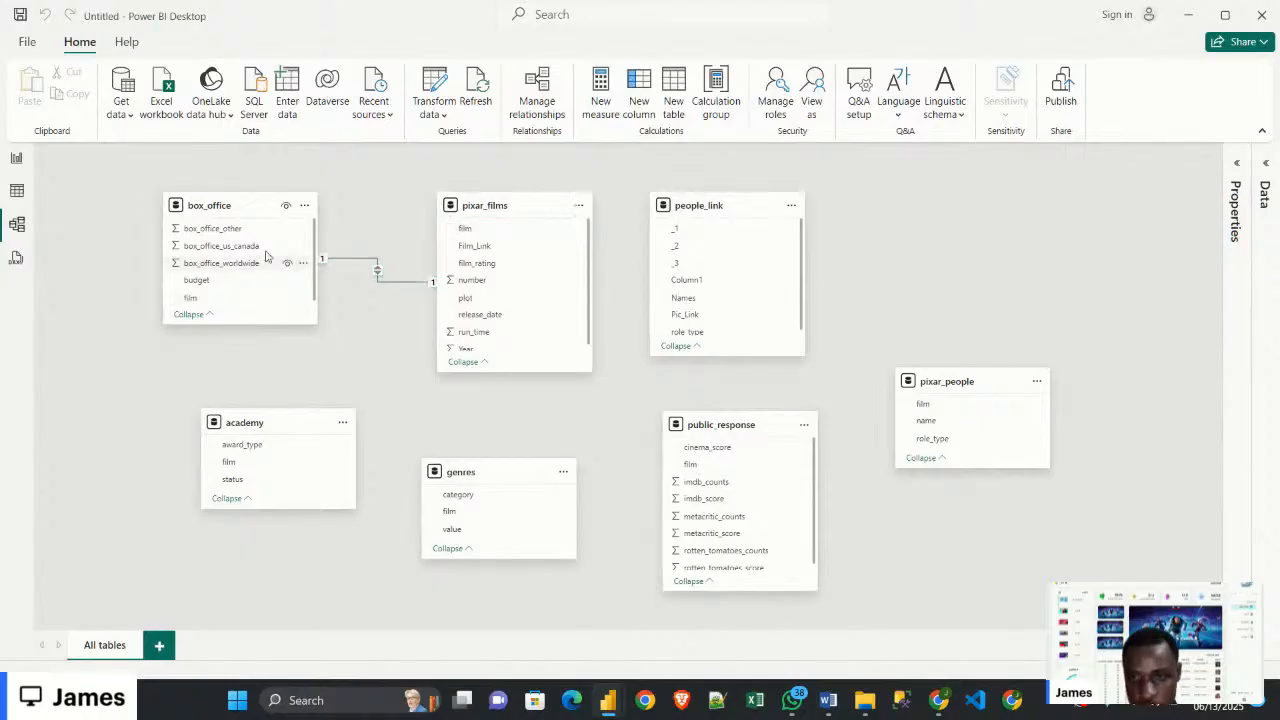
mouse_move(473, 470)
left_mouse_down()
mouse_move(493, 444)
mouse_move(487, 455)
left_mouse_up()
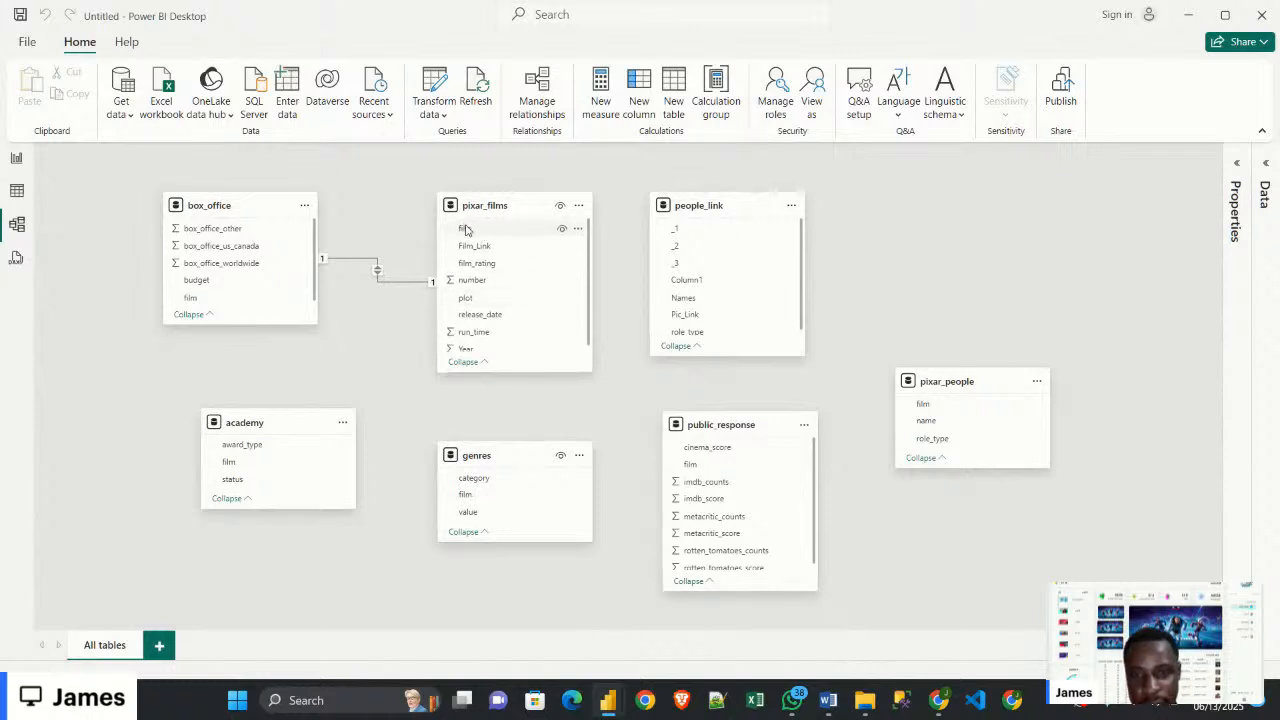
Relate the film column of pixar_films to the film column of academy as an active one-to-many relationship with single cross-filter direction
left_click(466, 230)
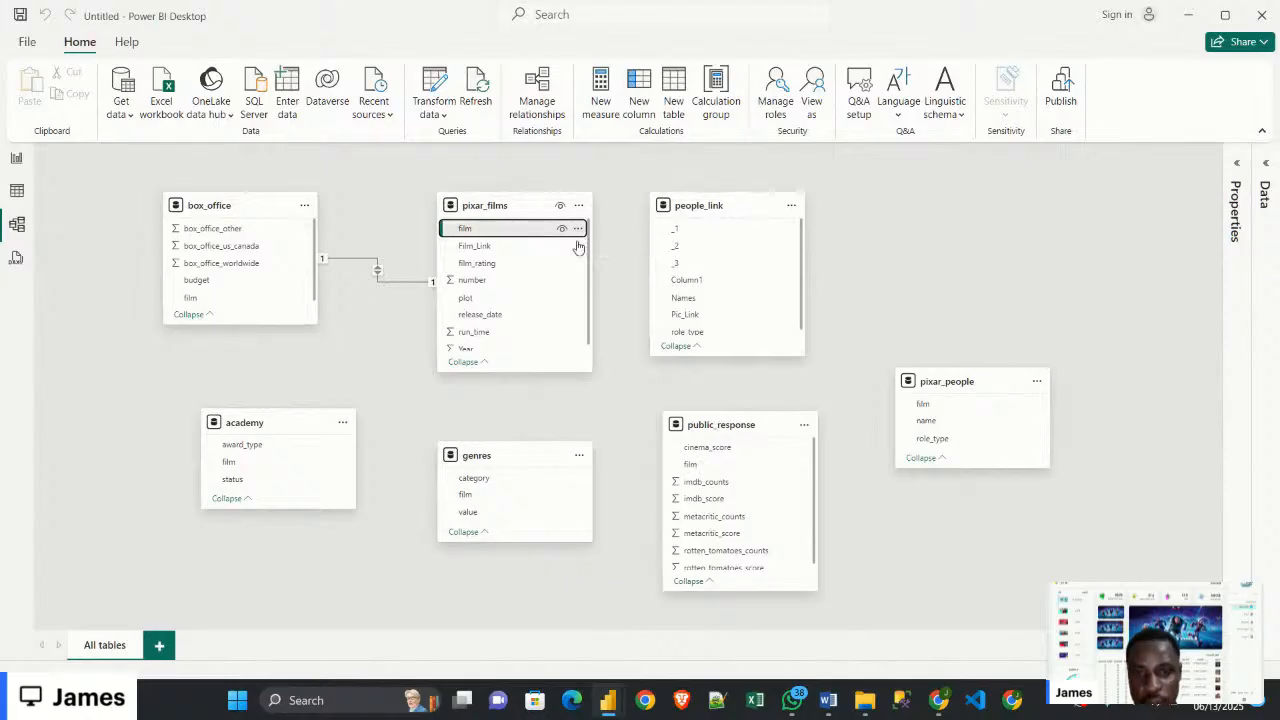
scroll(711, 300, "down", 1)
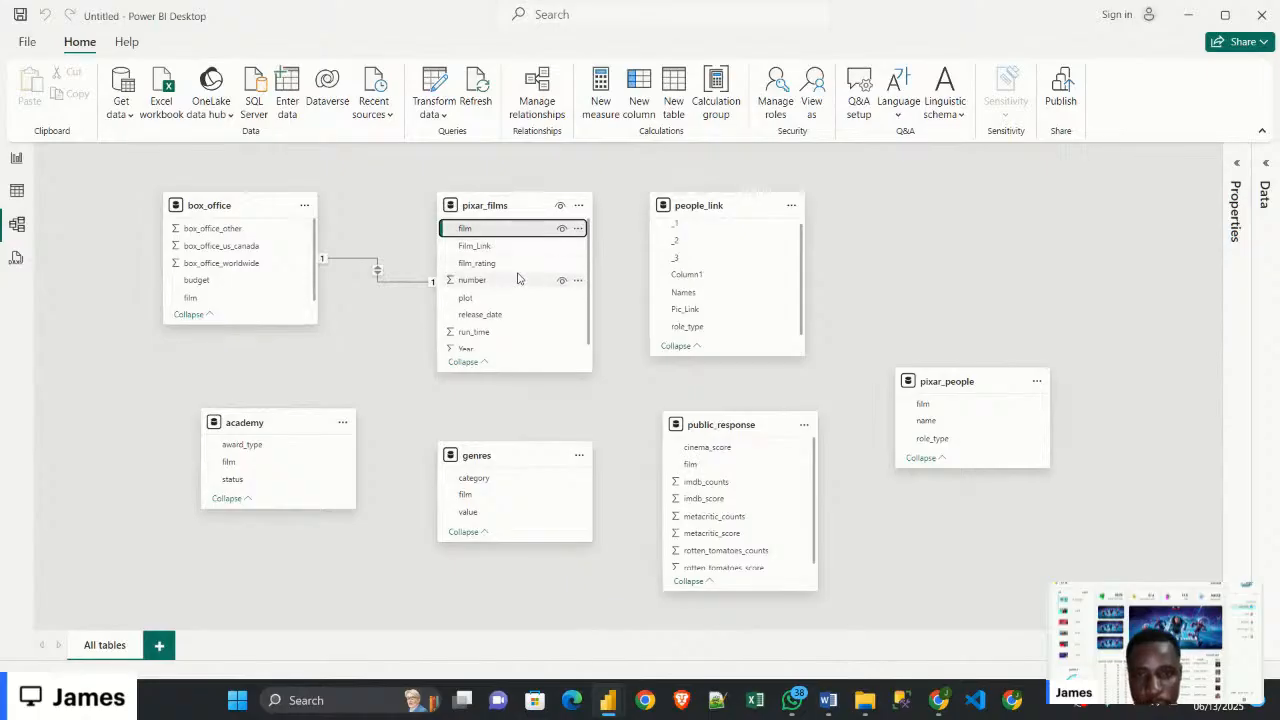
scroll(534, 282, "down", 1)
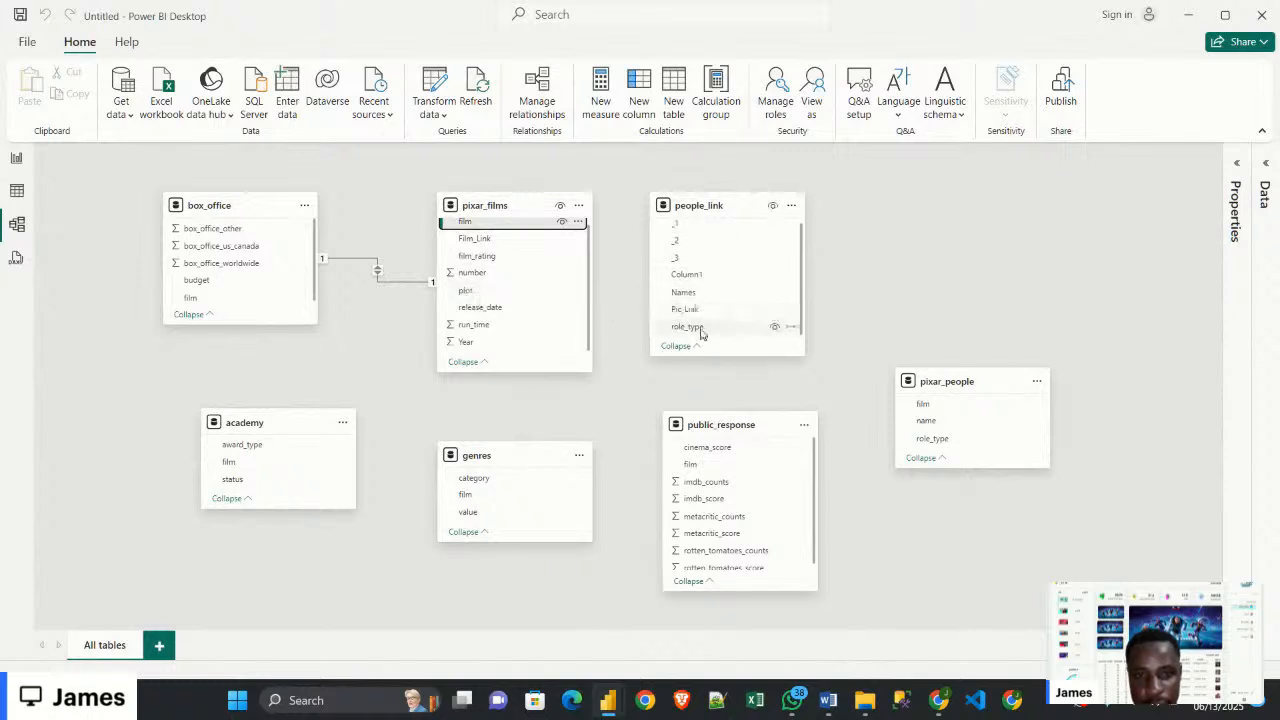
scroll(510, 305, "up", 1)
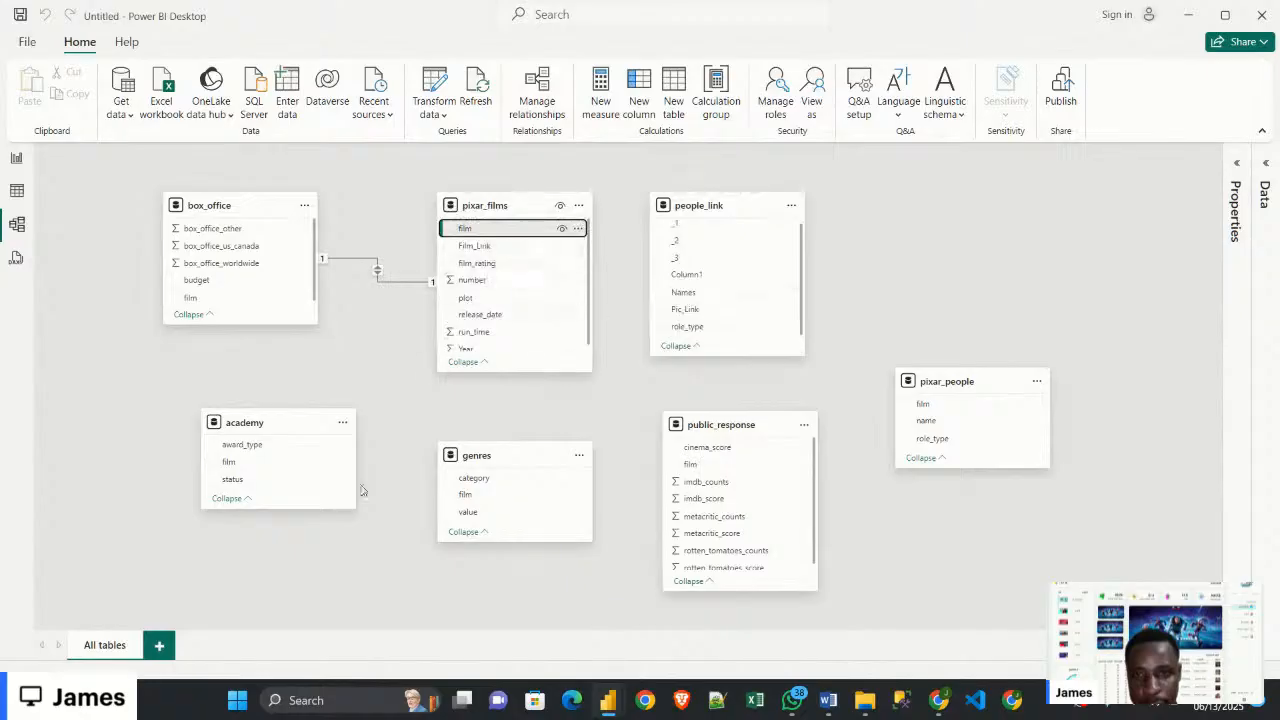
left_click_drag(270, 427, 277, 417)
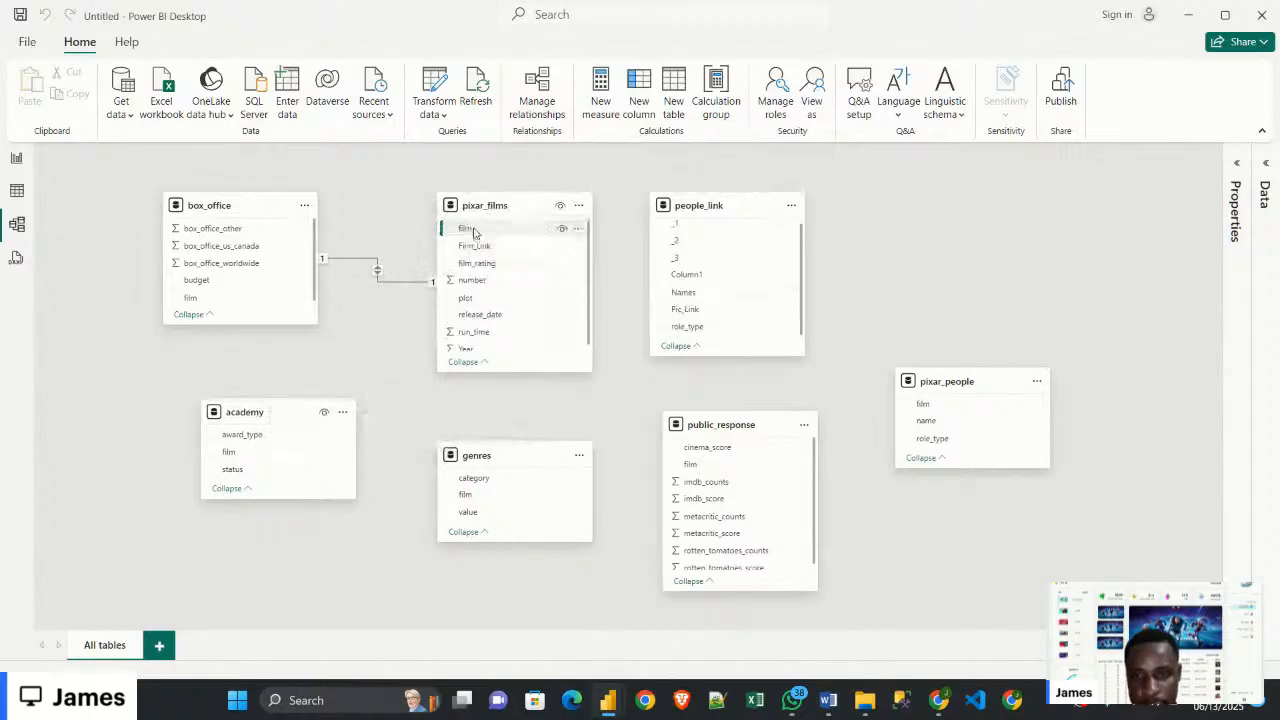
left_click_drag(471, 231, 257, 458)
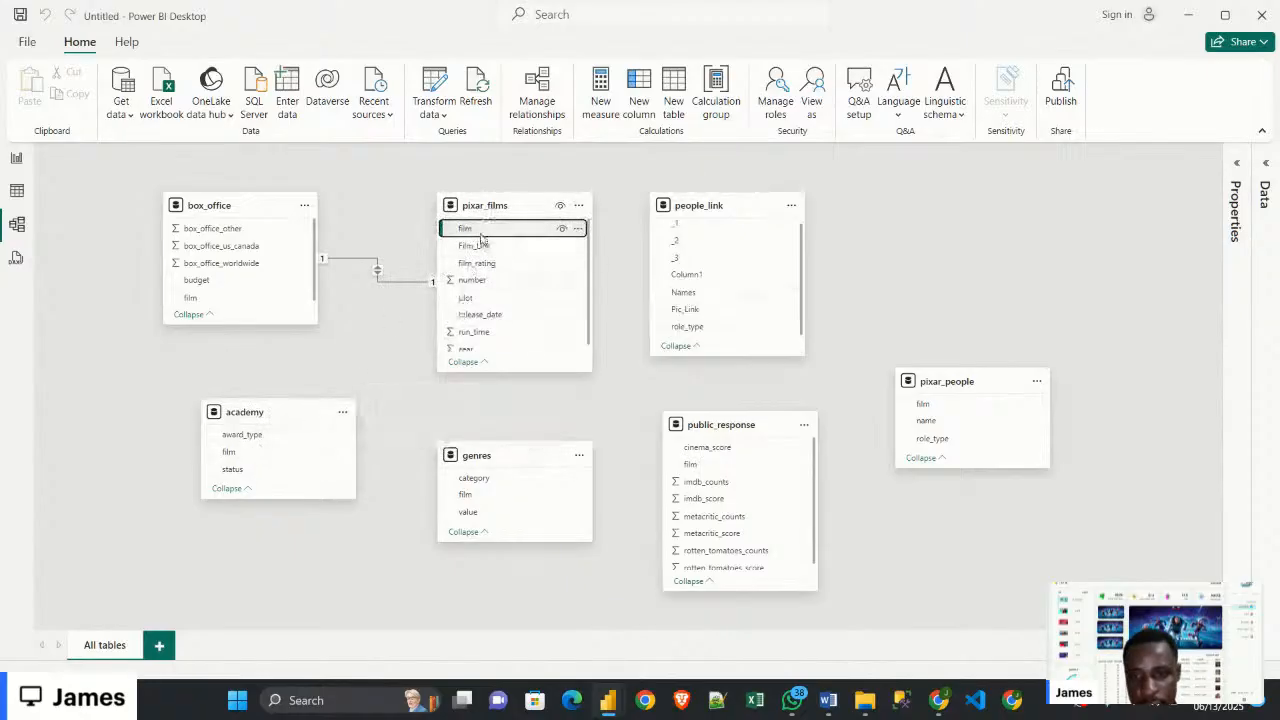
left_click_drag(480, 238, 261, 455)
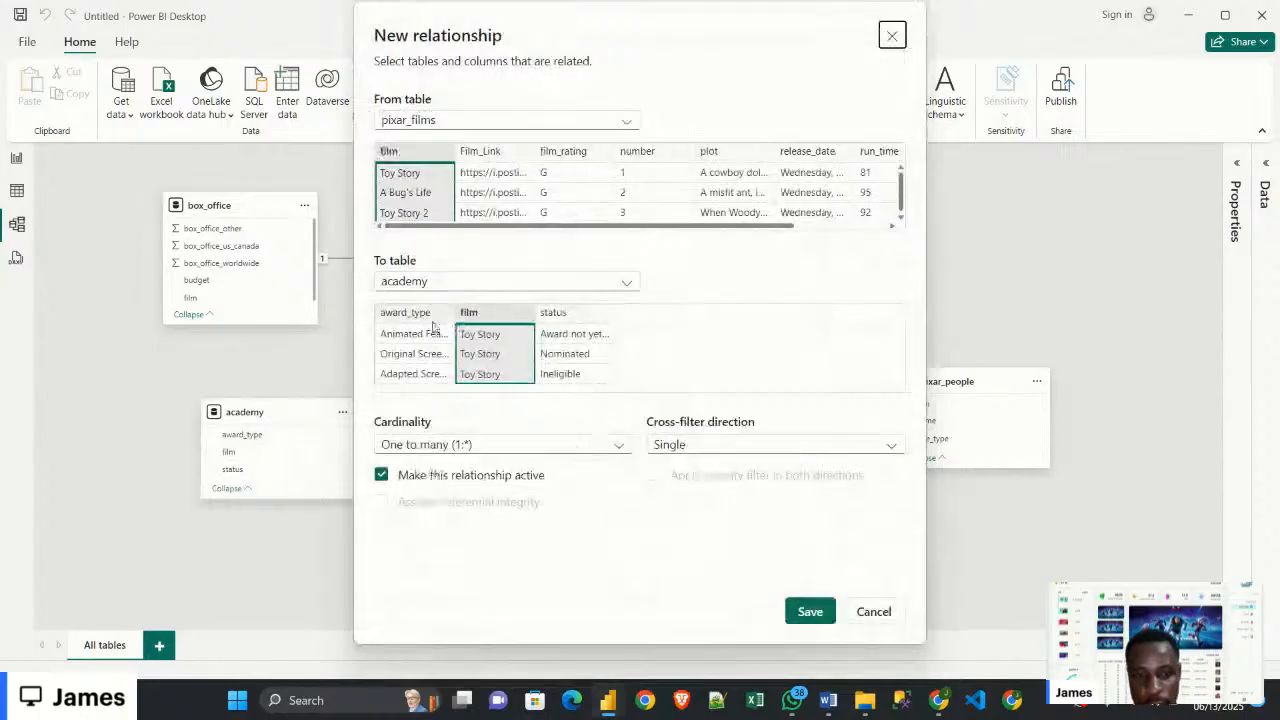
left_click(810, 611)
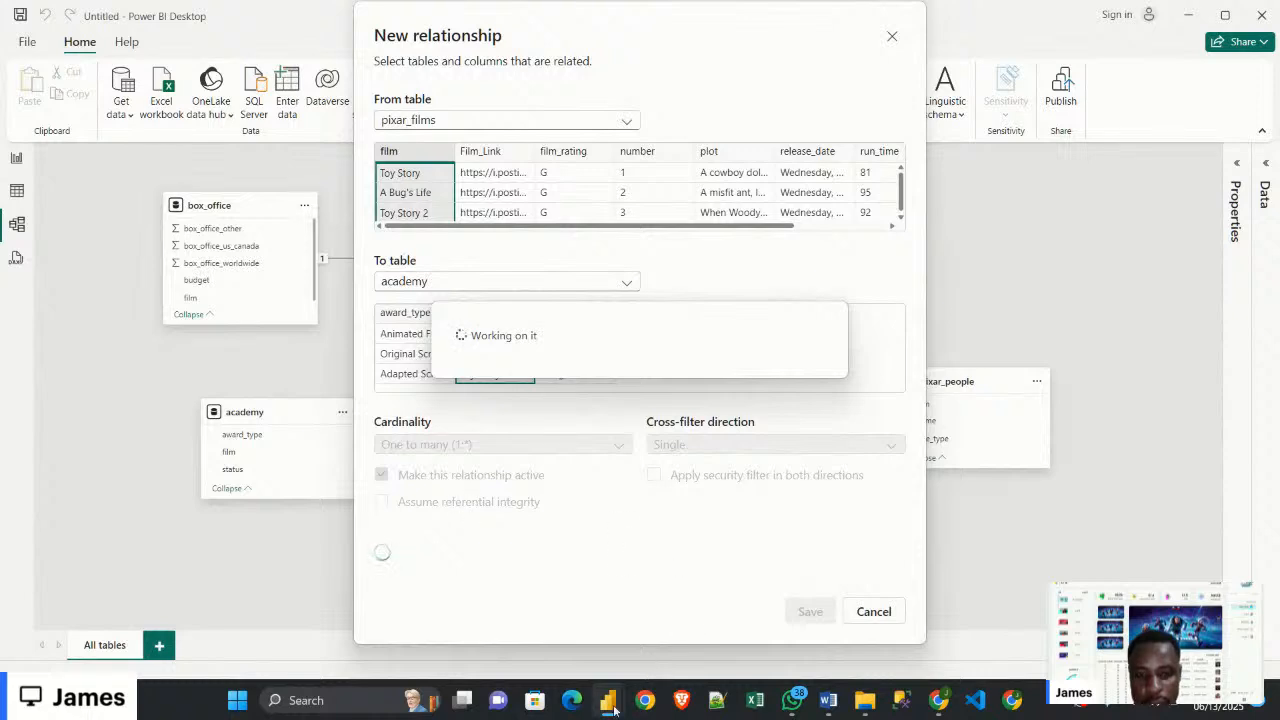
Check the pixar_films relationships in the FilmDashboad2 reference model, and return to the untitled report
mouse_move(613, 708)
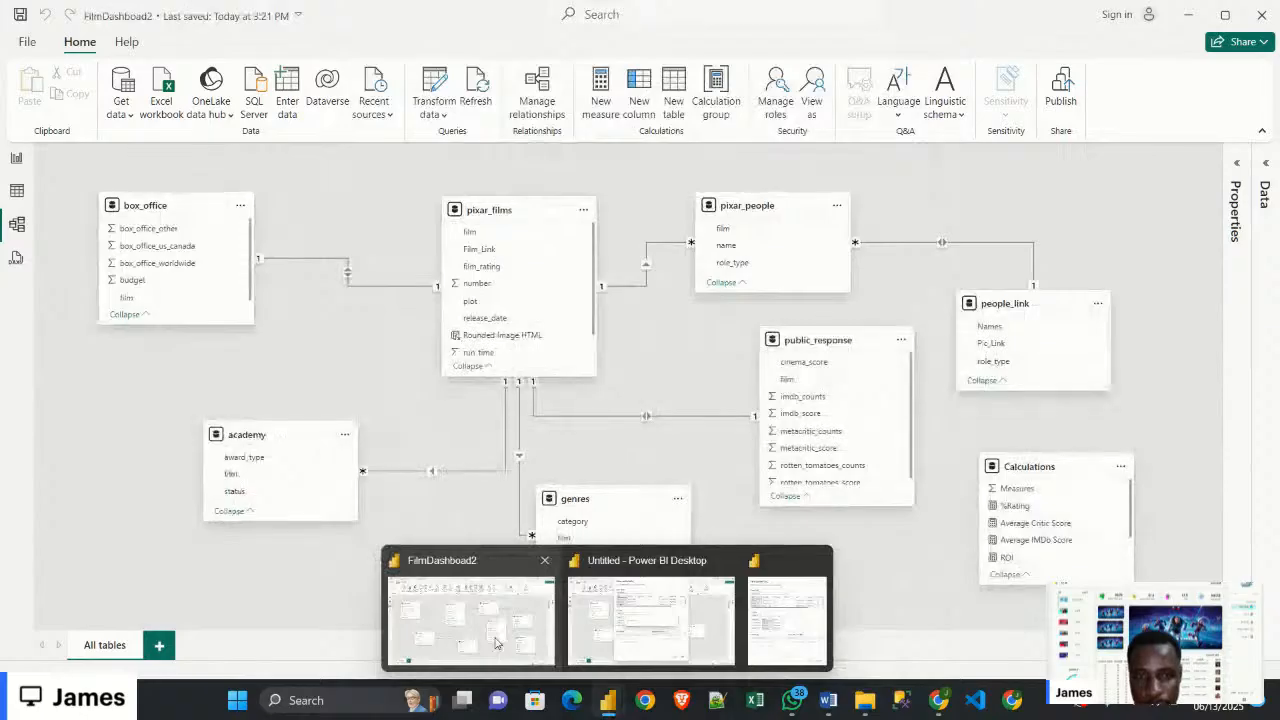
left_click(496, 642)
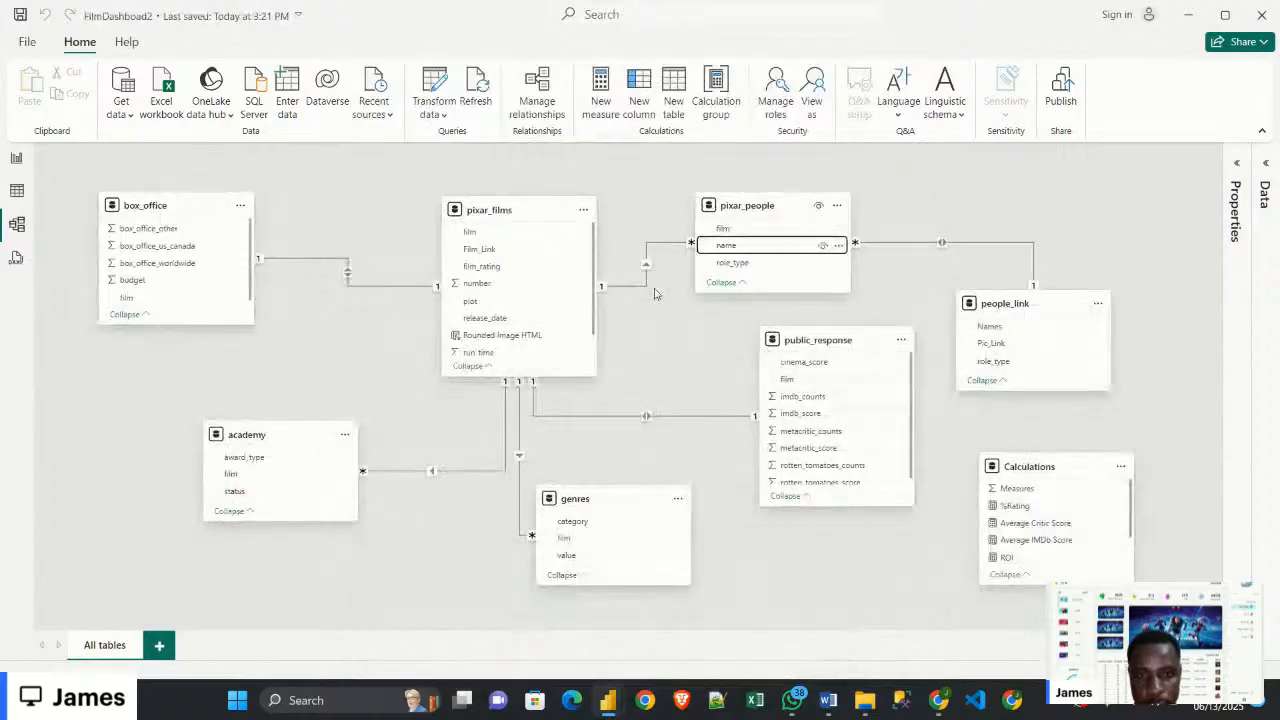
key("alt+Tab")
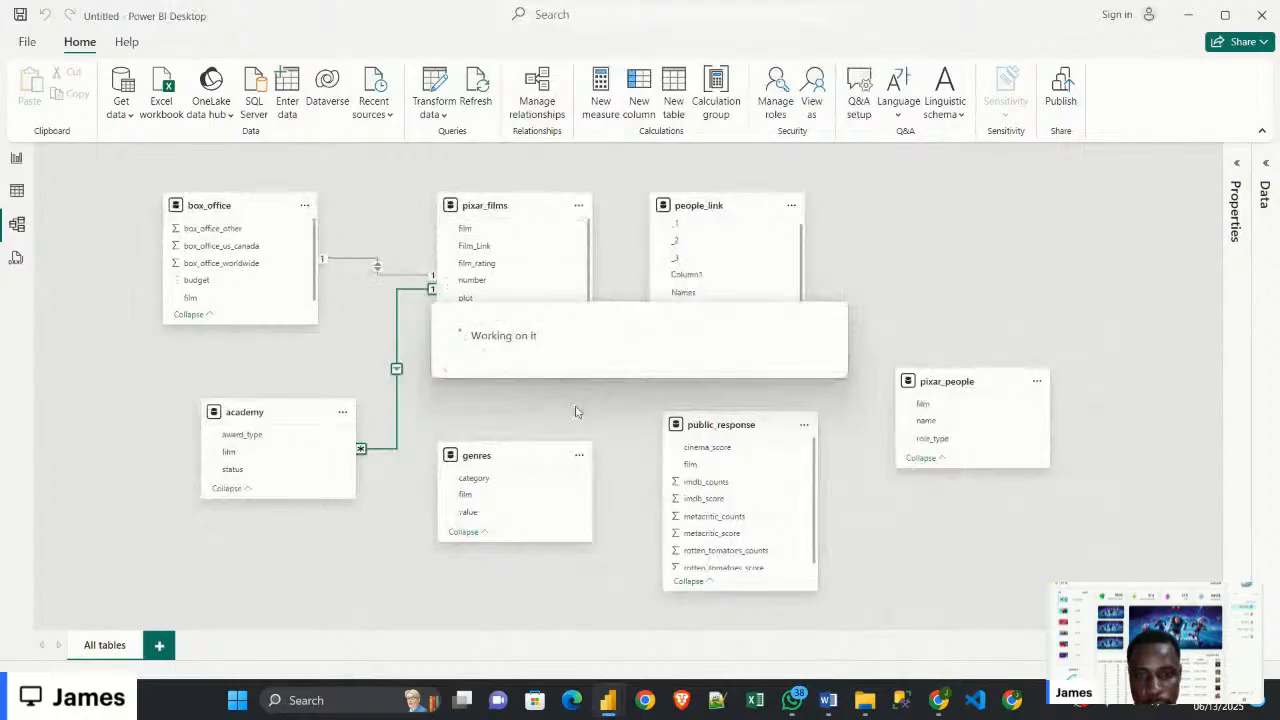
mouse_move(607, 712)
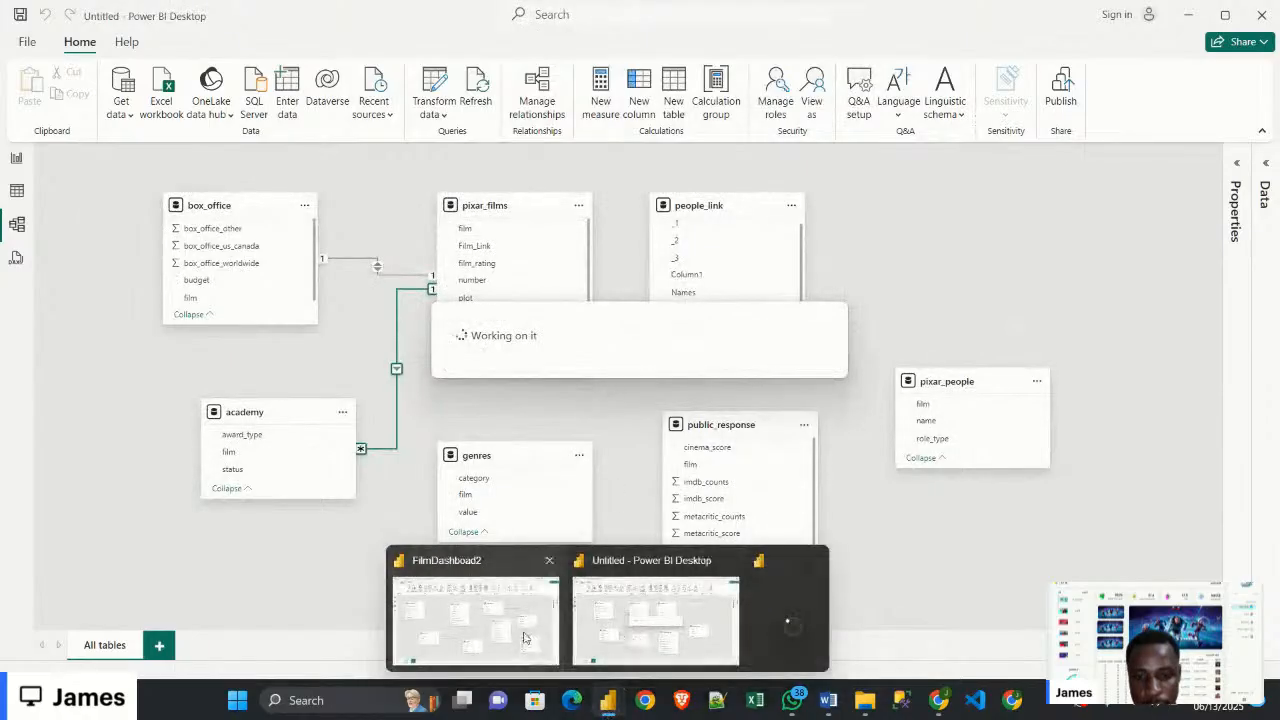
left_click(500, 625)
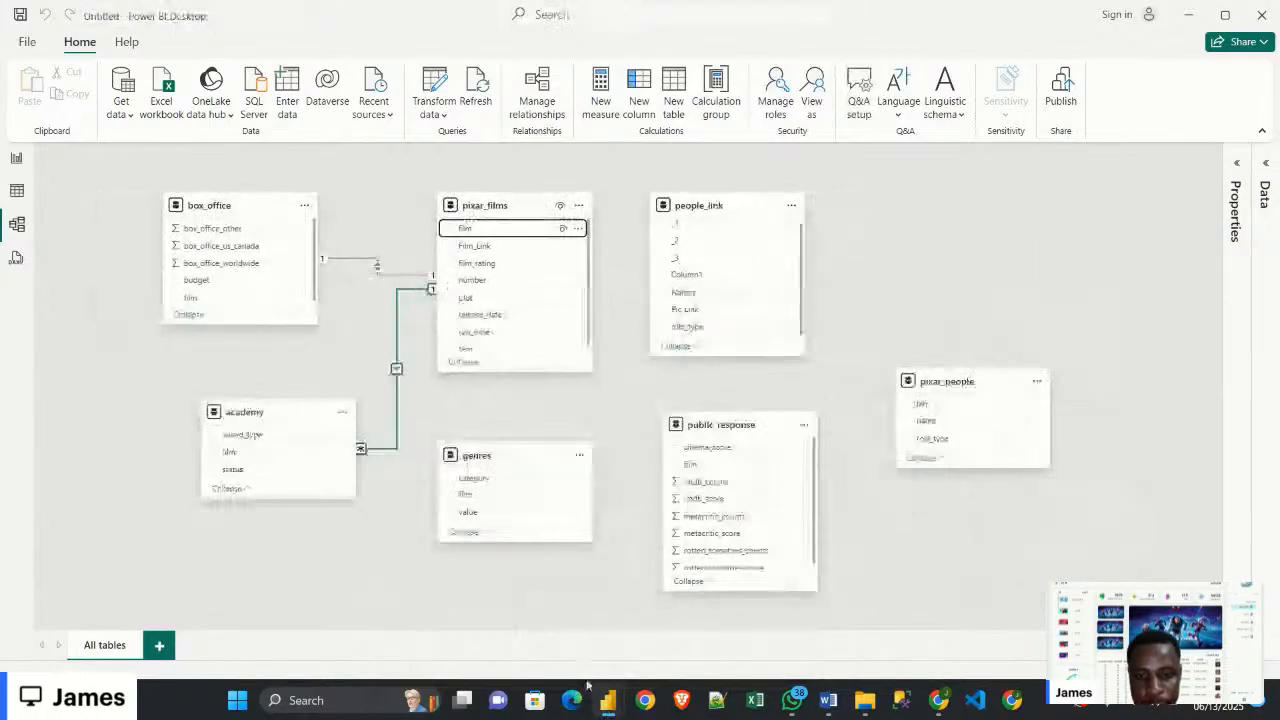
mouse_move(608, 706)
mouse_move(572, 638)
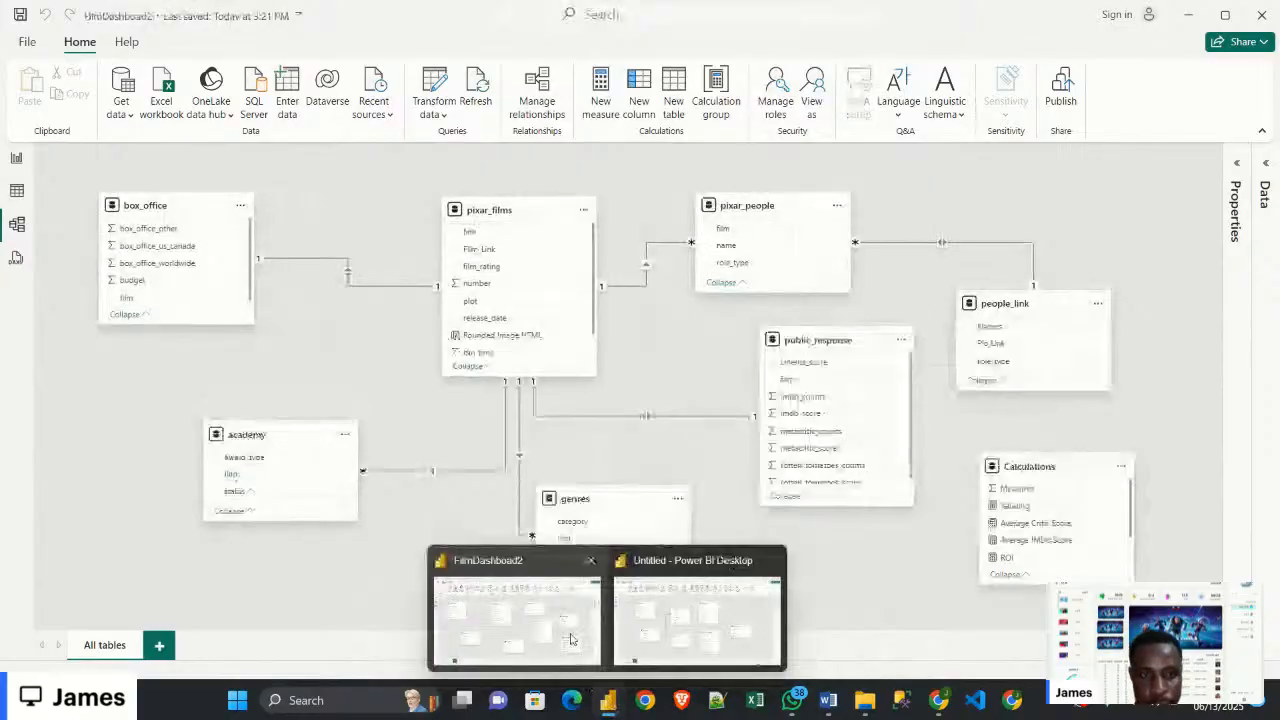
left_click(572, 638)
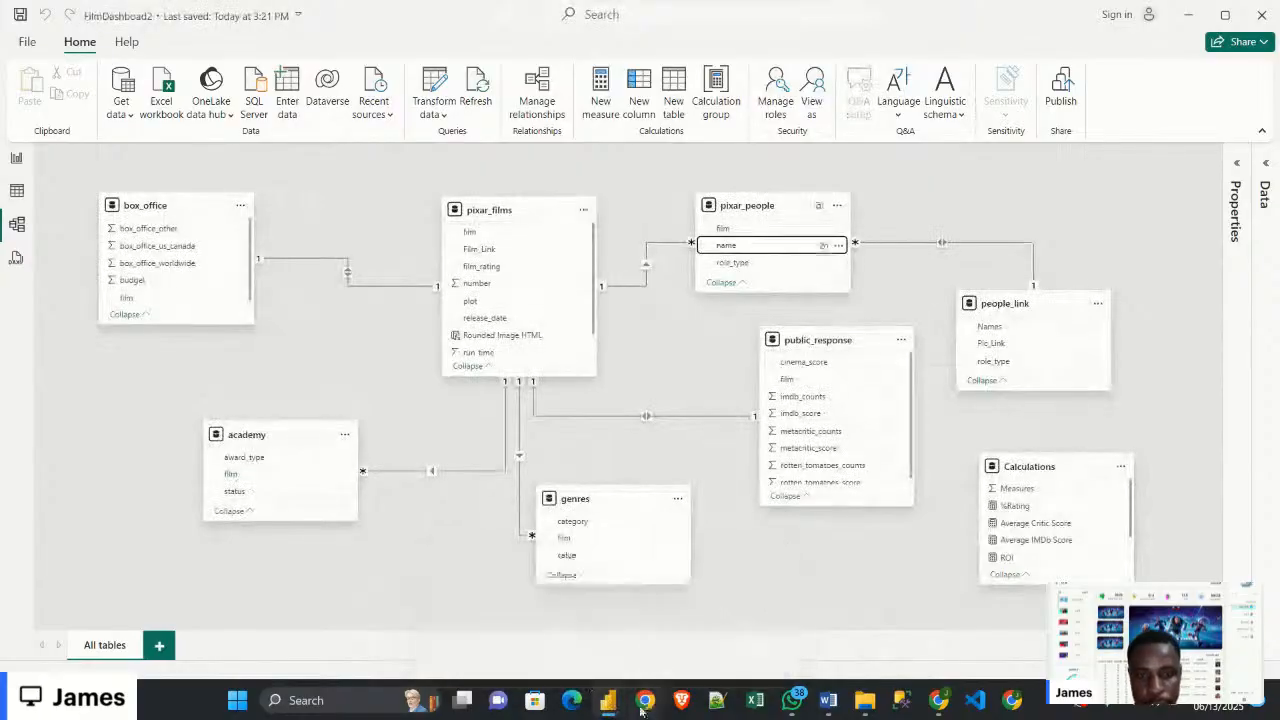
mouse_move(608, 702)
left_click(561, 629)
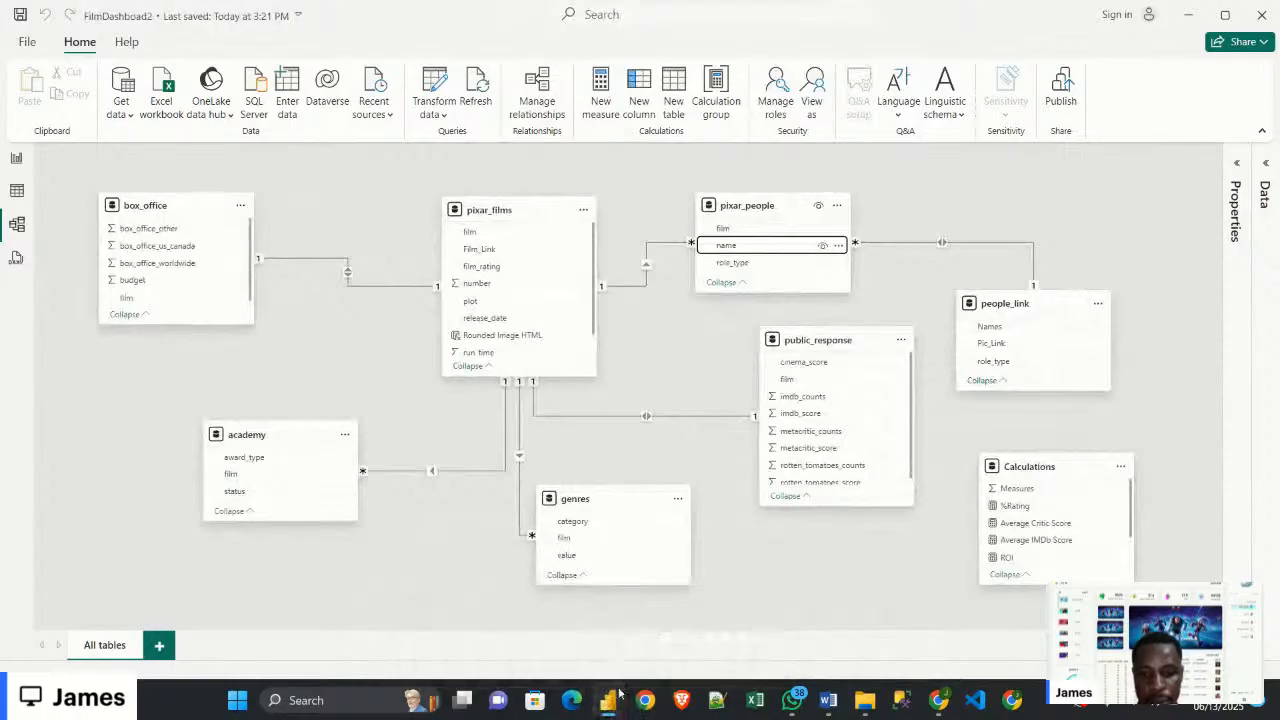
left_click(690, 590)
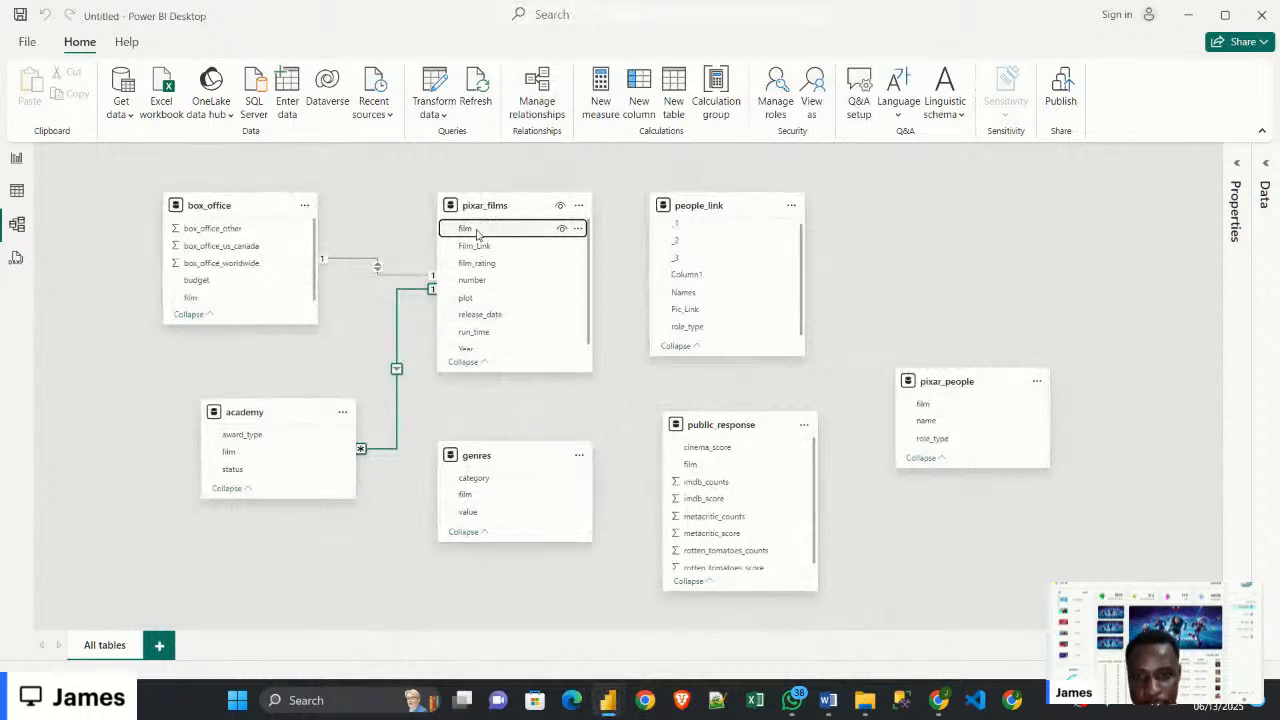
Relate the film column of pixar_films to genres as one-to-many with single cross-filtering, and to public_response as one-to-one with both directions
left_click_drag(477, 229, 492, 495)
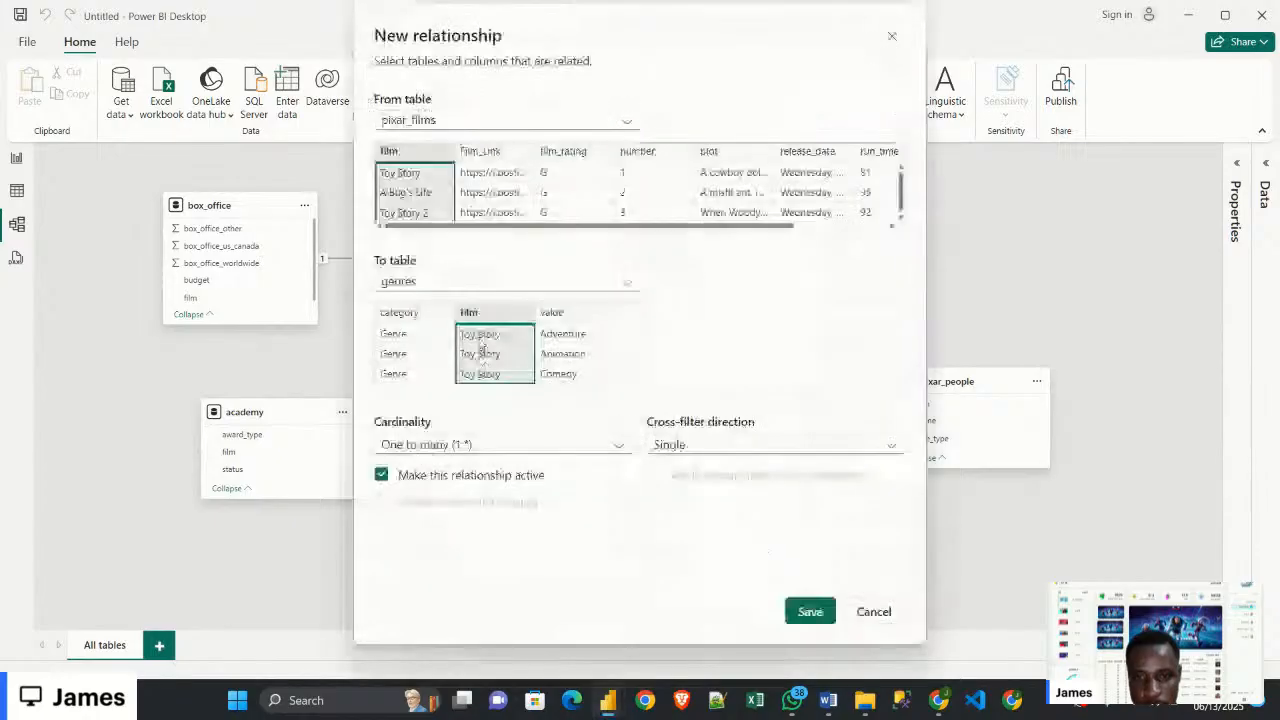
left_click(810, 611)
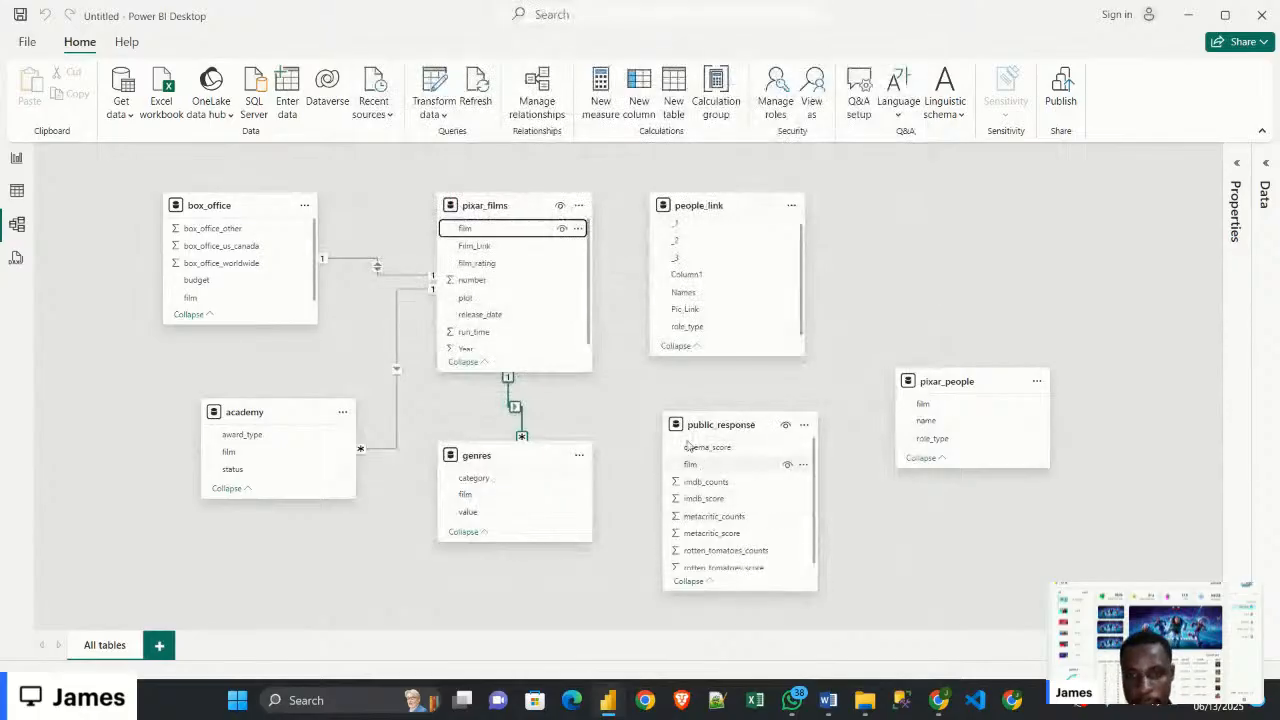
left_click_drag(696, 464, 724, 467)
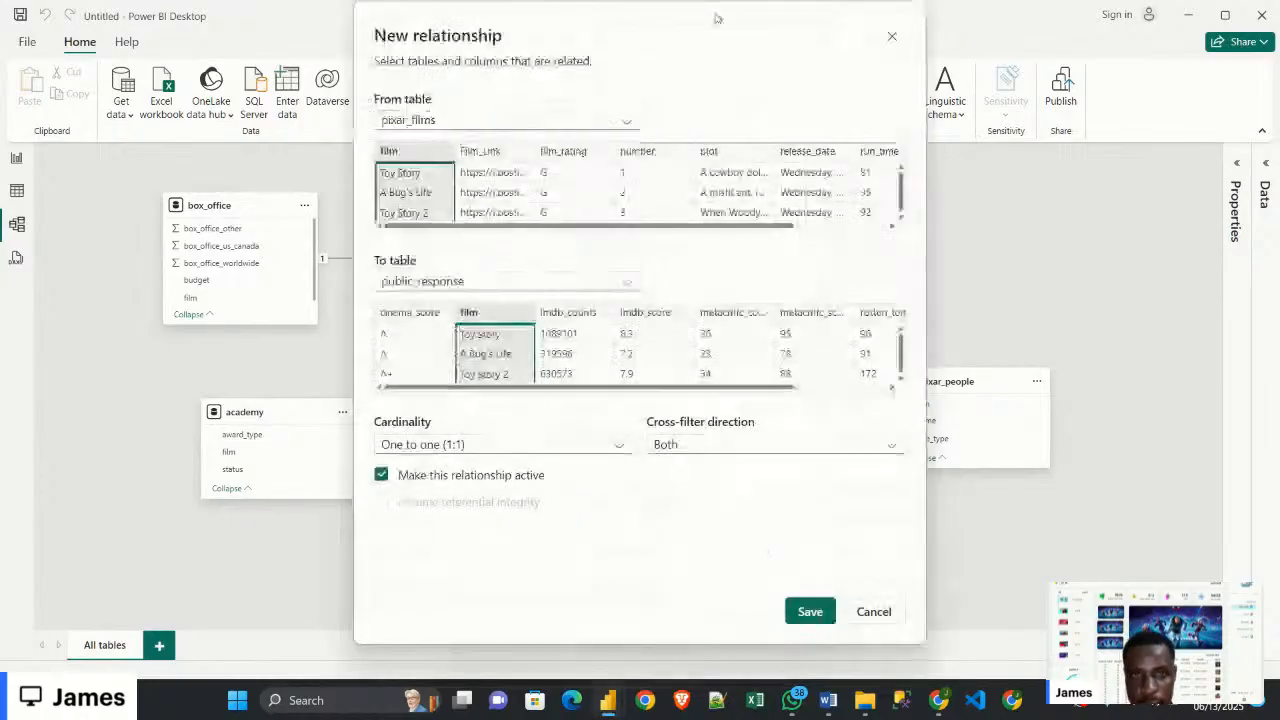
left_click_drag(663, 23, 1105, 86)
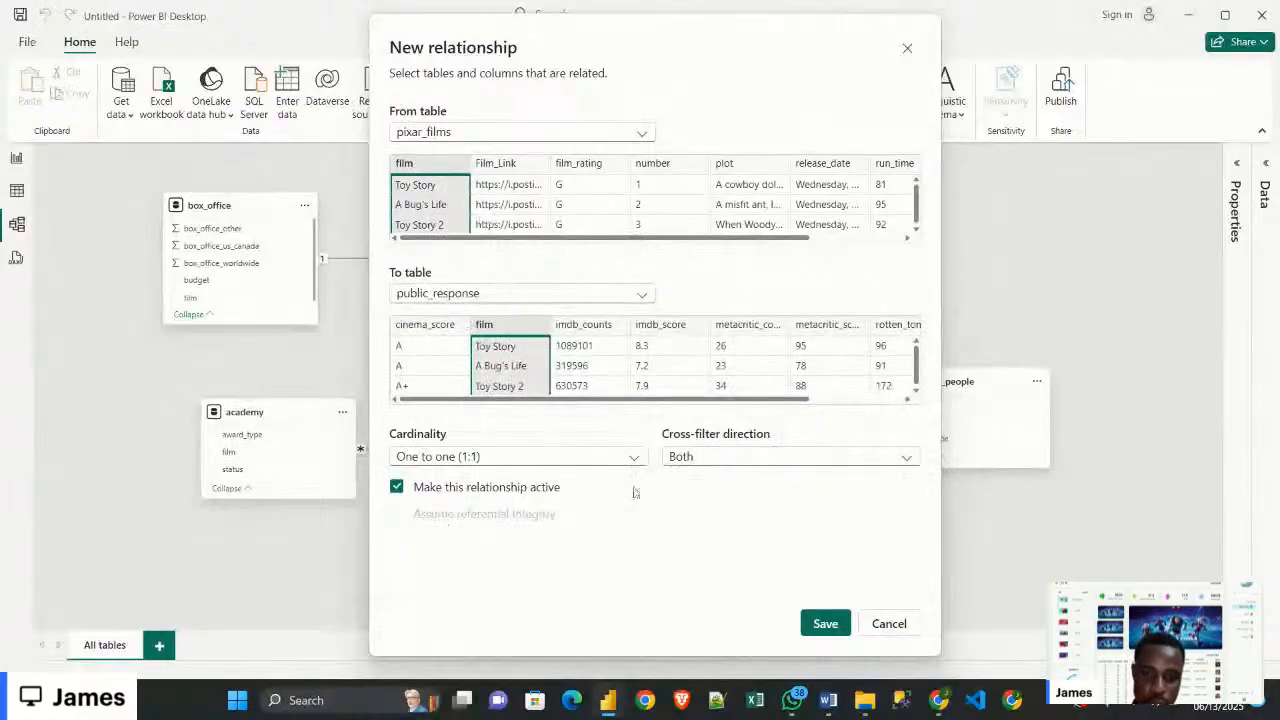
left_click(826, 626)
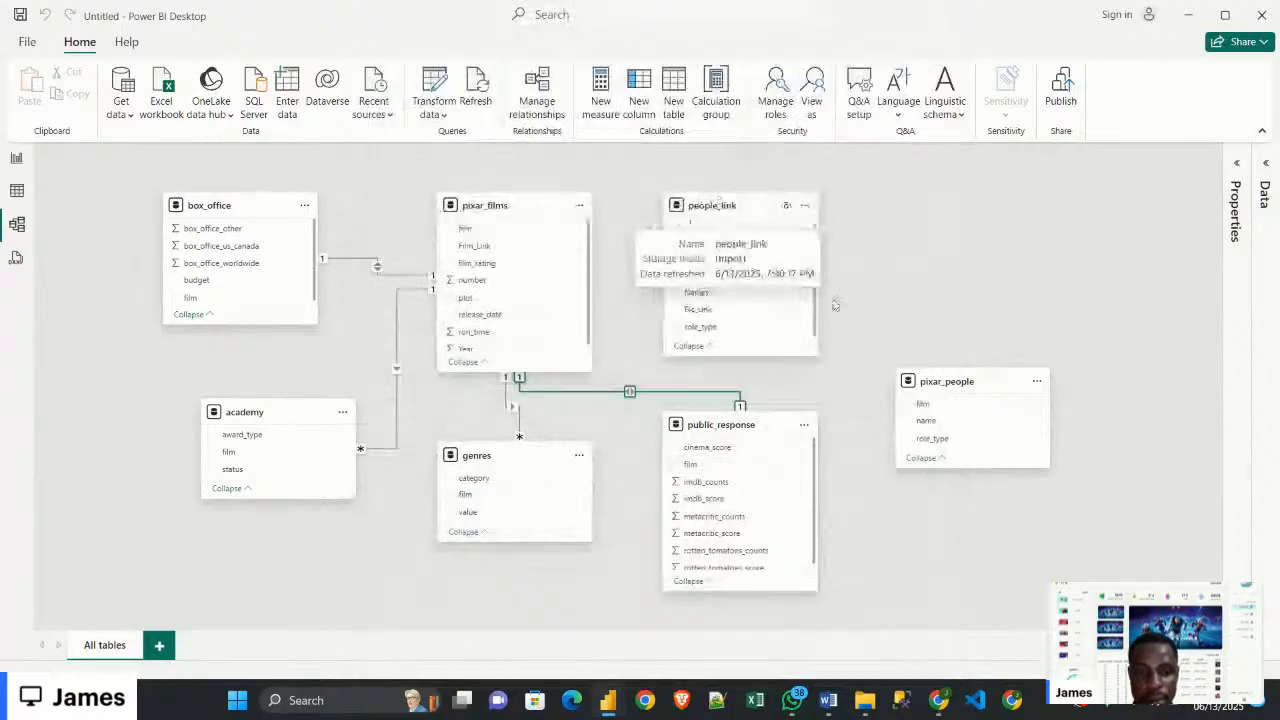
Swap pixar_people into the upper row beside pixar_films, and place a shortened people_link card beyond it on the outer side
left_click_drag(724, 208, 910, 260)
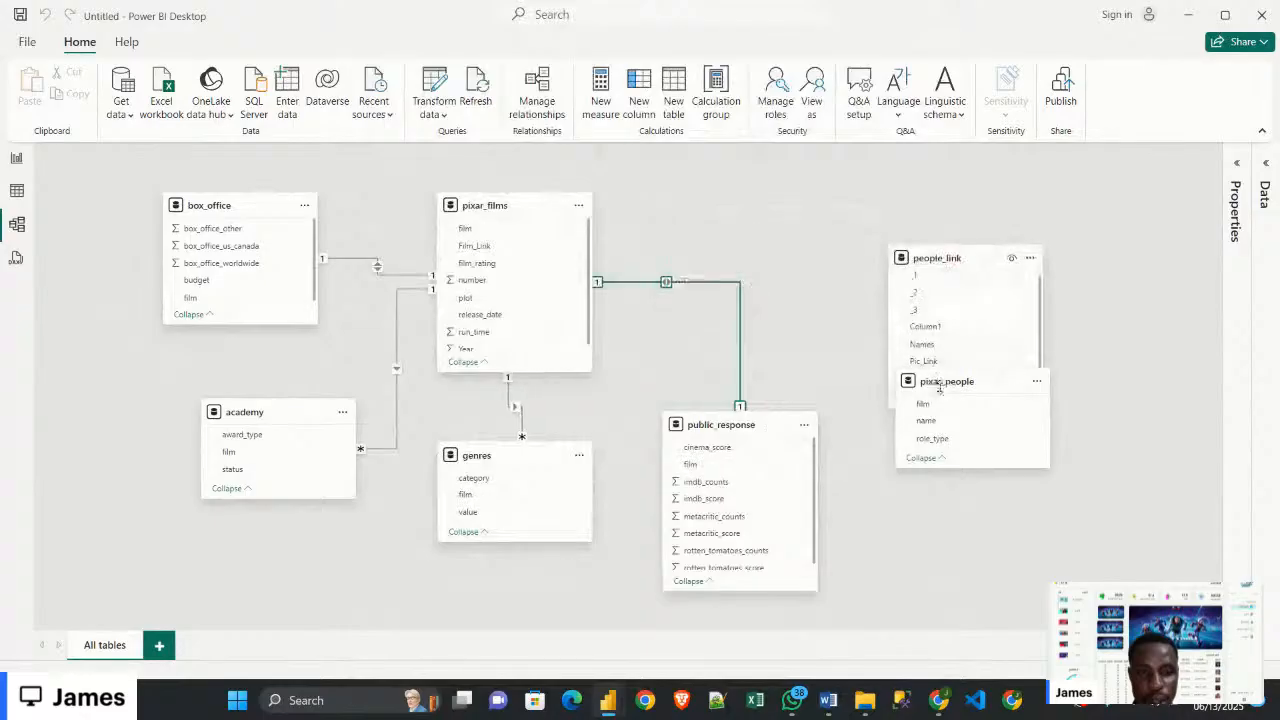
left_click_drag(930, 381, 696, 206)
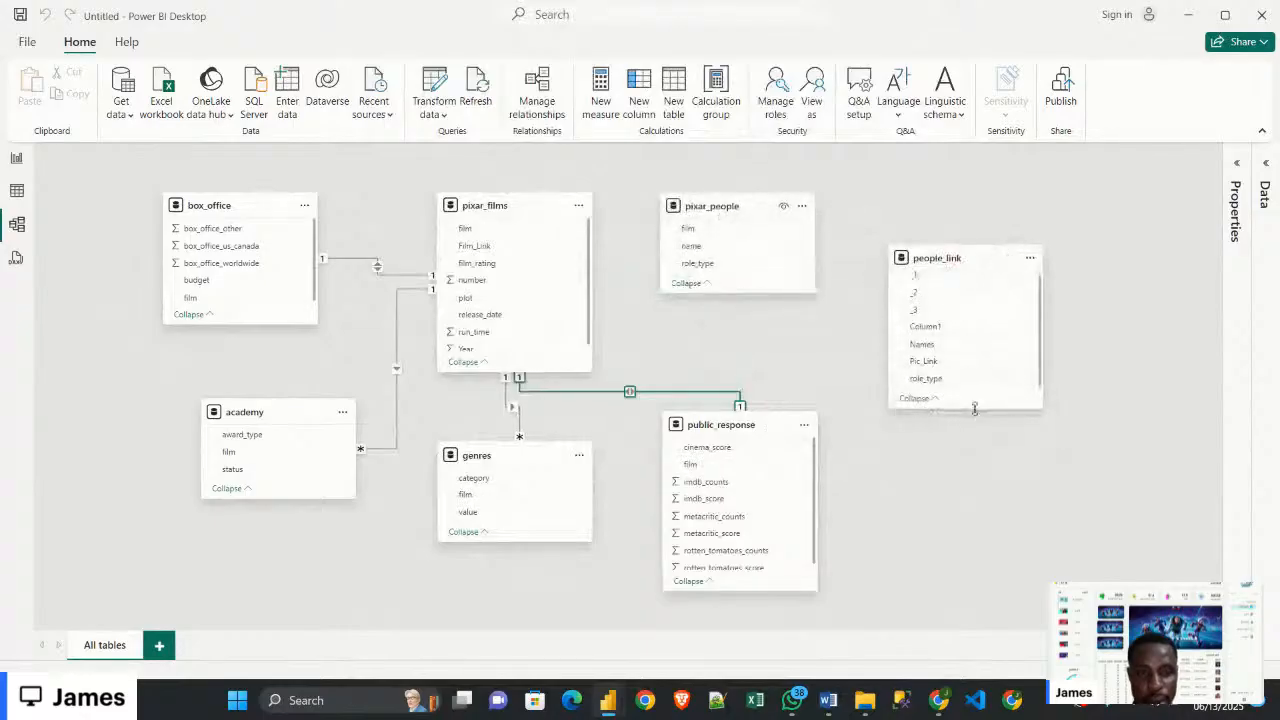
left_click_drag(972, 406, 966, 366)
left_click_drag(938, 260, 908, 294)
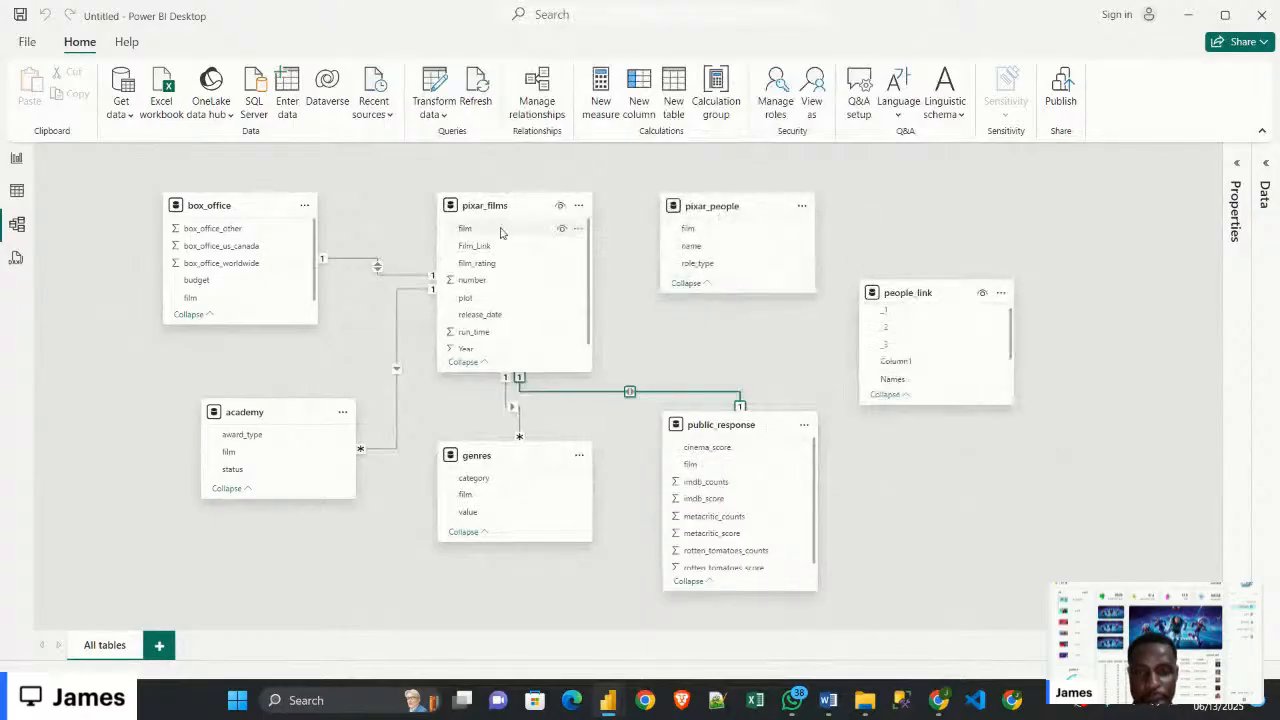
Relate the film columns of pixar_films and pixar_people as active one-to-many with single cross-filter direction, and make the pixar_people card taller
left_click_drag(465, 228, 706, 232)
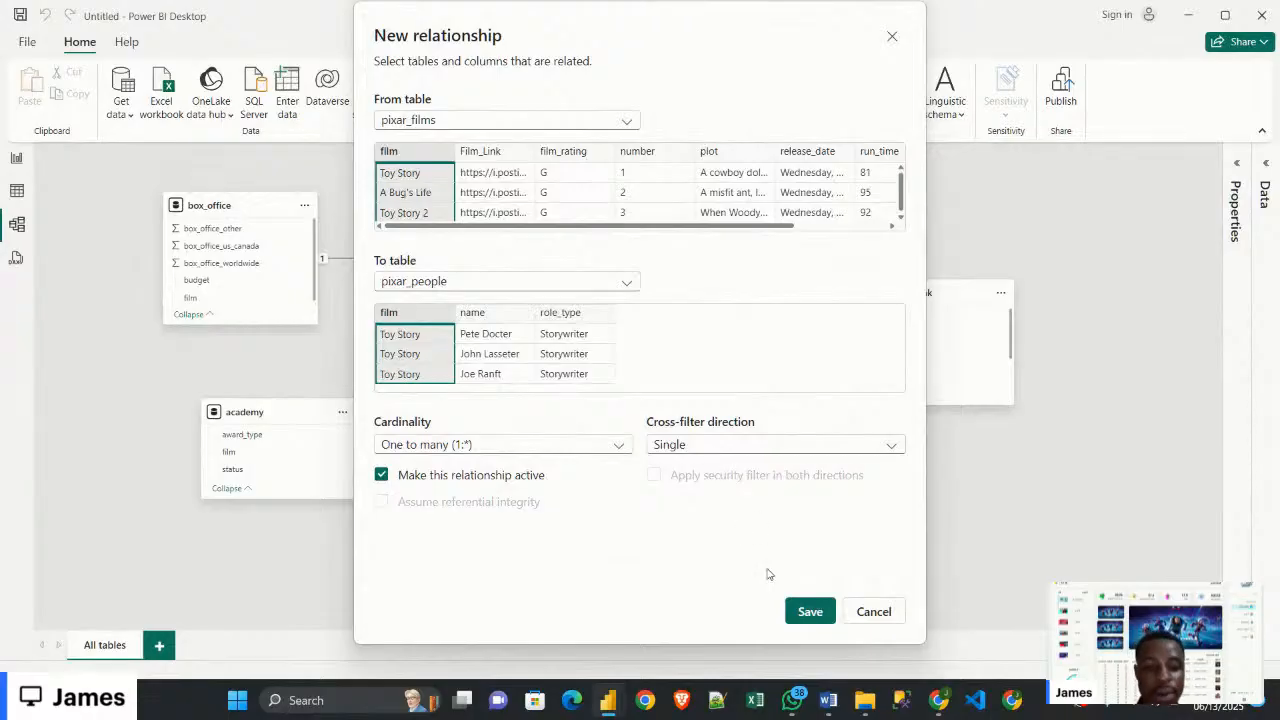
left_click(808, 611)
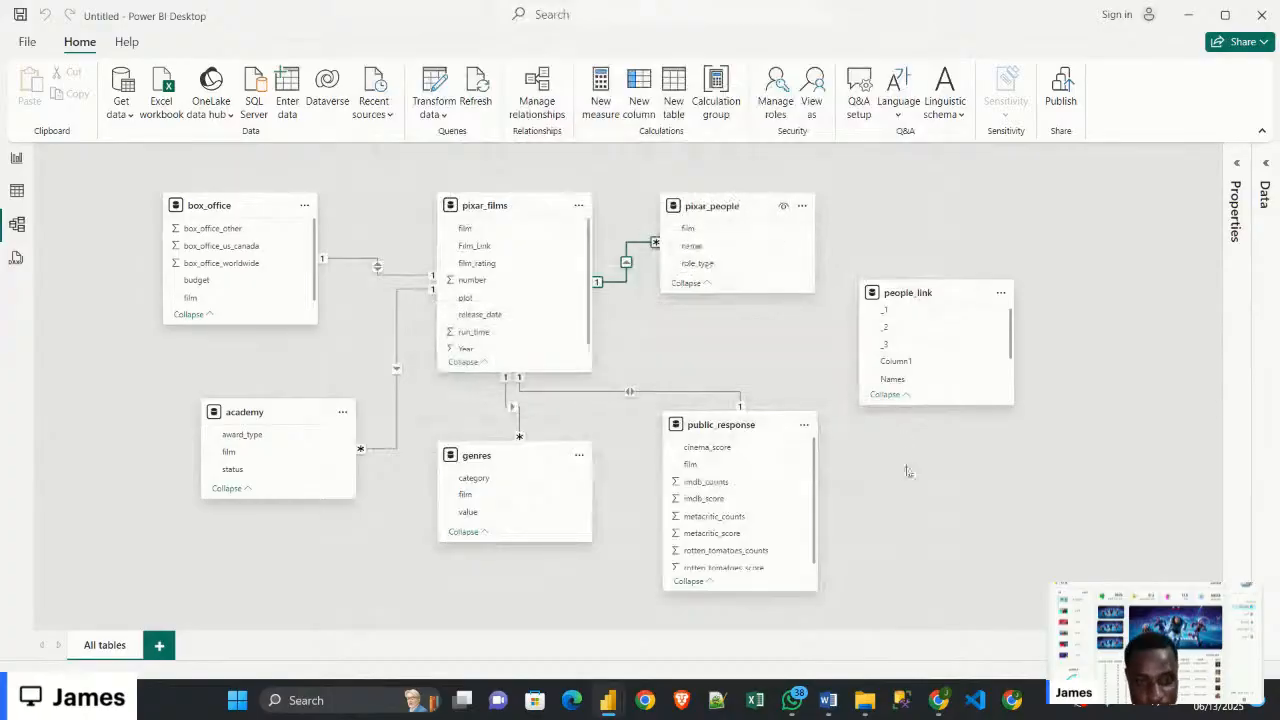
scroll(885, 375, "down", 2)
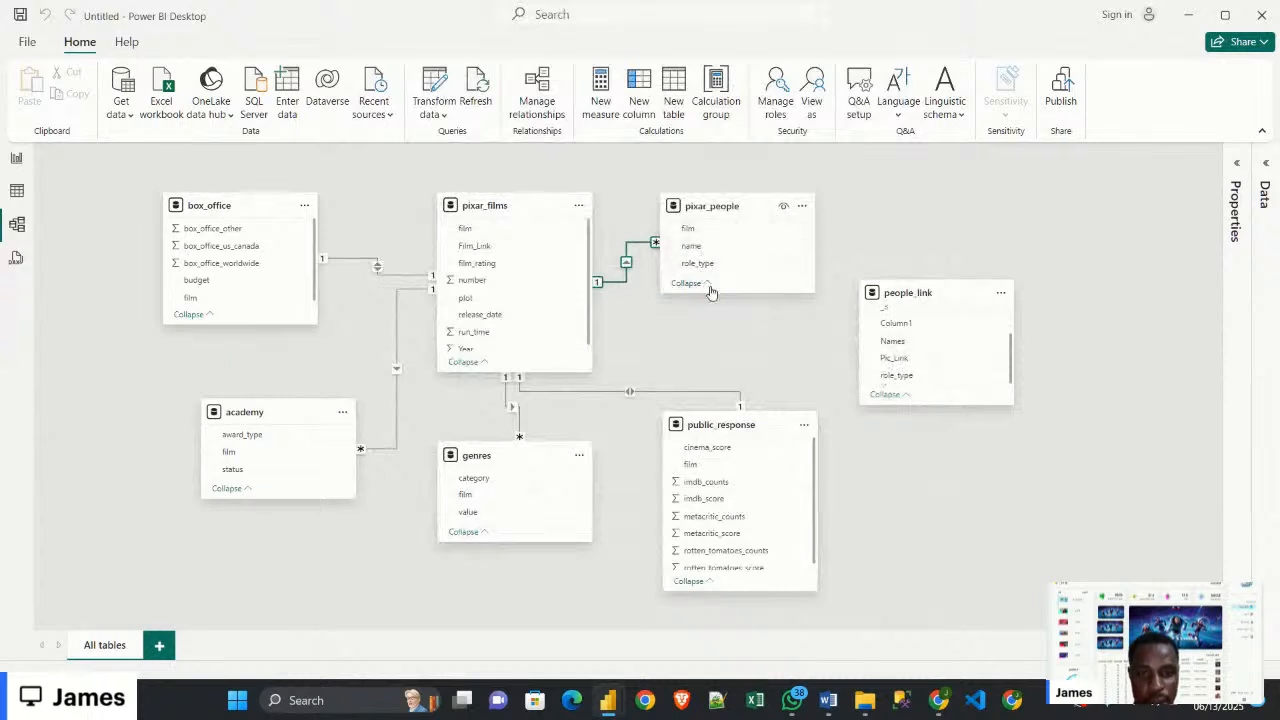
left_click_drag(720, 293, 724, 331)
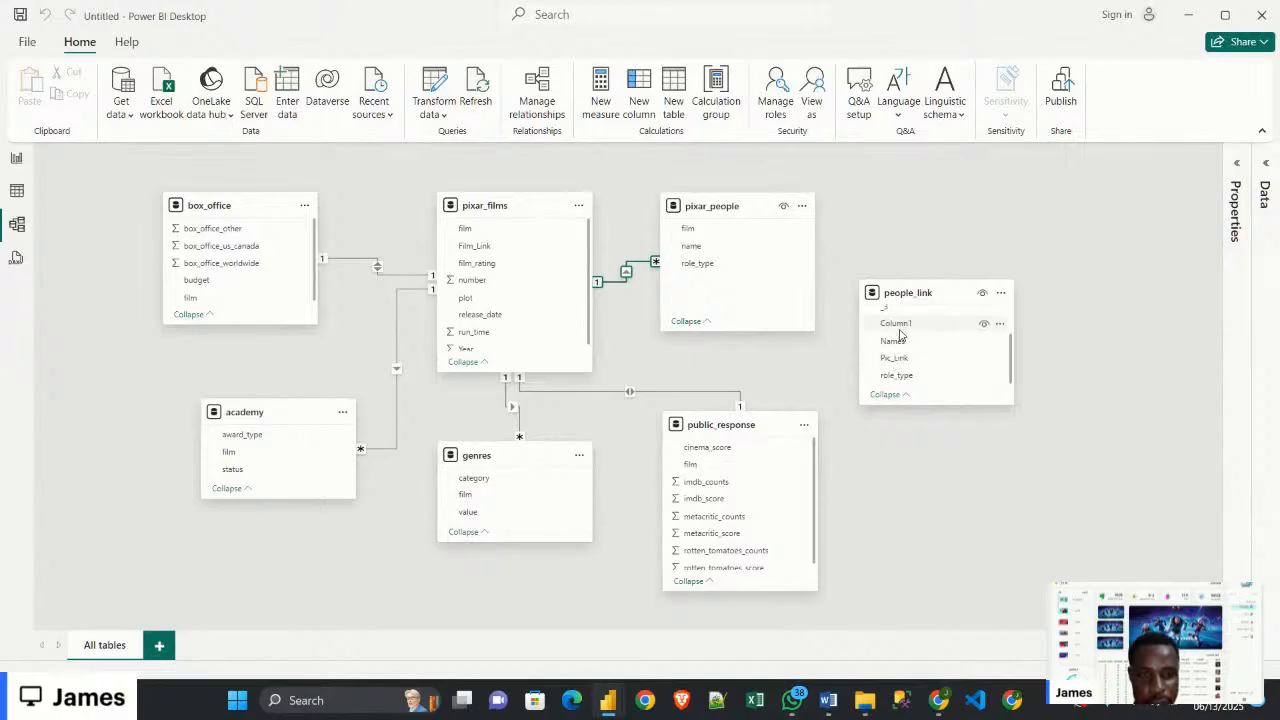
Open the Power Query Editor and bring up the people_link query for cleanup
scroll(903, 345, "up", 2)
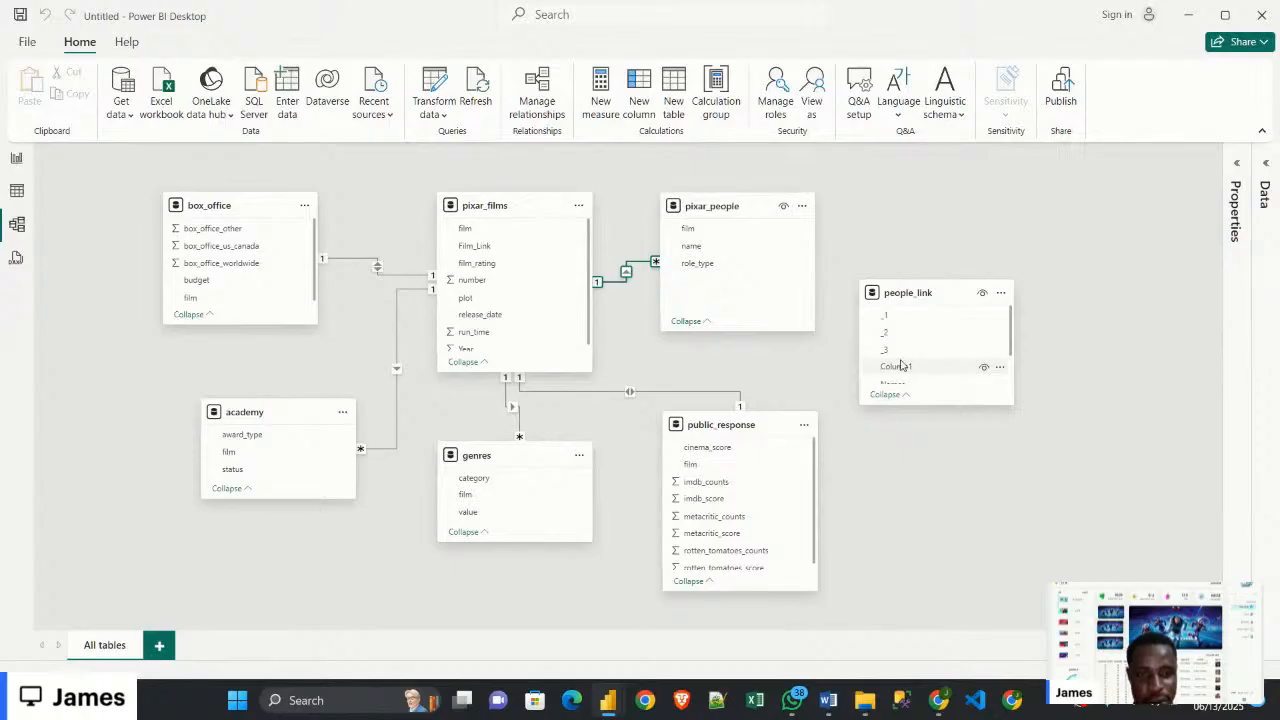
left_click(920, 292)
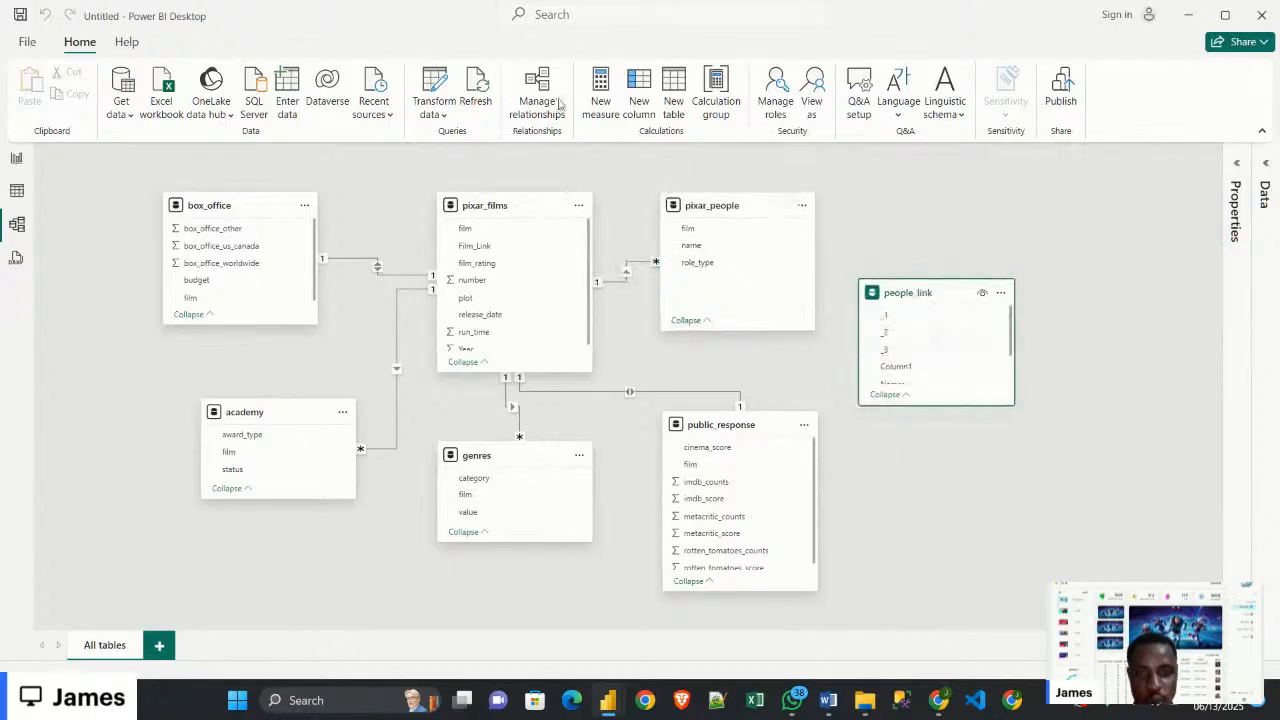
left_click(450, 90)
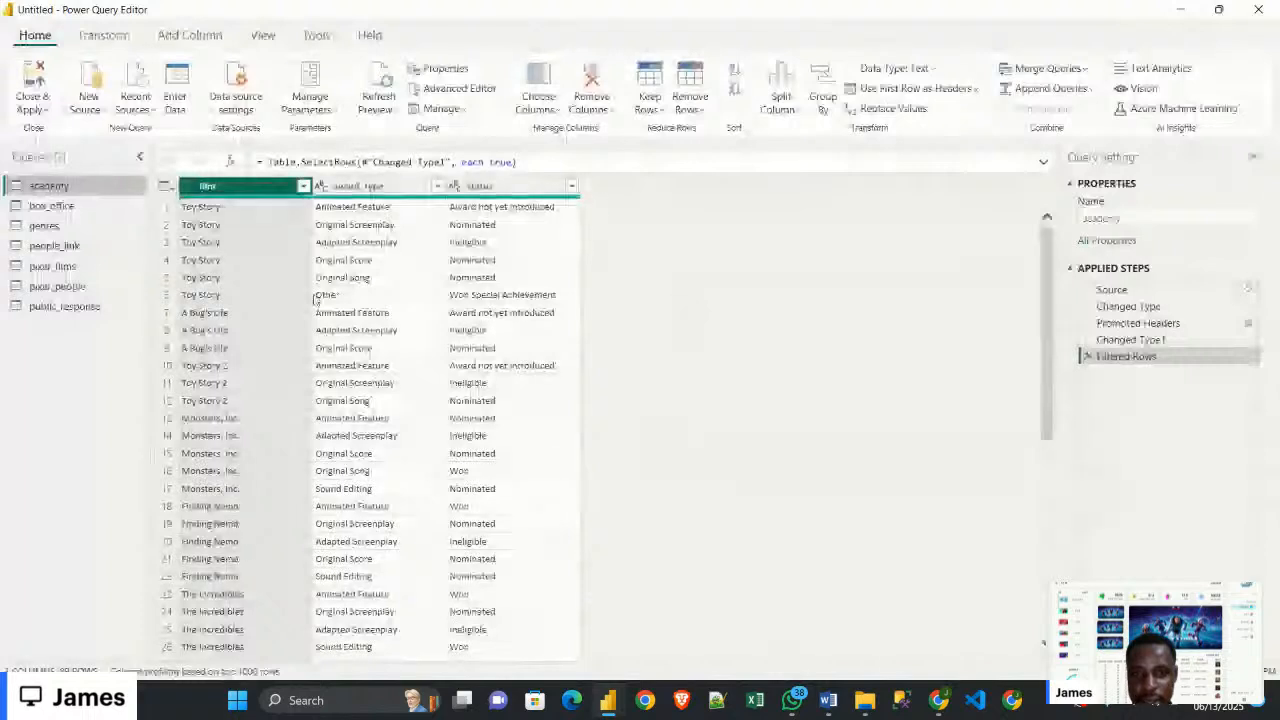
scroll(312, 449, "down", 5)
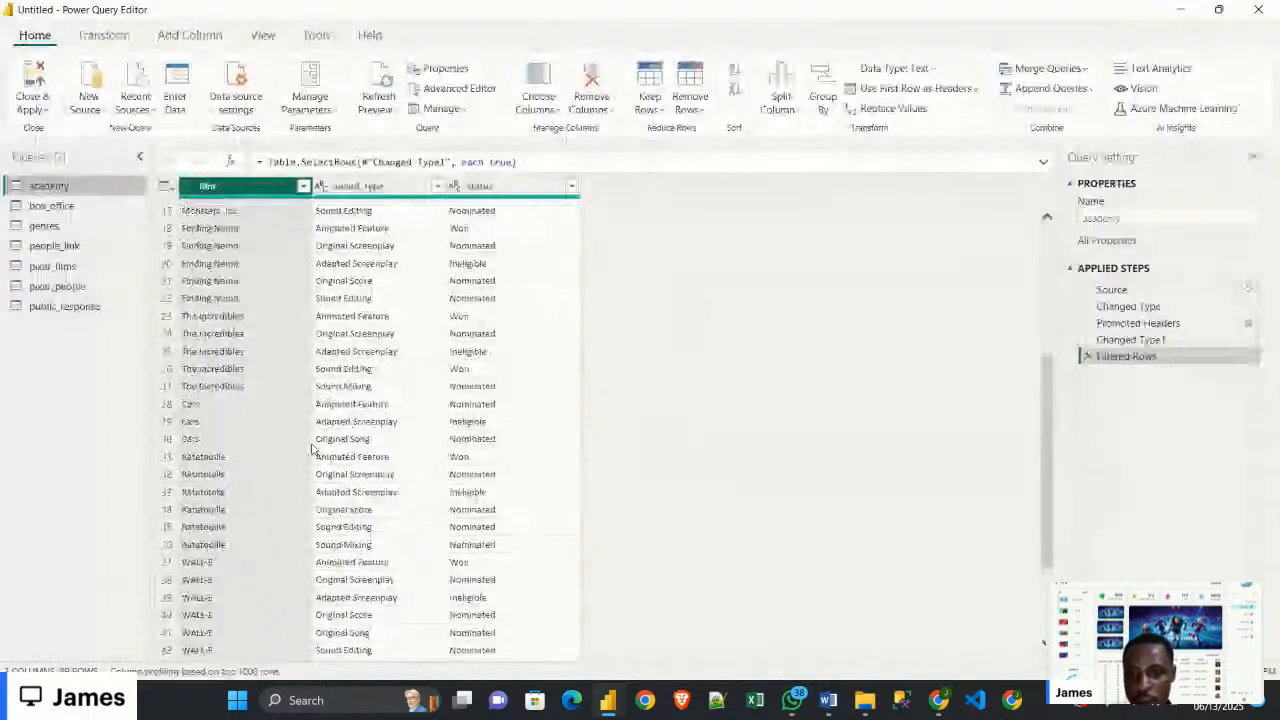
scroll(312, 449, "down", 3)
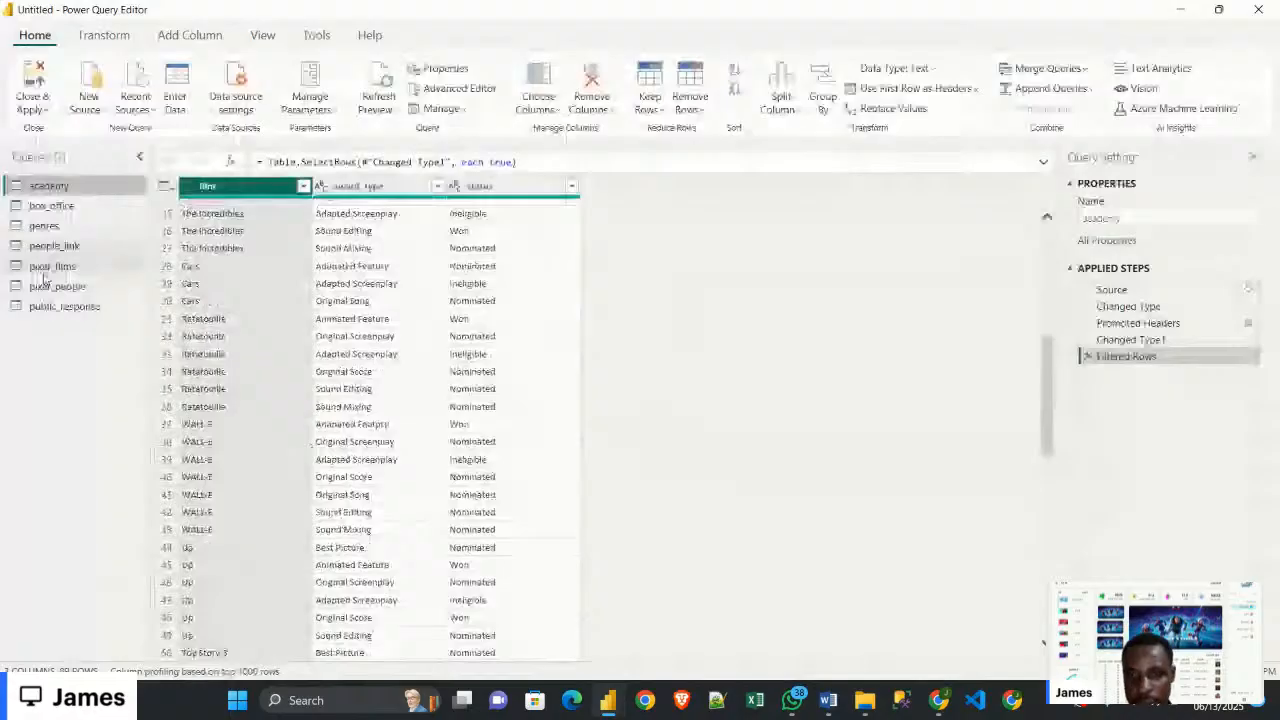
left_click(57, 288)
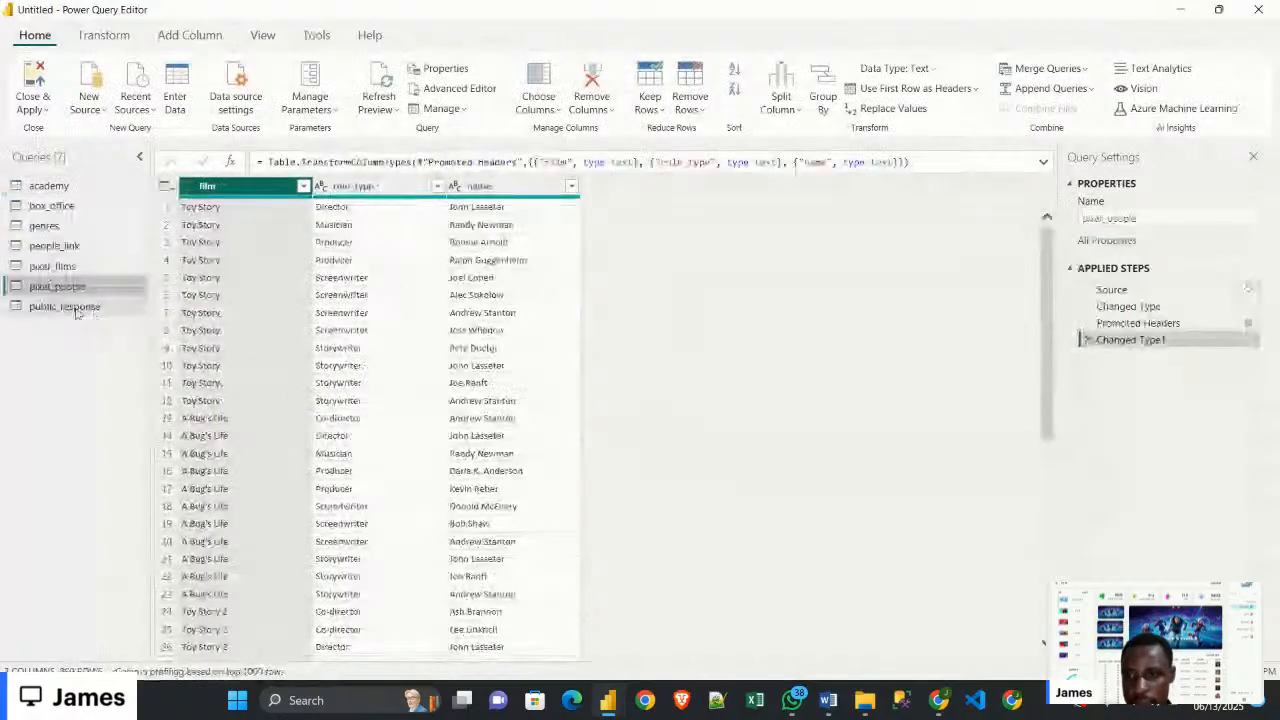
left_click(52, 267)
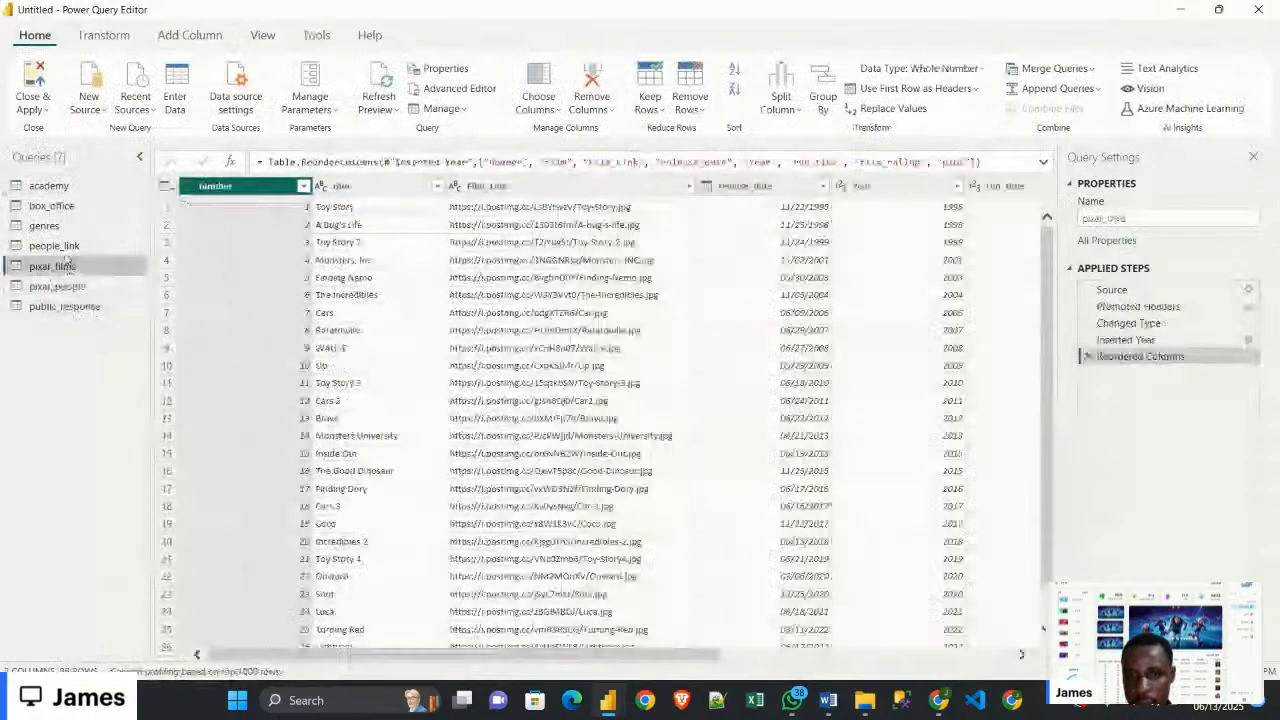
left_click(63, 247)
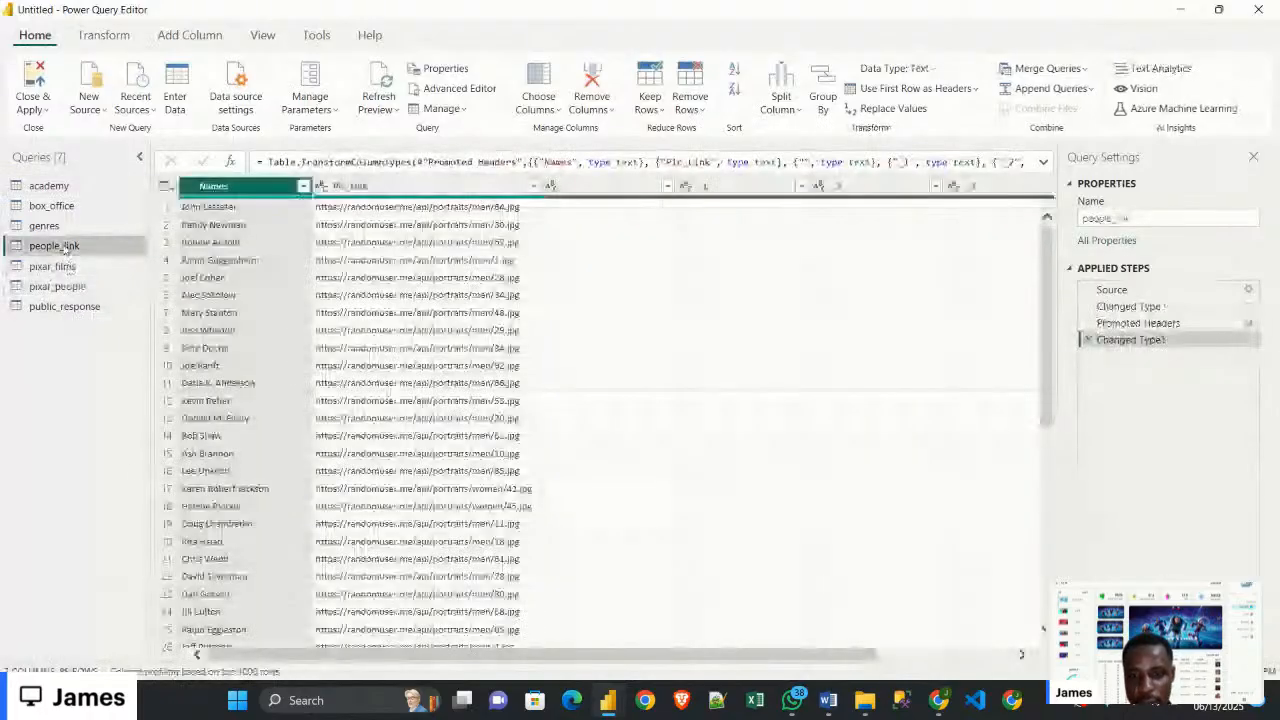
Remove the unnamed, _1, _2 and _3 columns from the people_link query and apply the changes to the model
left_click_drag(490, 655, 642, 685)
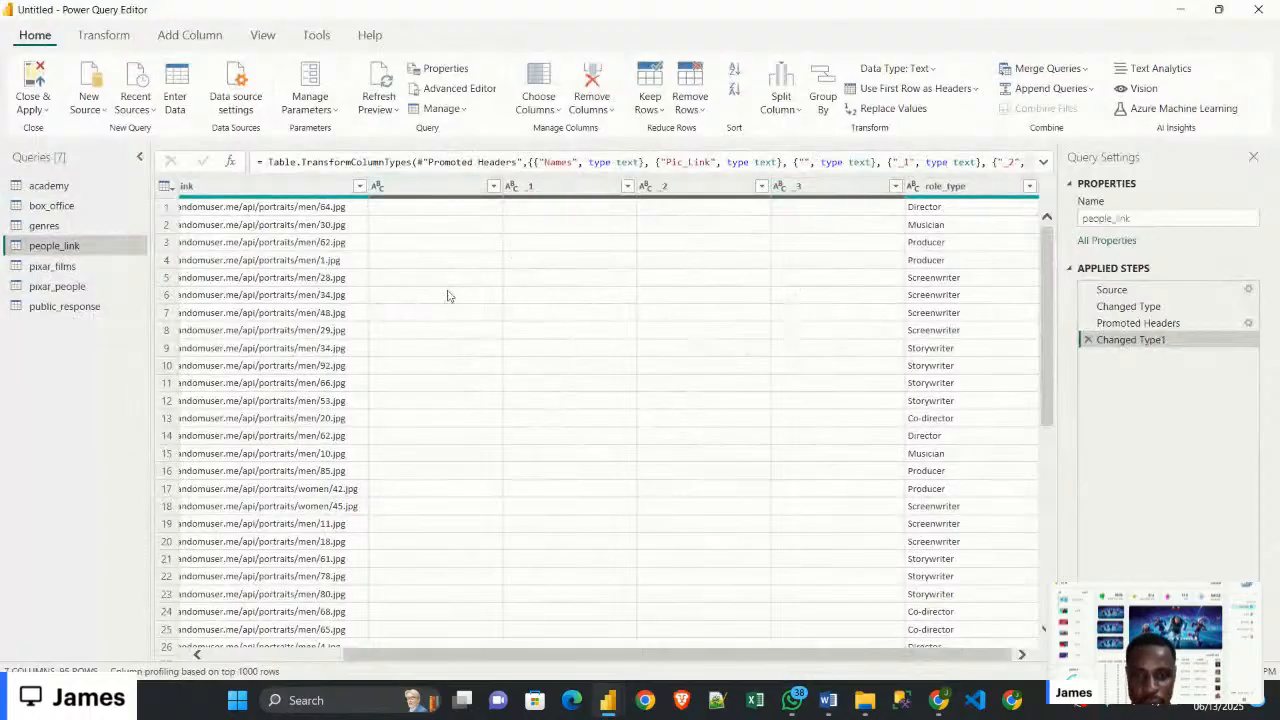
left_click(416, 189)
left_click(551, 195, "shift")
left_click(690, 190, "shift")
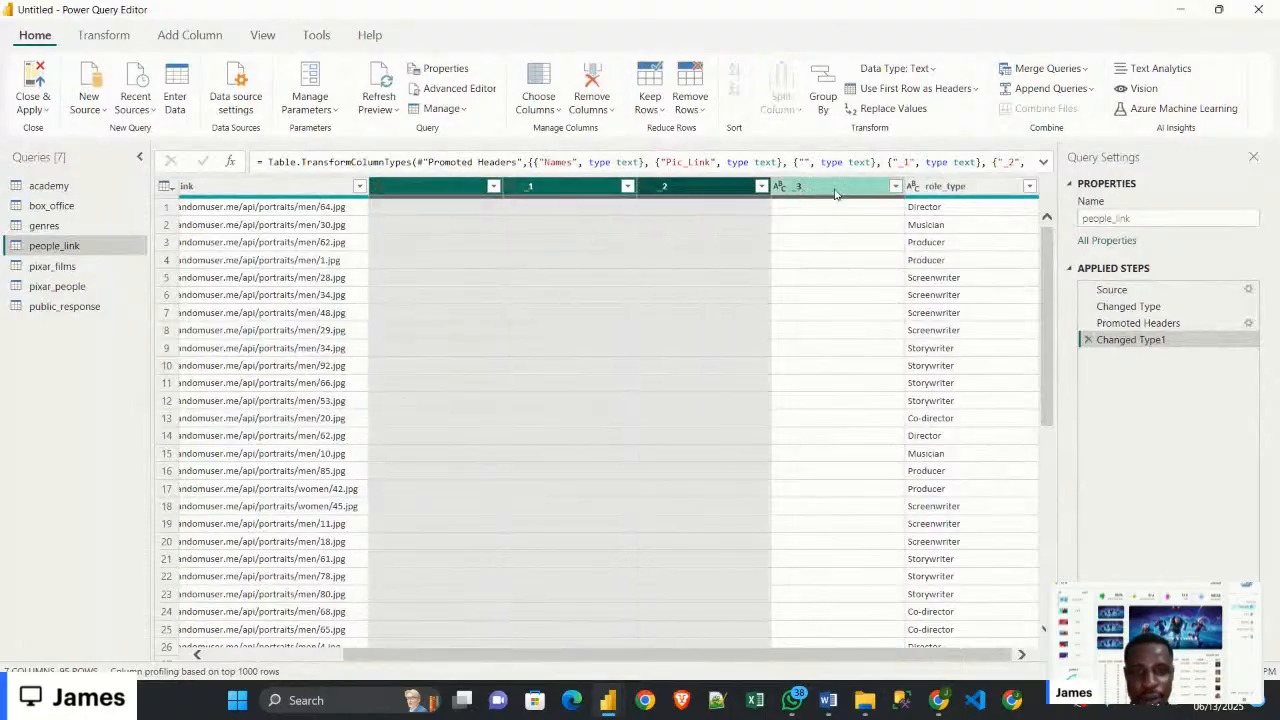
left_click(825, 190, "shift")
right_click(836, 195)
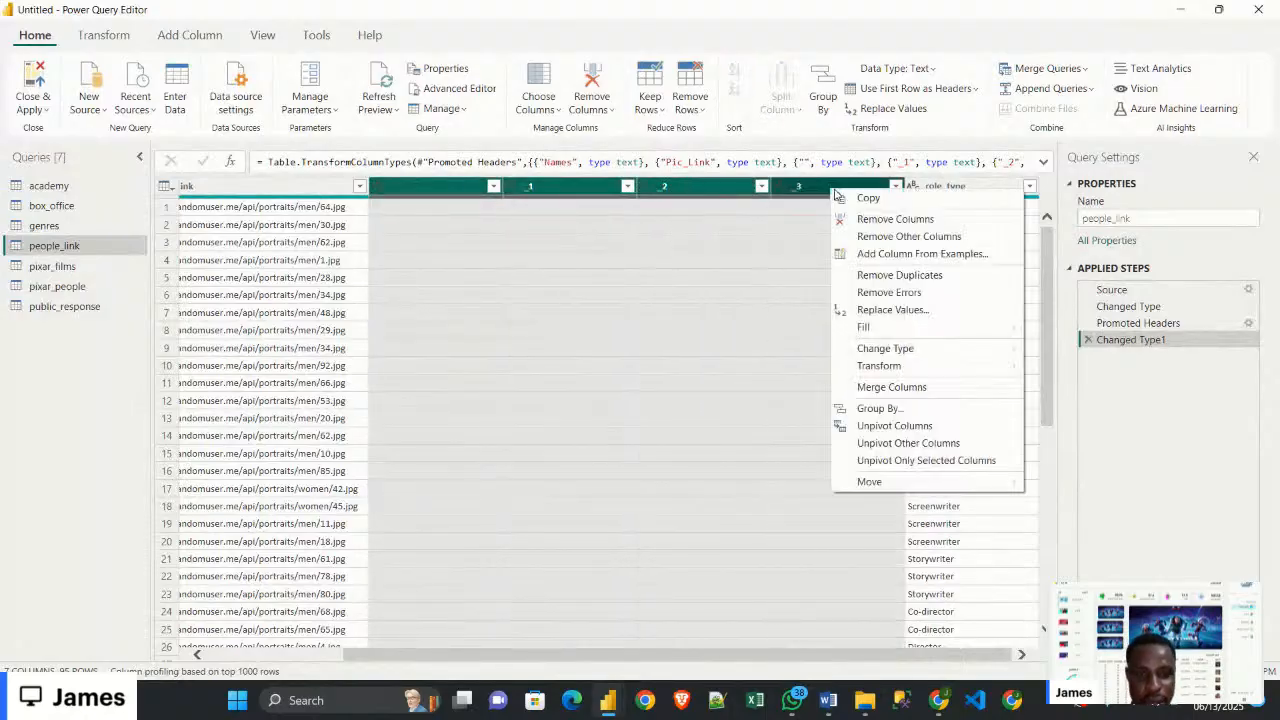
left_click(888, 222)
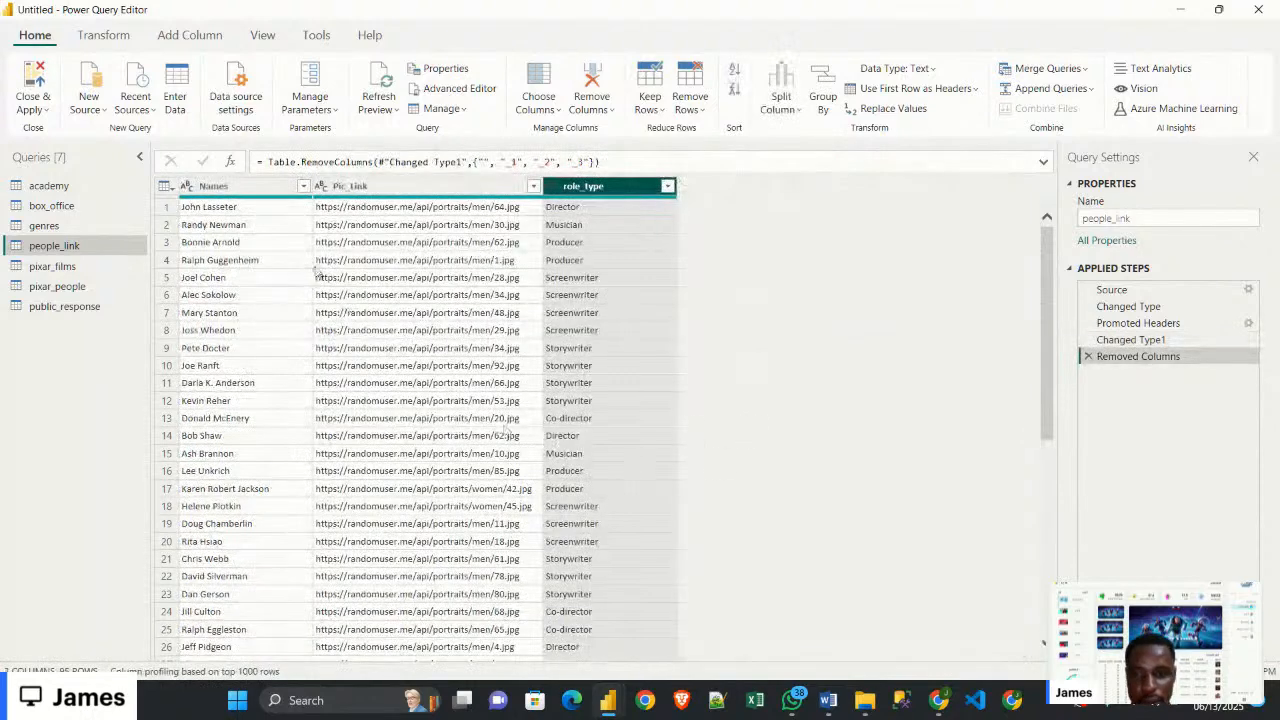
left_click(35, 80)
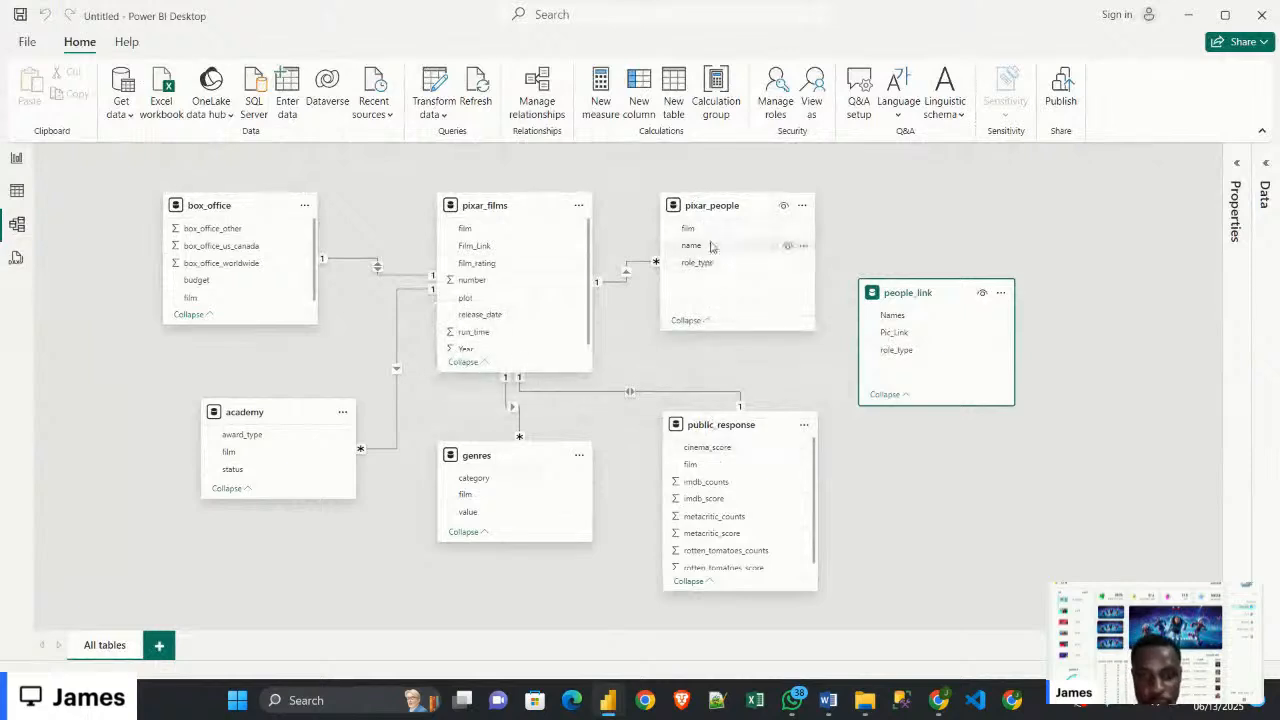
Relate name in pixar_people to Names in people_link as active many-to-one with single cross-filter direction, and go to the blank report page
left_click_drag(711, 246, 921, 321)
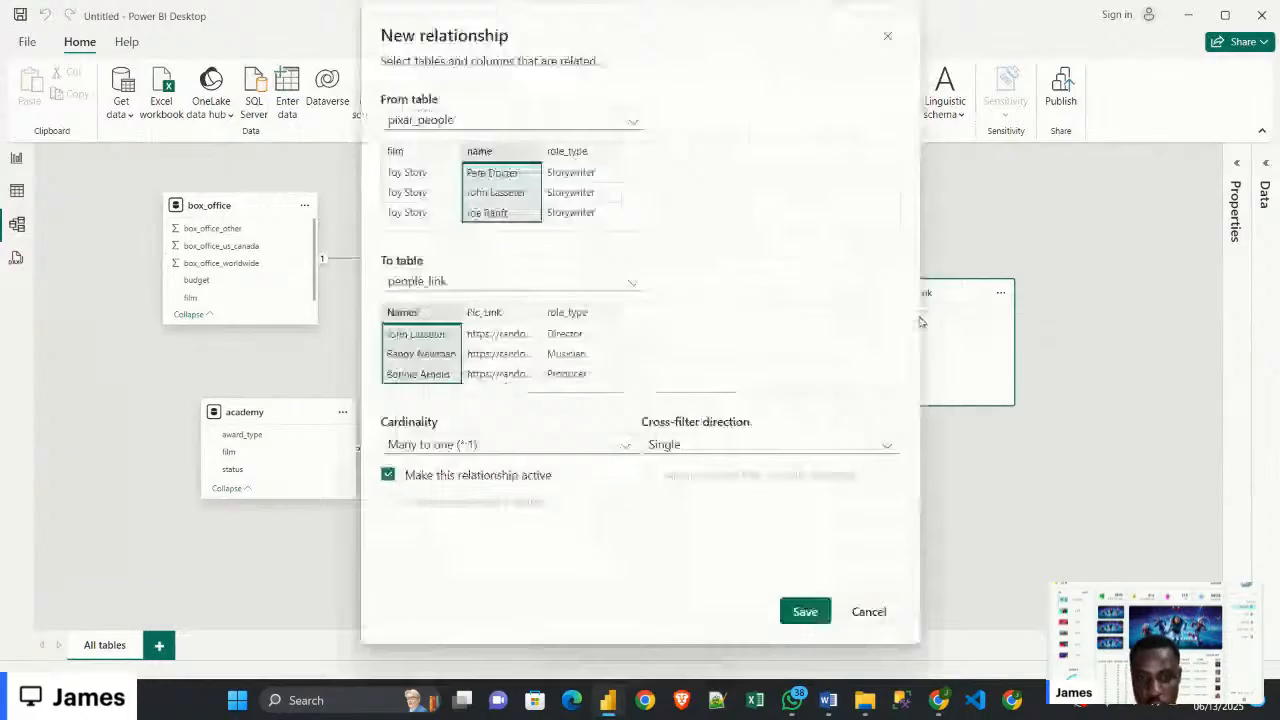
left_click(788, 617)
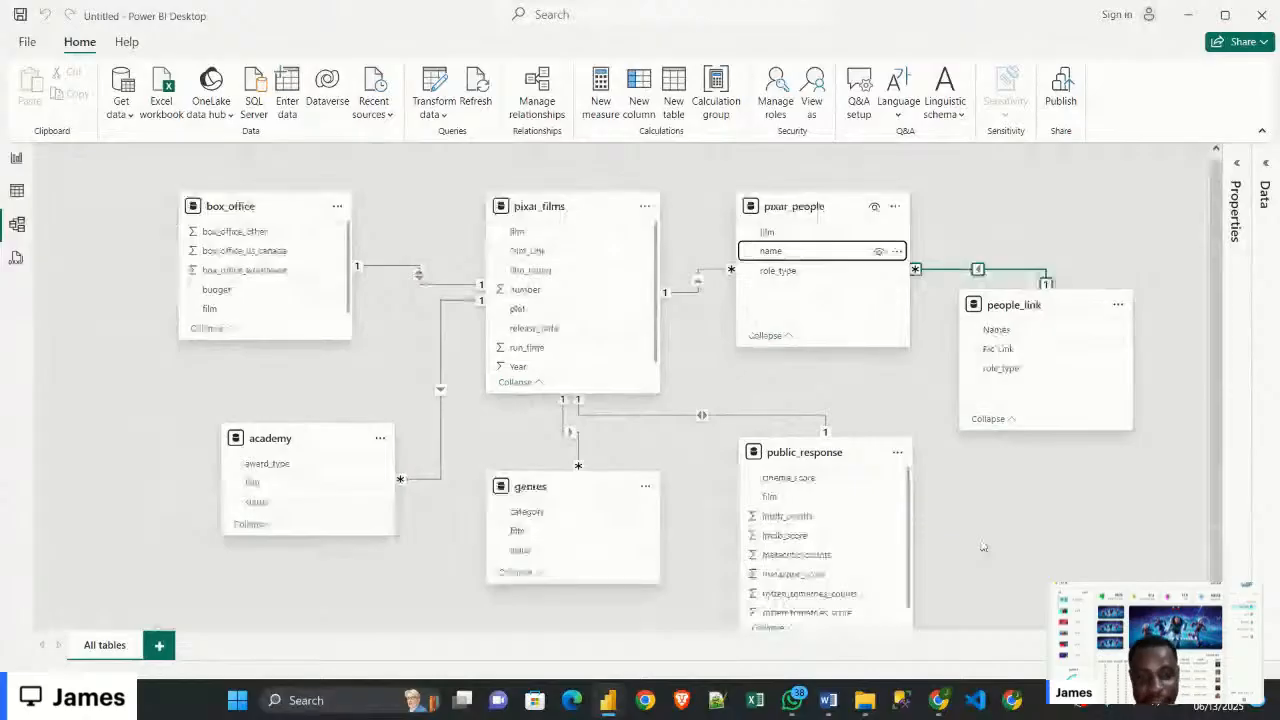
left_click(19, 161)
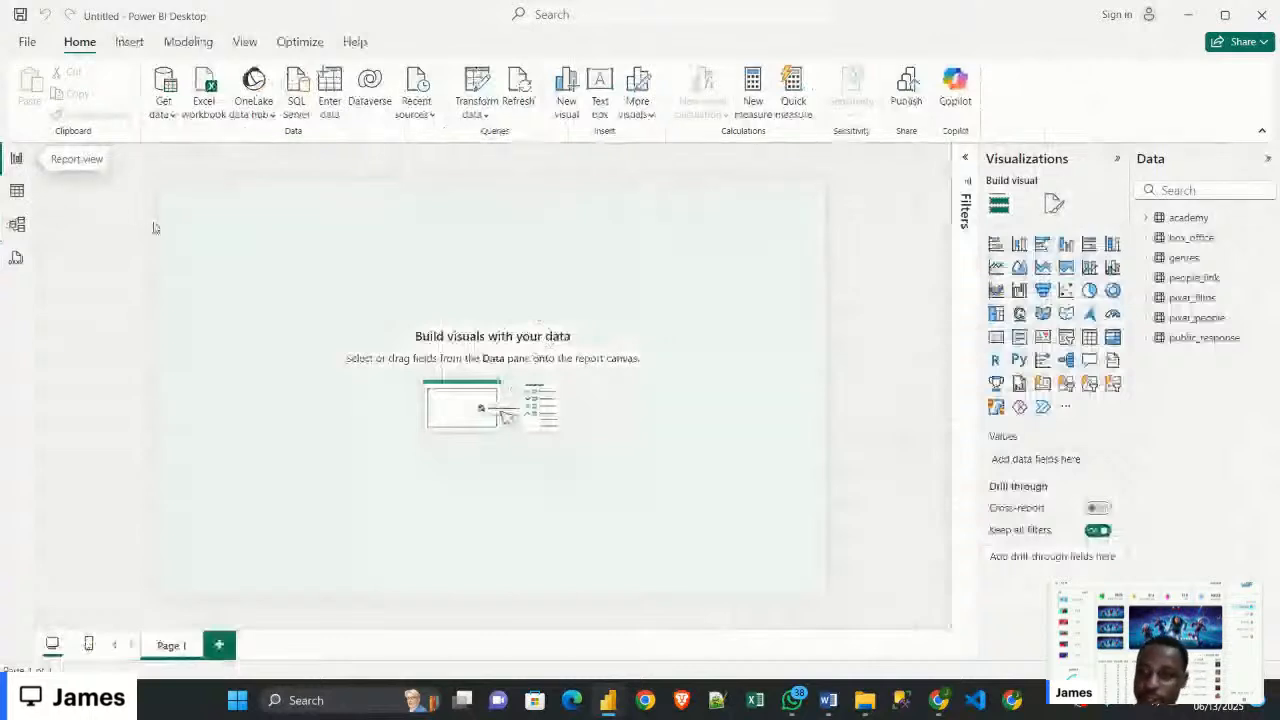
left_click(16, 224)
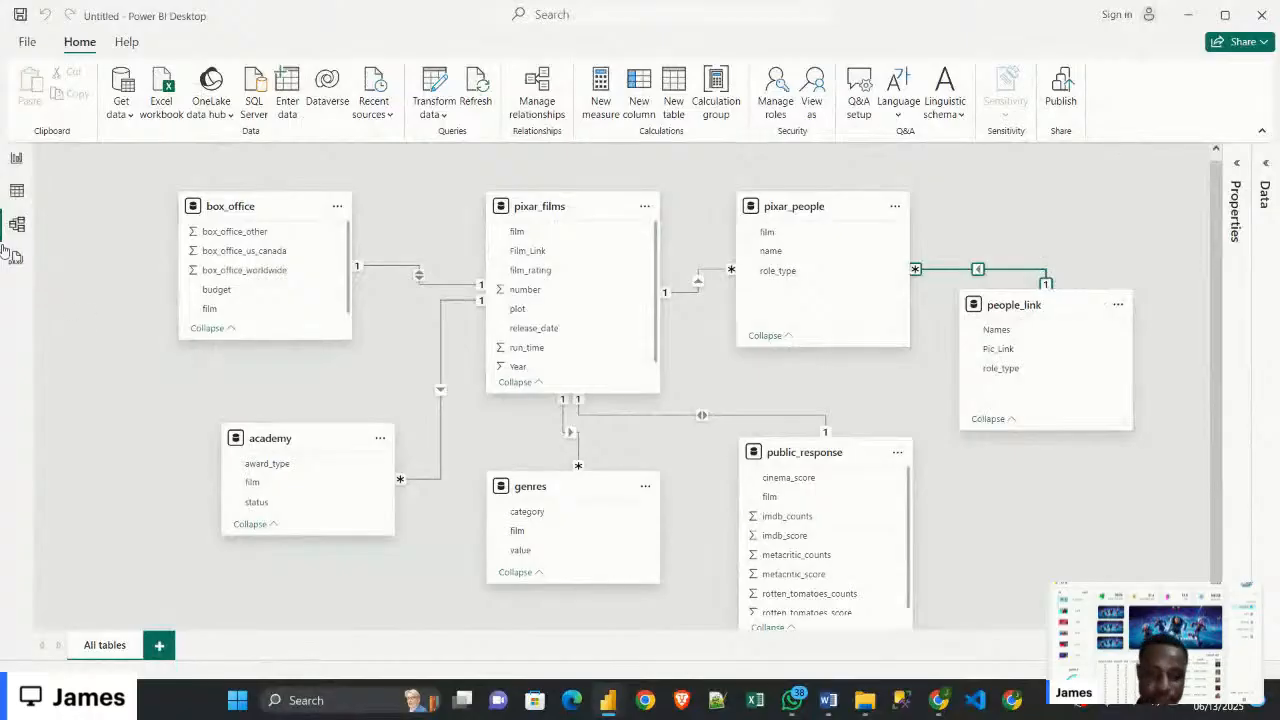
left_click(16, 158)
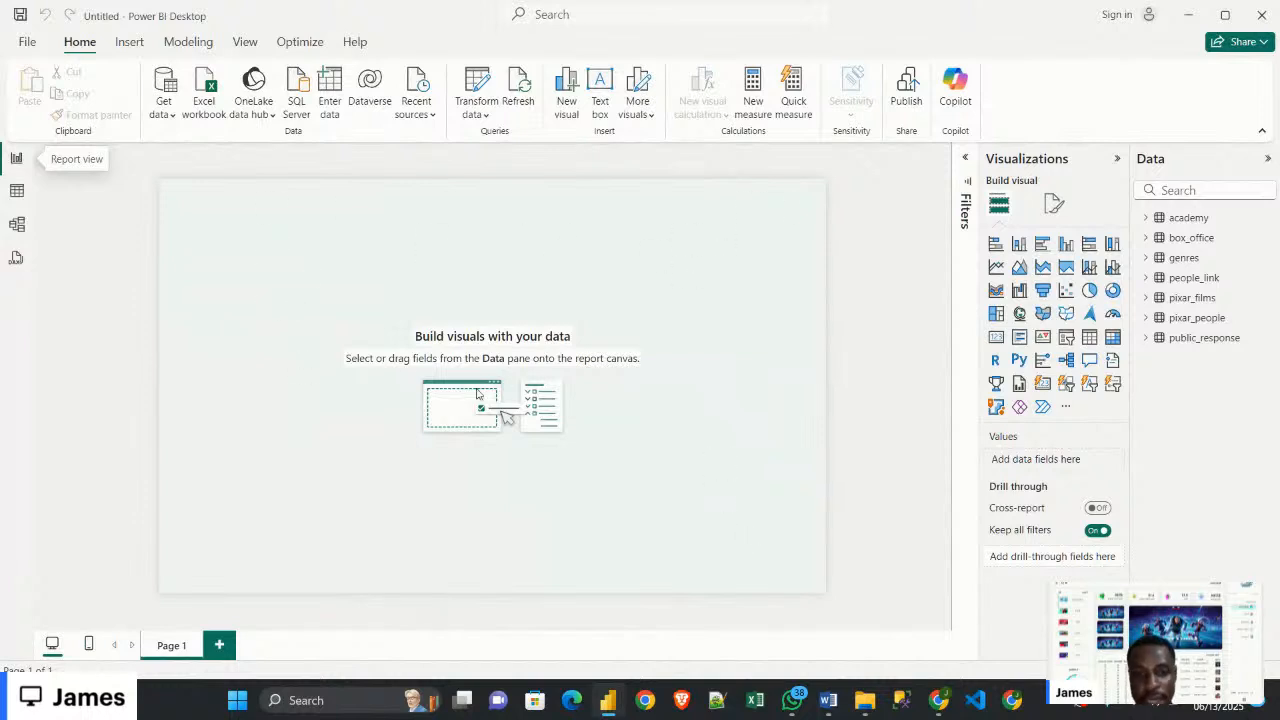
Check the Overview page layout in the FilmDashboad2 reference report, and return to the untitled report's insert options
mouse_move(610, 705)
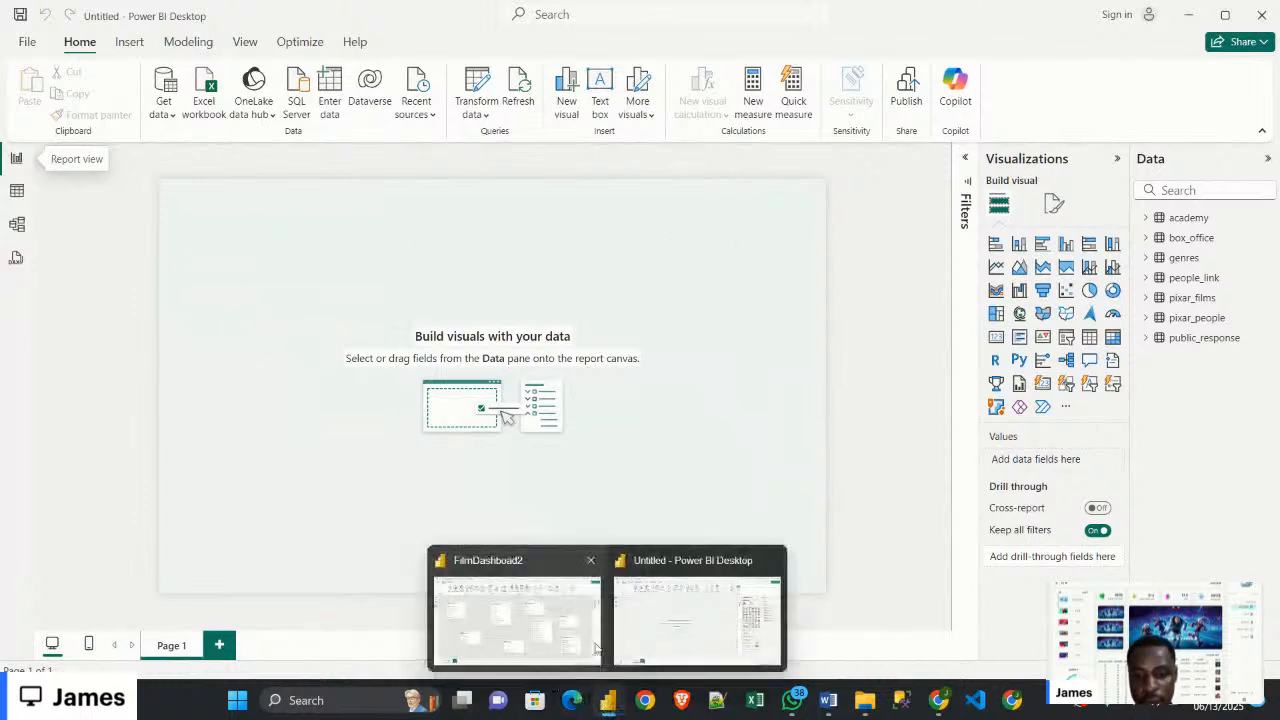
left_click(516, 656)
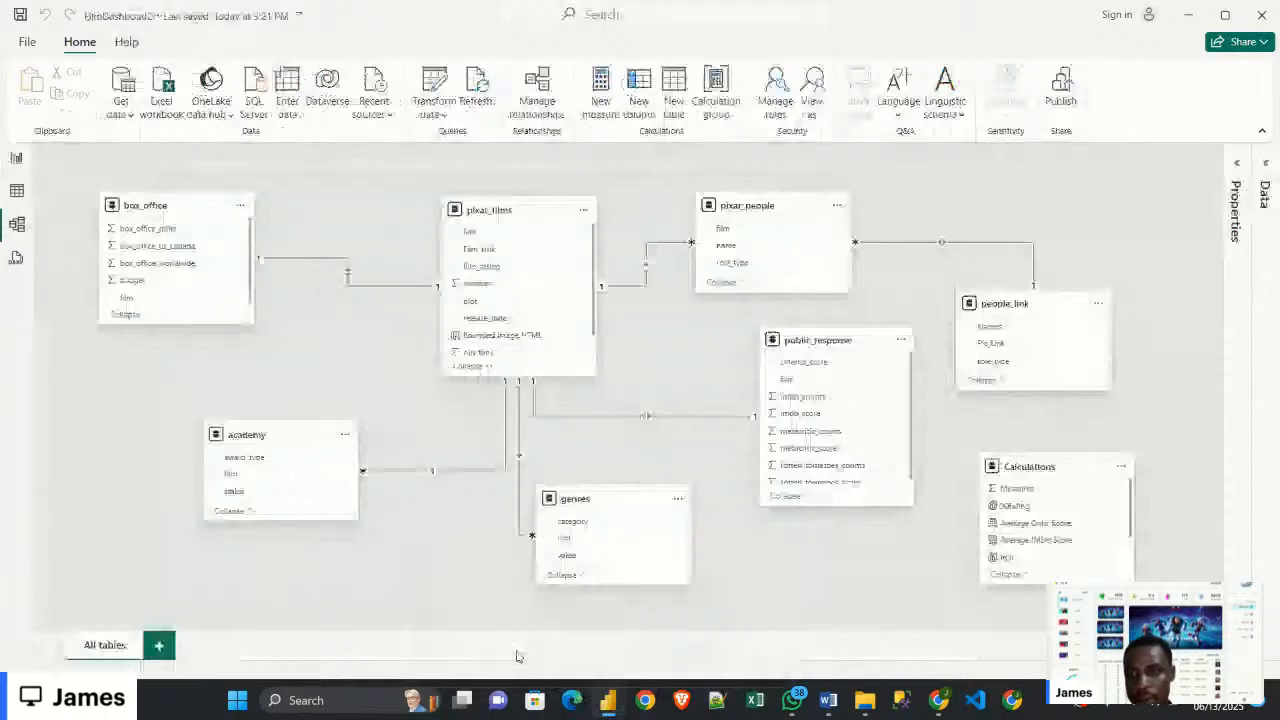
left_click(16, 158)
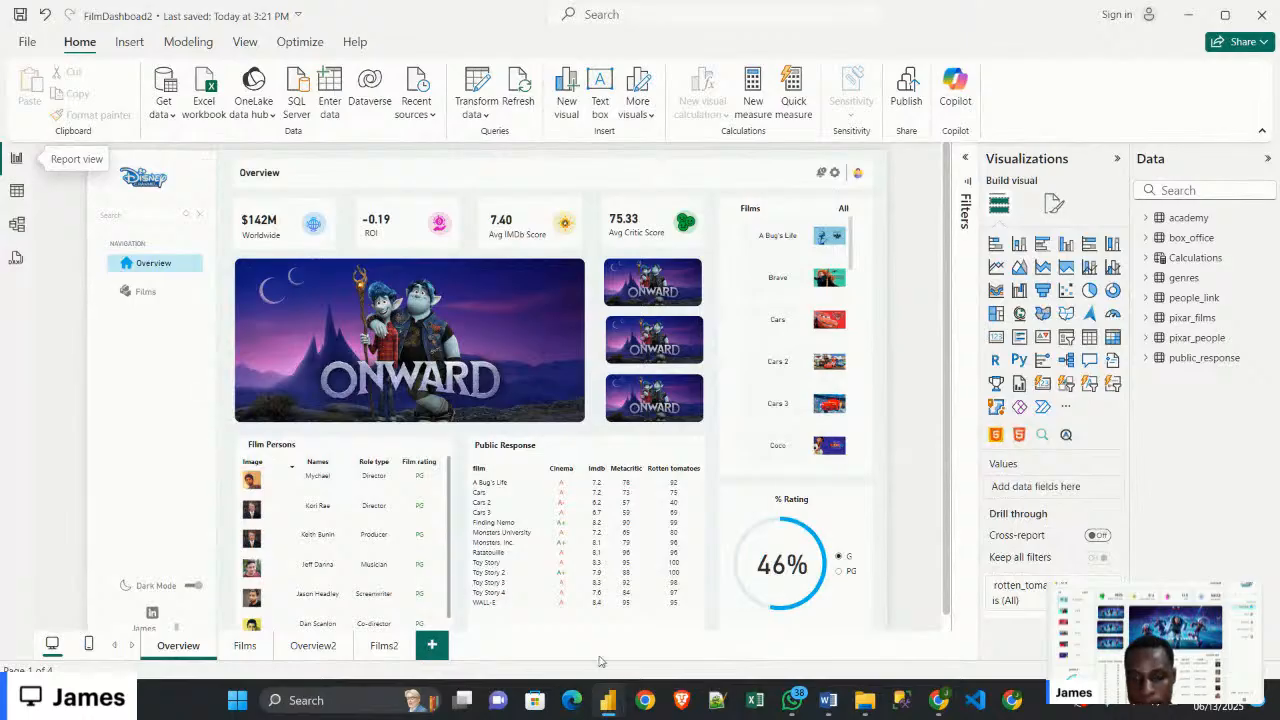
mouse_move(607, 700)
left_click(636, 626)
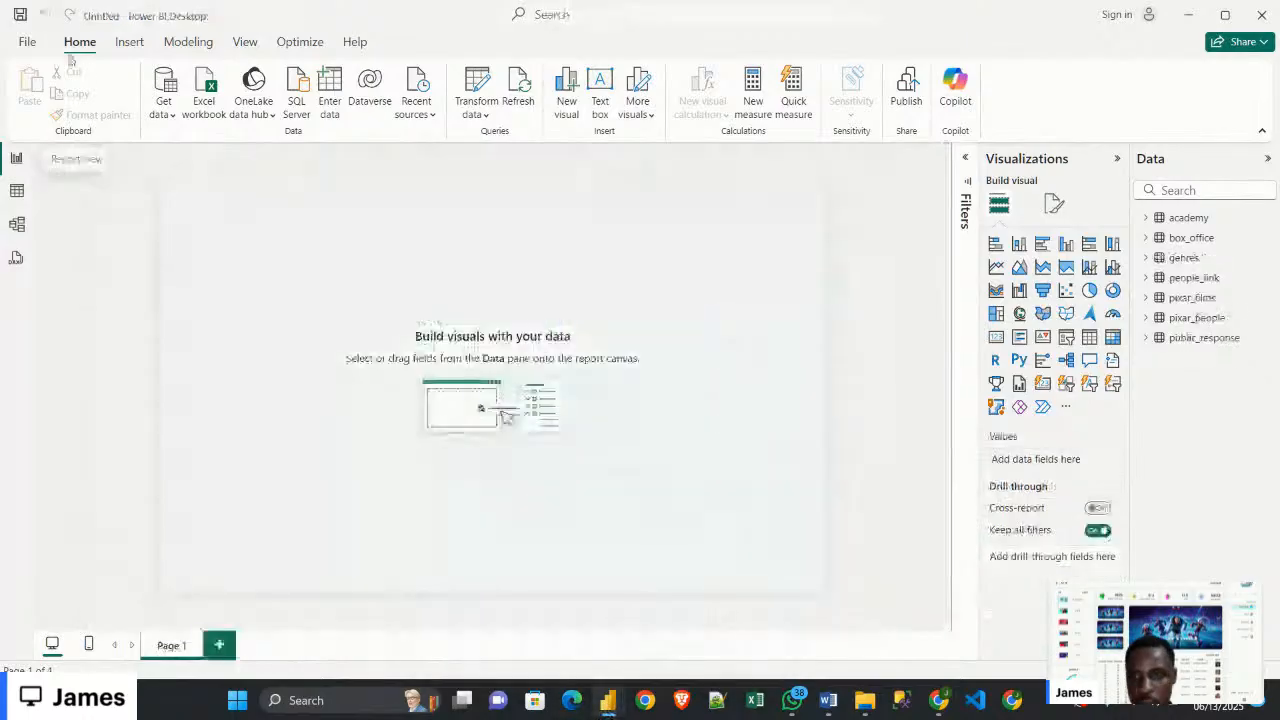
left_click(130, 44)
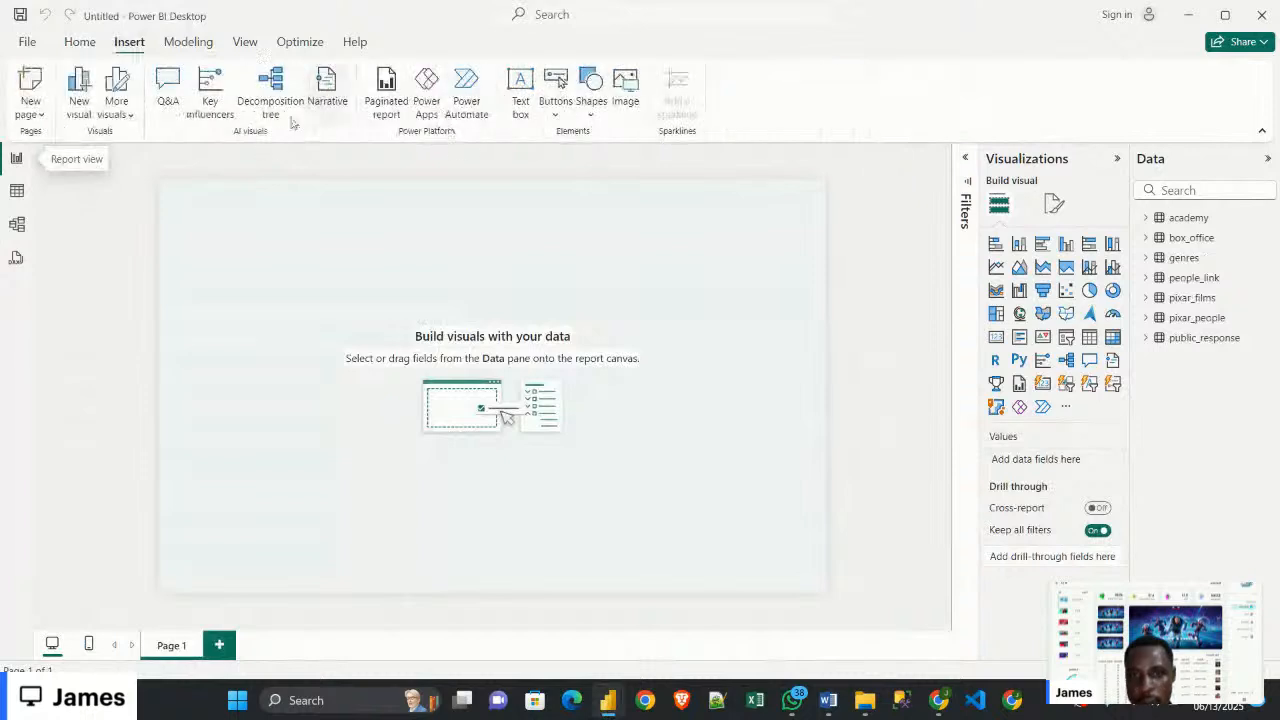
Insert a rectangle shape and place it flush in the upper-left corner of the report page
left_click(588, 110)
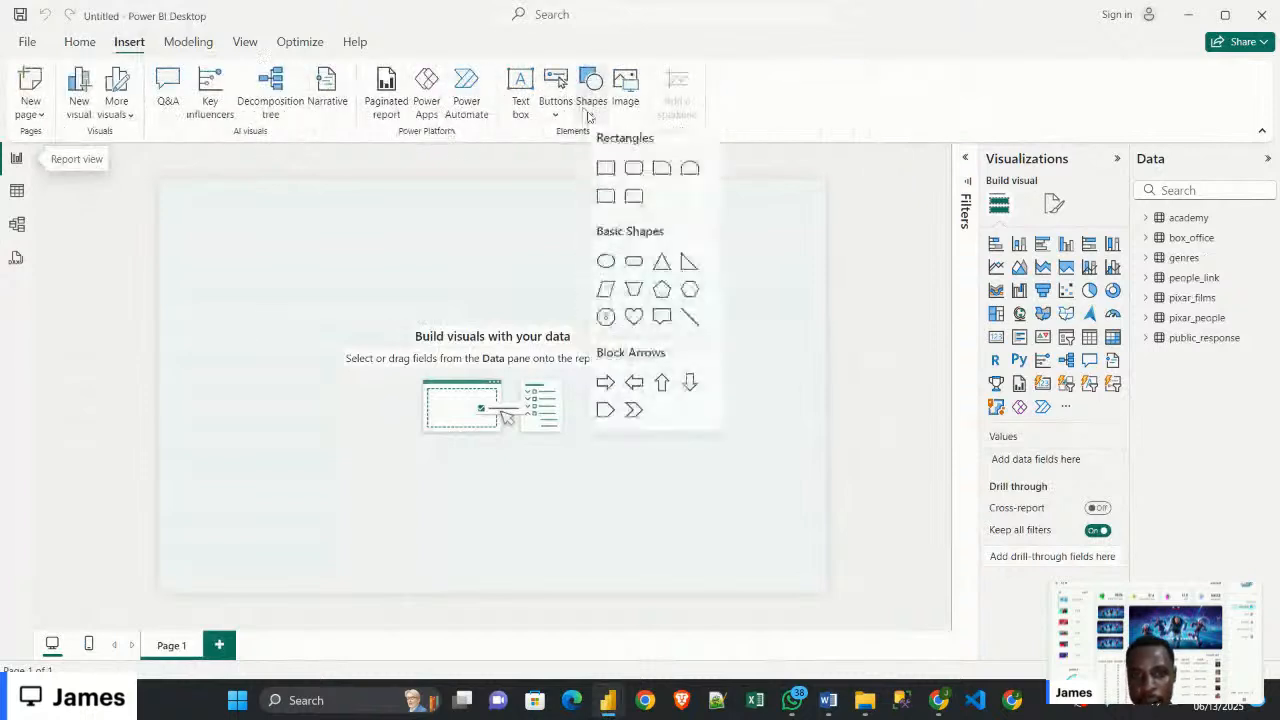
left_click(606, 172)
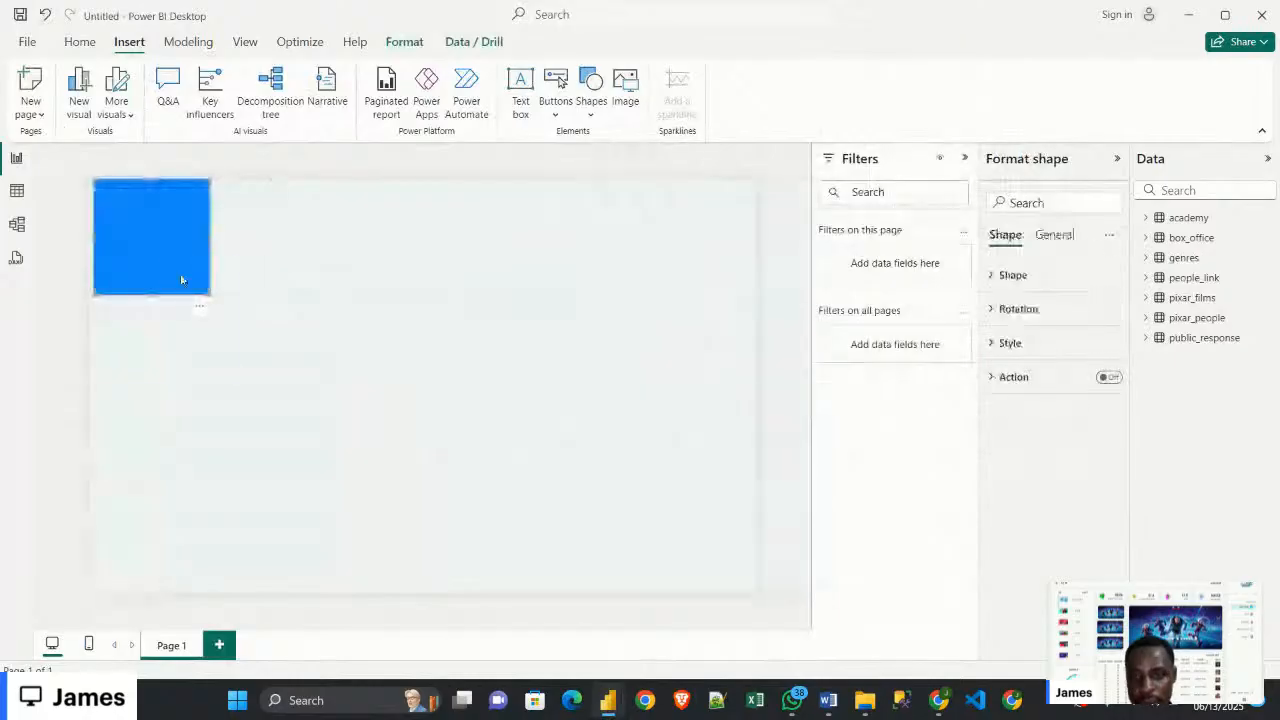
mouse_move(180, 277)
left_mouse_down()
mouse_move(183, 290)
mouse_move(169, 268)
left_mouse_up()
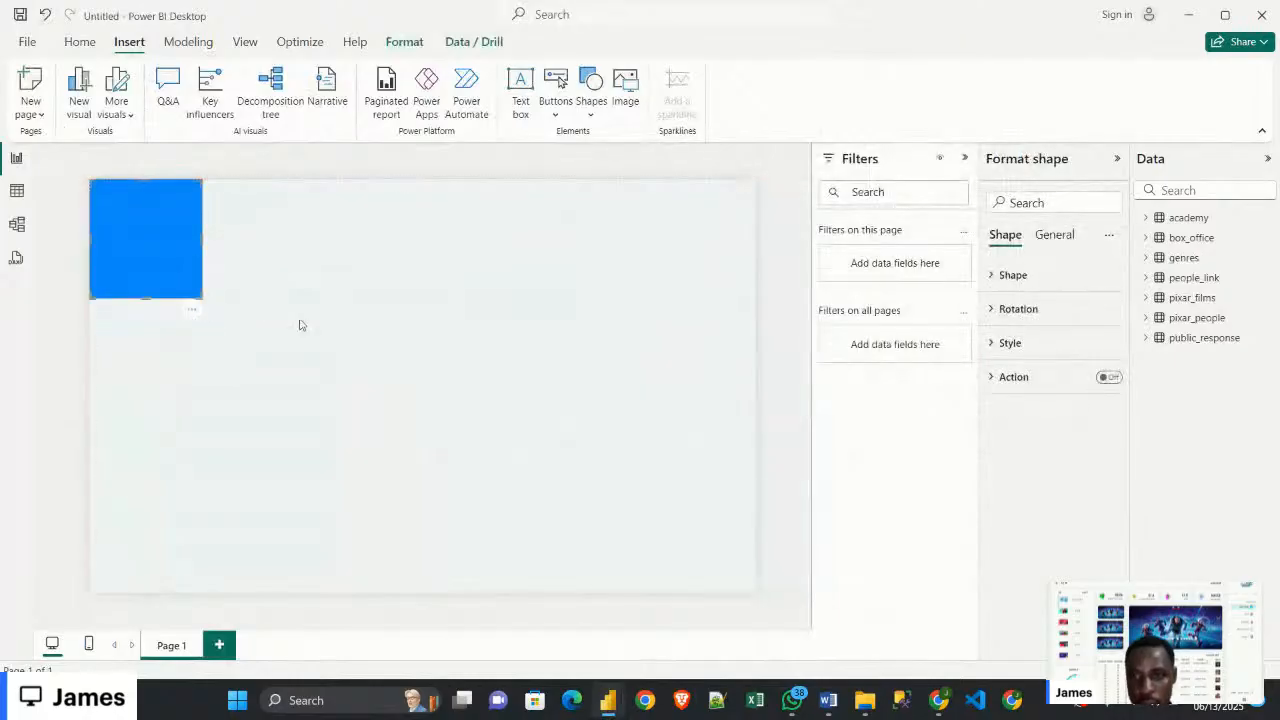
Look up the navigation panel size in the DASHBOARD GUIDE Word document and return to the untitled report
left_click(830, 702)
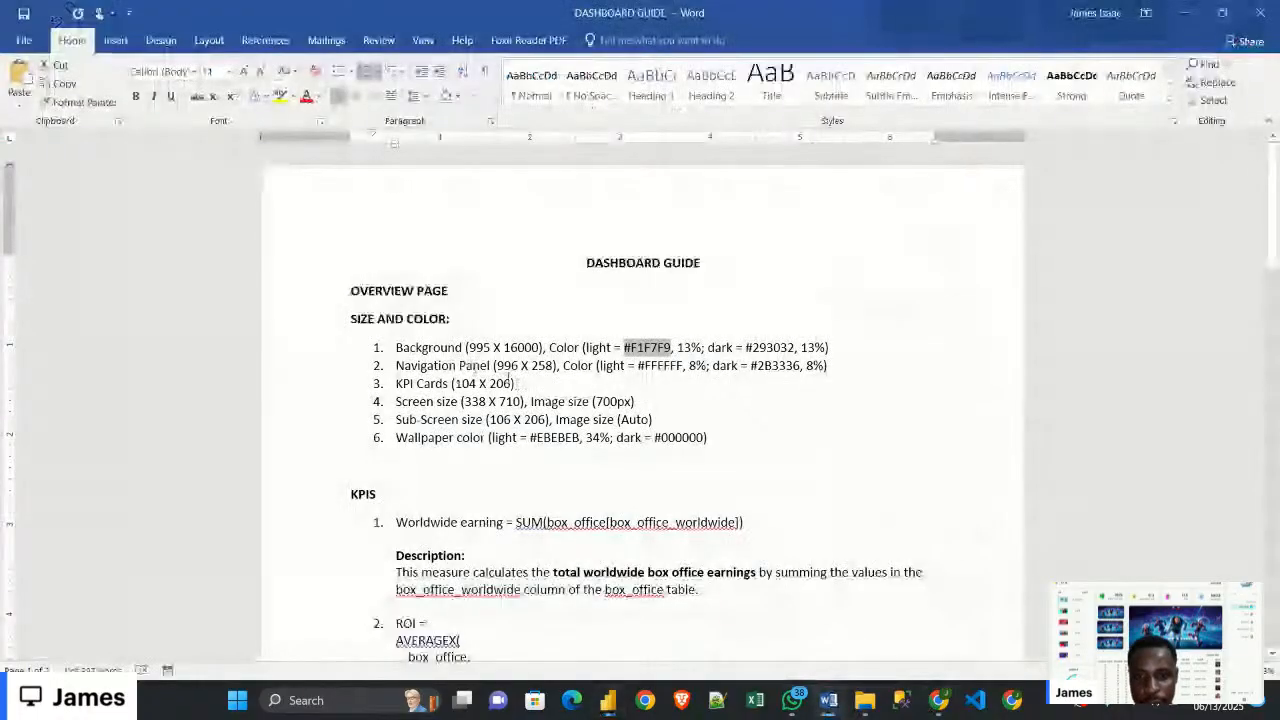
left_click_drag(496, 366, 552, 366)
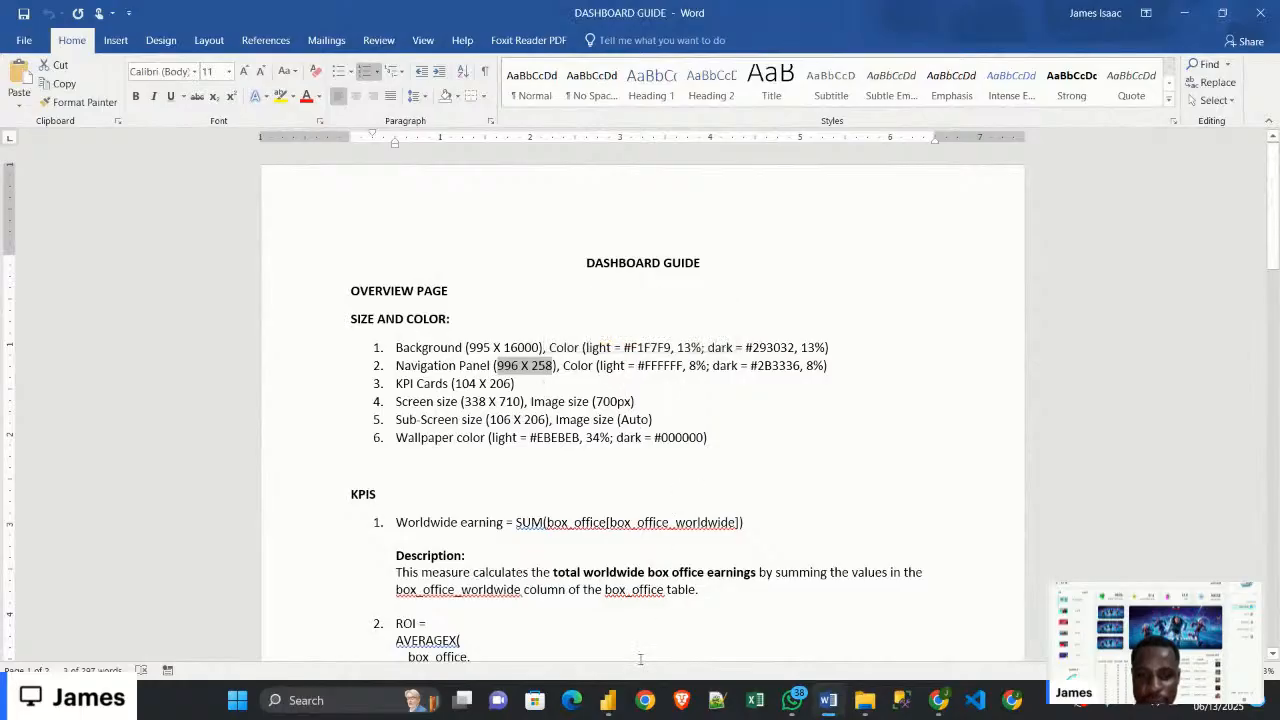
mouse_move(606, 704)
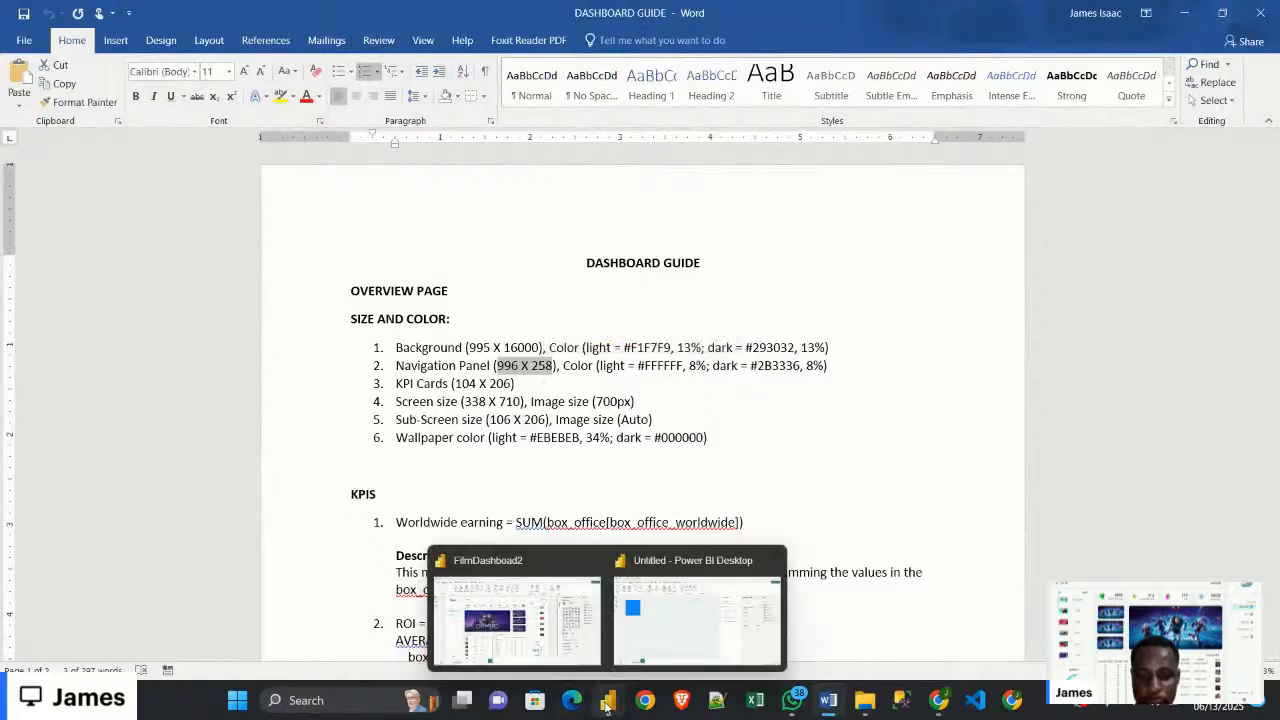
left_click(697, 615)
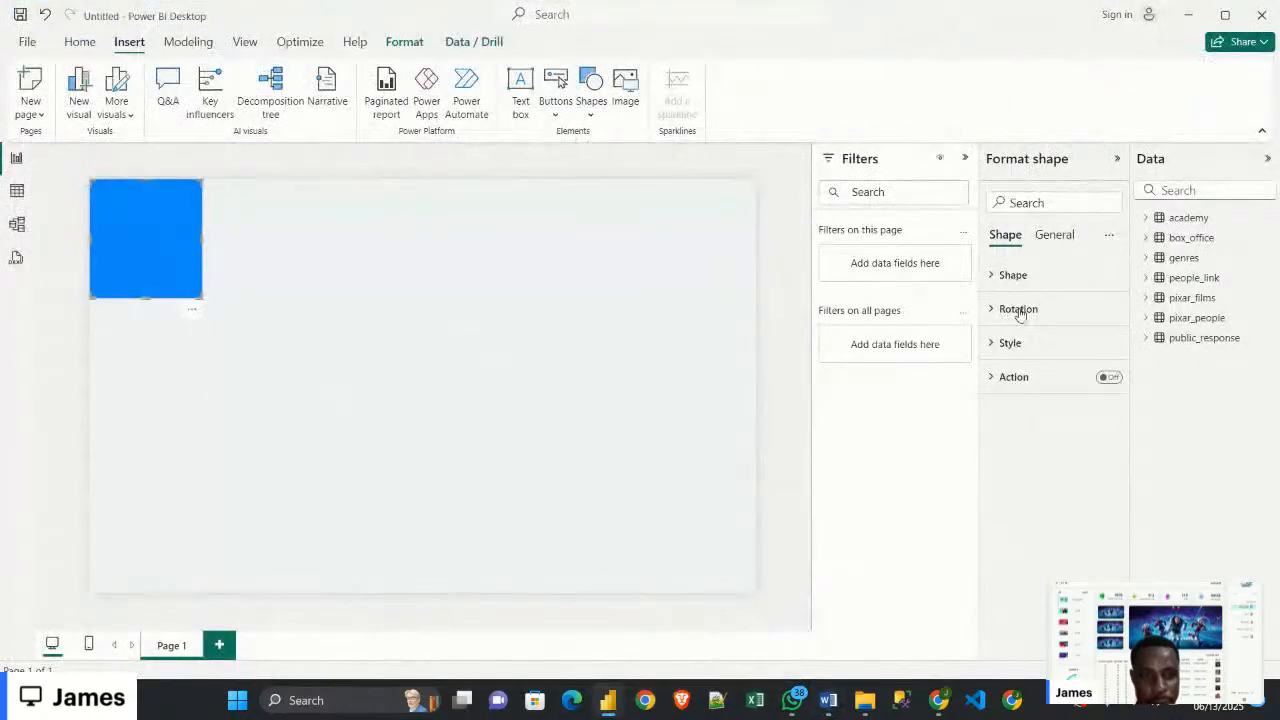
Set the rectangle's height to 995 and its width to 258 to form the navigation panel
left_click(1025, 345)
left_click(1029, 342)
left_click(1058, 237)
left_click(1020, 280)
double_click(1008, 358)
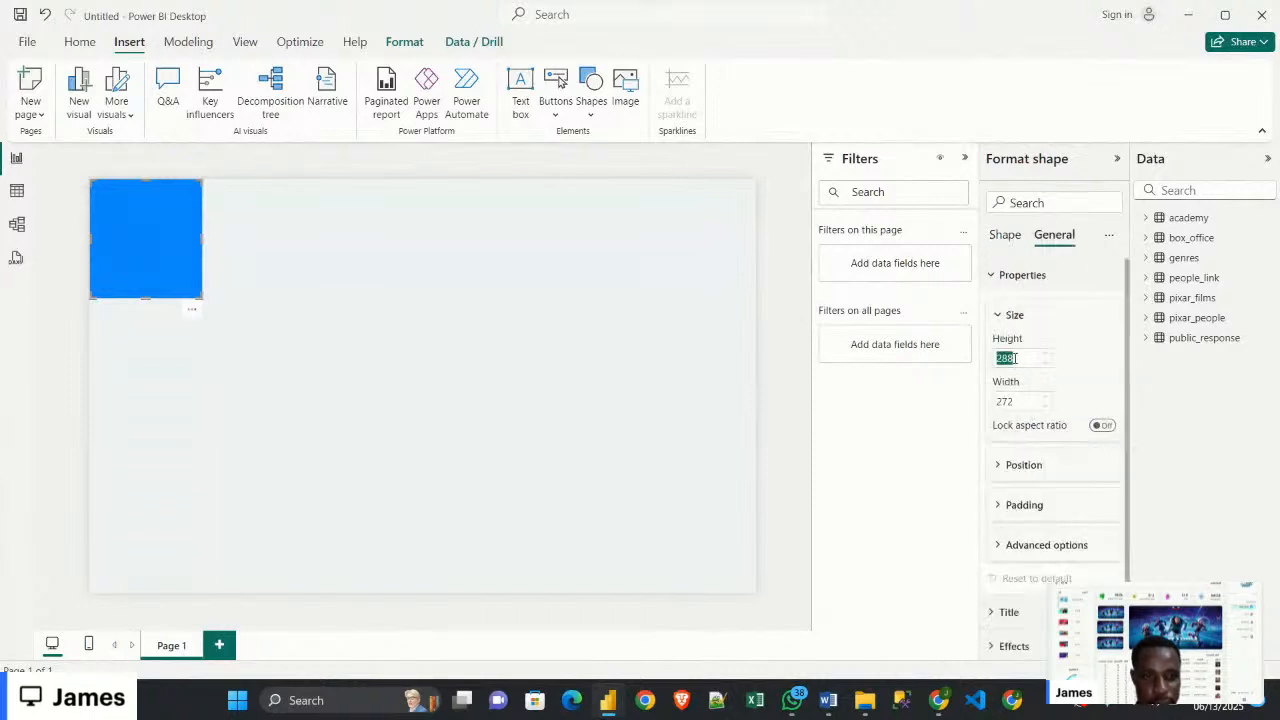
type("996")
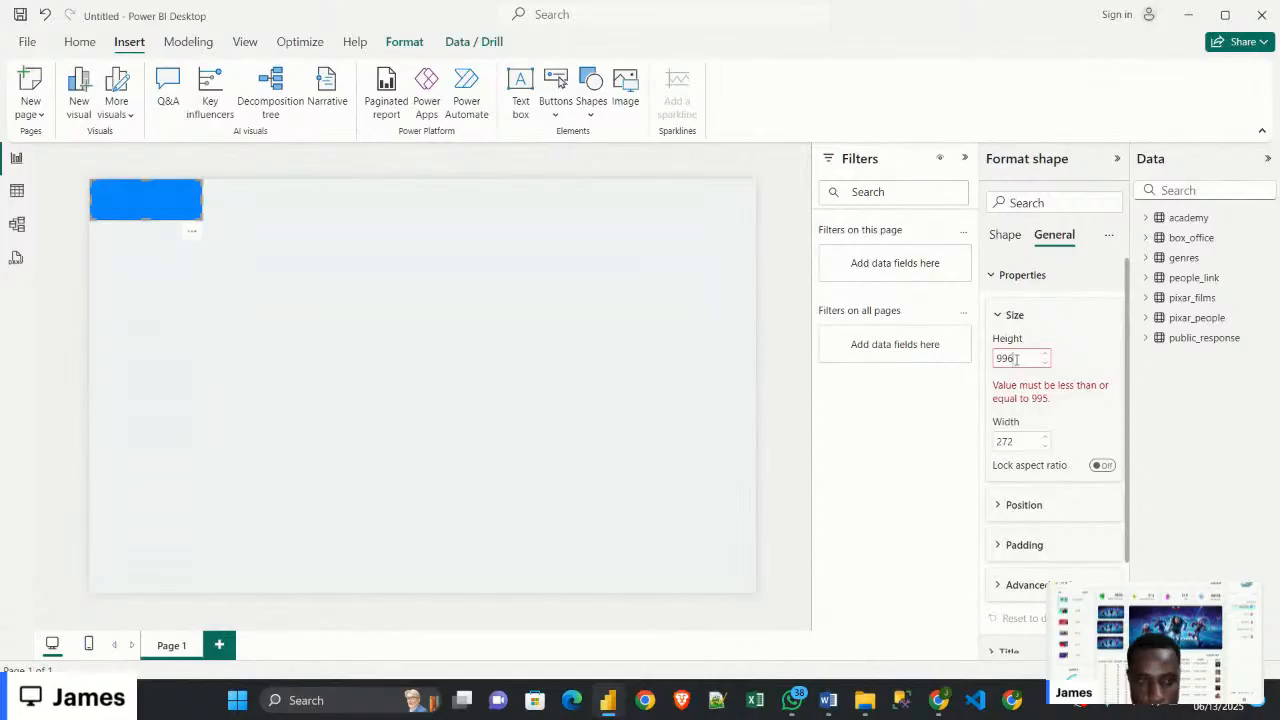
key("Tab")
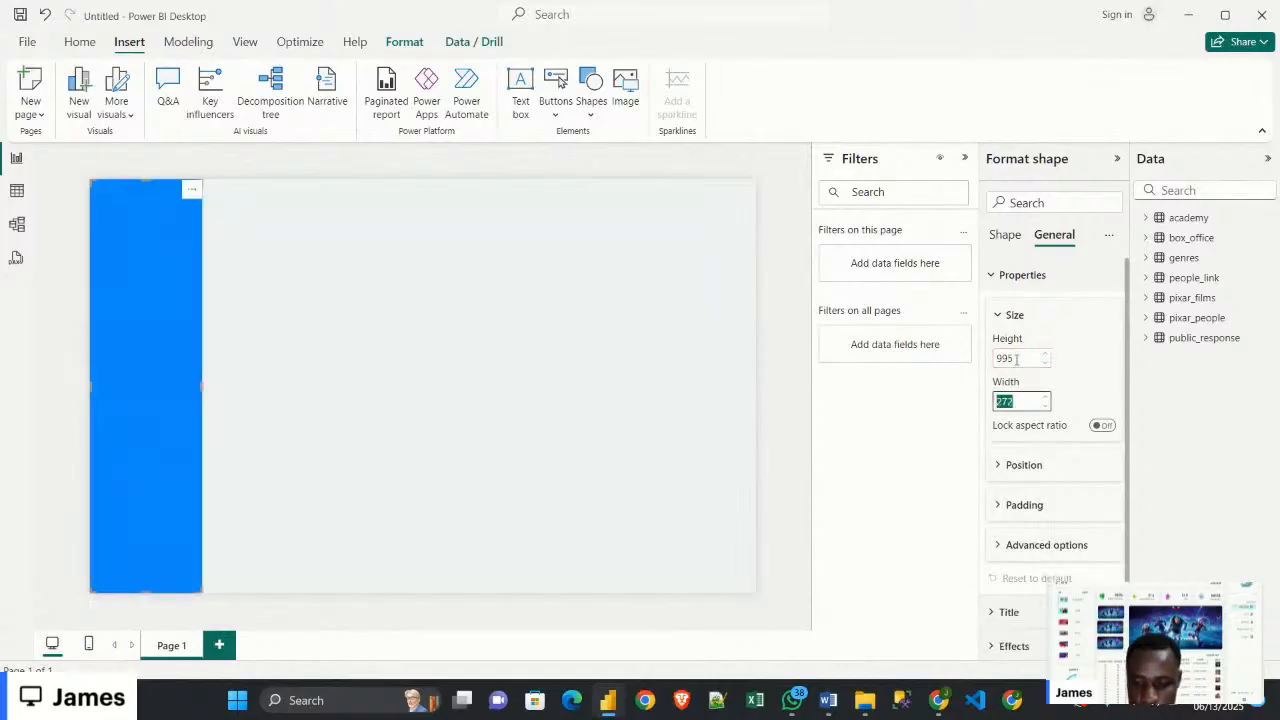
type("2")
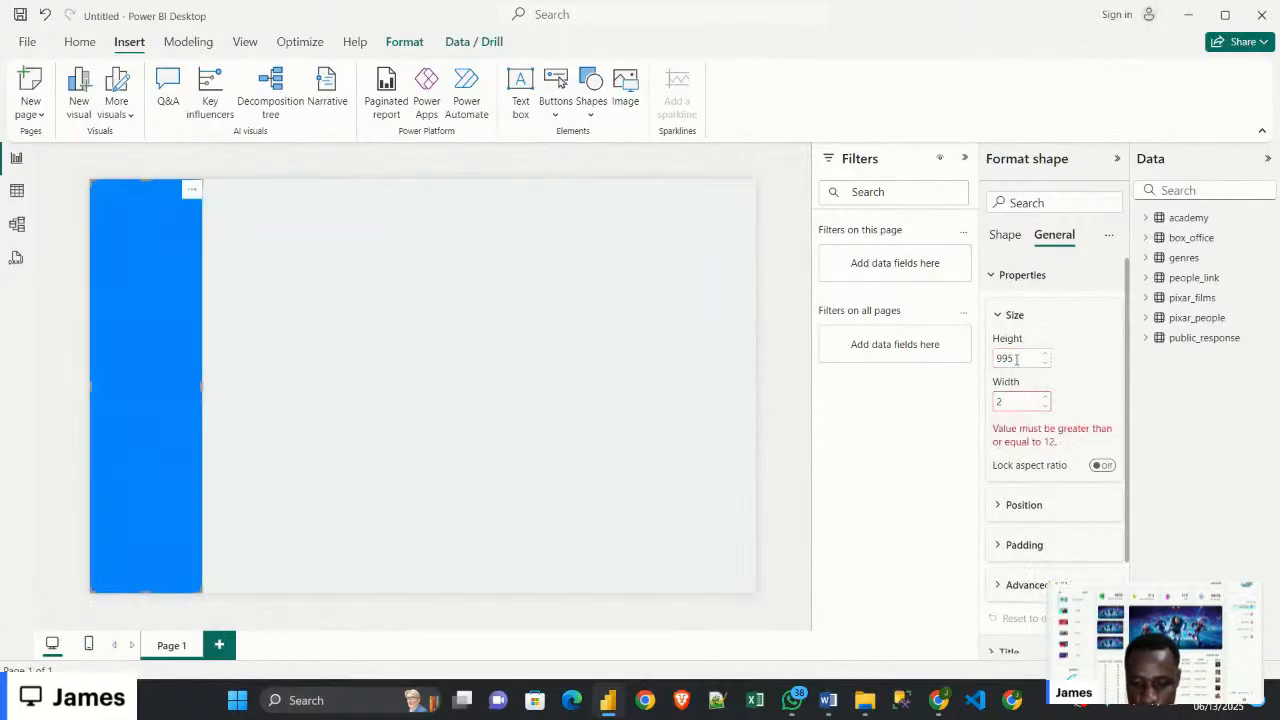
type("58")
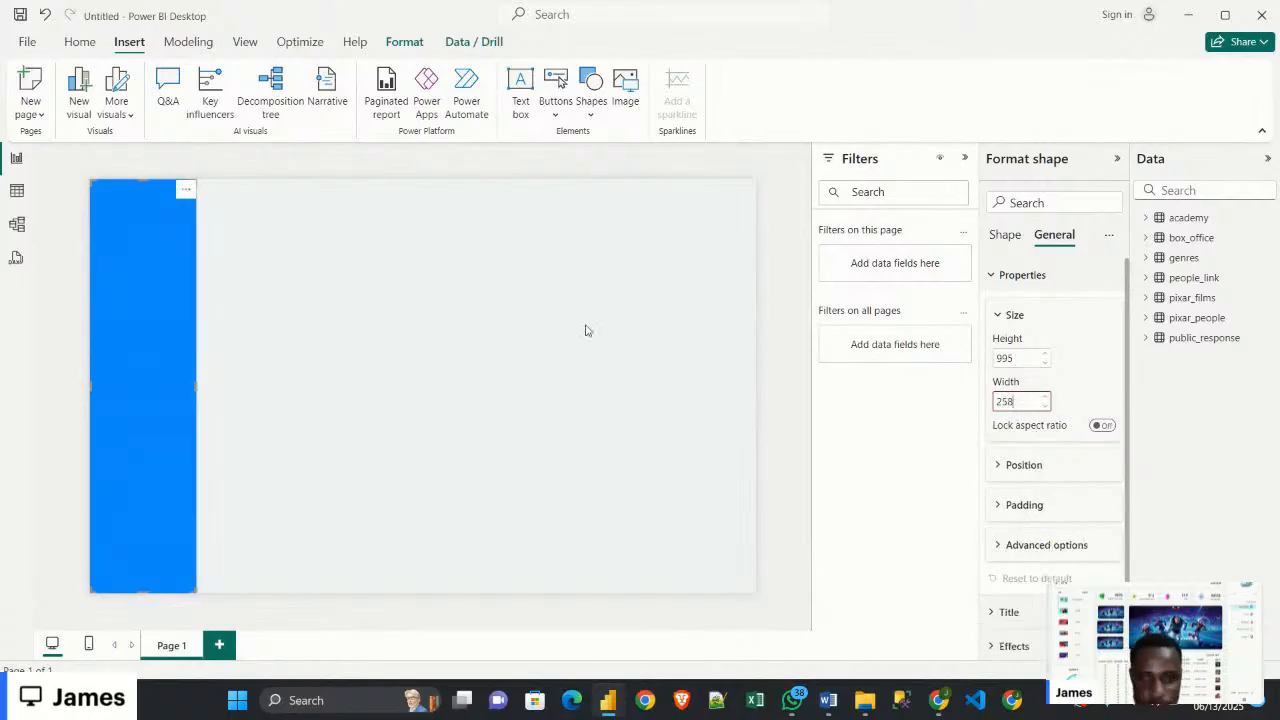
left_click(329, 363)
left_click_drag(190, 400, 214, 398)
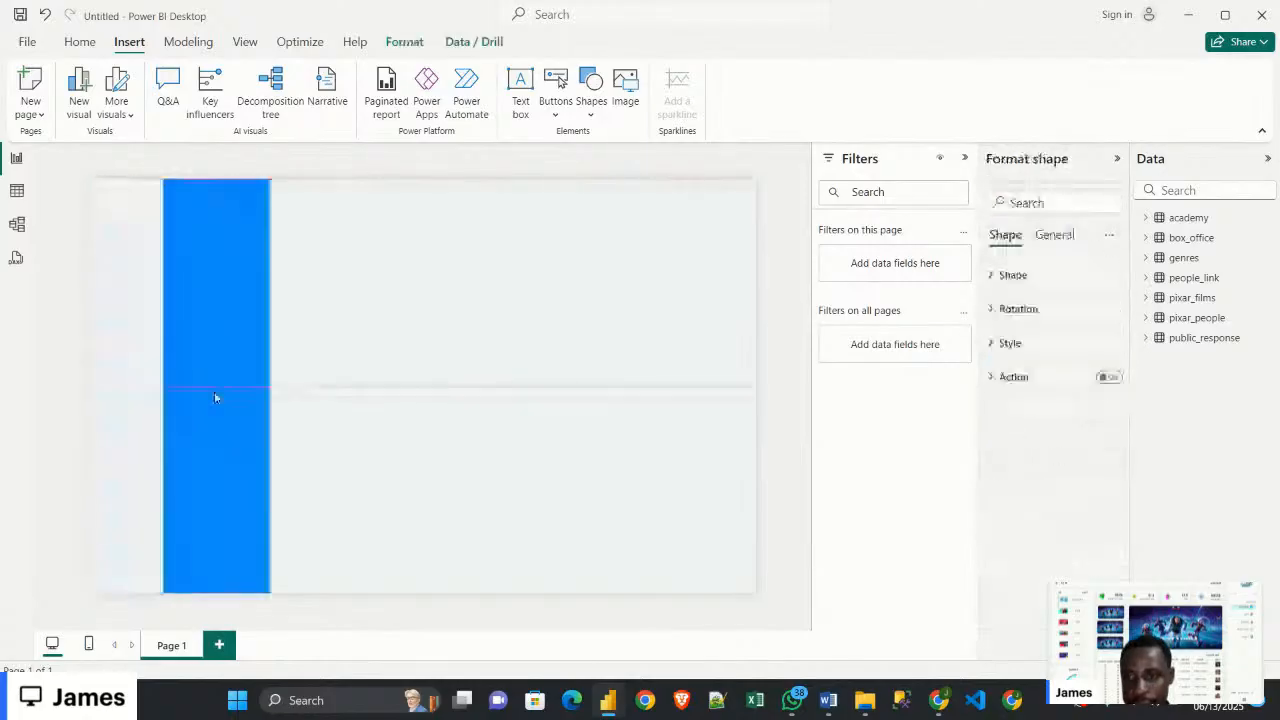
key("ctrl+z")
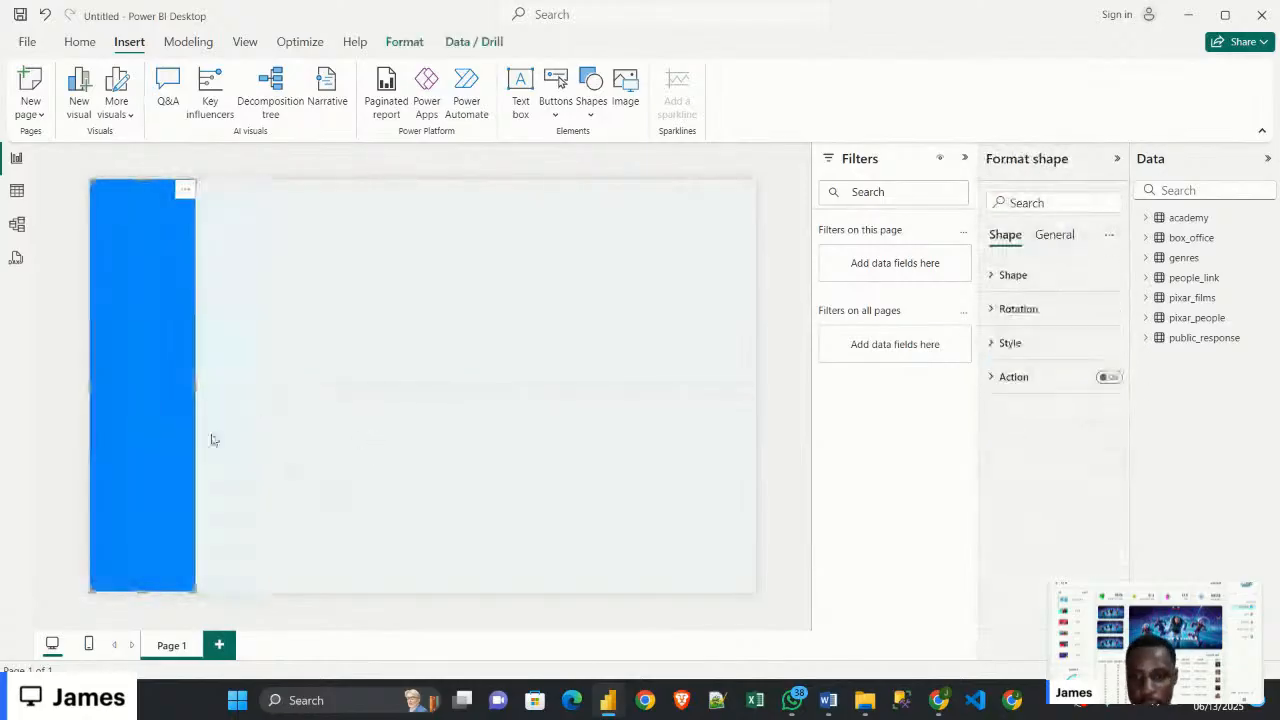
Fill the navigation panel rectangle with white at 8% transparency
mouse_move(867, 704)
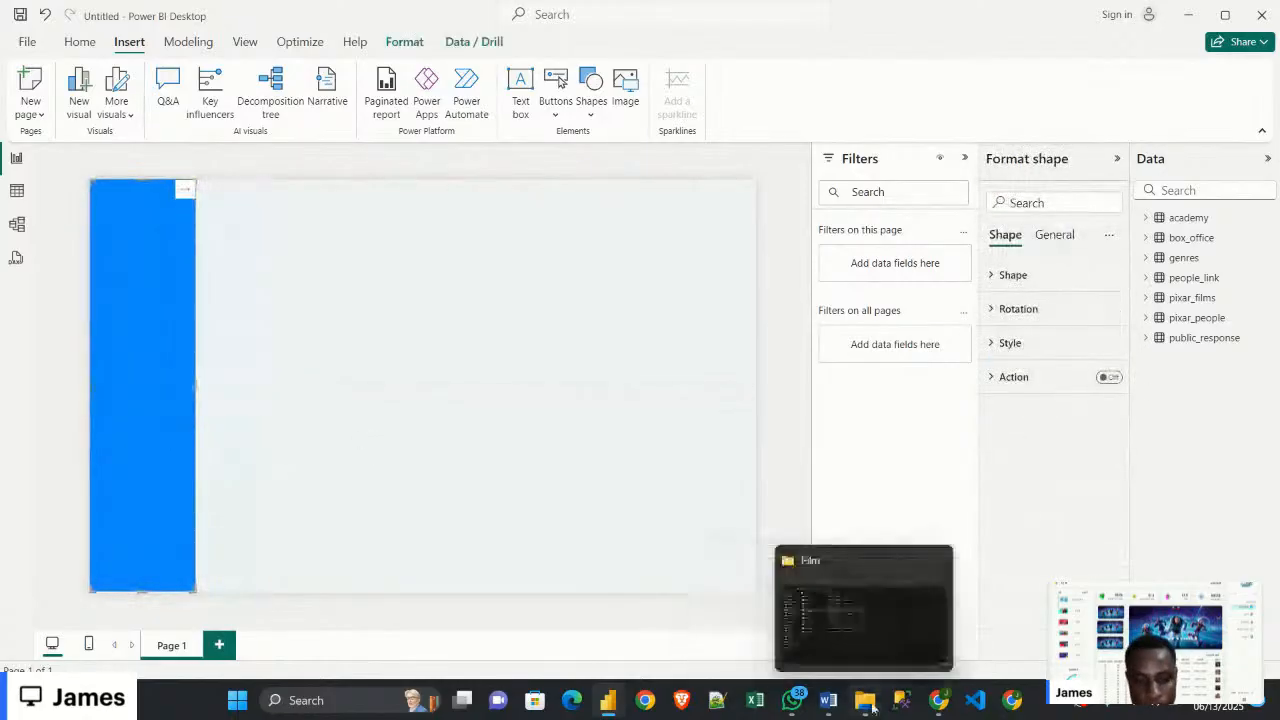
mouse_move(828, 652)
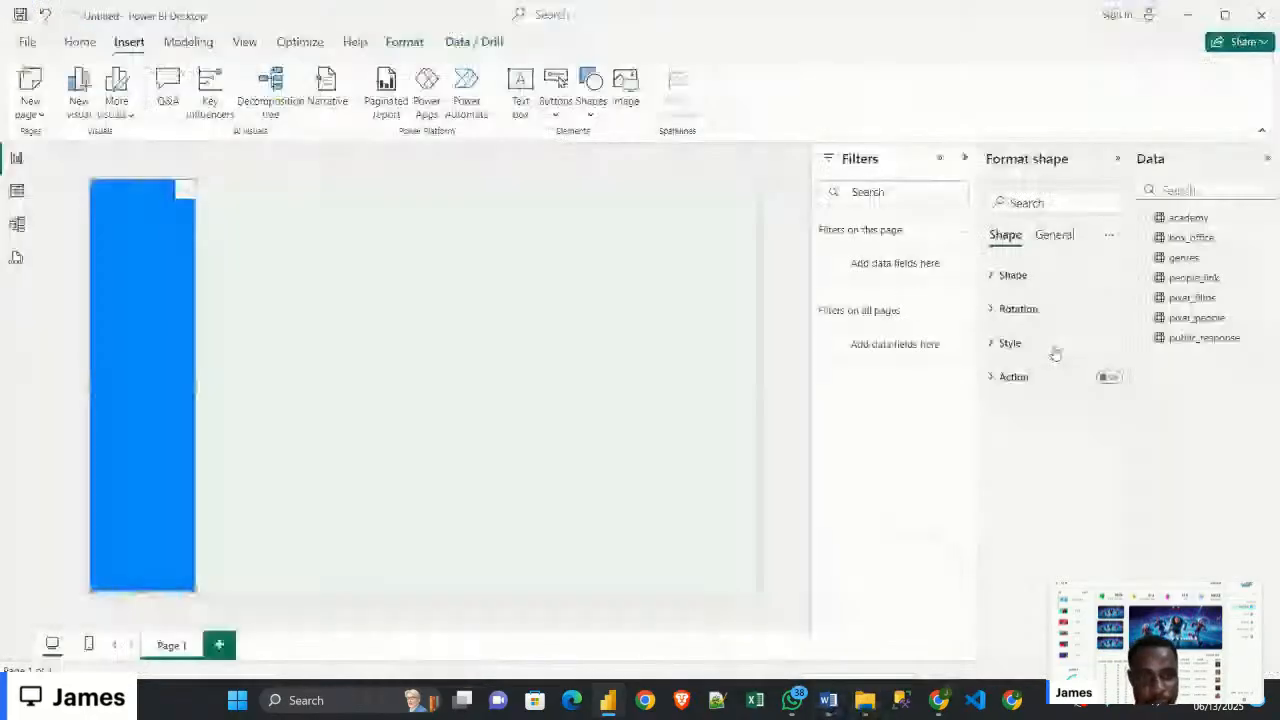
left_click(1010, 343)
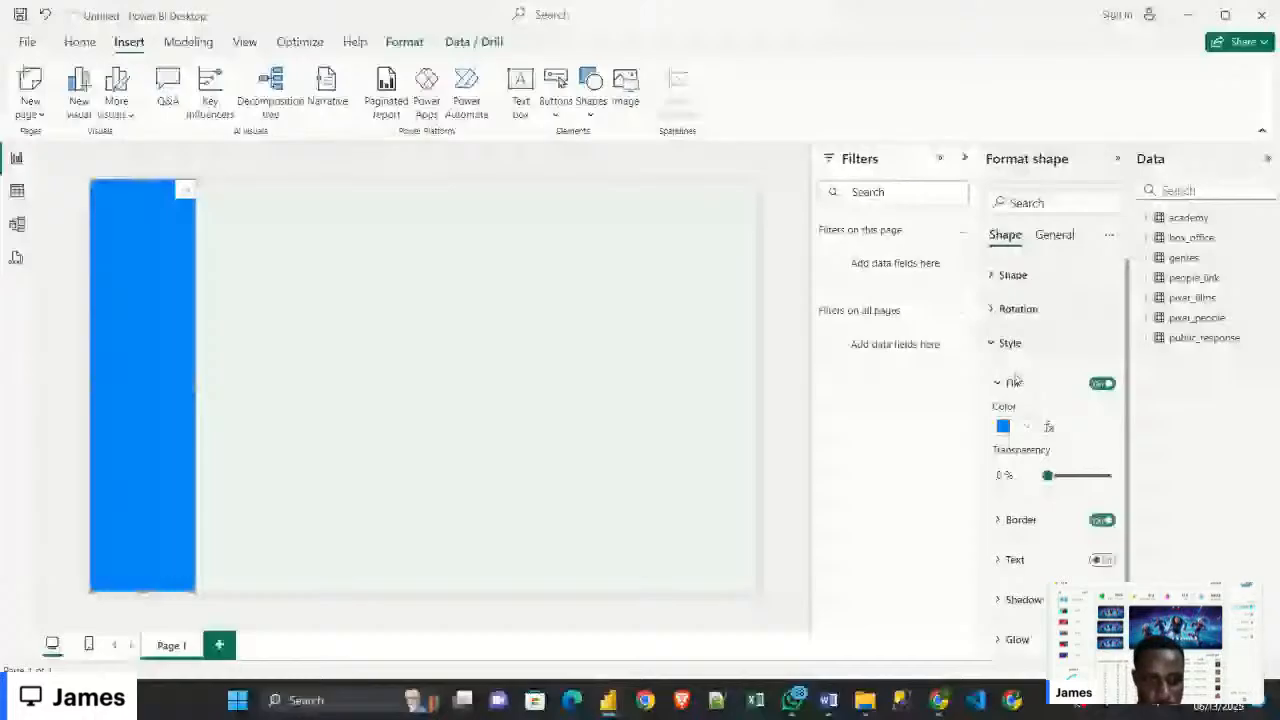
left_click(1026, 426)
left_click(1015, 353)
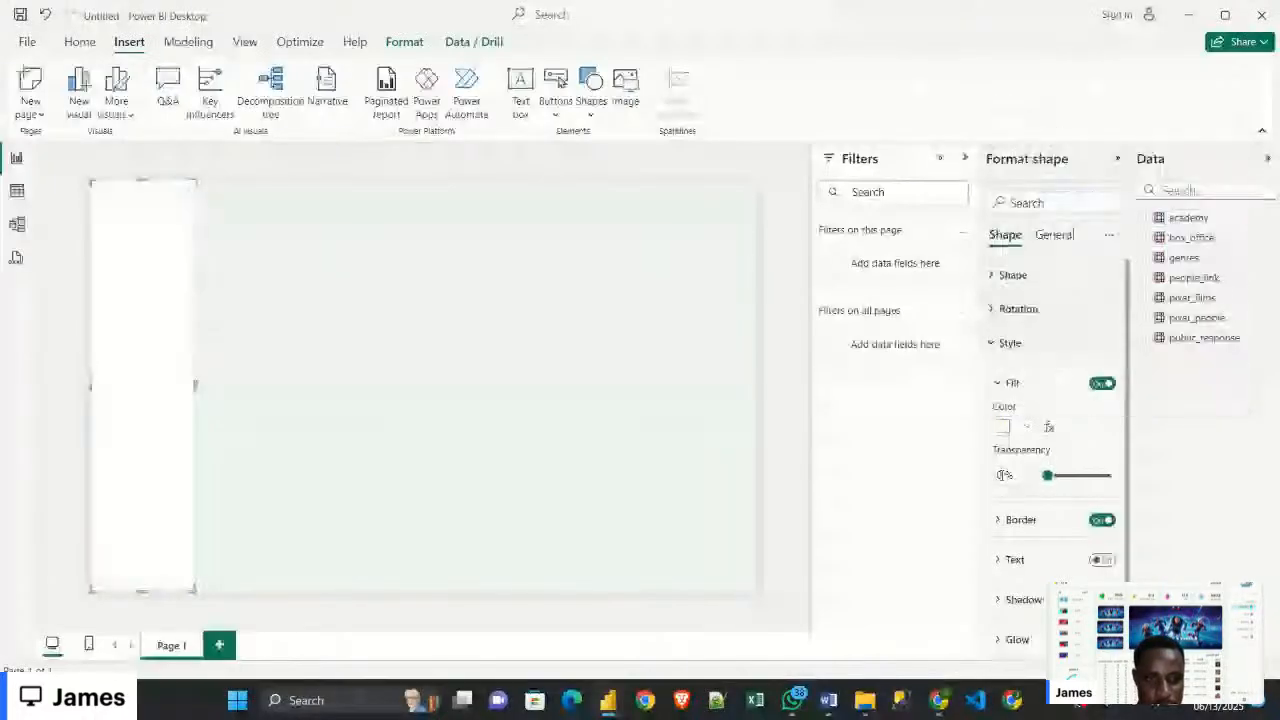
left_click(1004, 475)
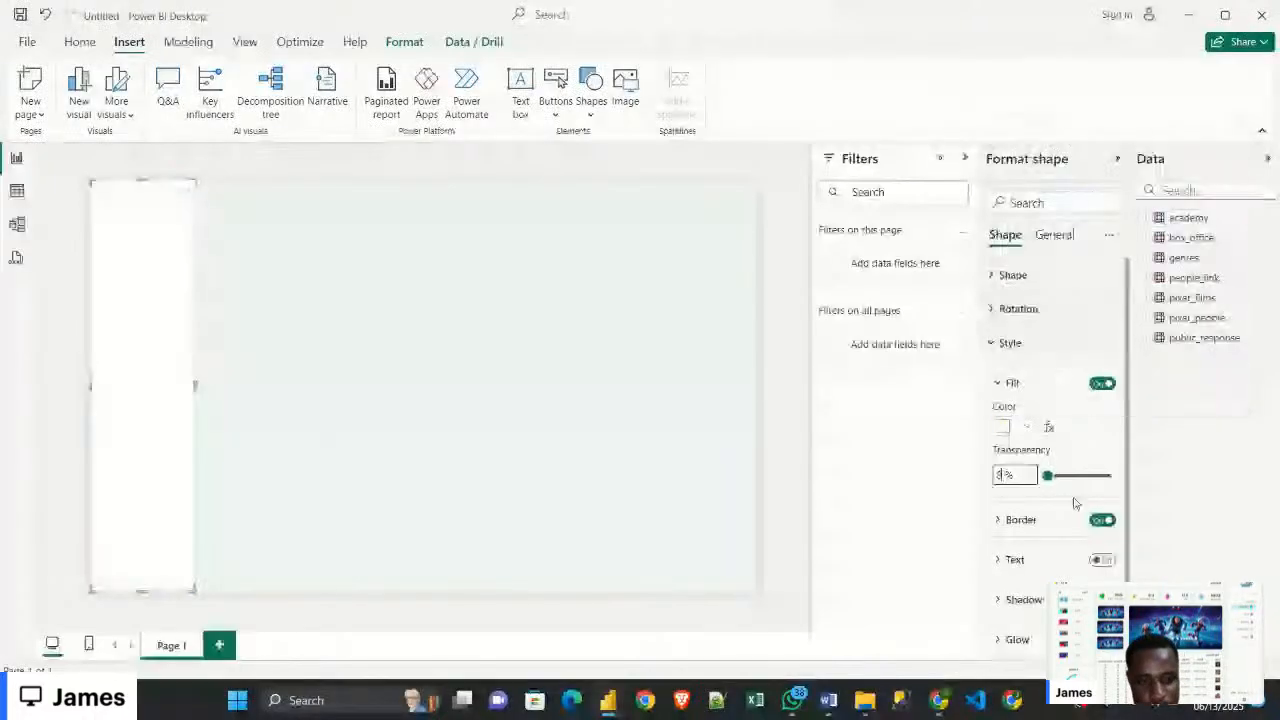
left_click(530, 420)
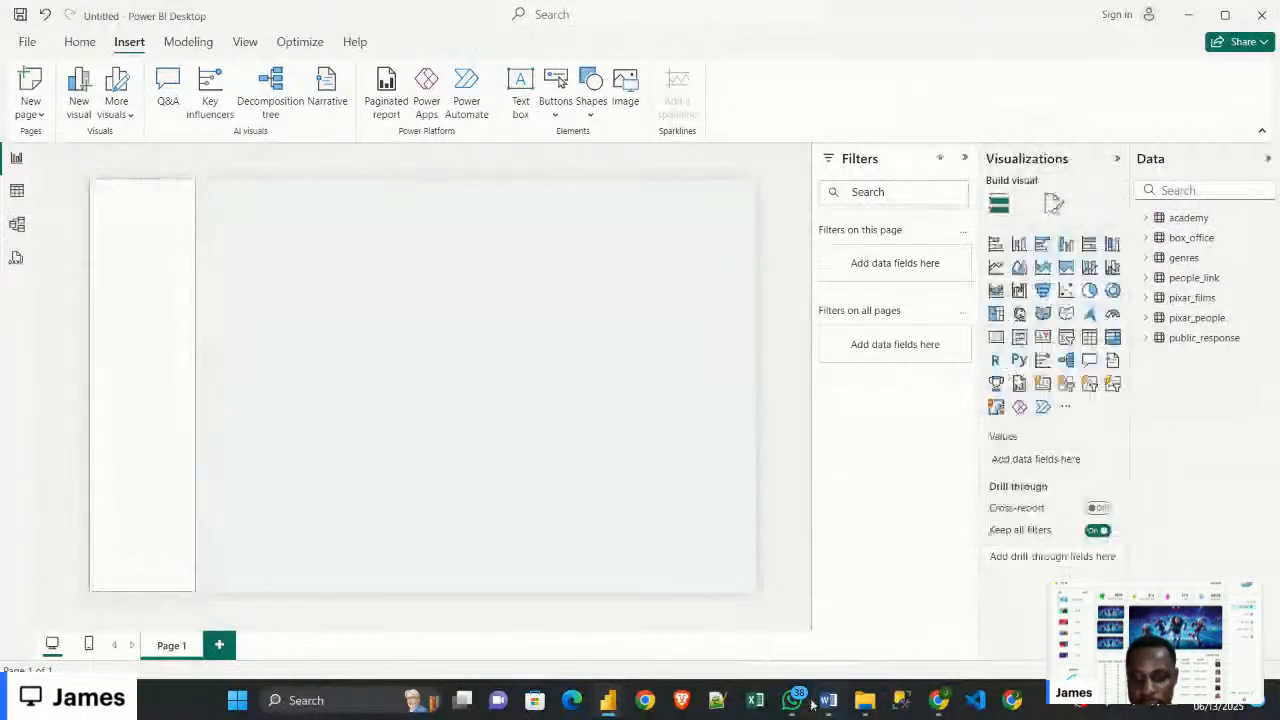
left_click(165, 439)
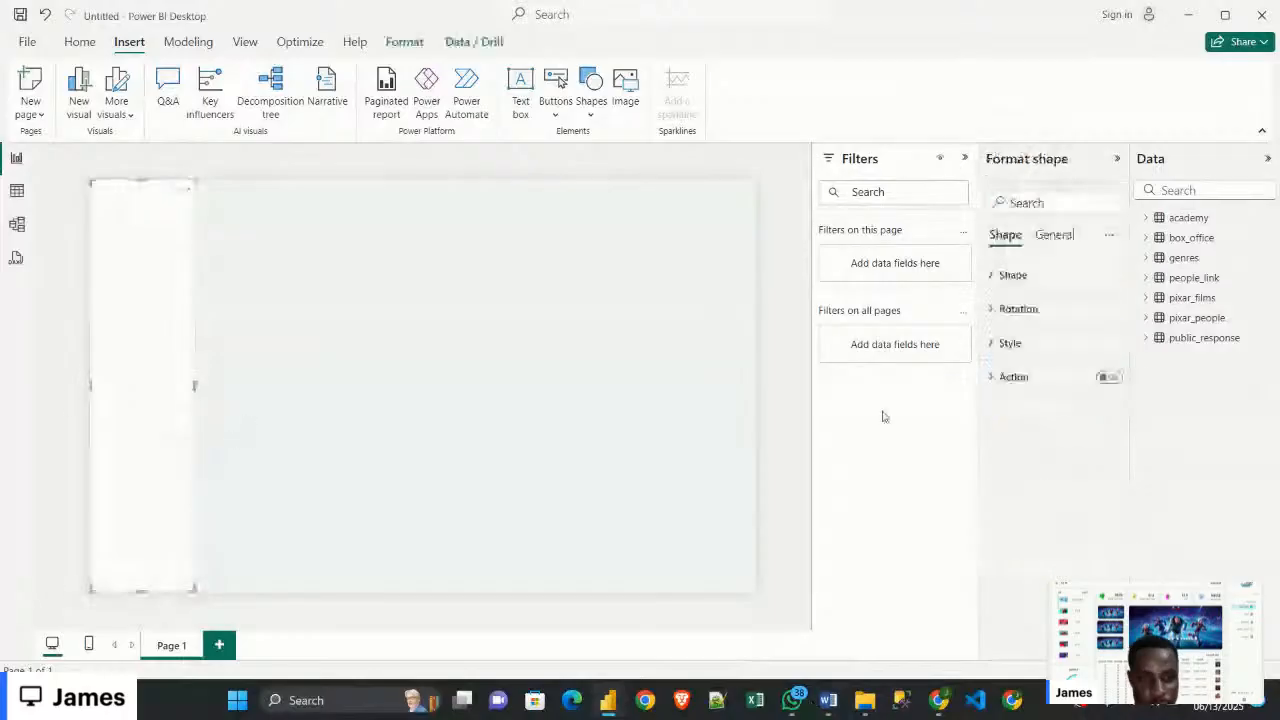
left_click(1012, 350)
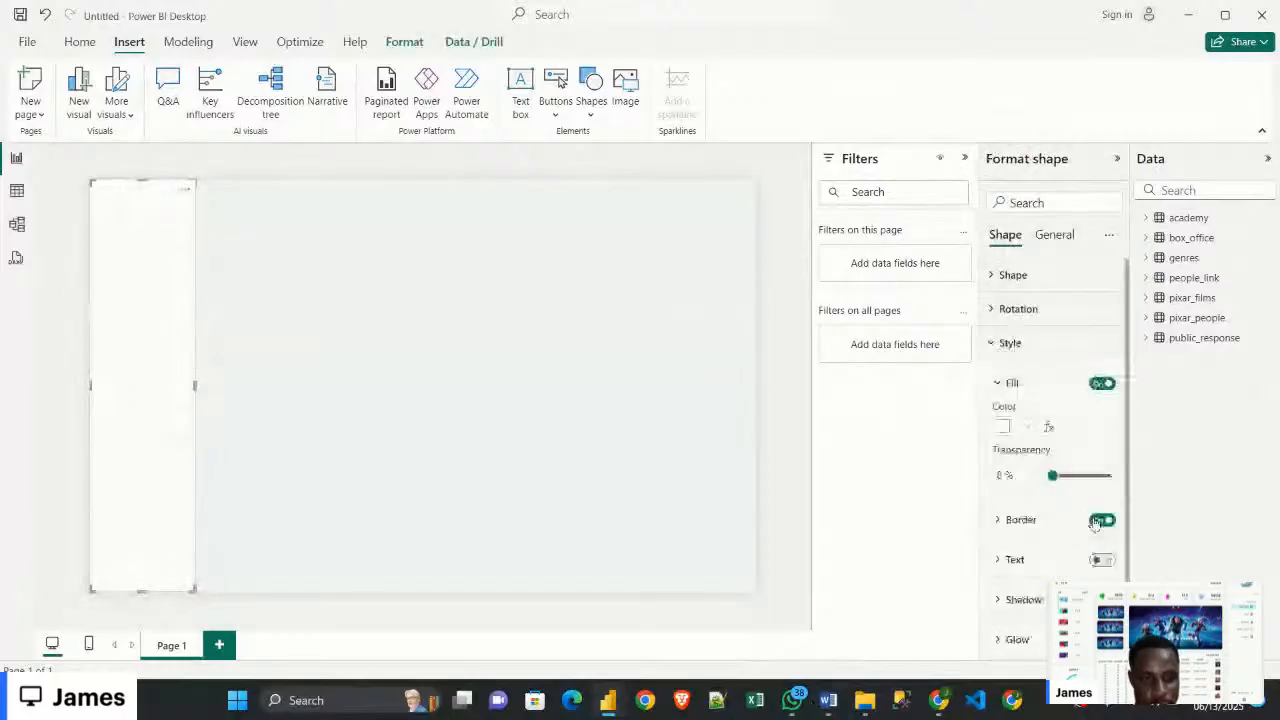
left_click(1007, 346)
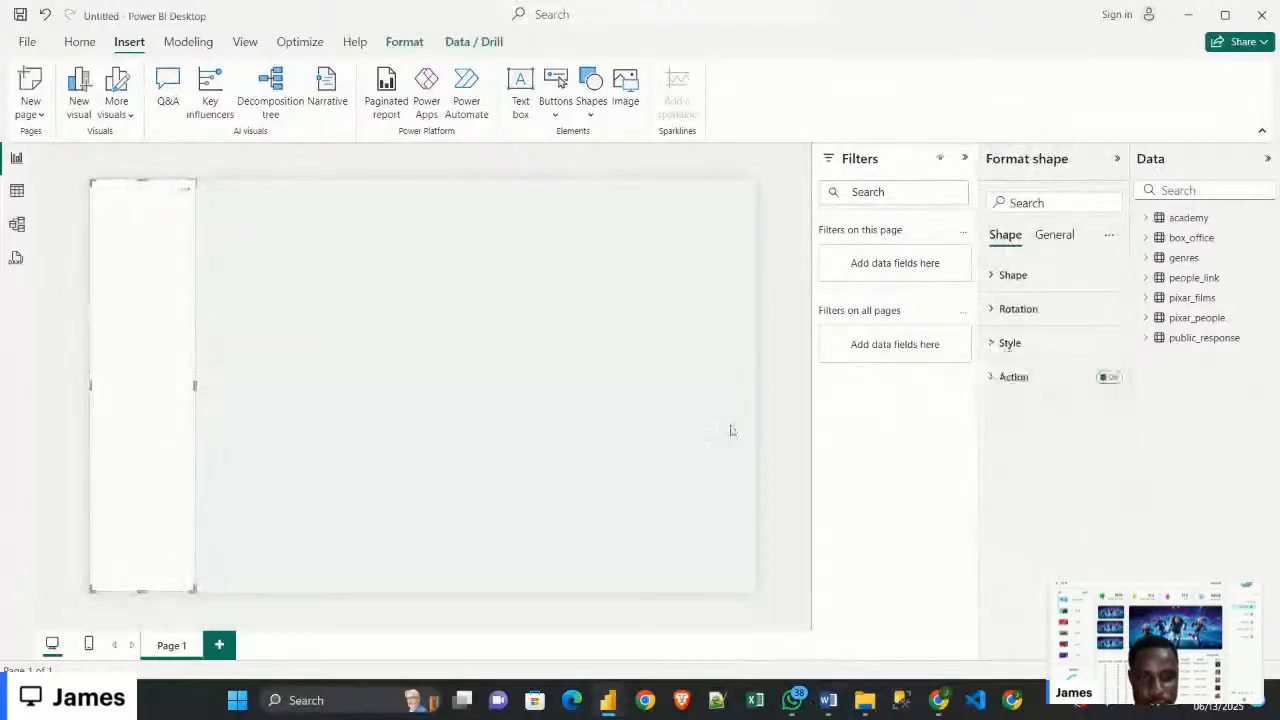
left_click(89, 343)
Look up the KPI card size in the DASHBOARD GUIDE document and return to the untitled report
mouse_move(828, 708)
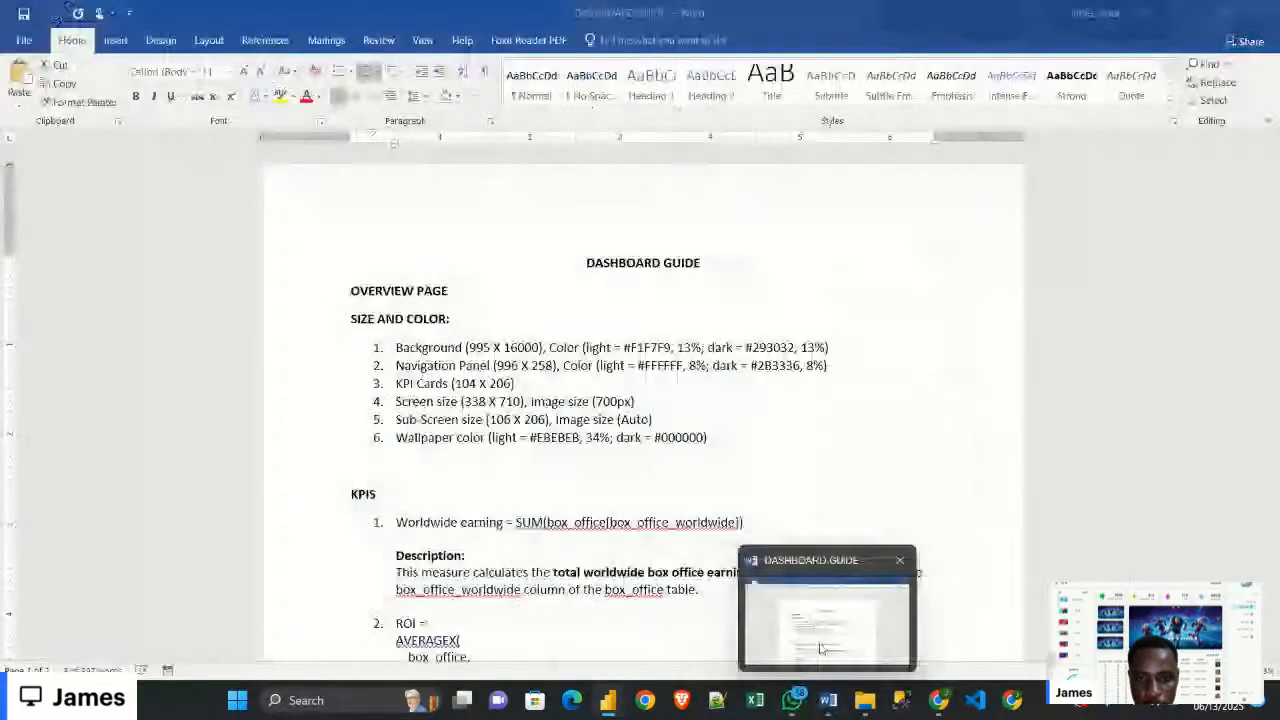
left_click(820, 649)
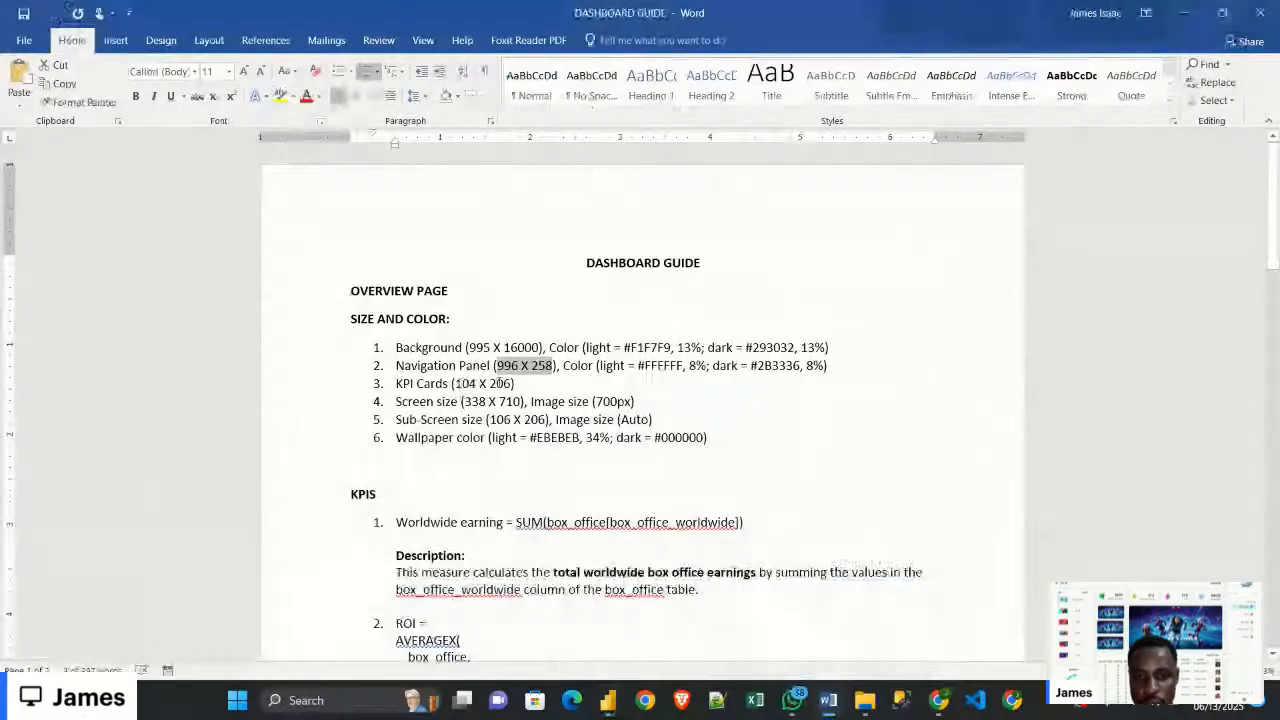
left_click(1186, 14)
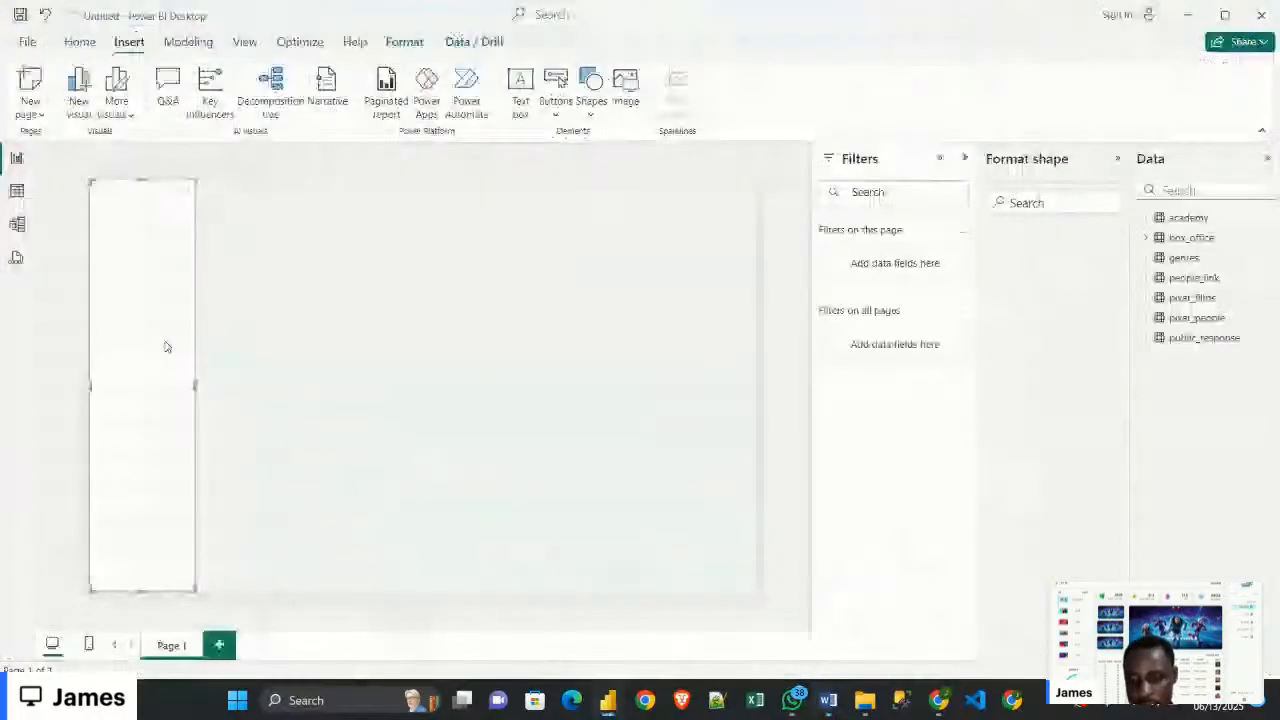
Paste a copy of the navigation panel rectangle, move it onto the open page, and set its height to 104 and width to 206
key("ctrl+v")
left_click_drag(190, 372, 437, 300)
left_click(1054, 234)
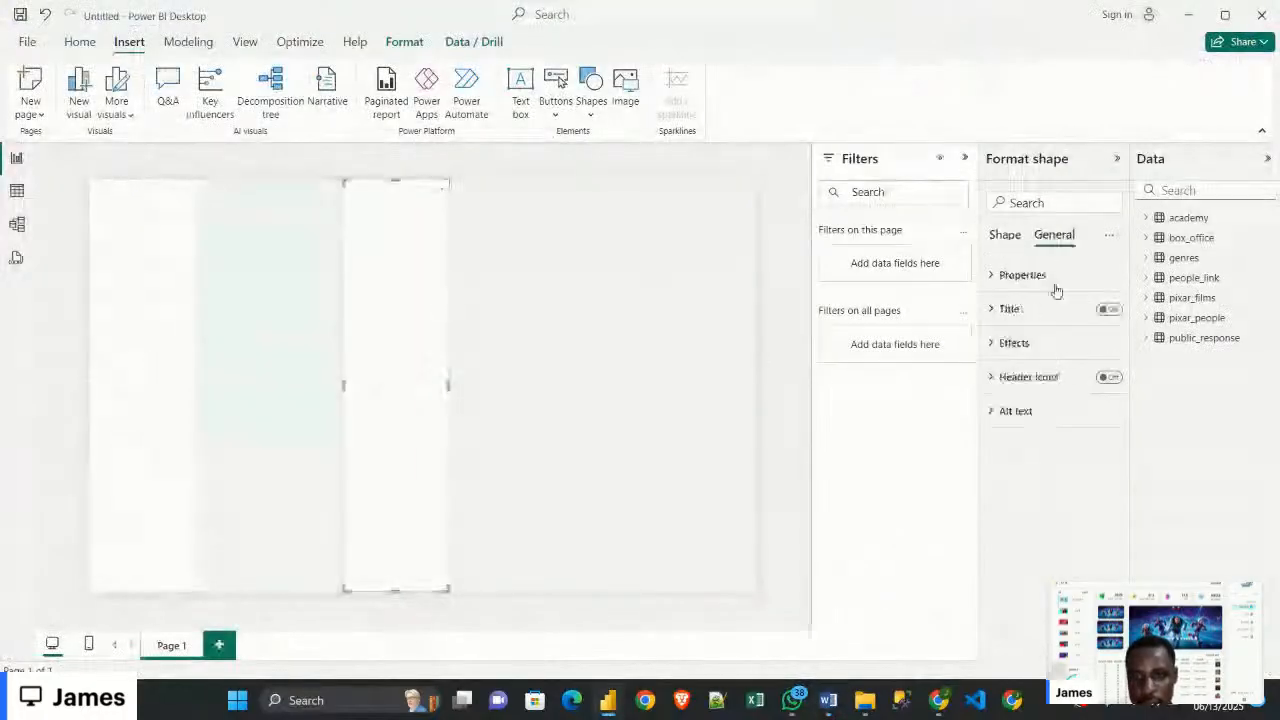
left_click(1048, 279)
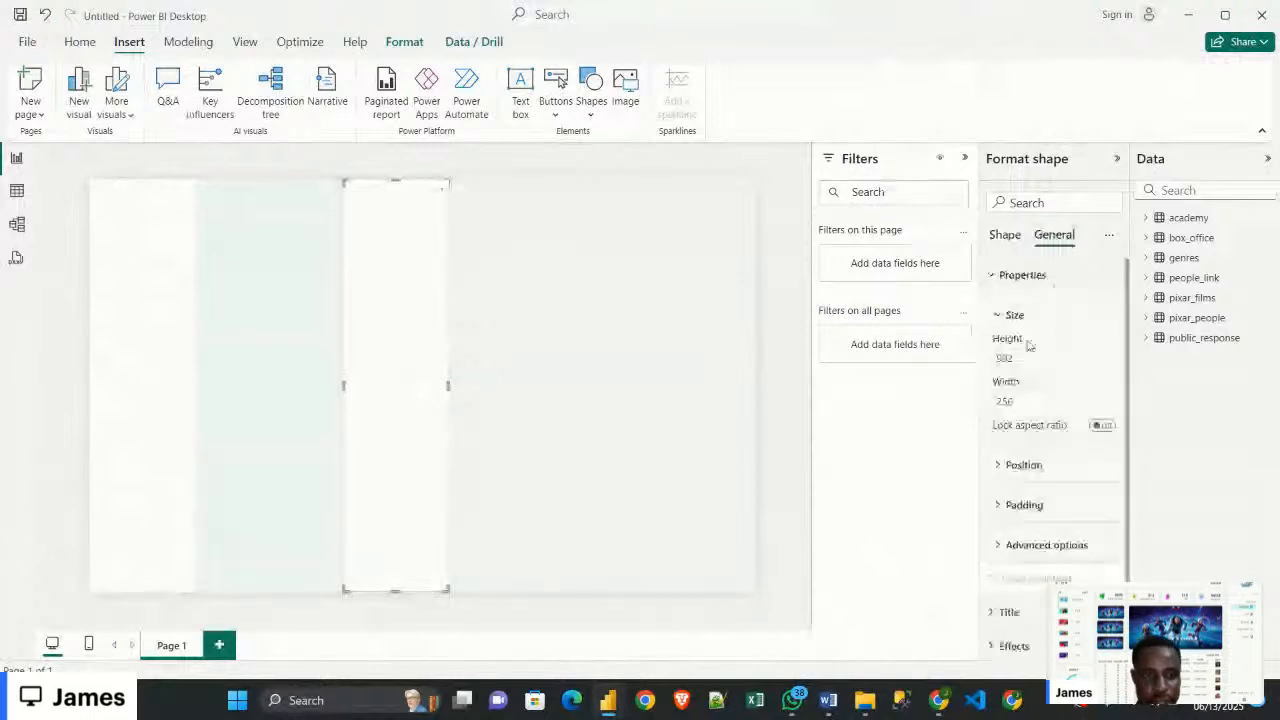
double_click(1020, 358)
key("BackSpace")
type("104")
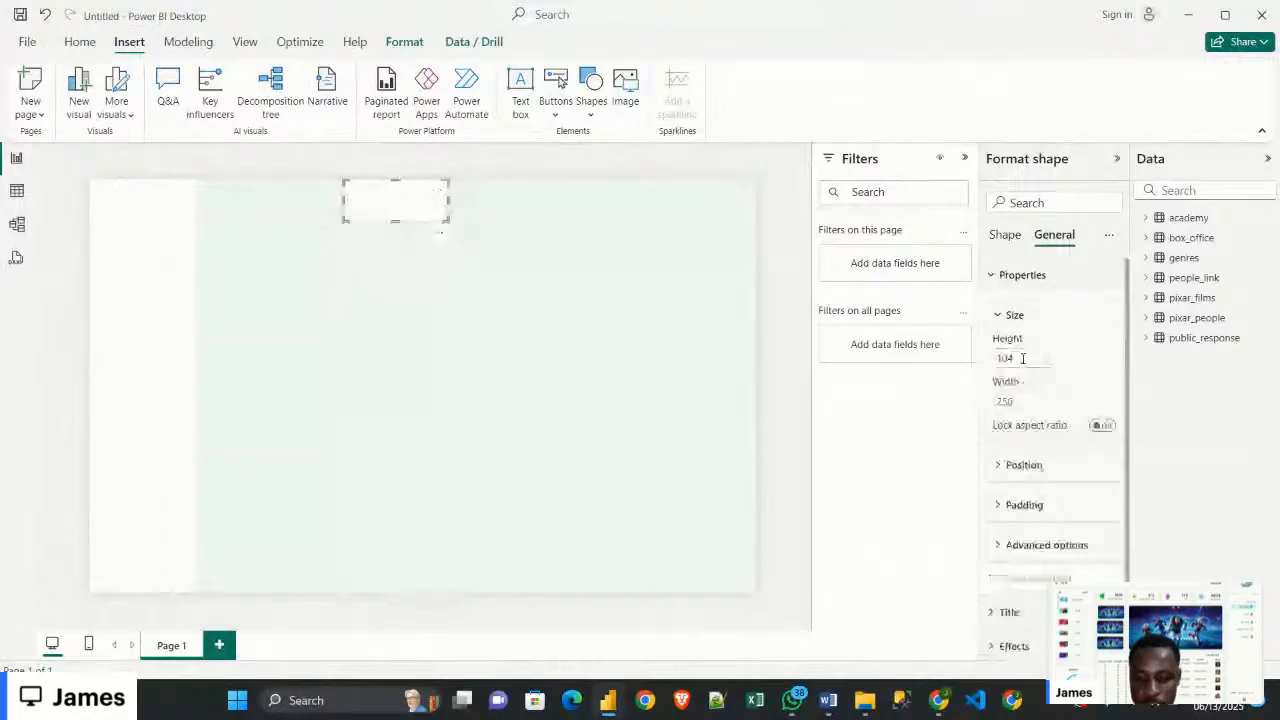
key("Tab")
key("BackSpace")
type("200")
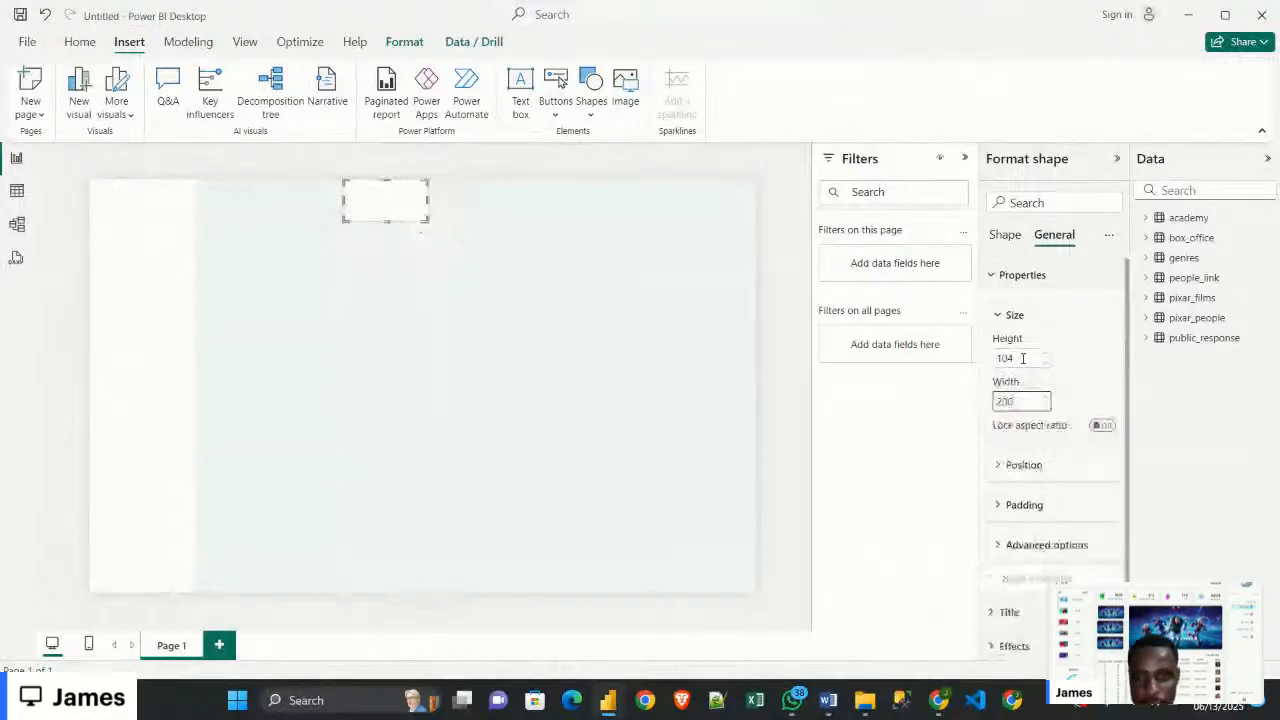
Move the KPI card rectangle into the open page area and stretch a copy of it into a thin header bar beside the navigation panel
left_click_drag(380, 213, 249, 249)
left_click(354, 246)
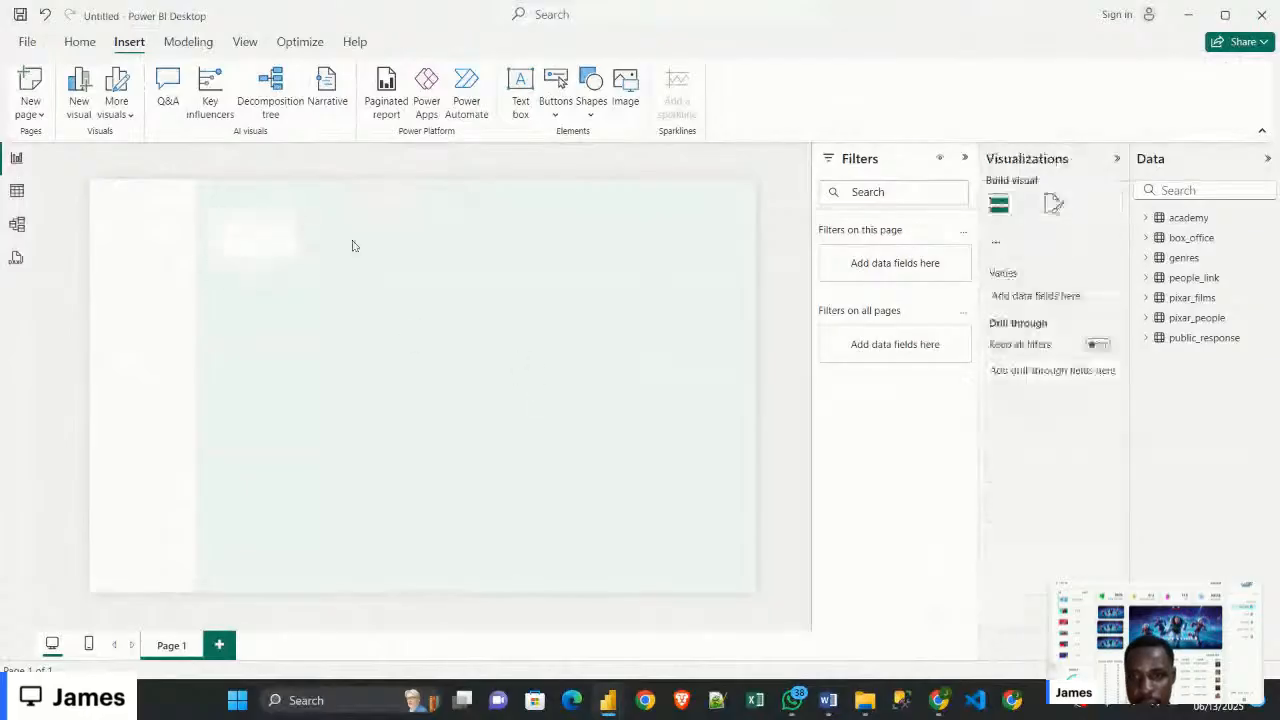
left_click(261, 250)
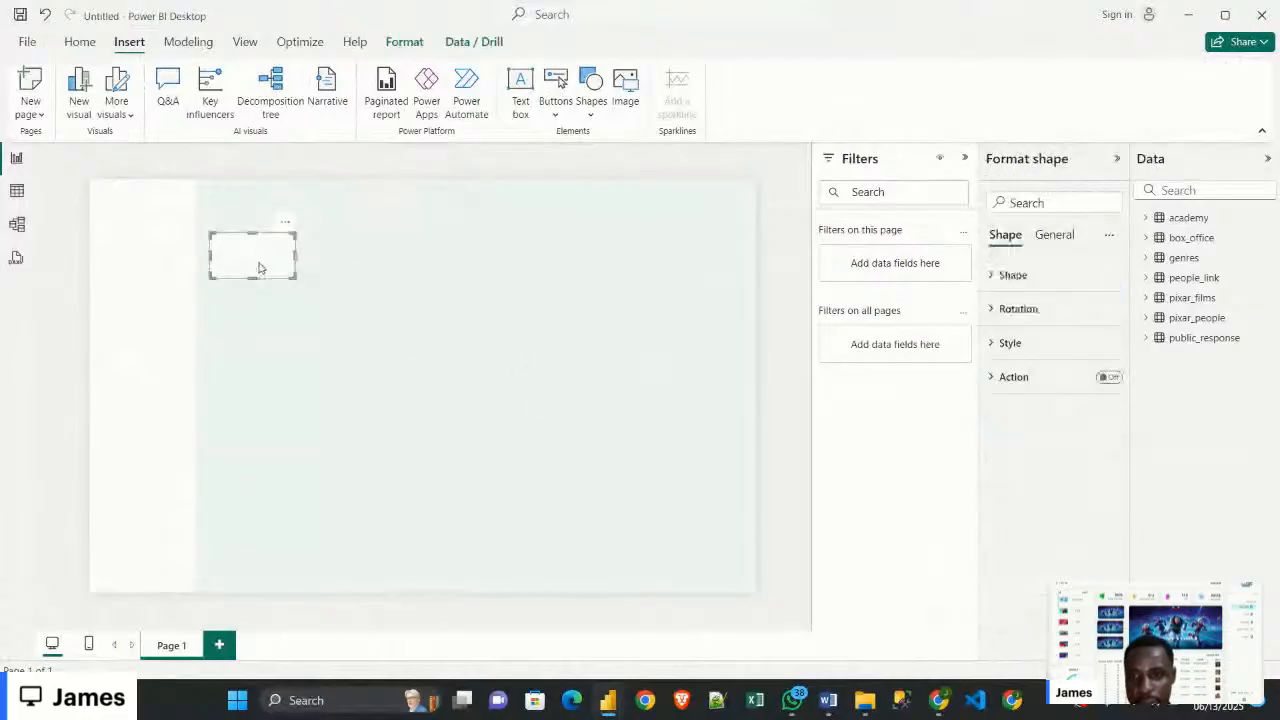
left_click_drag(259, 267, 376, 311)
left_click_drag(254, 266, 748, 241)
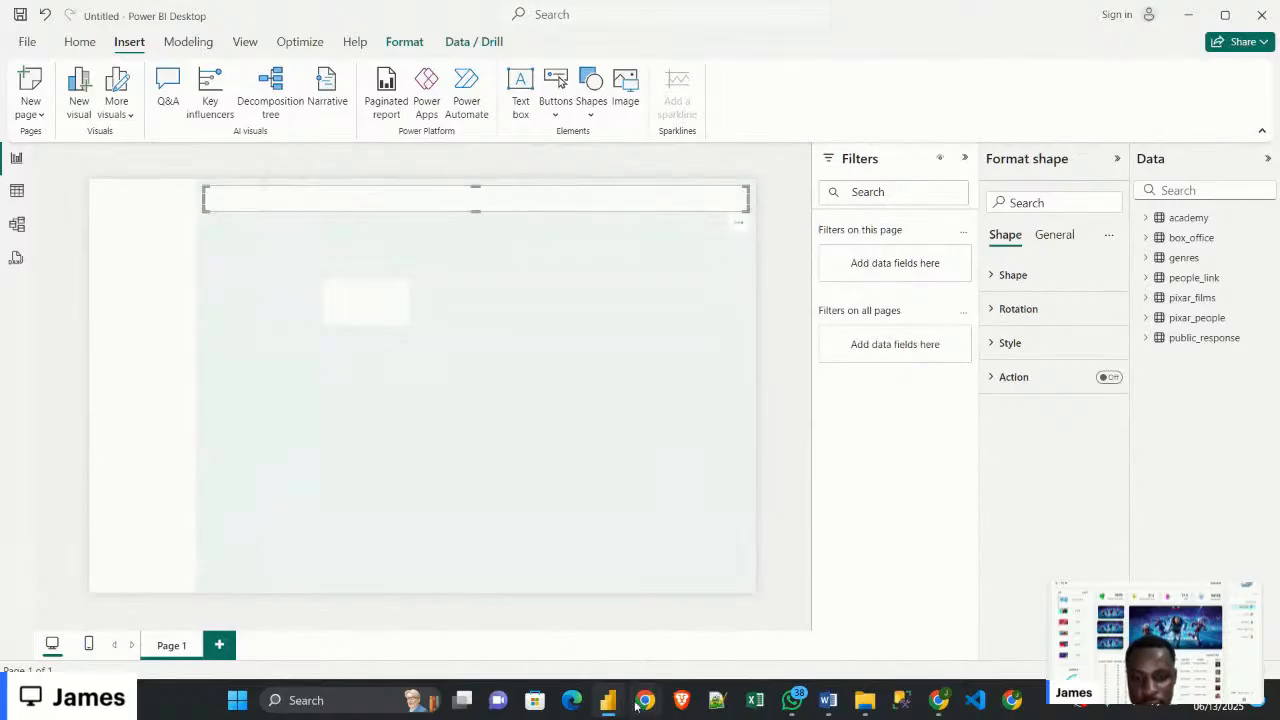
Compare with the FilmDashboad2 Overview page and arrange four copies of the KPI card rectangle in a row beneath the header bar
mouse_move(614, 708)
left_click(517, 620)
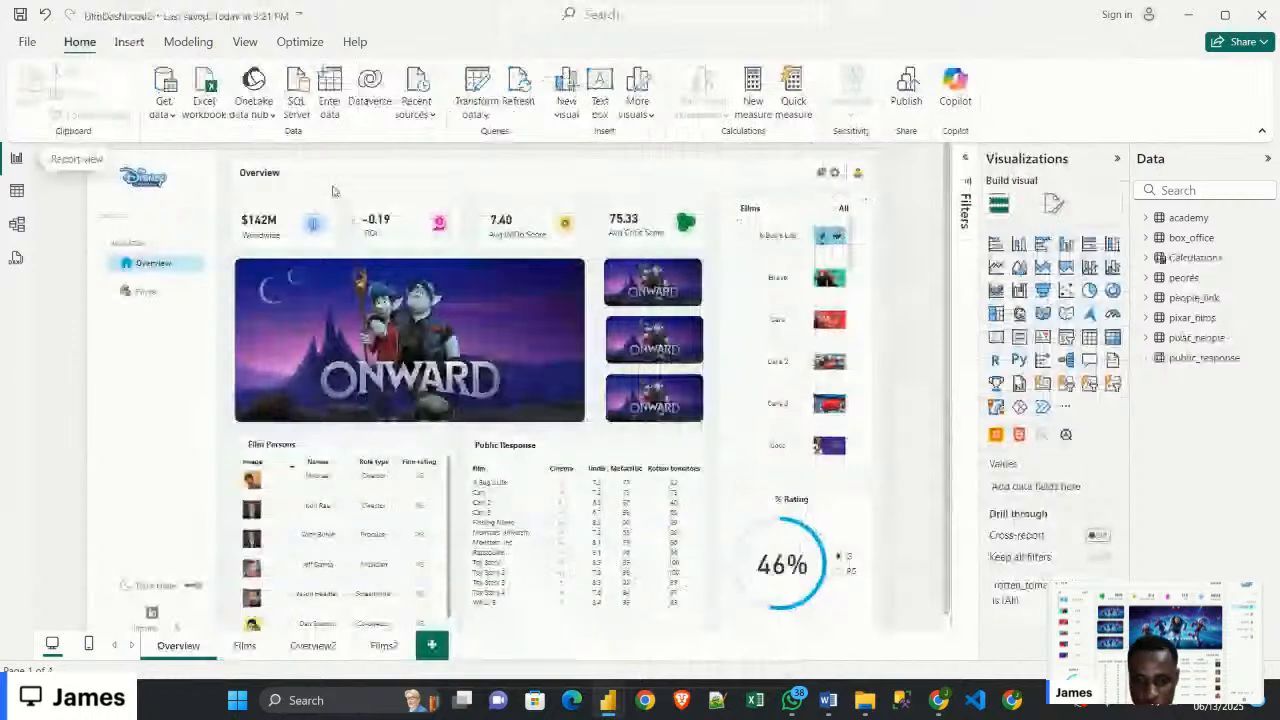
mouse_move(610, 700)
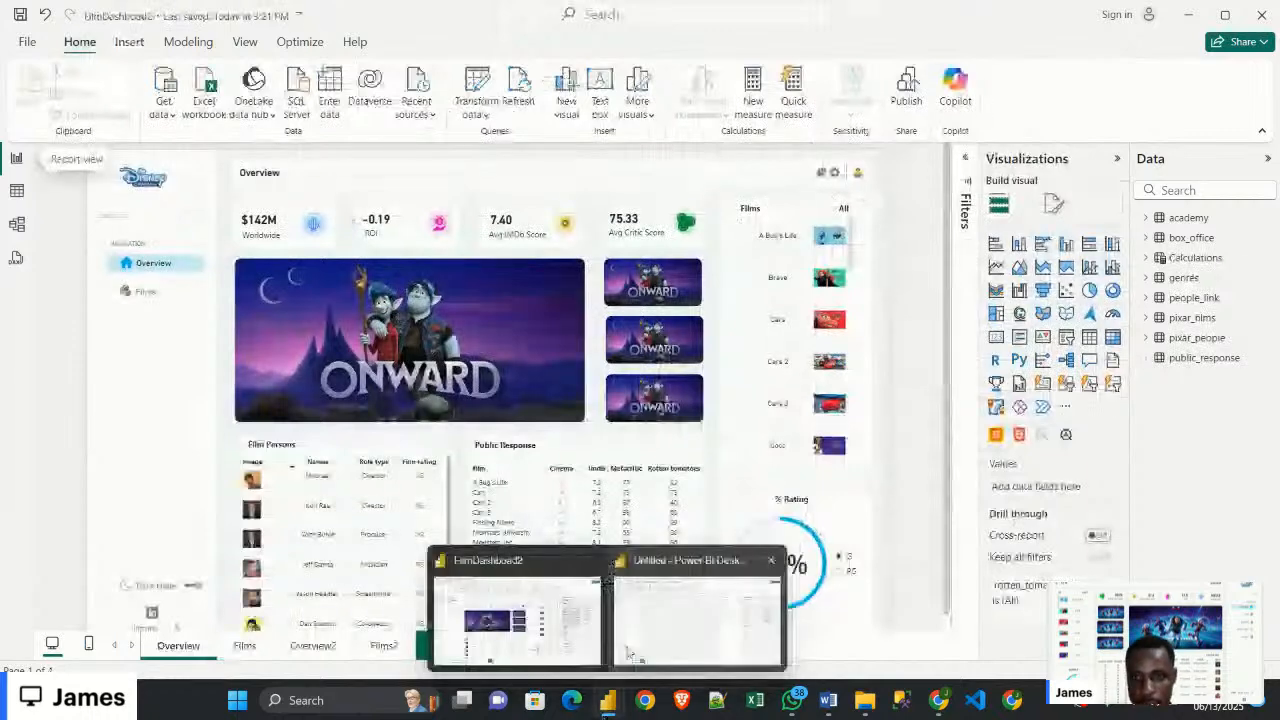
left_click(628, 652)
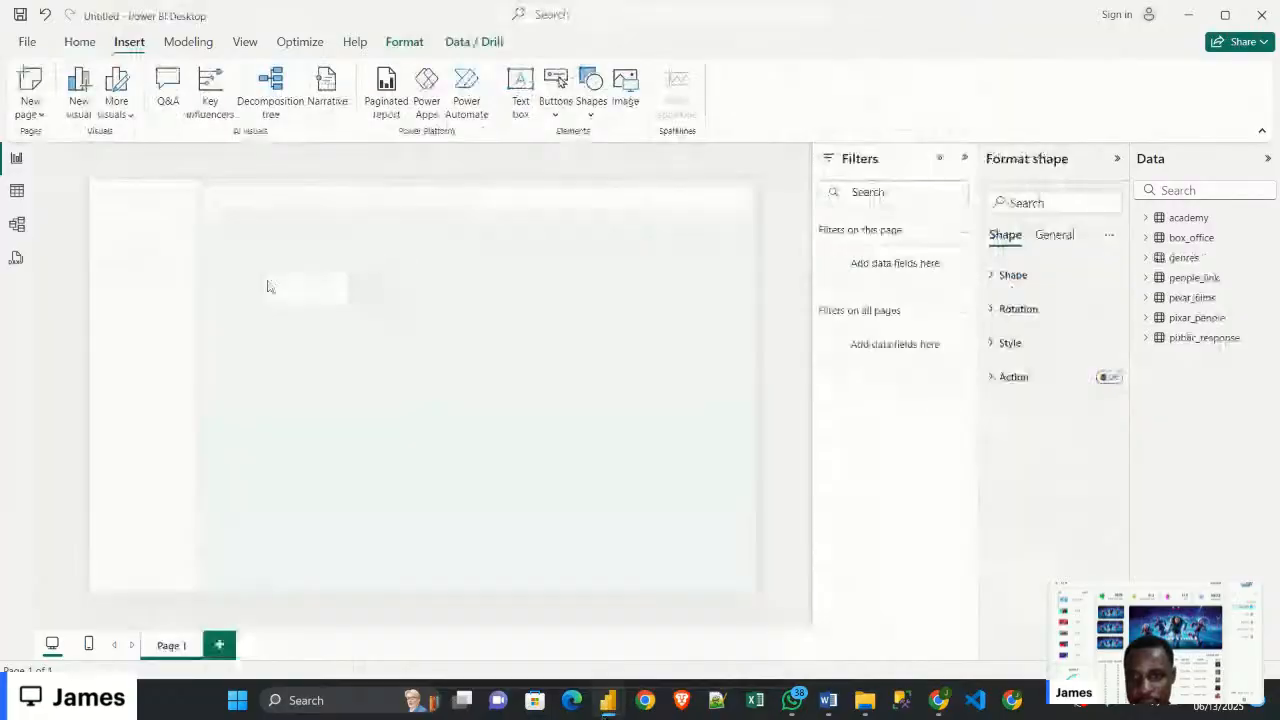
mouse_move(612, 711)
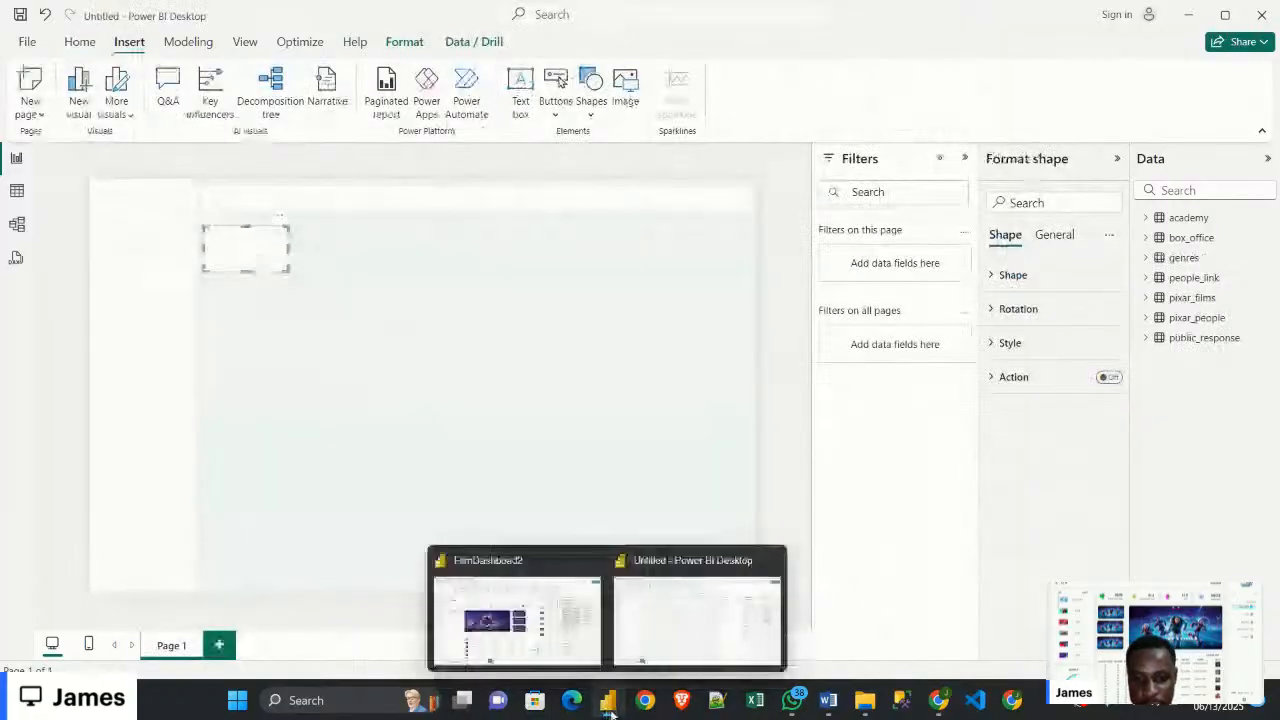
left_click(515, 620)
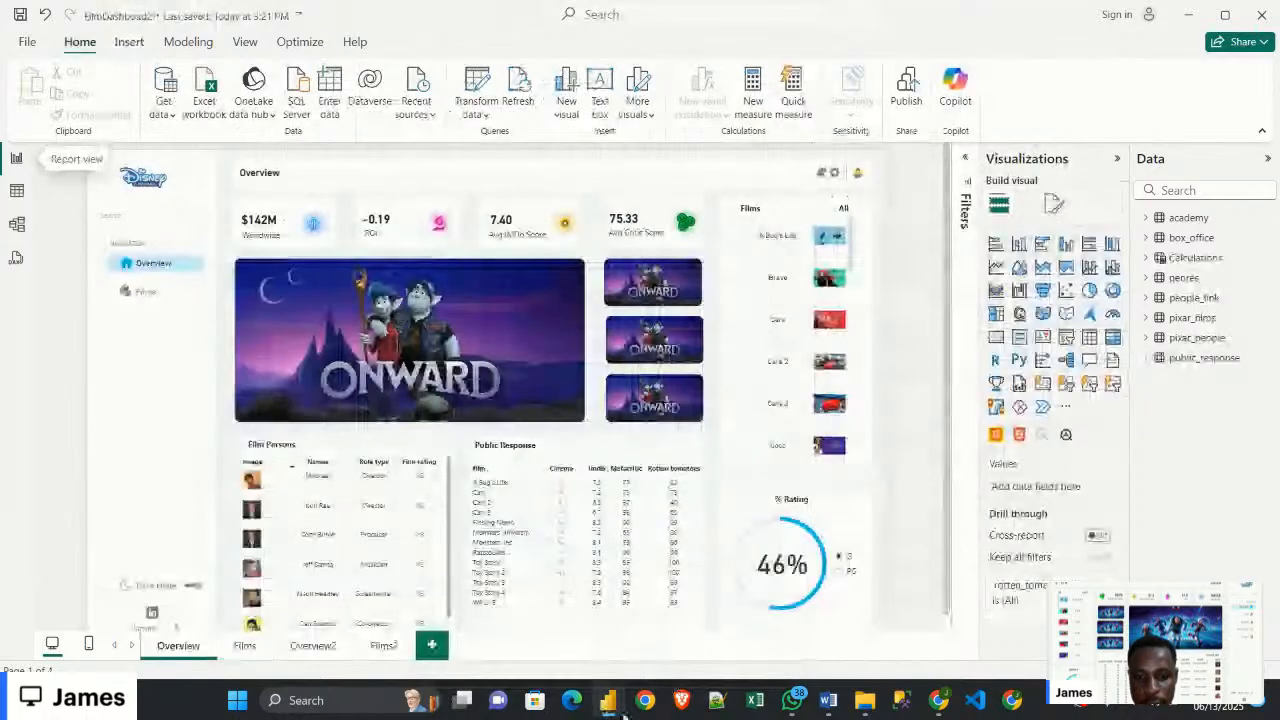
left_click(549, 577)
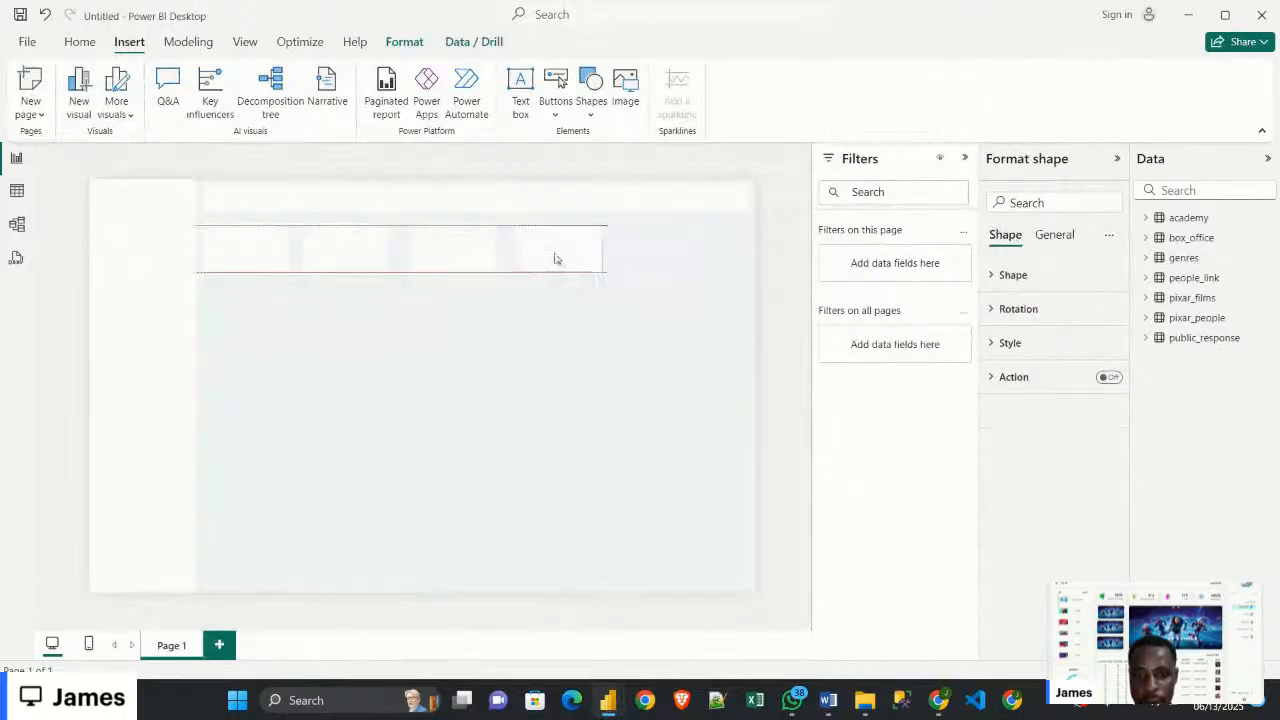
left_click_drag(556, 259, 557, 257)
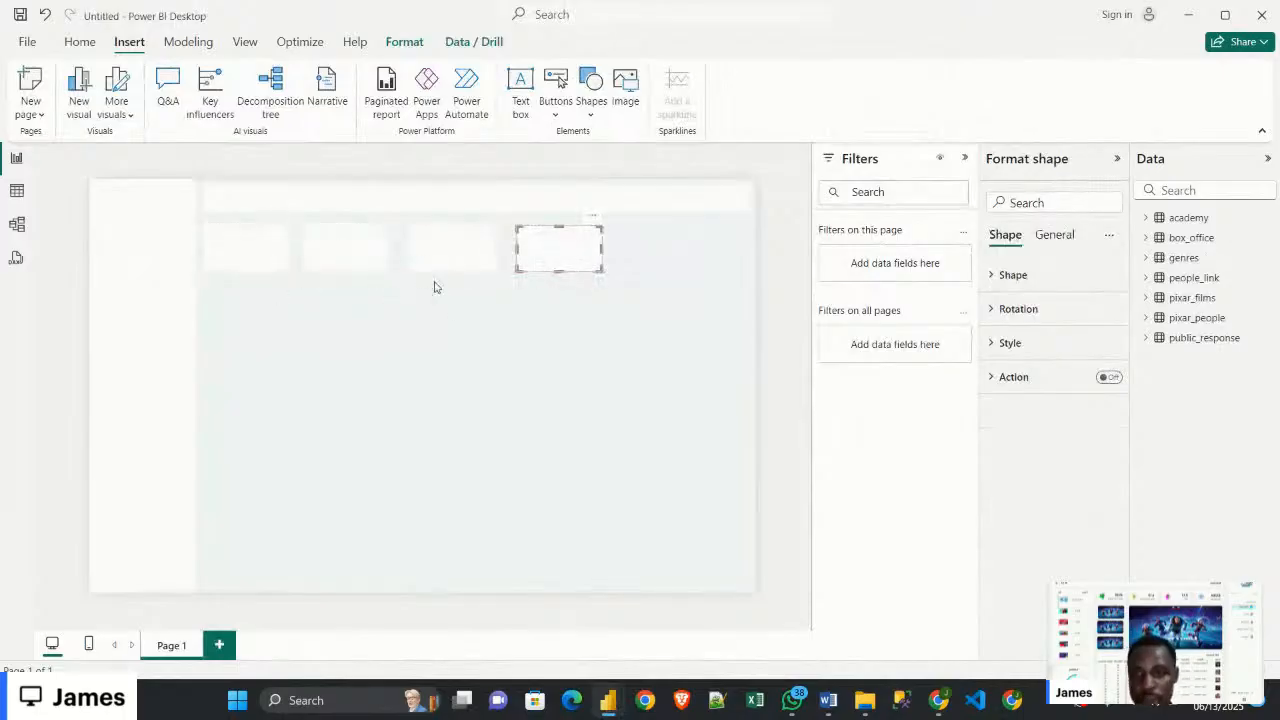
Distribute the four KPI card rectangles evenly, horizontally and vertically, and collapse the filters pane
left_click(475, 258, "ctrl")
left_click(364, 257, "ctrl")
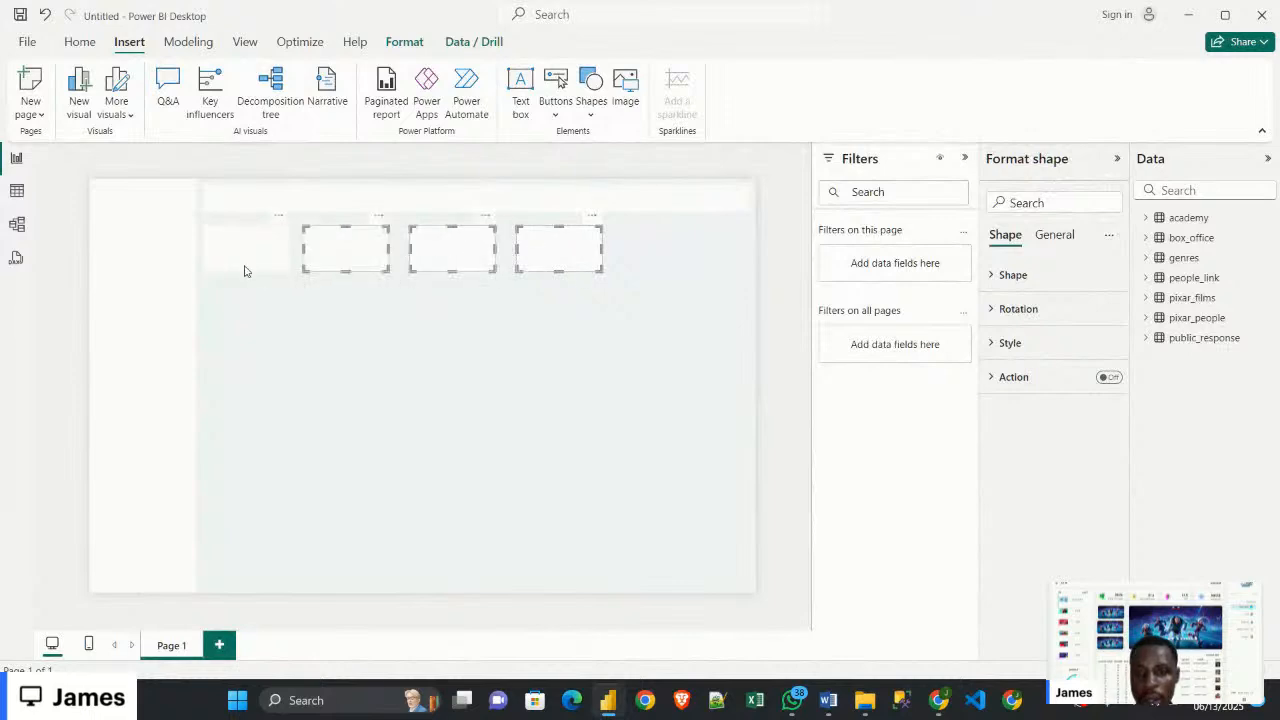
left_click(245, 266, "ctrl")
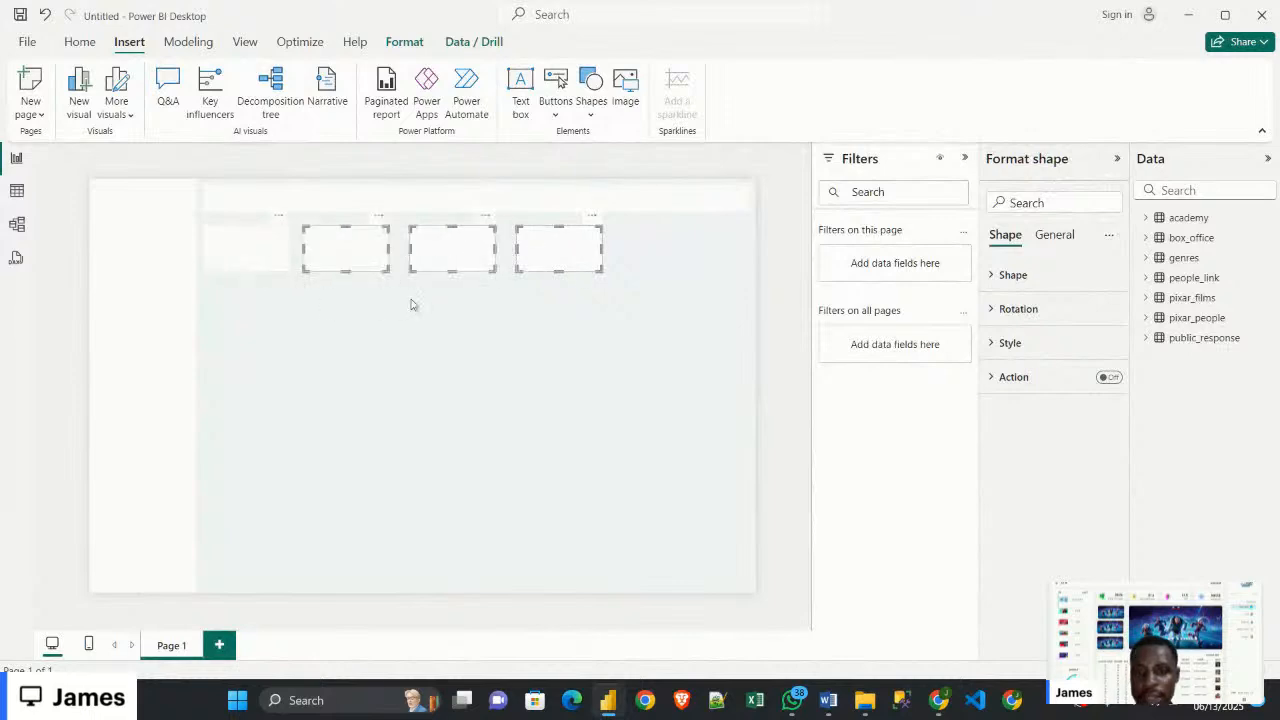
left_click(405, 45)
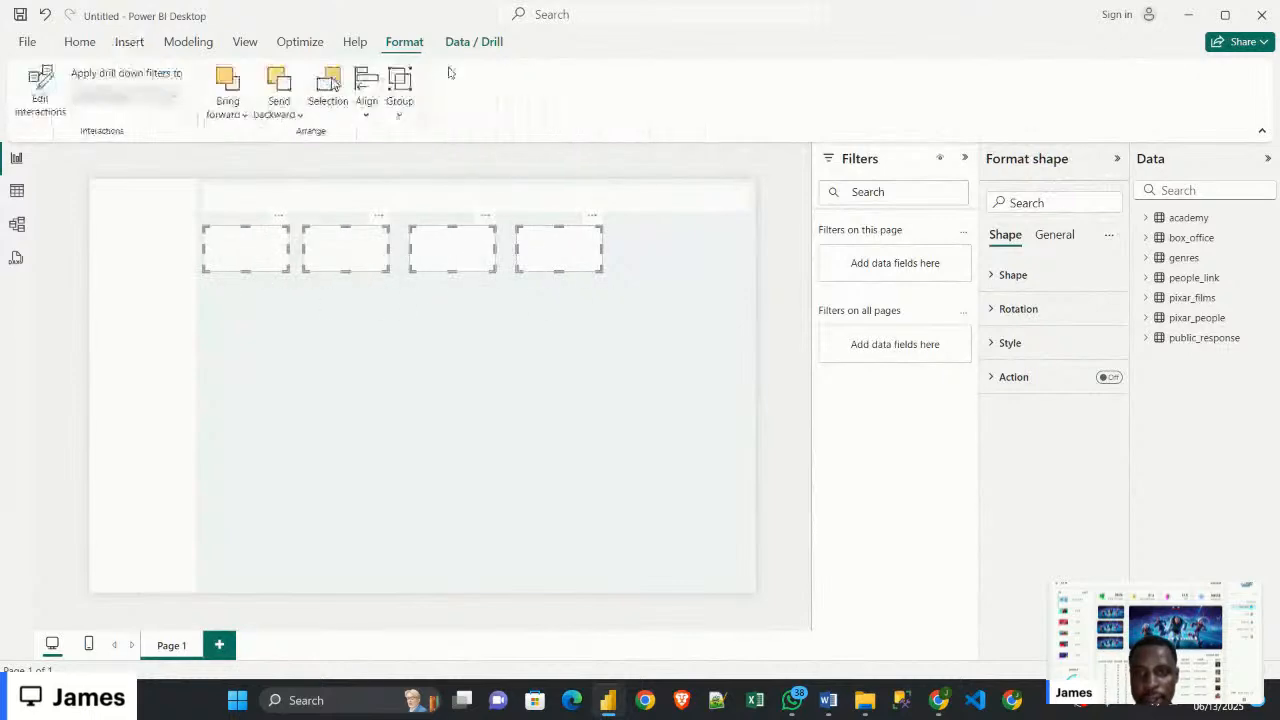
left_click(368, 108)
left_click(413, 314)
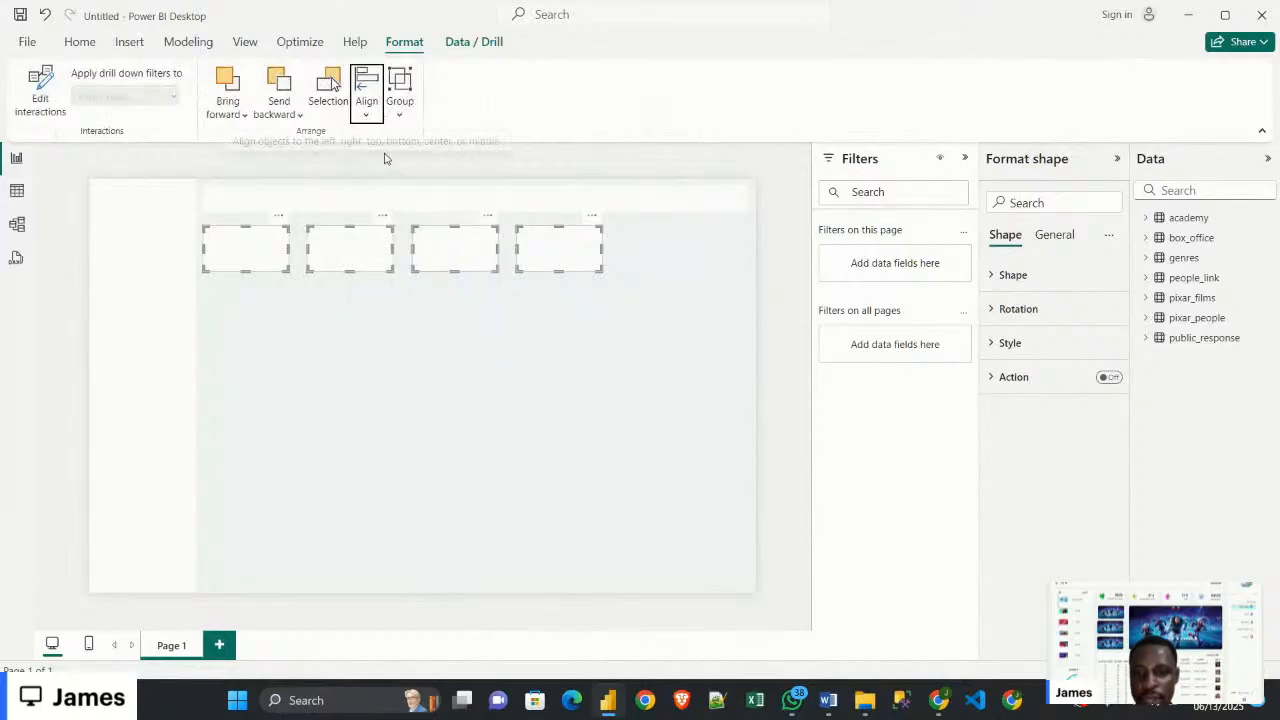
left_click(366, 95)
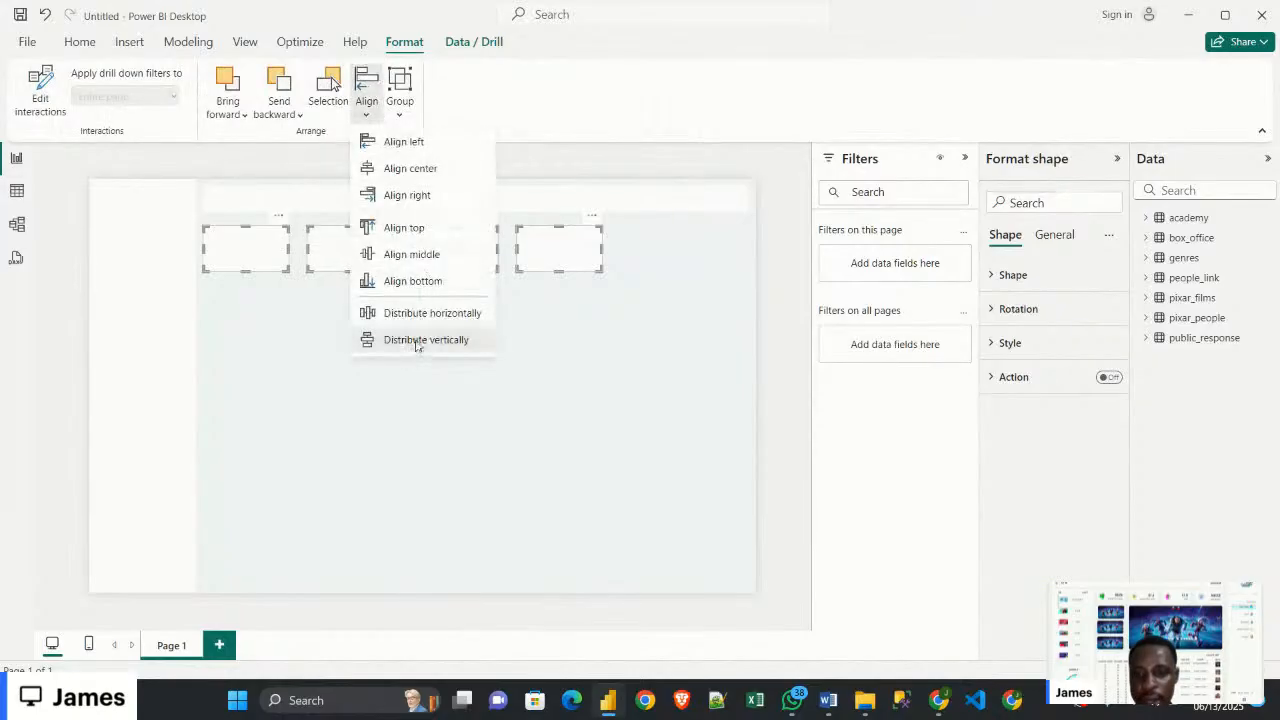
left_click(417, 340)
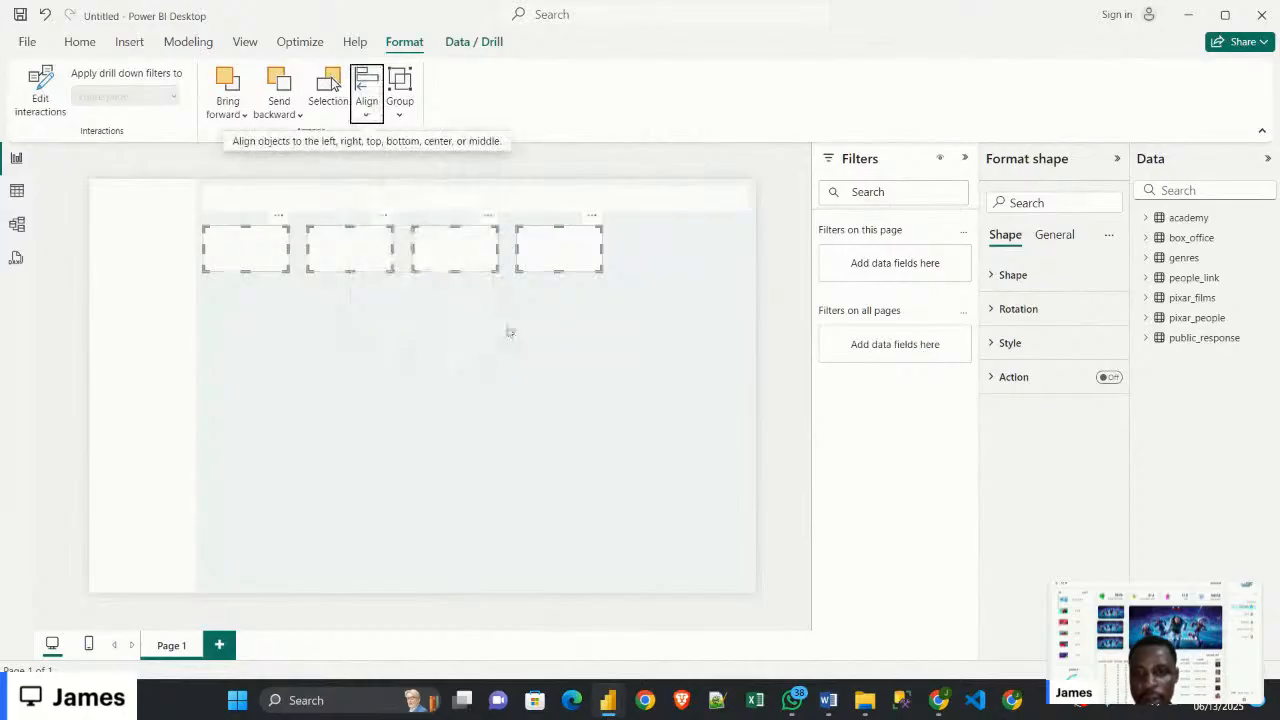
left_click(294, 236)
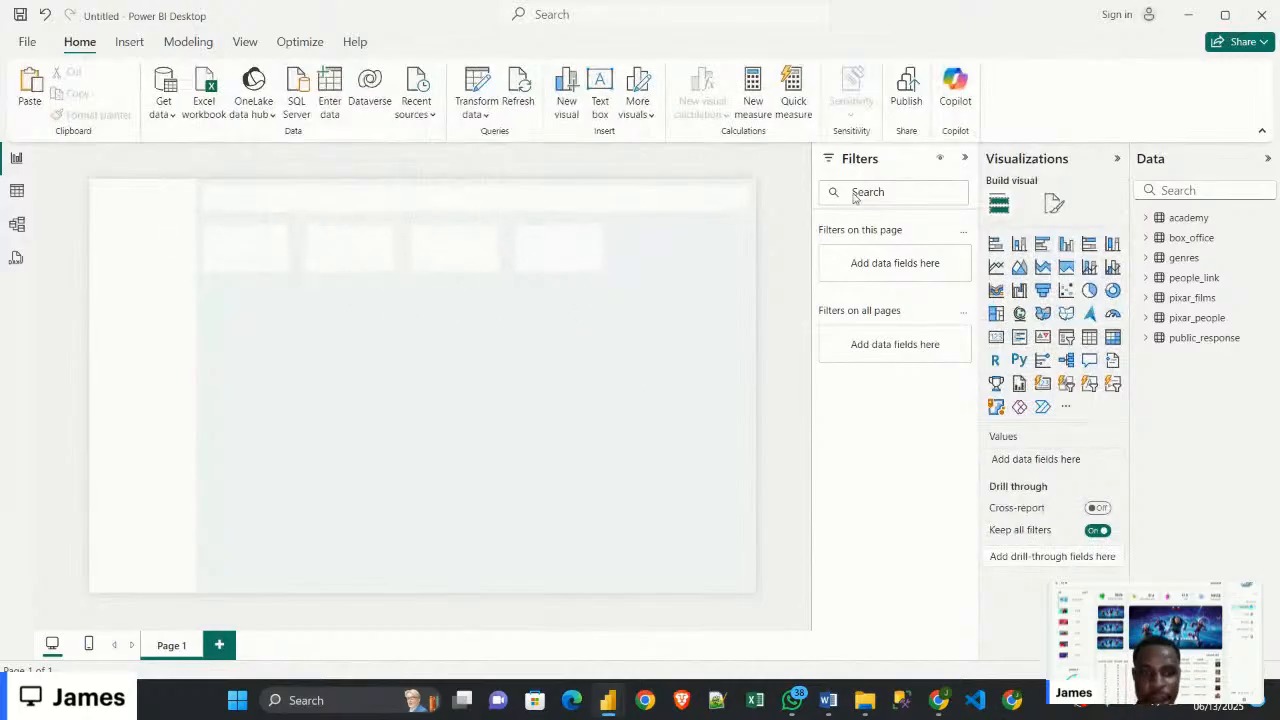
left_click(964, 158)
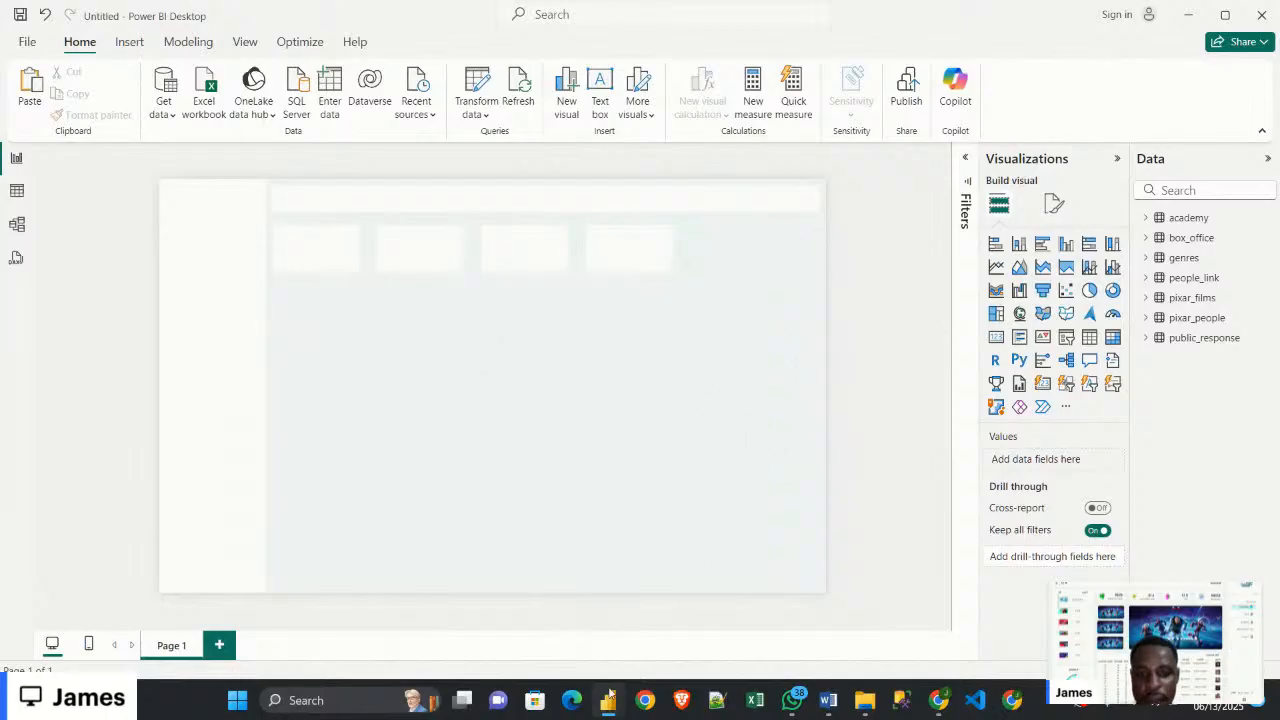
Review the FilmDashboad2 Overview layout and the panel sizes in the DASHBOARD GUIDE document, and return to the untitled report
mouse_move(610, 700)
left_click(517, 614)
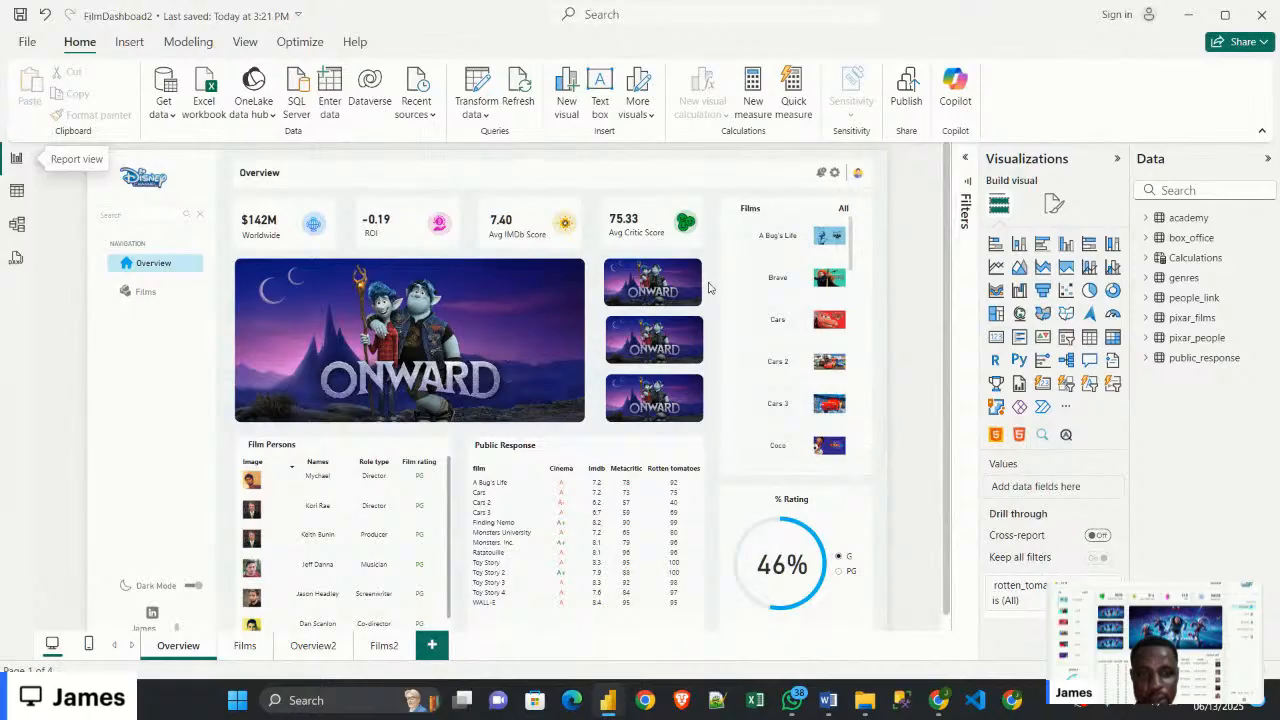
mouse_move(826, 700)
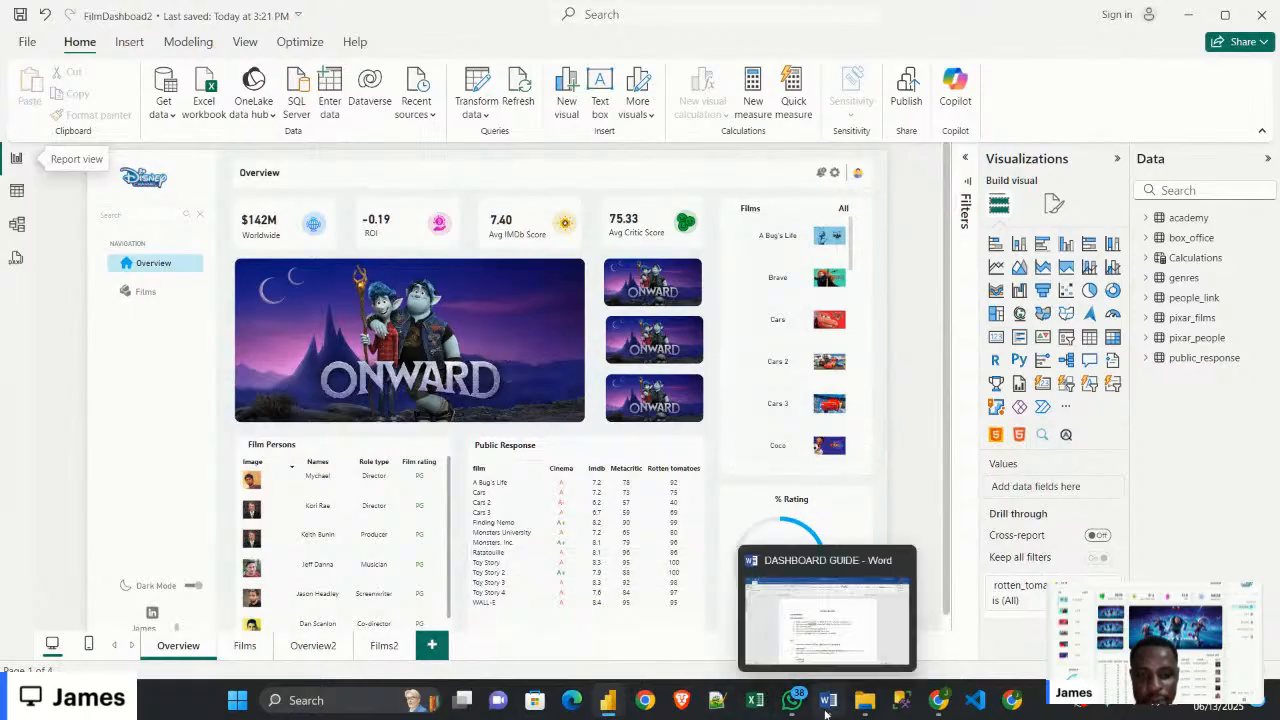
left_click(813, 657)
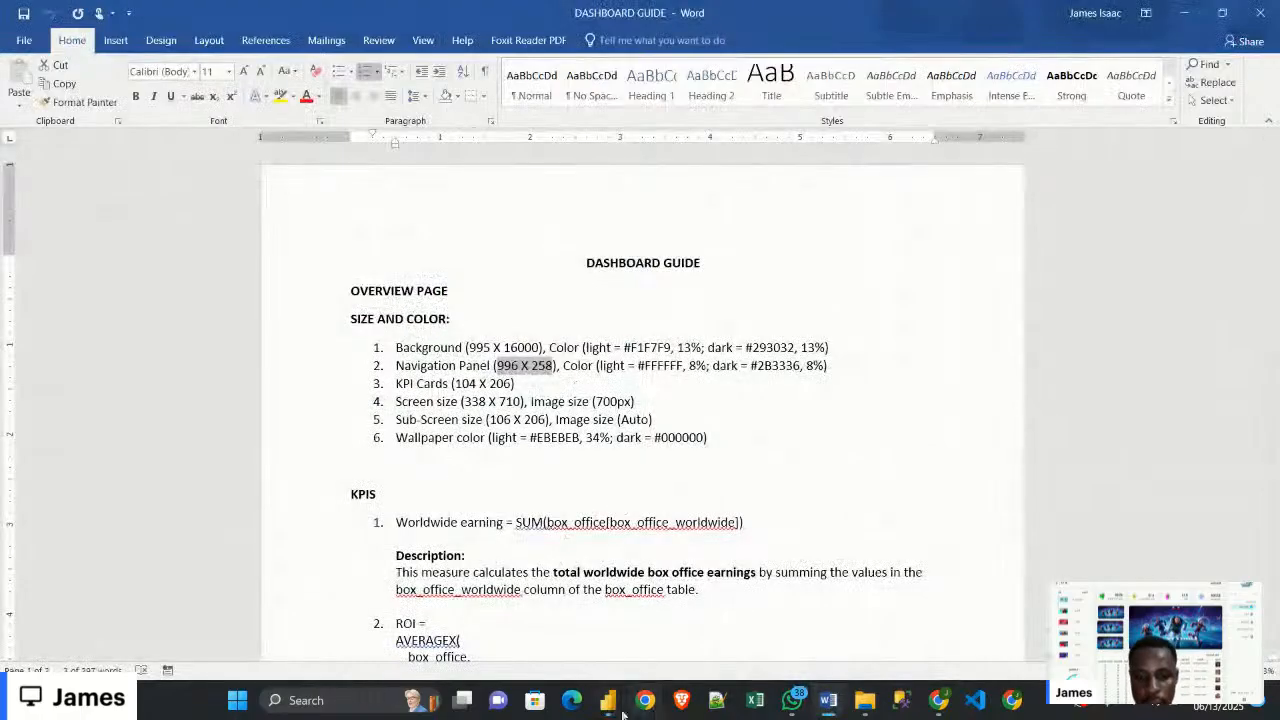
mouse_move(608, 706)
left_click(672, 650)
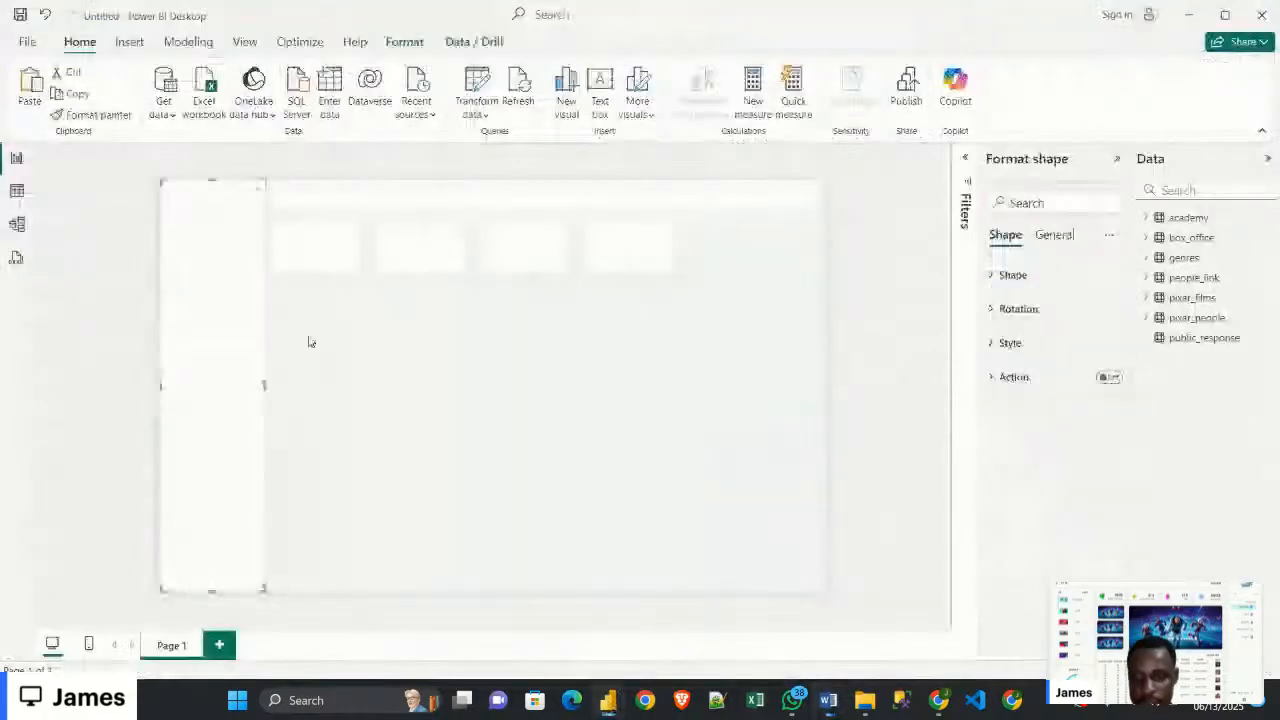
Copy the navigation panel rectangle and resize it into a tall panel beside the KPI cards, checking it against FilmDashboad2
left_click_drag(240, 351, 674, 351)
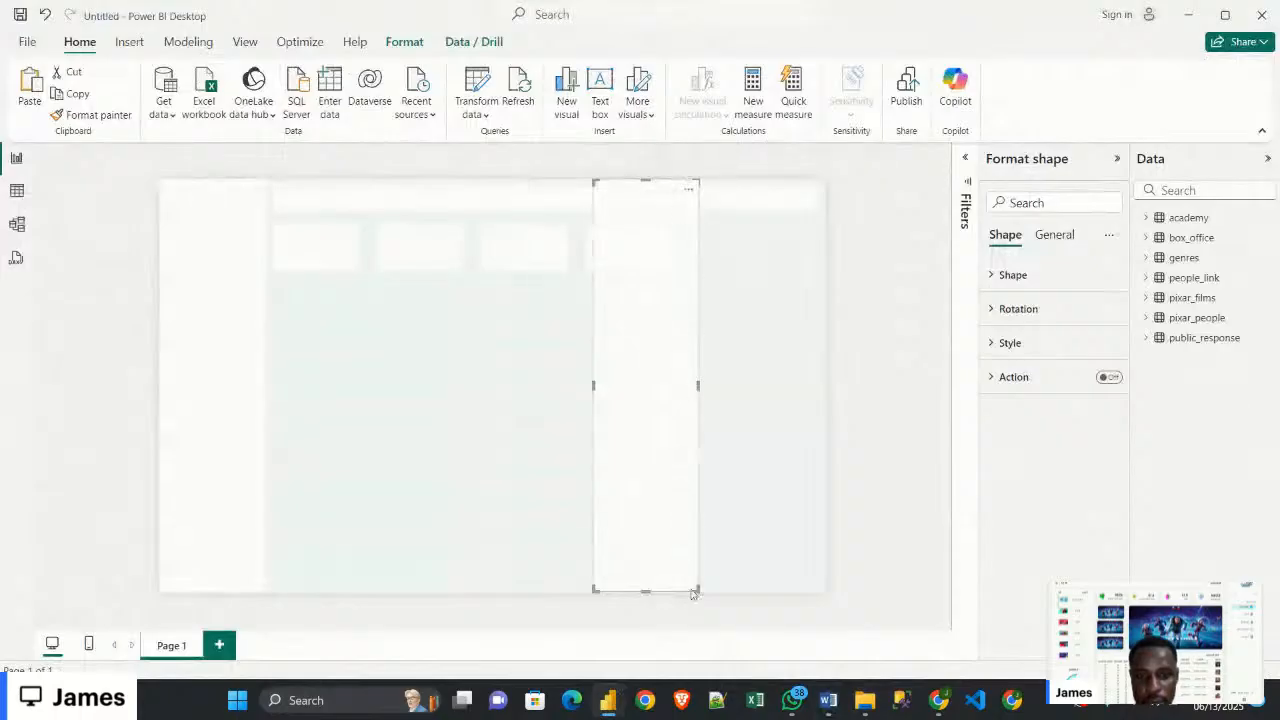
left_click_drag(695, 592, 714, 386)
left_click_drag(654, 340, 751, 410)
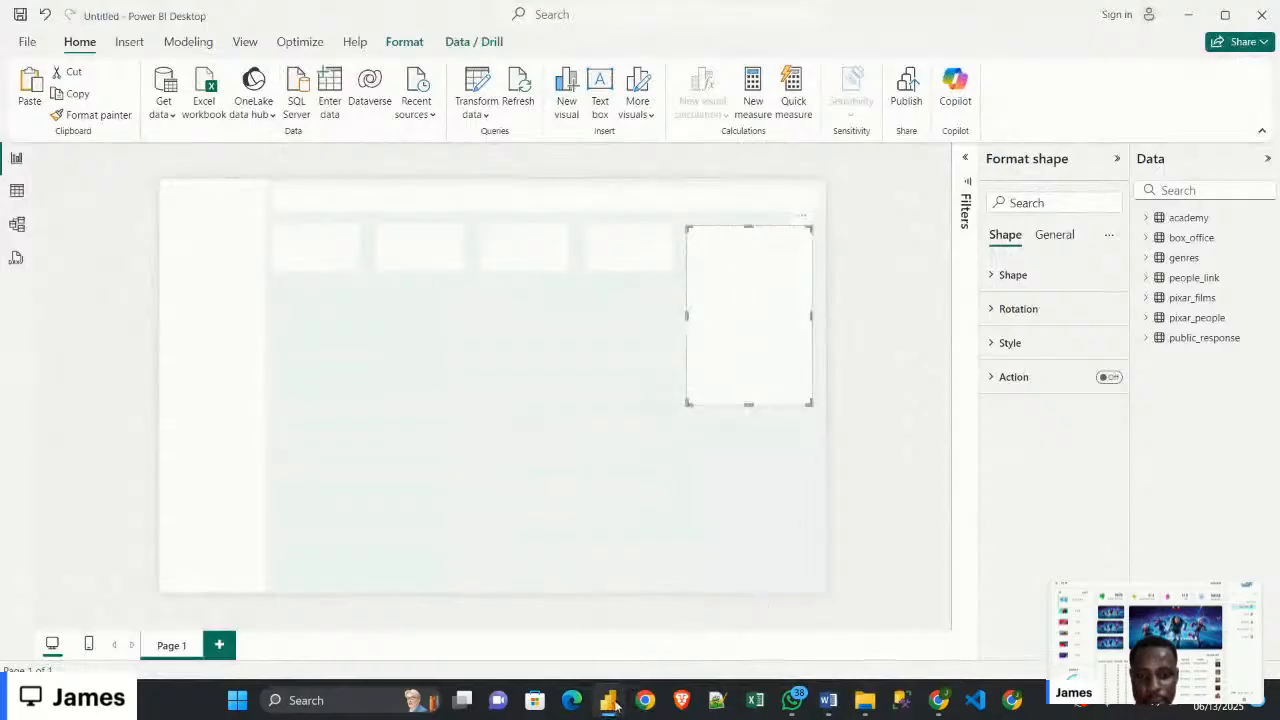
mouse_move(608, 700)
left_click(537, 640)
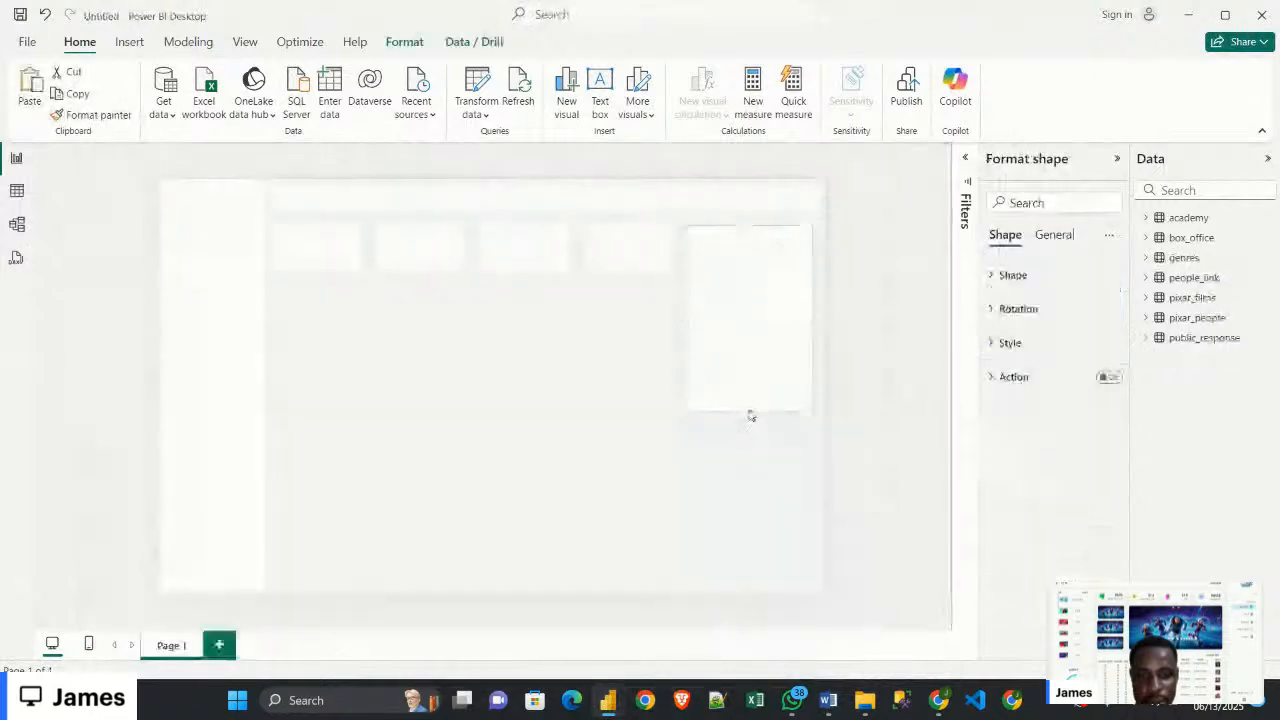
Check the lower layout of FilmDashboad2 and place a widened copy of the panel at the page's bottom edge beside the navigation panel
mouse_move(603, 708)
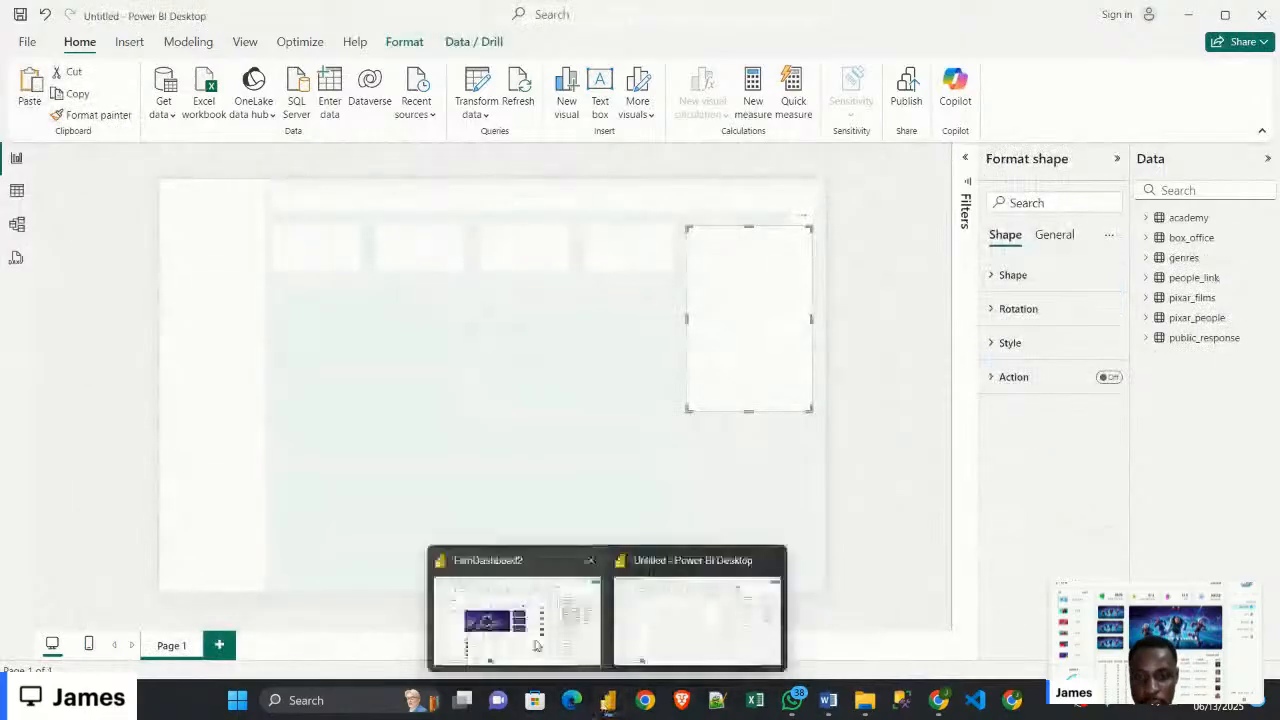
left_click(536, 646)
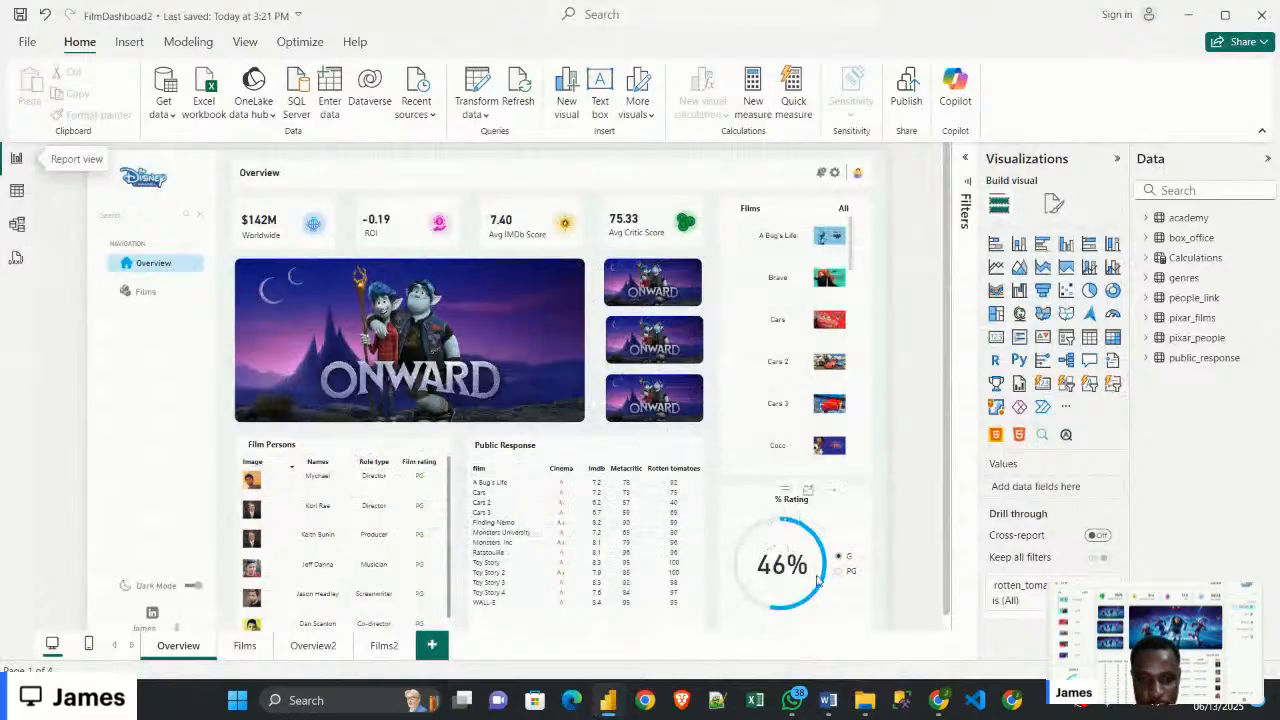
mouse_move(612, 704)
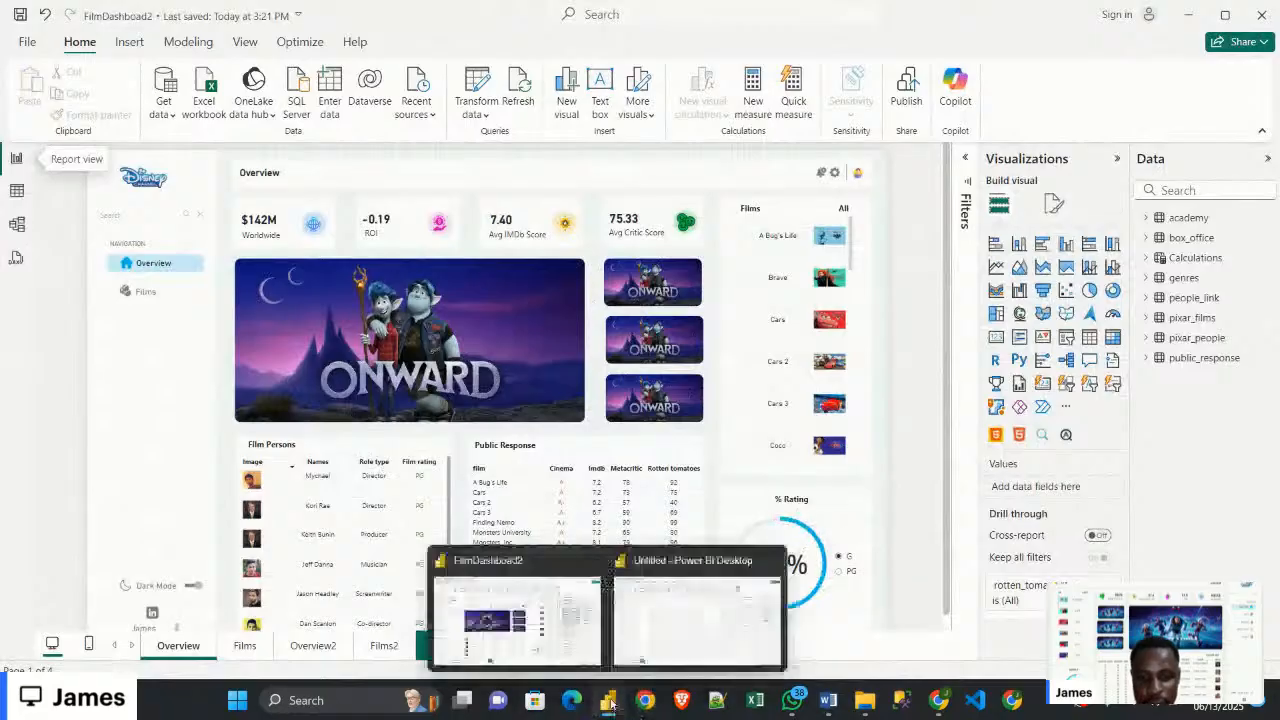
left_click(698, 615)
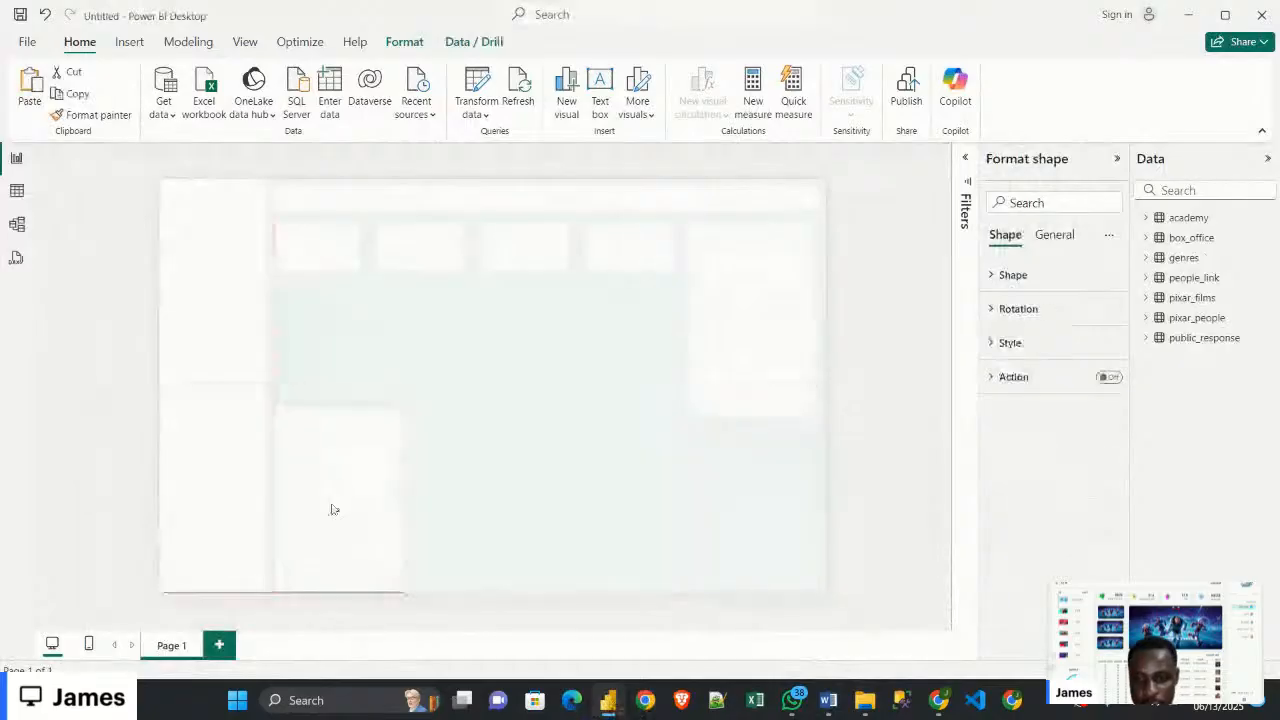
left_click(365, 474)
left_click_drag(398, 421, 471, 422)
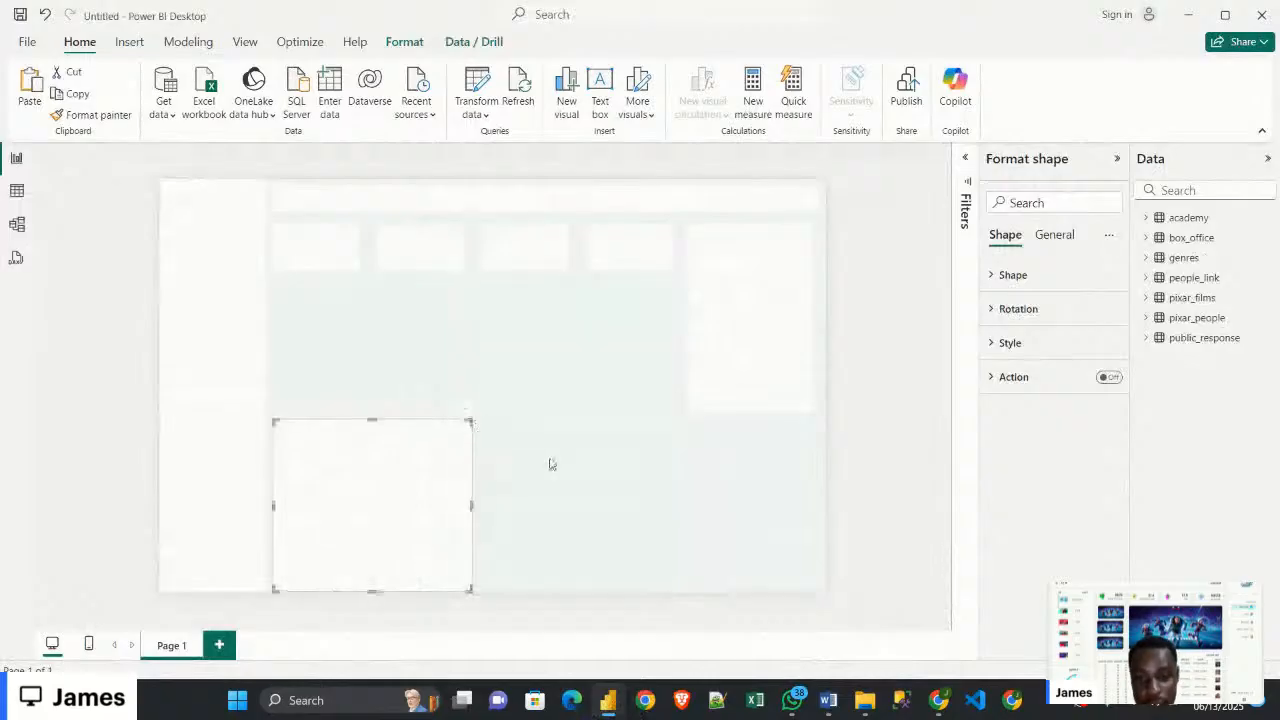
Paste a second lower panel beside the first and slightly shrink both so they match with a narrow gap between them
key("ctrl+v")
left_click_drag(657, 520, 577, 517)
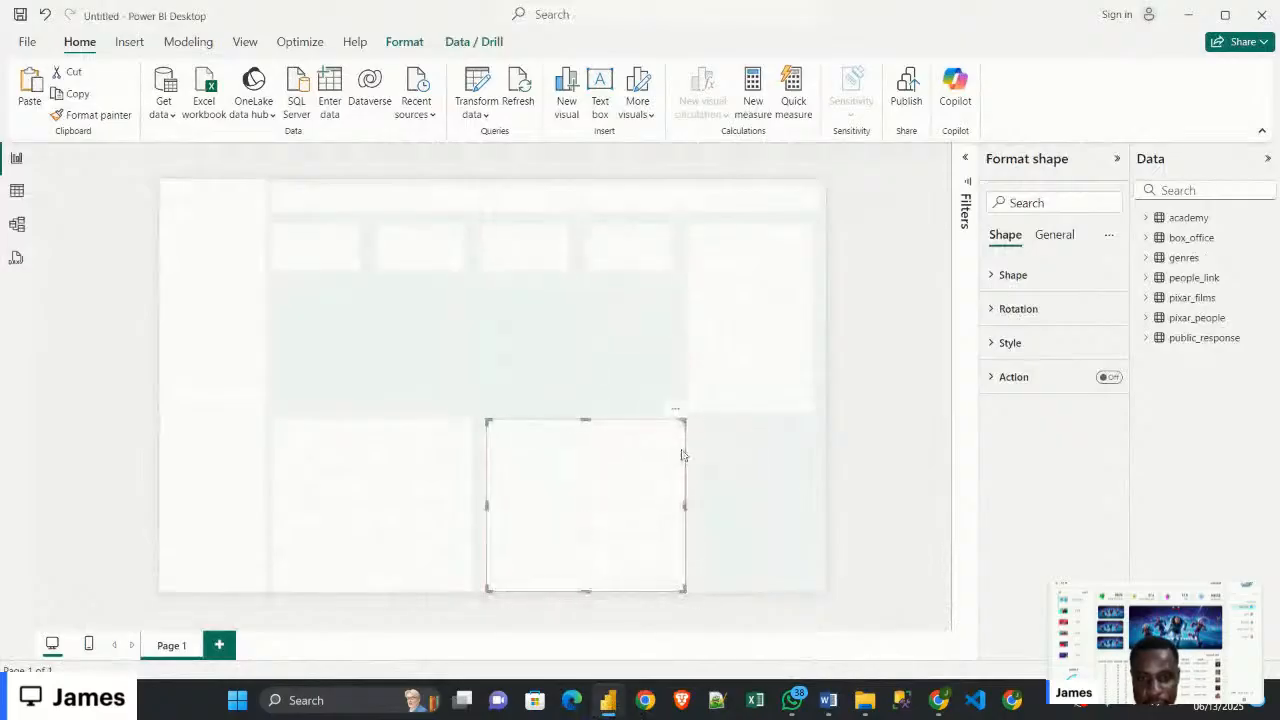
left_click_drag(679, 424, 674, 430)
left_click(429, 484)
mouse_move(472, 423)
left_mouse_down()
mouse_move(463, 436)
mouse_move(482, 429)
left_mouse_up()
left_click(490, 425)
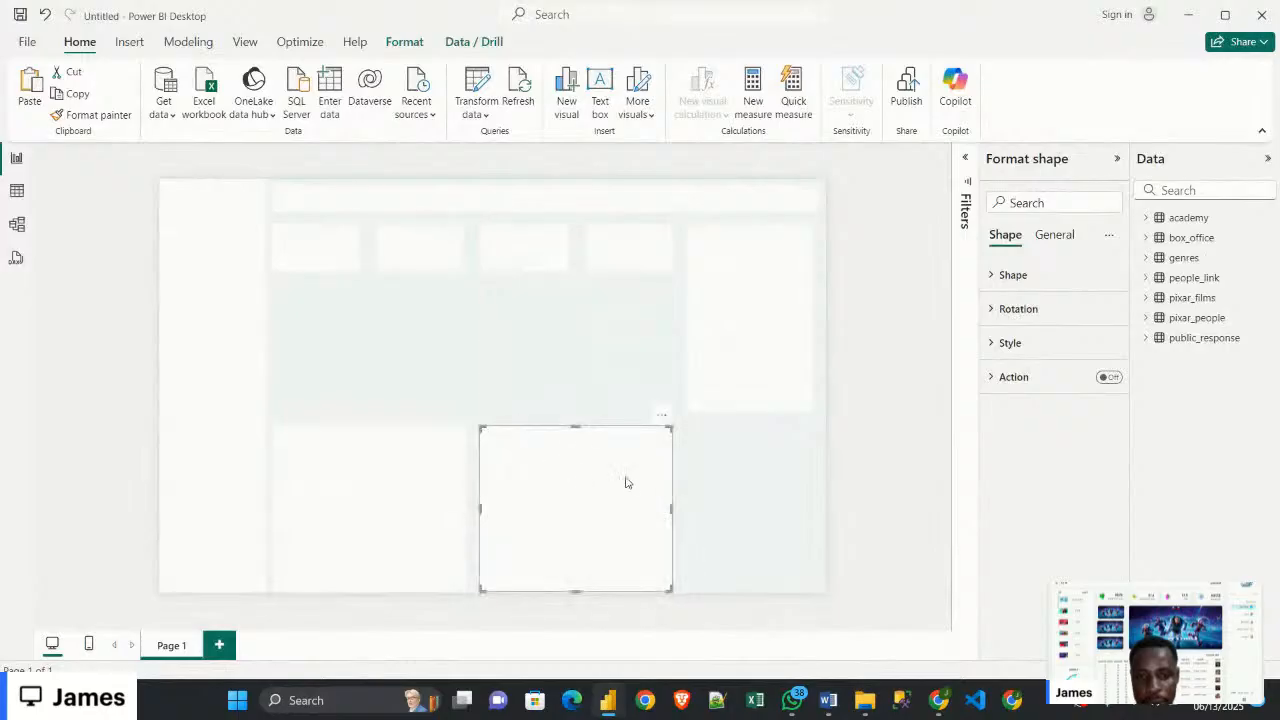
Place a narrower copy of the lower panel in the page's bottom-right corner, matching the width of the tall panel above
left_click_drag(610, 520, 689, 514)
left_click_drag(631, 429, 690, 430)
left_click_drag(752, 496, 748, 493)
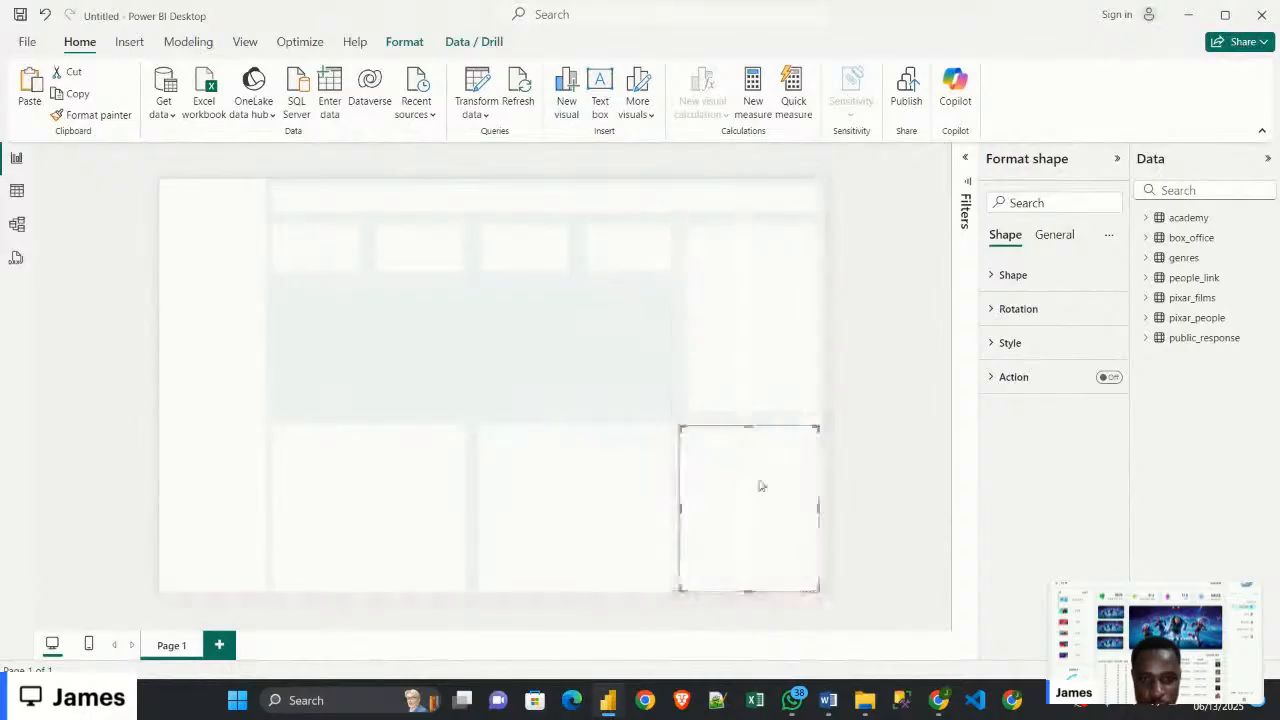
left_click_drag(818, 428, 805, 438)
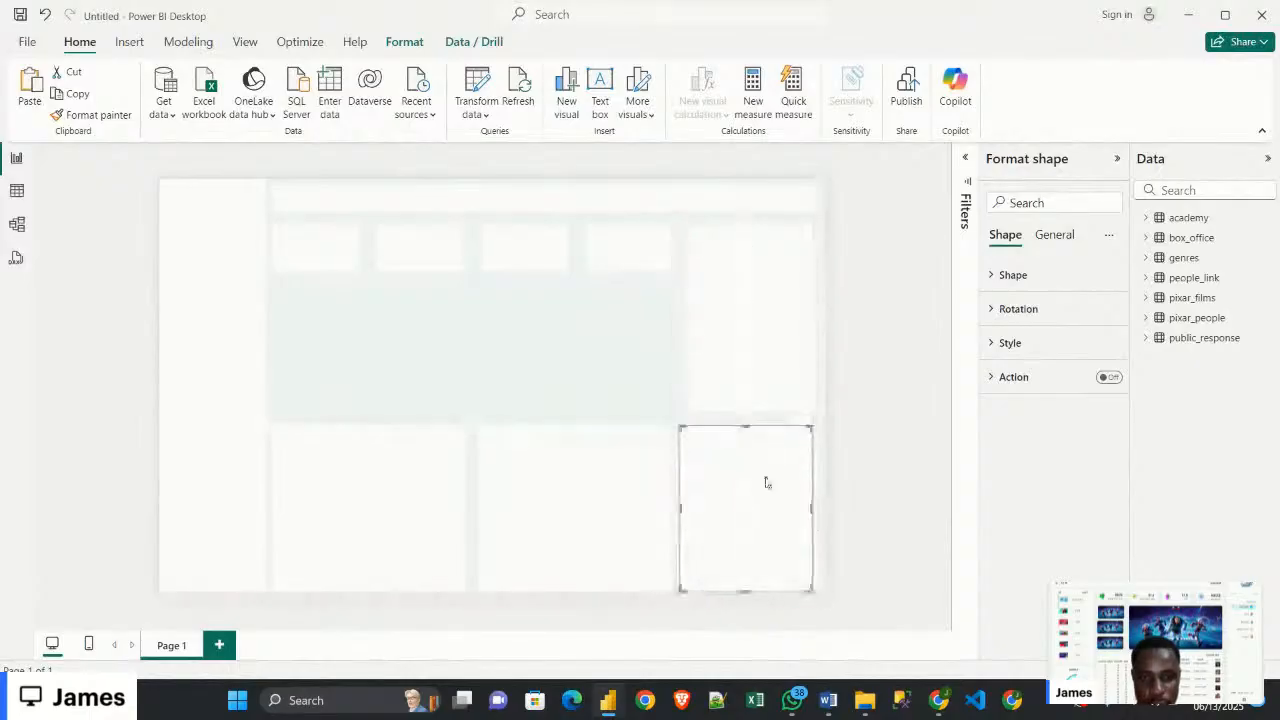
left_click_drag(765, 480, 772, 479)
left_click_drag(816, 430, 812, 432)
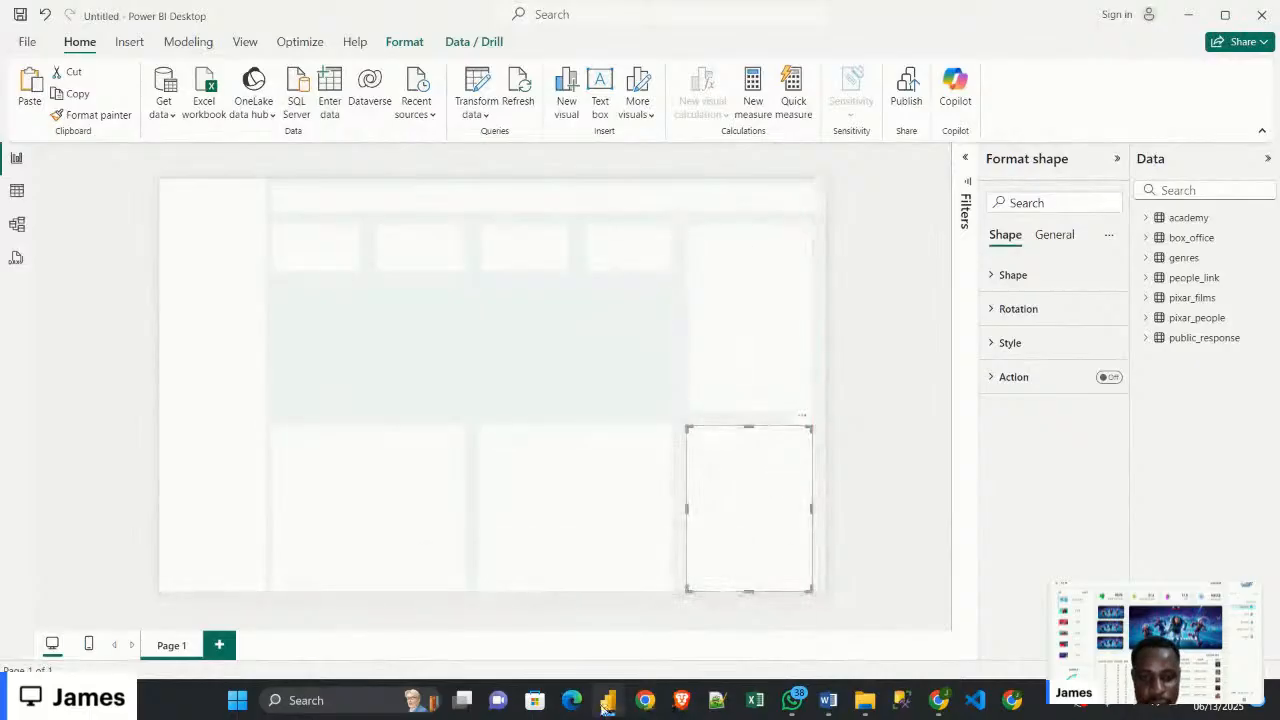
Lower the top edge of the bottom-right panel and extend the tall panel above it downward, leaving a small gap between them
mouse_move(608, 700)
mouse_move(560, 641)
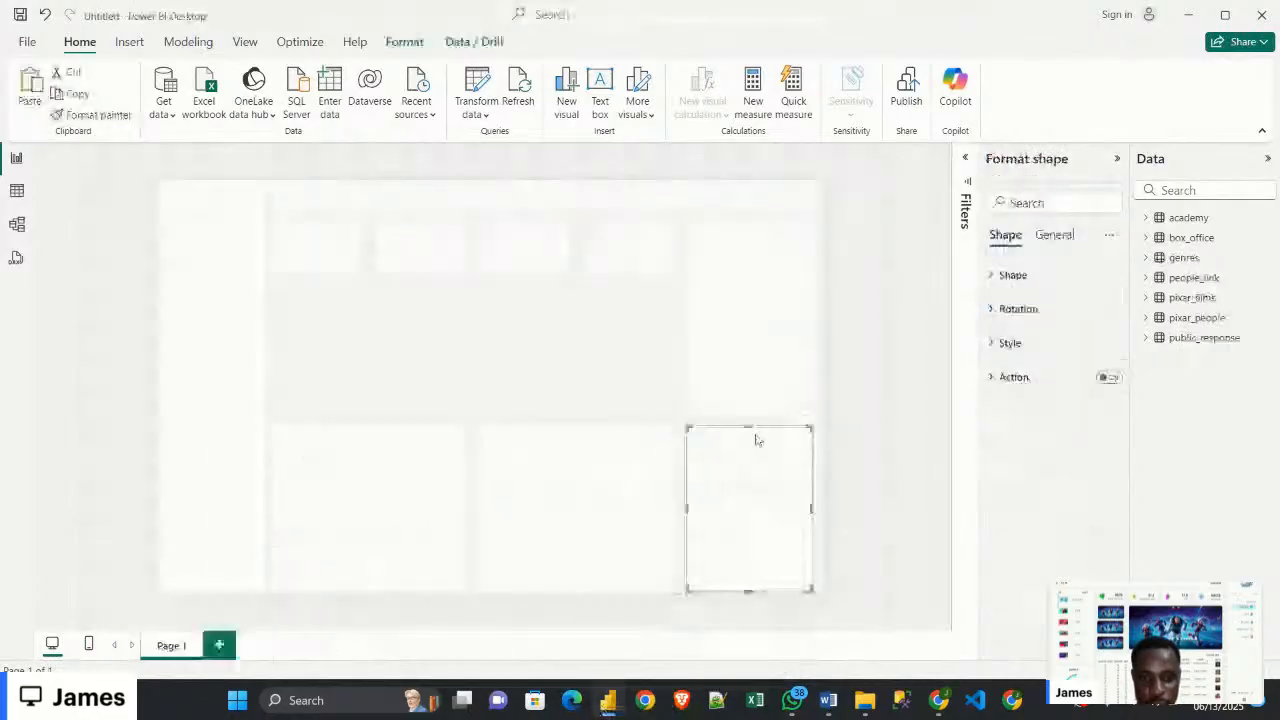
mouse_move(756, 440)
left_mouse_down()
mouse_move(749, 374)
mouse_move(760, 417)
left_mouse_up()
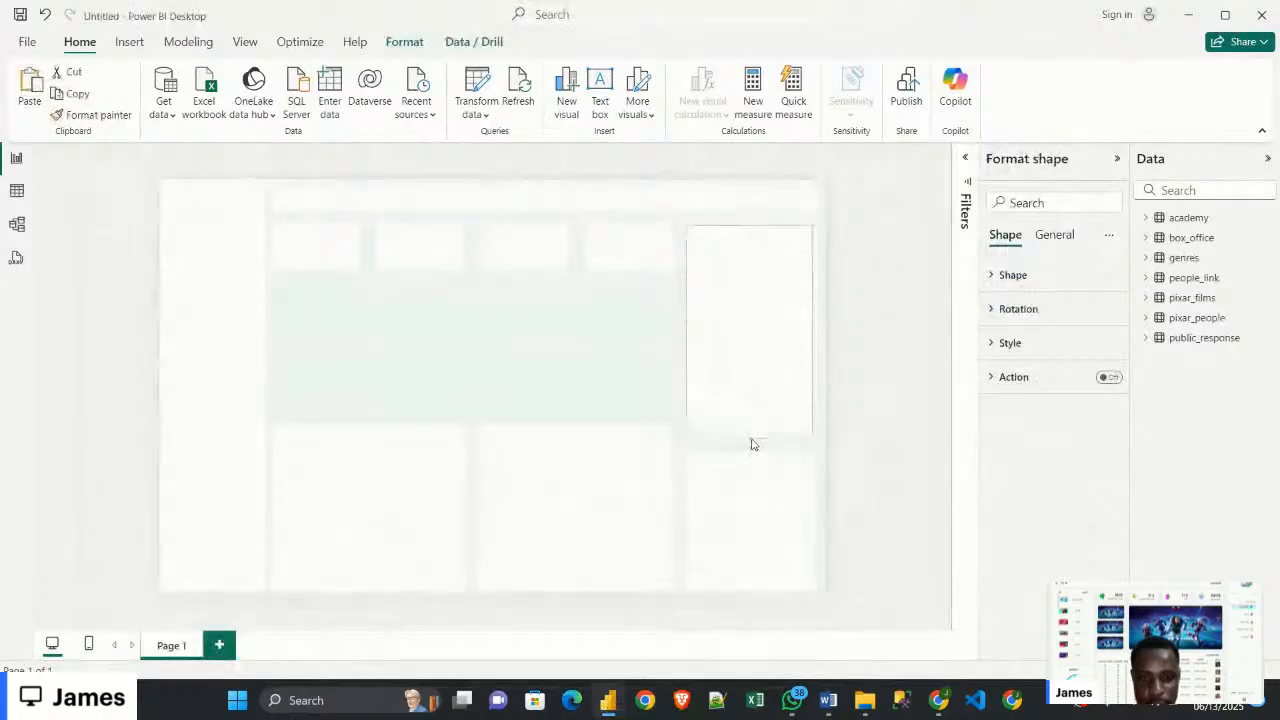
left_click(895, 412)
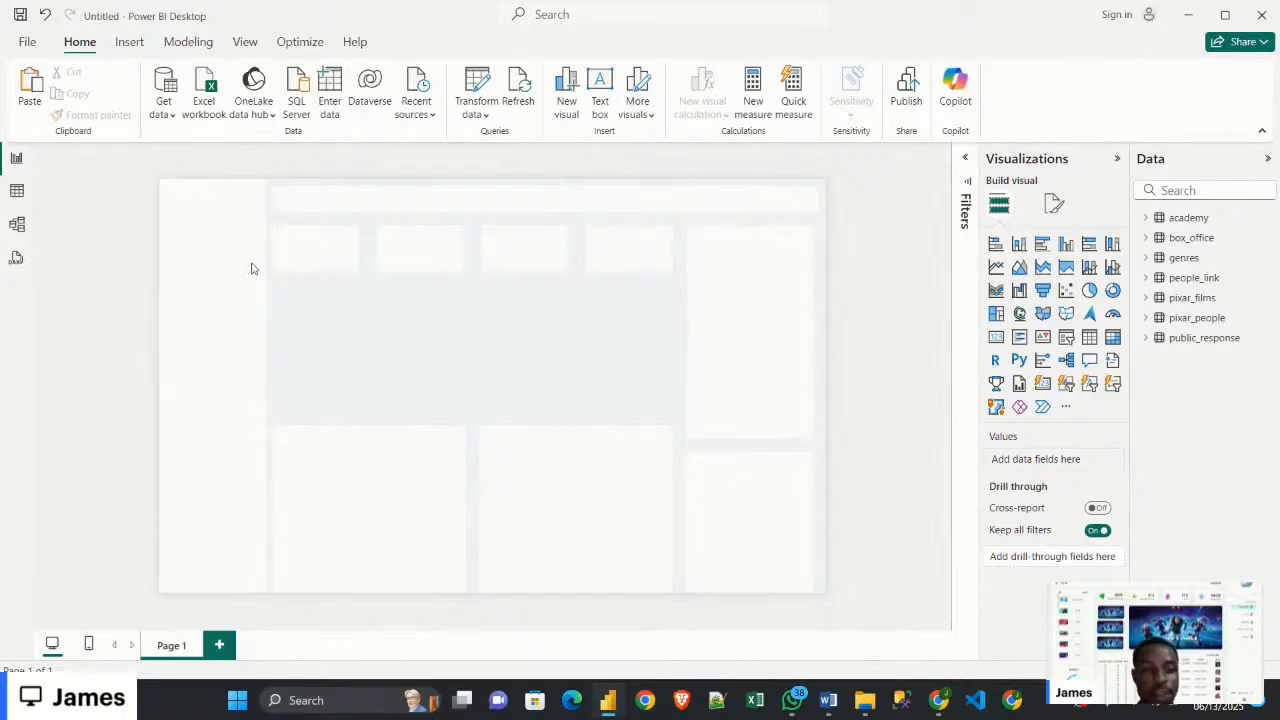
Add a new calculated table in the Table view and try to define it with only the name Calculation
left_click(172, 292)
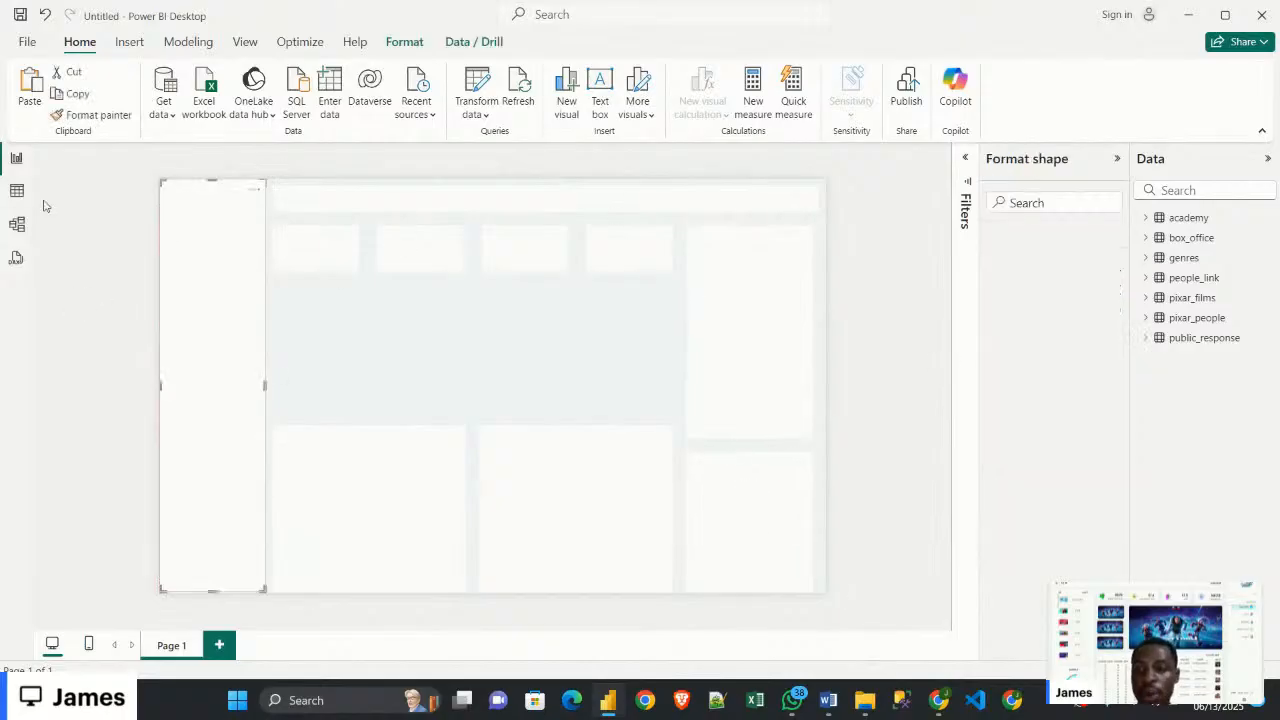
left_click(857, 355)
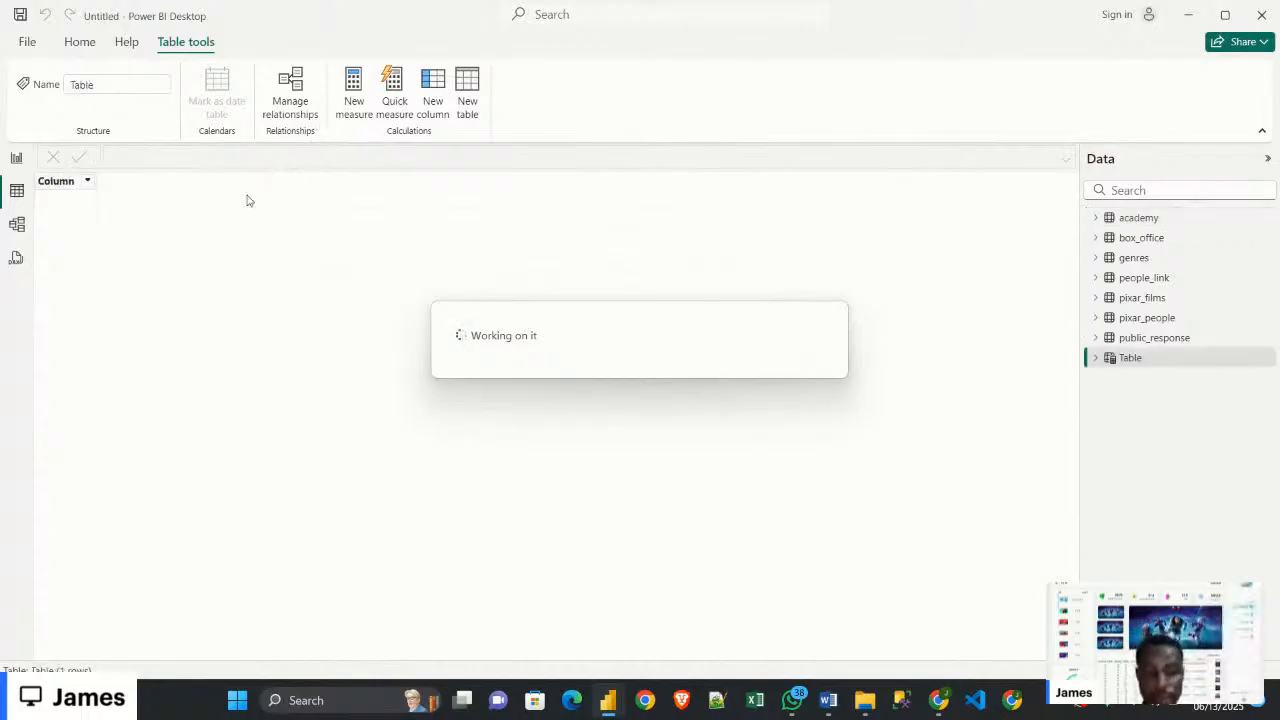
triple_click(174, 158)
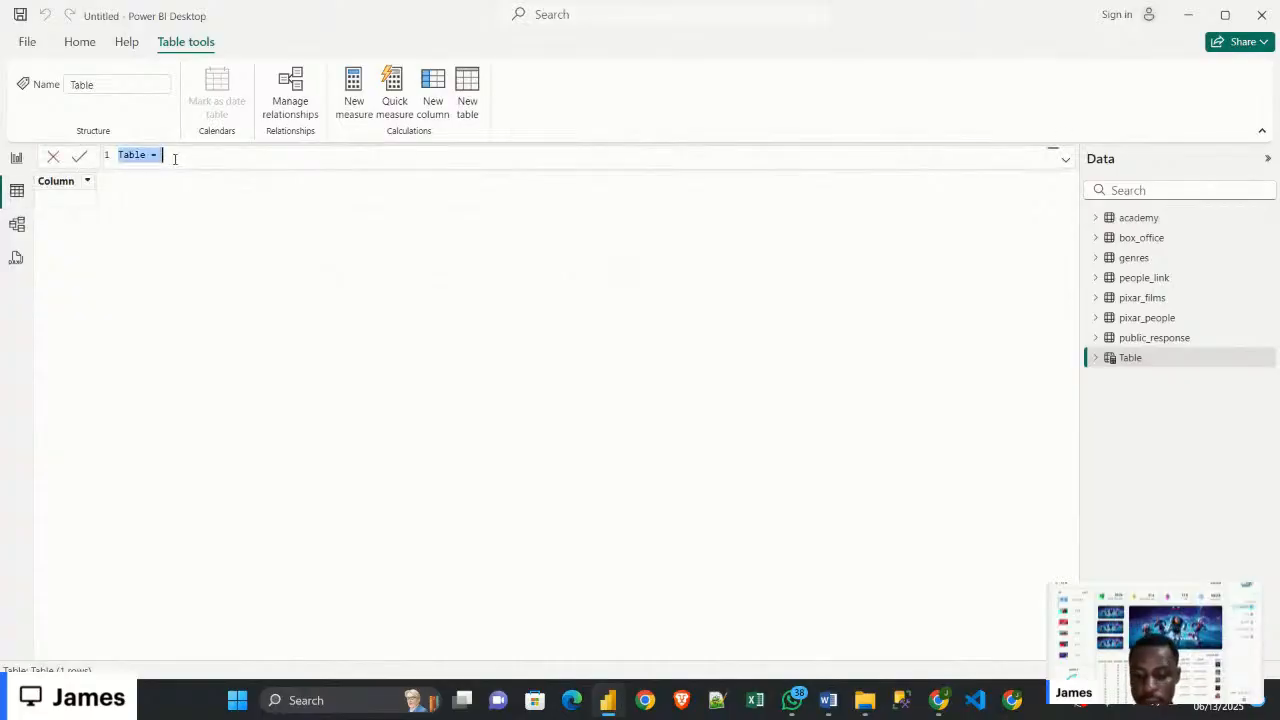
type("Calculation")
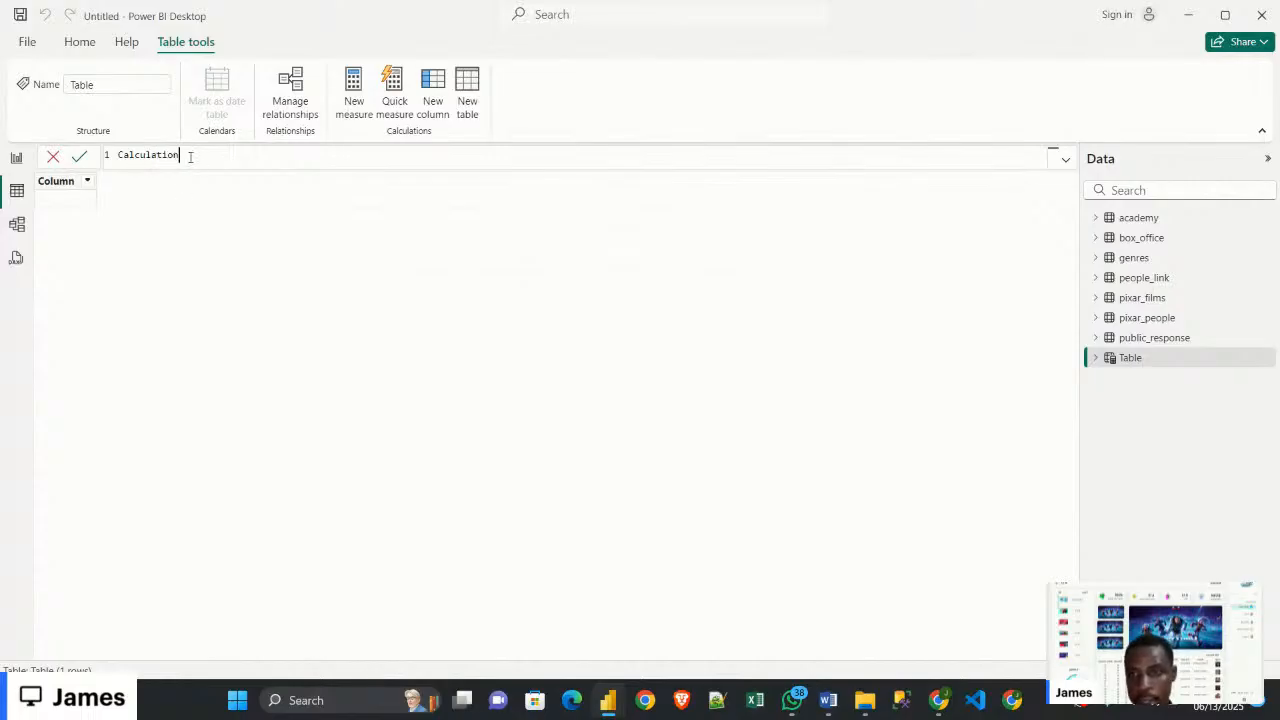
left_click_drag(190, 156, 106, 155)
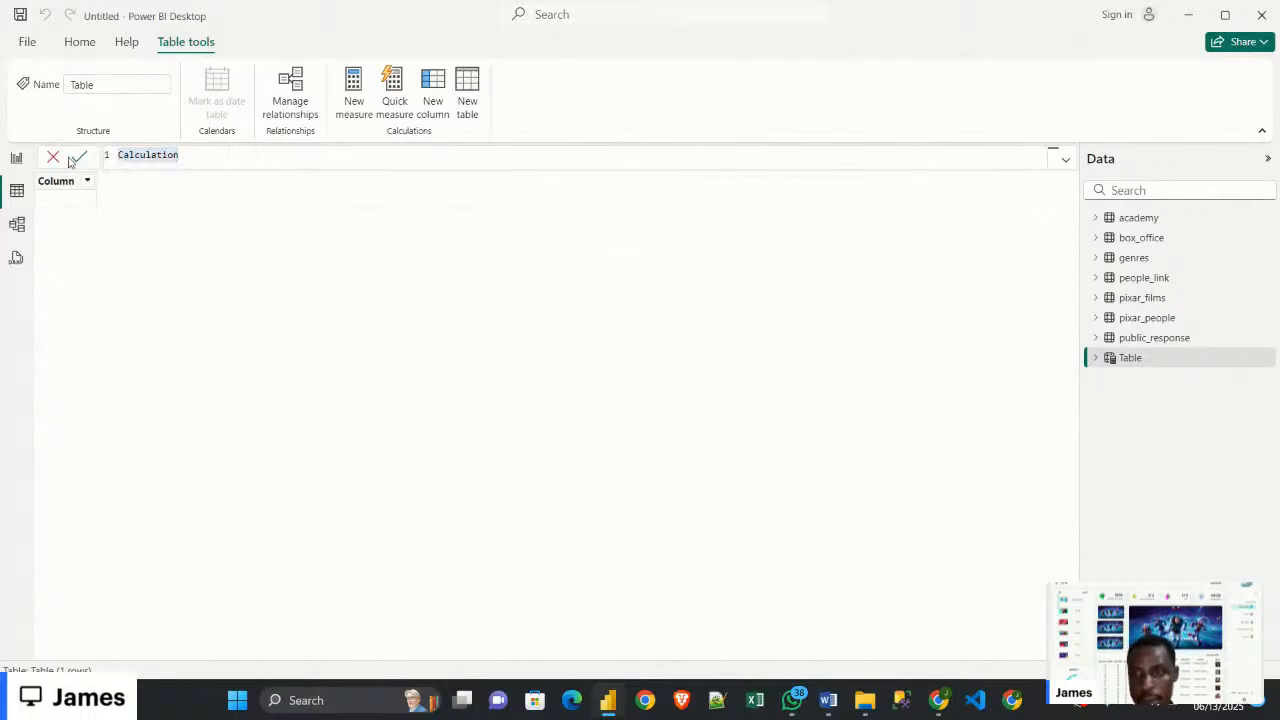
left_click(79, 158)
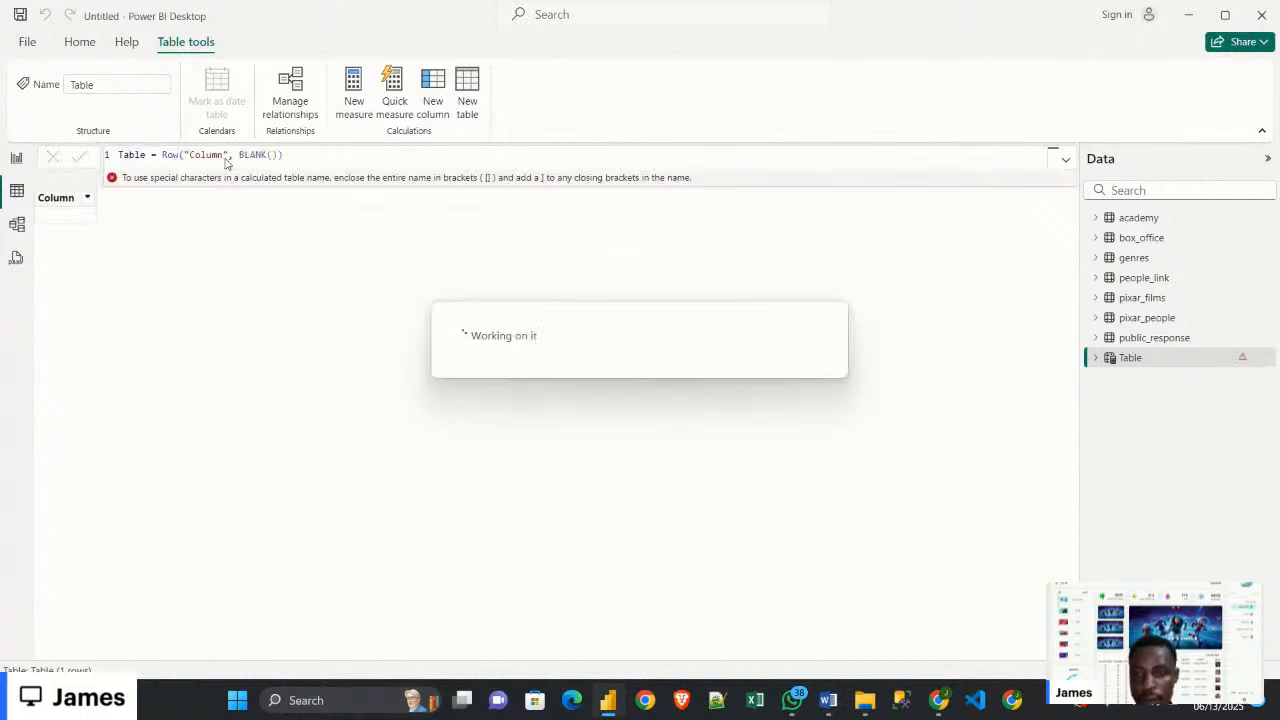
Define the new calculated table as Calculation = Row("Measures", BLANK())
double_click(147, 155)
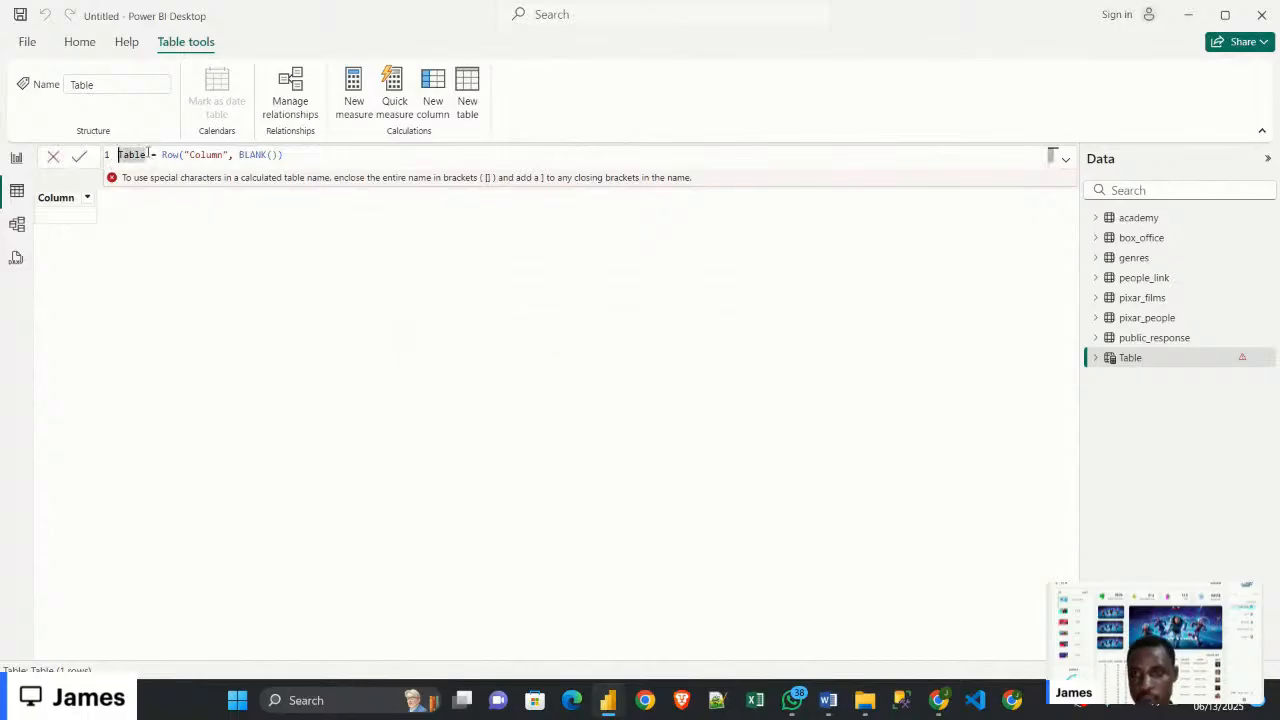
type("Calculation")
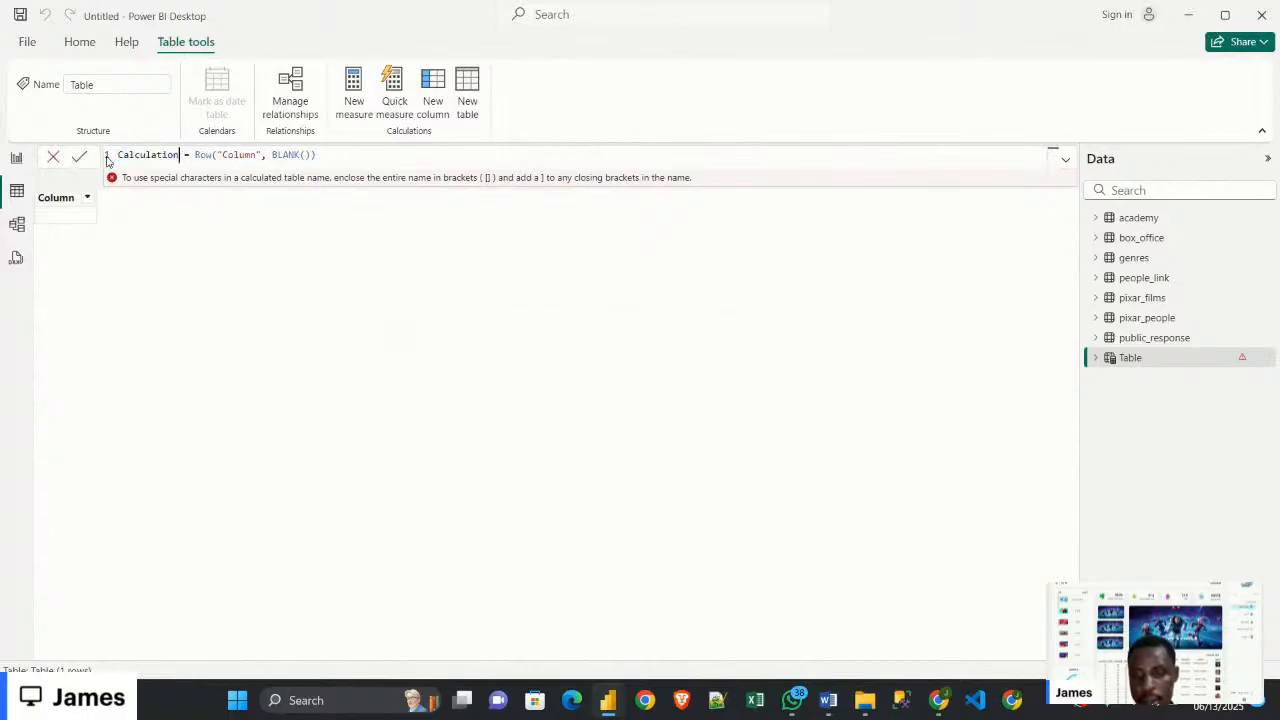
left_click_drag(222, 155, 252, 155)
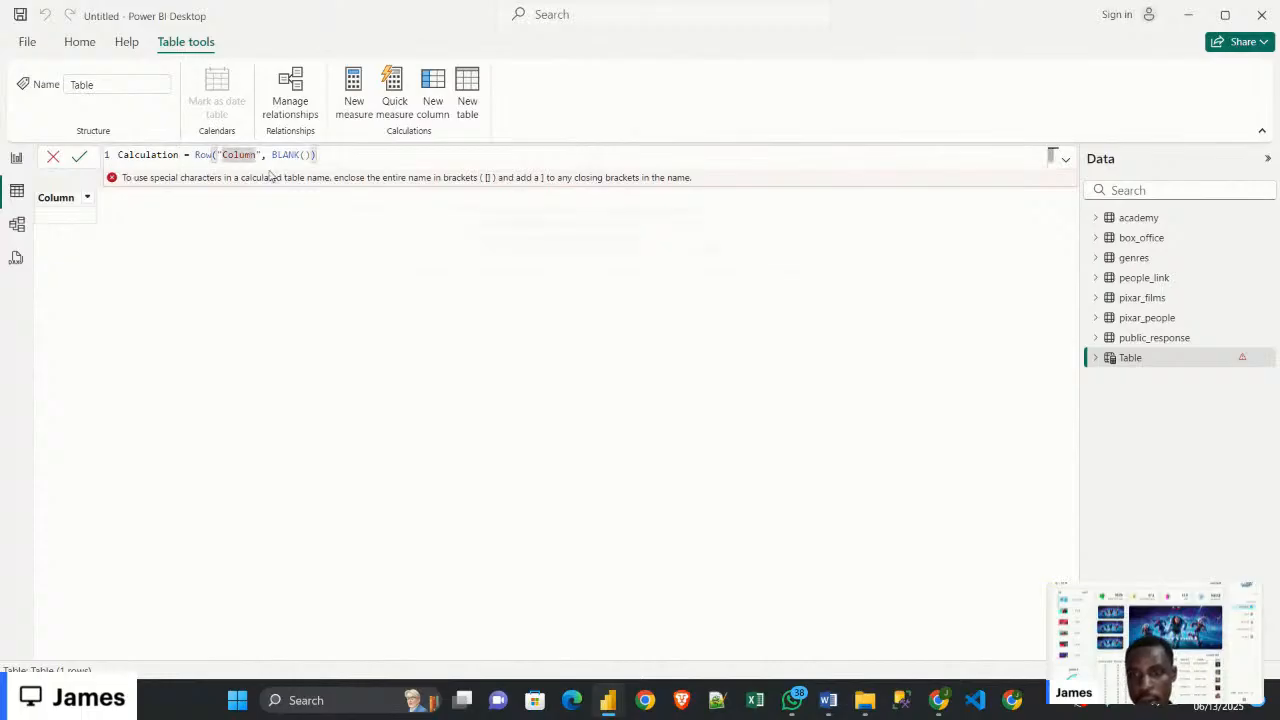
key("BackSpace")
key("BackSpace")
key("BackSpace")
key("BackSpace")
key("BackSpace")
key("BackSpace")
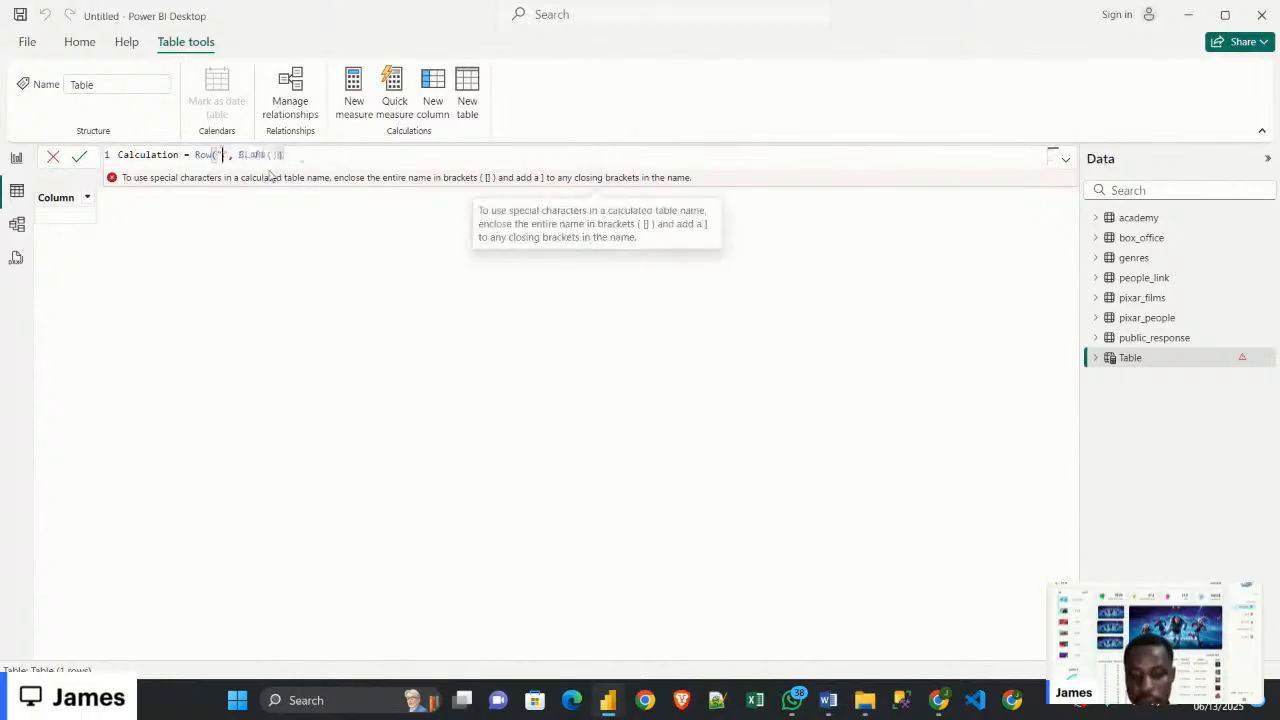
type("Al")
key("BackSpace")
key("BackSpace")
type("A")
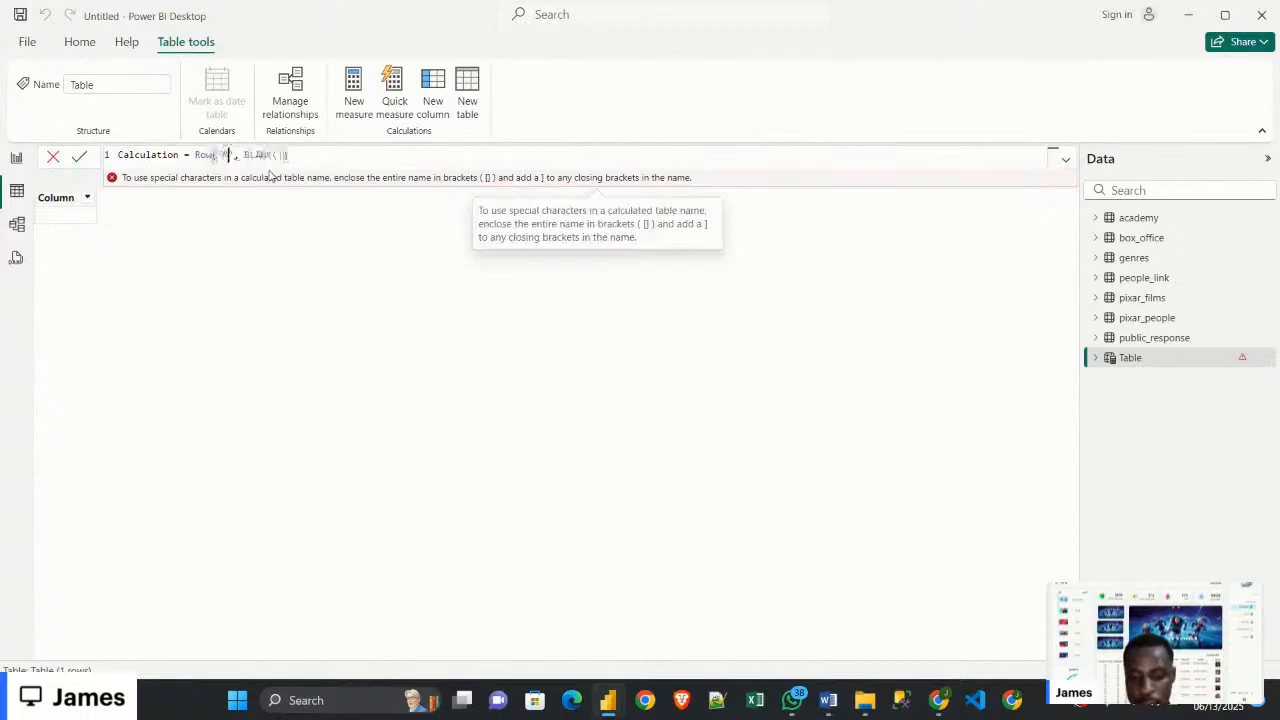
type("easures")
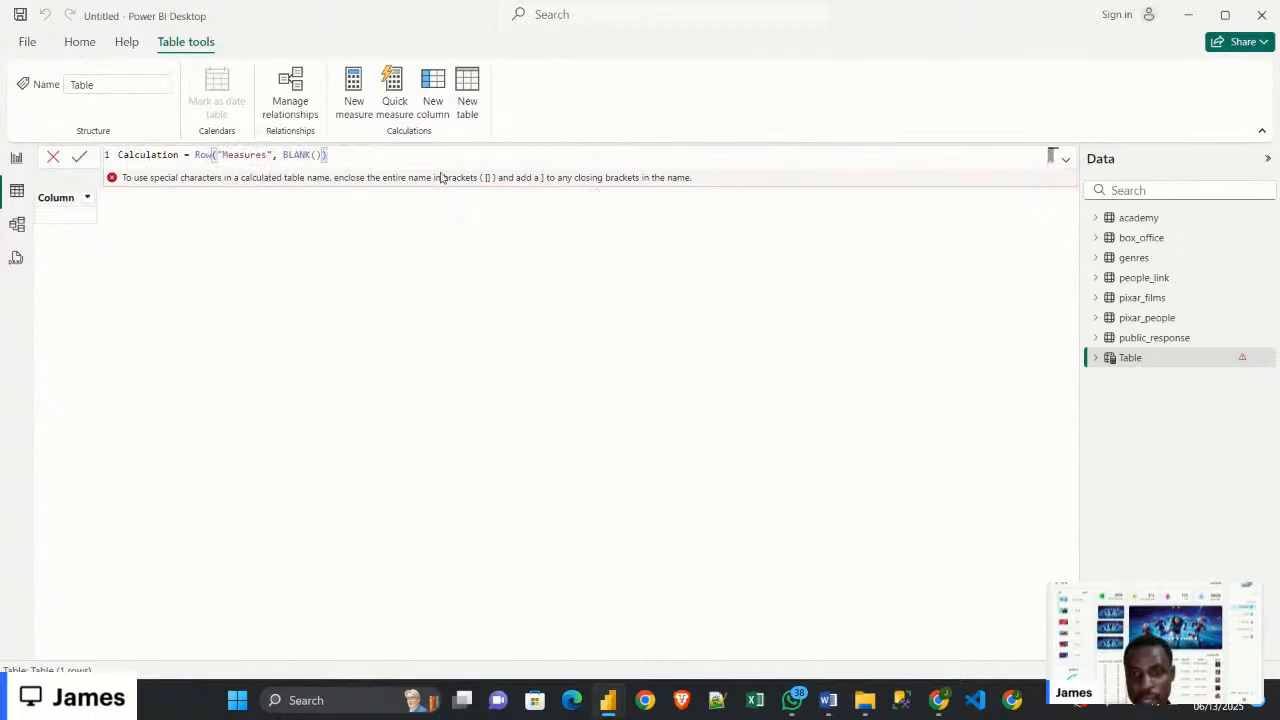
left_click(79, 156)
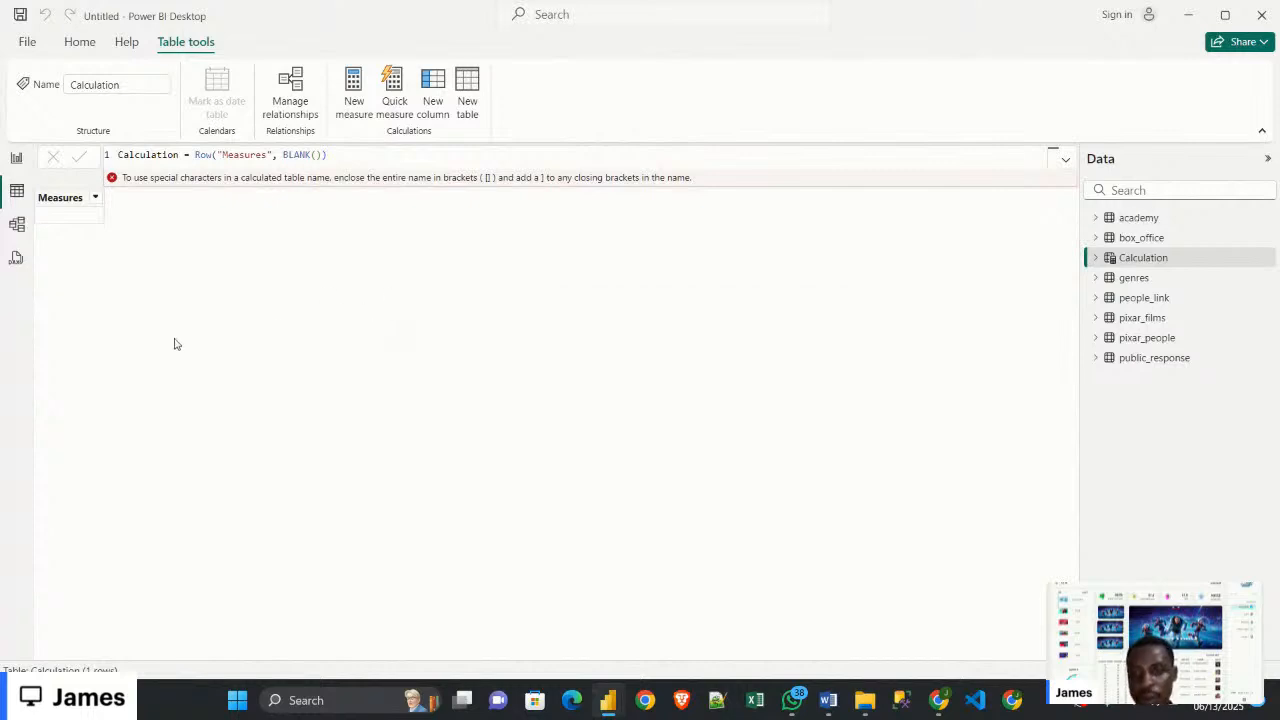
Prefix the Calculation table's name with an underscore, making it _Calculation, and return to the report page
double_click(125, 155)
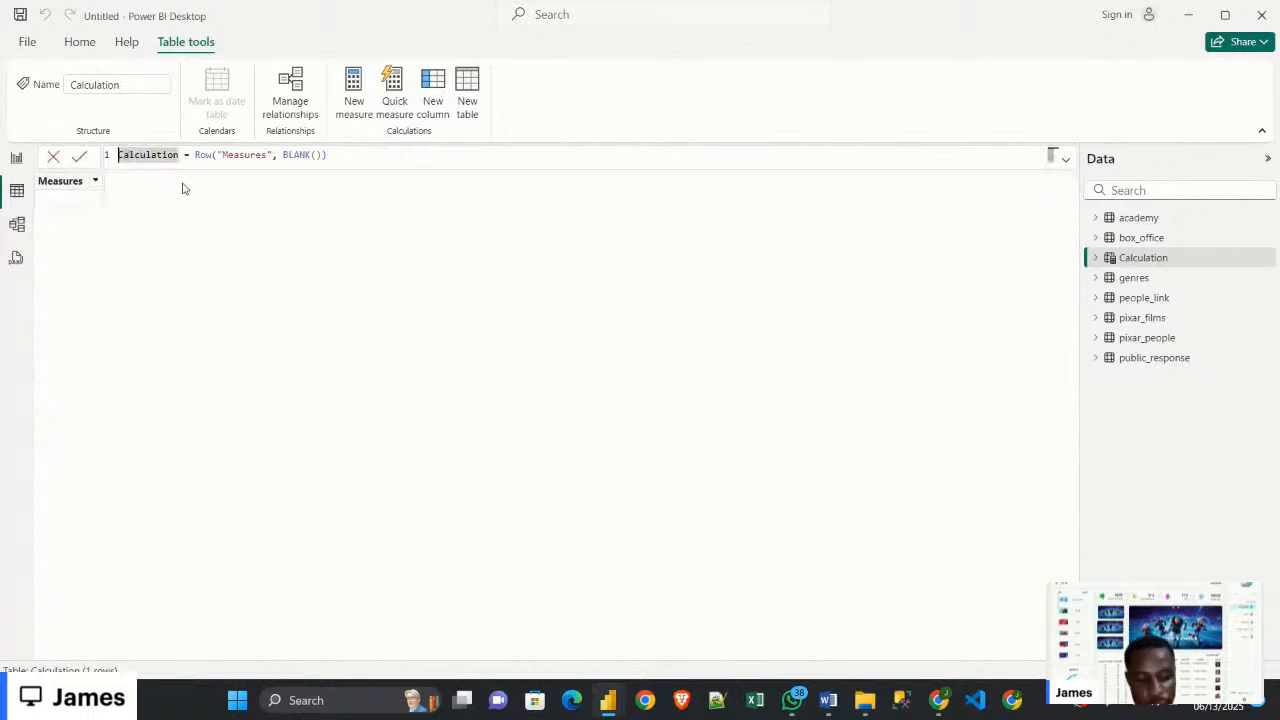
type("_")
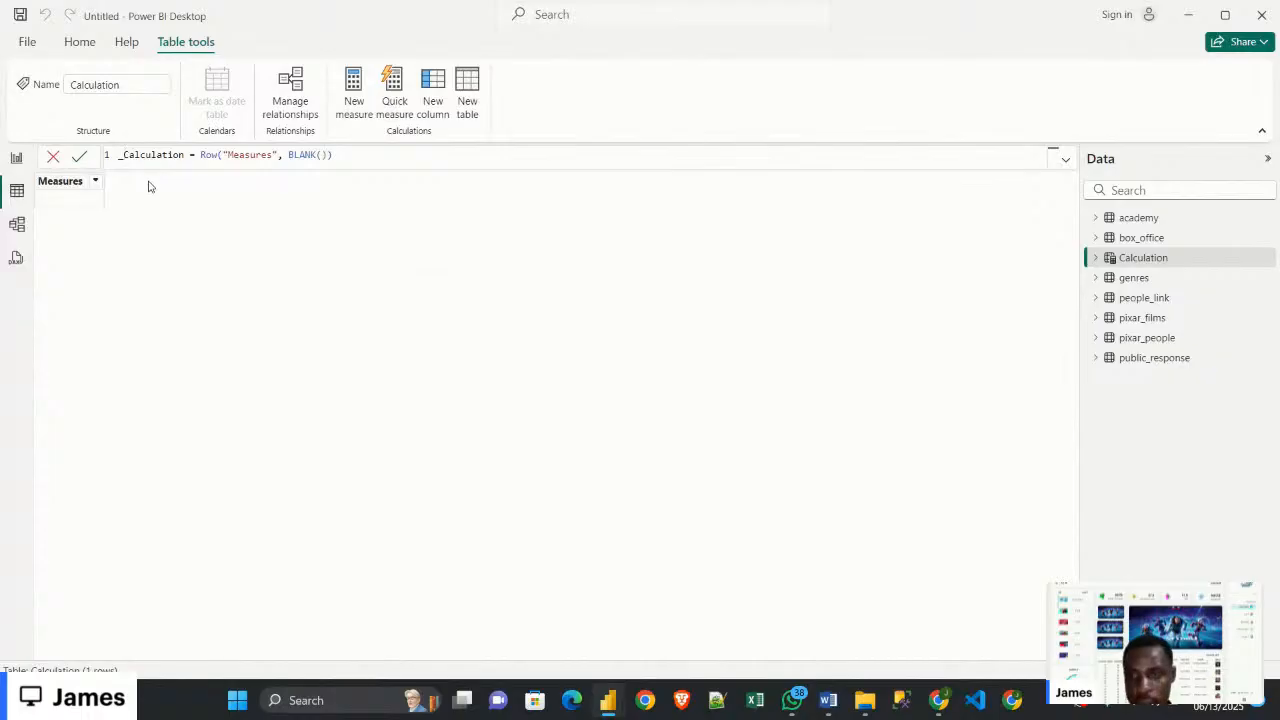
left_click(79, 156)
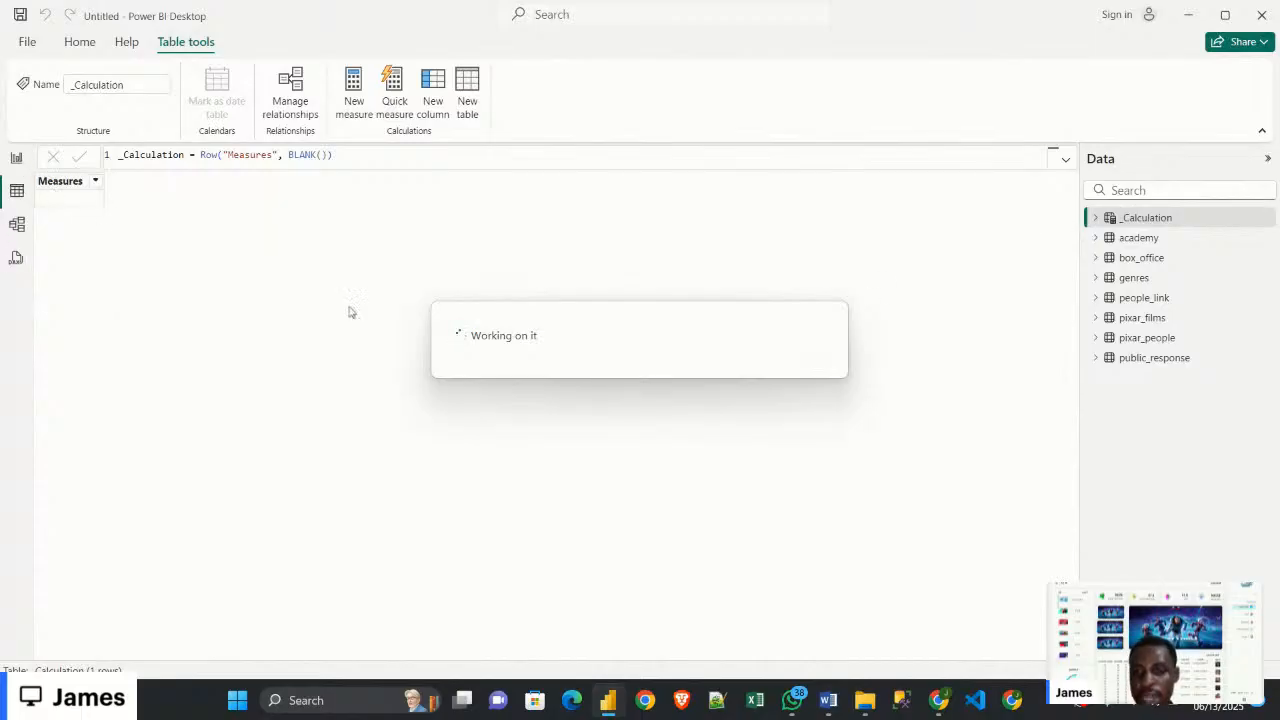
left_click(17, 158)
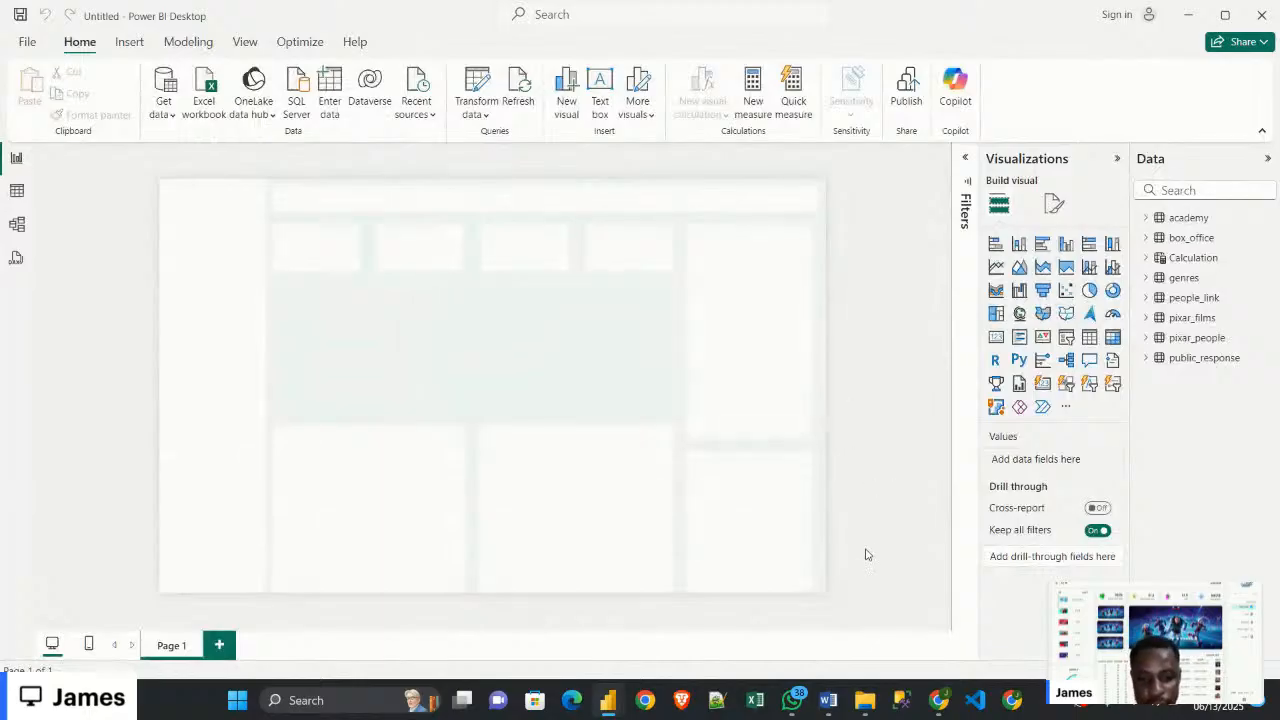
Switch to the DASHBOARD GUIDE document in Word and skim the measure formulas in its KPIS section
mouse_move(830, 700)
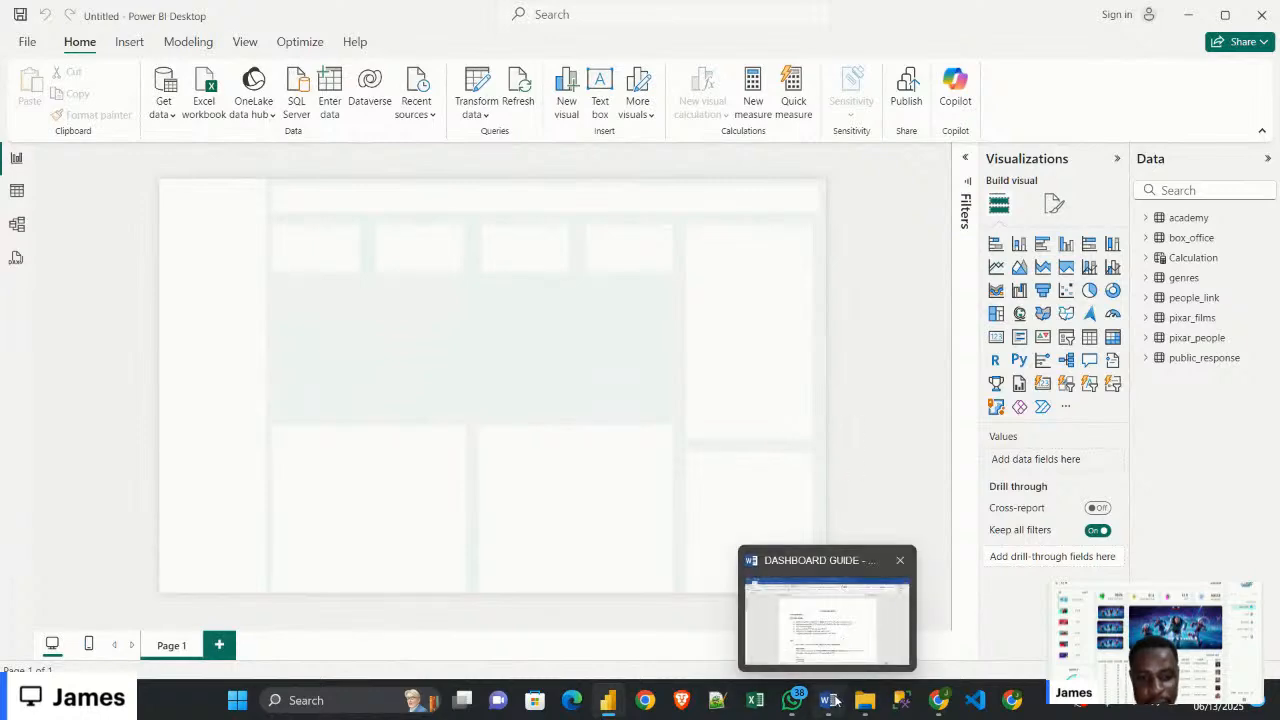
left_click(833, 631)
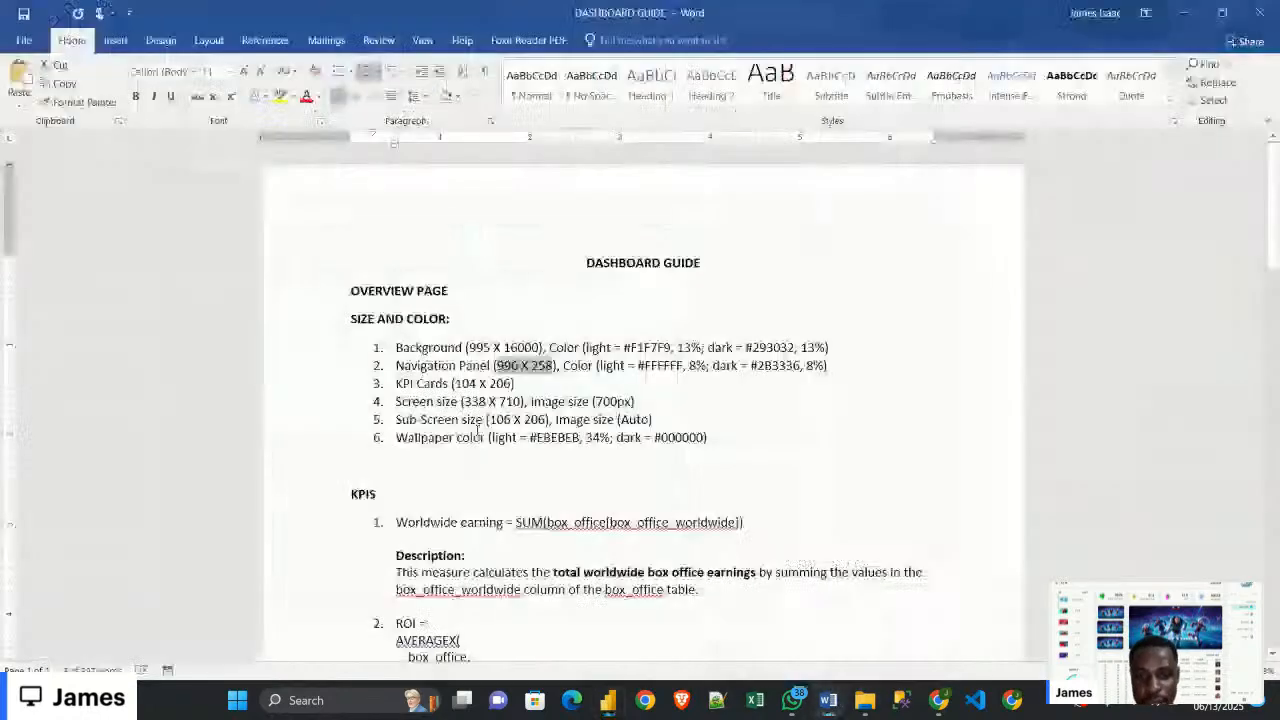
scroll(479, 432, "down", 3)
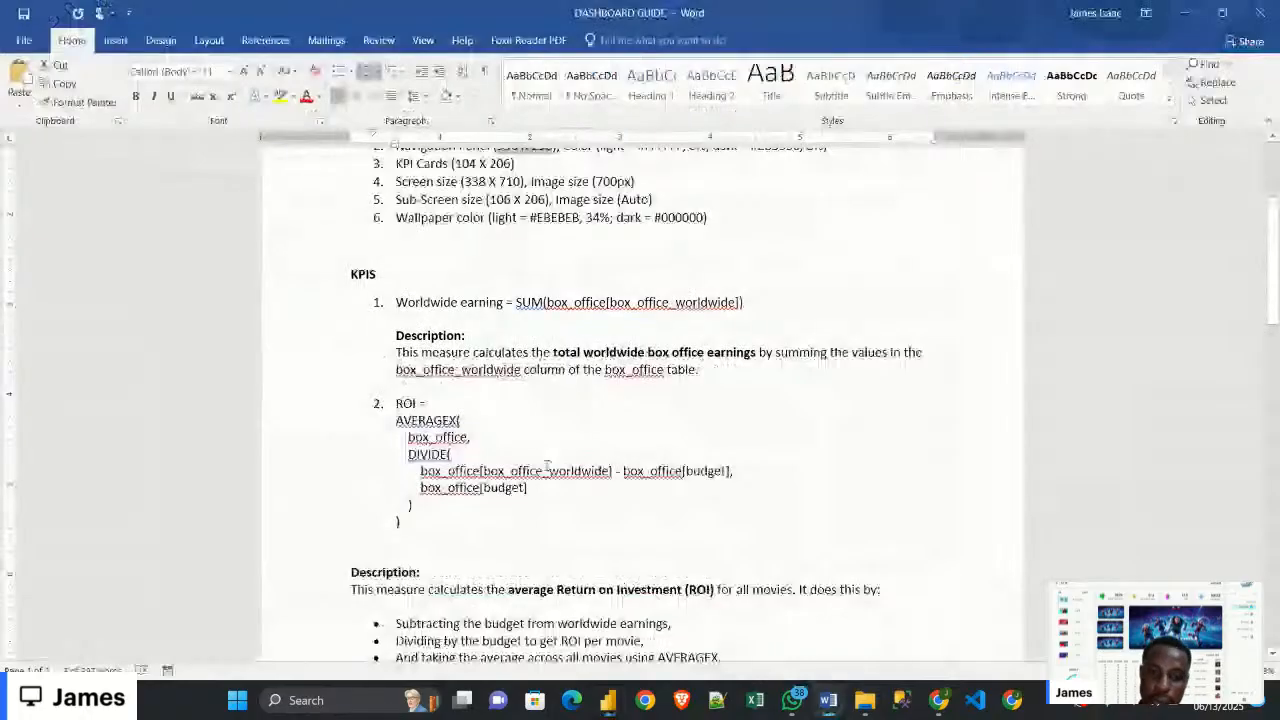
scroll(388, 402, "down", 1)
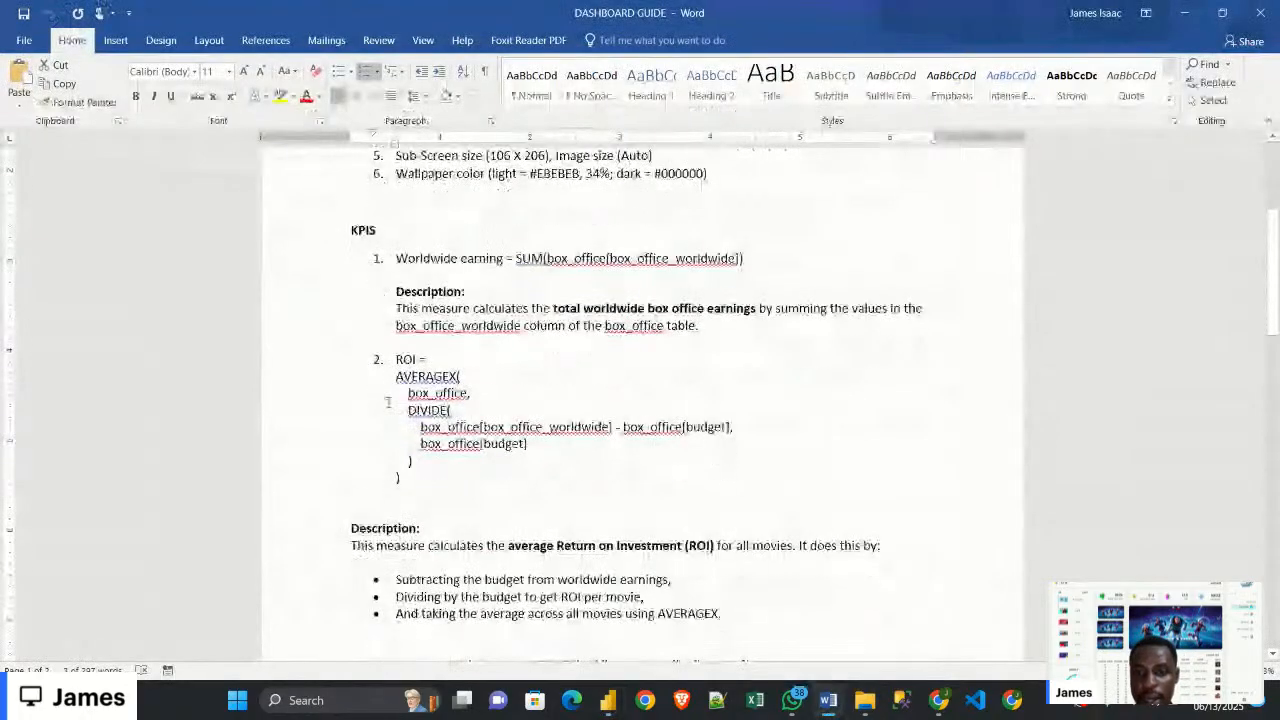
scroll(388, 402, "up", 1)
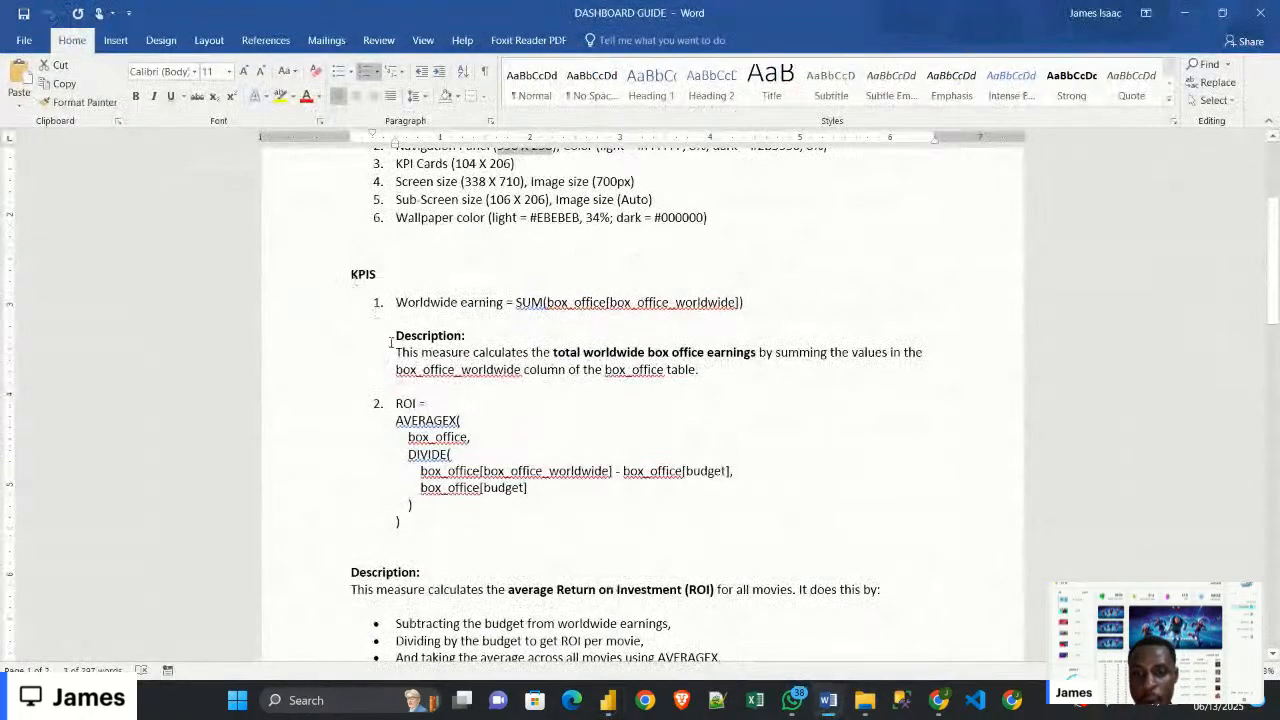
scroll(391, 342, "down", 1)
scroll(391, 342, "down", 10)
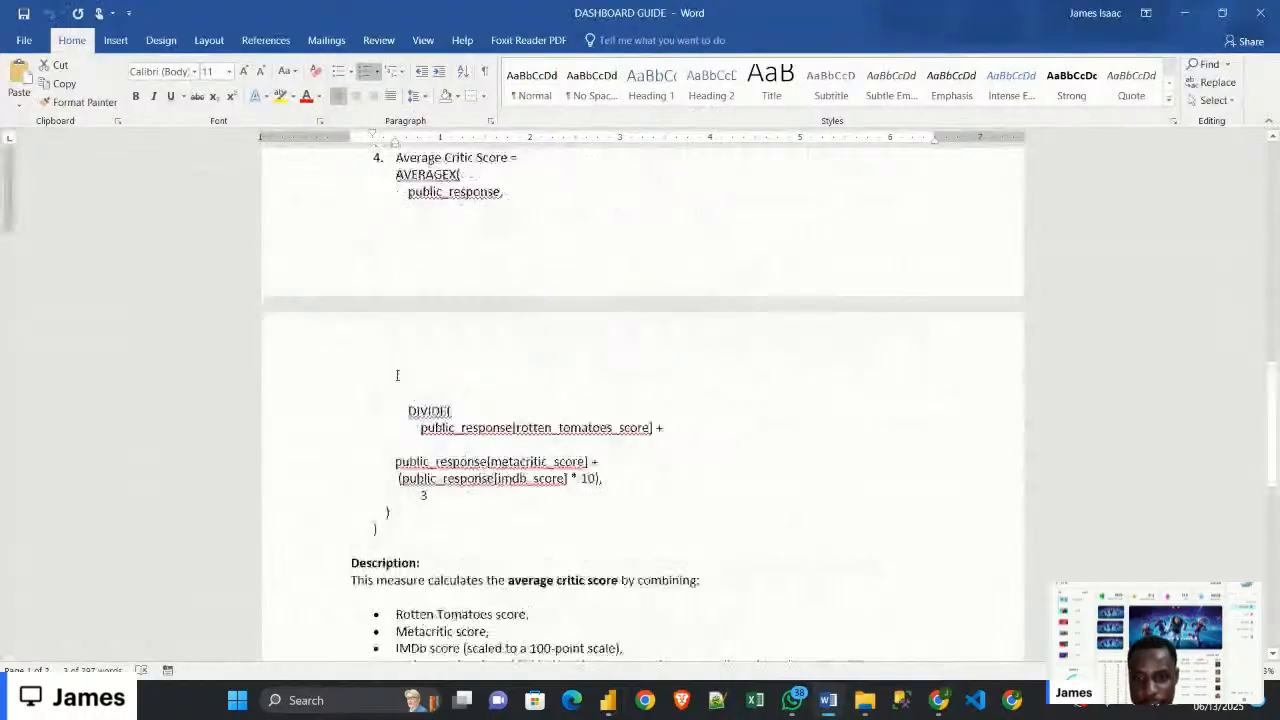
scroll(397, 375, "up", 12)
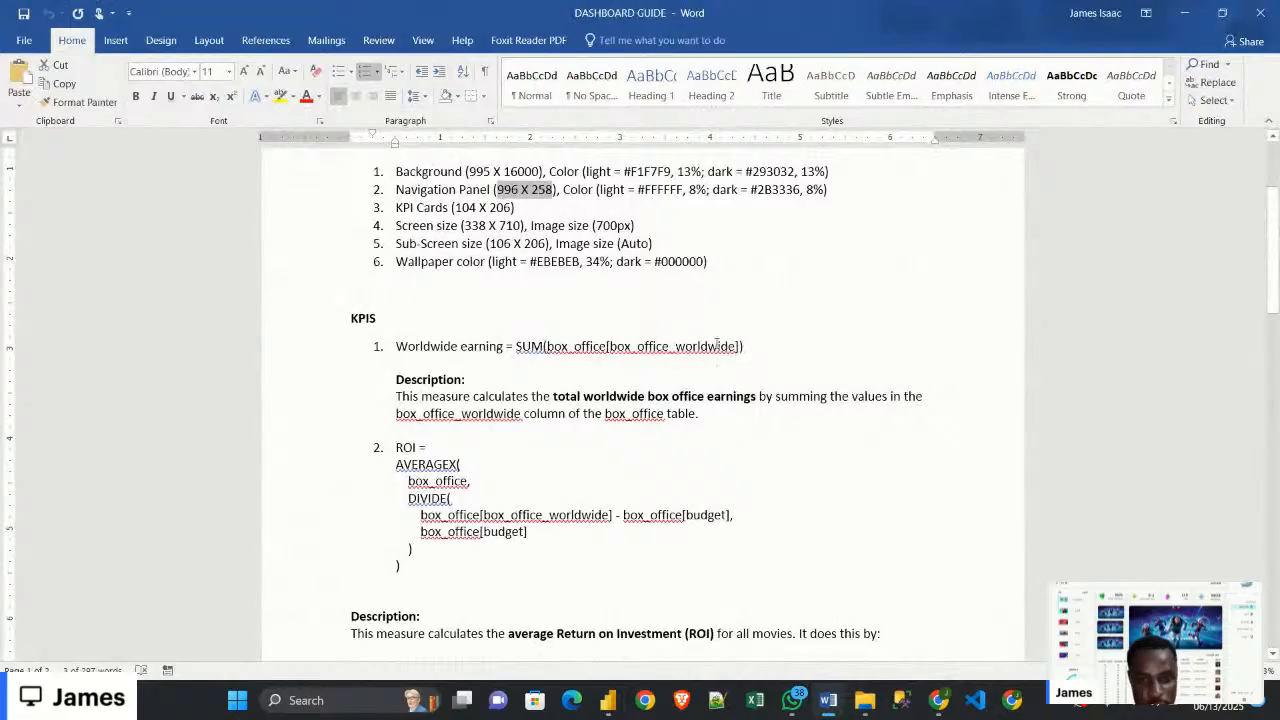
Read the Worldwide earning measure's description with its source table and column, and examine the ROI formula below it
scroll(681, 396, "down", 2)
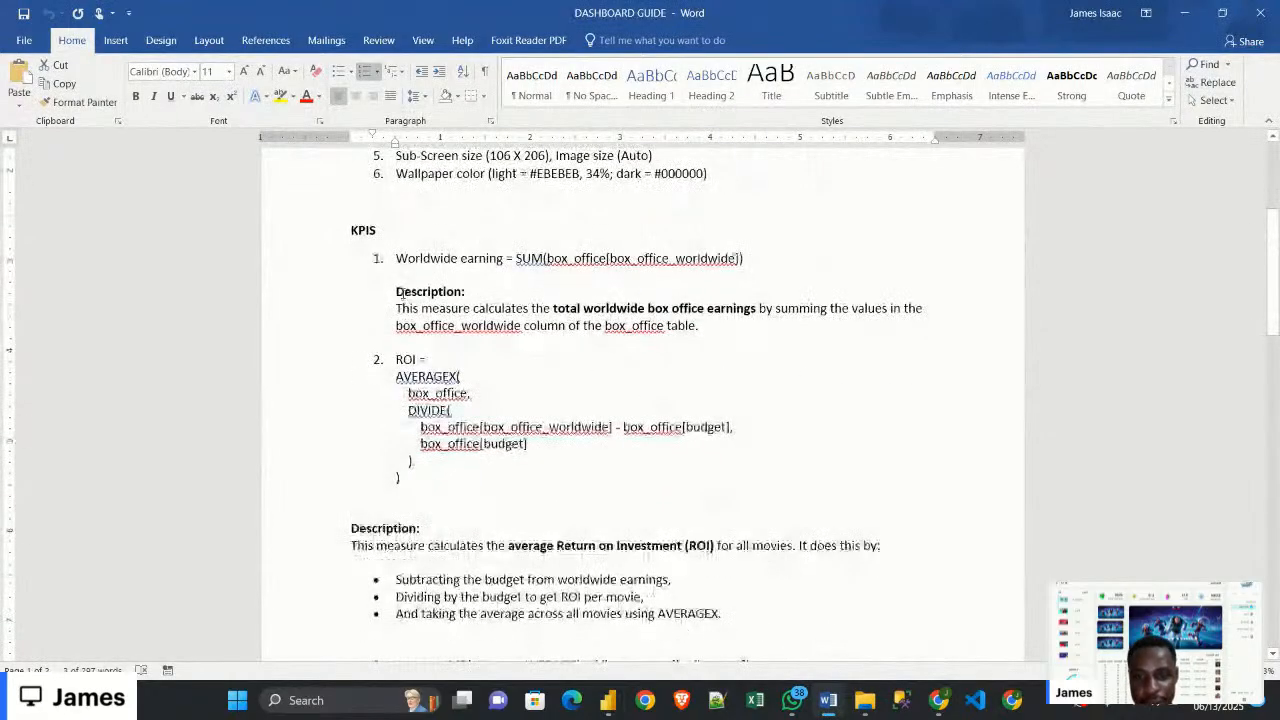
left_click_drag(397, 291, 703, 326)
left_click(715, 363)
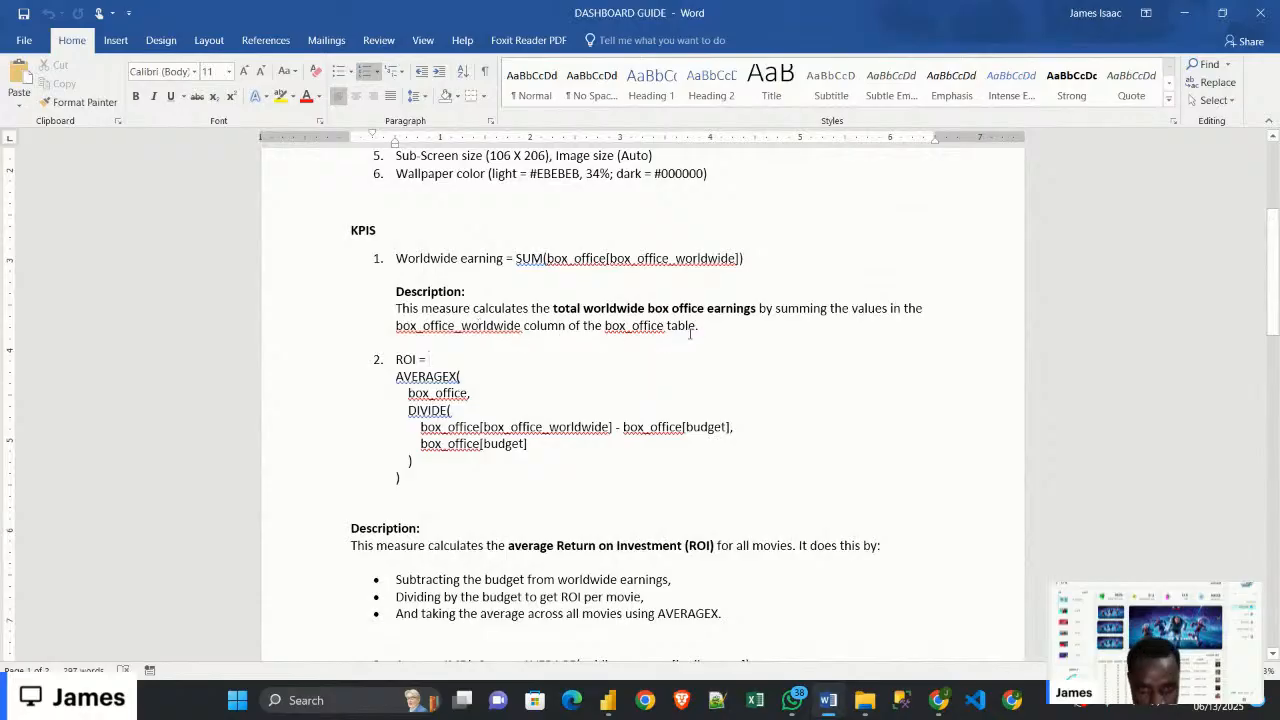
left_click_drag(606, 326, 695, 327)
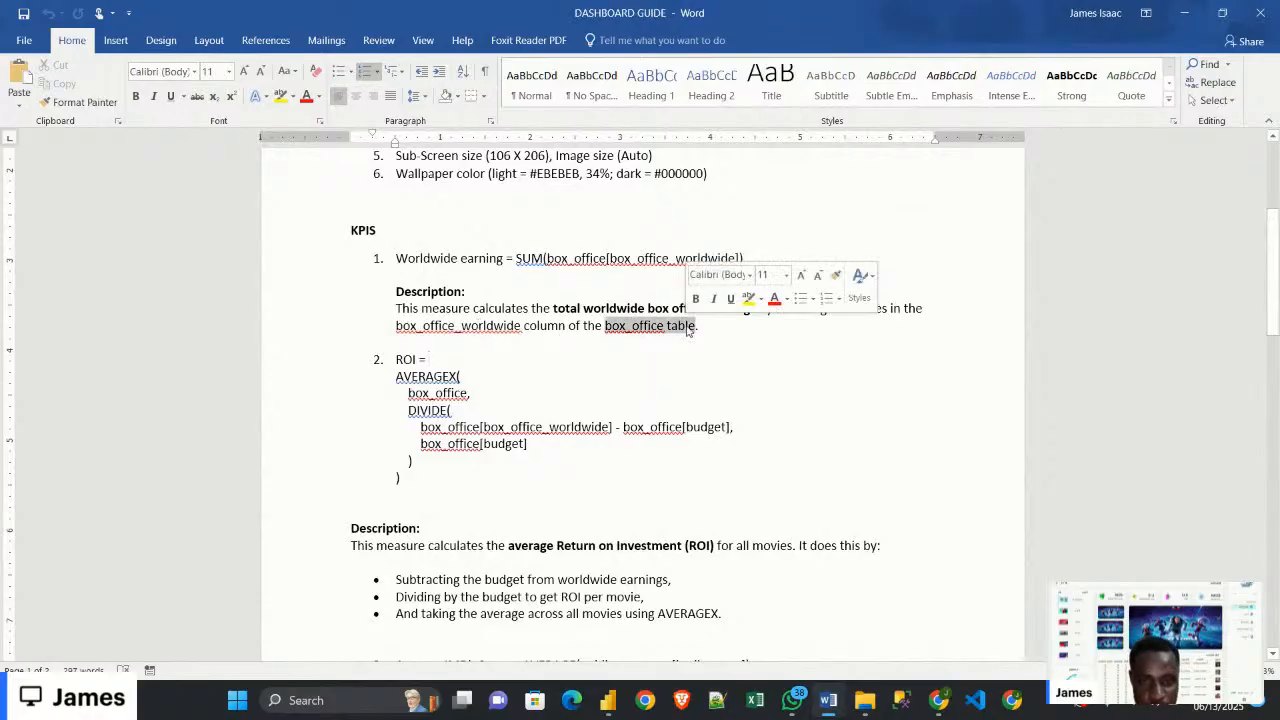
left_click_drag(395, 328, 500, 326)
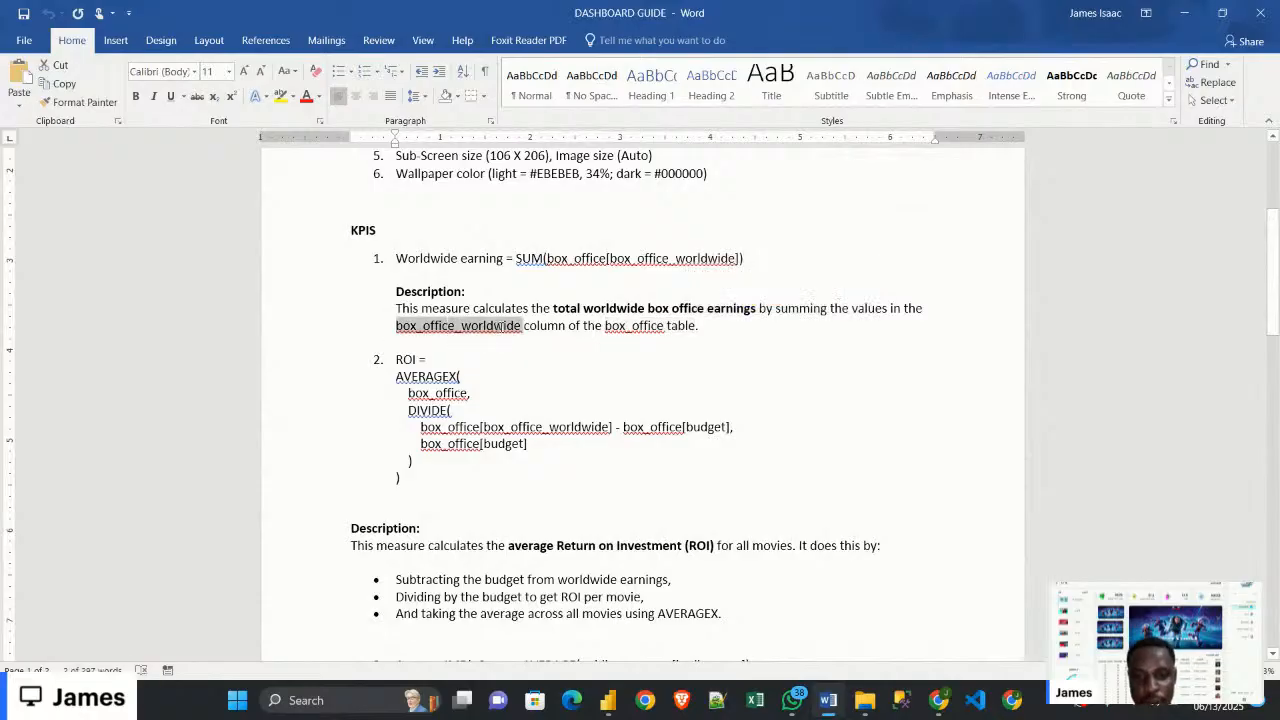
left_click(504, 385)
scroll(411, 422, "down", 1)
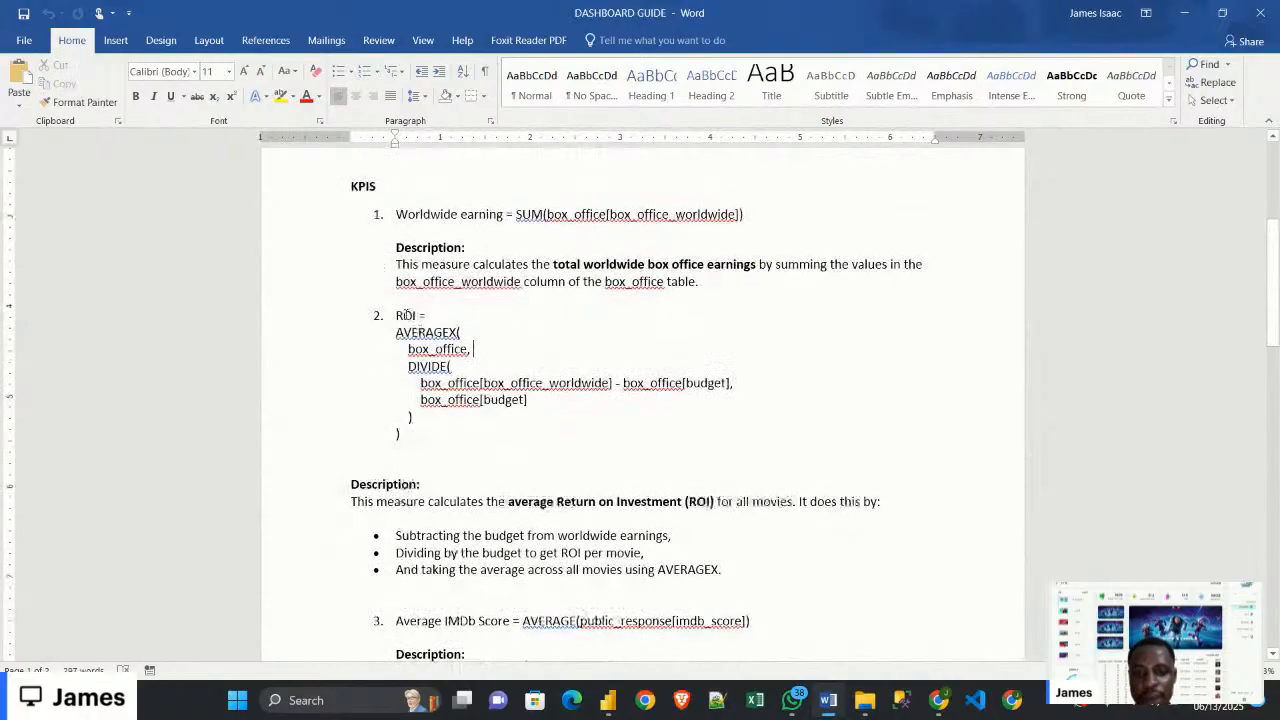
double_click(412, 332)
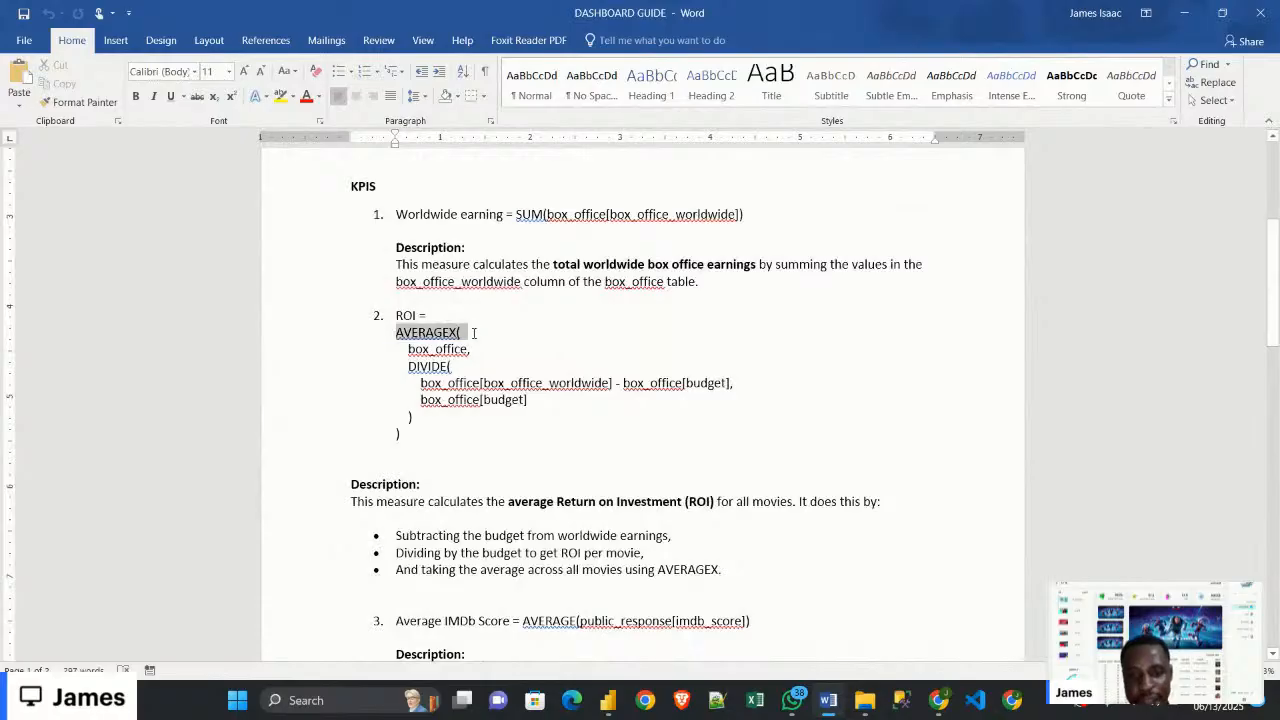
left_click(446, 397)
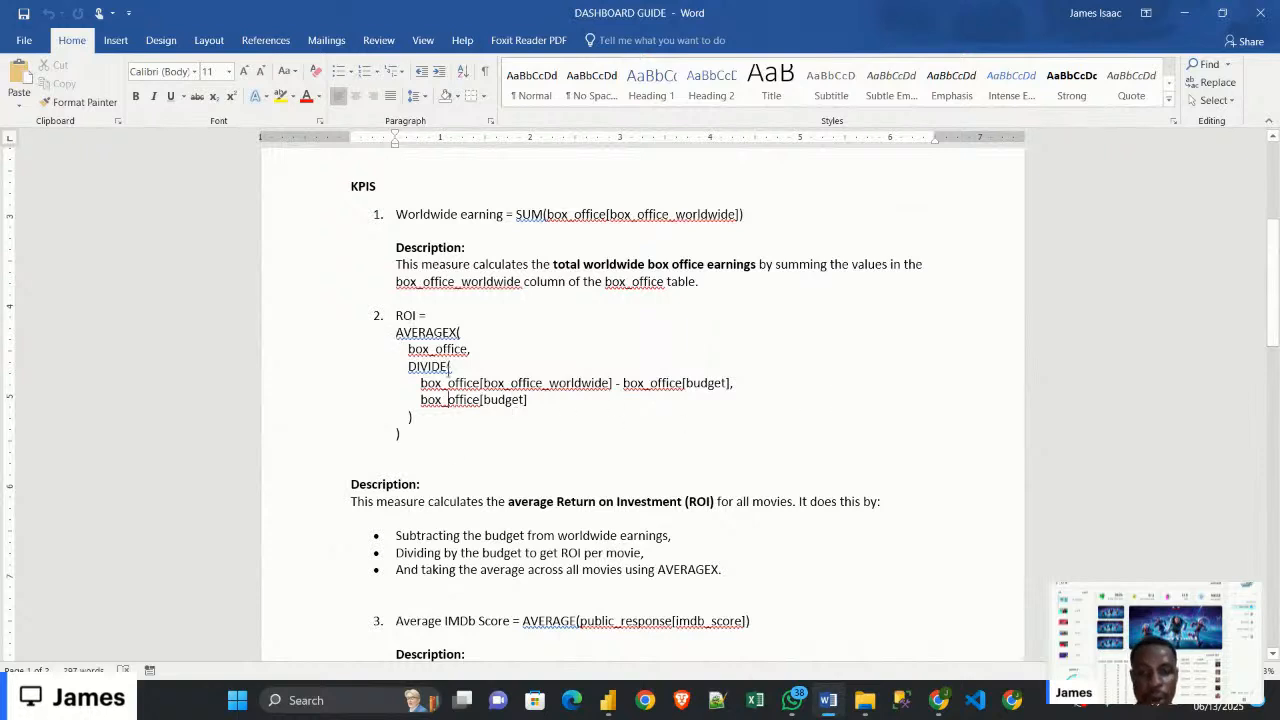
Switch from the Word guide to the untitled Power BI Desktop report and rename the Calculation table to _Calculation
scroll(605, 440, "down", 1)
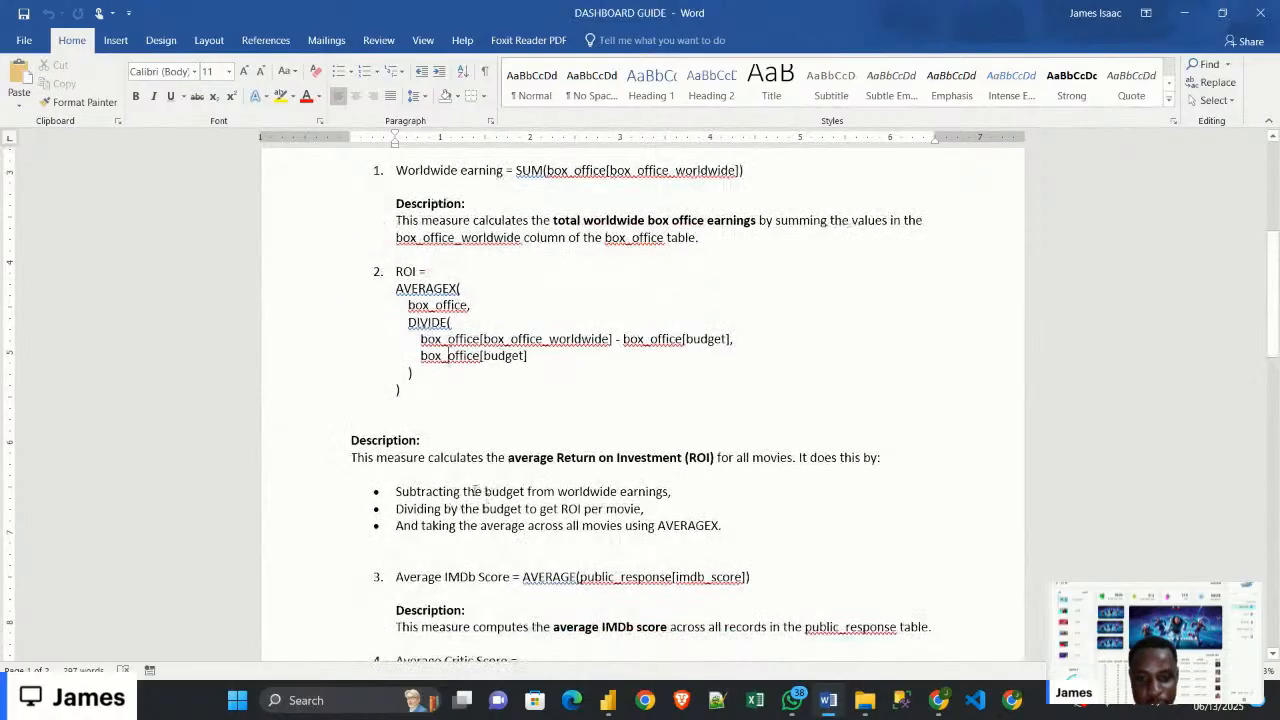
scroll(498, 501, "up", 2)
scroll(498, 501, "up", 1)
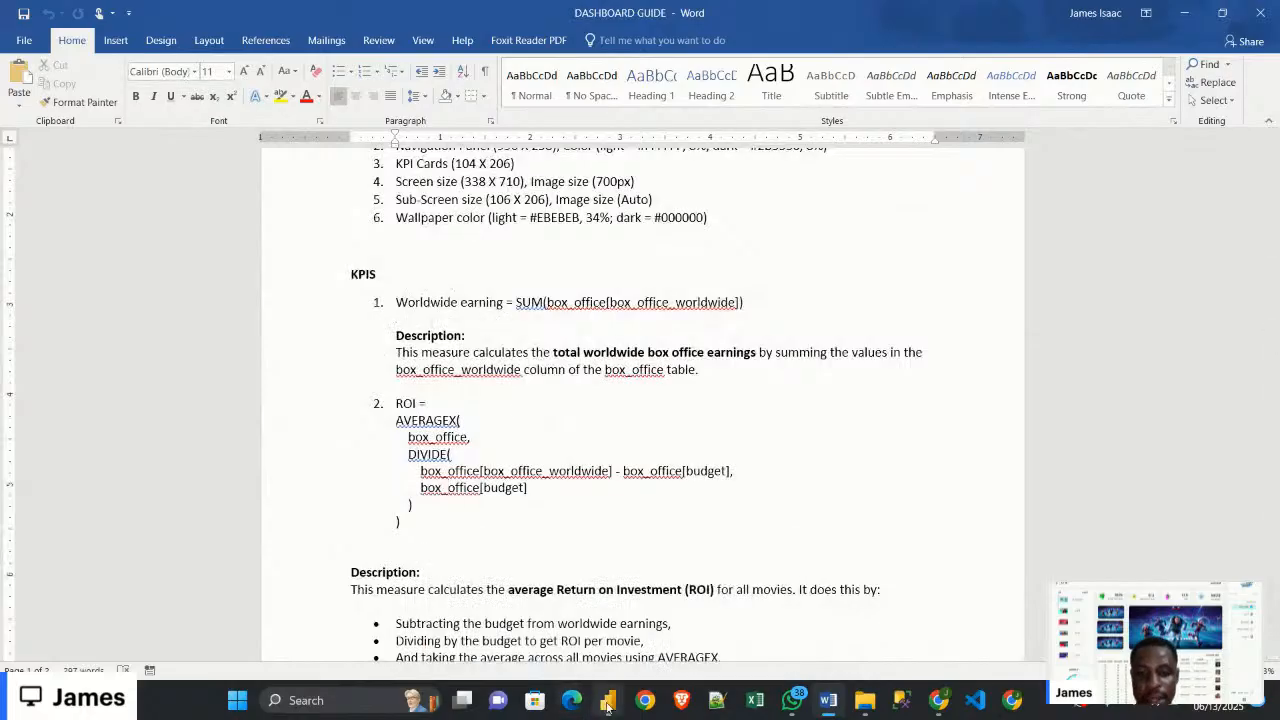
mouse_move(608, 700)
left_click(650, 645)
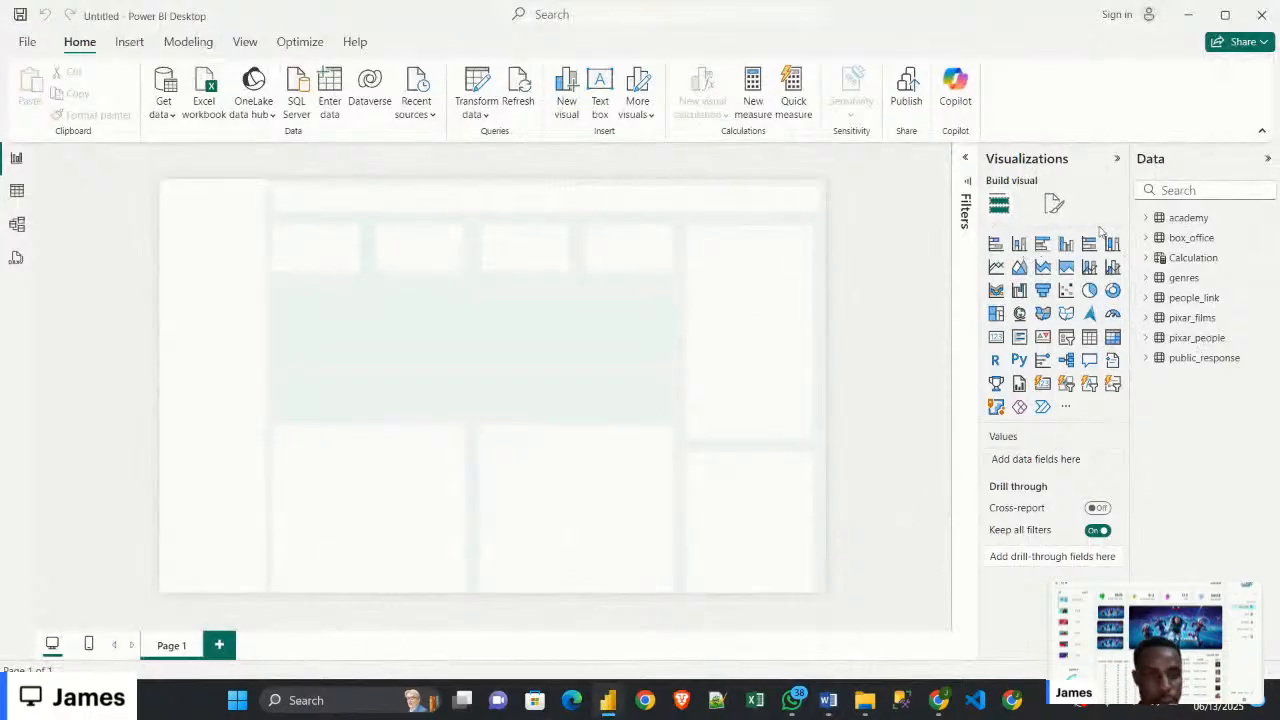
left_click(1222, 264)
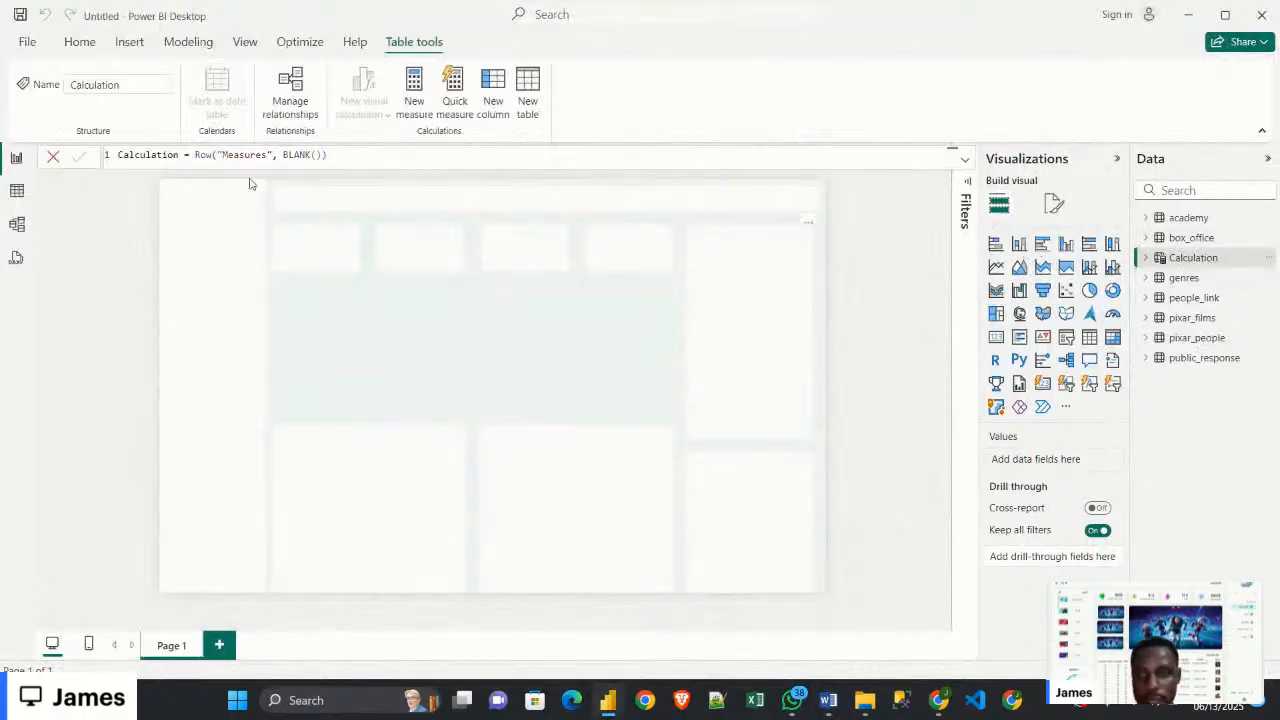
double_click(121, 154)
key("Home")
type("_")
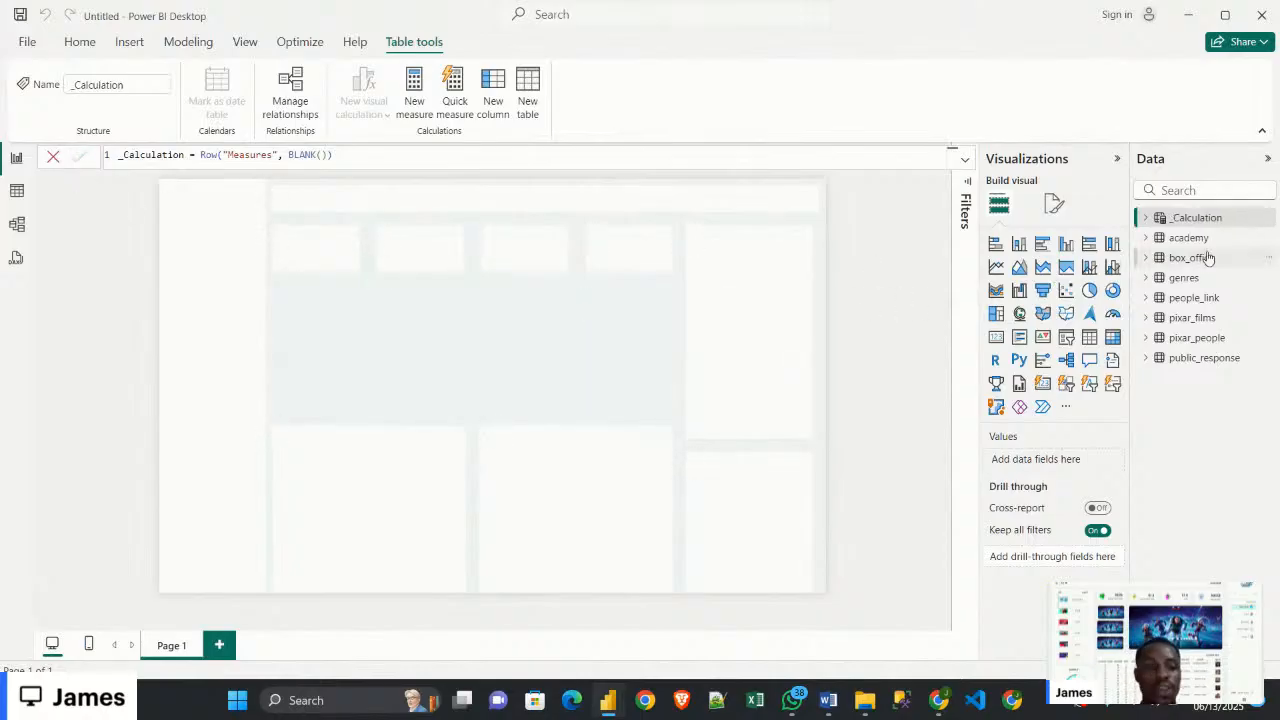
Create a measure in the _Calculation table with the formula Worldwide earning = sum(box_office[box_office_worldwide])
right_click(1191, 217)
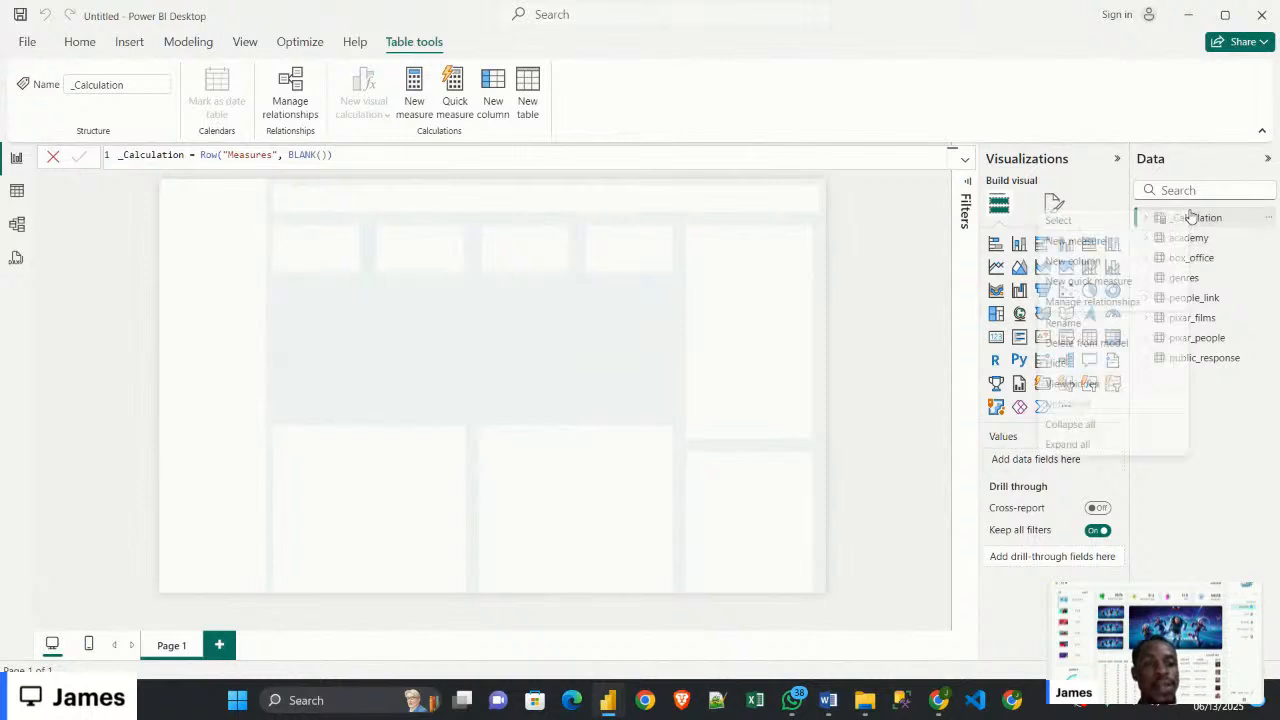
left_click(1100, 244)
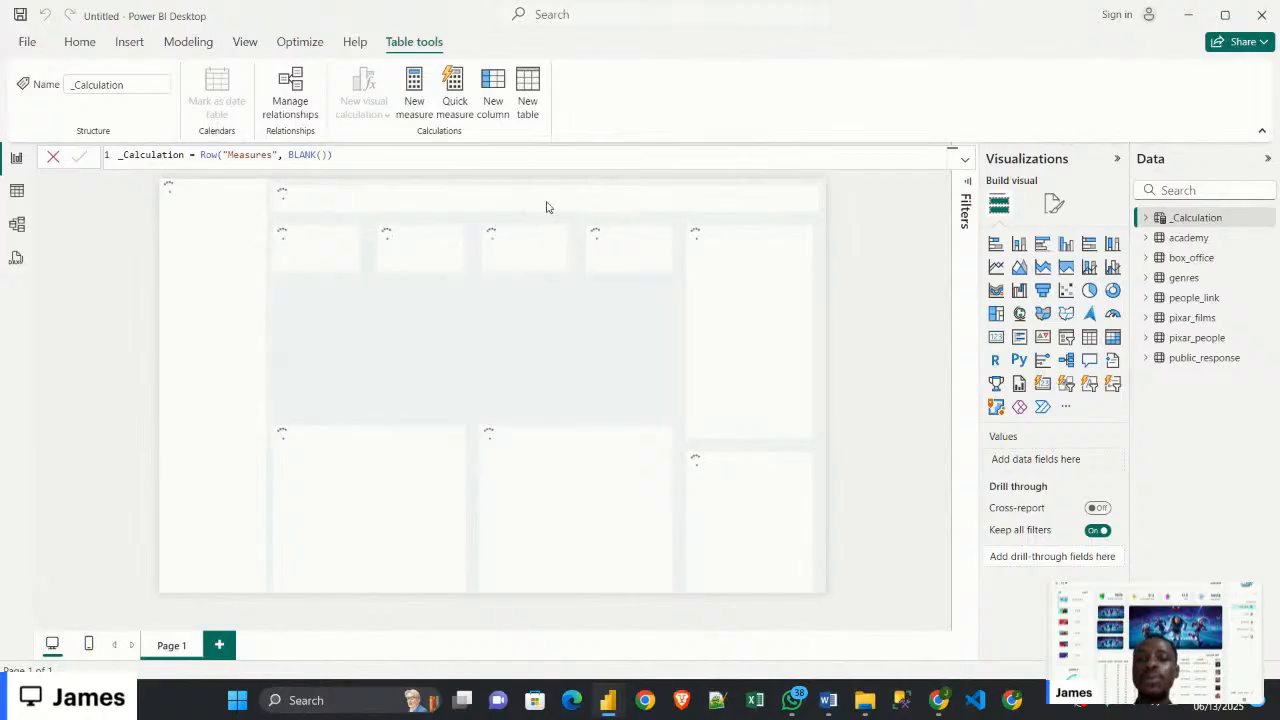
left_click(298, 152)
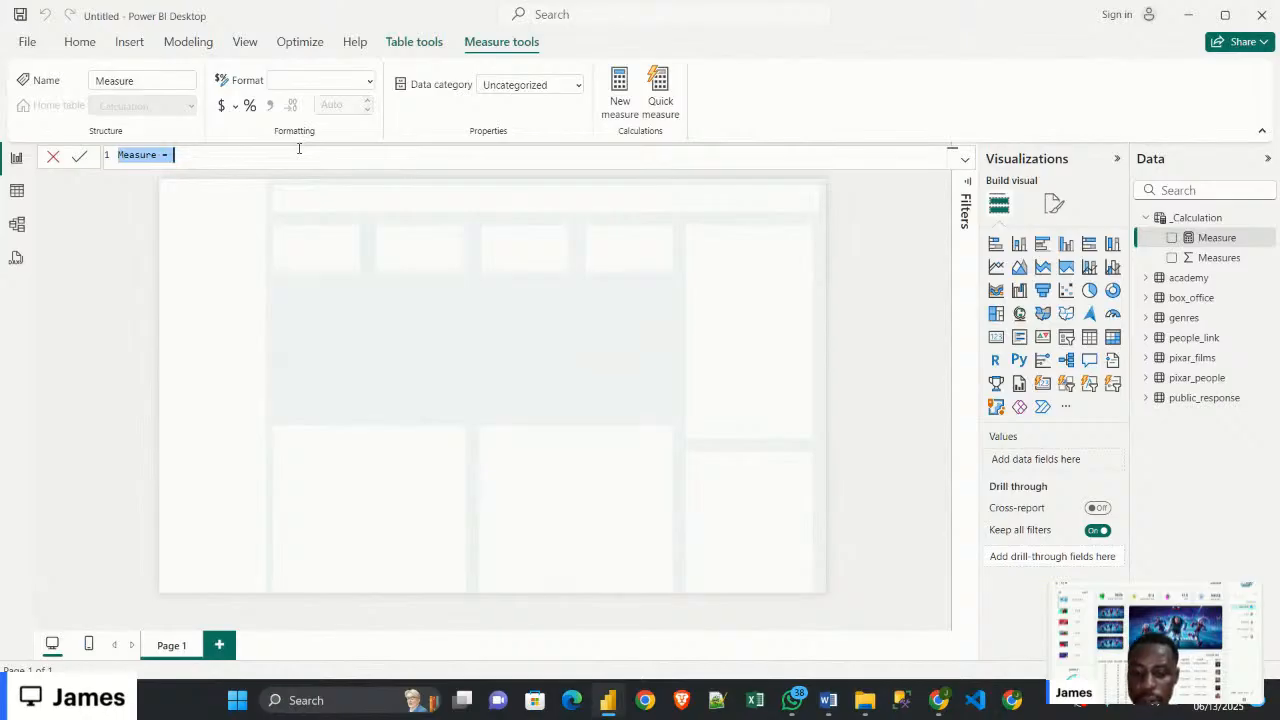
type("Worl")
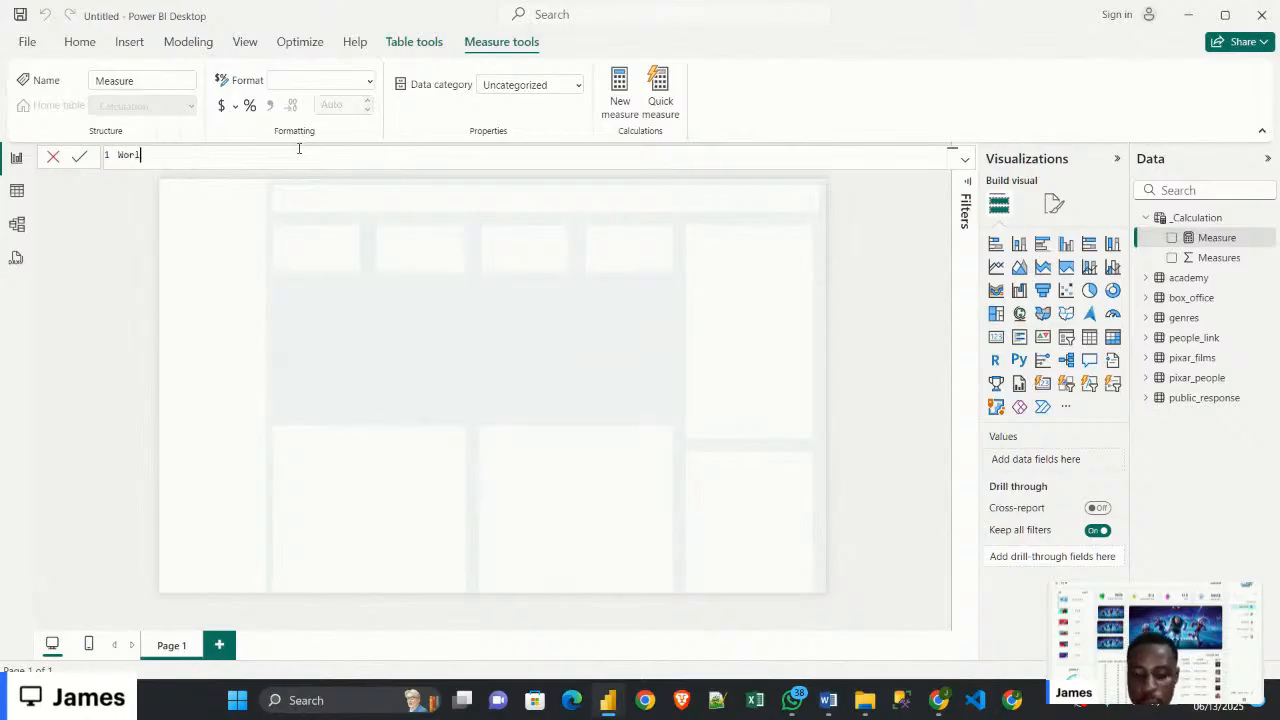
type("dw")
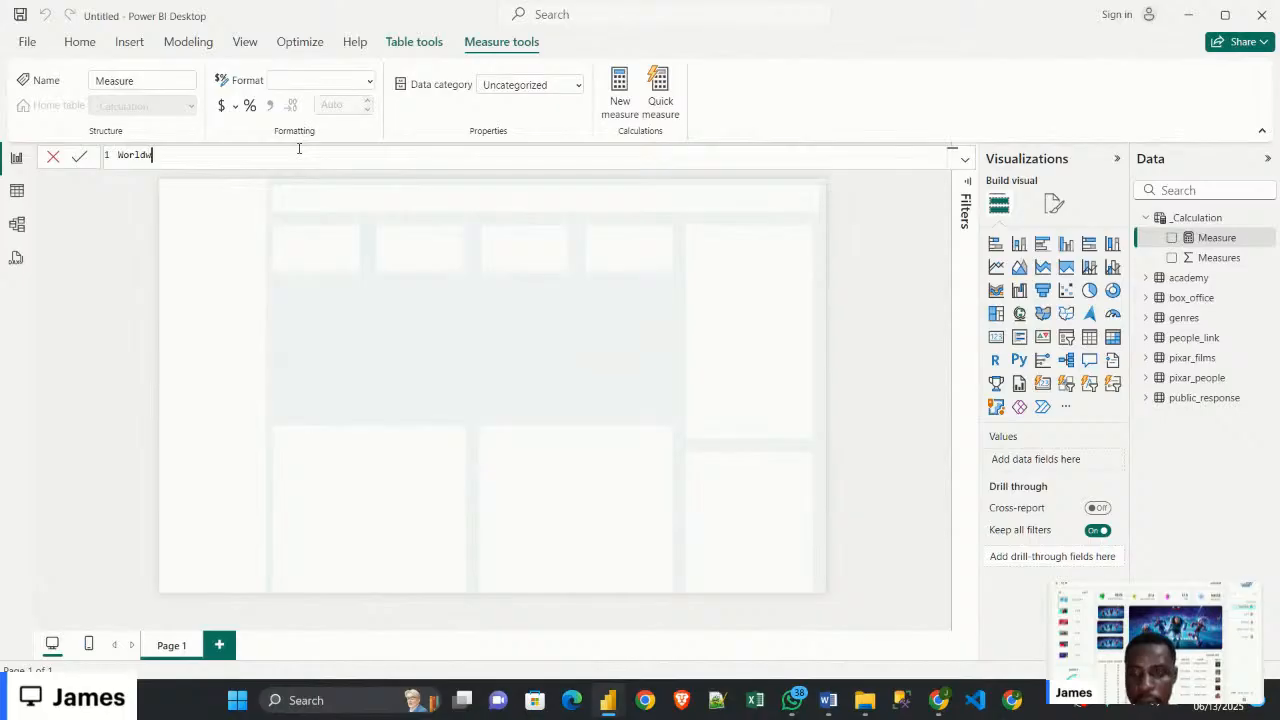
type("ide earning ")
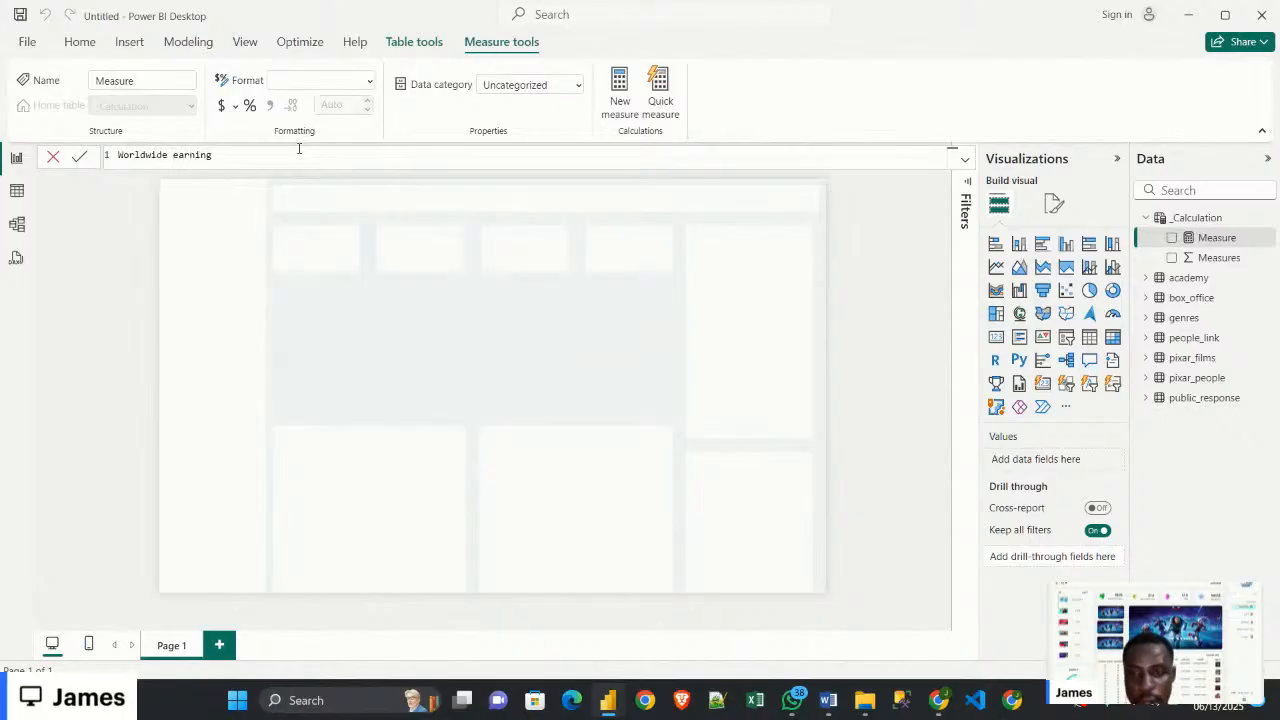
type("= sum")
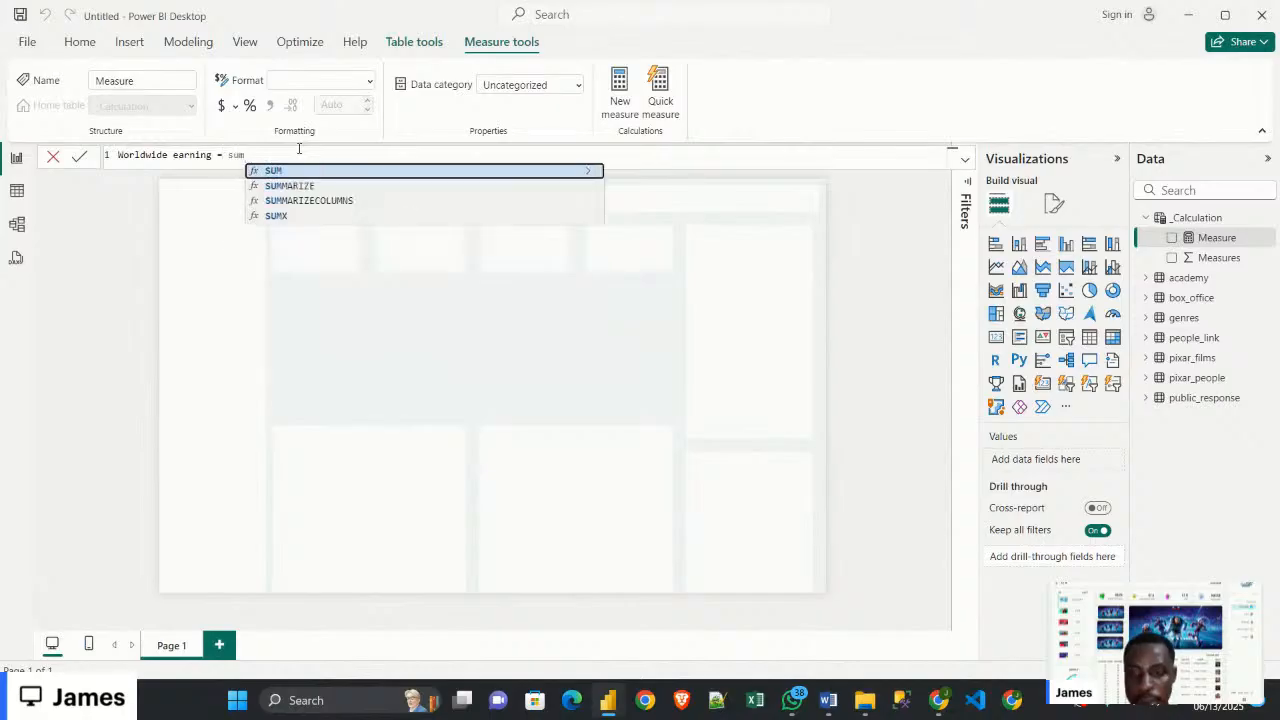
type("(")
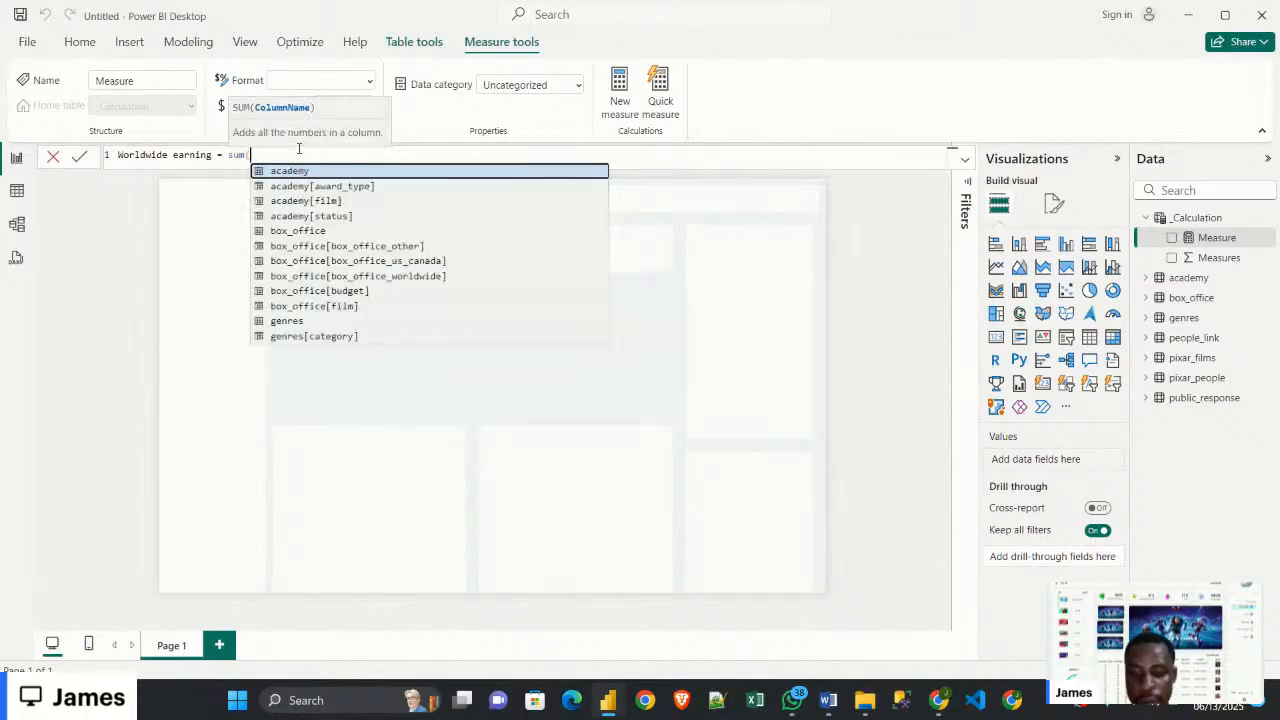
type("box")
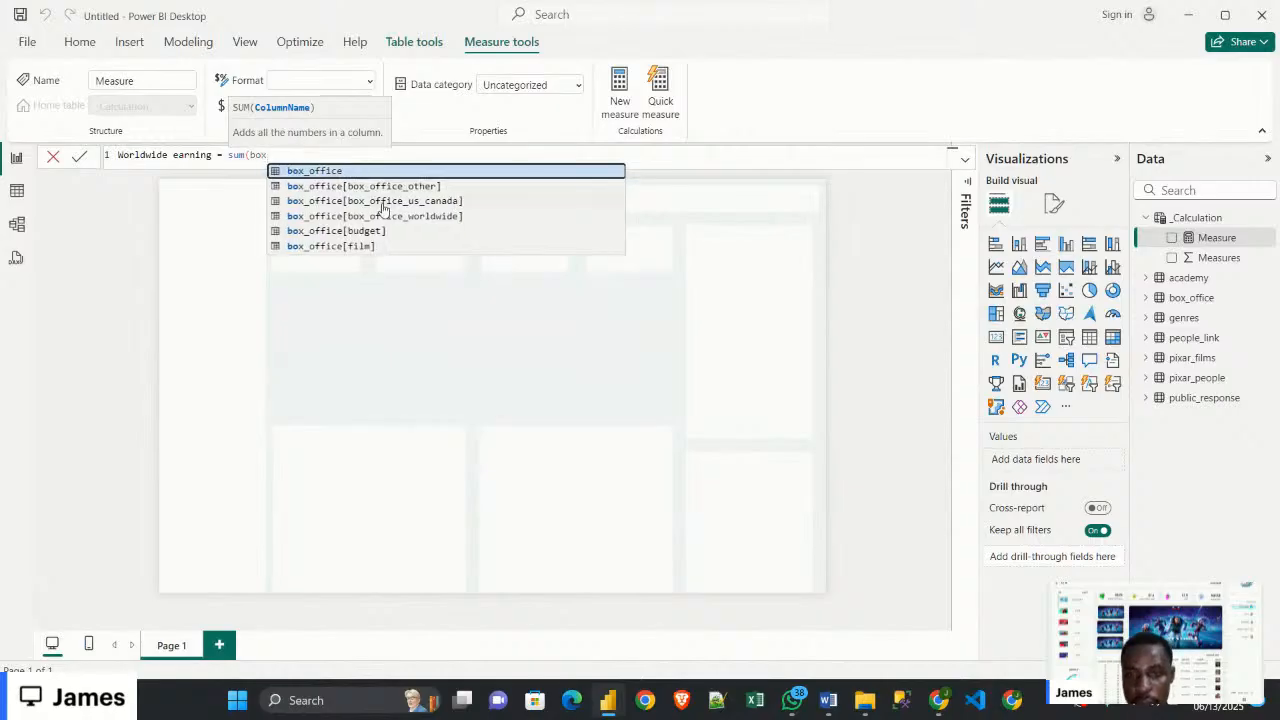
left_click(445, 216)
type(")")
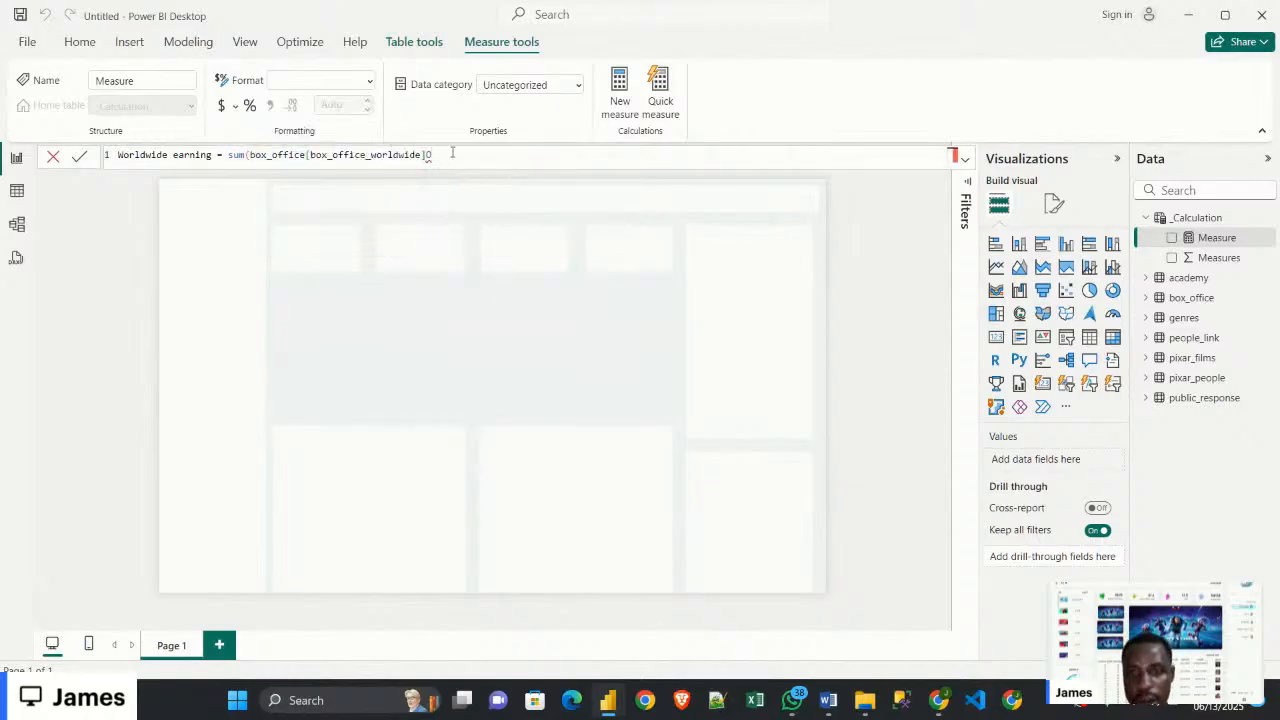
left_click(80, 157)
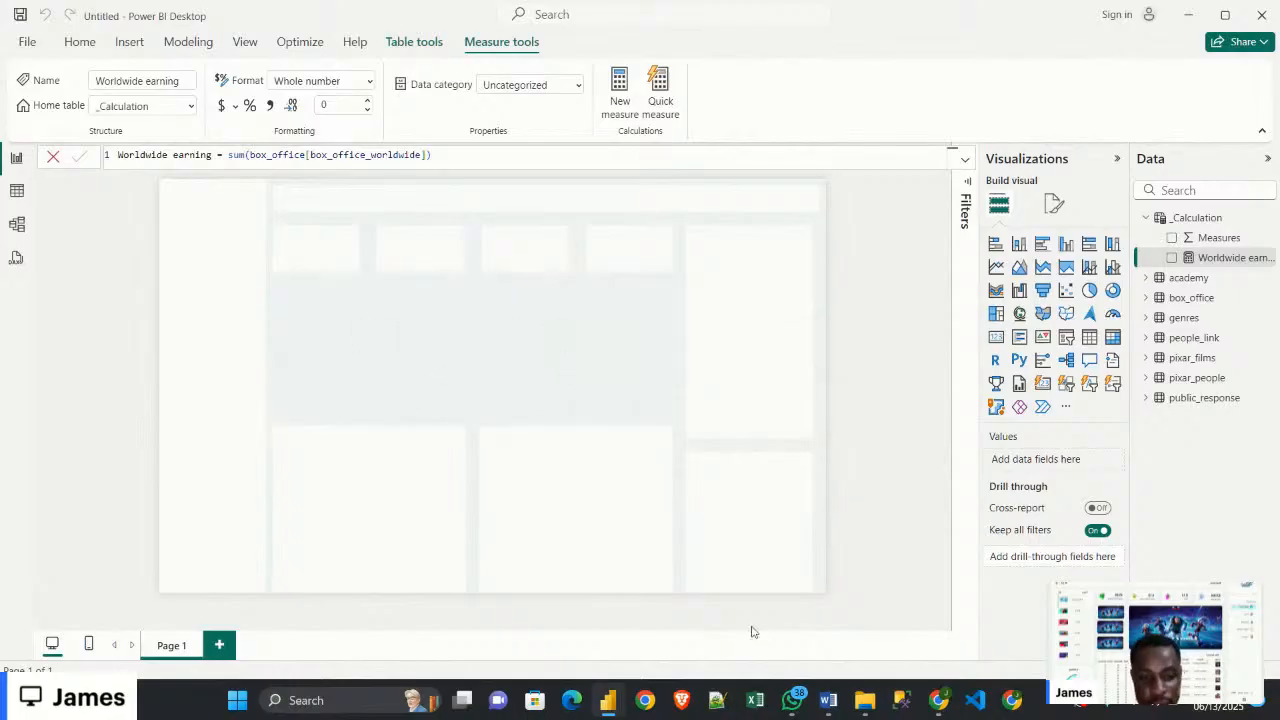
Switch to the DASHBOARD GUIDE document in Word and copy the complete ROI measure formula from the KPIS section
mouse_move(828, 700)
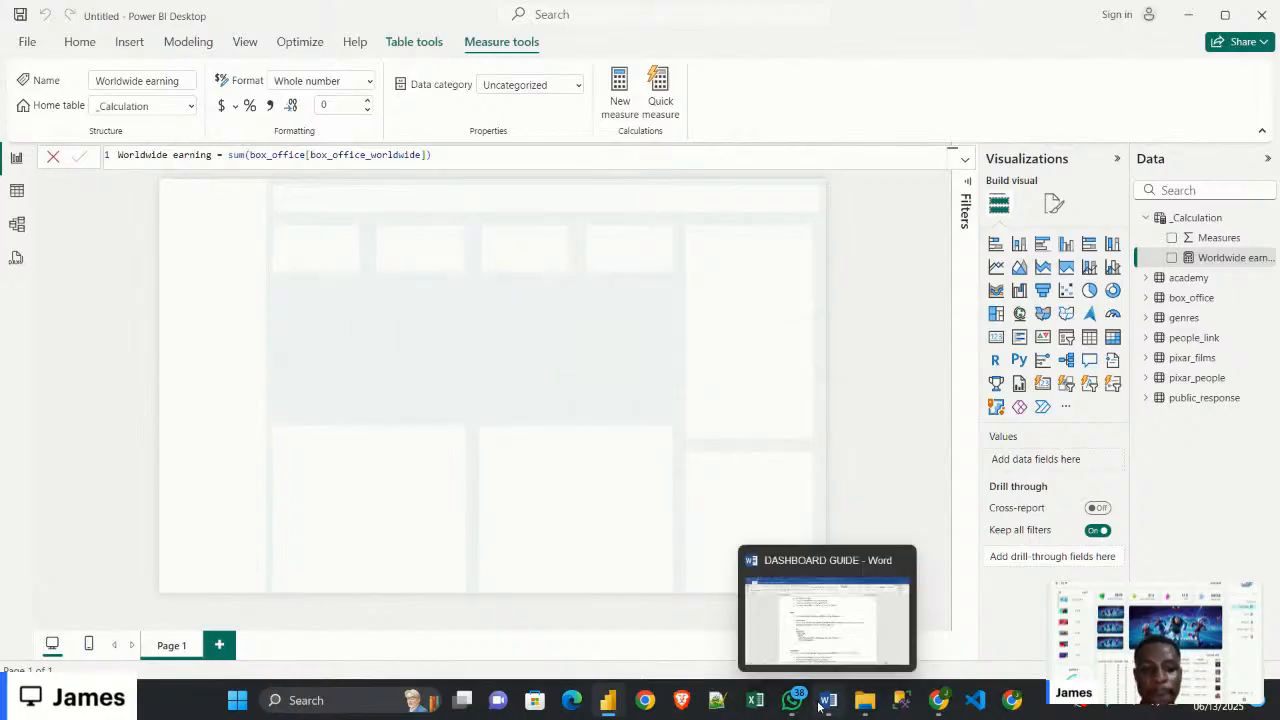
left_click(822, 650)
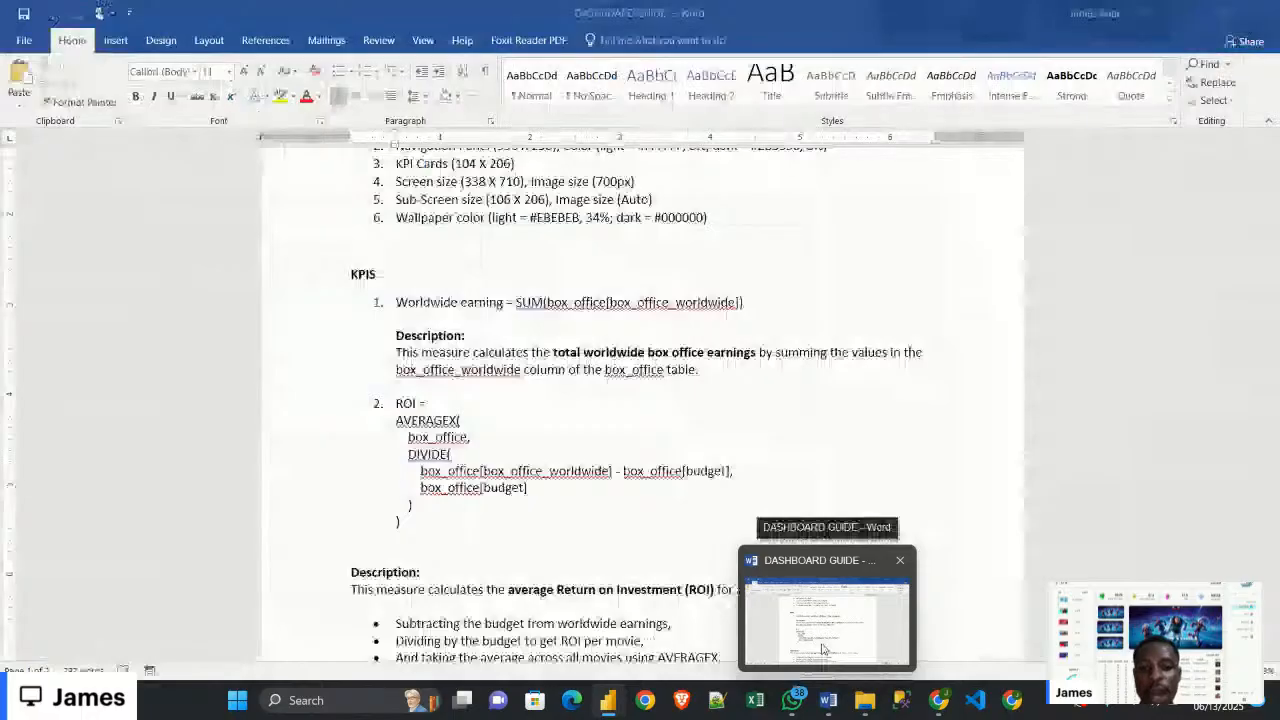
scroll(448, 443, "down", 1)
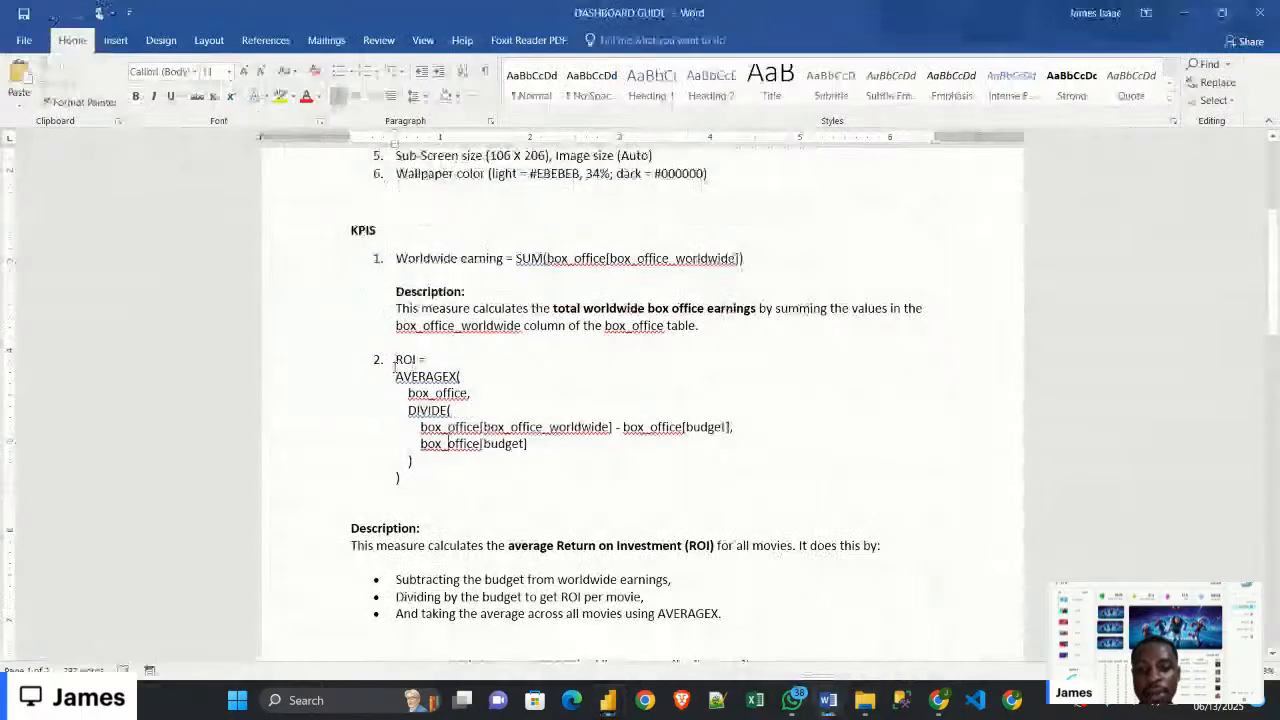
left_click_drag(394, 362, 418, 476)
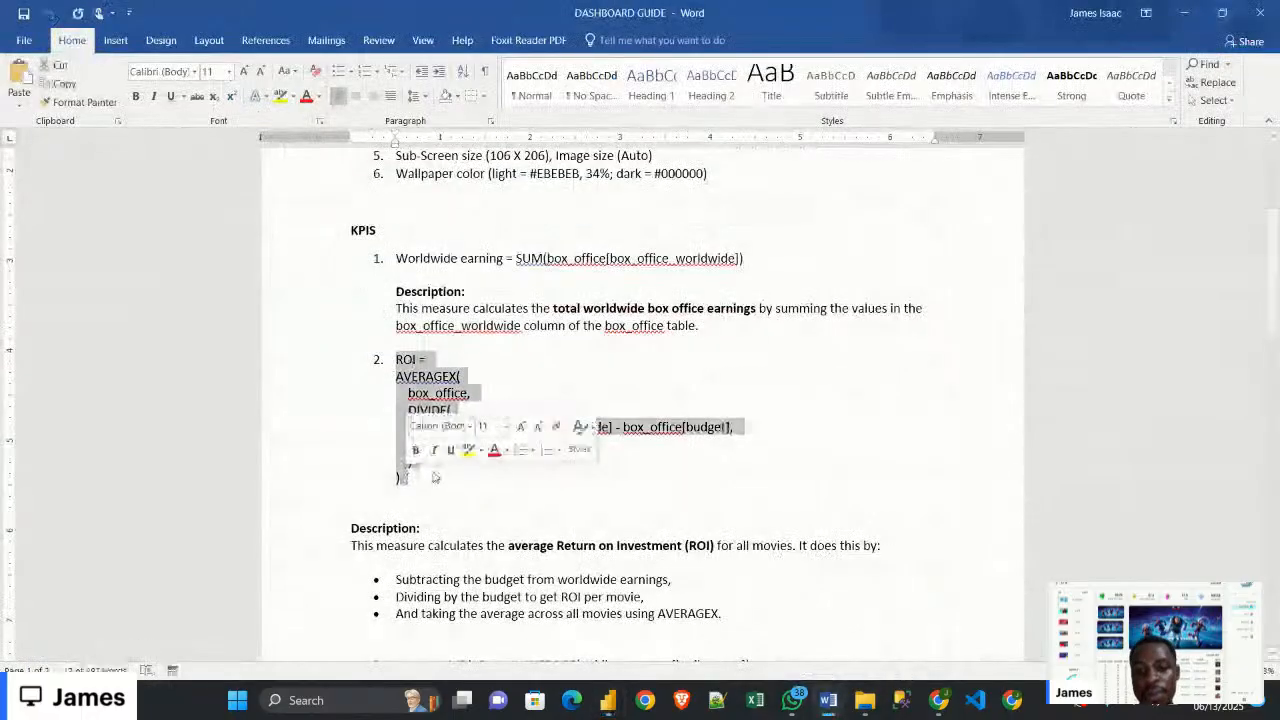
right_click(424, 385)
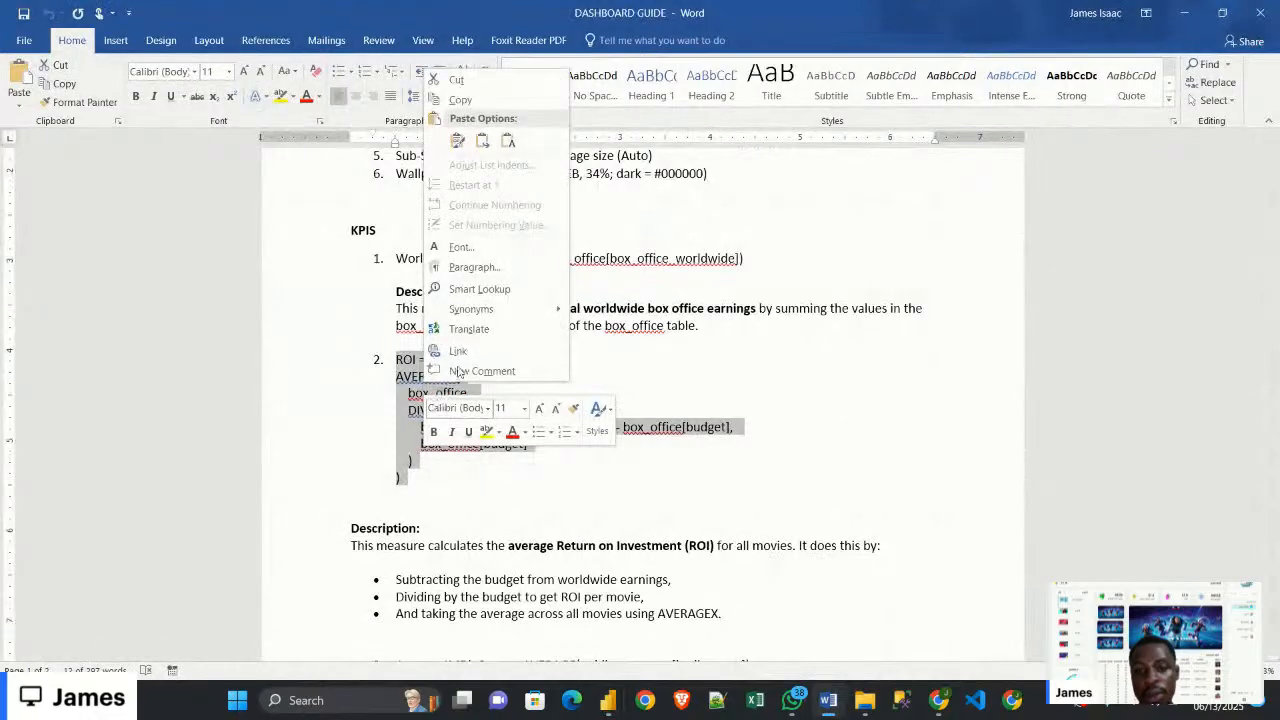
left_click(470, 98)
Switch to the untitled Power BI Desktop report and create a measure in the _Calculation table from the copied ROI formula
mouse_move(608, 700)
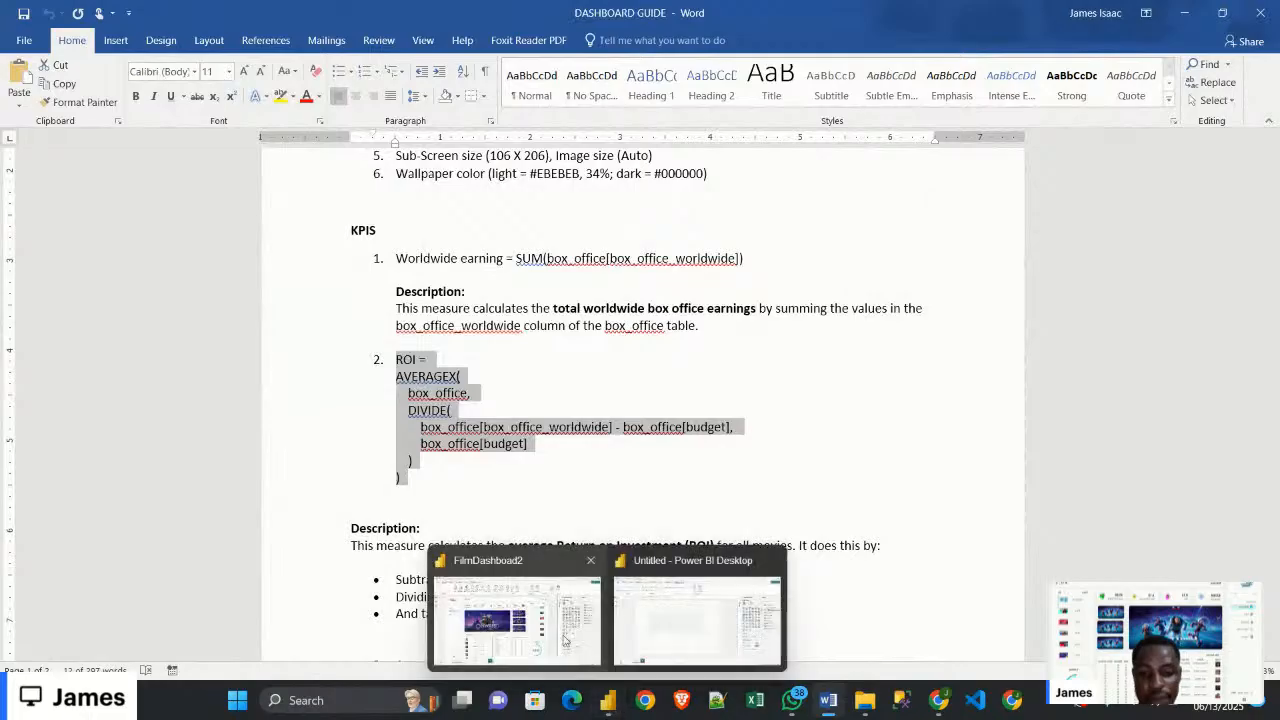
left_click(689, 658)
right_click(1160, 218)
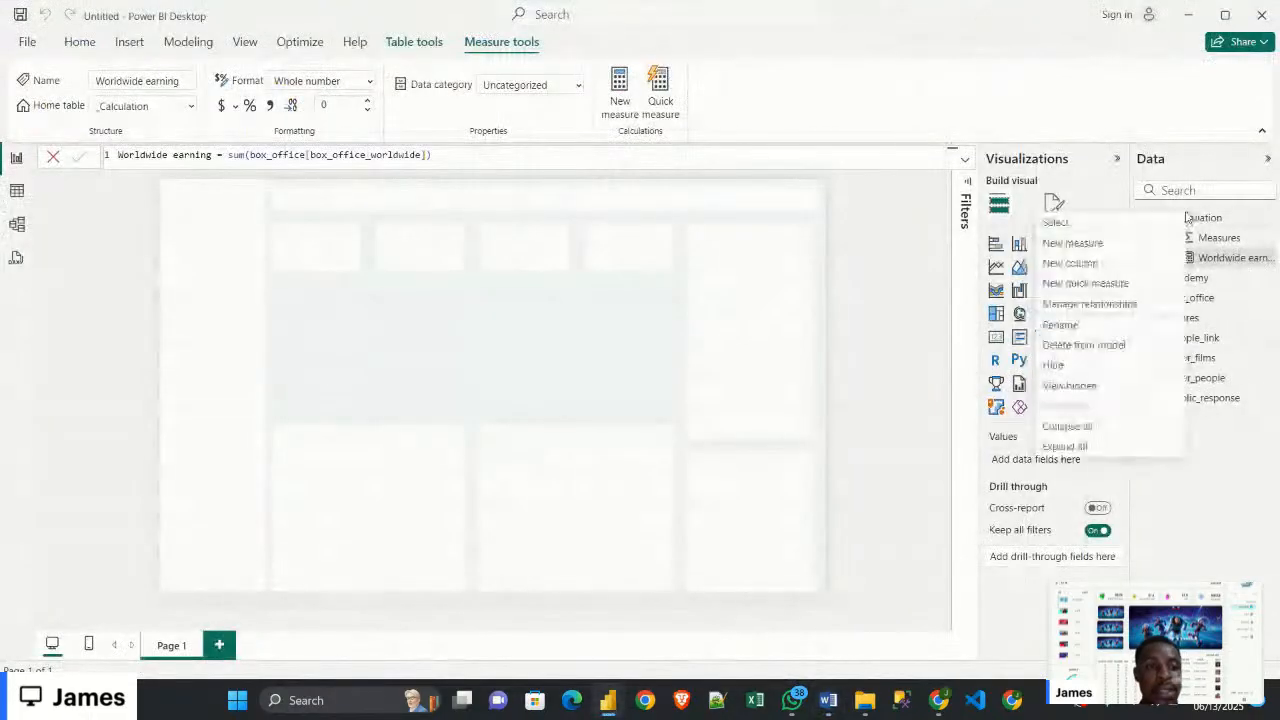
left_click(746, 297)
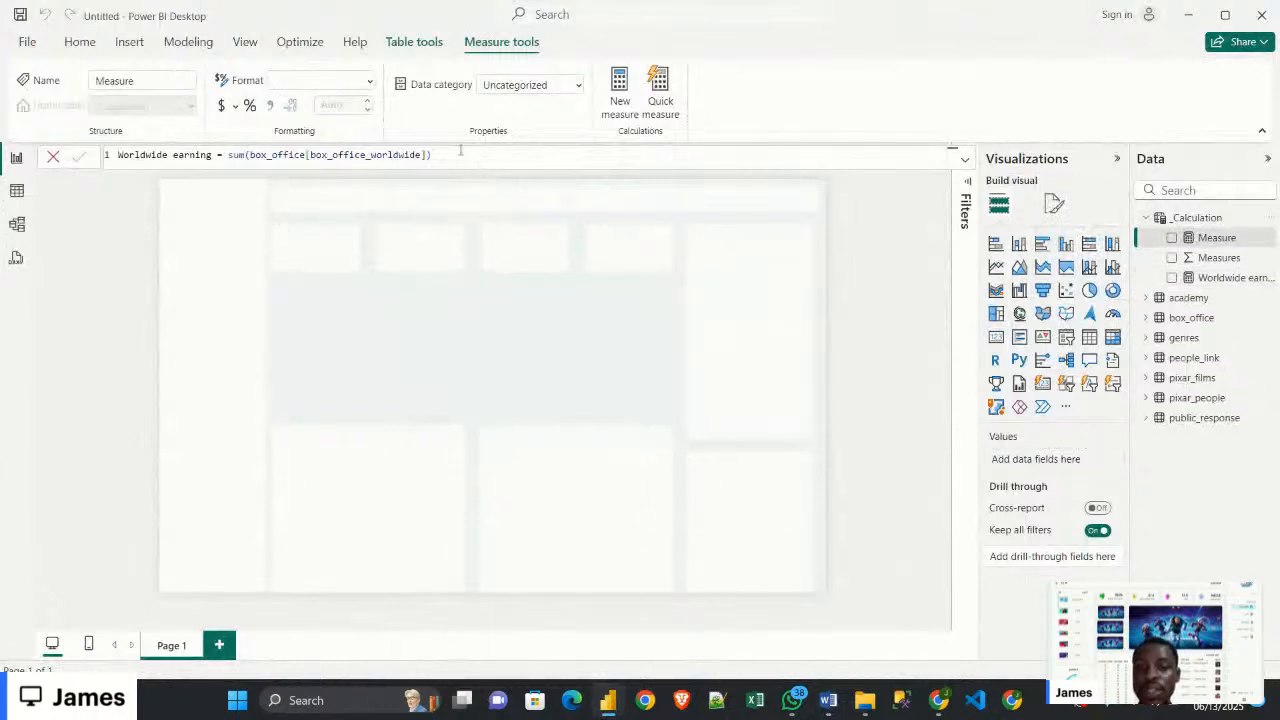
key("ctrl+v")
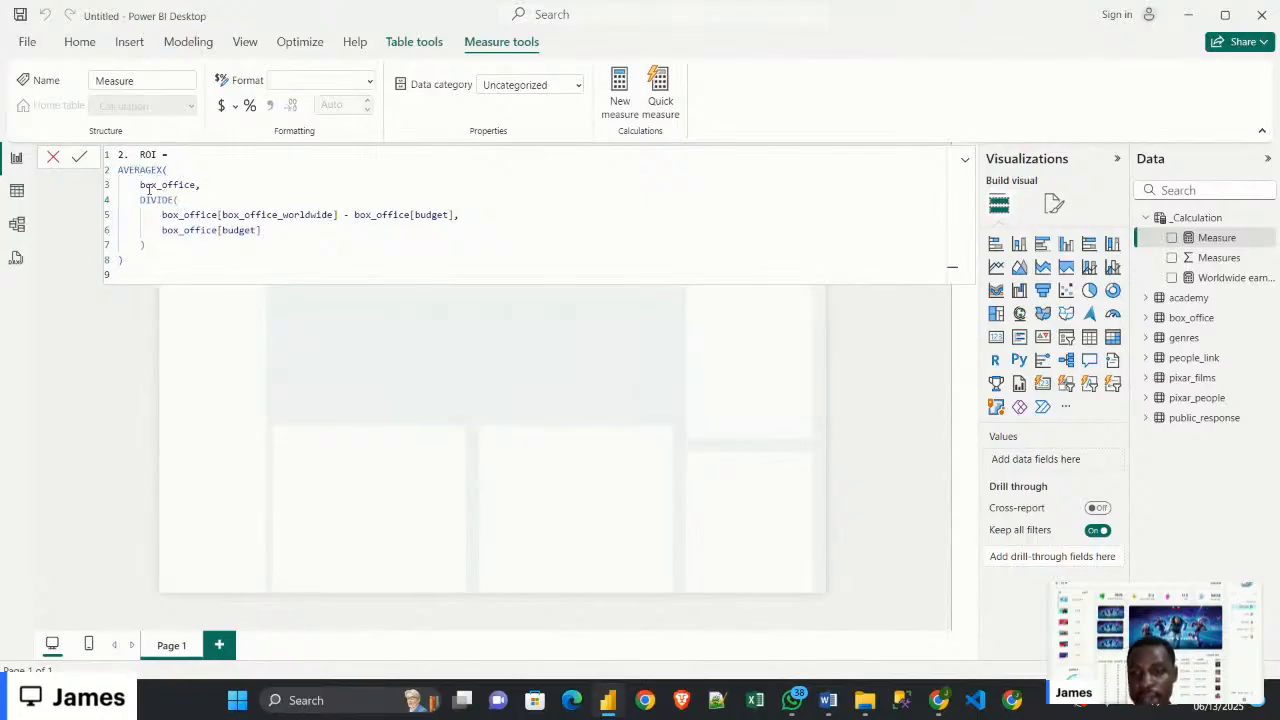
left_click_drag(140, 185, 198, 185)
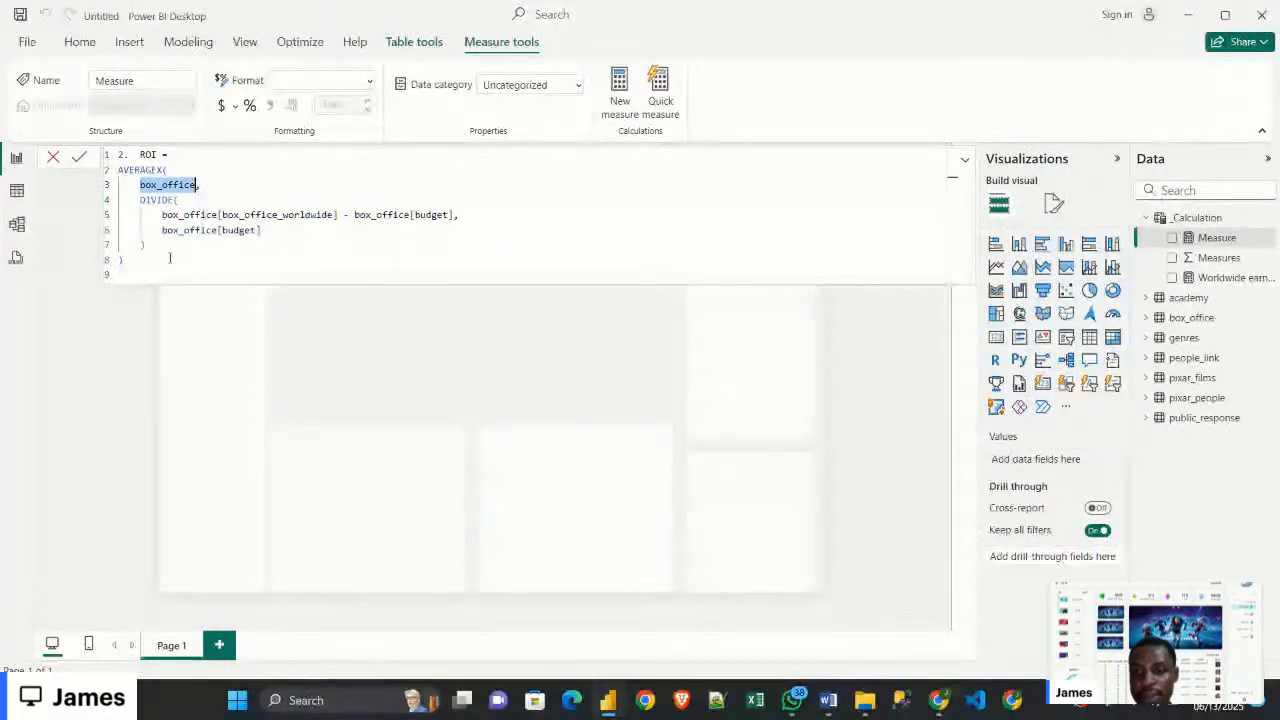
double_click(155, 199)
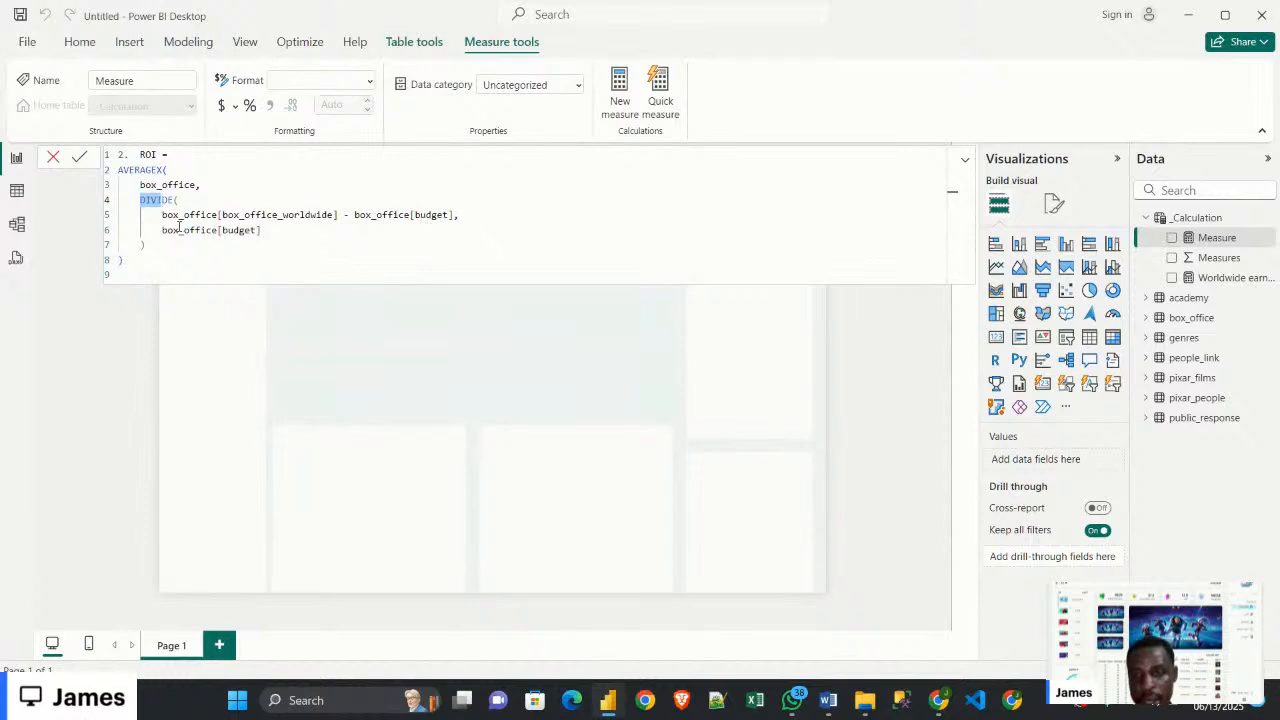
left_click(79, 156)
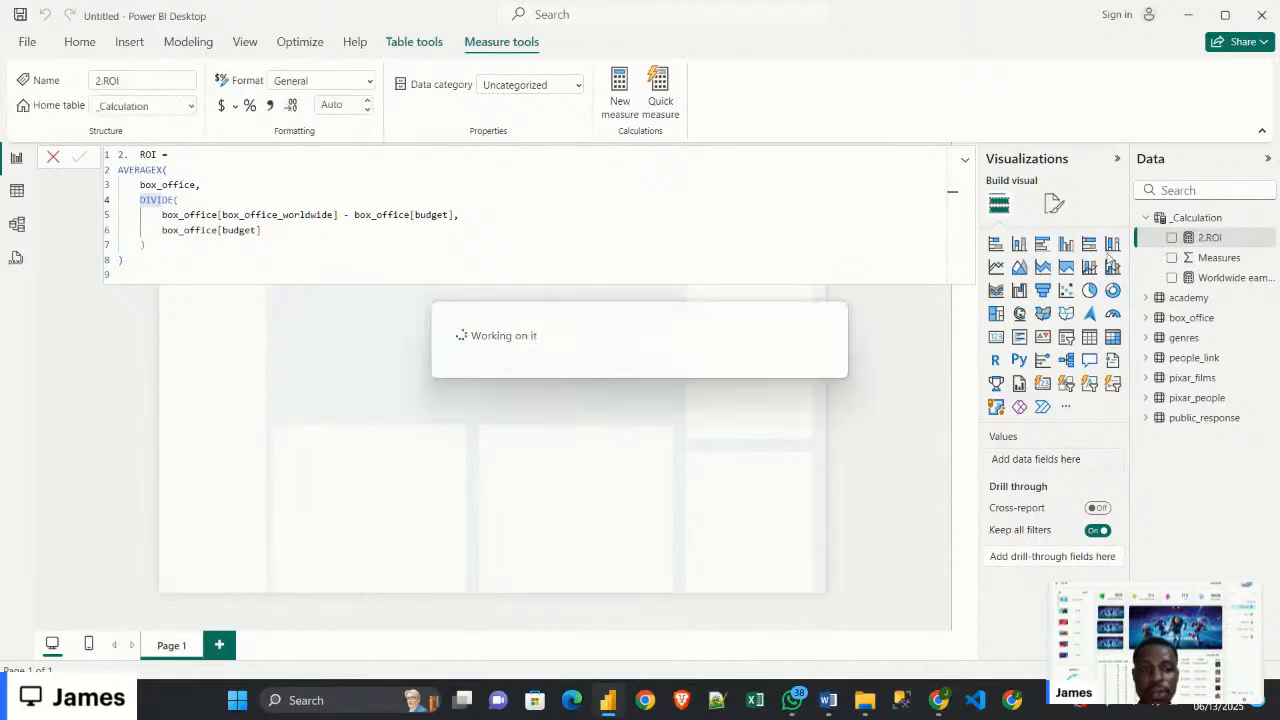
Remove the "2." prefix from the new measure's name so that it is called ROI, and commit the formula
double_click(136, 156)
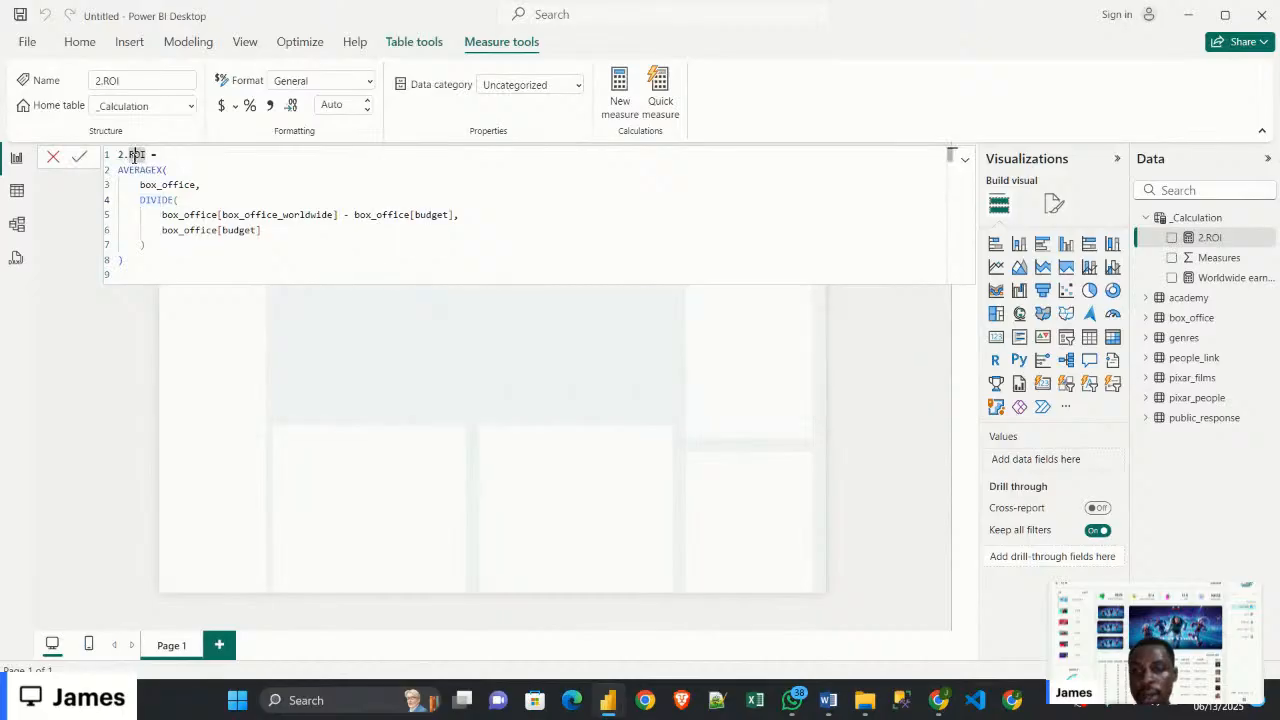
key("Left")
key("BackSpace")
key("BackSpace")
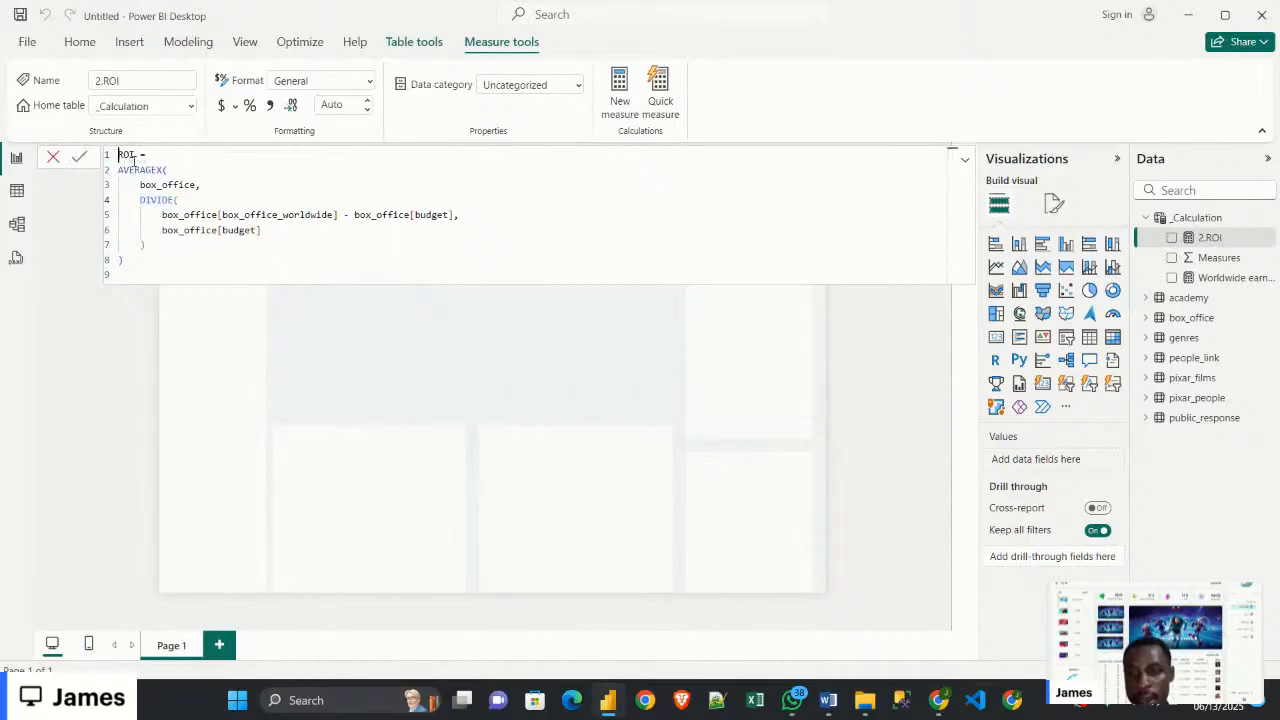
left_click(80, 158)
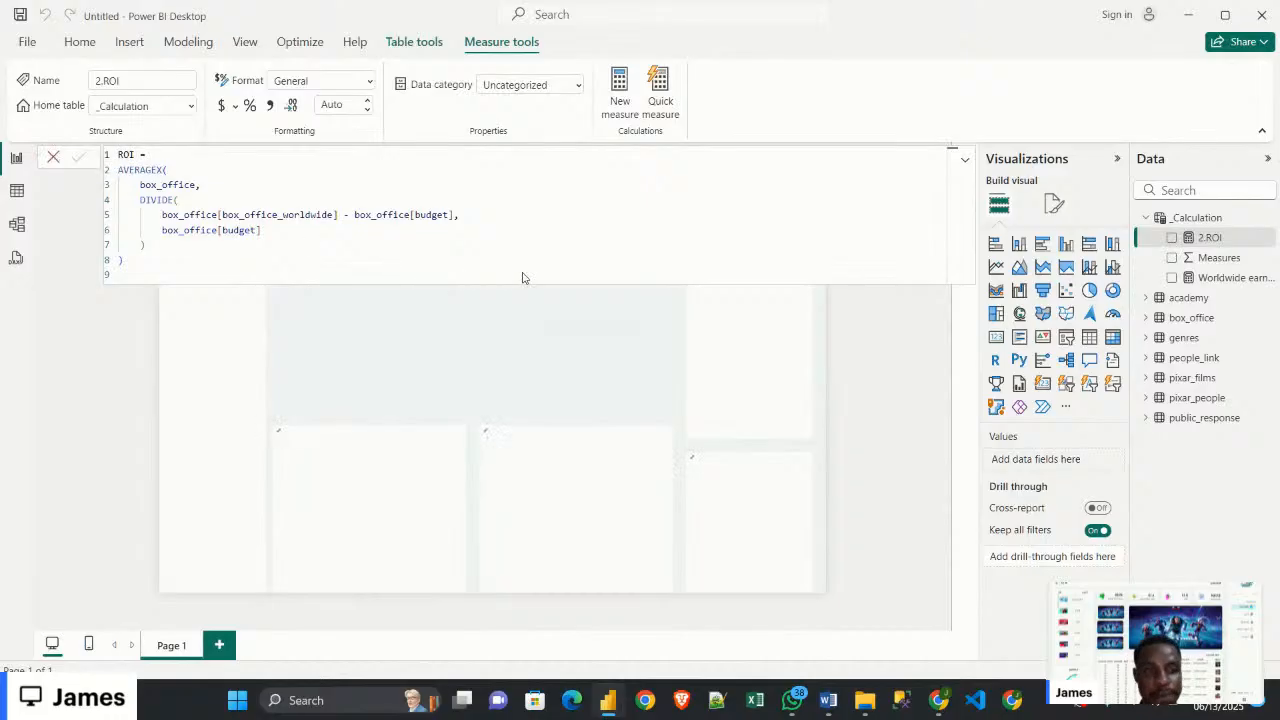
Switch to the DASHBOARD GUIDE document in Word and copy the complete Average IMDb Score measure formula
mouse_move(831, 702)
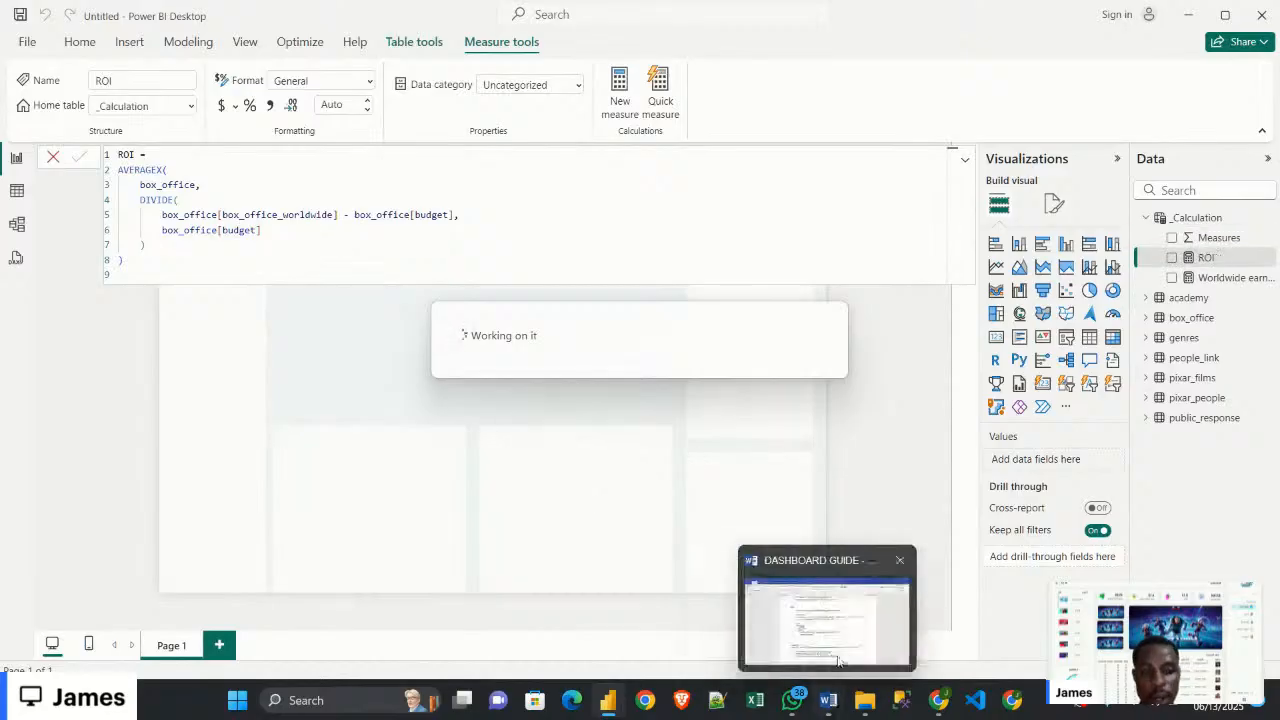
left_click(839, 660)
scroll(416, 340, "down", 4)
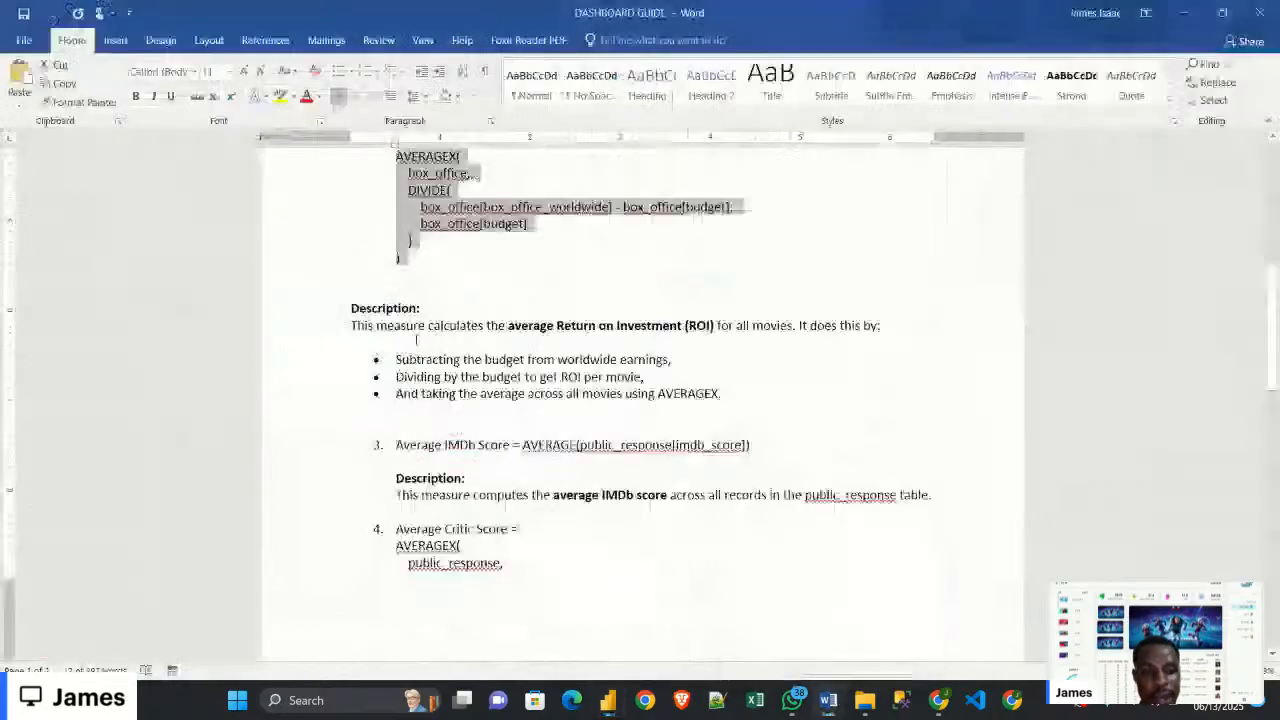
scroll(416, 340, "down", 2)
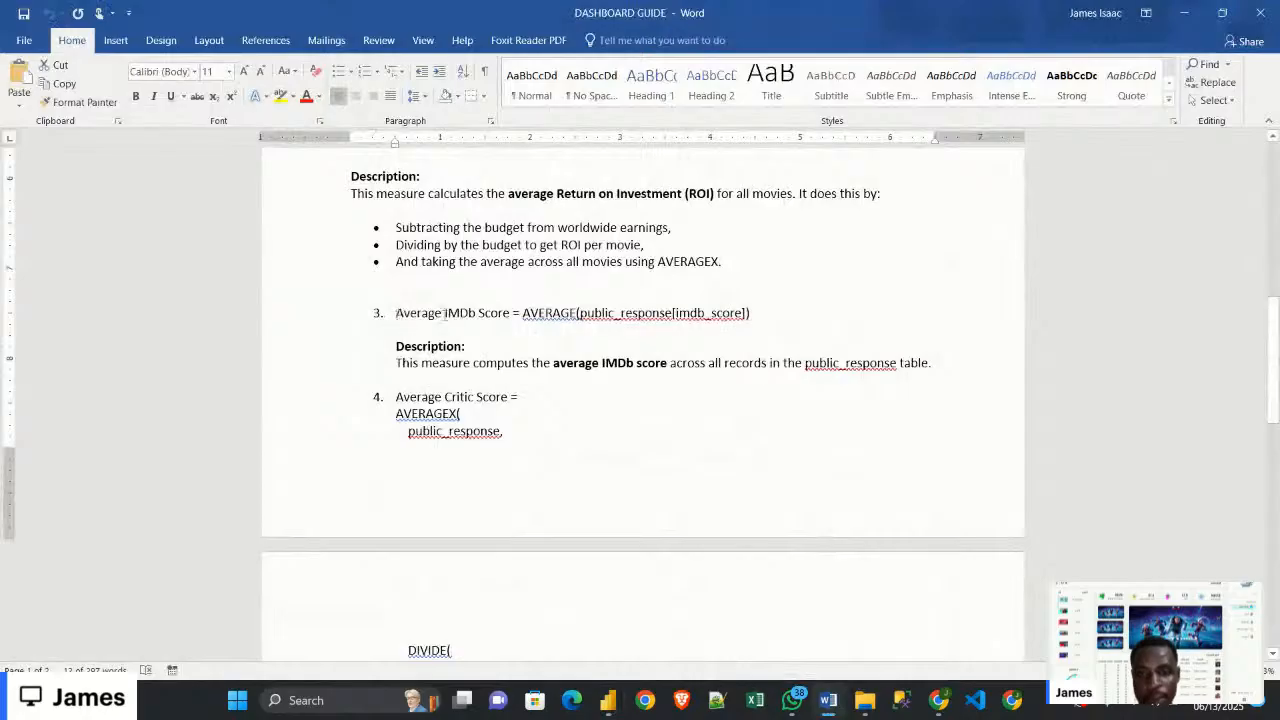
left_click_drag(395, 313, 750, 313)
left_click(689, 314)
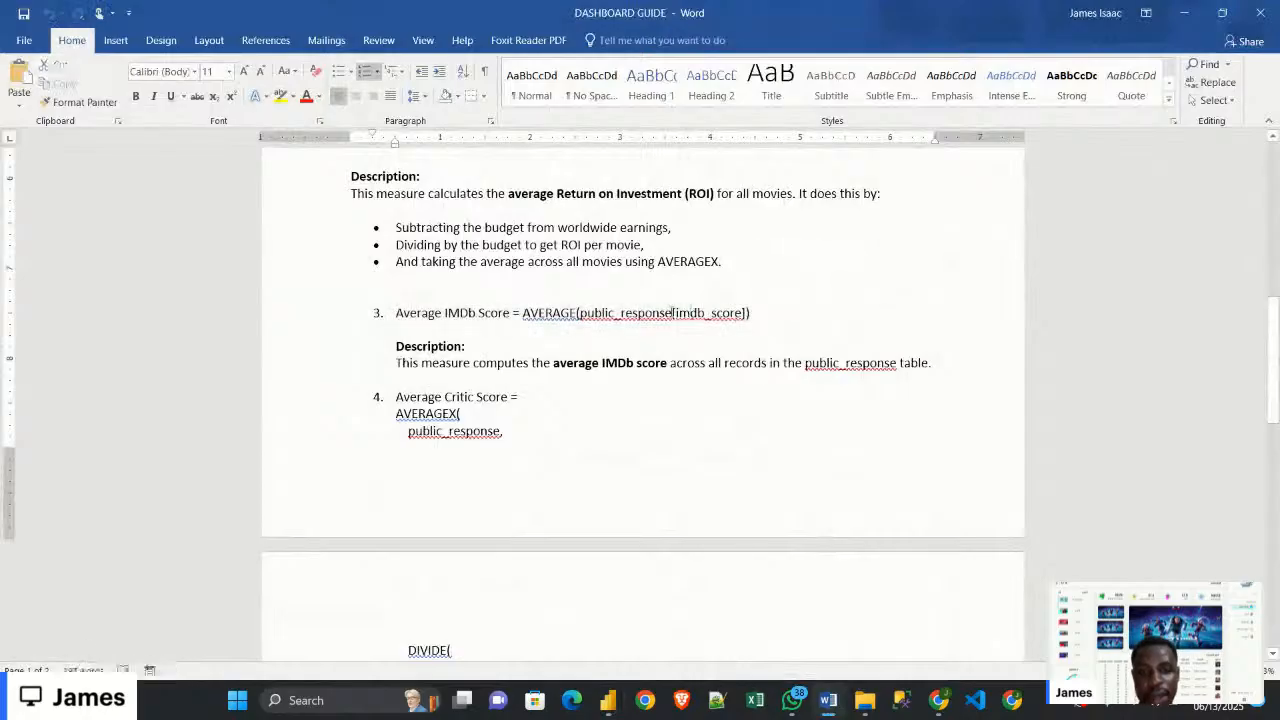
left_click_drag(396, 313, 752, 314)
right_click(742, 318)
left_click(776, 346)
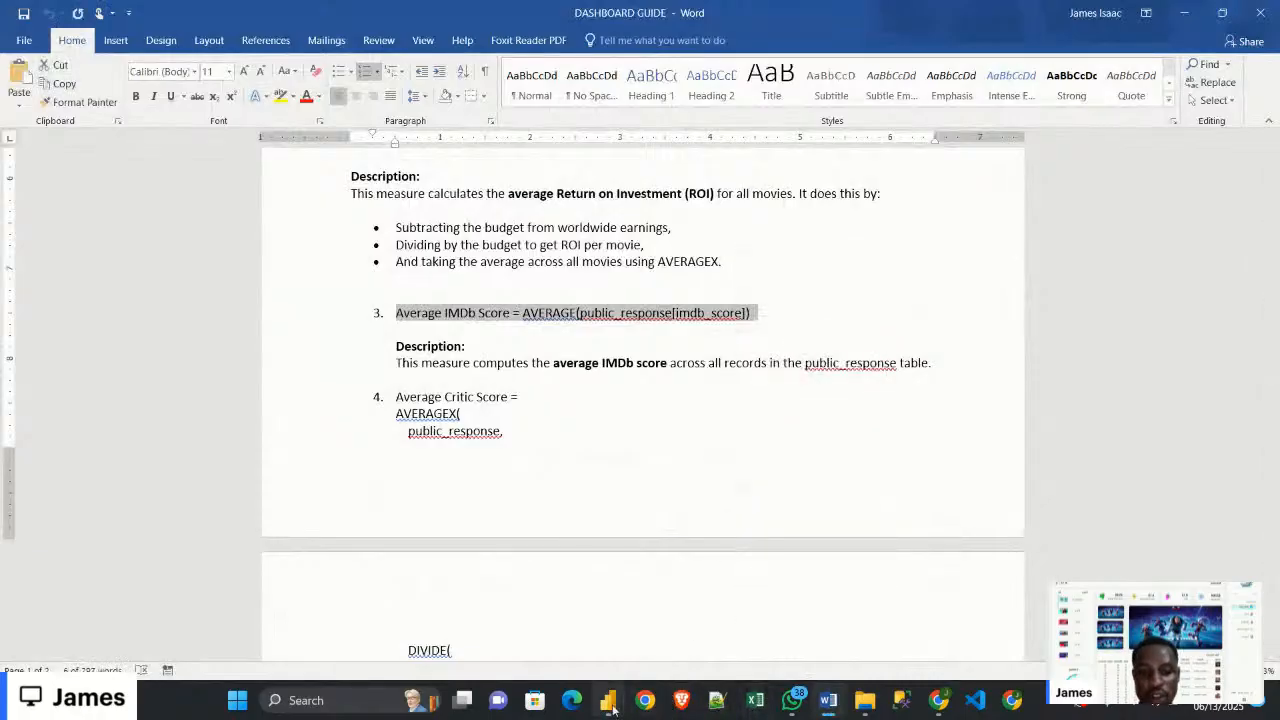
Switch to the untitled Power BI Desktop report and create a measure in the _Calculation table from the copied Average IMDb Score formula
mouse_move(608, 700)
left_click(651, 654)
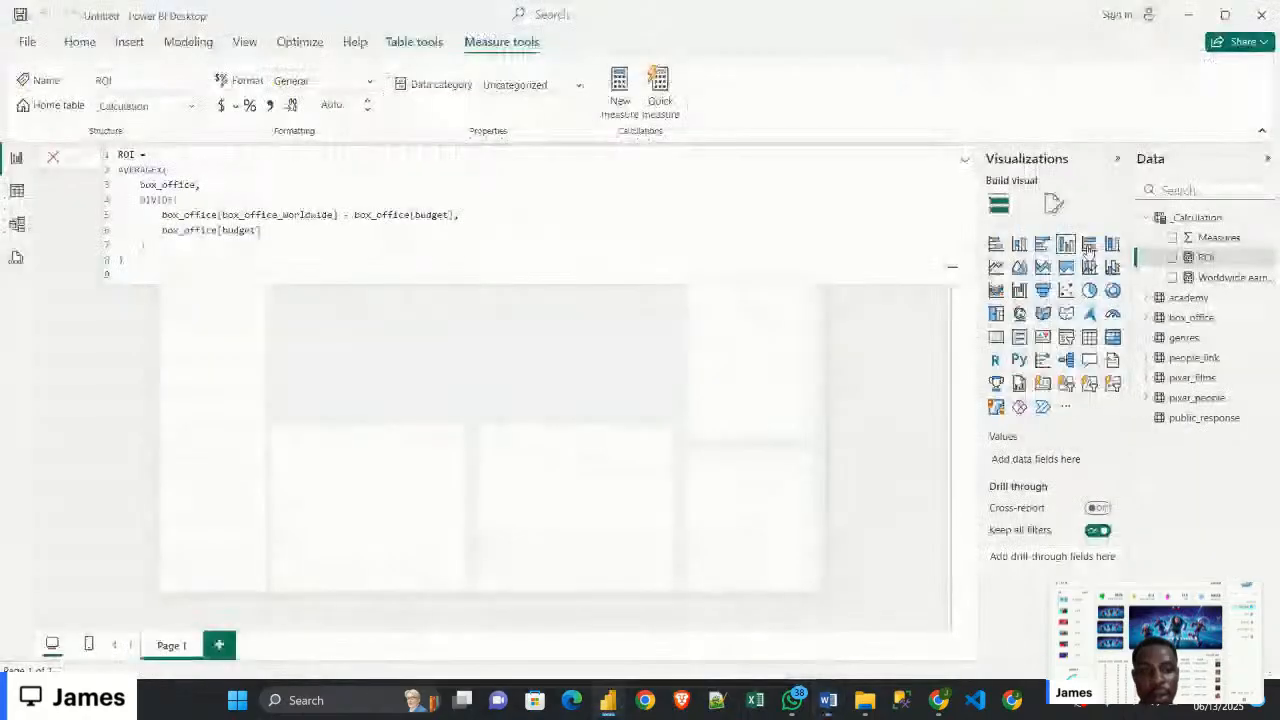
right_click(1190, 222)
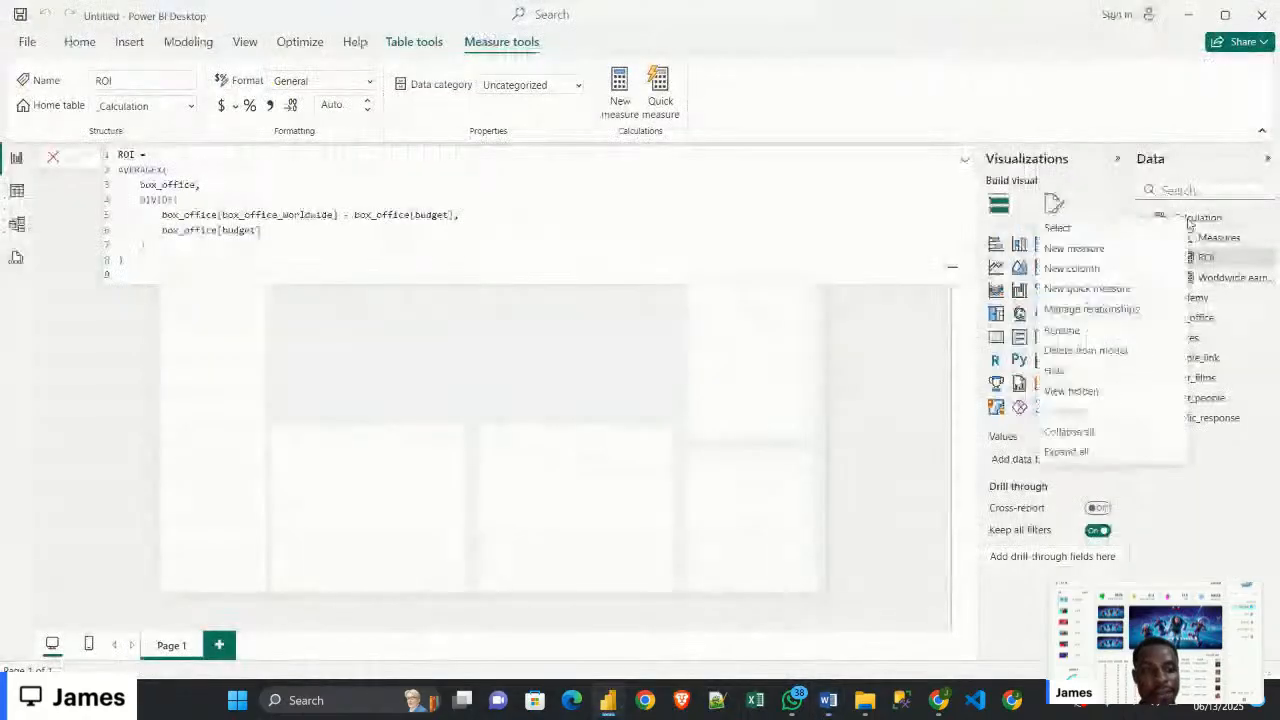
left_click(1102, 249)
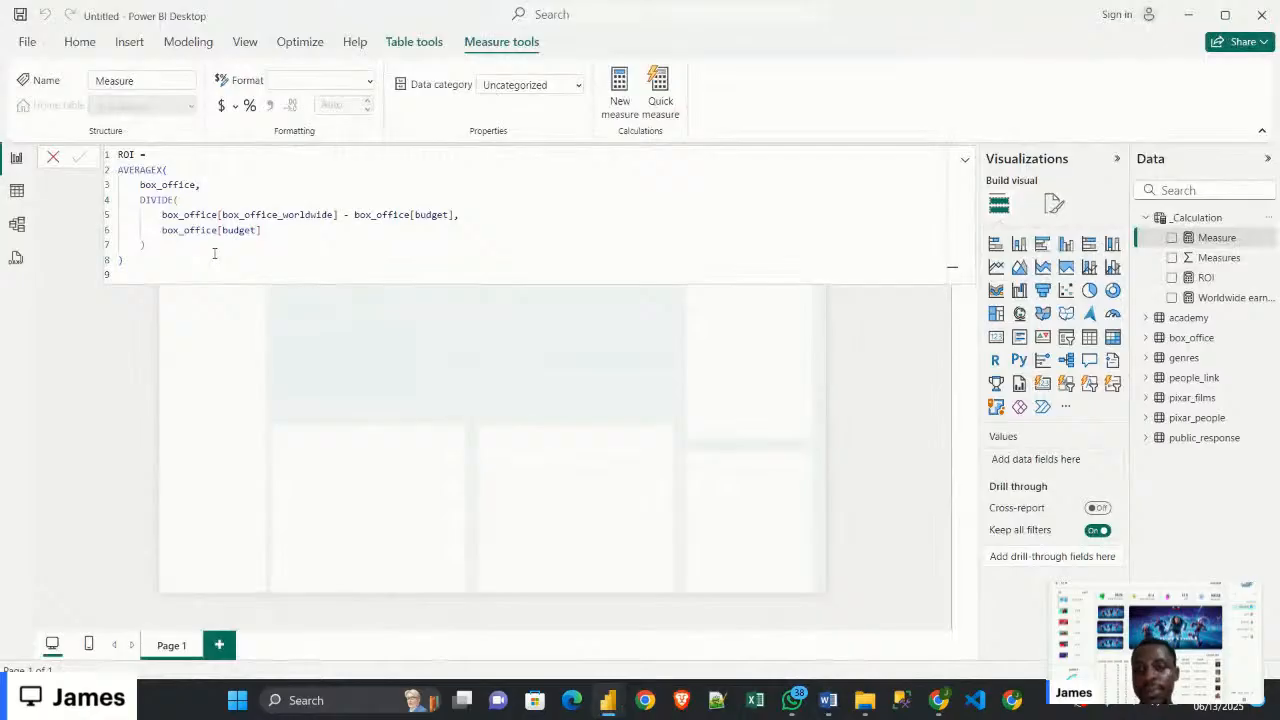
key("ctrl+a")
key("ctrl+v")
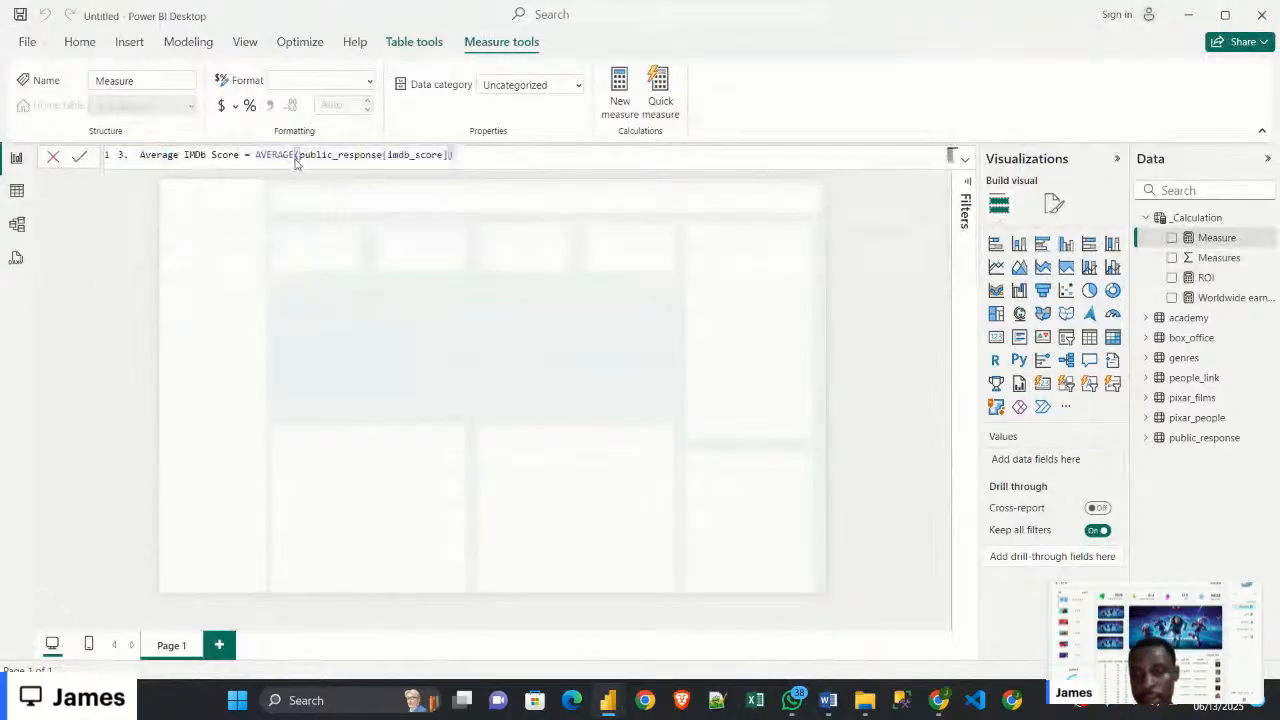
key("Return")
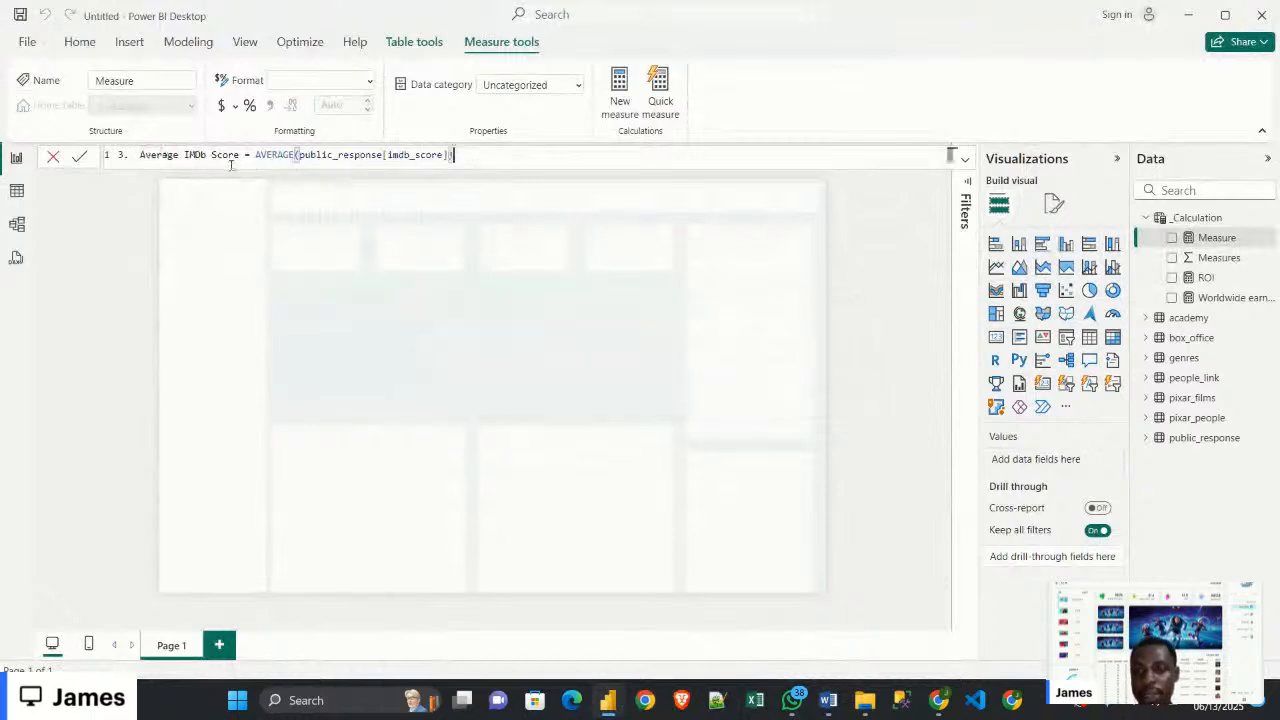
left_click(79, 159)
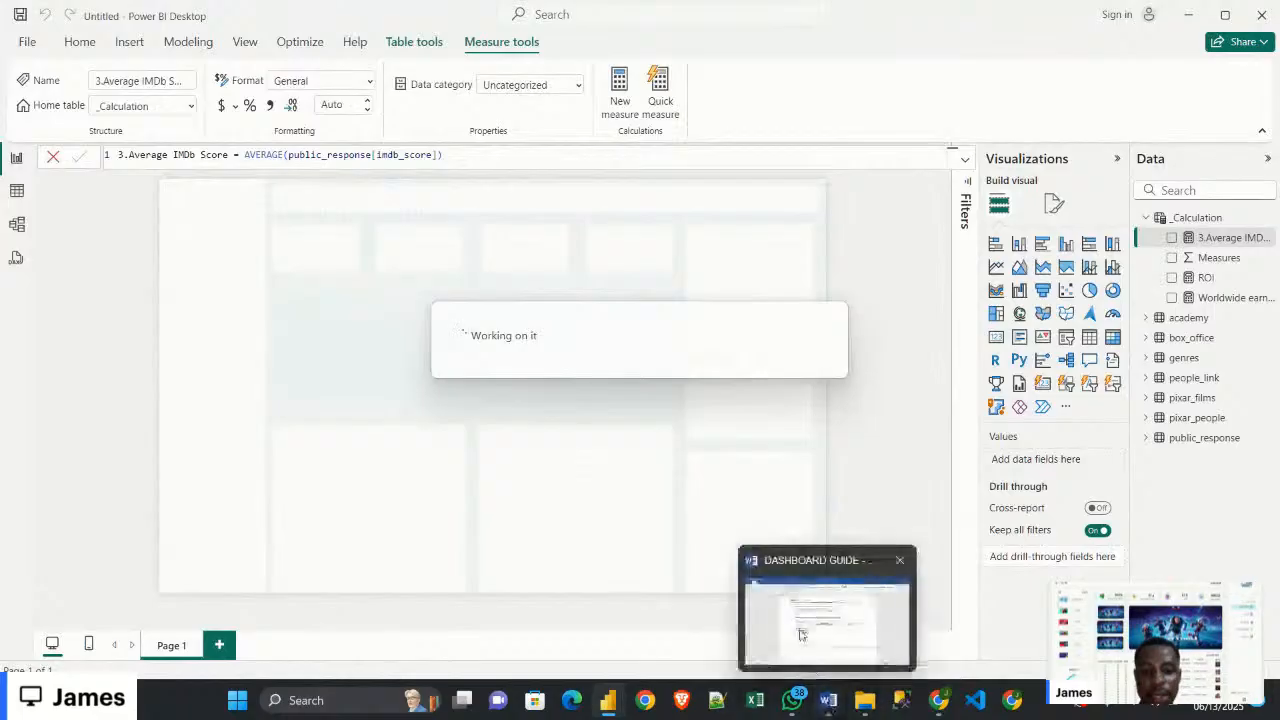
Switch to the DASHBOARD GUIDE document in Word and copy the full Average Critic Score formula, which spans two pages
left_click(826, 615)
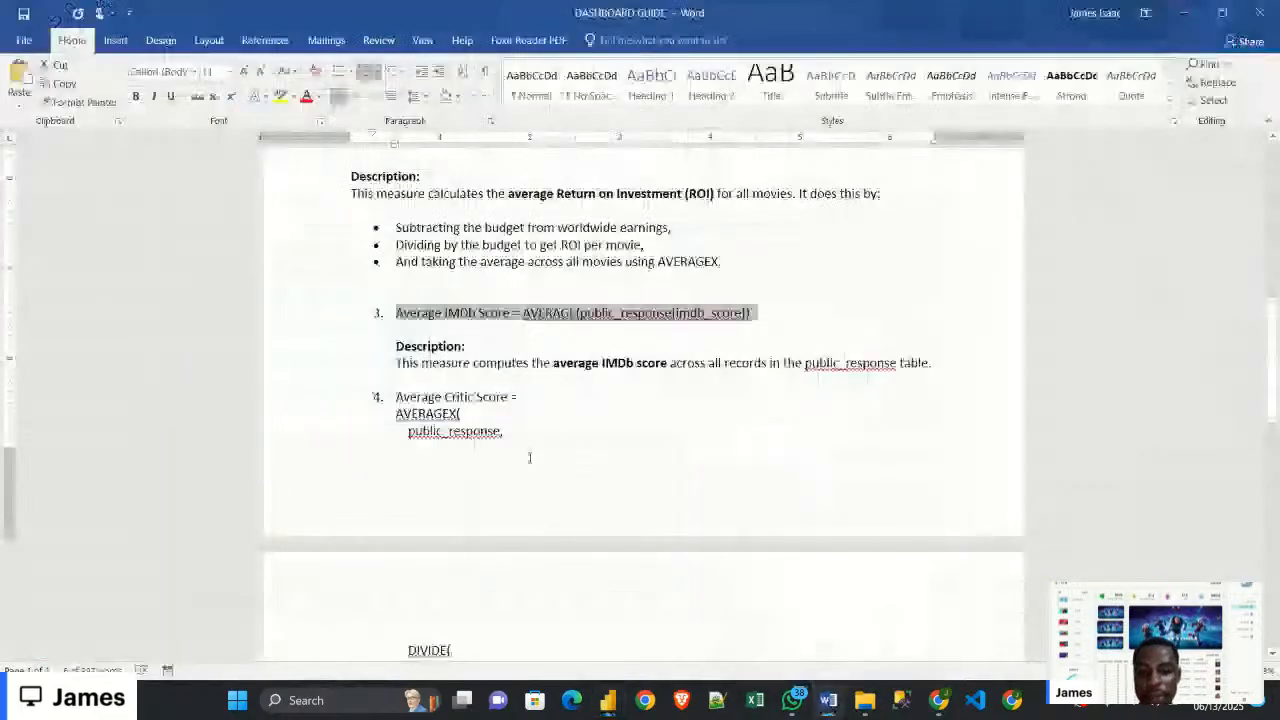
scroll(530, 457, "down", 3)
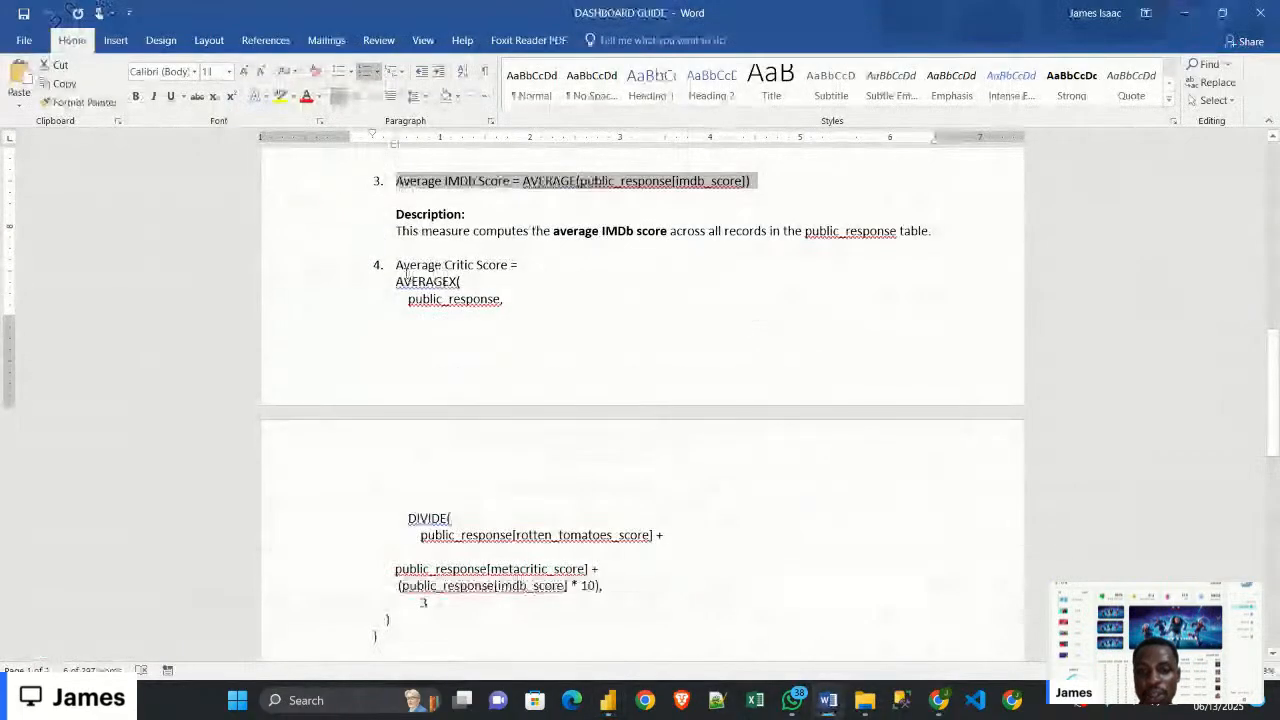
left_click_drag(407, 270, 418, 538)
scroll(443, 360, "down", 3)
left_click(362, 328)
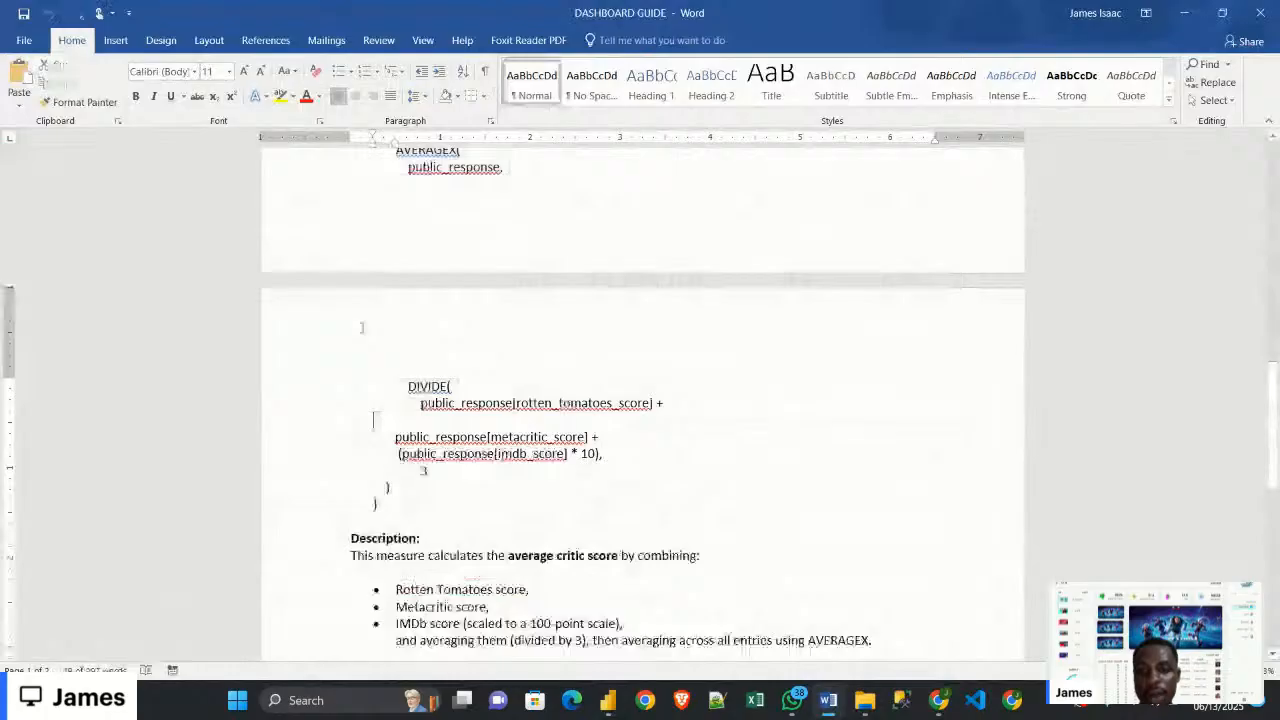
scroll(362, 328, "up", 3)
left_click_drag(399, 265, 400, 372)
scroll(400, 300, "down", 6)
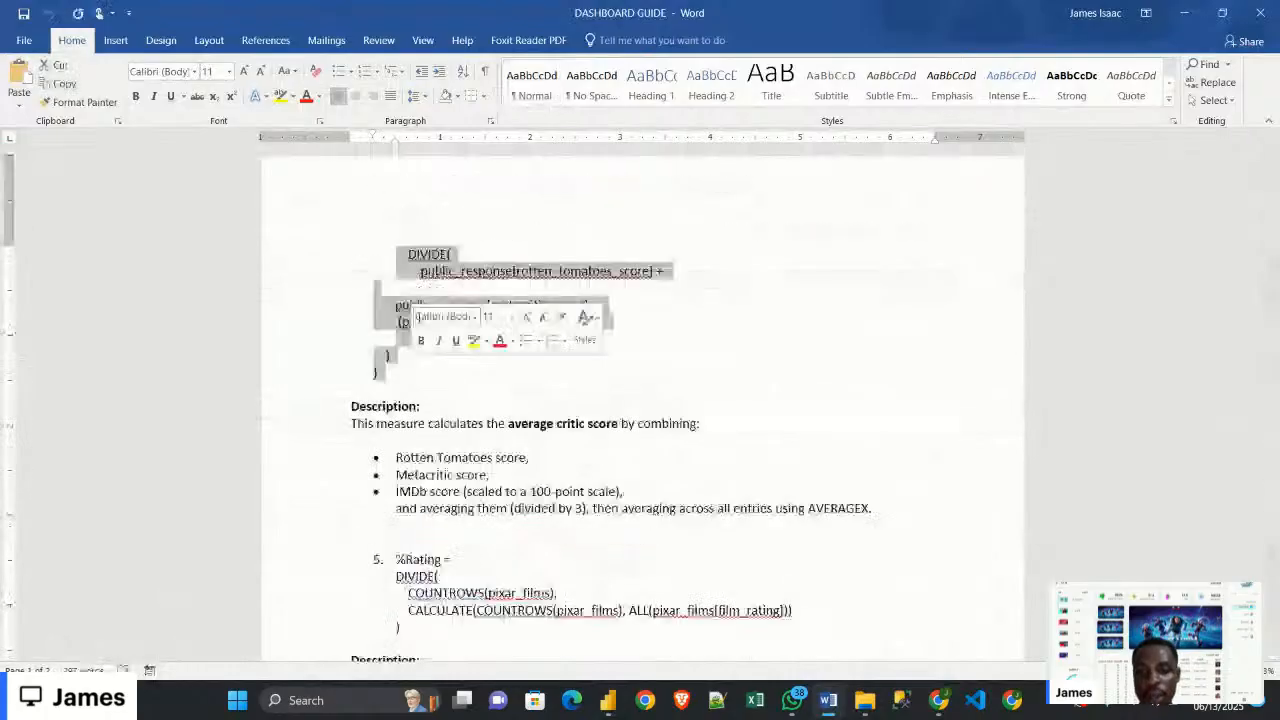
right_click(396, 298)
left_click(432, 330)
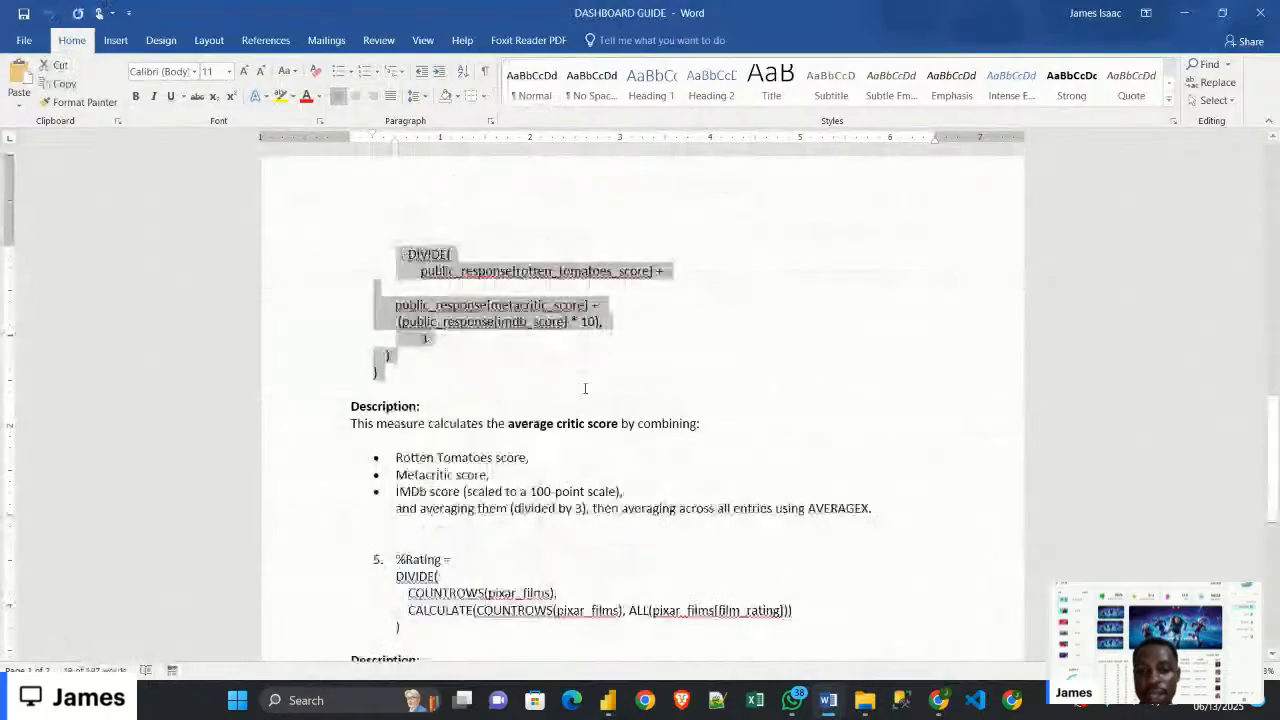
Switch to the untitled Power BI Desktop report and enter the copied Average Critic Score formula in a new _Calculation measure
mouse_move(608, 703)
left_click(551, 620)
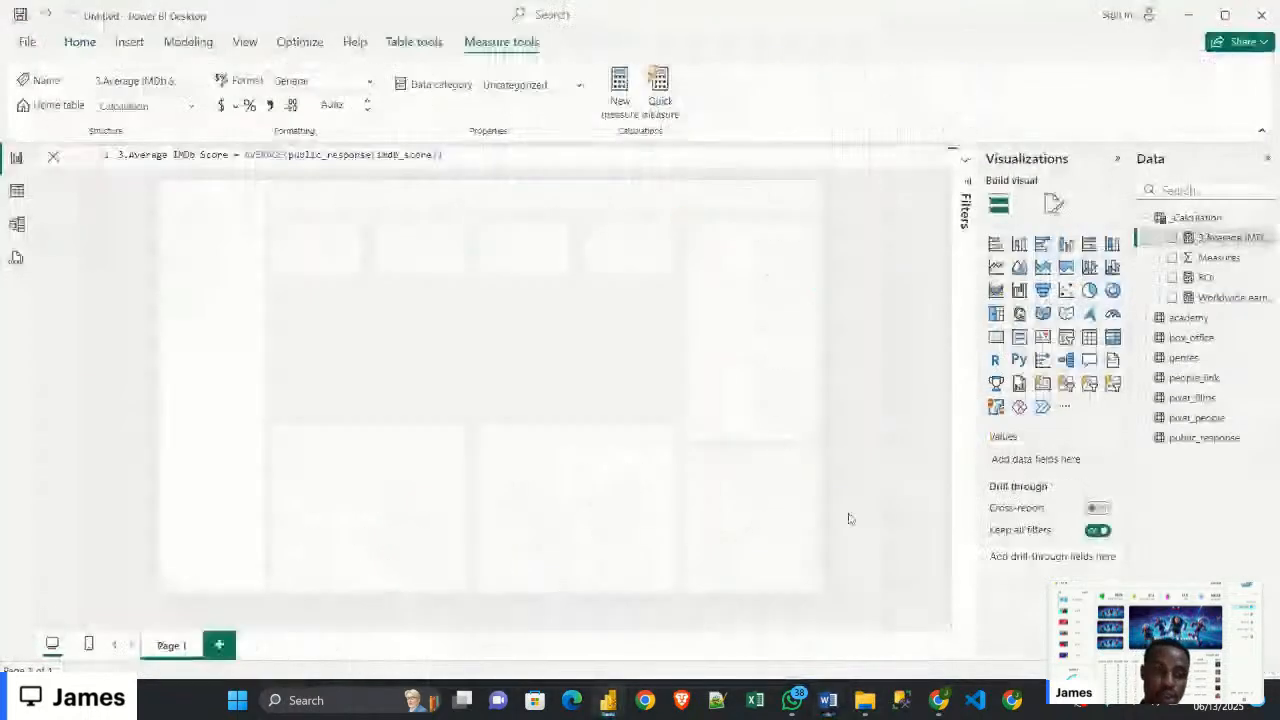
right_click(1186, 218)
key("Escape")
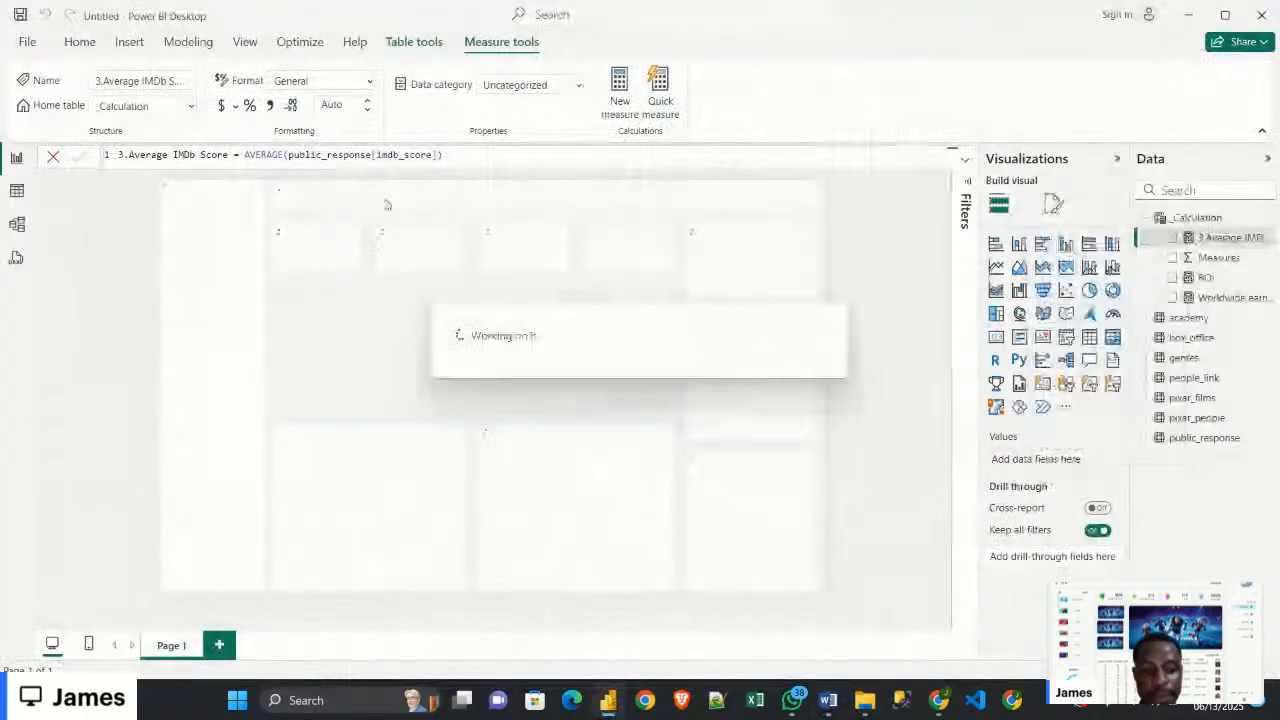
key("ctrl+v")
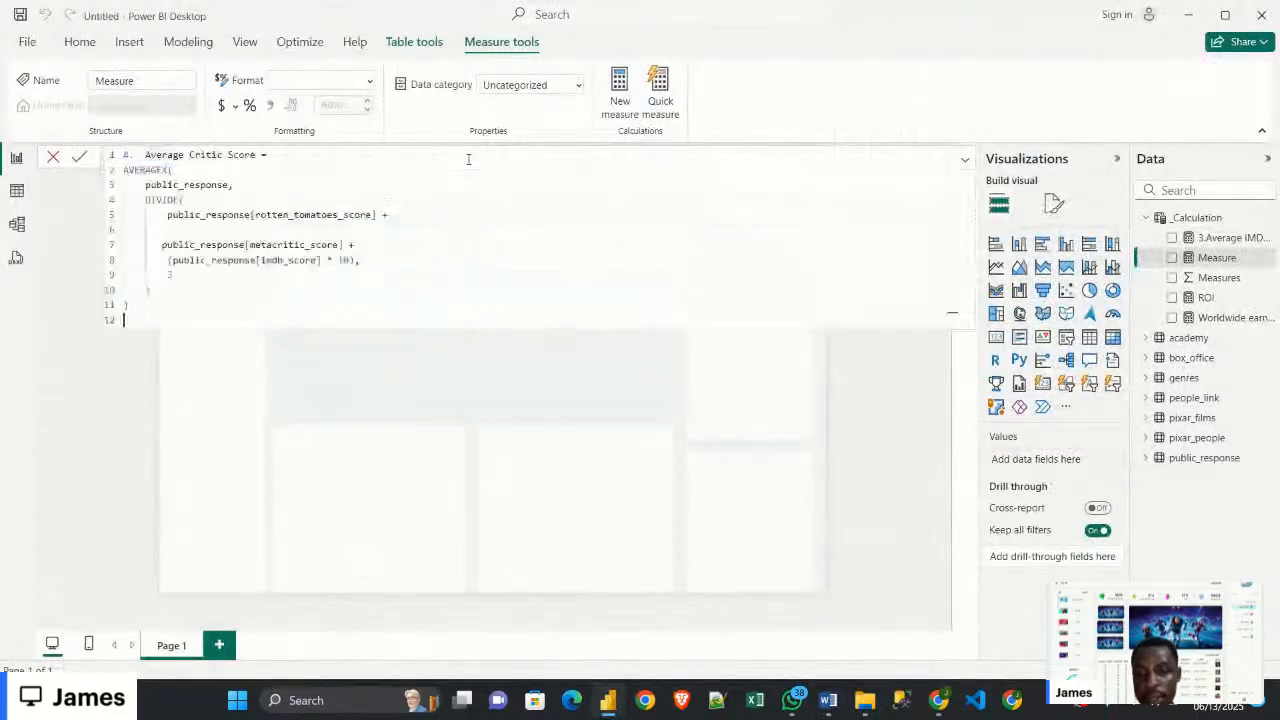
Remove the "4." prefix so the measure is called Average Critic Score, review its formula, commit it and collapse the formula editor
left_click(131, 154)
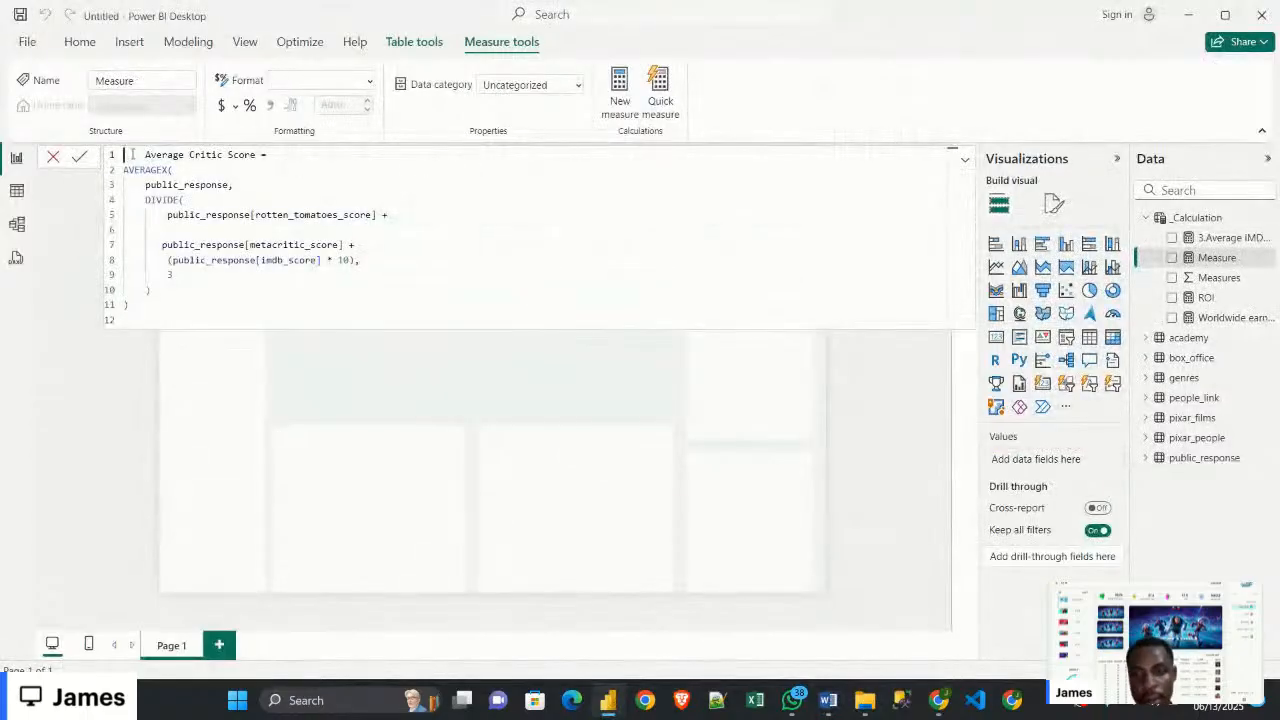
key("BackSpace")
key("BackSpace")
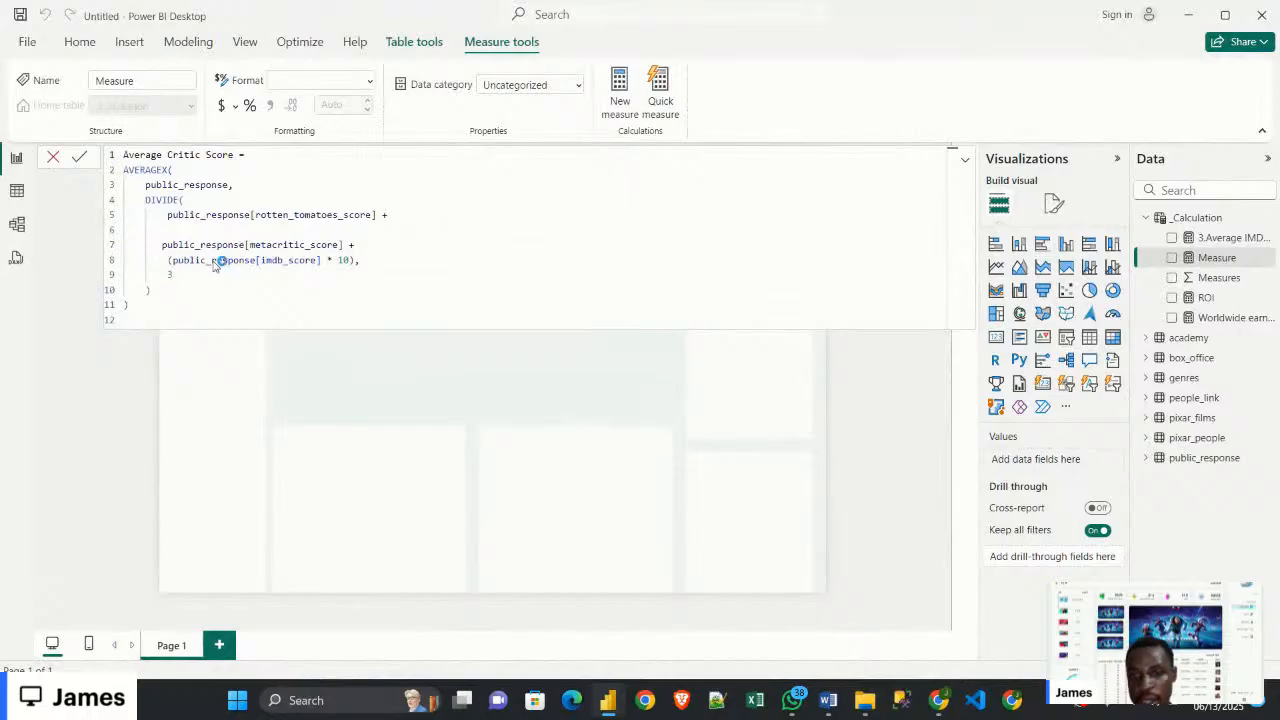
key("Return")
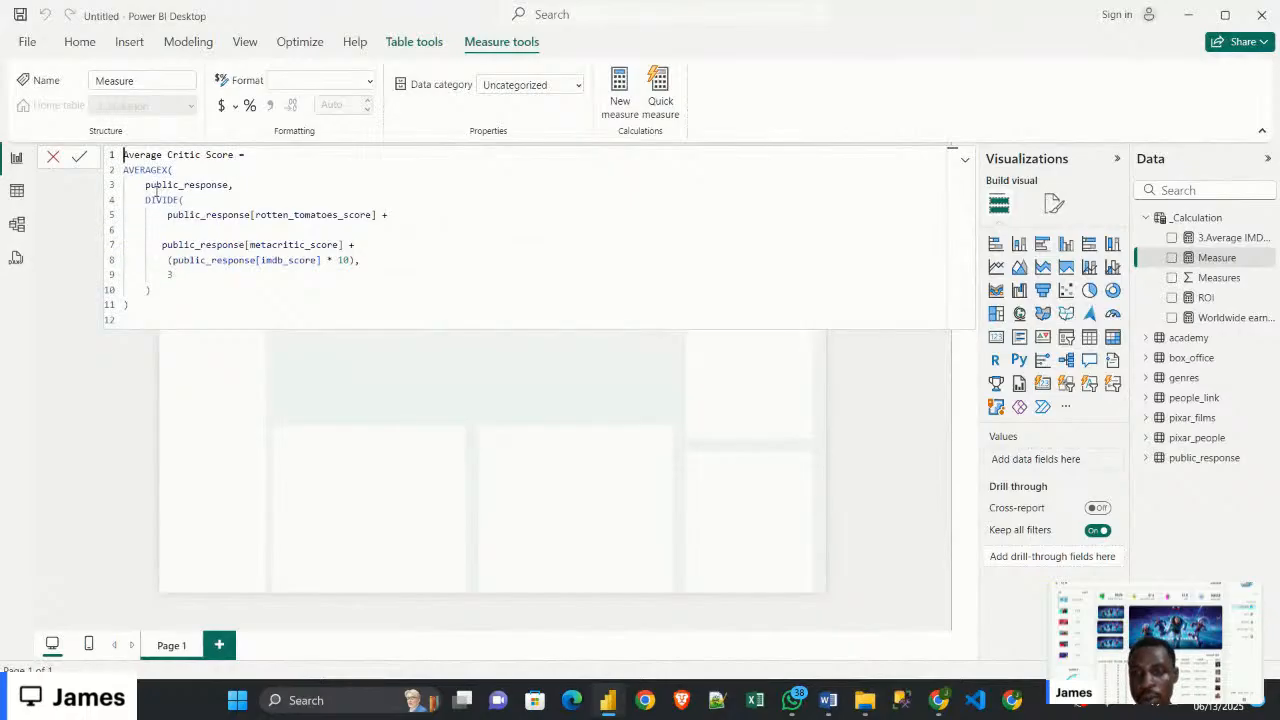
left_click_drag(145, 185, 216, 185)
left_click(149, 185)
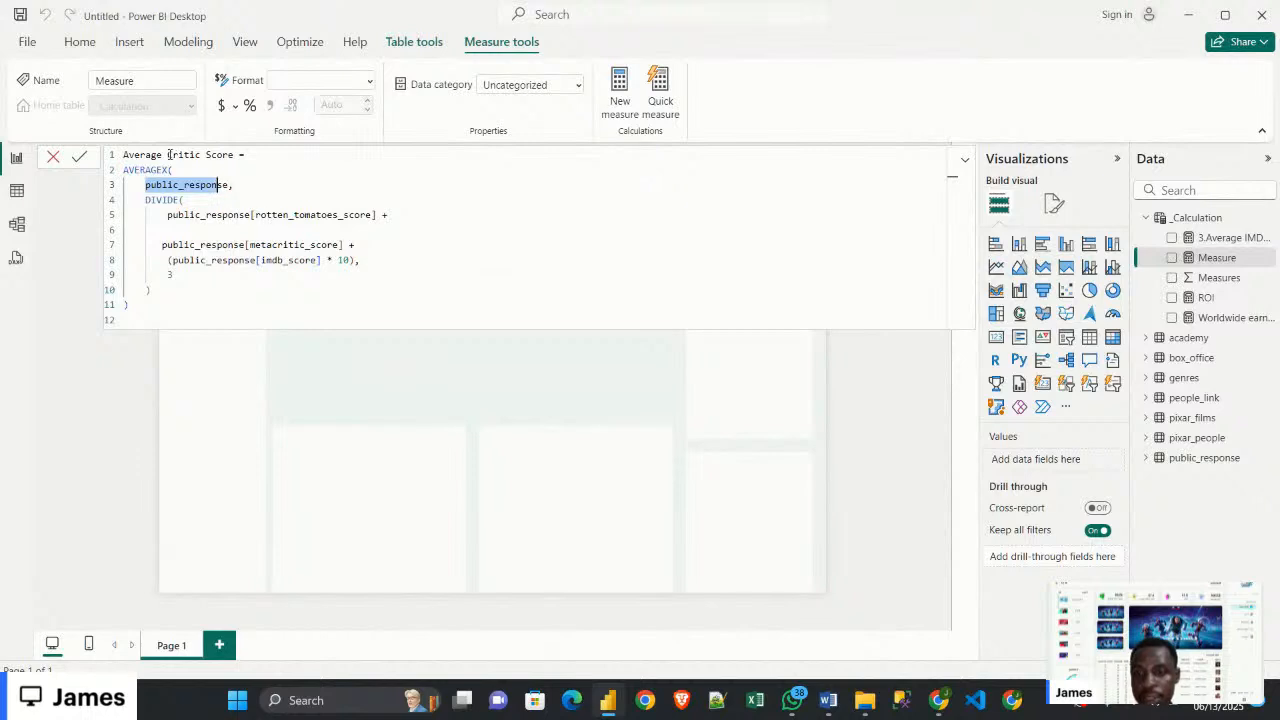
left_click_drag(168, 155, 232, 155)
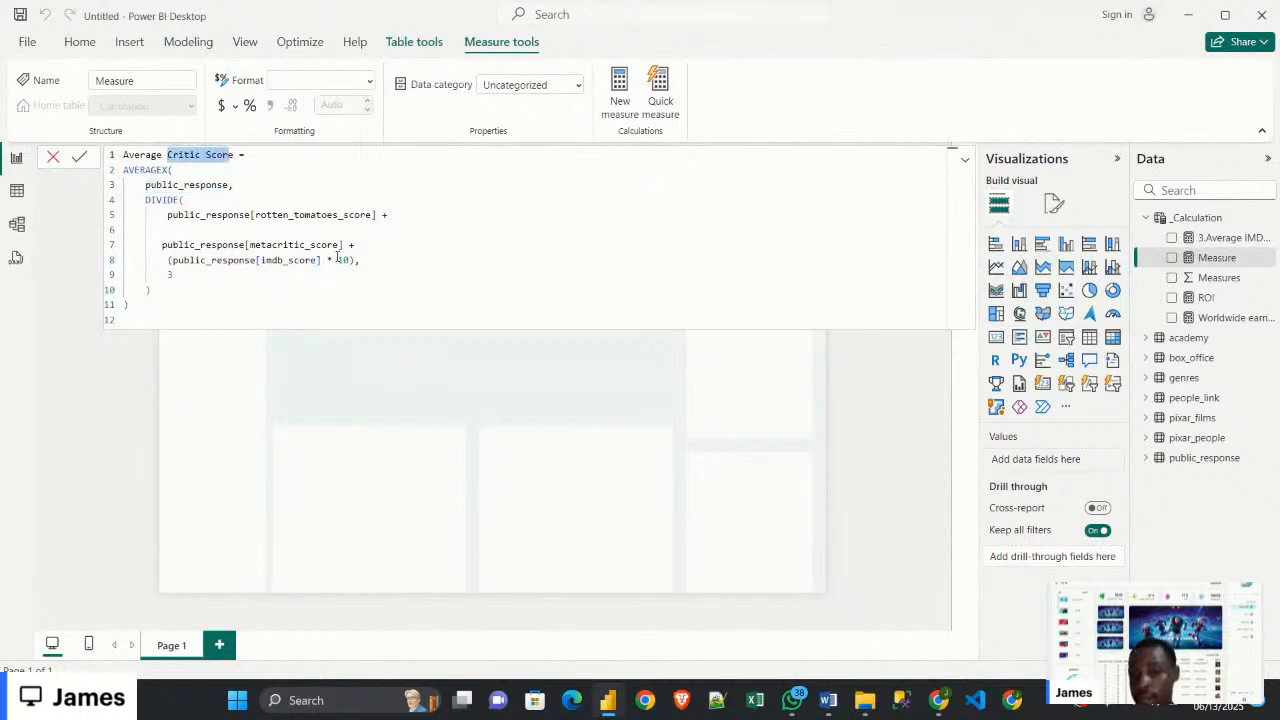
left_click(236, 185)
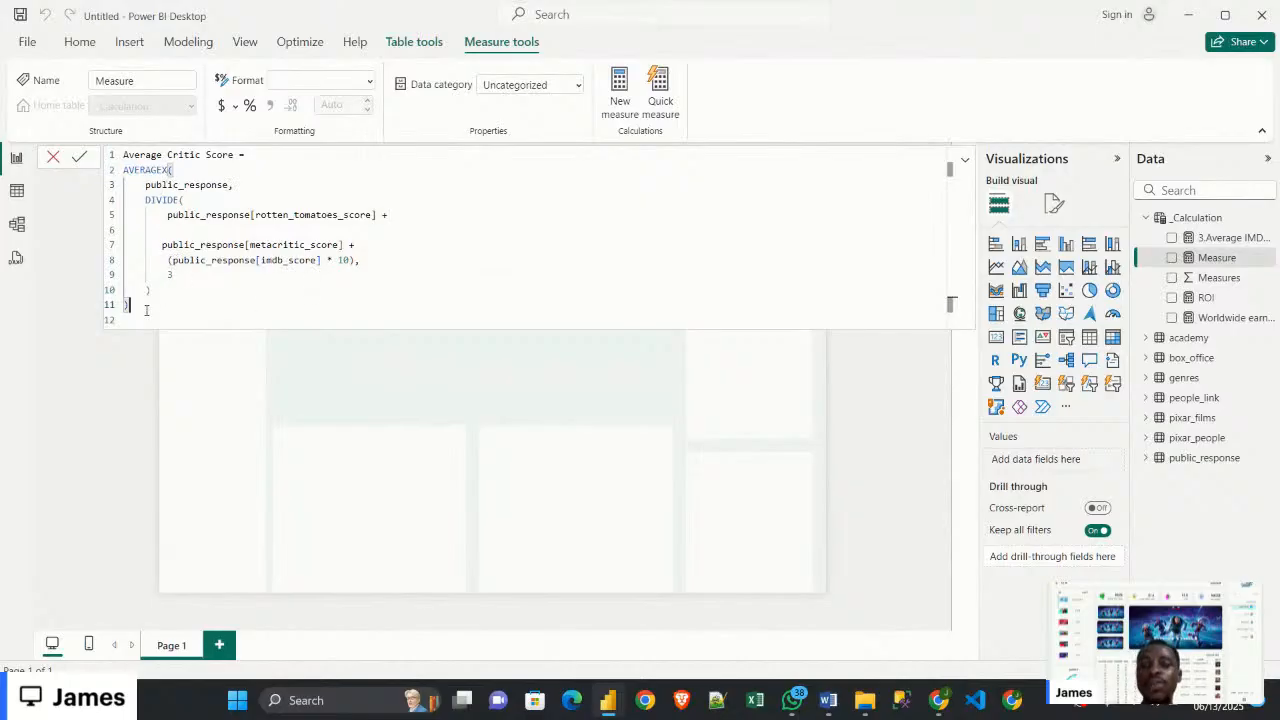
left_click_drag(133, 305, 135, 185)
left_click(393, 260)
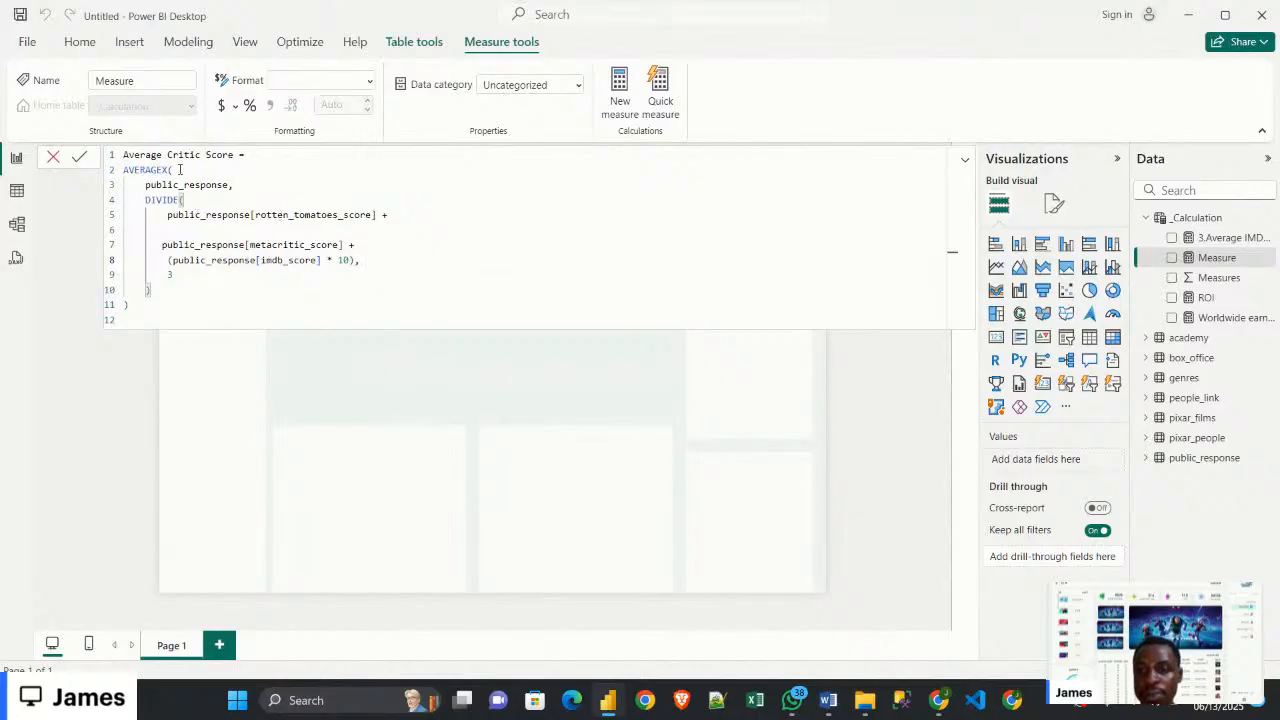
left_click(79, 157)
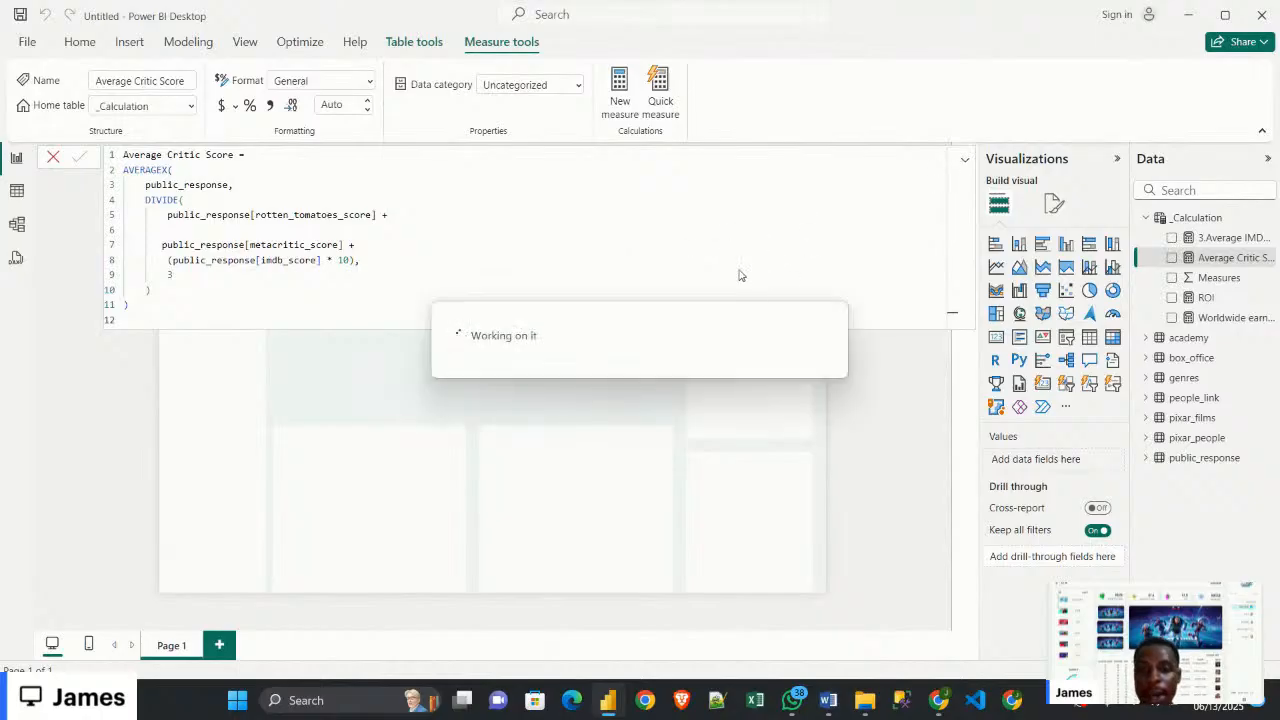
left_click(965, 161)
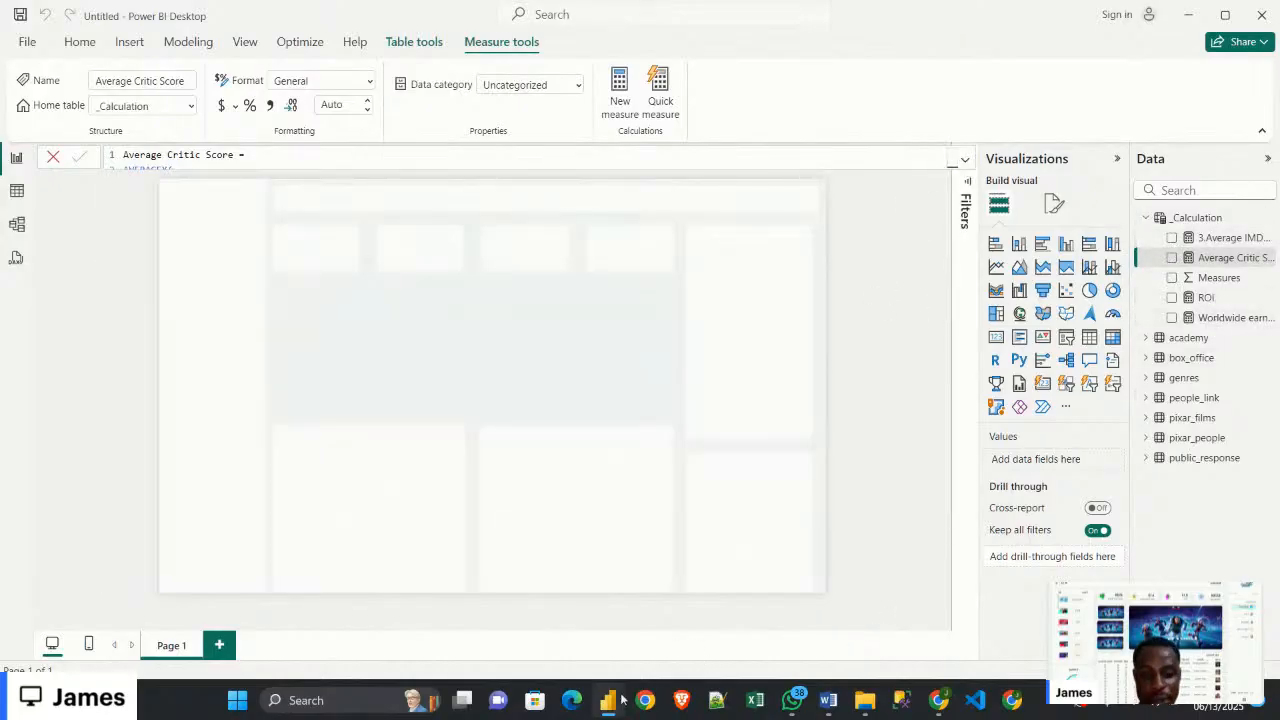
Switch to the FilmDashboad2 report and examine the KPI cards on its Overview page
mouse_move(621, 699)
mouse_move(517, 655)
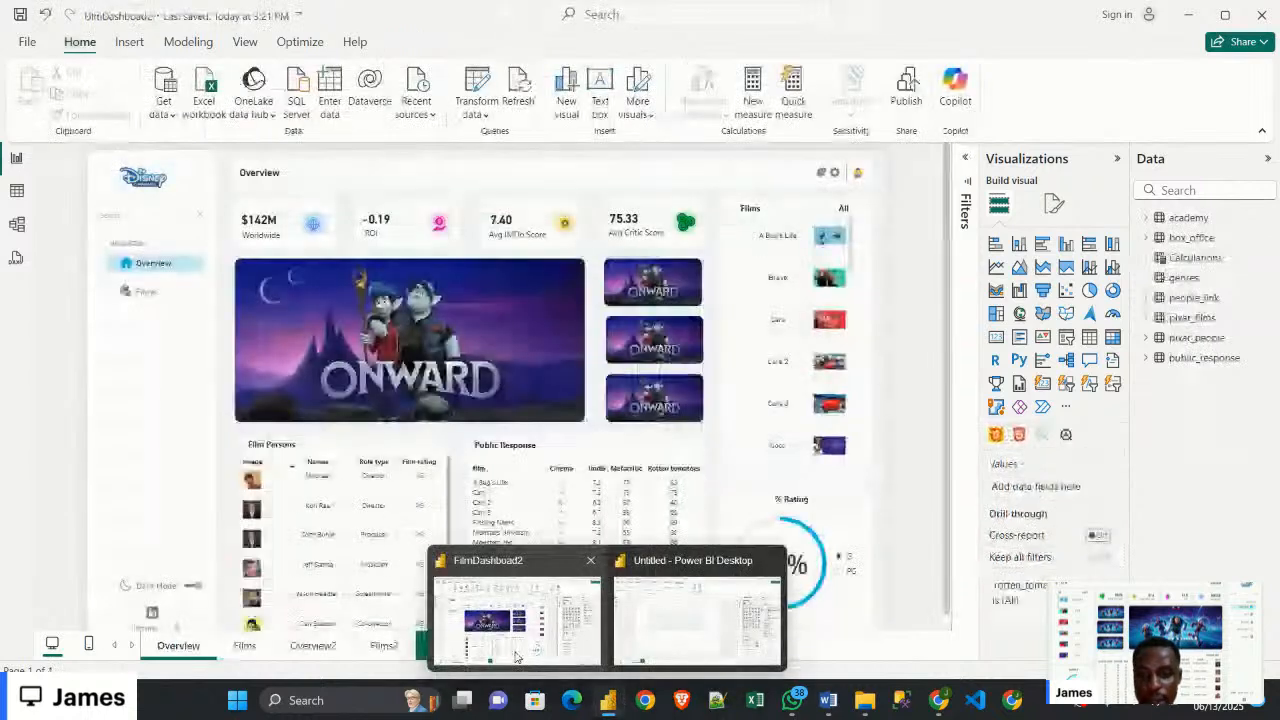
left_click(517, 656)
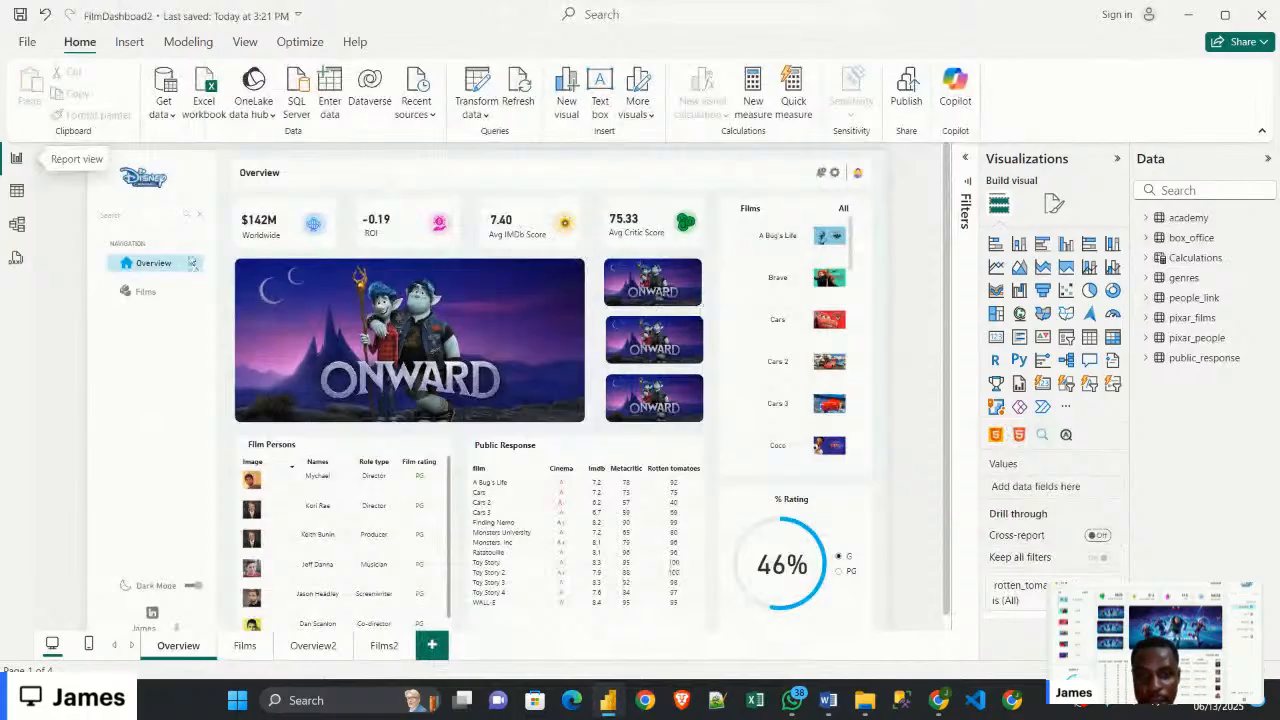
Switch to the untitled report, add a card visual showing the Worldwide earning measure, and shrink it to about the first KPI tile's size
mouse_move(605, 708)
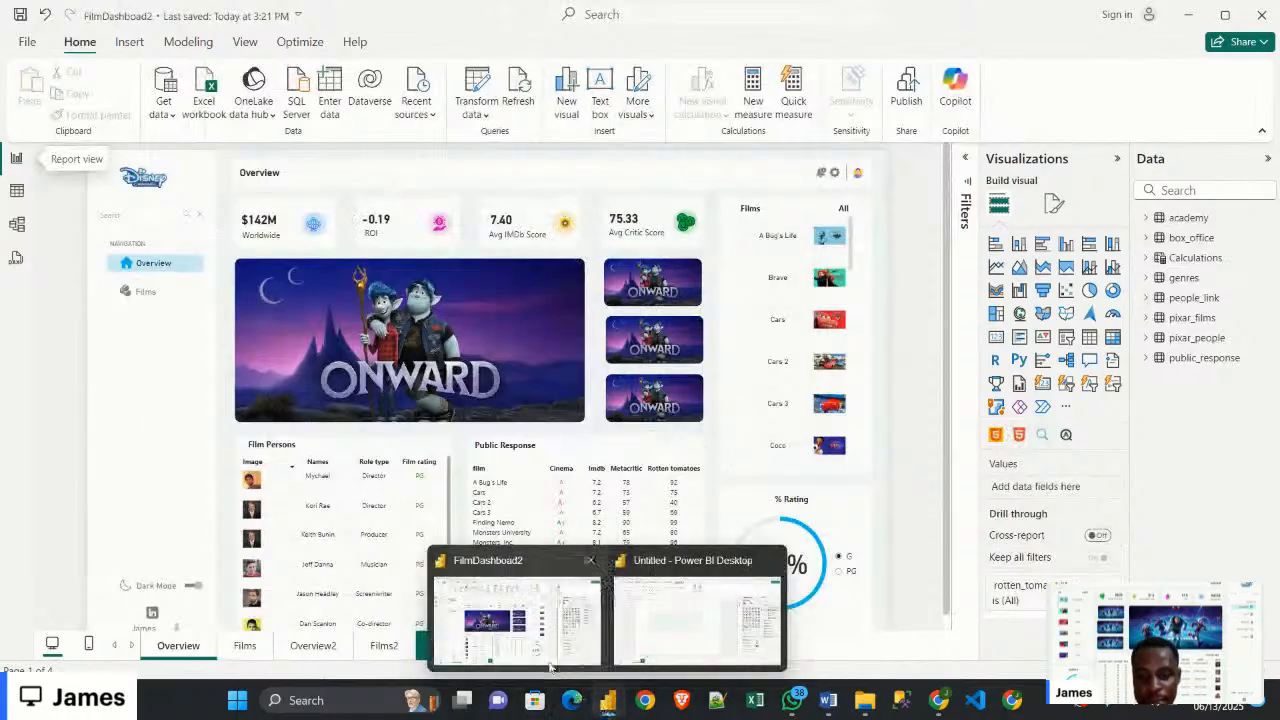
left_click(658, 641)
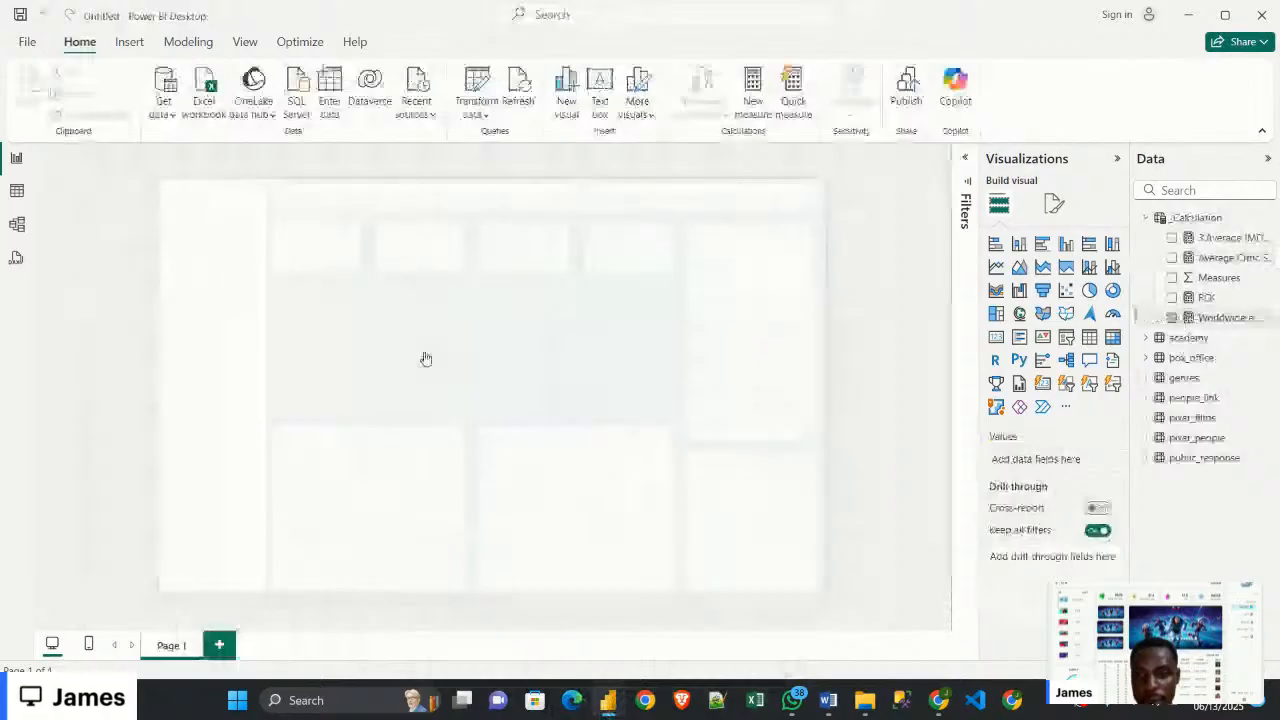
left_click_drag(1212, 318, 426, 358)
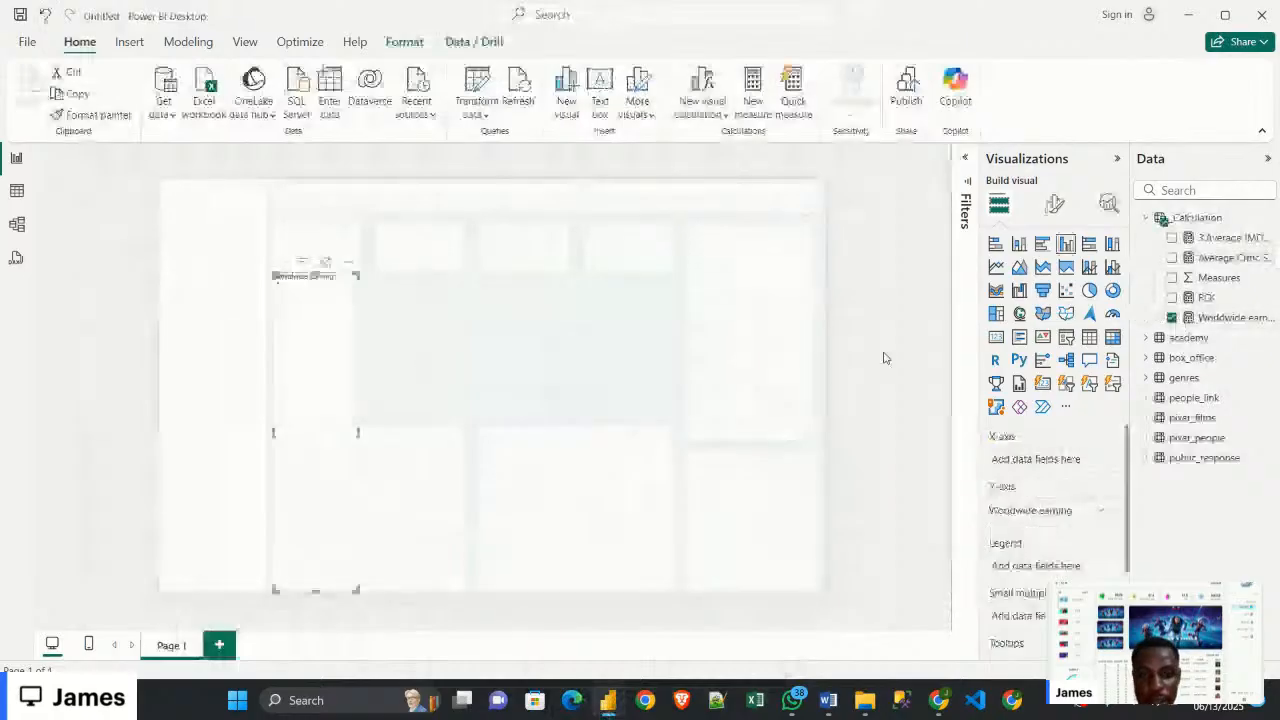
left_click(996, 337)
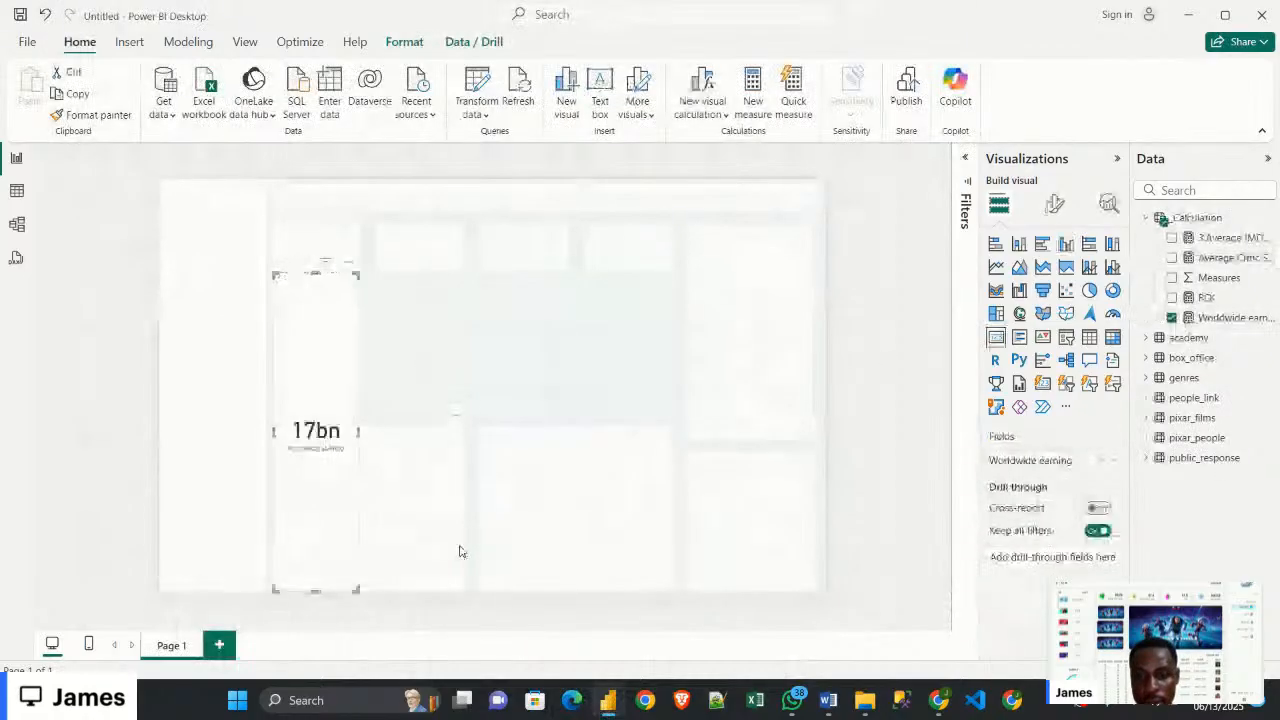
left_click_drag(357, 590, 336, 273)
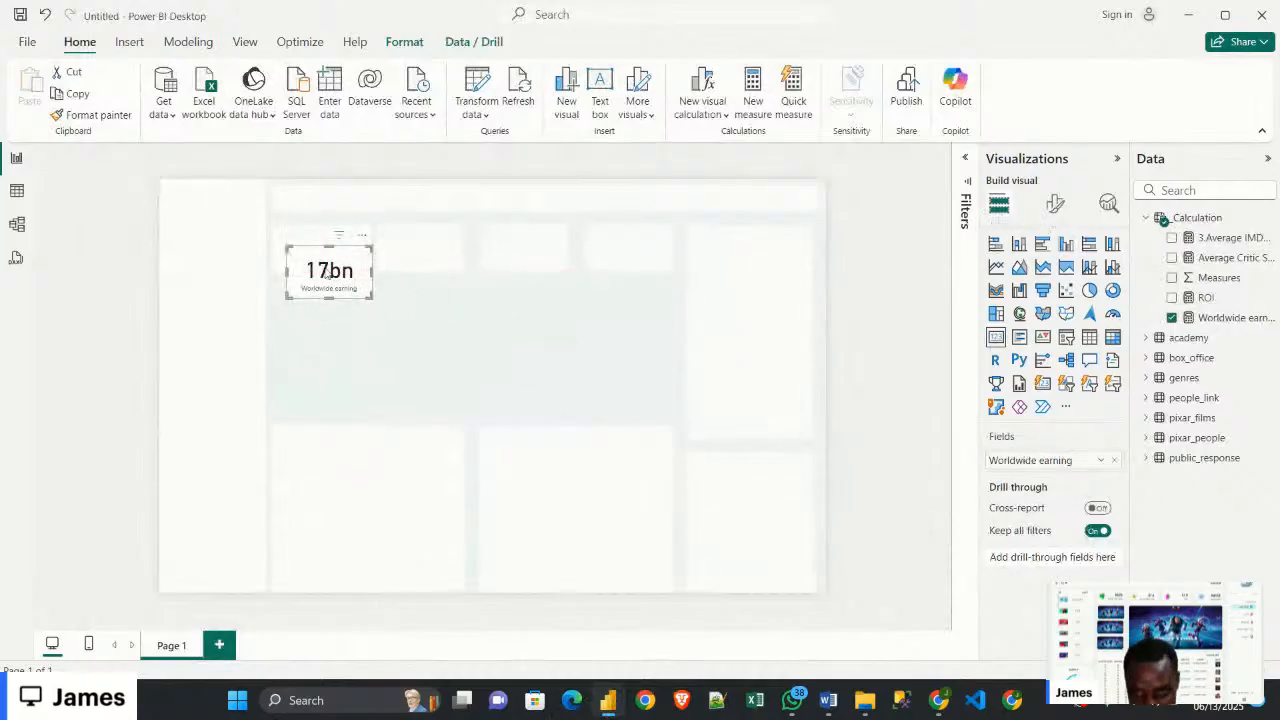
Format the Worldwide earning card with a bold callout value at font size 30 and a category label at size 11
left_click(1057, 205)
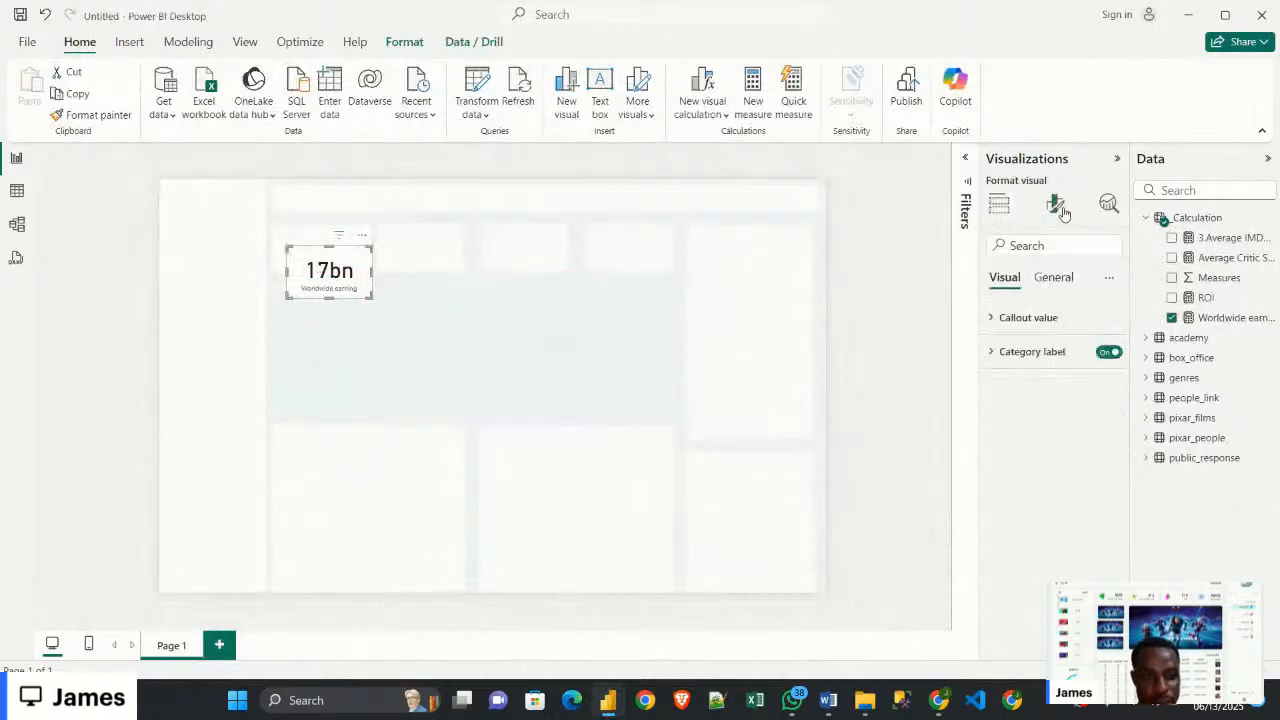
left_click(1038, 320)
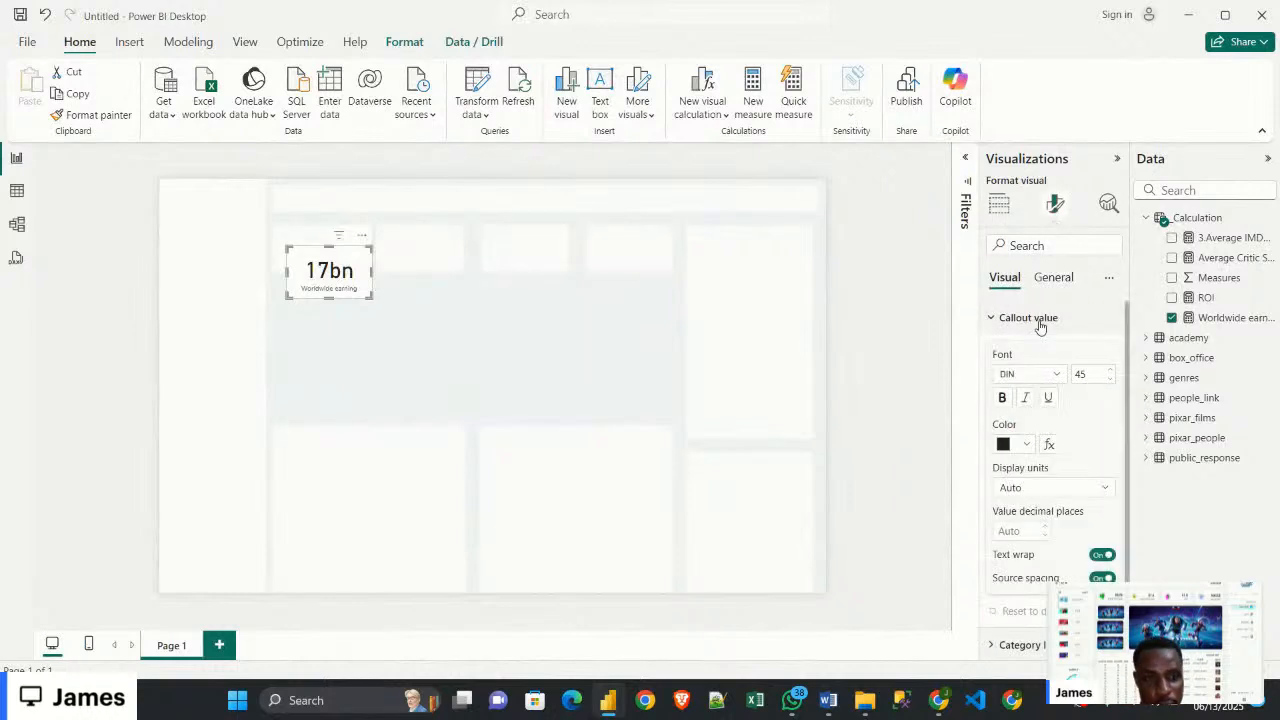
left_click(1109, 379)
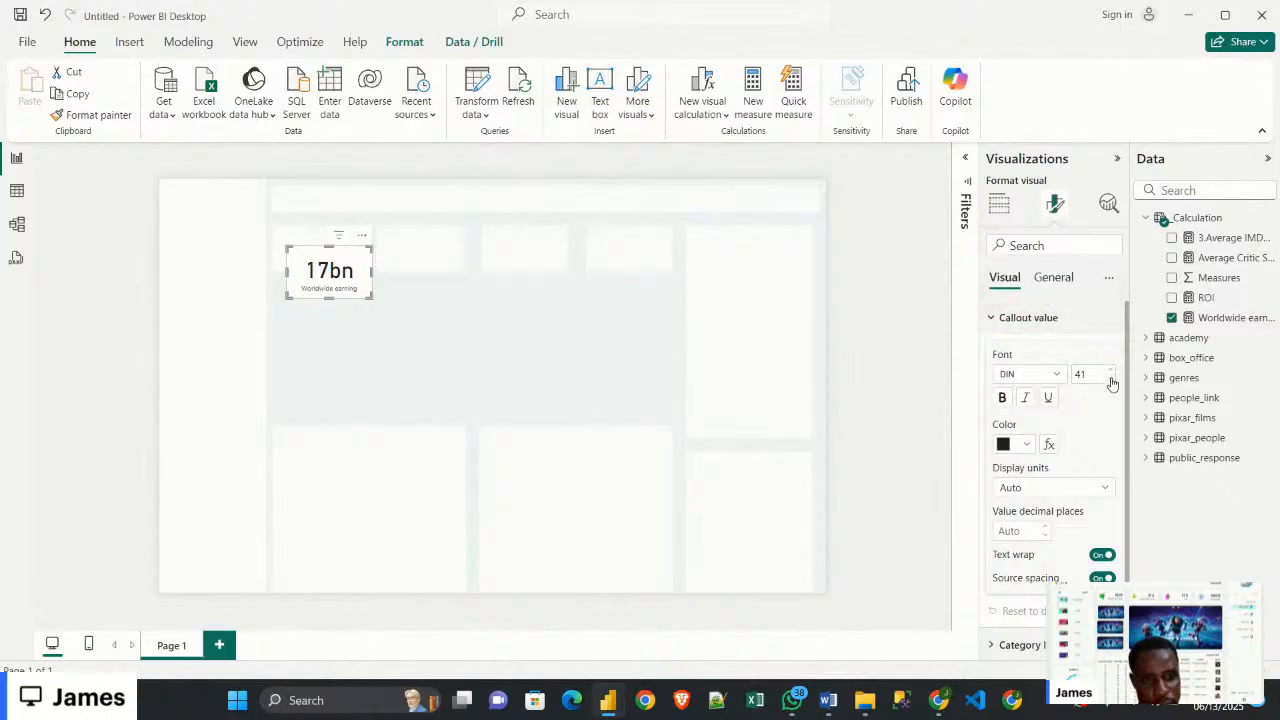
left_click(1109, 379)
left_click(1109, 379)
left_click(1109, 379)
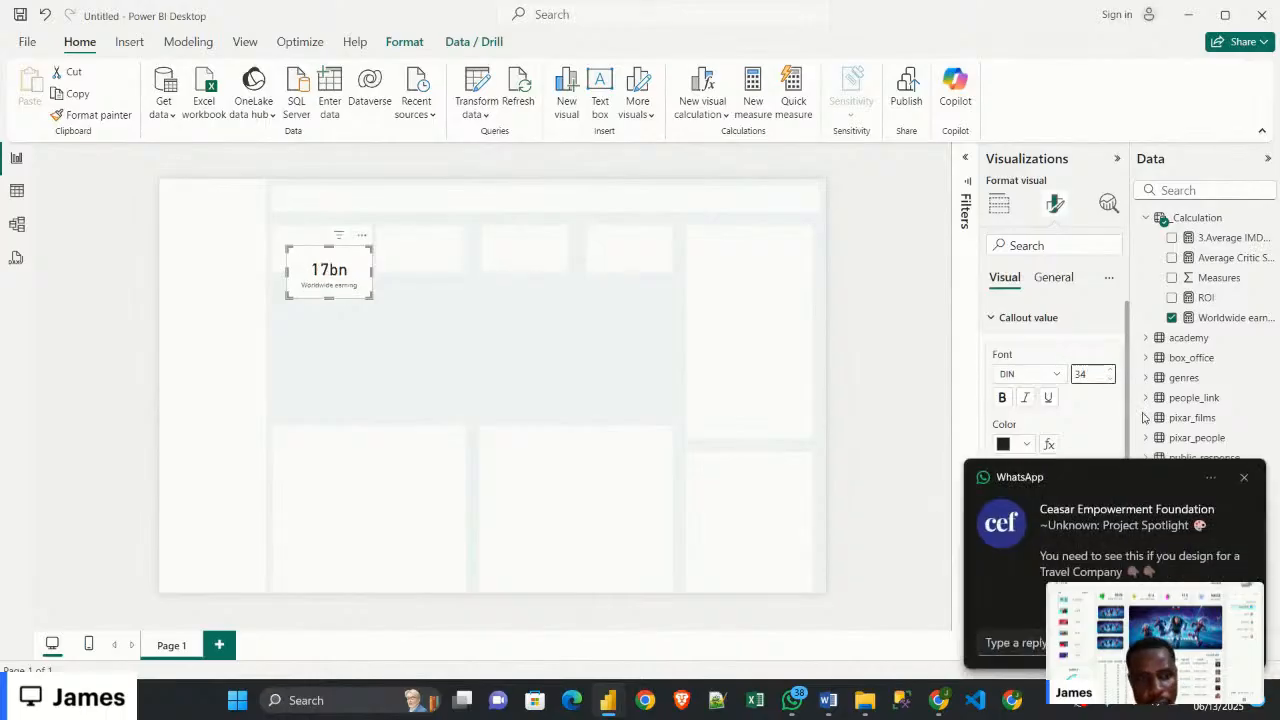
left_click(1242, 479)
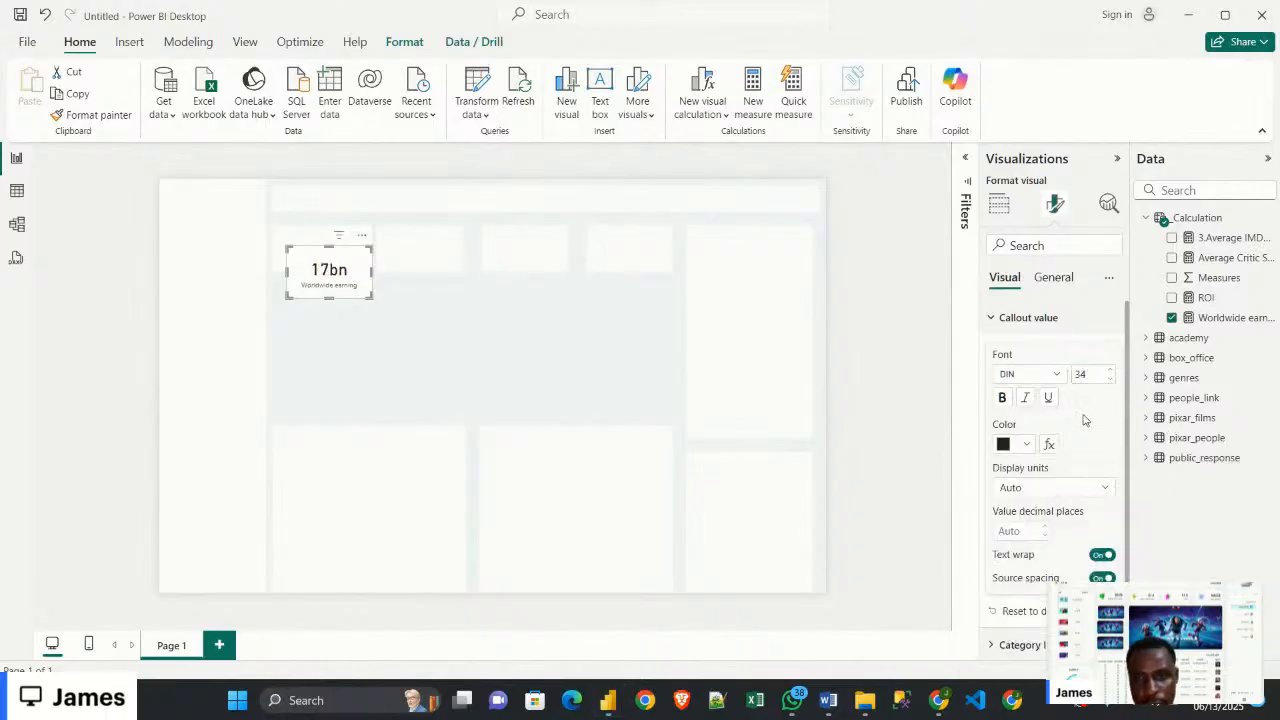
left_click(1109, 379)
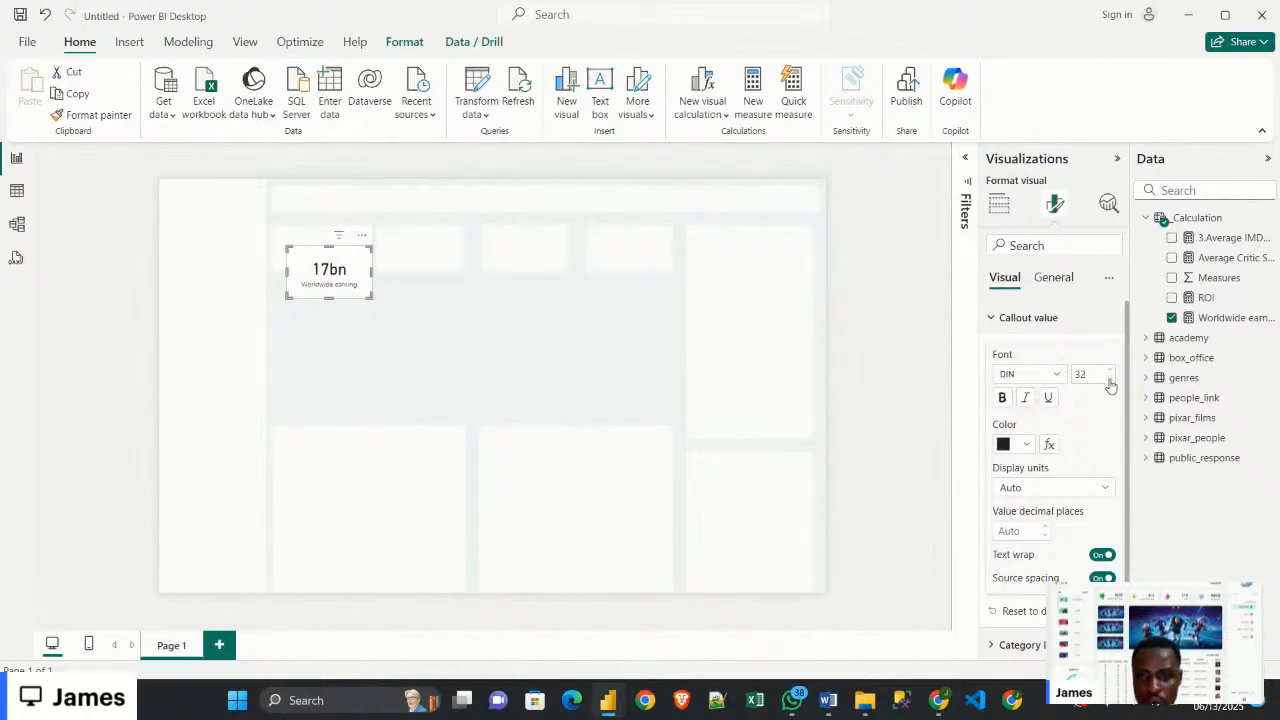
left_click(1110, 380)
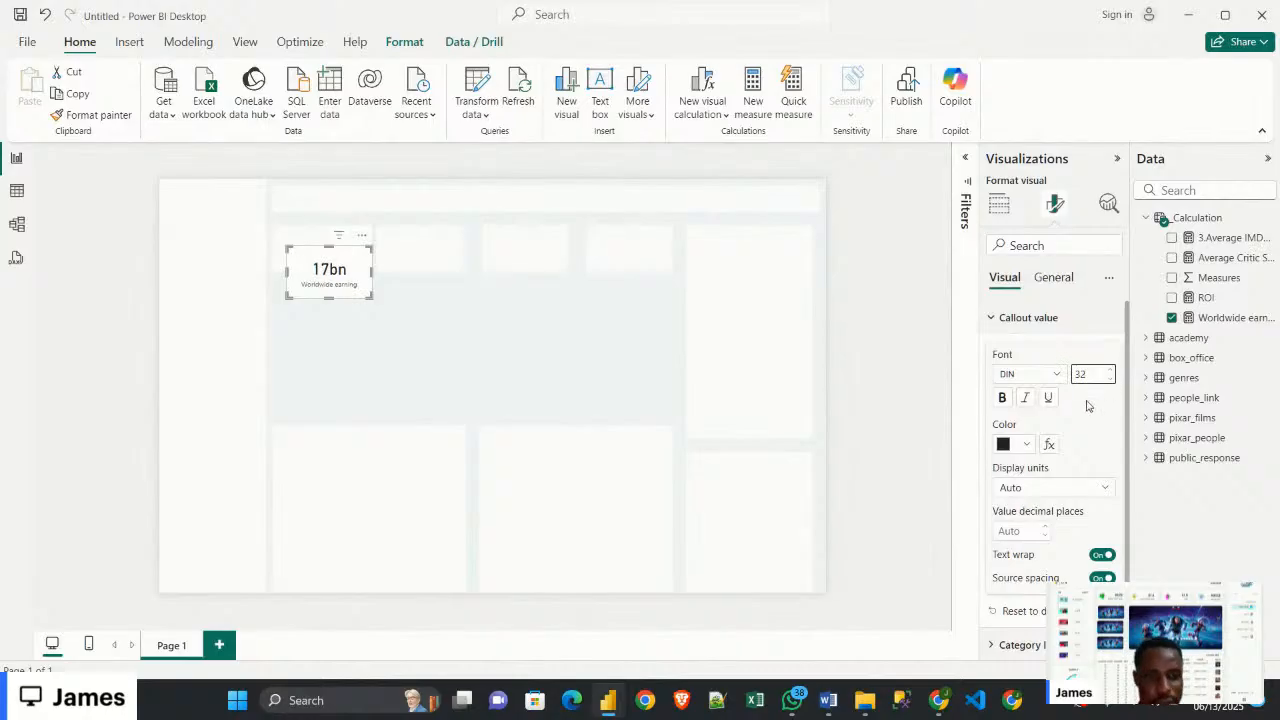
left_click(1112, 380)
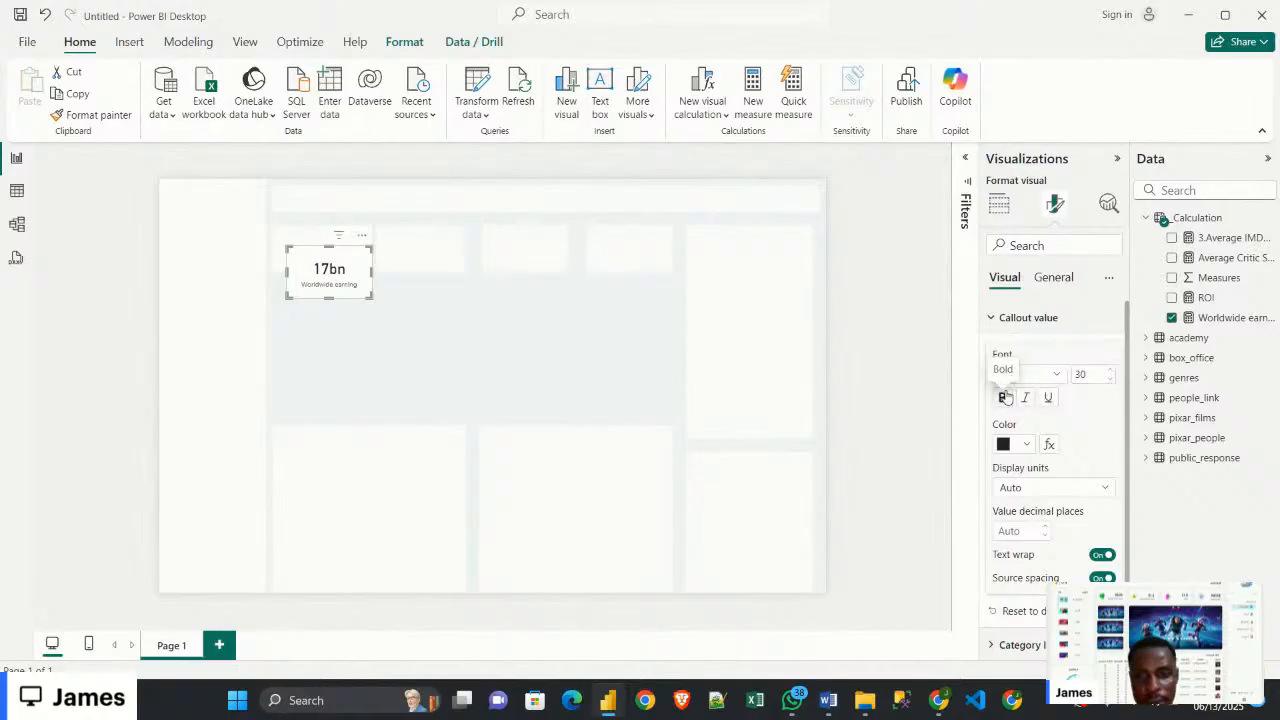
left_click(1004, 397)
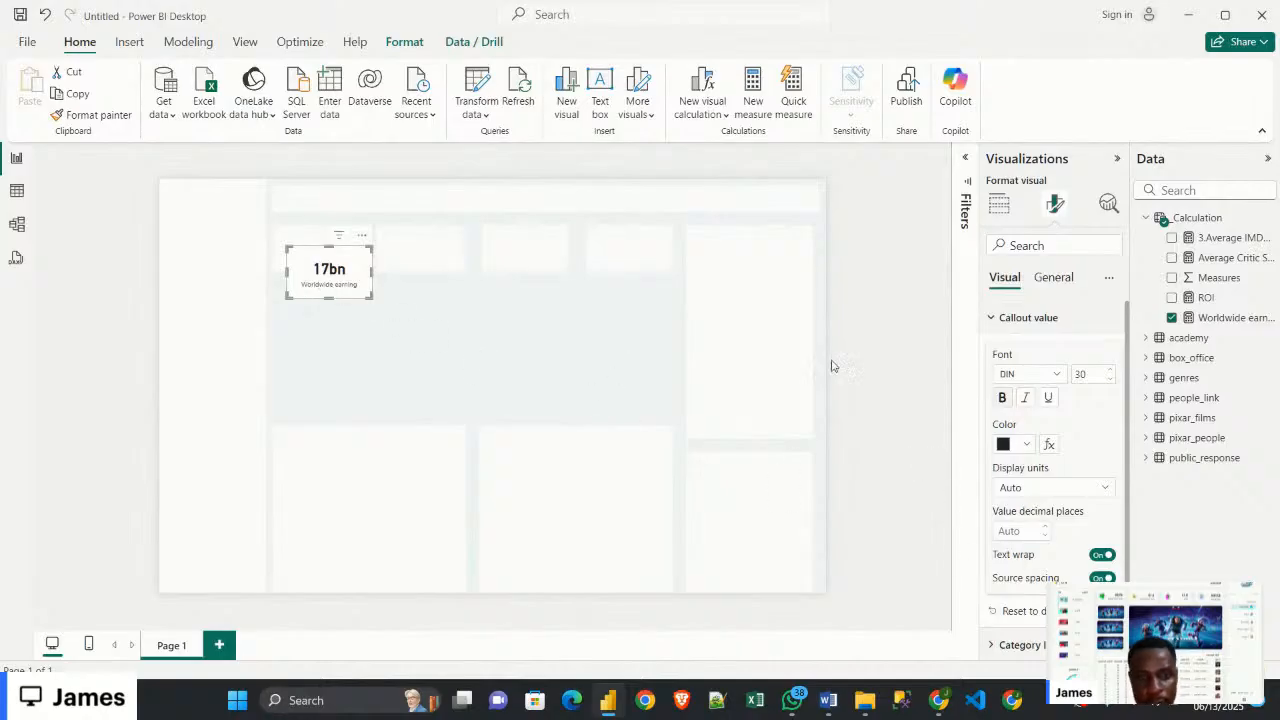
left_click(1000, 317)
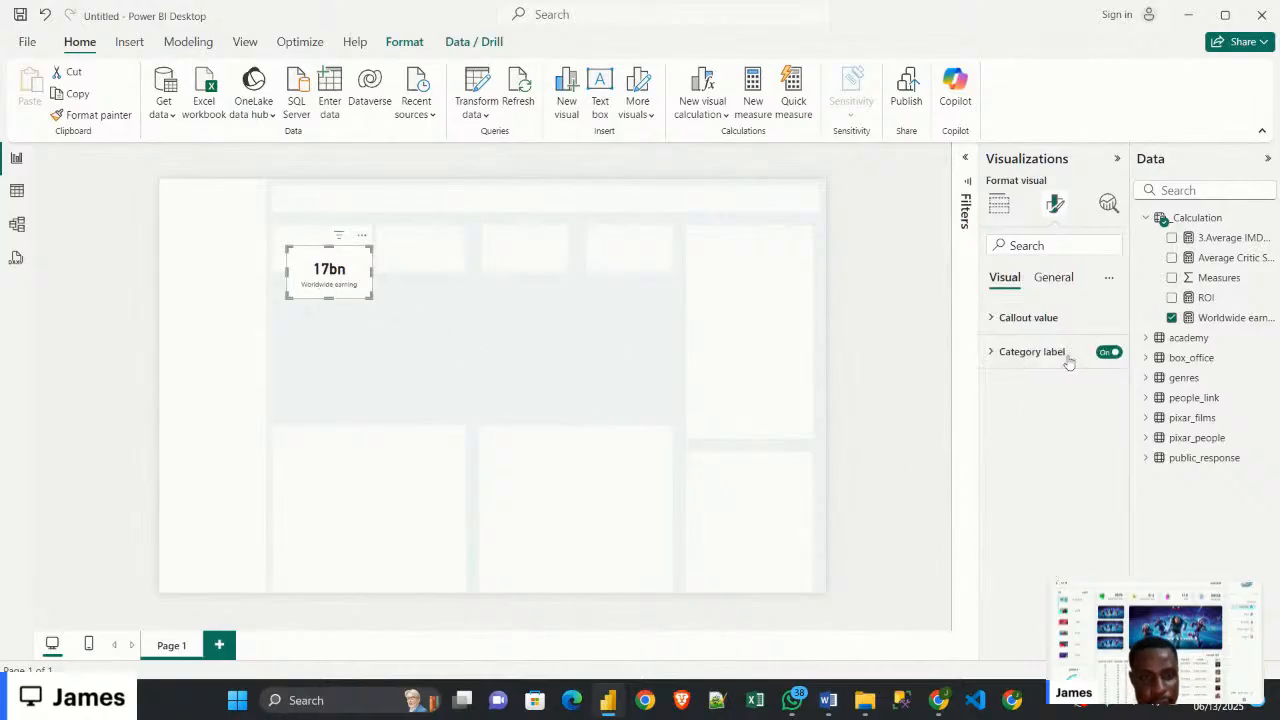
left_click(1040, 356)
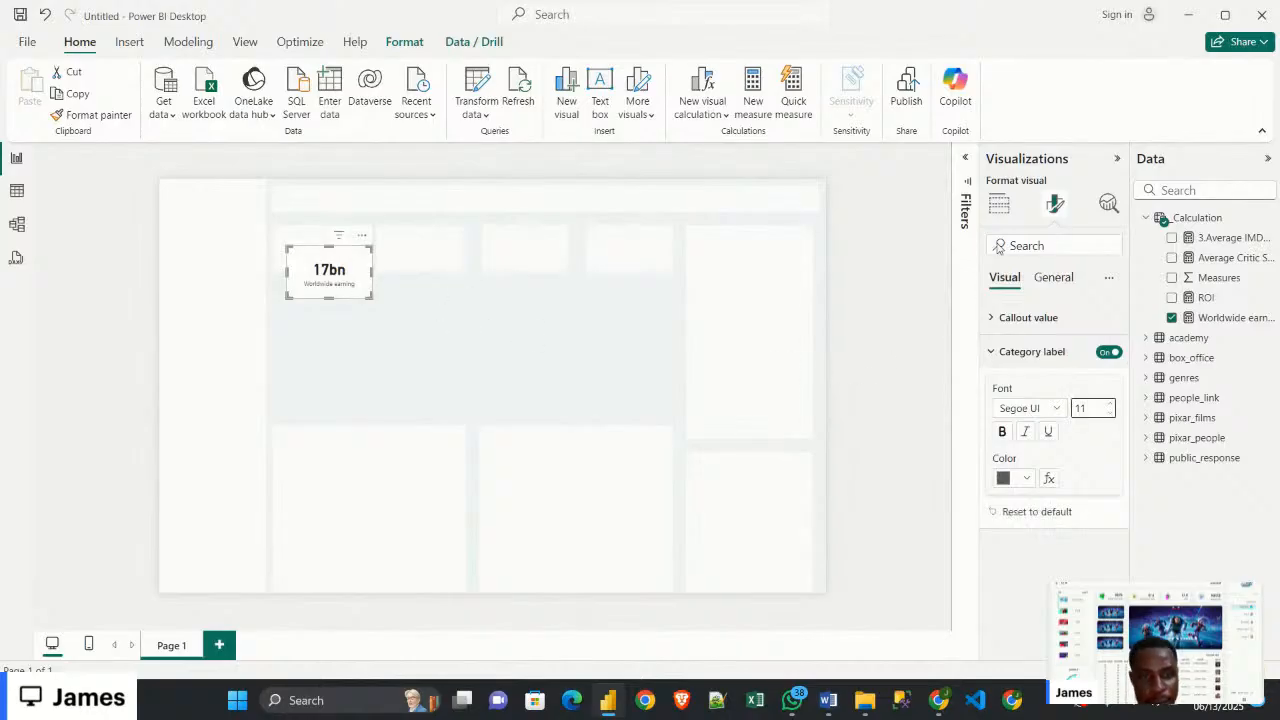
left_click(999, 205)
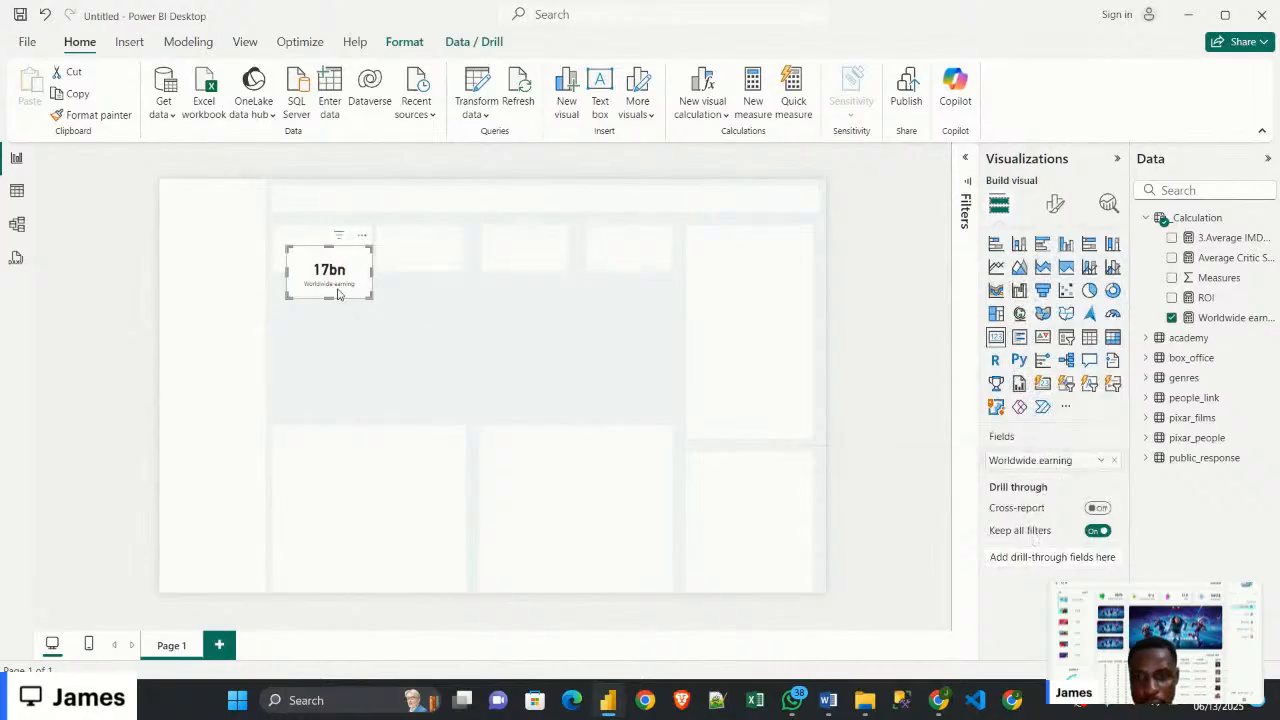
double_click(1057, 460)
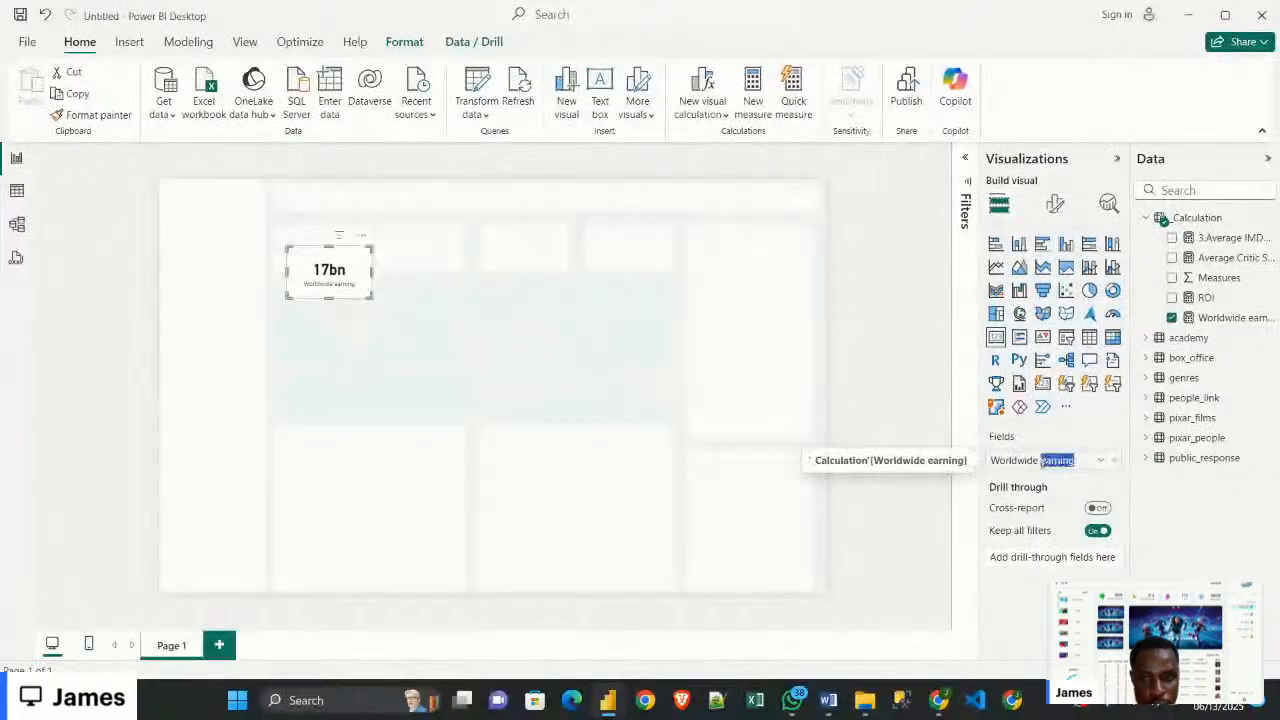
left_click_drag(1042, 461, 1046, 461)
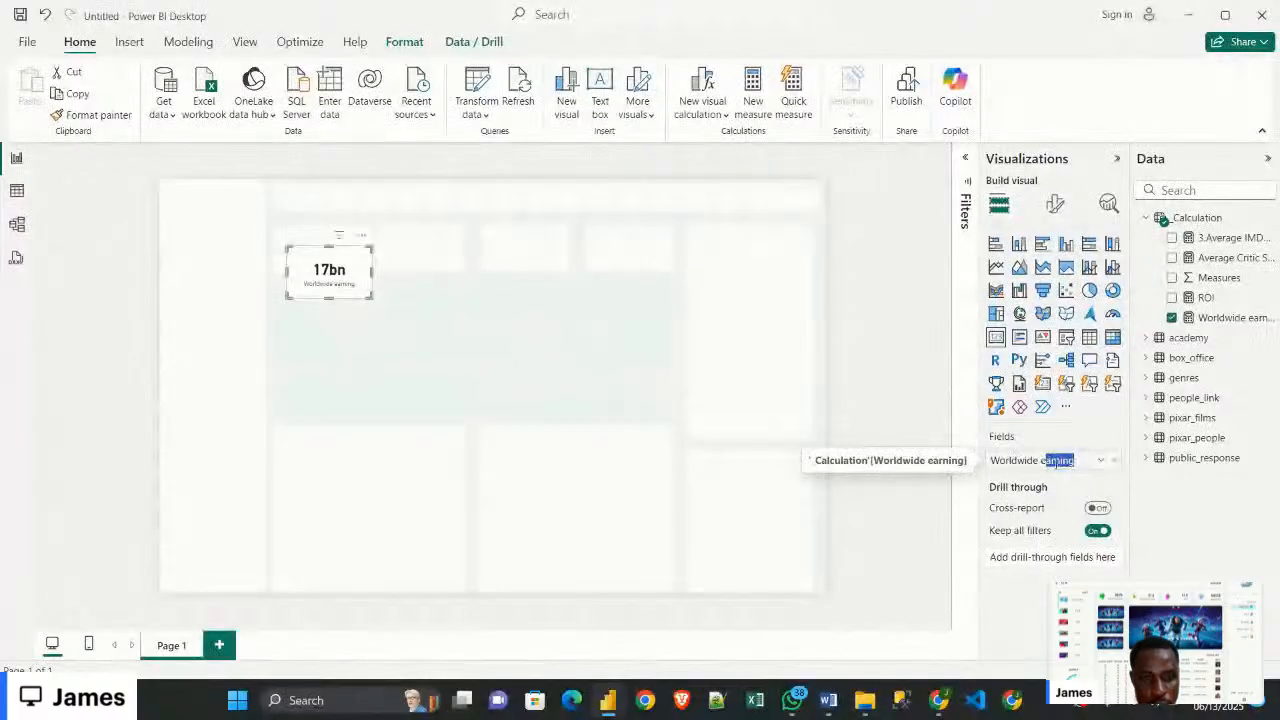
left_click(1065, 484)
Turn off the Worldwide earning card's background and place the card over the first KPI tile
left_click_drag(348, 290, 348, 270)
left_click(1055, 204)
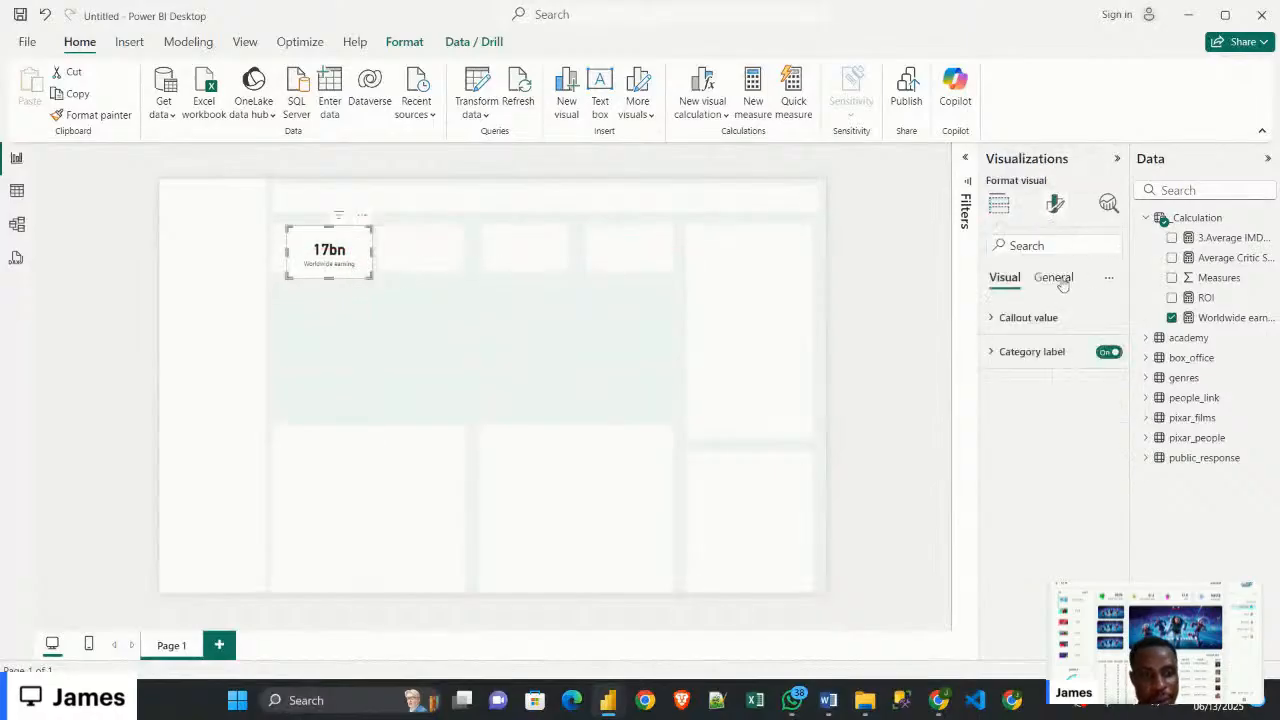
left_click(1058, 282)
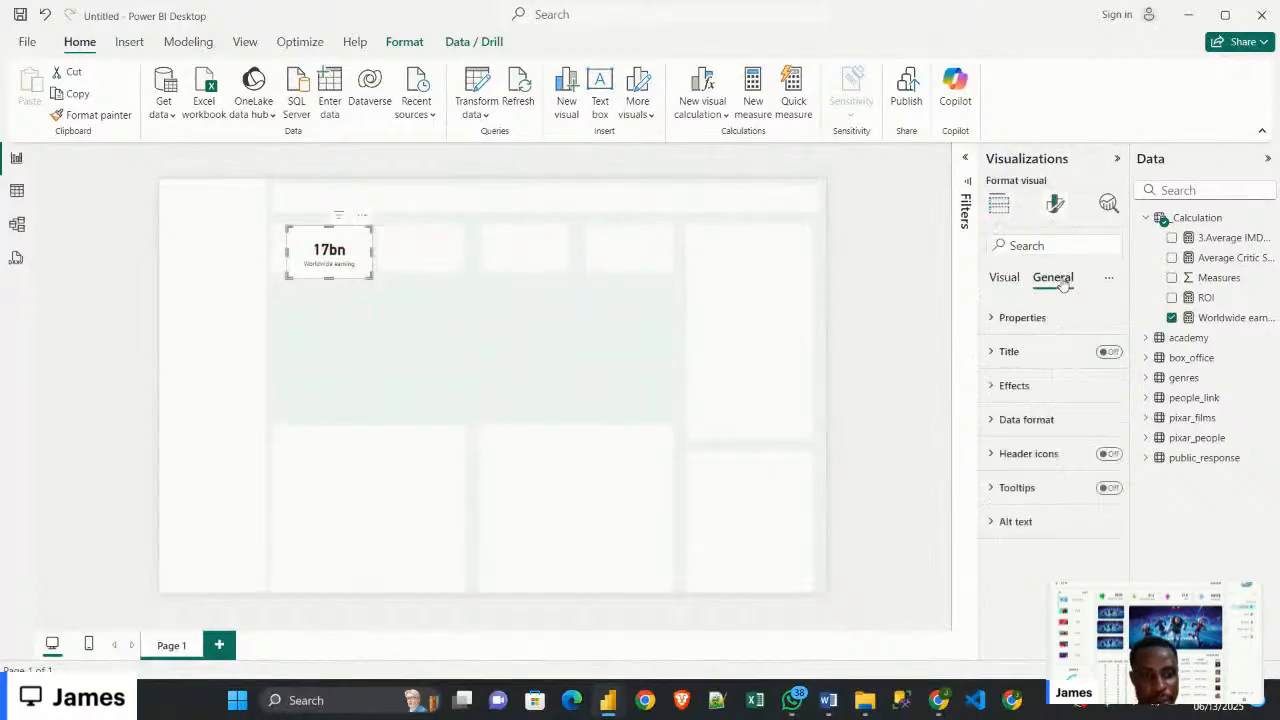
left_click(1004, 279)
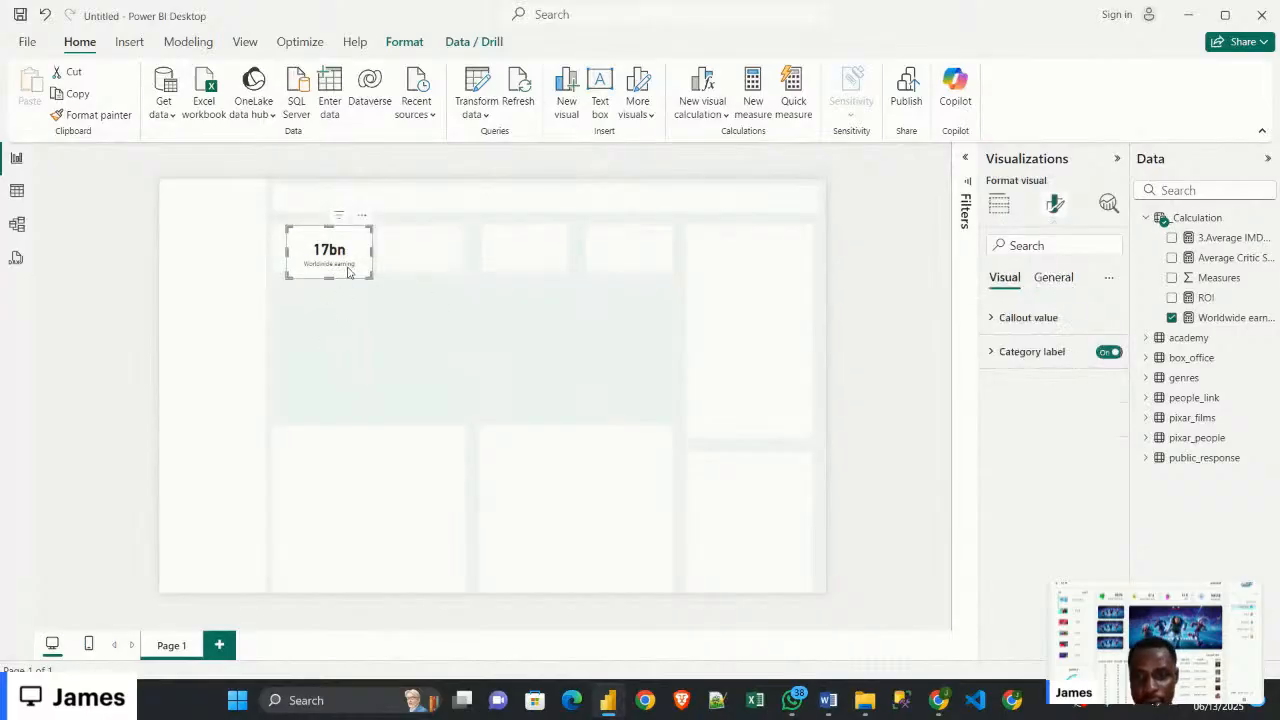
mouse_move(348, 272)
left_mouse_down()
mouse_move(348, 330)
mouse_move(362, 330)
mouse_move(354, 296)
left_mouse_up()
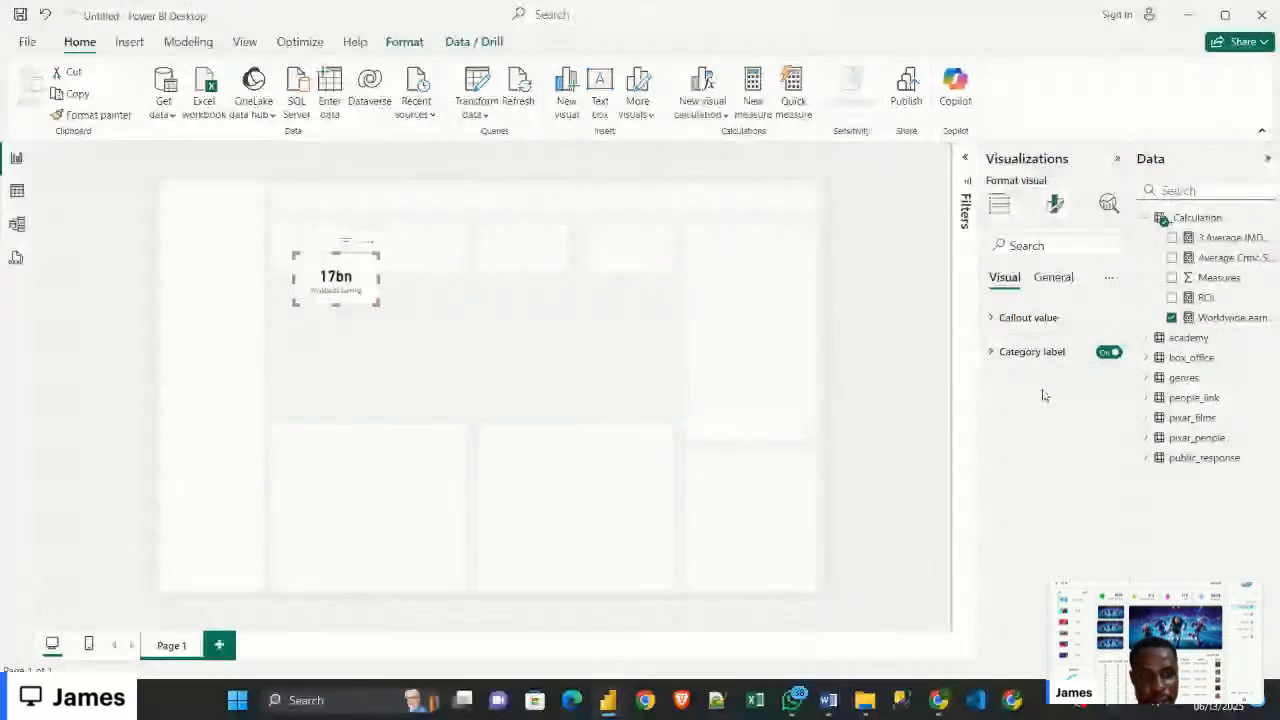
left_click(1053, 278)
left_click(1014, 386)
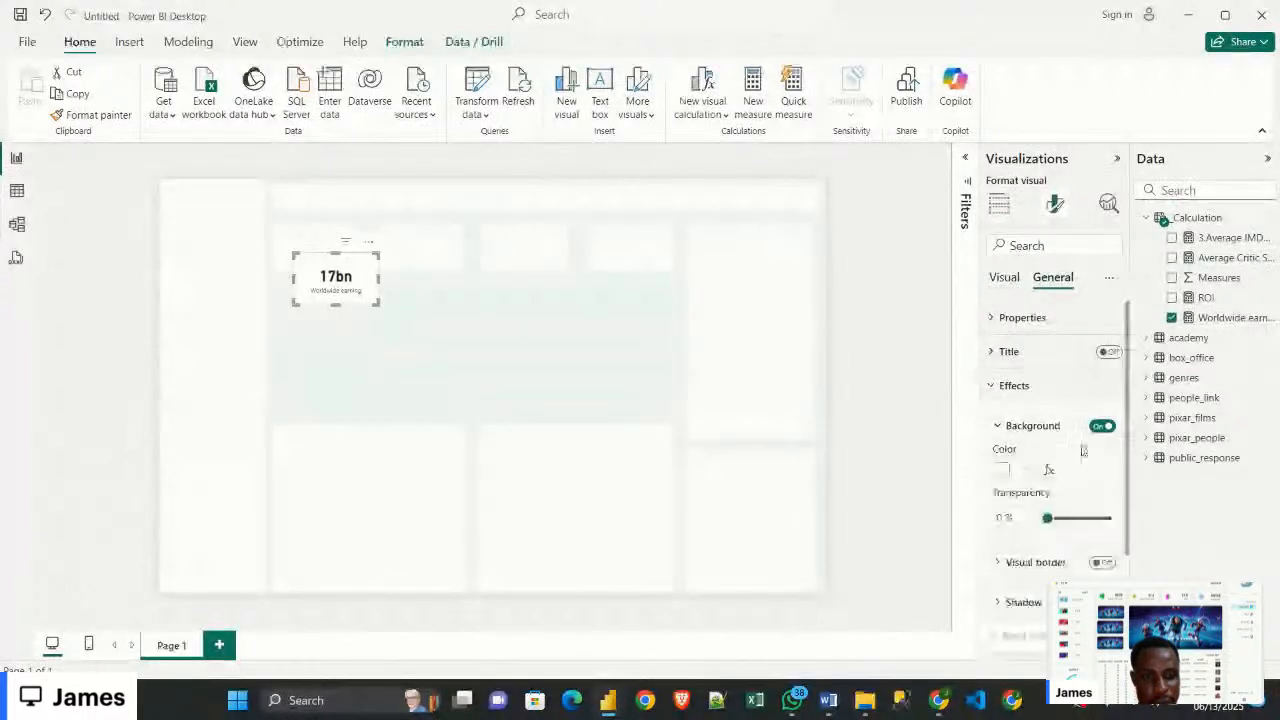
left_click(1102, 425)
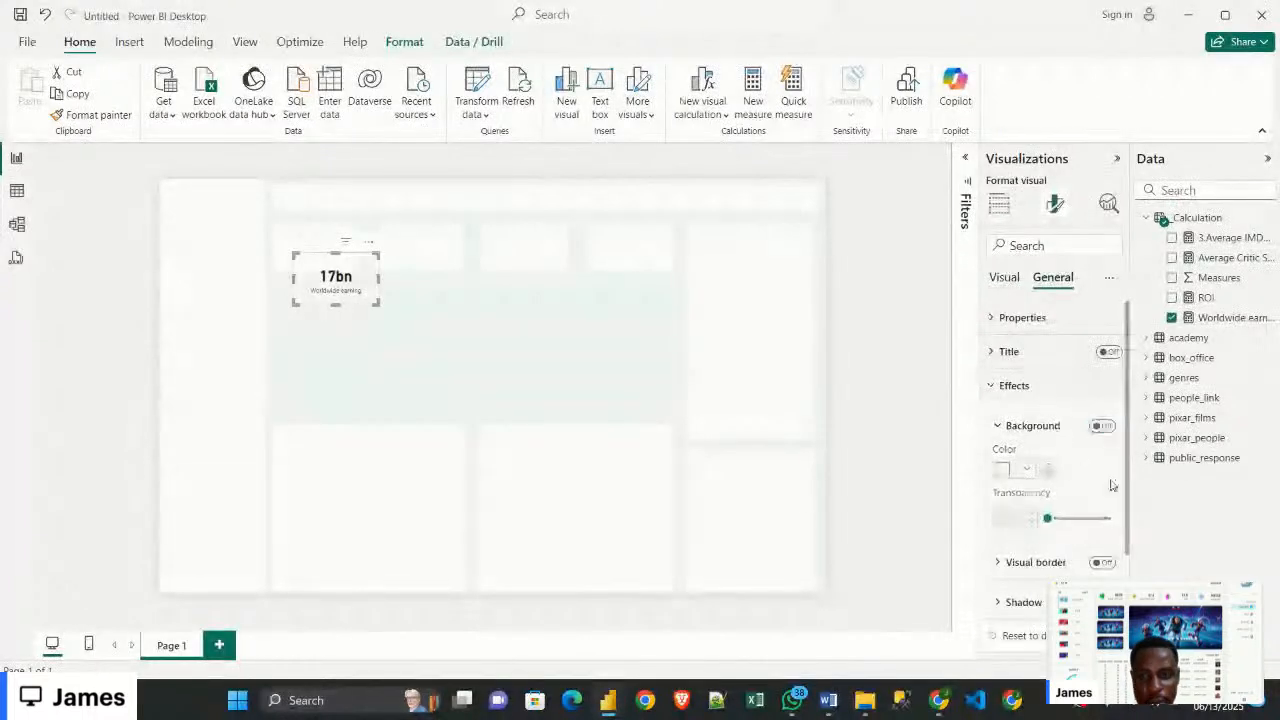
left_click(1037, 392)
left_click_drag(329, 290, 310, 257)
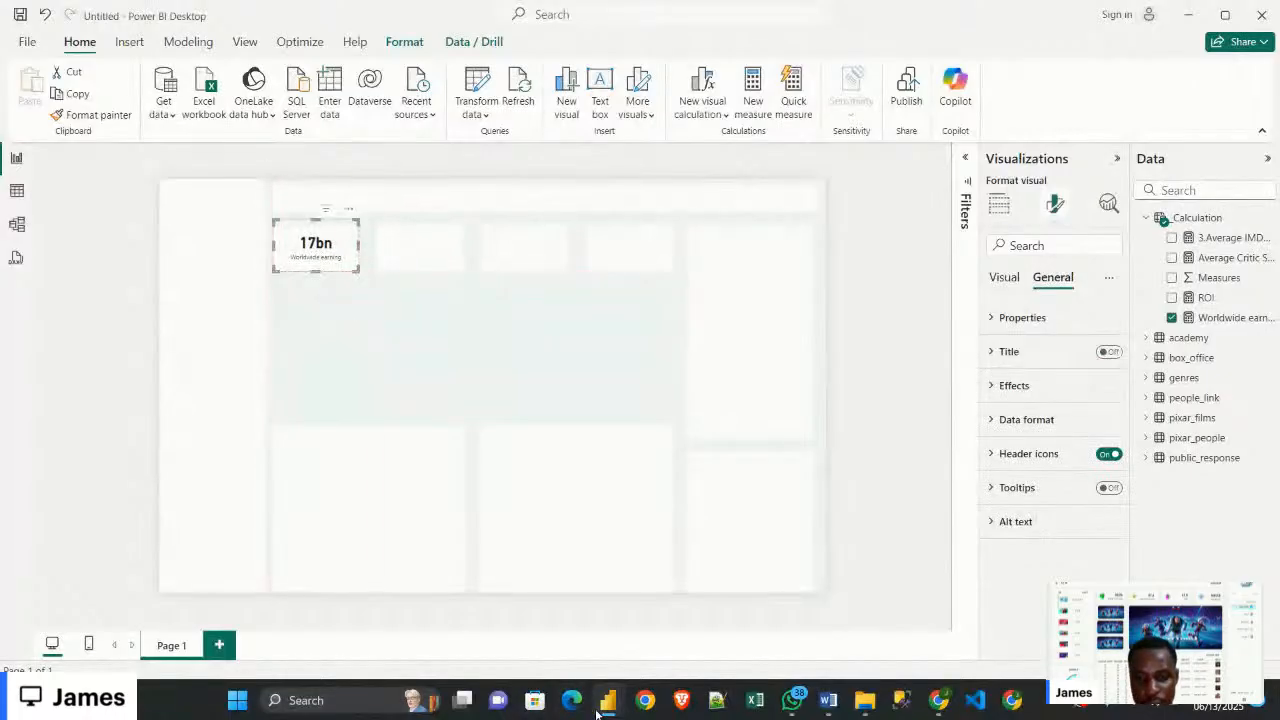
Set the card's callout value font size to 22 and category label to 9, and nudge the card down within the first KPI tile
mouse_move(607, 700)
mouse_move(540, 653)
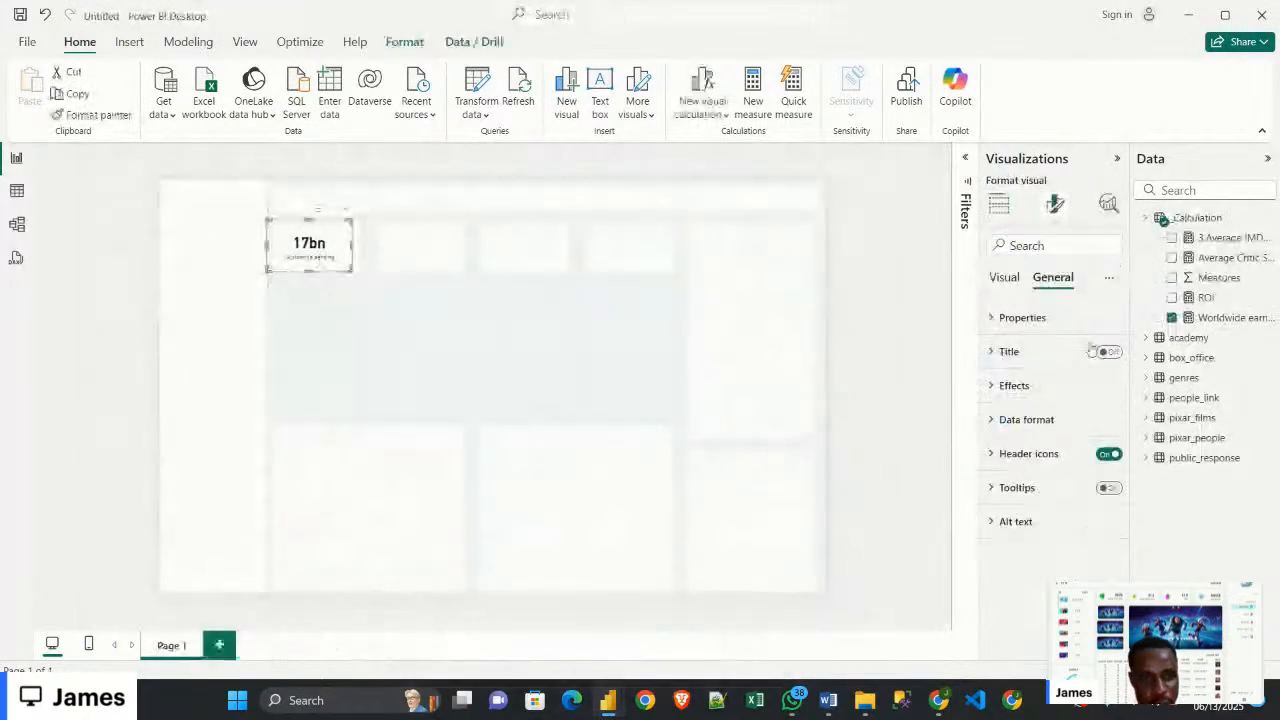
left_click(1010, 280)
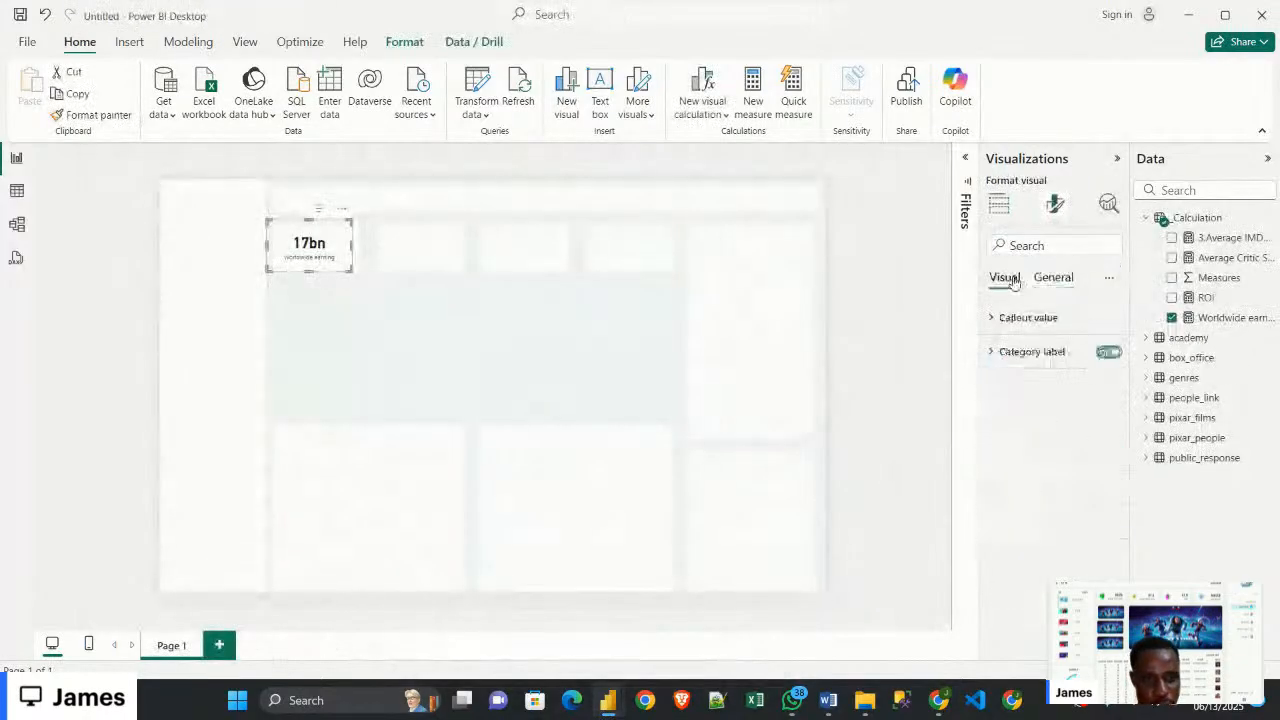
left_click(1050, 322)
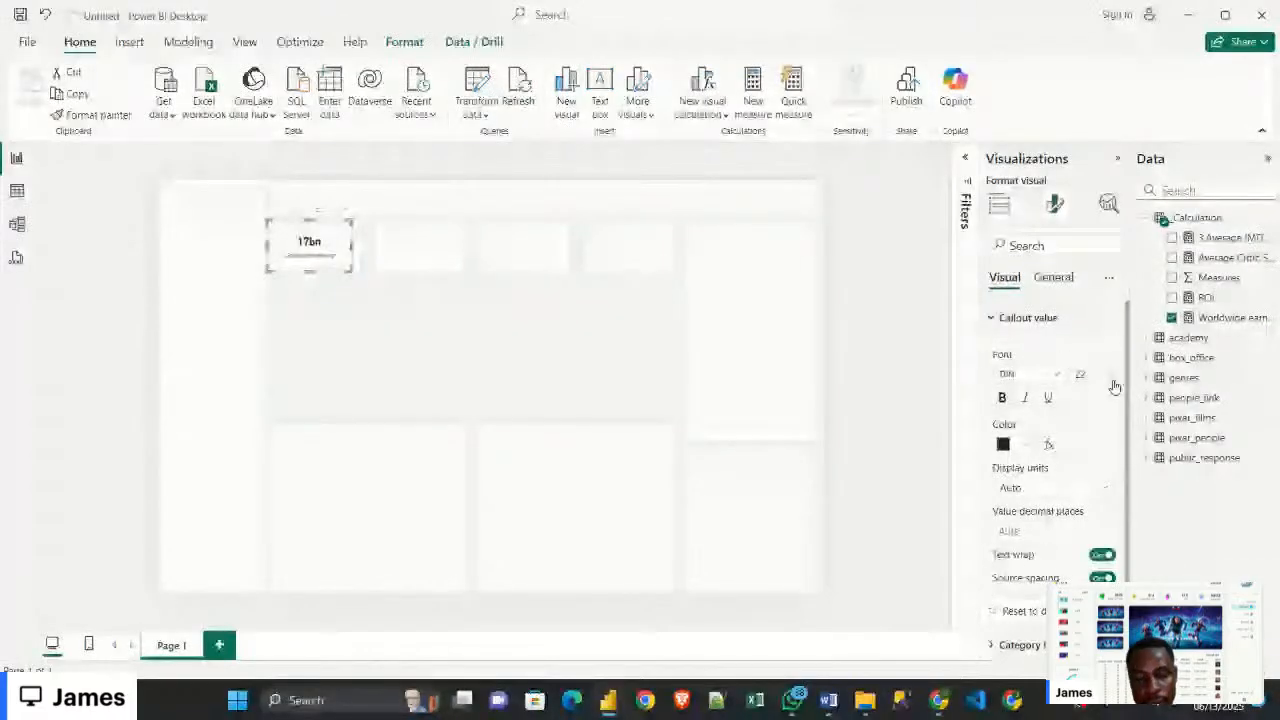
left_click(1012, 318)
left_click(1042, 352)
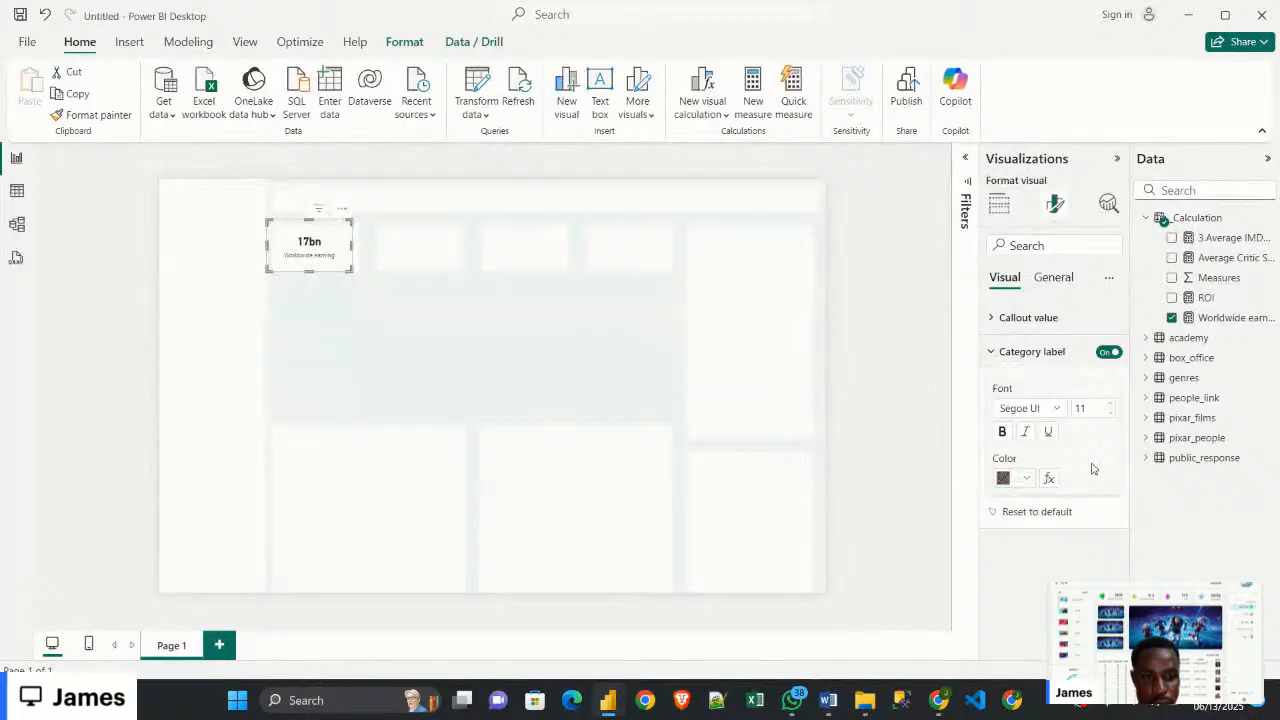
left_click(1080, 412)
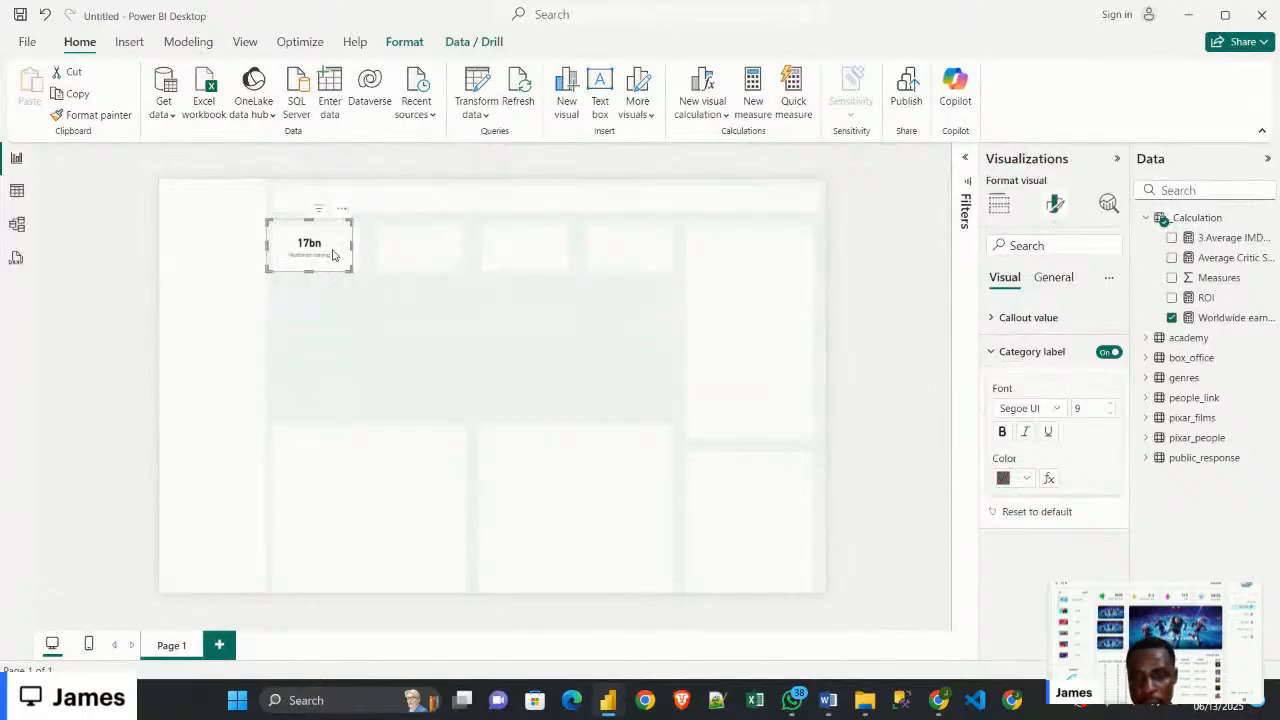
left_click_drag(334, 251, 327, 259)
left_click(403, 334)
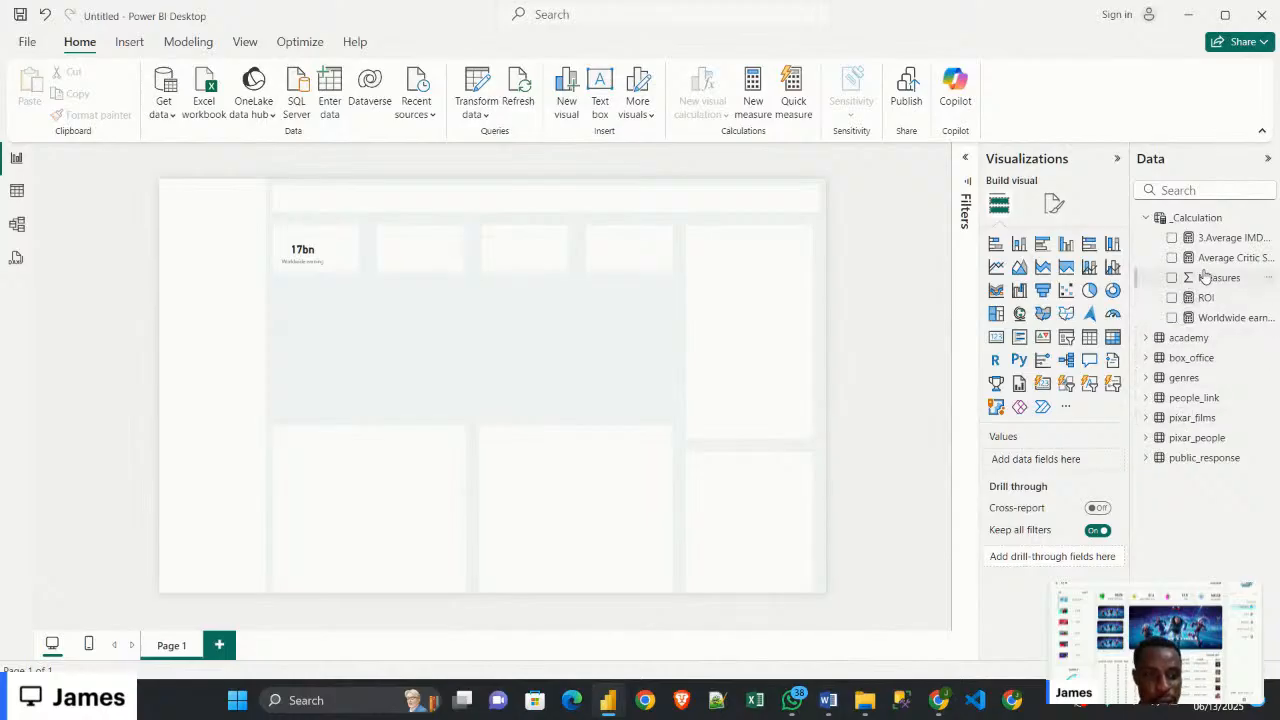
Add a card visual showing the ROI measure, shorten it, and move it to the middle of the page
left_click(1172, 302)
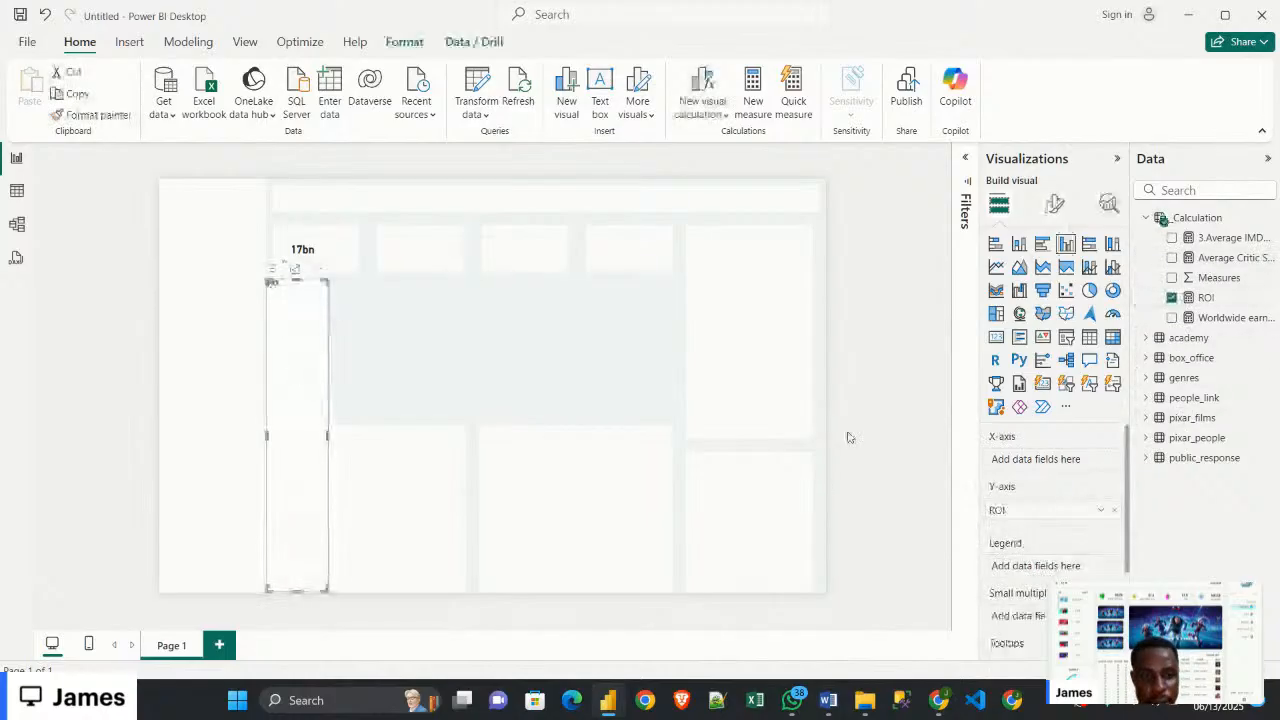
left_click(995, 337)
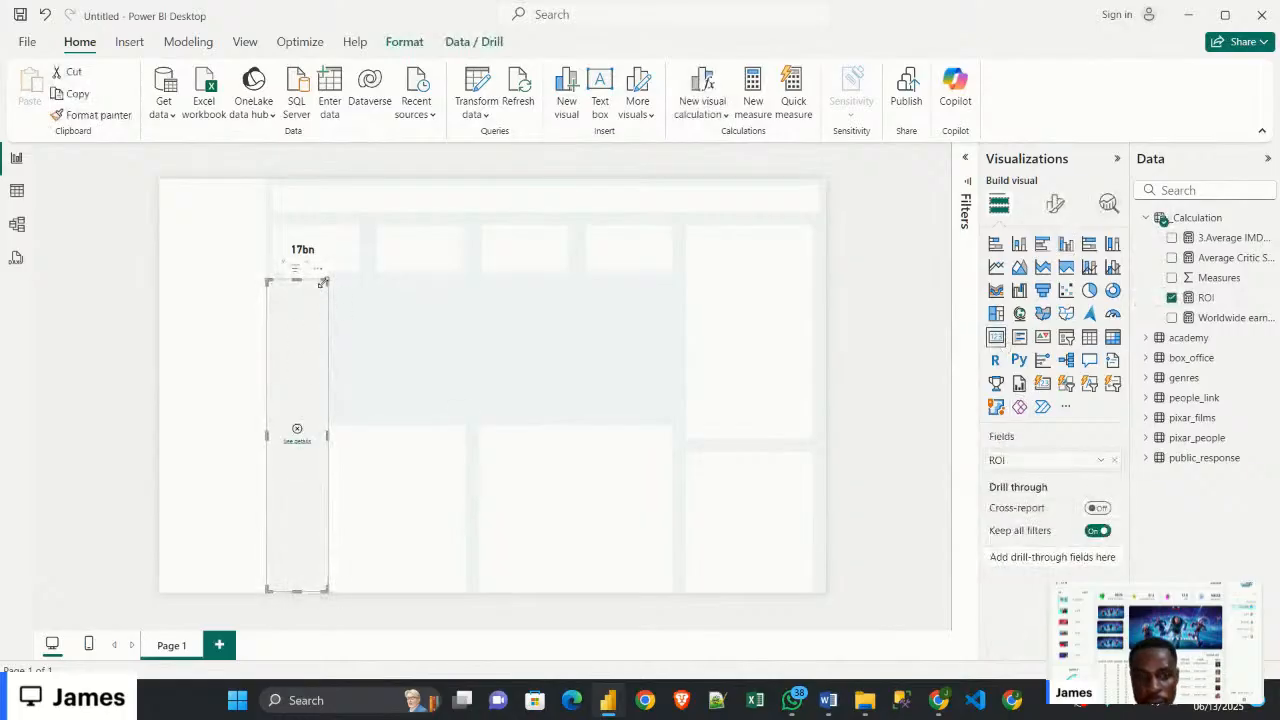
left_click_drag(322, 283, 359, 439)
left_click_drag(352, 468, 503, 330)
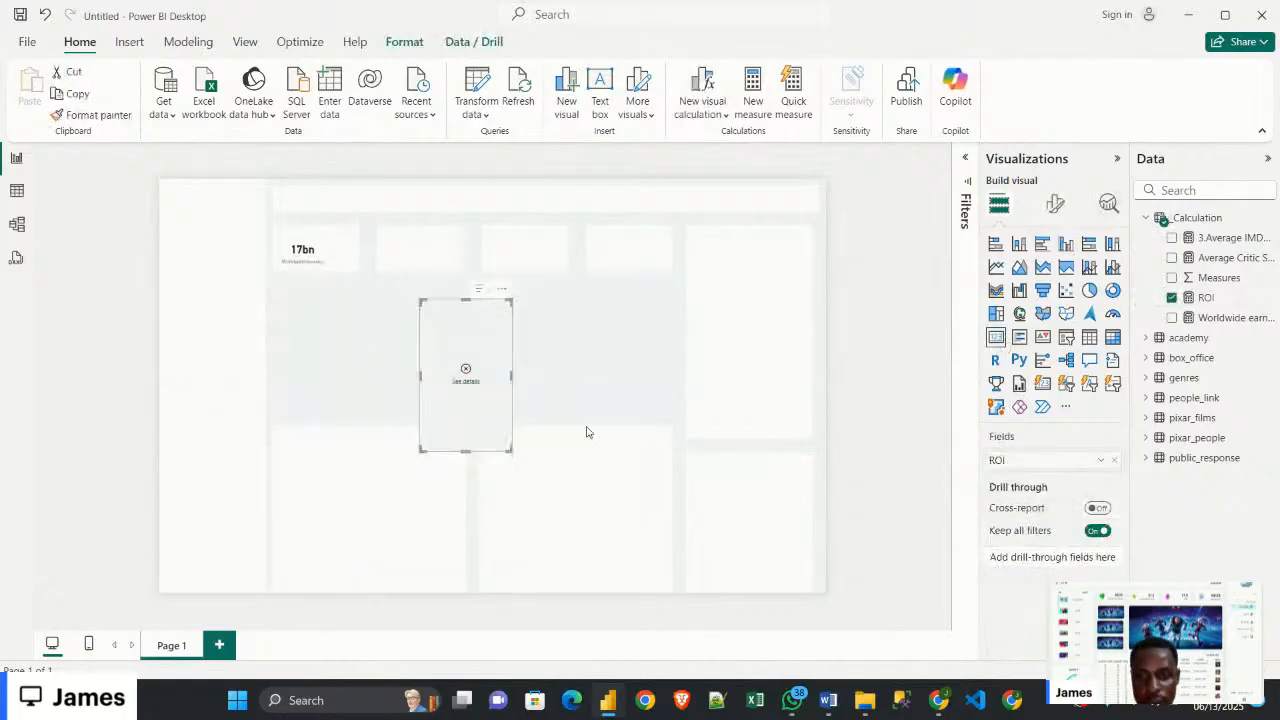
Examine the full ROI measure formula, and switch to the FilmDashboad2 report to compare it with the ROI formula in the Calculations table
left_click(1172, 298)
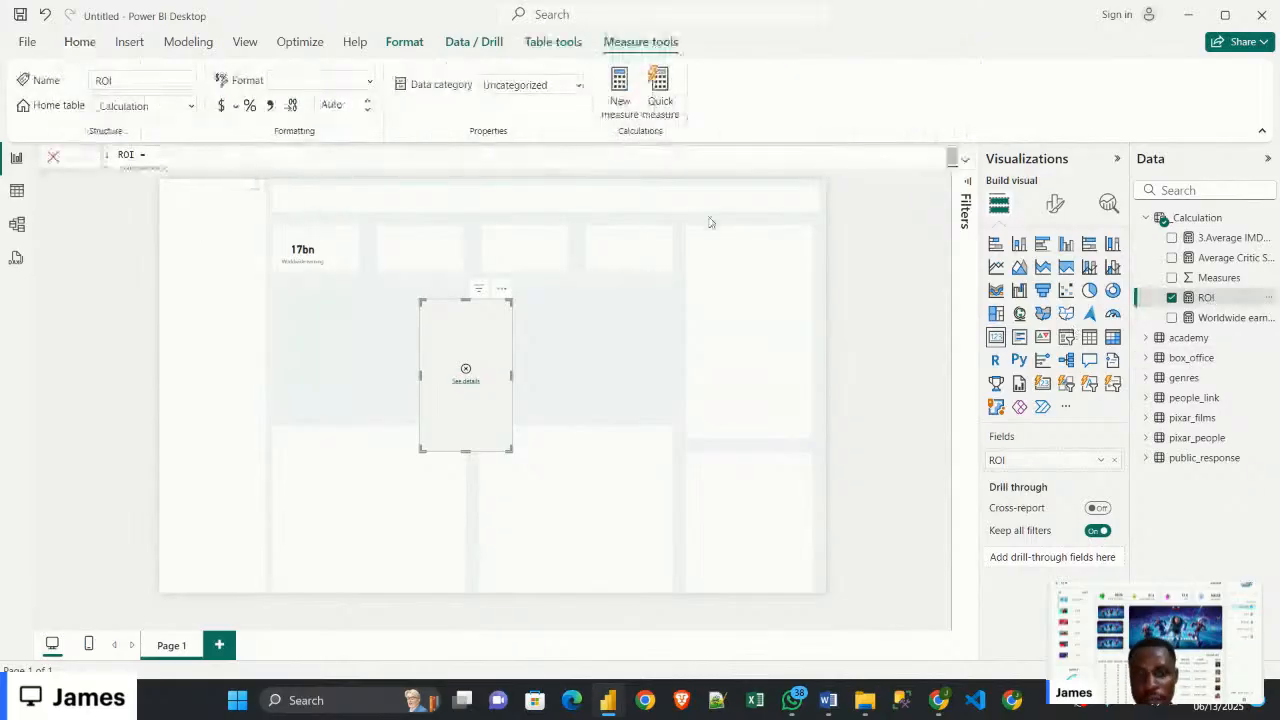
left_click(964, 162)
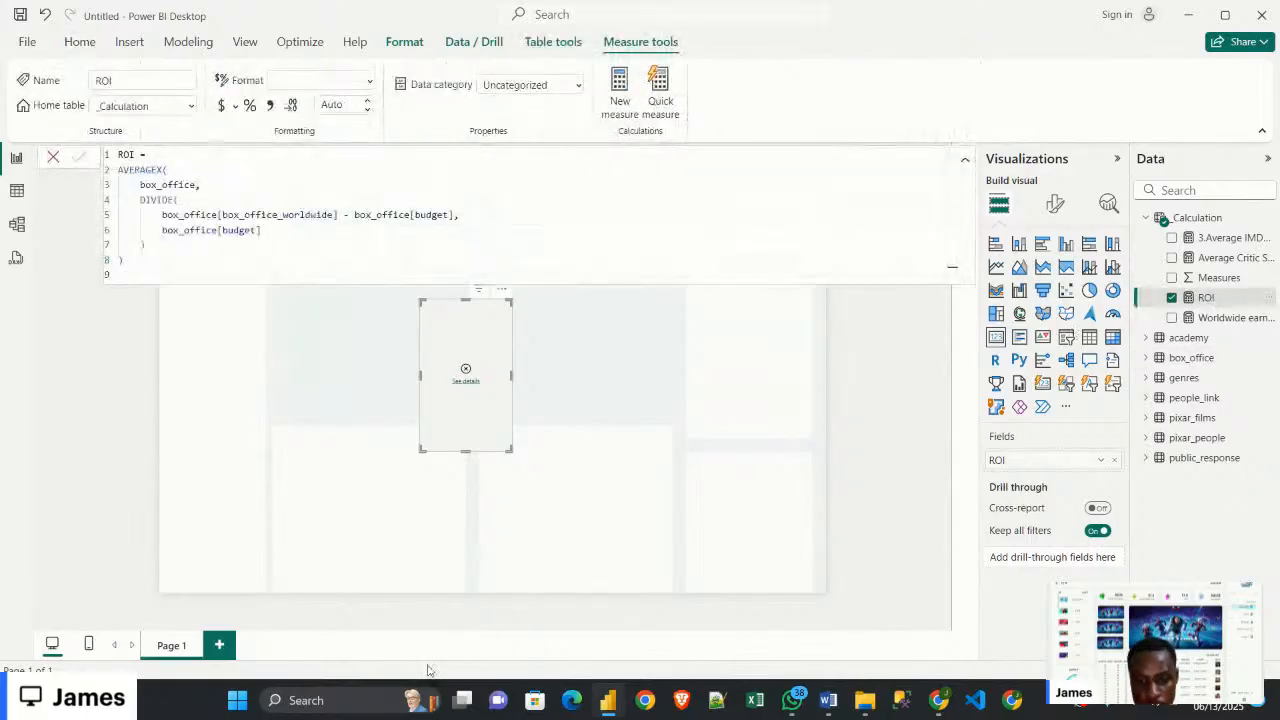
mouse_move(618, 707)
left_click(562, 655)
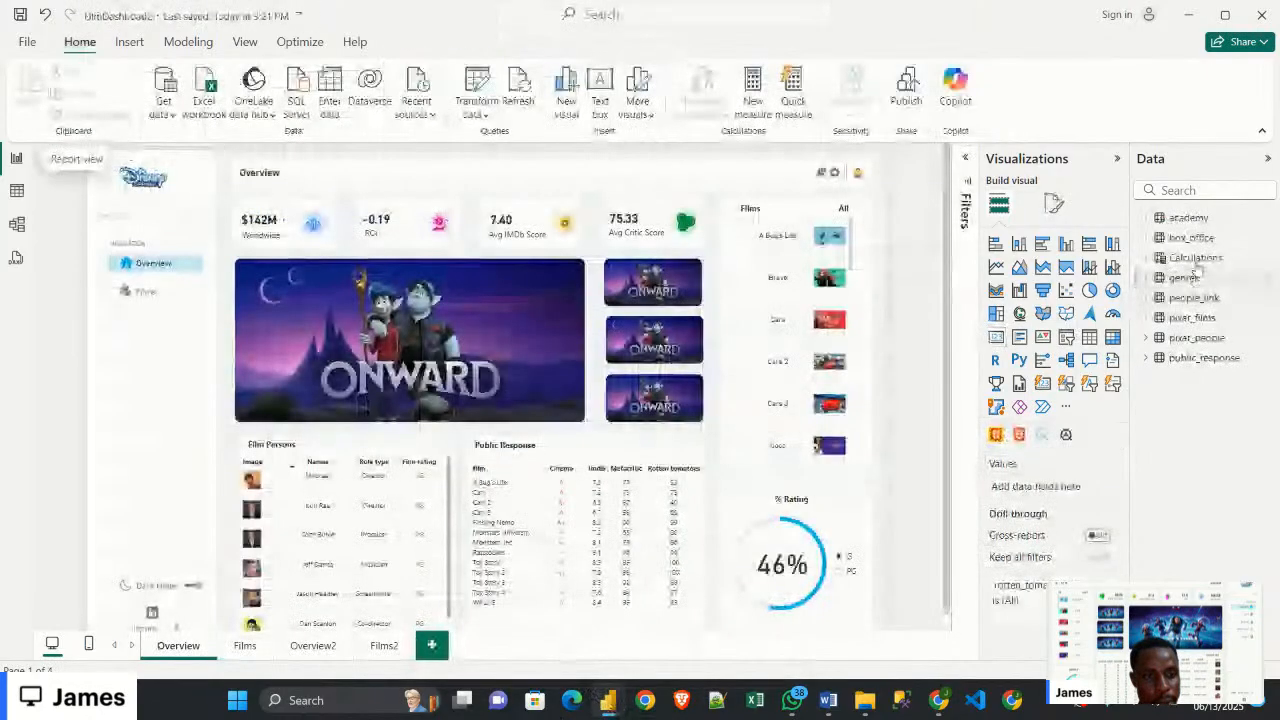
left_click(1147, 258)
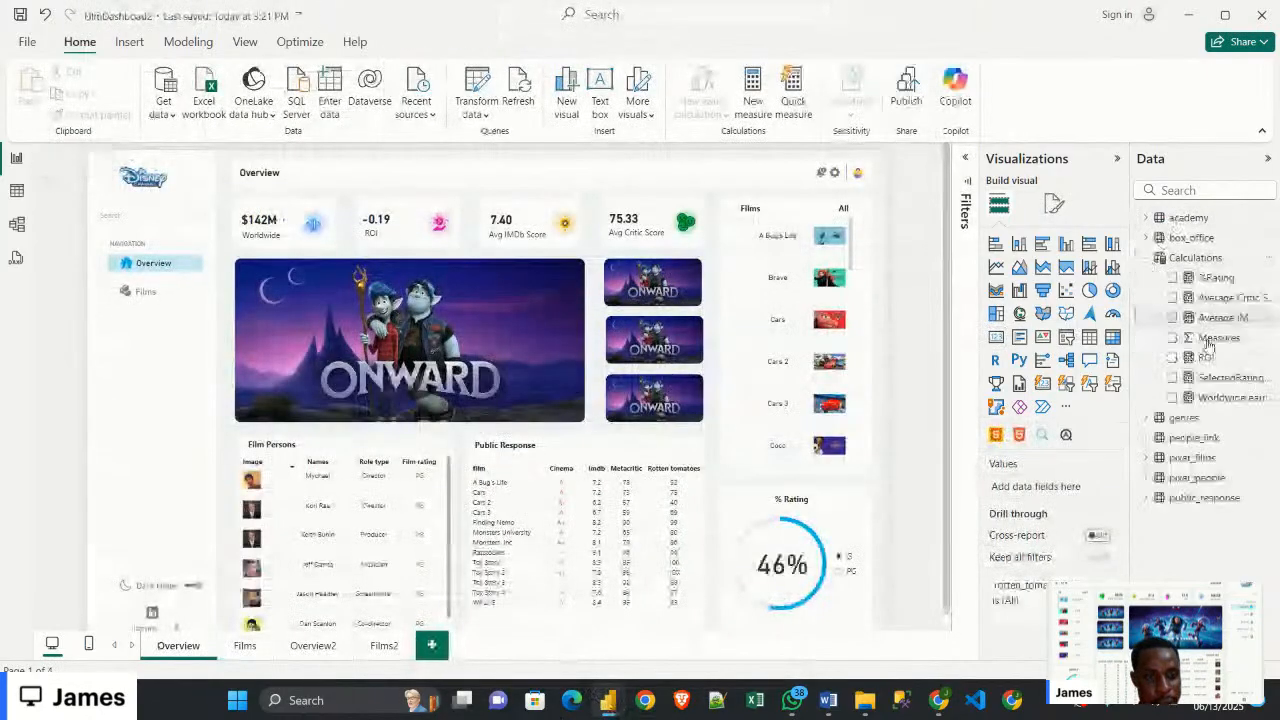
left_click(1205, 357)
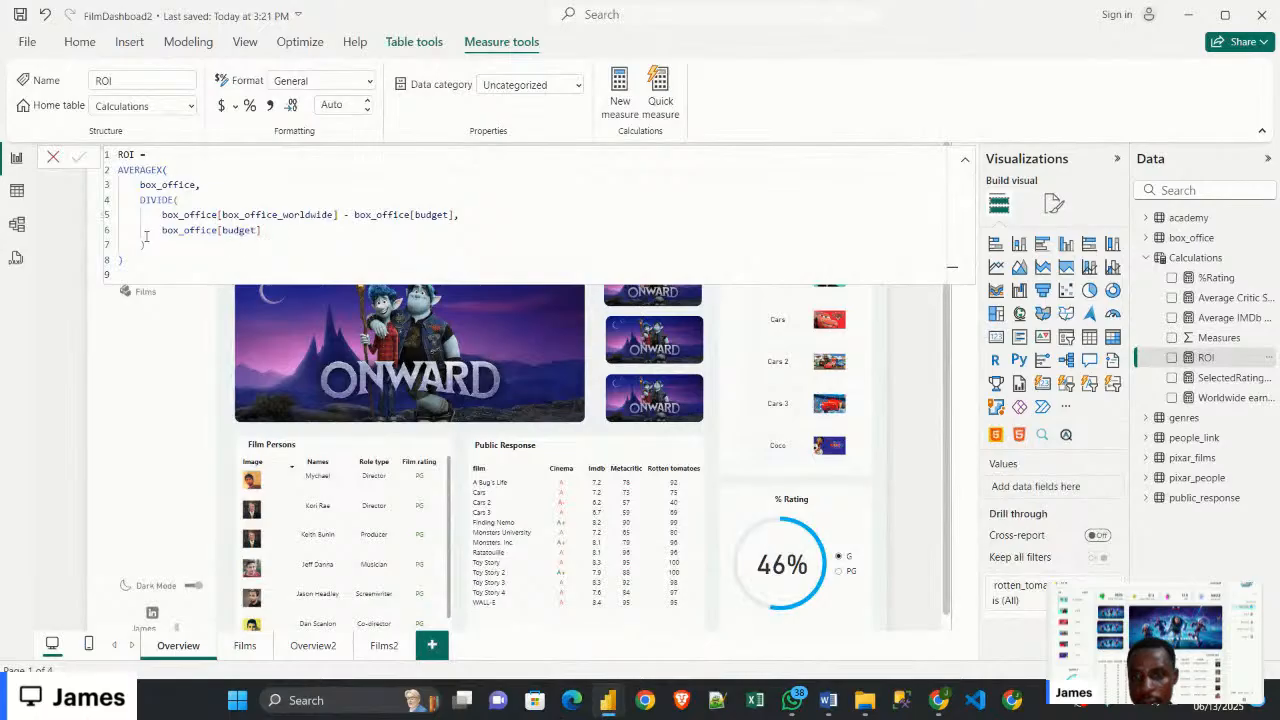
Select the complete ROI formula in FilmDashboad2, and return to the untitled report to compare it with the ROI measure there
left_click(132, 263)
key("ctrl+a")
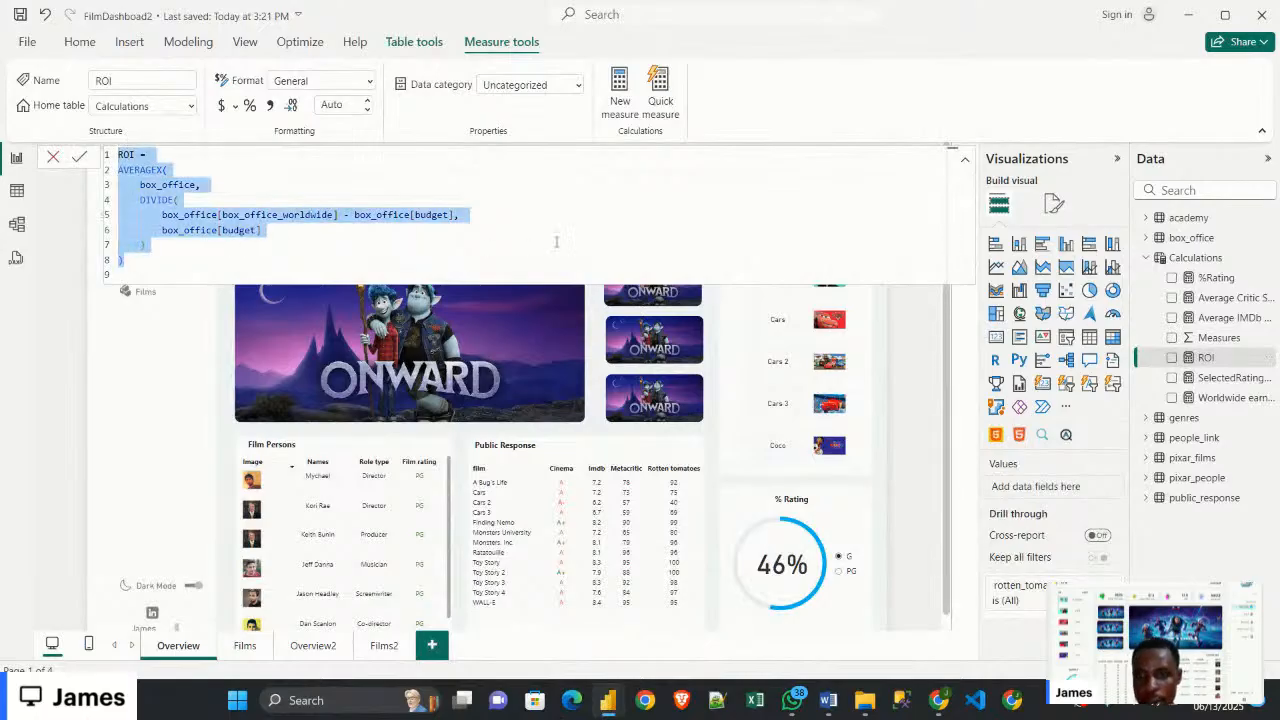
left_click(964, 159)
mouse_move(607, 702)
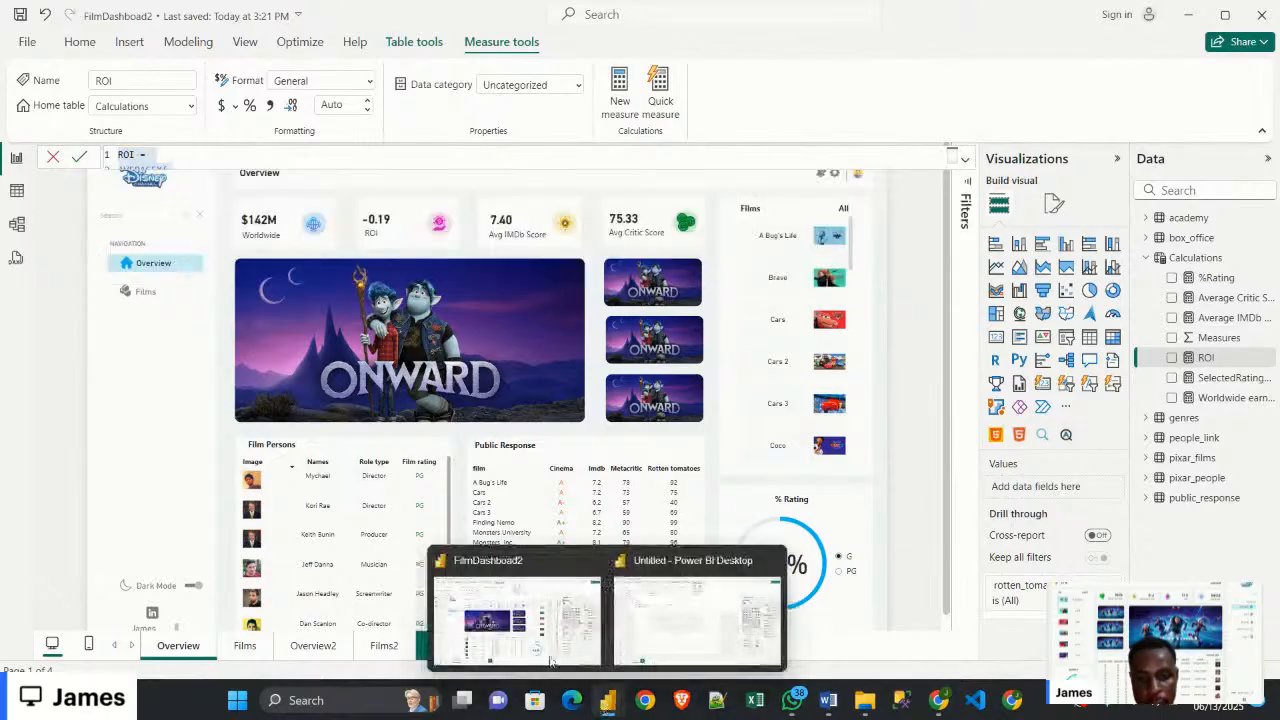
left_click(656, 614)
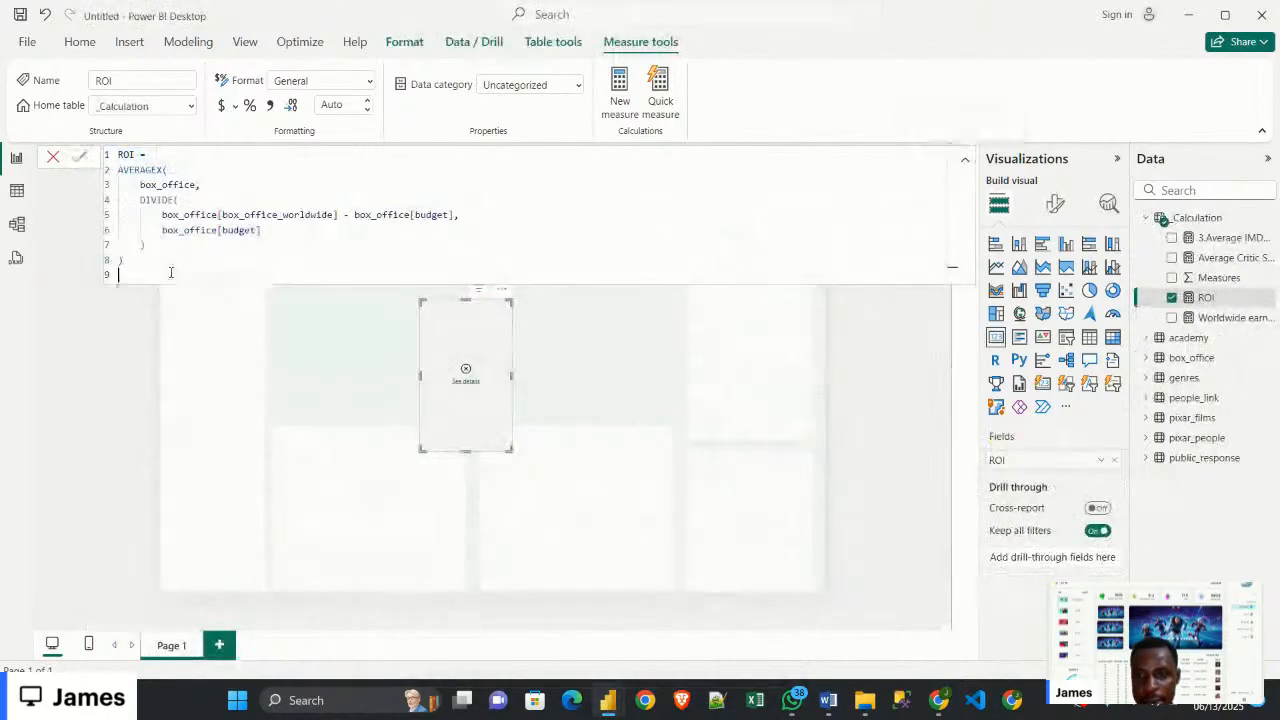
key("ctrl+a")
key("Escape")
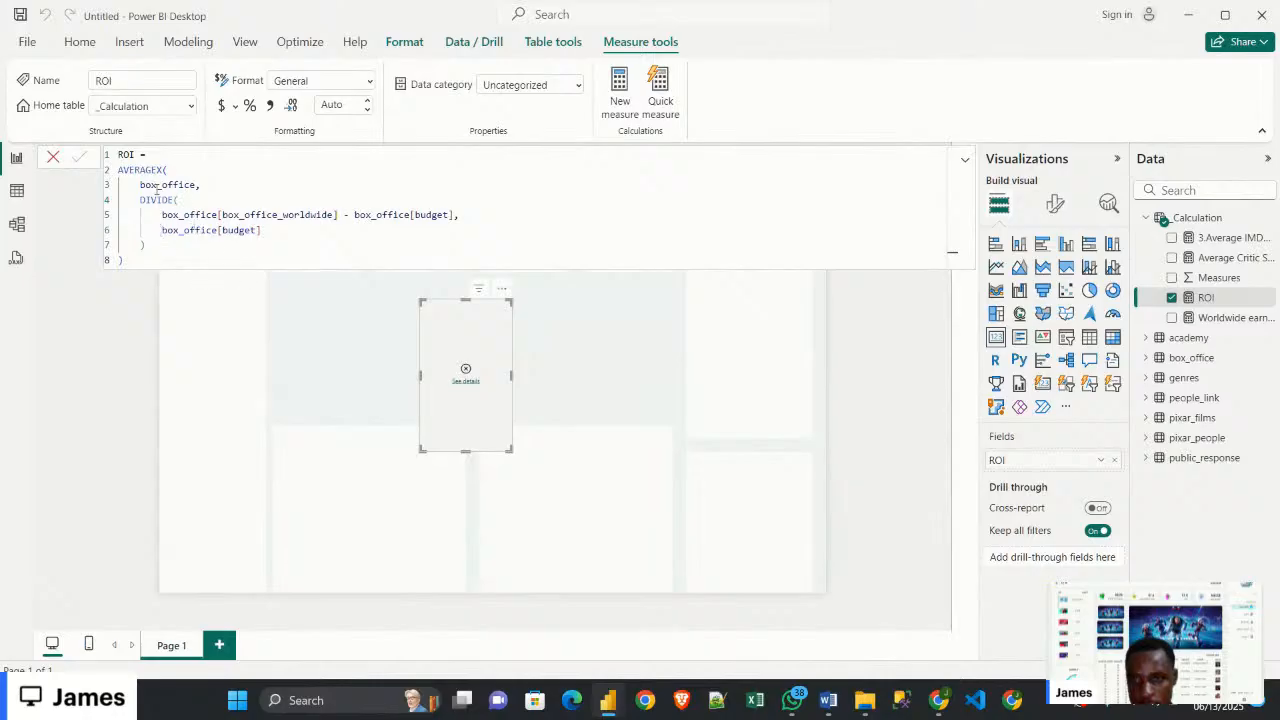
Check the box_office references in the ROI formula, read the ROI card's error details, and collapse the formula
left_click(197, 186)
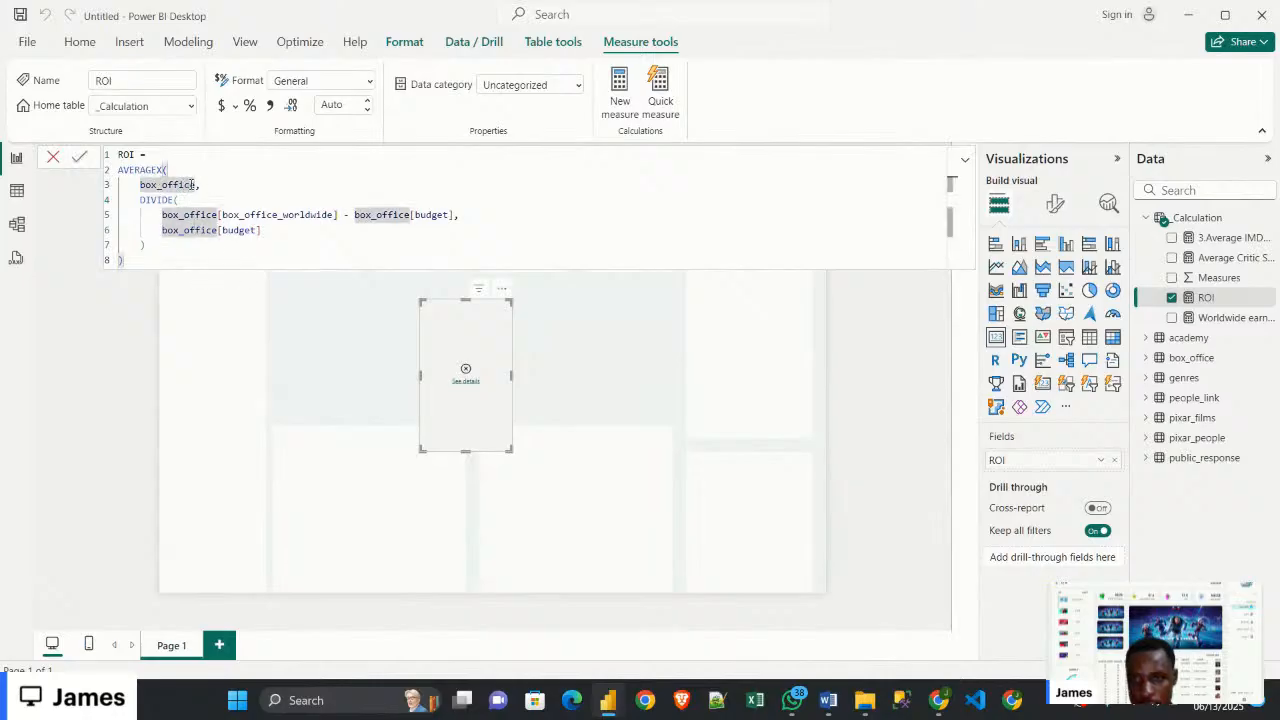
left_click(471, 384)
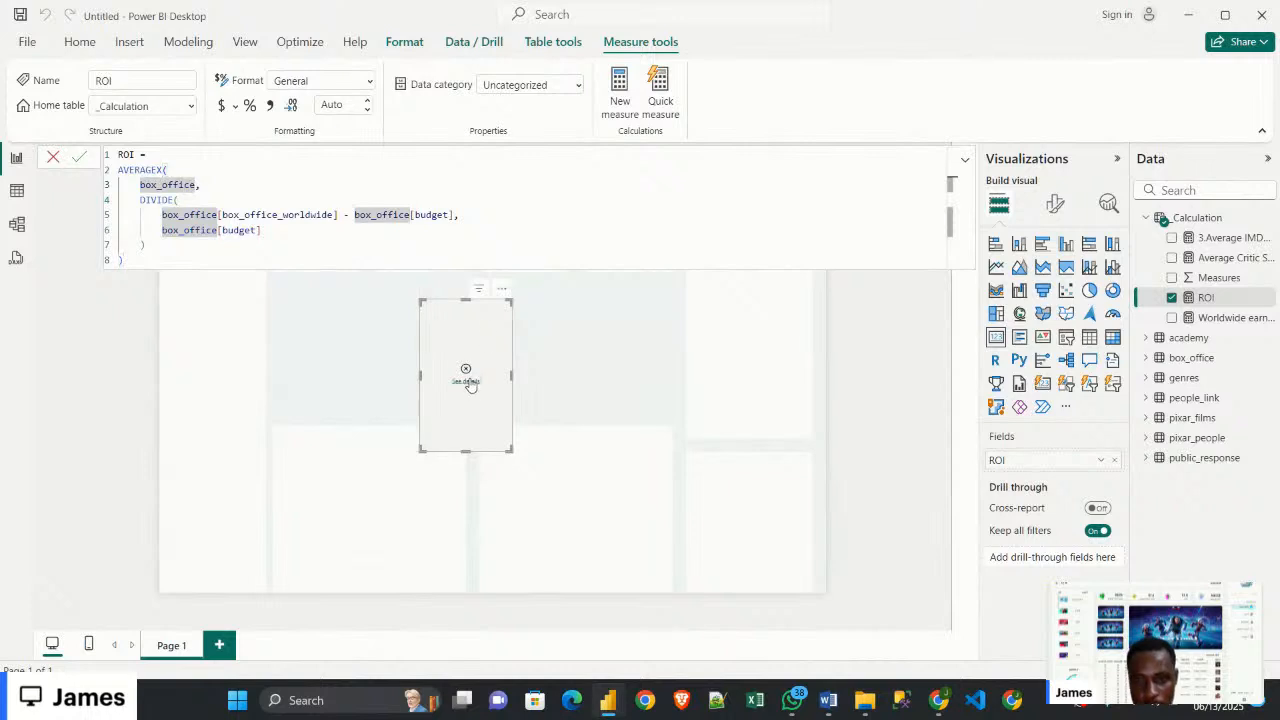
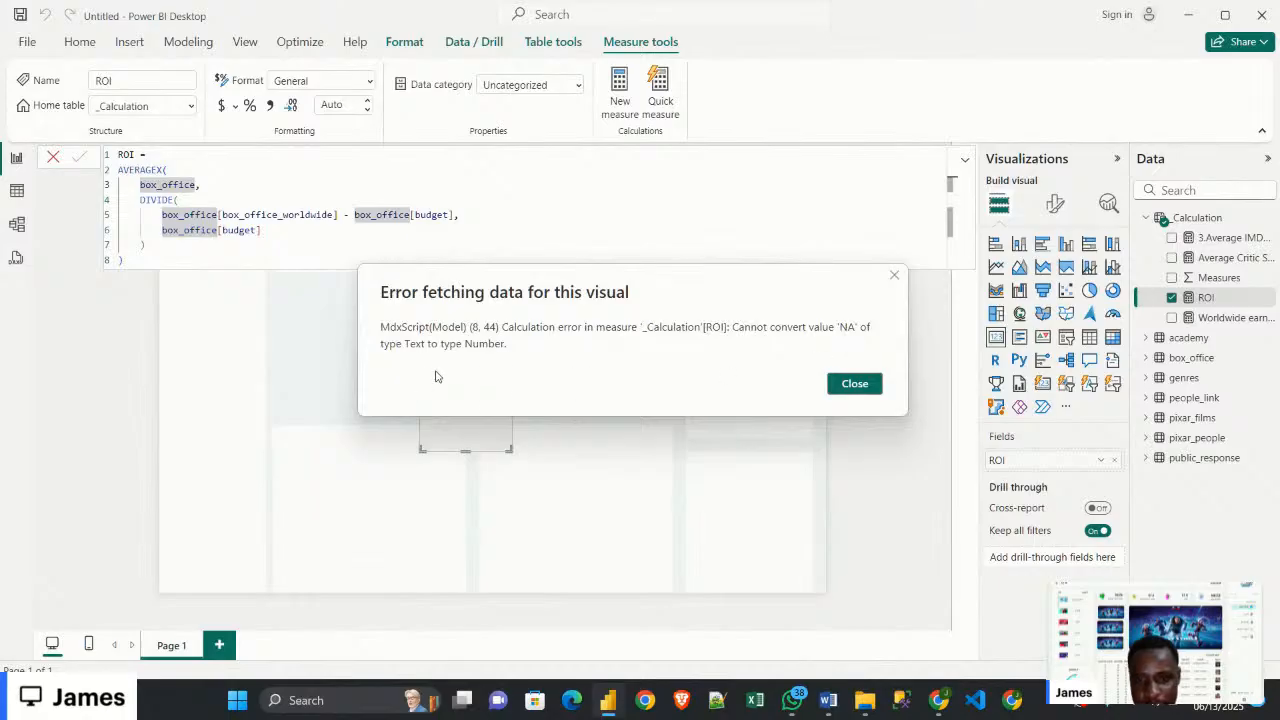
left_click(852, 383)
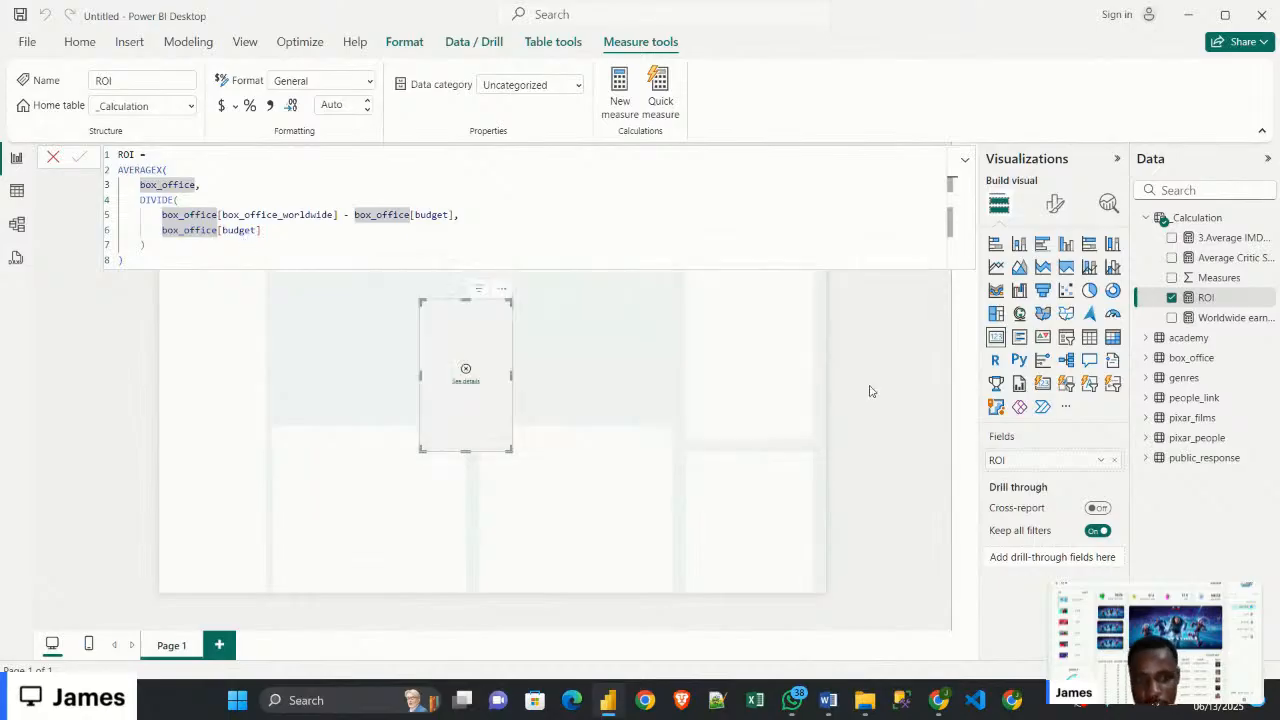
left_click(966, 161)
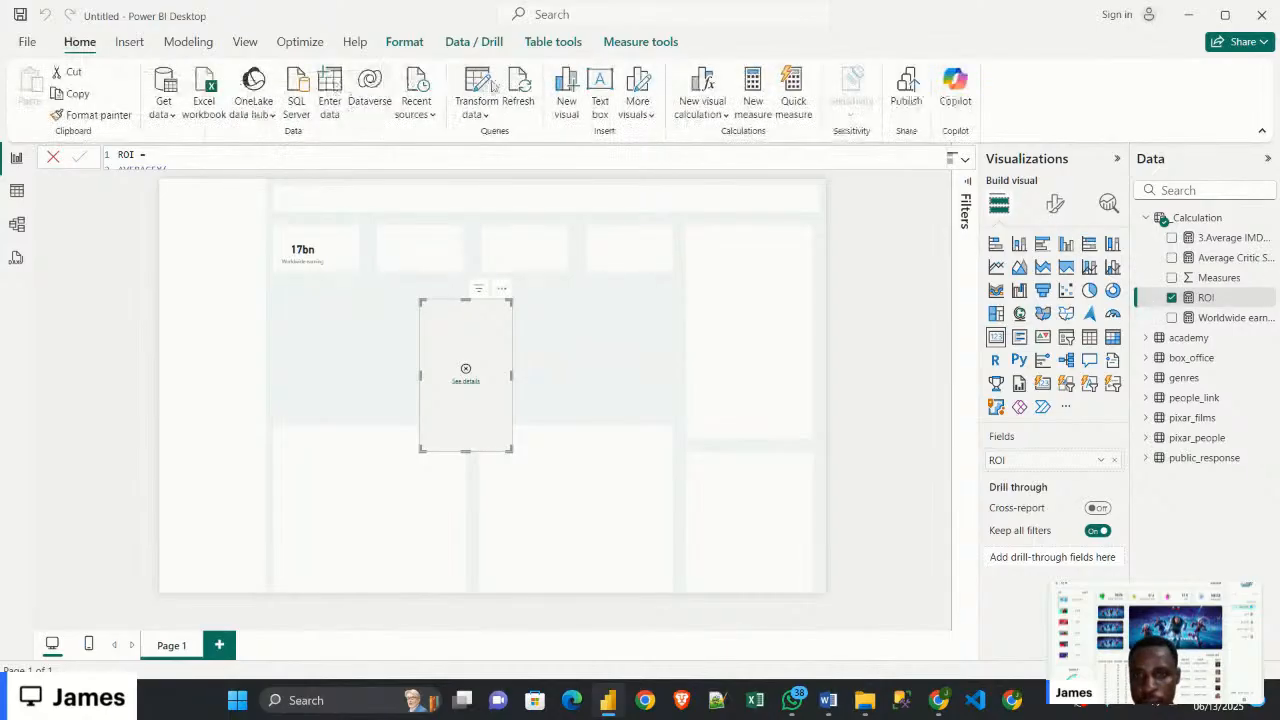
Open the Power Query Editor and inspect the budget column of the box_office query for non-numeric entries
left_click(490, 87)
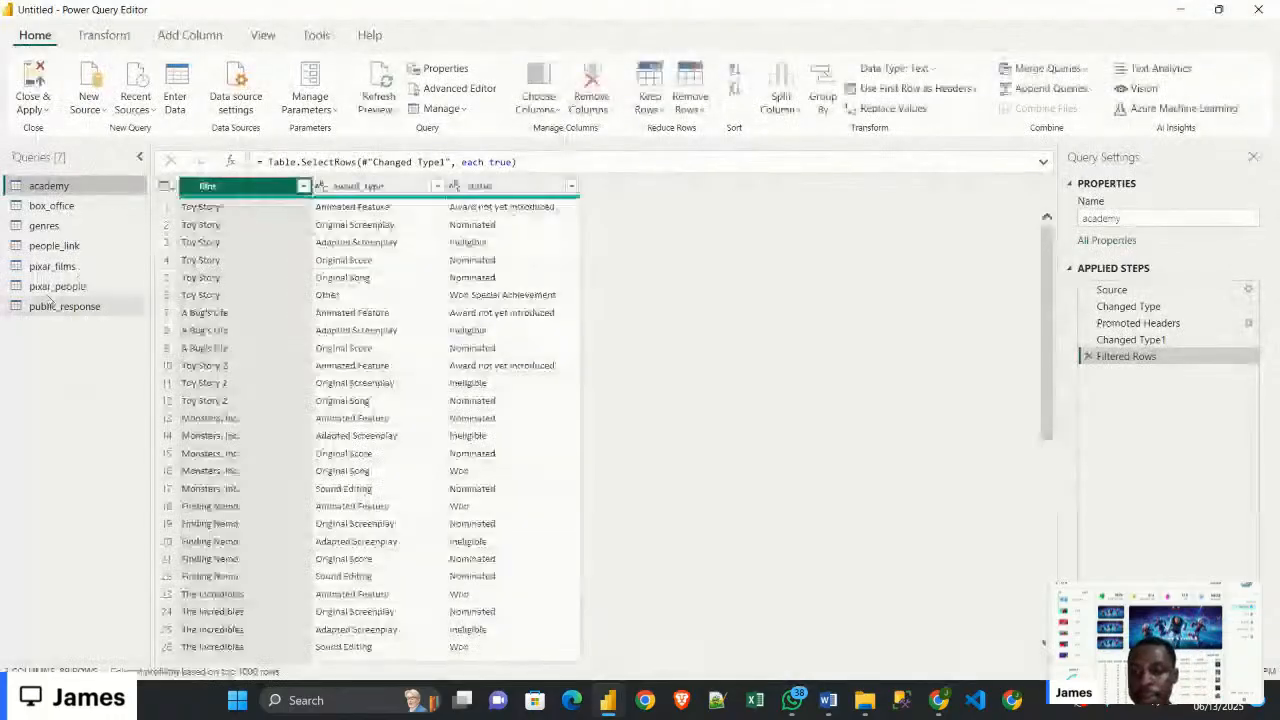
left_click(51, 206)
left_click(337, 365)
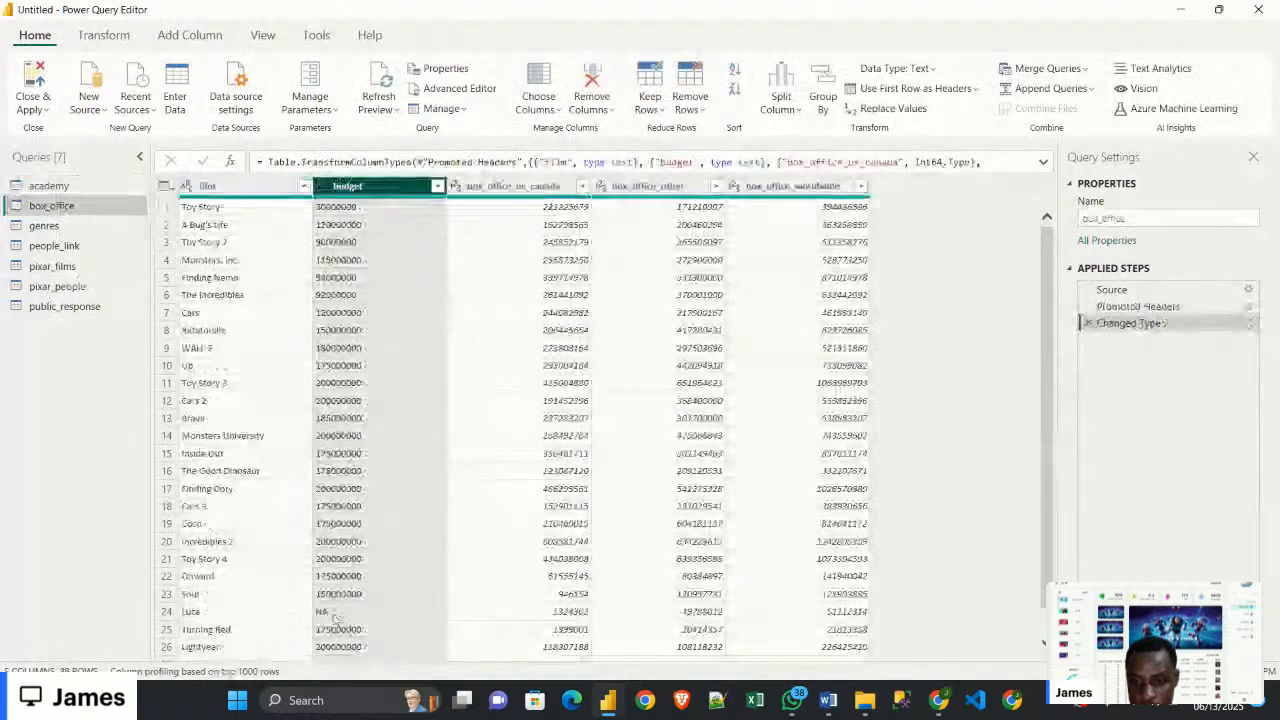
scroll(342, 563, "down", 1)
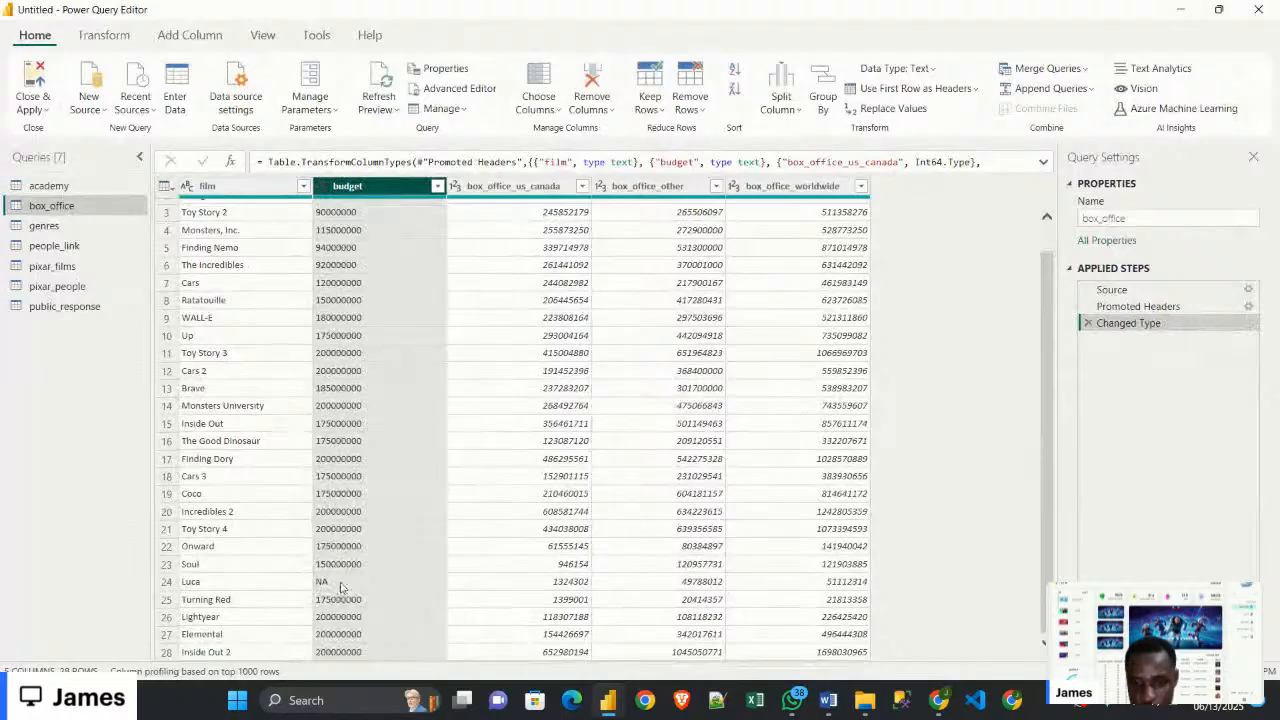
Examine the budget column's data type choices and its value in the Luca row
left_click(324, 187)
left_click(323, 188)
left_click(323, 188)
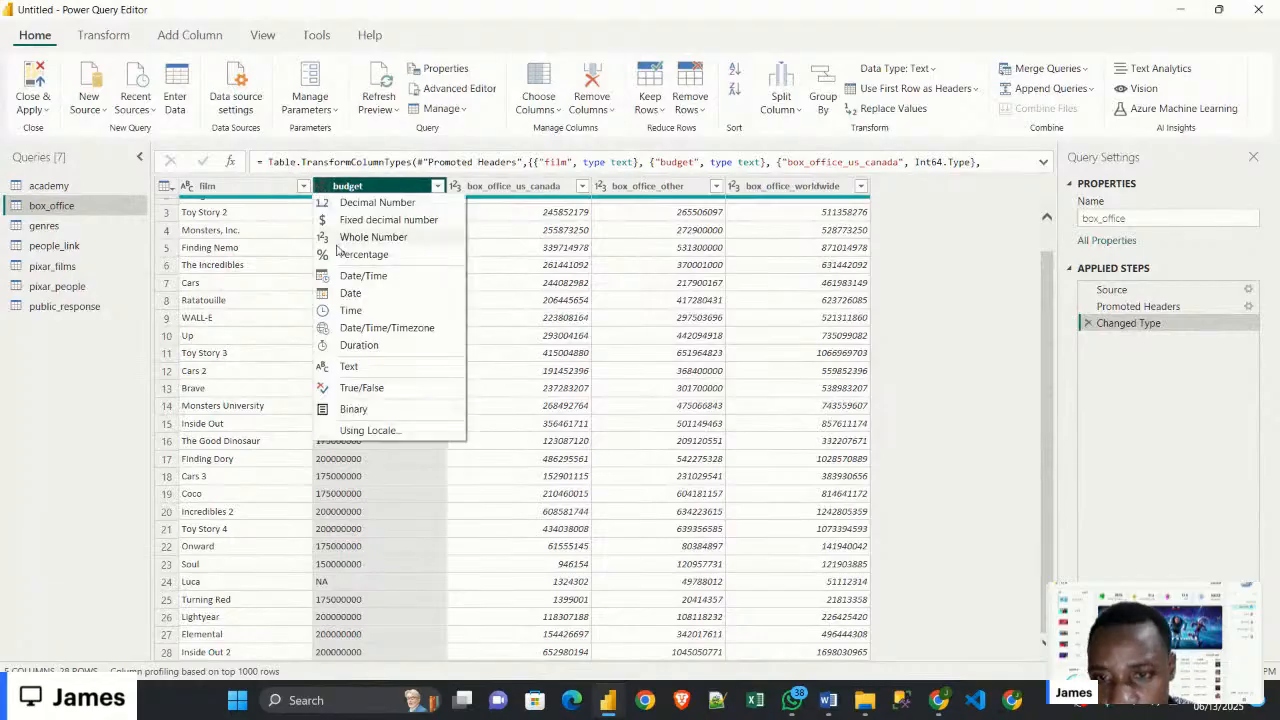
left_click(356, 589)
left_click(356, 589)
scroll(354, 334, "up", 2)
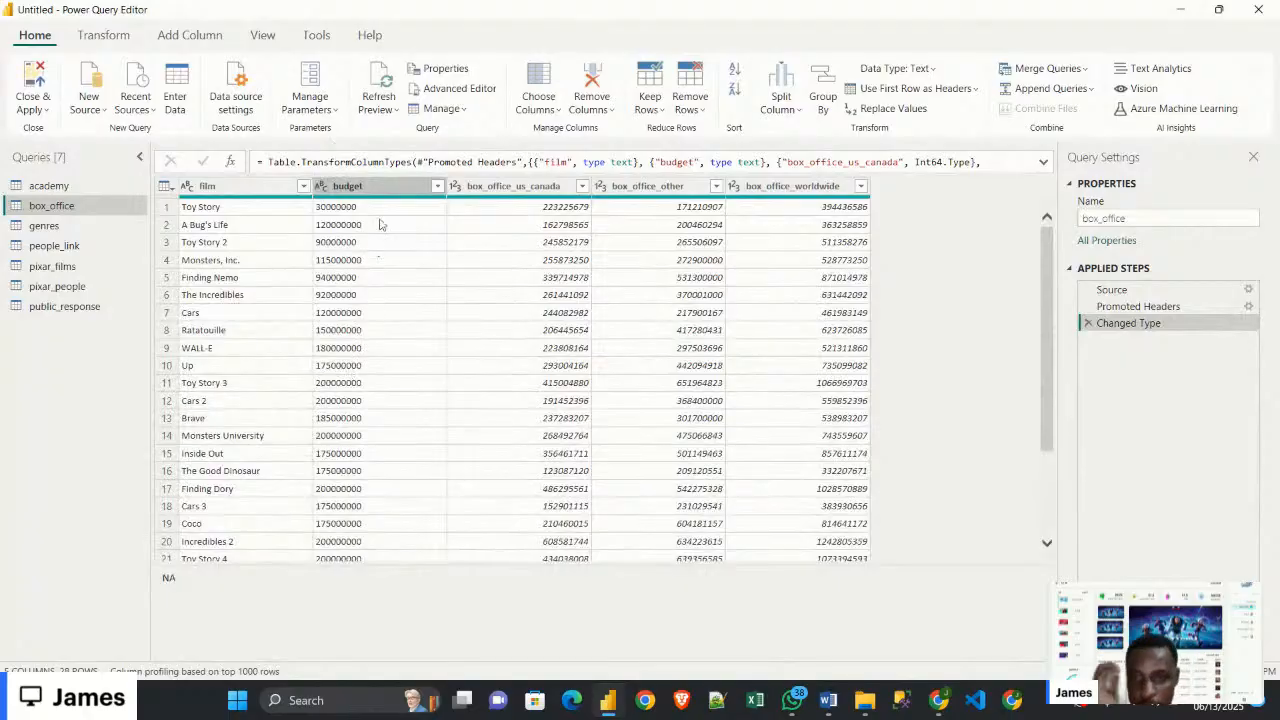
left_click(375, 188)
scroll(383, 363, "down", 3)
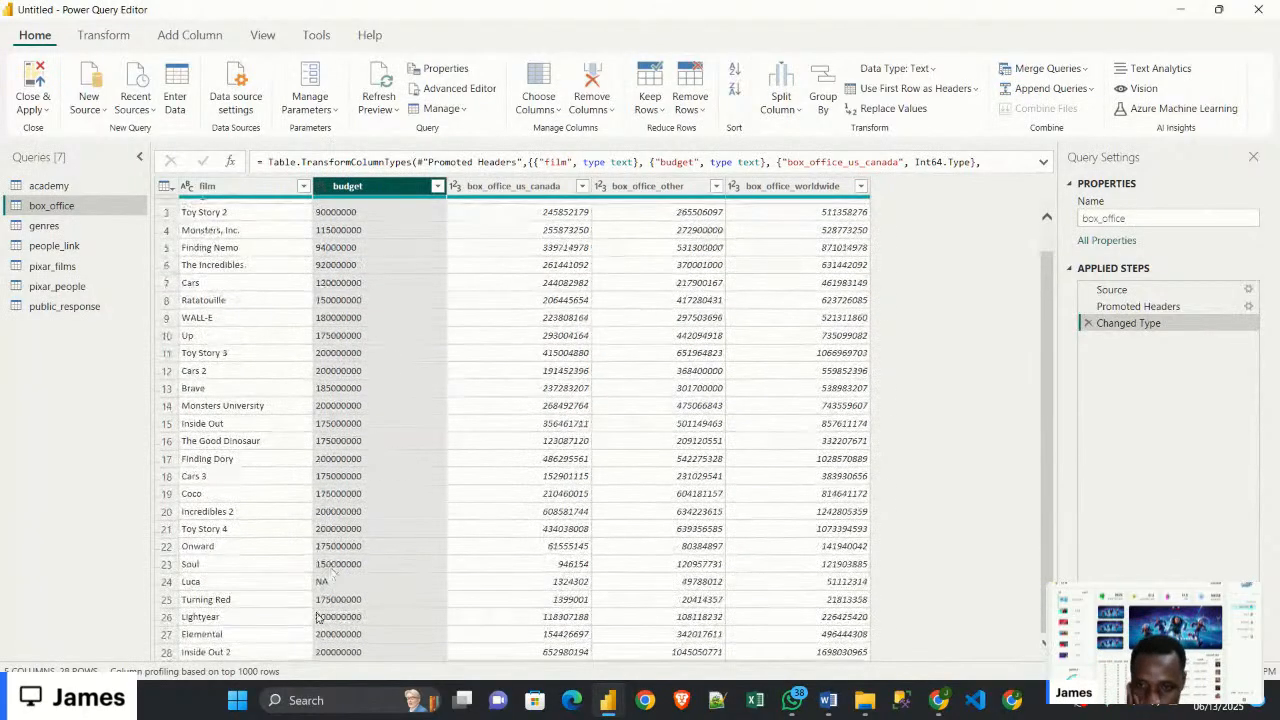
left_click(362, 586)
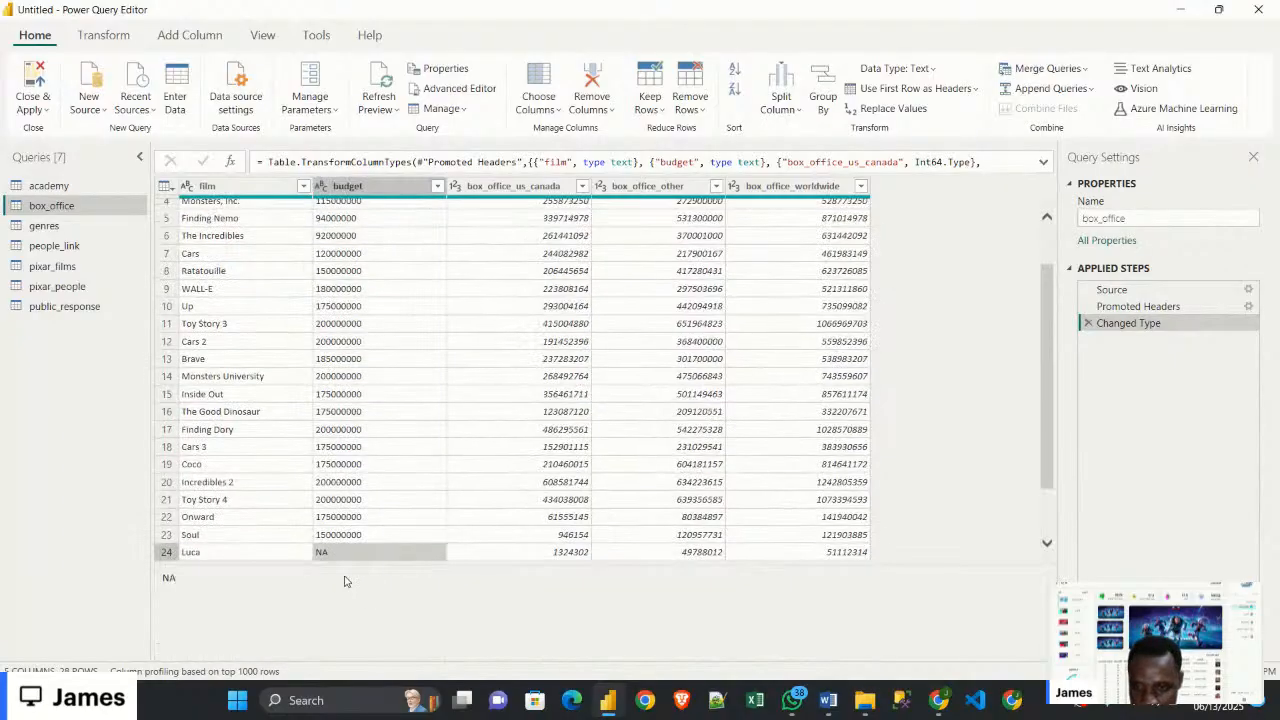
Replace the value NA with an empty value in the box_office budget column
left_click(366, 188)
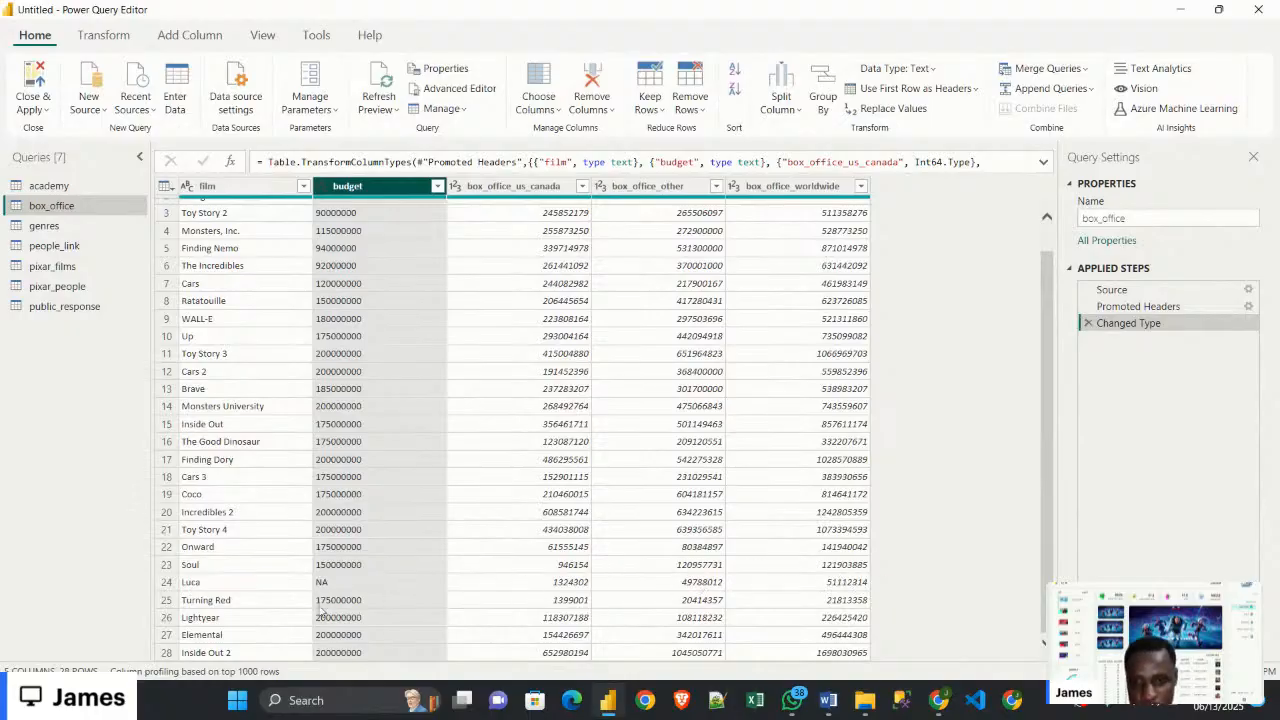
right_click(358, 196)
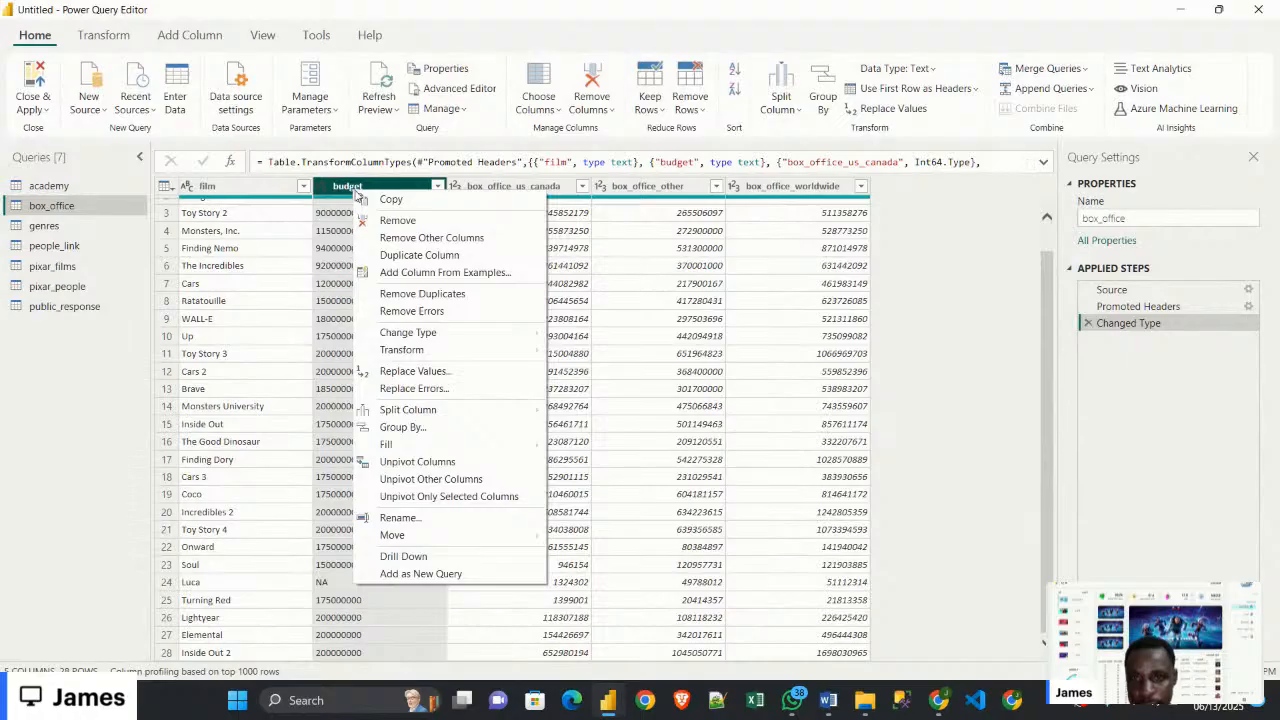
left_click(420, 374)
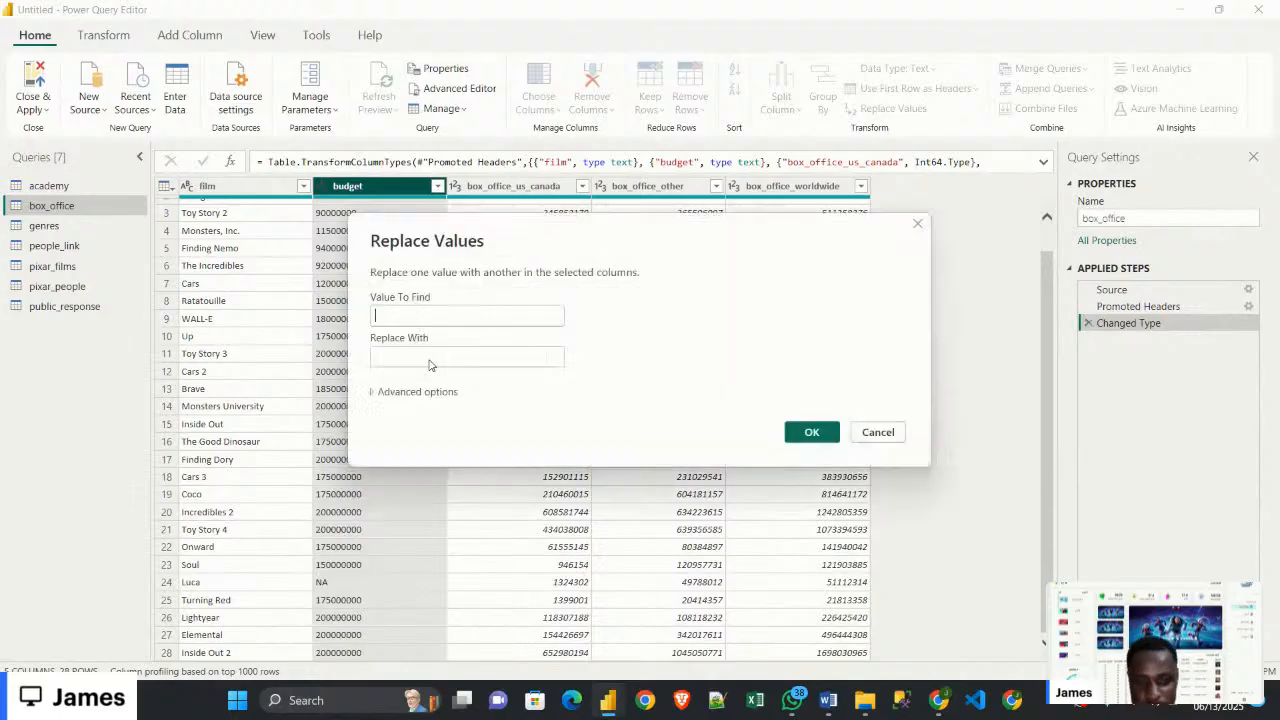
left_click(424, 310)
type("N")
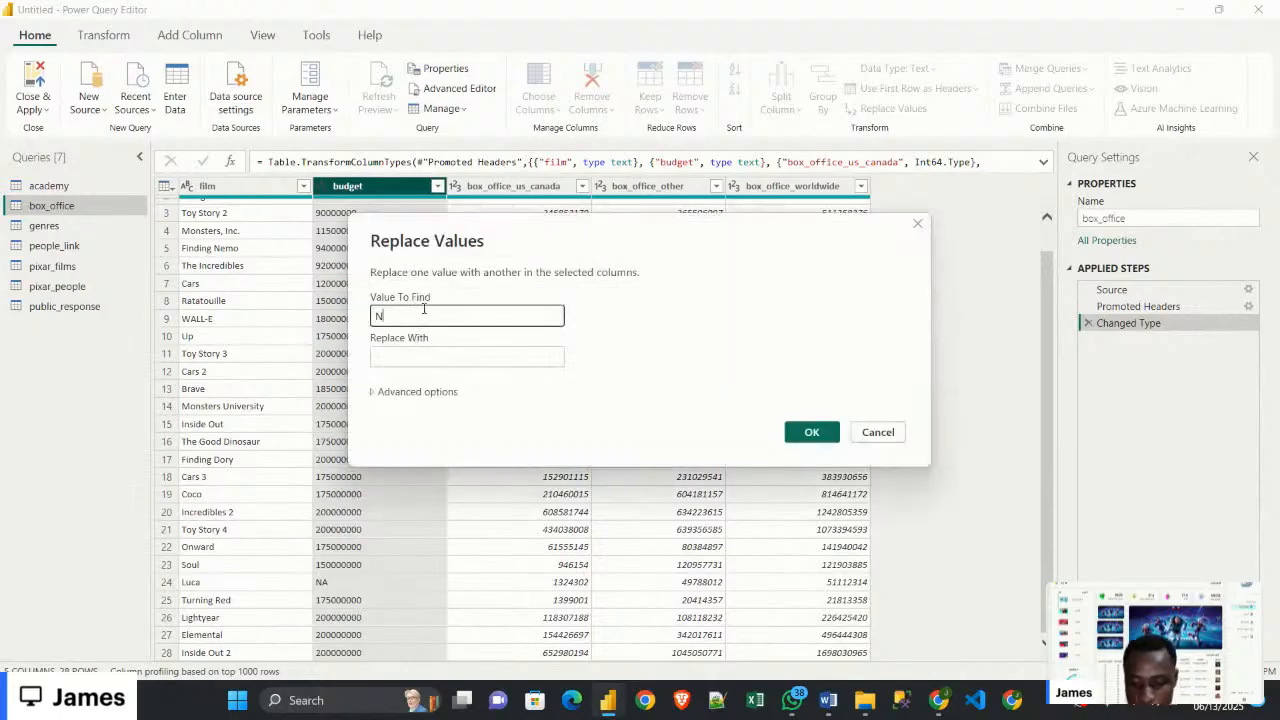
type("A")
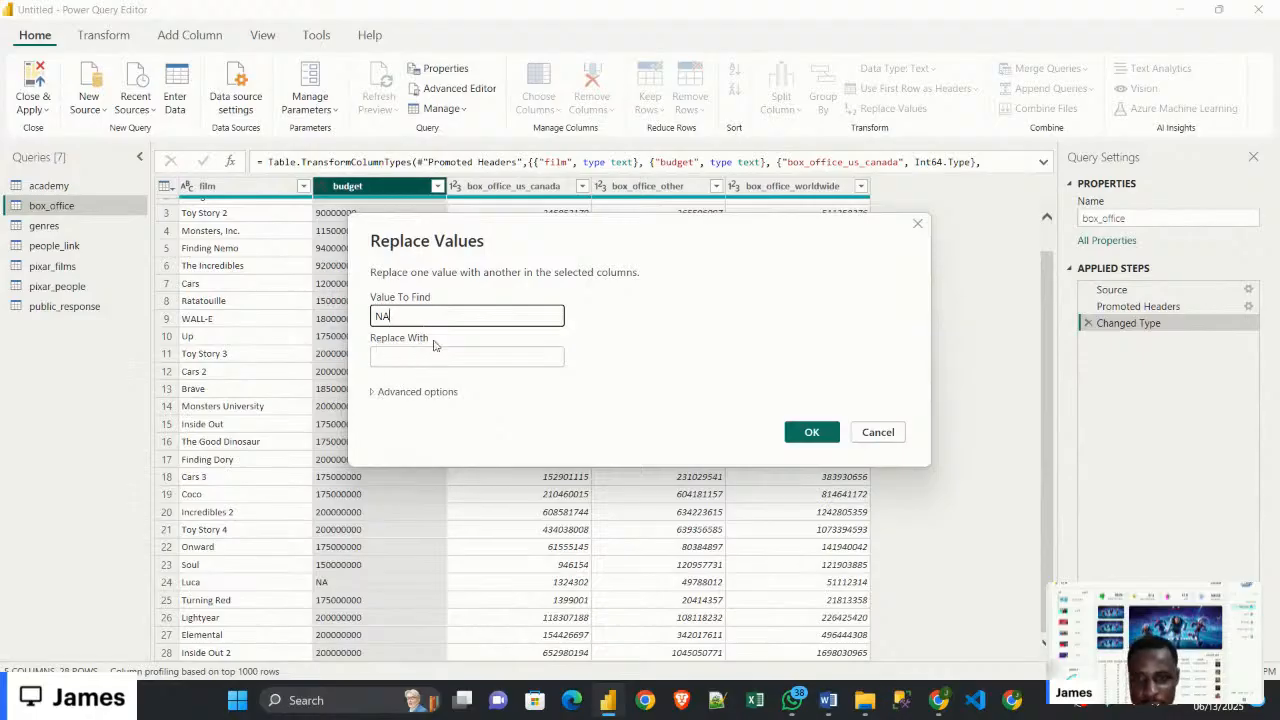
left_click(812, 432)
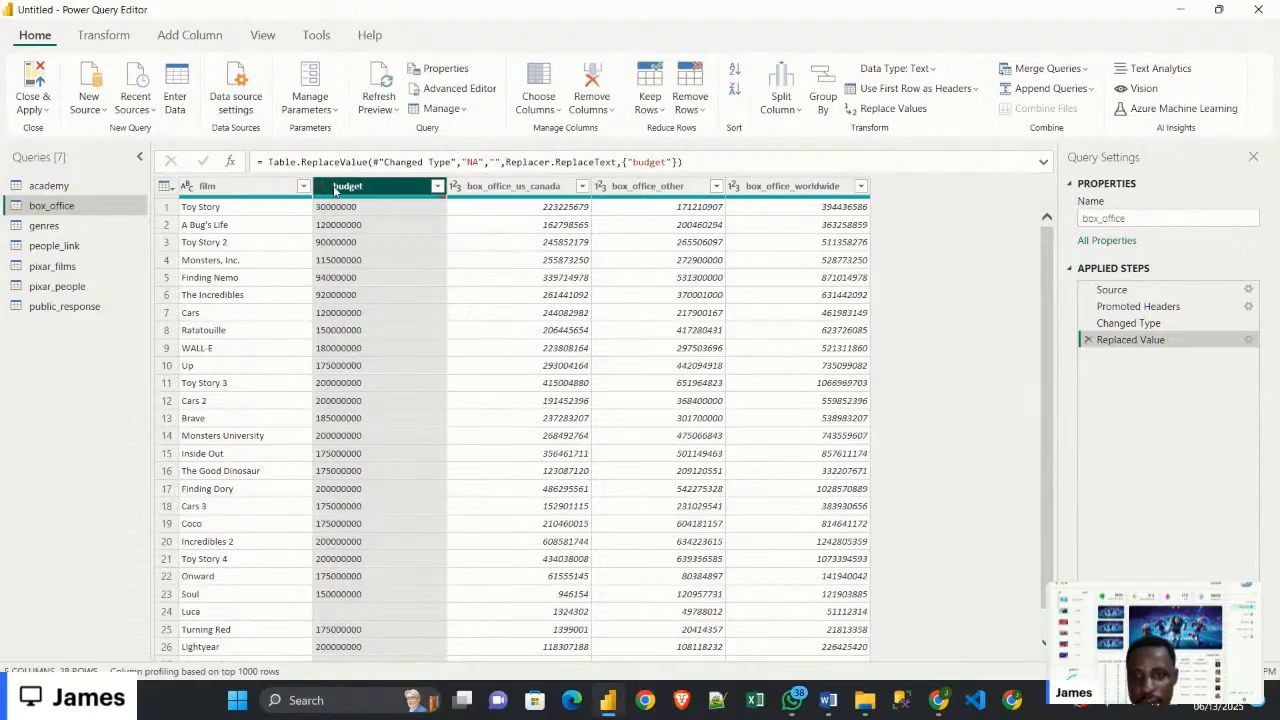
Change the budget column's data type to Whole Number, replacing the current conversion, and apply the query changes to the report
left_click(325, 187)
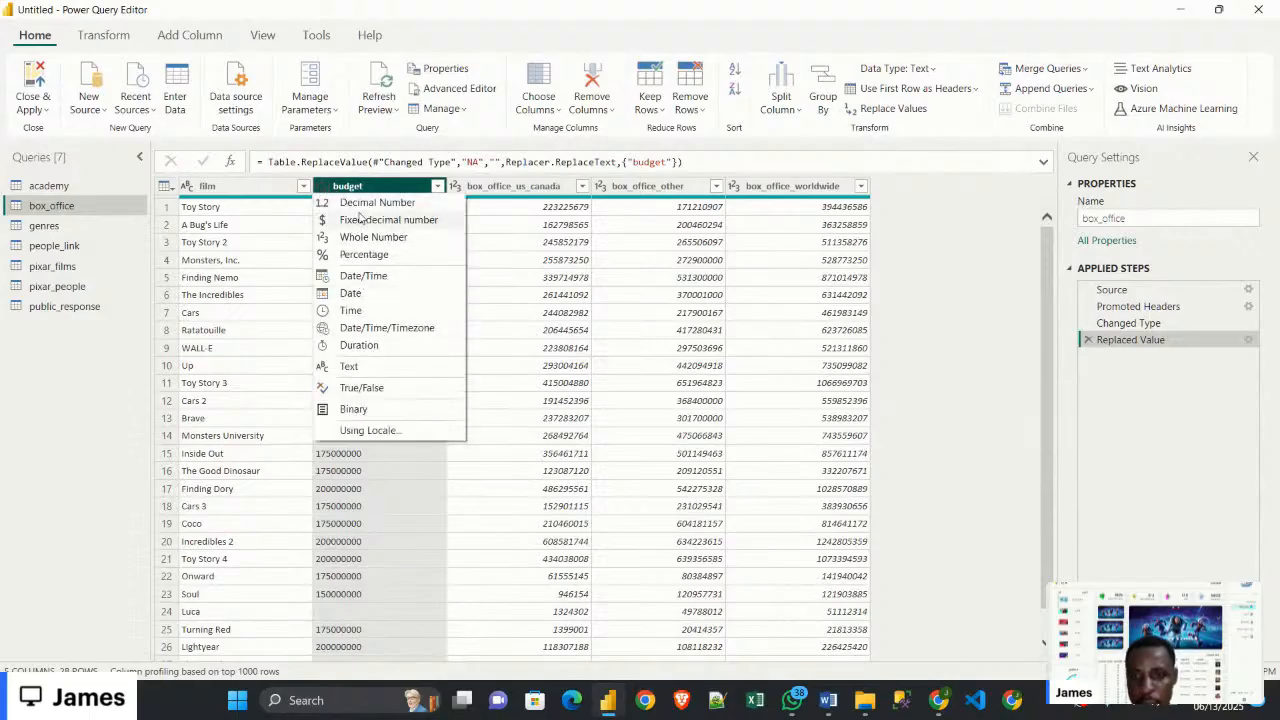
left_click(363, 203)
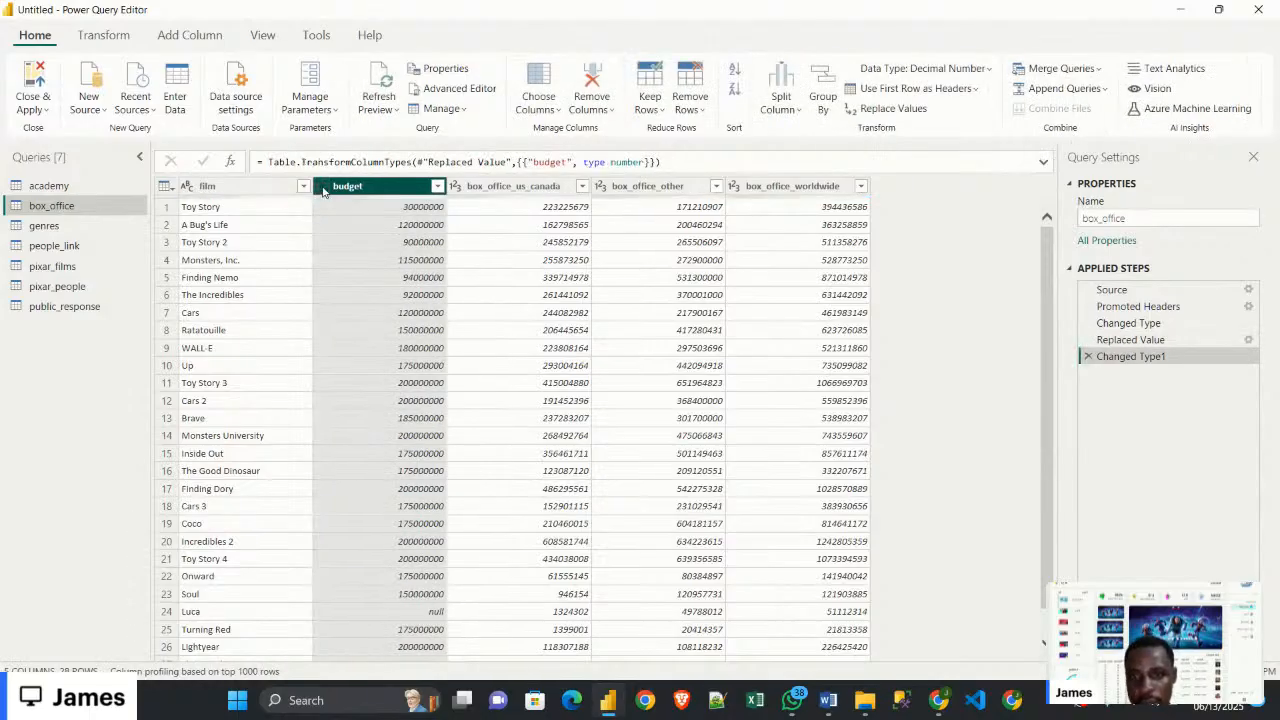
left_click(325, 187)
left_click(350, 238)
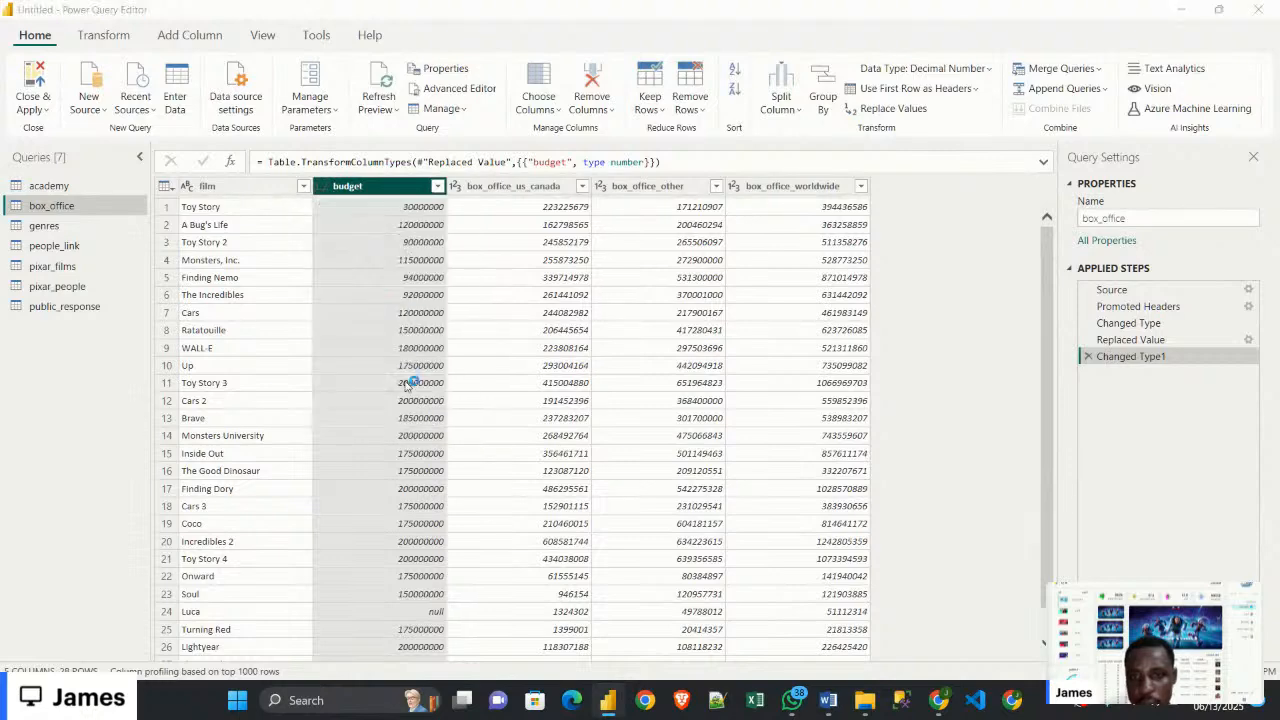
left_click(667, 383)
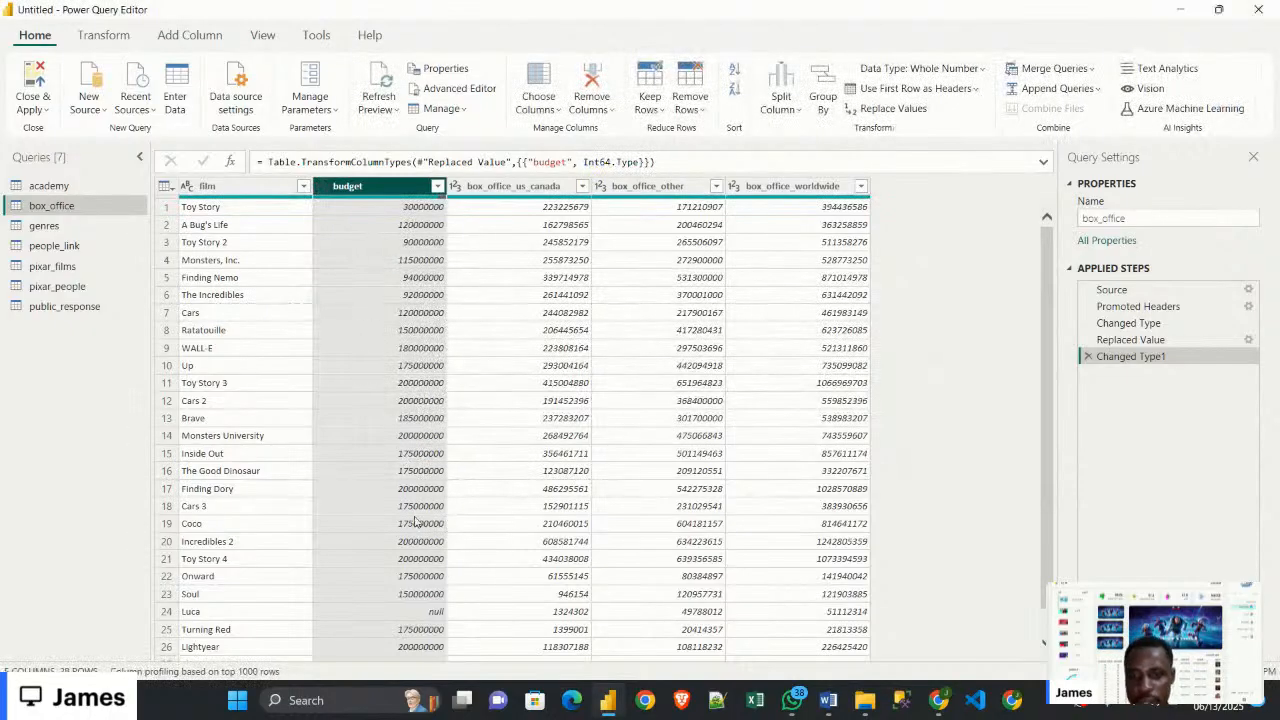
left_click(38, 80)
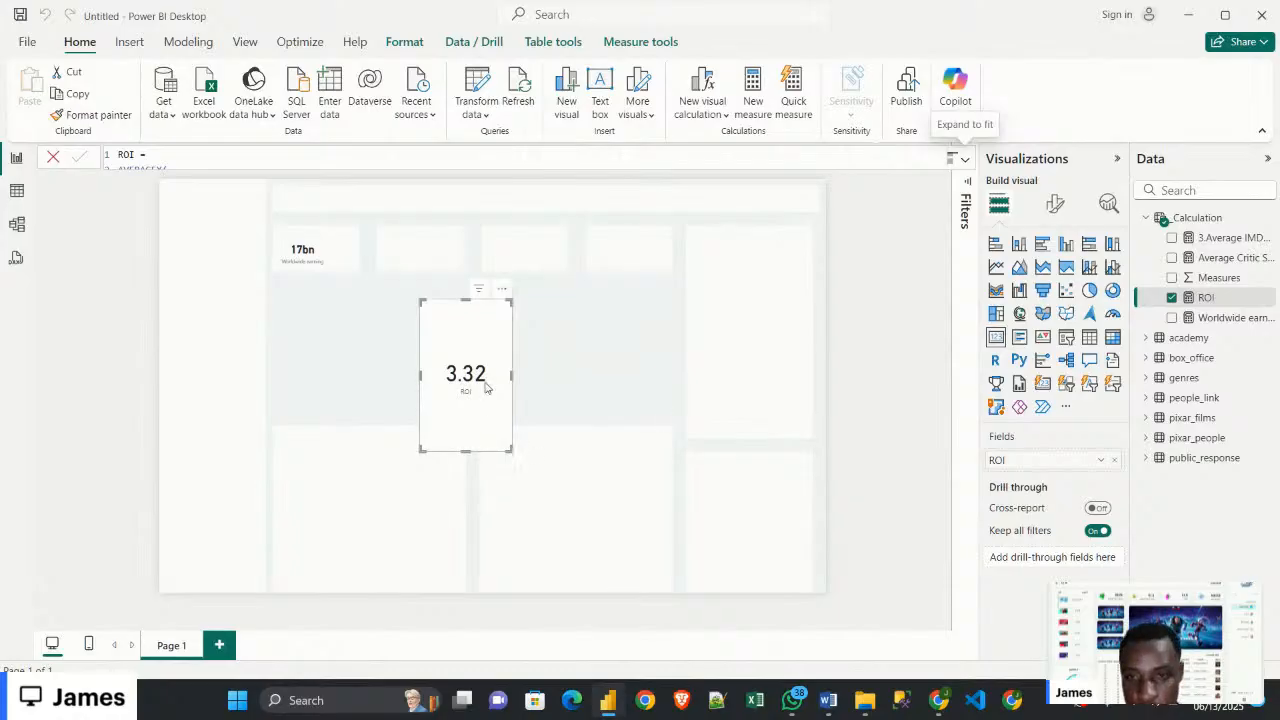
Move the ROI card up toward the KPI tiles and copy the Worldwide earning card's formatting onto it
left_click_drag(486, 389, 513, 322)
left_click(317, 259)
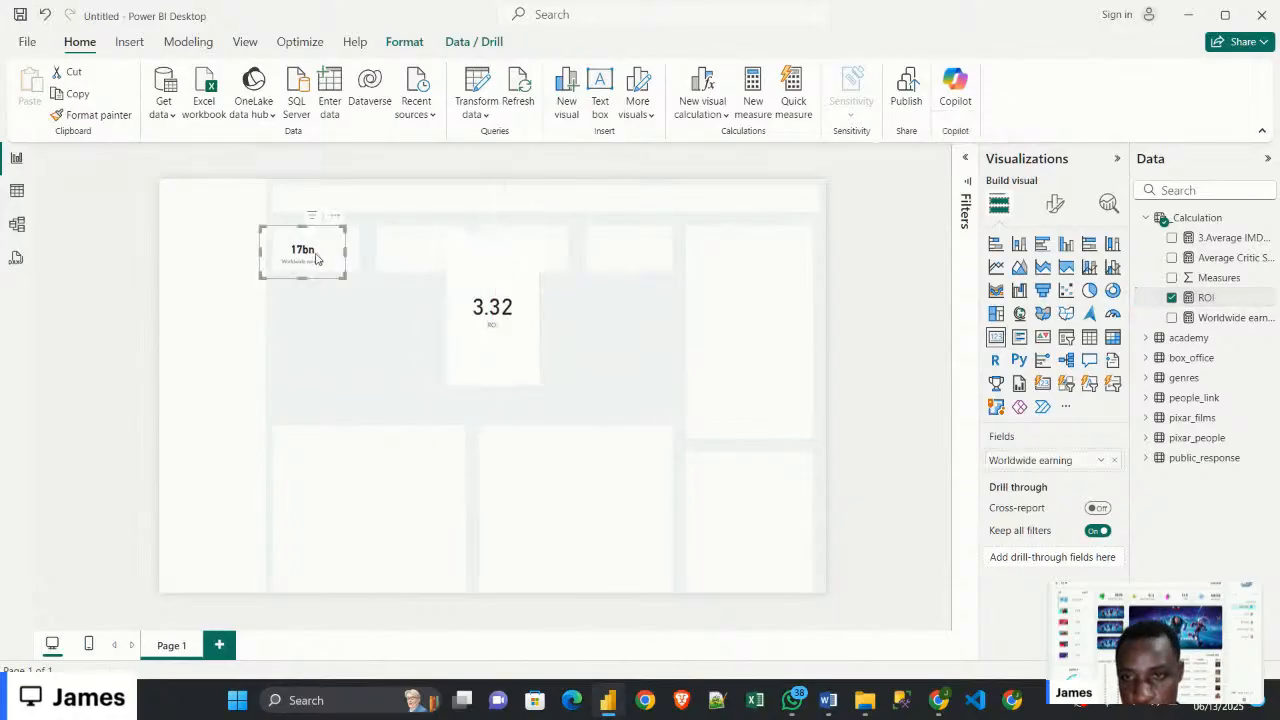
left_click(93, 115)
left_click(490, 268)
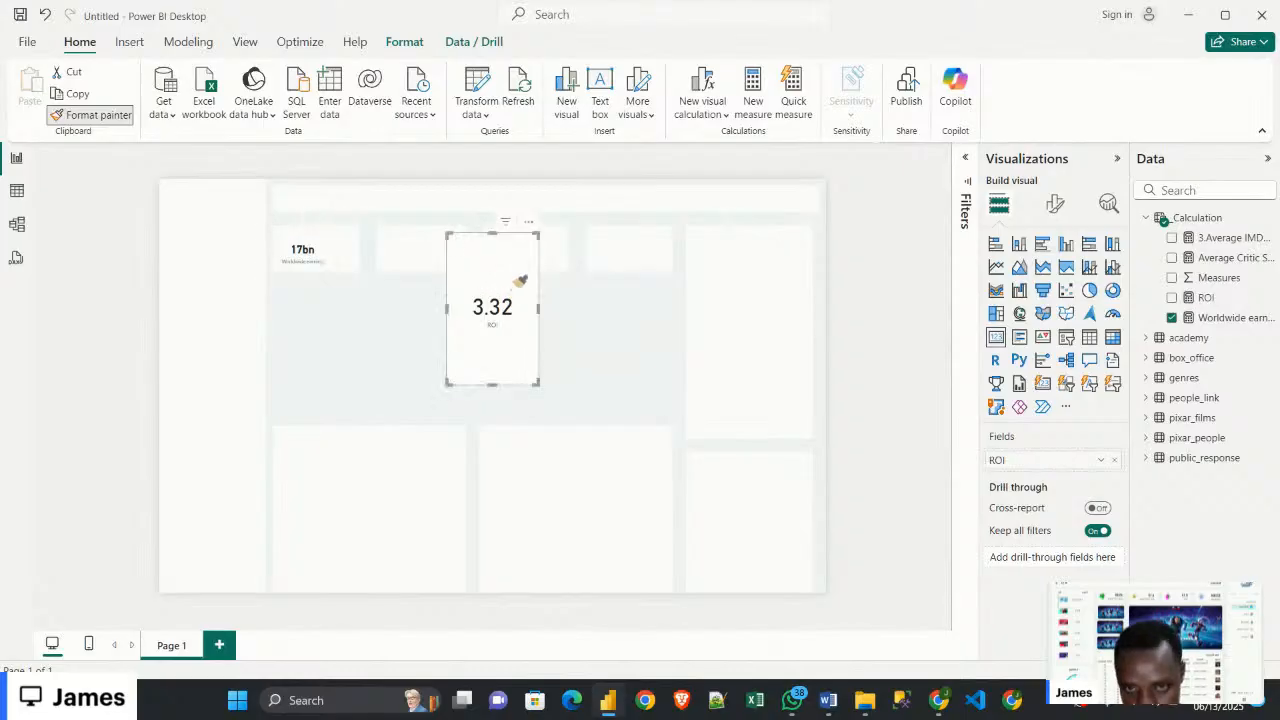
Shrink the ROI card, place it inside the second KPI tile, and clear the selection
left_click_drag(538, 240, 410, 257)
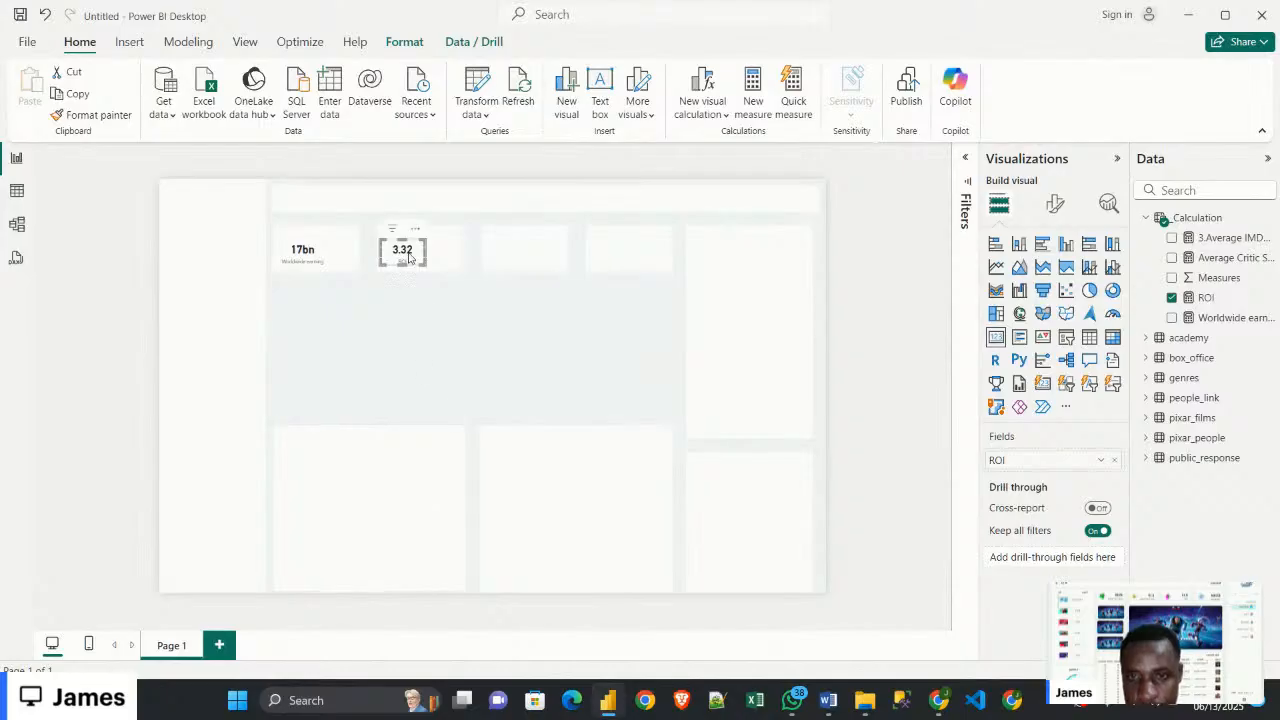
left_click_drag(409, 258, 405, 259)
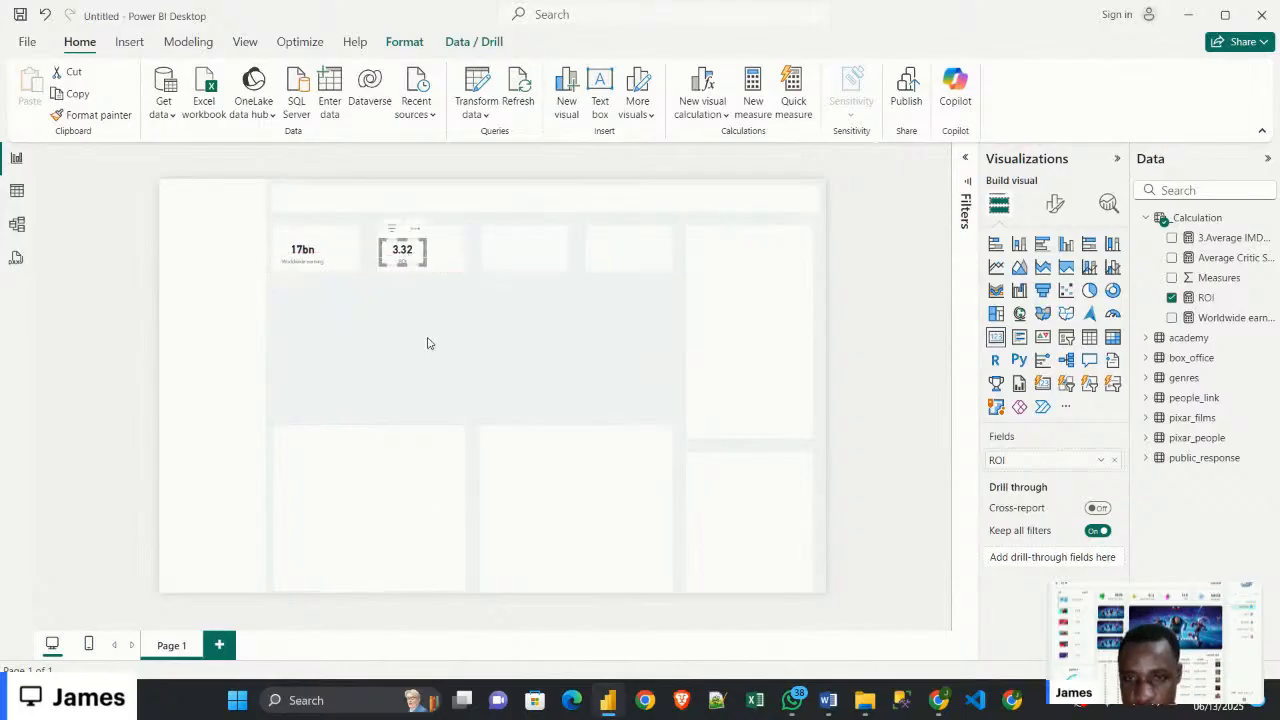
scroll(427, 343, "up", 1)
scroll(427, 343, "up", 2)
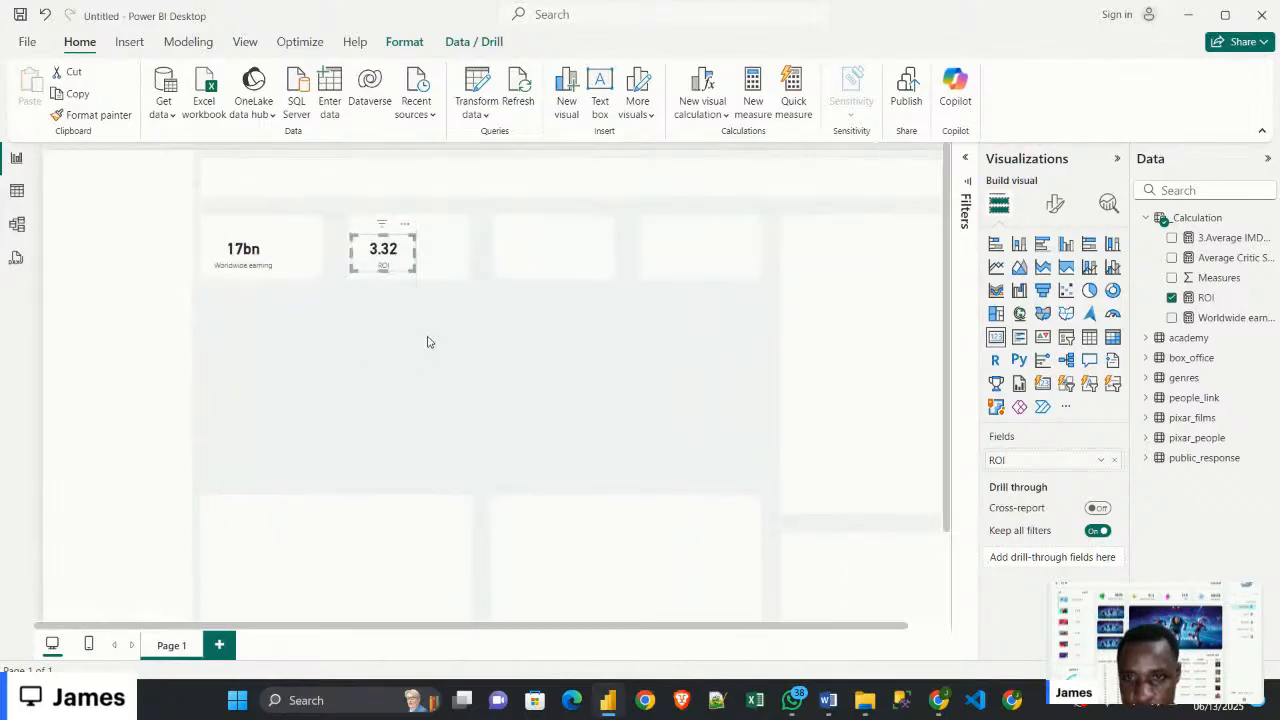
scroll(427, 342, "down", 3)
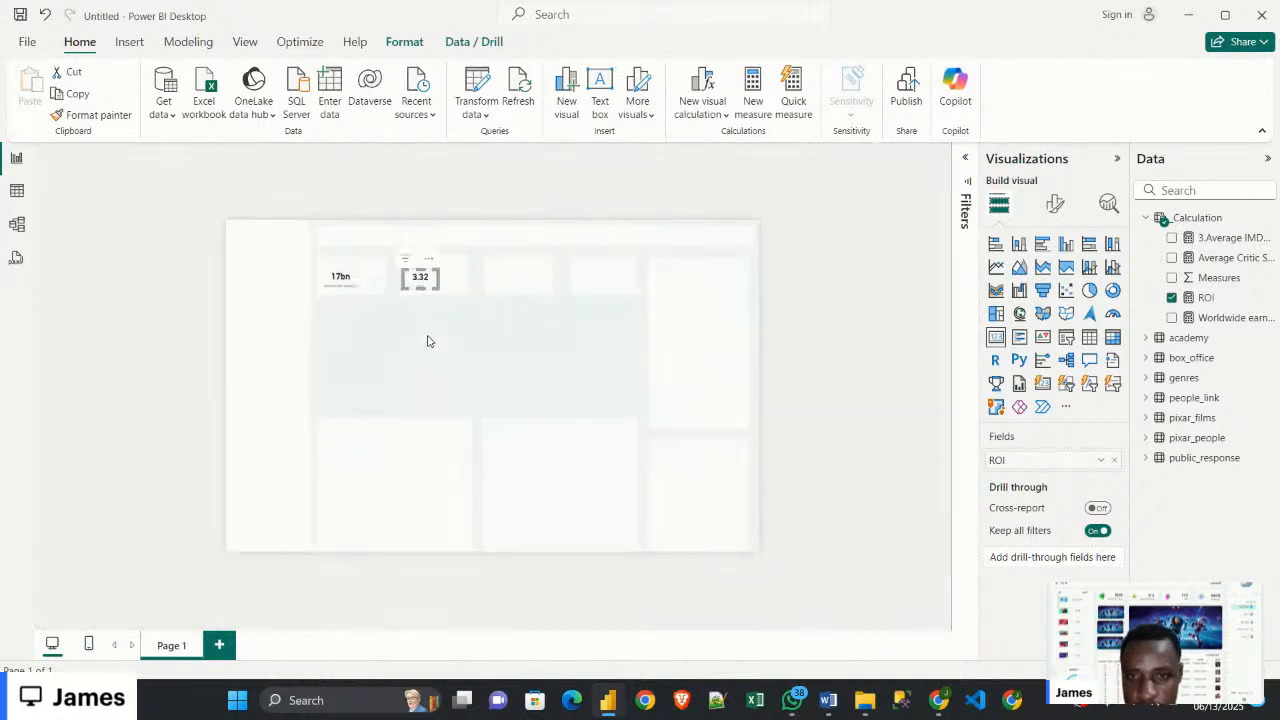
scroll(450, 312, "up", 1)
scroll(418, 288, "down", 1)
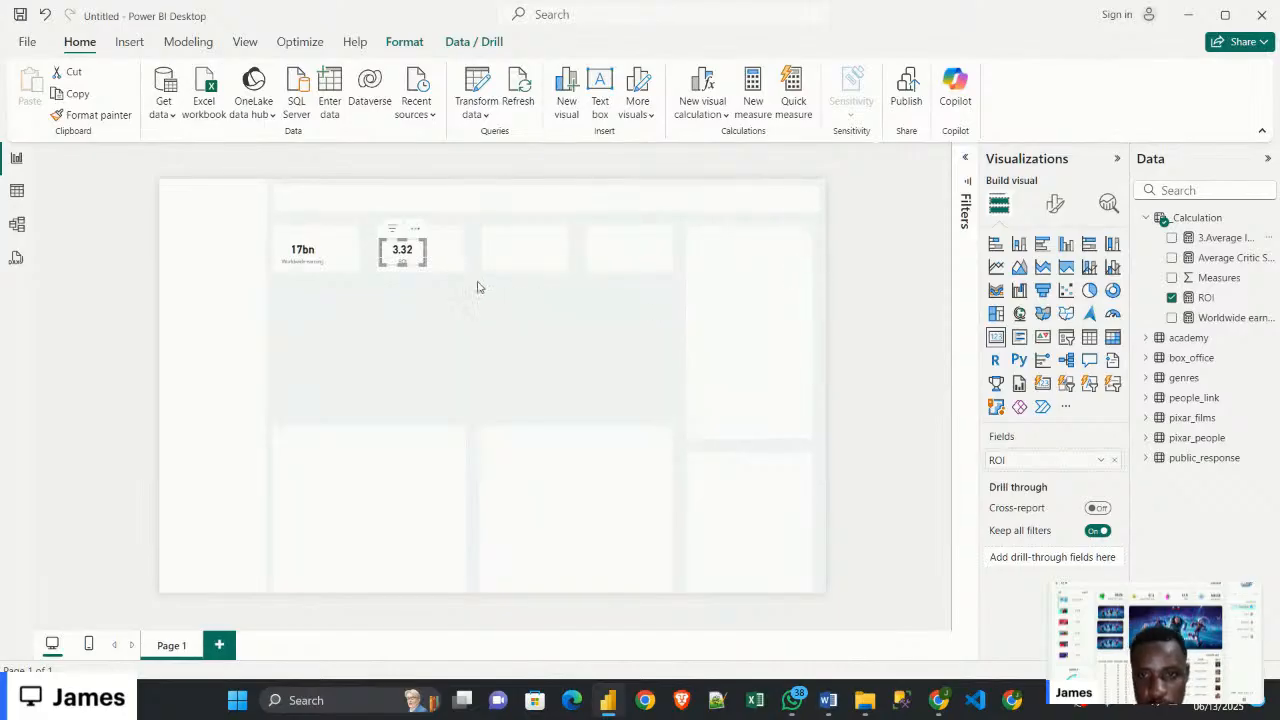
left_click(862, 325)
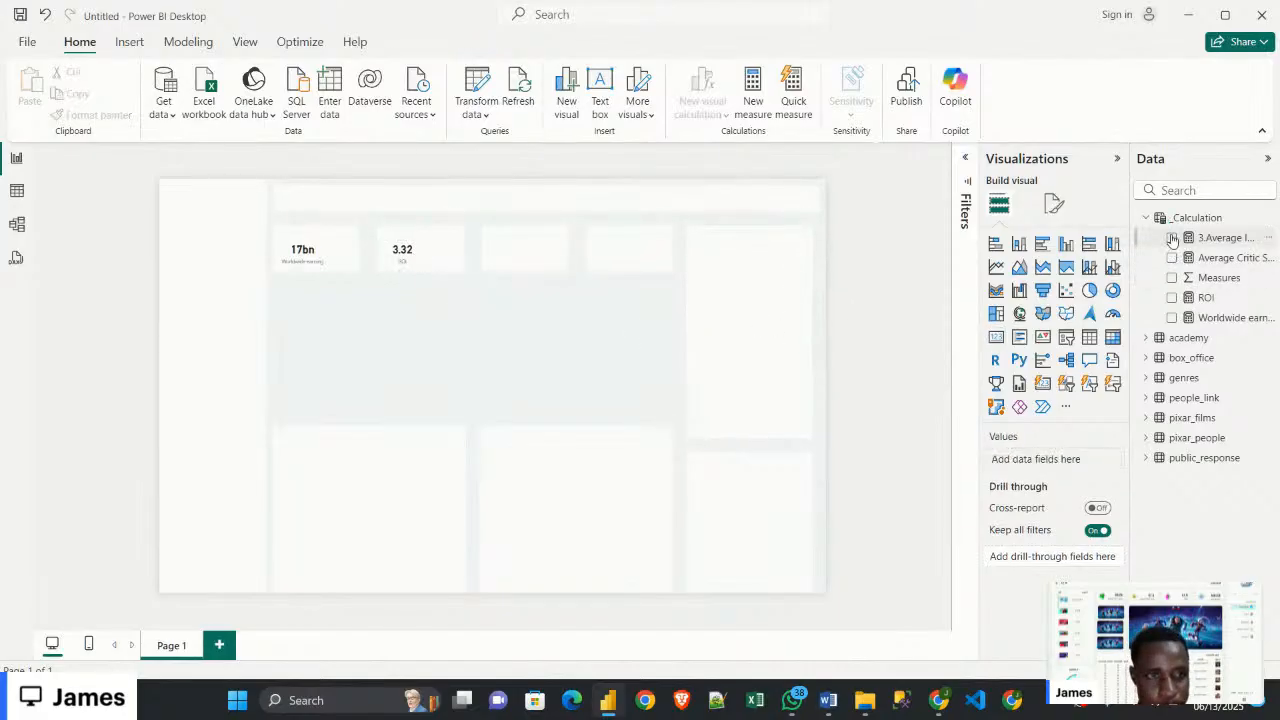
Add a card showing the 3.Average IMDb Score measure and move it over toward the third KPI tile
left_click(1172, 238)
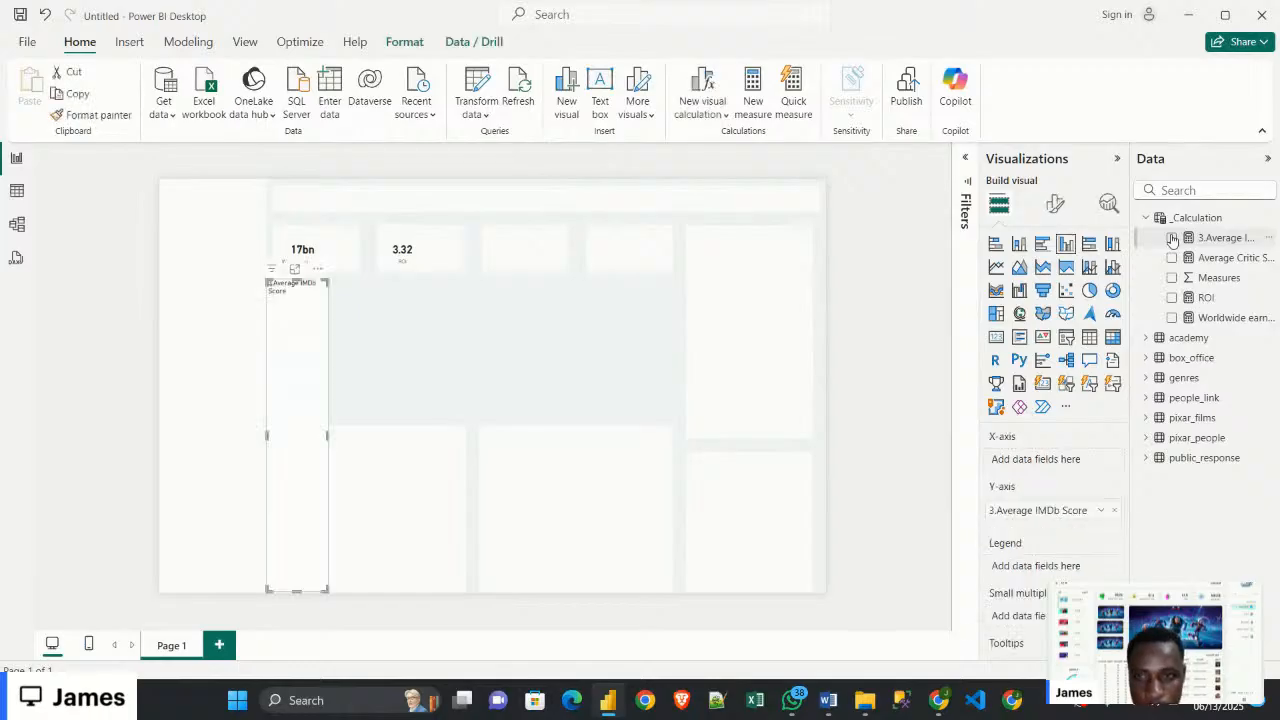
left_click(996, 338)
left_click_drag(306, 408, 497, 343)
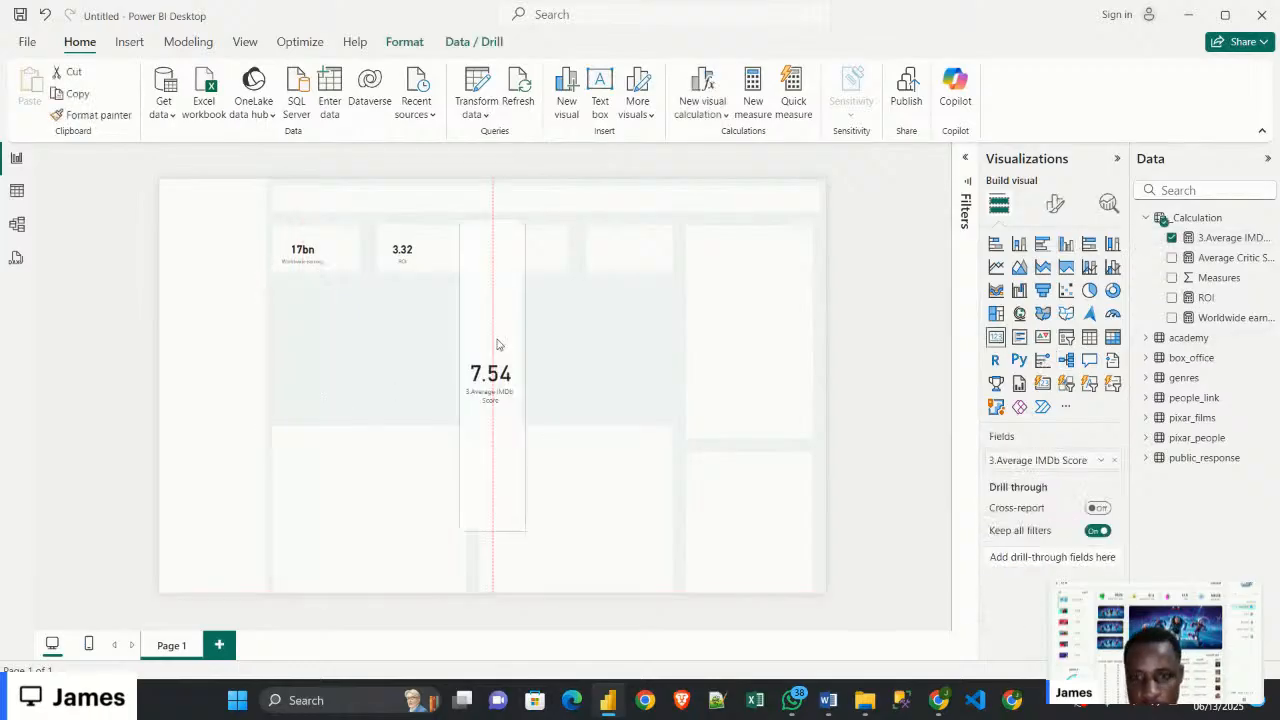
Rename the 3.Average IMDb Score measure to Average IMDb Score in its formula
left_click(1245, 241)
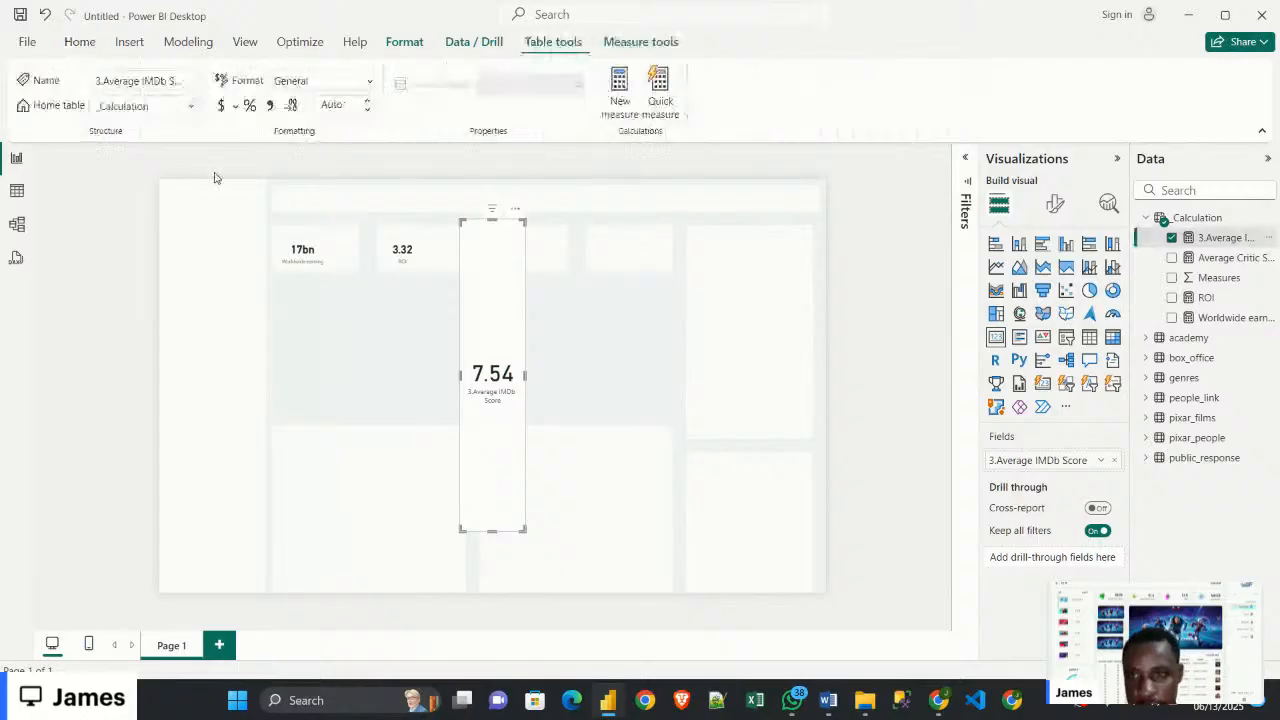
left_click(124, 155)
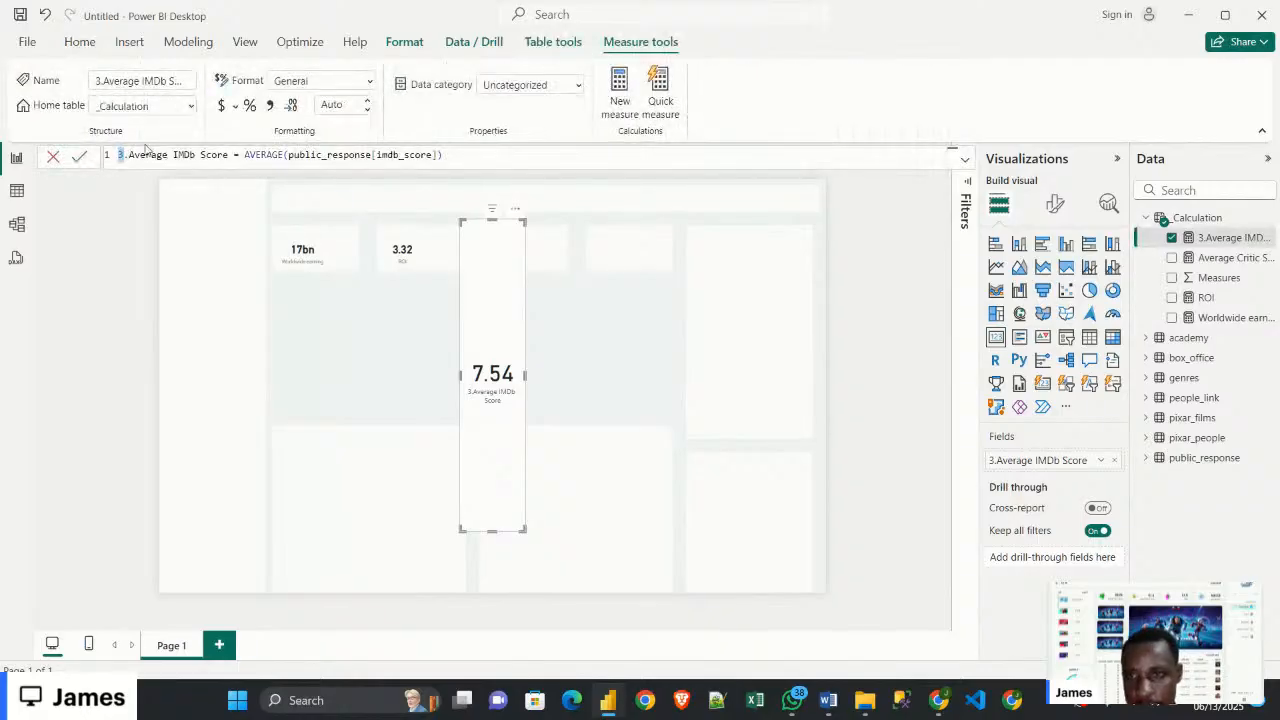
key("BackSpace")
key("Delete")
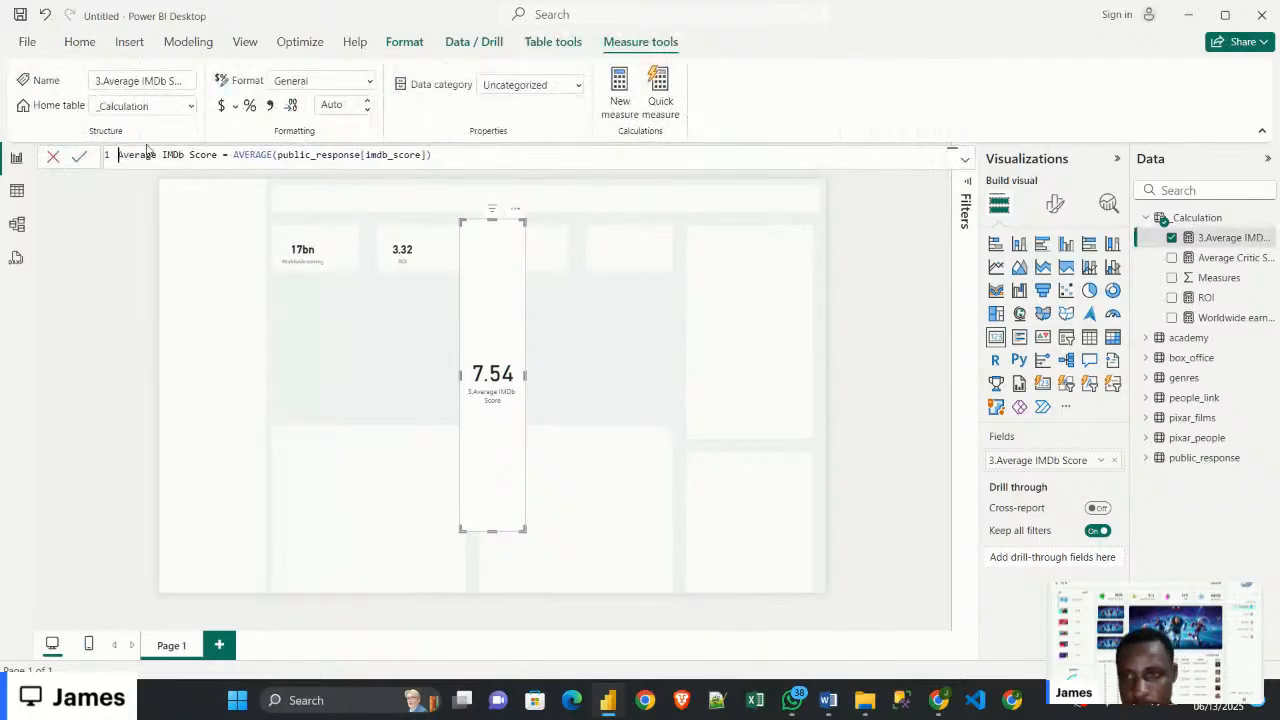
left_click(79, 157)
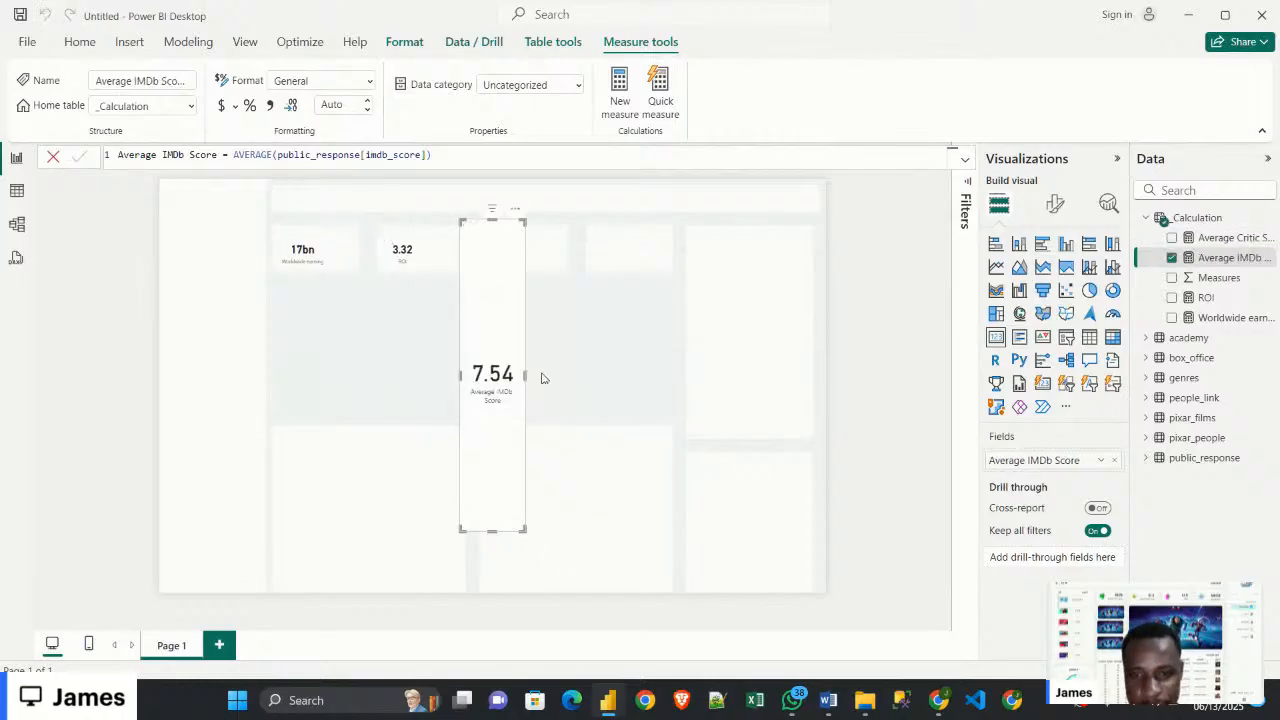
Shrink the Average IMDb Score card and copy the ROI card's formatting onto it
left_click_drag(524, 530, 503, 316)
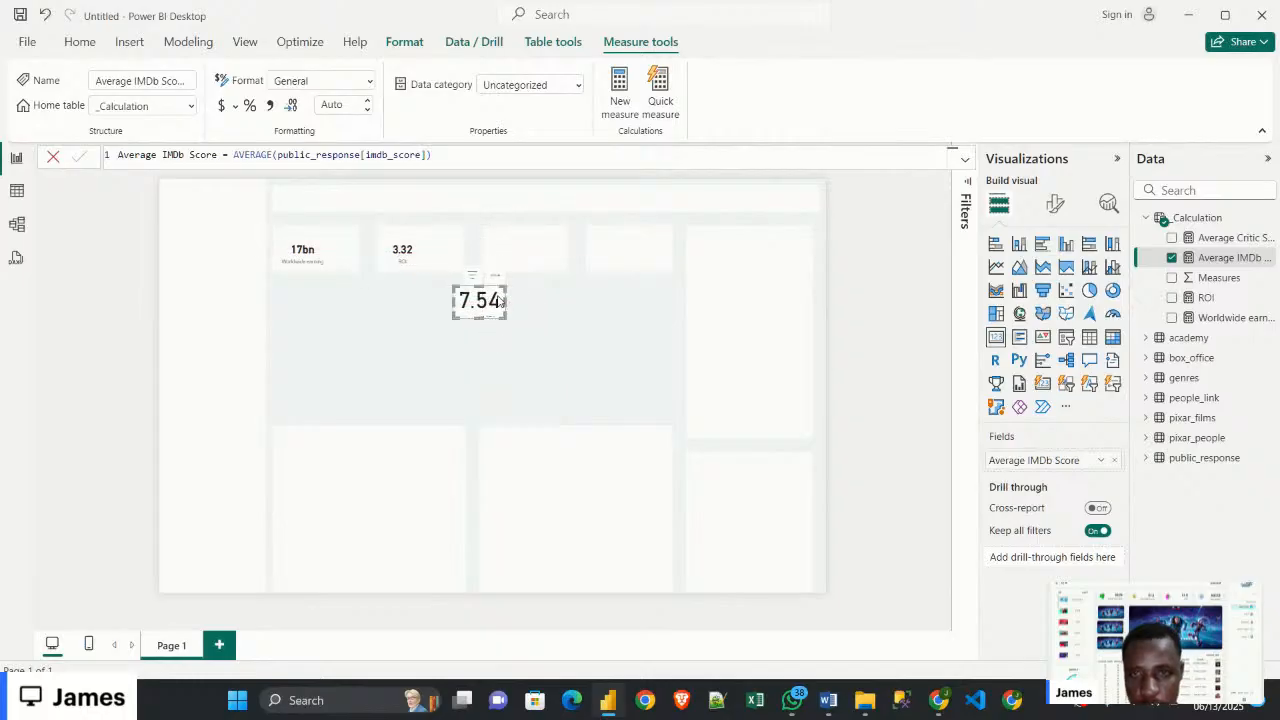
left_click(395, 245)
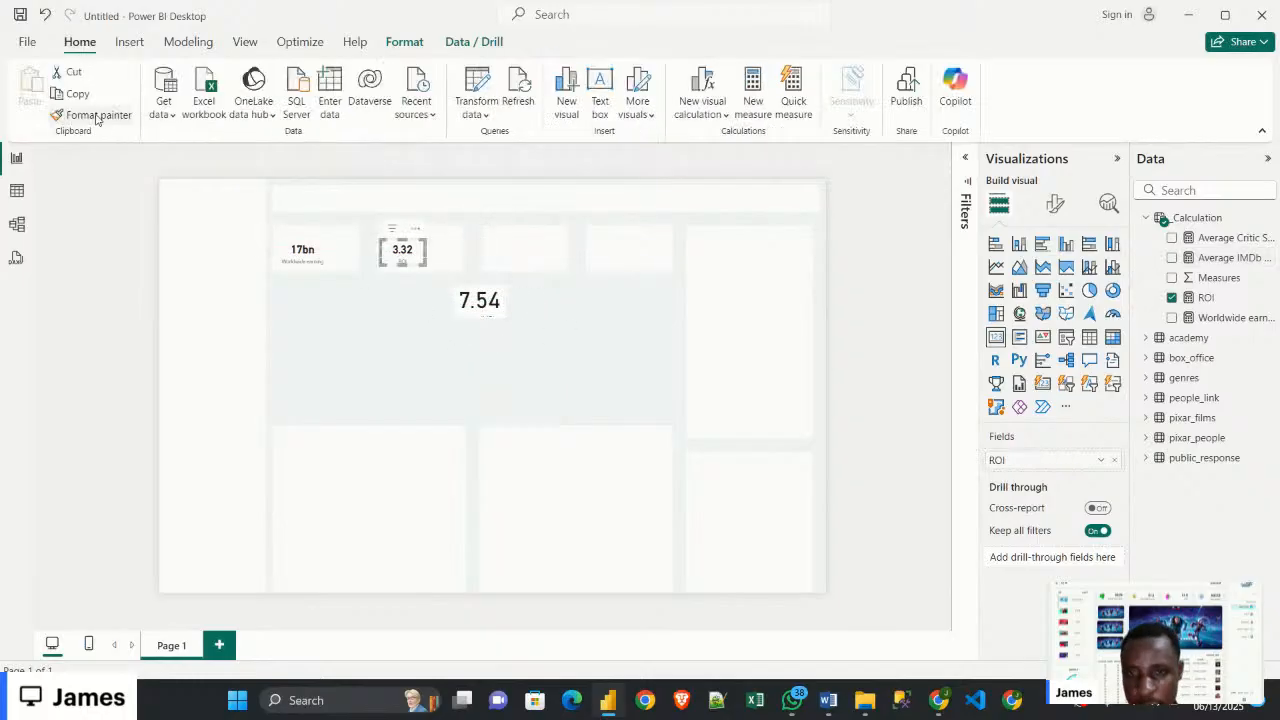
left_click(478, 302)
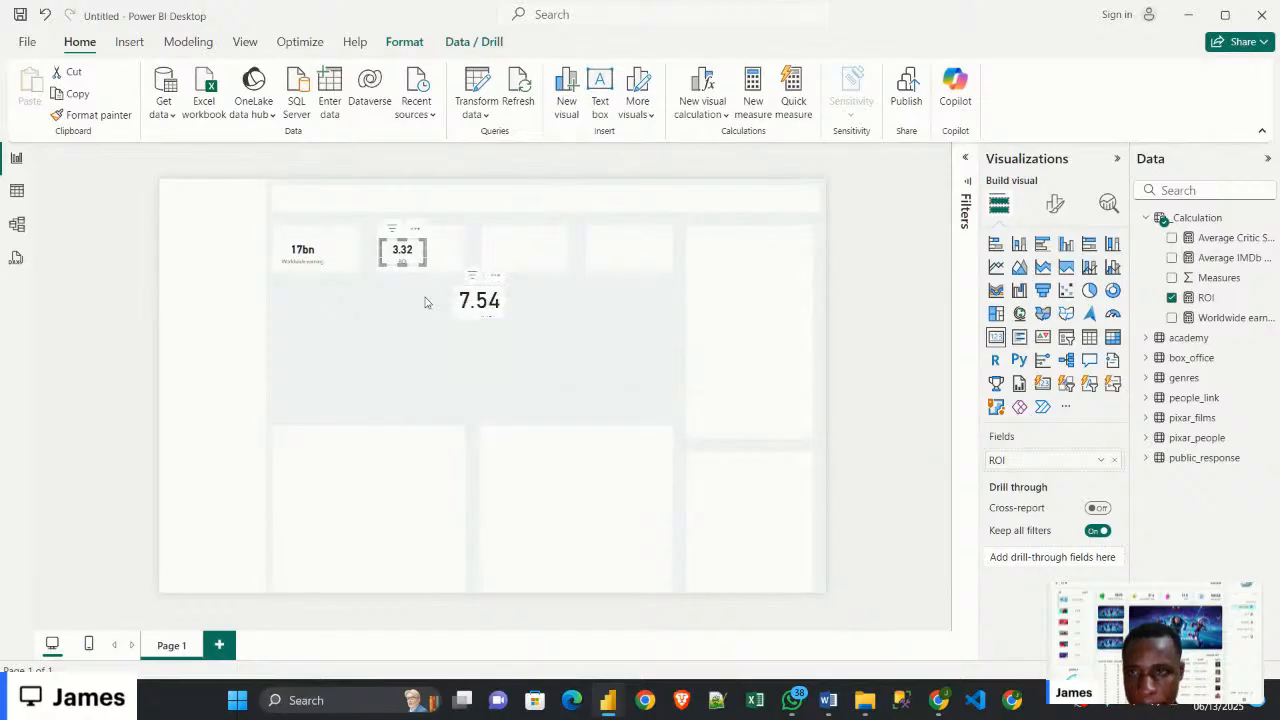
left_click(98, 115)
left_click(488, 304)
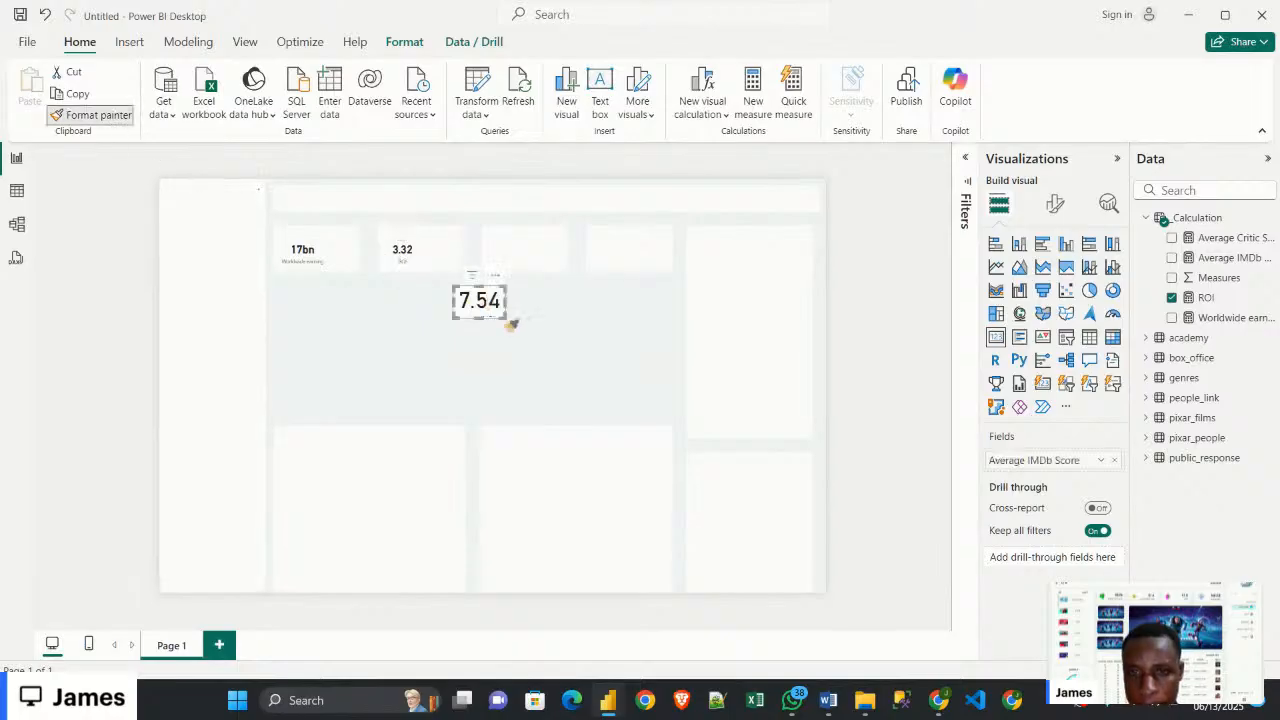
Place the Average IMDb Score card inside the third KPI tile and clear the selection
left_click_drag(483, 309, 515, 258)
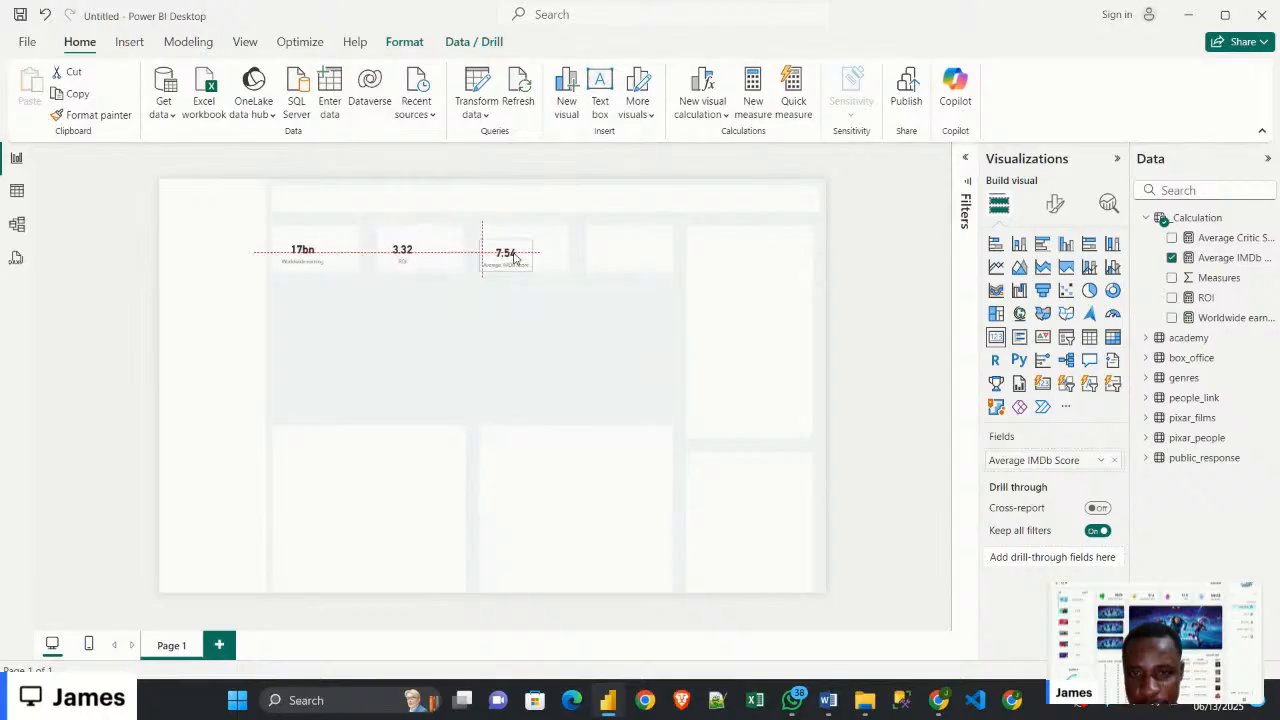
left_click_drag(515, 258, 515, 258)
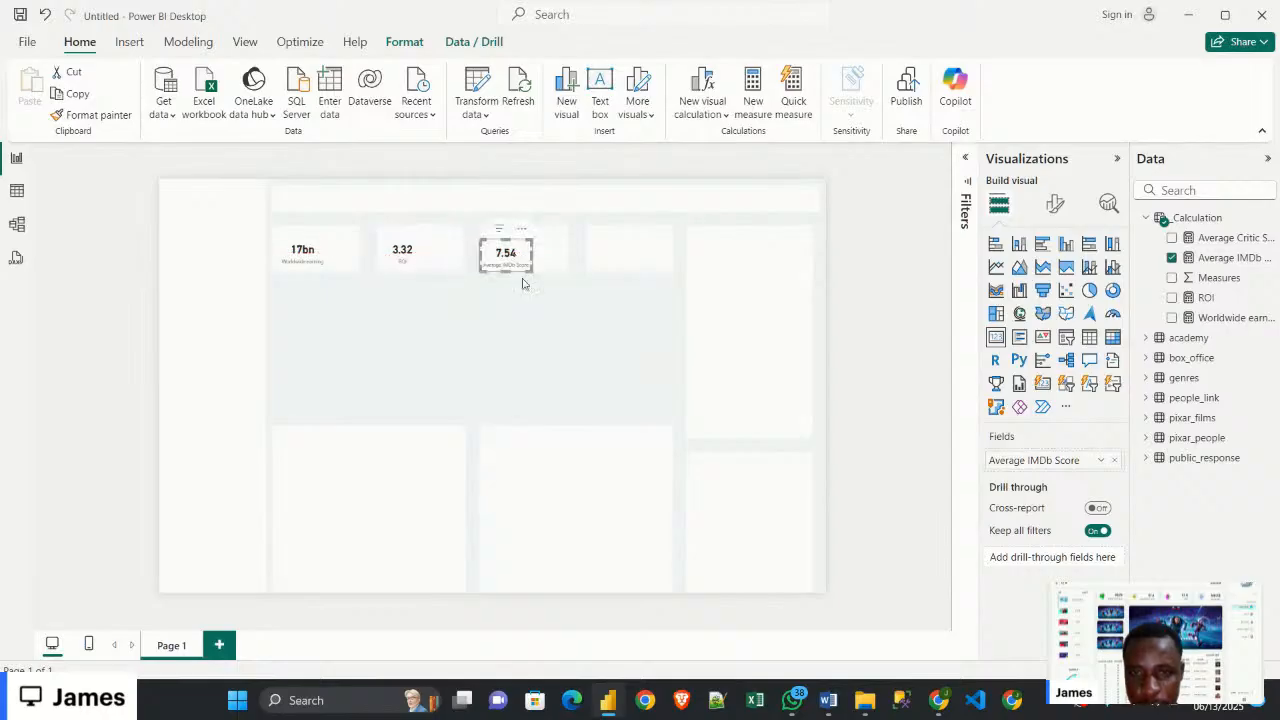
left_click(539, 308)
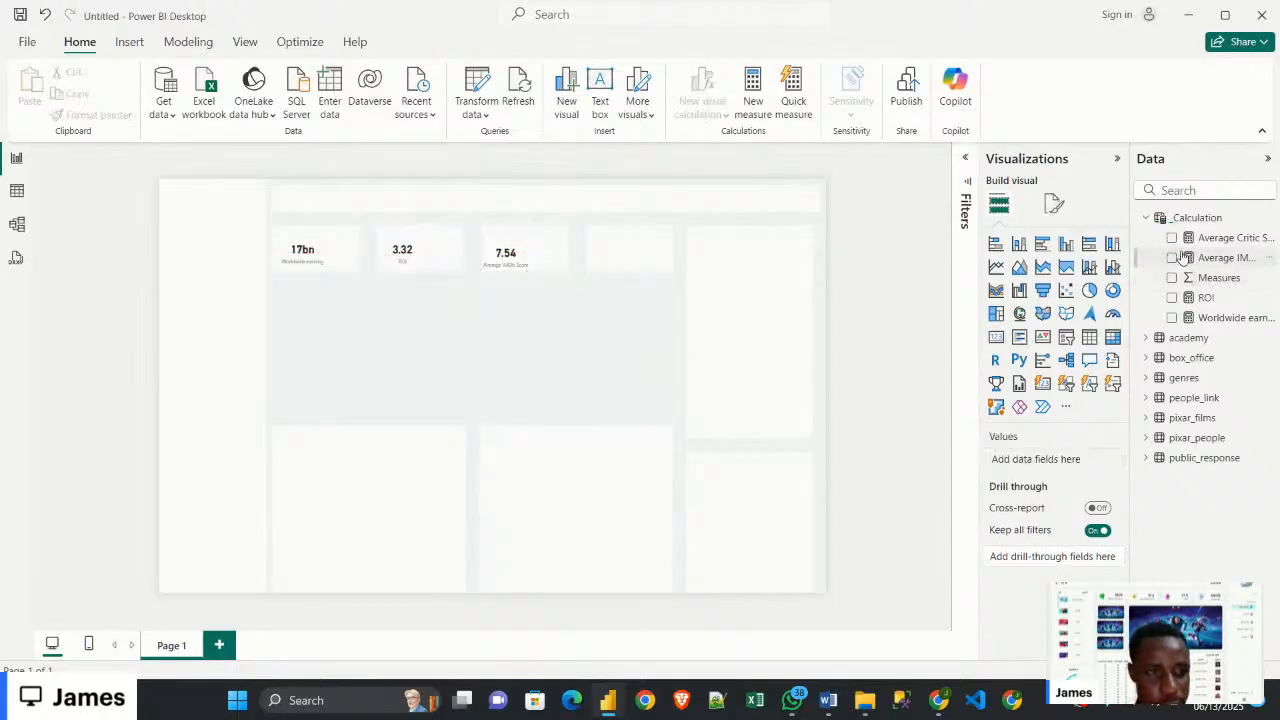
Add a card showing the Average Critic Score measure and move it beneath the third KPI tile
left_click_drag(928, 430, 814, 434)
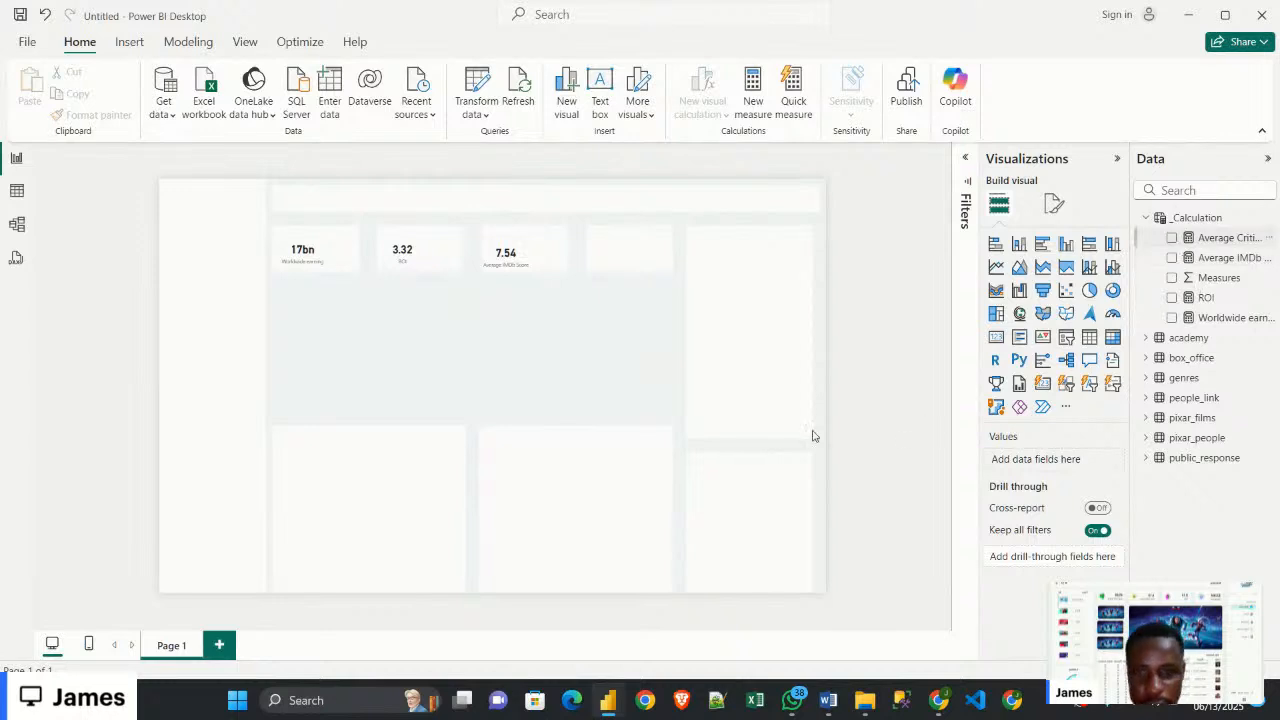
left_click(996, 338)
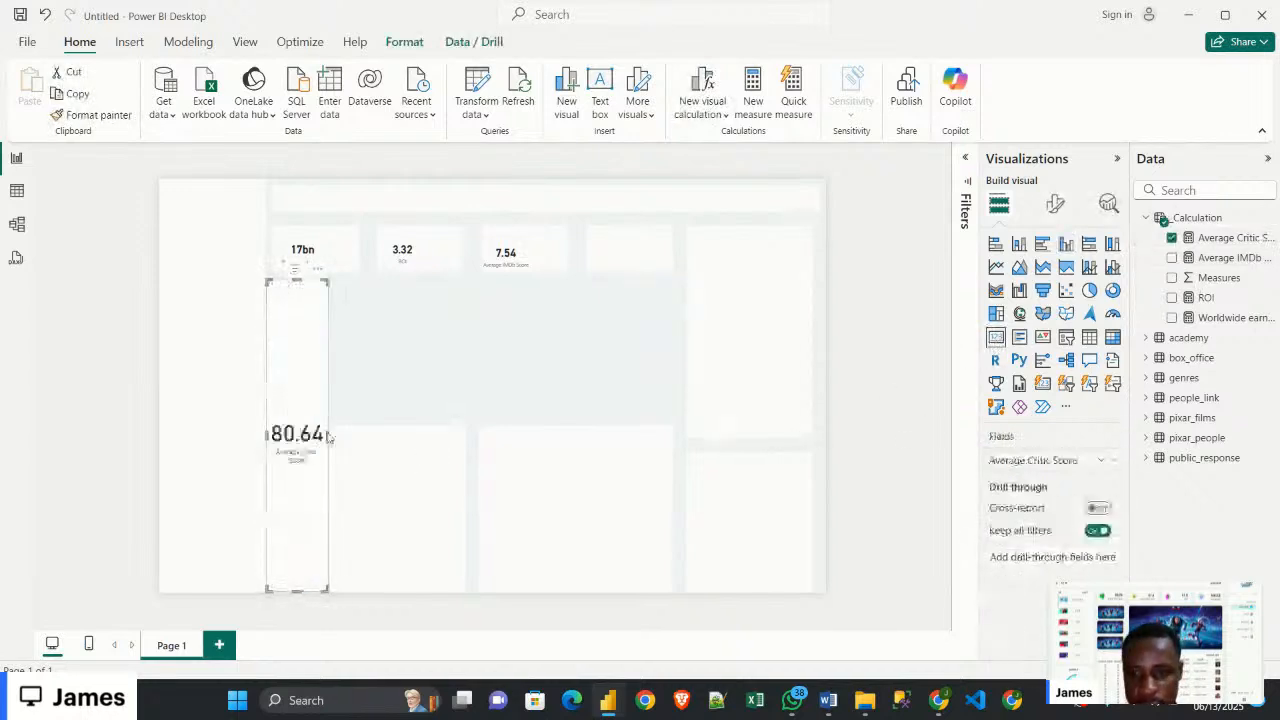
left_click_drag(334, 436, 532, 400)
Copy the ROI card's formatting onto the Average Critic Score card, fit it inside the fourth KPI tile, and clear the selection
left_click(398, 255)
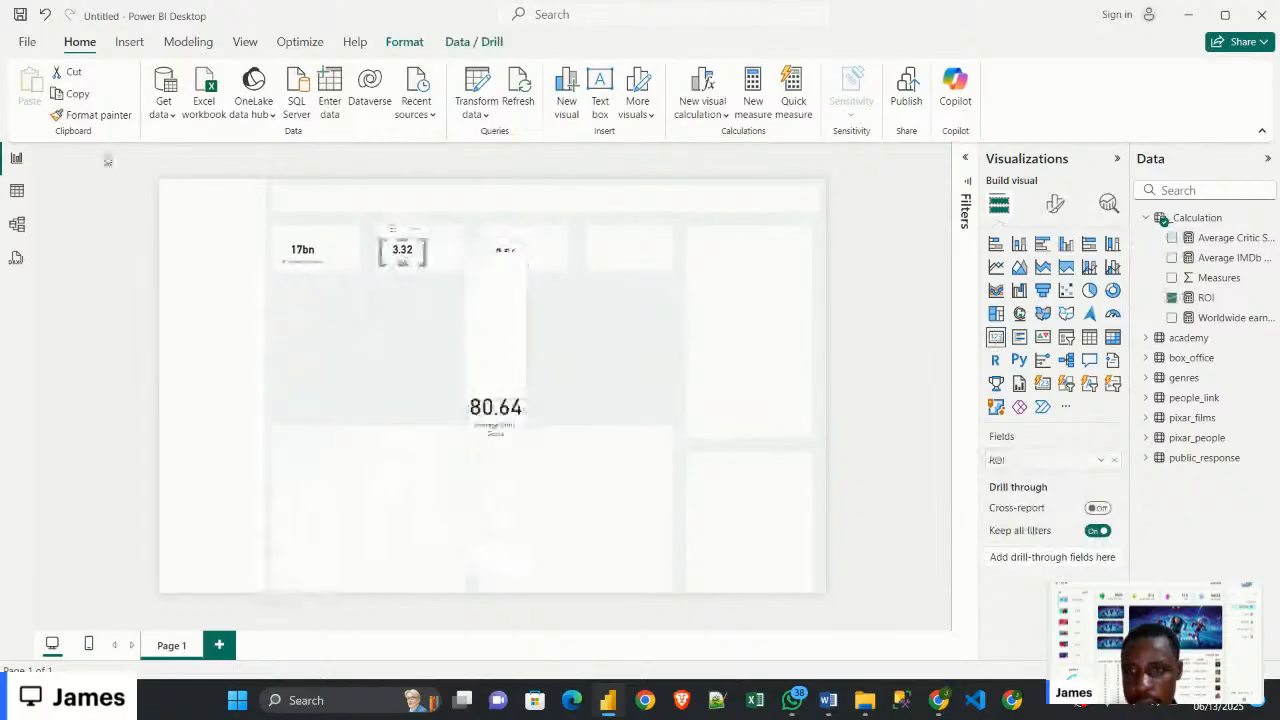
left_click(94, 115)
left_click(522, 401)
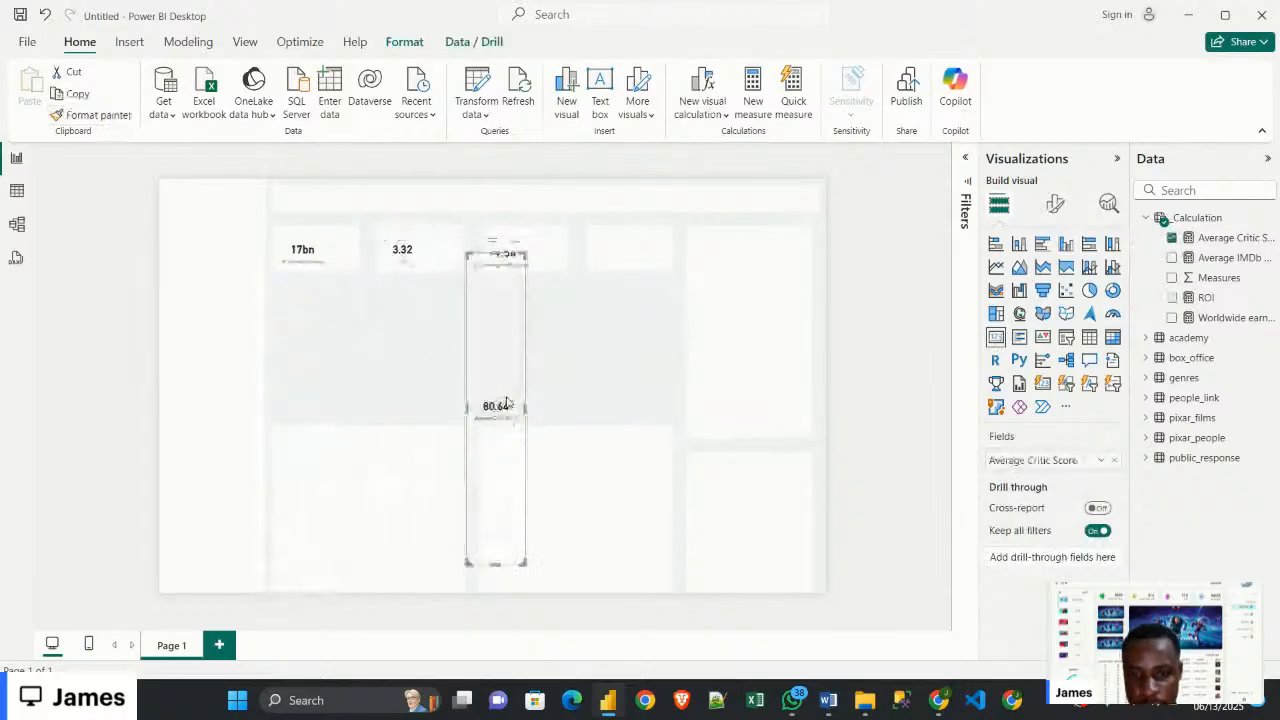
left_click_drag(522, 469, 601, 264)
left_click(600, 357)
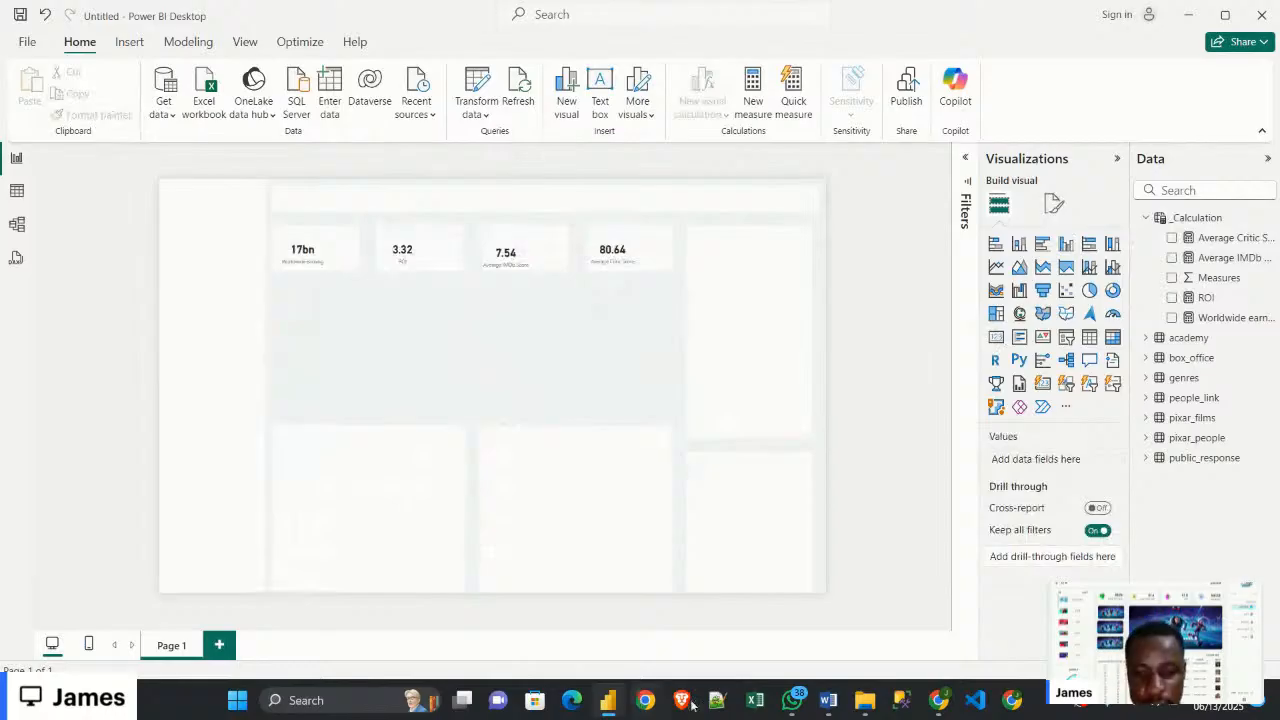
Switch to FilmDashboad2 to examine its KPI tiles, and return to the untitled report
mouse_move(608, 710)
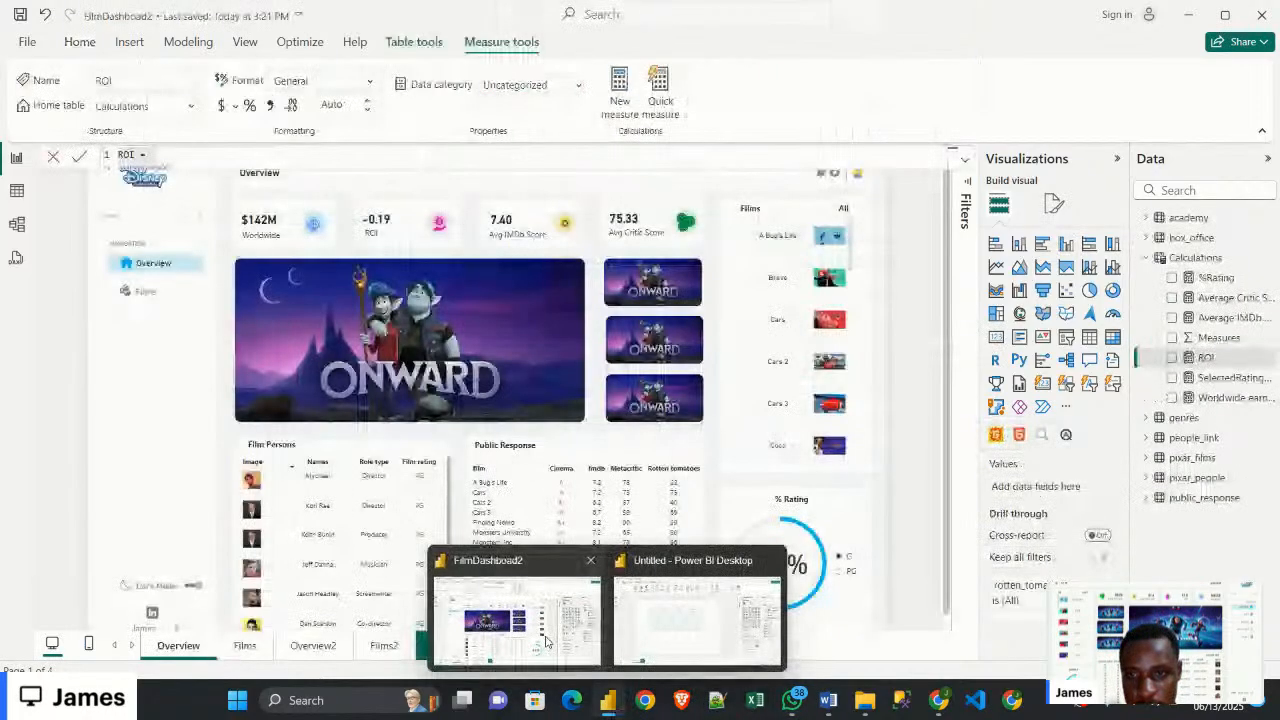
left_click(546, 641)
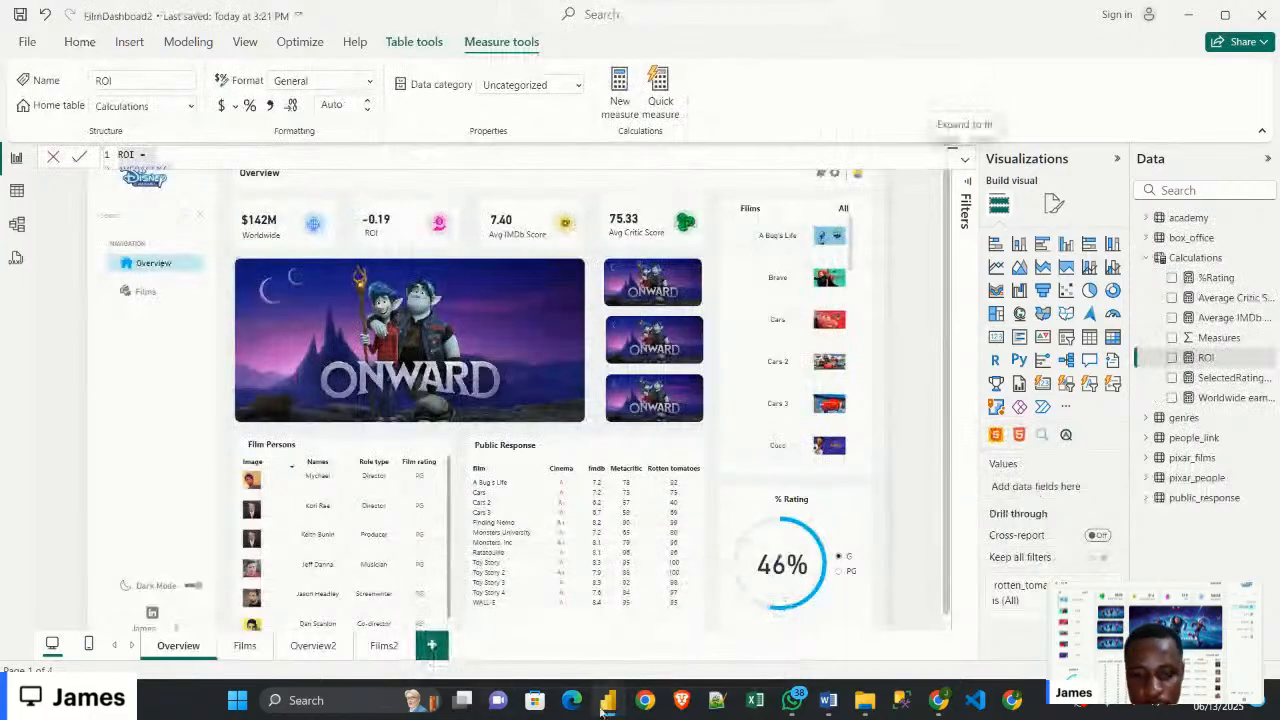
left_click(606, 705)
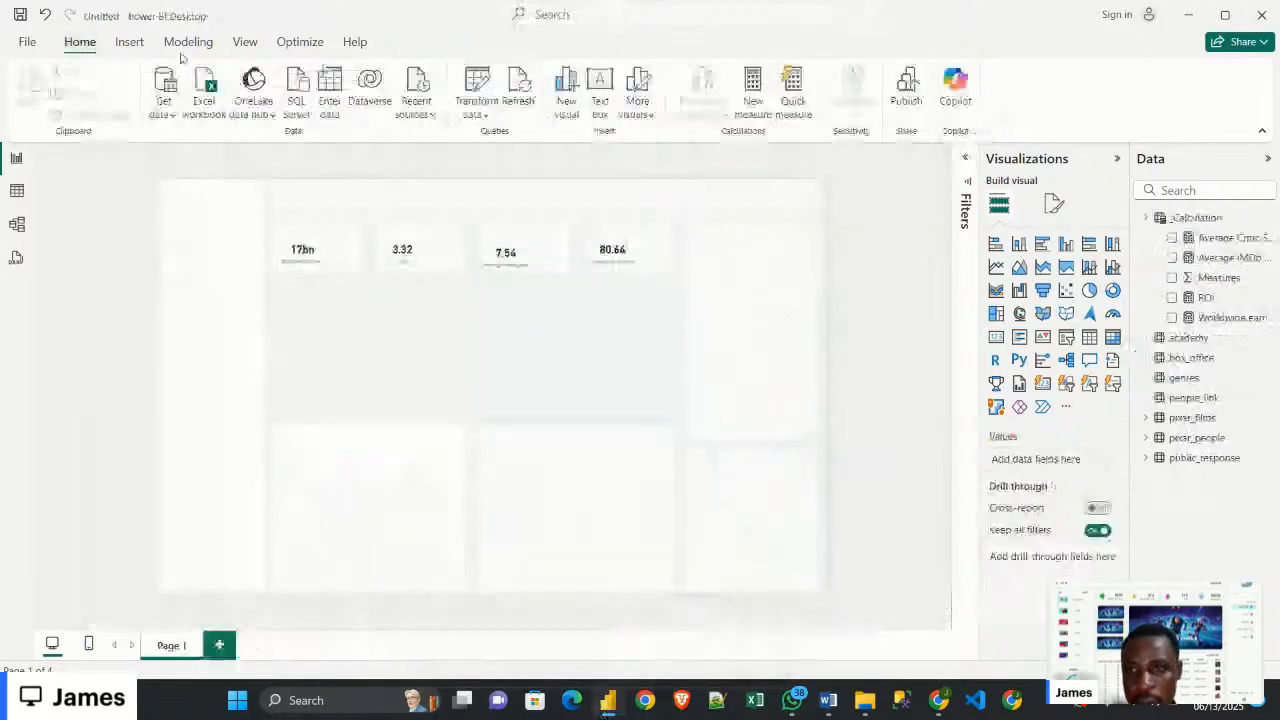
Insert the achievement image from the Film project's Icons folder onto the report page
left_click(130, 41)
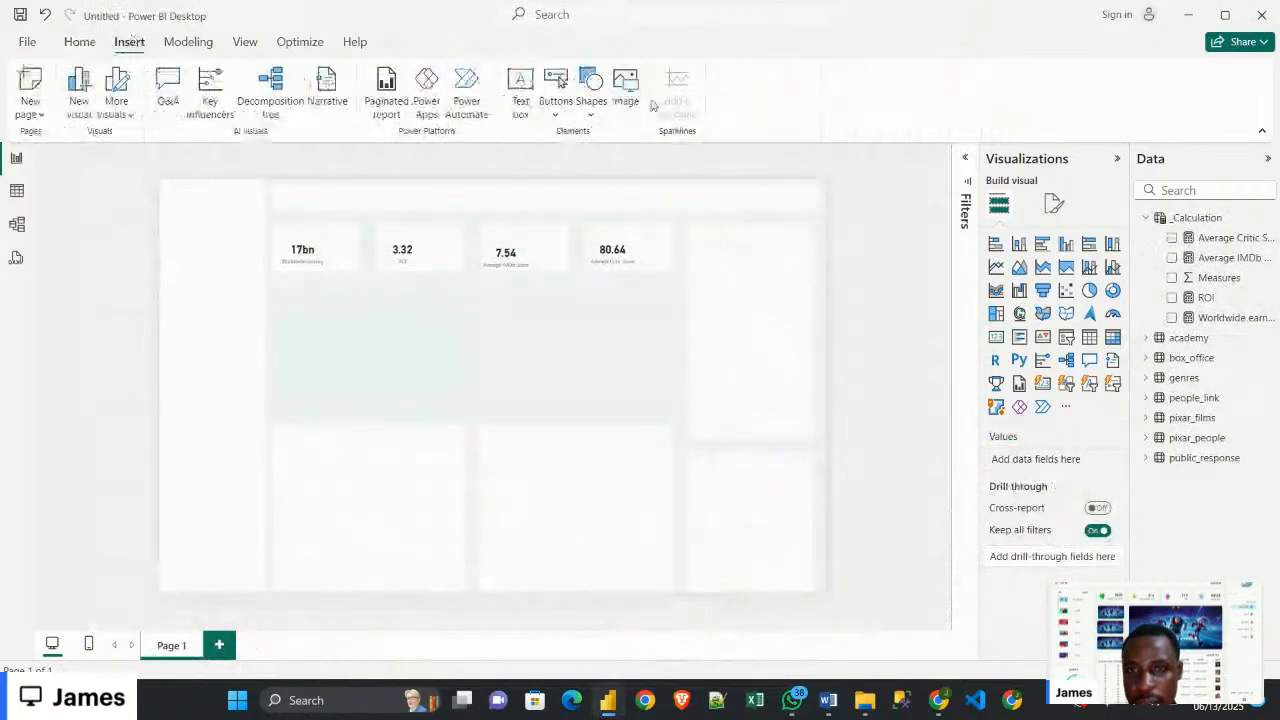
left_click(625, 85)
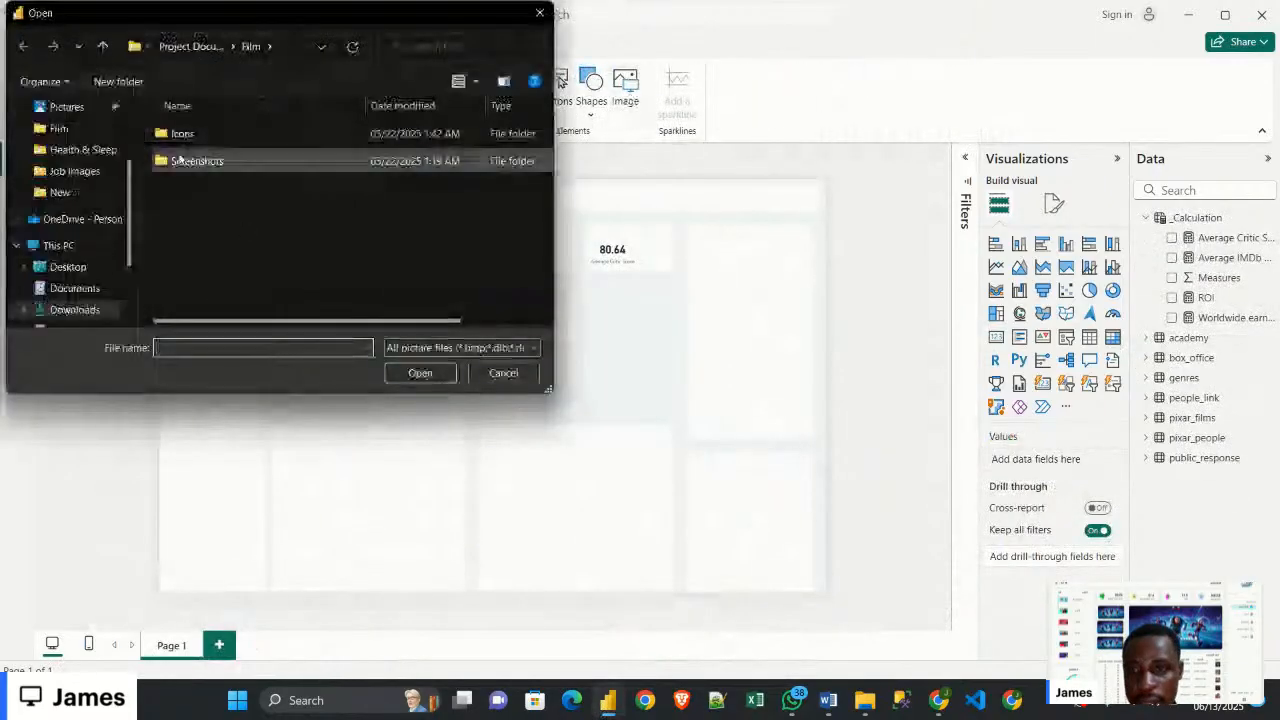
double_click(185, 133)
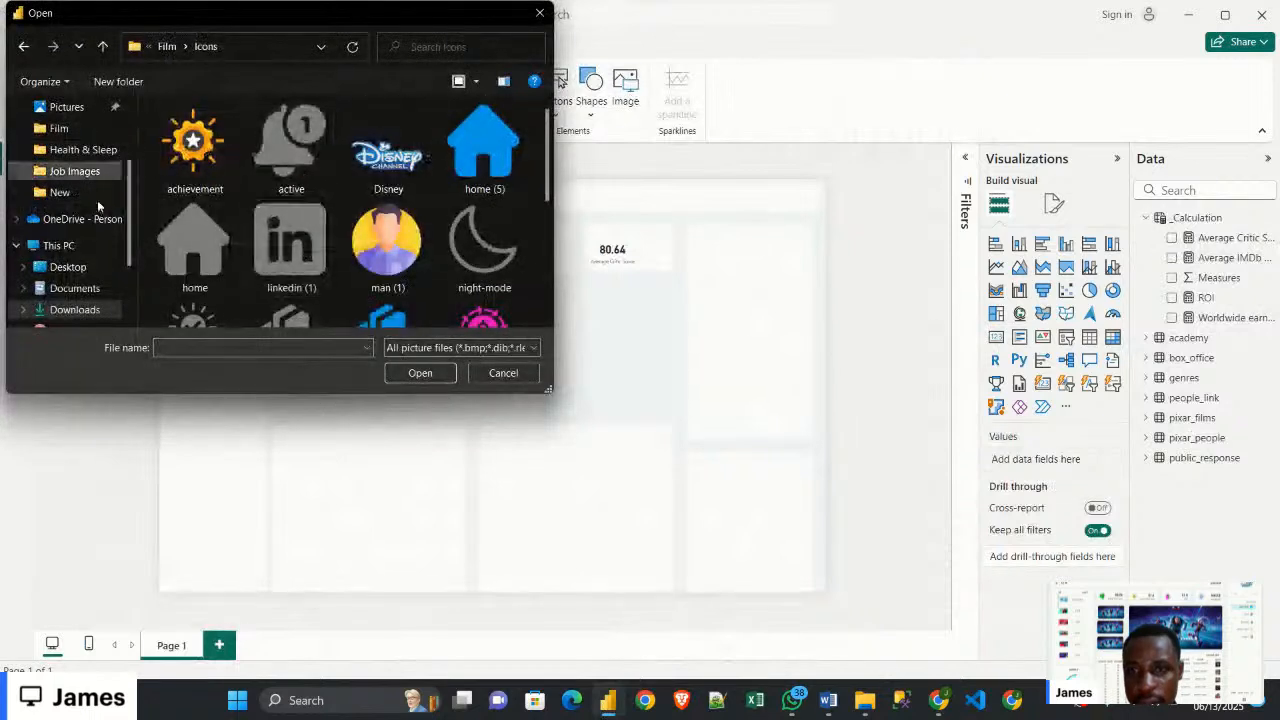
left_click(193, 145)
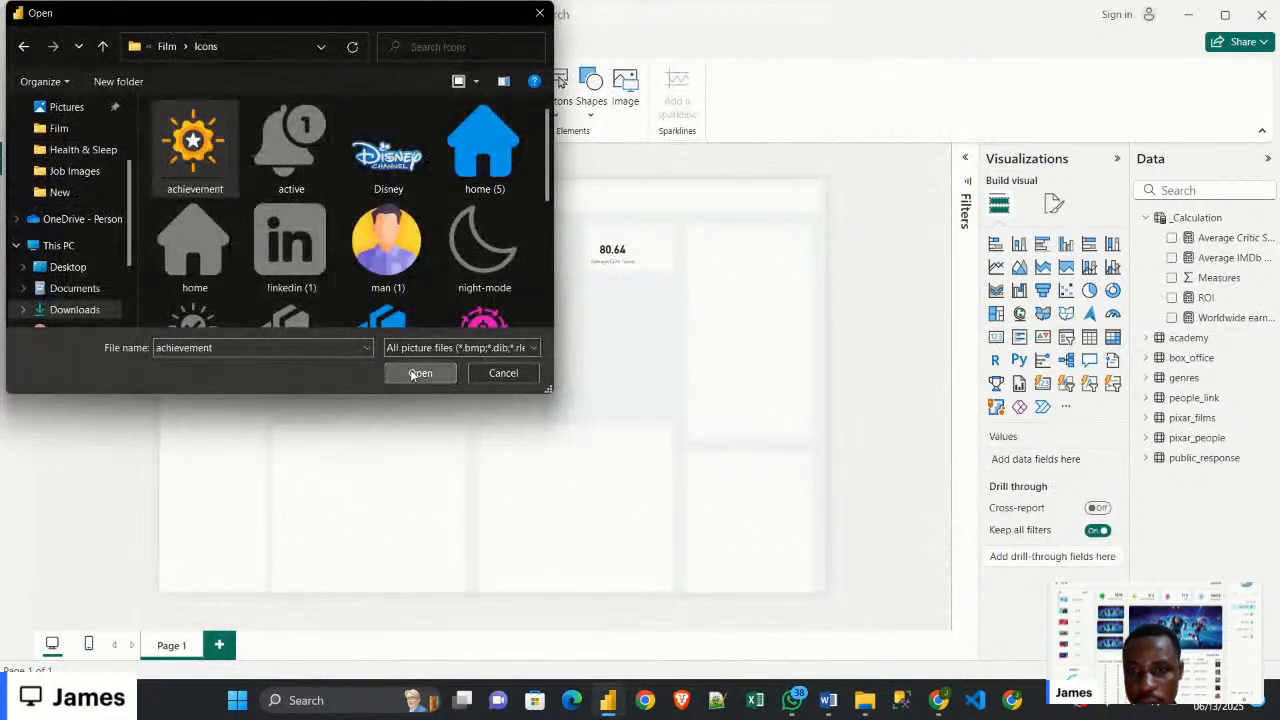
left_click(419, 373)
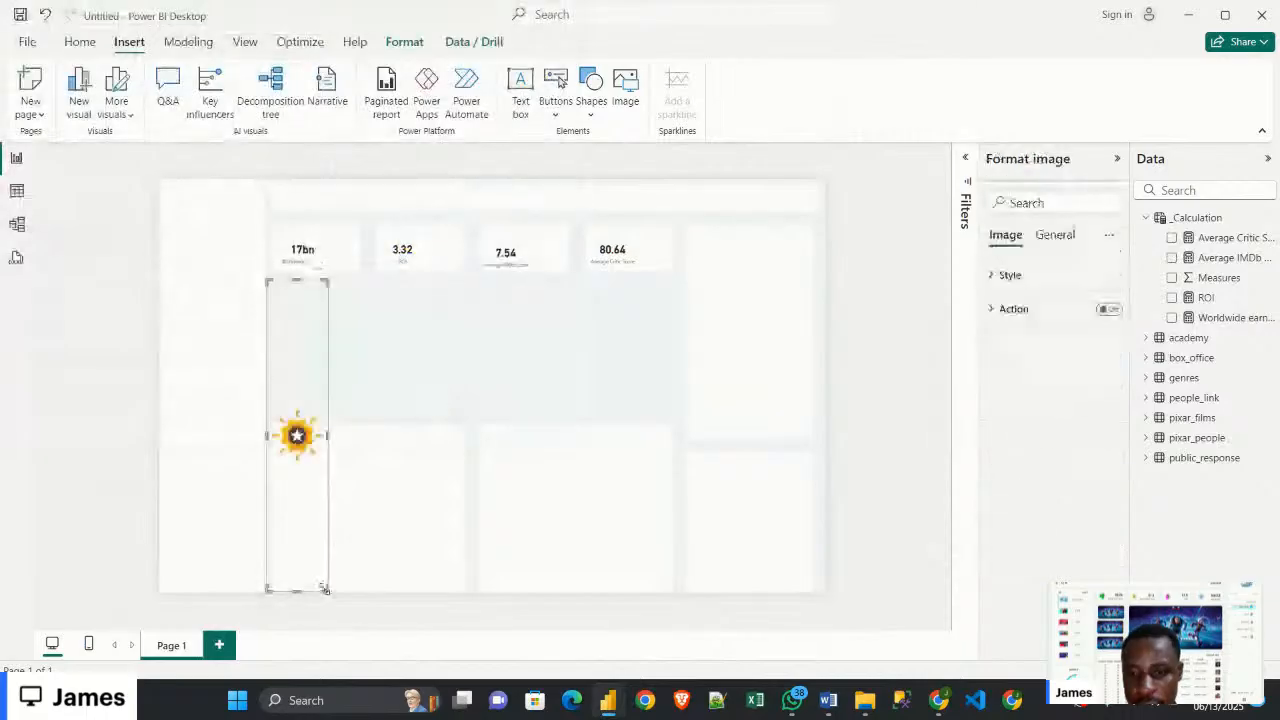
Shrink the achievement icon and move it up to just below the second KPI tile
left_click_drag(324, 590, 322, 590)
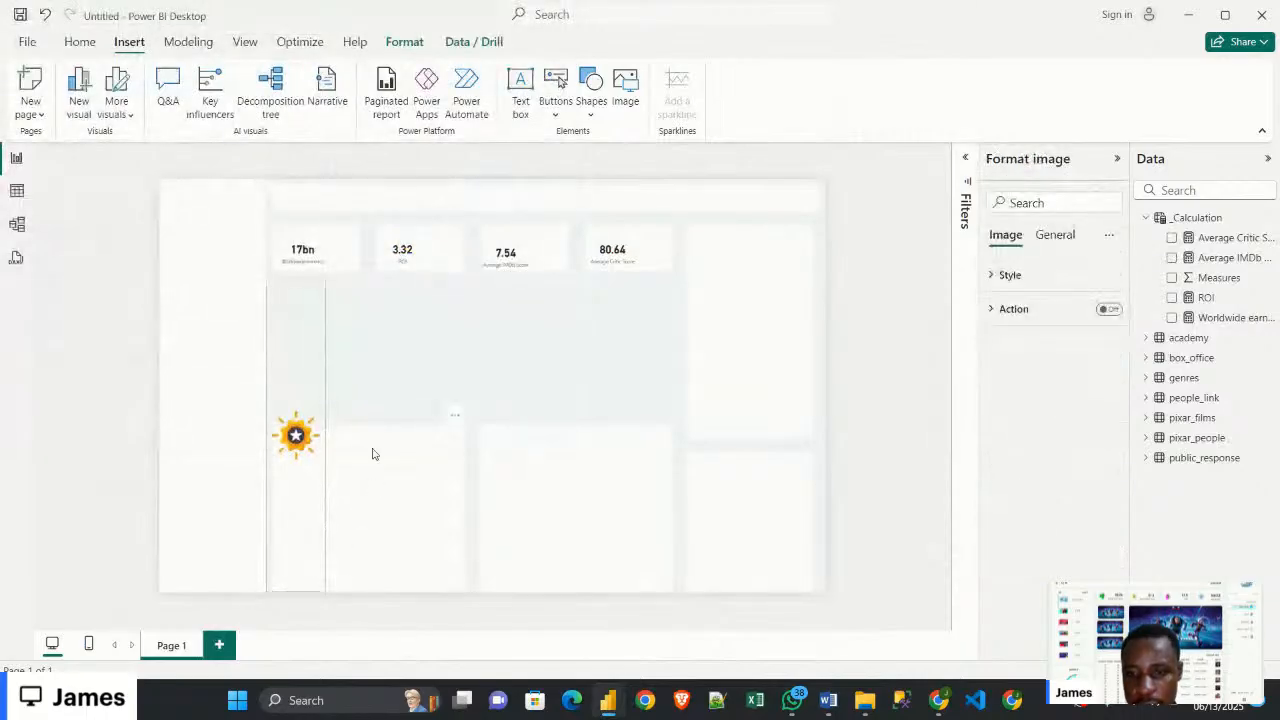
left_click_drag(324, 282, 319, 352)
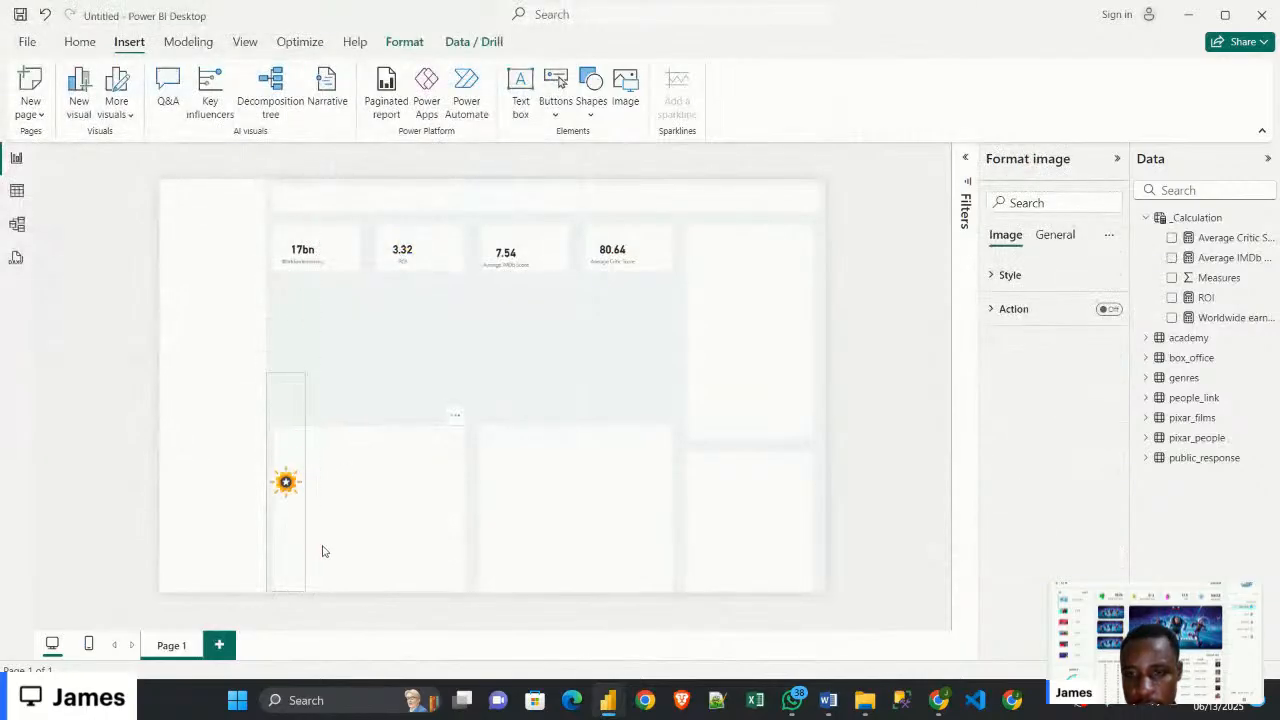
left_click_drag(289, 510, 383, 424)
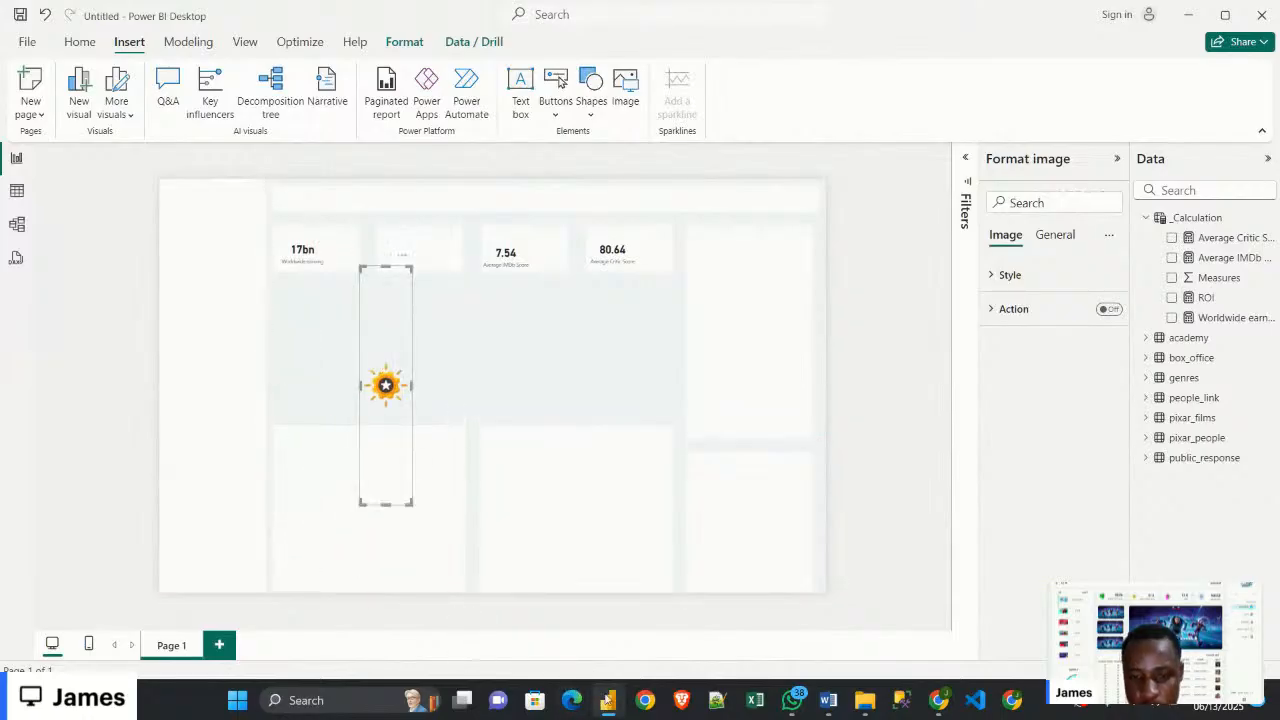
In FilmDashboad2, examine the size properties of the Avg IMDb Score icon, and undo the last change made there
mouse_move(600, 697)
left_click(514, 612)
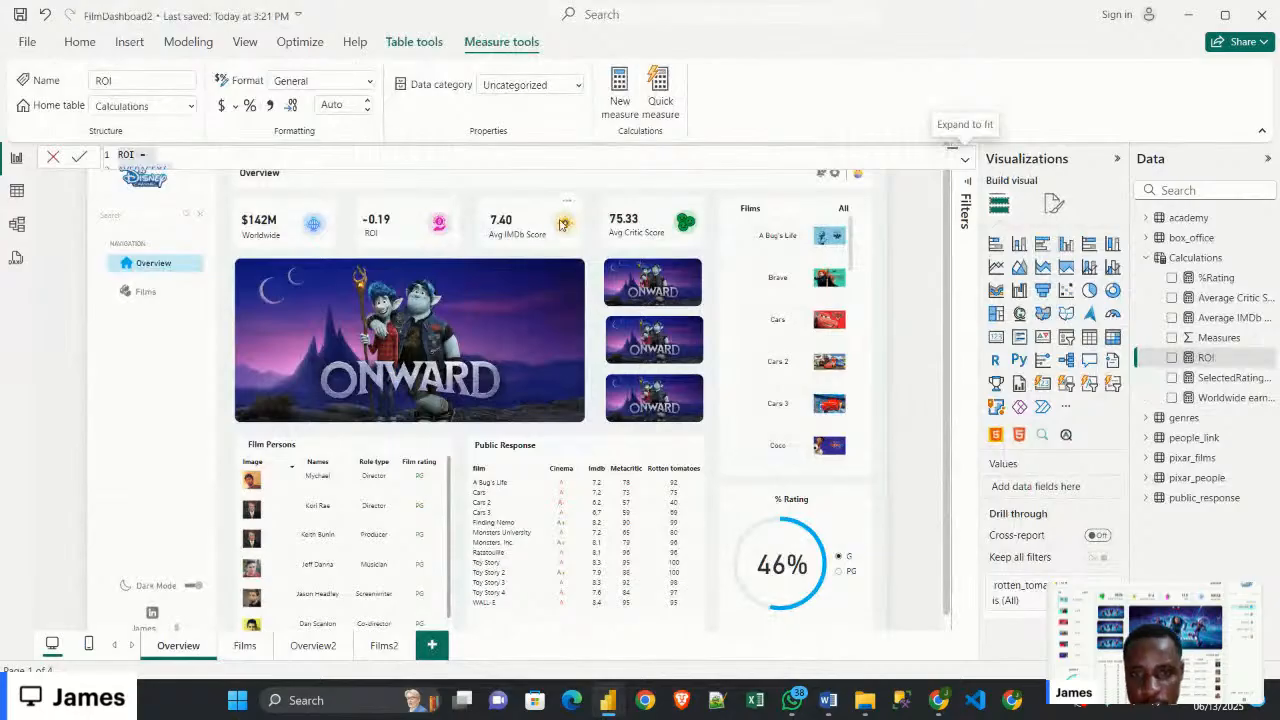
mouse_move(564, 227)
left_mouse_down()
mouse_move(572, 239)
mouse_move(566, 222)
left_mouse_up()
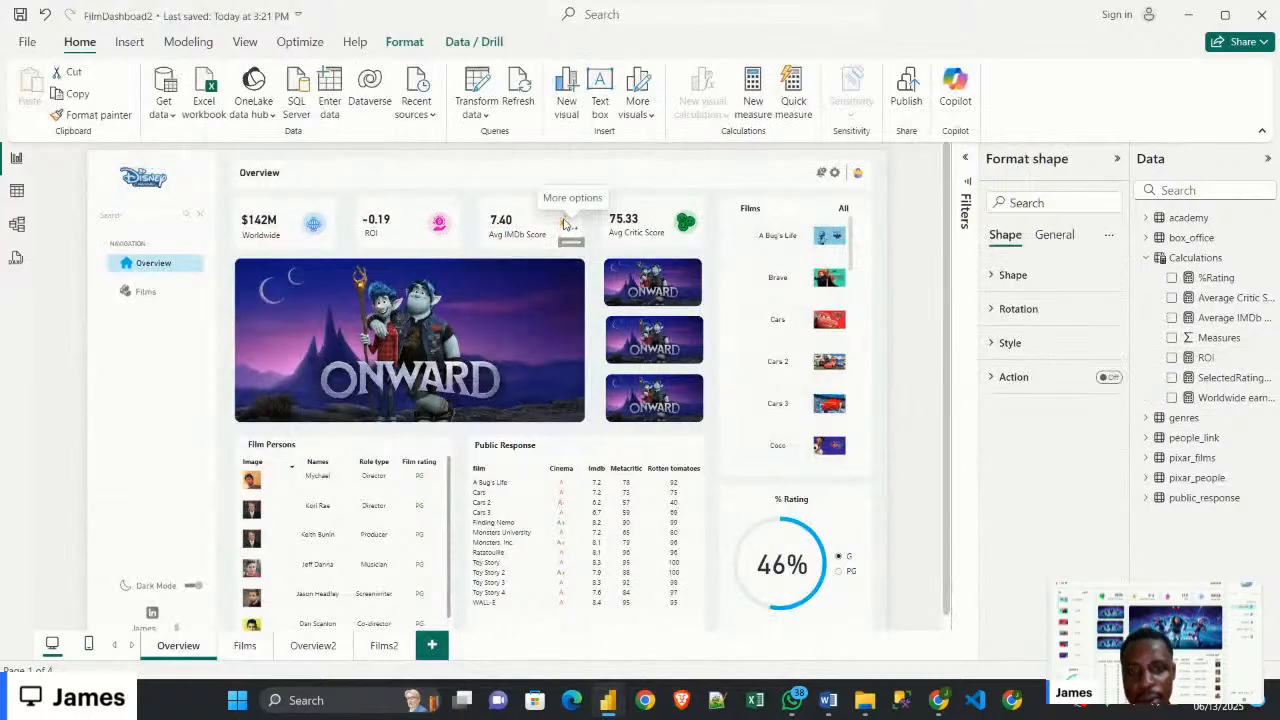
left_click(560, 236)
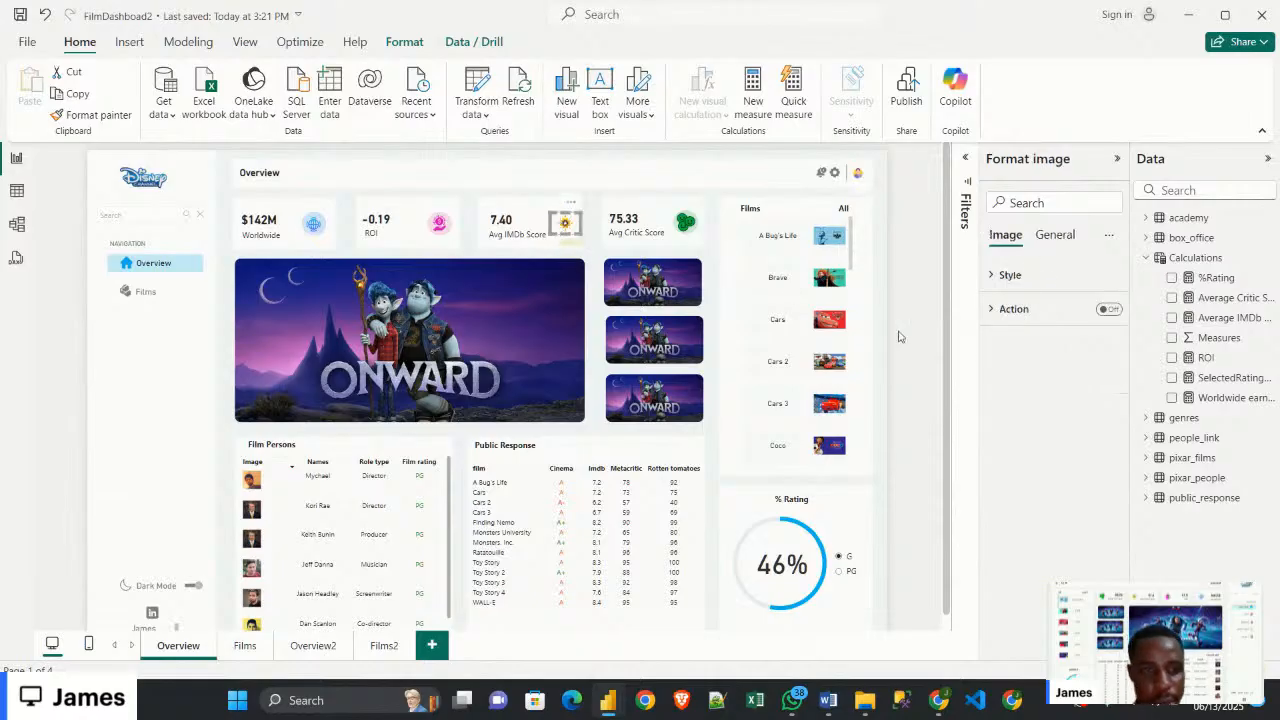
left_click(1055, 234)
left_click(1045, 280)
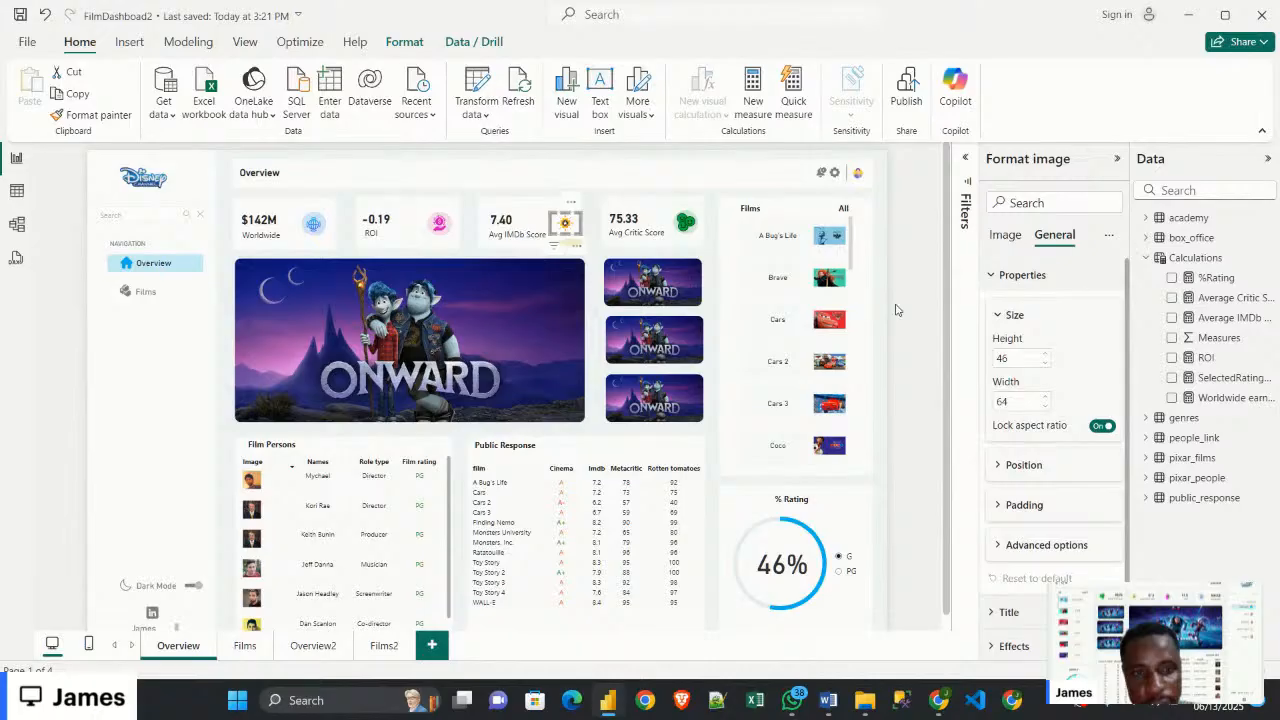
key("ctrl+z")
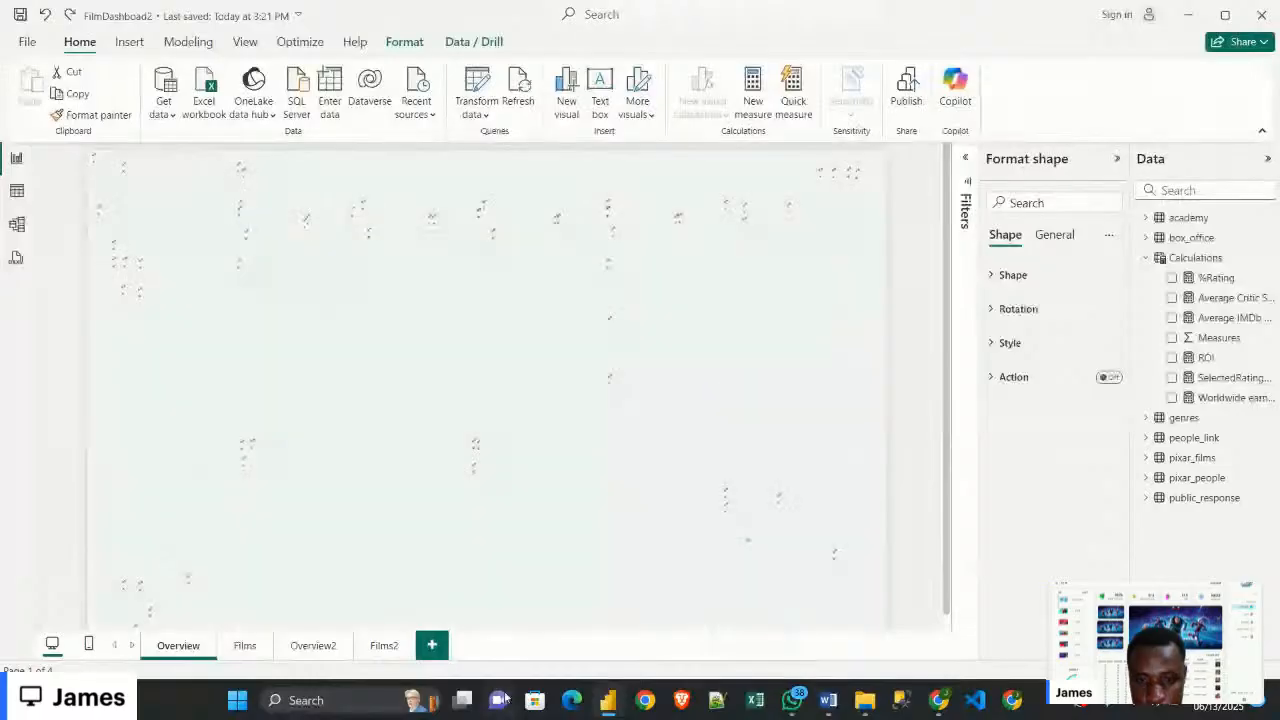
mouse_move(618, 708)
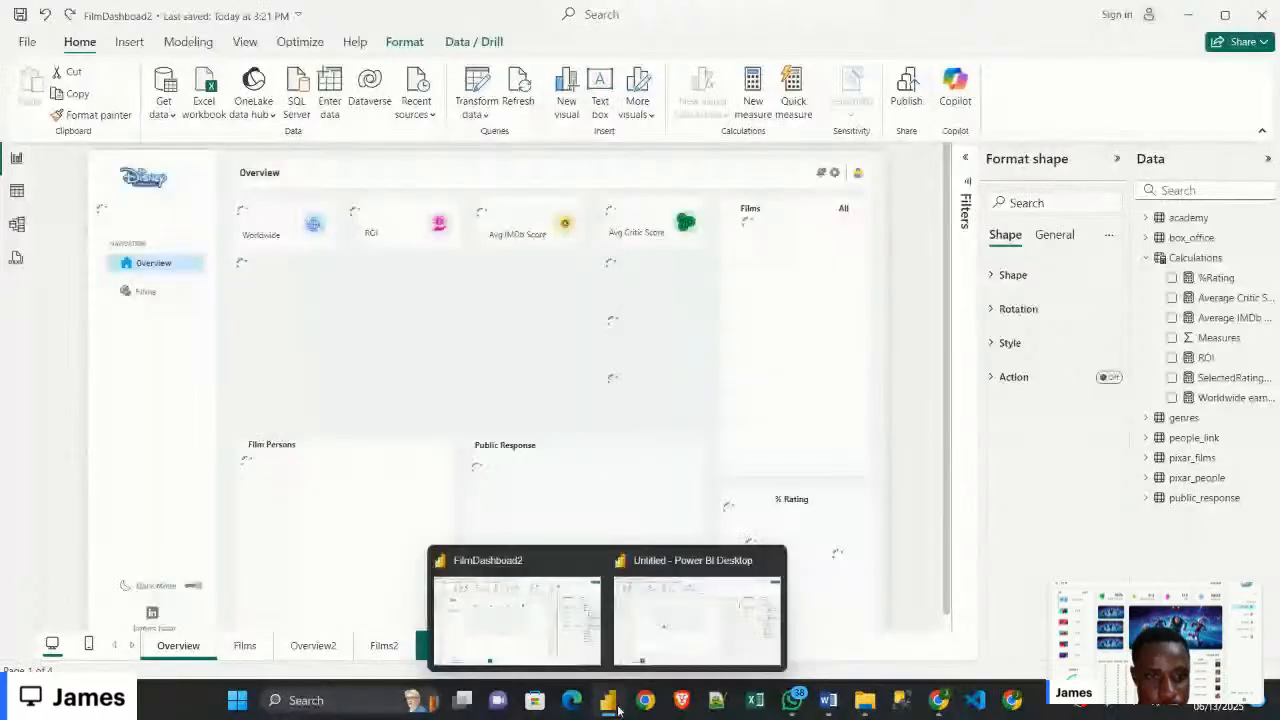
Switch to the untitled report and set the achievement icon's height to 46 and width to 64
left_click(697, 615)
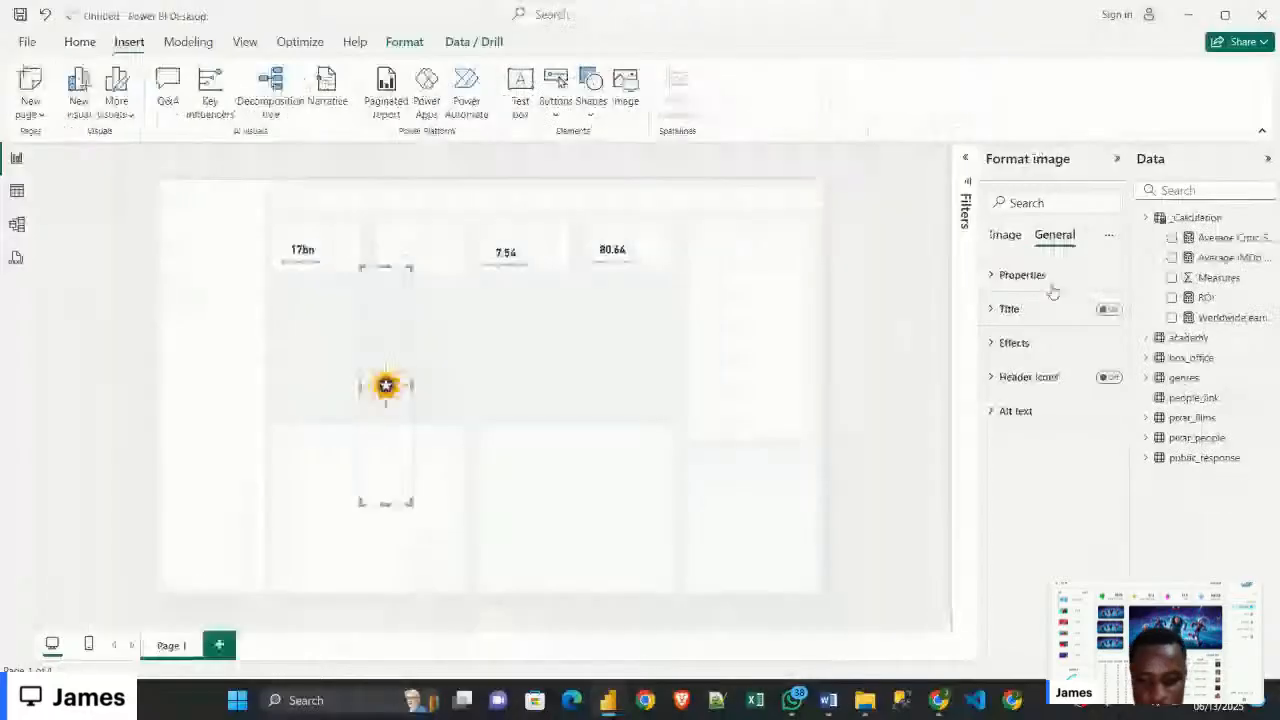
left_click(1052, 288)
double_click(1021, 358)
type("46")
key("Tab")
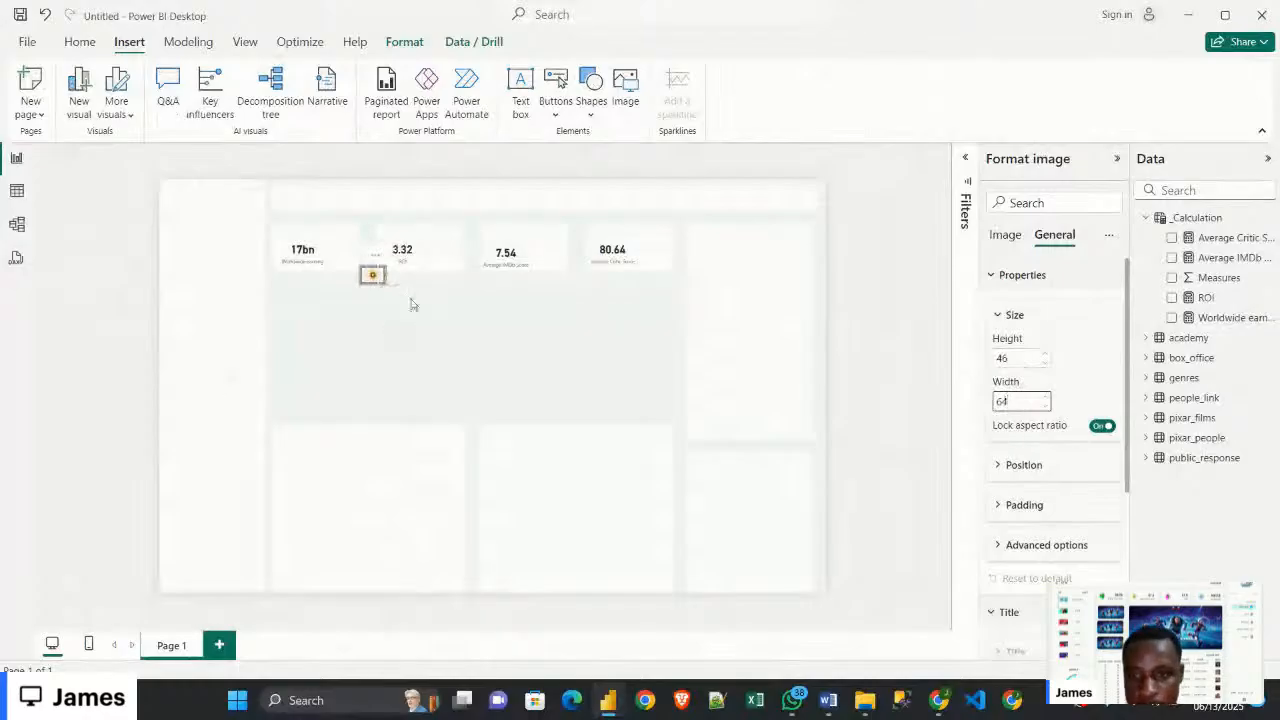
Move the achievement icon into the upper-right area of the Average IMDb Score tile
left_click(376, 284)
left_click_drag(376, 284, 548, 245)
scroll(546, 250, "up", 4)
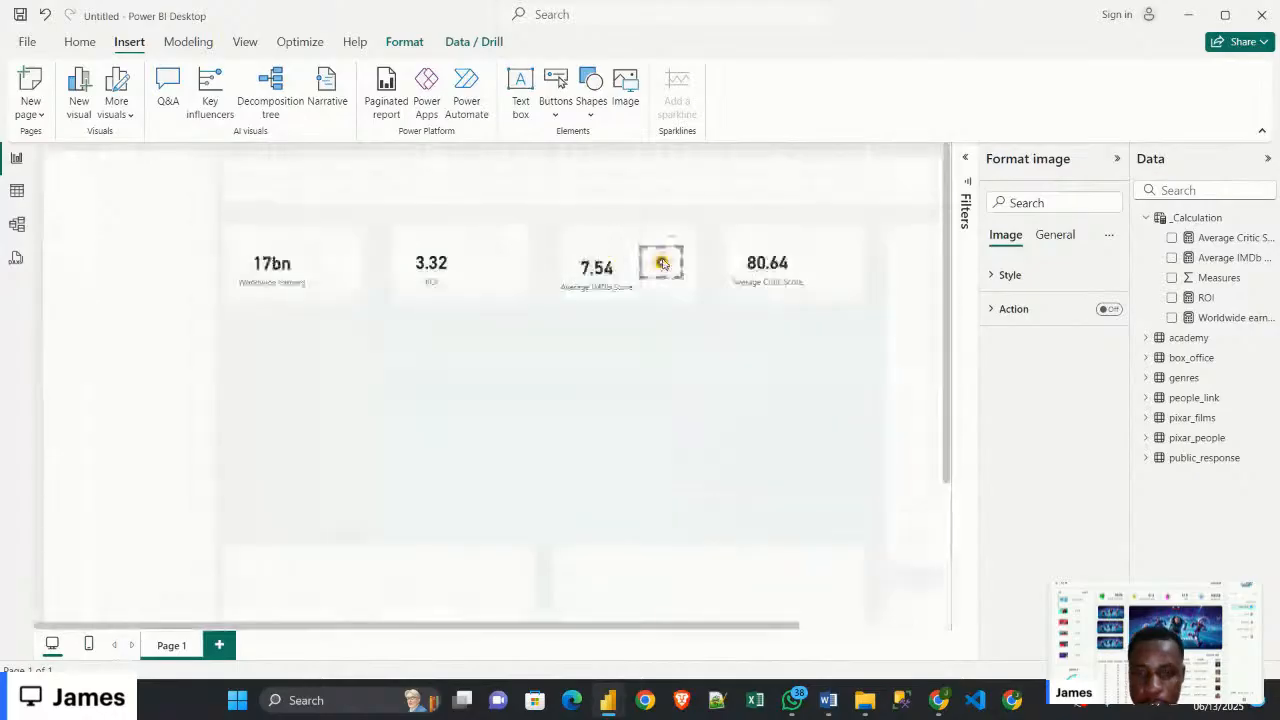
left_click_drag(660, 260, 671, 258)
left_click(563, 397)
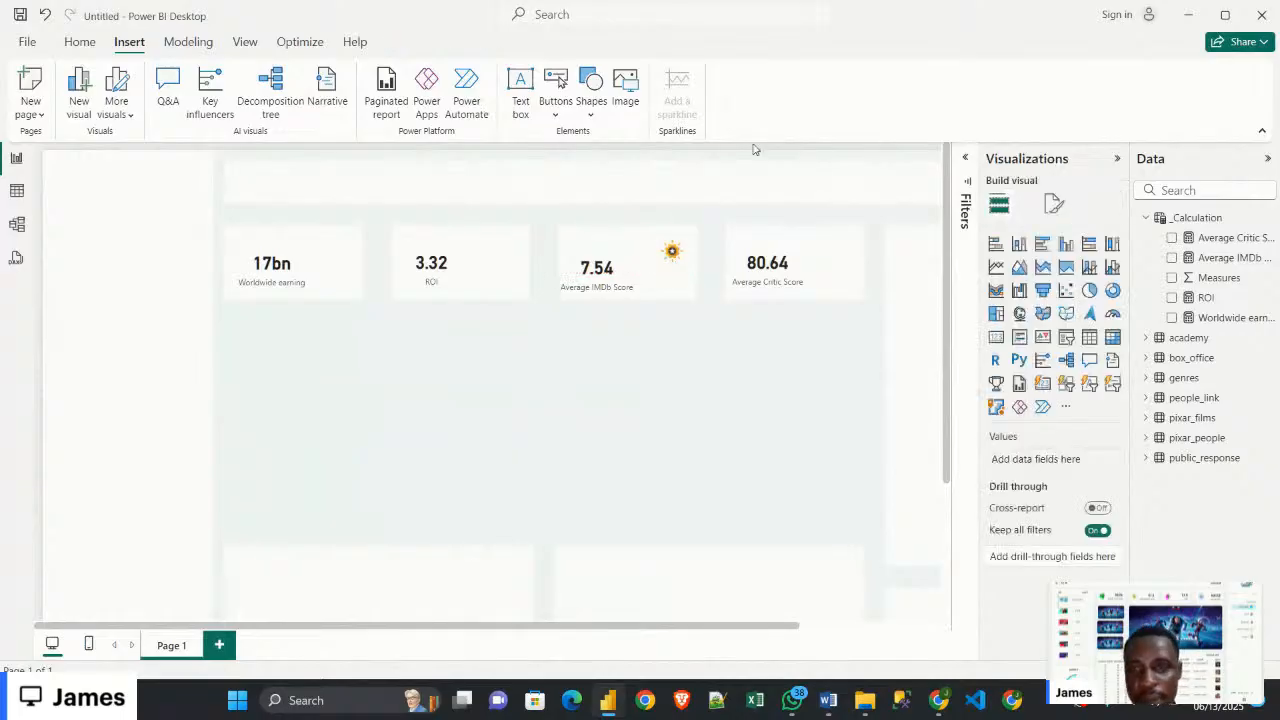
Insert the return-on-investment image from the Film project's Icons folder onto the report page
left_click(624, 100)
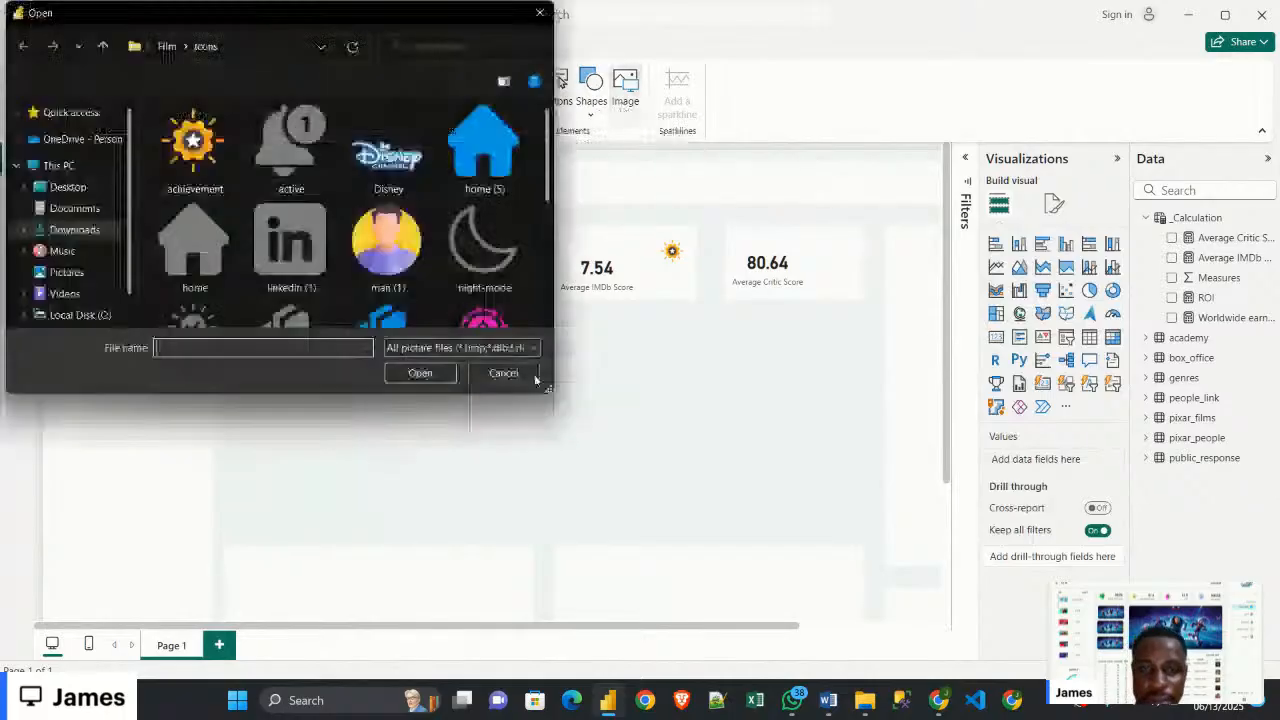
scroll(480, 250, "down", 1)
left_click(486, 268)
left_click(422, 373)
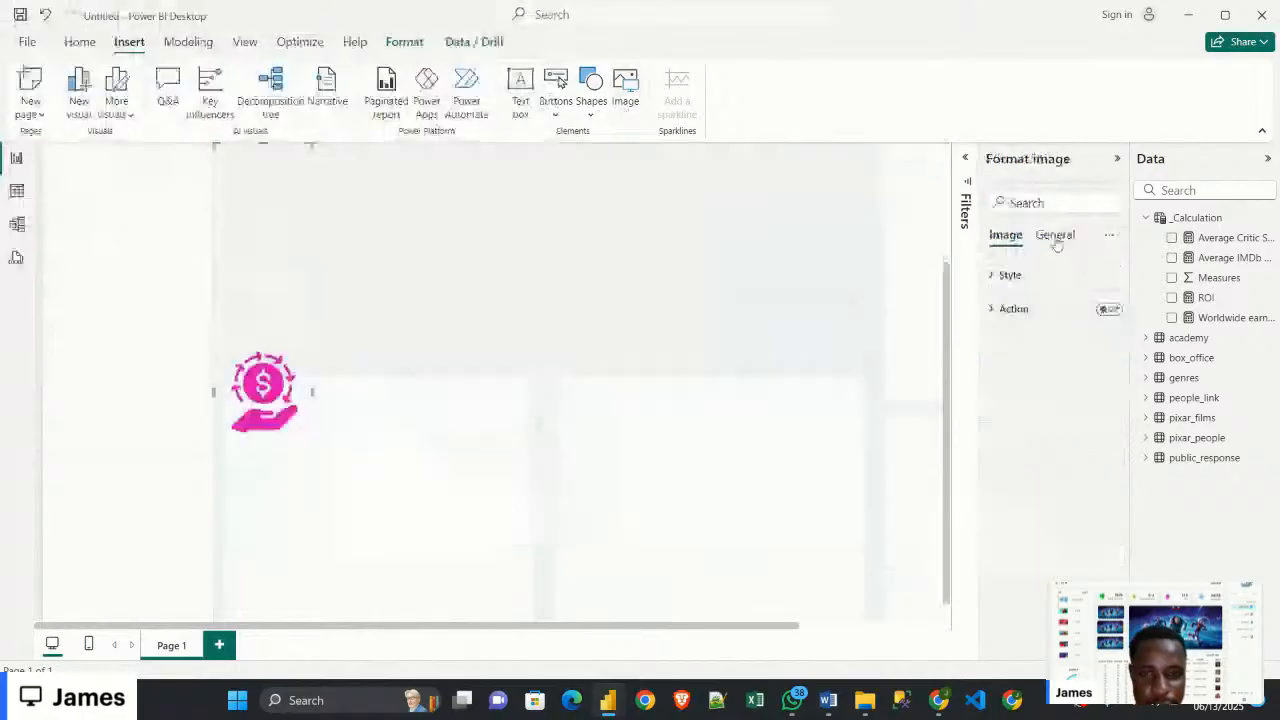
Set the return-on-investment icon's height to 46 and width to 64
left_click(1054, 236)
left_click(1024, 278)
double_click(1025, 358)
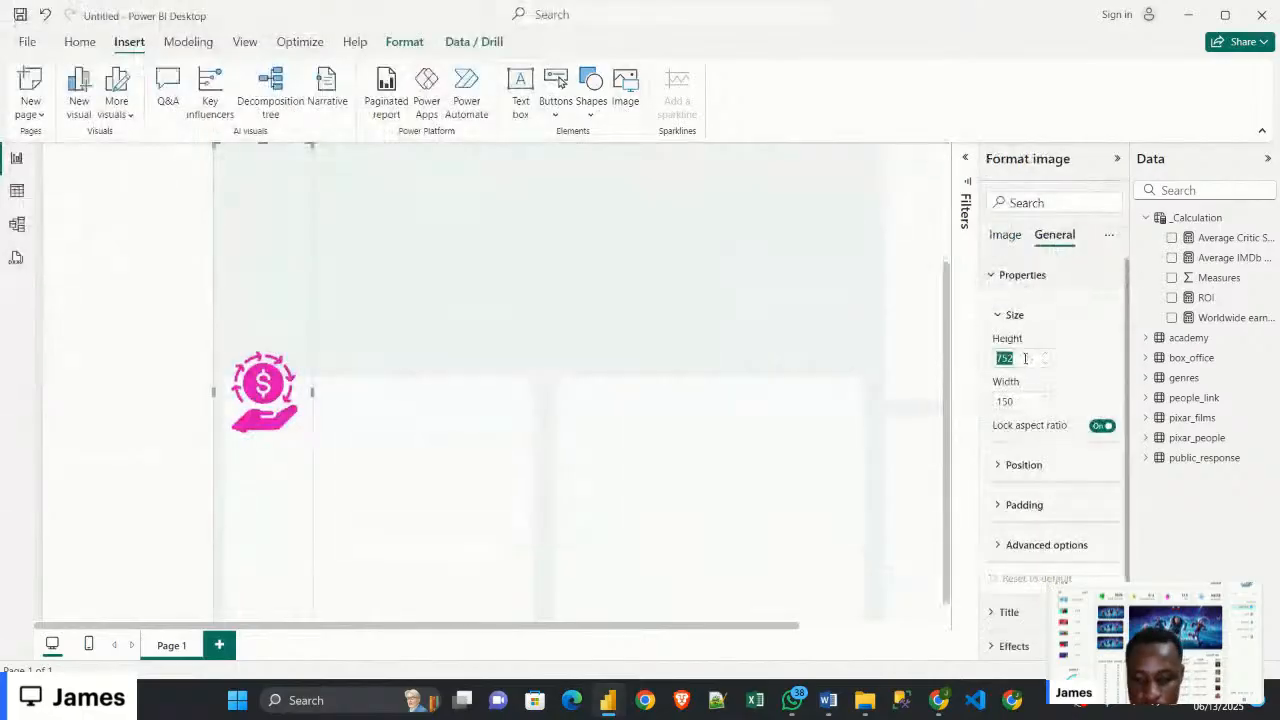
type("48")
key("Tab")
key("BackSpace")
type("64")
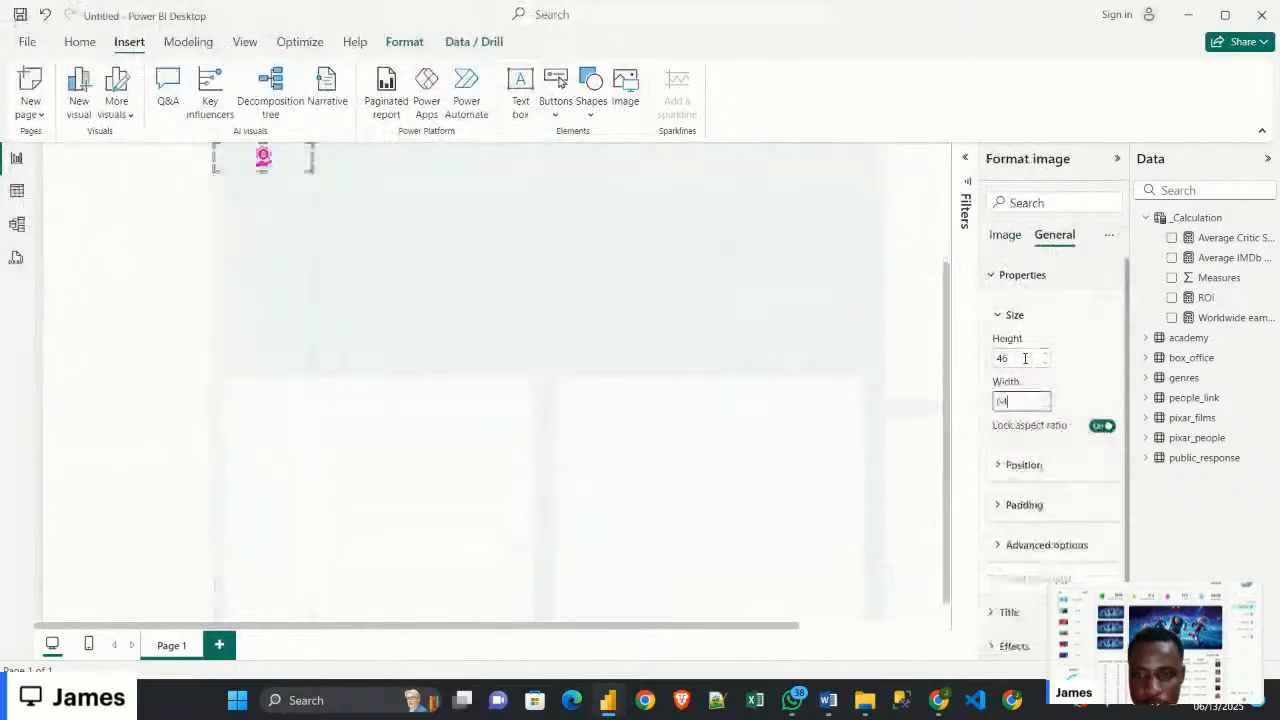
Move the return-on-investment icon into the upper-right corner of the ROI tile, checking its placement against FilmDashboad2
left_click_drag(234, 325, 469, 368)
mouse_move(608, 700)
left_click(537, 660)
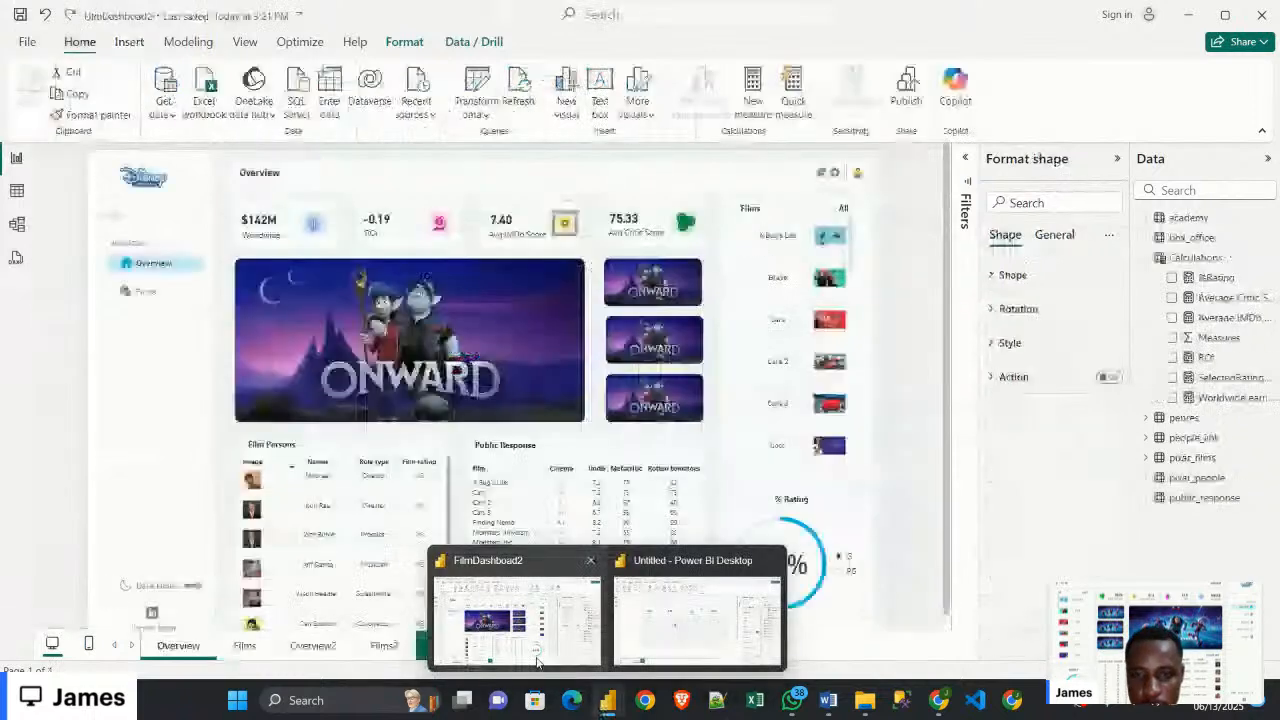
left_click_drag(462, 383, 502, 256)
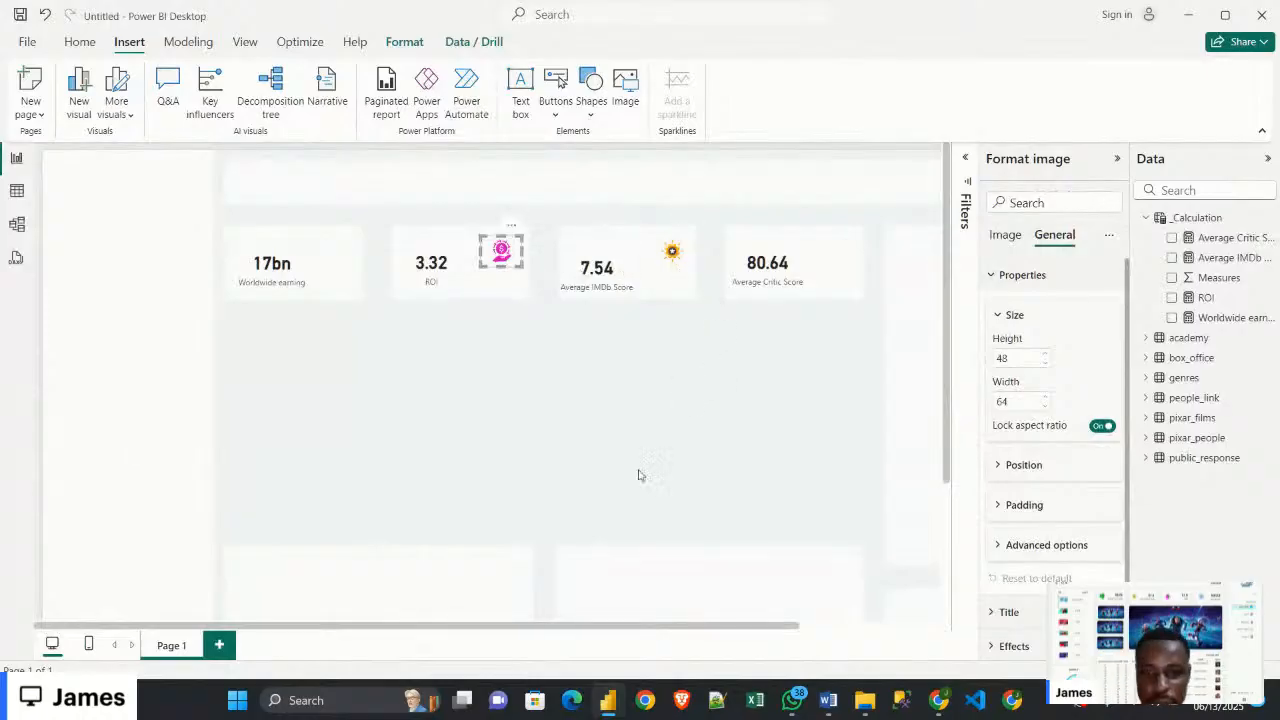
mouse_move(600, 700)
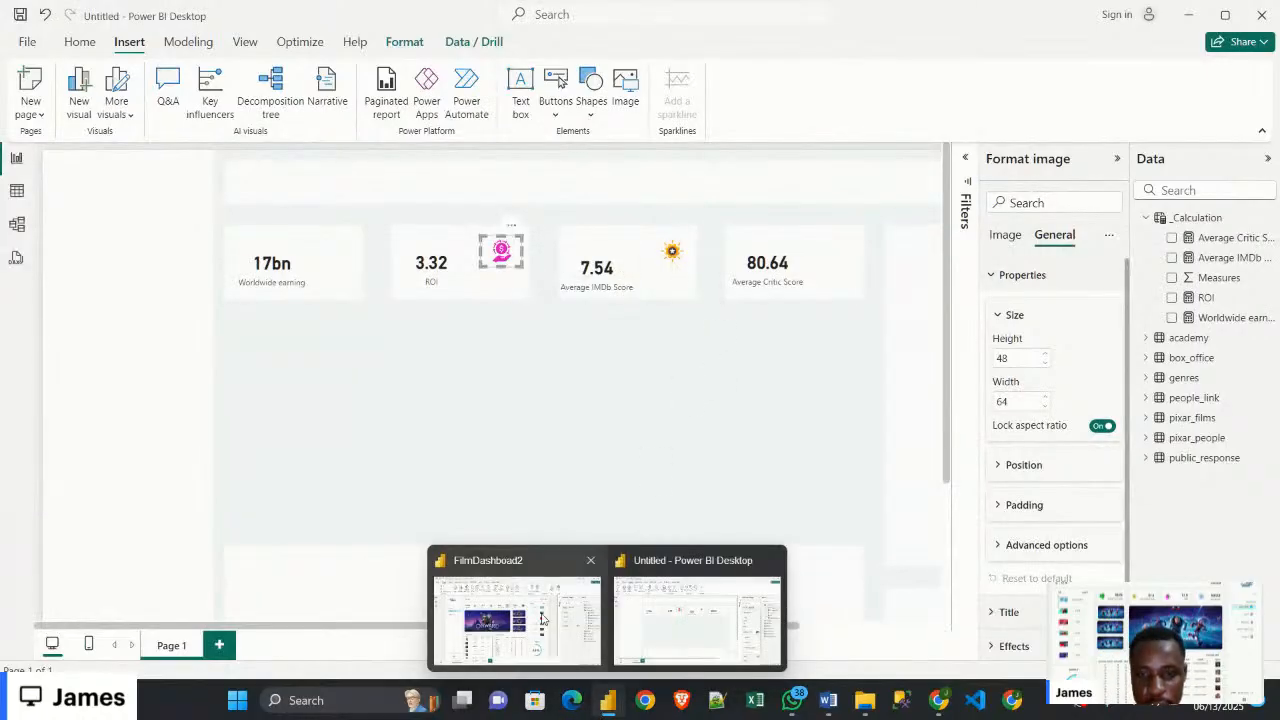
mouse_move(541, 620)
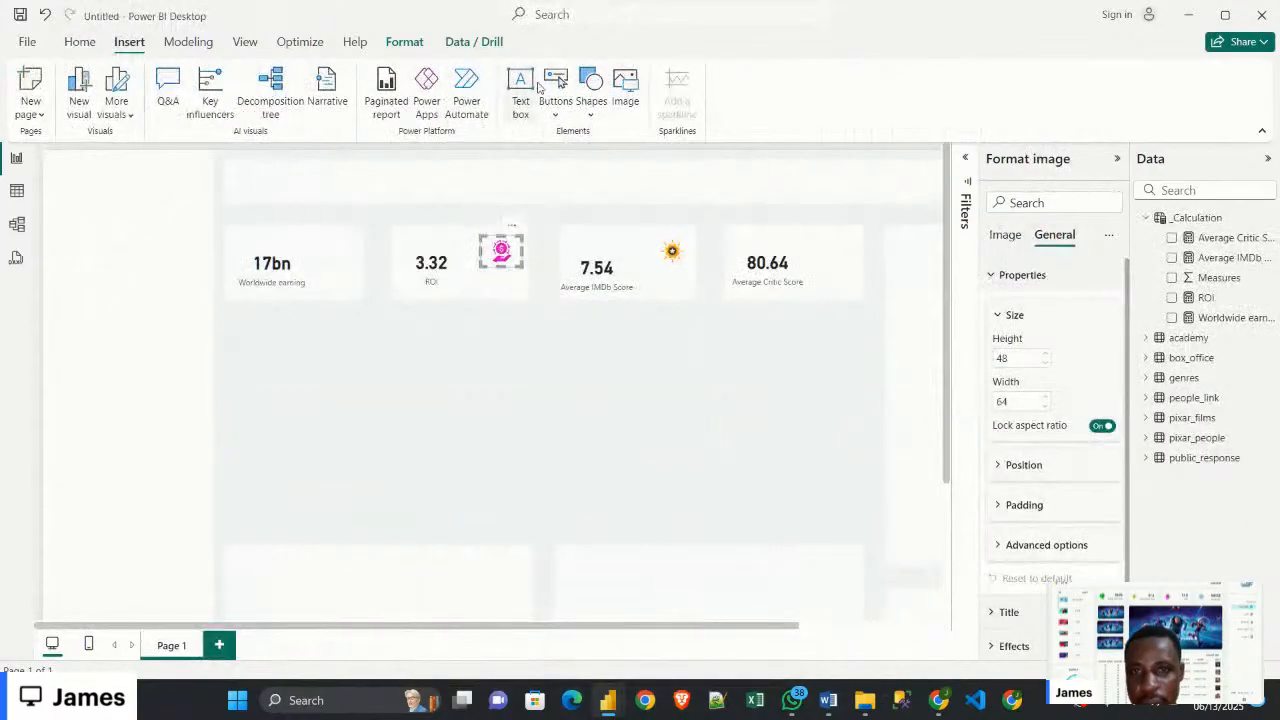
Insert the worldwide image from the Film project's Icons folder onto the report page
left_click(590, 92)
left_click(625, 88)
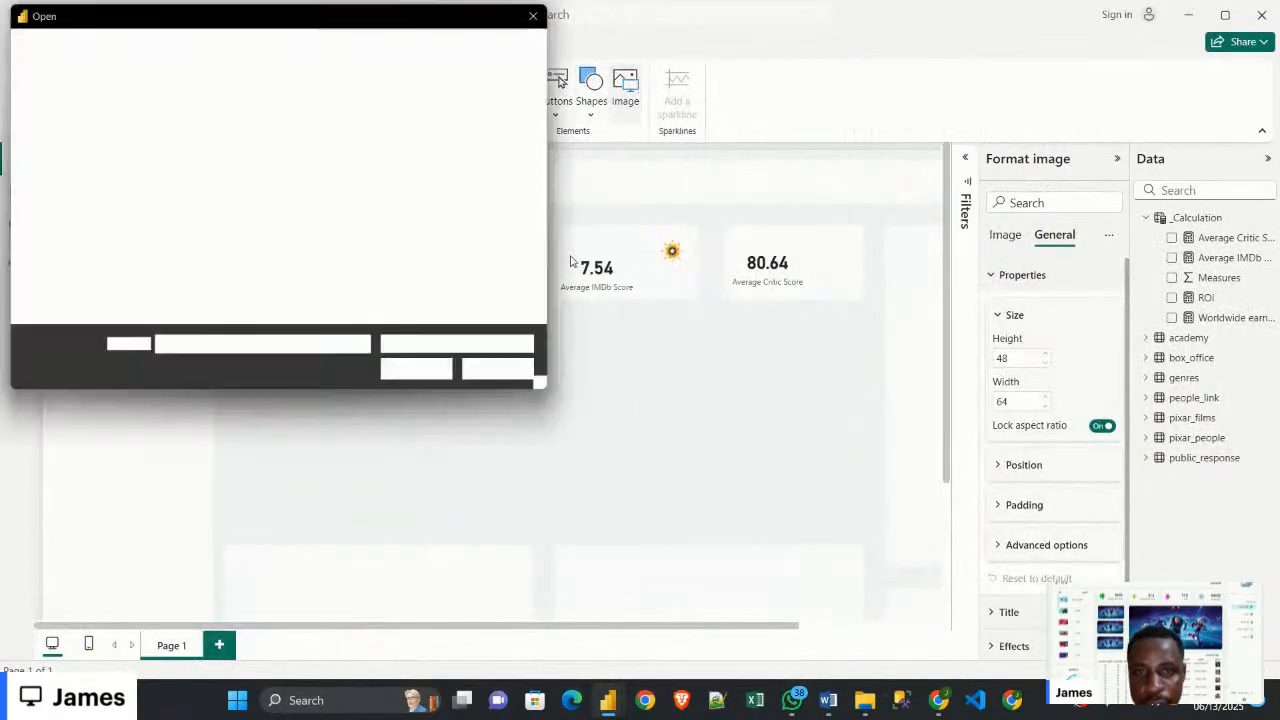
scroll(274, 287, "down", 5)
left_click(194, 272)
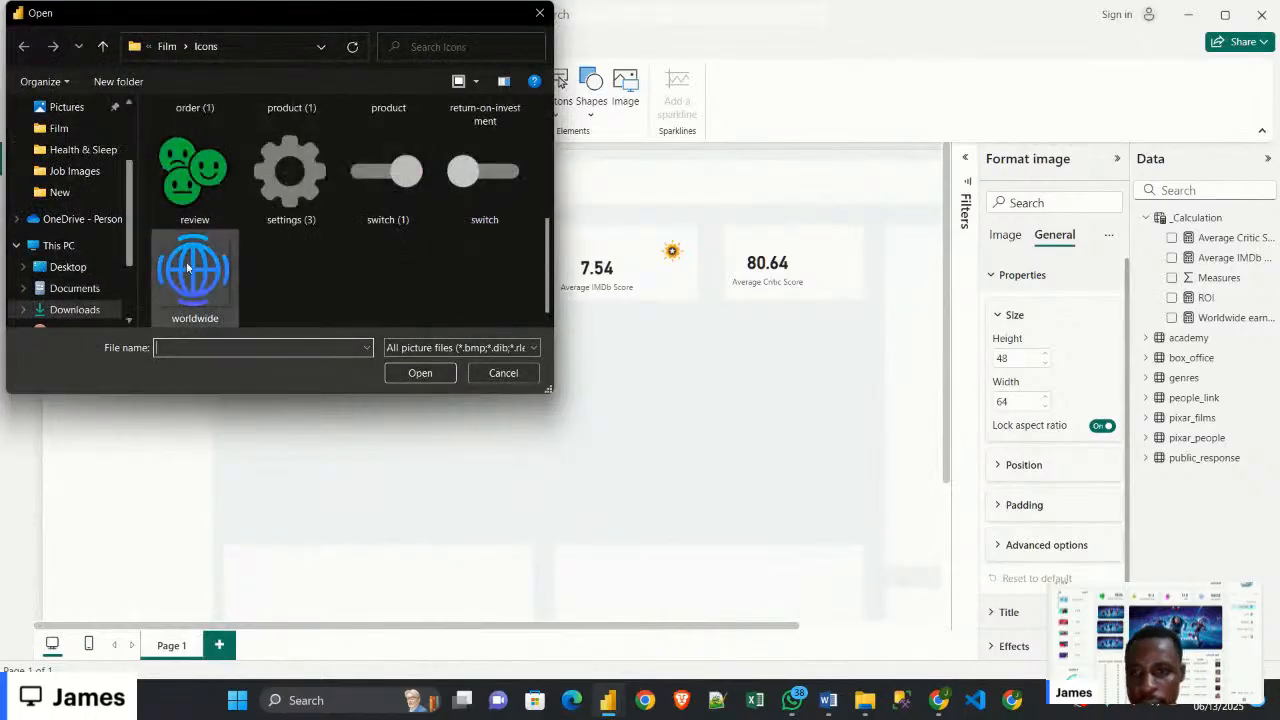
left_click(422, 374)
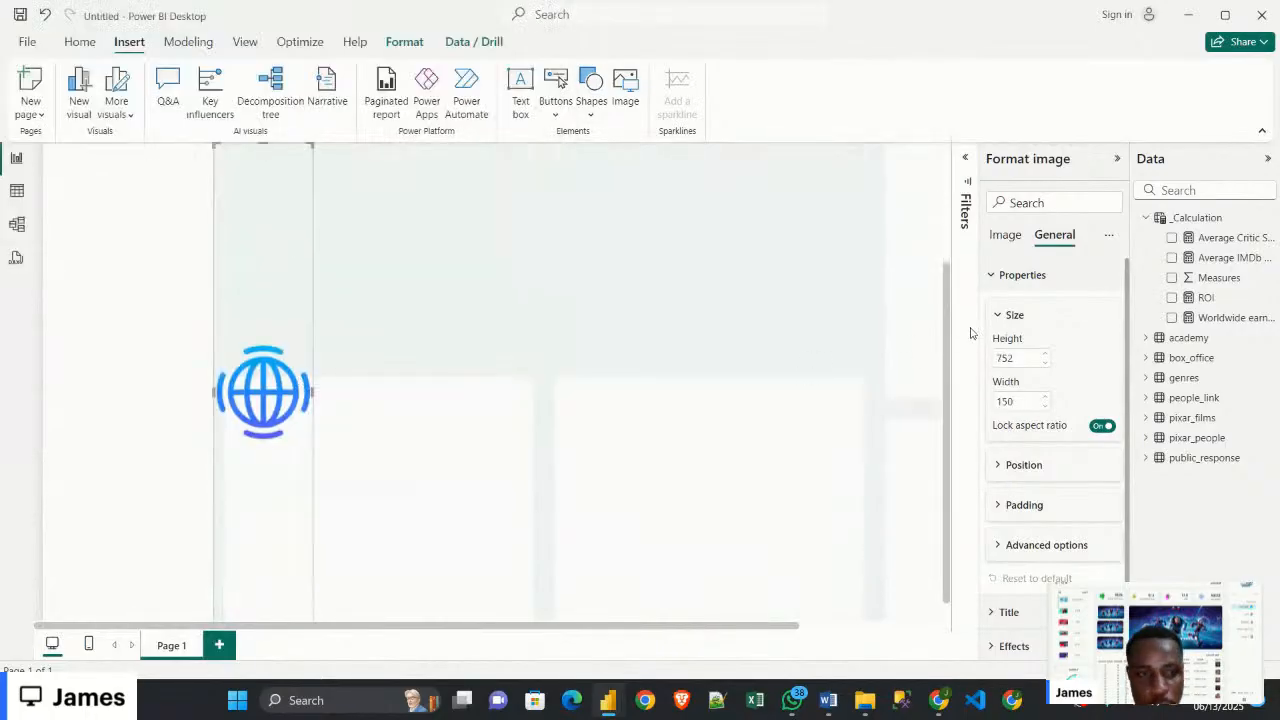
Set the worldwide icon's height to 46 and width to 64, and move it beside the value in the Worldwide earning tile
left_click(1028, 358)
type("46")
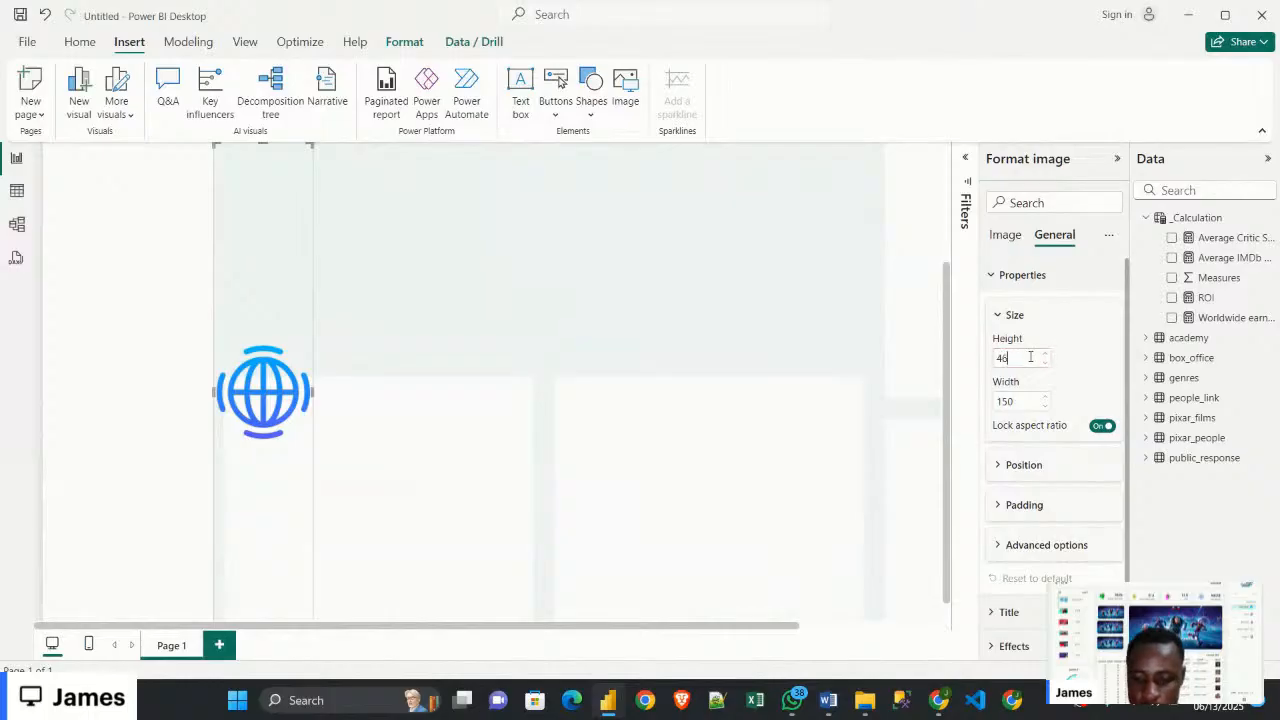
key("Tab")
type("64")
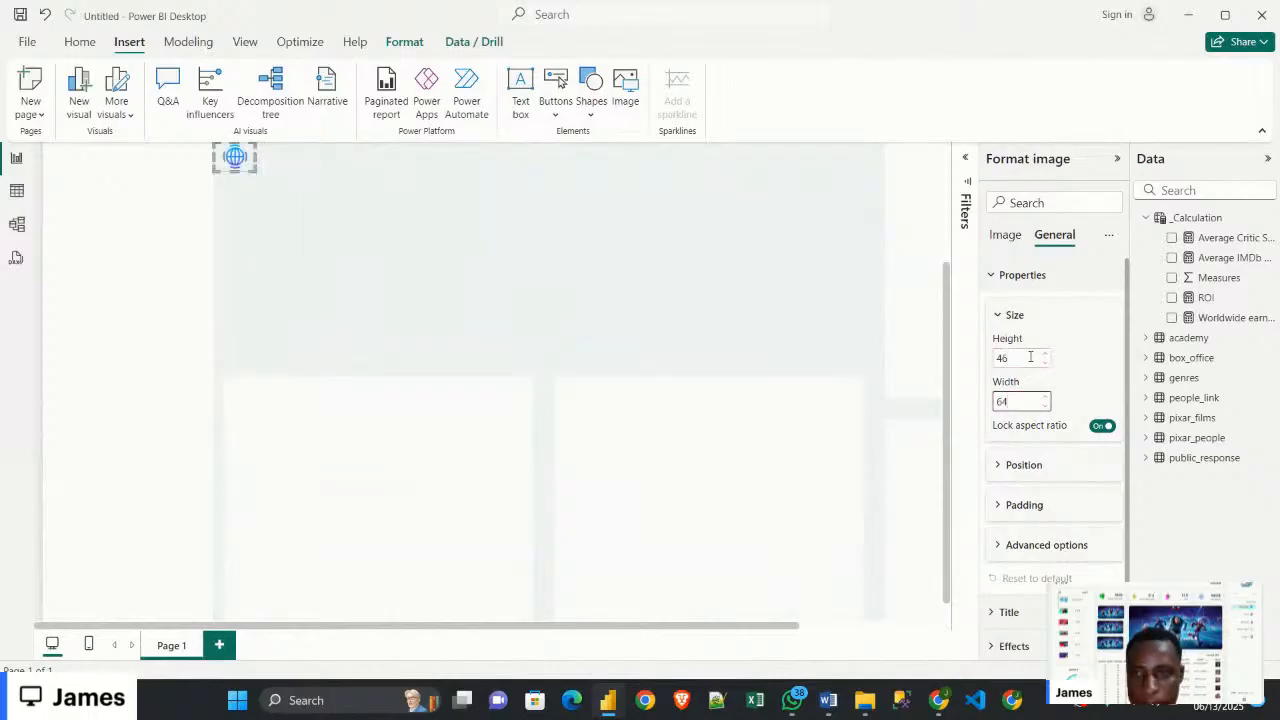
scroll(711, 389, "up", 3)
key("Return")
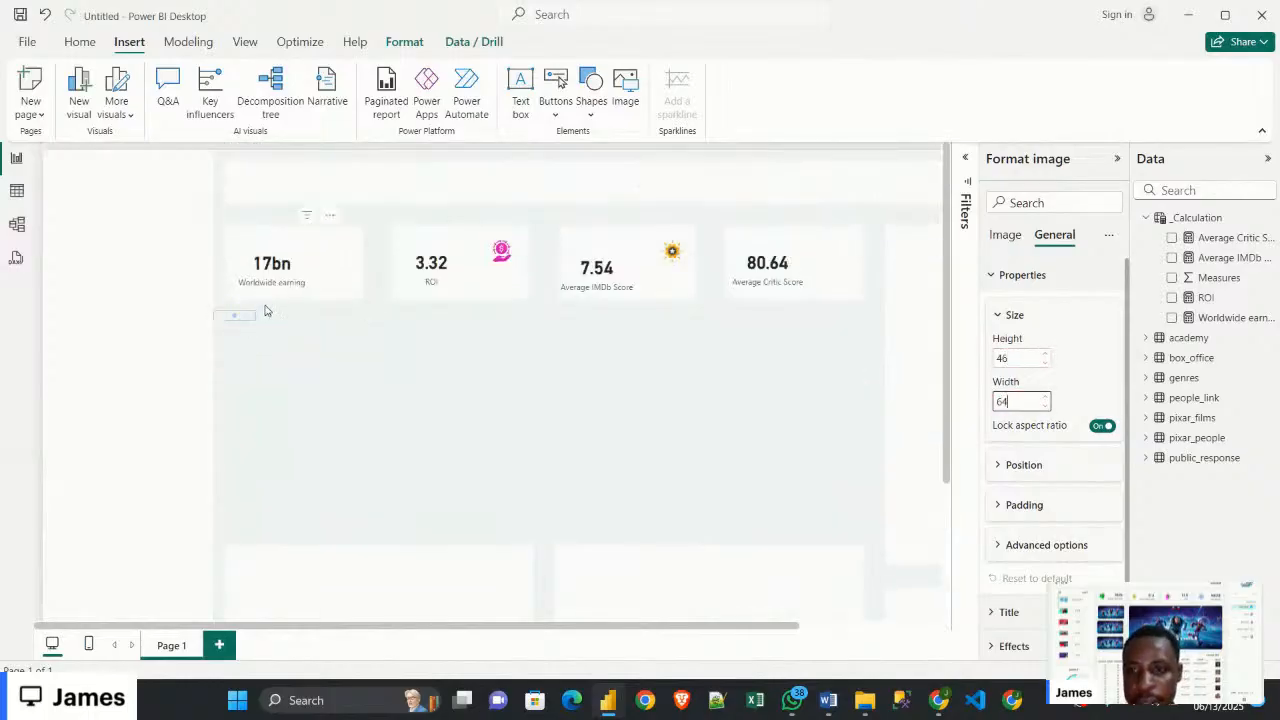
left_click(1016, 355)
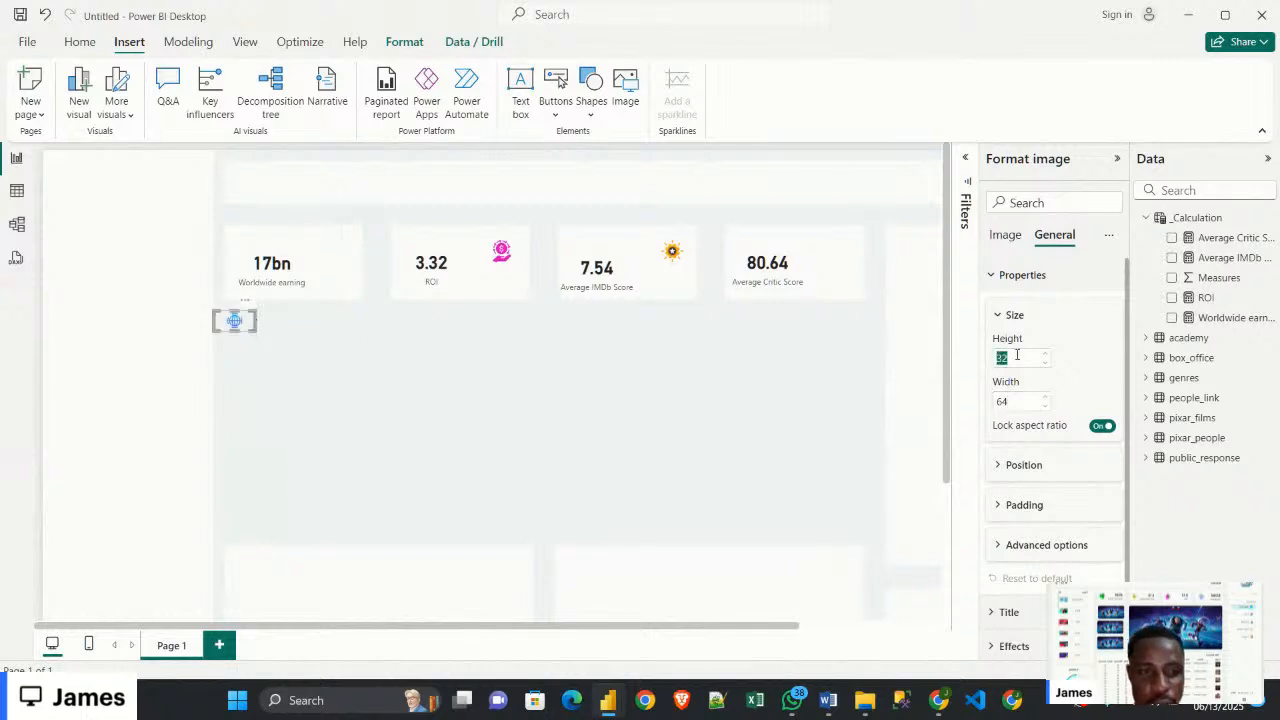
type("46")
key("Tab")
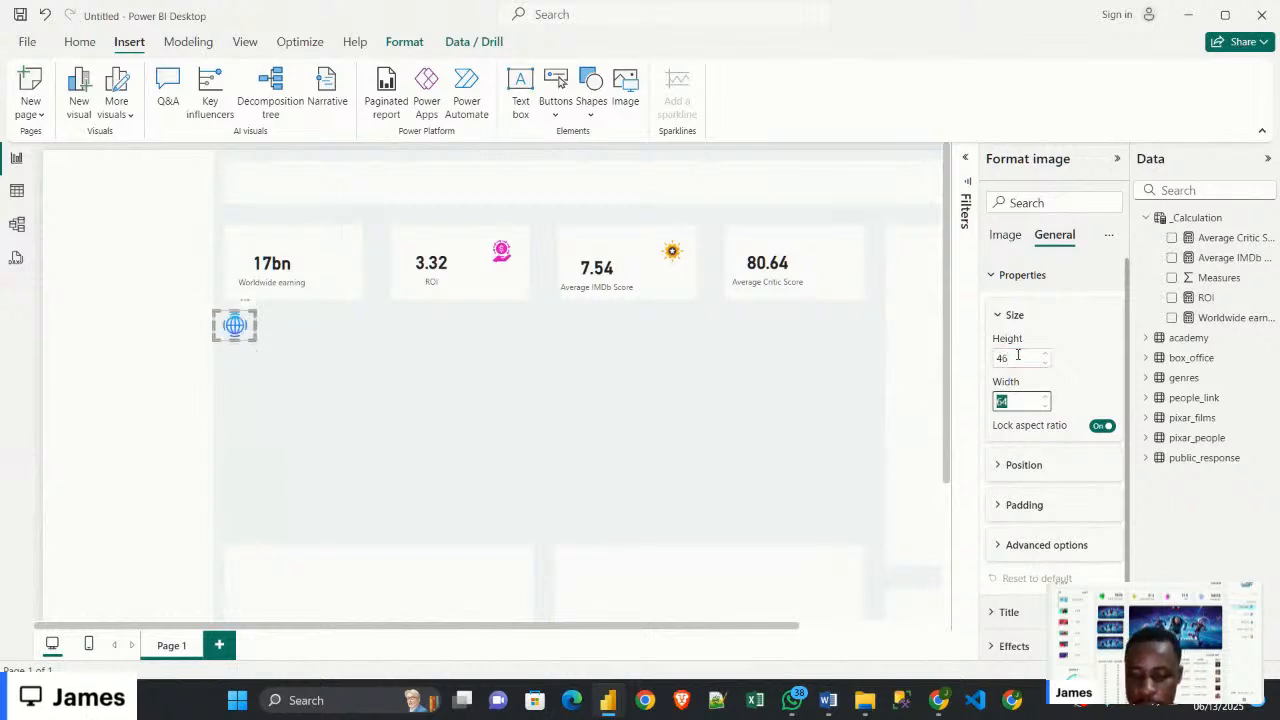
type("64")
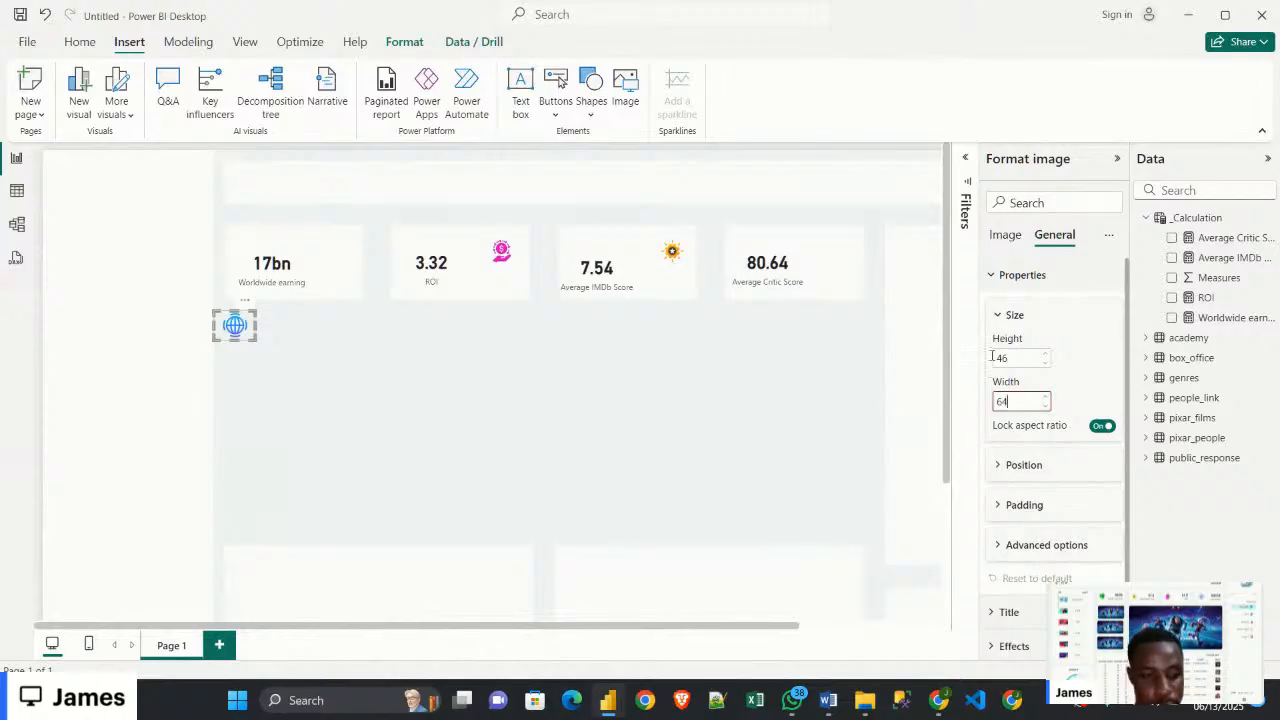
left_click_drag(232, 336, 333, 274)
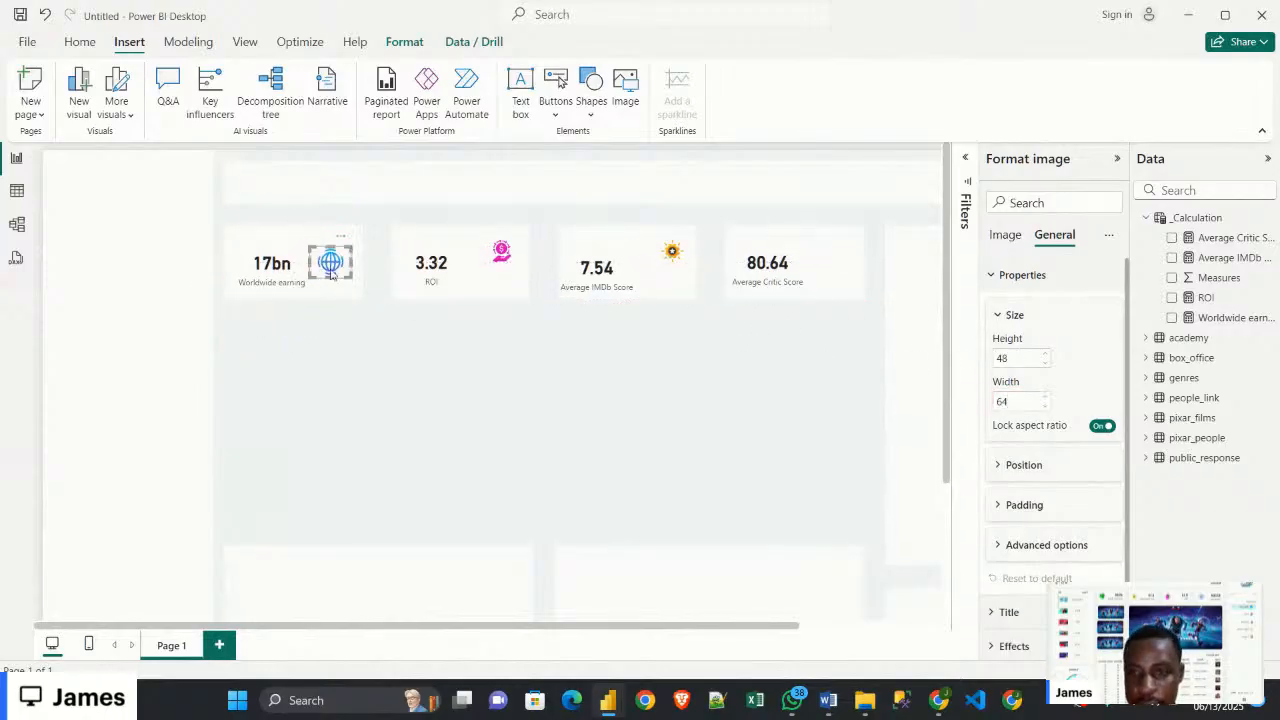
Insert the review image from the Film project's Icons folder onto the report page
left_click(620, 112)
scroll(402, 240, "down", 3)
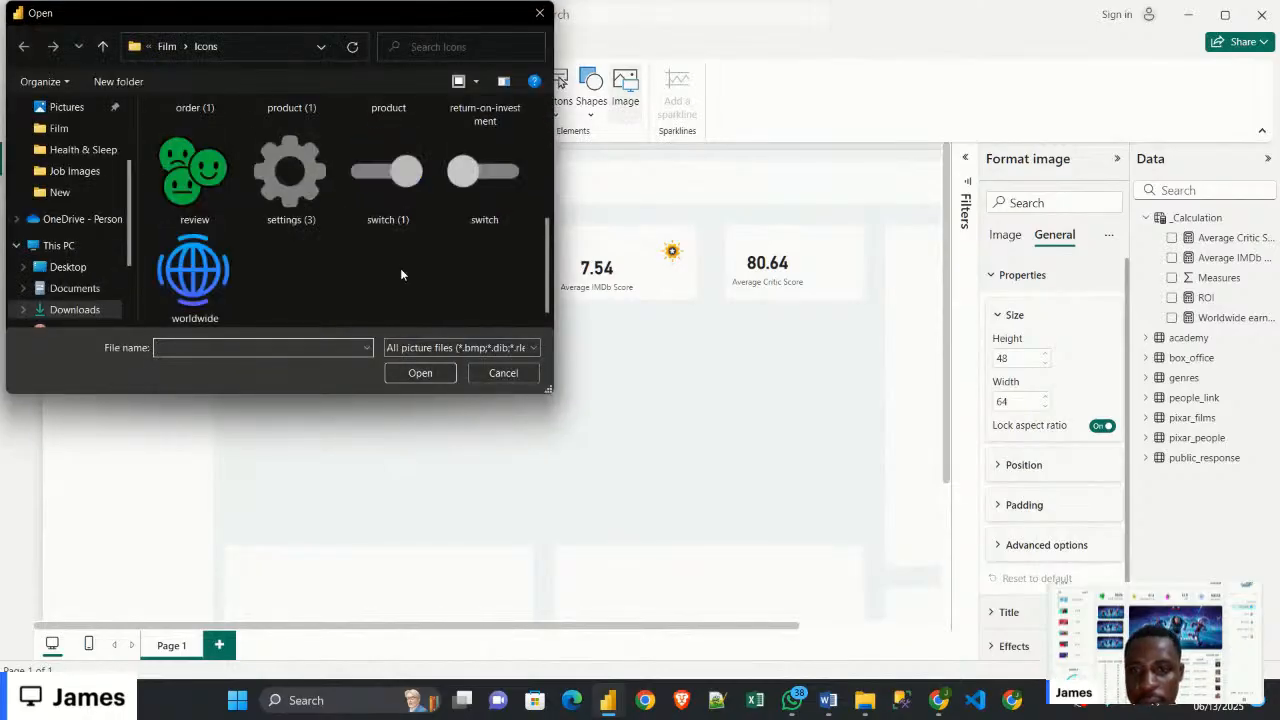
left_click(194, 172)
left_click(420, 378)
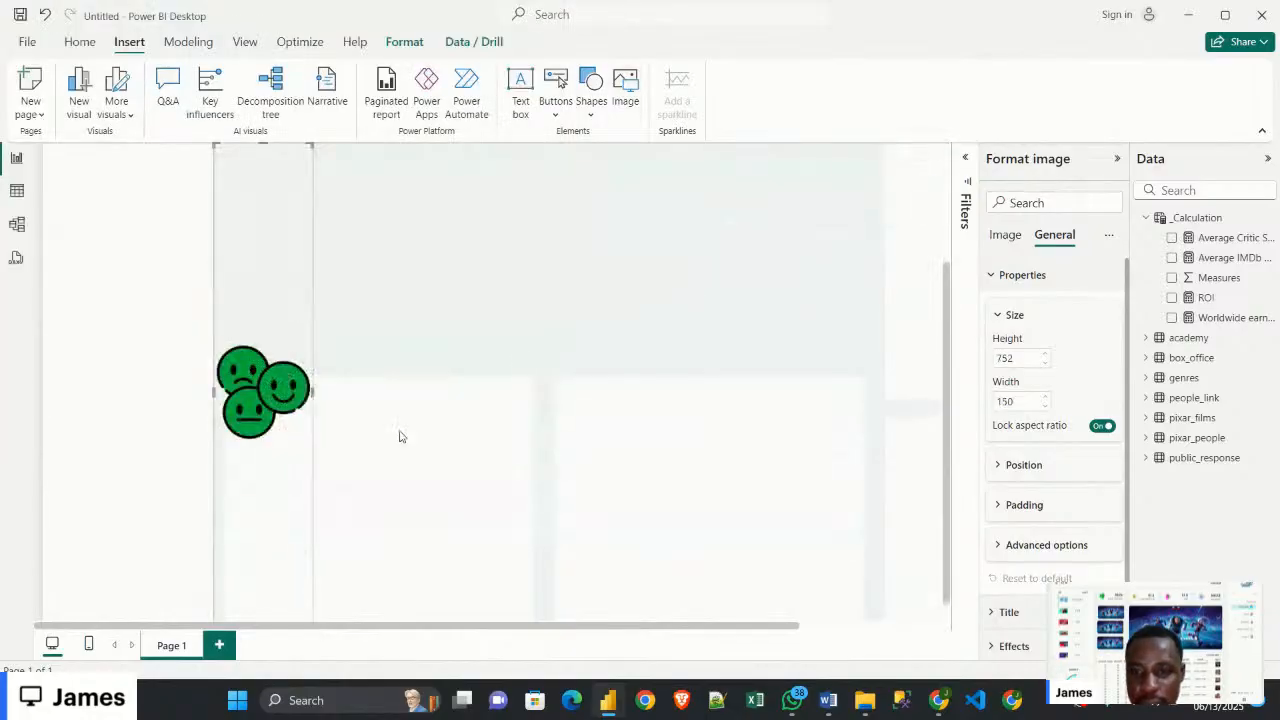
Set the review icon's height to 46 and width to 64
scroll(400, 437, "up", 2)
scroll(670, 399, "down", 1)
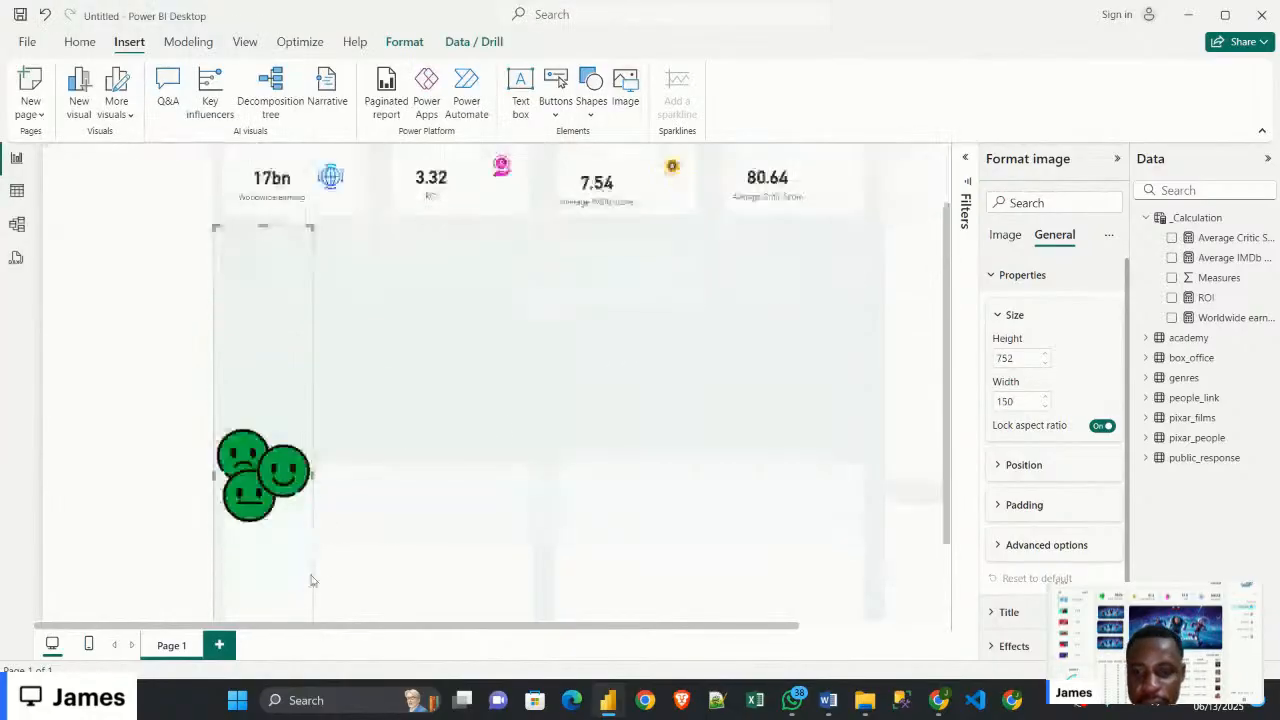
double_click(1014, 361)
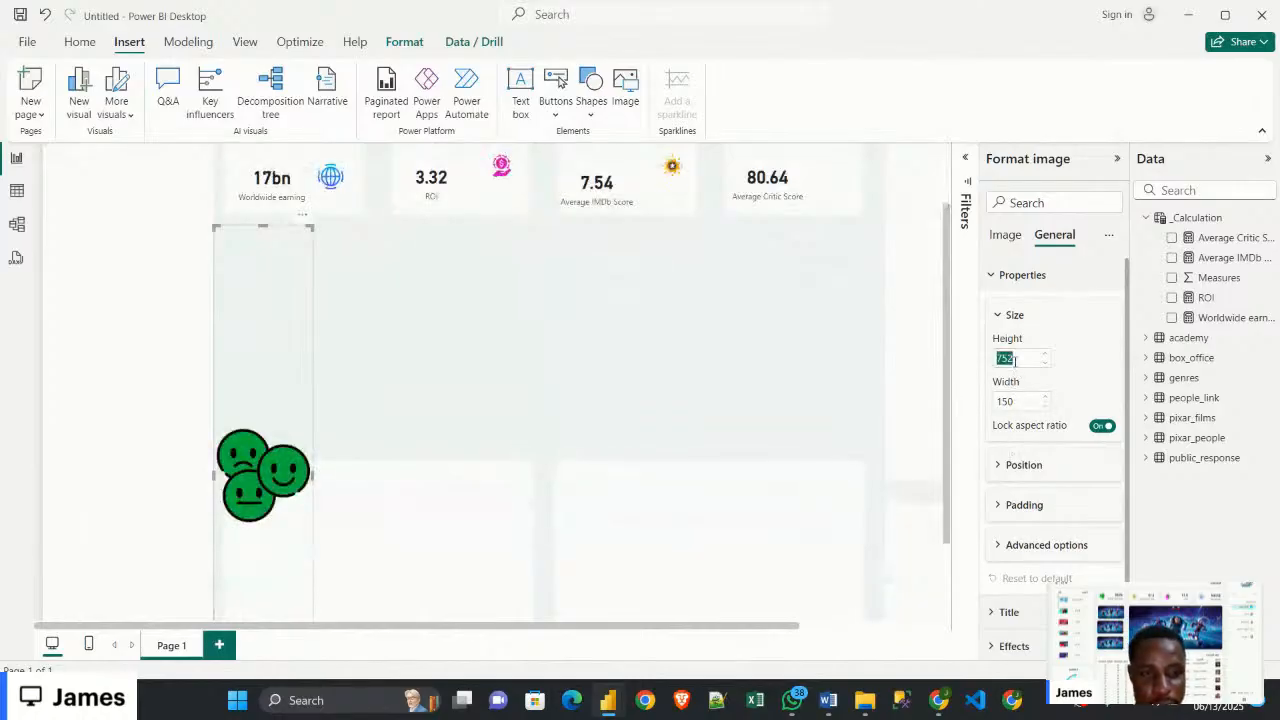
type("46")
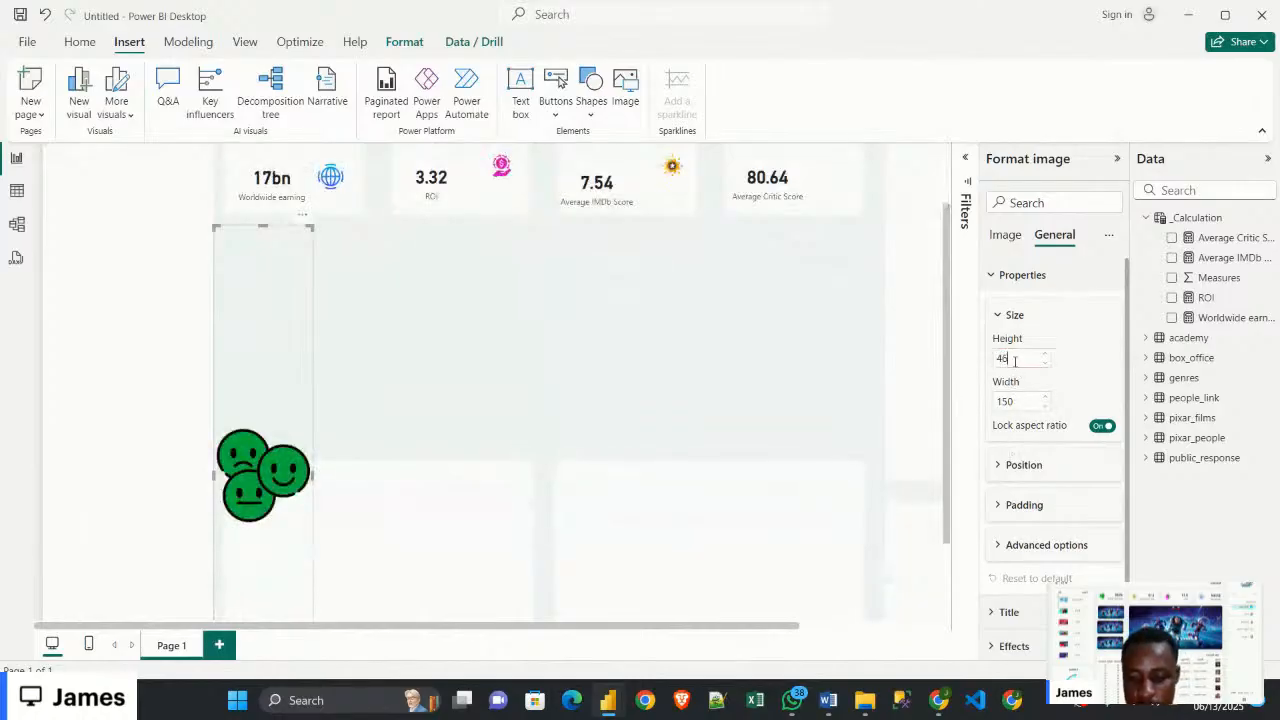
key("Tab")
type("64")
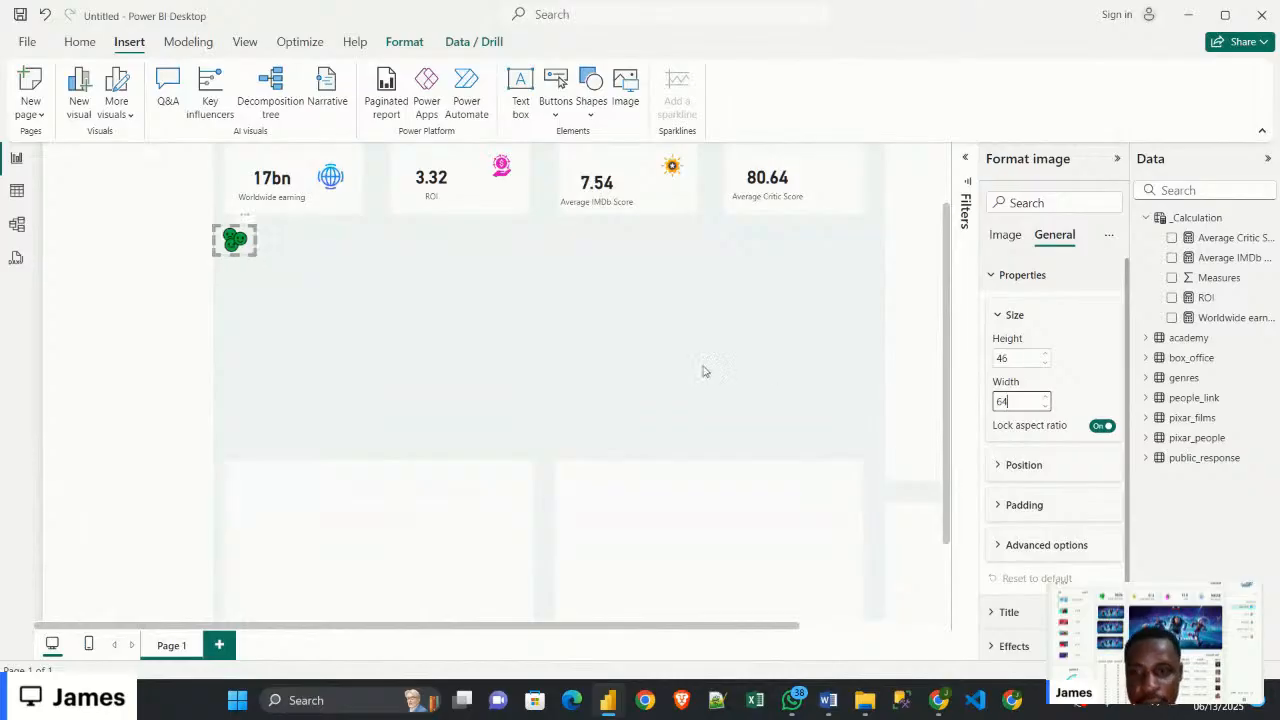
Move the review icon into the upper-right corner of the Average Critic Score tile
scroll(519, 381, "up", 1)
left_click(284, 383)
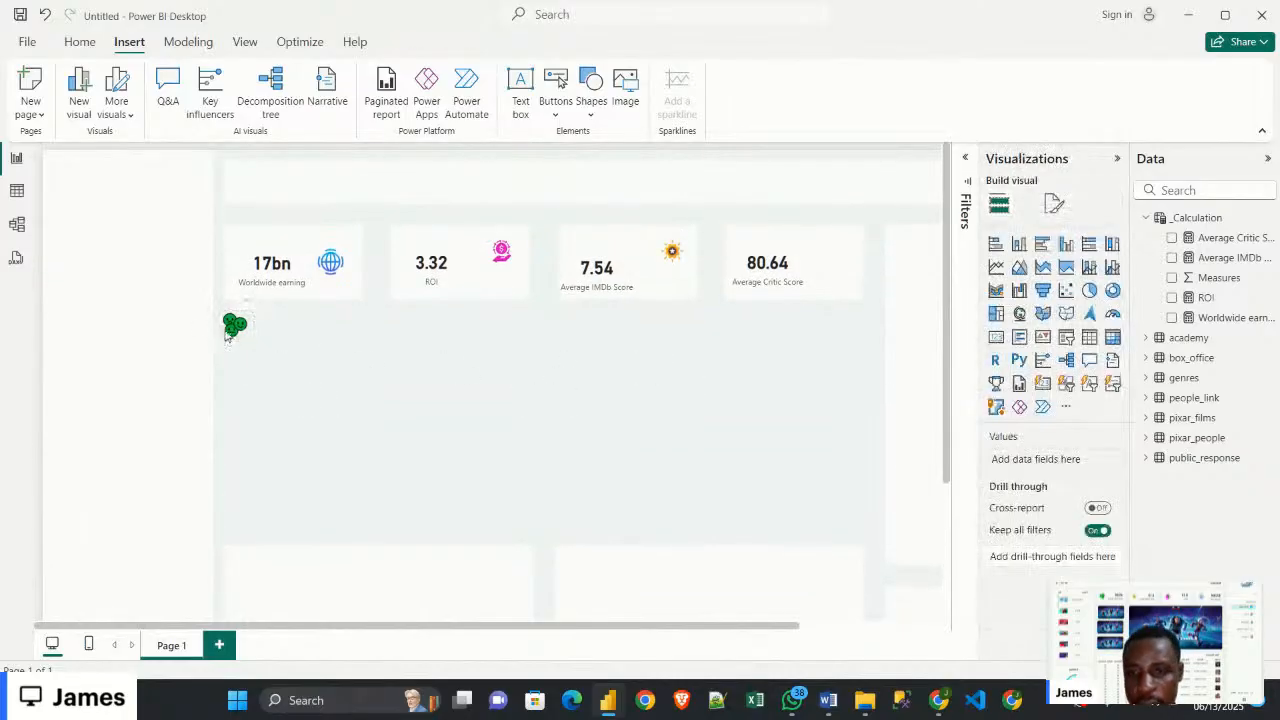
left_click_drag(234, 330, 836, 260)
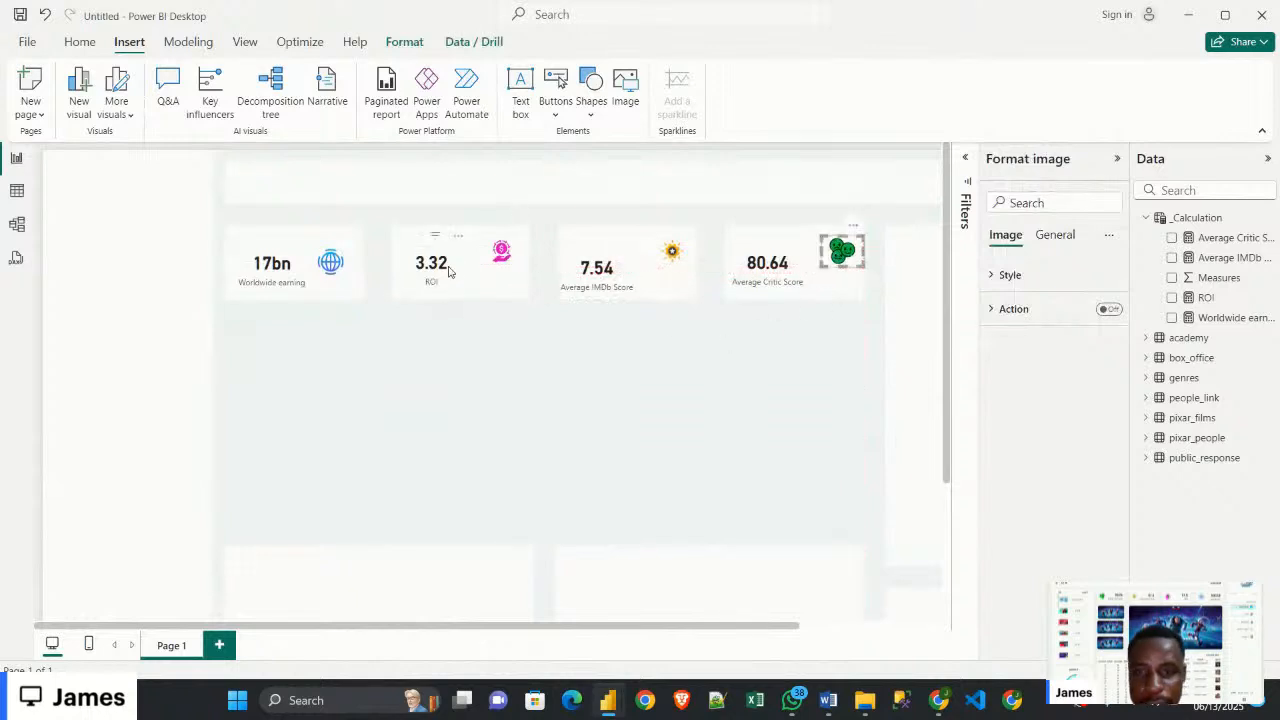
Nudge the worldwide icon up and right within its tile to align it with the other KPI icons
left_click(334, 264)
left_click_drag(336, 266, 345, 265)
left_click(450, 348)
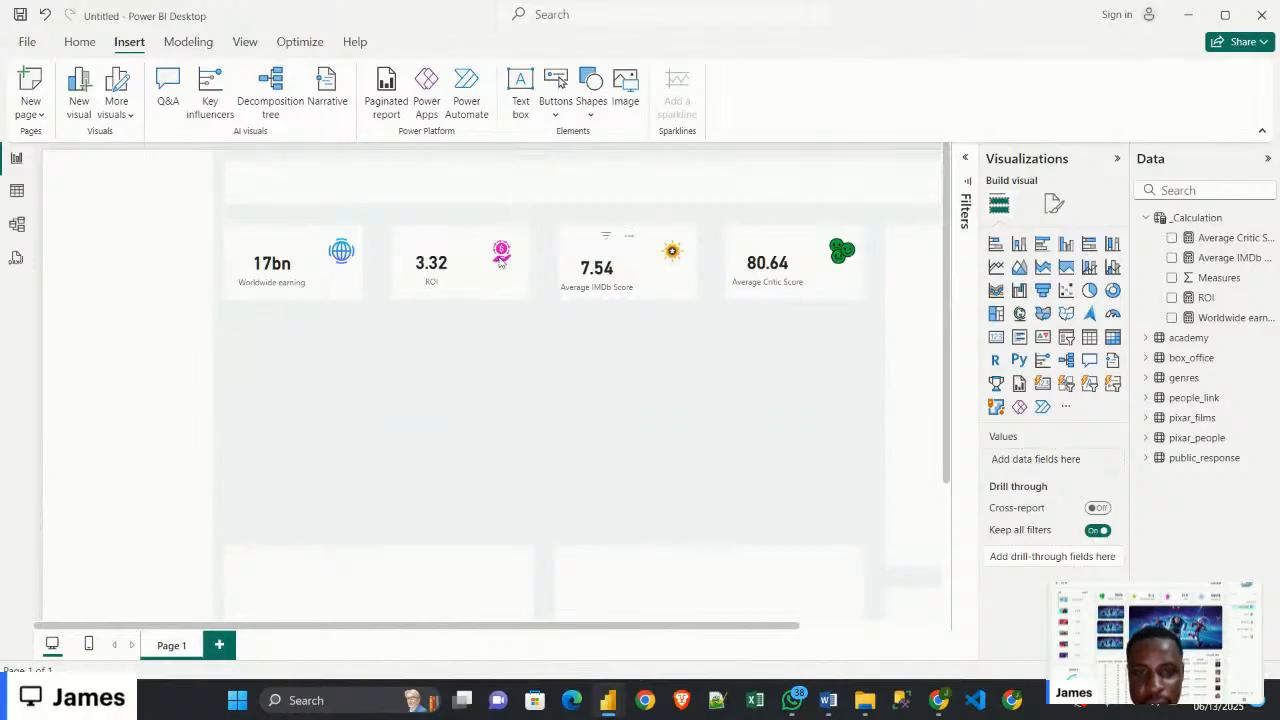
Switch to FilmDashboad2 to compare its finished KPI tiles, and return to the untitled report
mouse_move(608, 700)
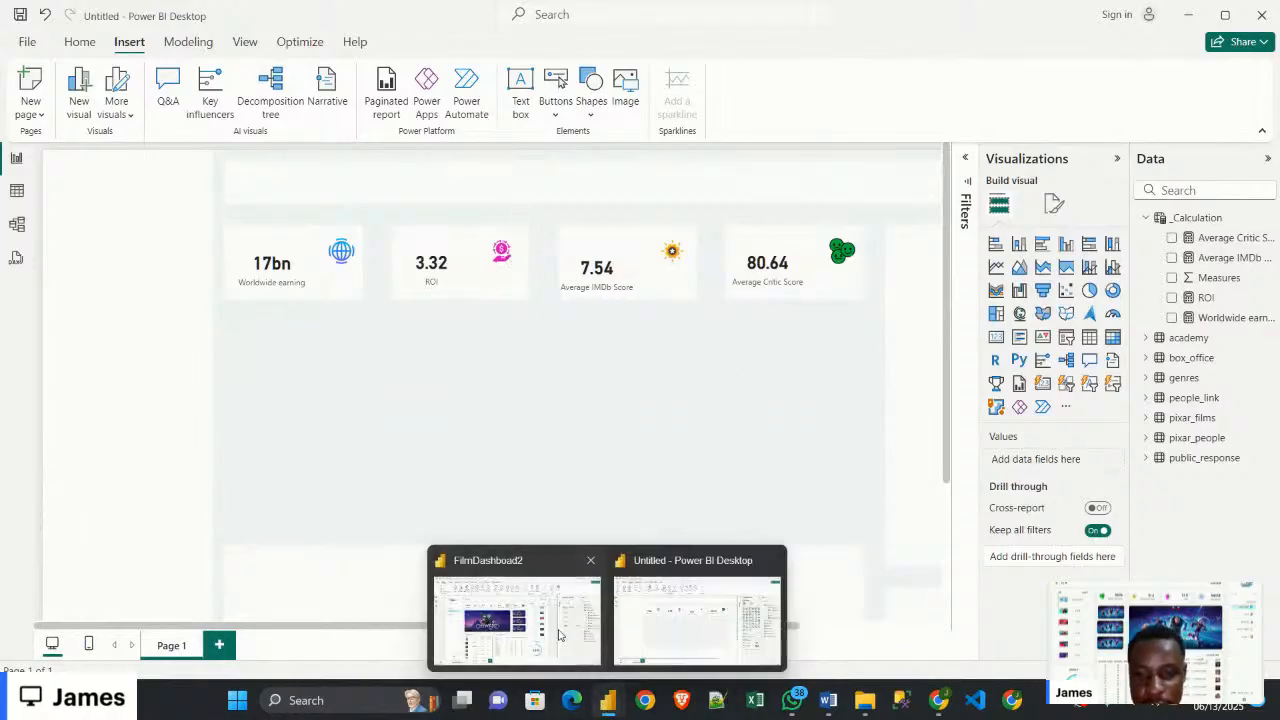
left_click(519, 610)
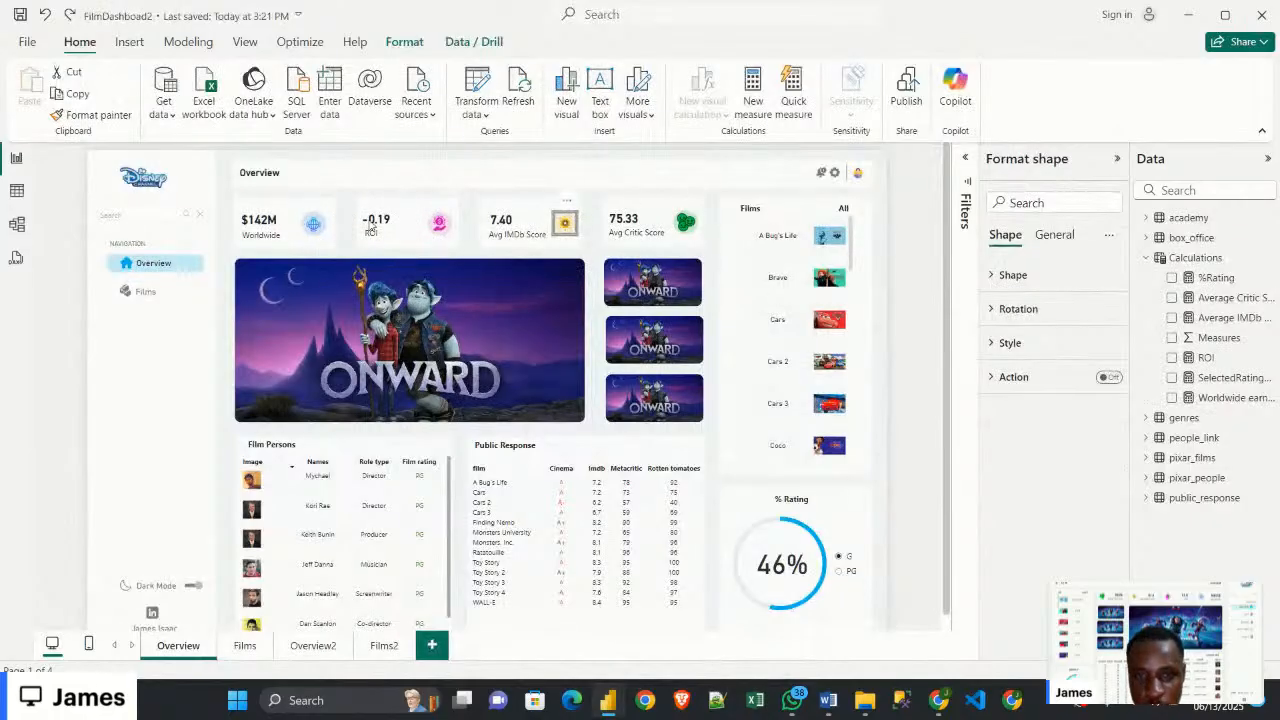
mouse_move(605, 712)
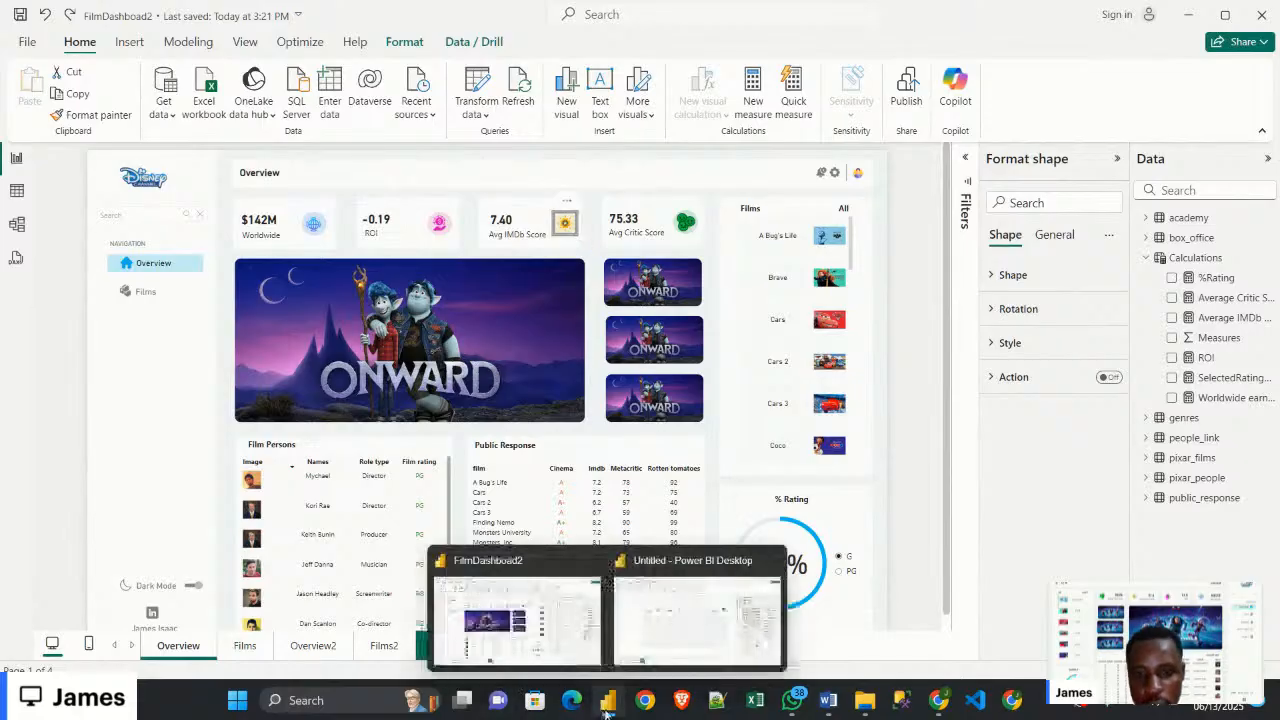
left_click(686, 648)
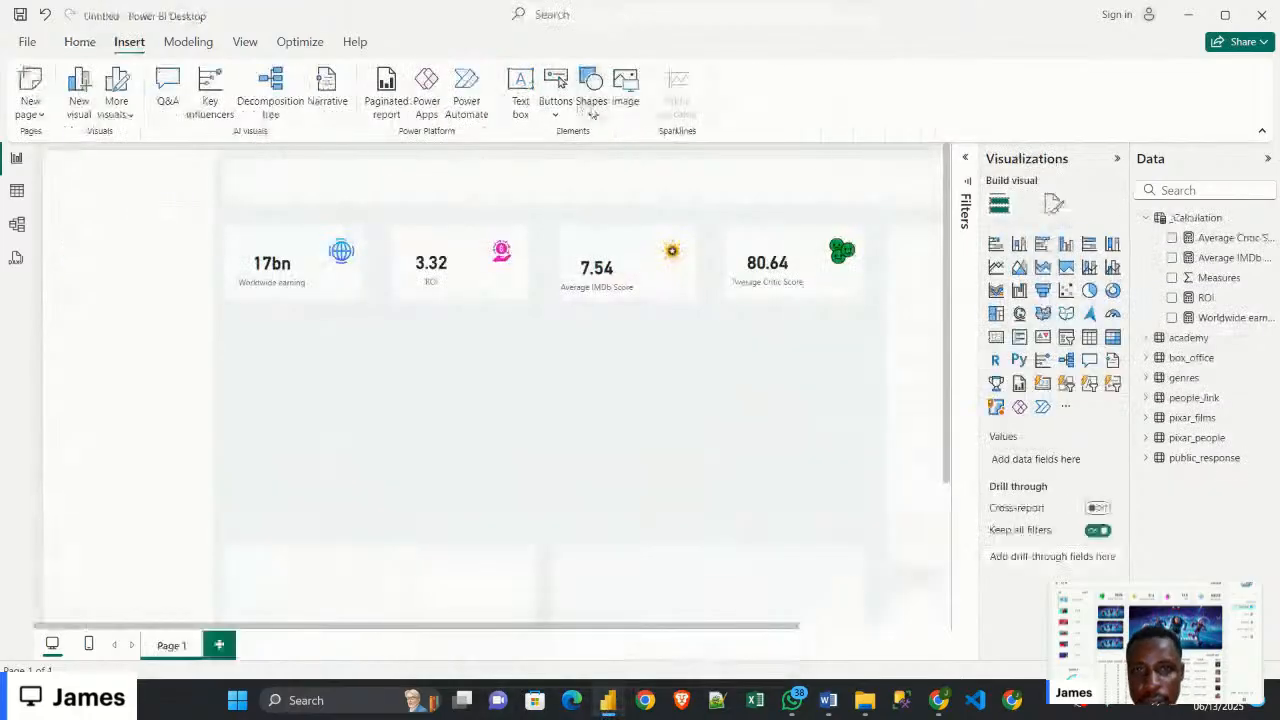
Insert an oval shape and shrink it to a small circle roughly the size of the KPI icons
left_click(591, 100)
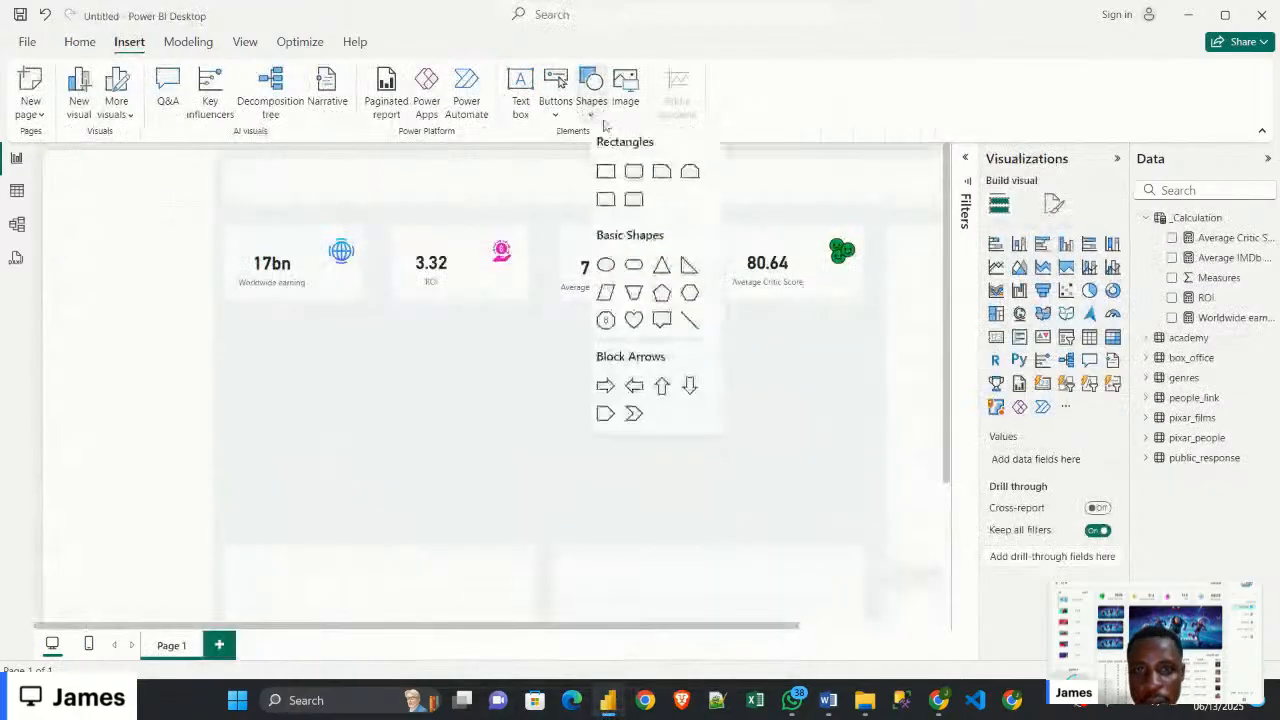
left_click(606, 265)
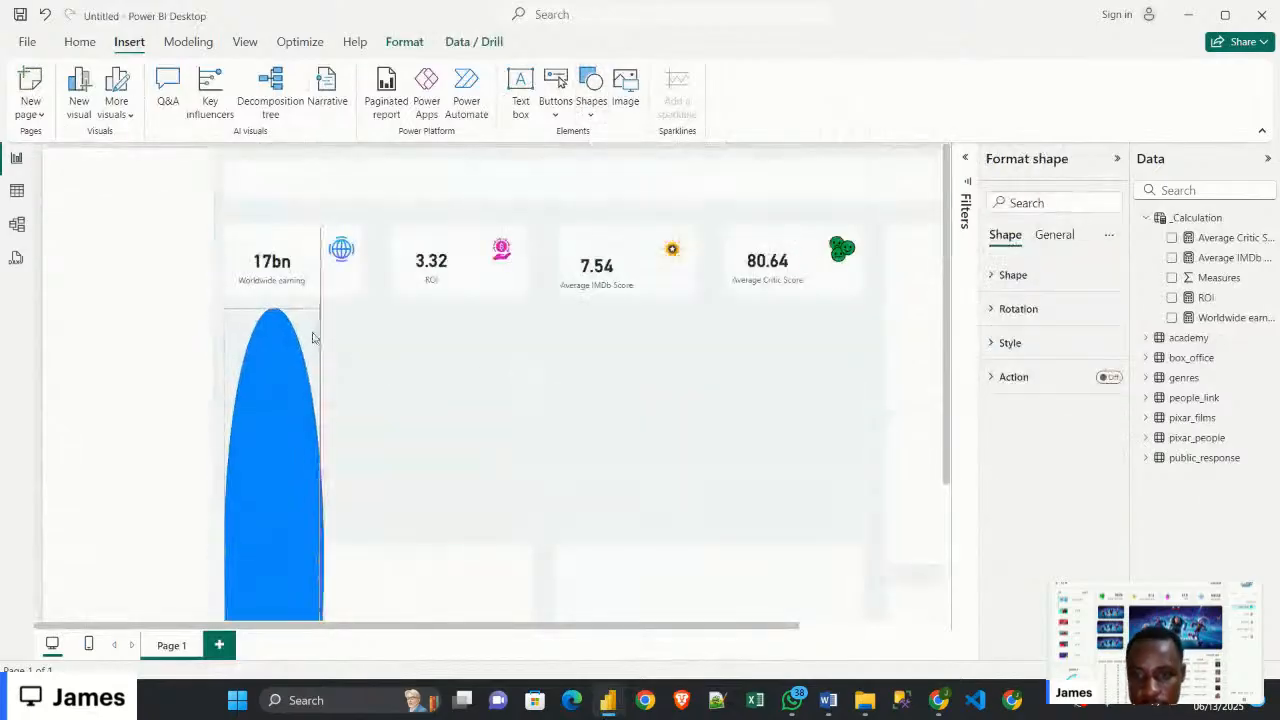
left_click_drag(305, 372, 381, 372)
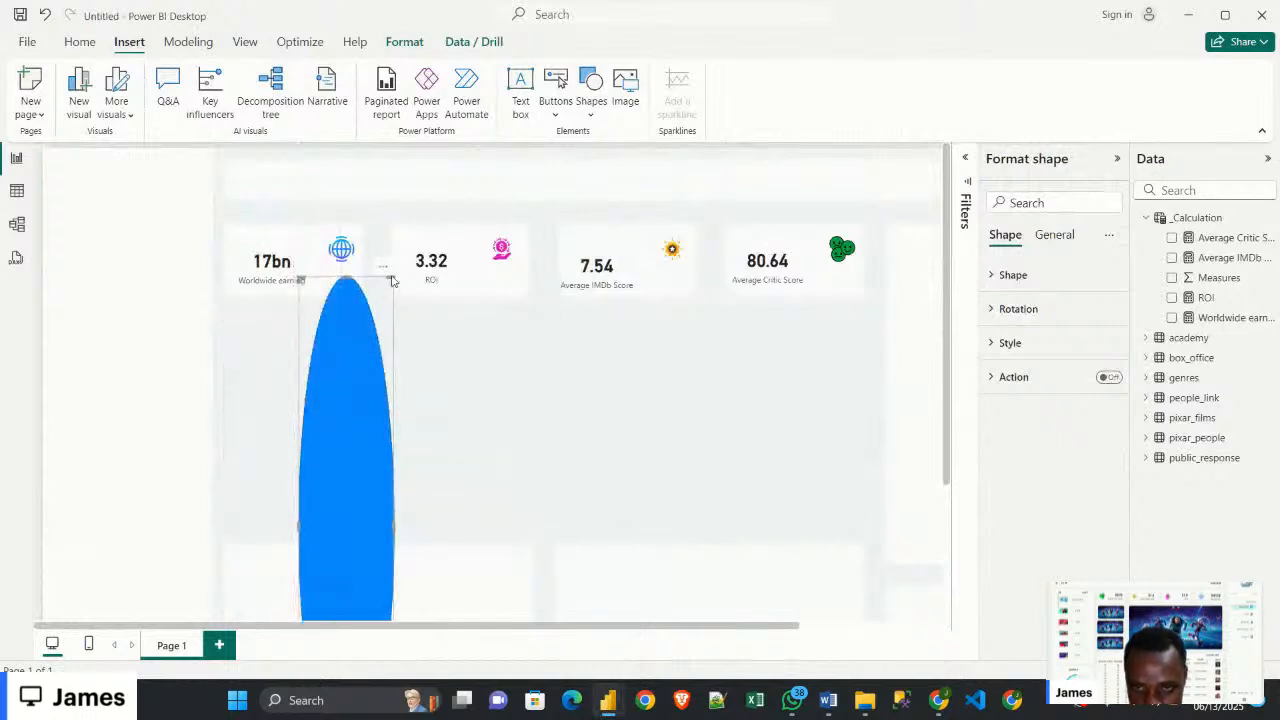
left_click_drag(392, 311, 372, 381)
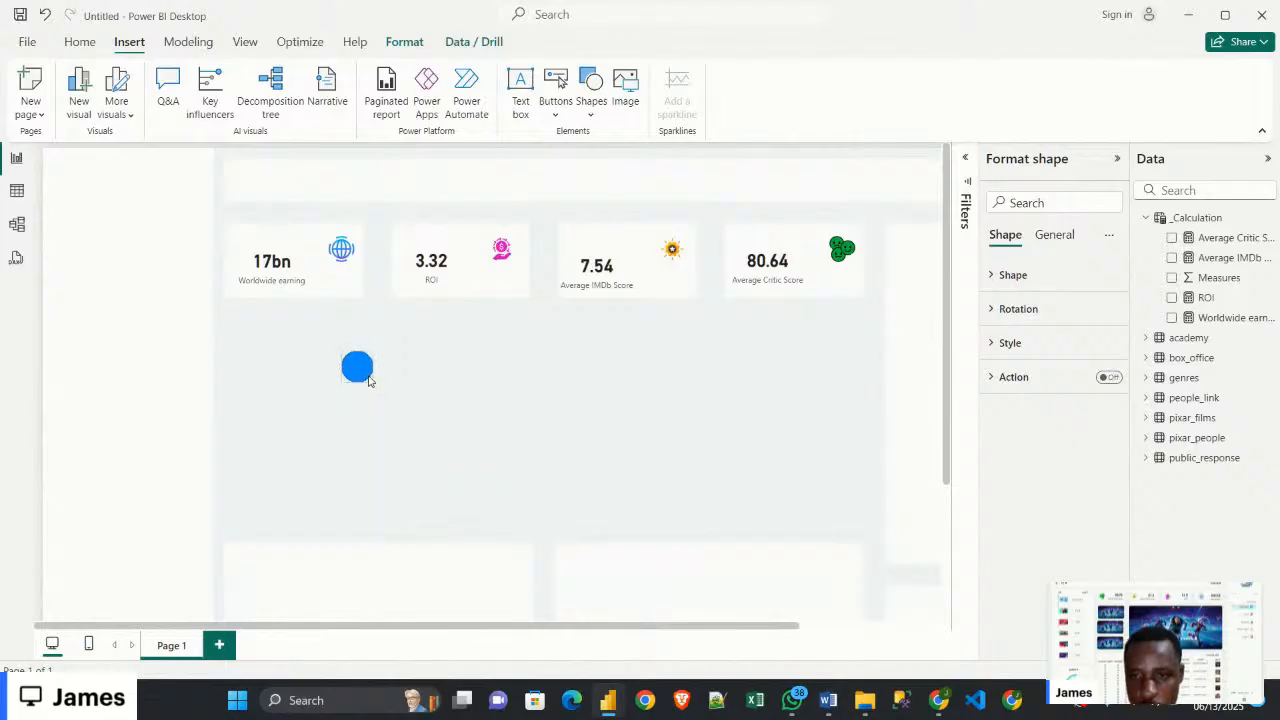
Move the blue circle onto the globe icon in the Worldwide earning tile and centre it there
left_click_drag(368, 380, 347, 255)
scroll(346, 254, "up", 5)
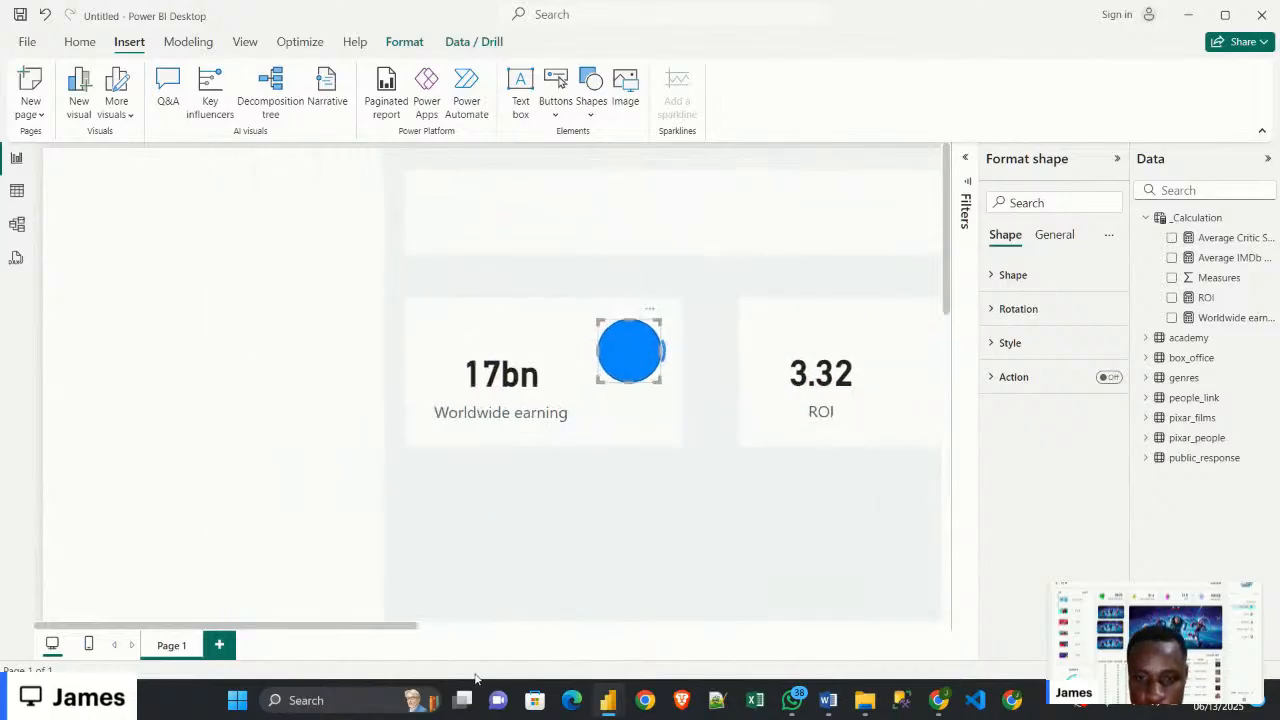
left_click_drag(405, 625, 553, 628)
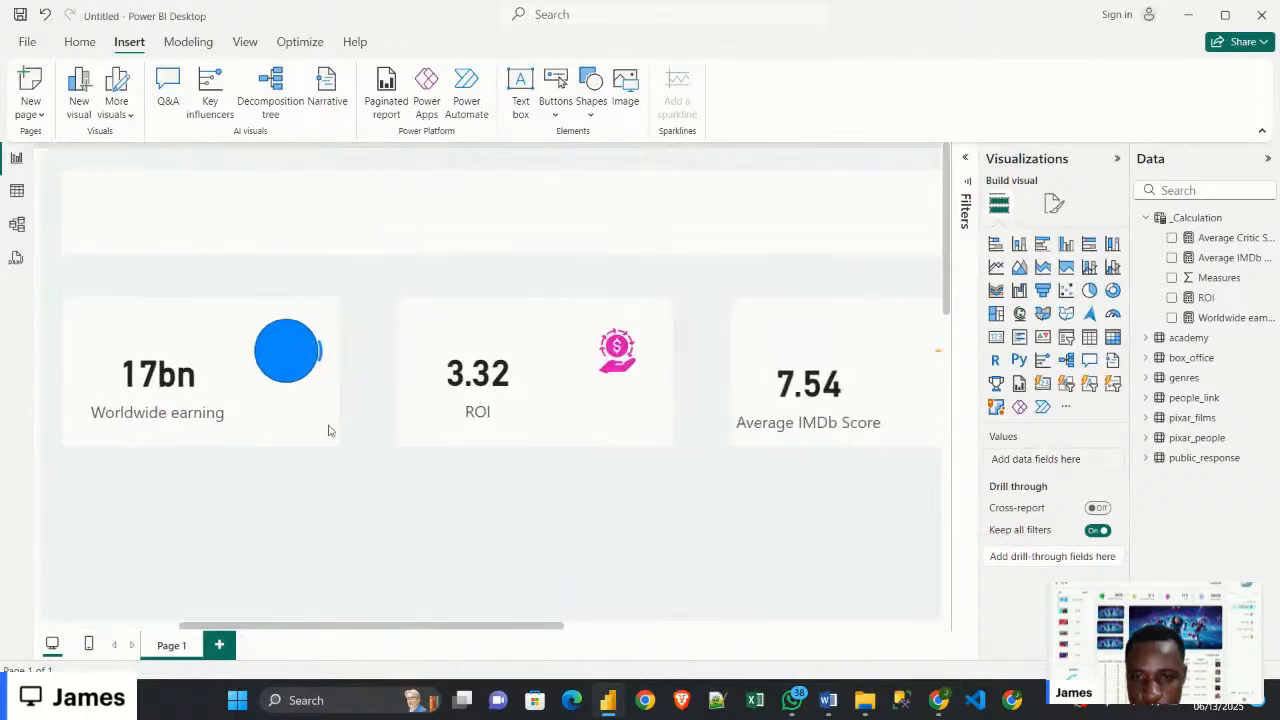
left_click_drag(293, 363, 304, 360)
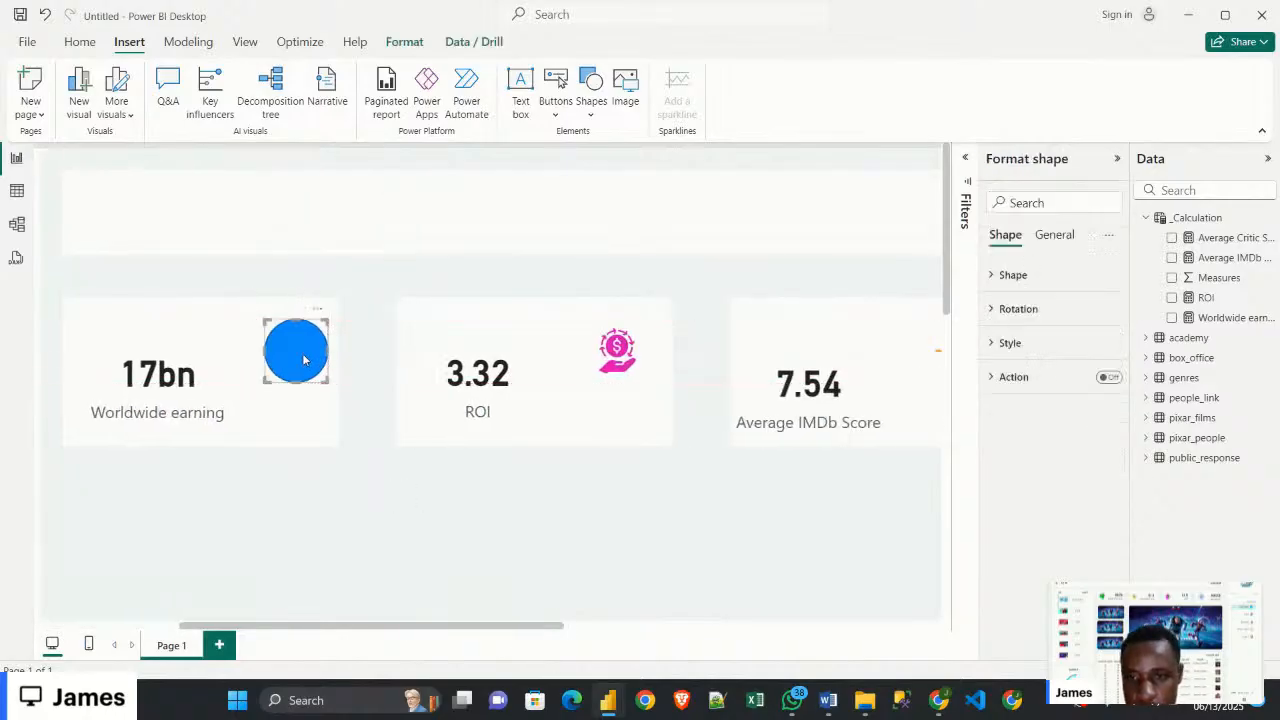
Turn off the circle's border and set its fill transparency to 83%
left_click(1033, 347)
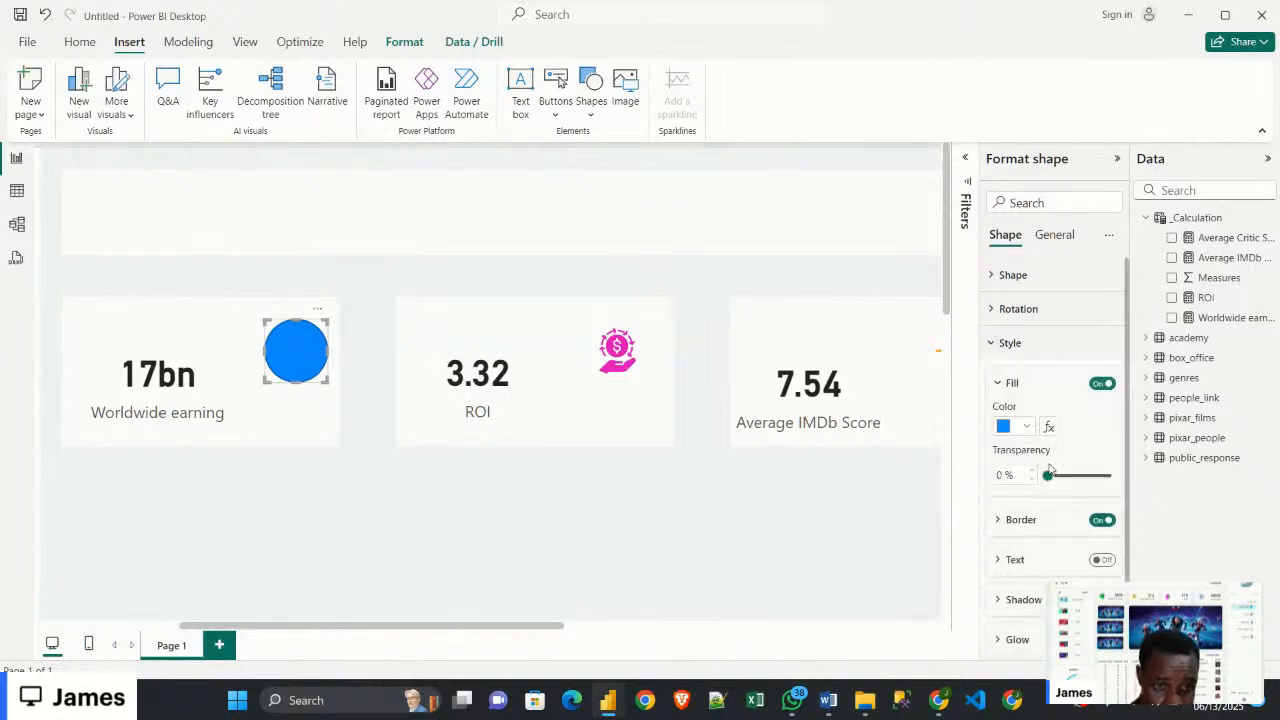
left_click(1101, 521)
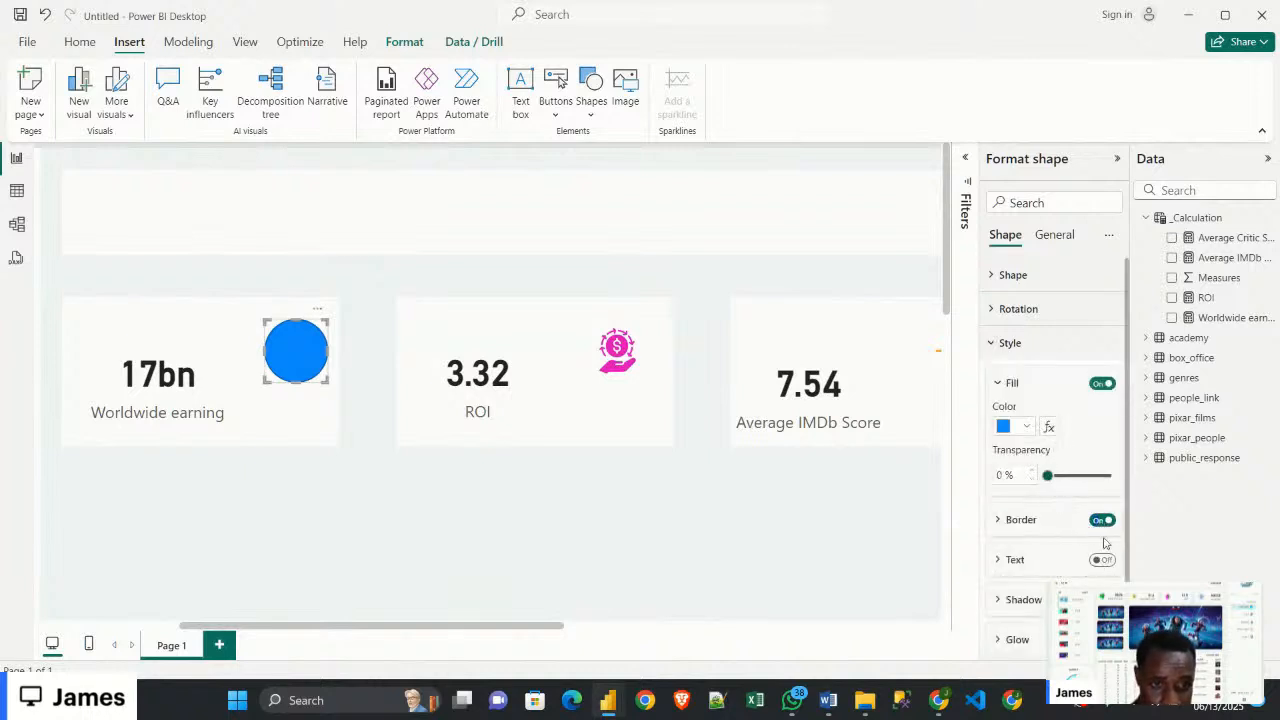
left_click(1101, 521)
left_click_drag(1047, 475, 1099, 476)
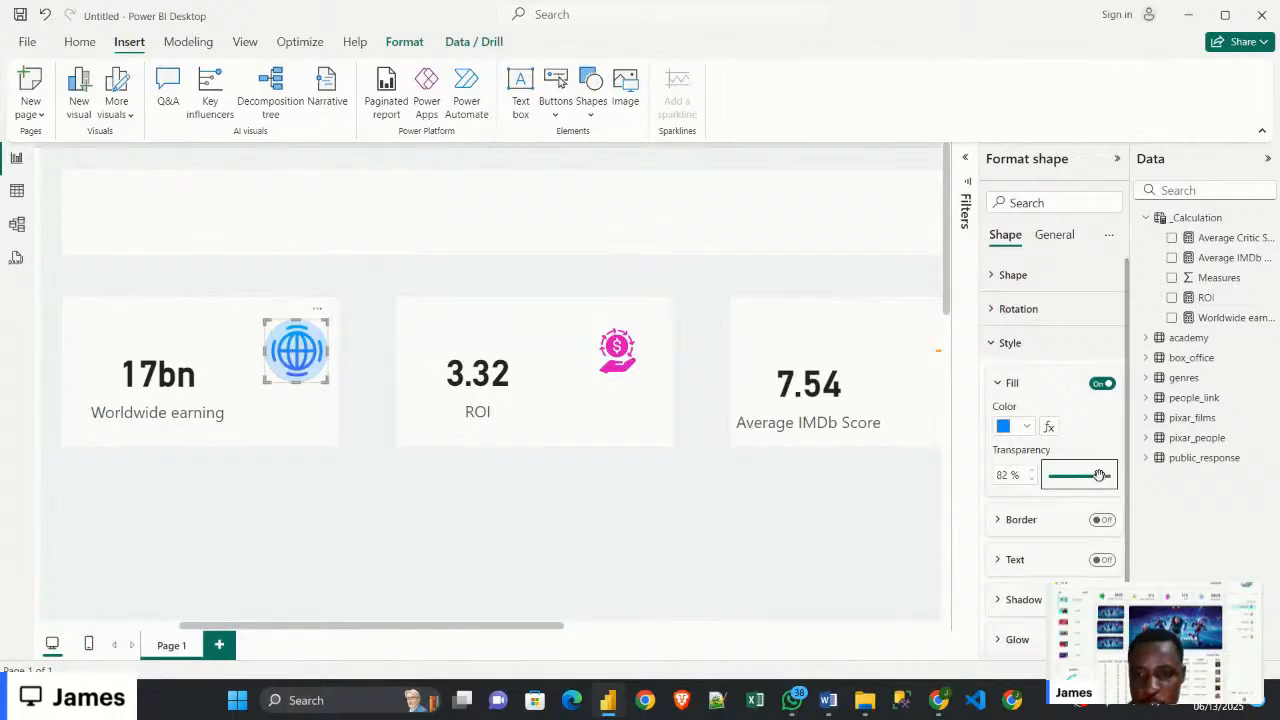
left_click(368, 442)
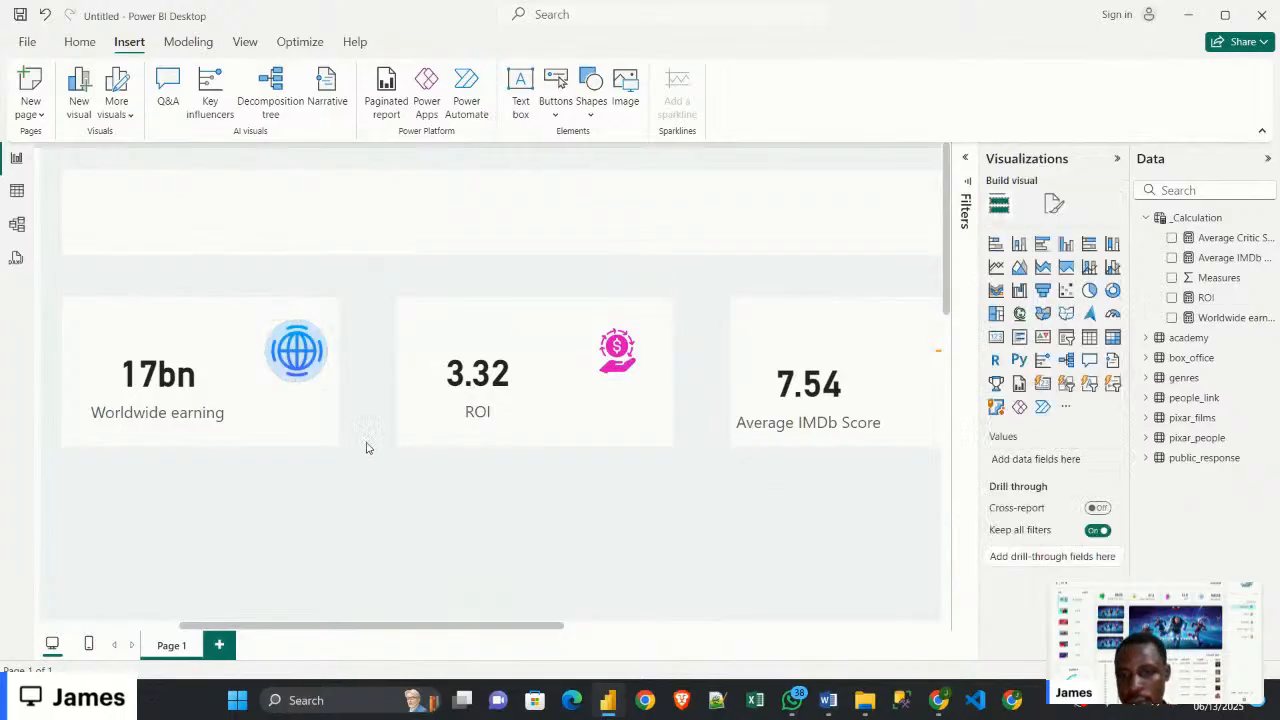
Duplicate the translucent circle into the ROI tile and place it just below the money icon
left_click(307, 344)
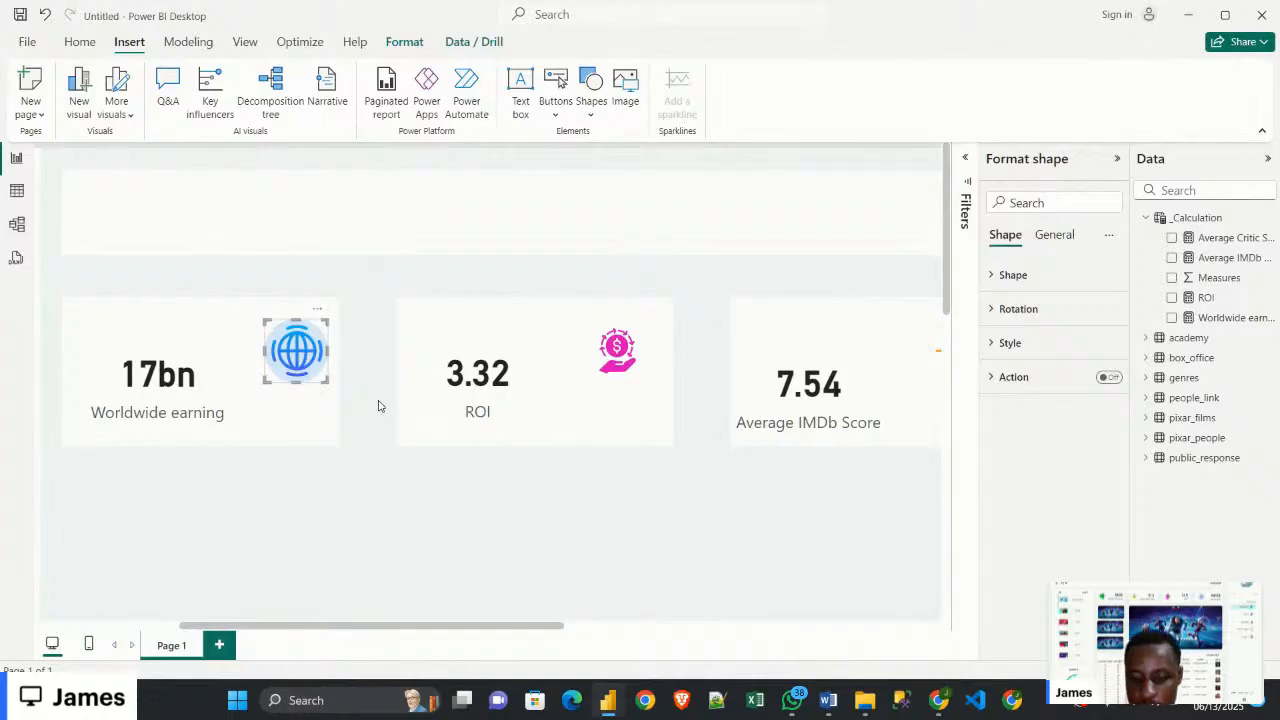
left_click_drag(615, 352, 618, 360)
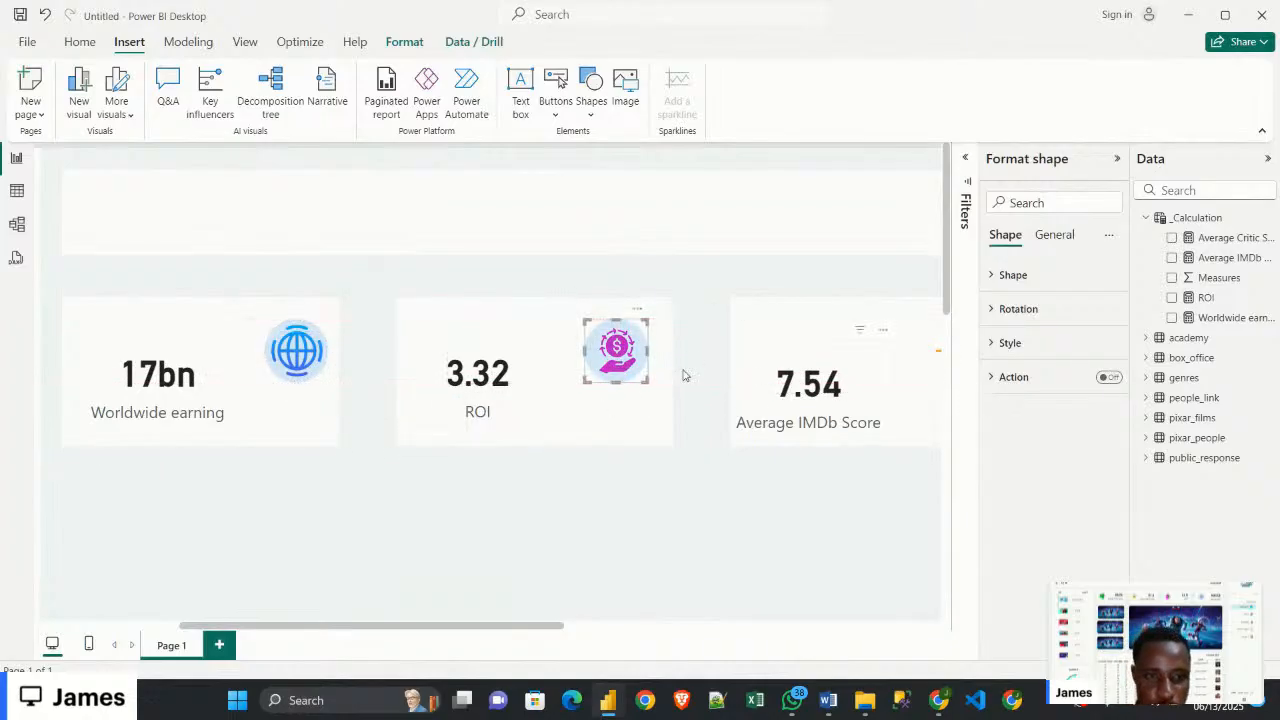
left_click_drag(617, 358, 617, 402)
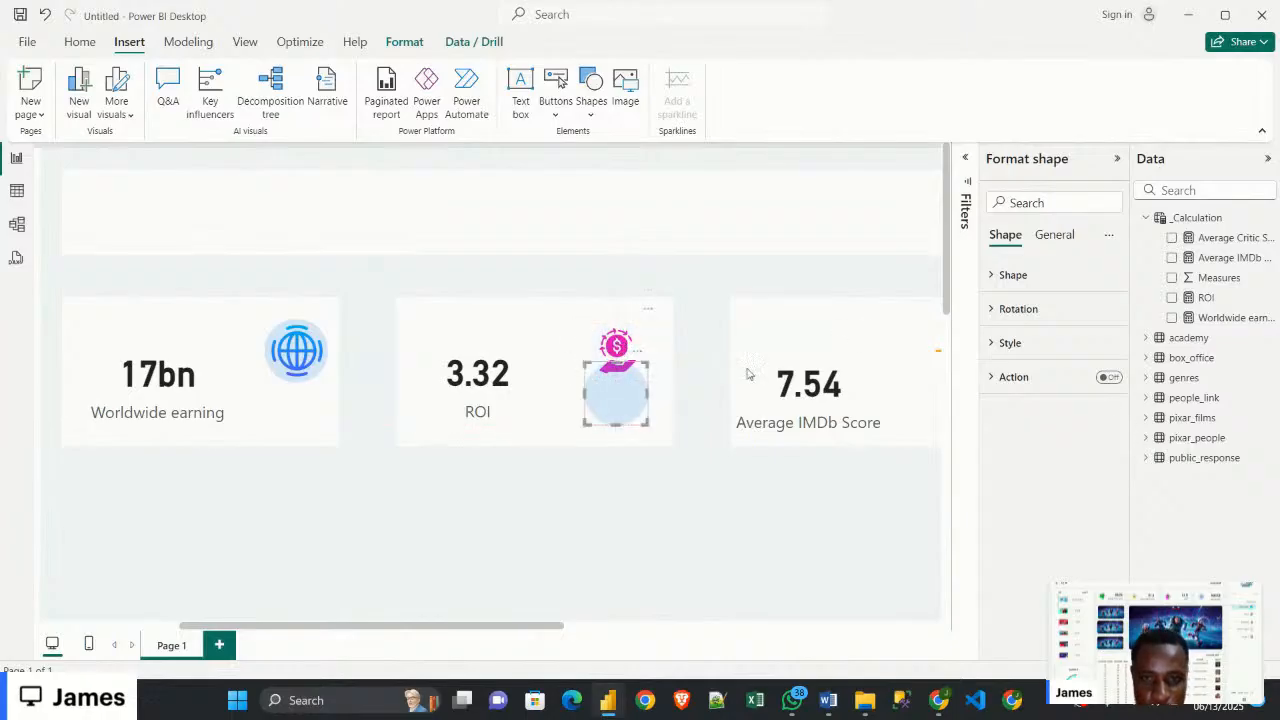
Set the ROI circle's fill to custom magenta #FF10FF and centre it over the money icon
left_click(1031, 377)
left_click(1021, 345)
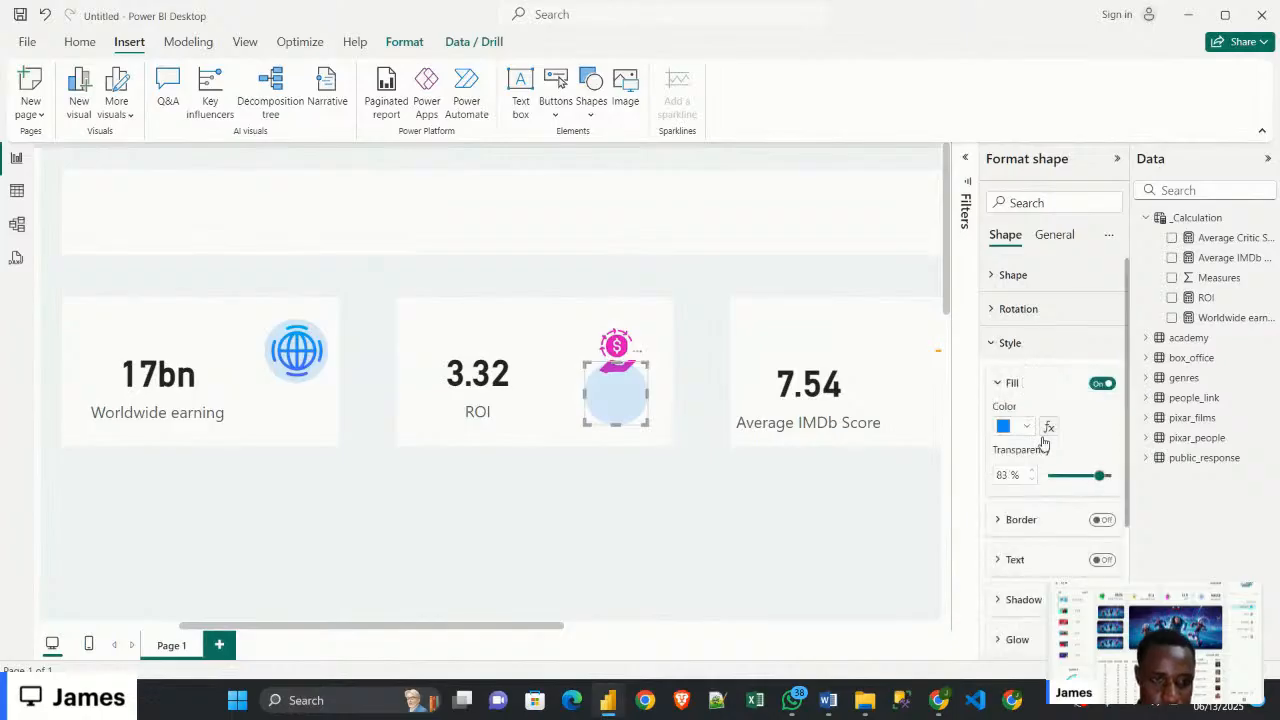
left_click(1026, 426)
left_click(1020, 386)
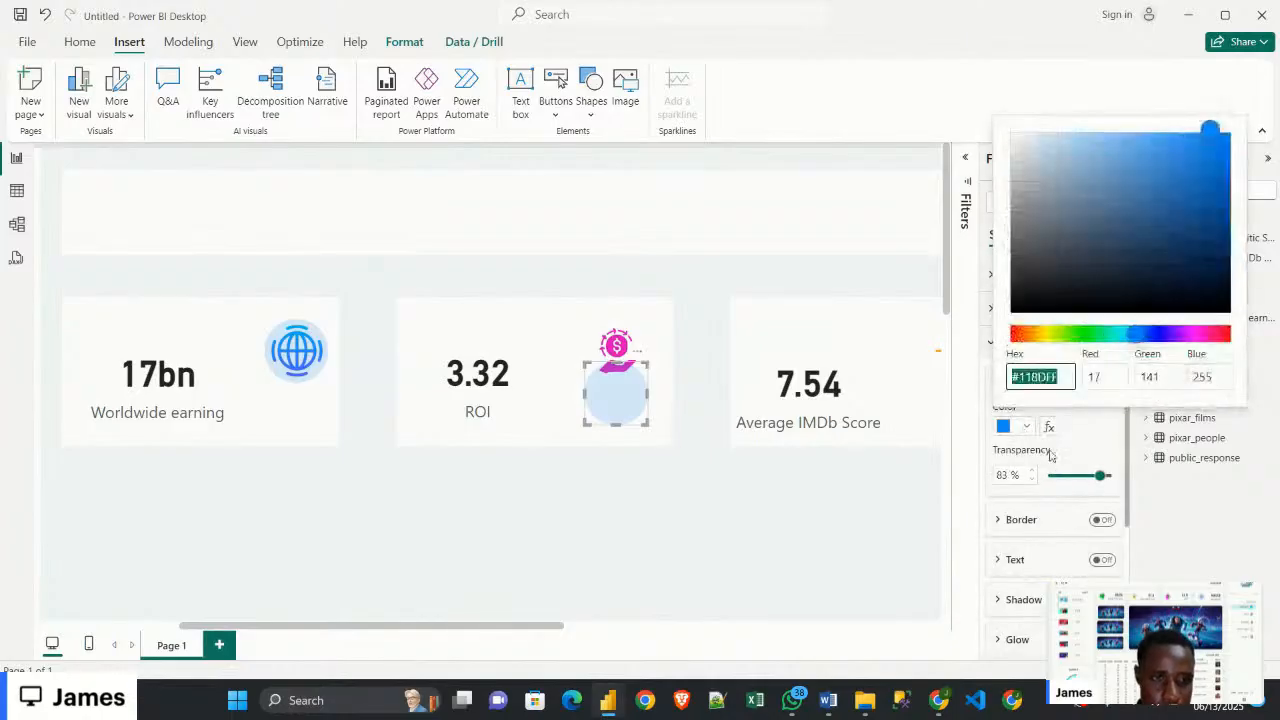
left_click(1193, 334)
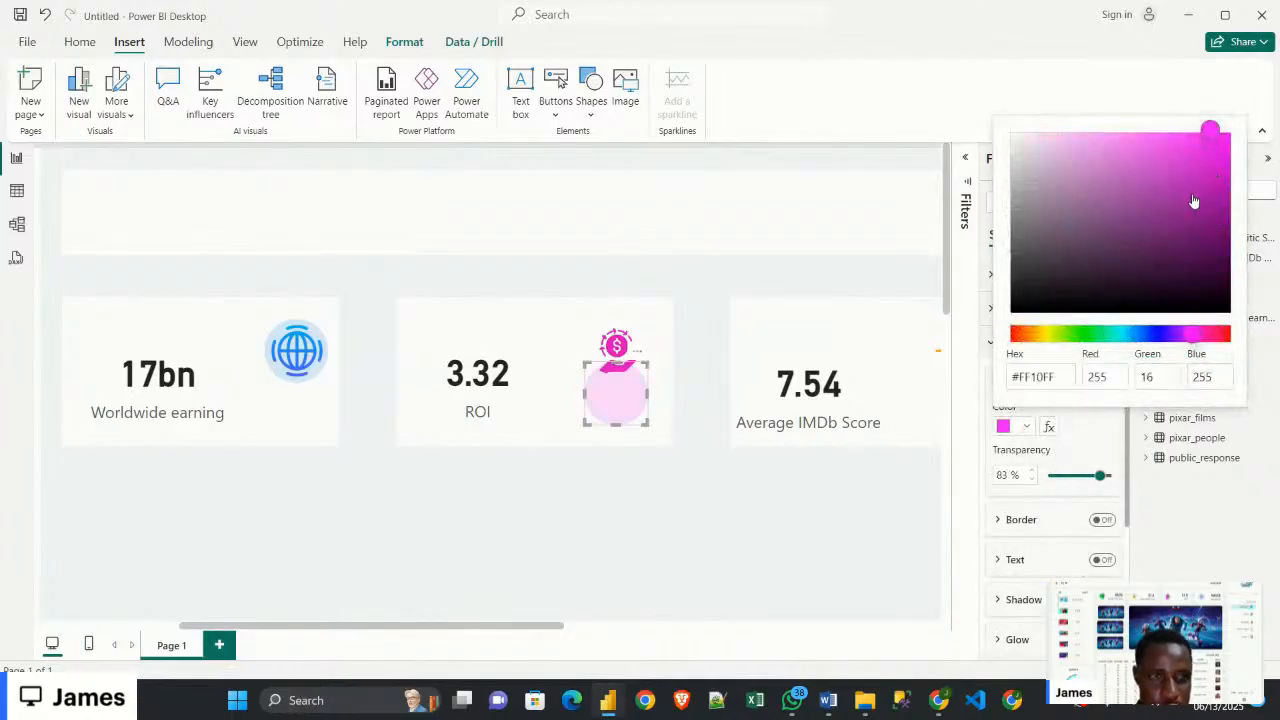
left_click(617, 406)
left_click_drag(615, 392, 615, 349)
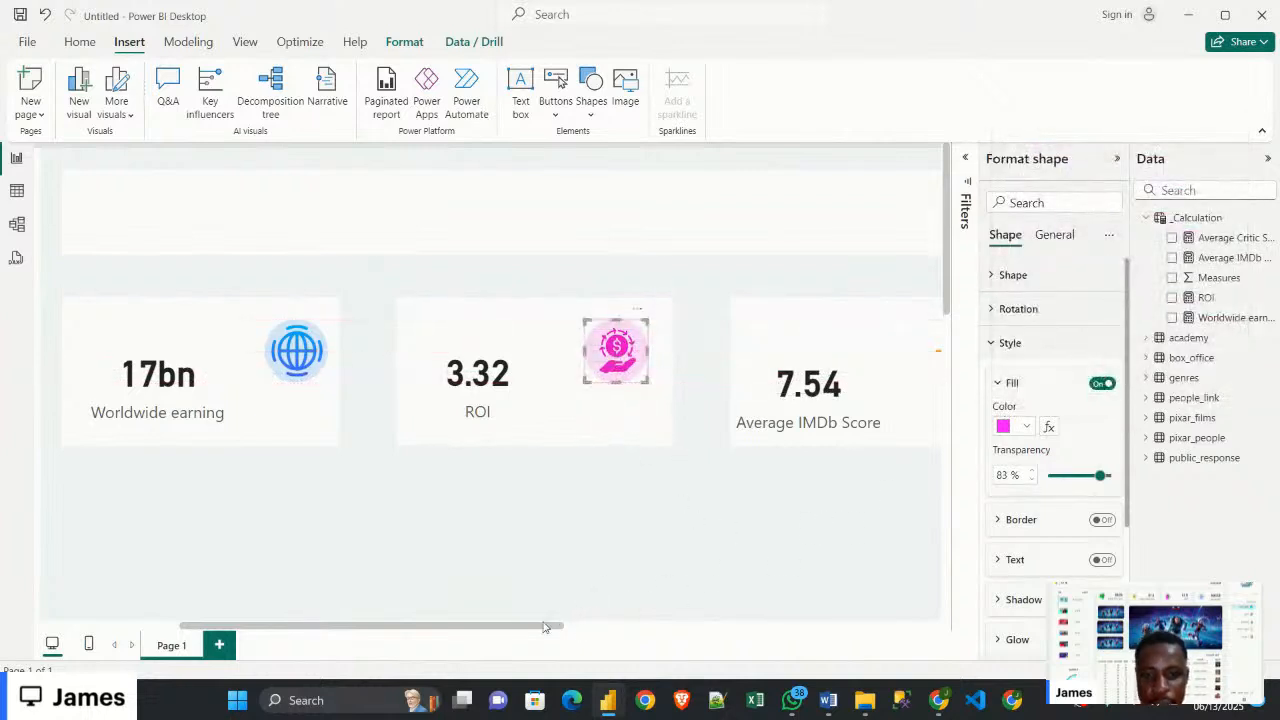
Paste a copy of the circle and centre it over the star icon in the Average IMDb Score tile
left_click_drag(562, 632, 686, 632)
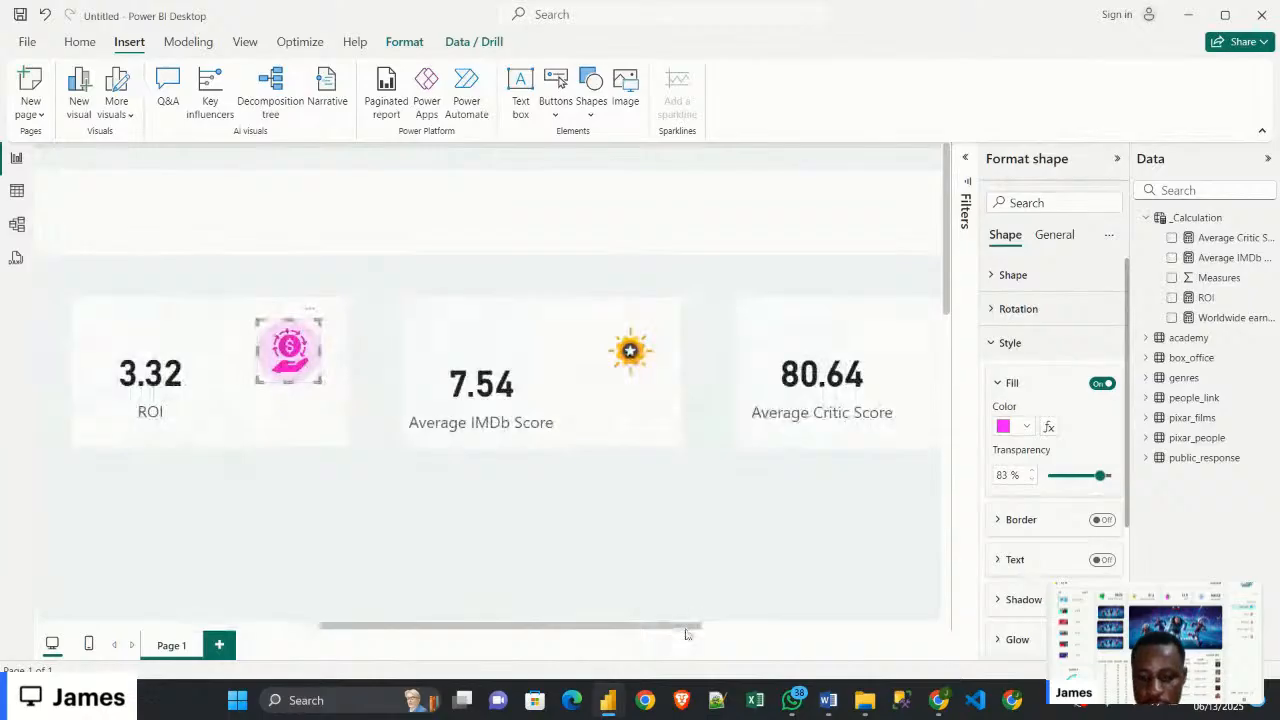
key("ctrl+v")
left_click_drag(298, 367, 630, 357)
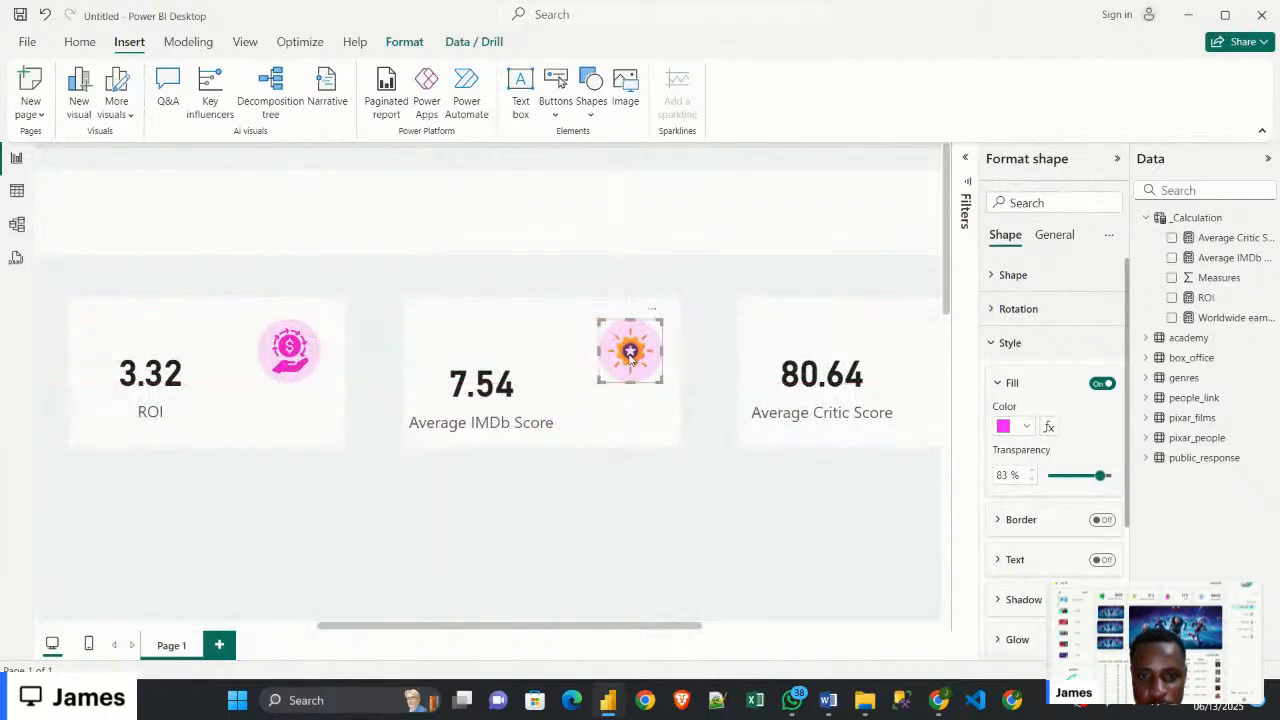
Set the Average IMDb Score circle's fill to custom amber #FFBF0F
left_click(1017, 428)
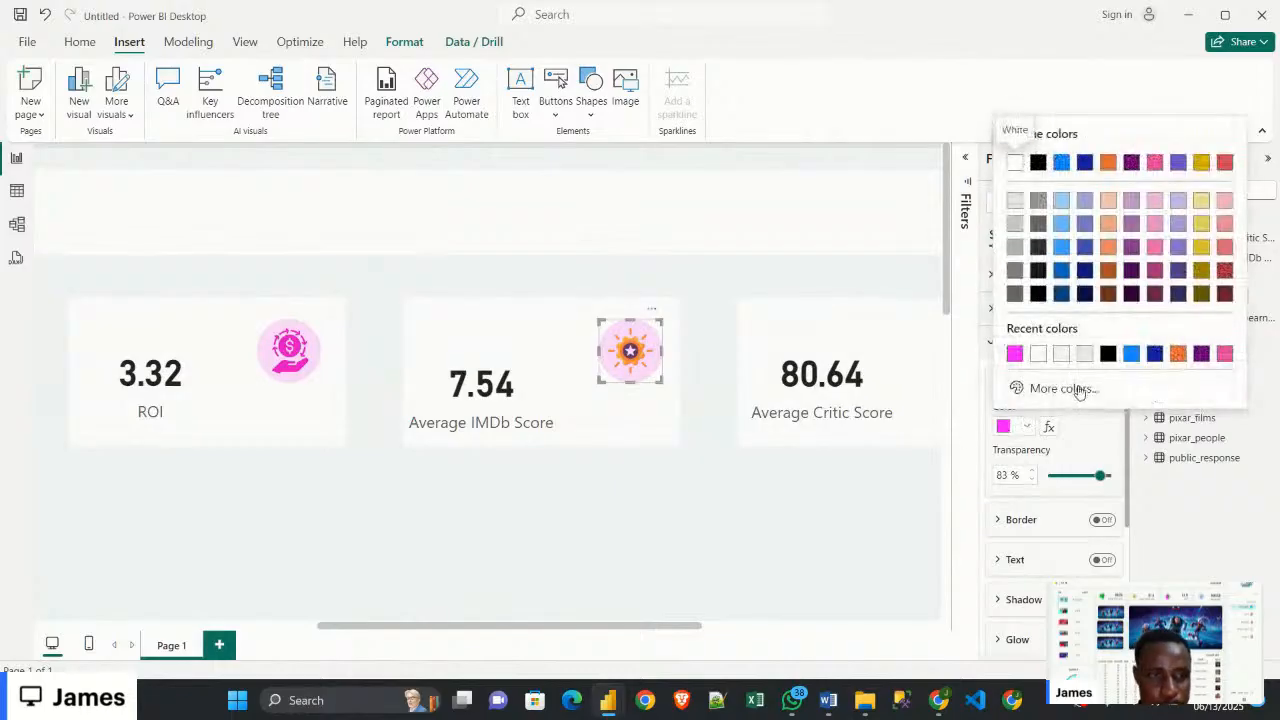
left_click(1060, 388)
left_click(1036, 335)
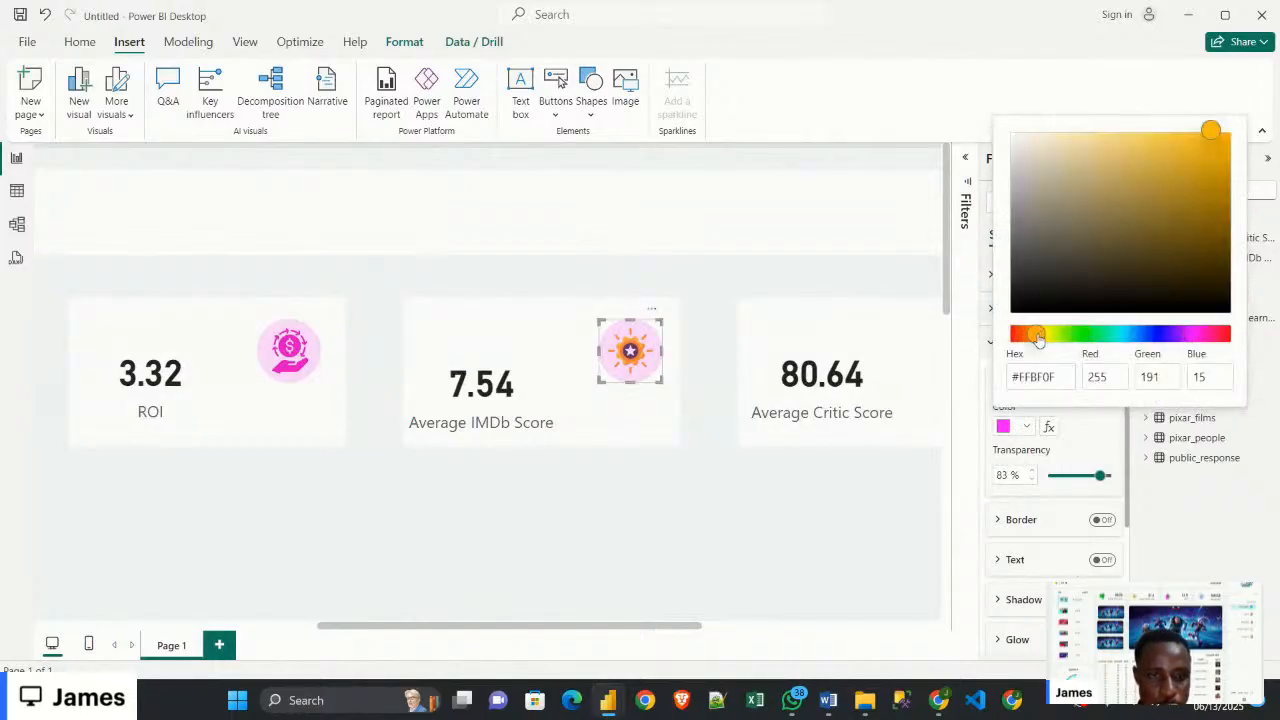
left_click(757, 553)
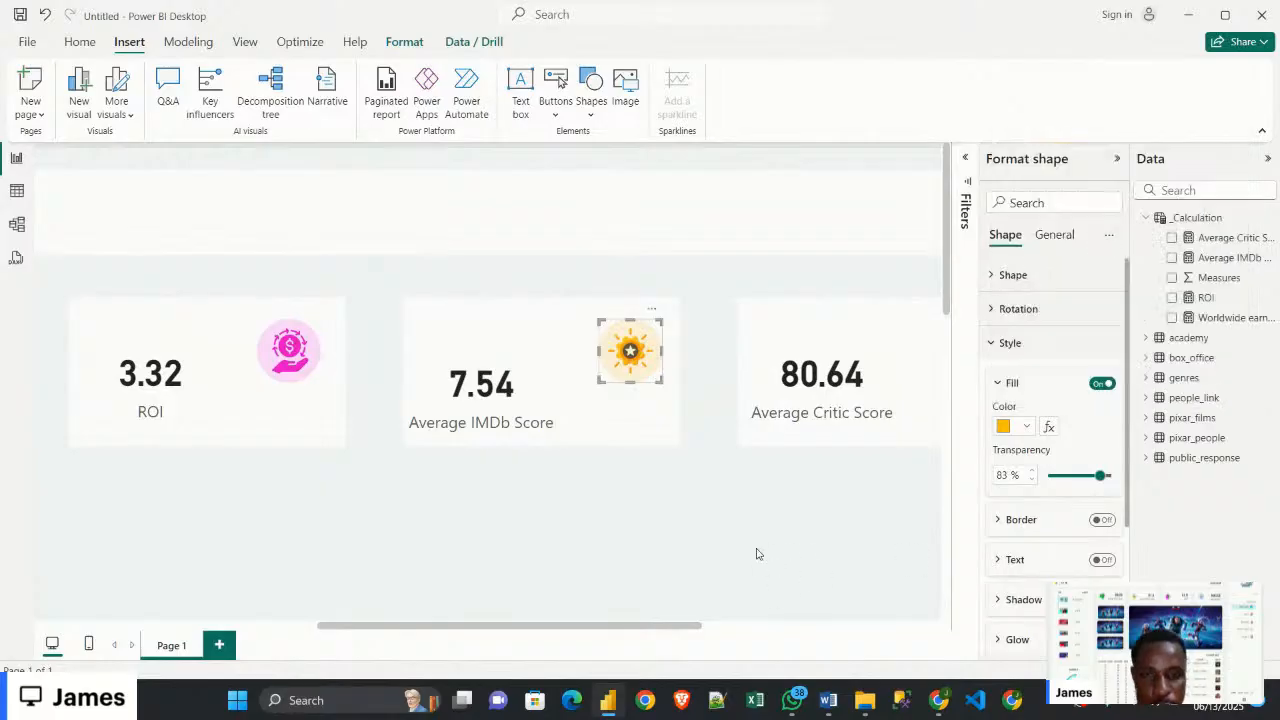
left_click(682, 528)
Duplicate the amber circle and centre the copy over the review icon in the Average Critic Score tile
left_click_drag(651, 625, 788, 625)
left_click(377, 382)
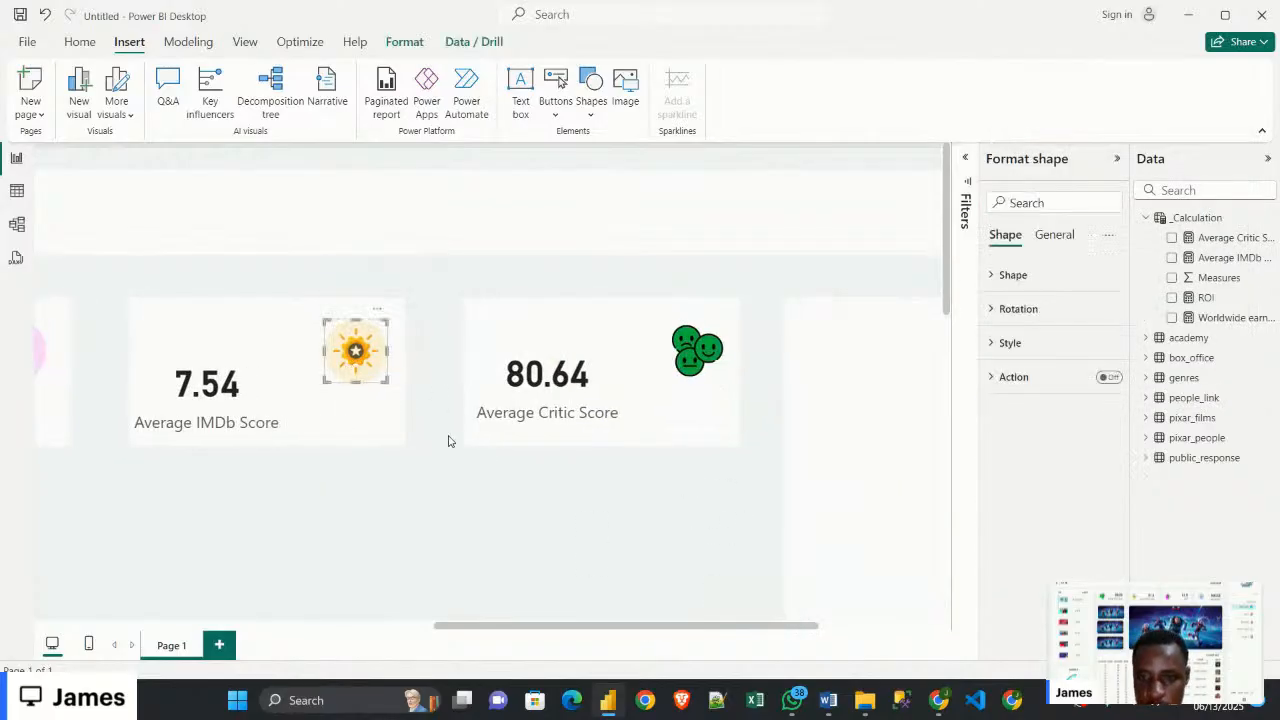
left_click(687, 343)
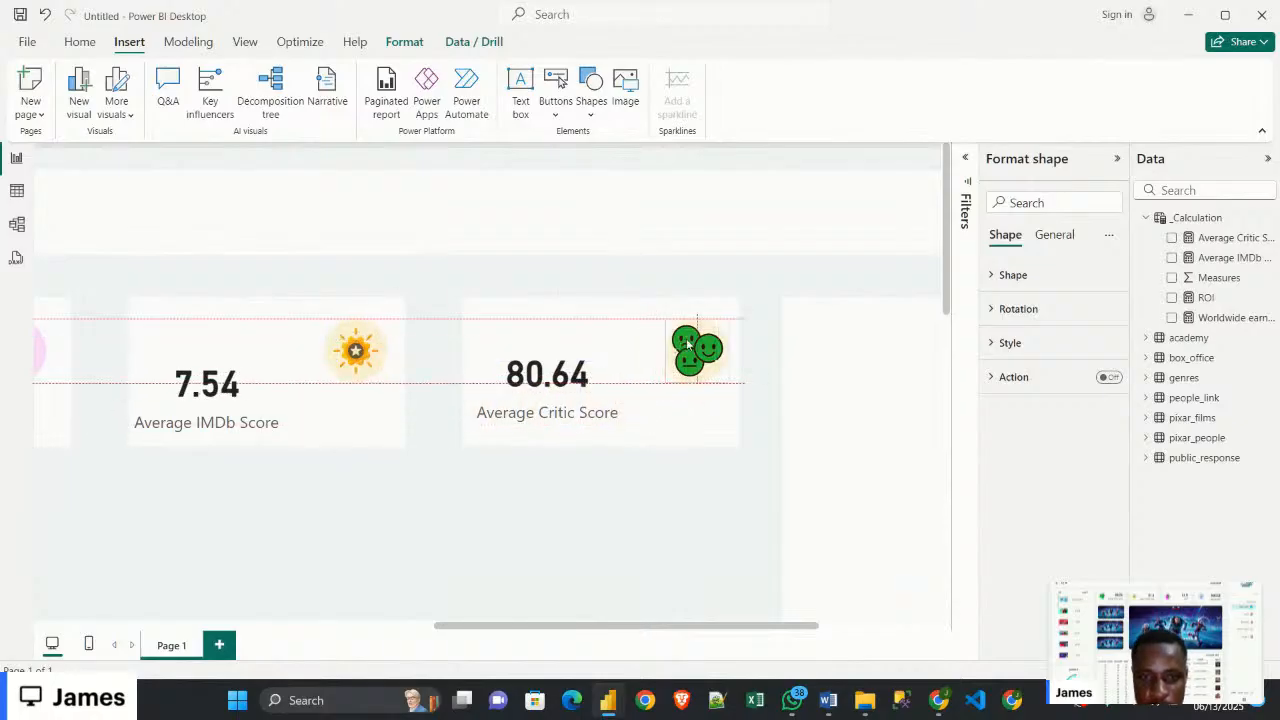
left_click_drag(684, 343, 693, 349)
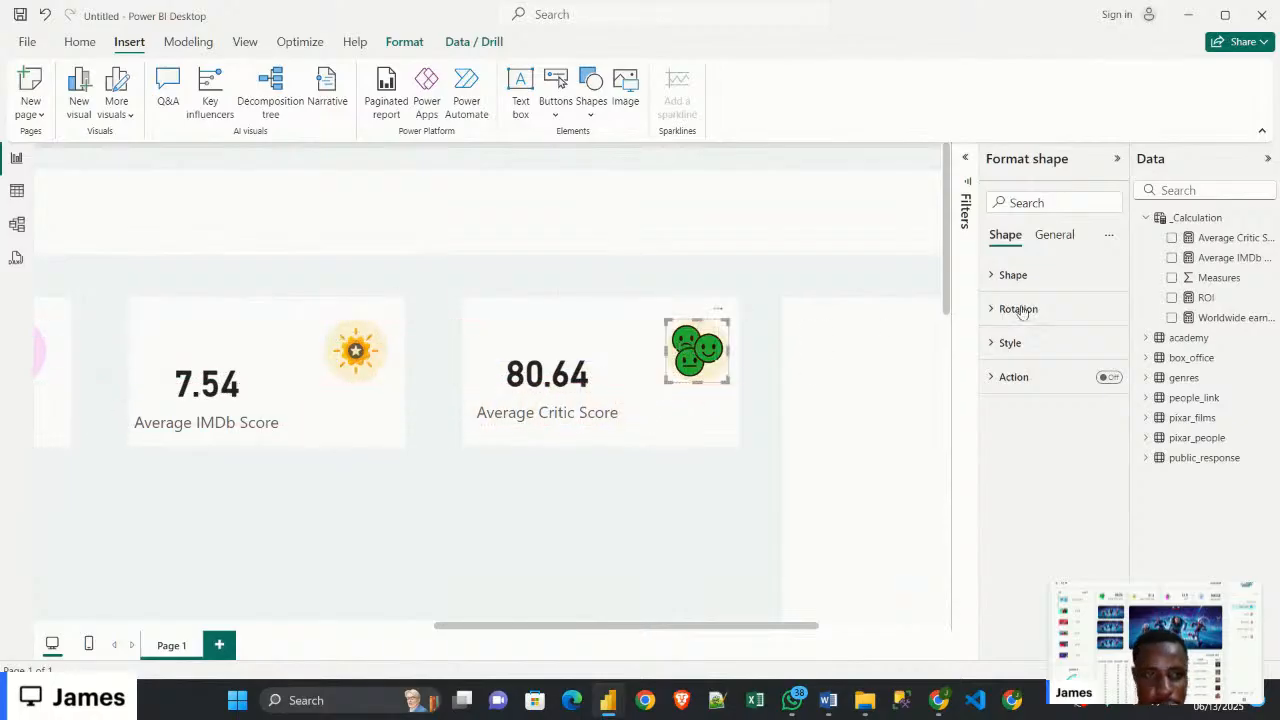
Set the Average Critic Score circle's fill to custom green #05CC2D and deselect it
left_click(1012, 343)
left_click(1102, 383)
left_click(1027, 426)
left_click(1065, 387)
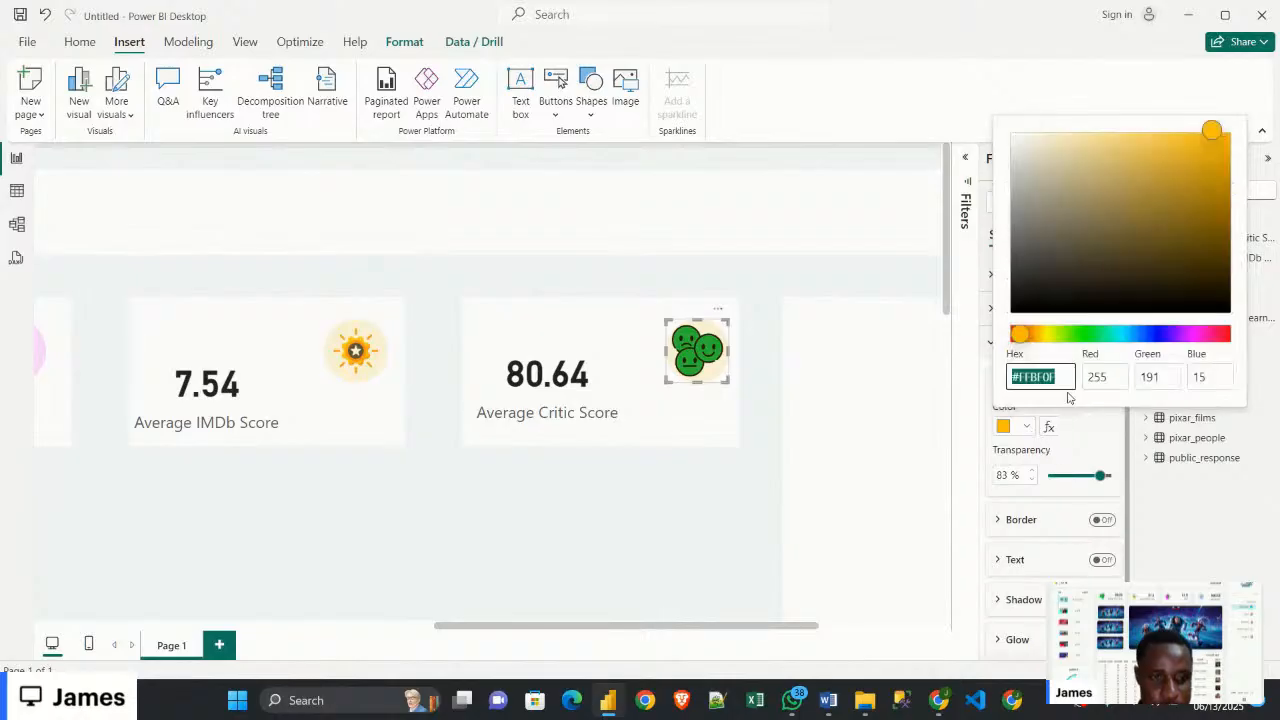
left_click(1105, 334)
left_click(1091, 334)
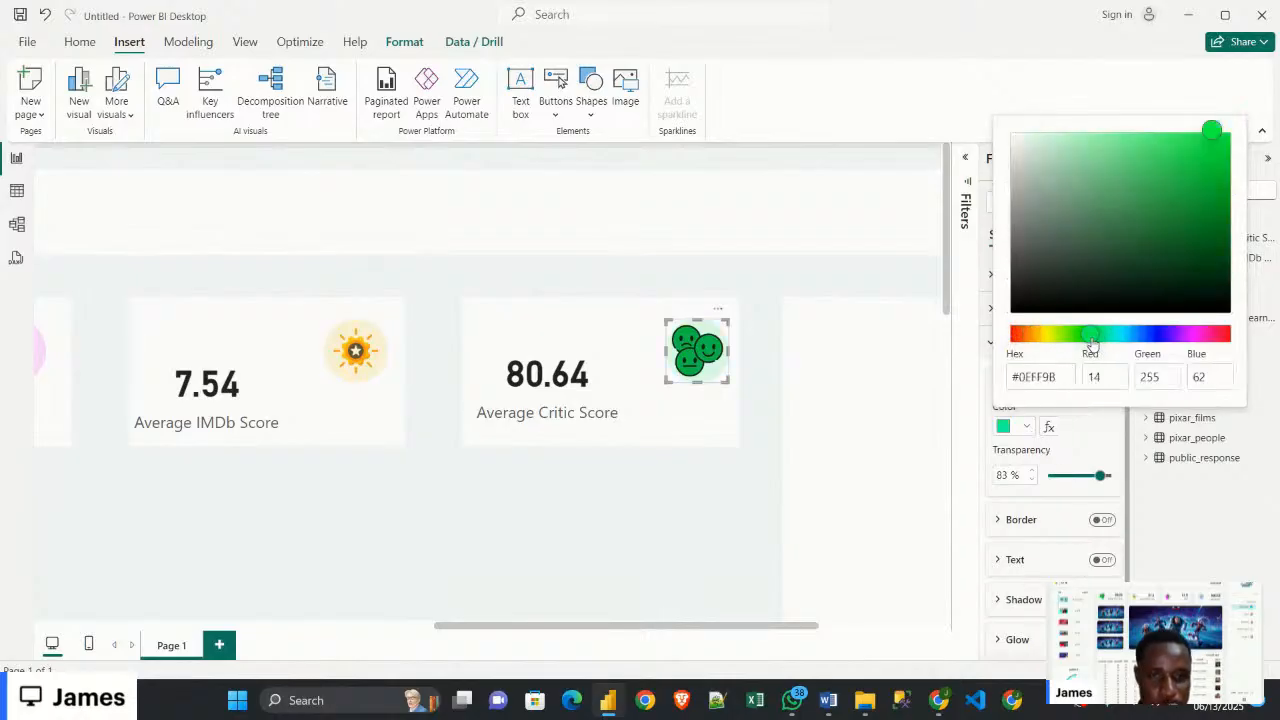
left_click(1224, 170)
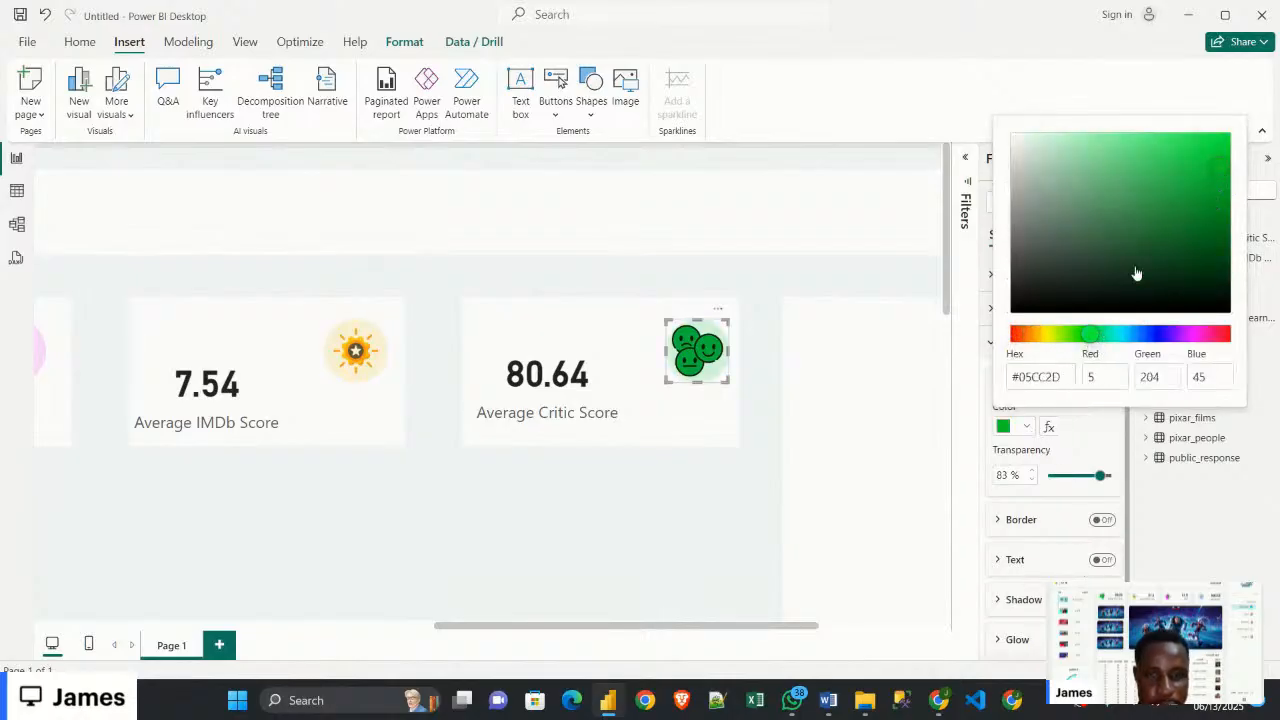
scroll(634, 557, "down", 4)
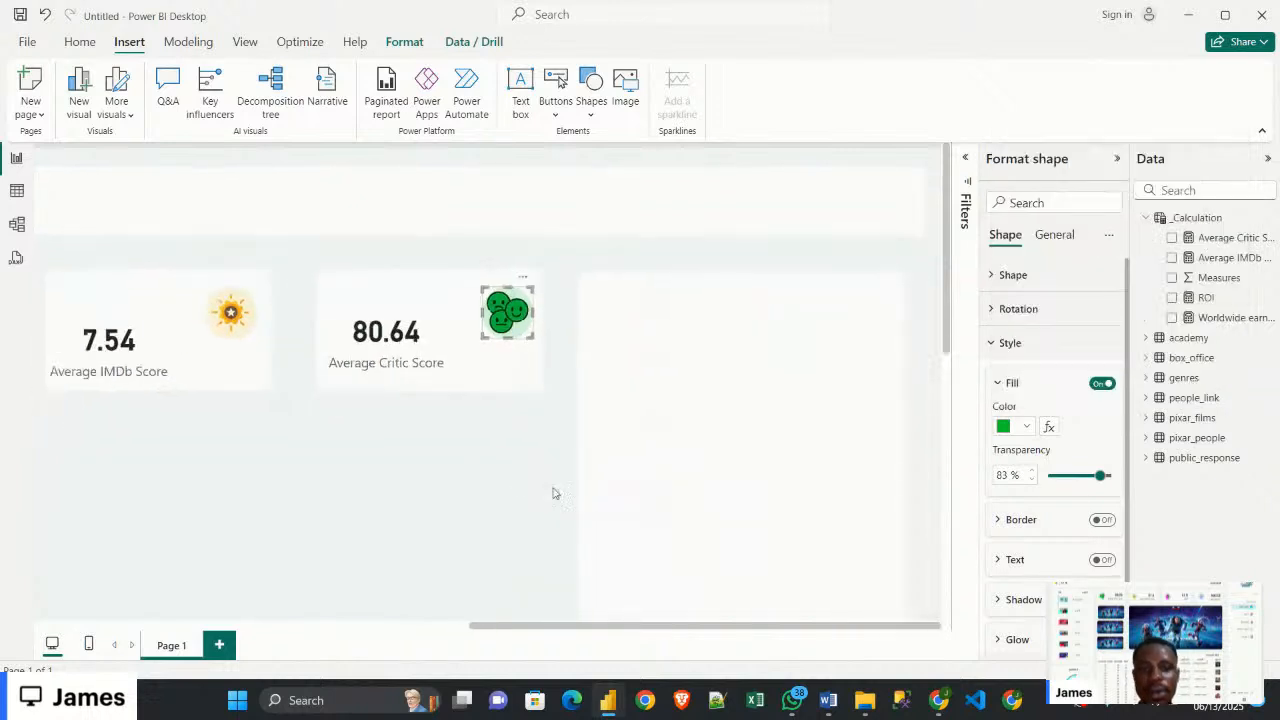
scroll(444, 471, "down", 4)
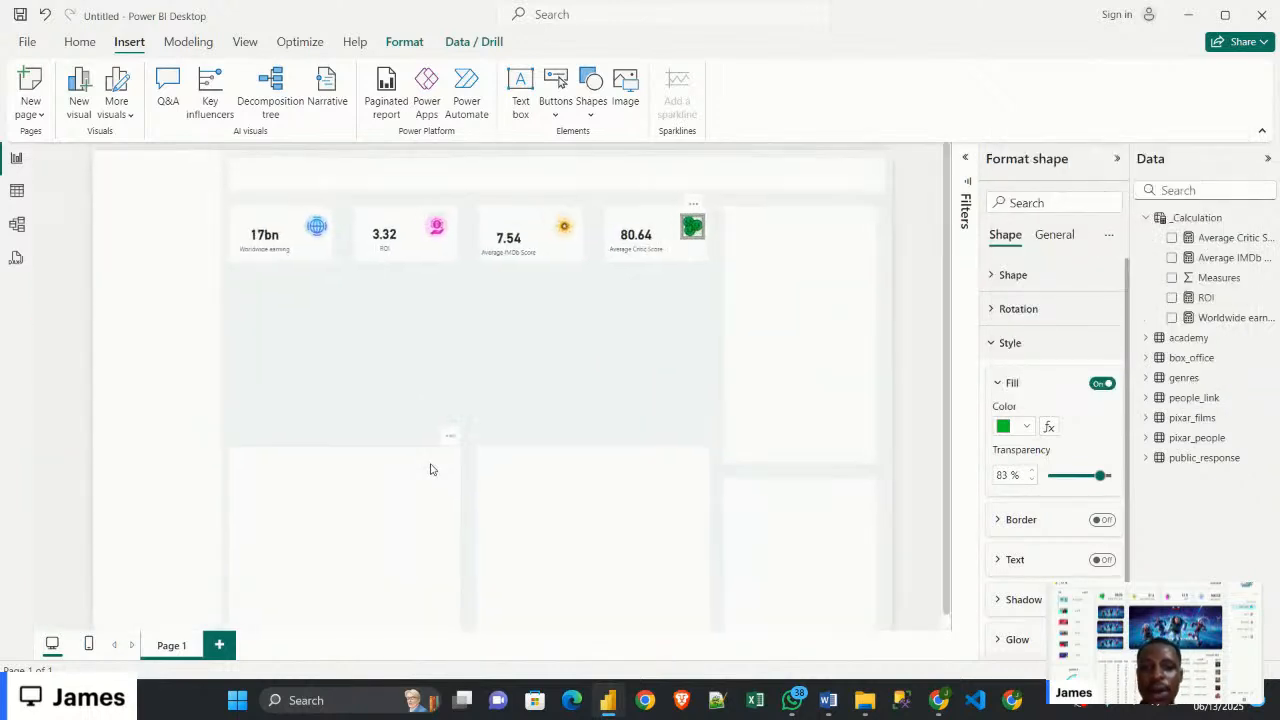
left_click(581, 382)
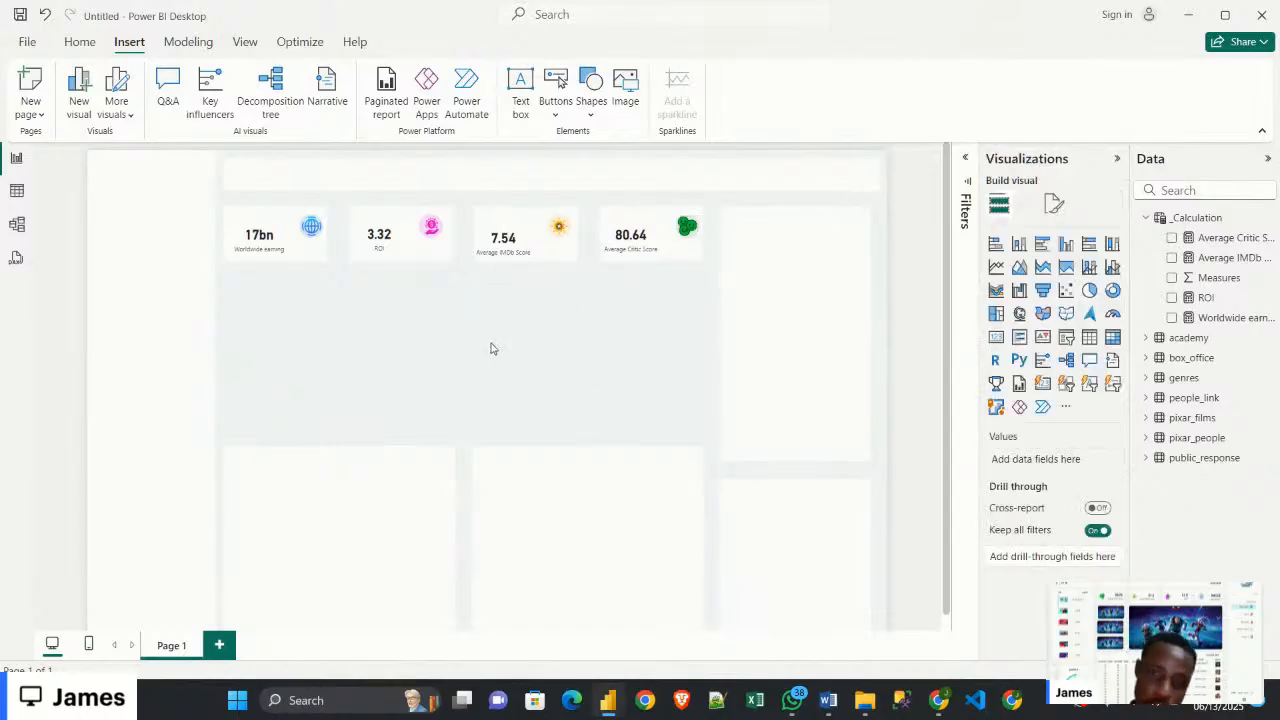
Move the Average IMDb Score card up in its tile and fine-tune the Average Critic Score and Worldwide earning card positions
left_click(513, 245)
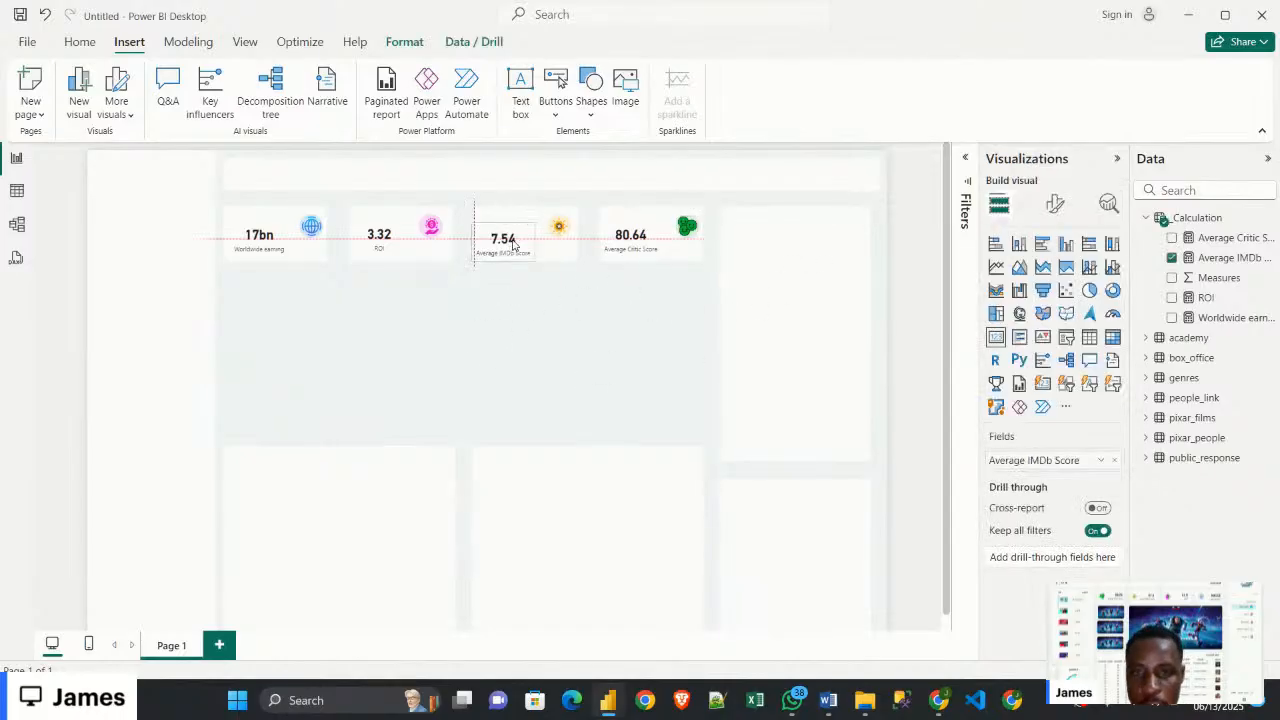
left_click_drag(513, 245, 515, 238)
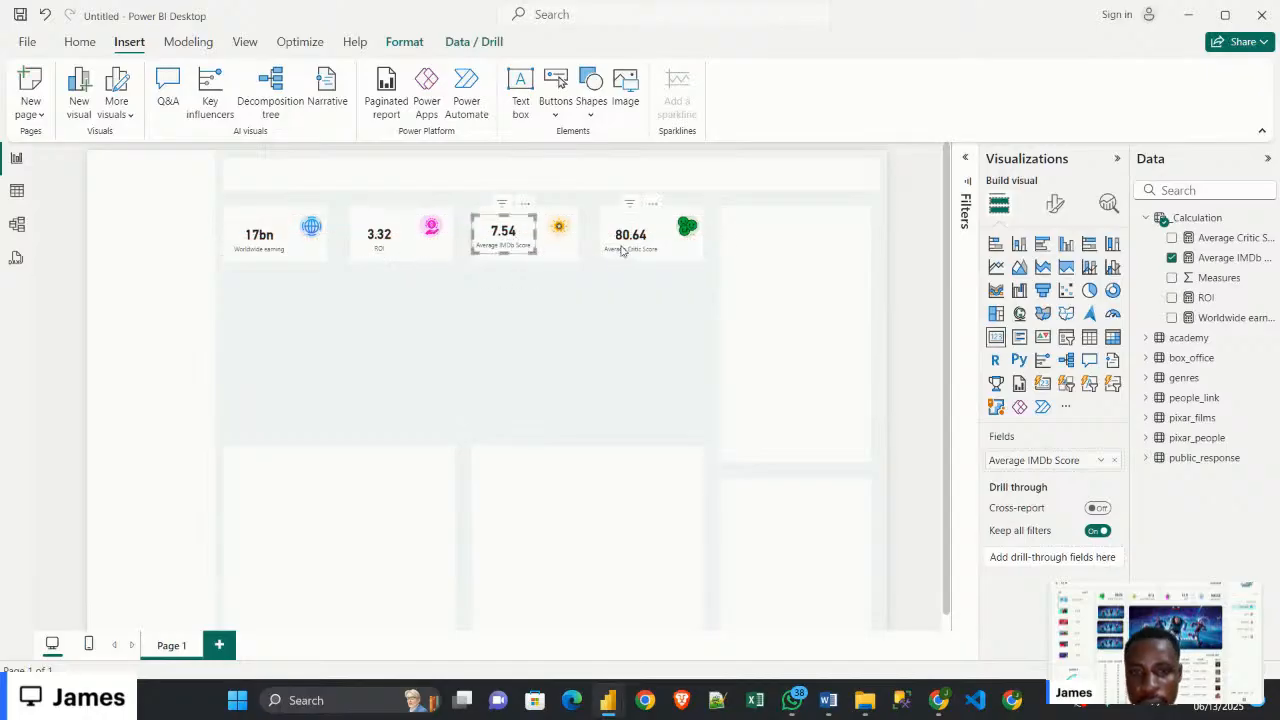
left_click_drag(630, 250, 634, 246)
left_click(272, 252)
mouse_move(272, 252)
left_mouse_down()
mouse_move(259, 249)
mouse_move(274, 255)
left_mouse_up()
left_click(528, 391)
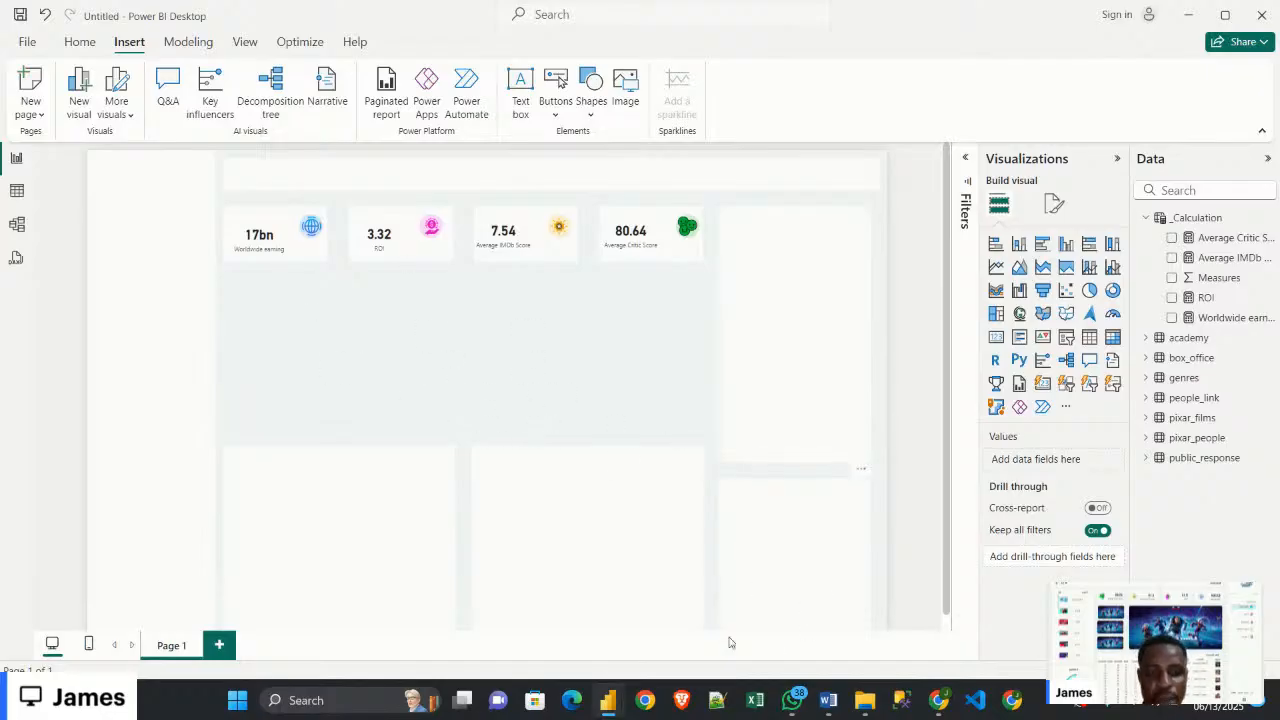
Switch to the FilmDashboad2 report and inspect the visual type and data field of the large film image
mouse_move(612, 705)
left_click(520, 615)
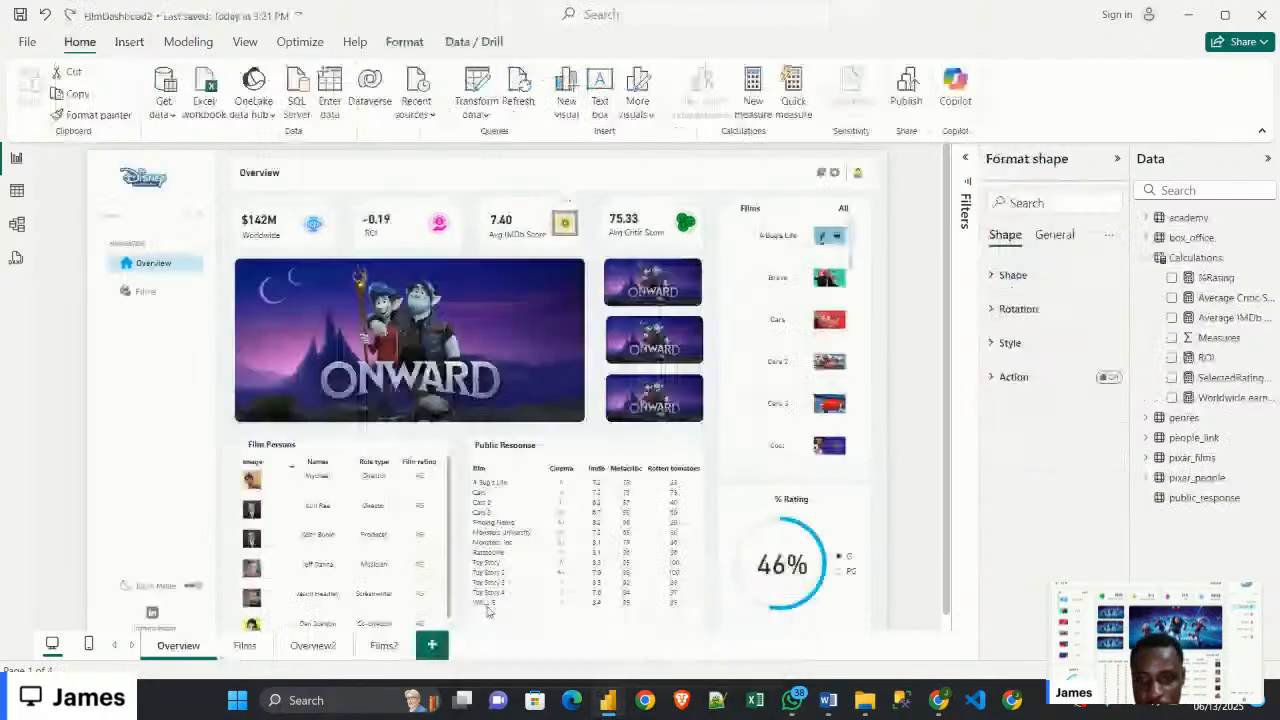
left_click(550, 330)
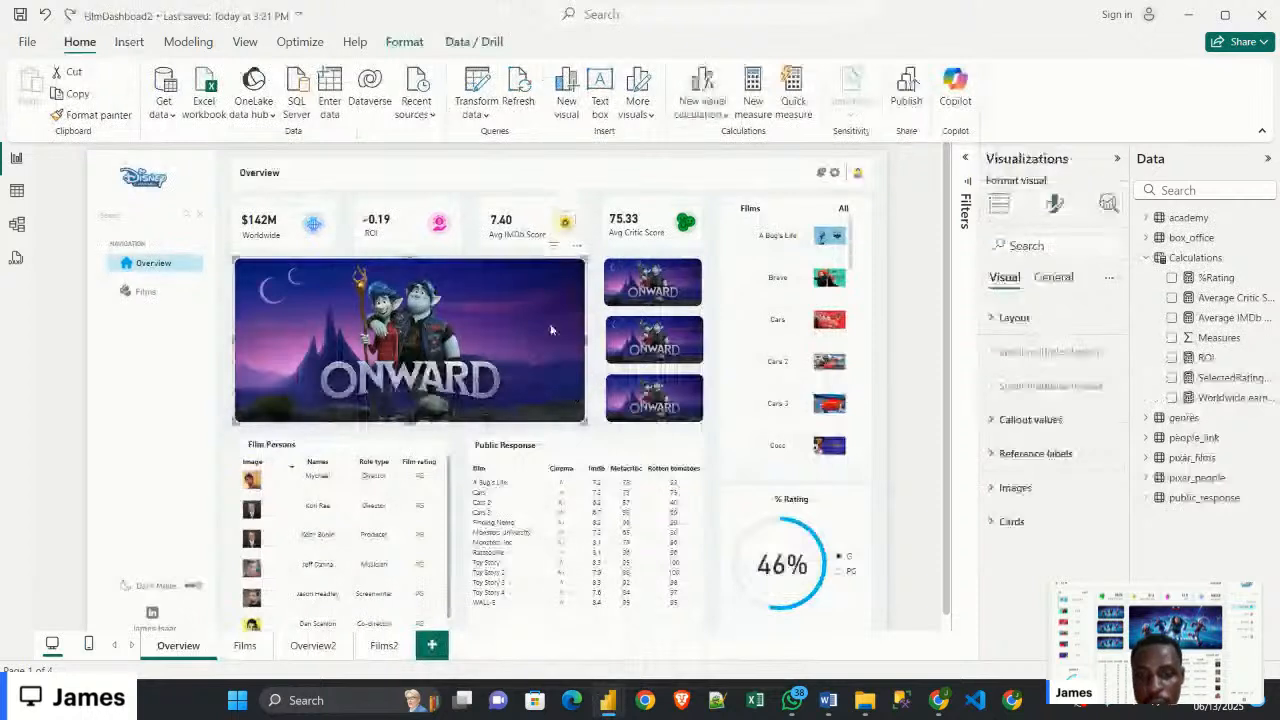
left_click(1000, 205)
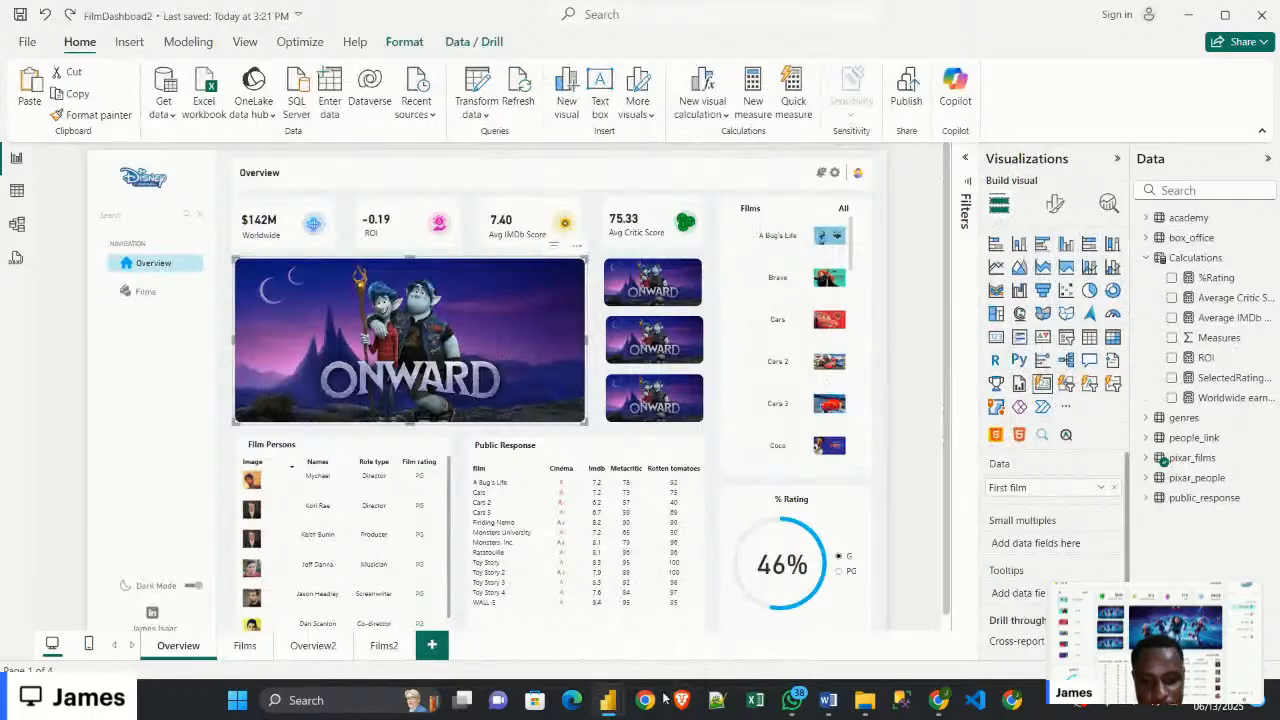
Return to the untitled report, insert a new card visual, and resize and place it below the Worldwide earning and ROI tiles
mouse_move(614, 706)
left_click(676, 638)
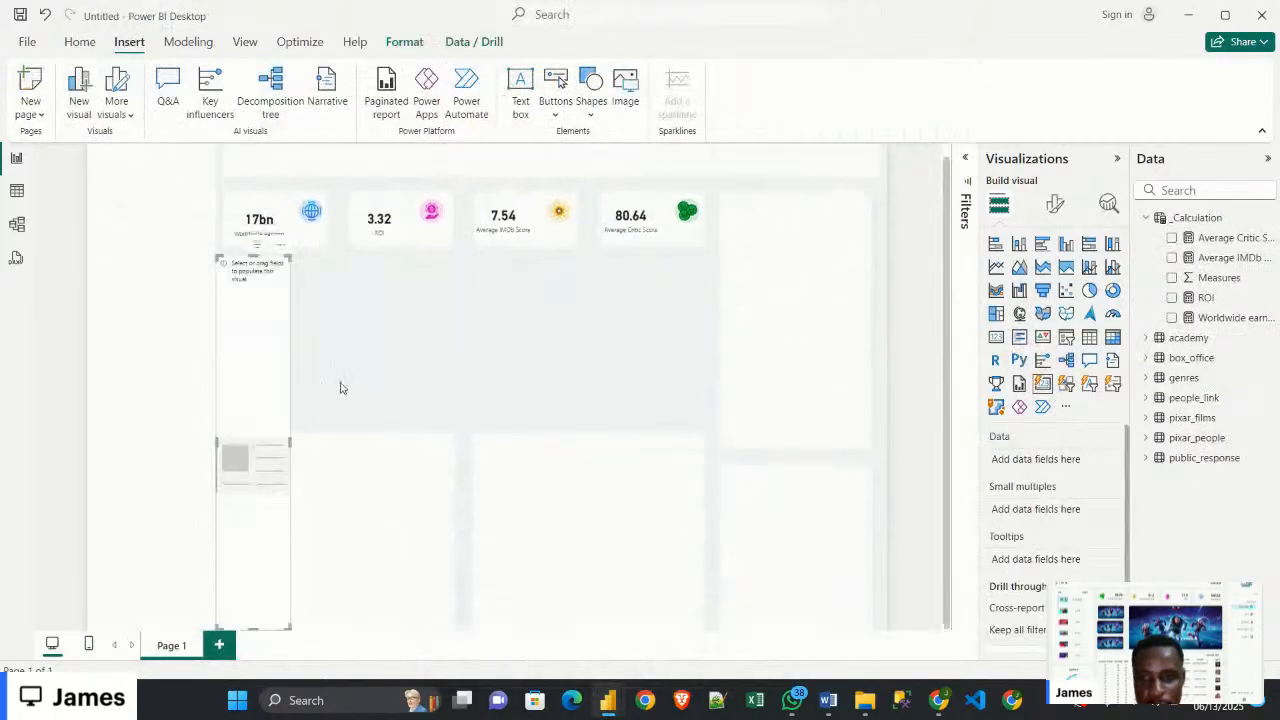
left_click_drag(294, 277, 278, 329)
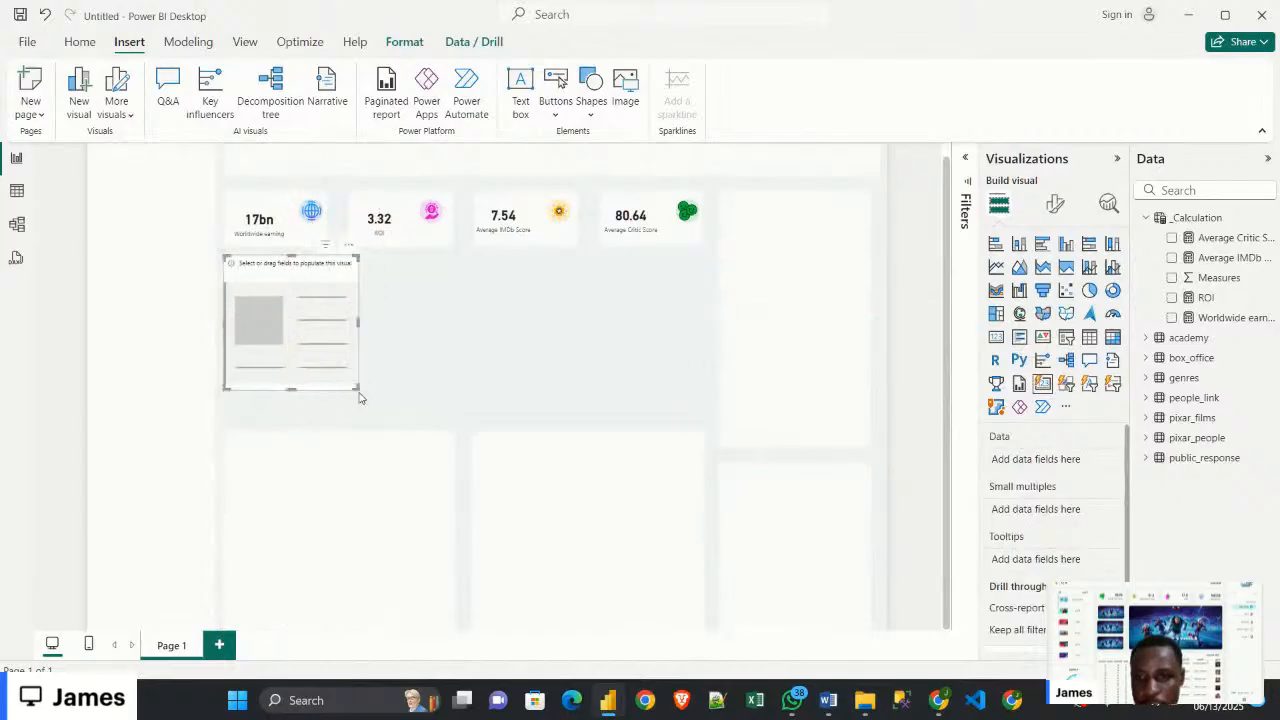
left_click_drag(351, 383, 407, 385)
left_click_drag(399, 384, 395, 381)
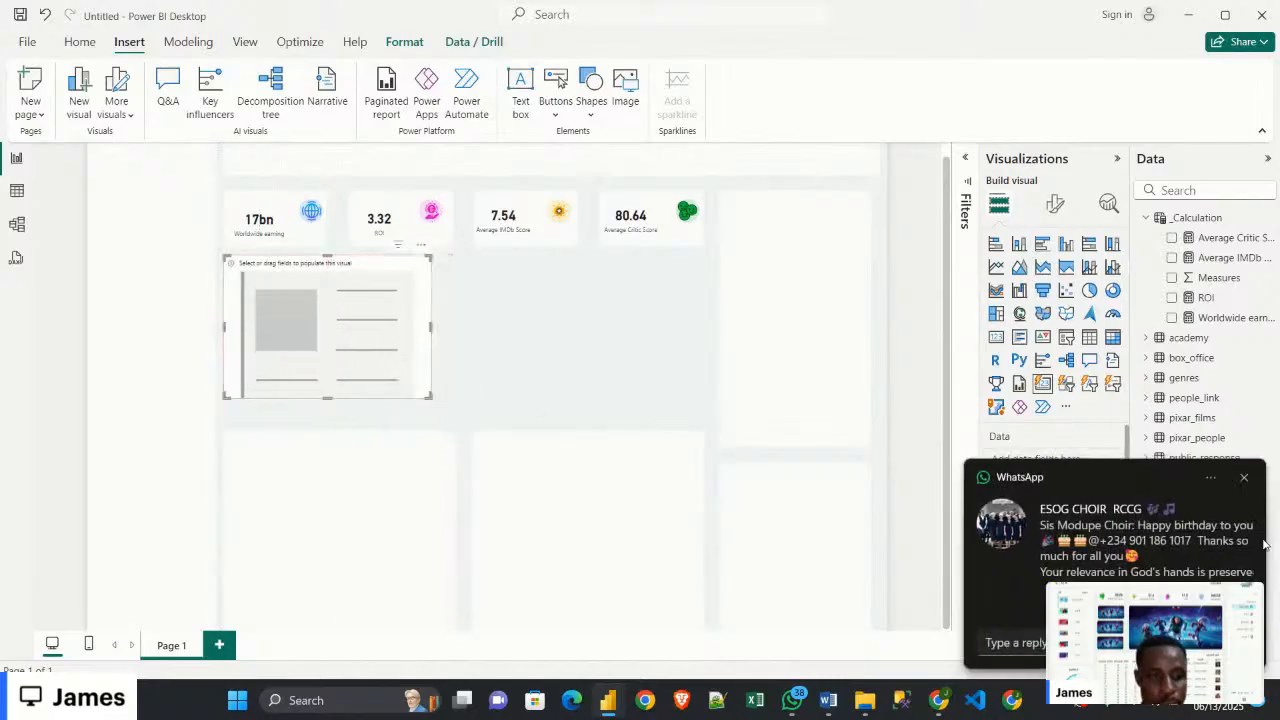
left_click(1244, 479)
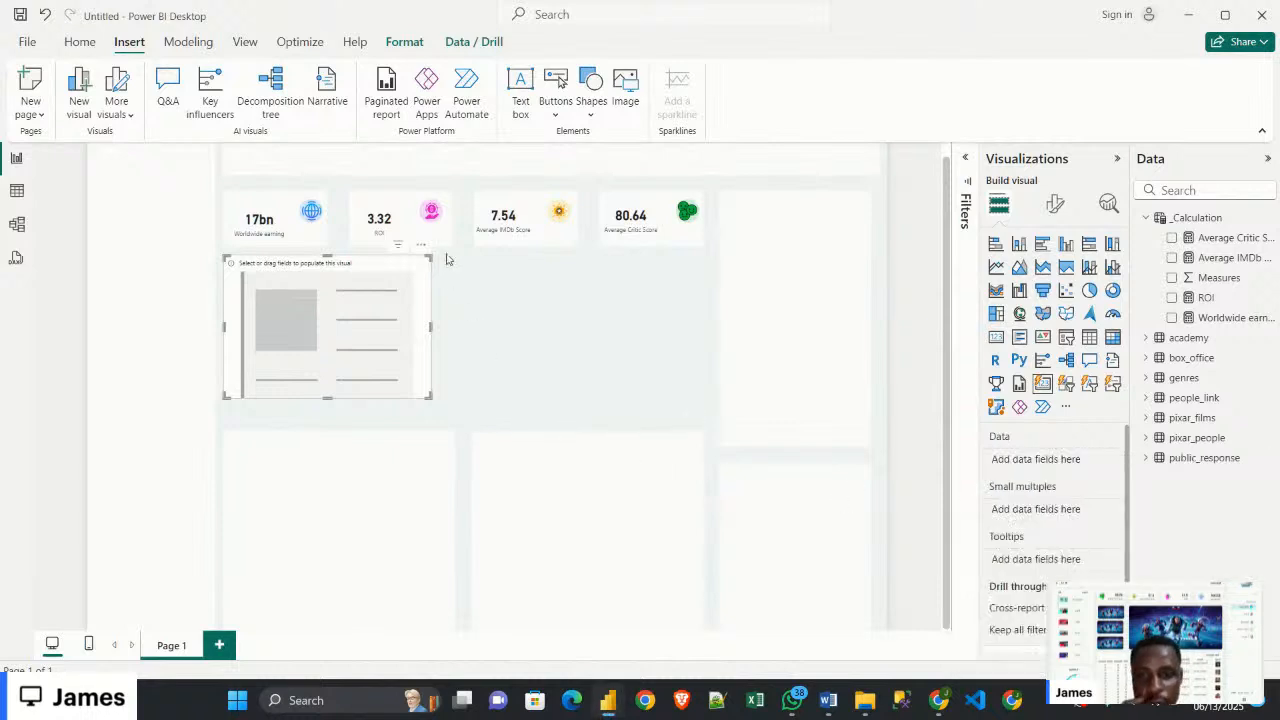
left_click_drag(428, 260, 441, 256)
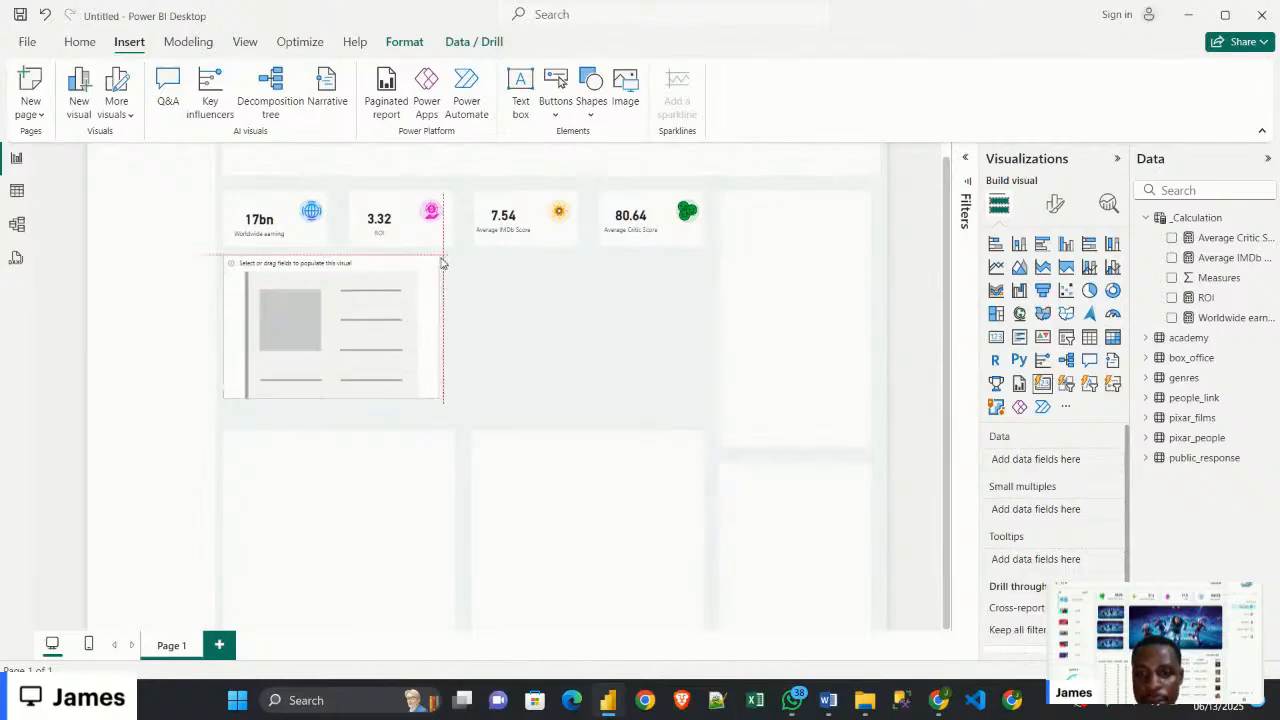
left_click_drag(417, 309, 434, 309)
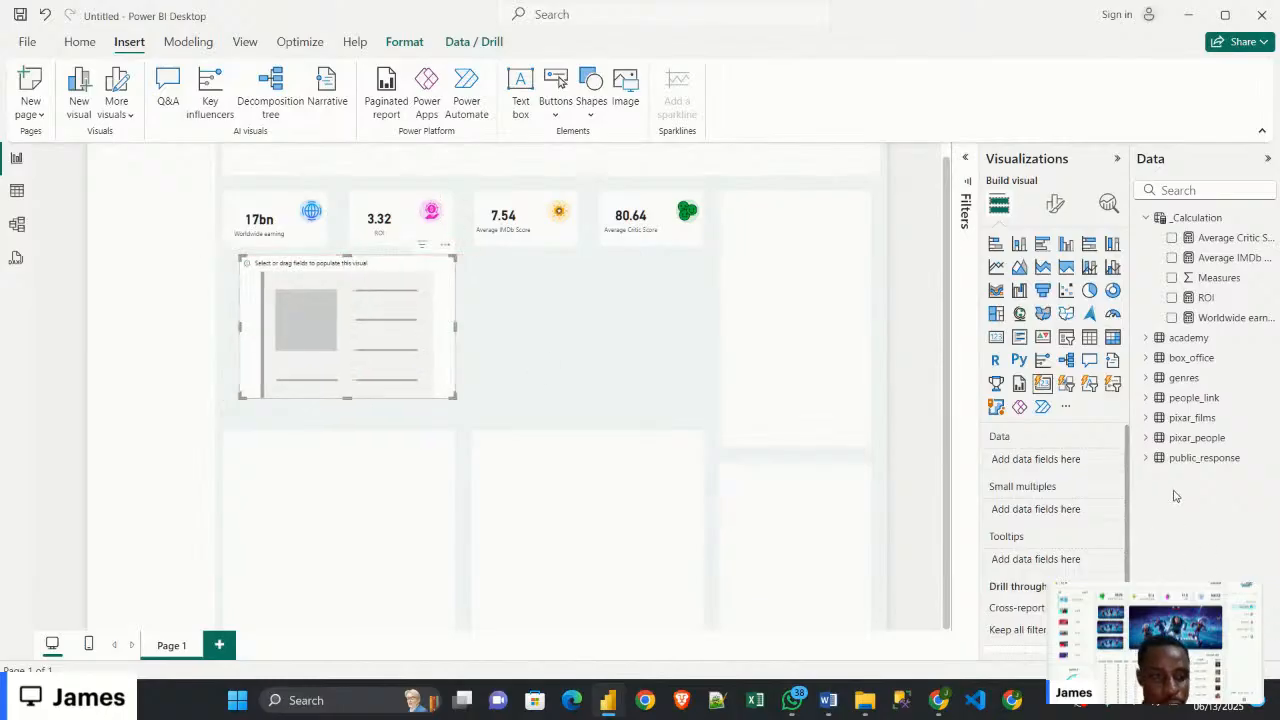
Add the film field from the pixar_films table as the new card's data
left_click(1147, 217)
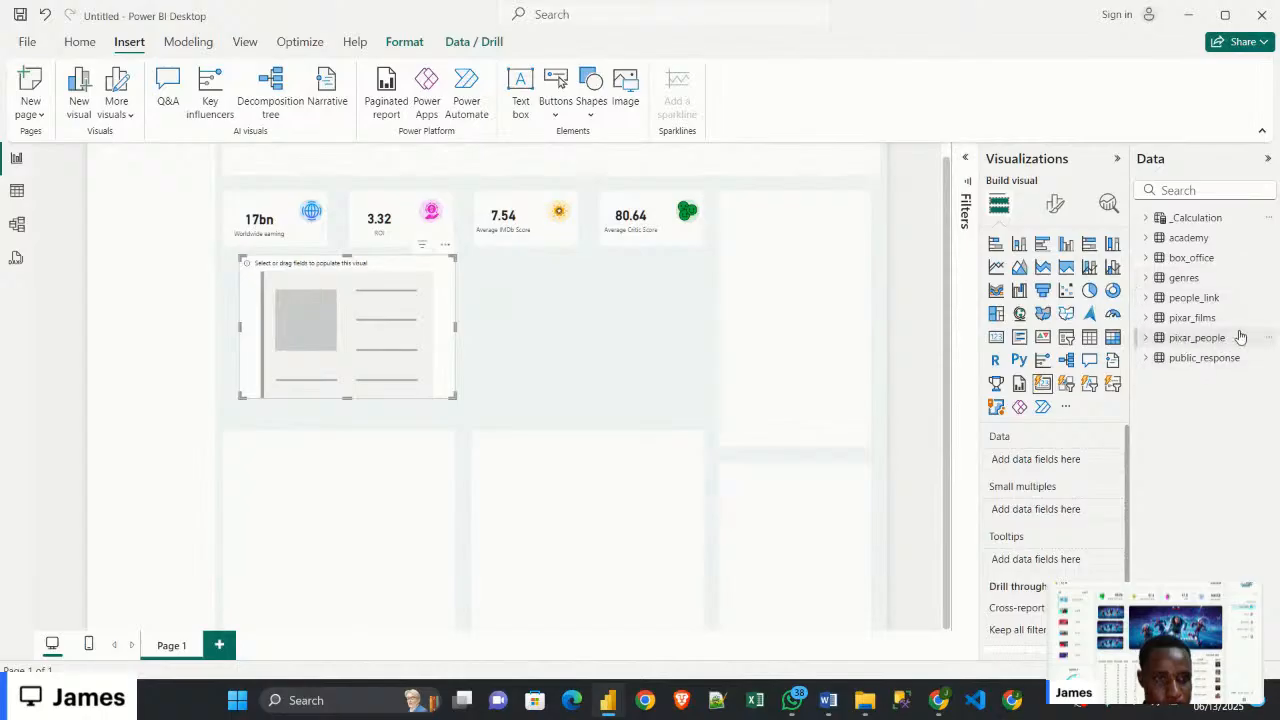
left_click(1147, 318)
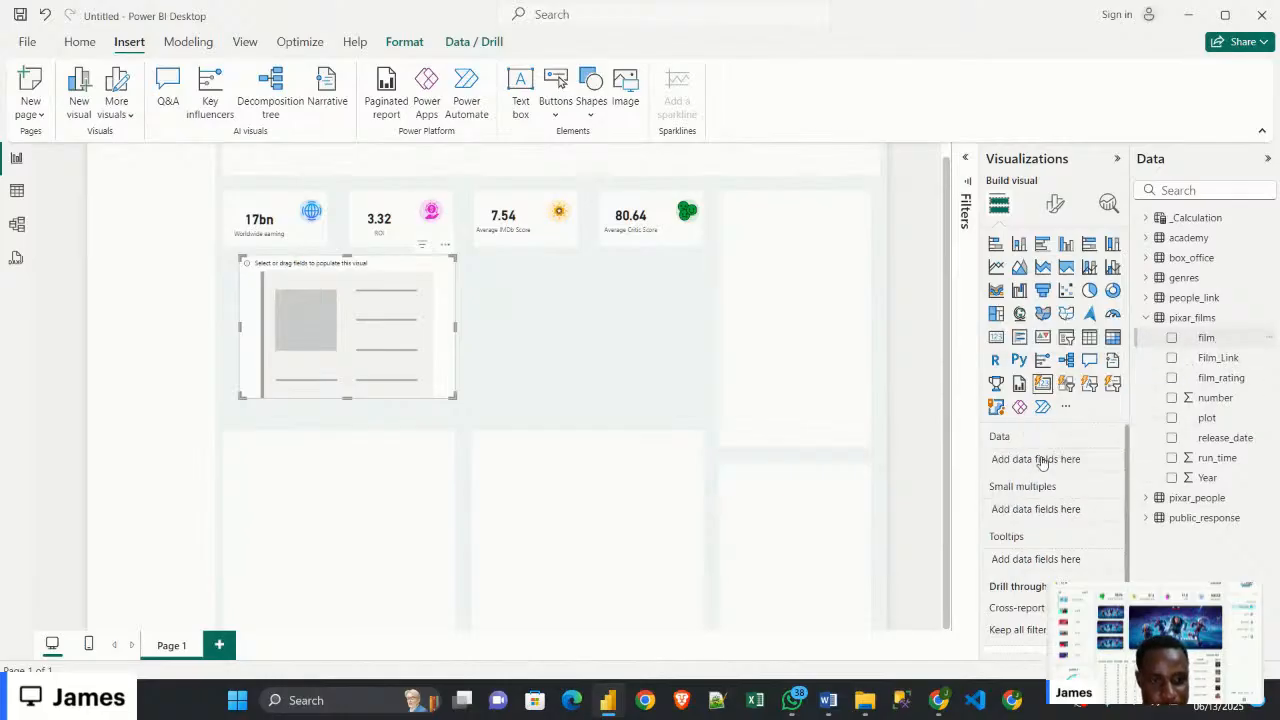
left_click_drag(1206, 337, 1042, 461)
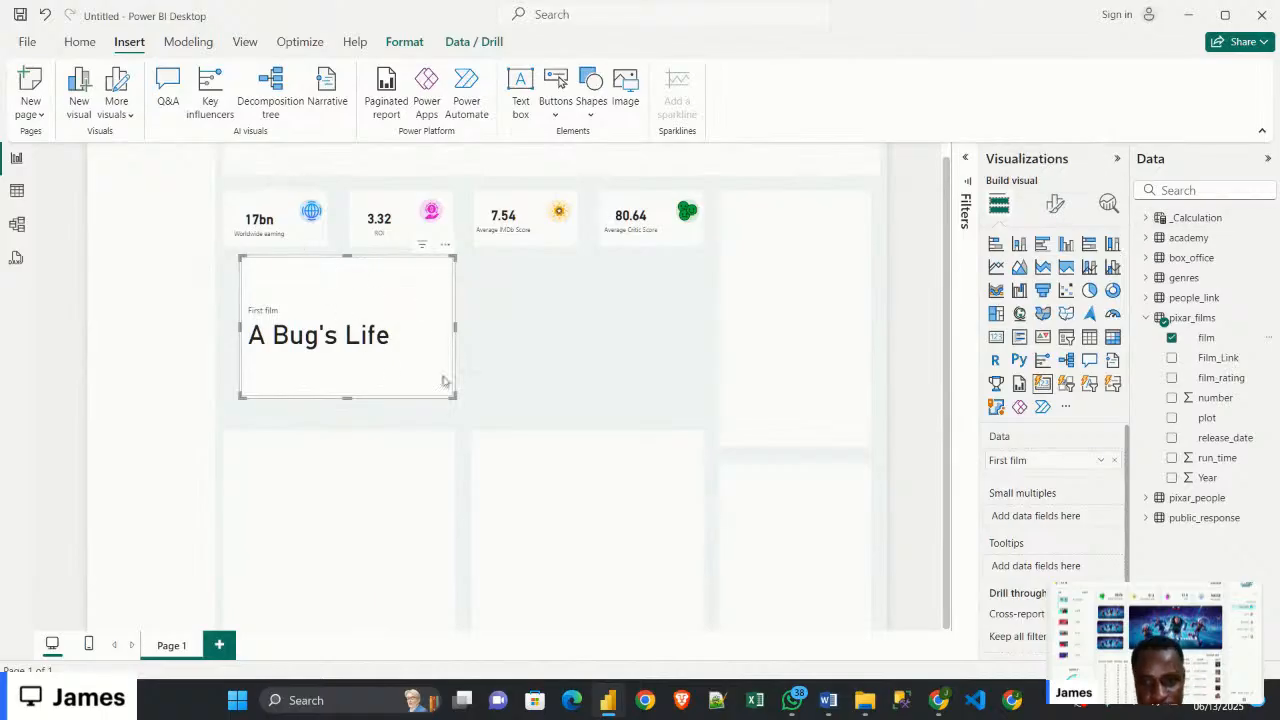
Turn on the film card's image and set its image type to Image URL
left_click(1057, 210)
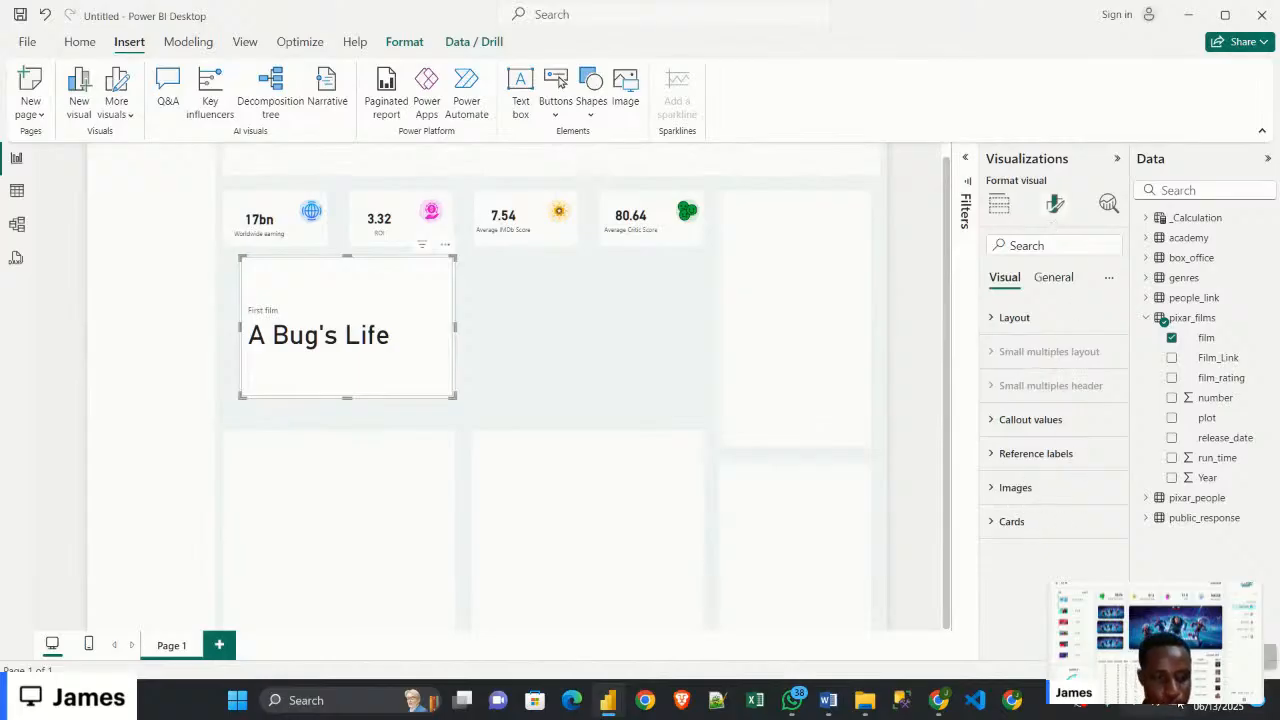
left_click(1015, 488)
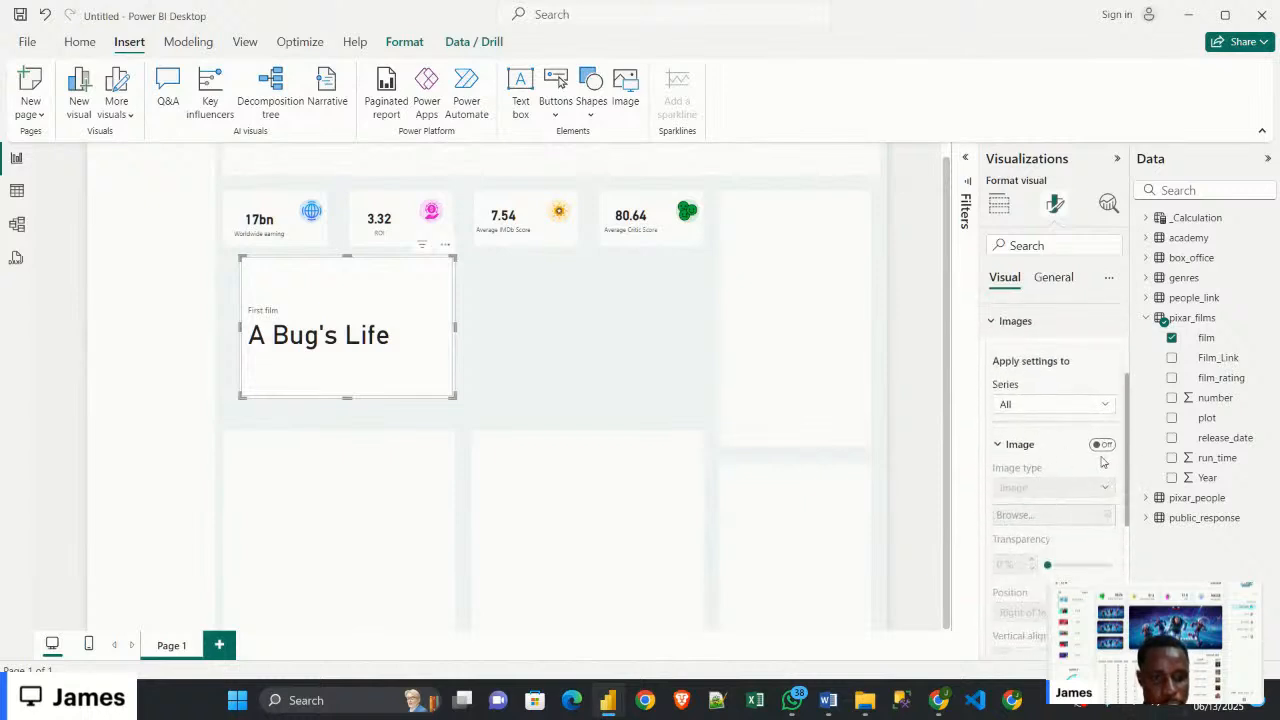
left_click(1103, 445)
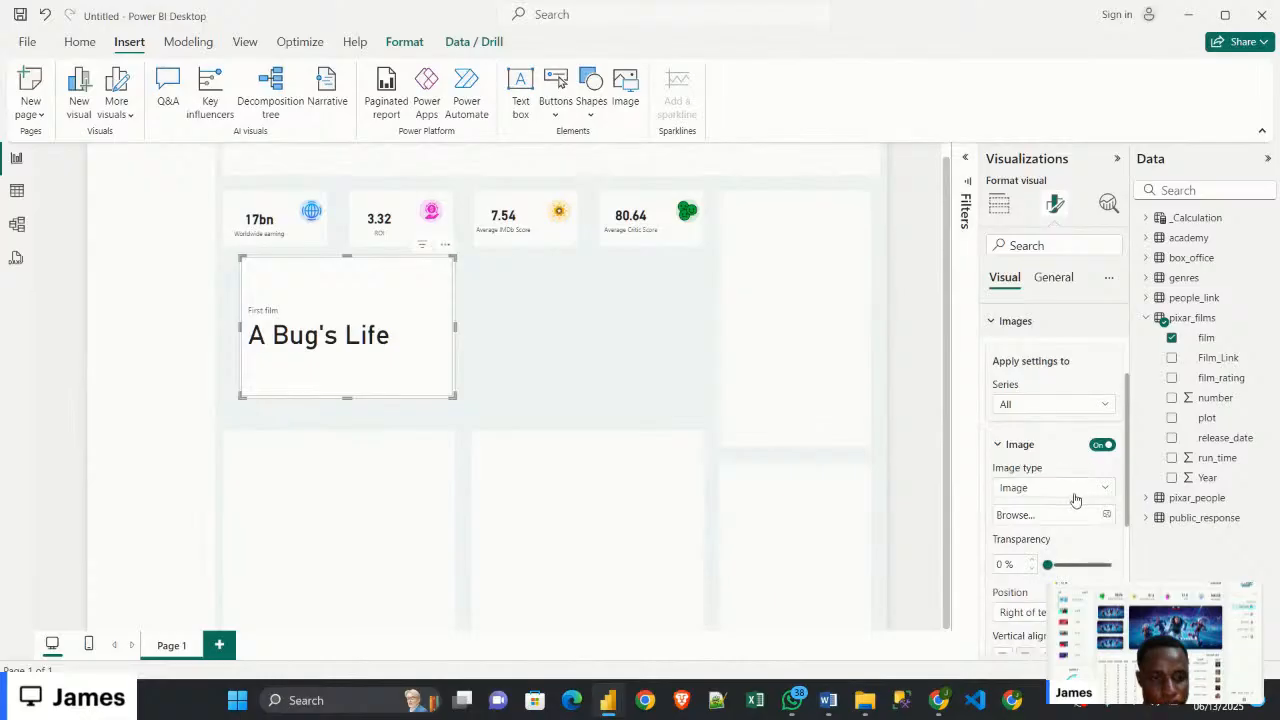
scroll(1060, 470, "down", 2)
left_click(1030, 411)
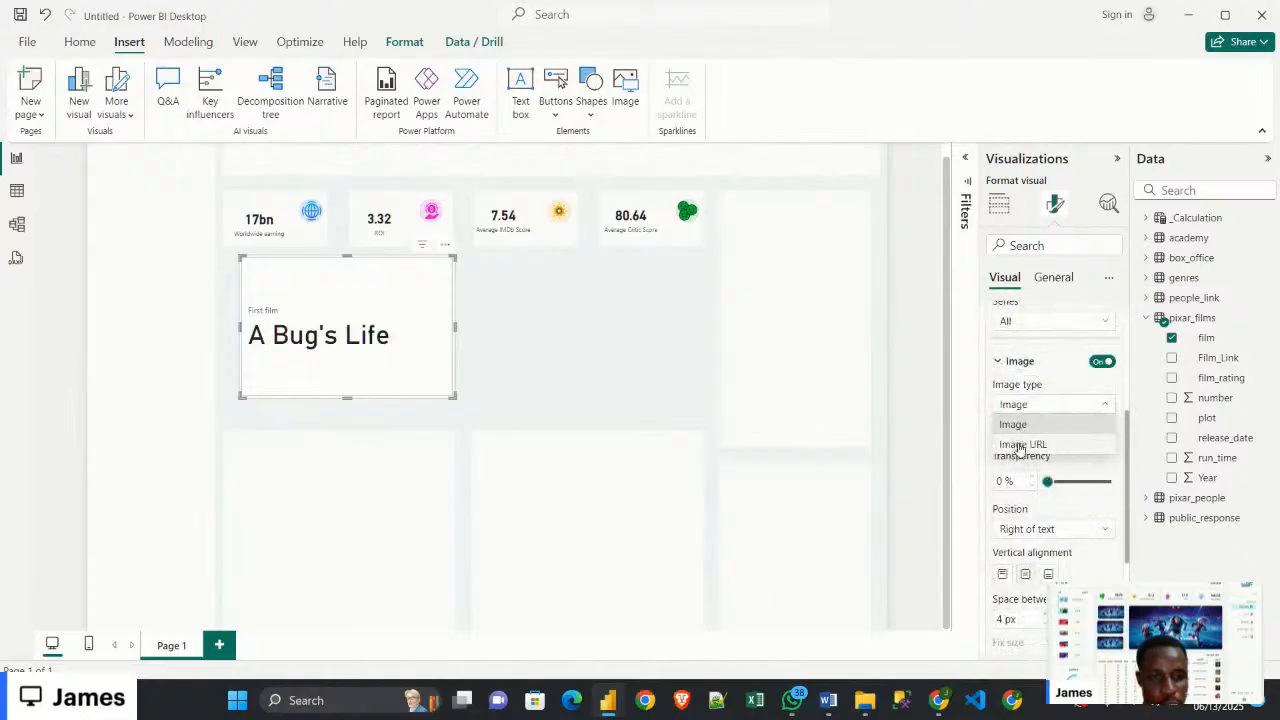
left_click(1019, 447)
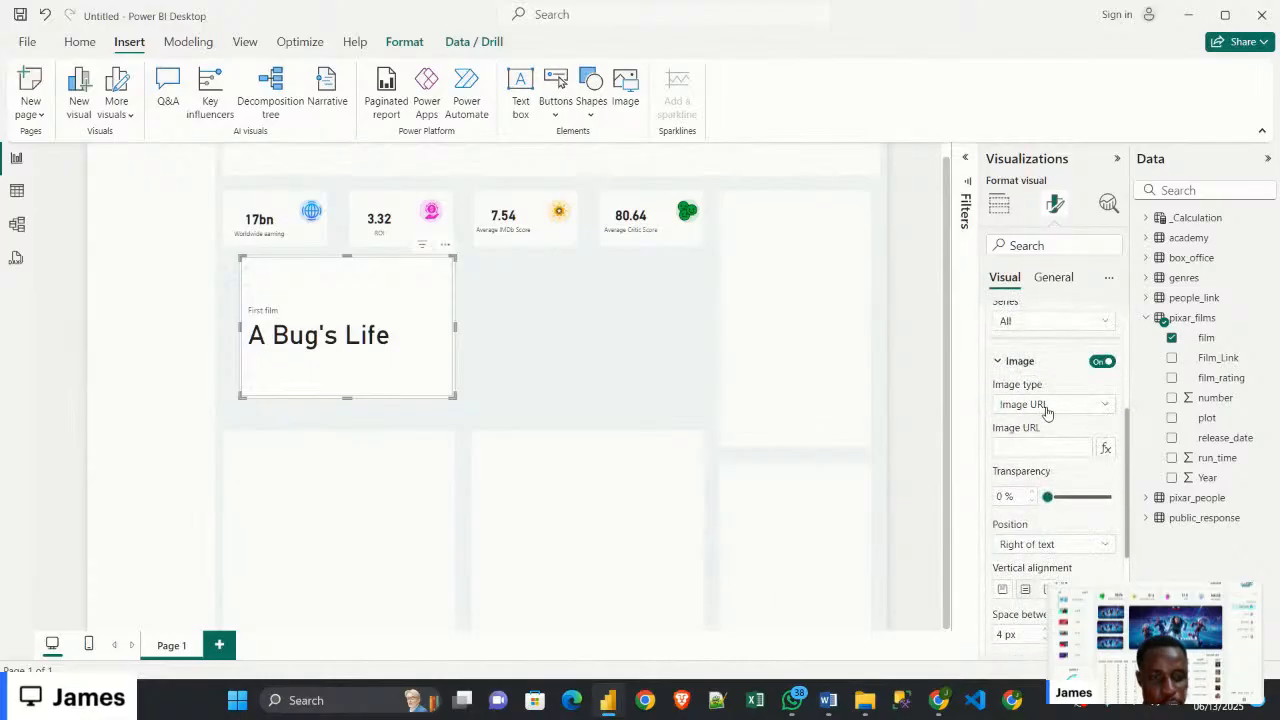
Base the film card's image URL on the Film_Link field value from pixar_films with First summarization, and deselect the card
left_click(1106, 450)
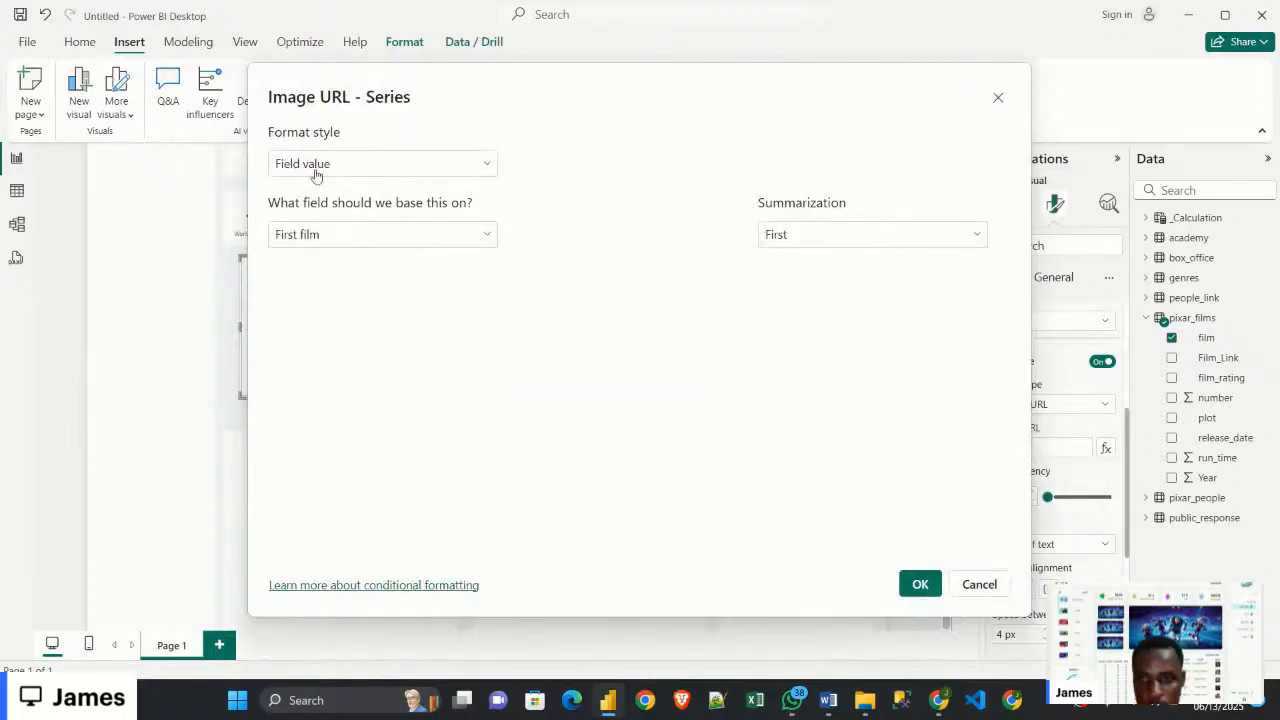
left_click(315, 245)
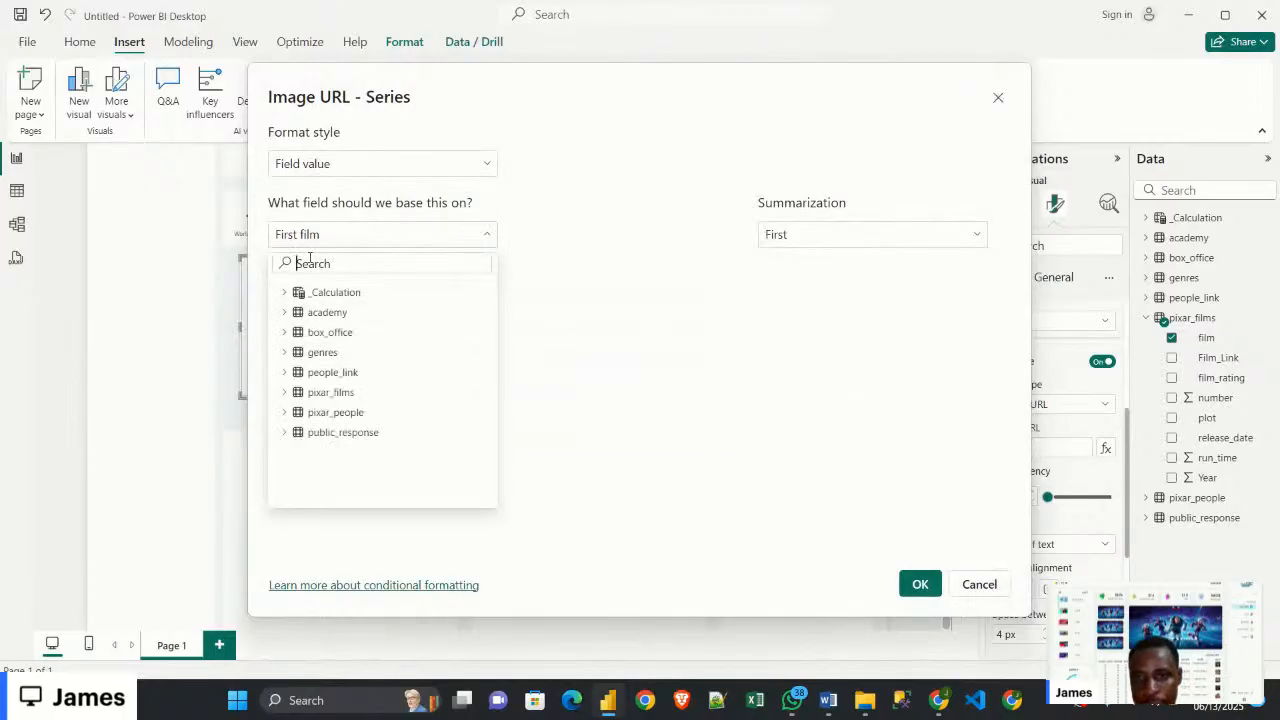
left_click(286, 392)
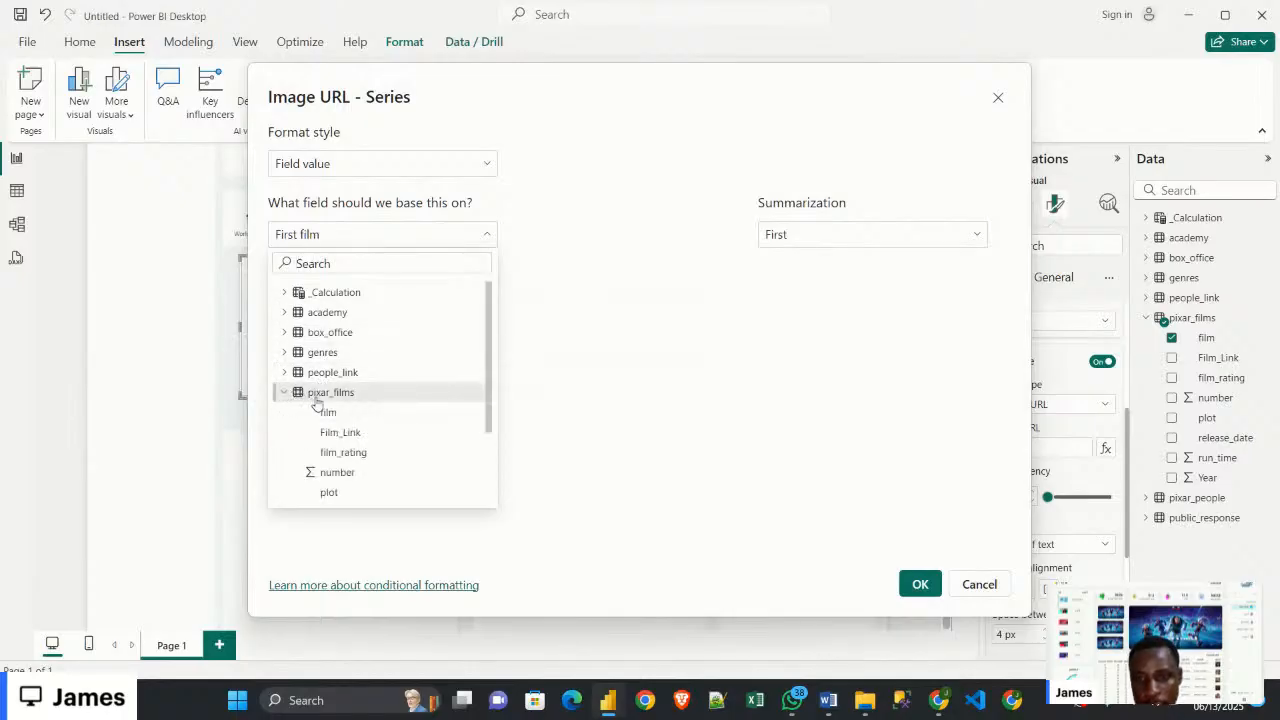
left_click(356, 438)
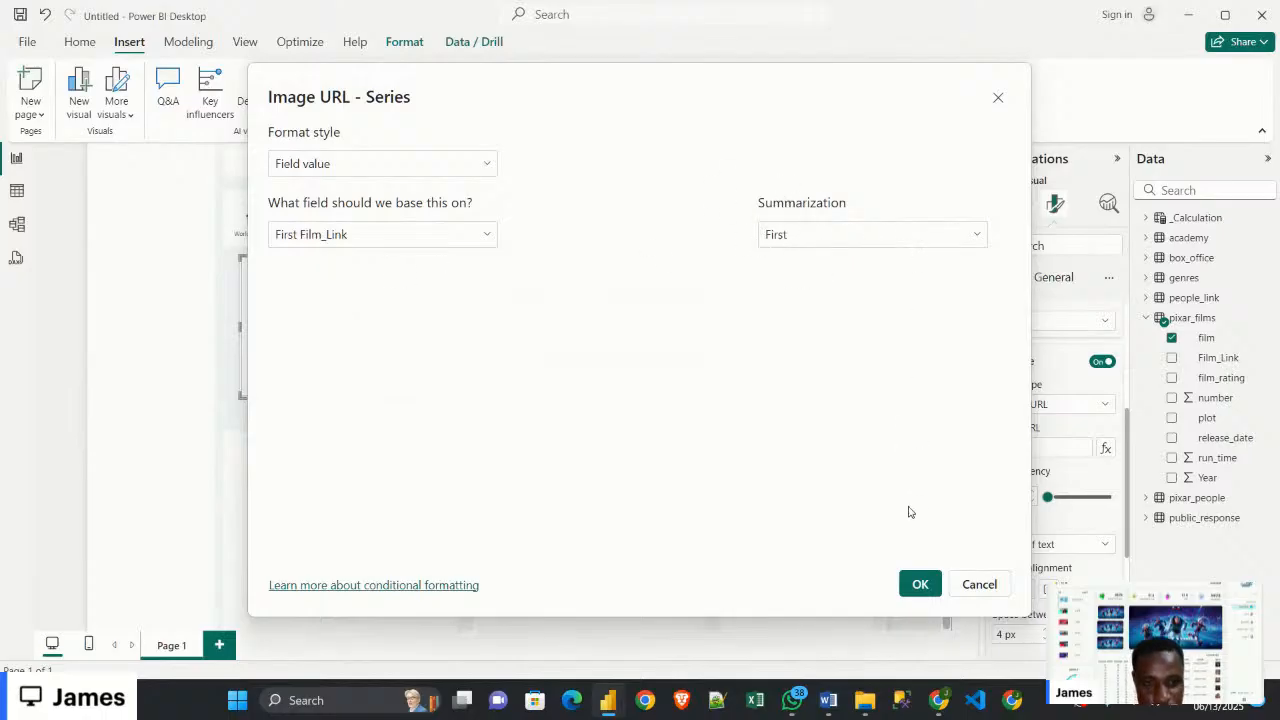
left_click(920, 584)
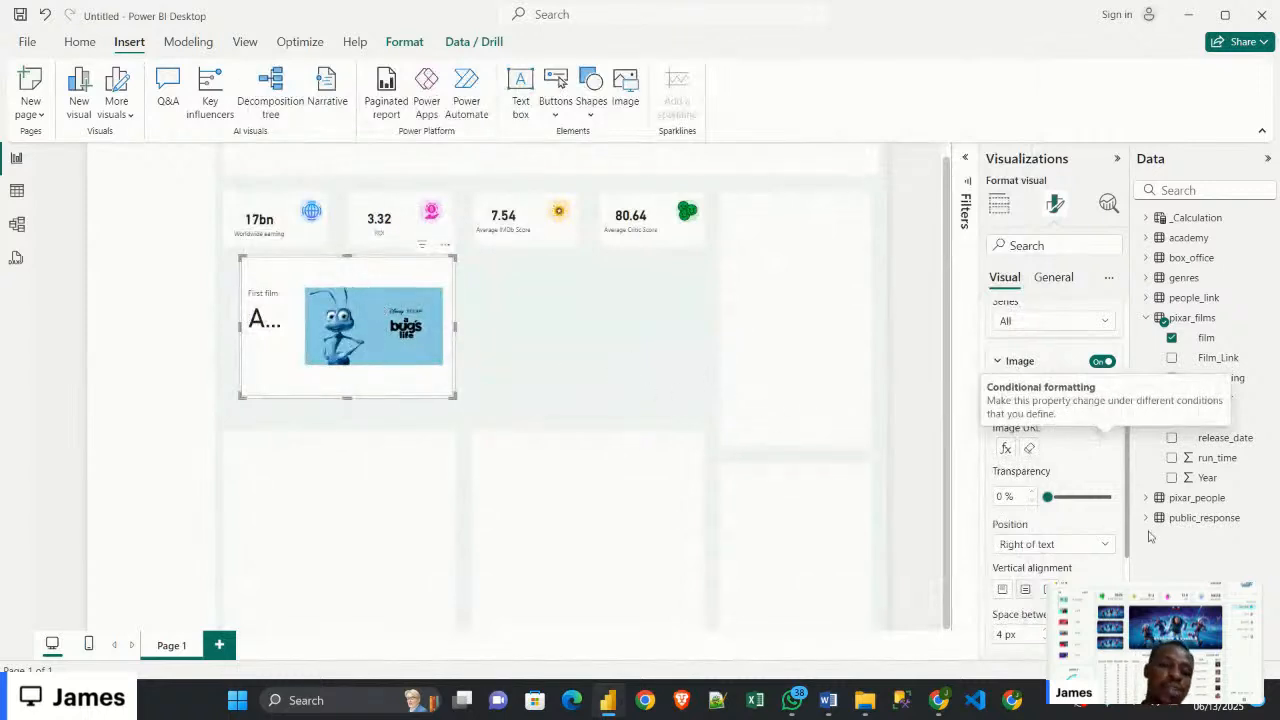
left_click(636, 385)
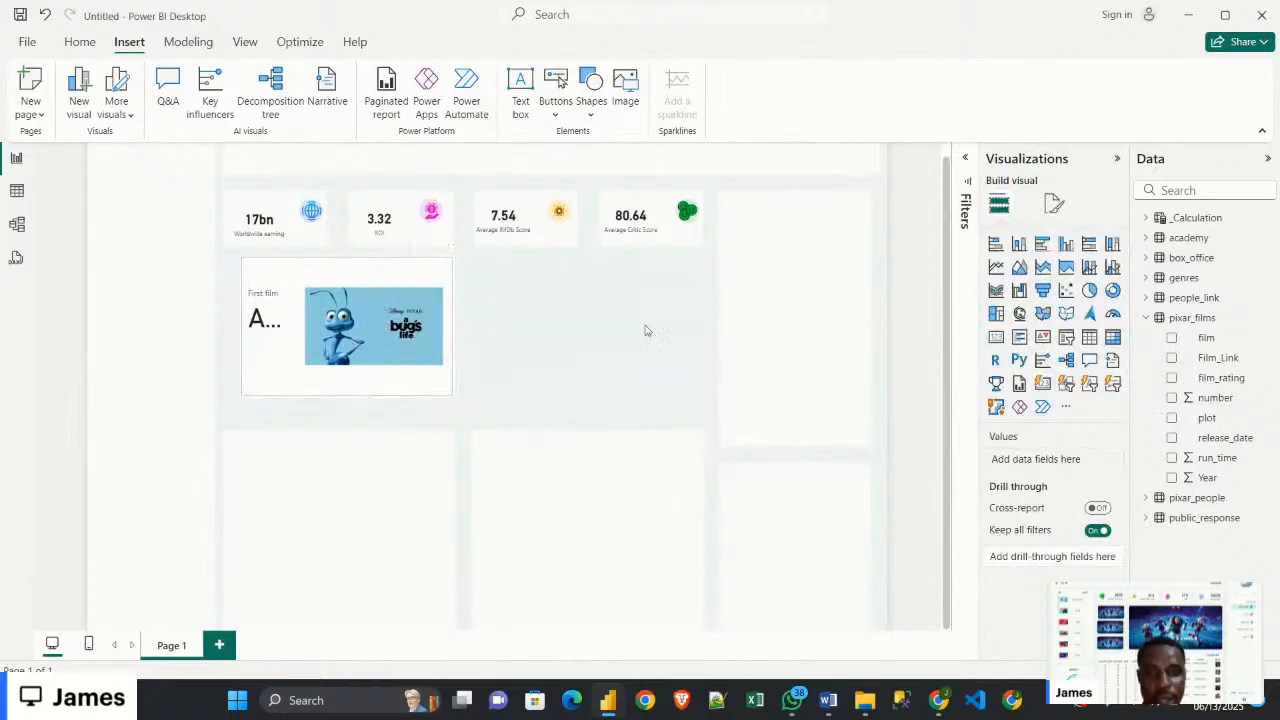
Set the data category of the Film_Link column in the pixar_films table to Image URL
left_click(17, 193)
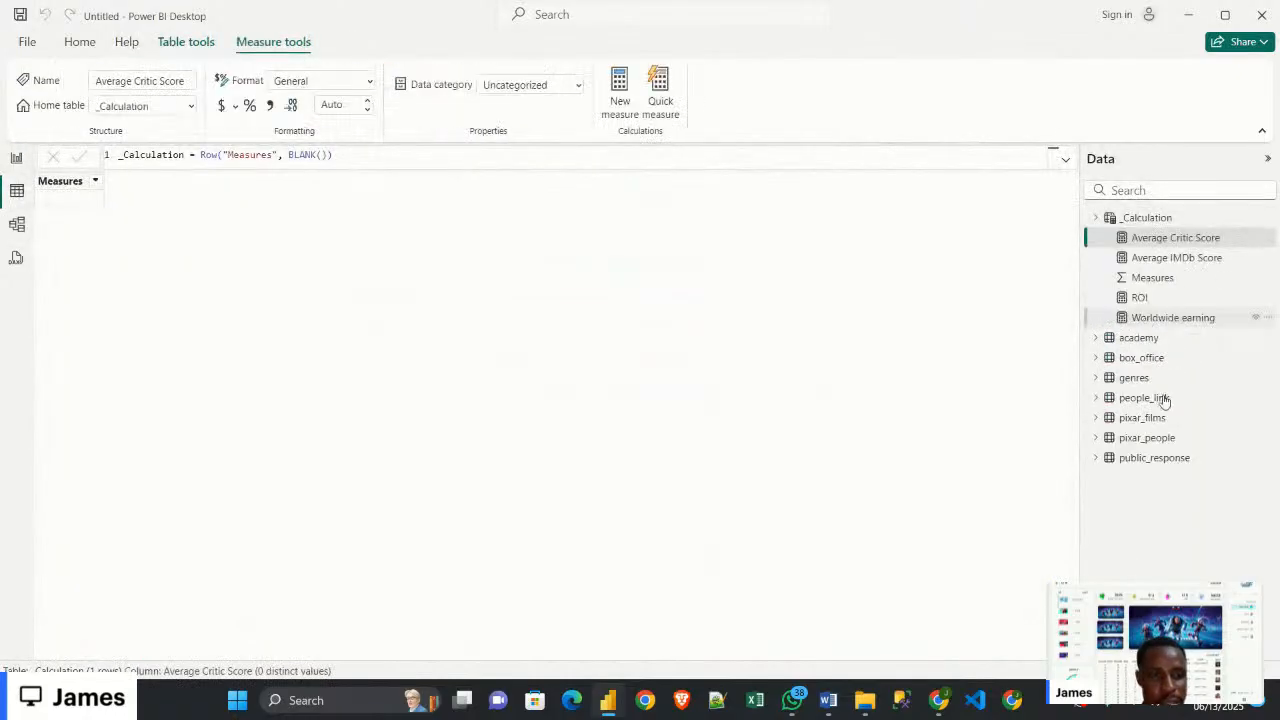
left_click(1155, 417)
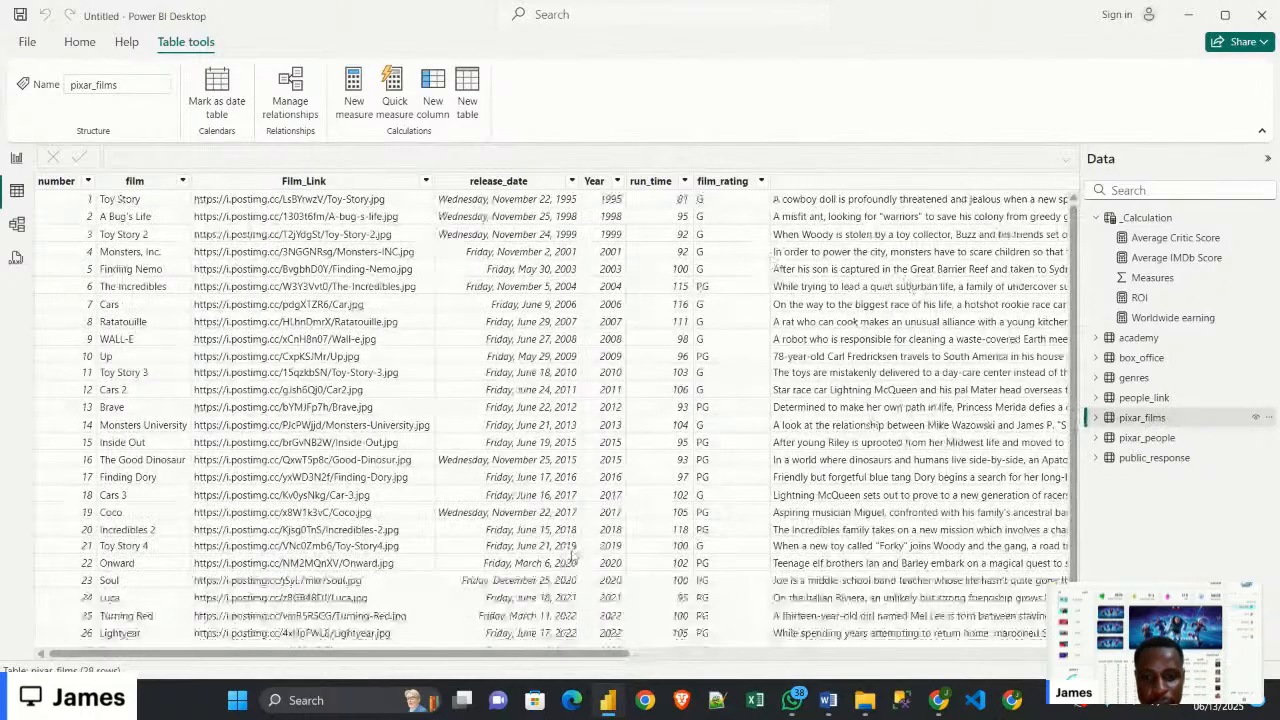
left_click(310, 183)
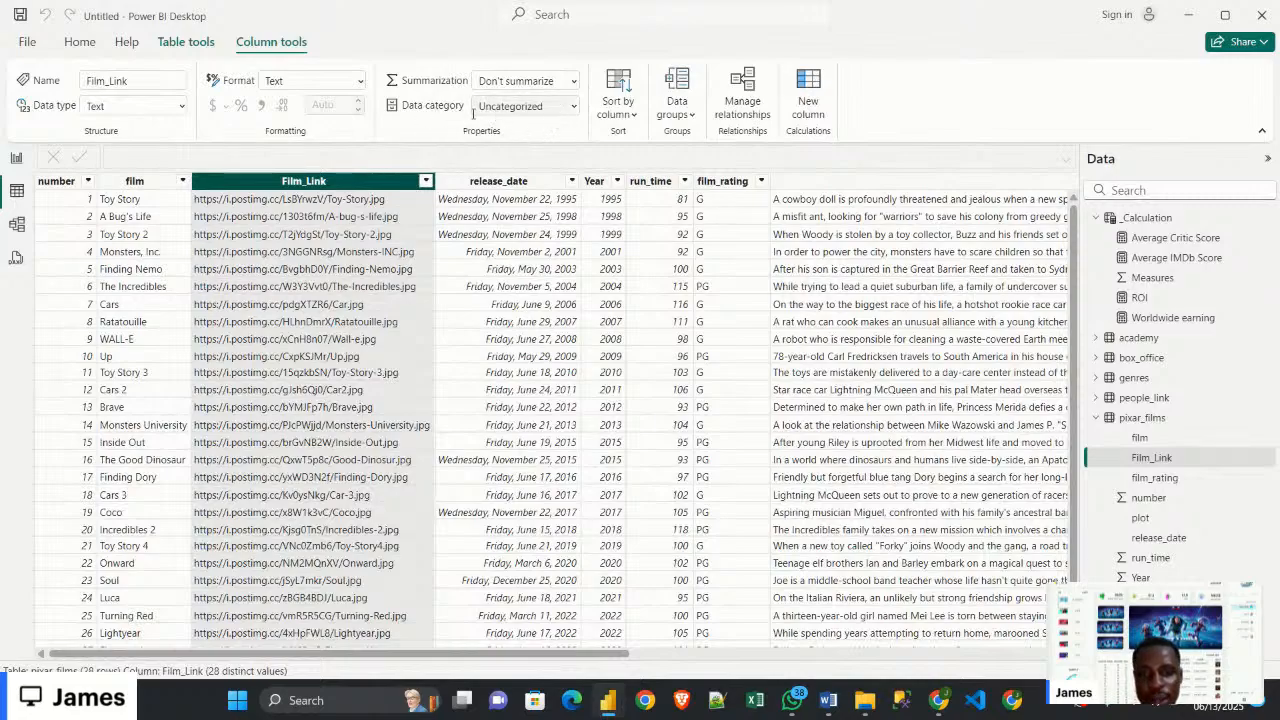
left_click(547, 107)
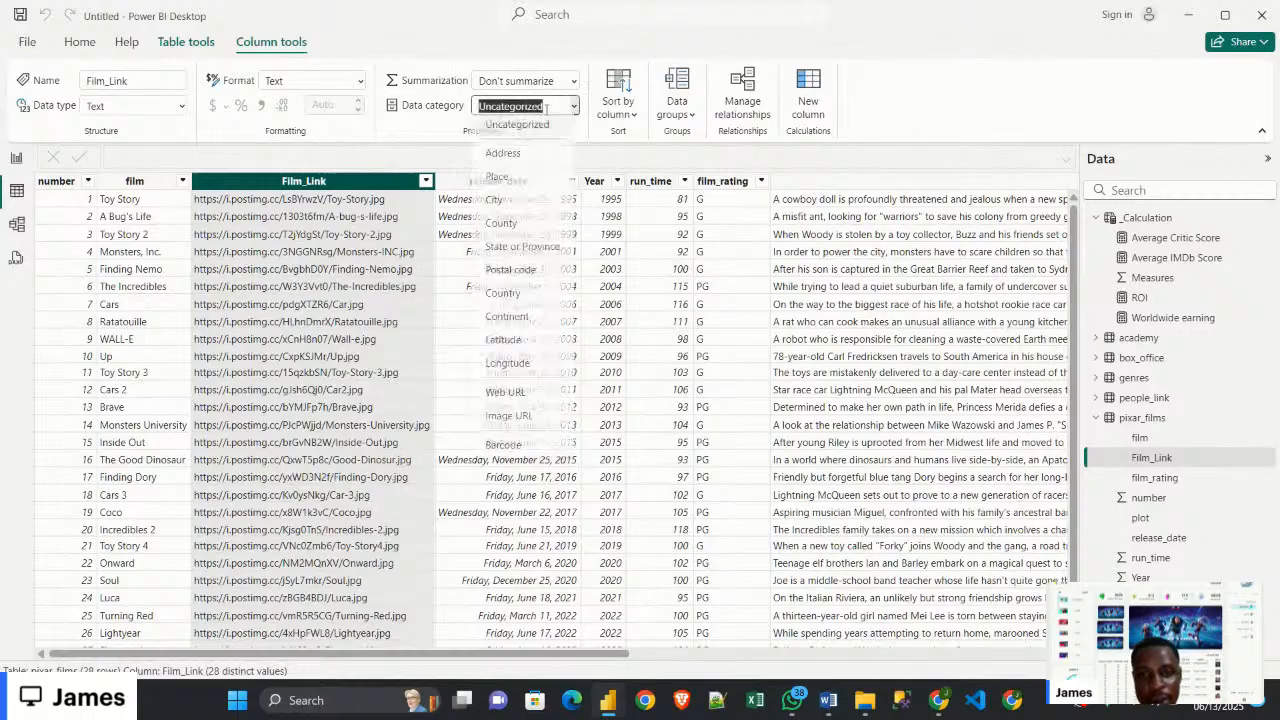
left_click(508, 423)
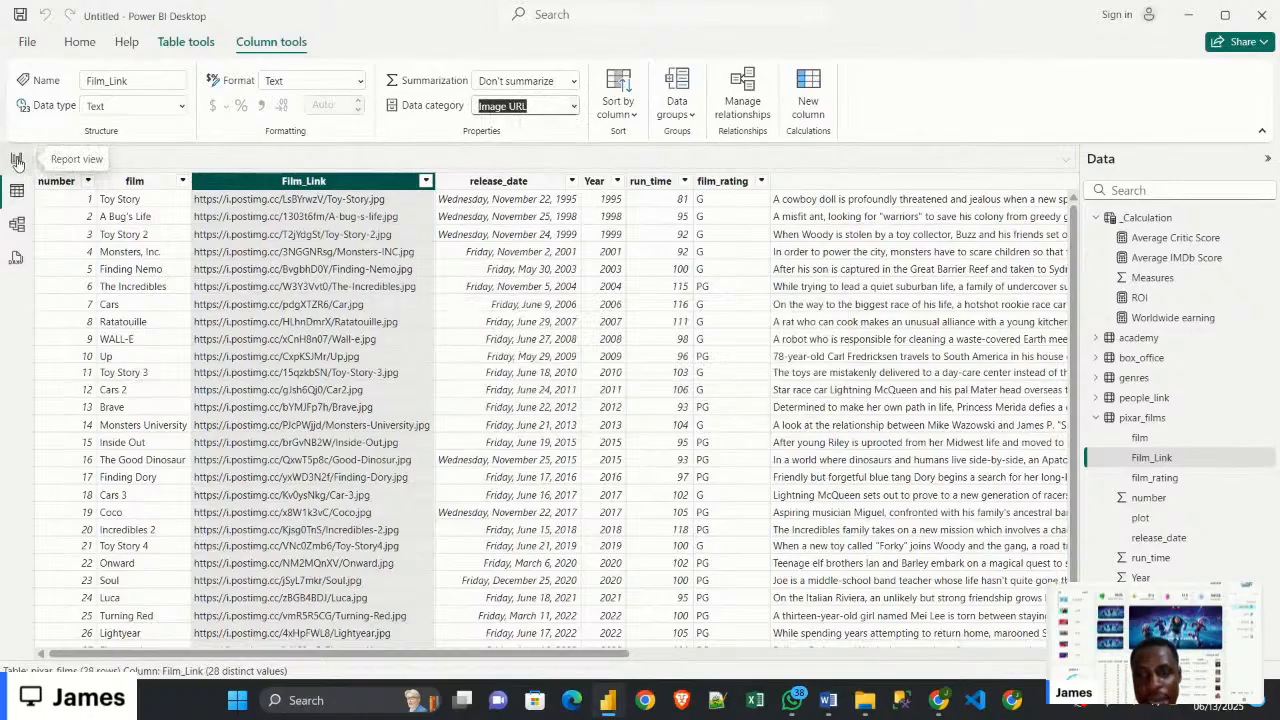
Return to the report page, reposition the film card under the Worldwide earning and ROI tiles, and open its visual formatting settings
left_click(16, 160)
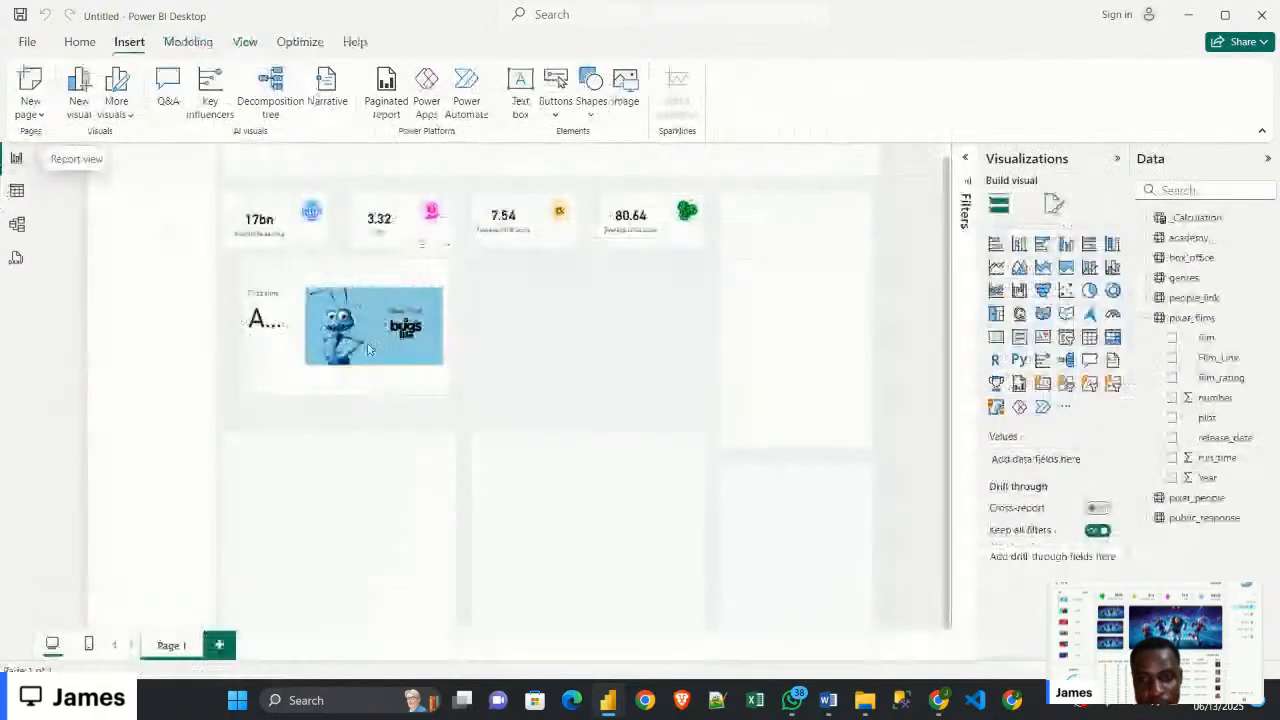
left_click(353, 336)
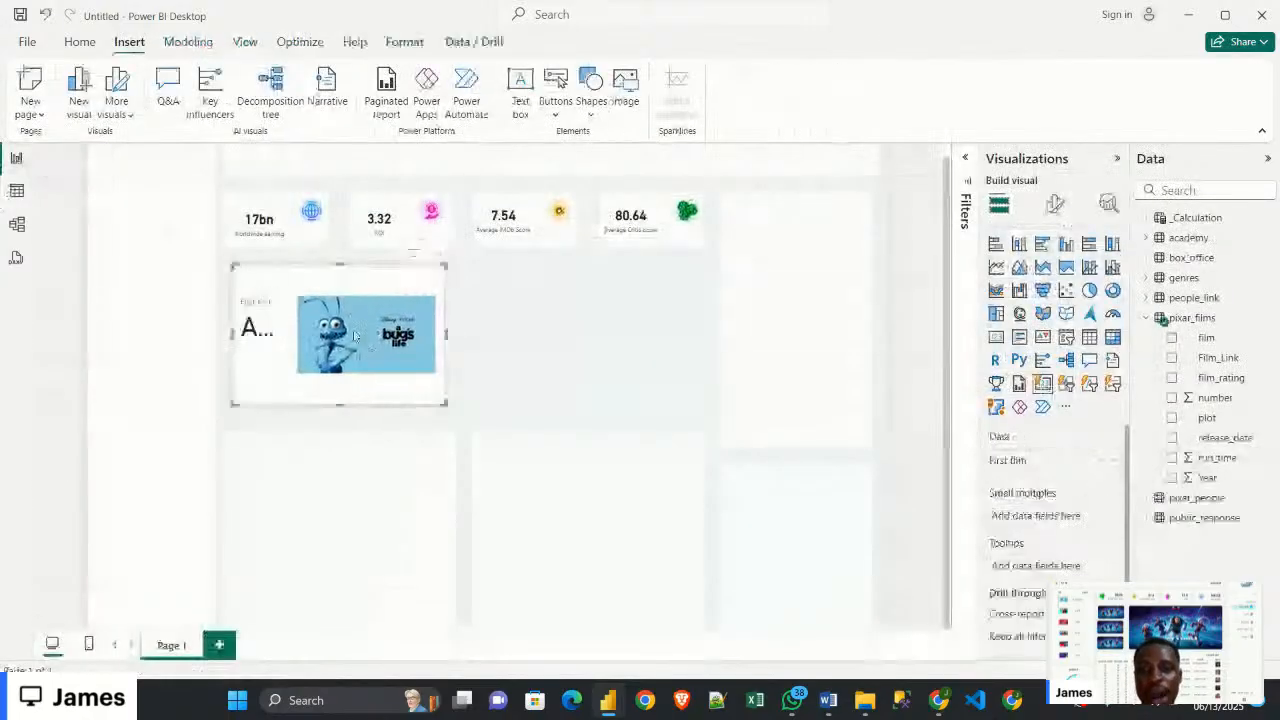
left_click_drag(353, 336, 378, 328)
mouse_move(608, 700)
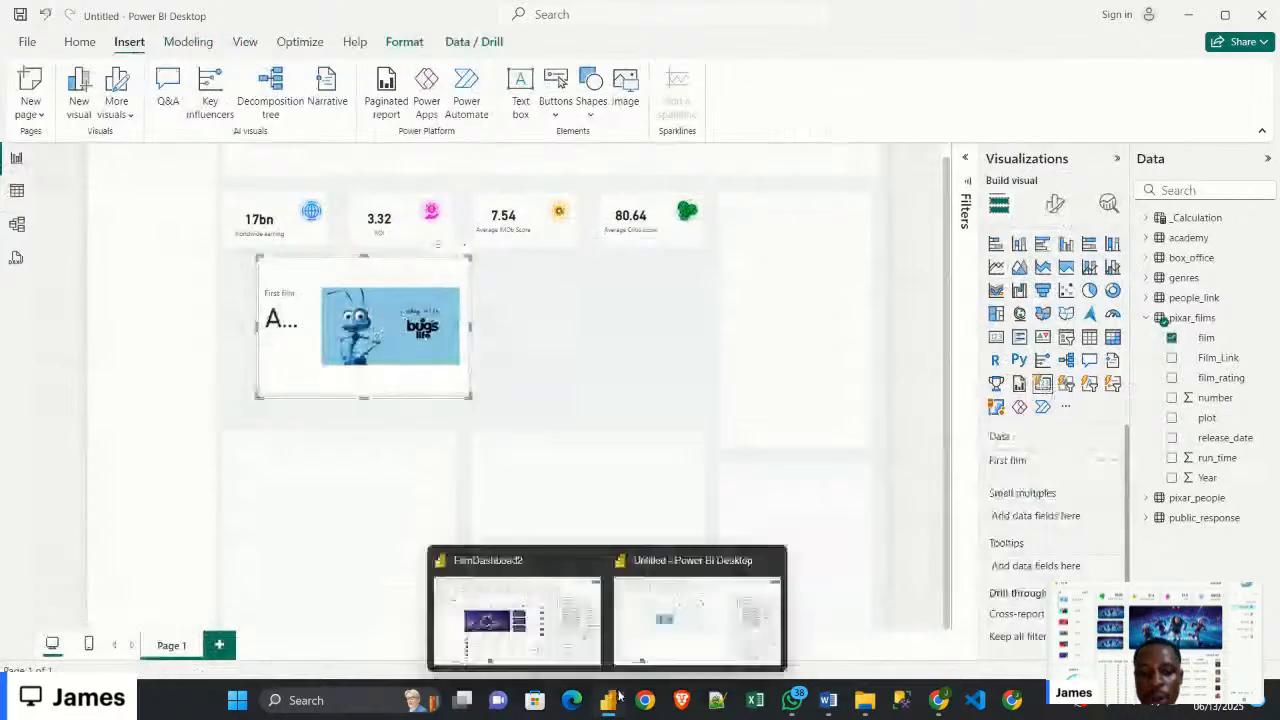
left_click(526, 628)
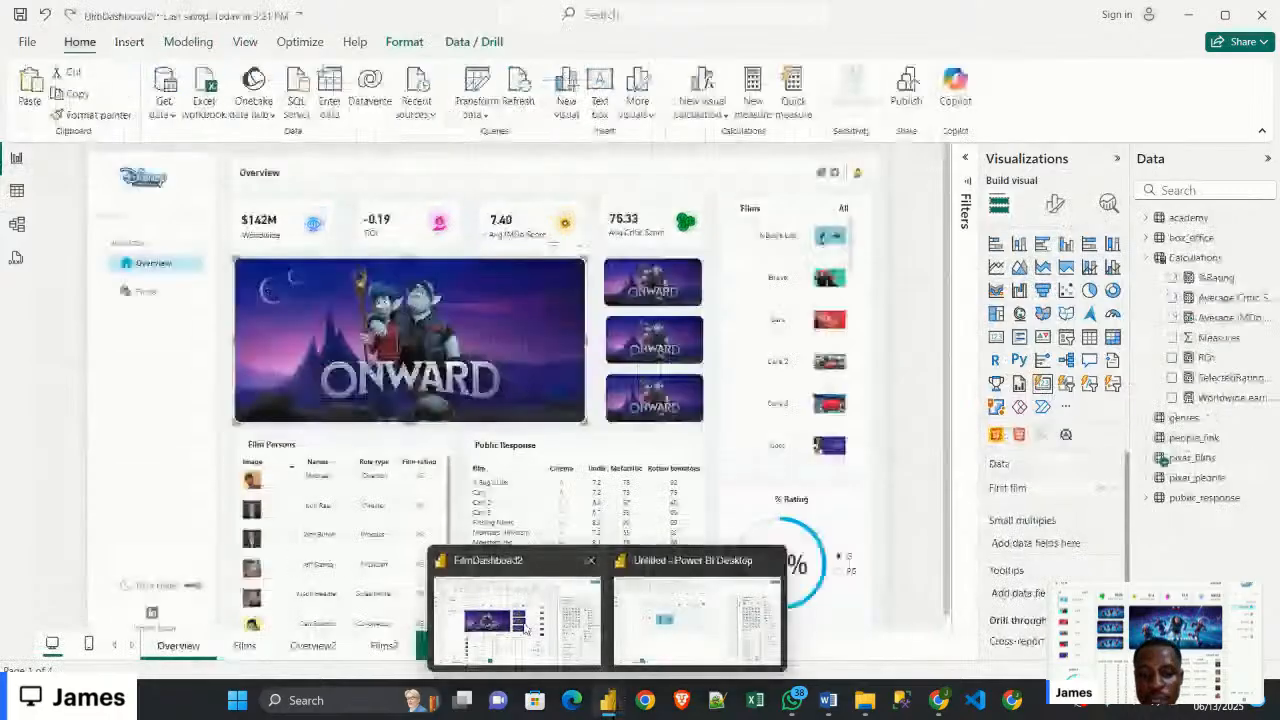
left_click(640, 655)
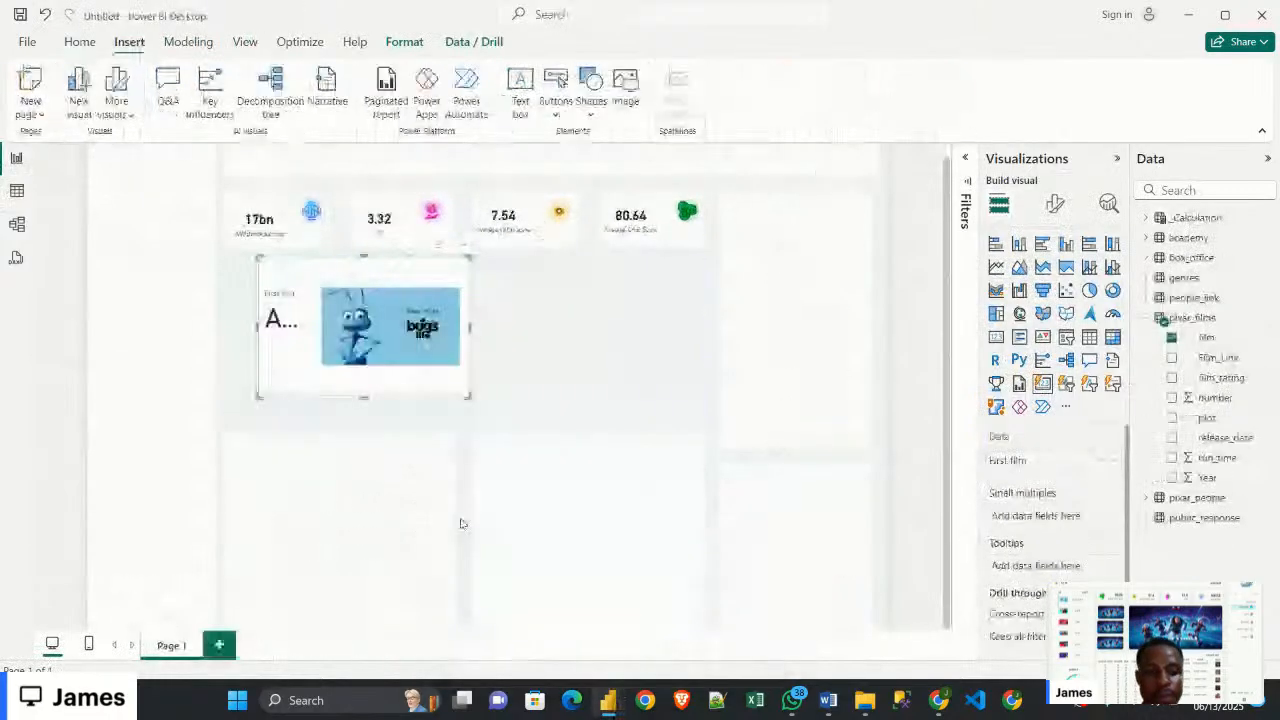
left_click_drag(386, 355, 362, 355)
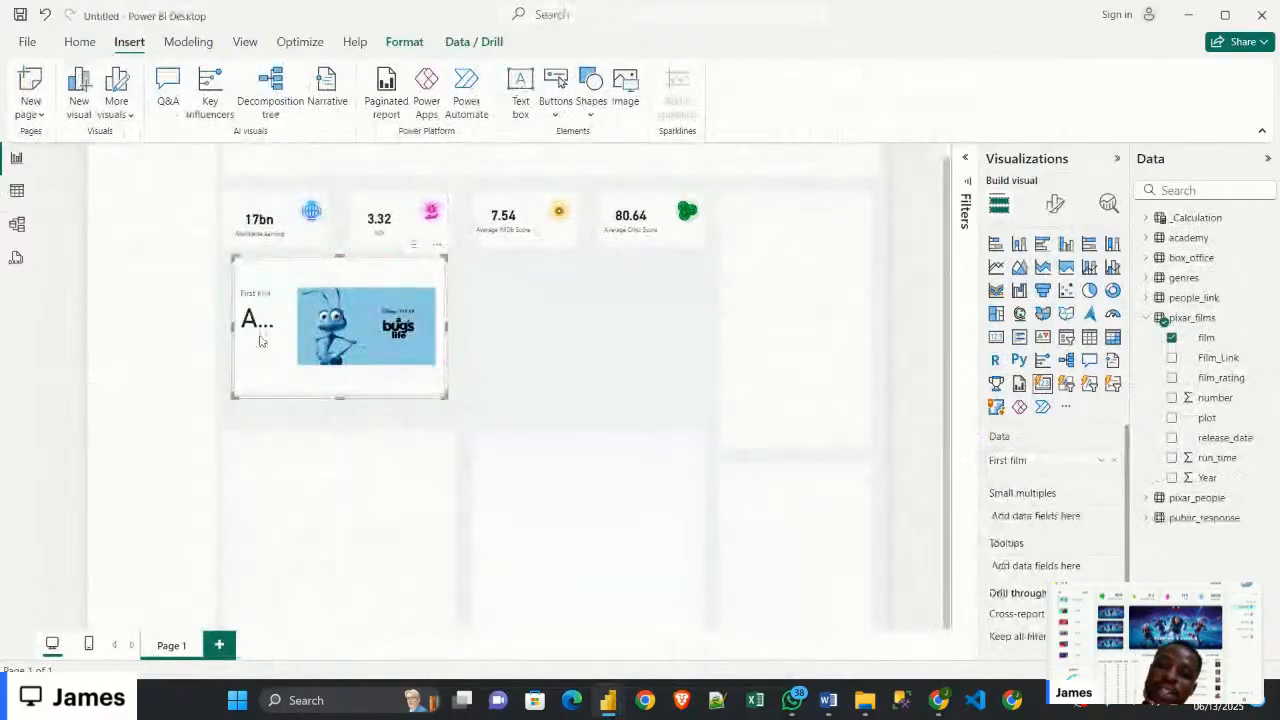
left_click(1055, 205)
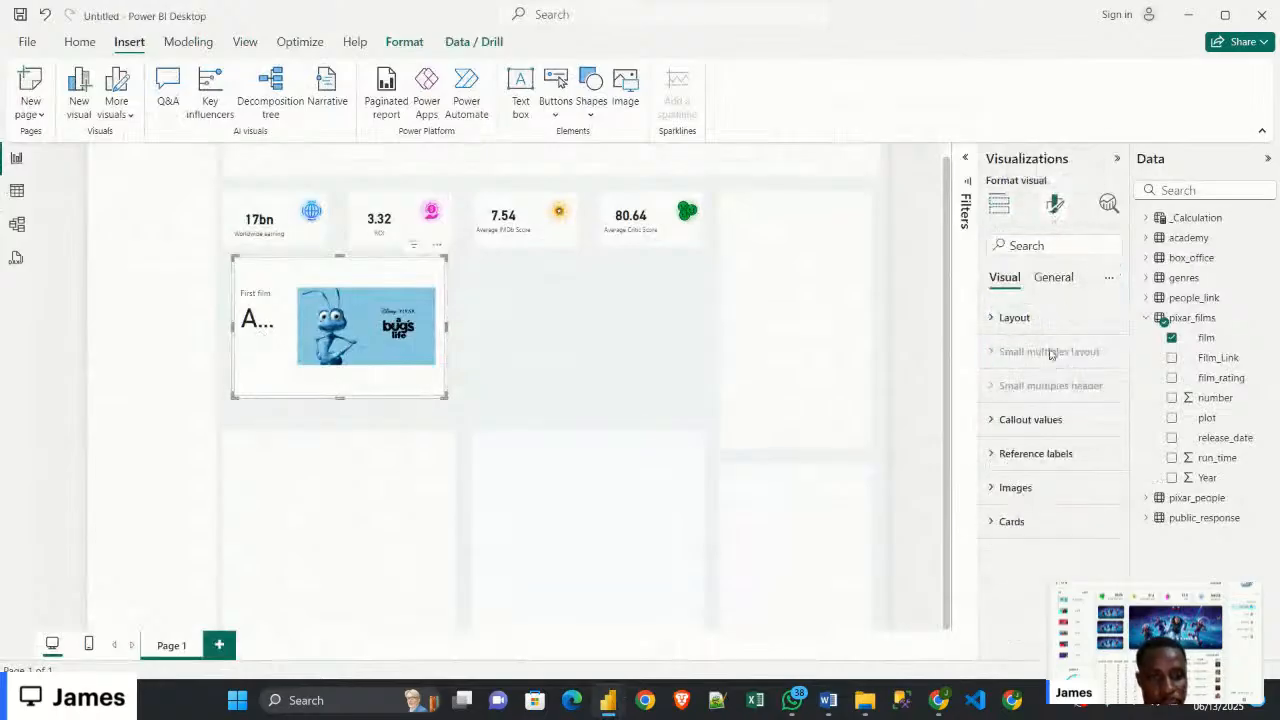
Turn off the film card's callout values and label so only the poster image is shown
left_click(1043, 431)
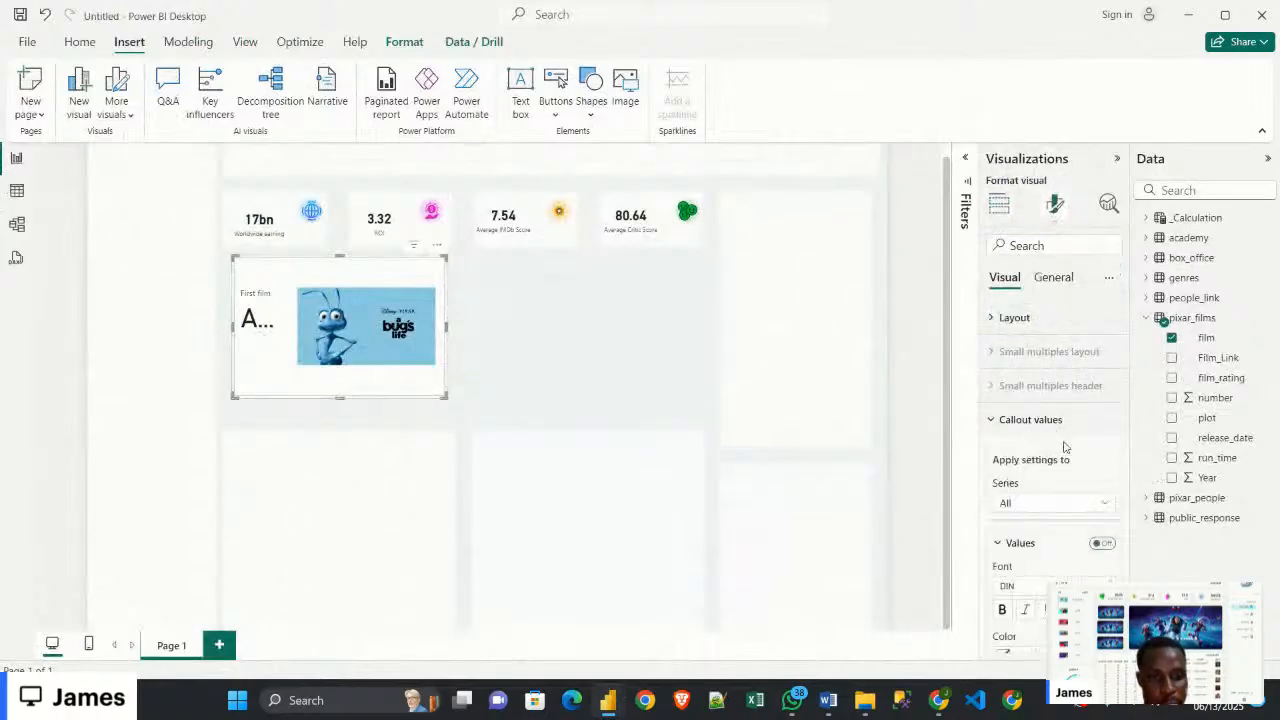
scroll(1063, 463, "down", 1)
left_click(1101, 460)
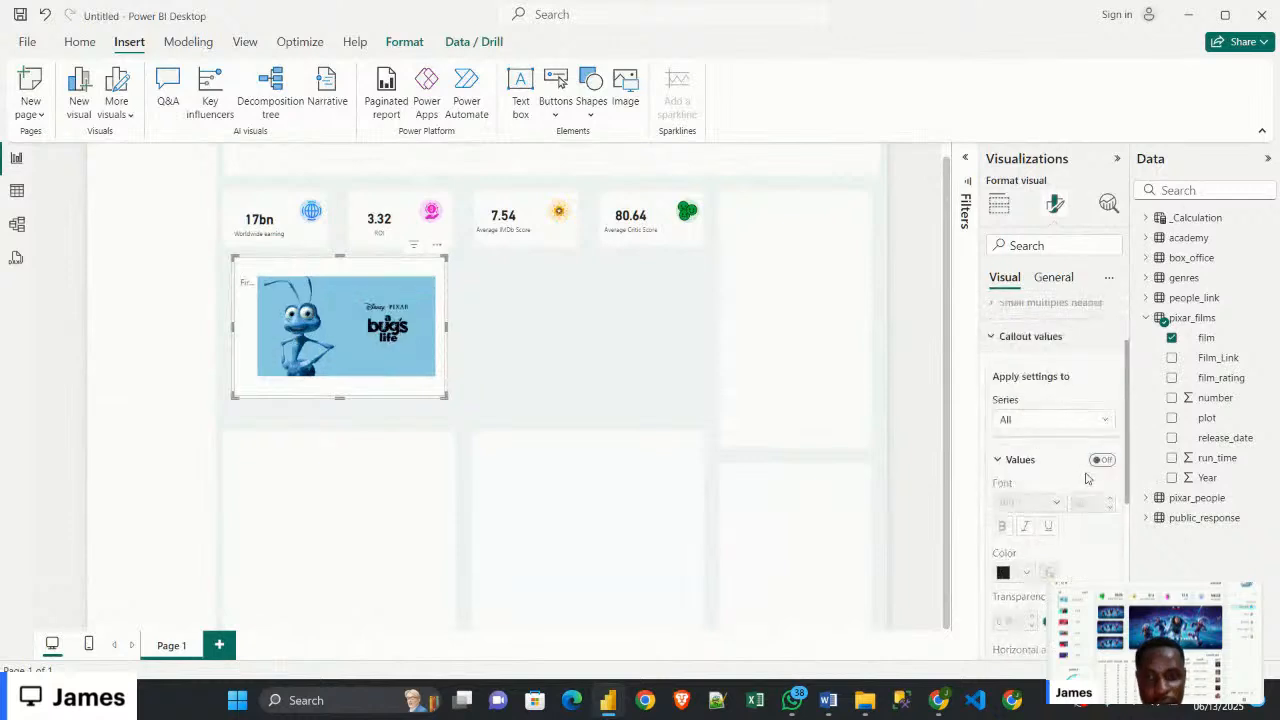
scroll(1058, 470, "down", 3)
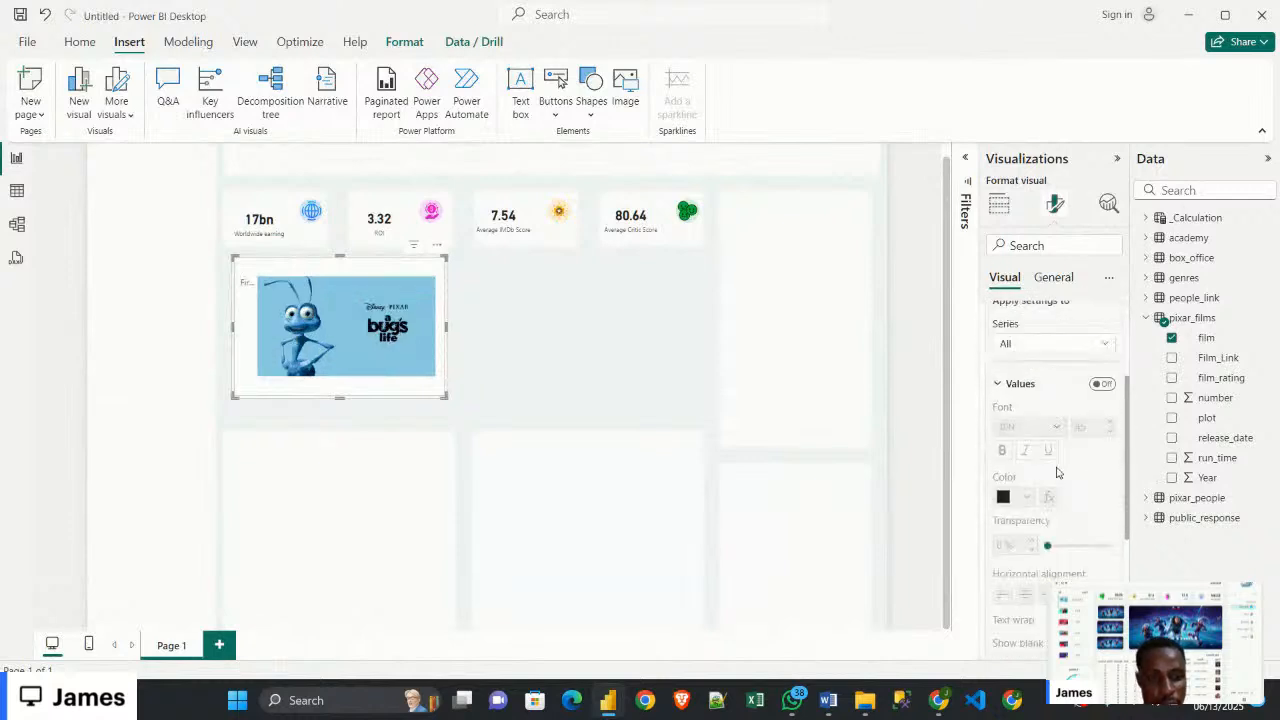
scroll(1094, 500, "down", 2)
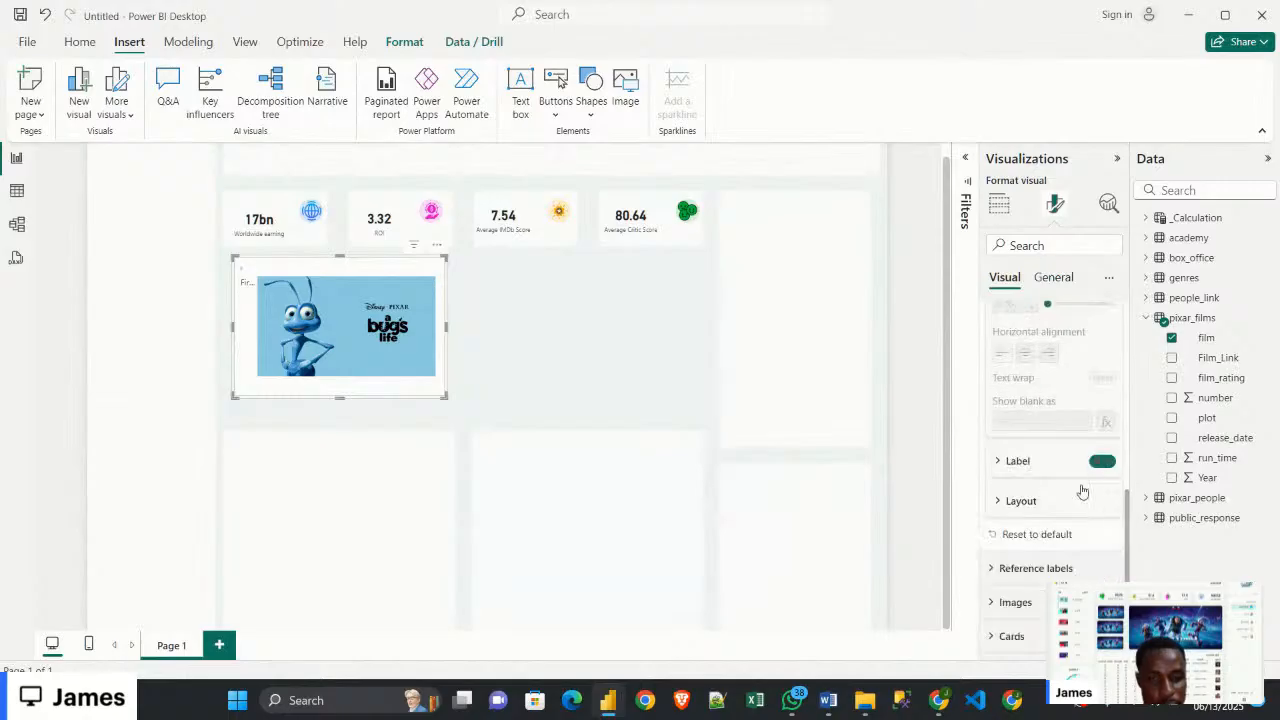
left_click(1101, 460)
scroll(1057, 530, "up", 5)
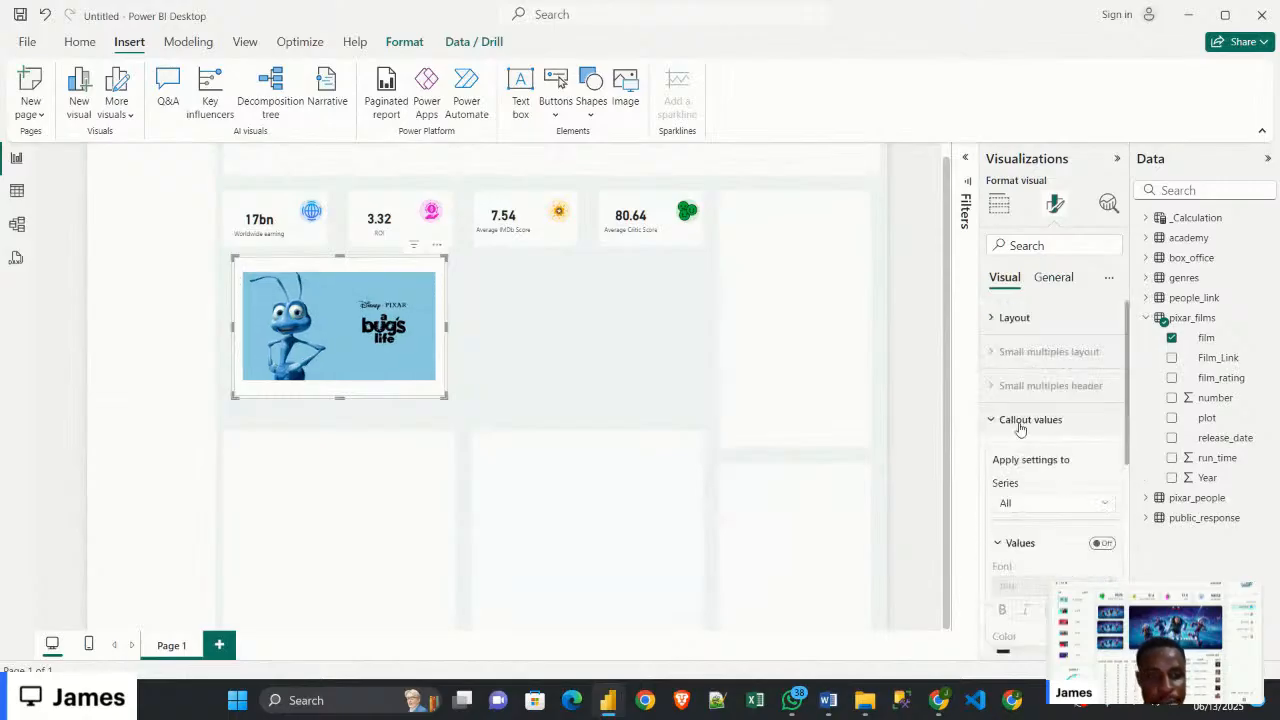
left_click(1020, 421)
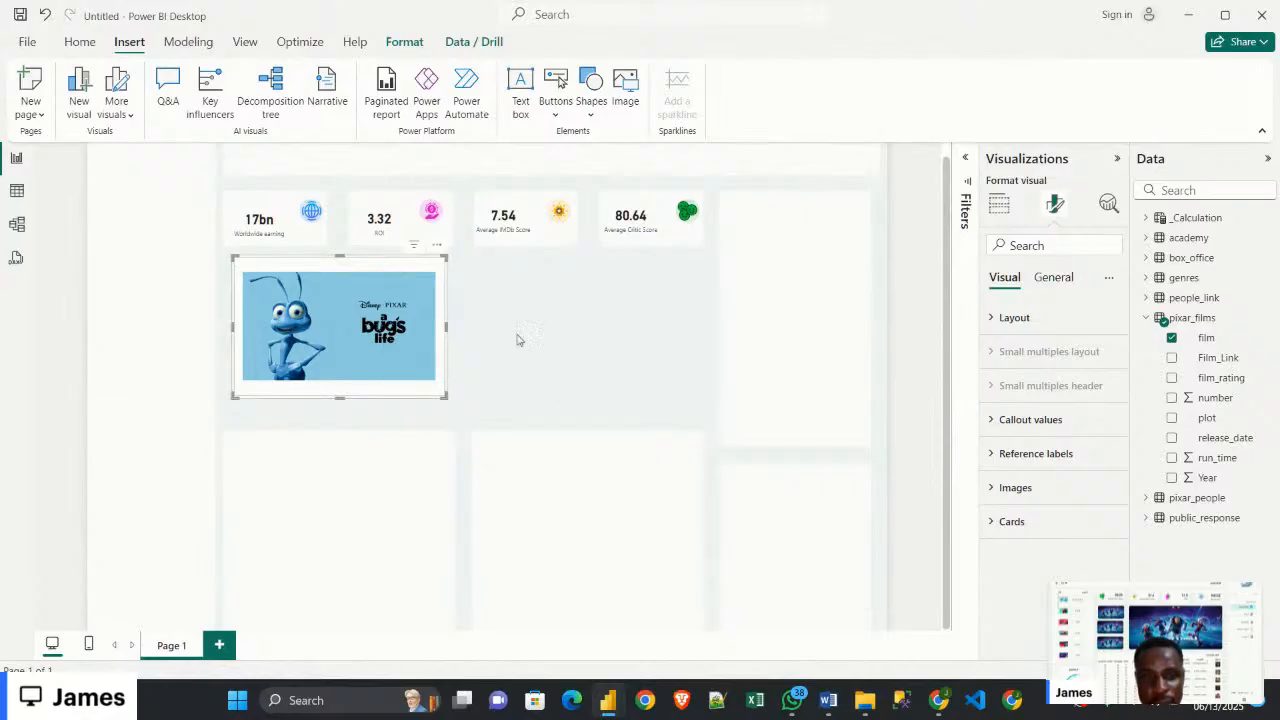
Check the screen size in the DASHBOARD GUIDE Word document, return to Power BI, and set the film card's height to 338 and width to 710
left_click(829, 706)
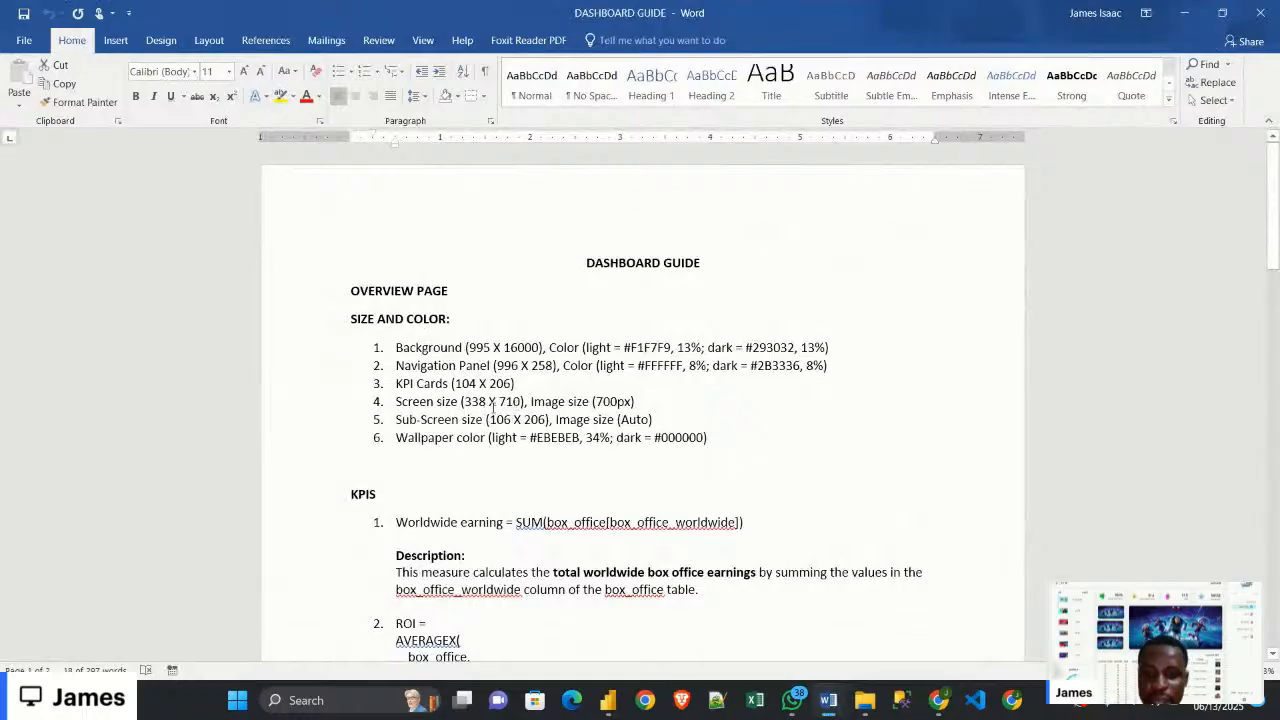
mouse_move(620, 712)
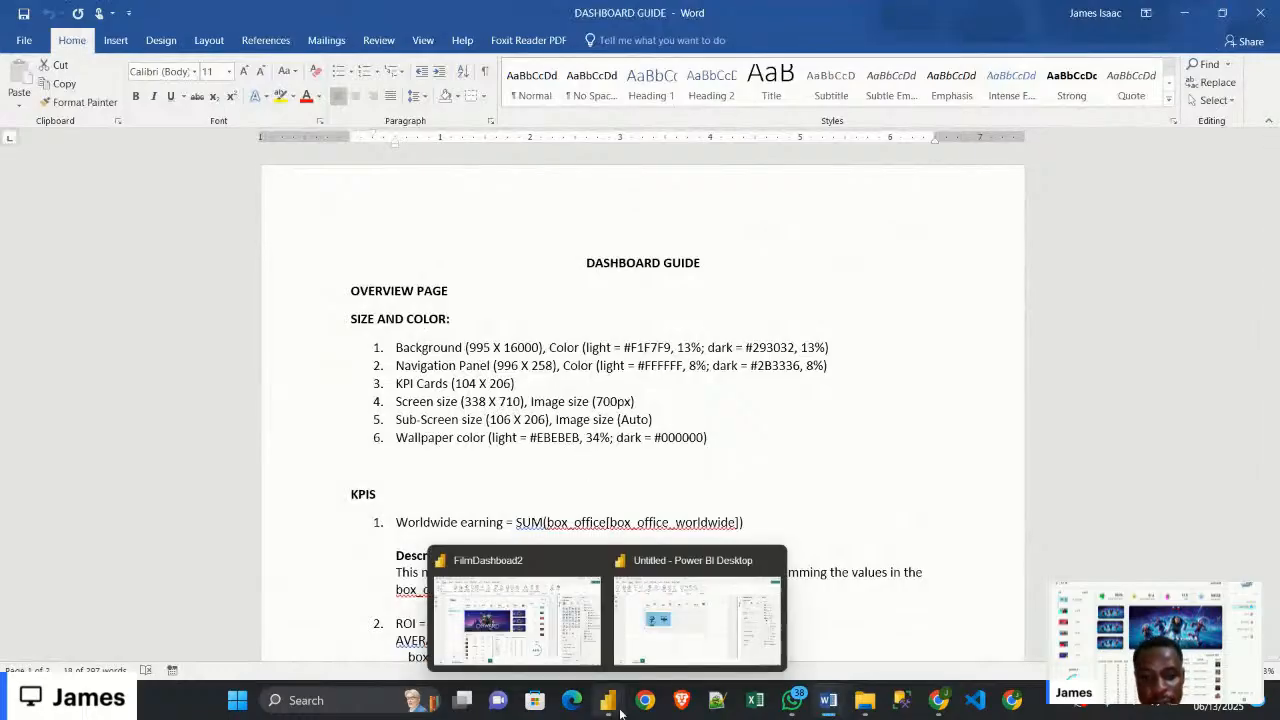
left_click(685, 615)
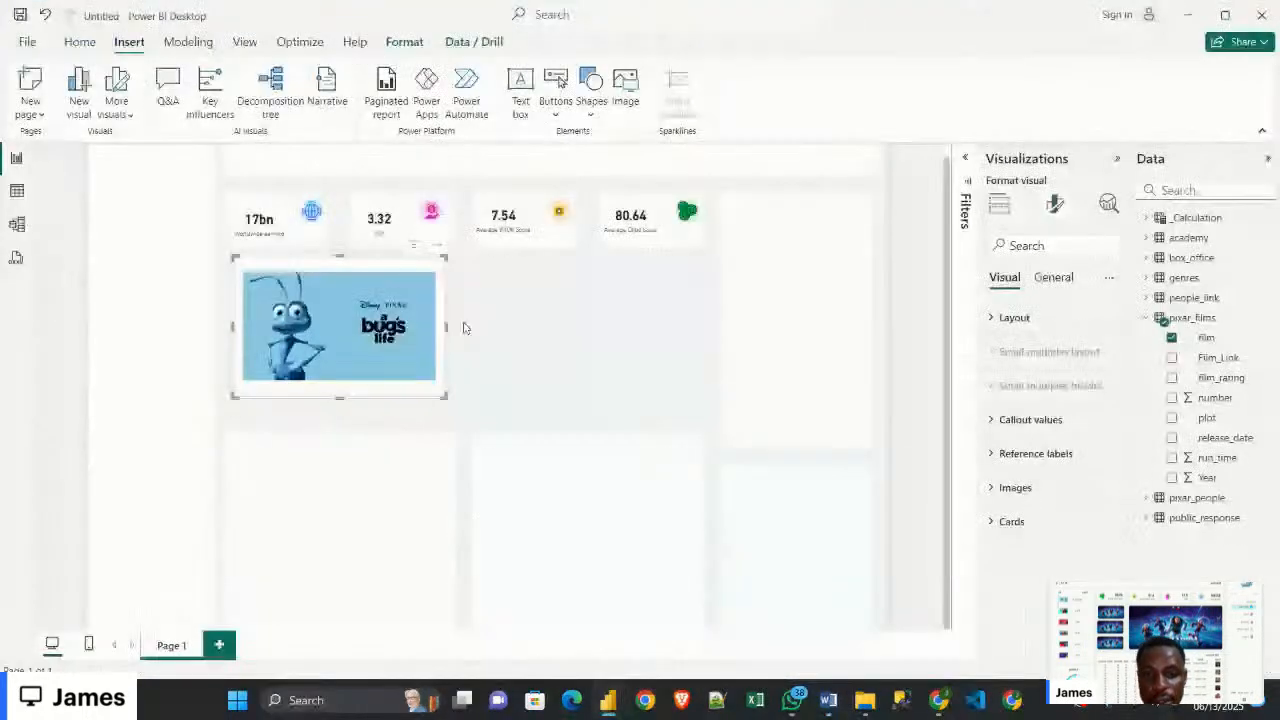
left_click(1054, 277)
double_click(1015, 401)
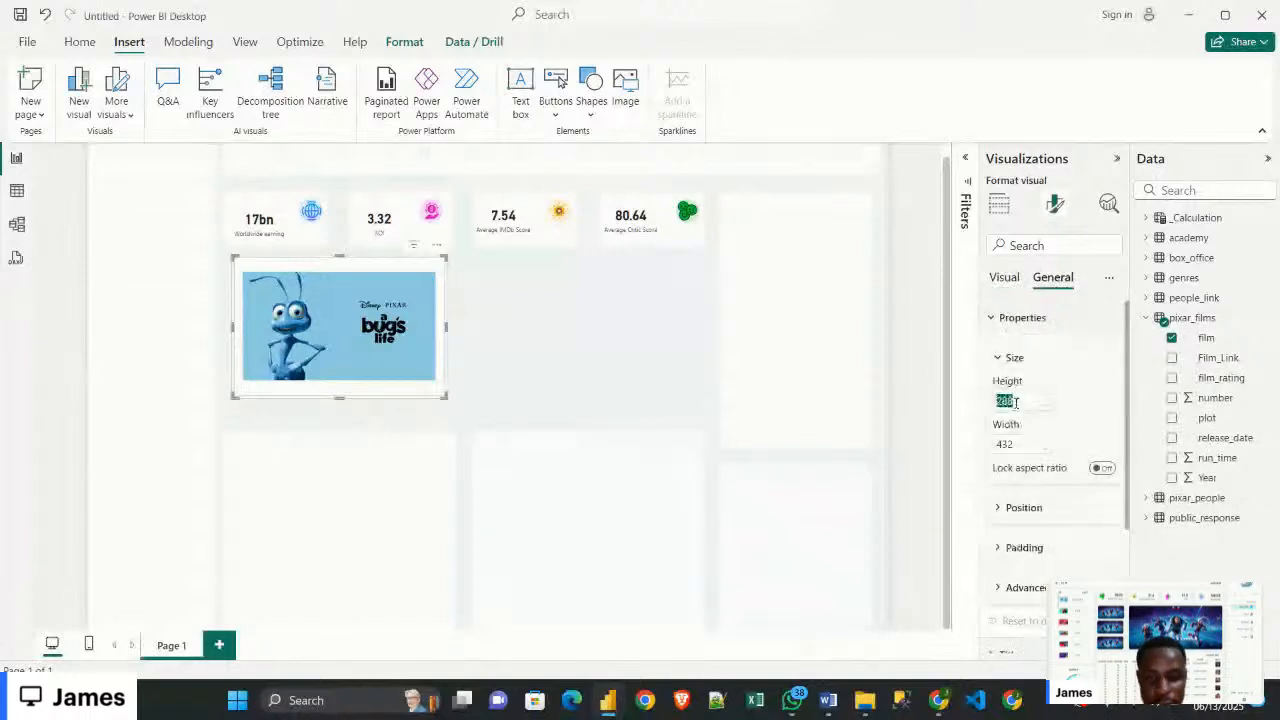
type("338")
key("Tab")
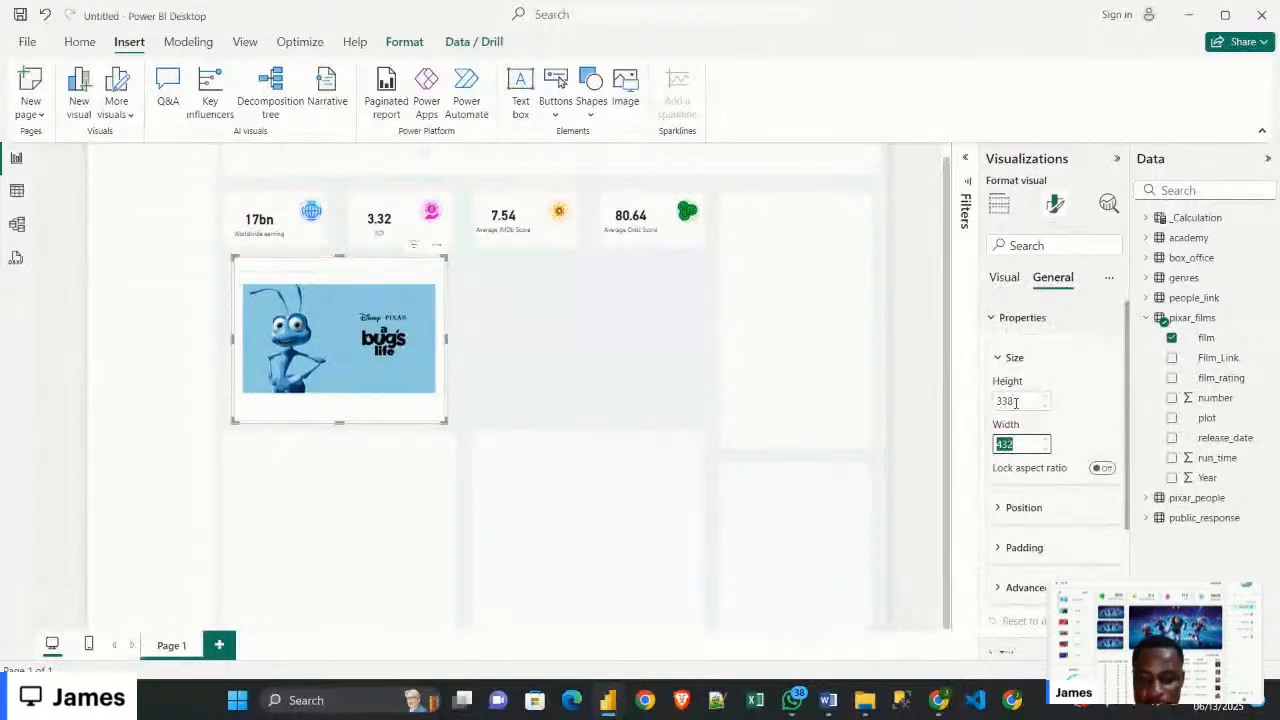
type("710")
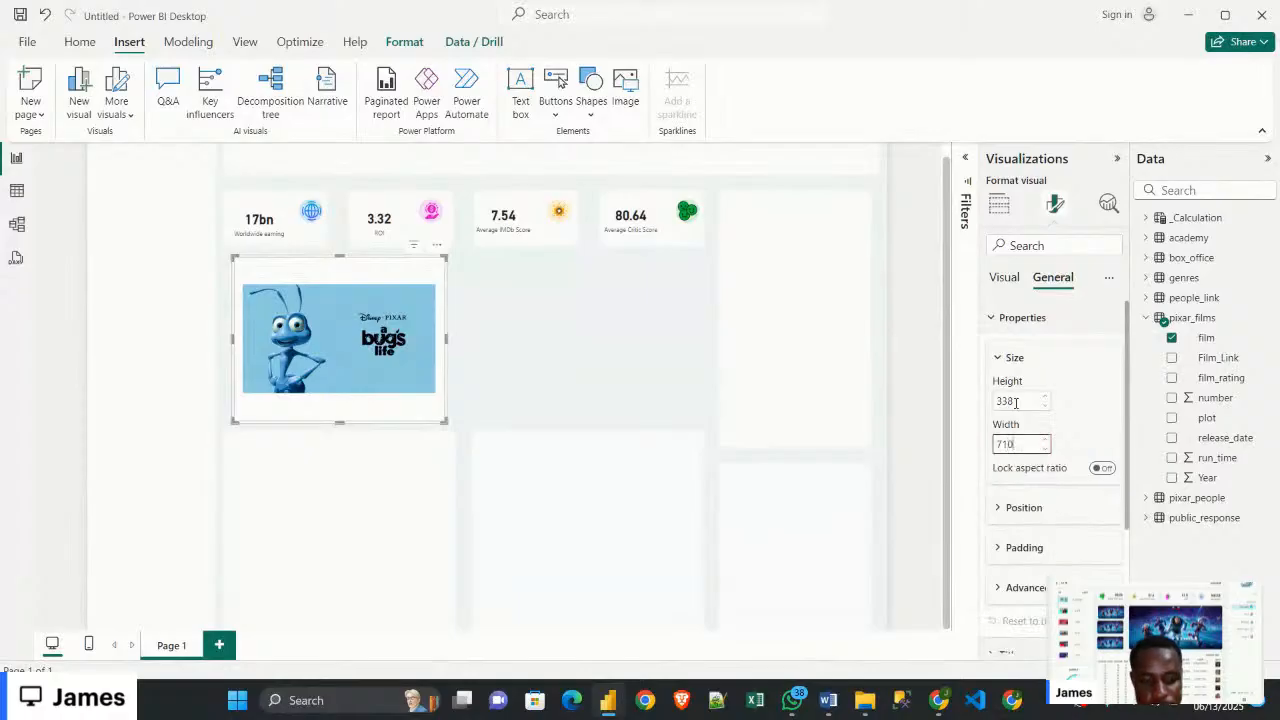
mouse_move(400, 376)
left_mouse_down()
mouse_move(439, 371)
mouse_move(397, 373)
mouse_move(400, 386)
mouse_move(383, 390)
mouse_move(379, 372)
left_mouse_up()
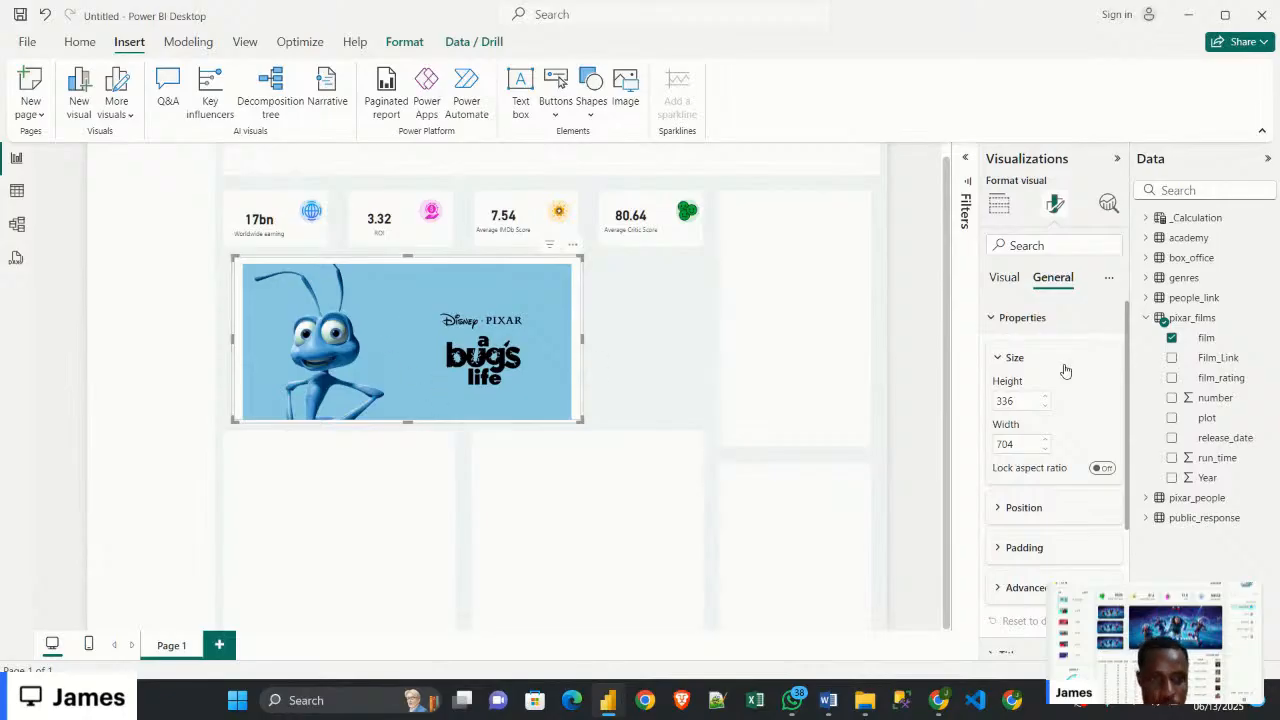
Set the film card's image size to 700 px, following the image size in the DASHBOARD GUIDE document
left_click(996, 319)
left_click(1004, 281)
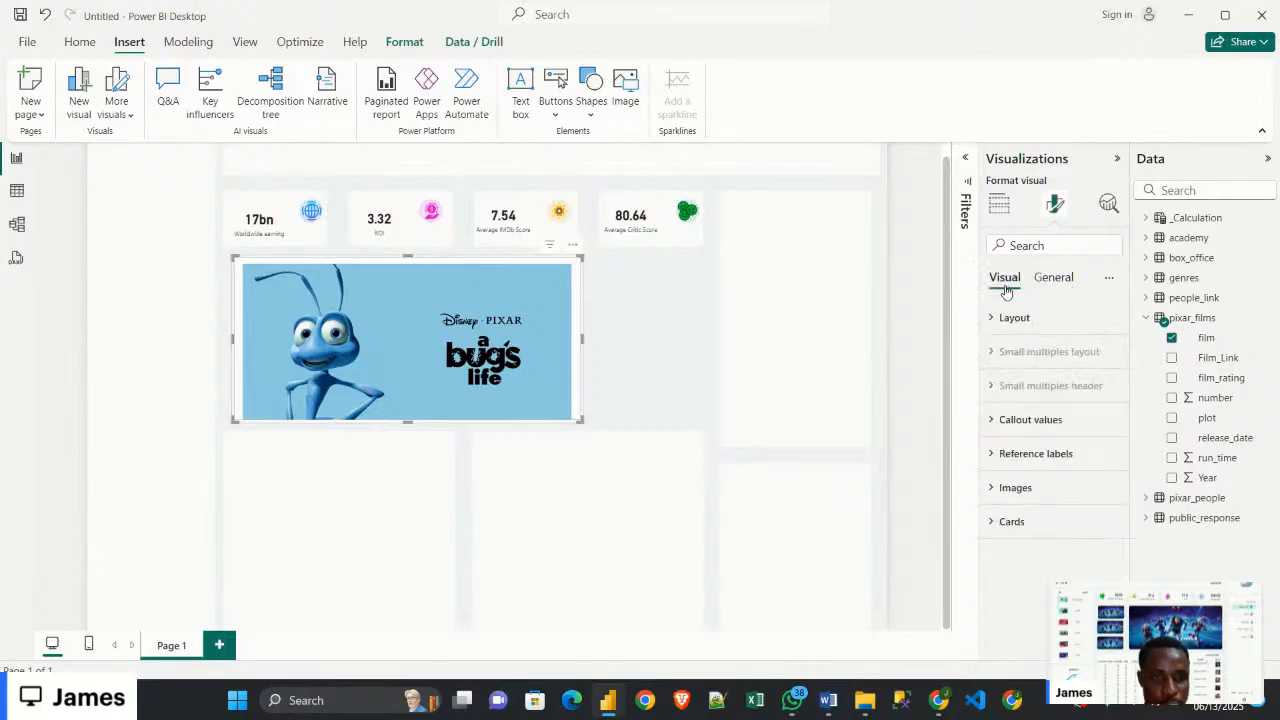
left_click(1014, 489)
scroll(1027, 445, "down", 3)
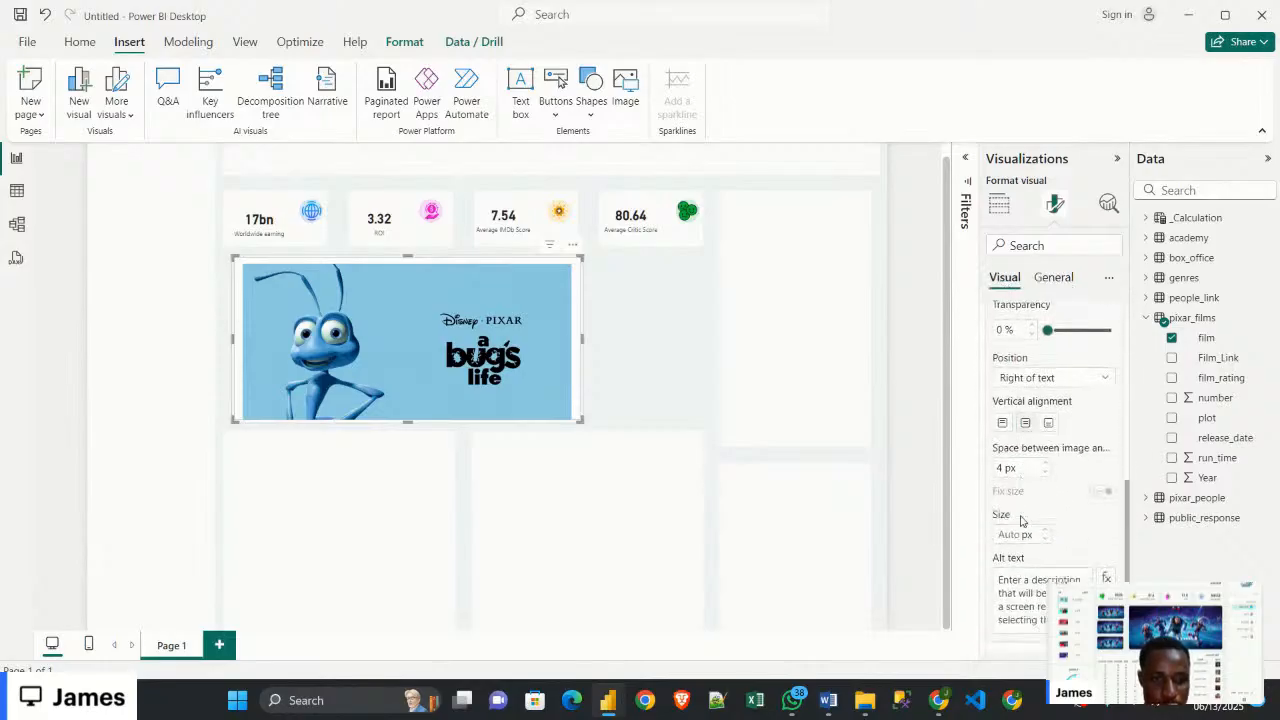
scroll(1040, 560, "down", 1)
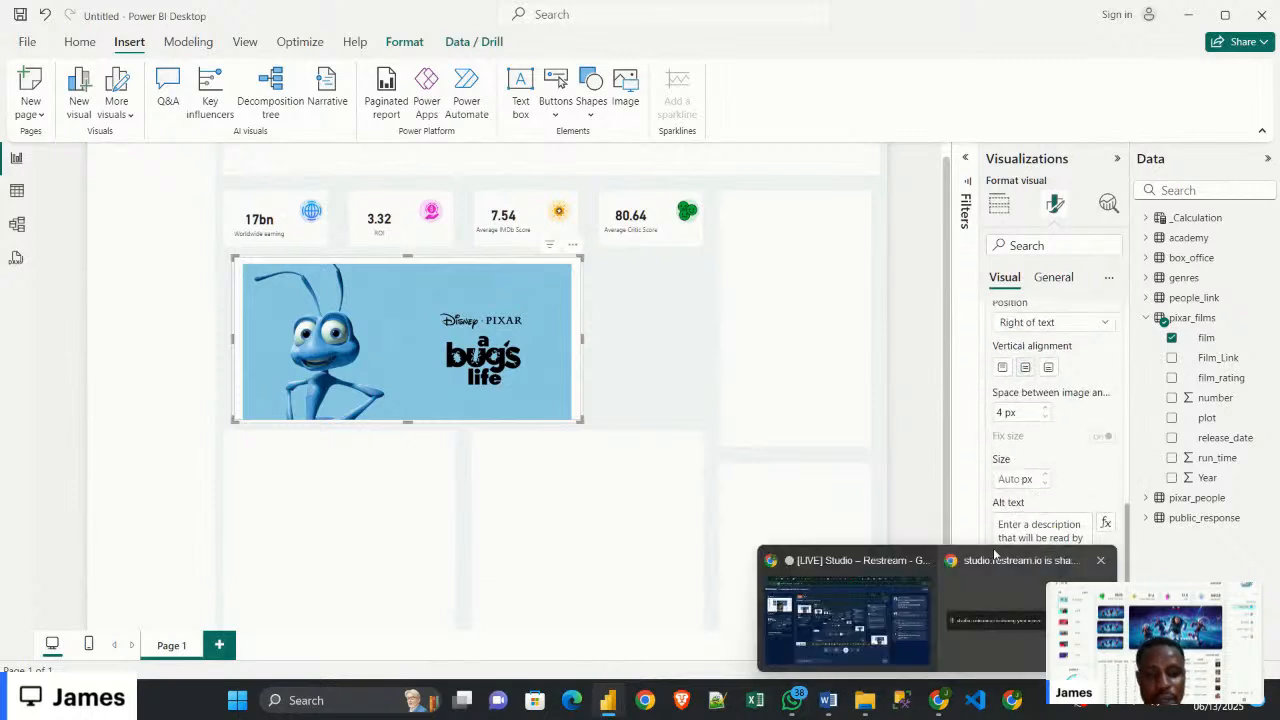
mouse_move(829, 699)
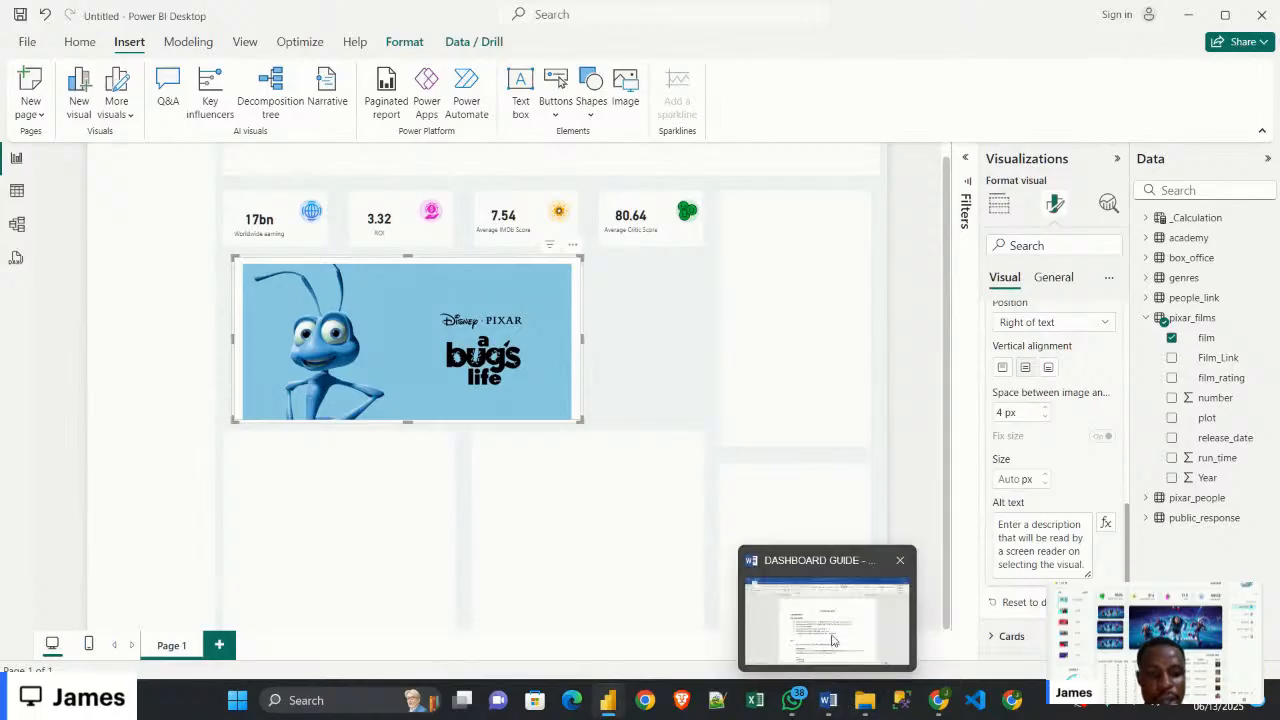
mouse_move(832, 640)
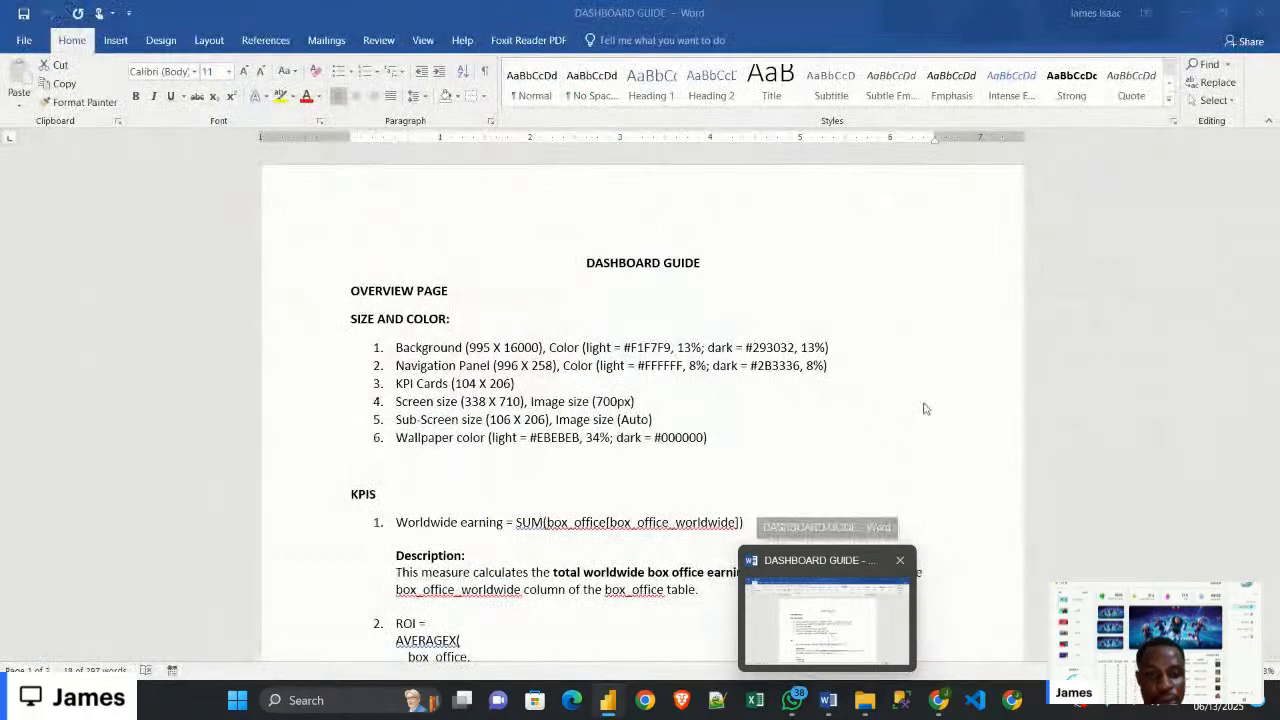
type("700")
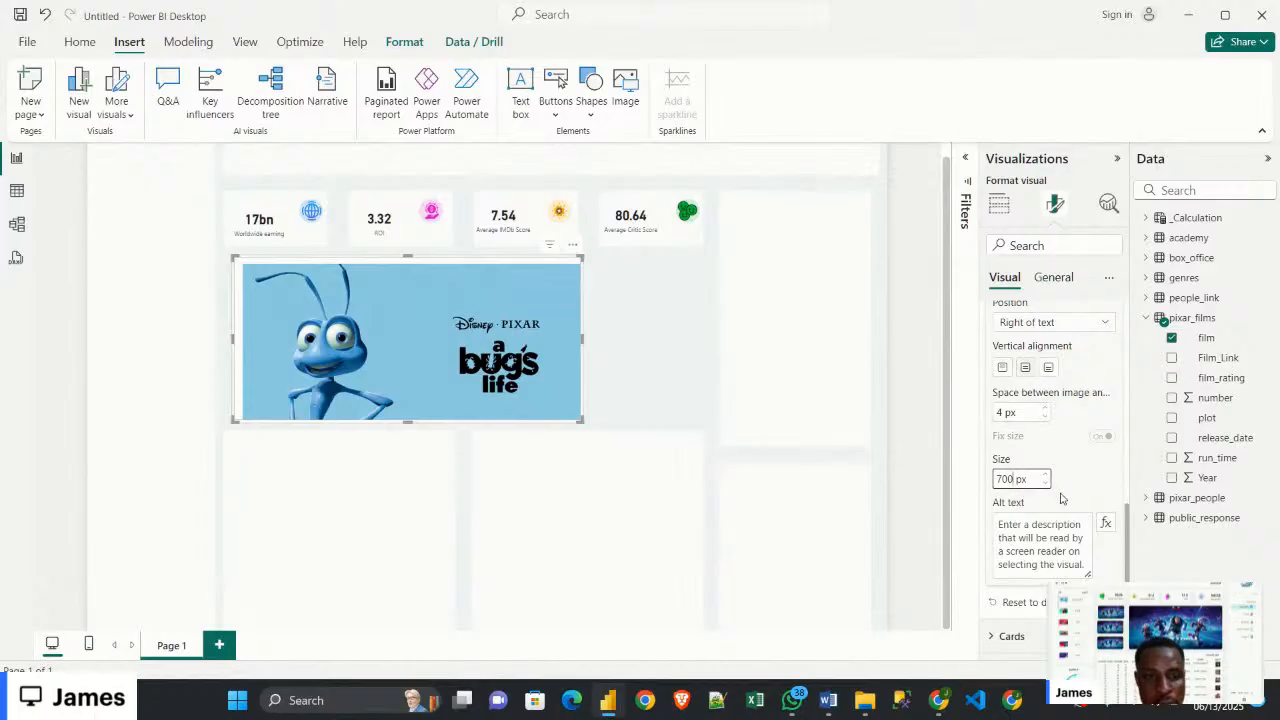
Set the position of the film card's image to Above text
scroll(1061, 497, "up", 1)
scroll(1061, 497, "down", 1)
scroll(1059, 487, "up", 2)
left_click(1049, 491)
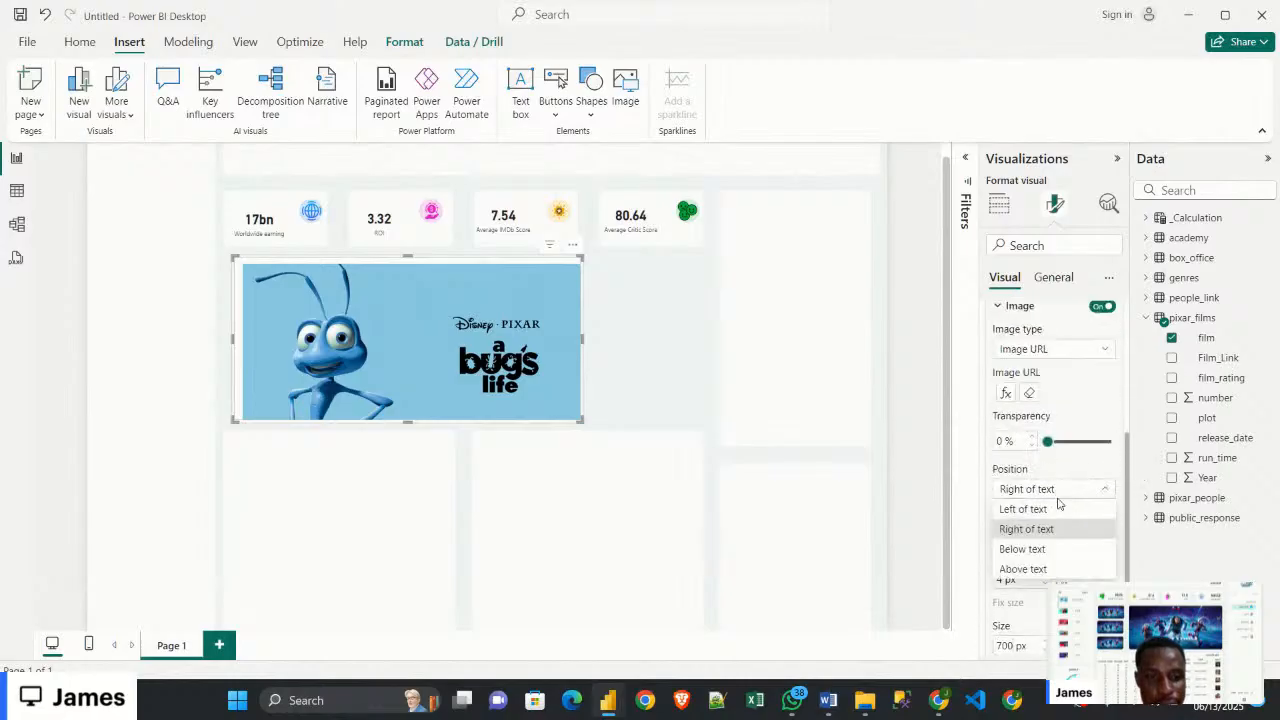
left_click(1029, 563)
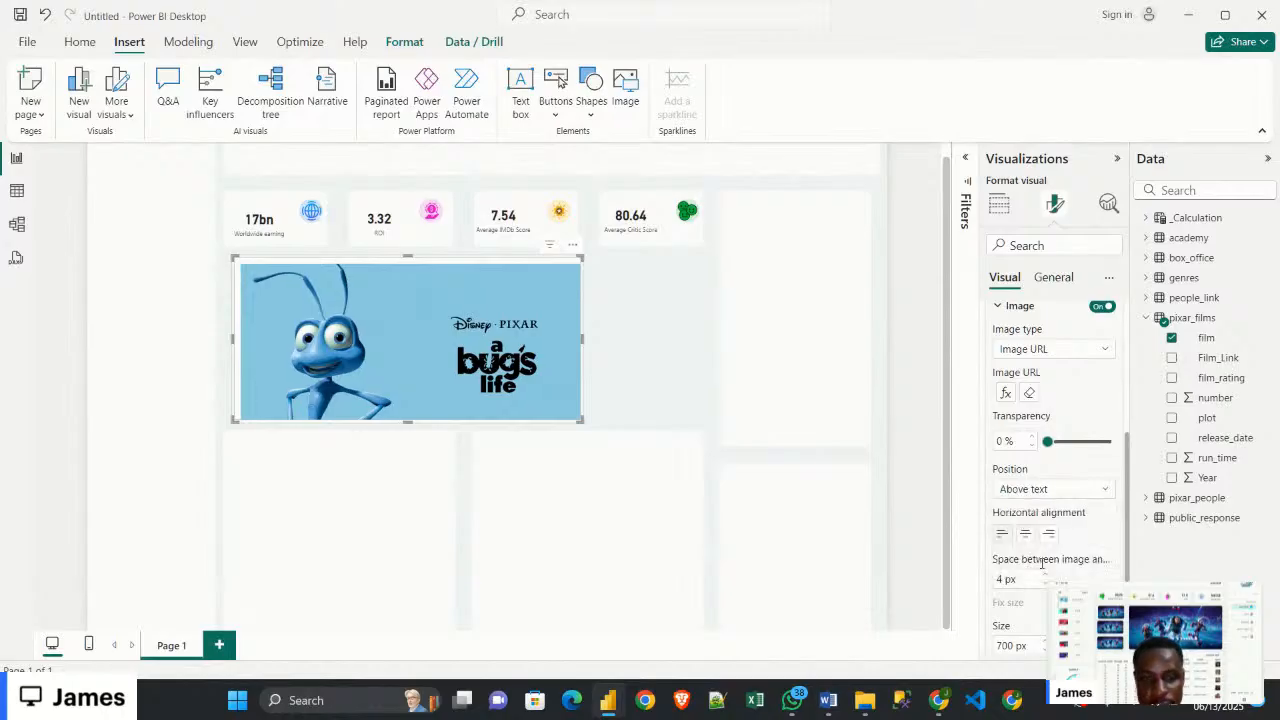
scroll(1040, 500, "up", 3)
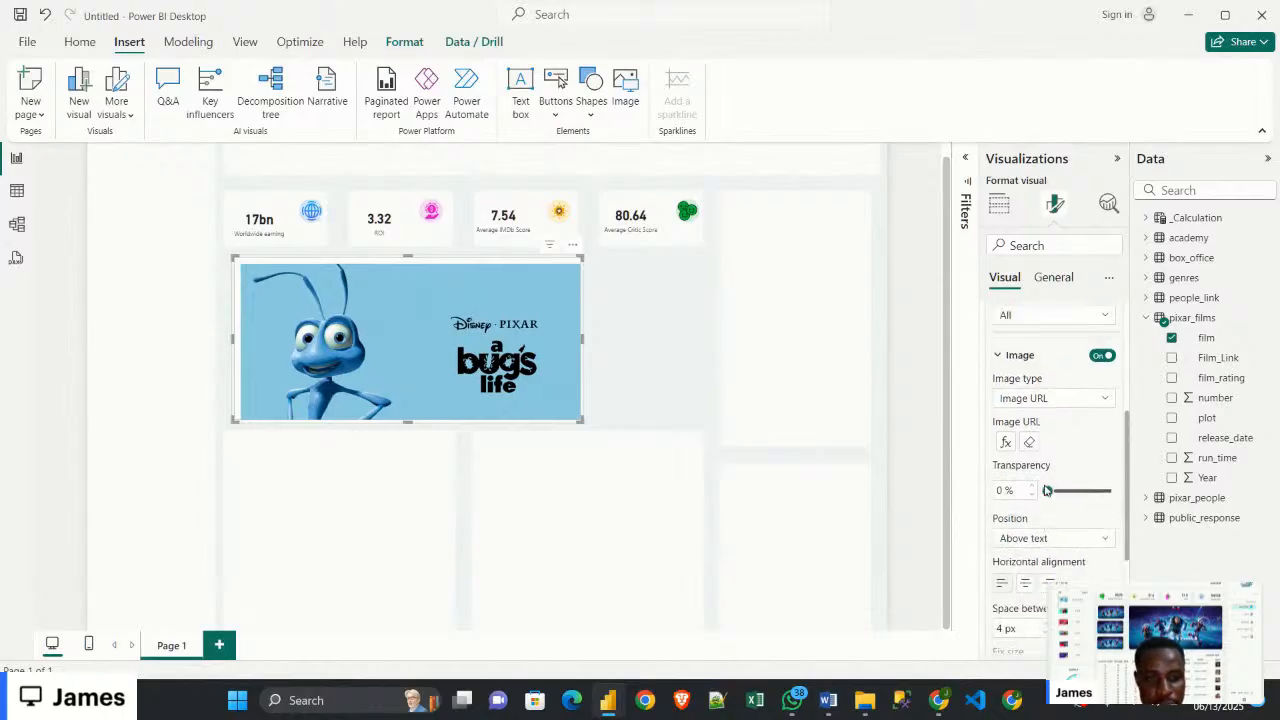
scroll(1043, 445, "up", 3)
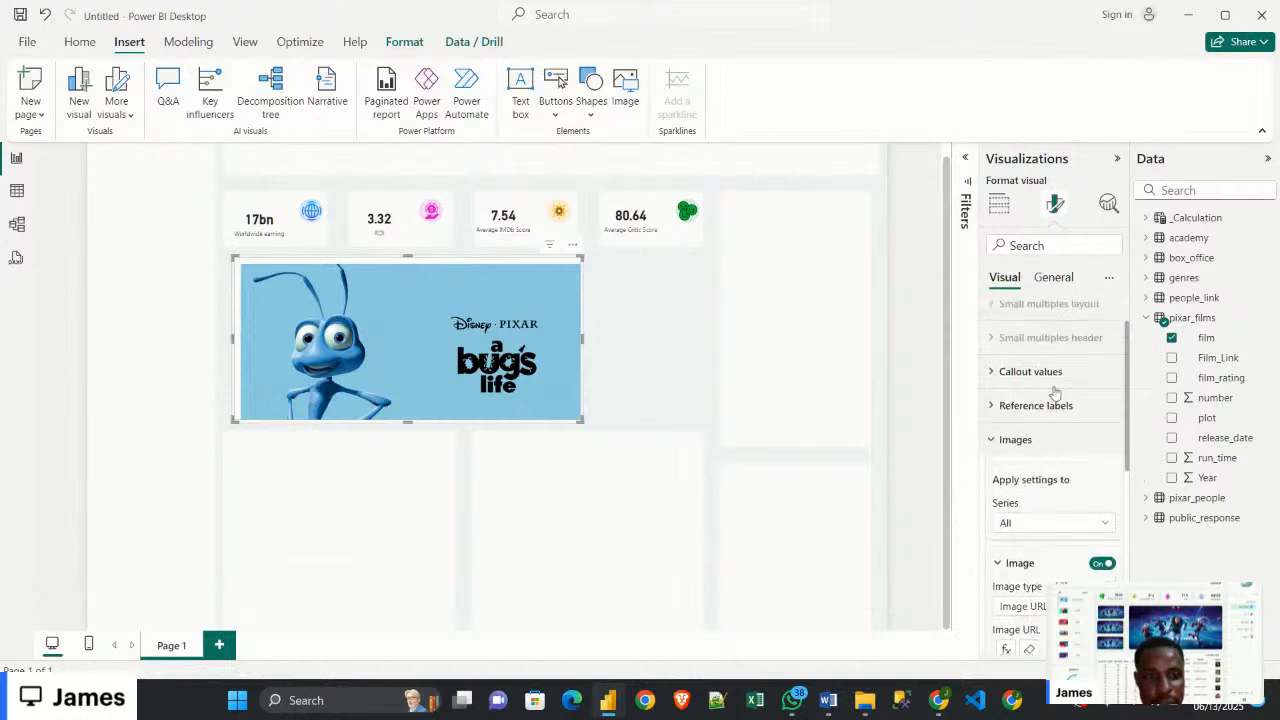
left_click(1055, 277)
left_click(1044, 388)
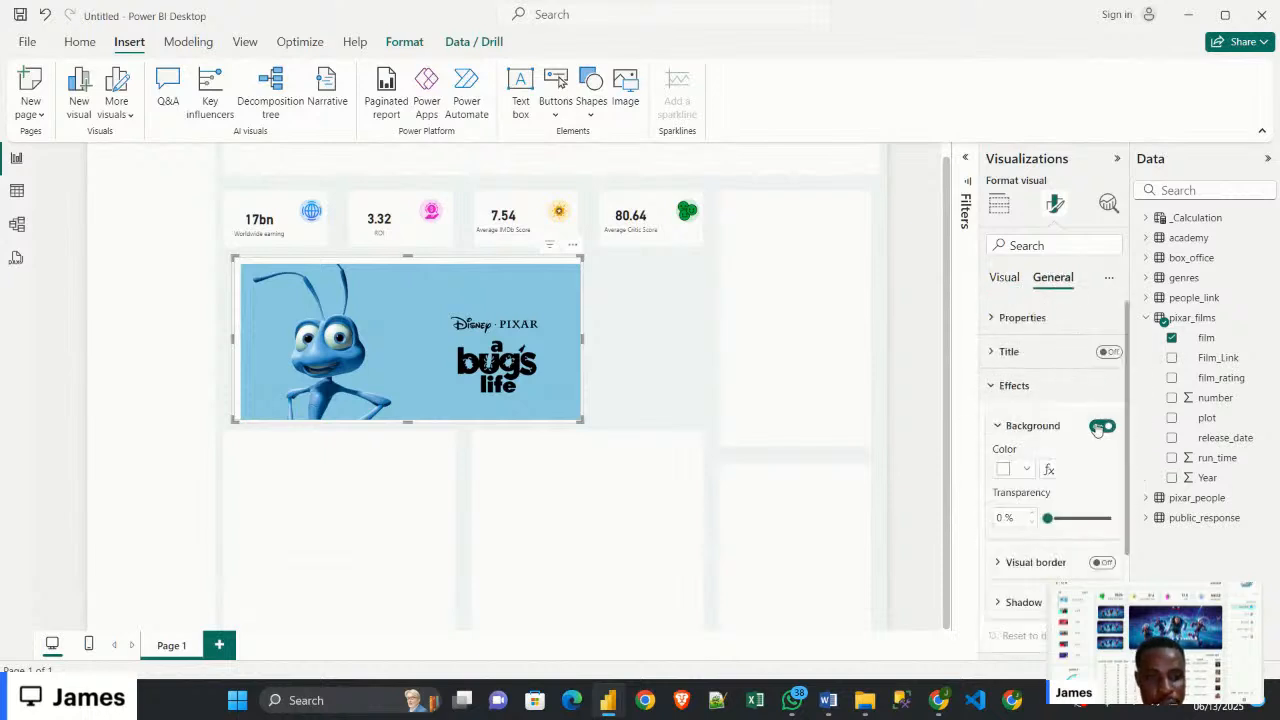
left_click(1030, 390)
left_click(1056, 388)
left_click(1055, 388)
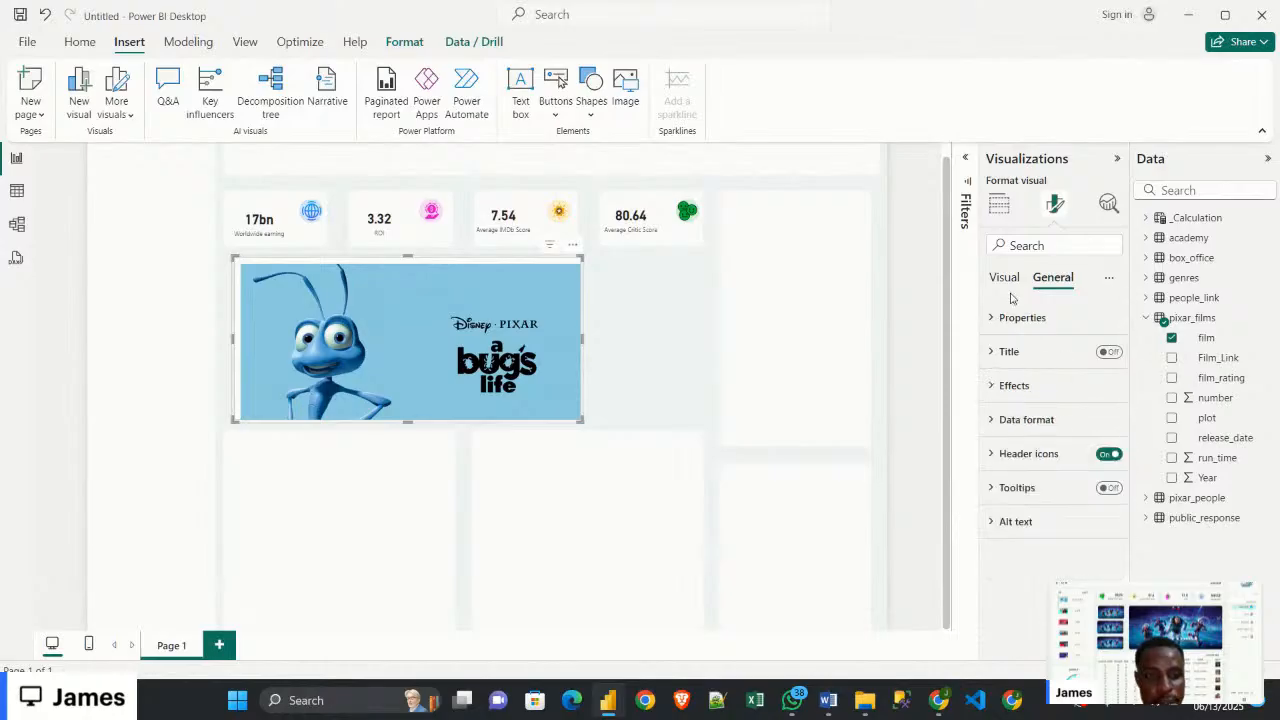
Turn off the background and border in the film visual's Cards formatting
left_click(1005, 279)
scroll(1083, 486, "down", 3)
scroll(1043, 406, "up", 2)
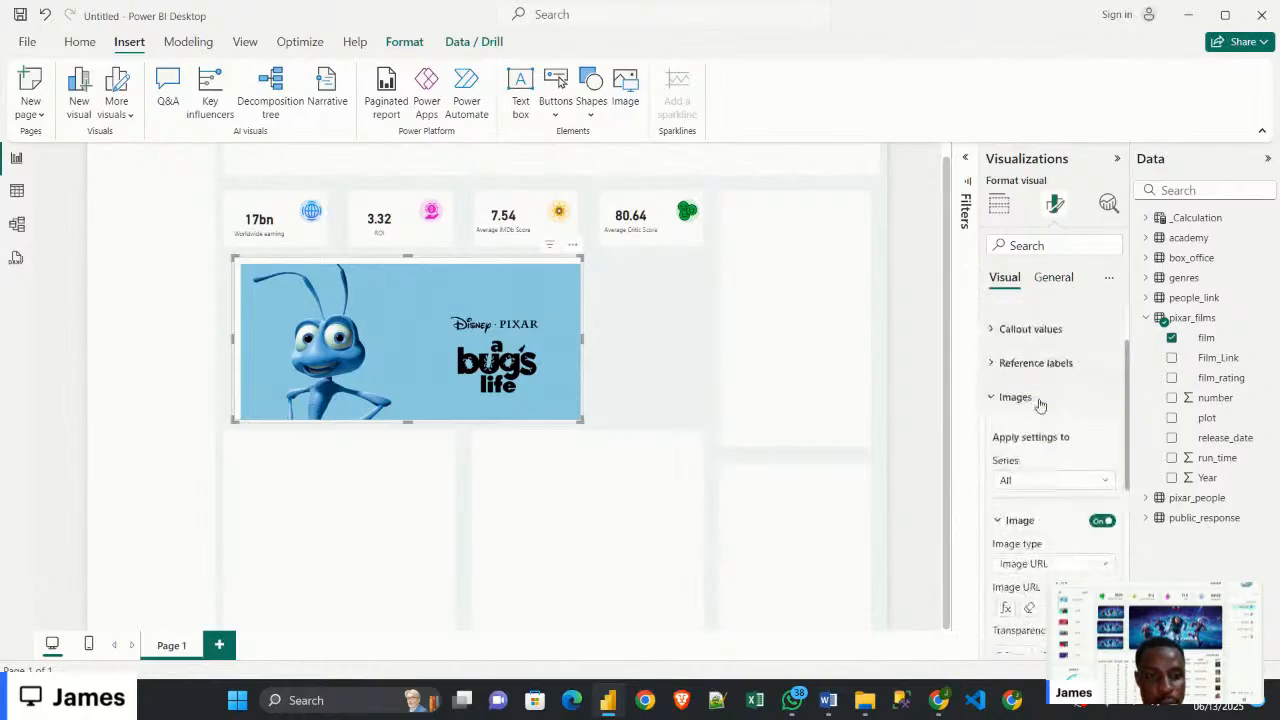
left_click(1037, 402)
left_click(1038, 522)
scroll(1088, 543, "down", 5)
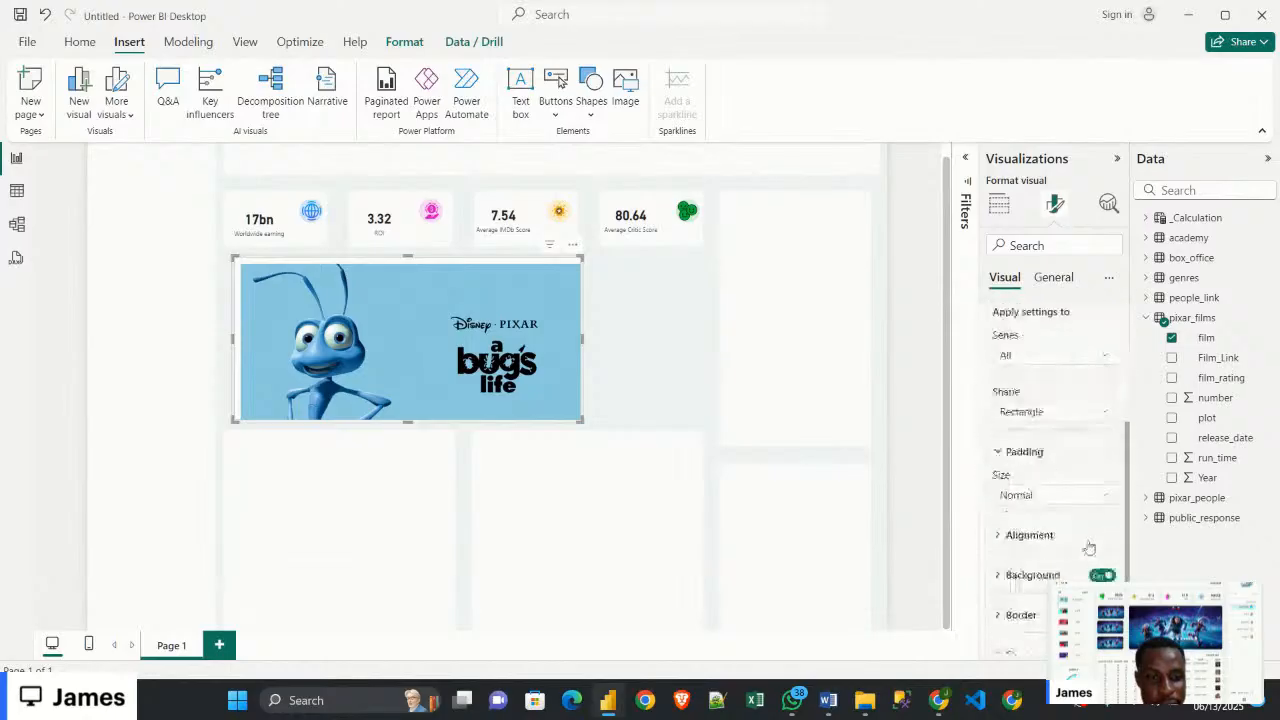
left_click(1098, 443)
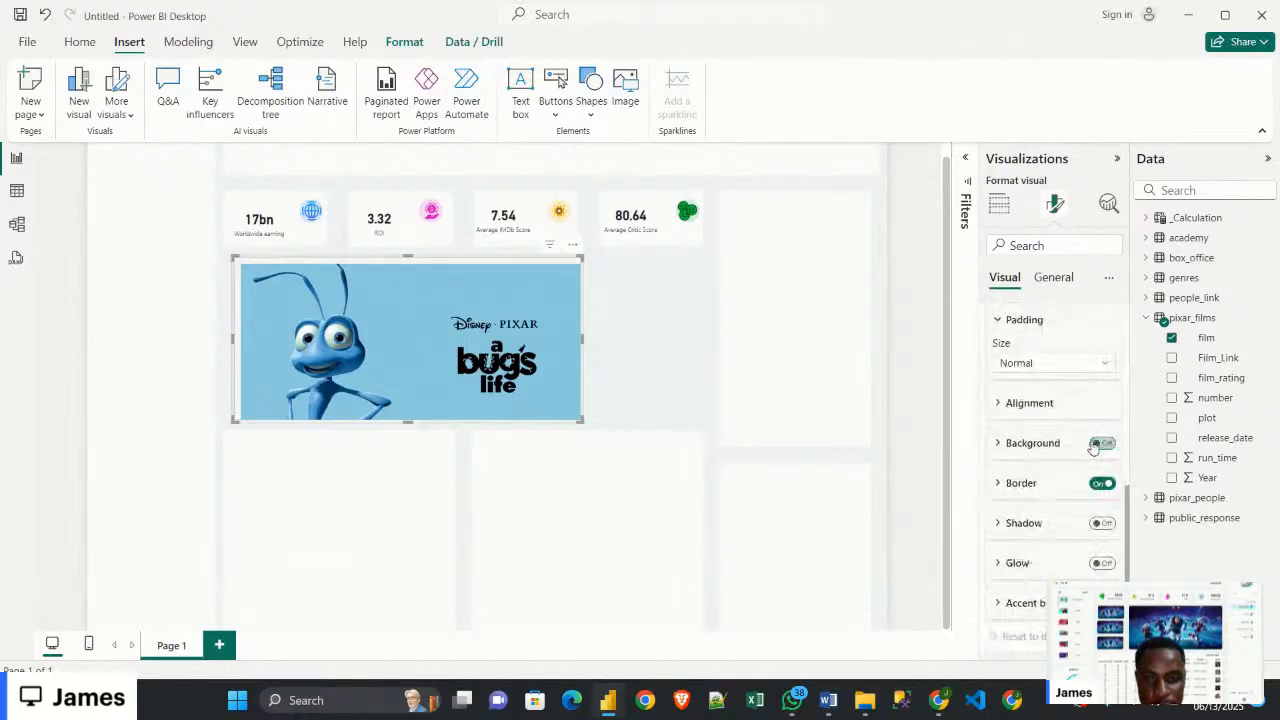
left_click(1100, 483)
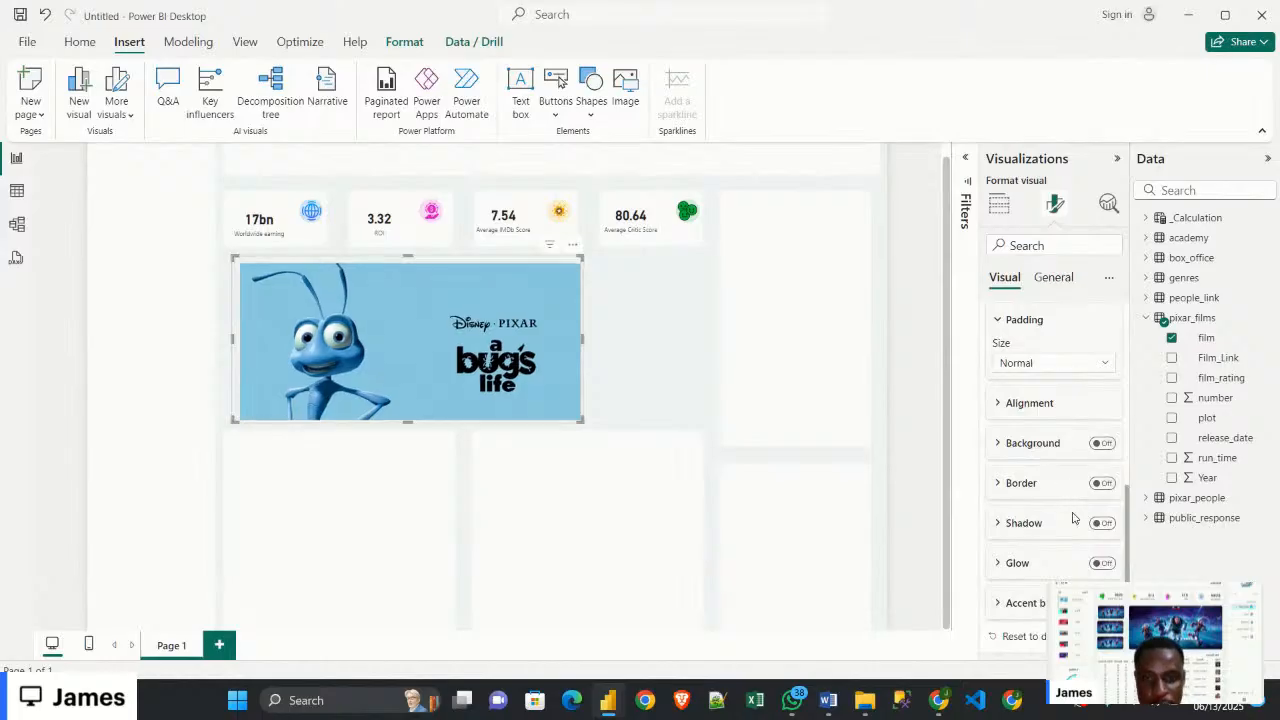
Set the film card layout's maximum cards shown to 1
scroll(1073, 517, "up", 5)
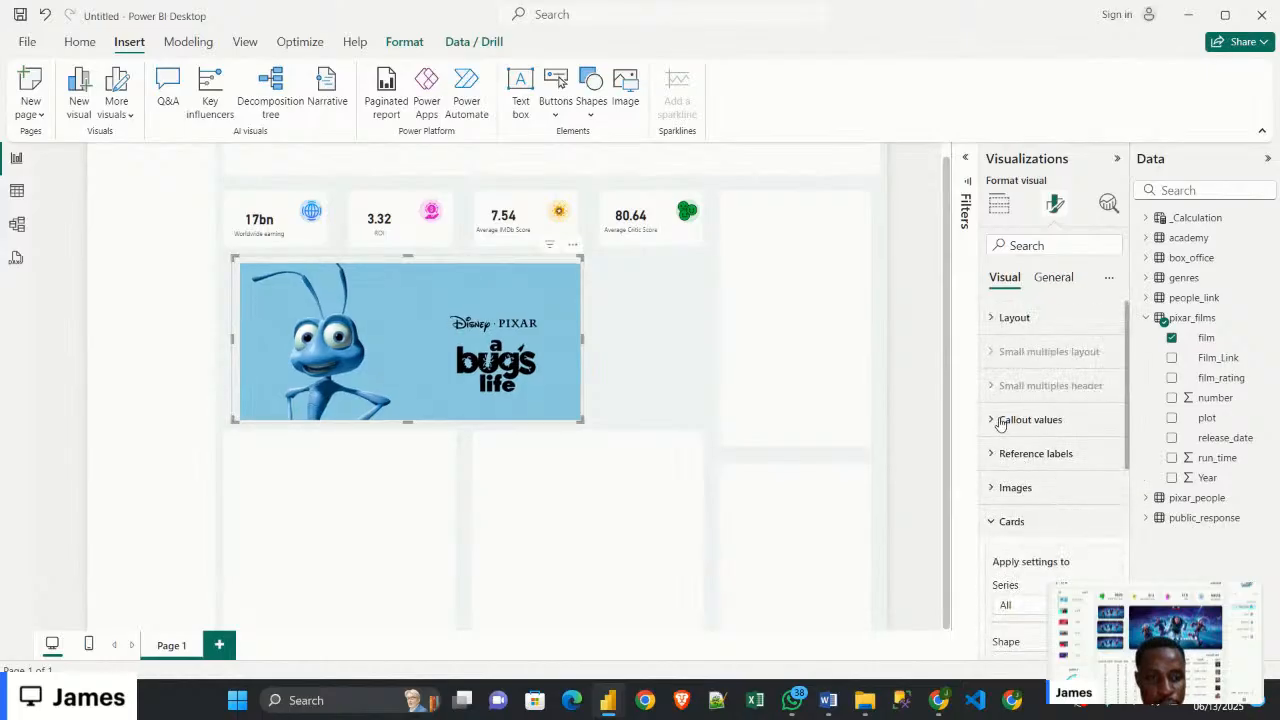
left_click(1010, 318)
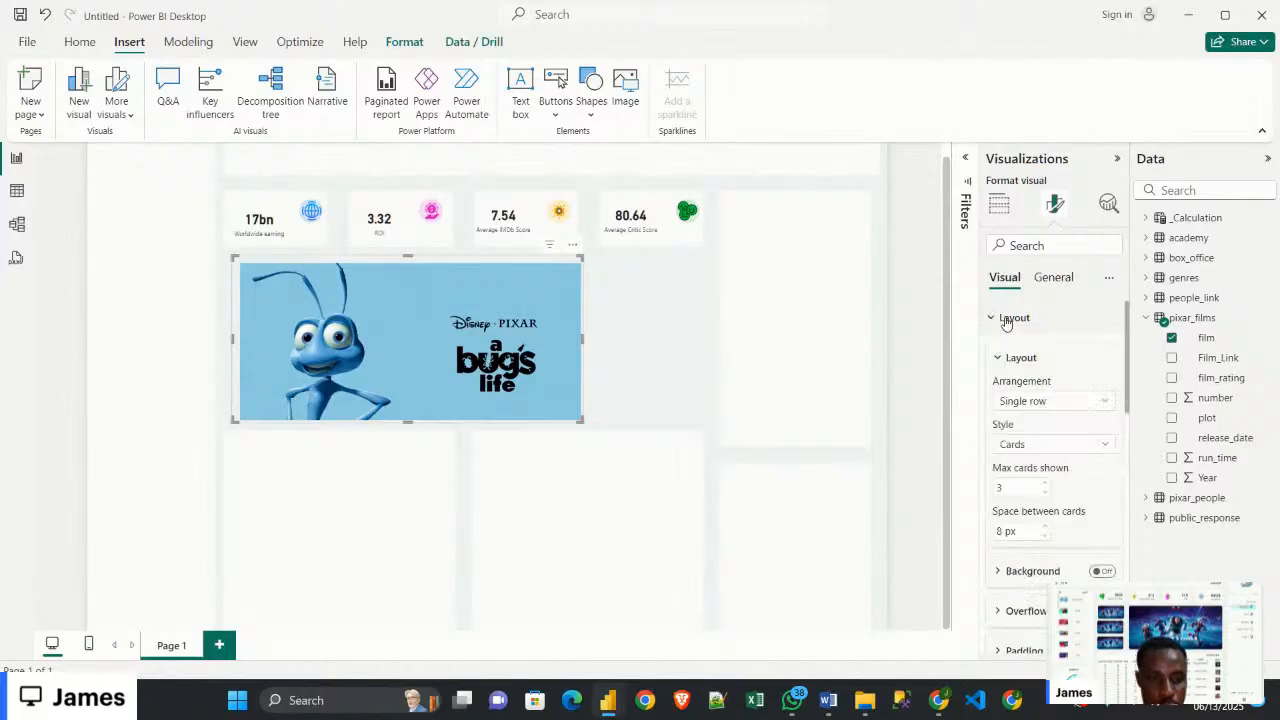
scroll(1043, 460, "down", 2)
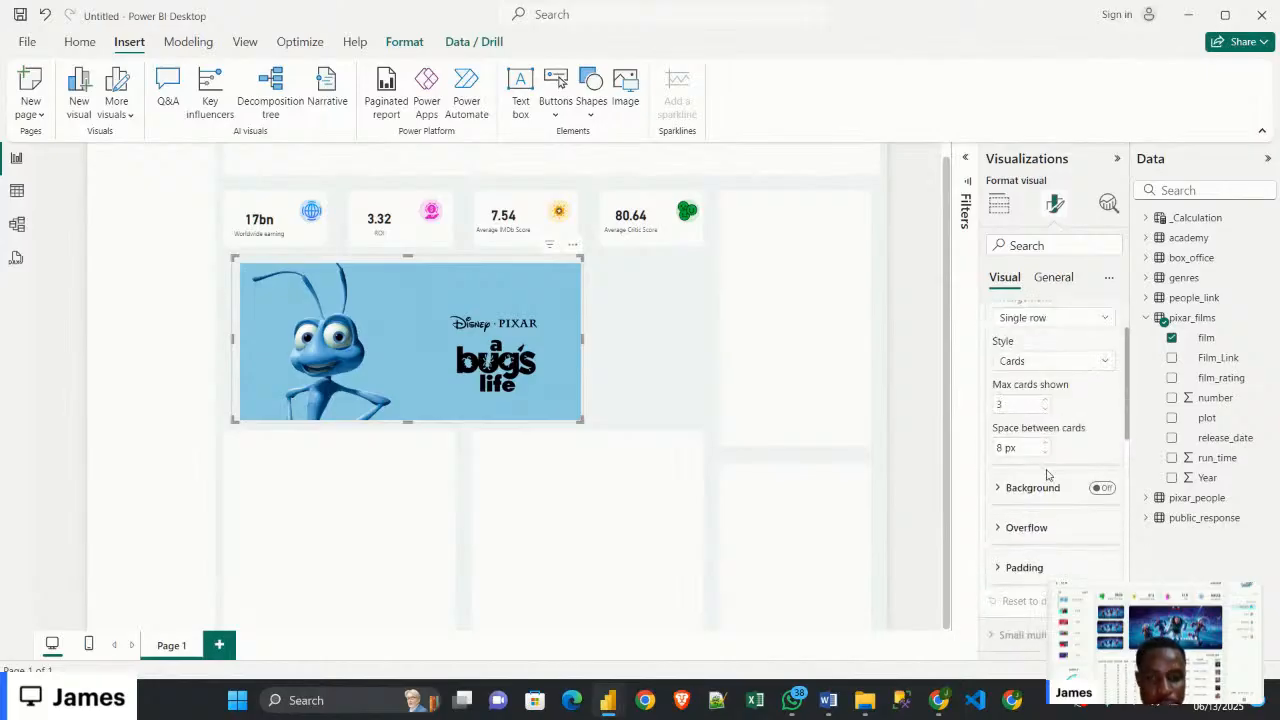
left_click(1245, 498)
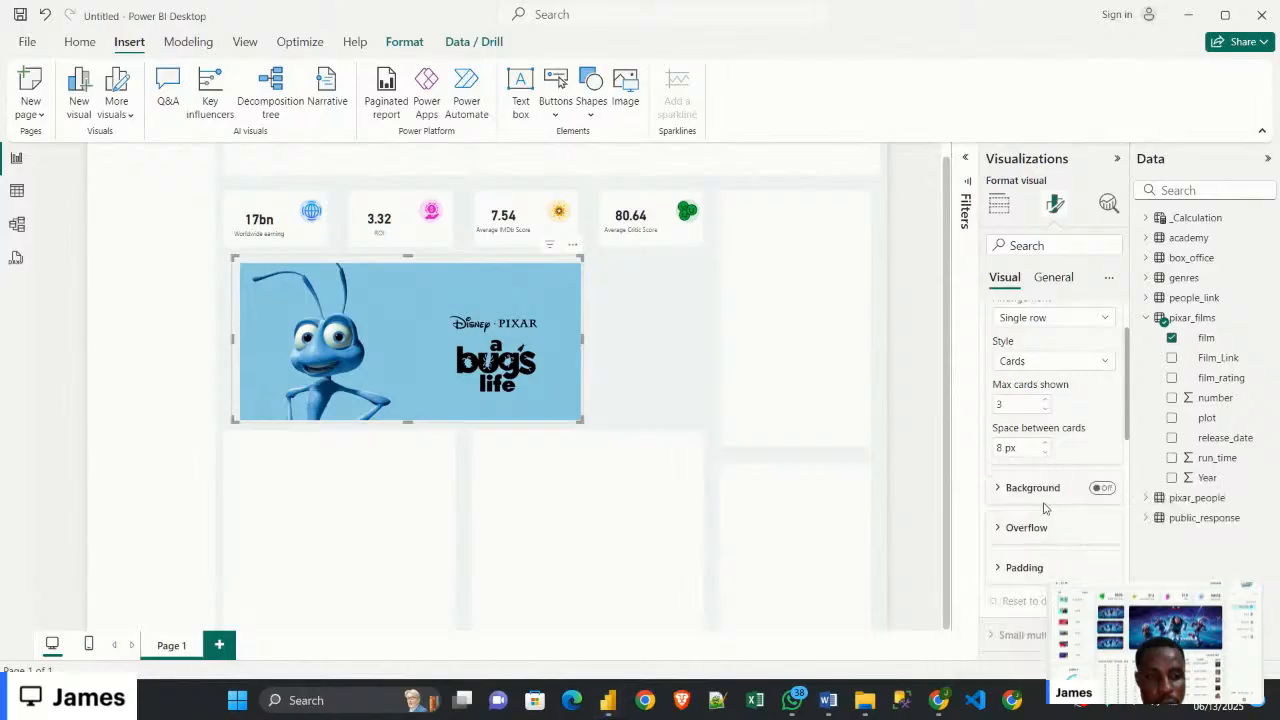
scroll(1020, 472, "up", 2)
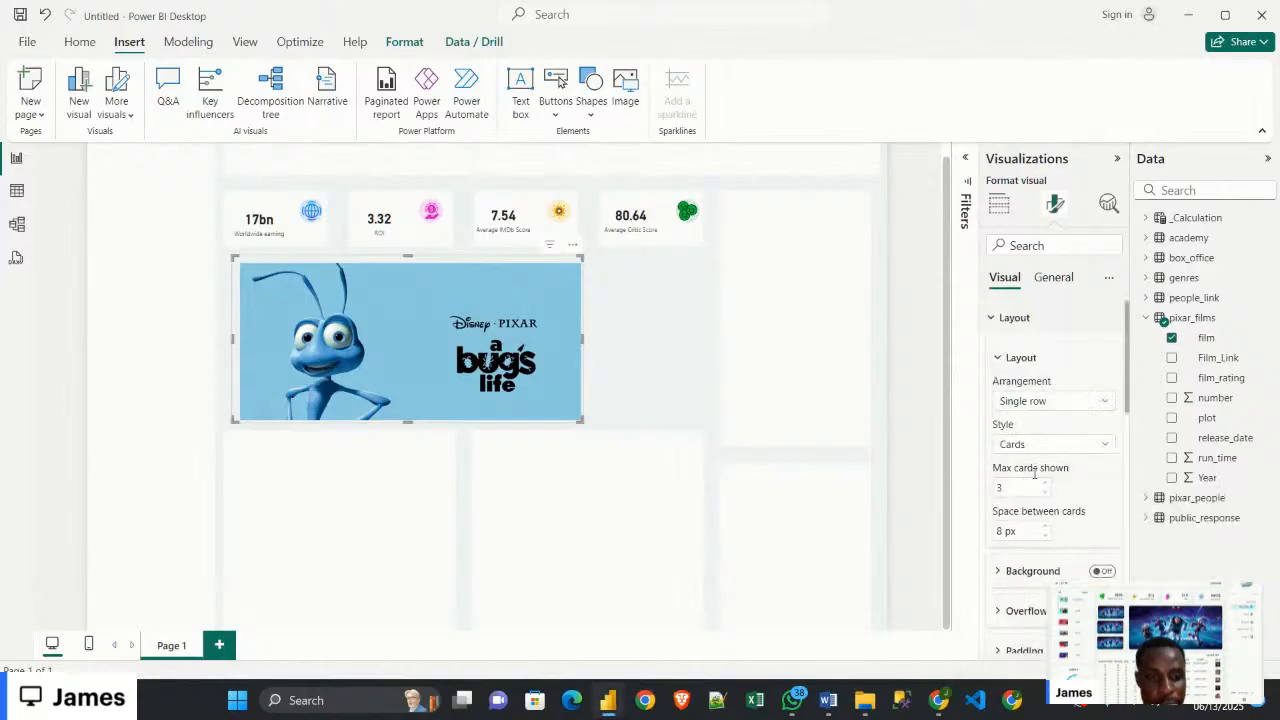
double_click(1004, 488)
type("1")
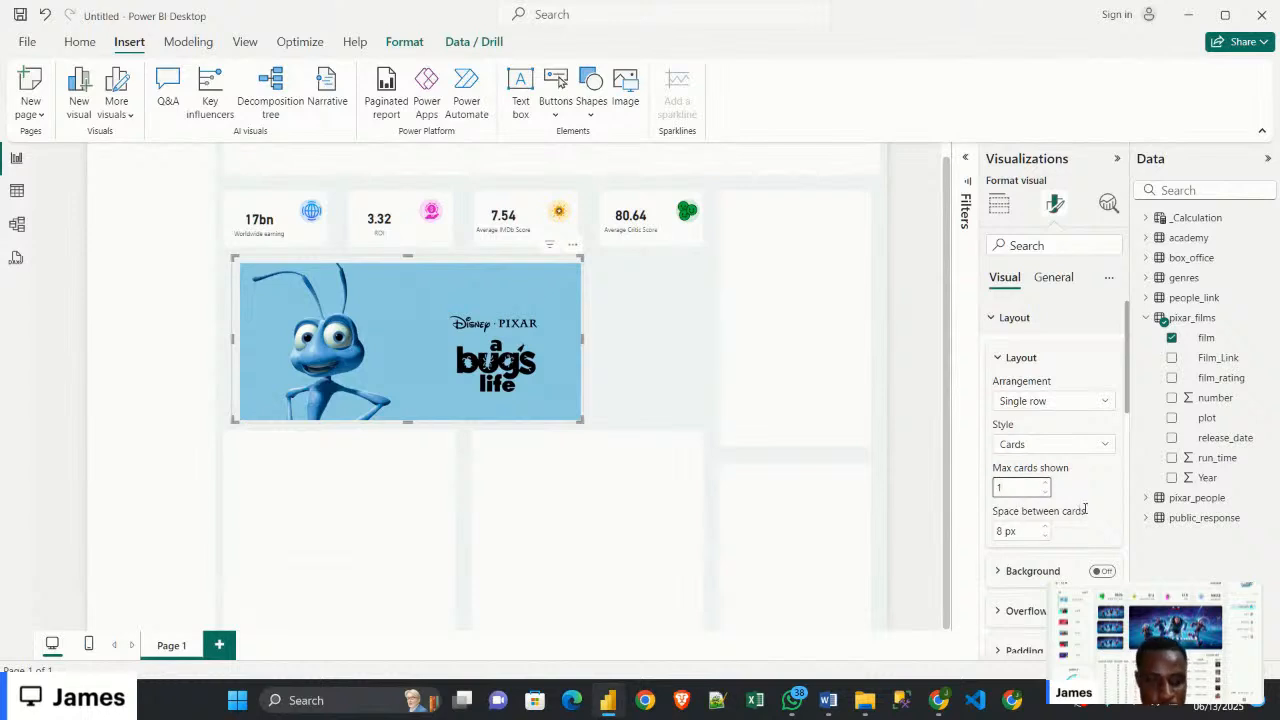
Examine the film card's formatting options for layout arrangement, style, background and padding
left_click(1036, 444)
left_click(1036, 444)
left_click(1040, 402)
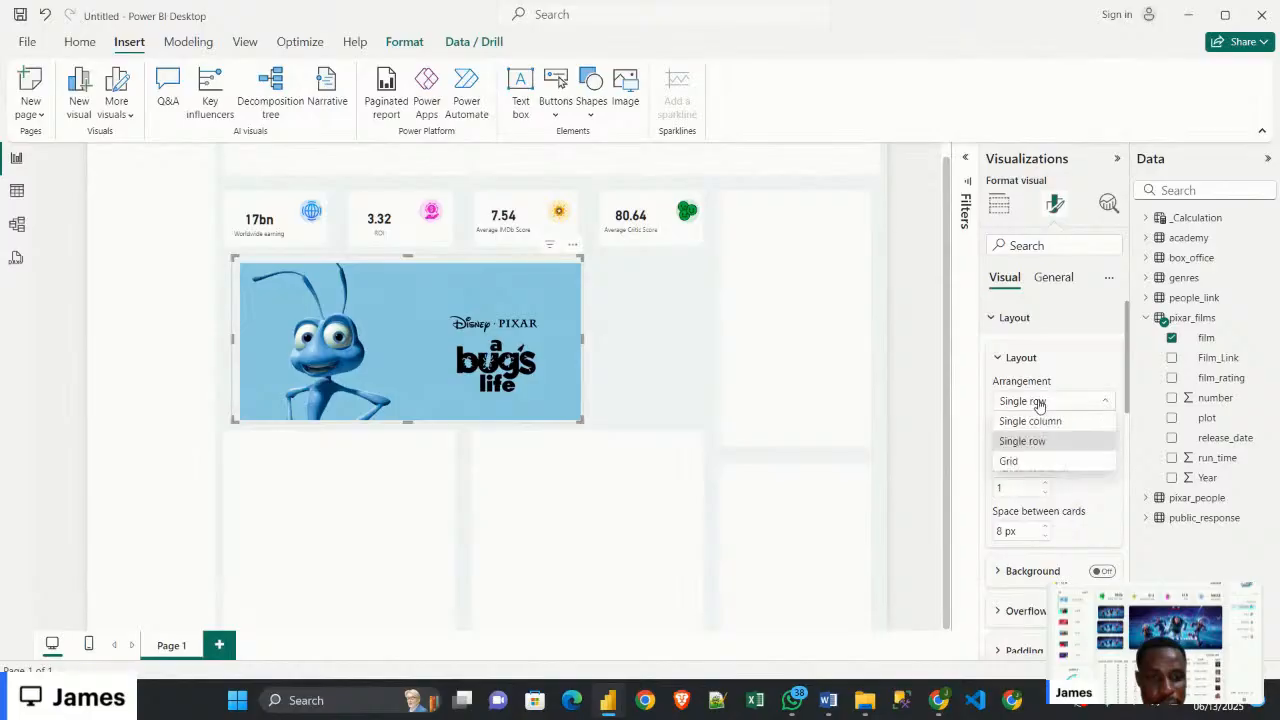
left_click(1040, 402)
scroll(1051, 466, "down", 3)
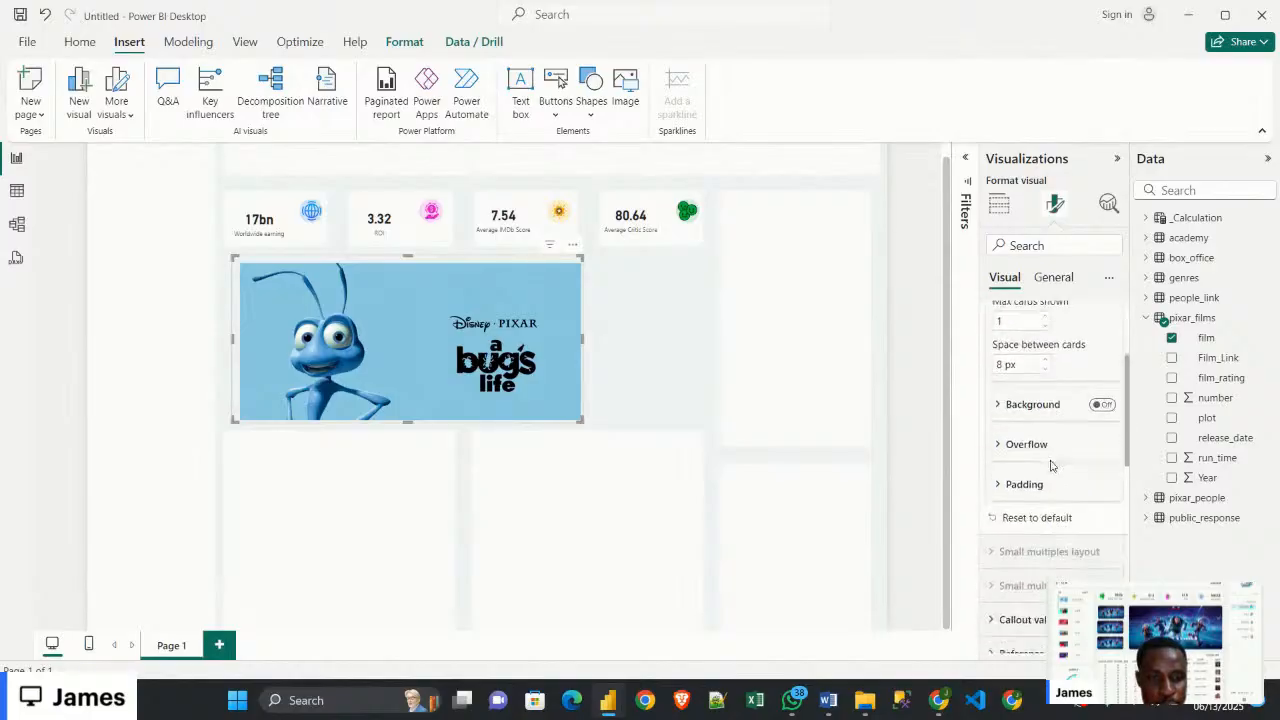
left_click(1033, 406)
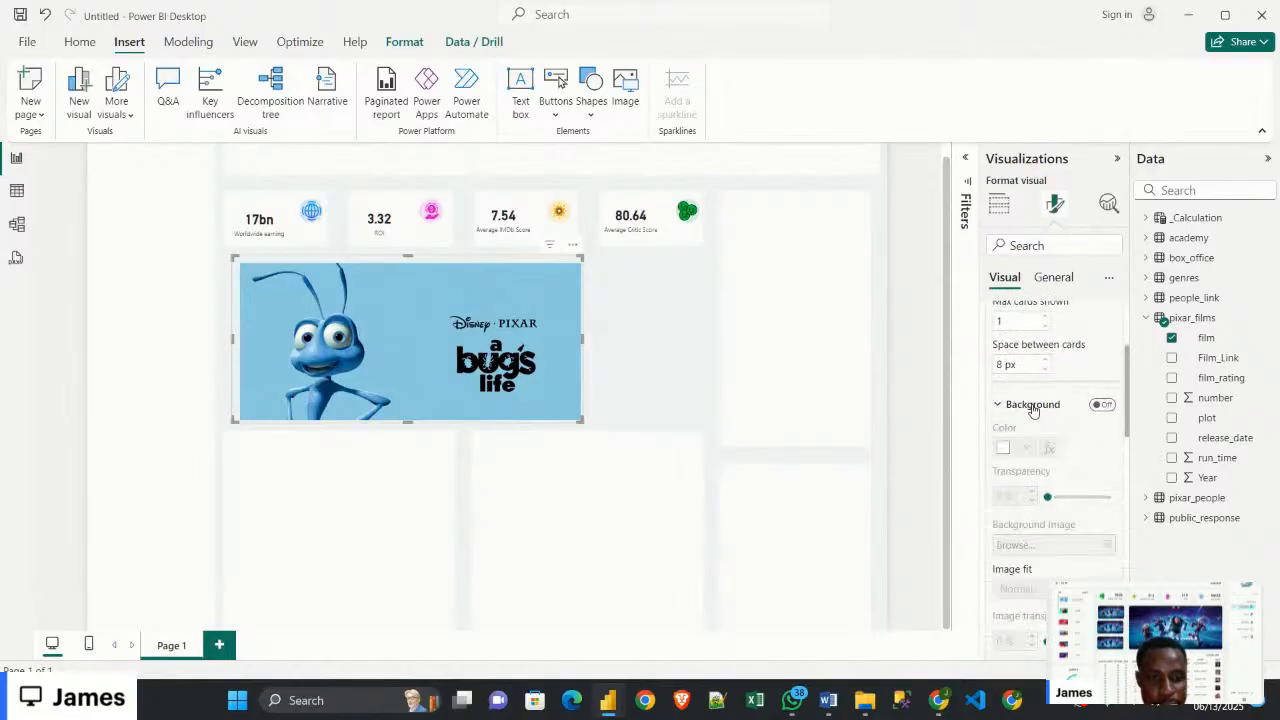
left_click(1031, 406)
left_click(1030, 484)
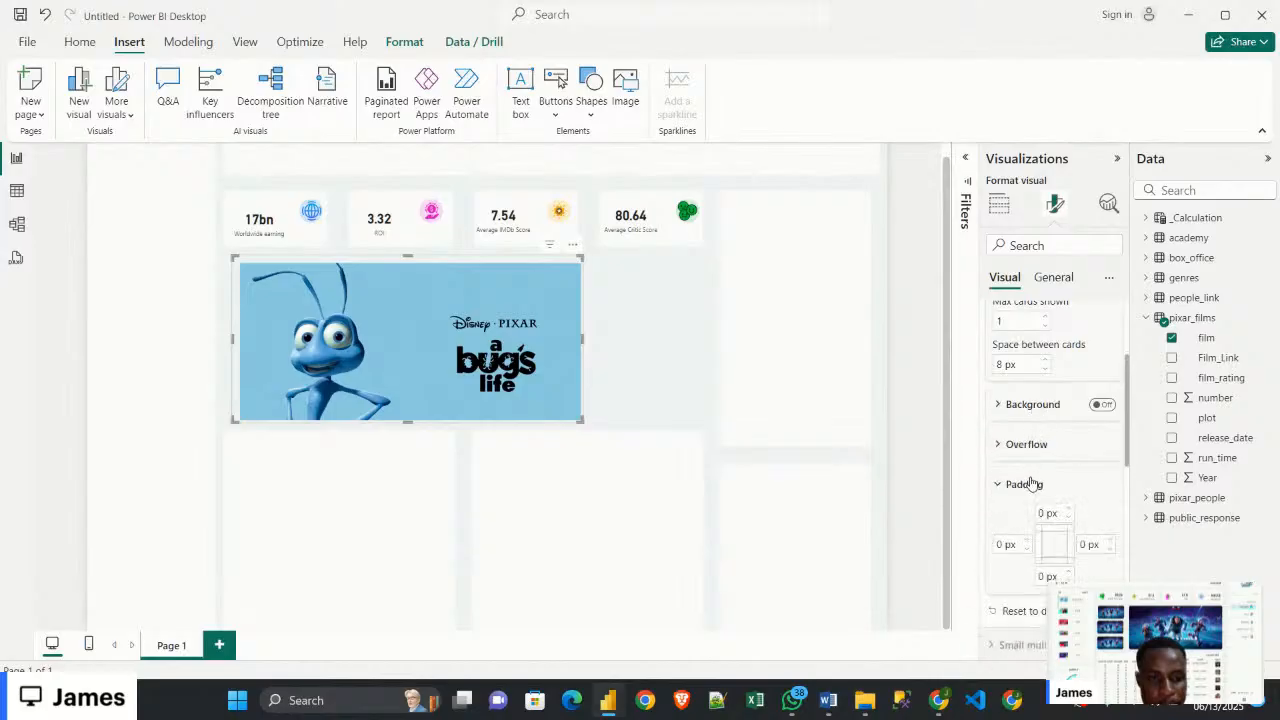
left_click(1032, 483)
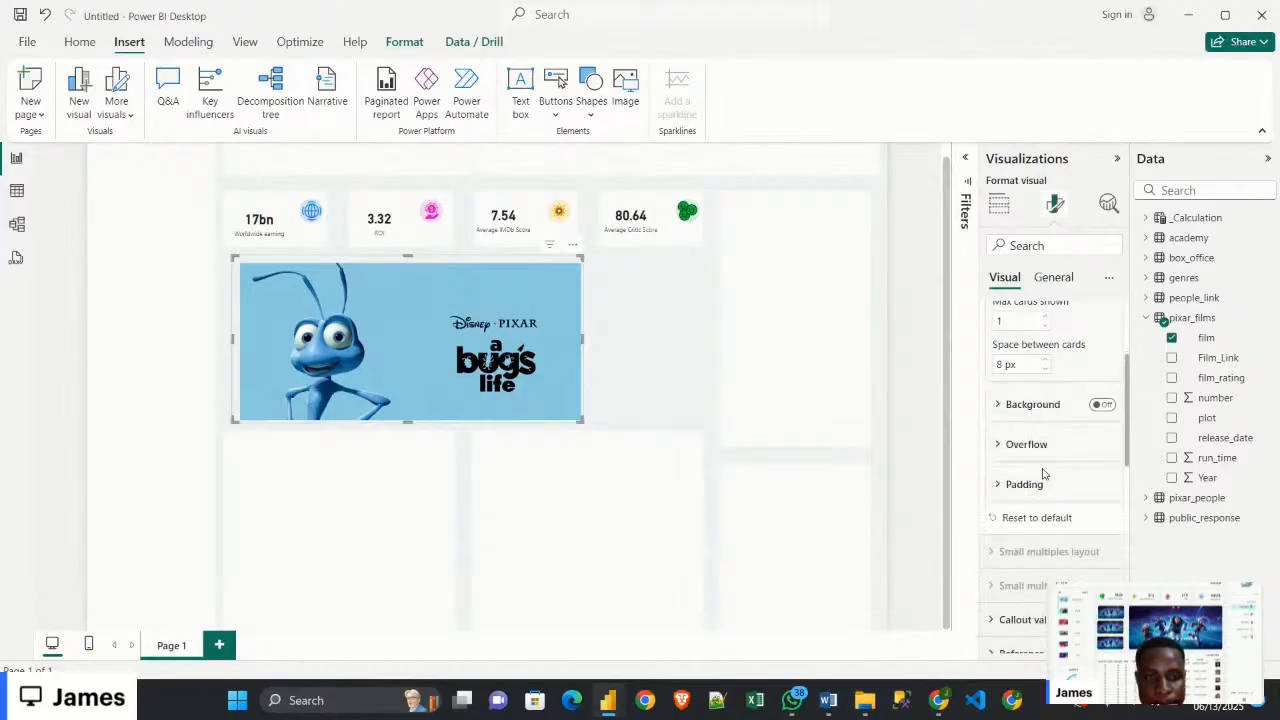
scroll(1043, 473, "up", 3)
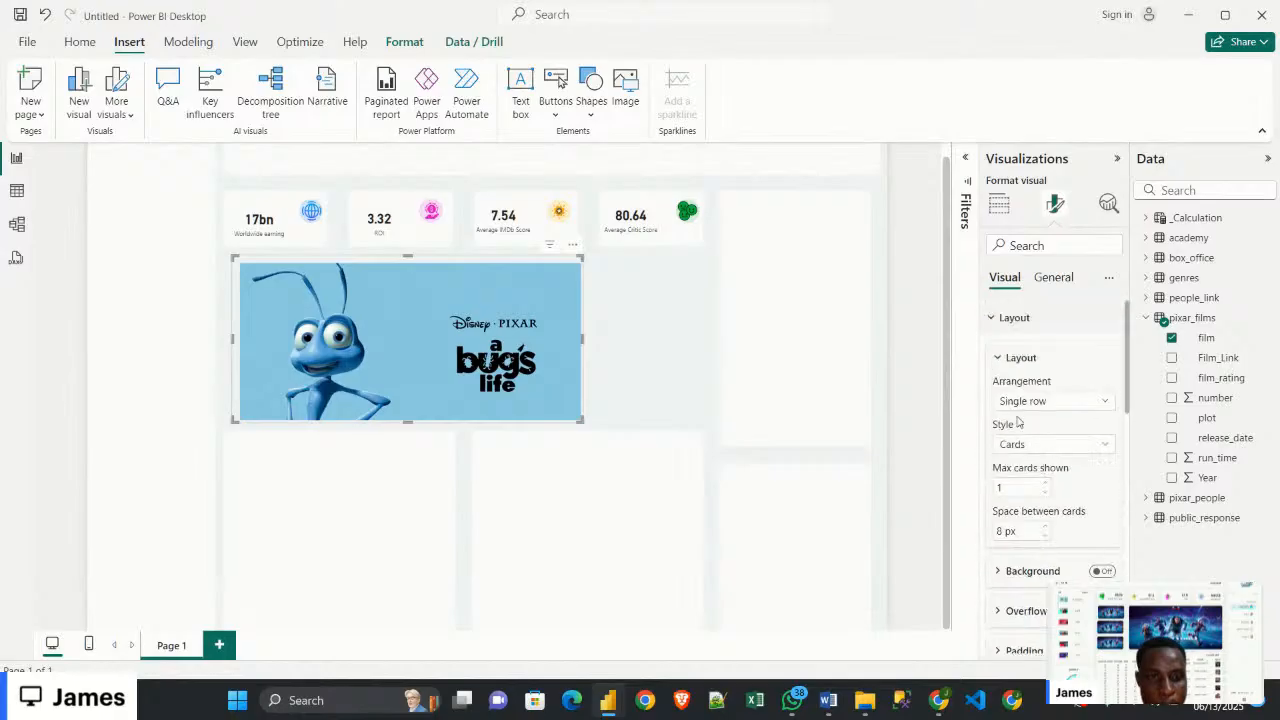
scroll(1062, 543, "down", 4)
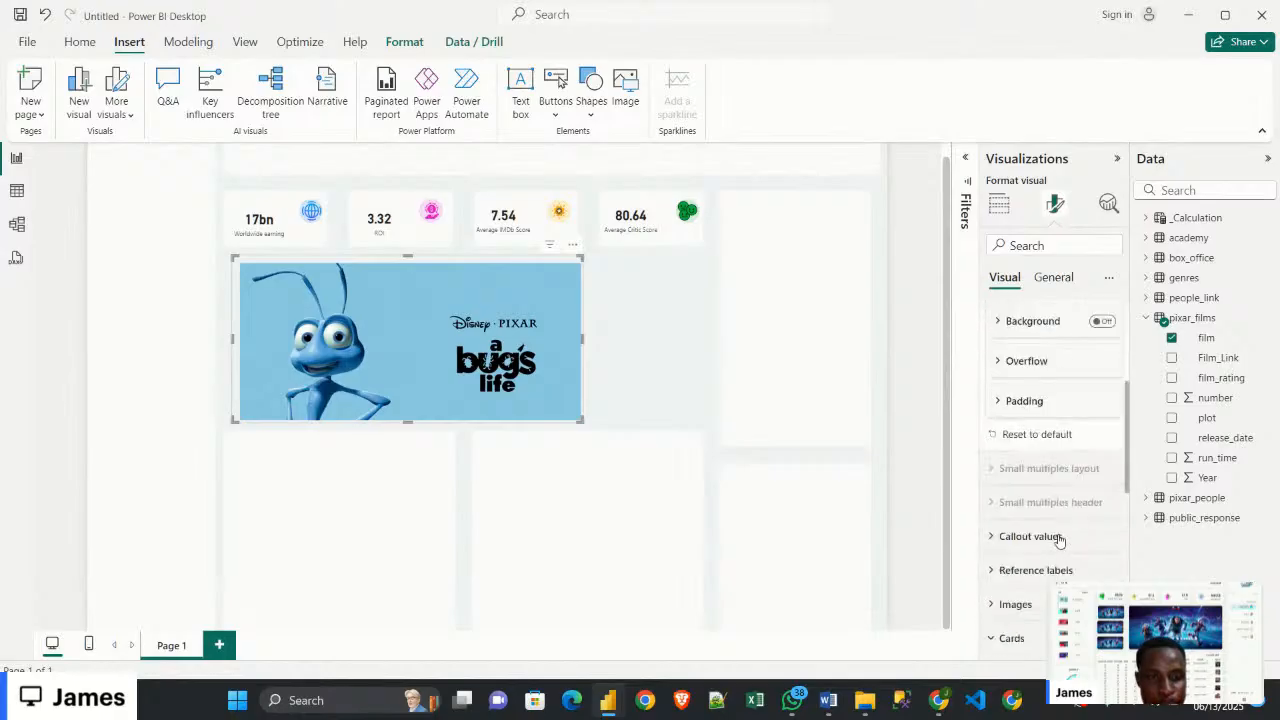
scroll(1060, 540, "down", 3)
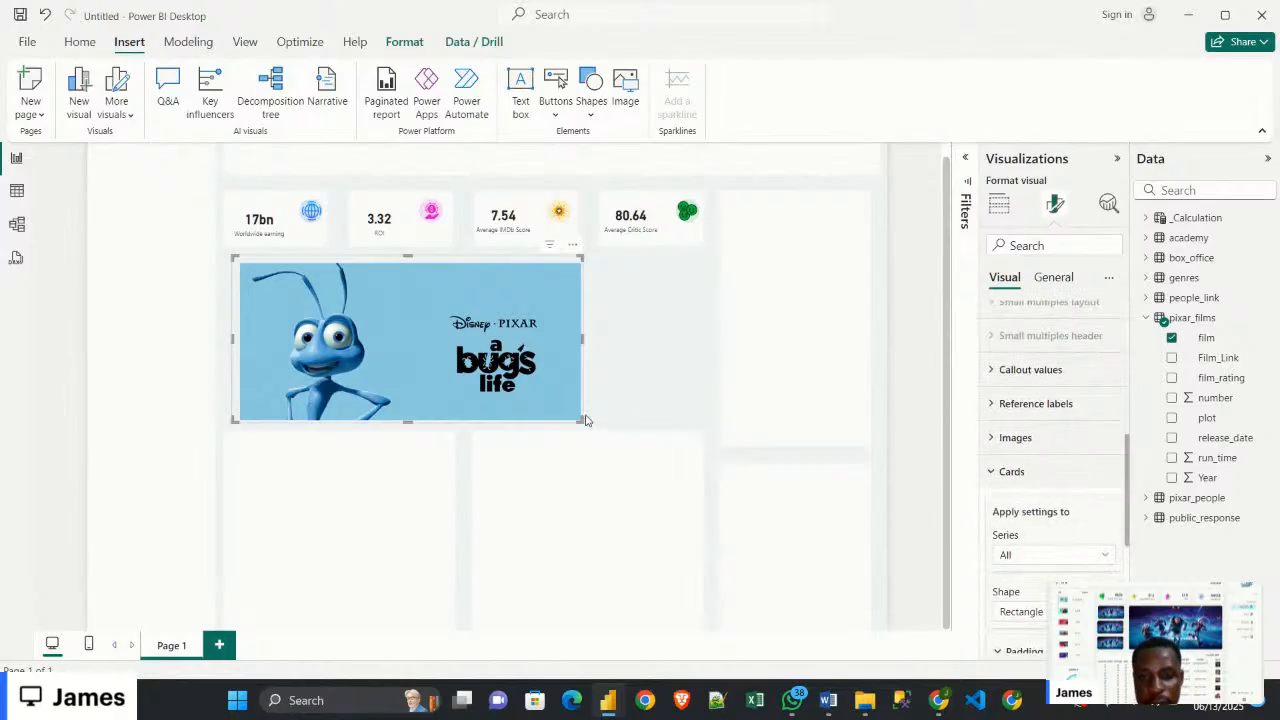
Resize the film poster card to be slightly wider and shorter in the space below the KPI cards
mouse_move(580, 421)
left_mouse_down()
mouse_move(609, 434)
mouse_move(576, 418)
mouse_move(589, 419)
left_mouse_up()
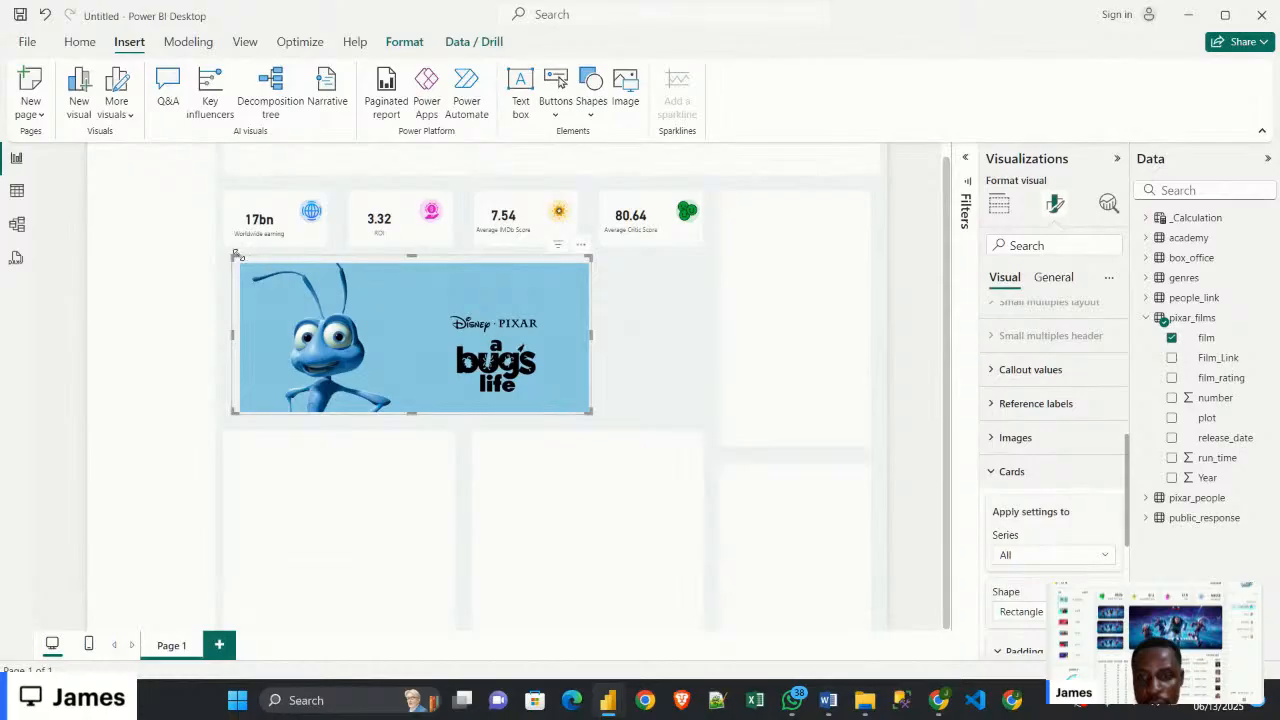
mouse_move(233, 258)
left_mouse_down()
mouse_move(253, 271)
mouse_move(233, 257)
left_mouse_up()
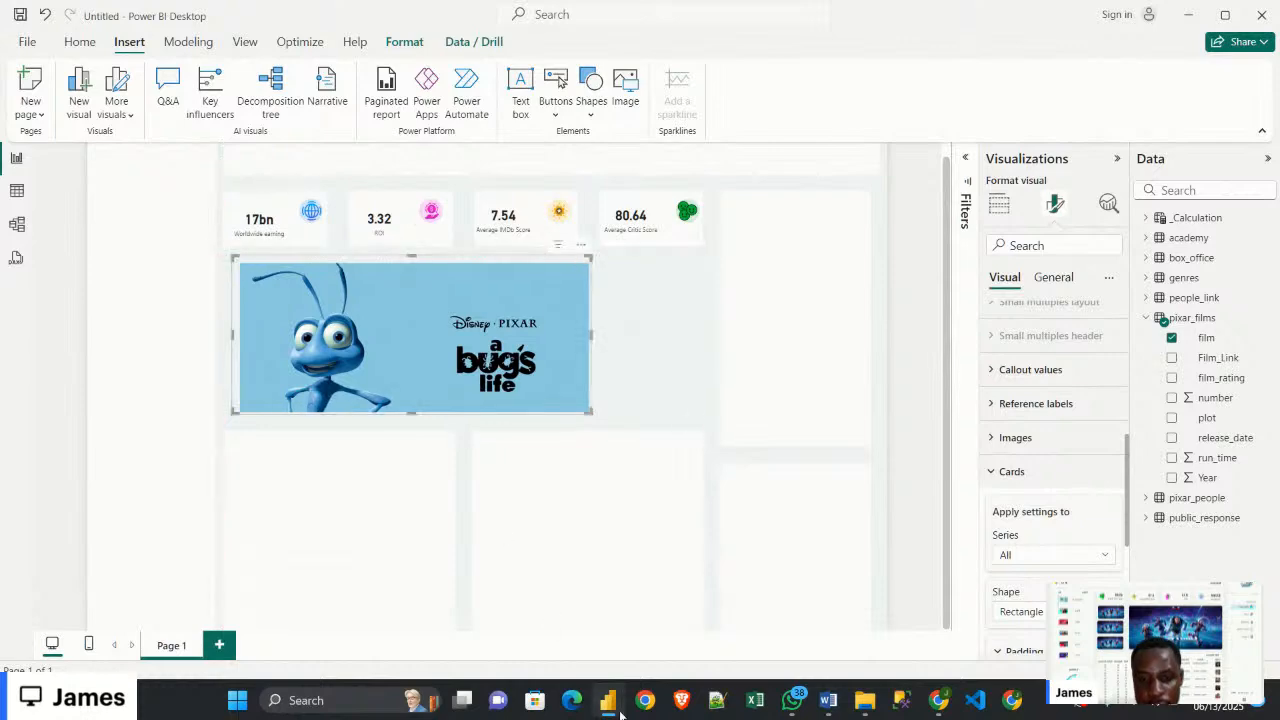
Switch to the FilmDashboad2 report and examine the shape and rounded corners in the large film poster's Cards formatting
mouse_move(608, 700)
left_click(542, 648)
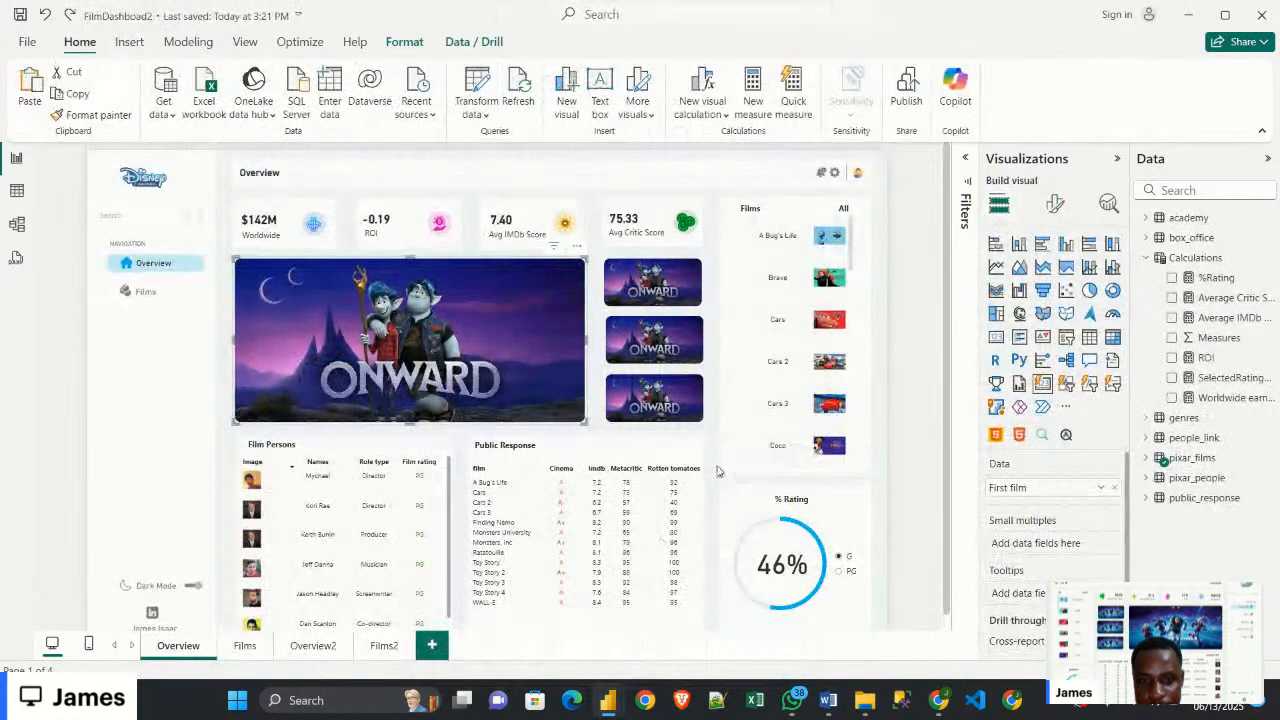
left_click(136, 173)
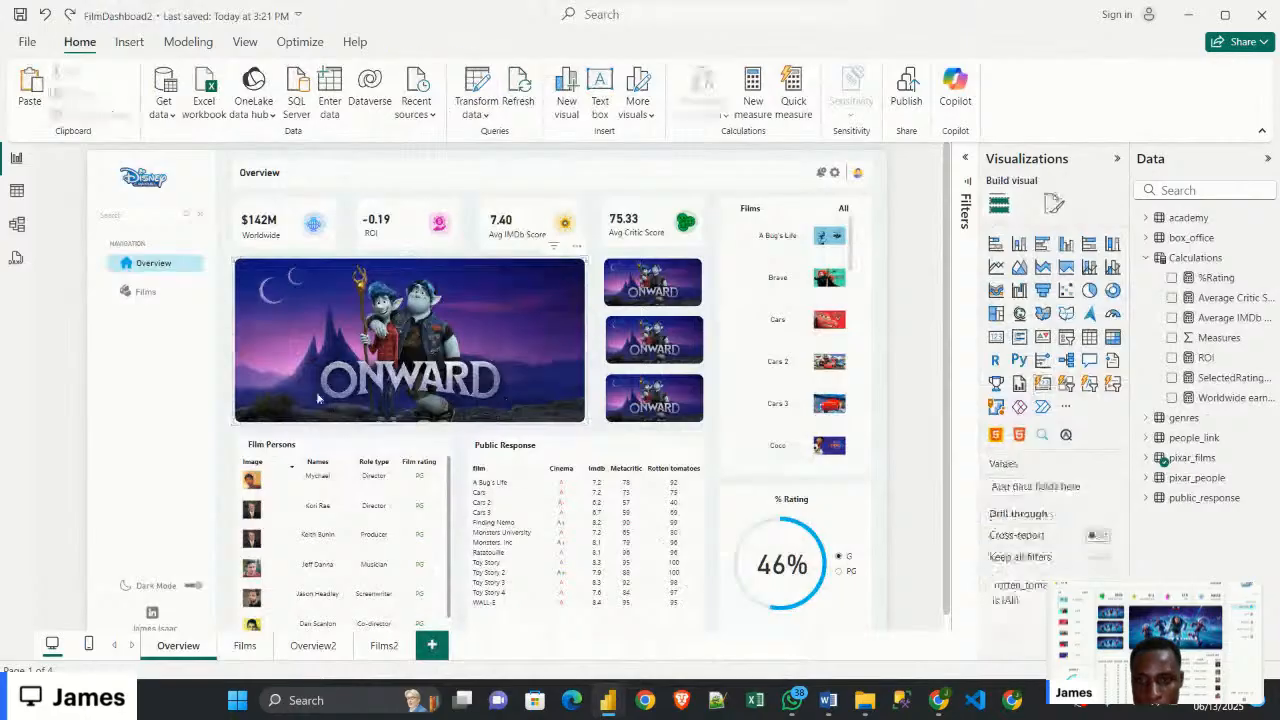
left_click(360, 355)
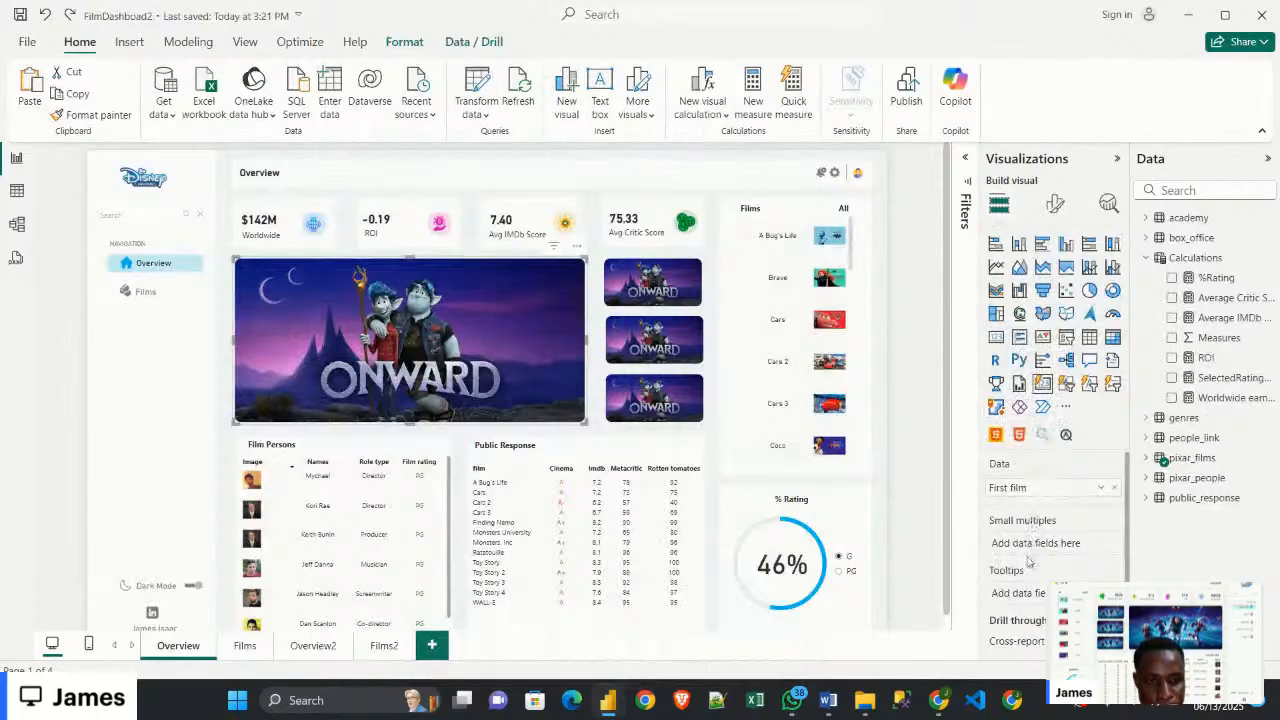
left_click(1050, 203)
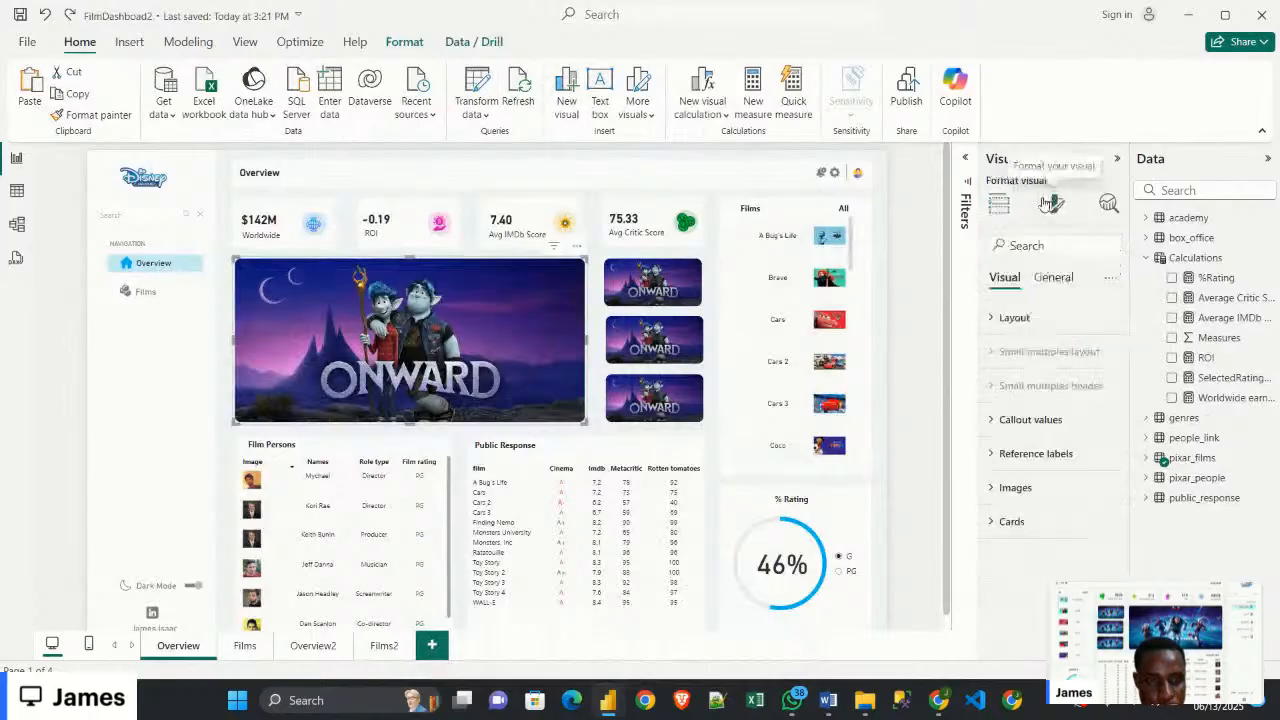
left_click(1023, 522)
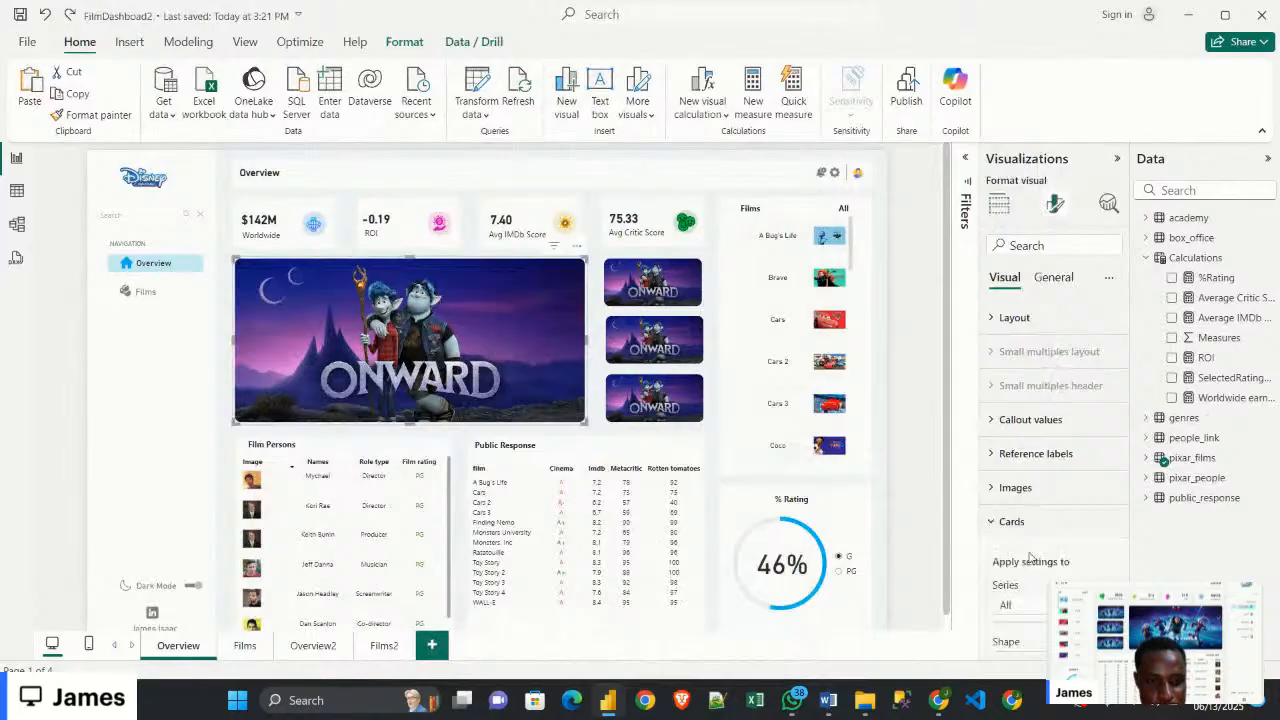
scroll(1030, 535, "down", 3)
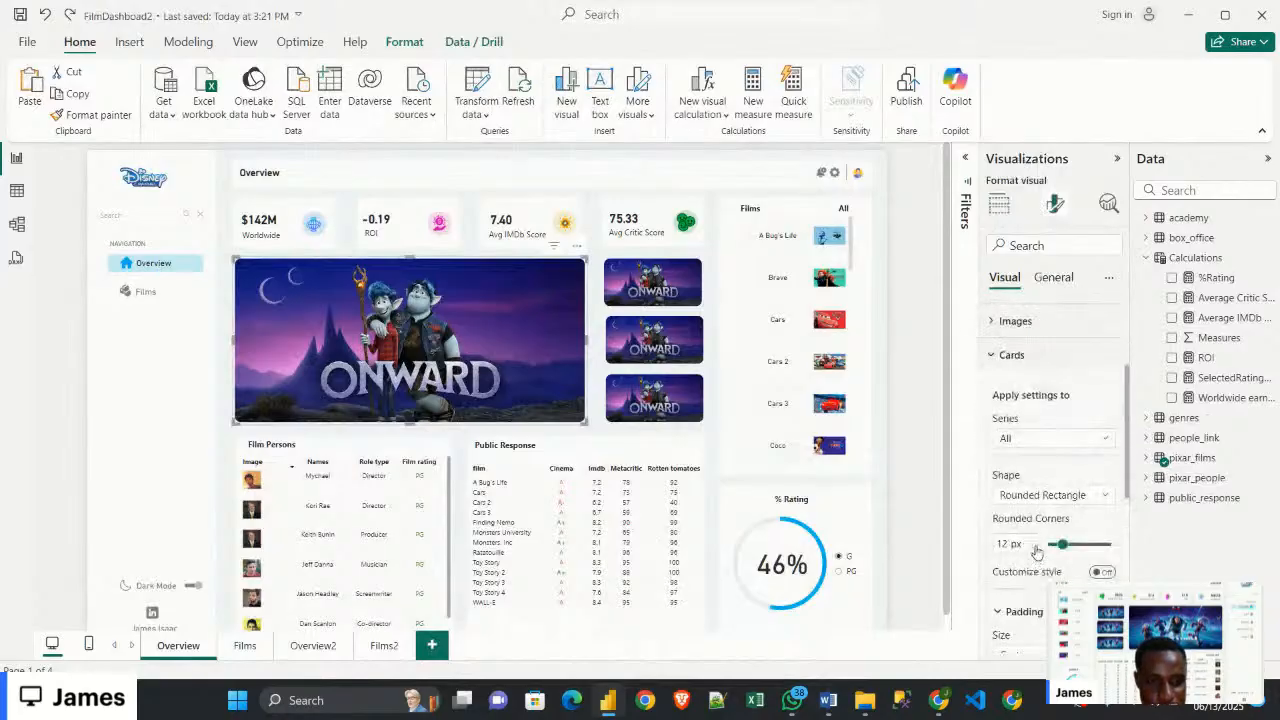
scroll(1035, 545, "up", 3)
left_click(1037, 522)
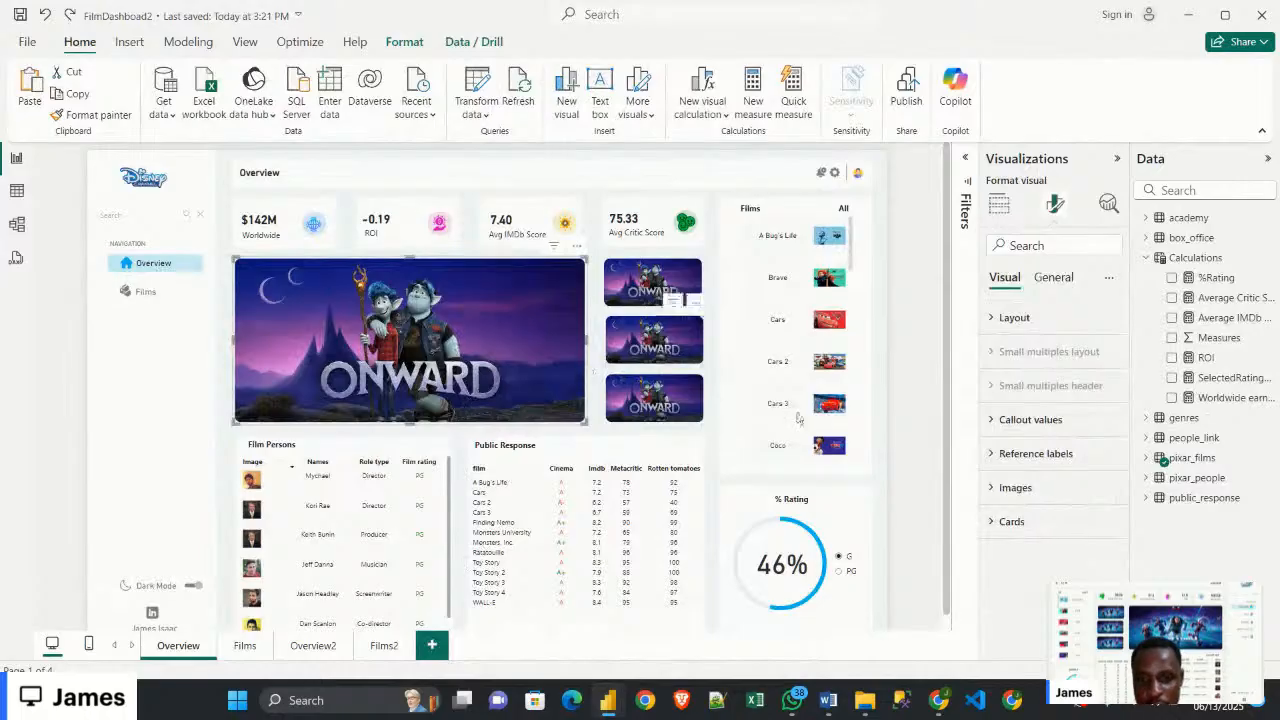
left_click(893, 411)
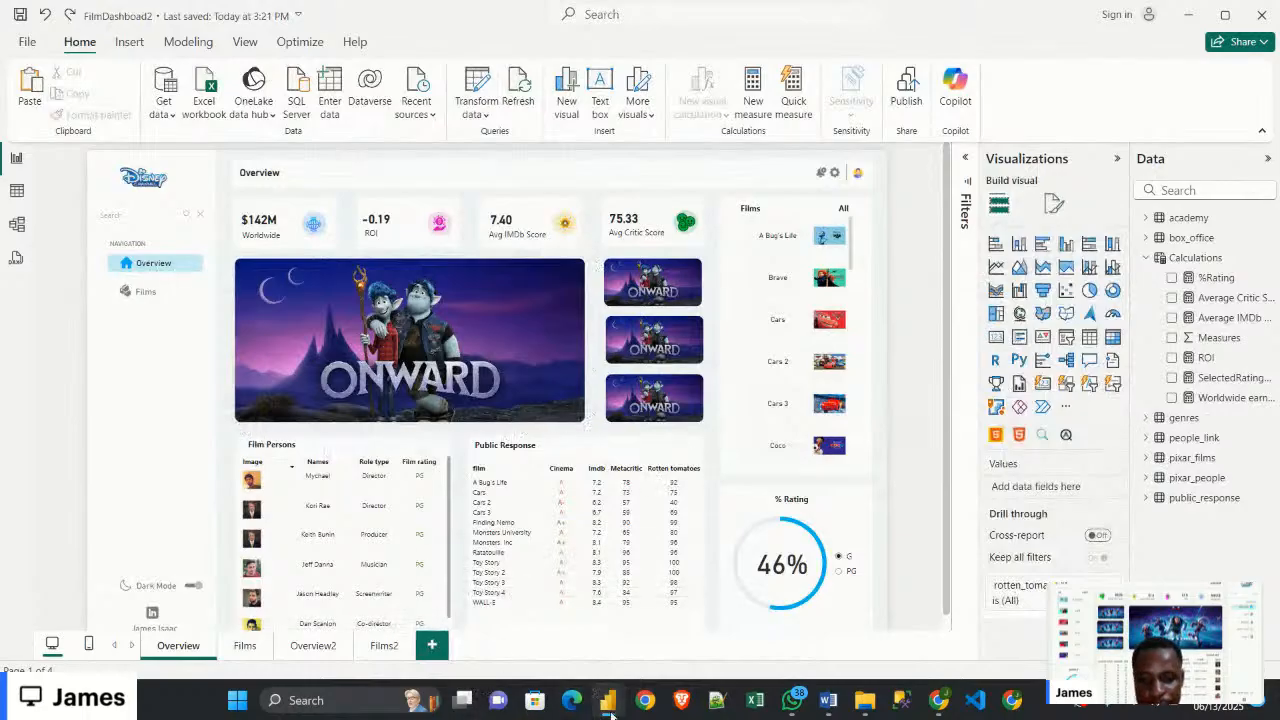
Switch back to the Untitled report and set the film card's shape to Rounded Rectangle
mouse_move(608, 700)
left_click(688, 641)
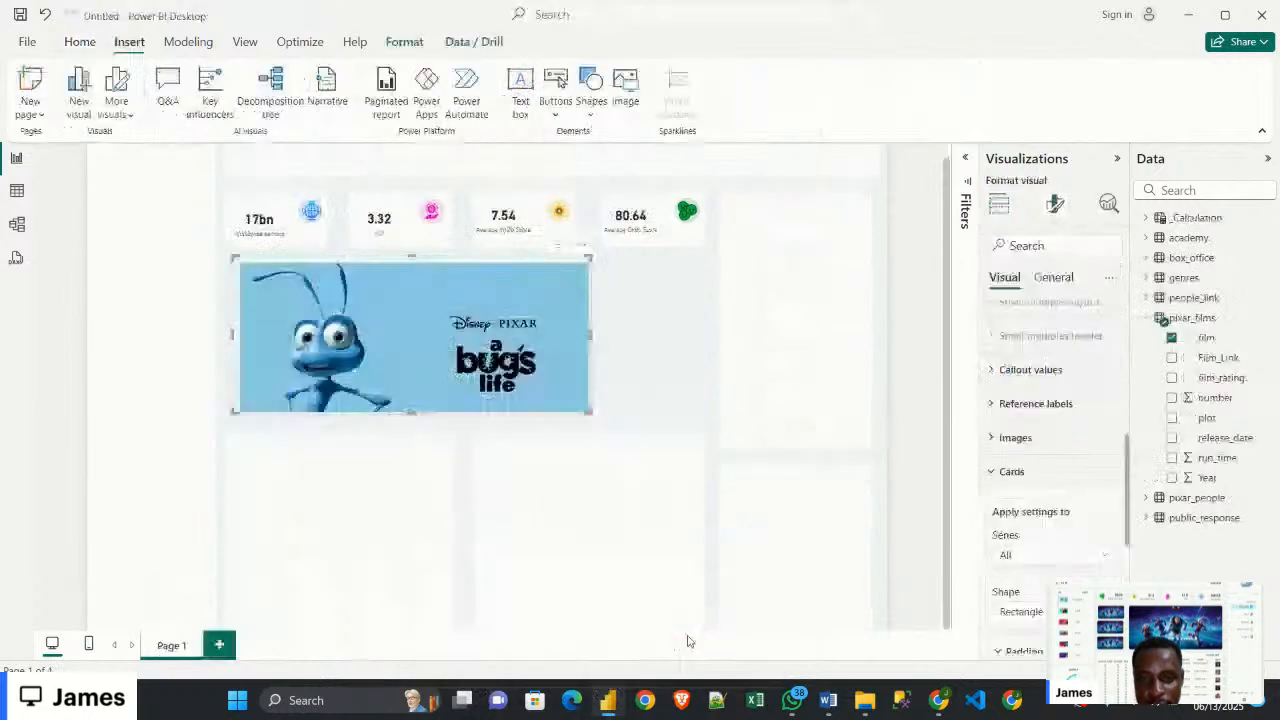
left_click(579, 268)
left_click(570, 330)
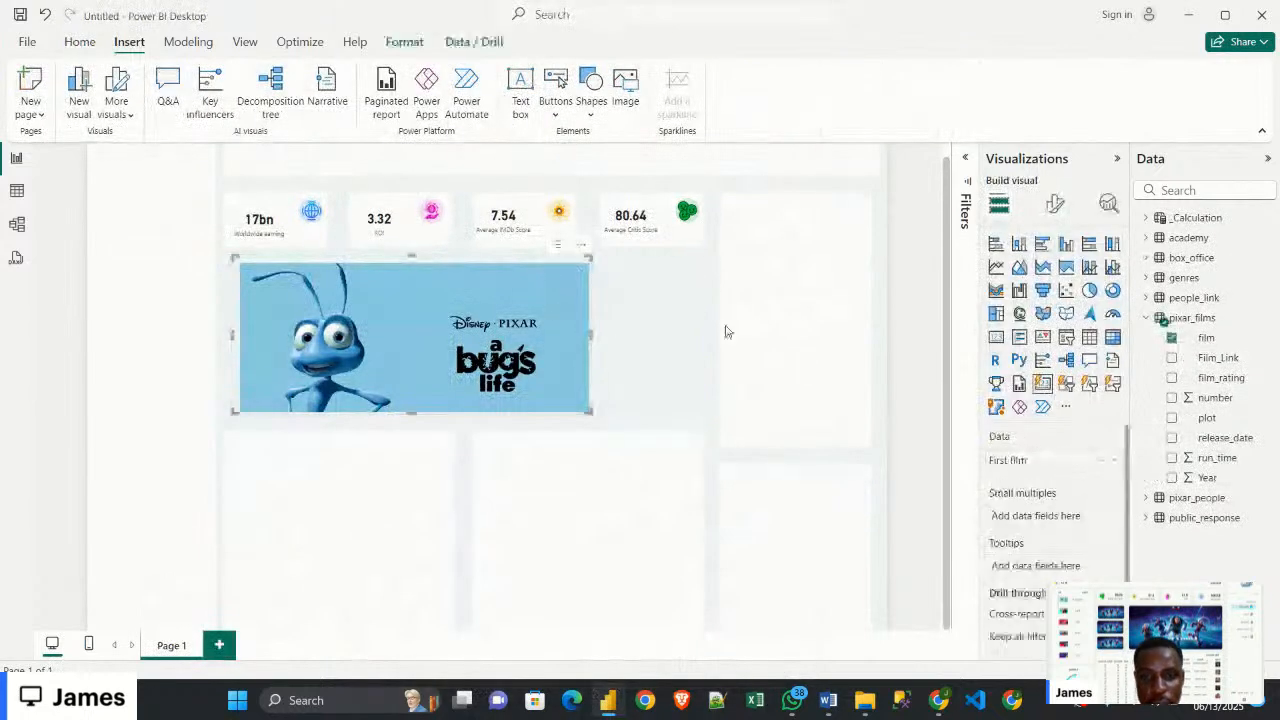
left_click(1054, 204)
left_click(1030, 490)
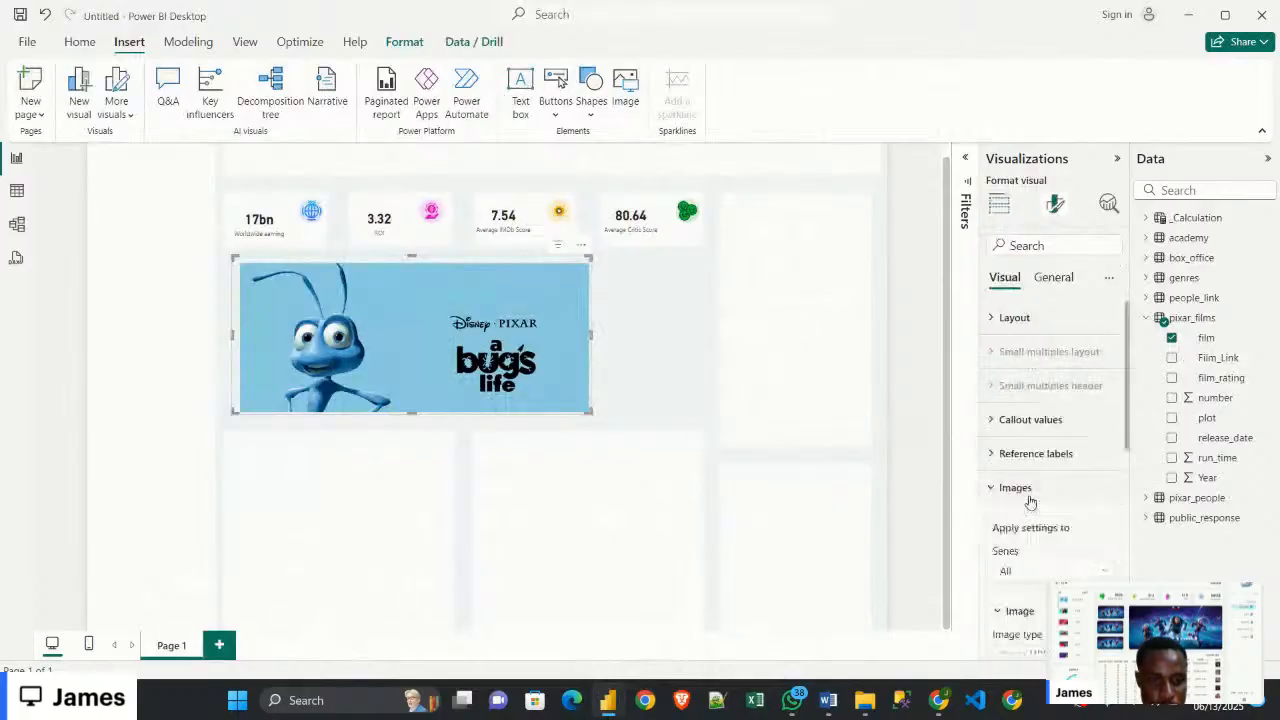
left_click(1030, 490)
left_click(1035, 535)
scroll(1037, 536, "down", 3)
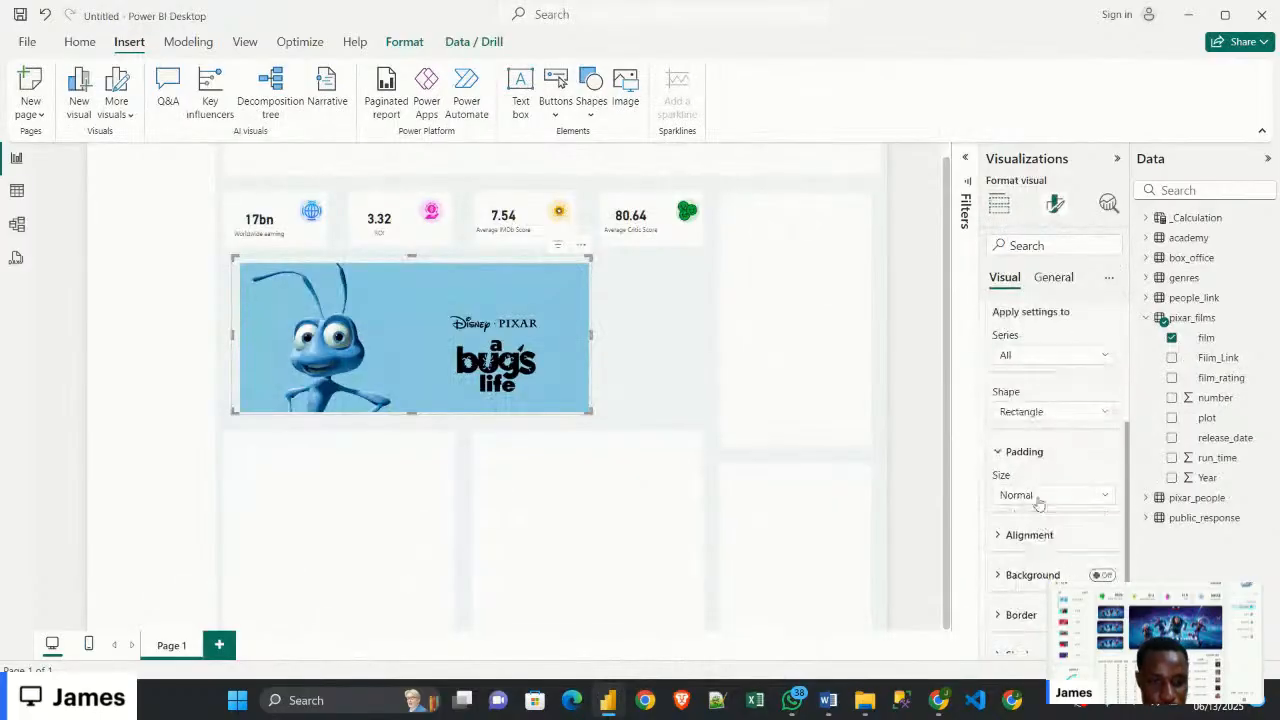
left_click(1025, 420)
left_click(1029, 458)
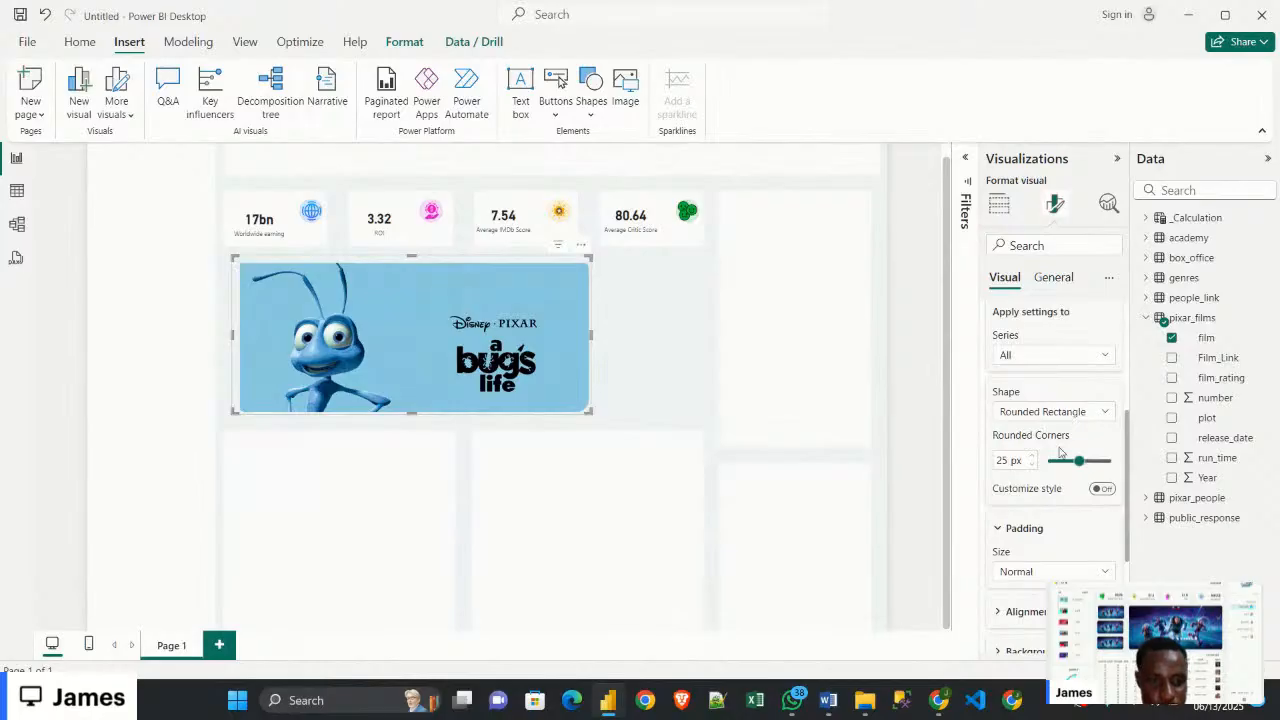
Set the film card's rounded corners to 12 px
double_click(1008, 461)
type("12")
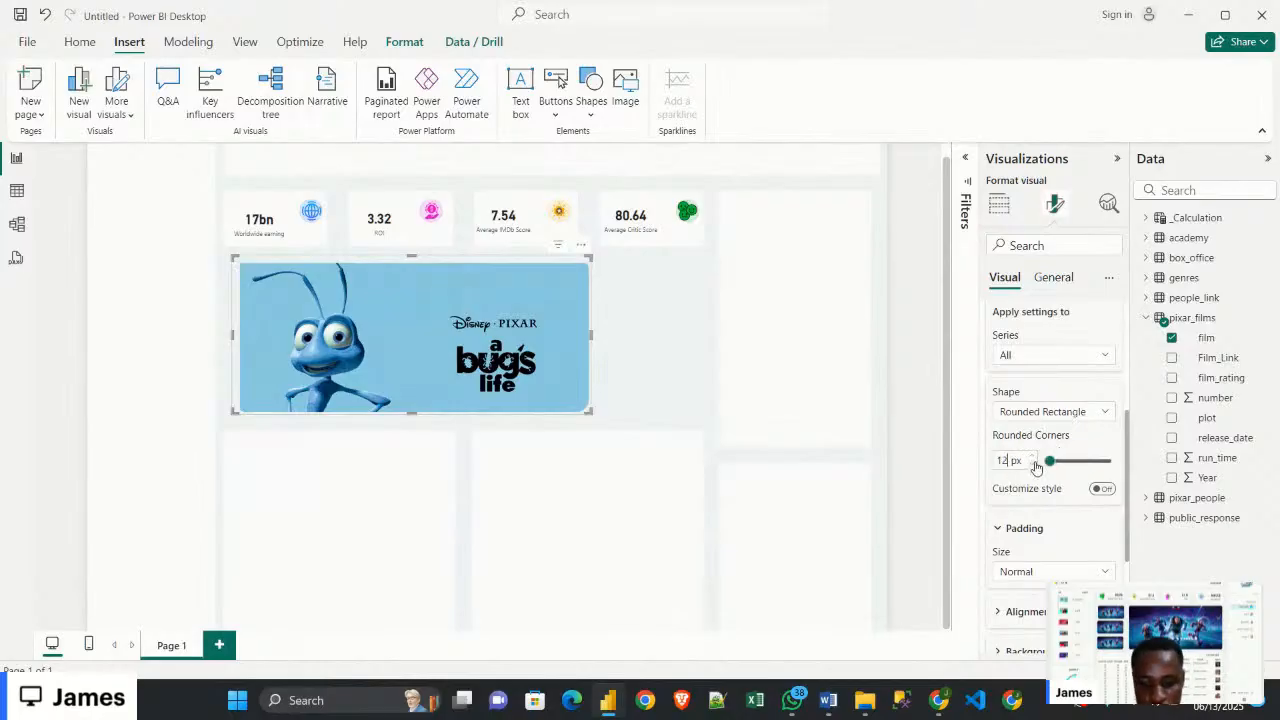
left_click(1036, 466)
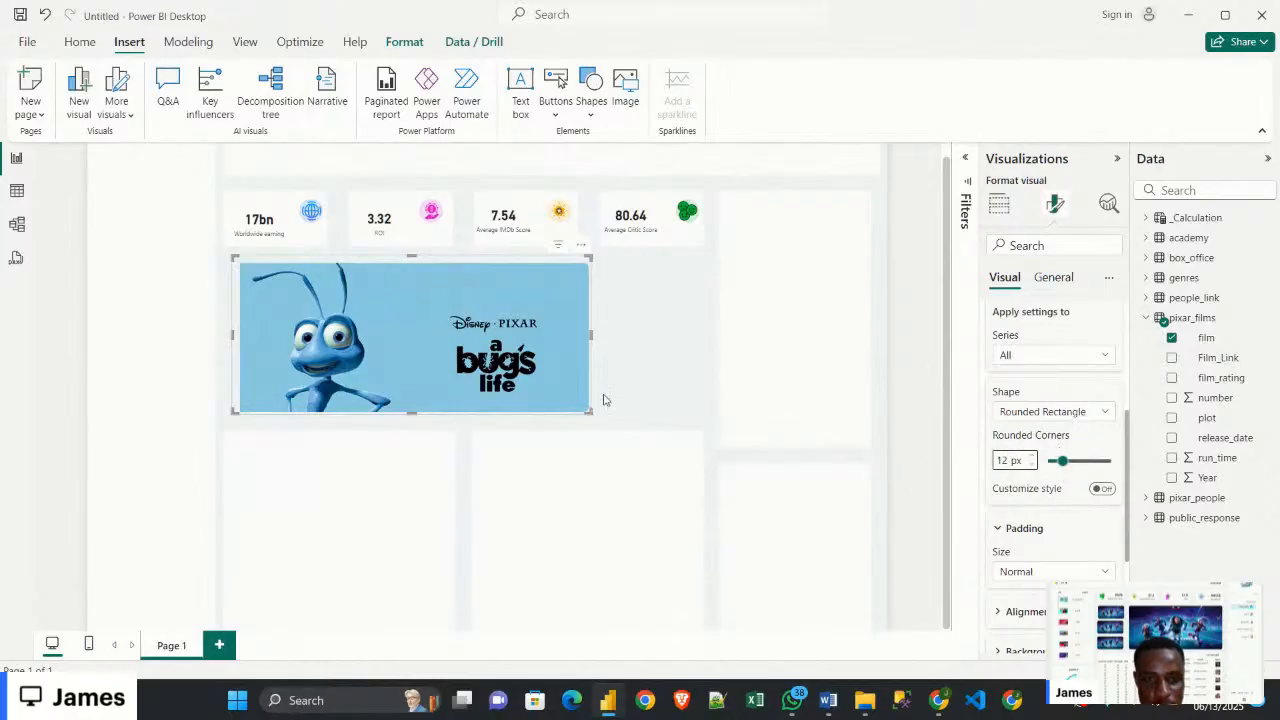
left_click(600, 355)
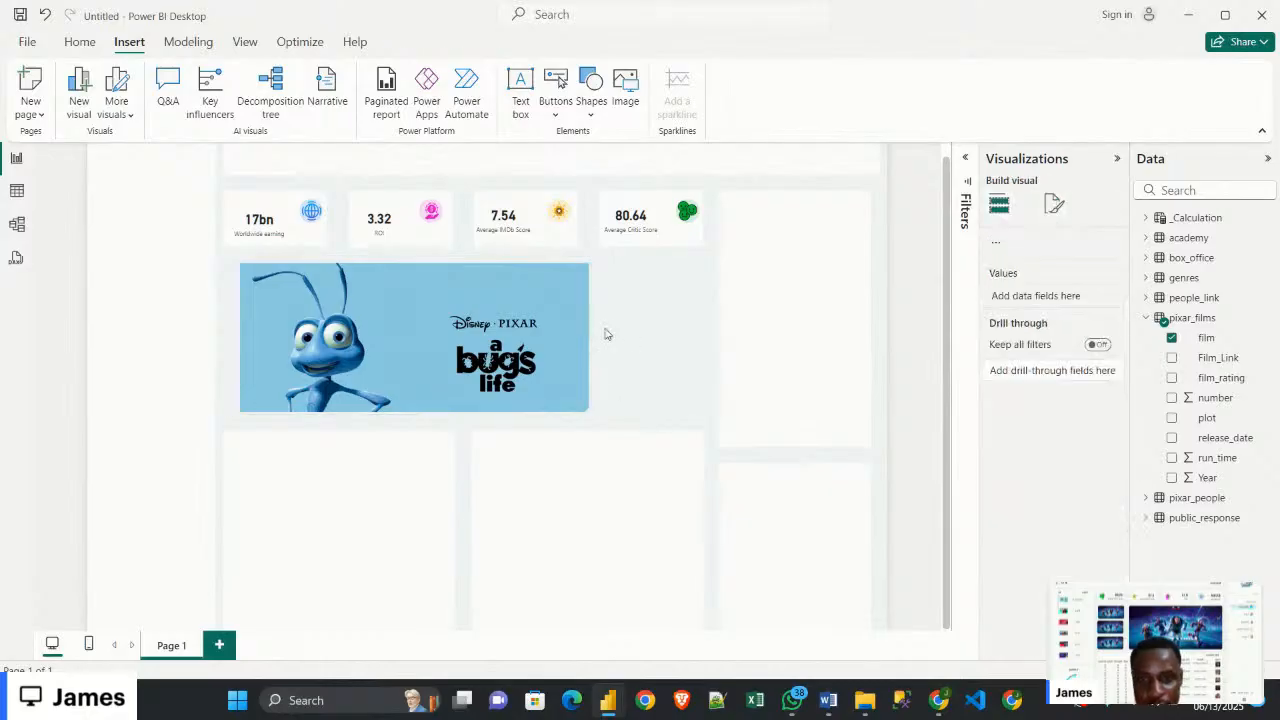
left_click(588, 378)
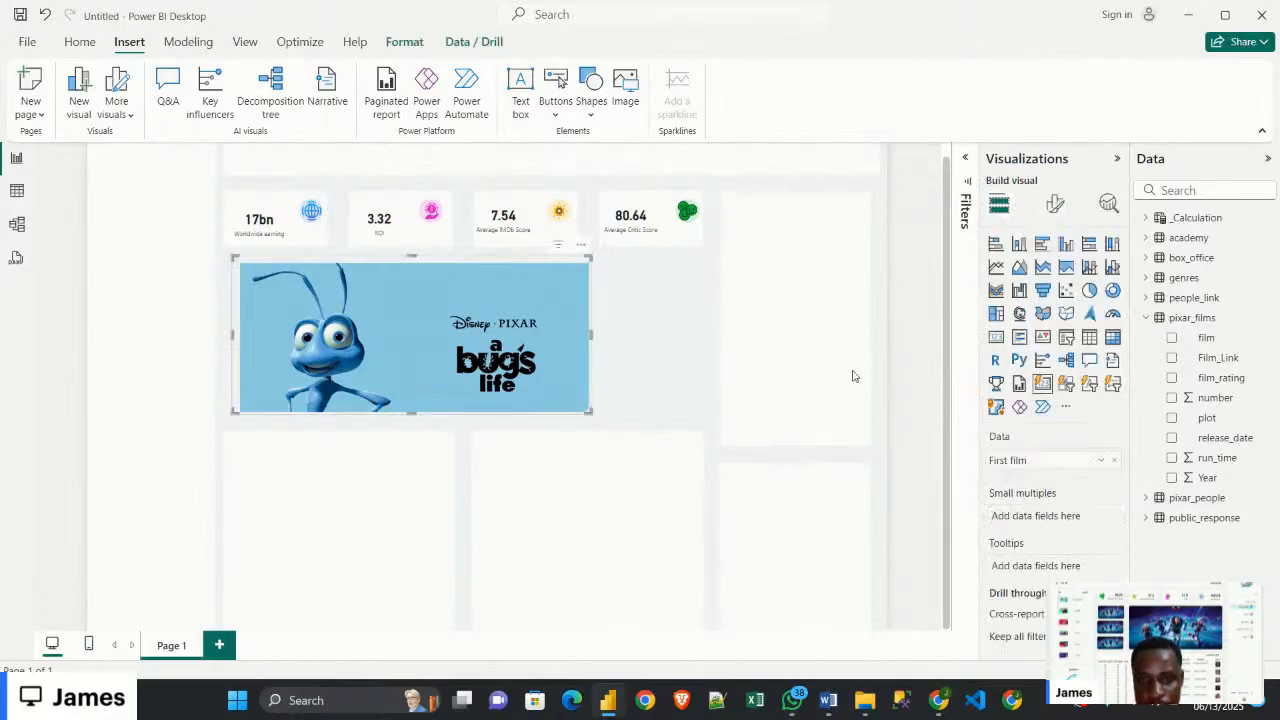
Set the rounded corners of the film image card to 12 px
left_click(1056, 205)
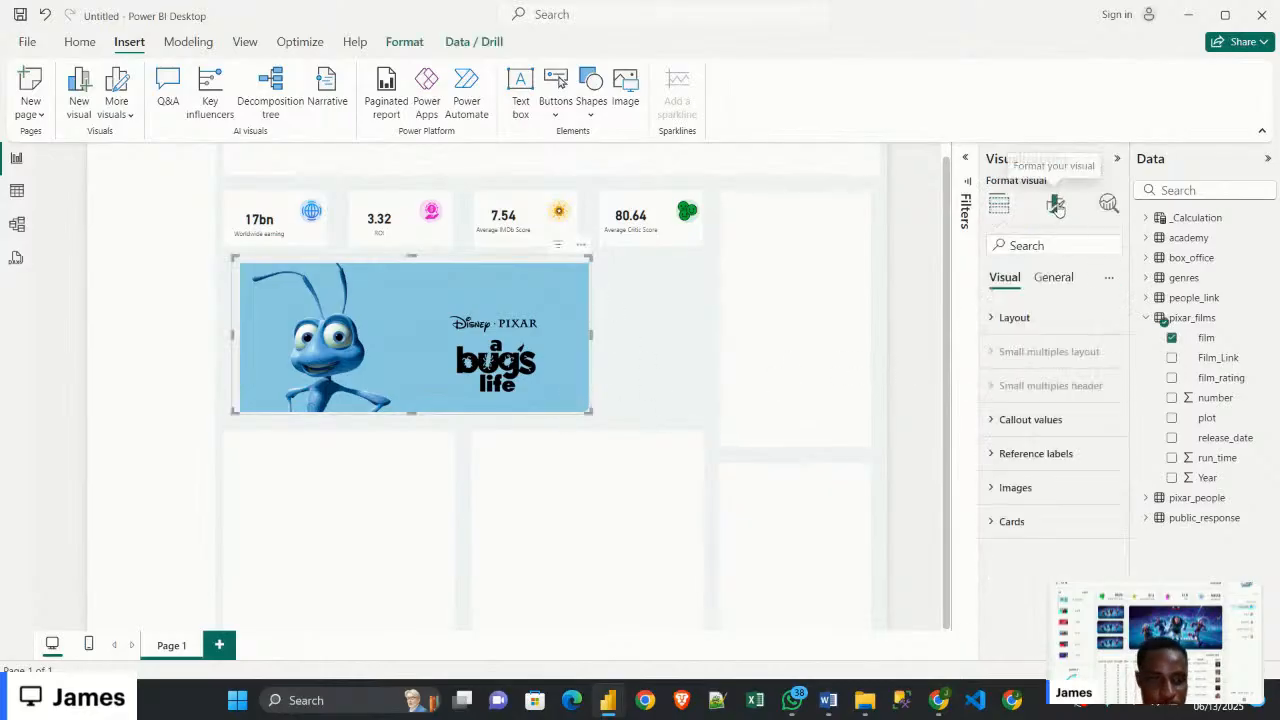
left_click(1040, 521)
scroll(1062, 555, "down", 2)
left_click_drag(1062, 544, 1067, 544)
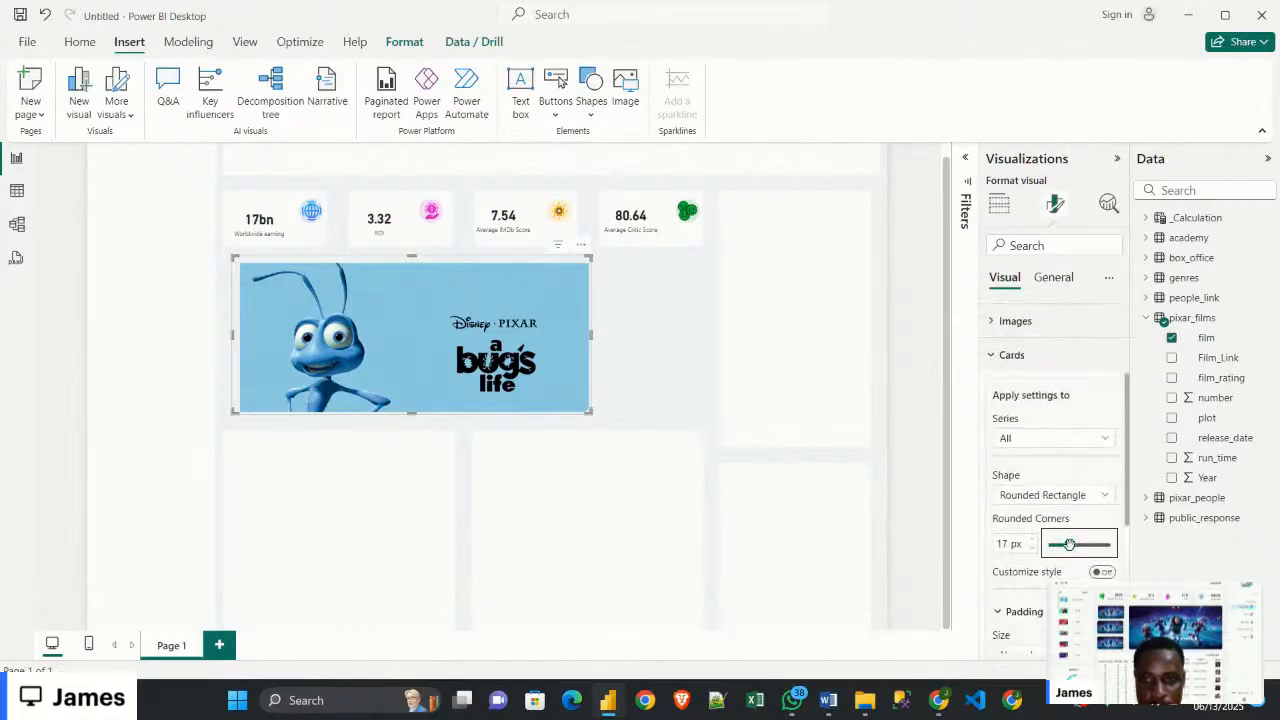
double_click(1004, 544)
type("12")
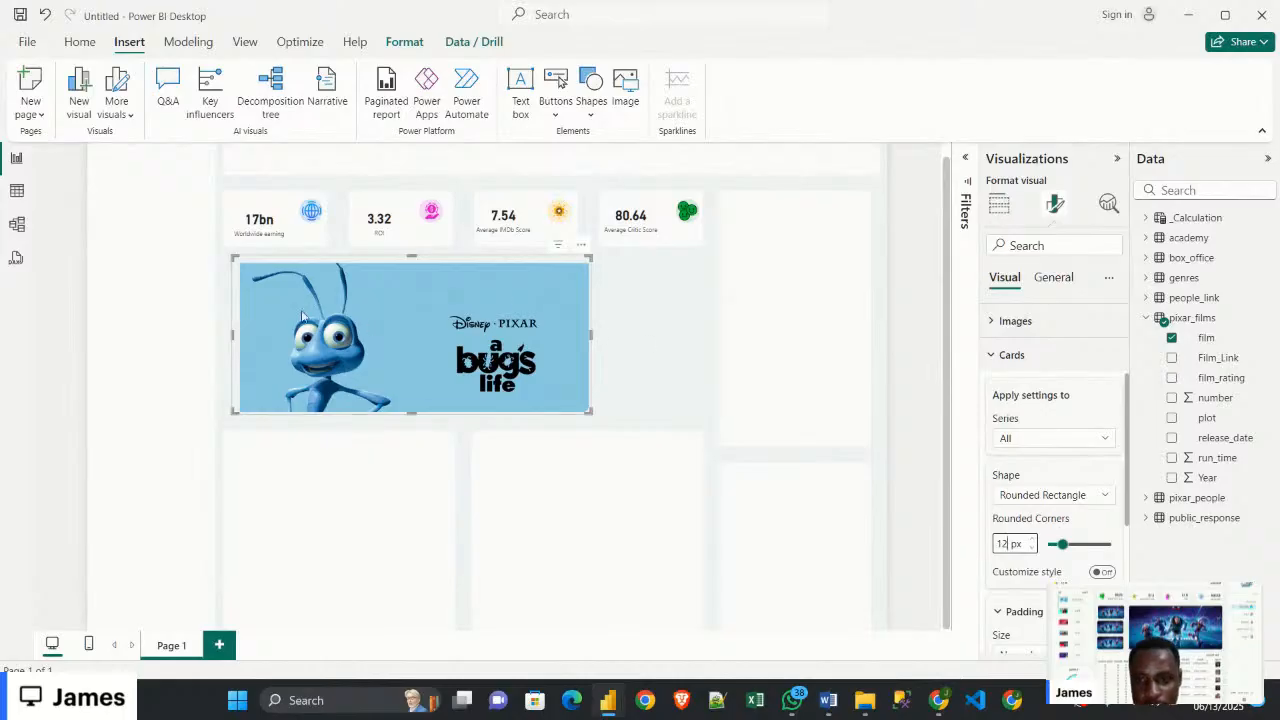
left_click(630, 363)
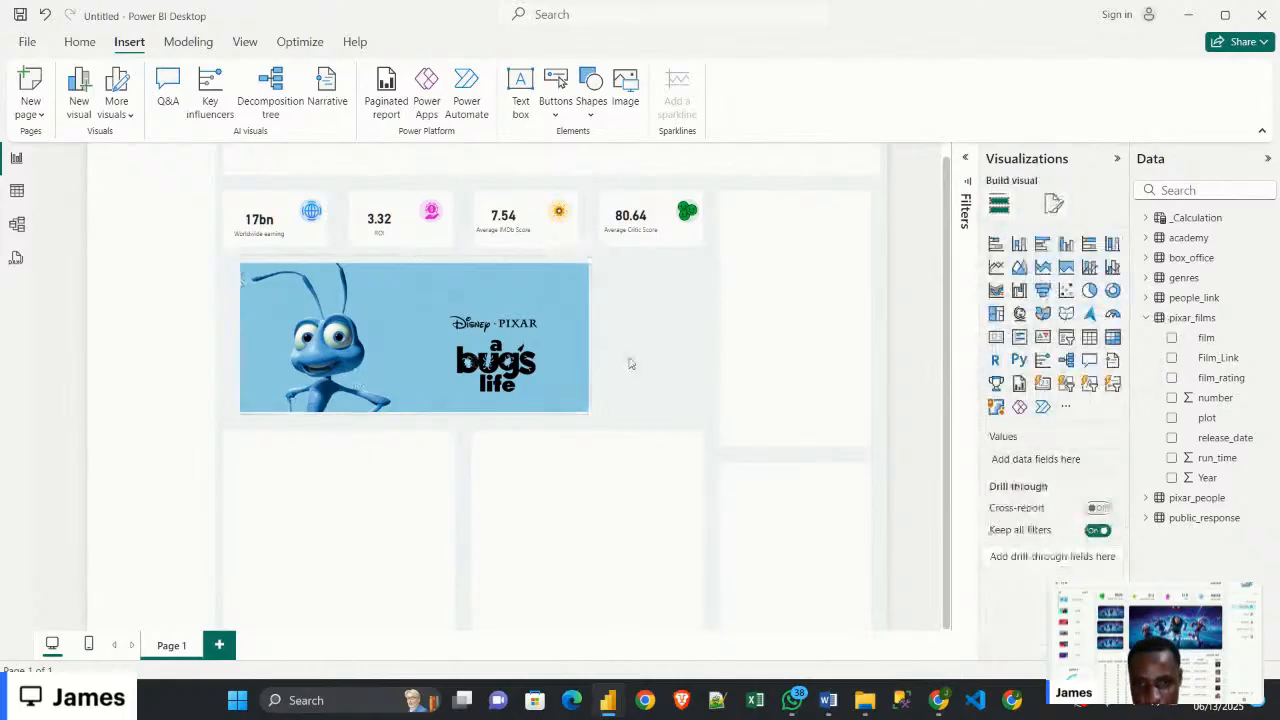
Resize the film image card, moving its left edge inward and extending it from just below the KPI cards to just above the lower panels
left_click(575, 380)
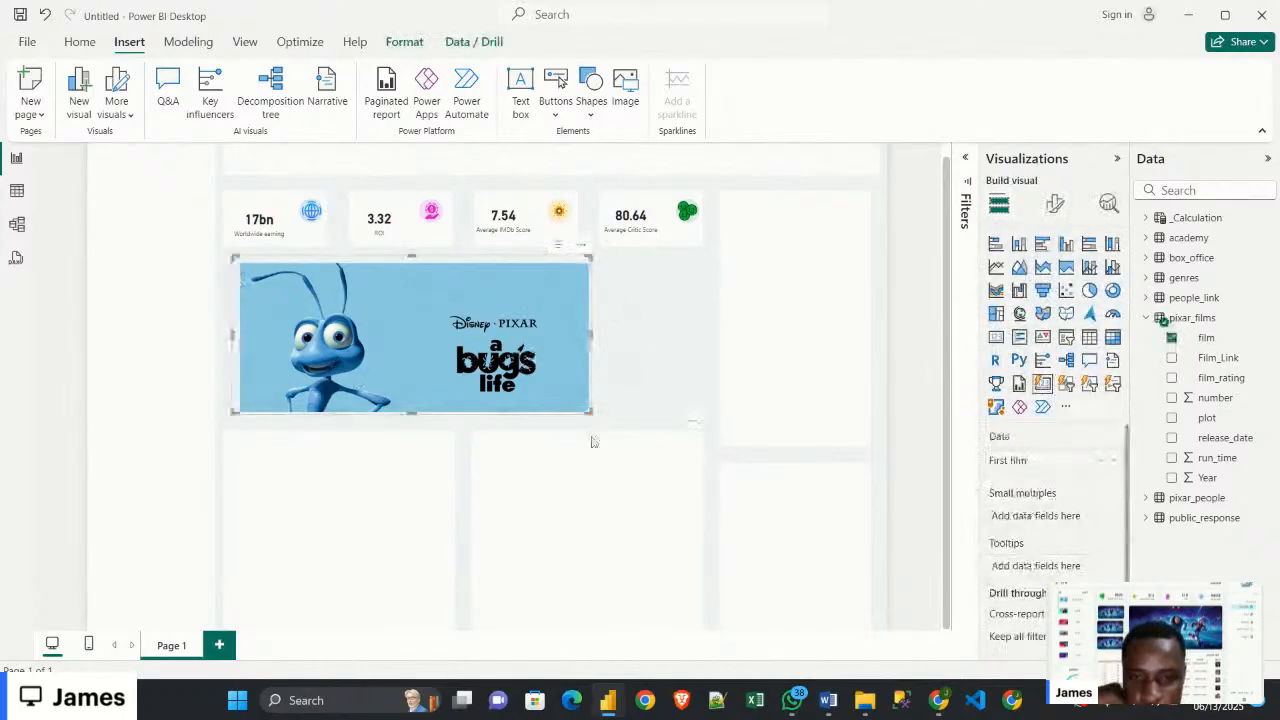
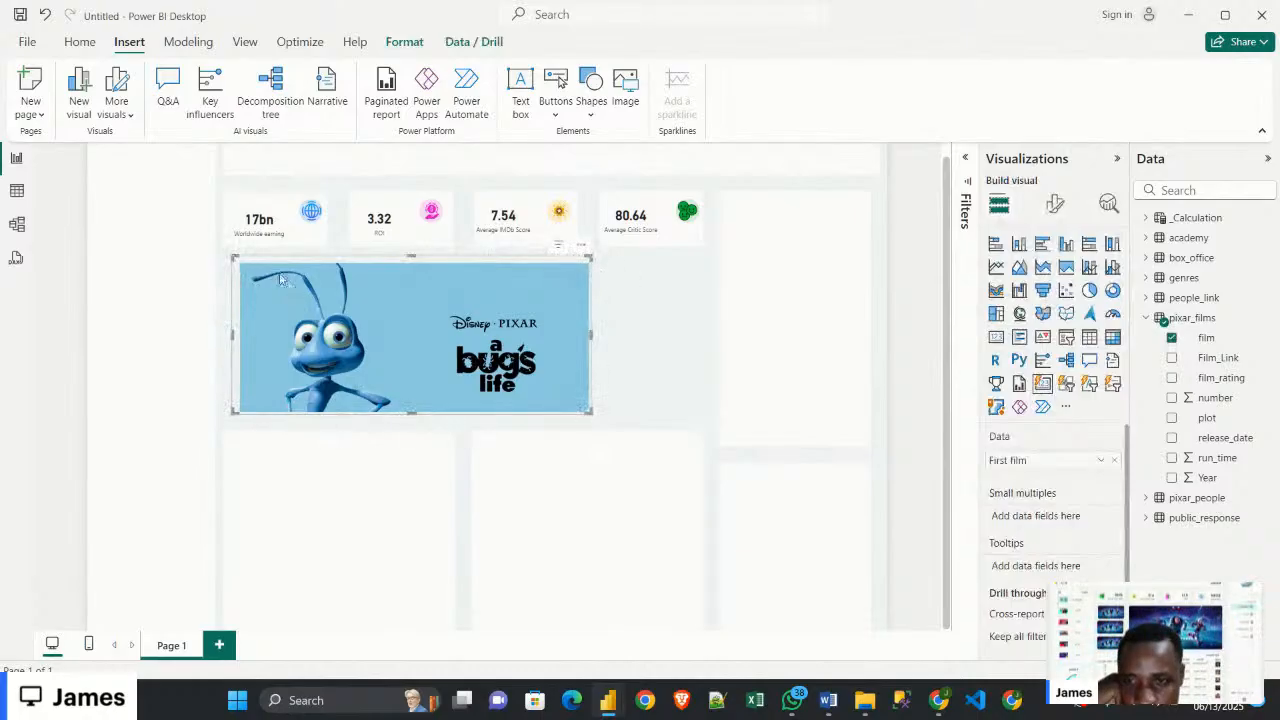
left_click_drag(232, 256, 252, 268)
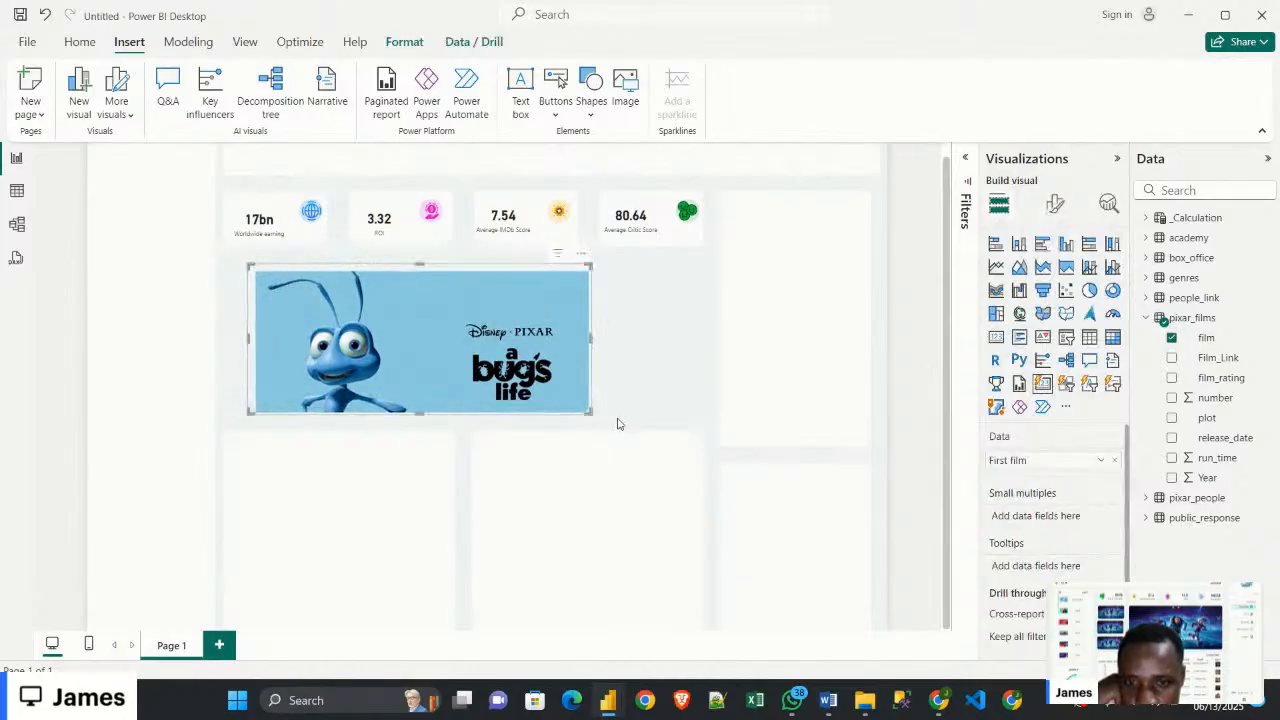
left_click_drag(587, 409, 583, 417)
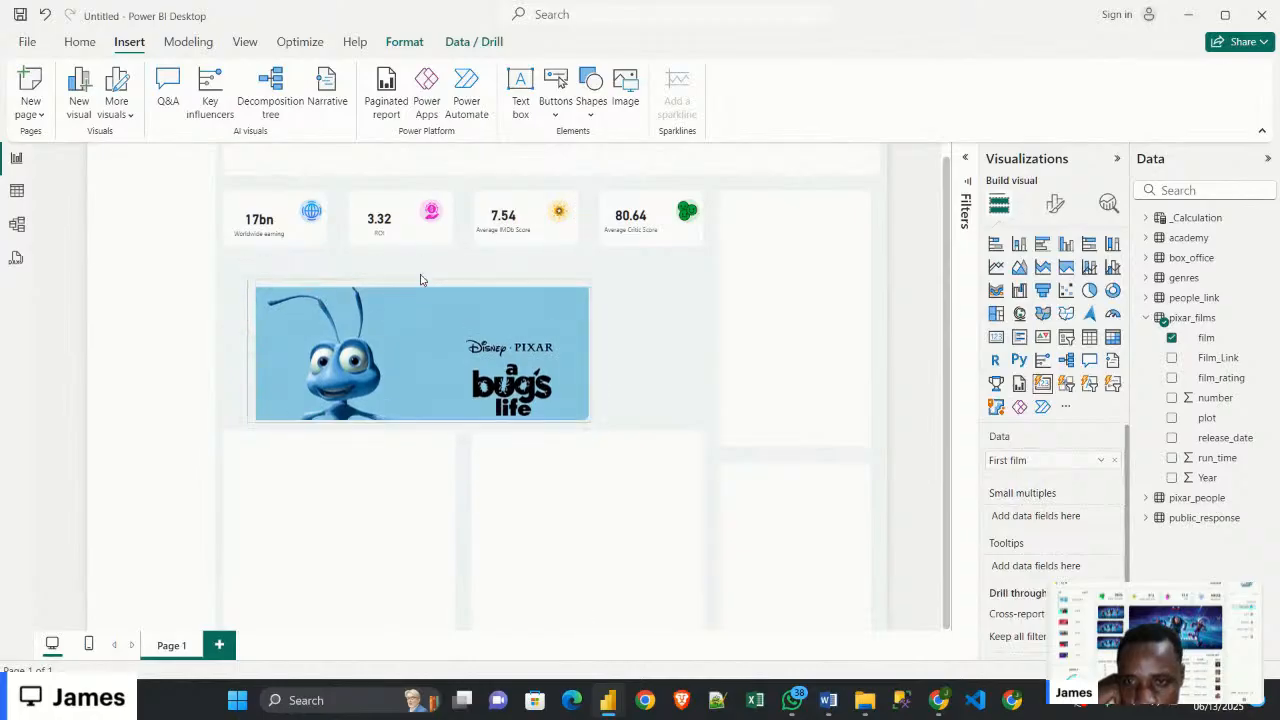
mouse_move(421, 272)
left_mouse_down()
mouse_move(420, 240)
mouse_move(420, 271)
mouse_move(421, 254)
left_mouse_up()
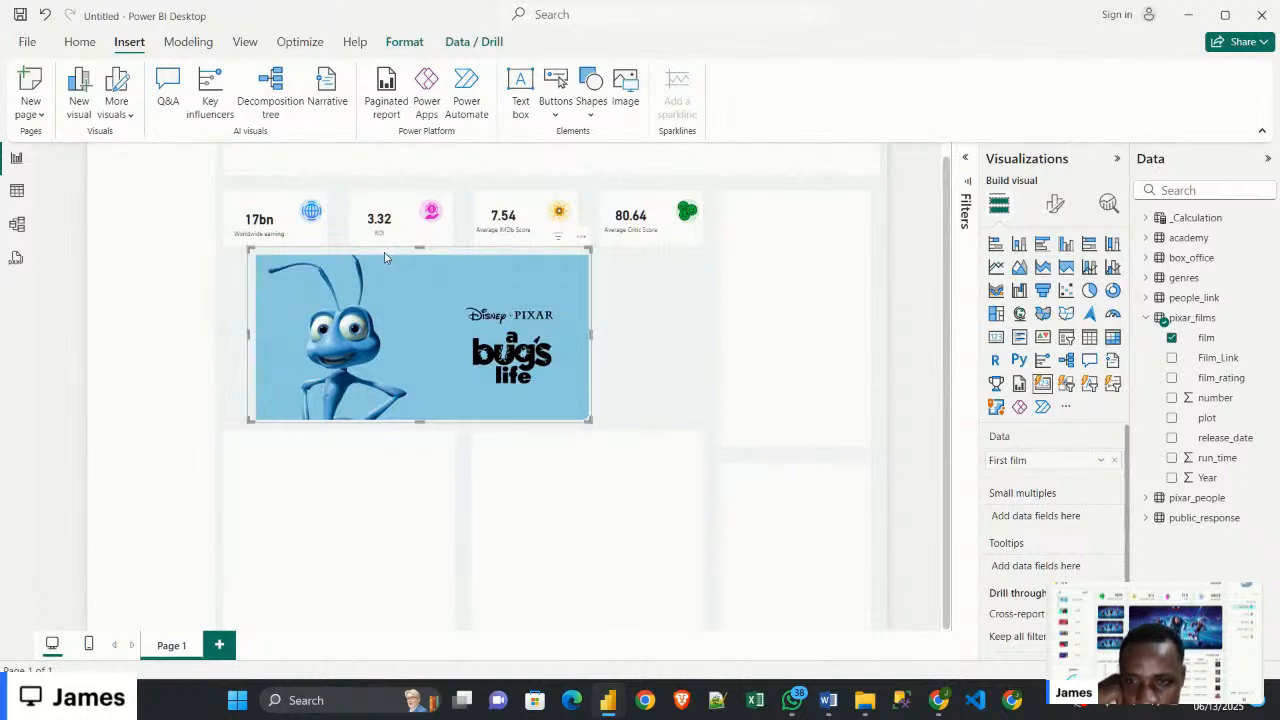
Examine the film card's layout and image settings for spacing that affects the gap around the picture
left_click(1055, 203)
left_click(1014, 318)
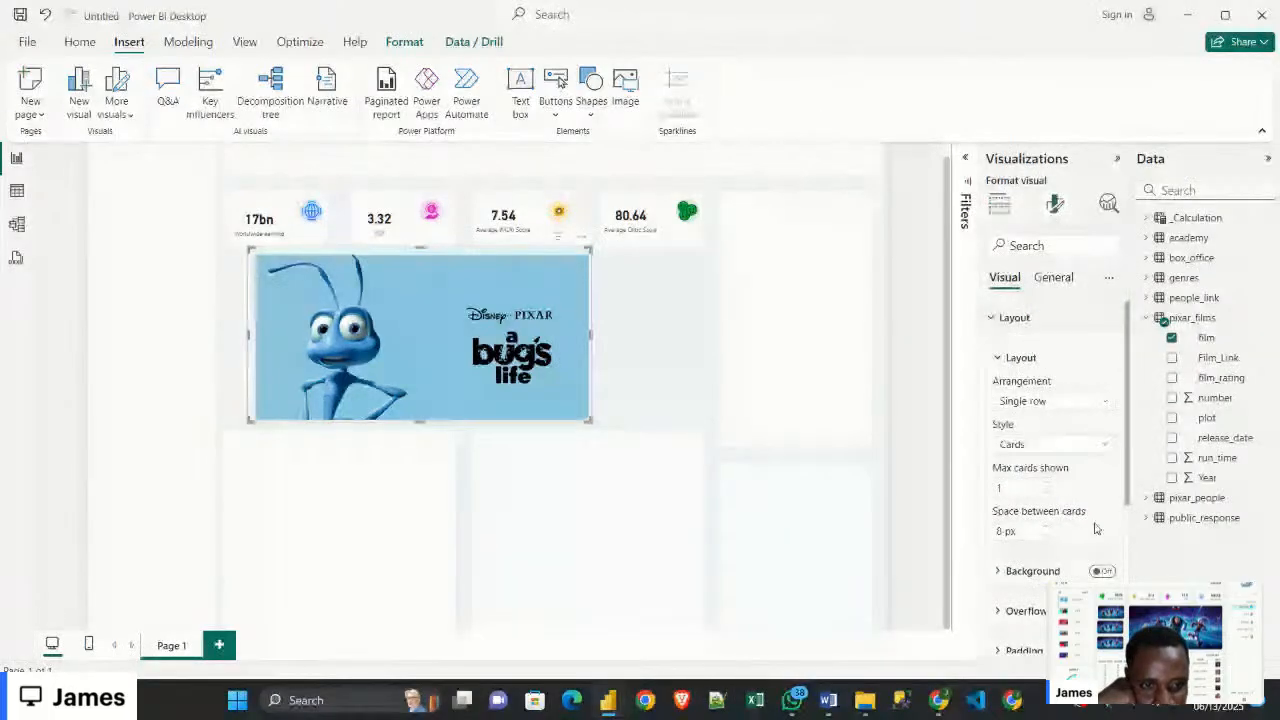
left_click(1046, 538)
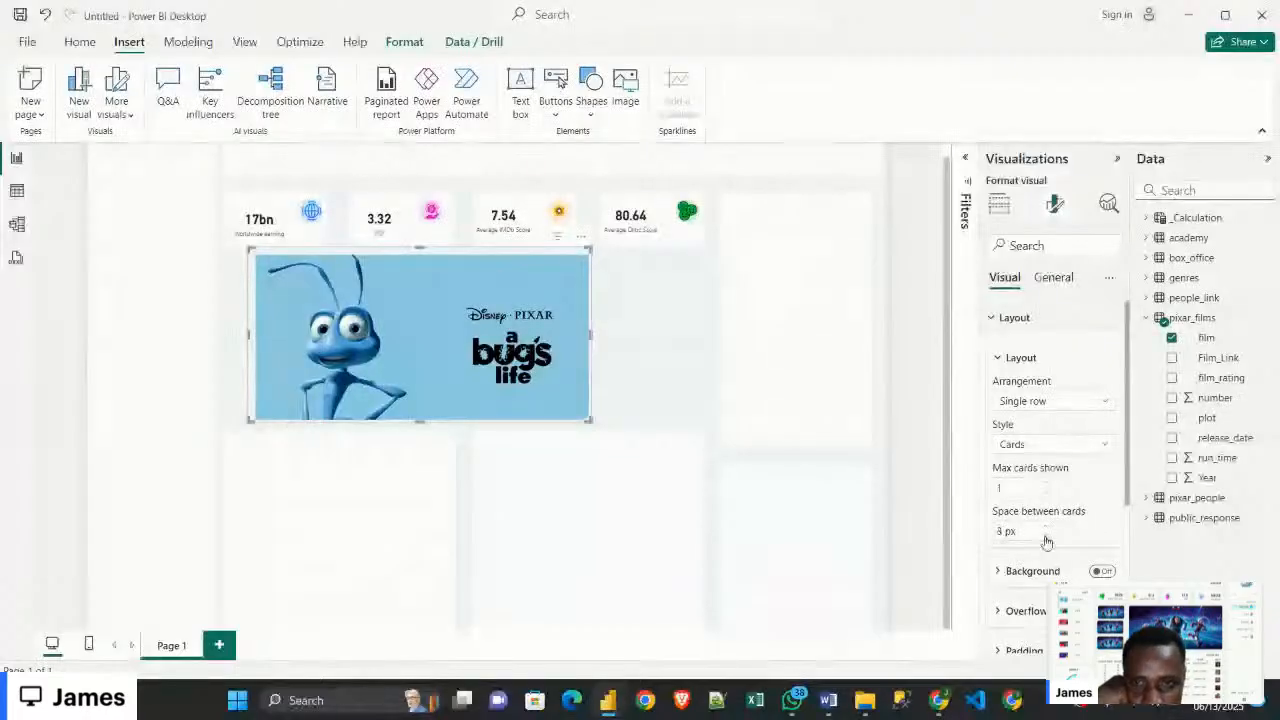
left_click(1003, 320)
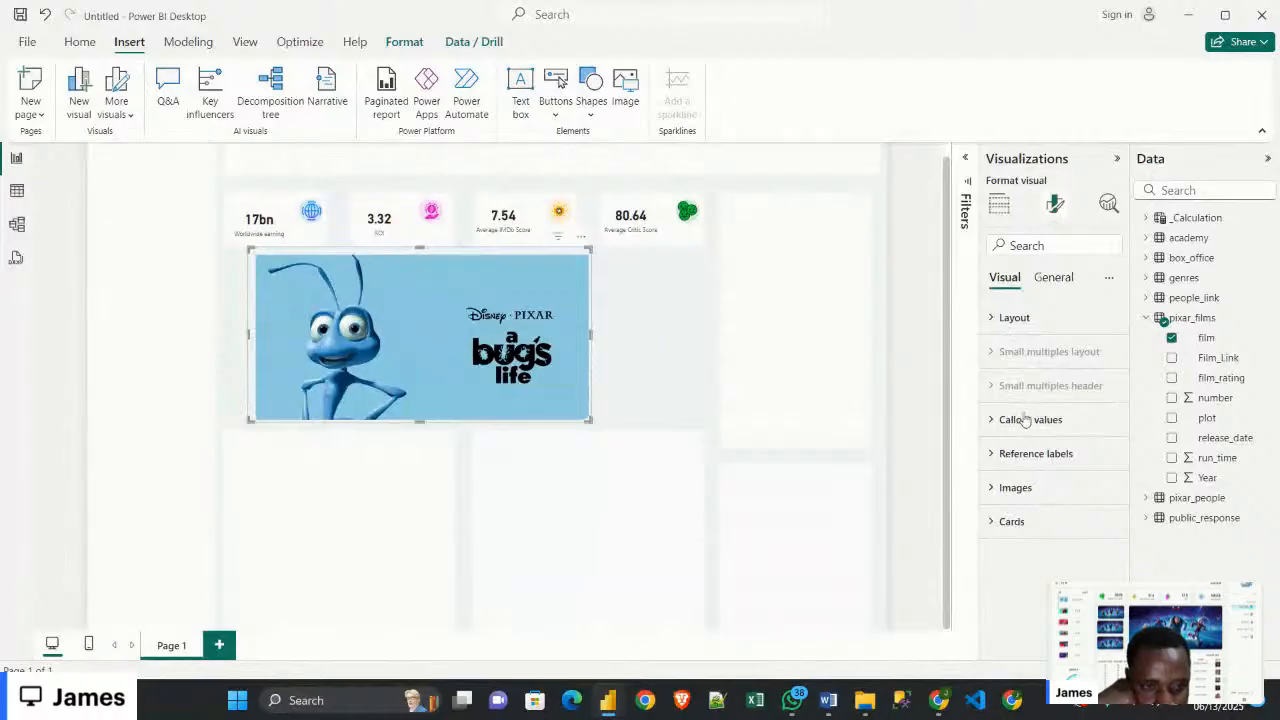
left_click(1043, 490)
scroll(1063, 538, "down", 1)
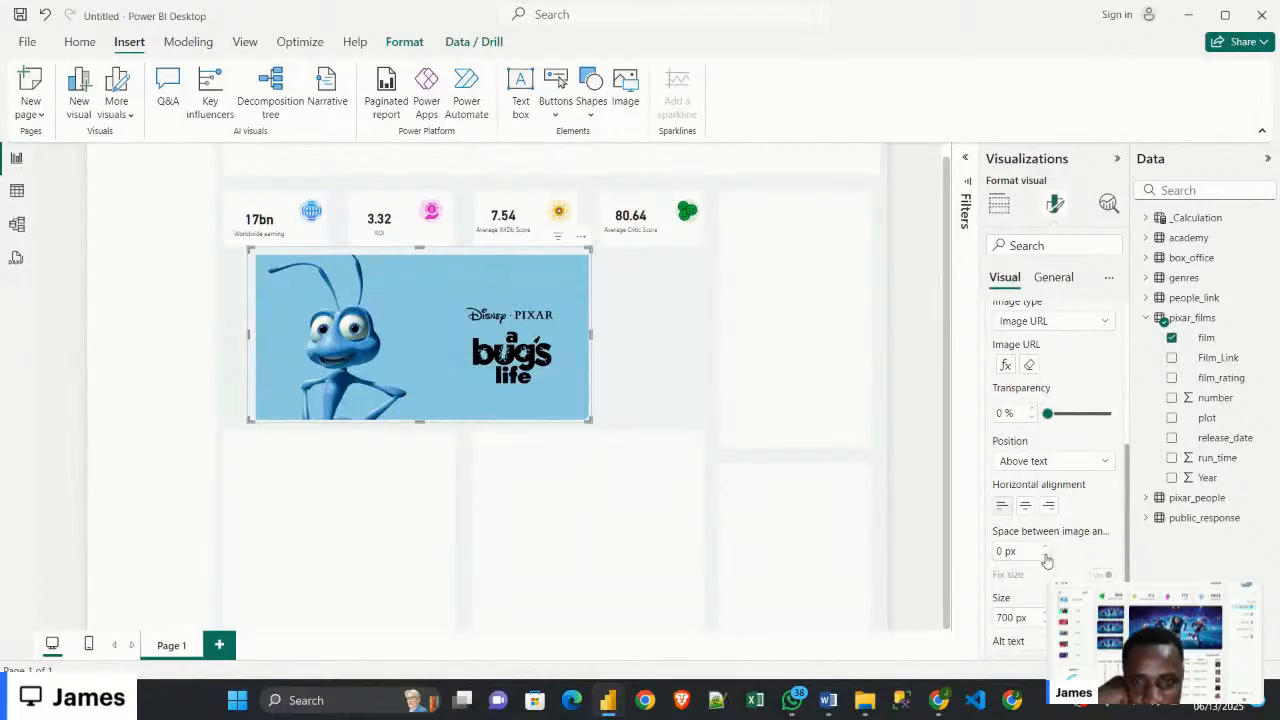
left_click(1045, 556)
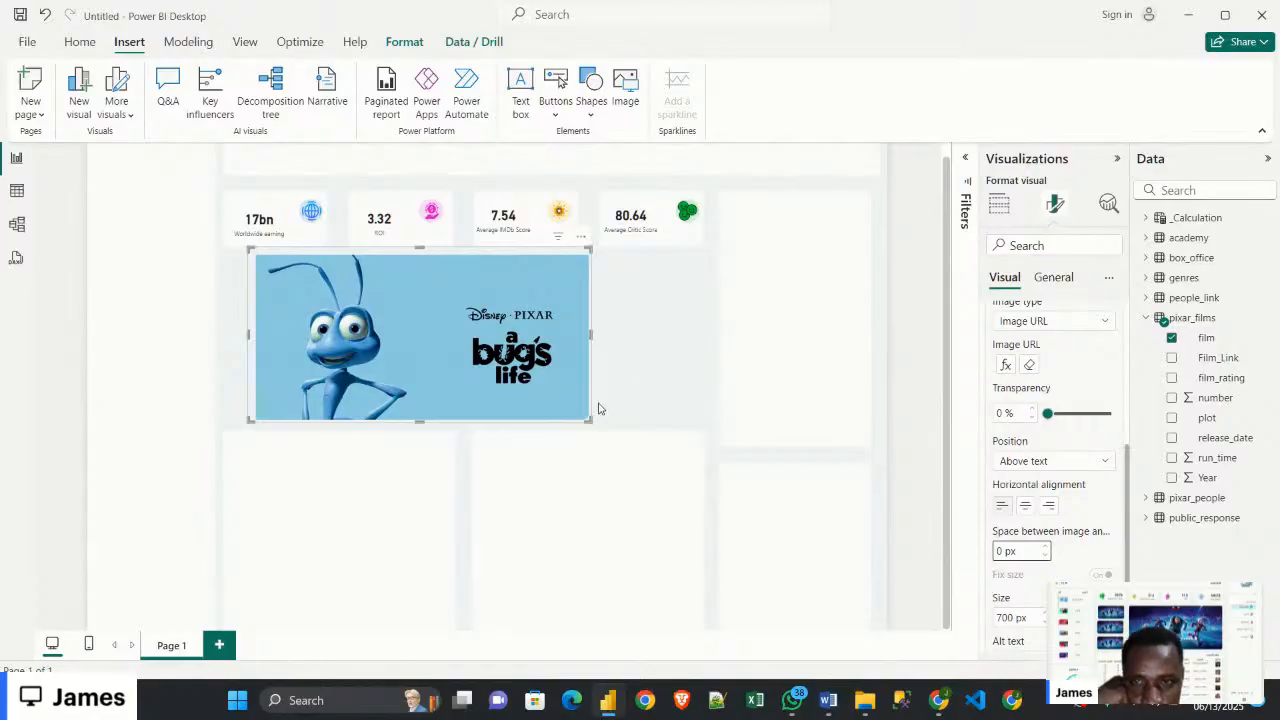
scroll(1025, 502, "up", 3)
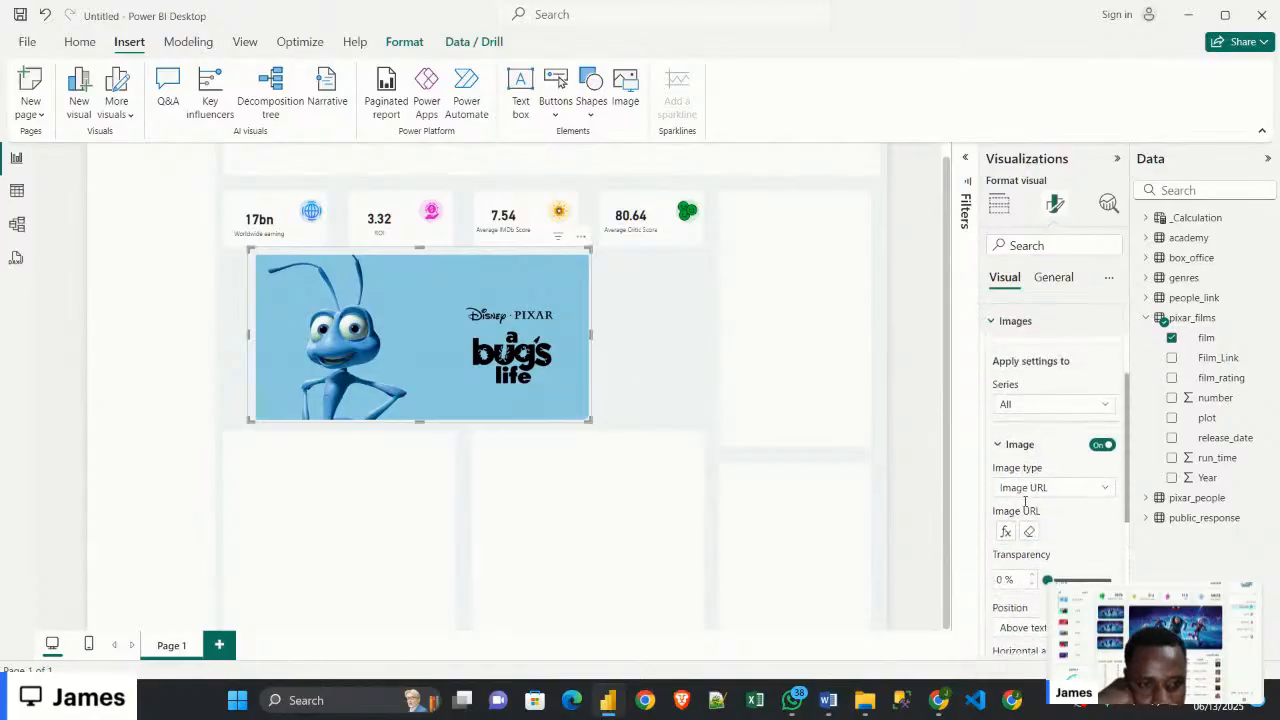
scroll(1035, 511, "up", 2)
left_click(1015, 408)
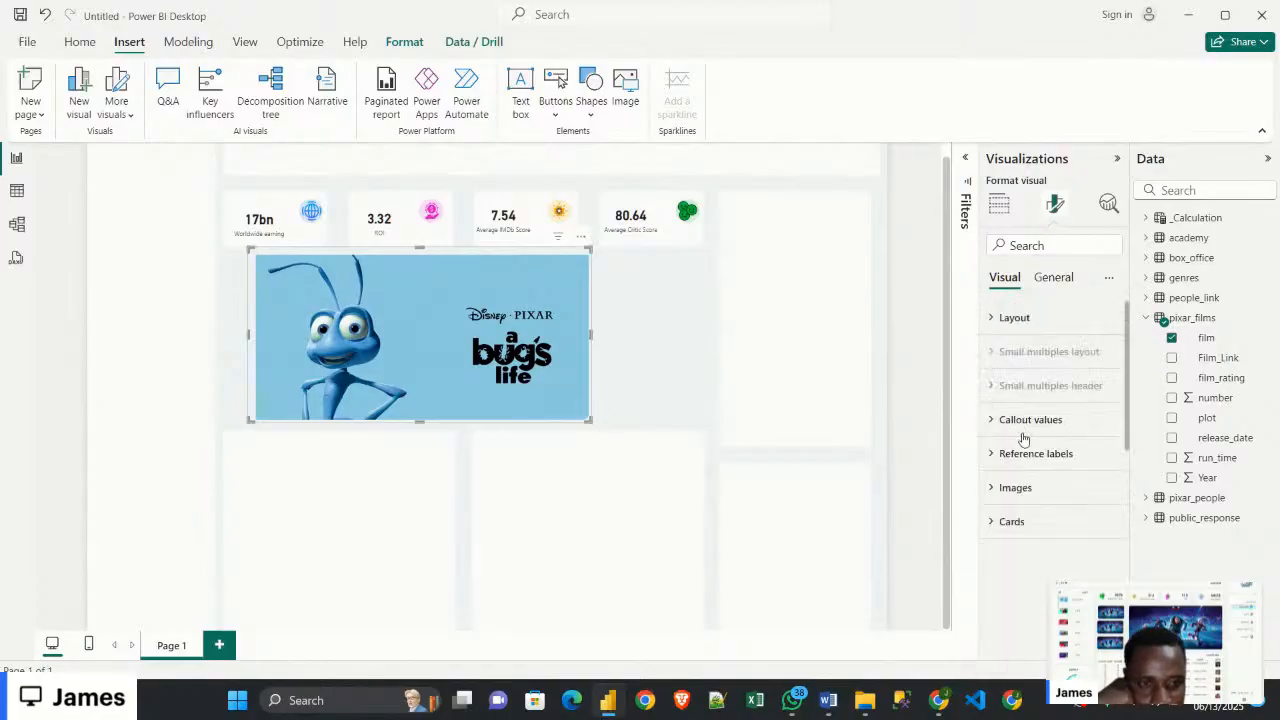
Switch the film card's padding size to Custom and set its top padding to 0 px
left_click(1012, 521)
scroll(1060, 575, "down", 5)
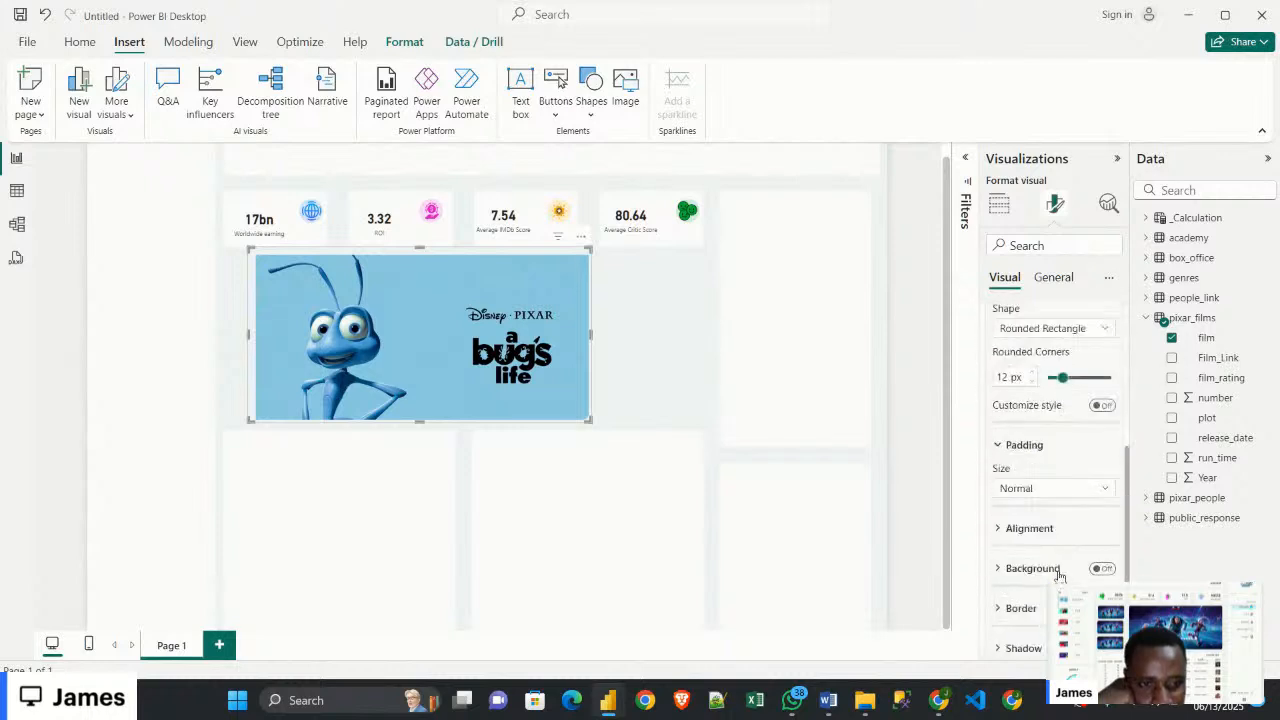
scroll(1060, 577, "up", 1)
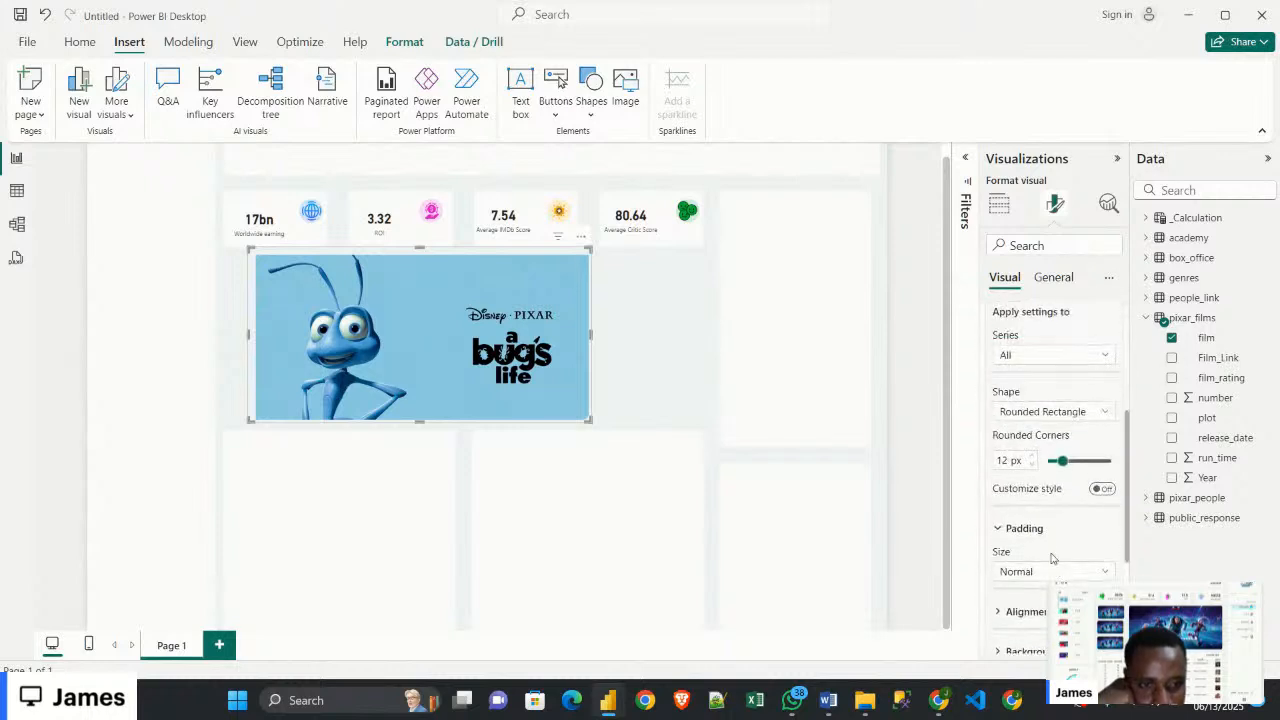
left_click(1050, 572)
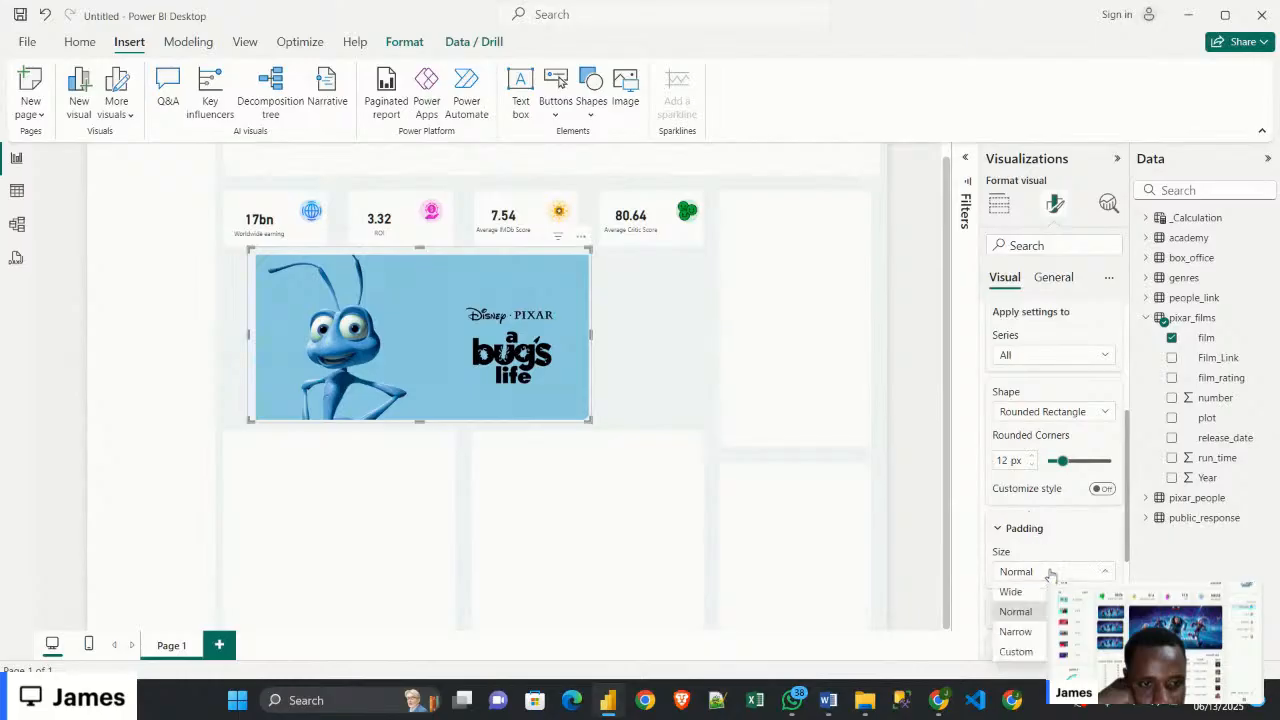
left_click(1244, 496)
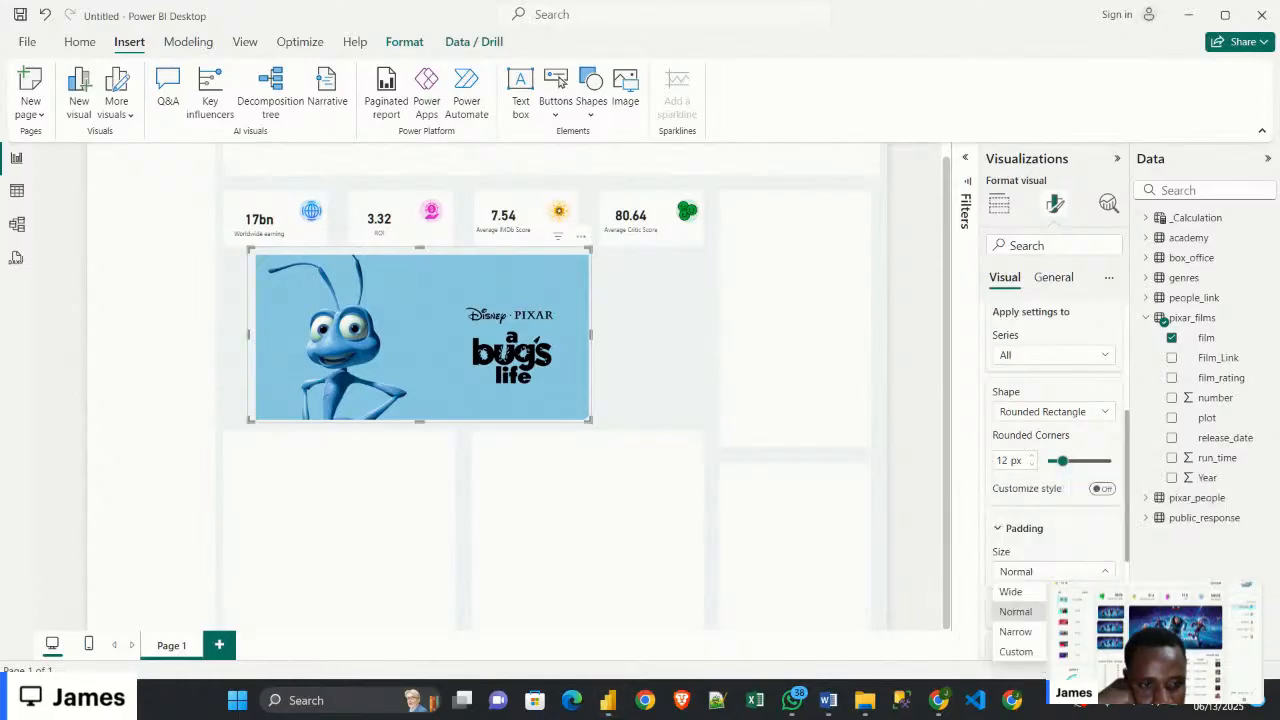
left_click(1015, 611)
scroll(1128, 425, "down", 3)
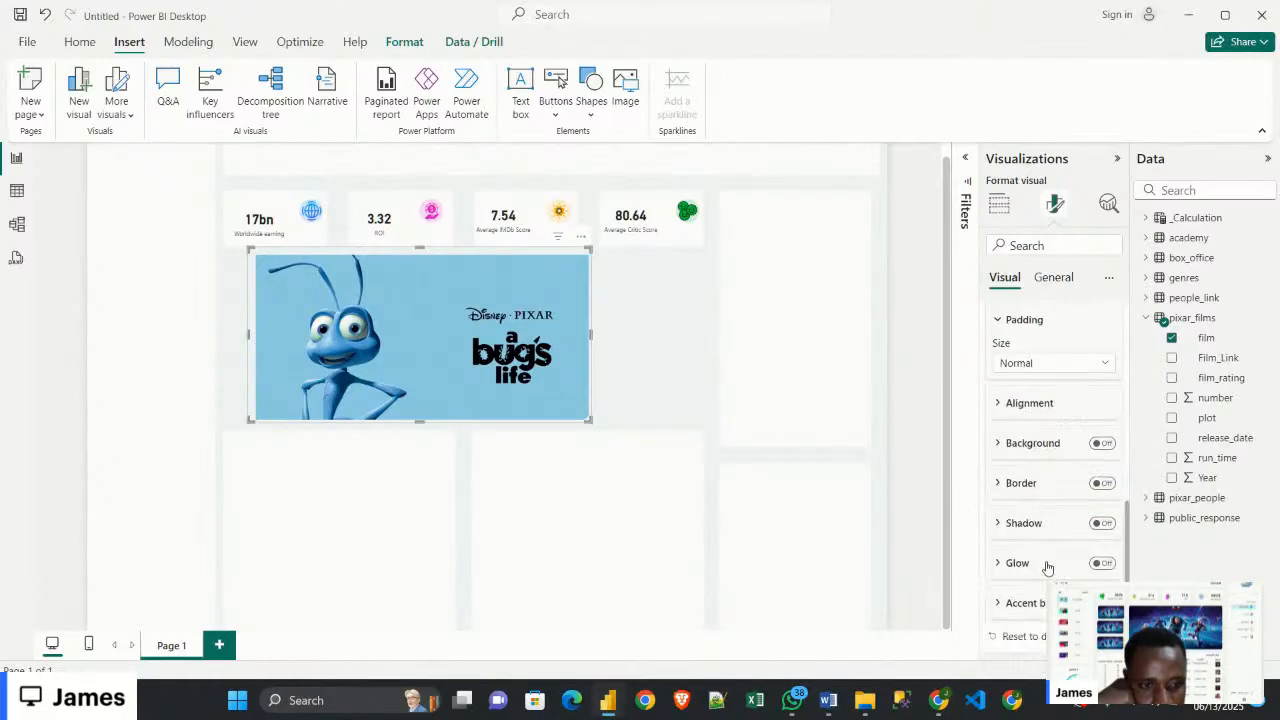
left_click(1075, 364)
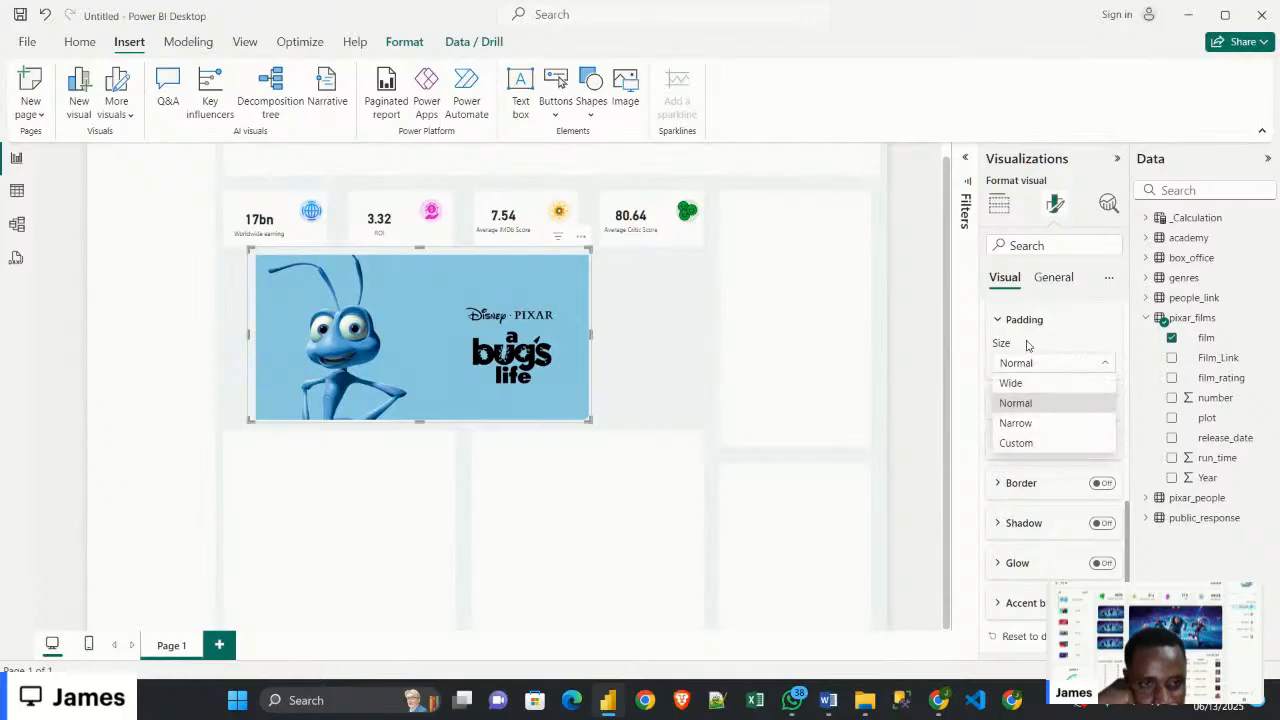
left_click(1018, 443)
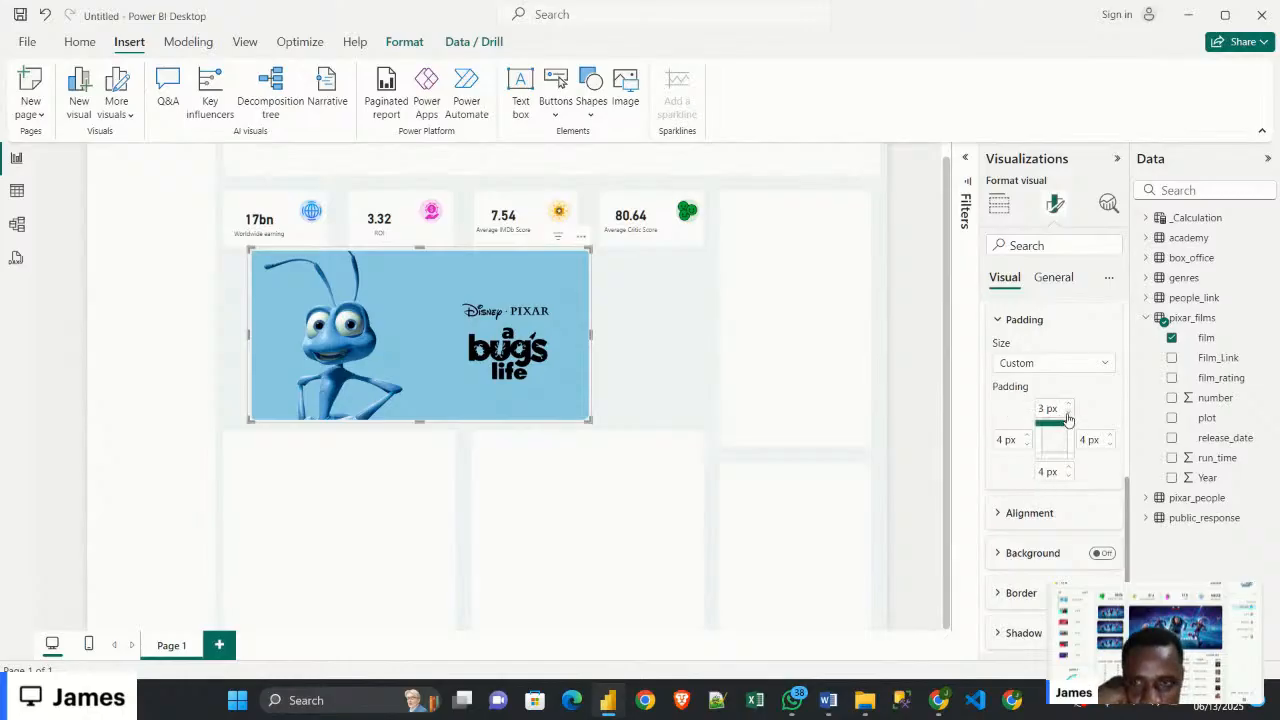
left_click(1068, 414)
left_click(1068, 416)
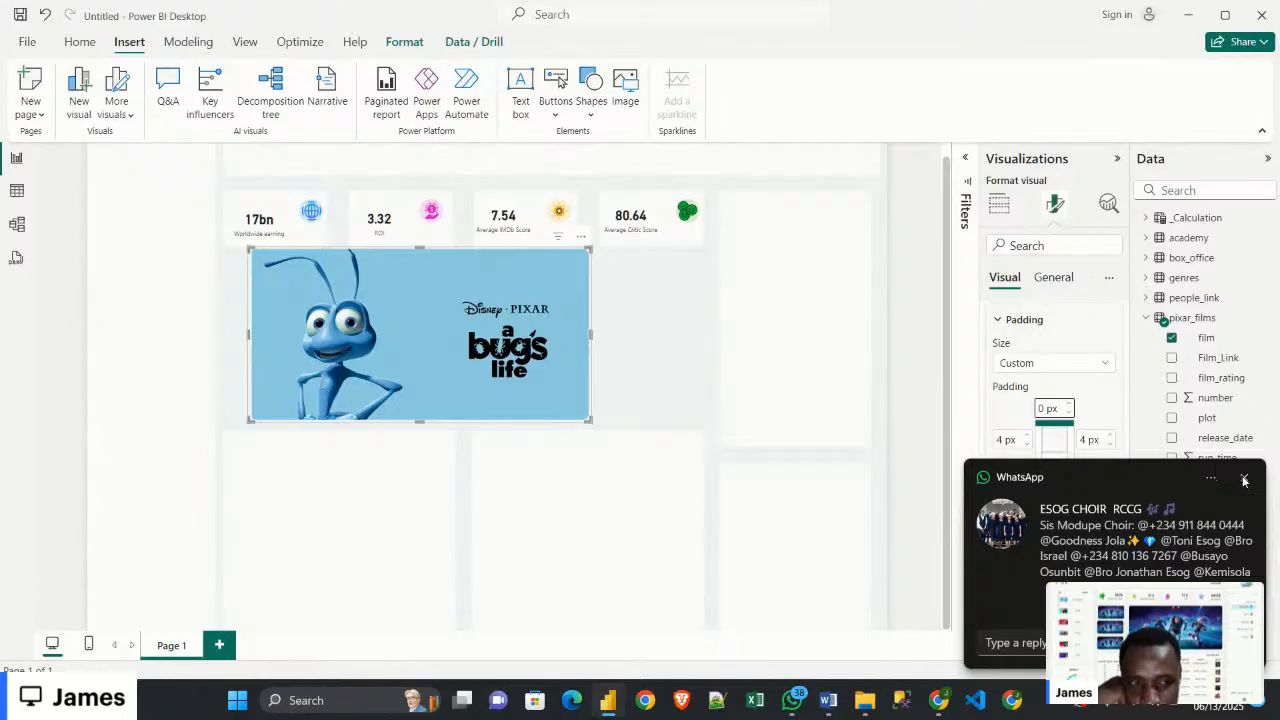
Dismiss the chat notification and set the film card's bottom, left and right padding to 0 px
left_click(1244, 481)
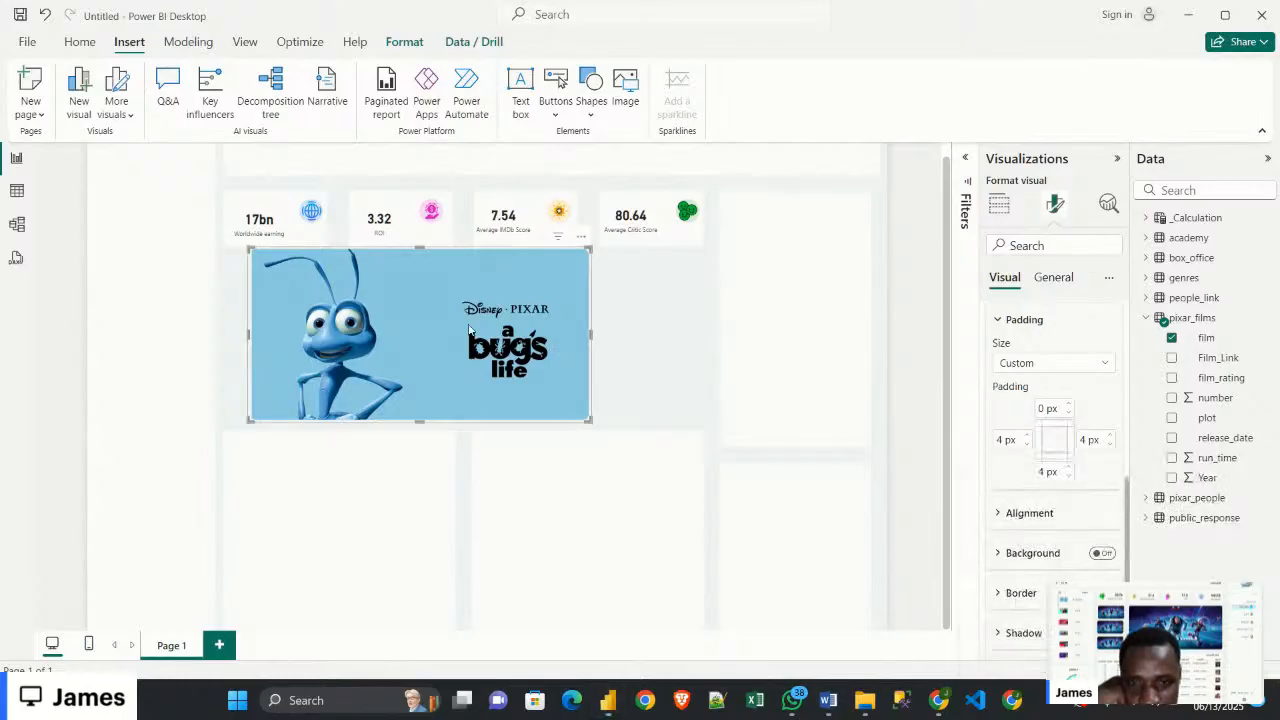
double_click(1068, 477)
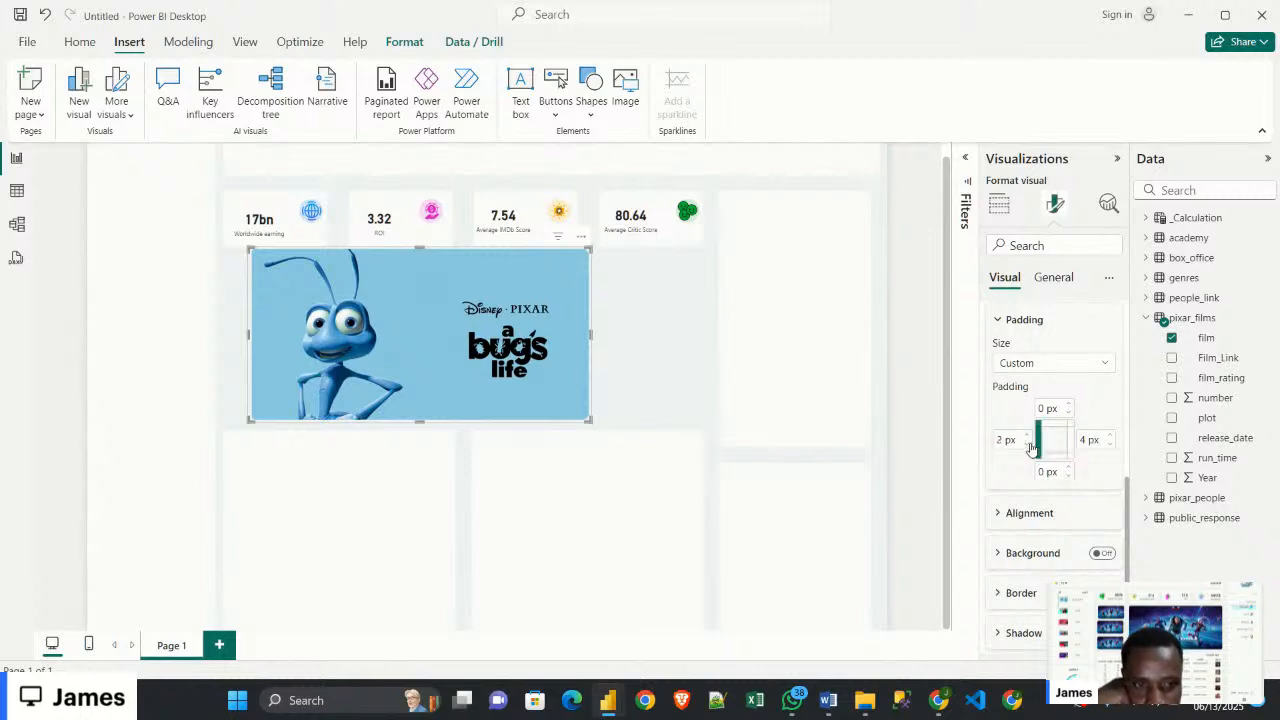
left_click(1111, 445)
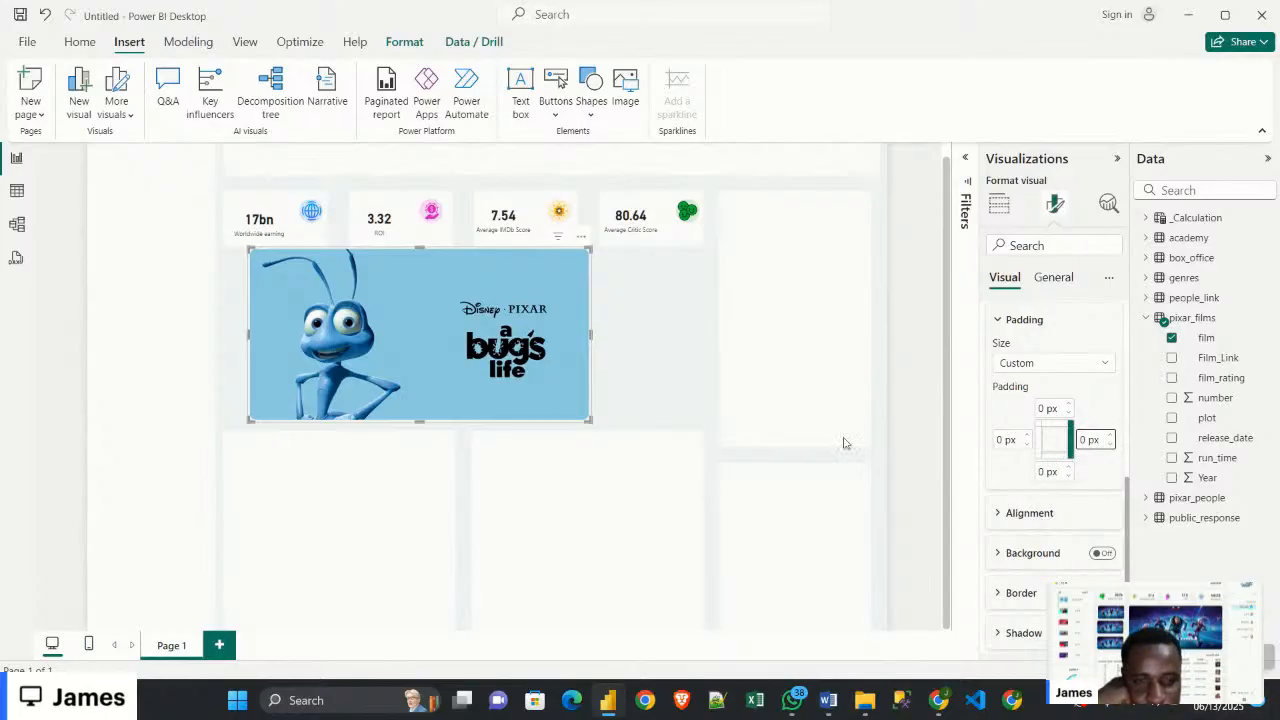
Move the film image card below the KPI cards, aligned with the left edge of the first one
left_click(651, 344)
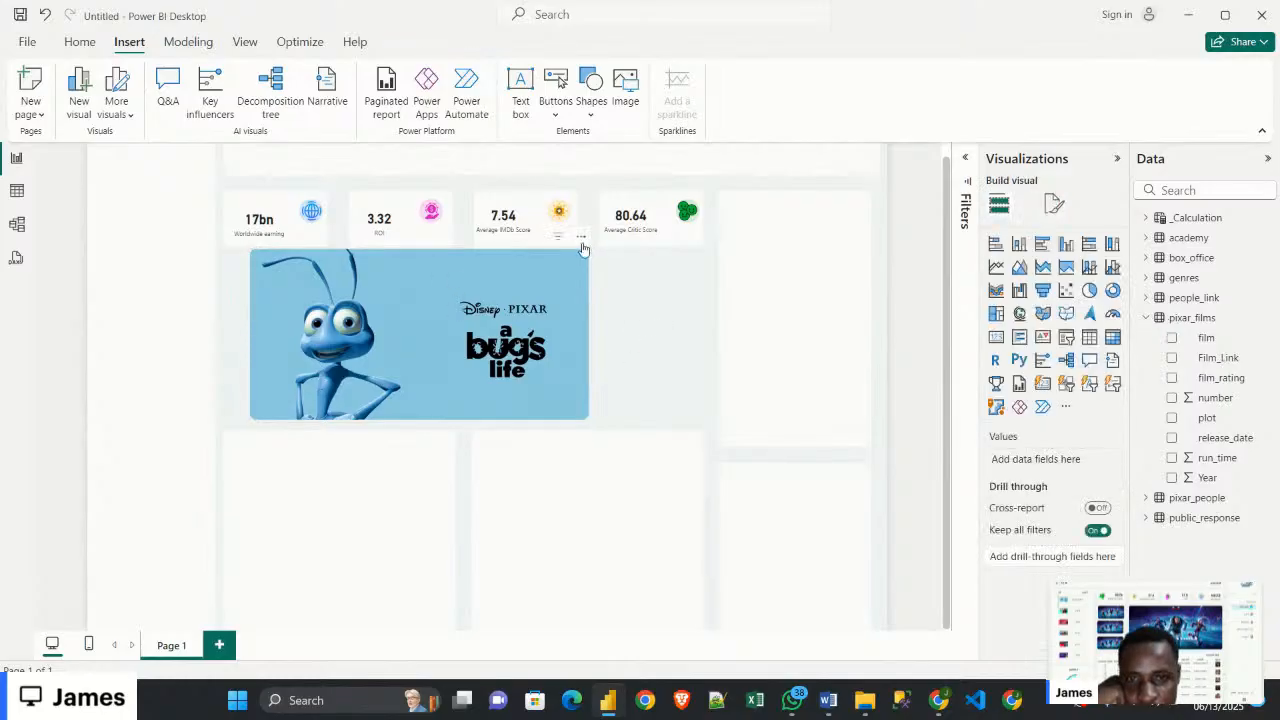
left_click(478, 345)
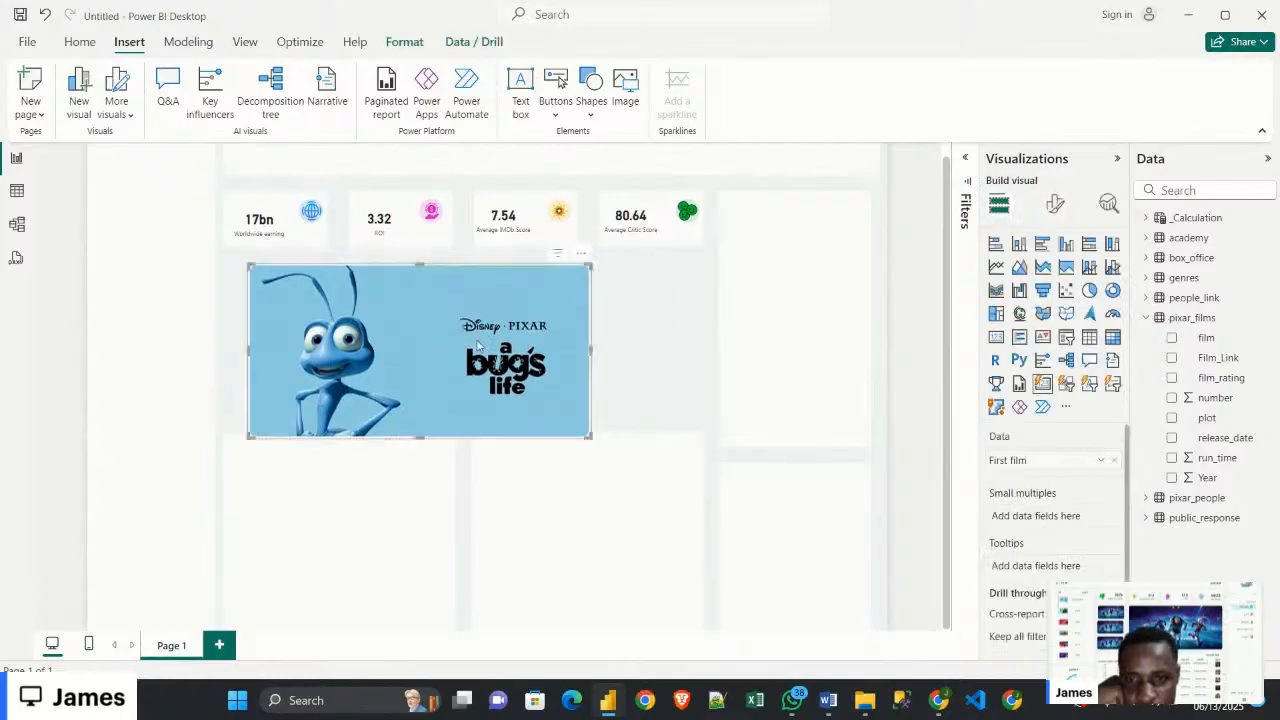
left_click_drag(478, 345, 434, 338)
Lower the upper edges of the left and middle bottom panels to leave a small gap beneath the film image
left_click(359, 448)
left_click_drag(341, 431, 337, 443)
left_click(556, 456)
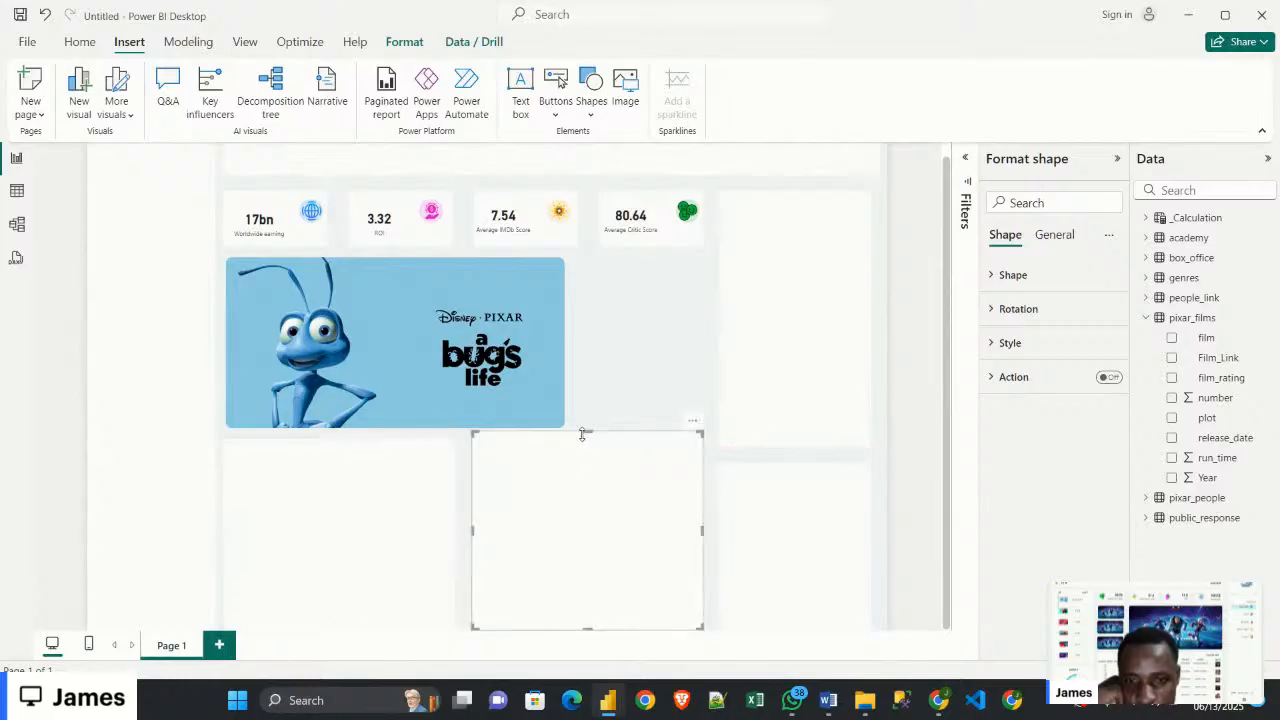
left_click_drag(583, 434, 583, 449)
left_click(646, 397)
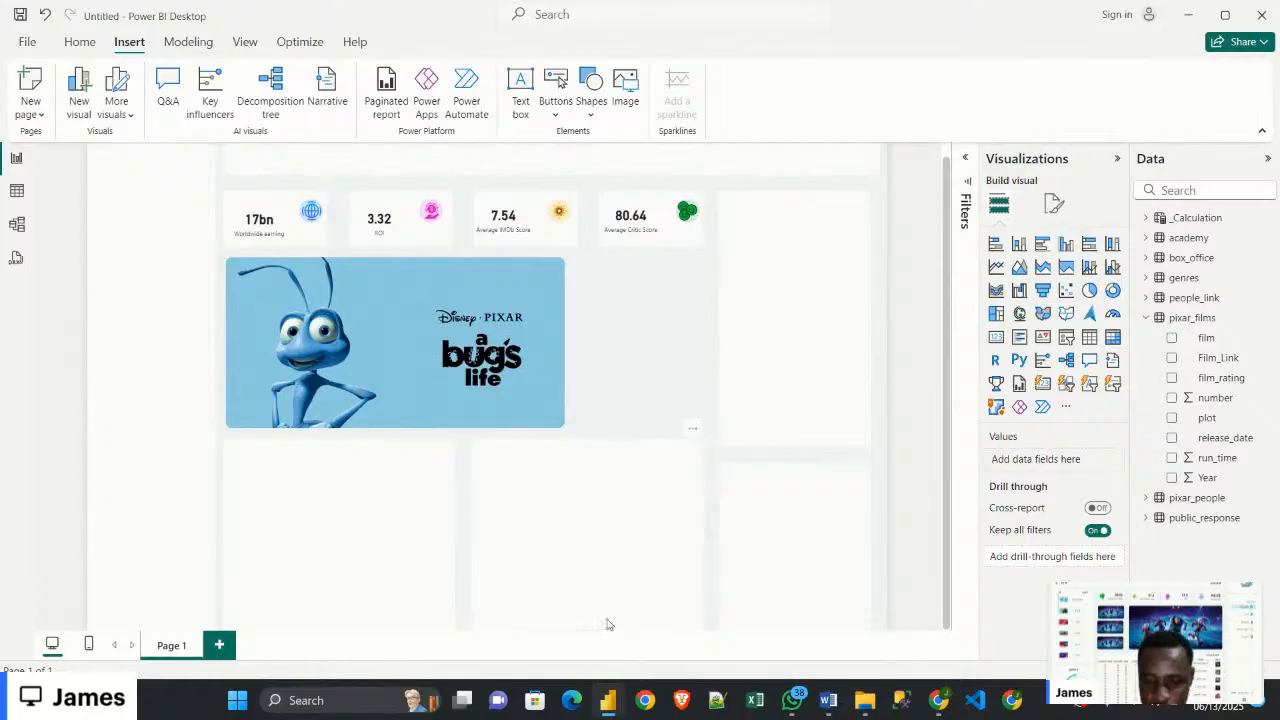
Check the Overview page layout in the FilmDashboad2 report and return to the untitled report
mouse_move(608, 700)
left_click(517, 605)
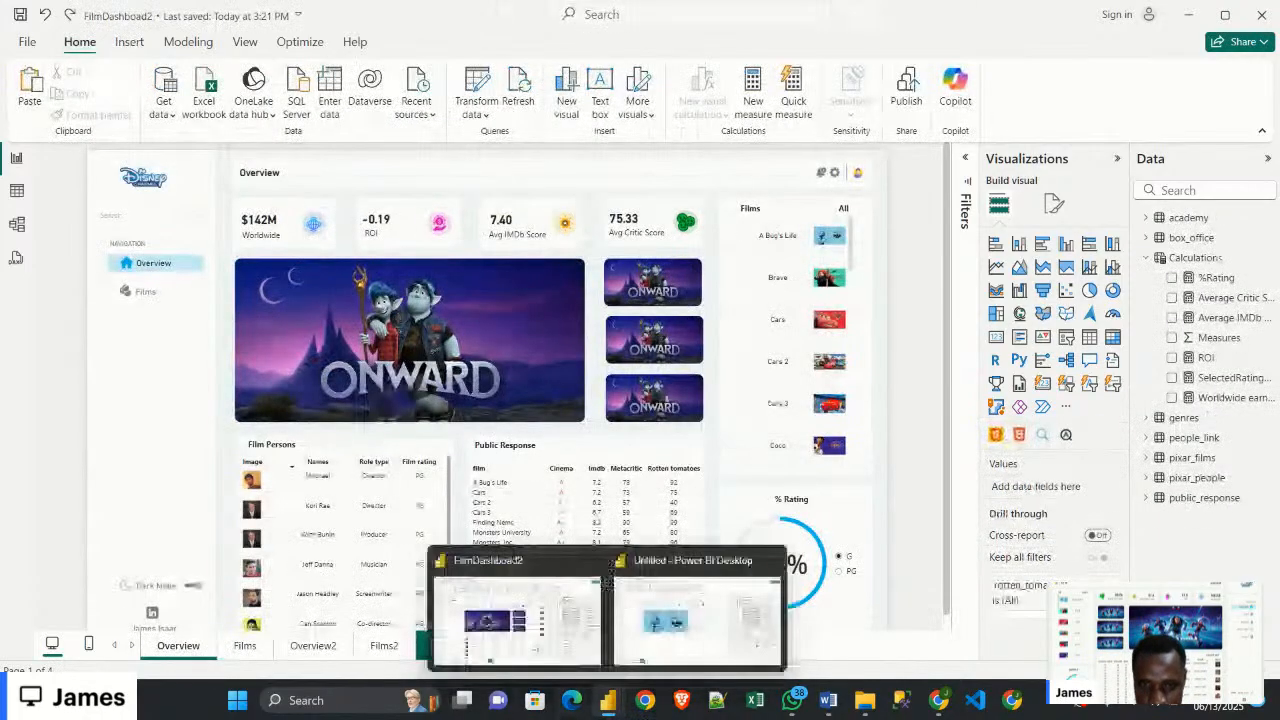
left_click(690, 610)
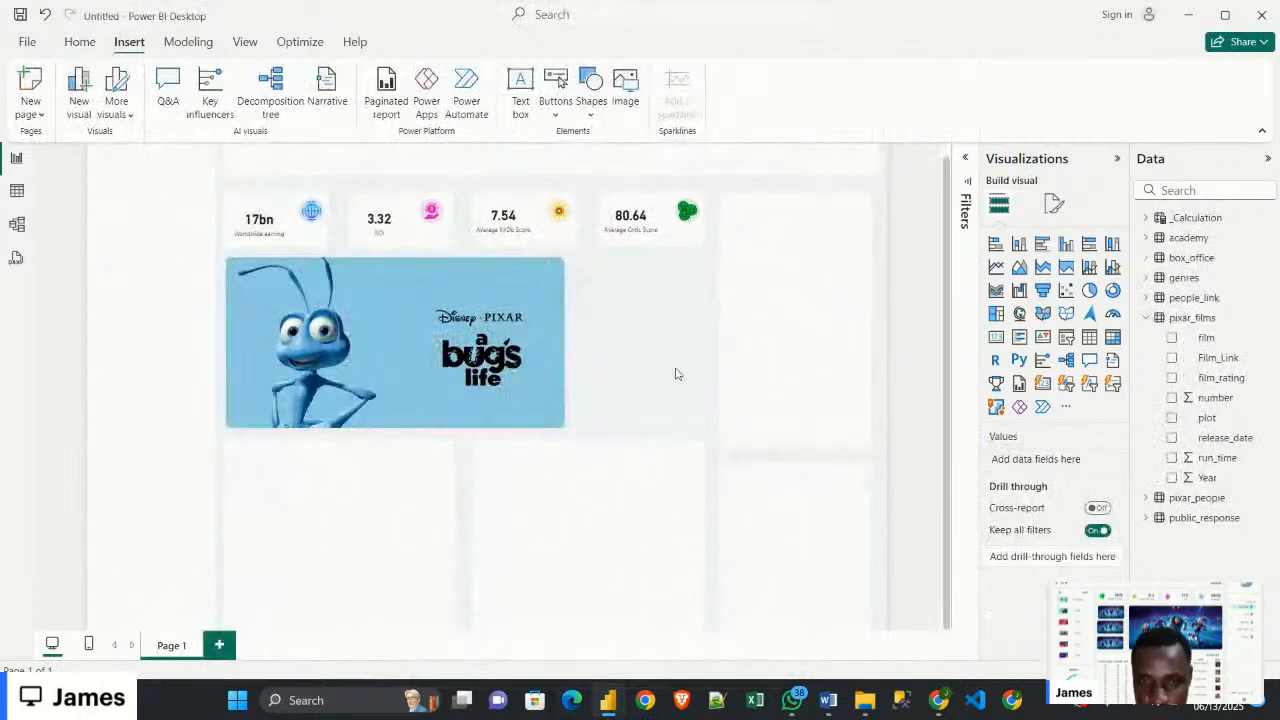
Duplicate the film image card and offset the copy down and to the right of the original
left_click(386, 333)
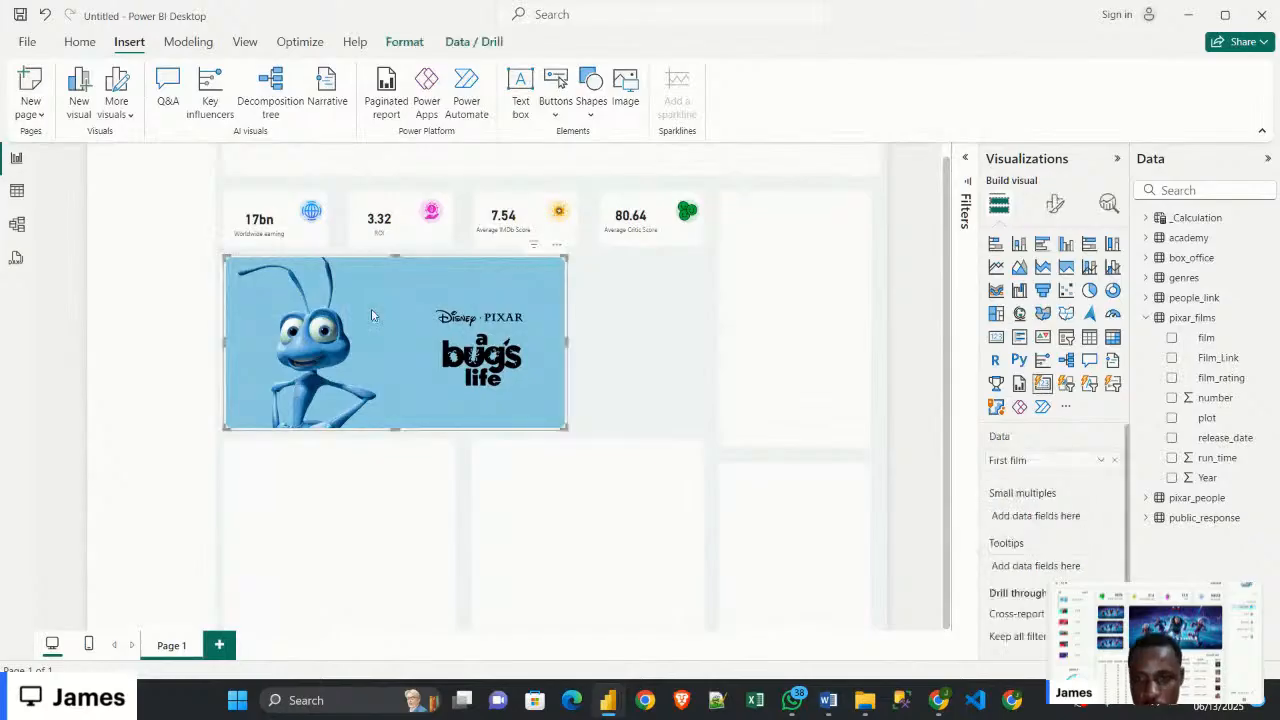
left_click_drag(373, 318, 554, 364)
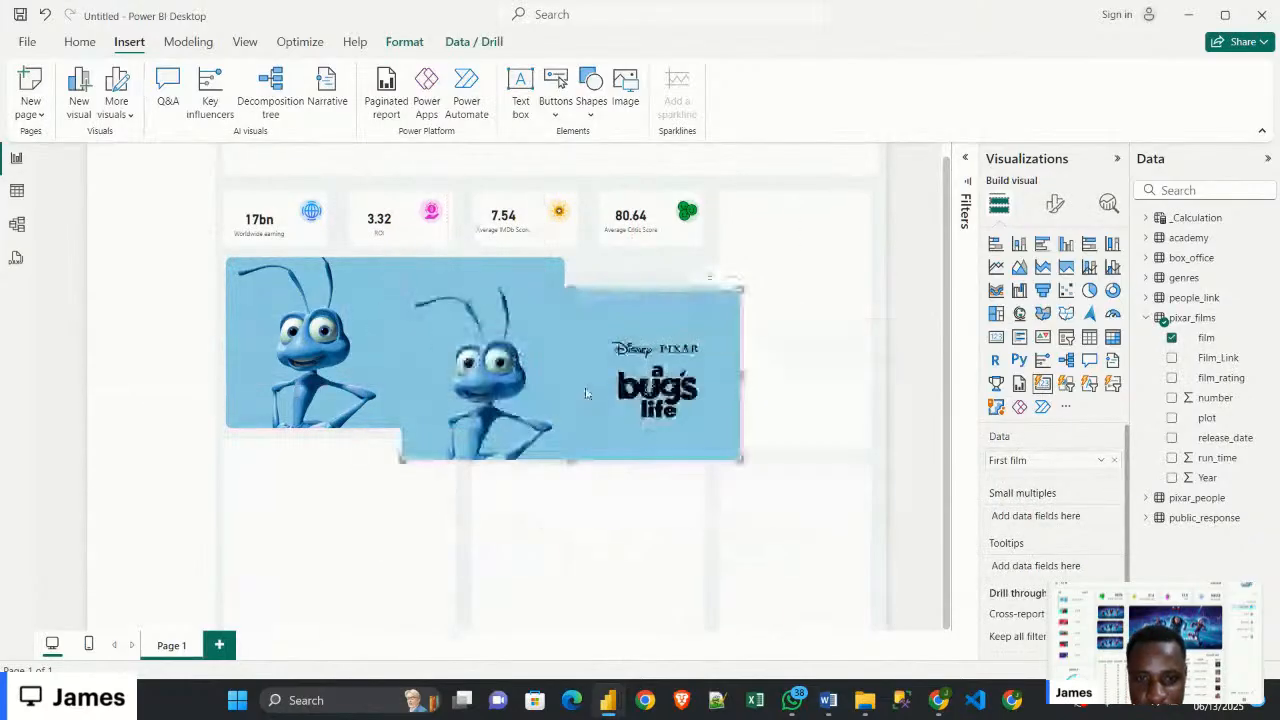
Look up the sub-screen size in the DASHBOARD GUIDE Word document and return to the untitled report
left_click(1055, 204)
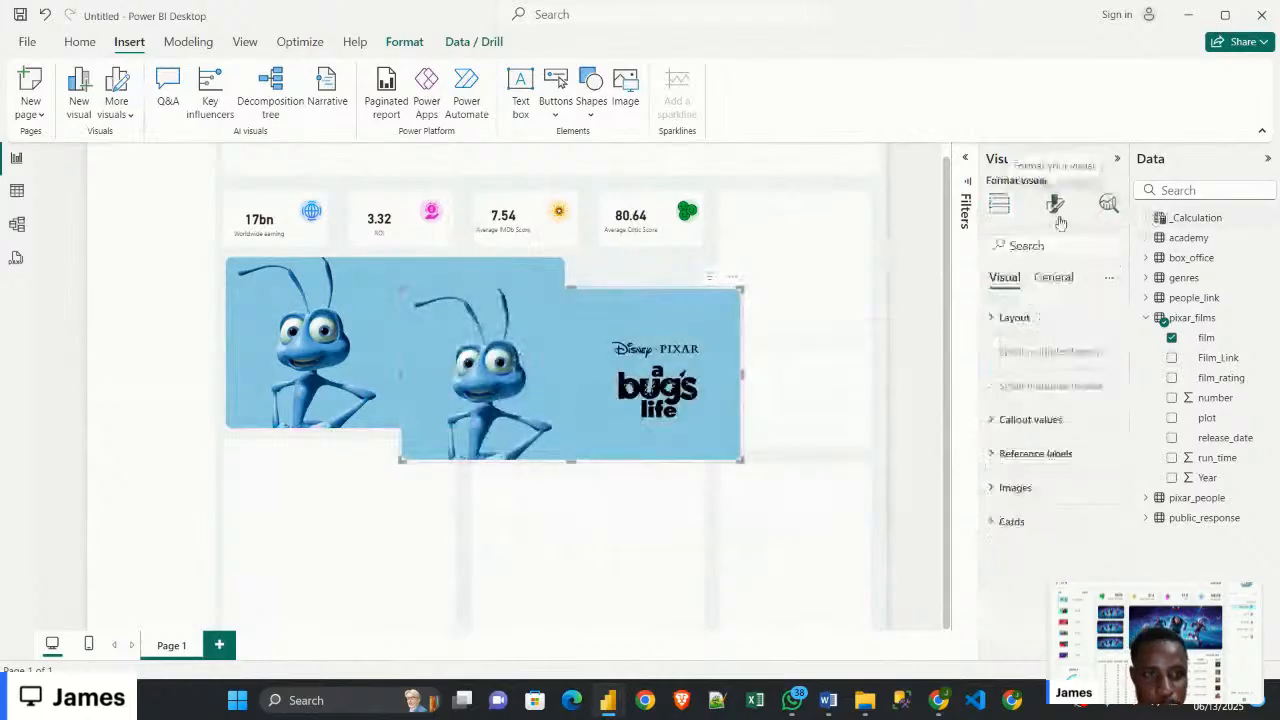
left_click(1052, 277)
left_click(1022, 318)
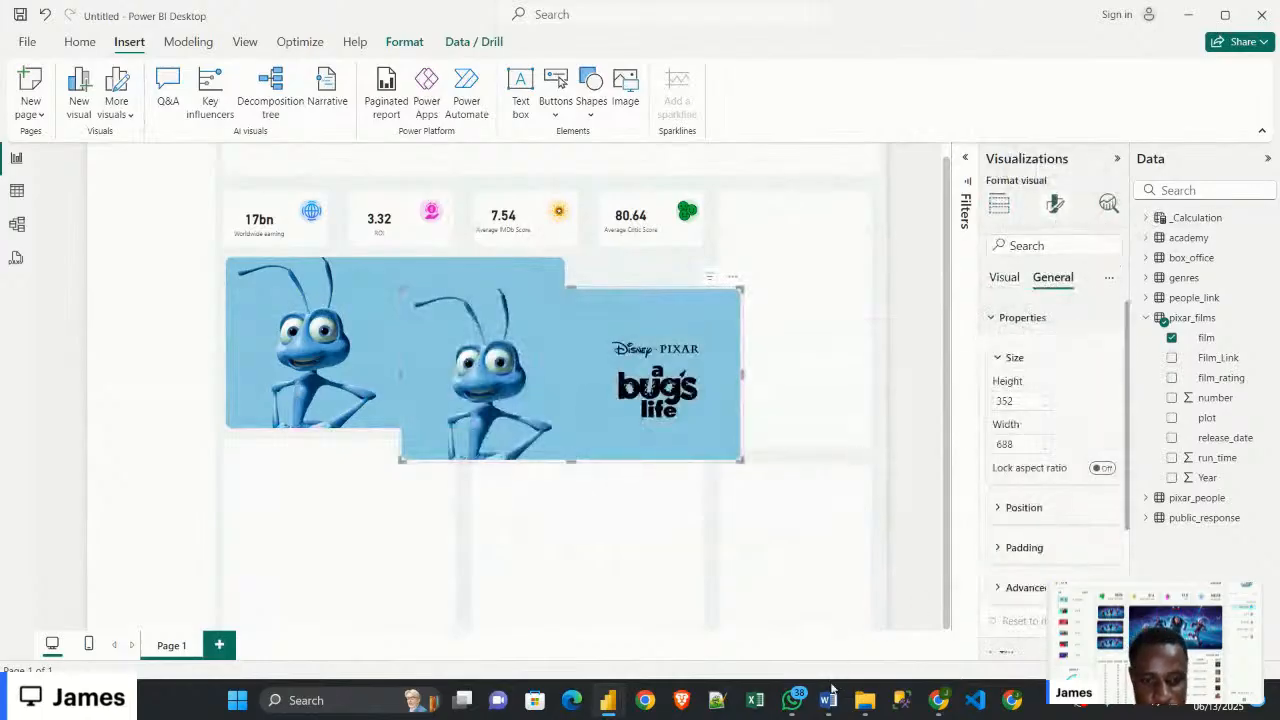
mouse_move(828, 700)
left_click(846, 605)
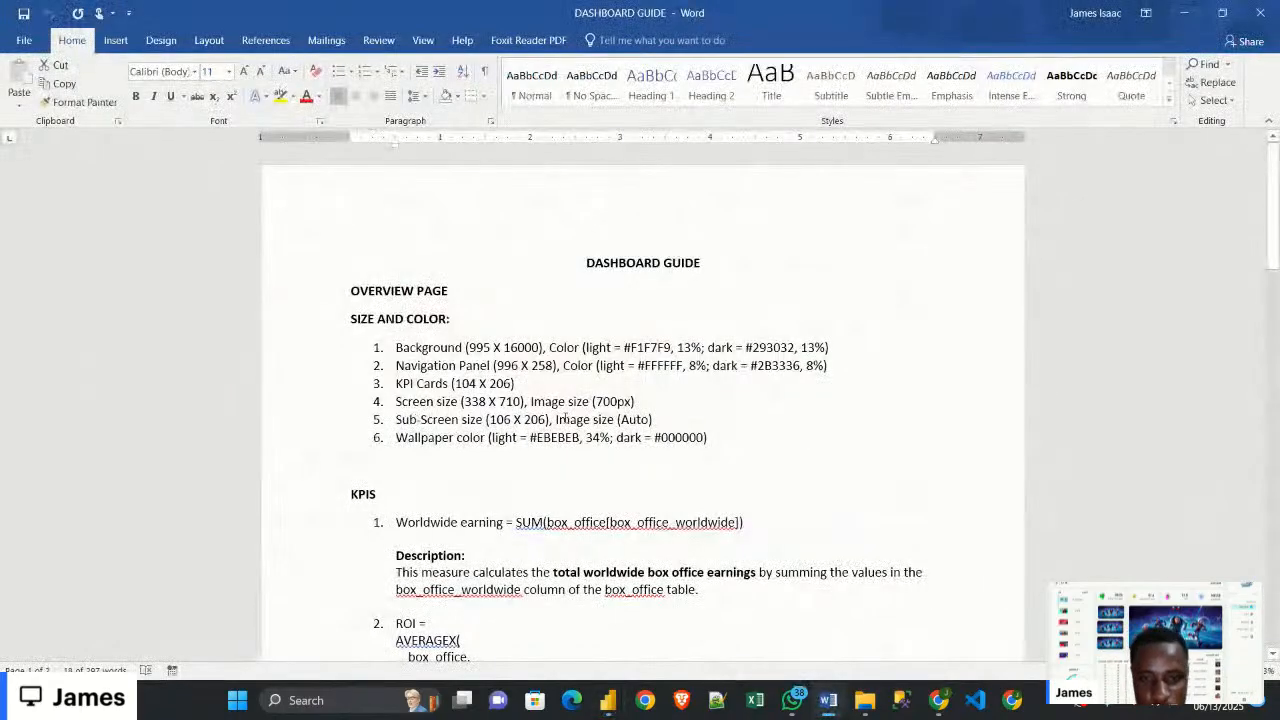
left_click(1184, 12)
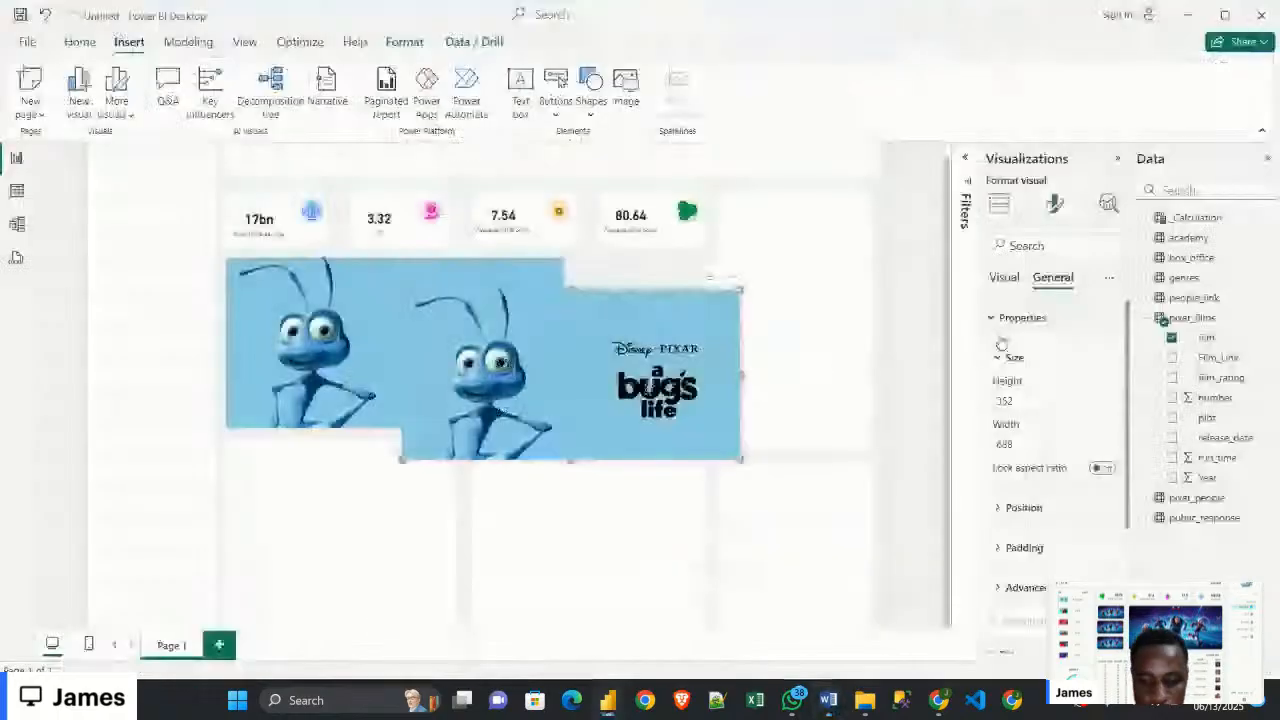
Set the copied film card's height to 106 and width to 206, and move it beneath the fourth KPI card
double_click(1007, 401)
type("10")
key("Tab")
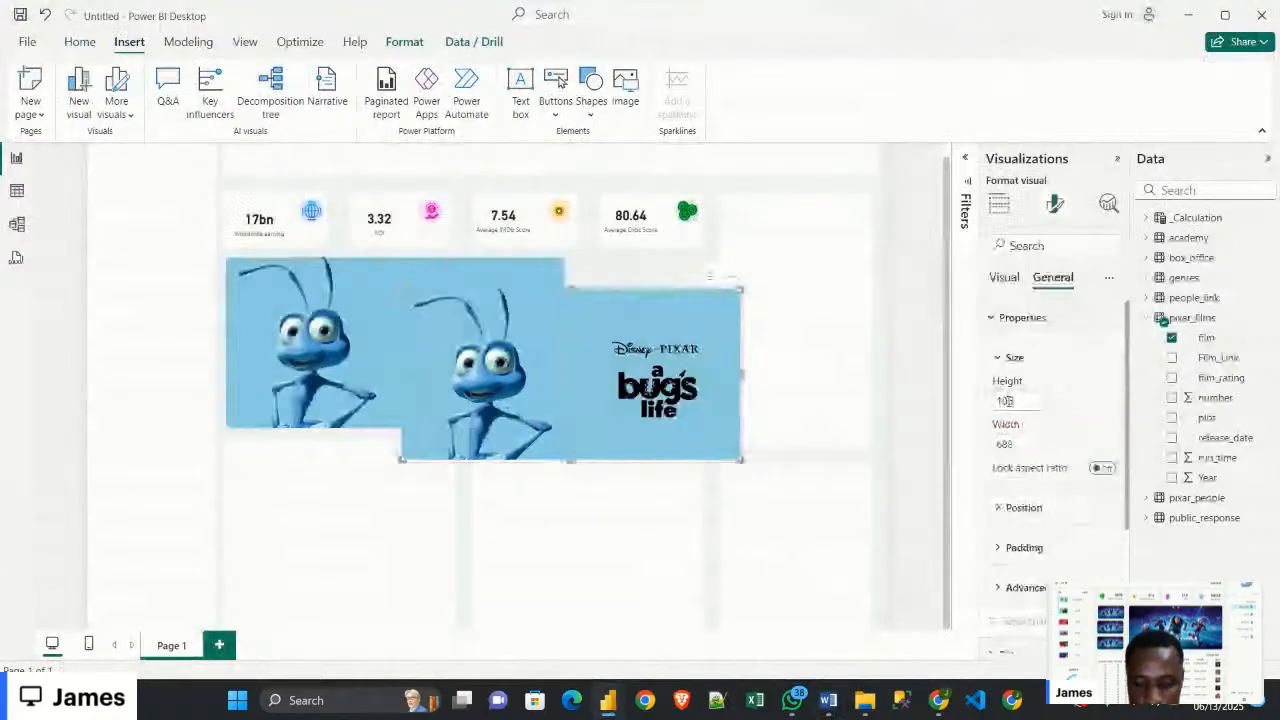
type("206")
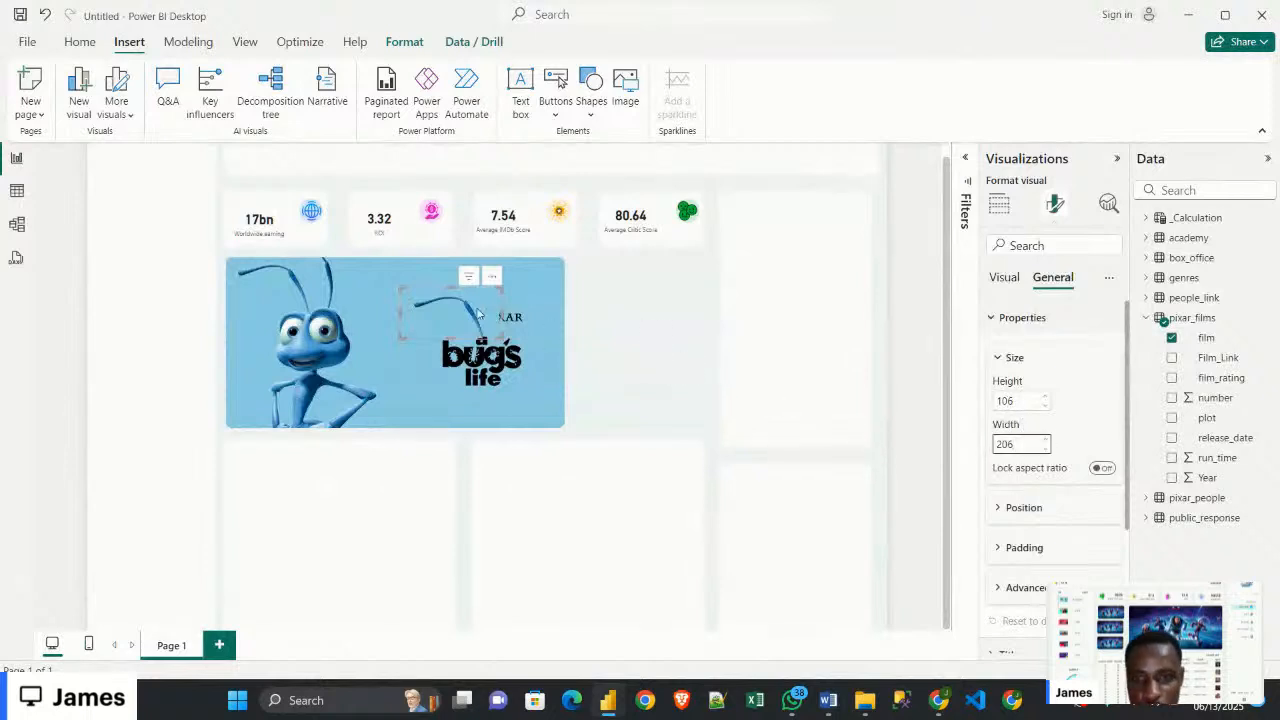
left_click_drag(478, 313, 659, 347)
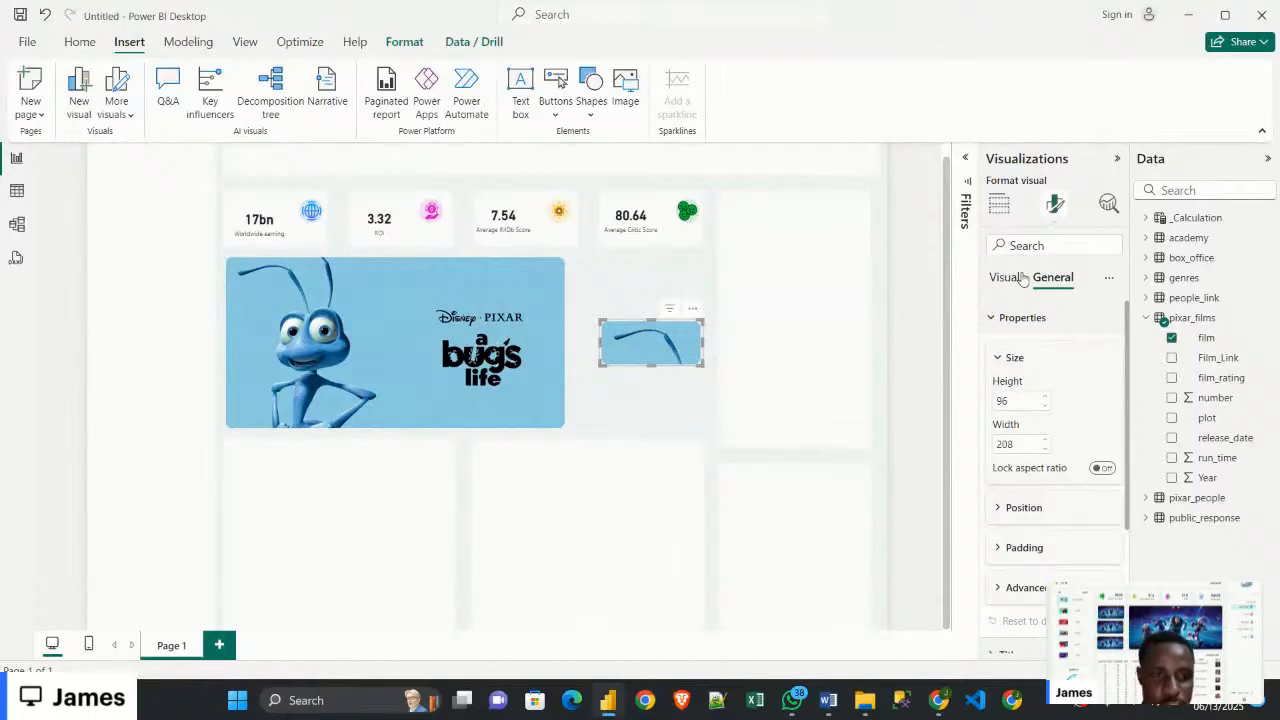
Lower the small film card's image size to 687 px
left_click(1016, 318)
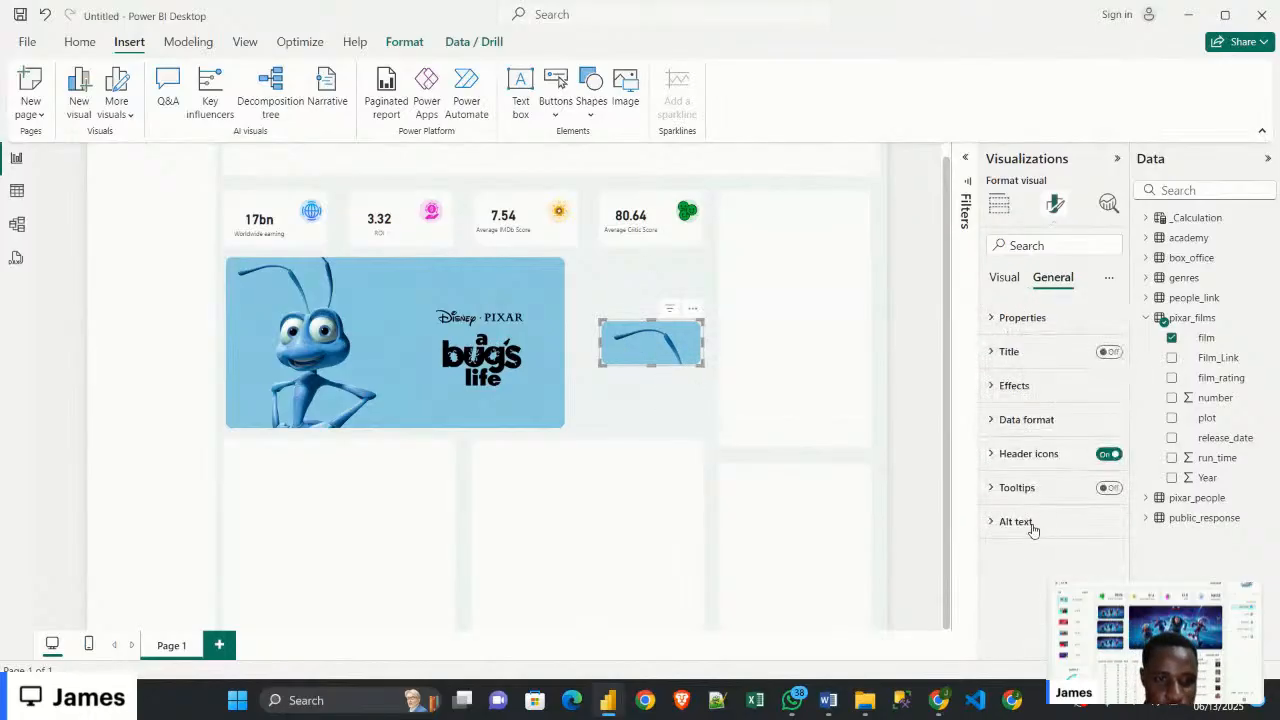
left_click(1004, 277)
left_click(1030, 492)
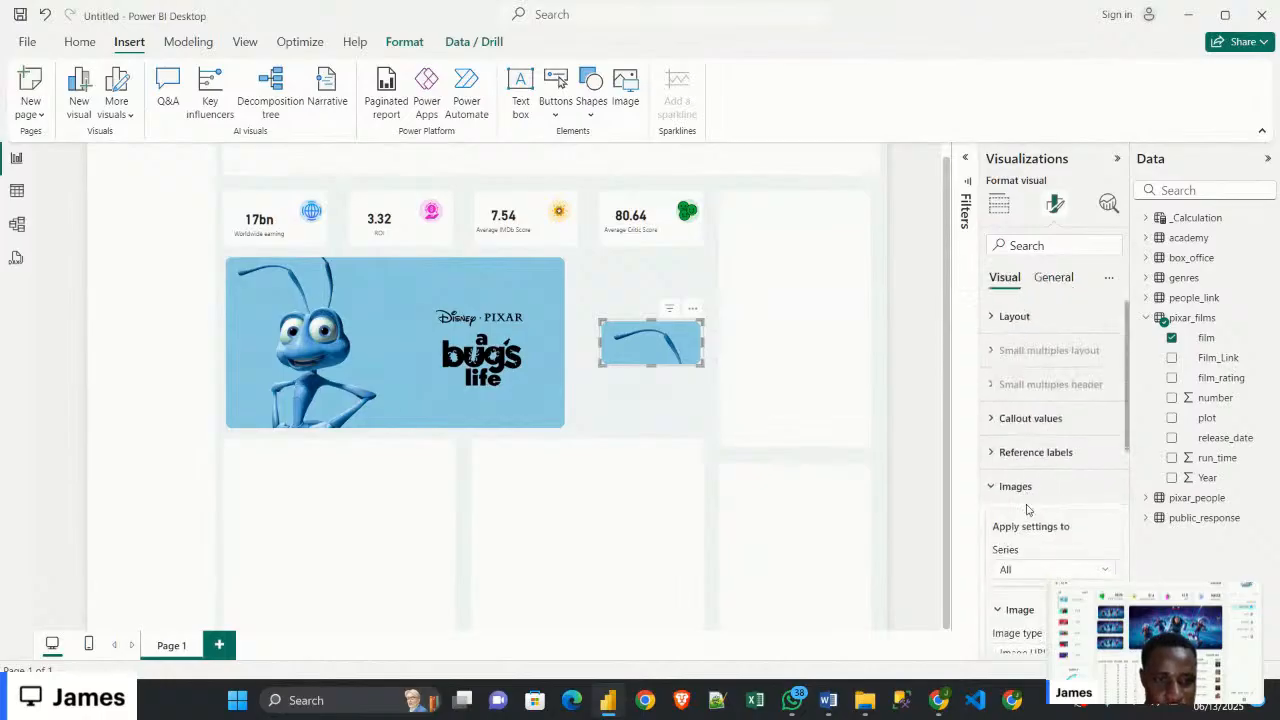
scroll(1033, 497, "down", 3)
scroll(1033, 497, "down", 3)
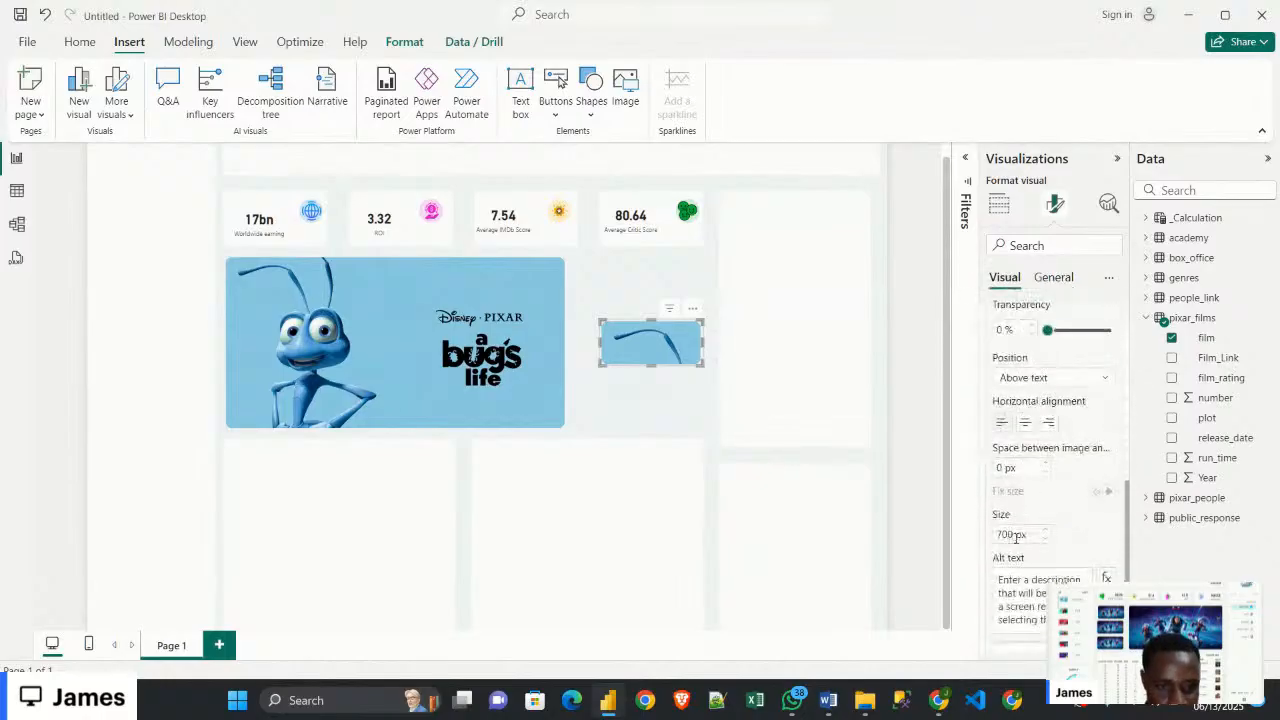
scroll(1016, 537, "down", 1)
left_click(1046, 484)
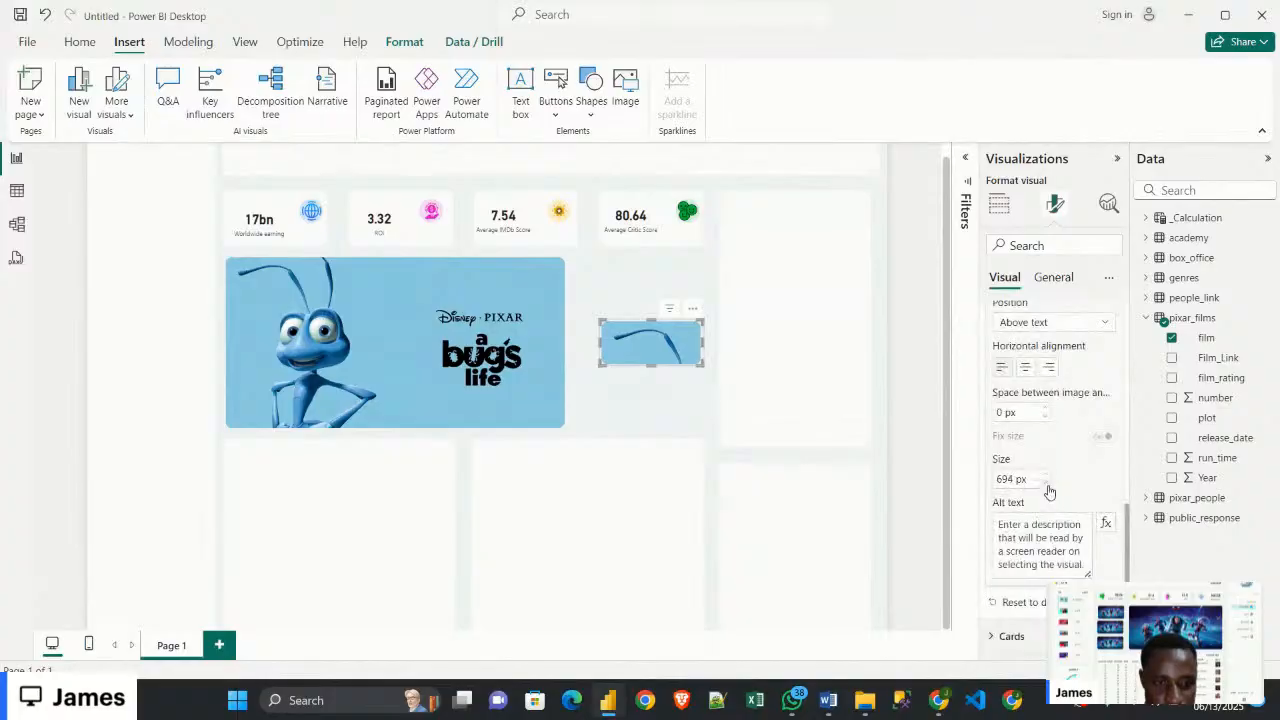
left_click(1047, 487)
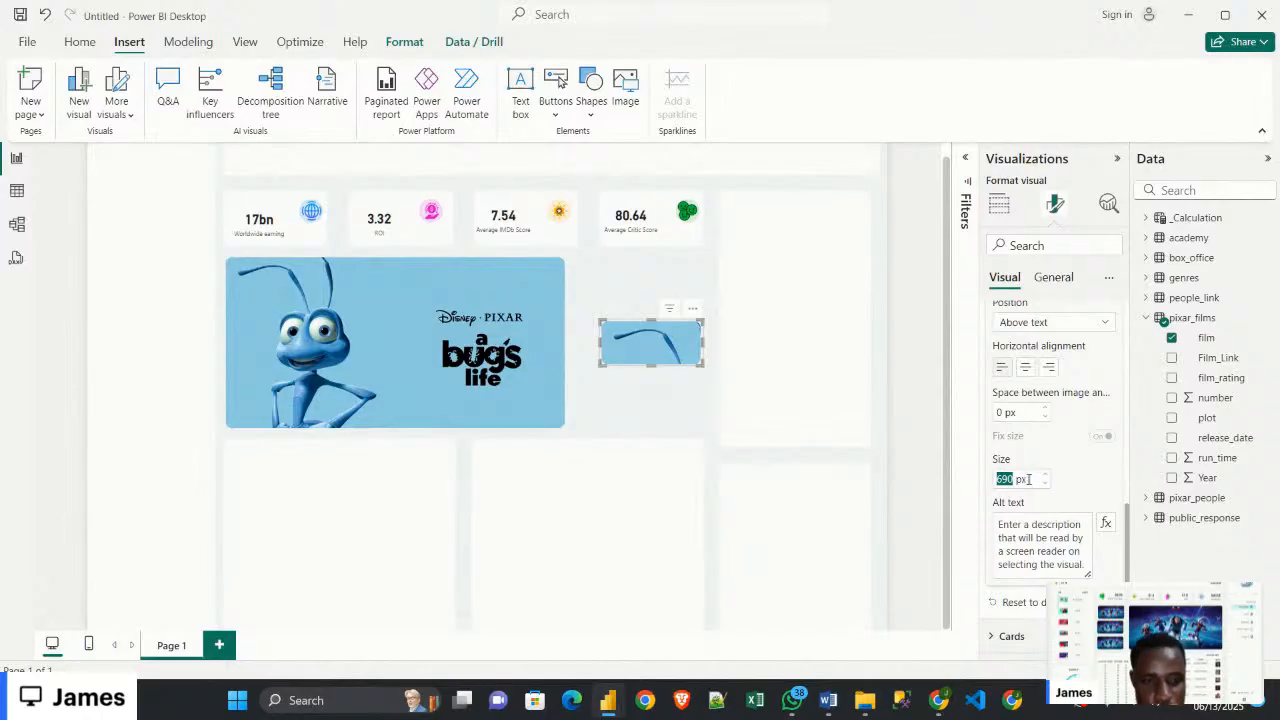
left_click(1048, 487)
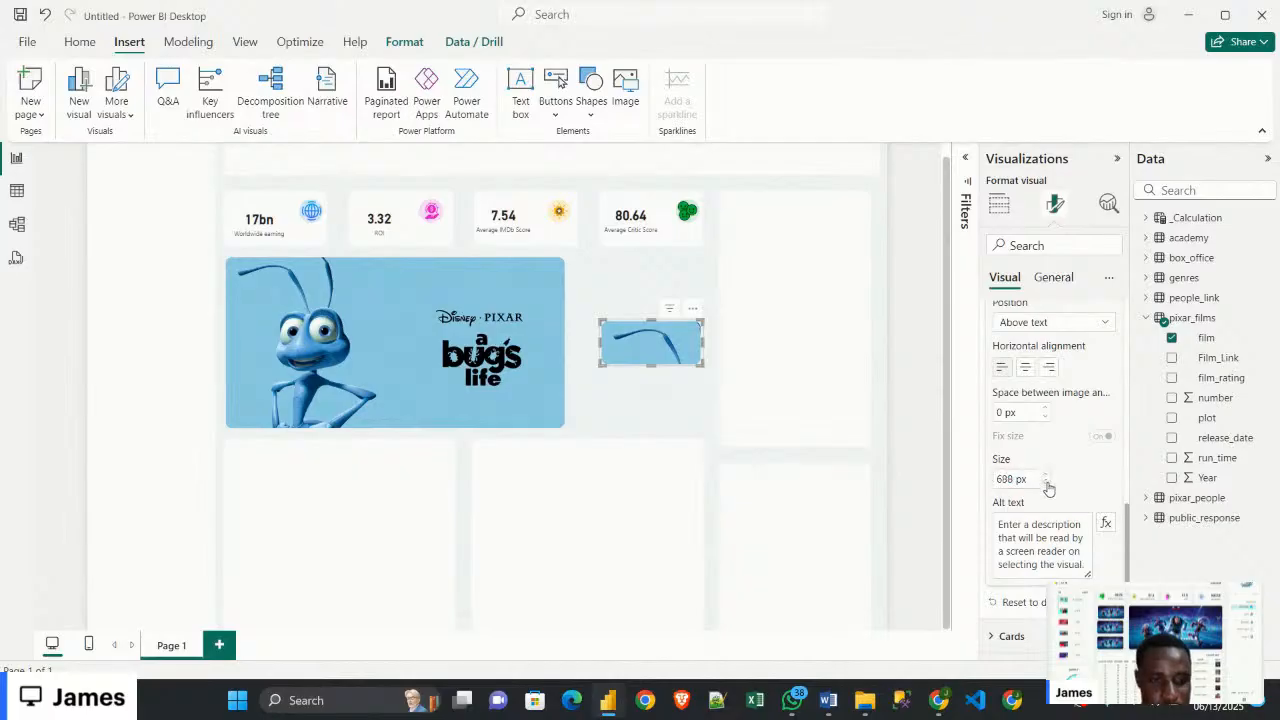
left_click(1047, 487)
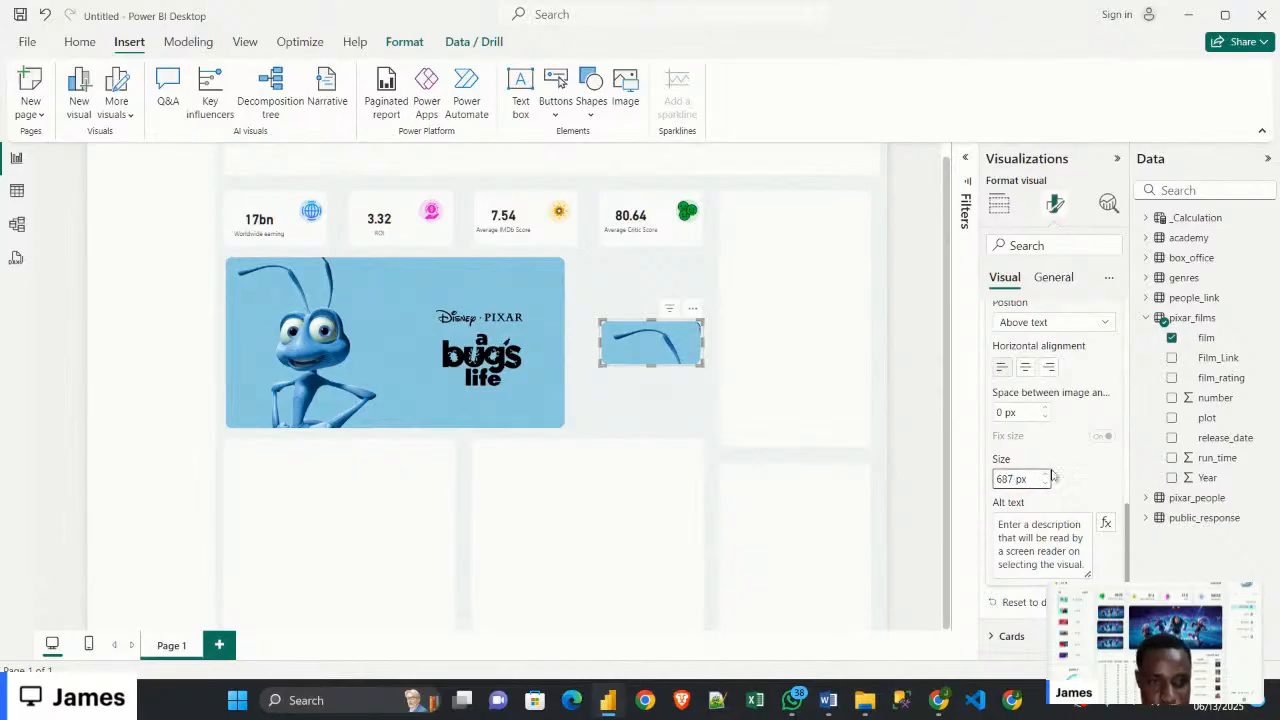
Clear the small card's image URL and base it on the First Film_Link field value from pixar_films
scroll(1060, 418, "up", 1)
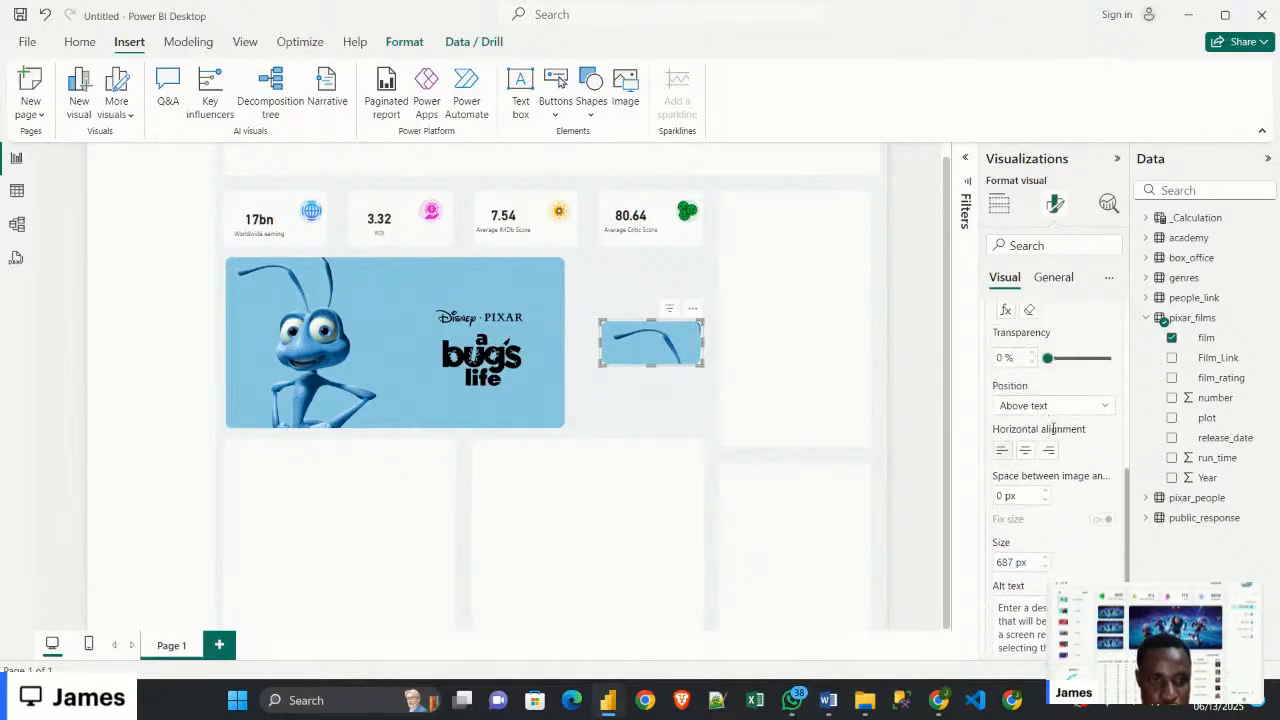
scroll(1068, 530, "up", 3)
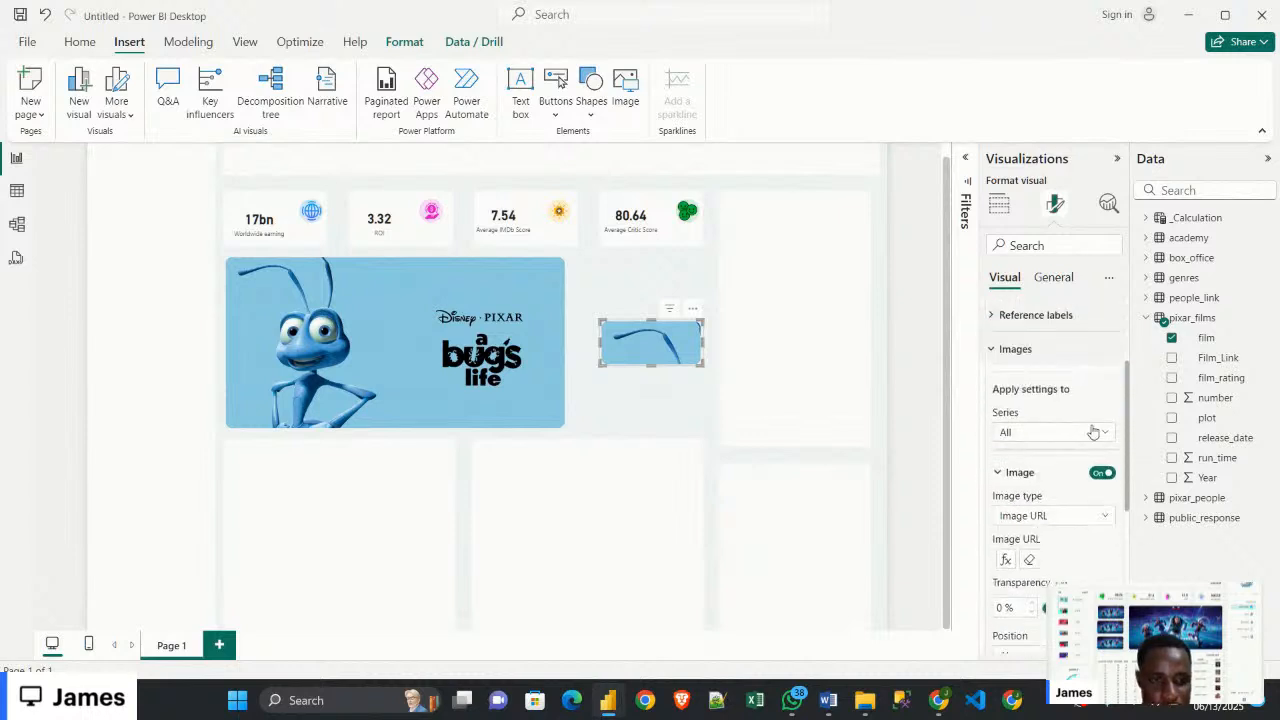
scroll(1070, 540, "down", 1)
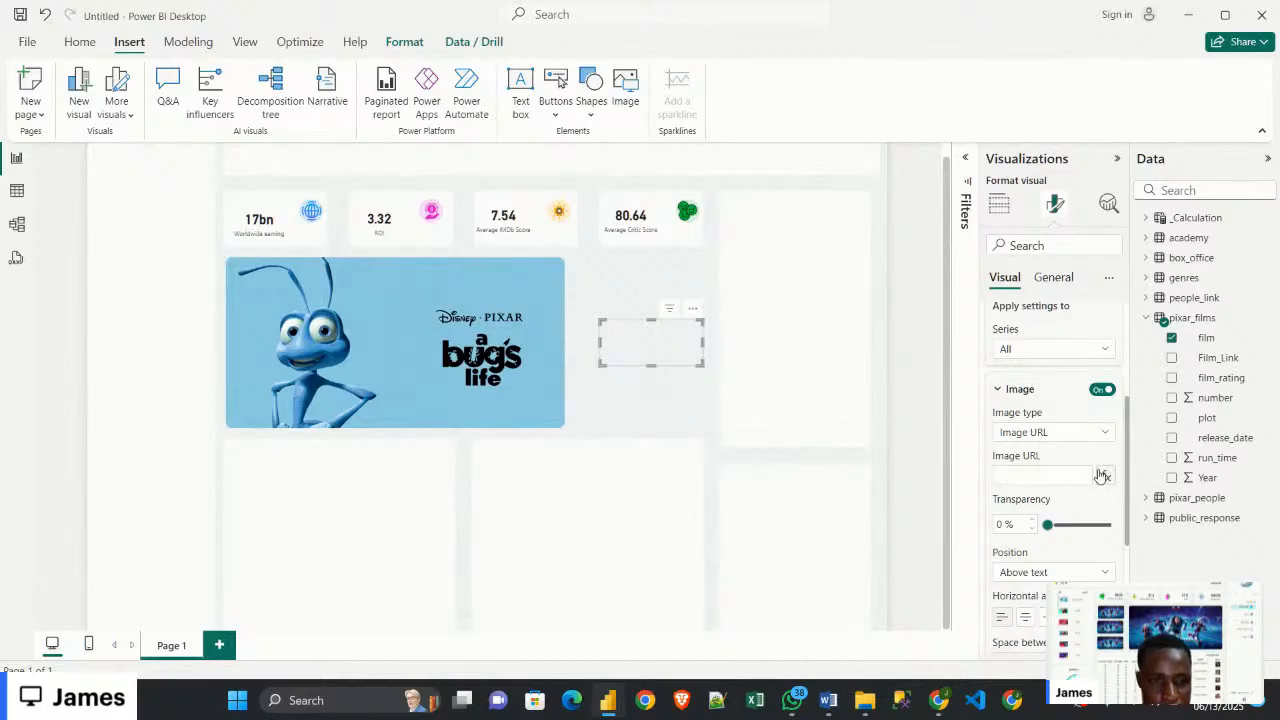
left_click(1105, 476)
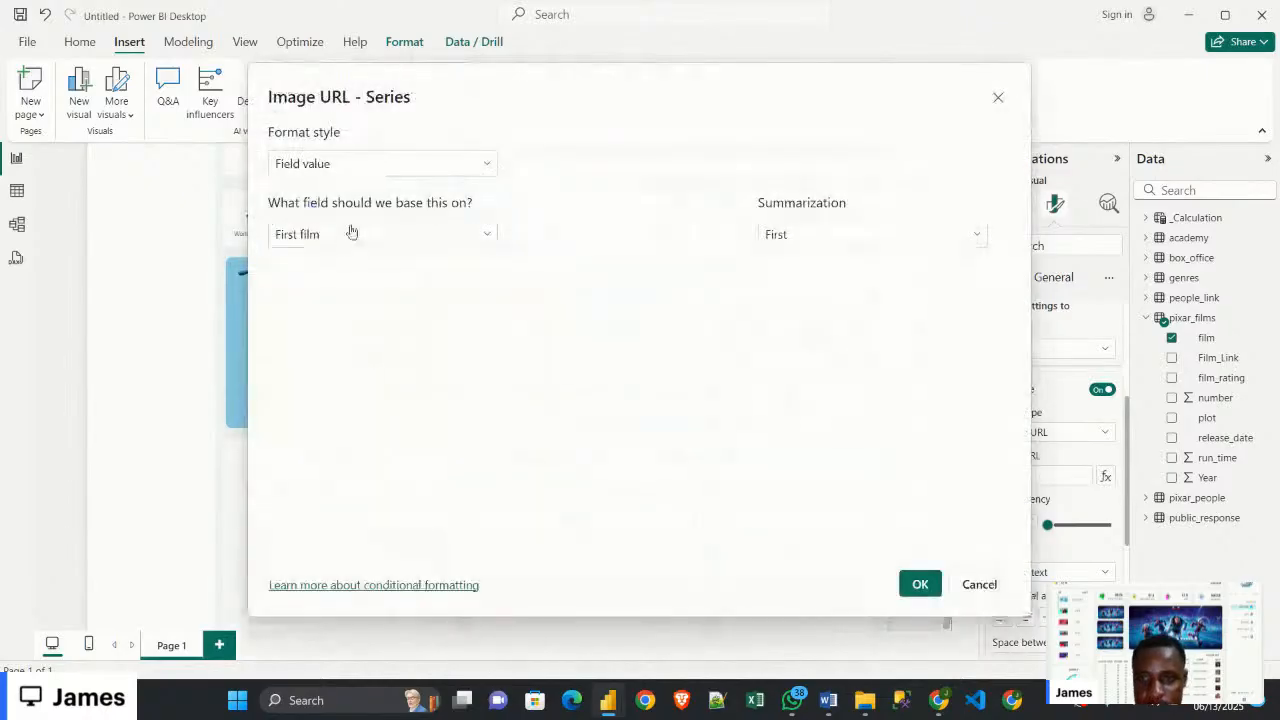
left_click(349, 234)
left_click(284, 392)
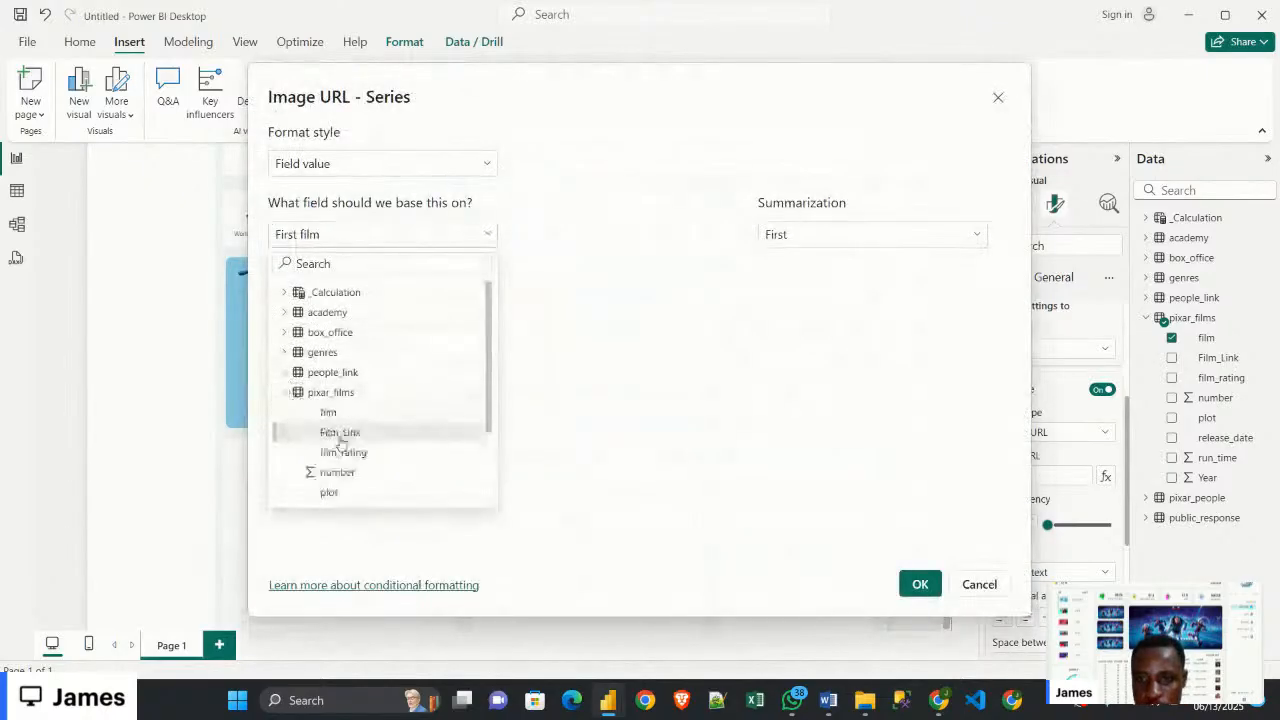
left_click(340, 432)
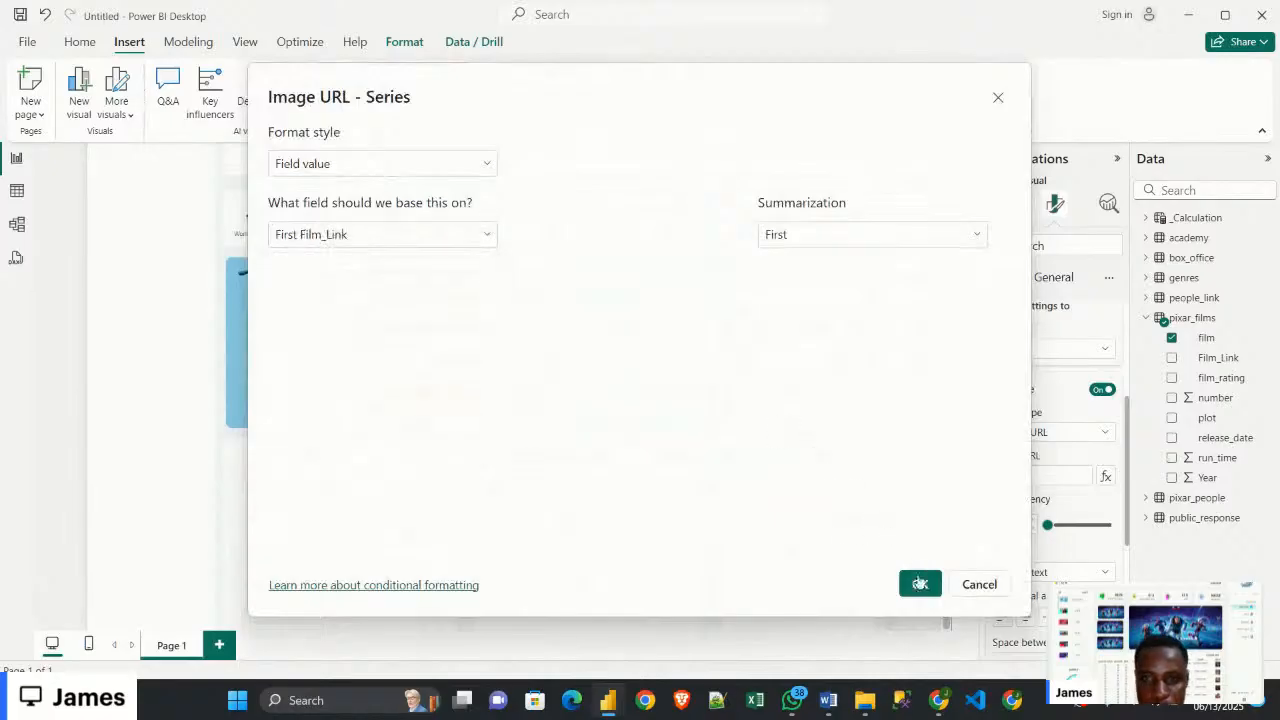
left_click(920, 584)
Set the small card's image size to 200 px and compare it with the thumbnails in the FilmDashboad2 report
scroll(1037, 494, "down", 5)
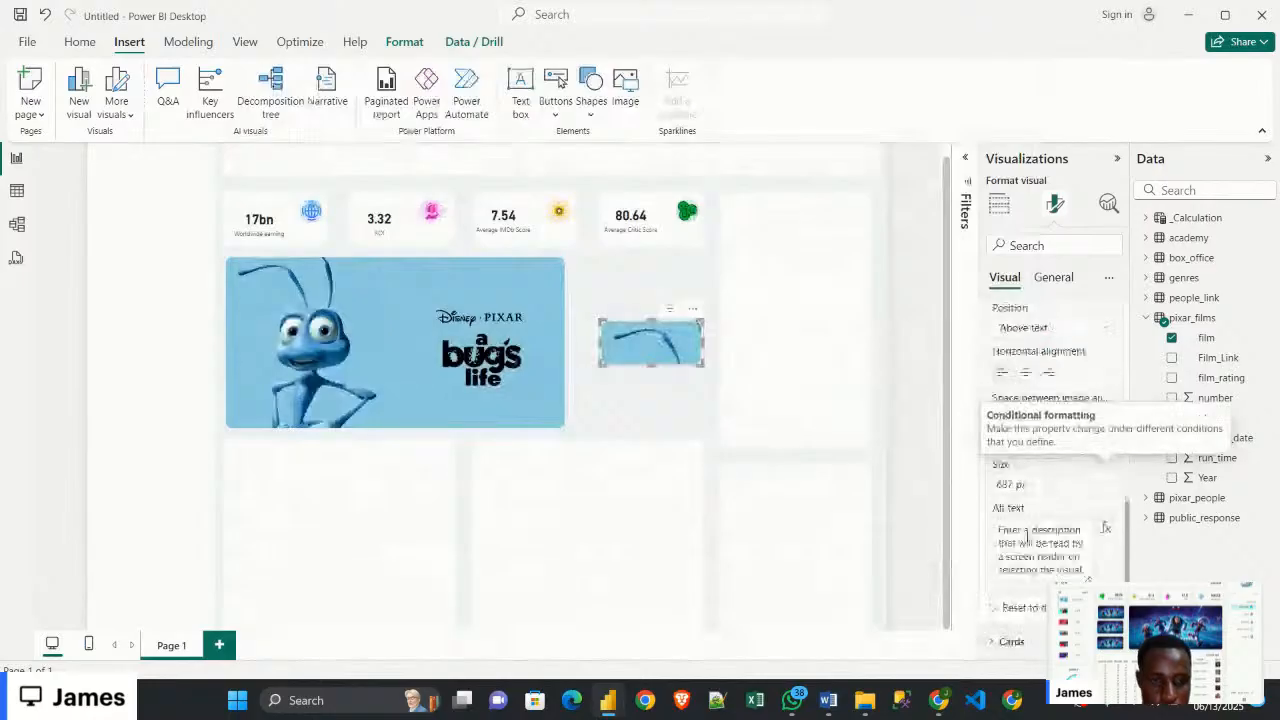
double_click(1004, 479)
type("200")
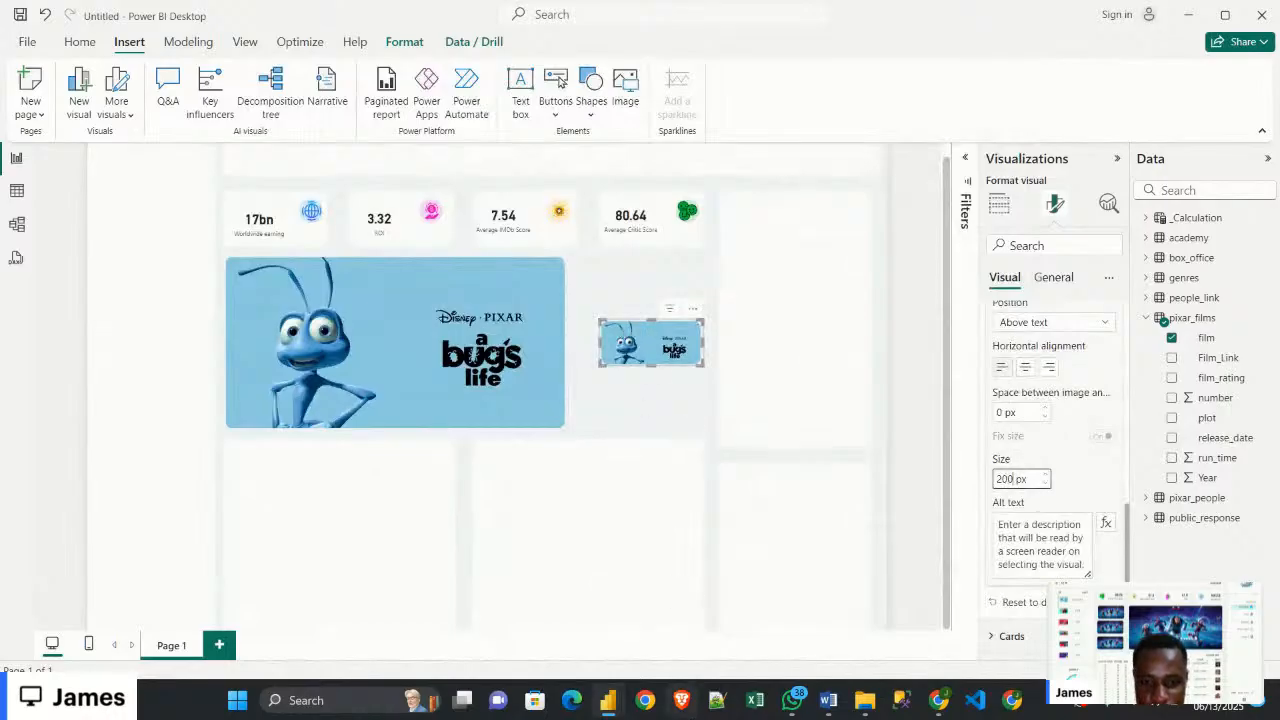
mouse_move(608, 705)
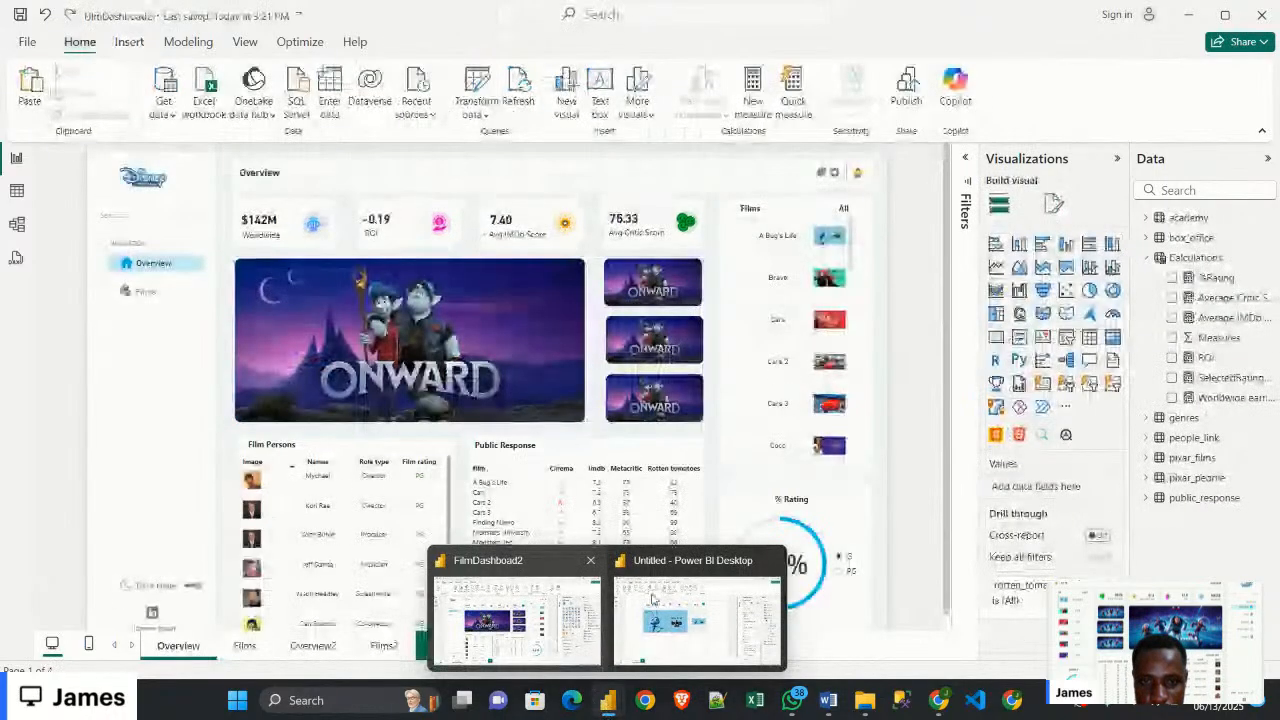
left_click(652, 598)
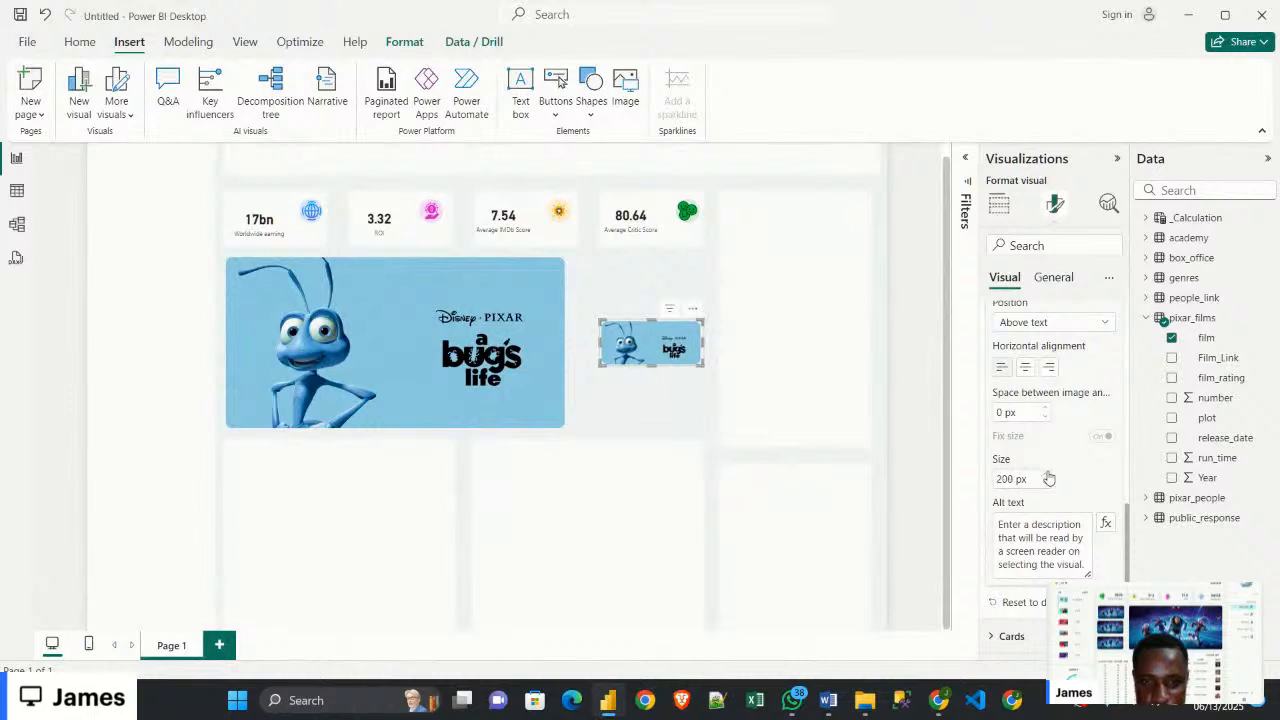
left_click(698, 502)
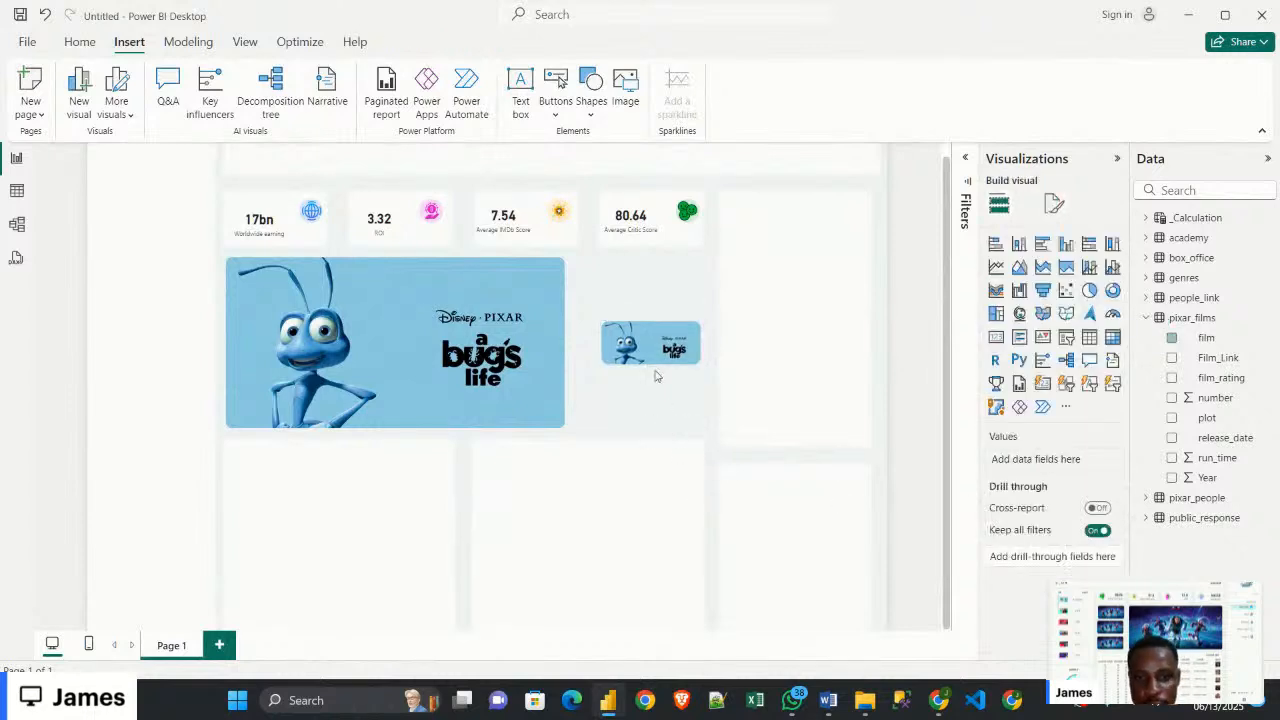
Move the small film card up beside the large image's upper part and set its height to 106 and width to 206
left_click_drag(654, 352, 638, 300)
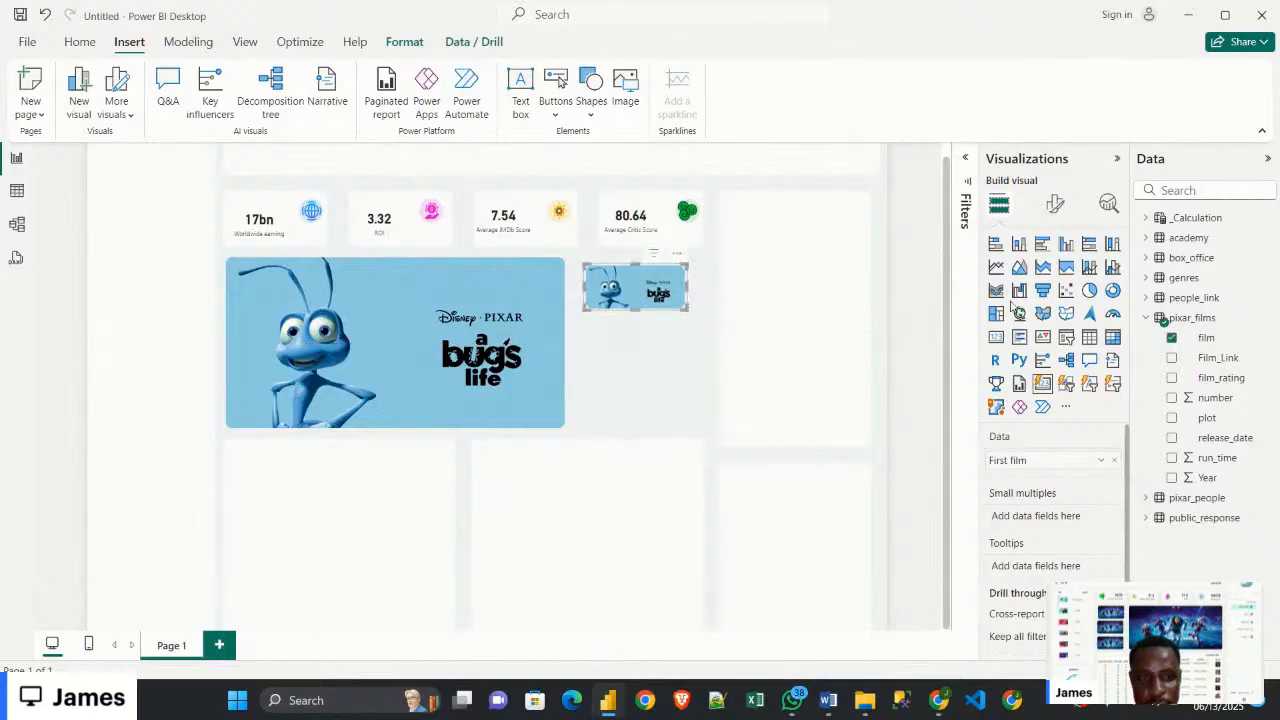
left_click(1055, 203)
left_click(1053, 277)
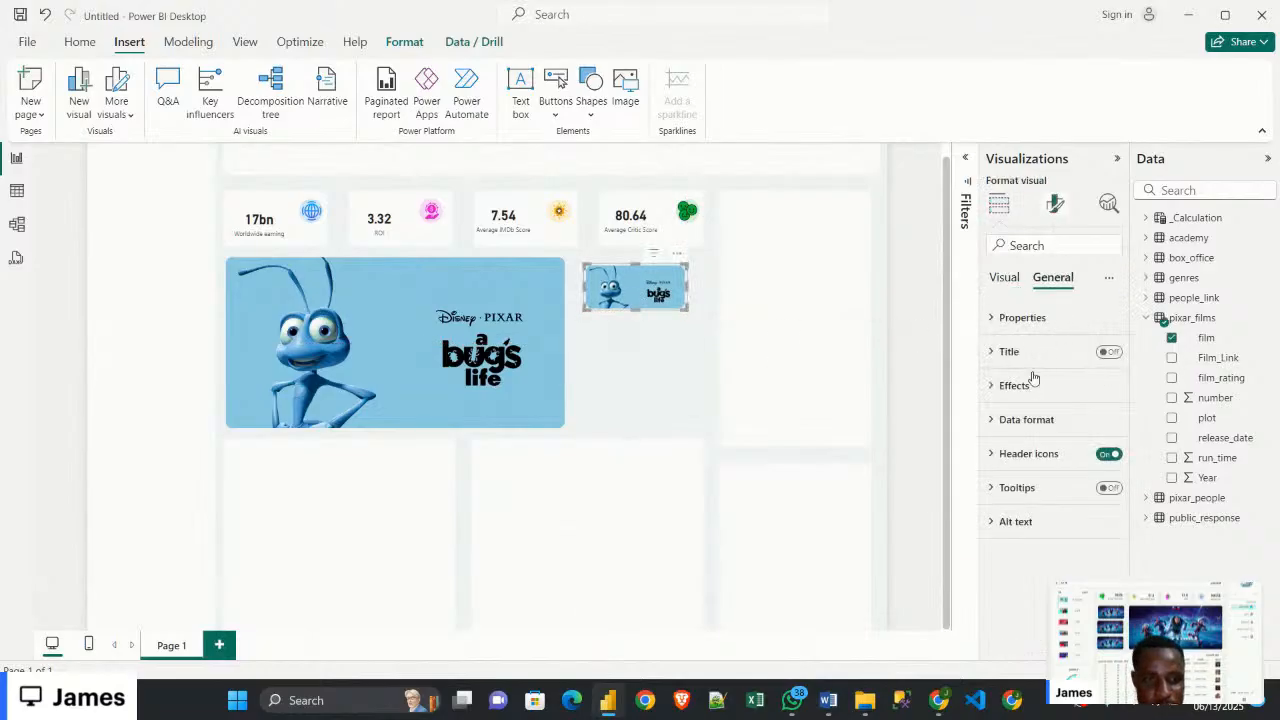
left_click(1025, 317)
double_click(1015, 402)
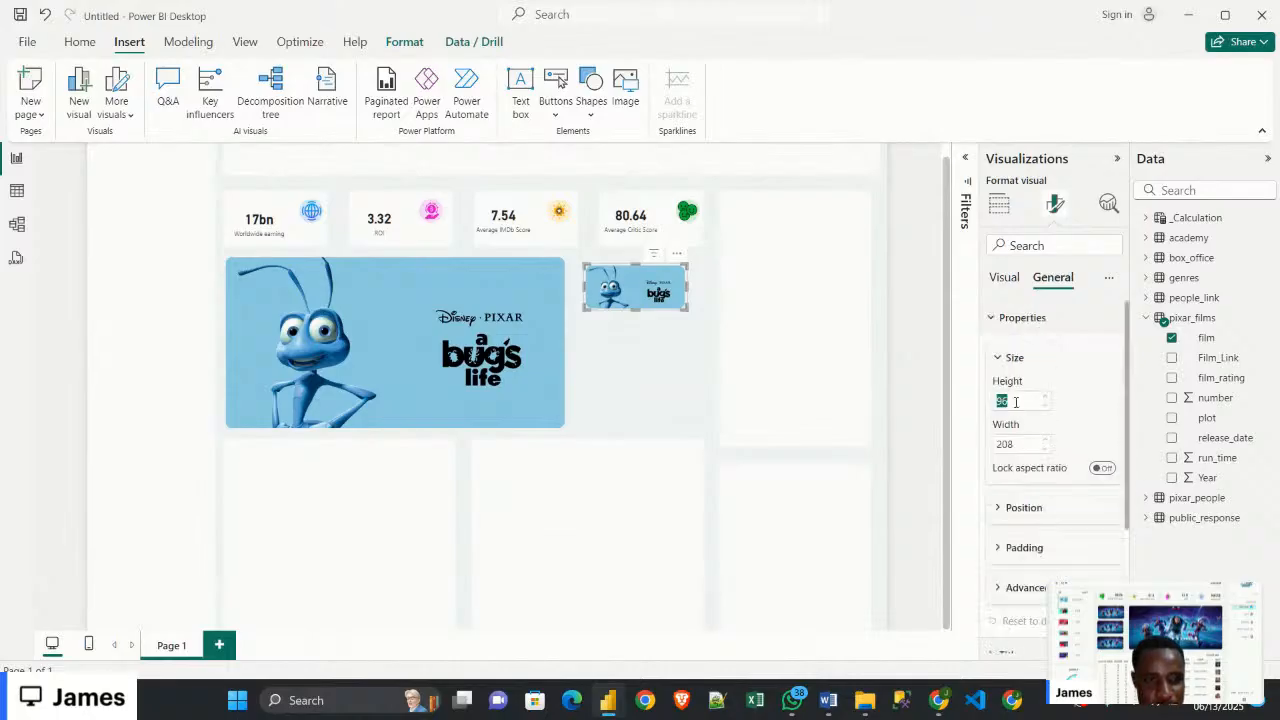
type("106")
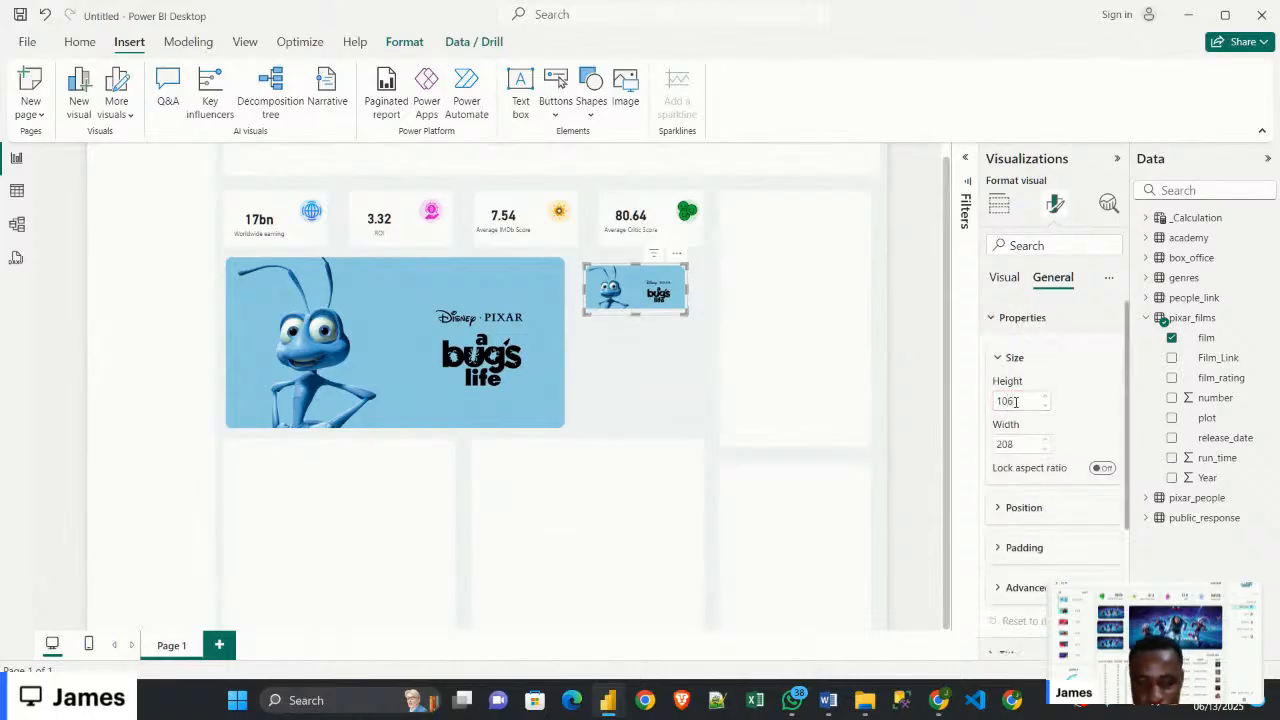
key("Tab")
type("206")
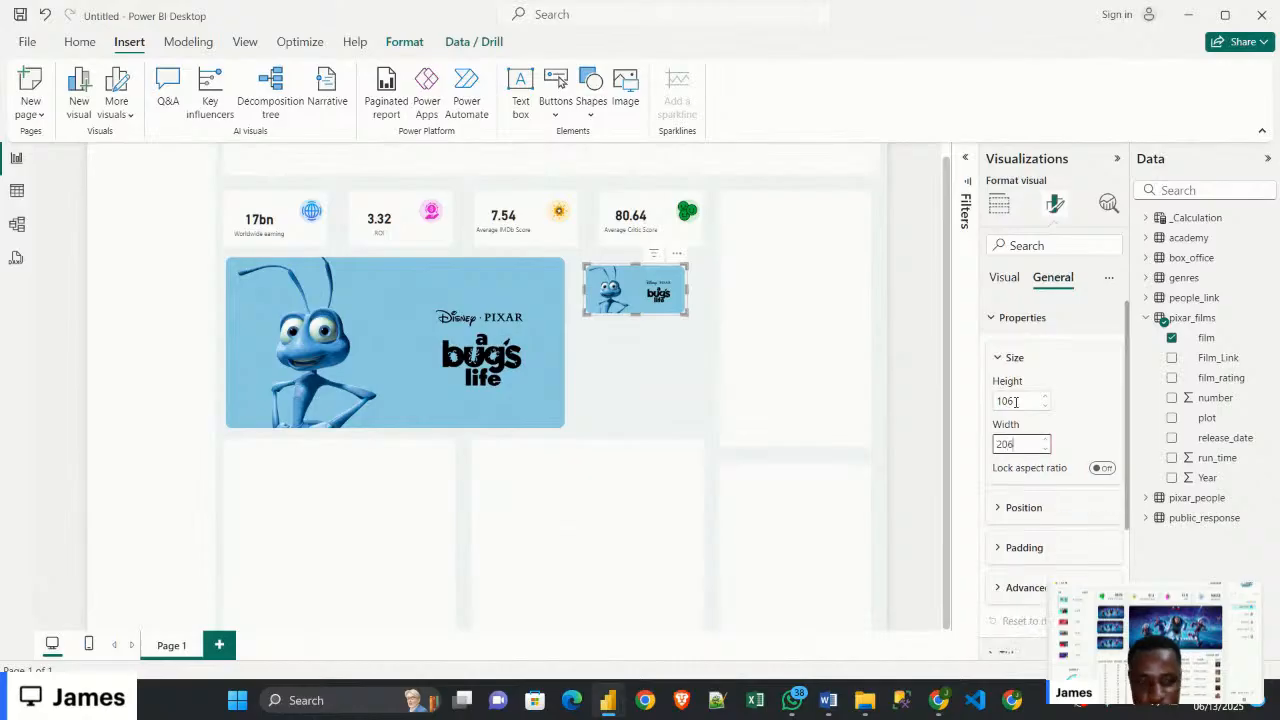
left_click(663, 377)
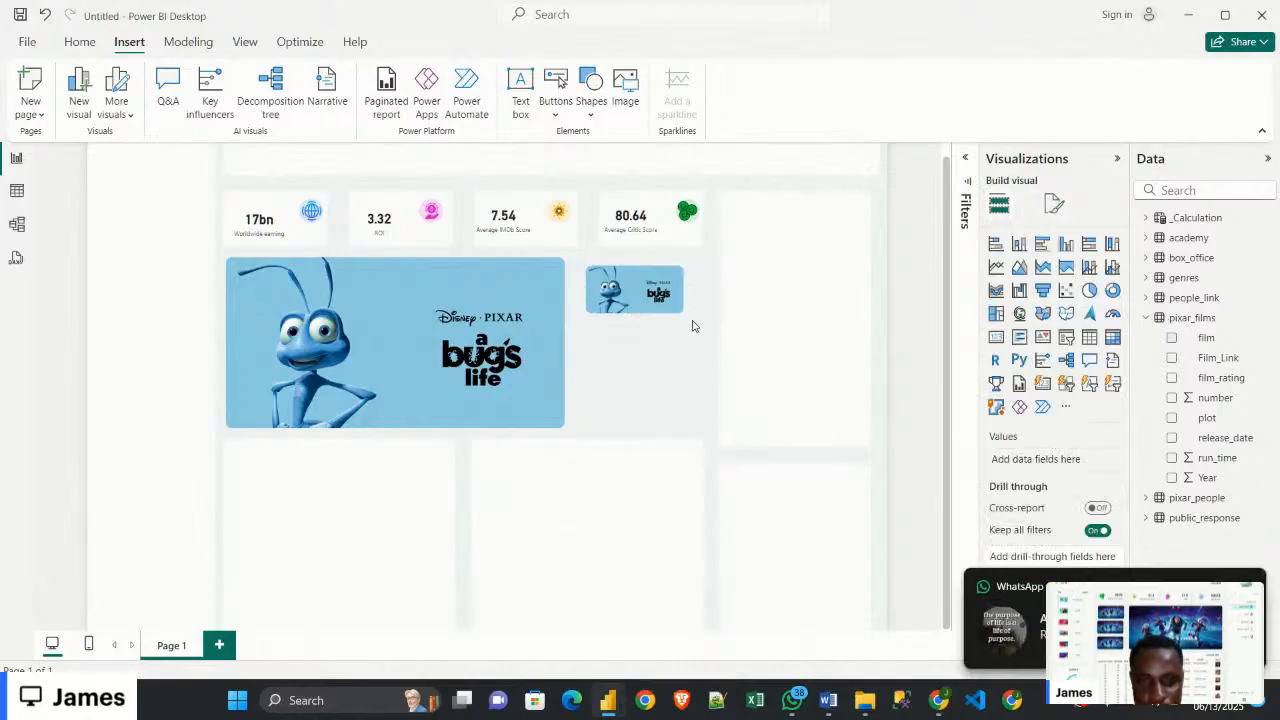
Set the small film card's height to 106 and its width to 206
left_click(640, 295)
left_click(1172, 337)
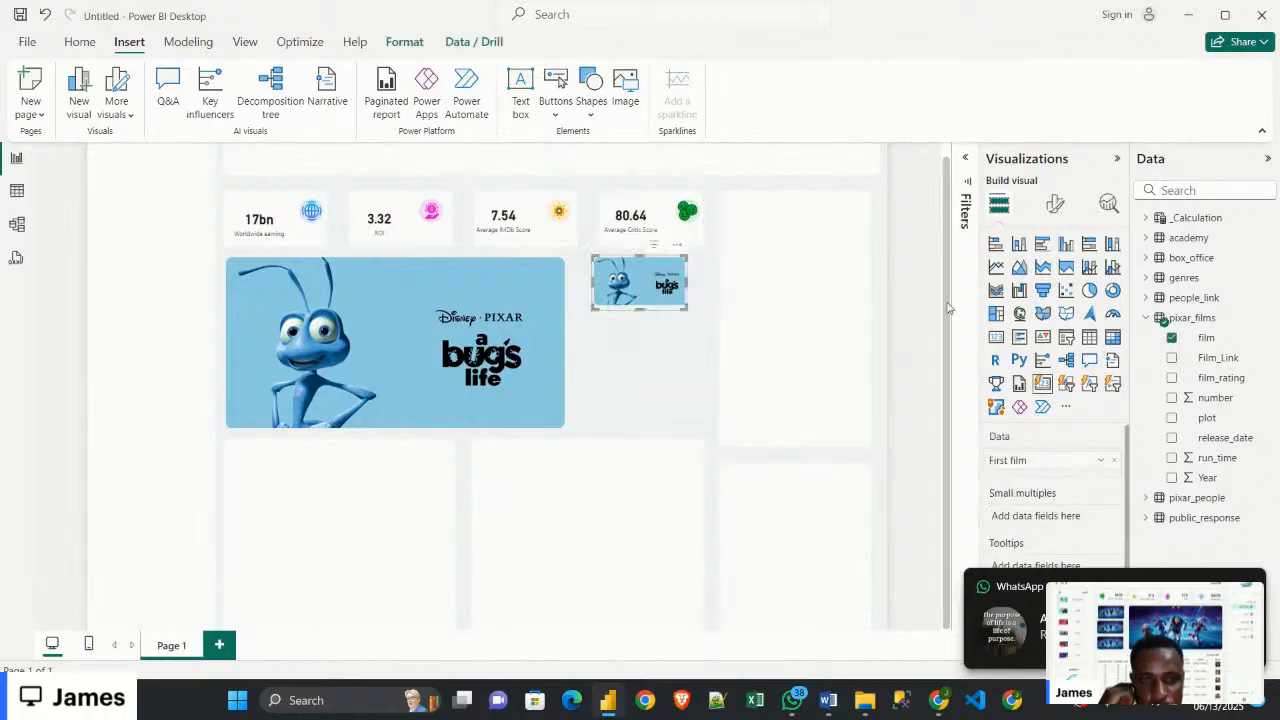
left_click(1055, 204)
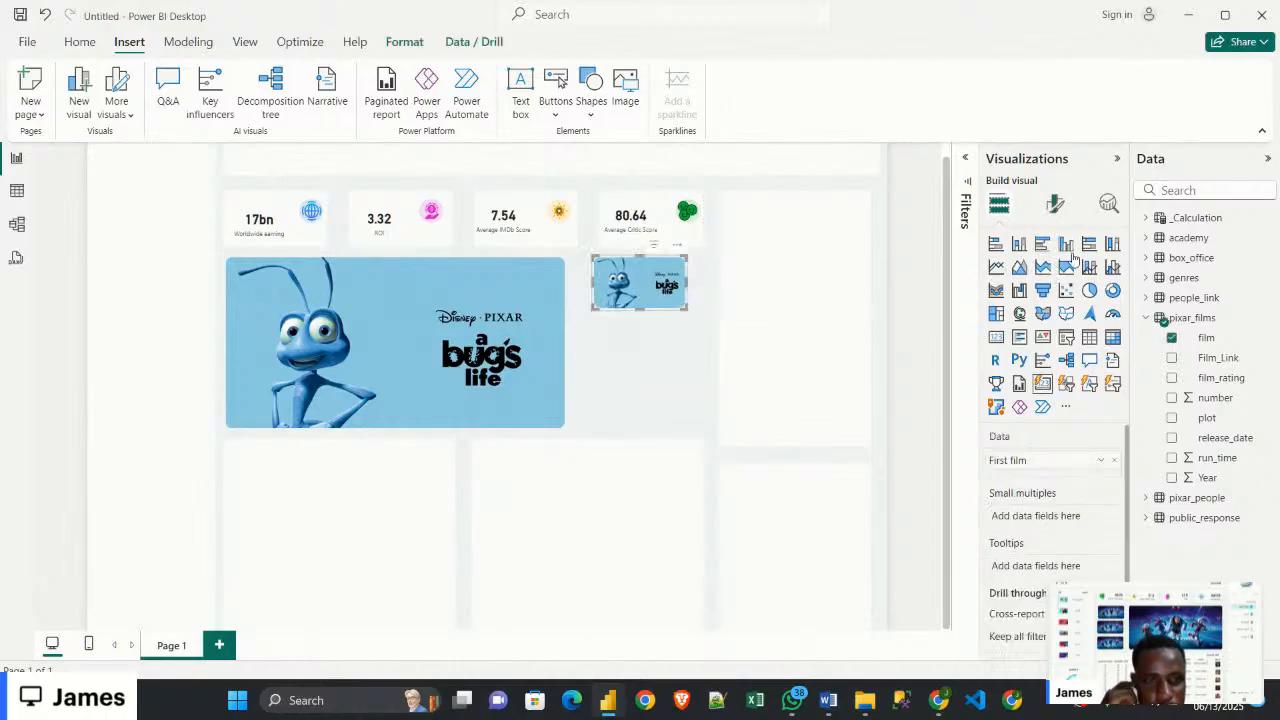
left_click(1056, 278)
left_click(1035, 318)
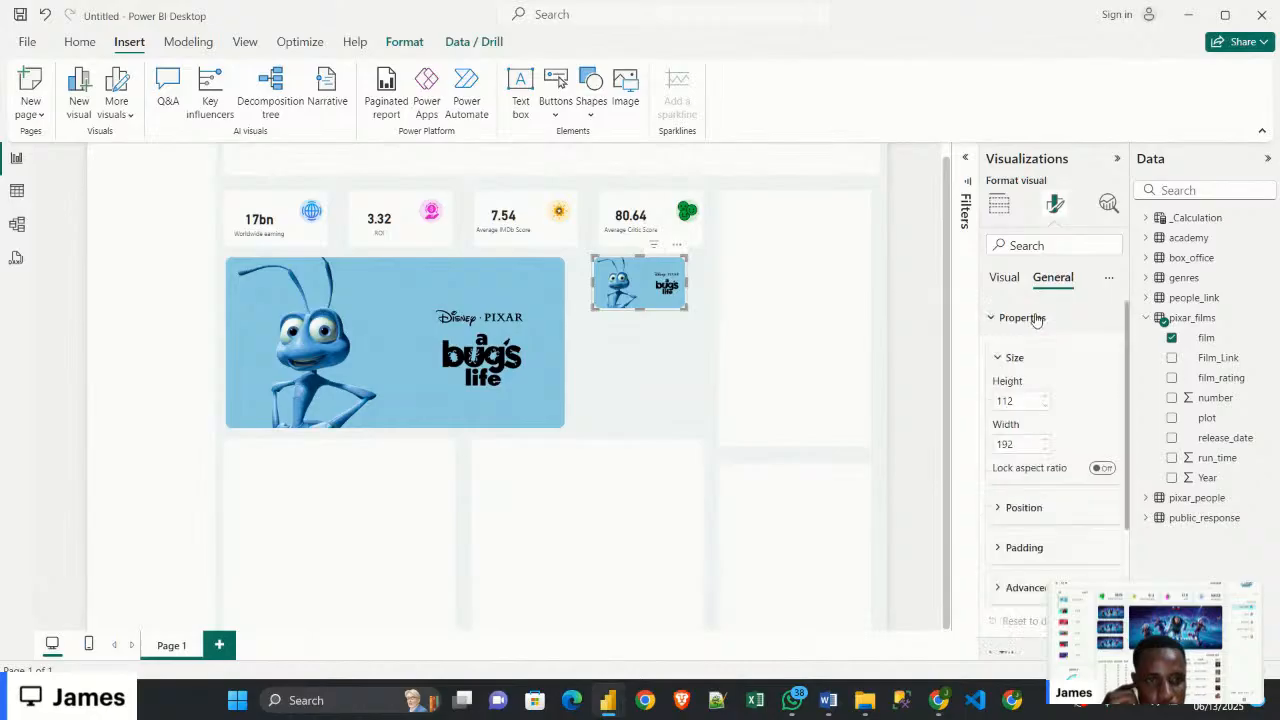
left_click(1016, 399)
type("1")
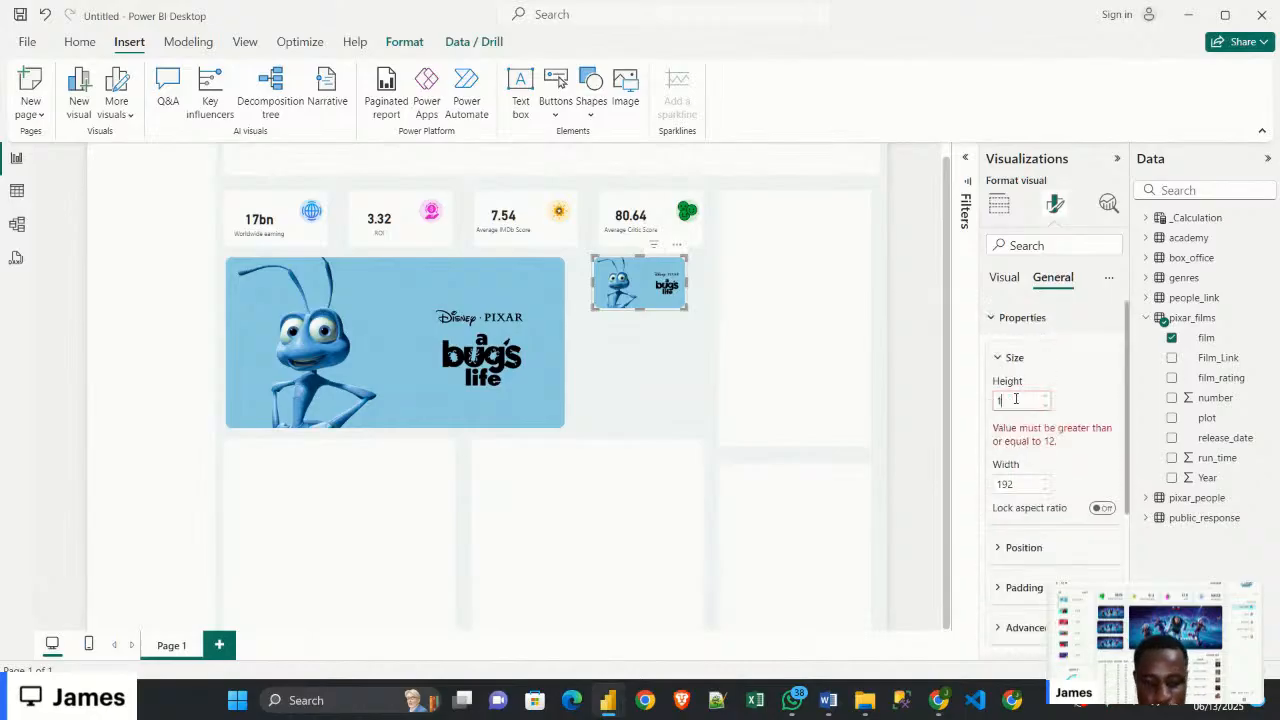
type("06")
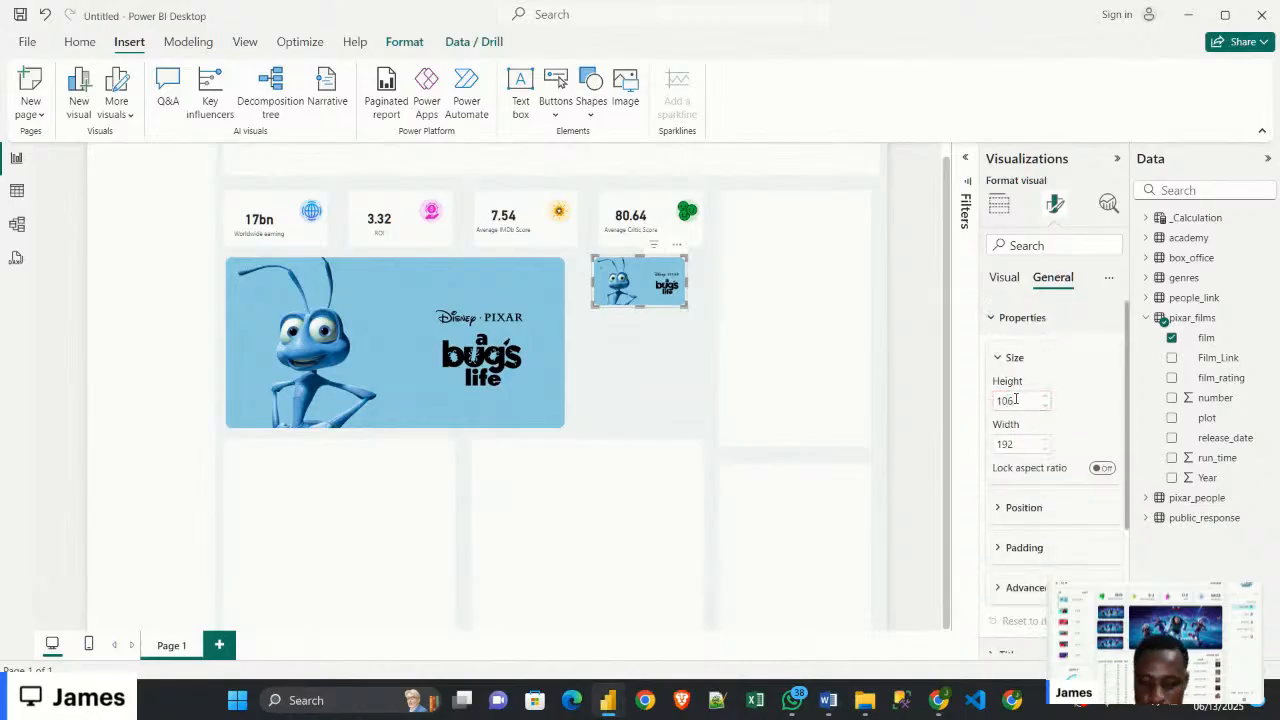
key("Tab")
type("206")
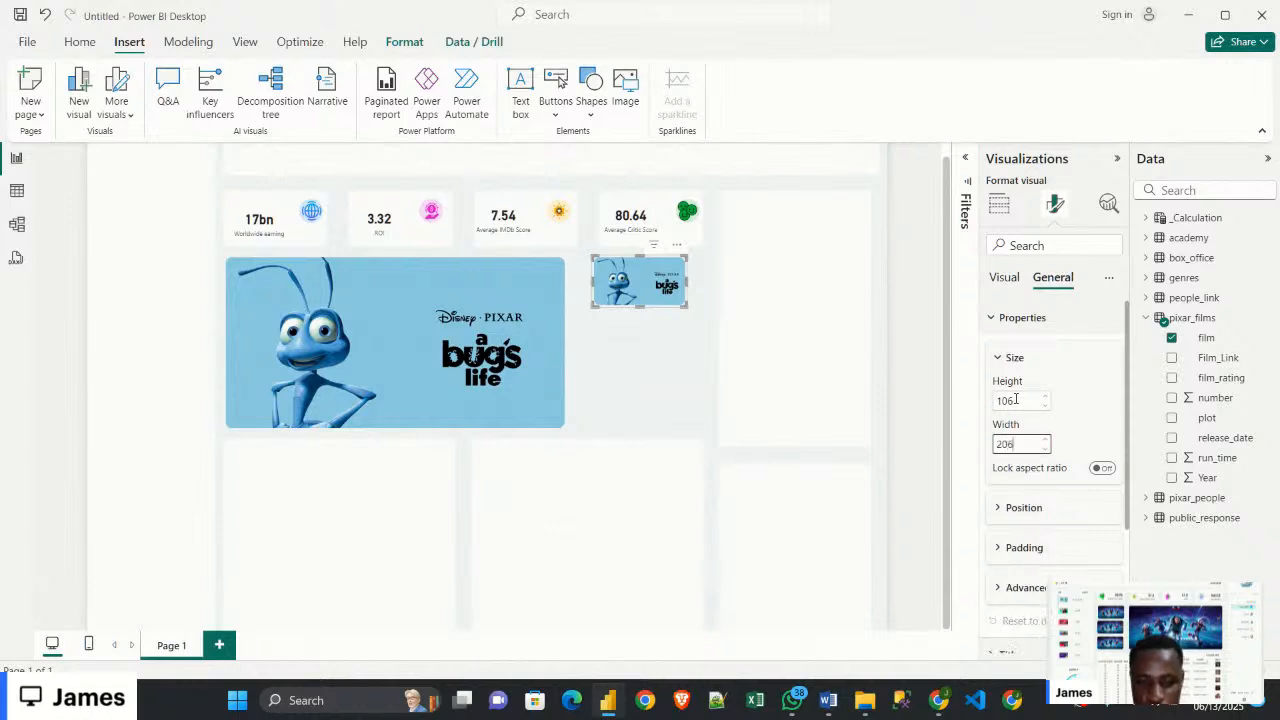
Try placing a copy of the small film card below the original, and delete the copy
left_click(655, 357)
left_click(650, 296)
left_click_drag(650, 296, 646, 345)
key("ctrl+v")
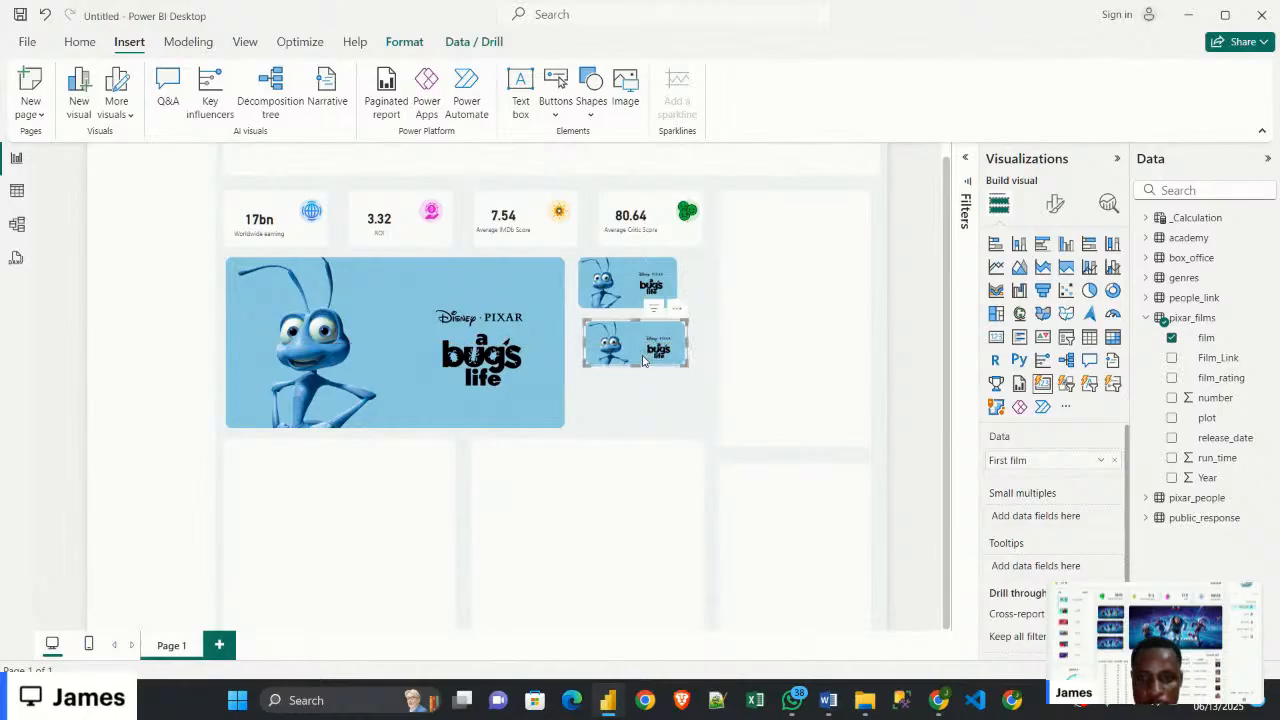
key("Delete")
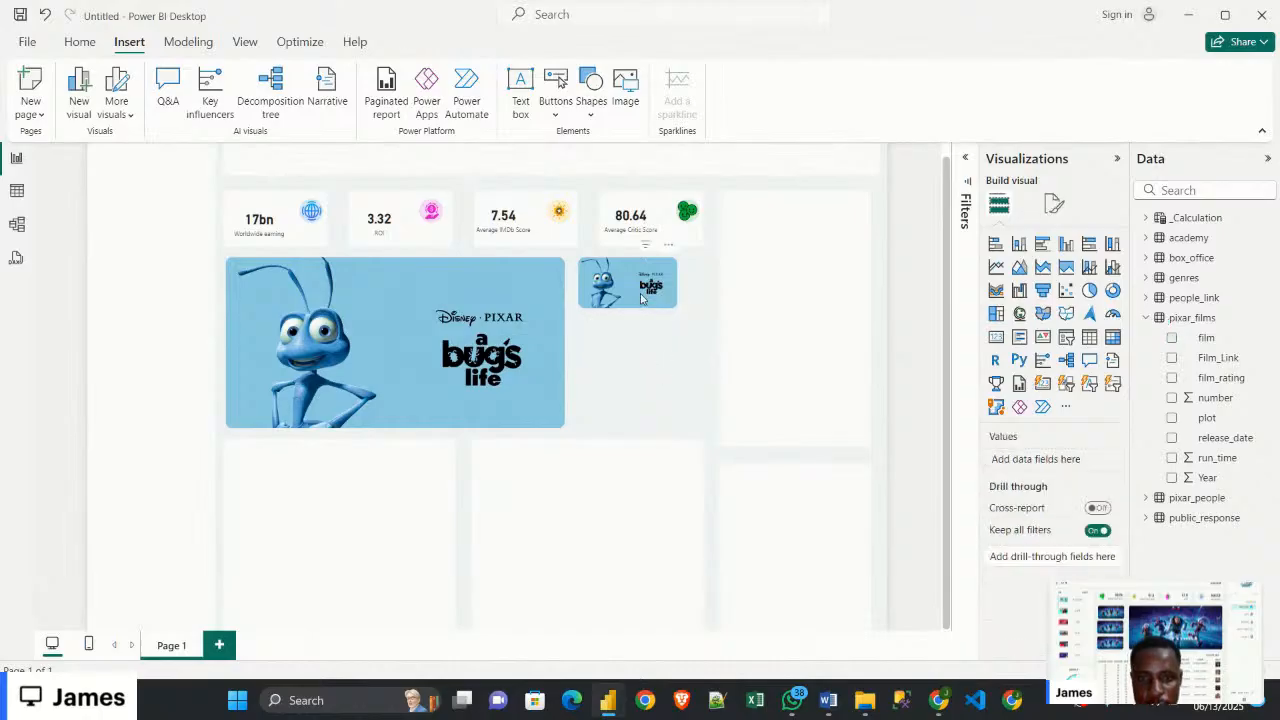
Resize the small film card beside the large image to a width of 208 and a height of 106
left_click(644, 300)
left_click_drag(676, 309, 652, 292)
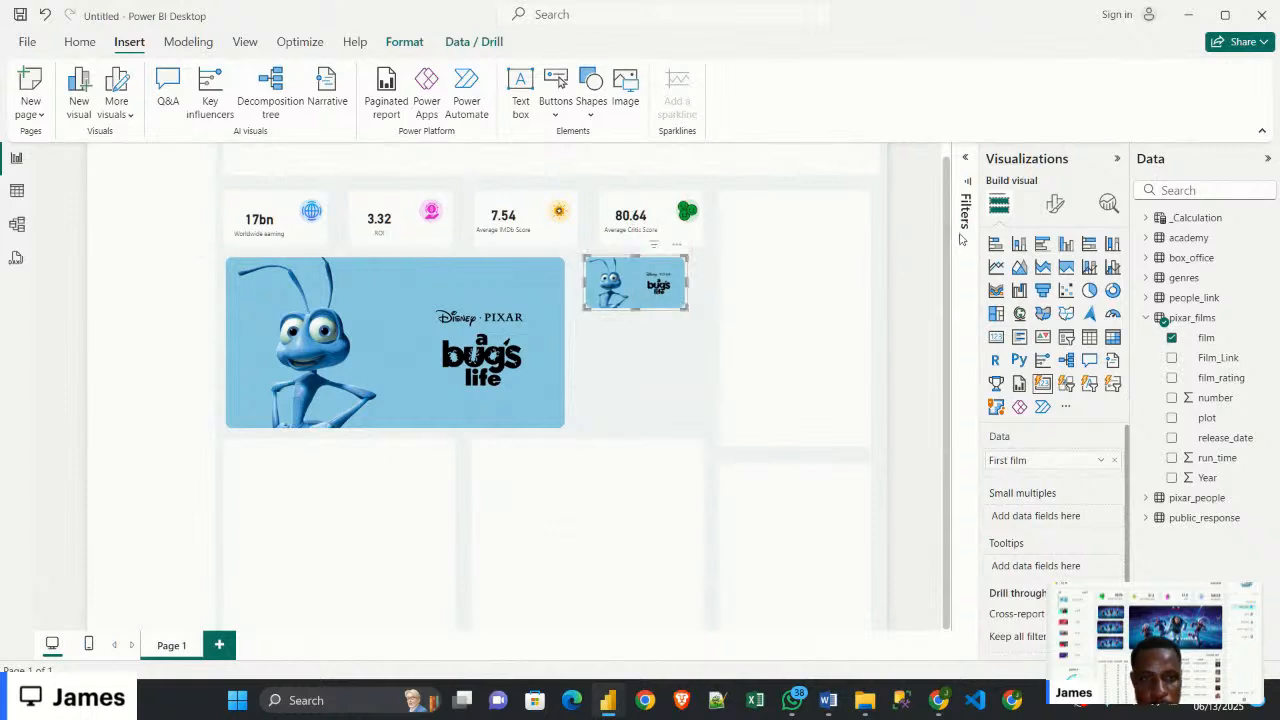
left_click(1055, 204)
left_click(1053, 277)
left_click(1036, 320)
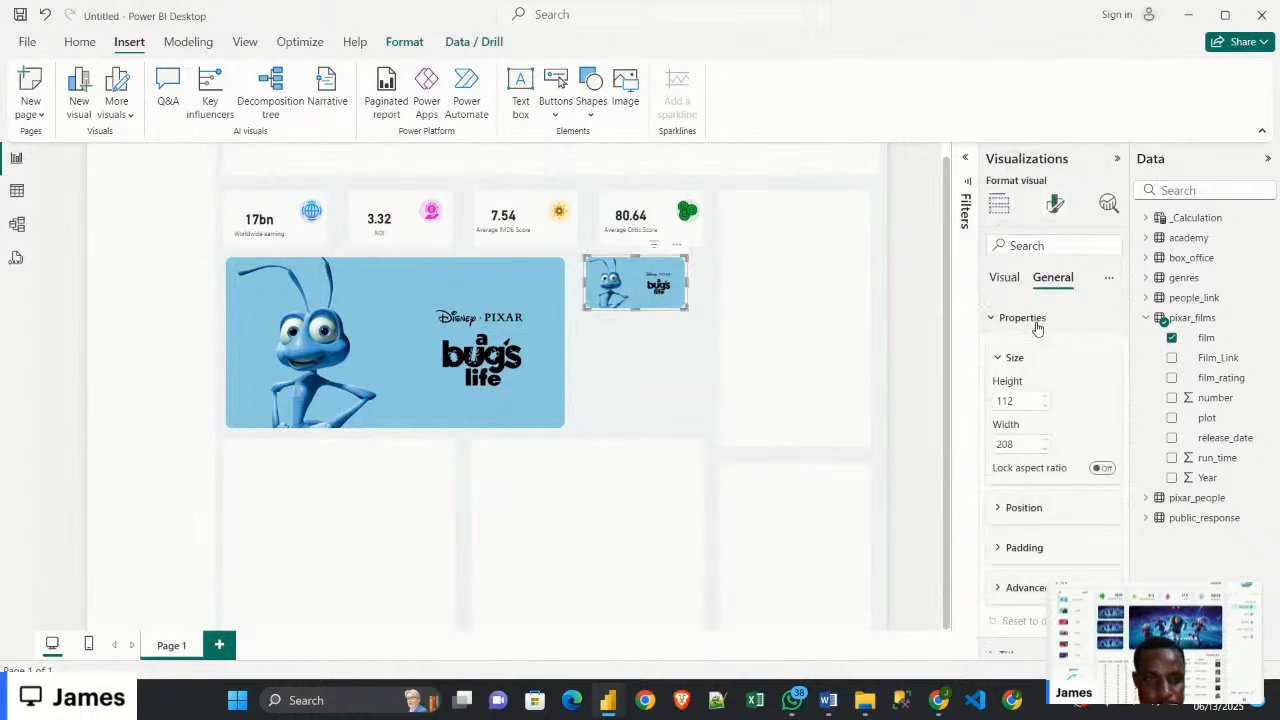
double_click(1020, 400)
type("1")
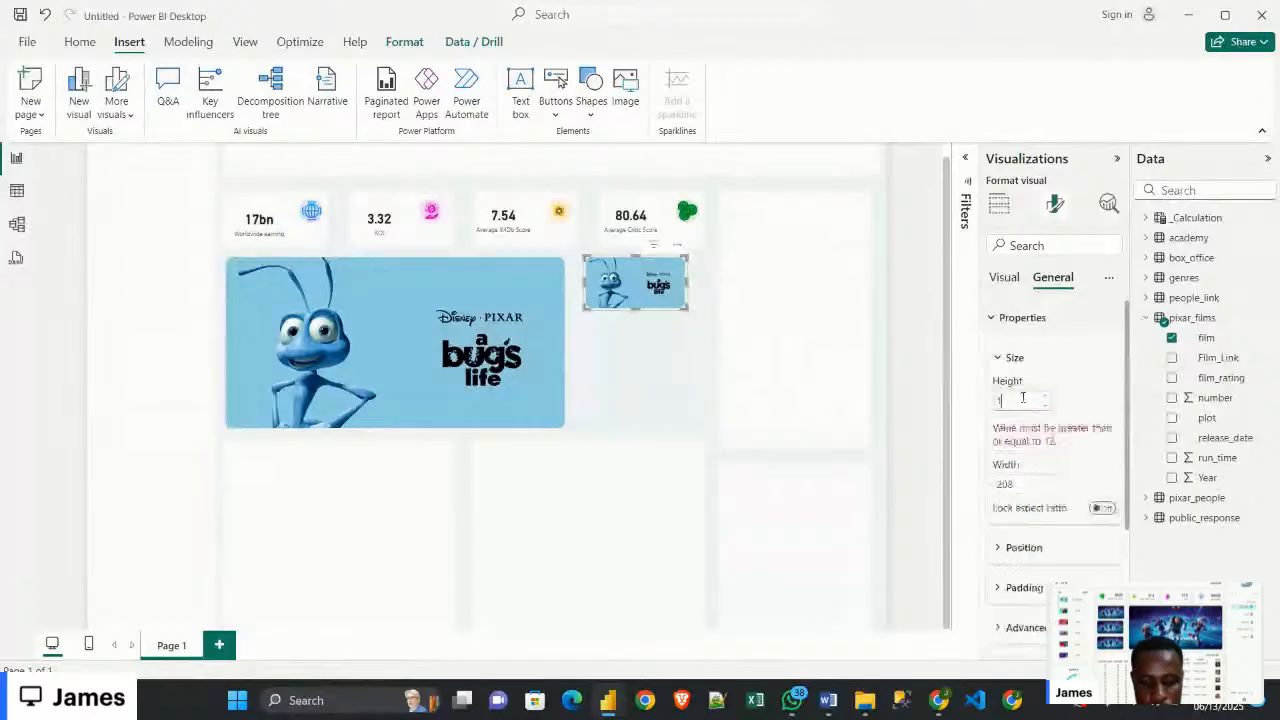
type("06")
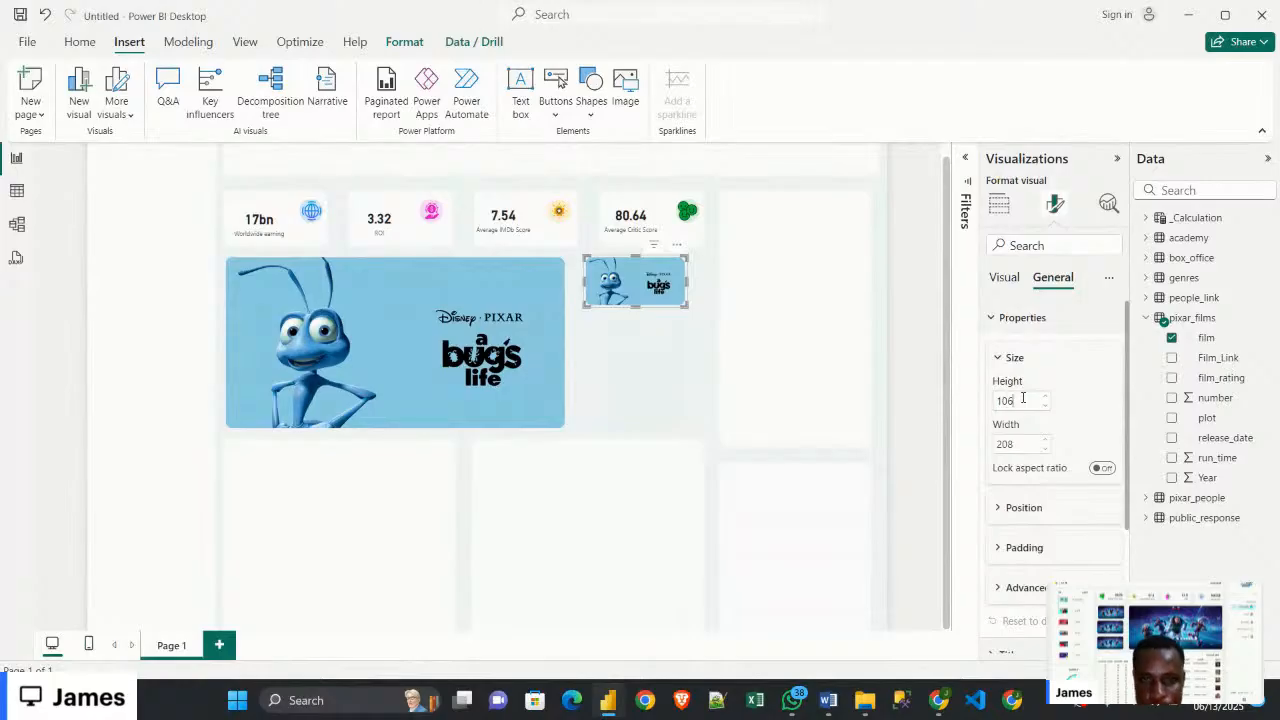
Duplicate the small film card twice and stack the two copies below it, alongside the large film image
left_click(628, 374)
left_click(646, 277)
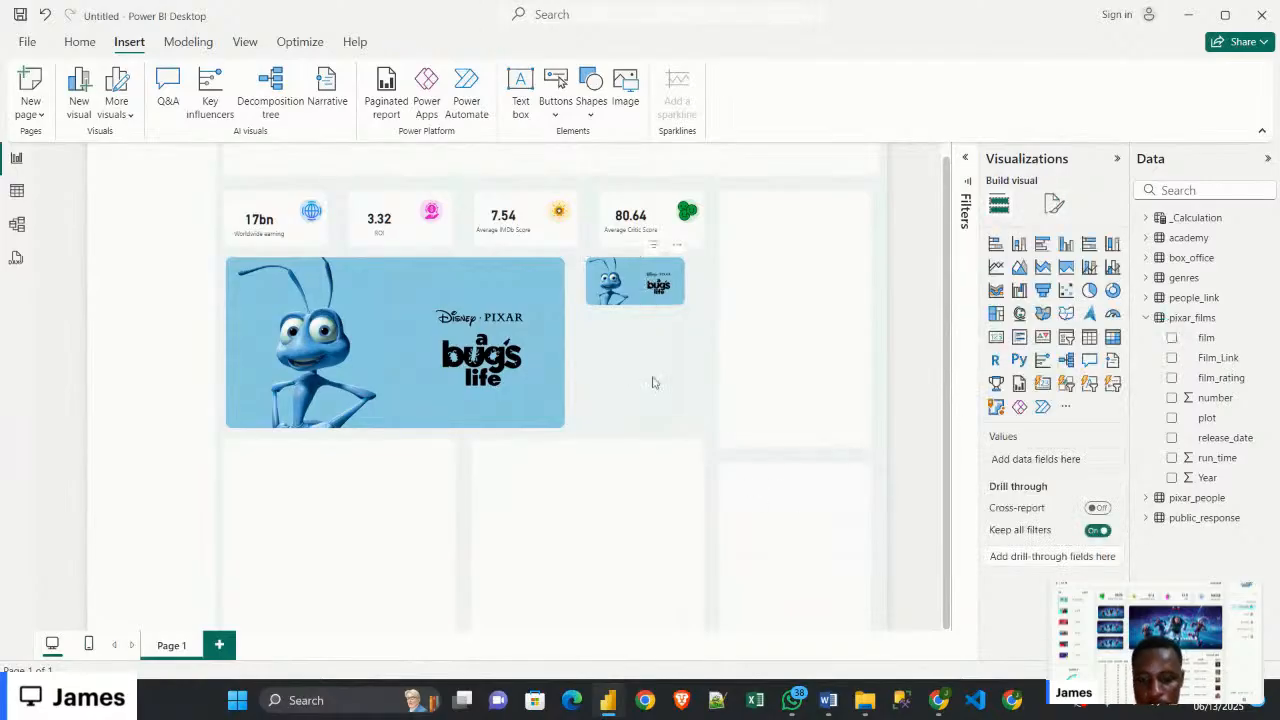
key("ctrl+c")
key("ctrl+v")
left_click_drag(641, 281, 682, 418)
key("ctrl+v")
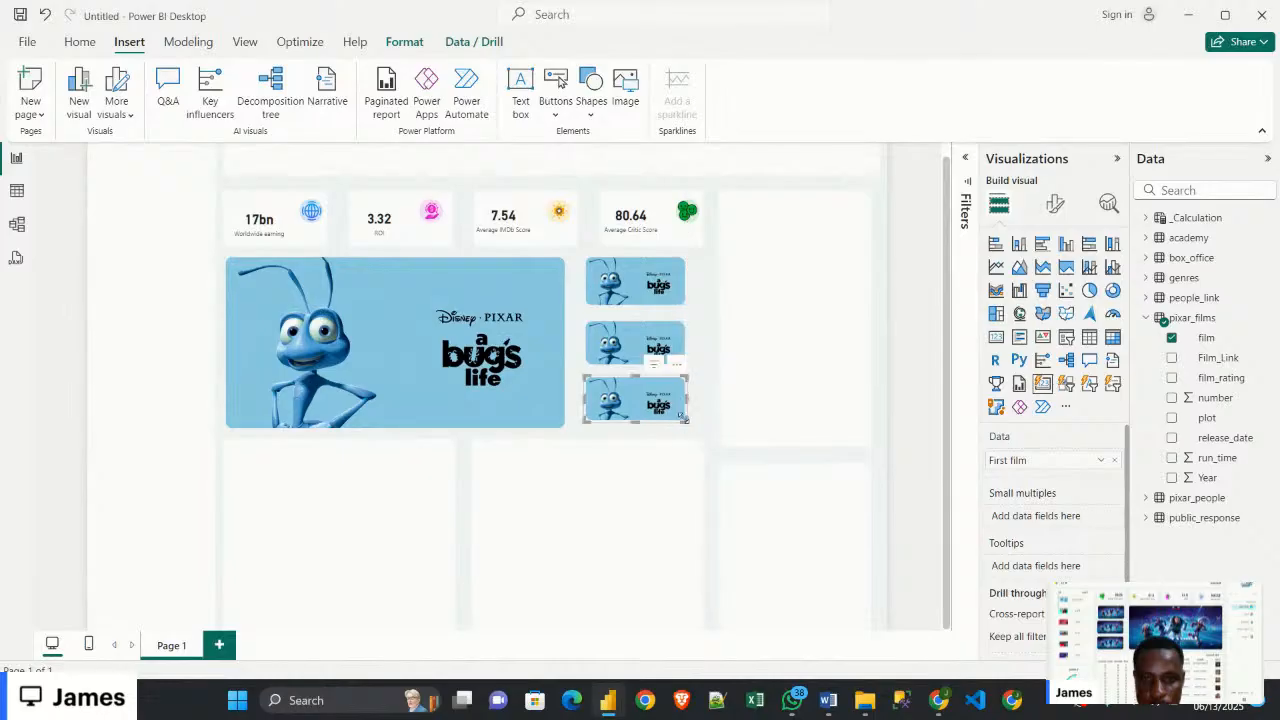
Distribute the three small film cards vertically so they are evenly spaced
left_click(633, 350)
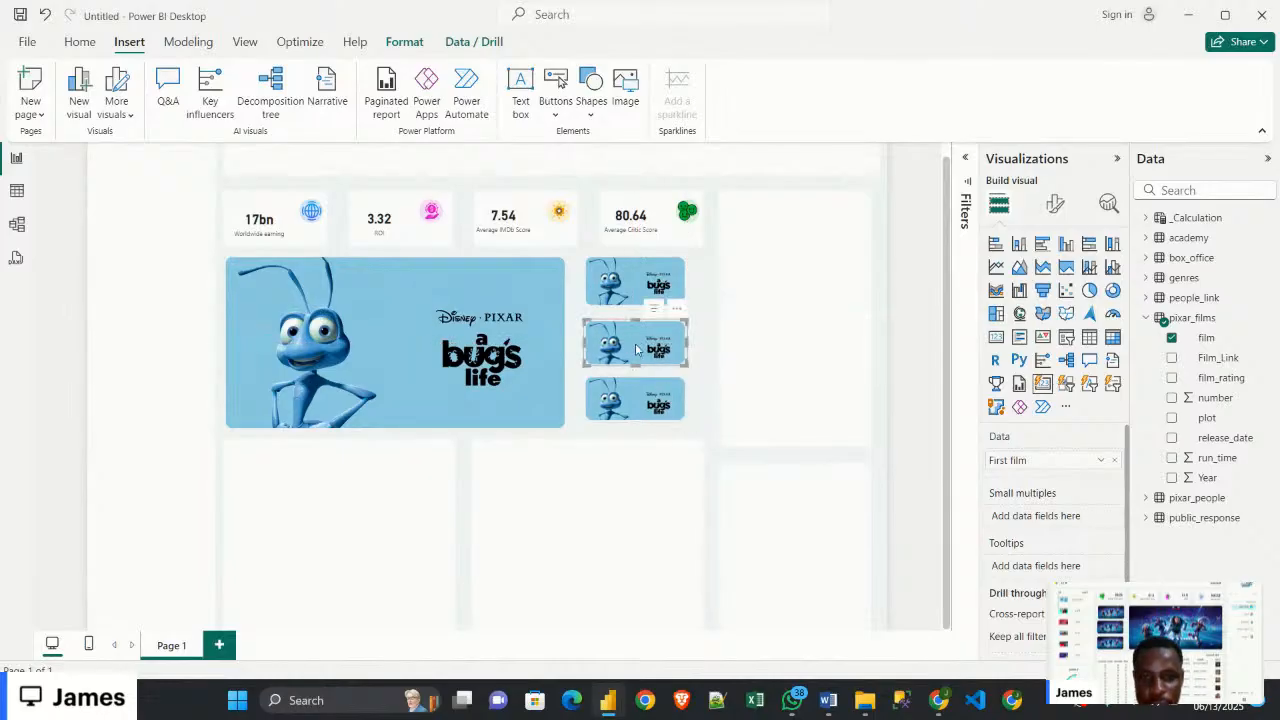
left_click(648, 400, "ctrl")
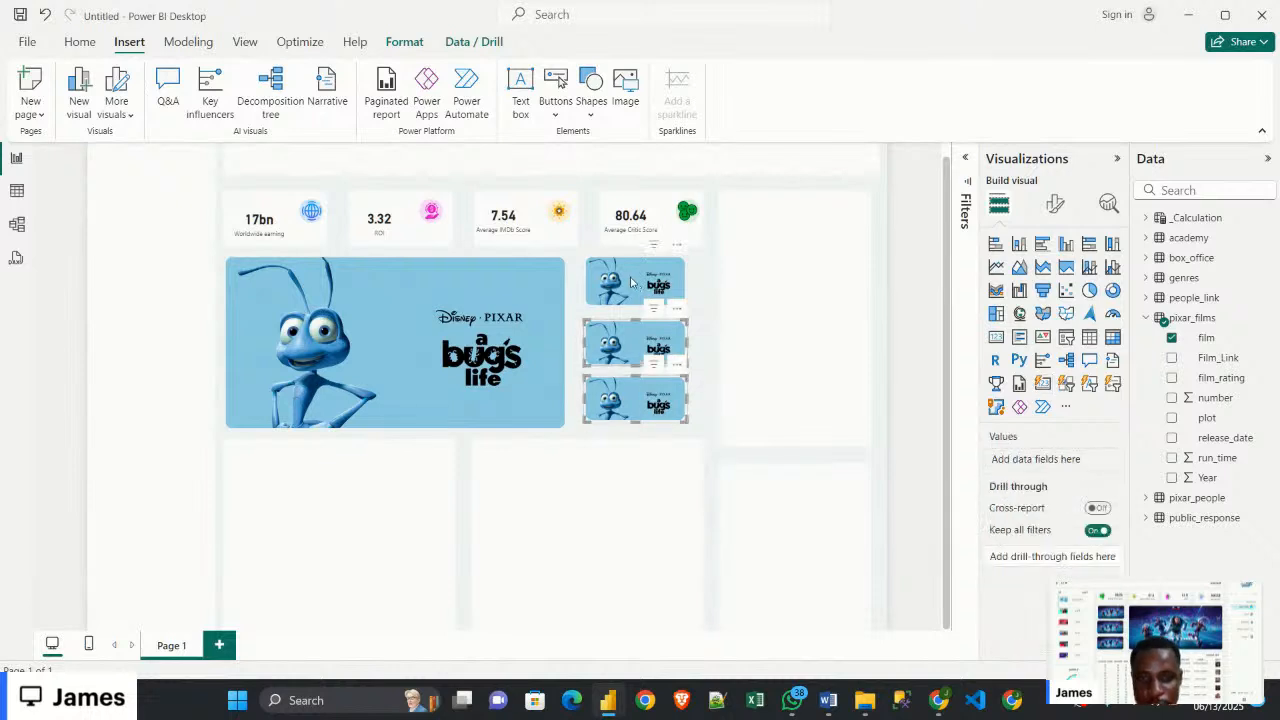
left_click(630, 282, "ctrl")
left_click(404, 42)
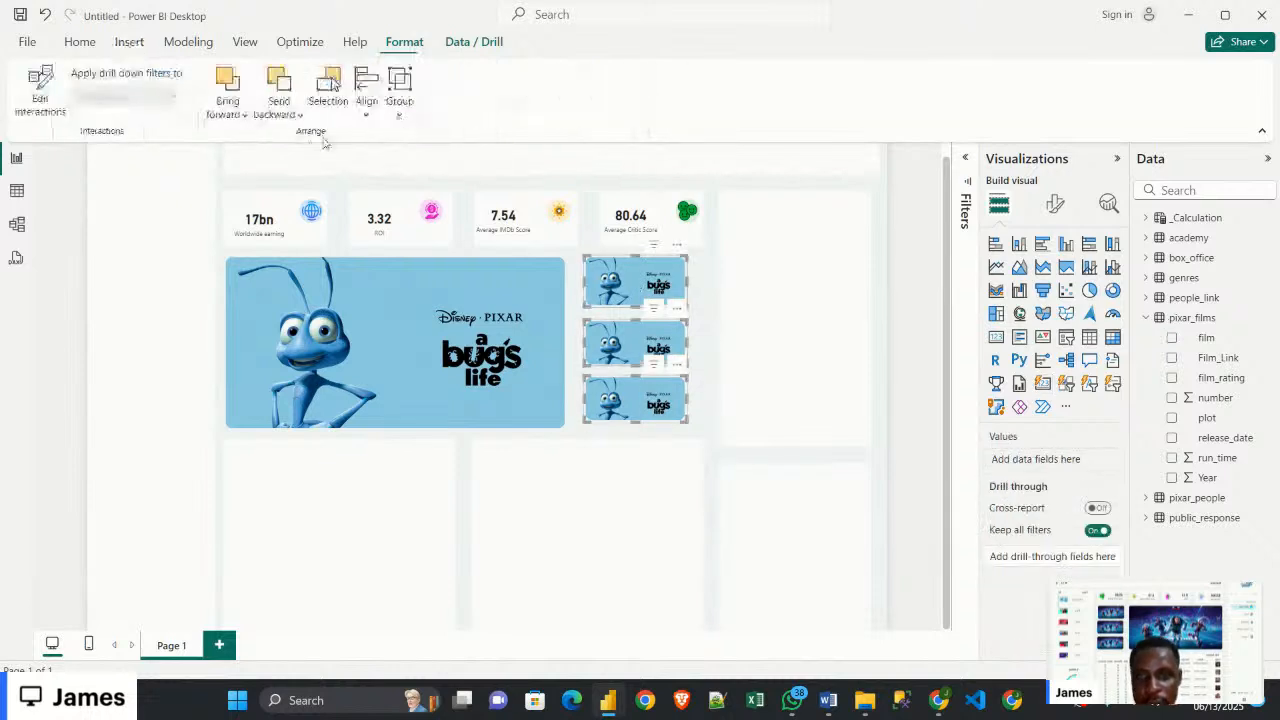
left_click(366, 100)
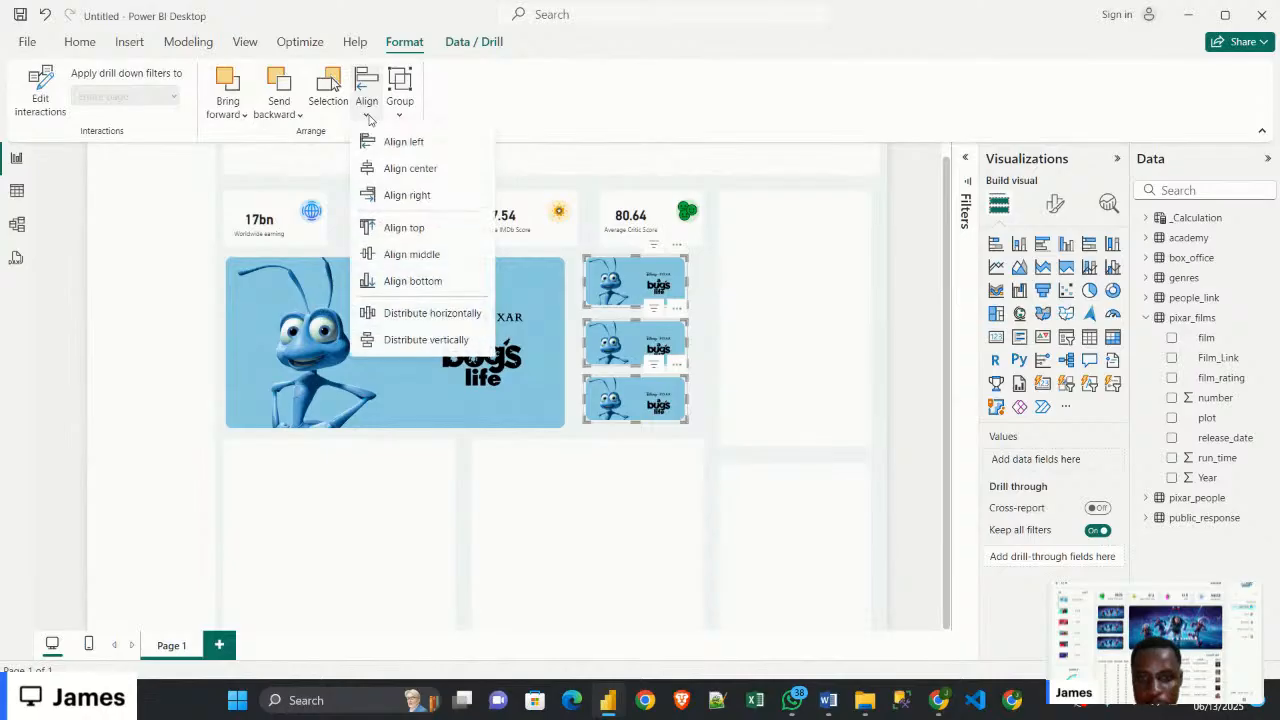
left_click(428, 340)
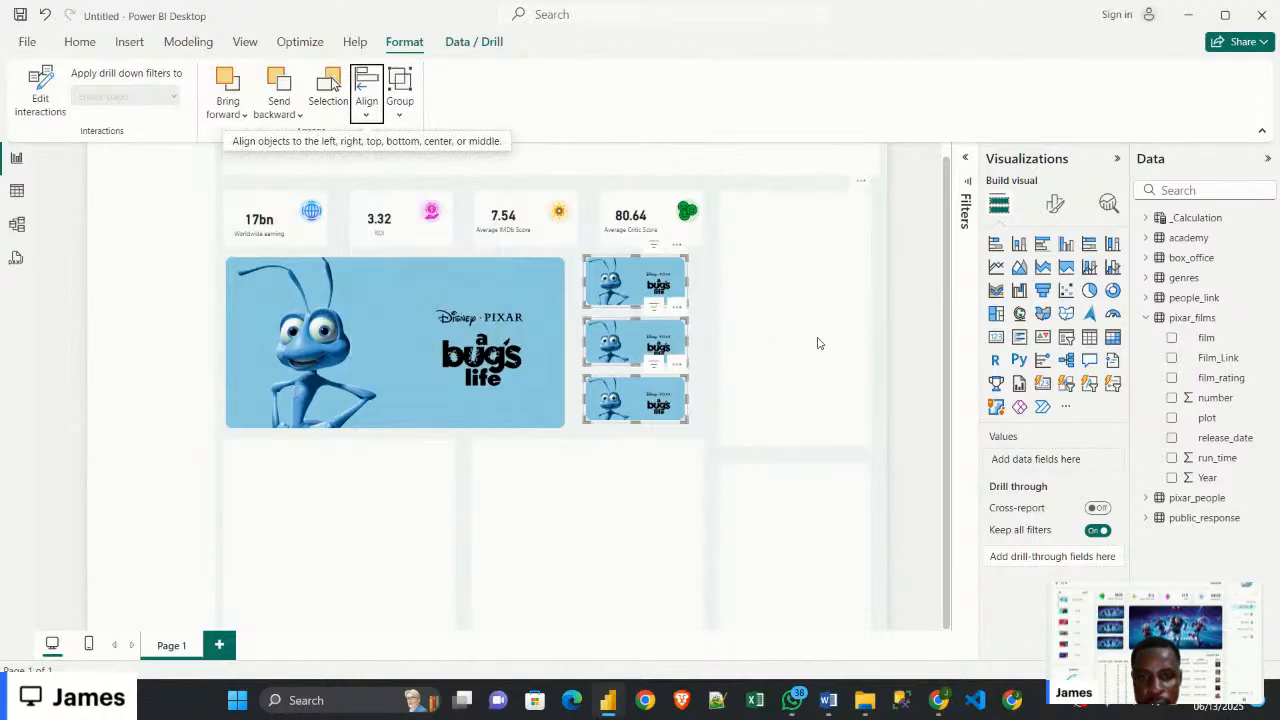
left_click(852, 345)
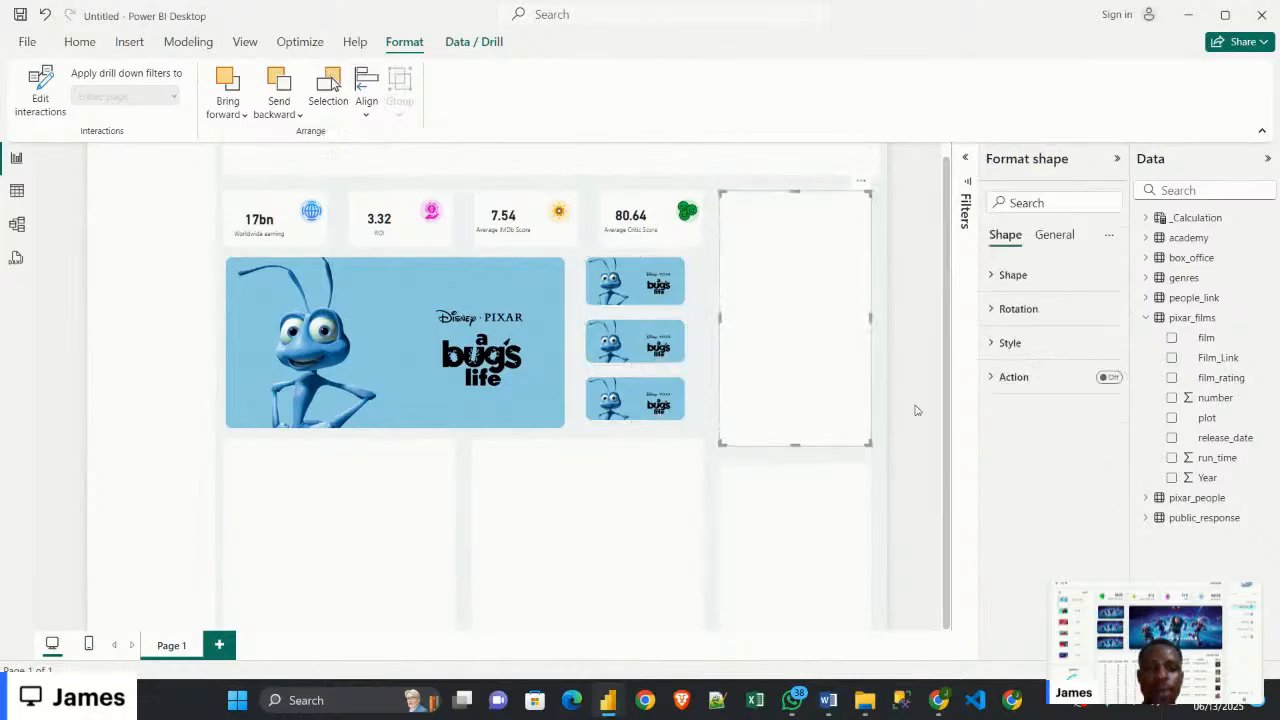
left_click(902, 455)
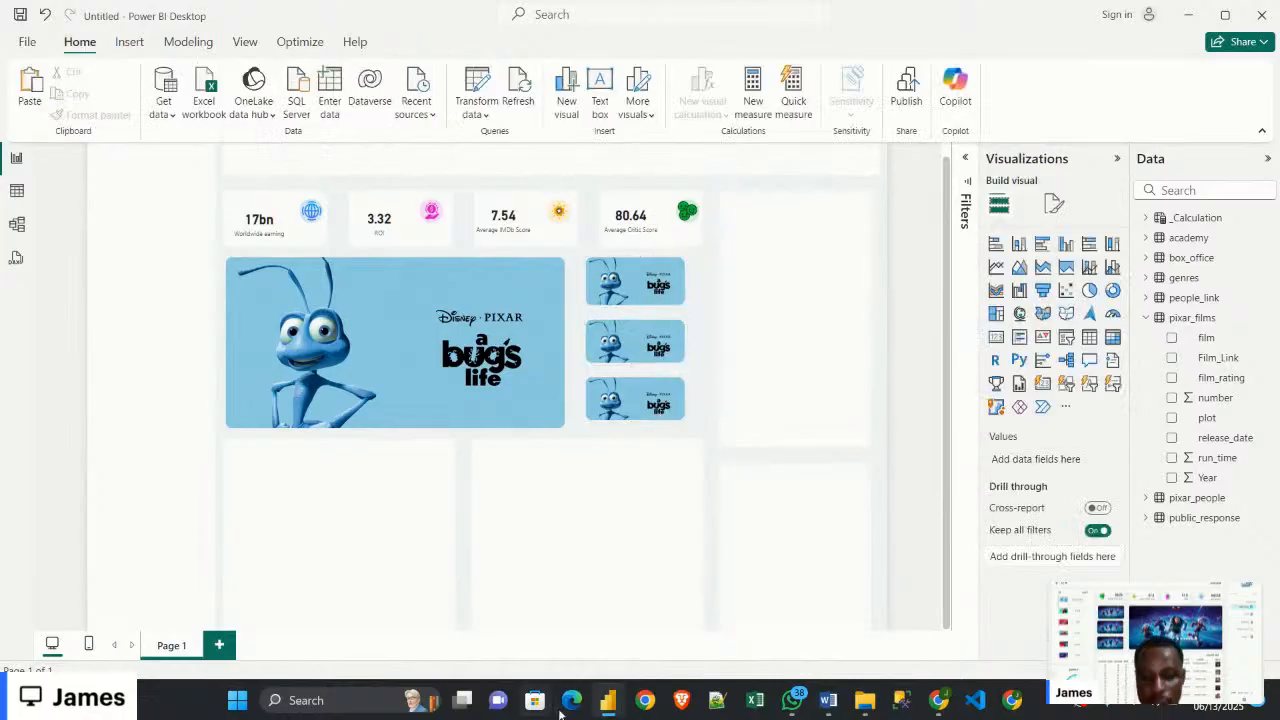
Check the layout in the FilmDashboad2 report, and shift the large film image and three small cards together slightly to the right in the untitled report
mouse_move(608, 700)
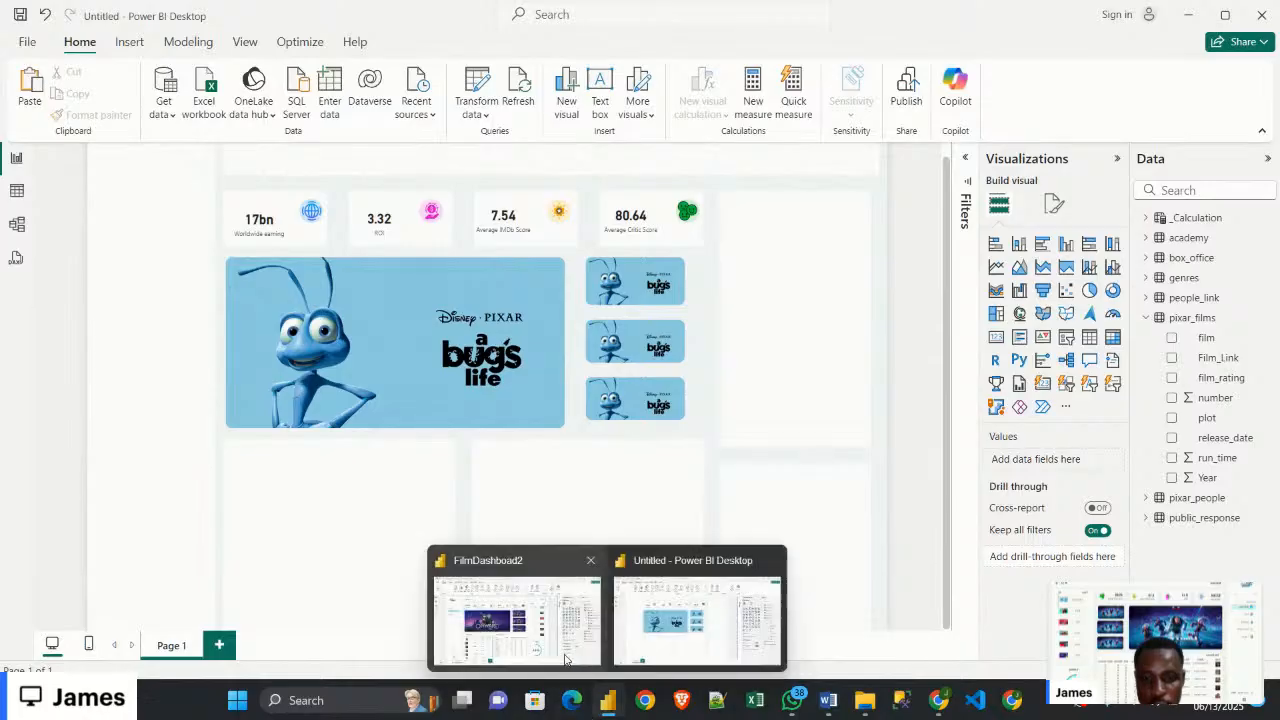
left_click(505, 610)
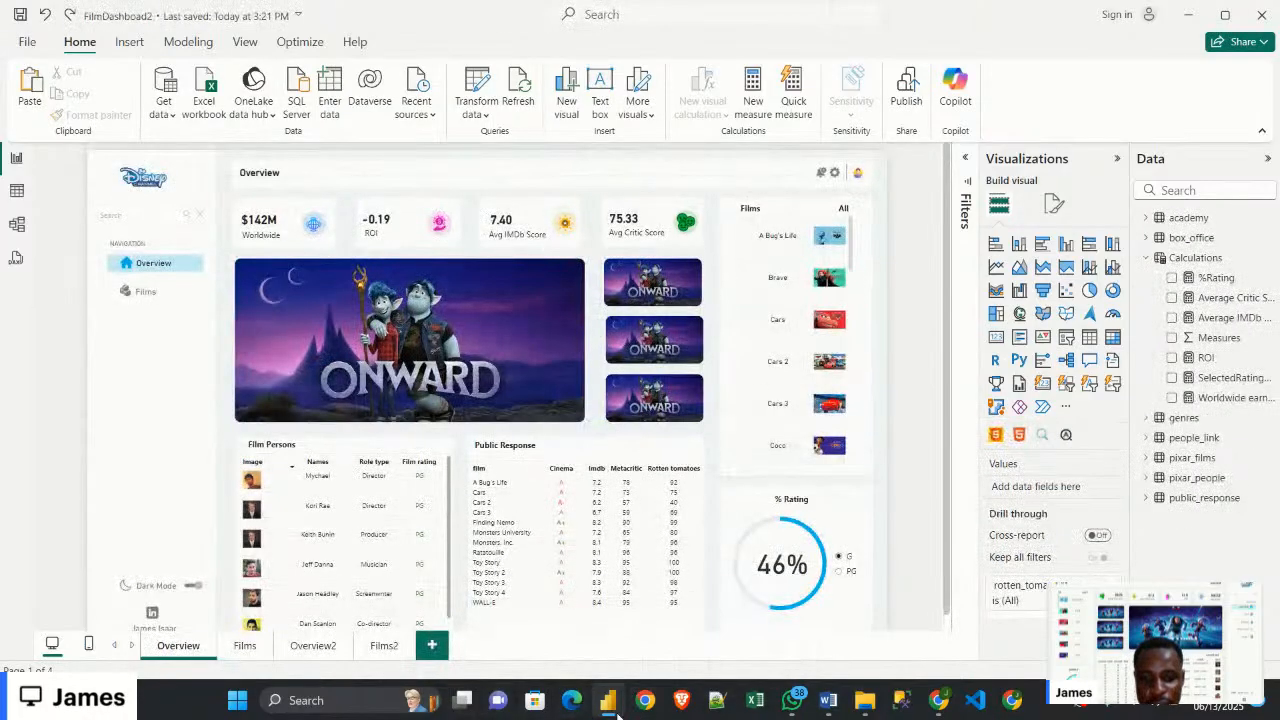
mouse_move(610, 700)
left_click(645, 652)
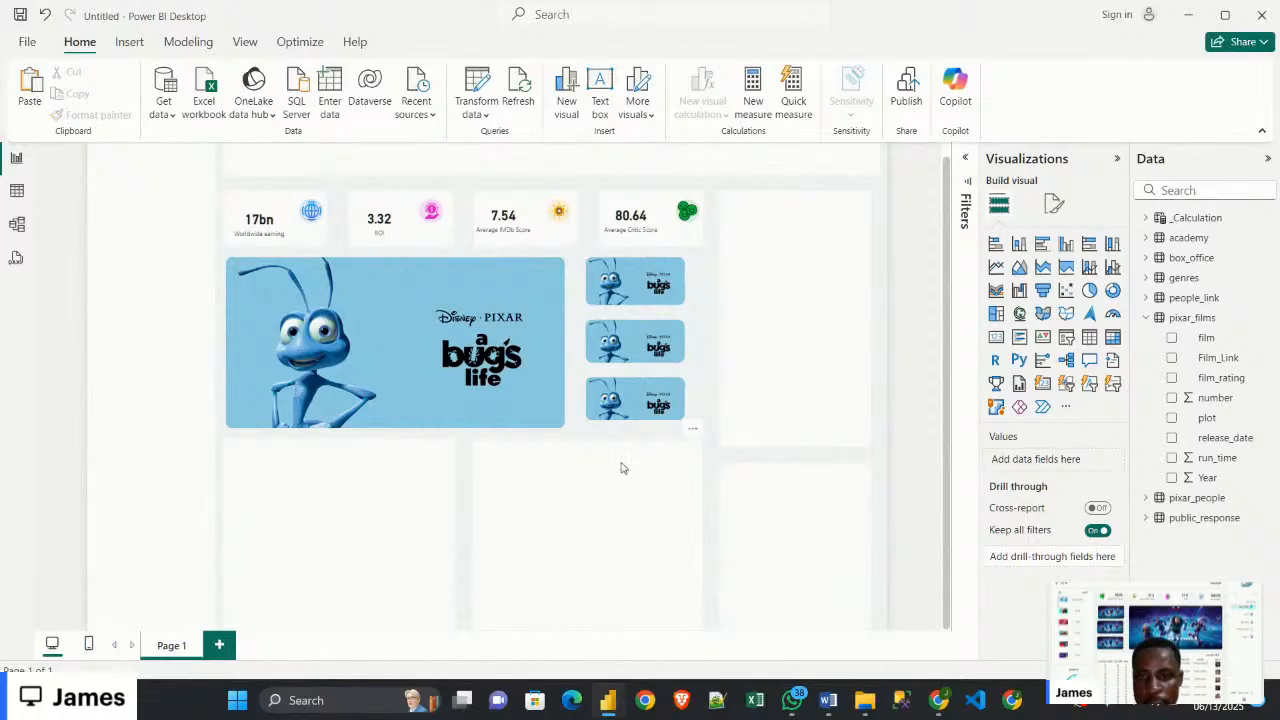
left_click(545, 365)
left_click(632, 284, "ctrl")
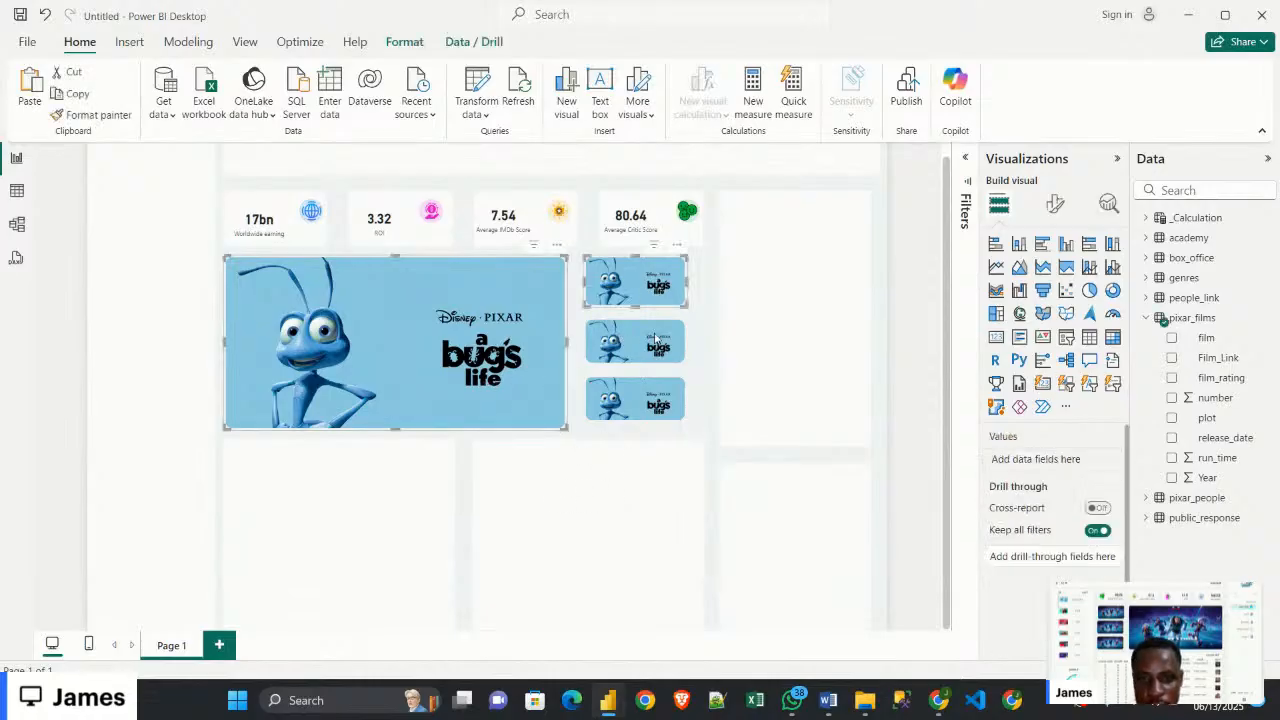
left_click(654, 332, "ctrl")
left_click(662, 390, "ctrl")
left_click_drag(516, 358, 523, 357)
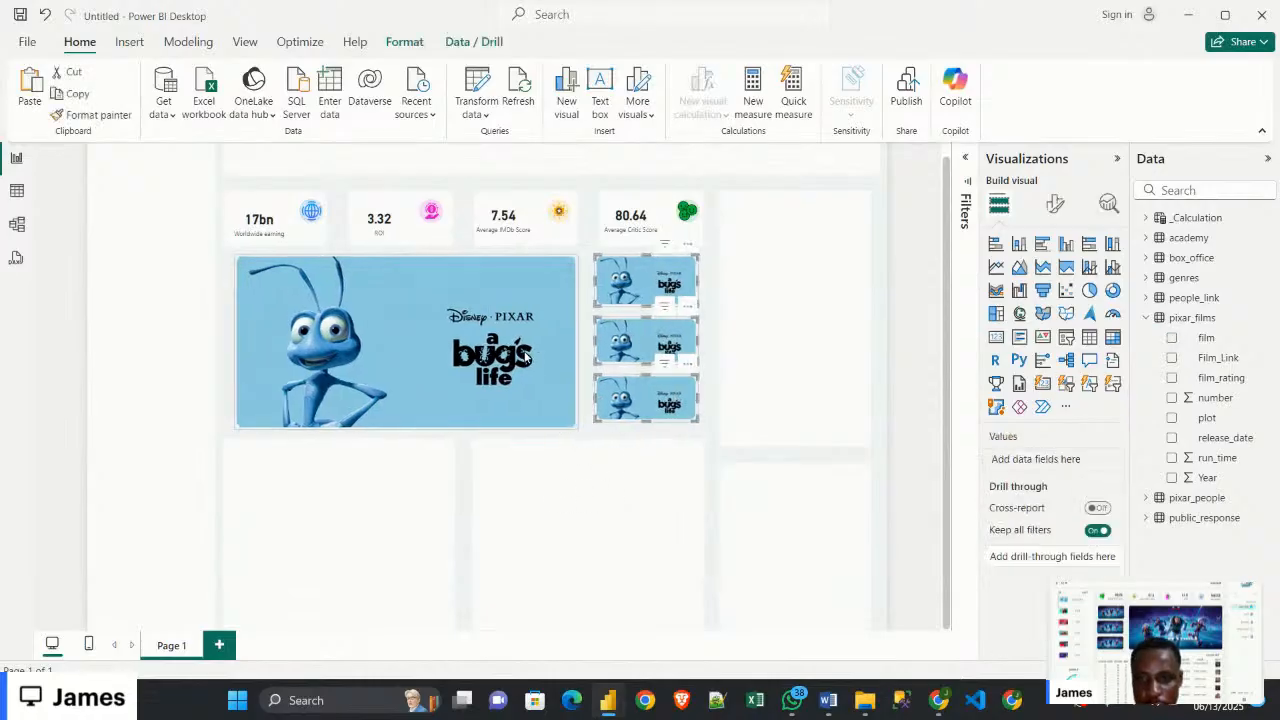
left_click(552, 356)
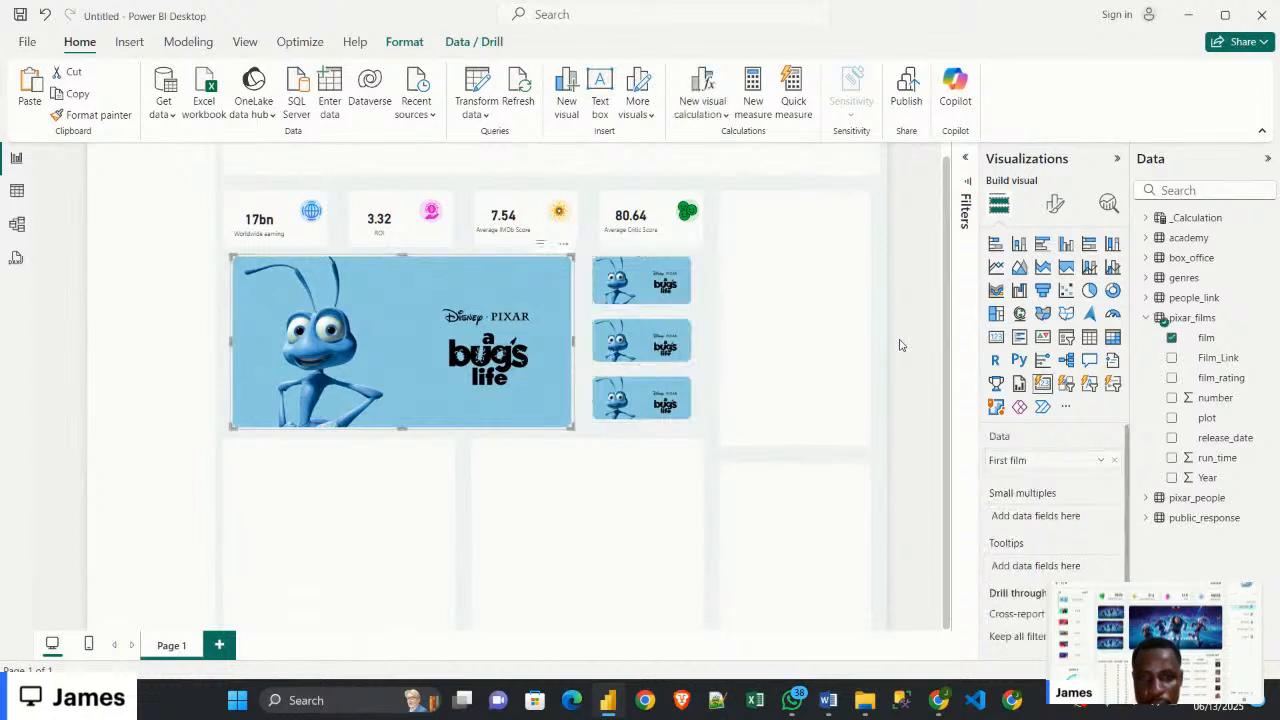
left_click(880, 353)
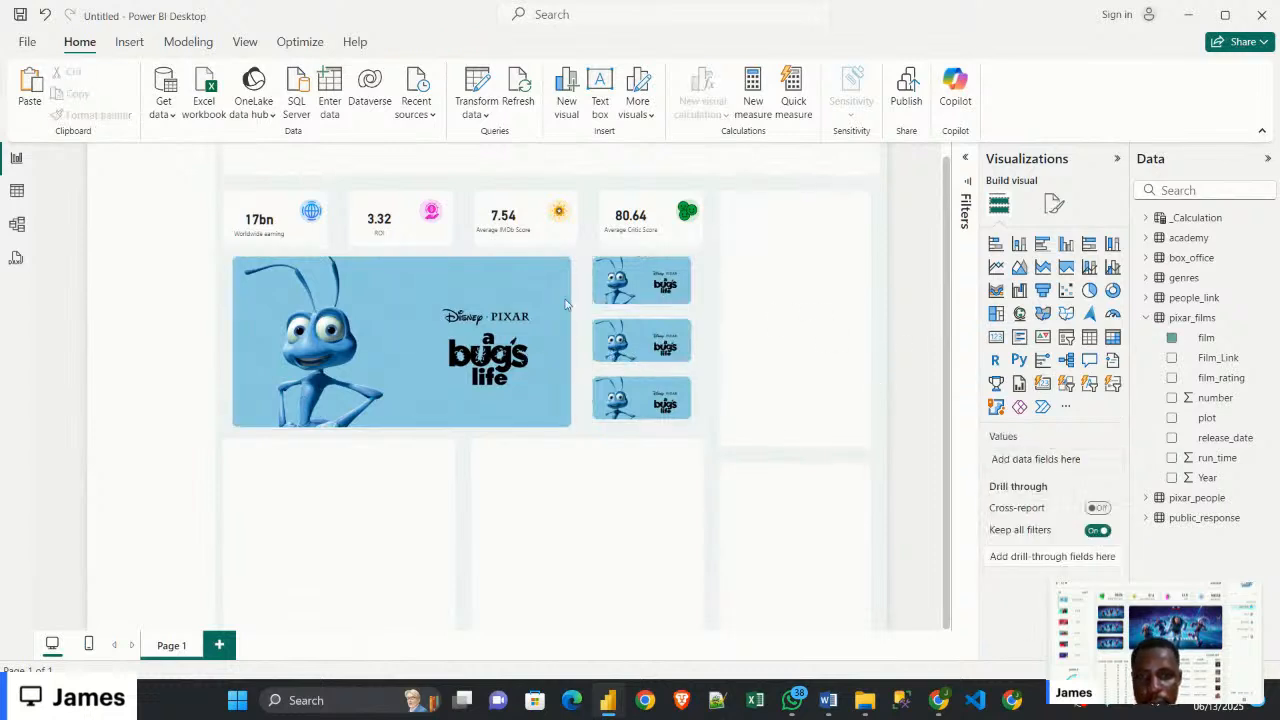
left_click(749, 336)
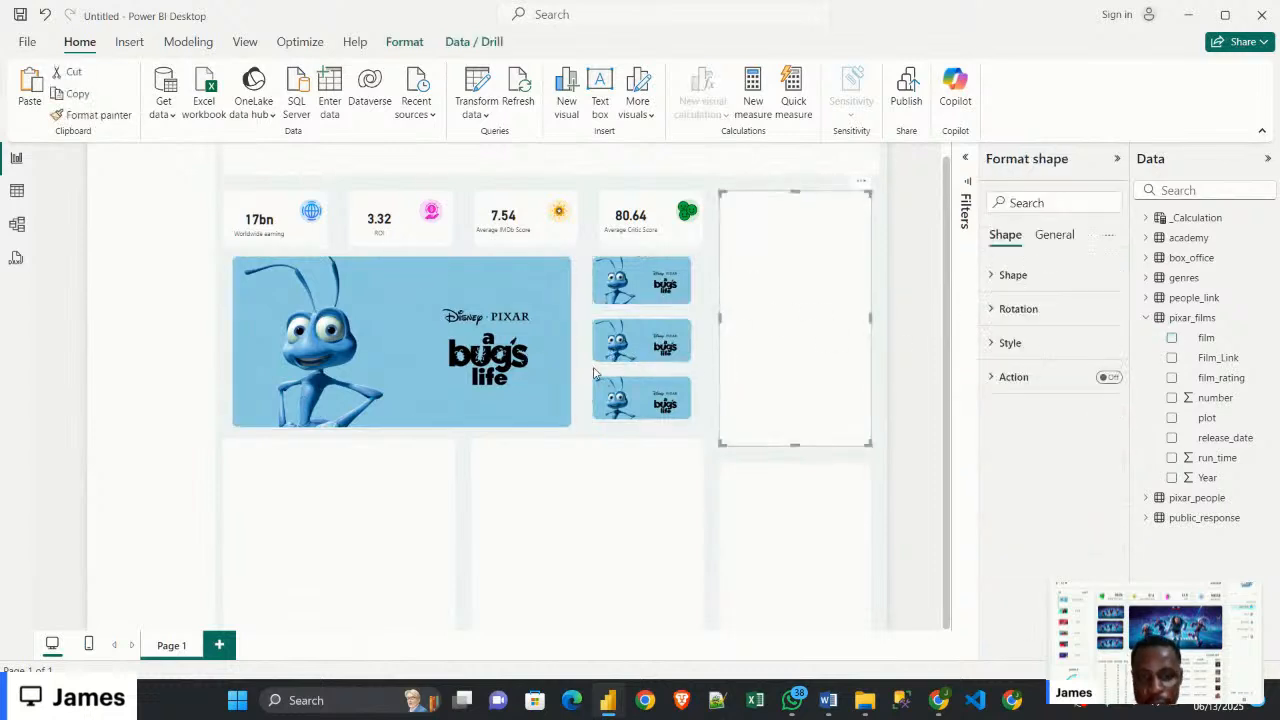
left_click(620, 245)
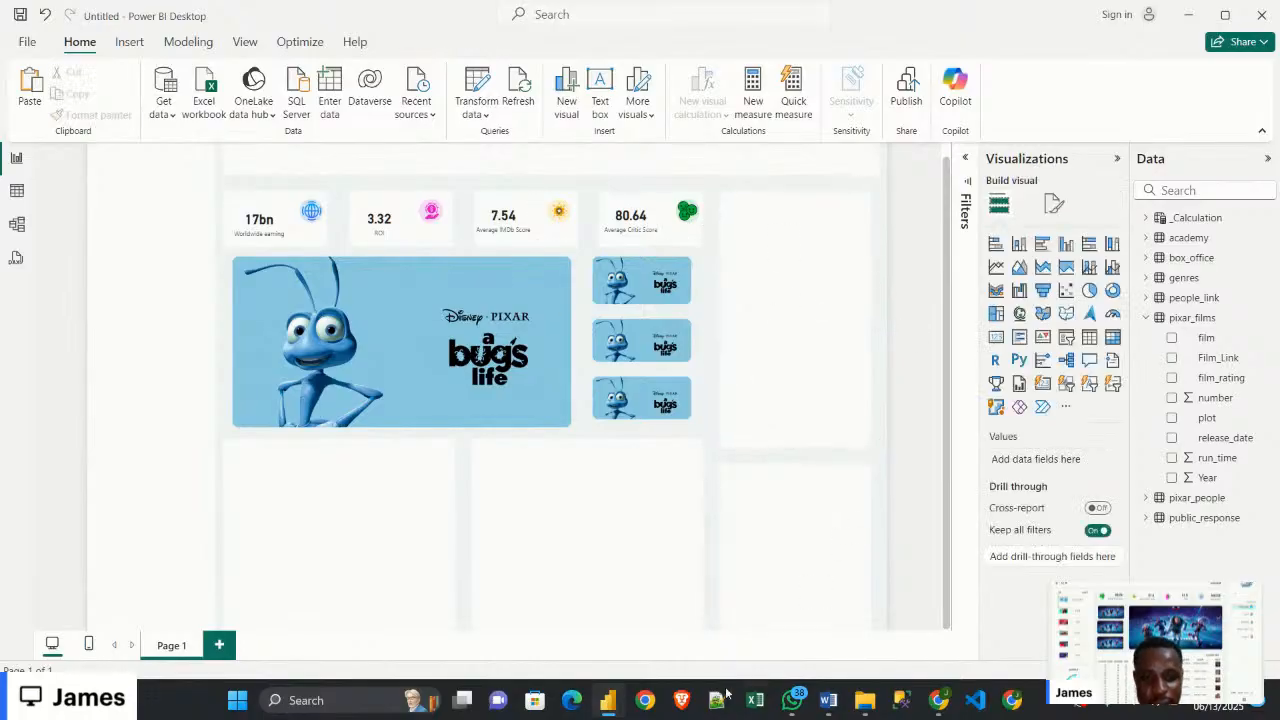
Switch to the FilmDashboad2 report and select Toy Story 3 in its Films slicer to examine how the page responds
mouse_move(617, 706)
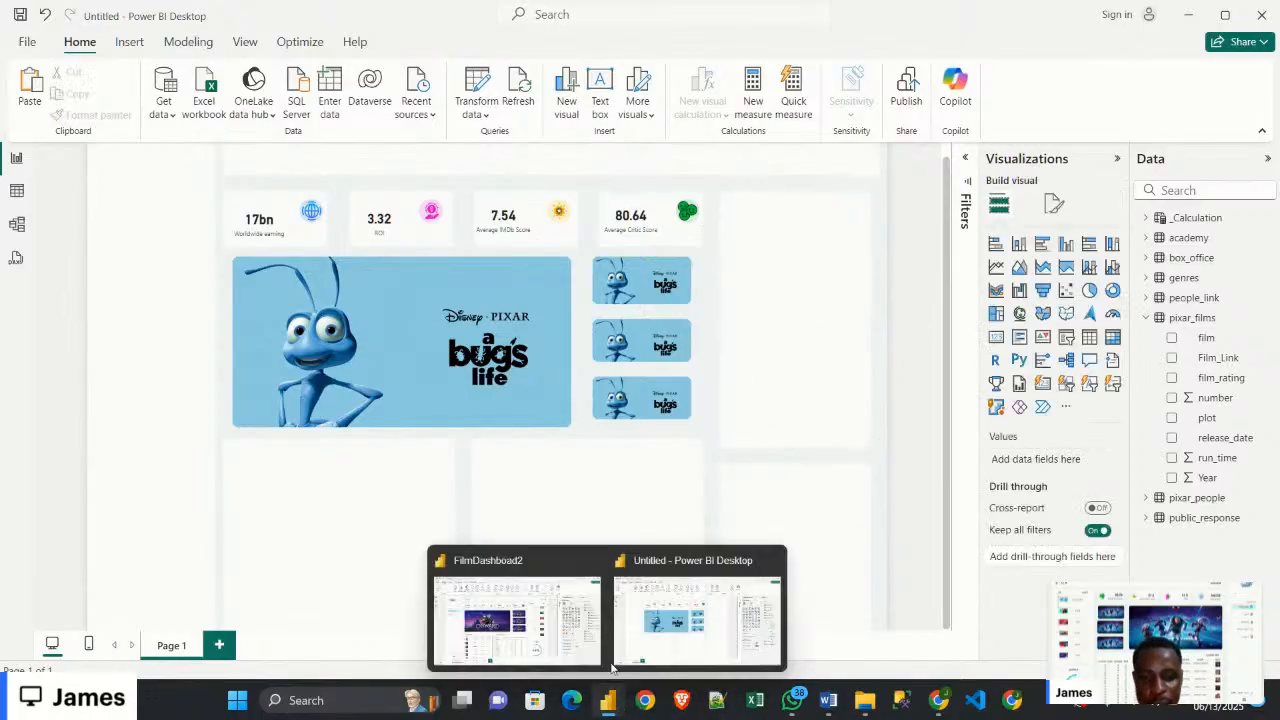
left_click(557, 648)
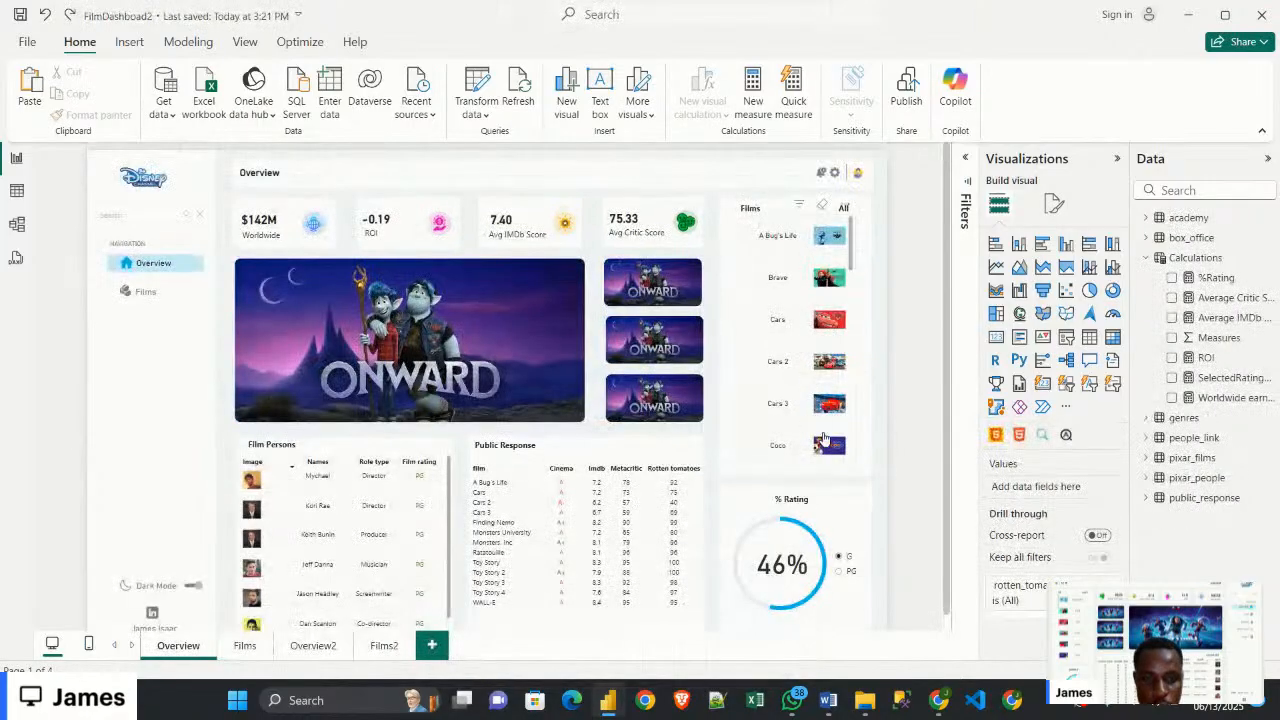
scroll(810, 305, "down", 7)
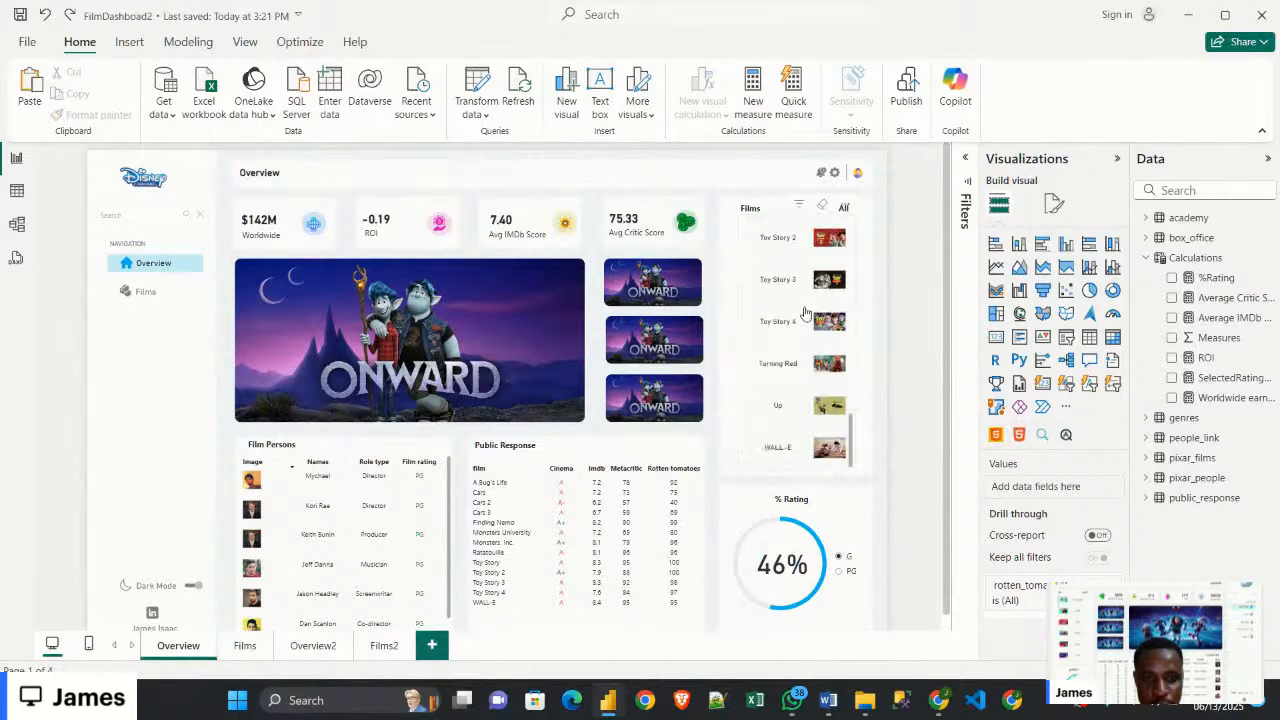
left_click(812, 279)
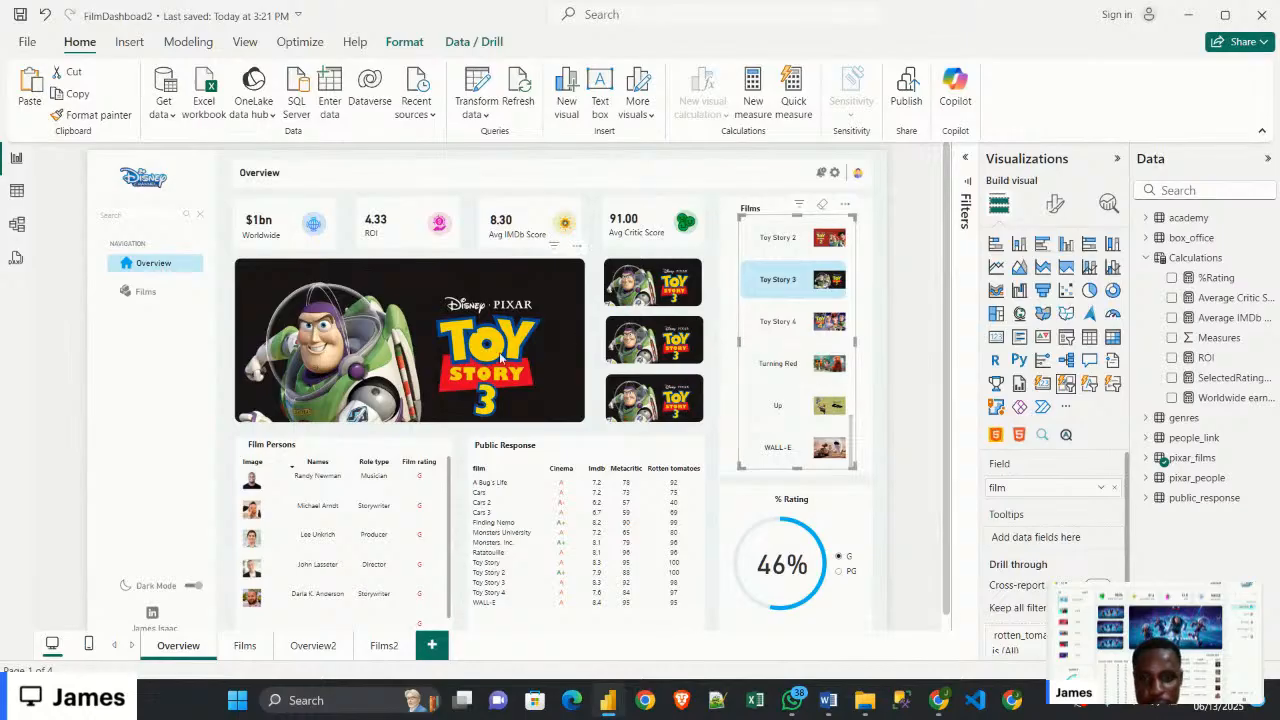
mouse_move(612, 706)
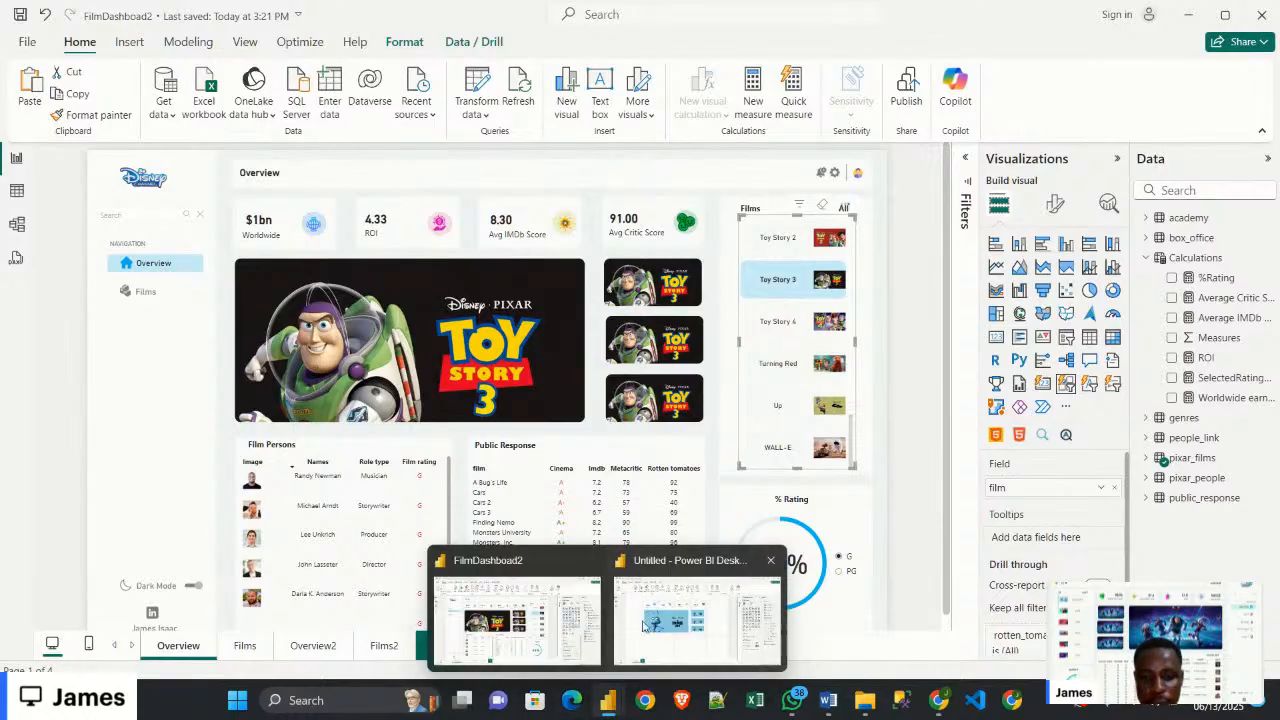
Switch to the untitled report and insert a tile slicer, sized to fit the empty panel beside the small film cards
left_click(697, 620)
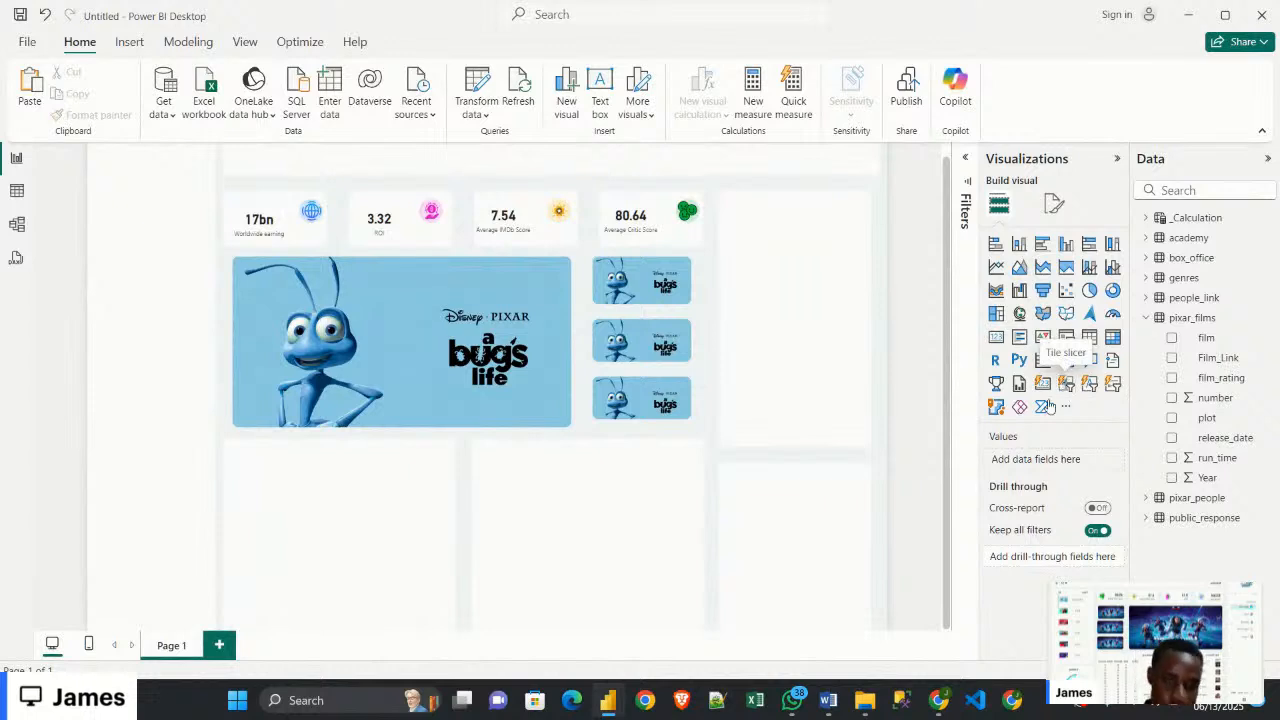
left_click(1065, 385)
left_click_drag(216, 285, 847, 294)
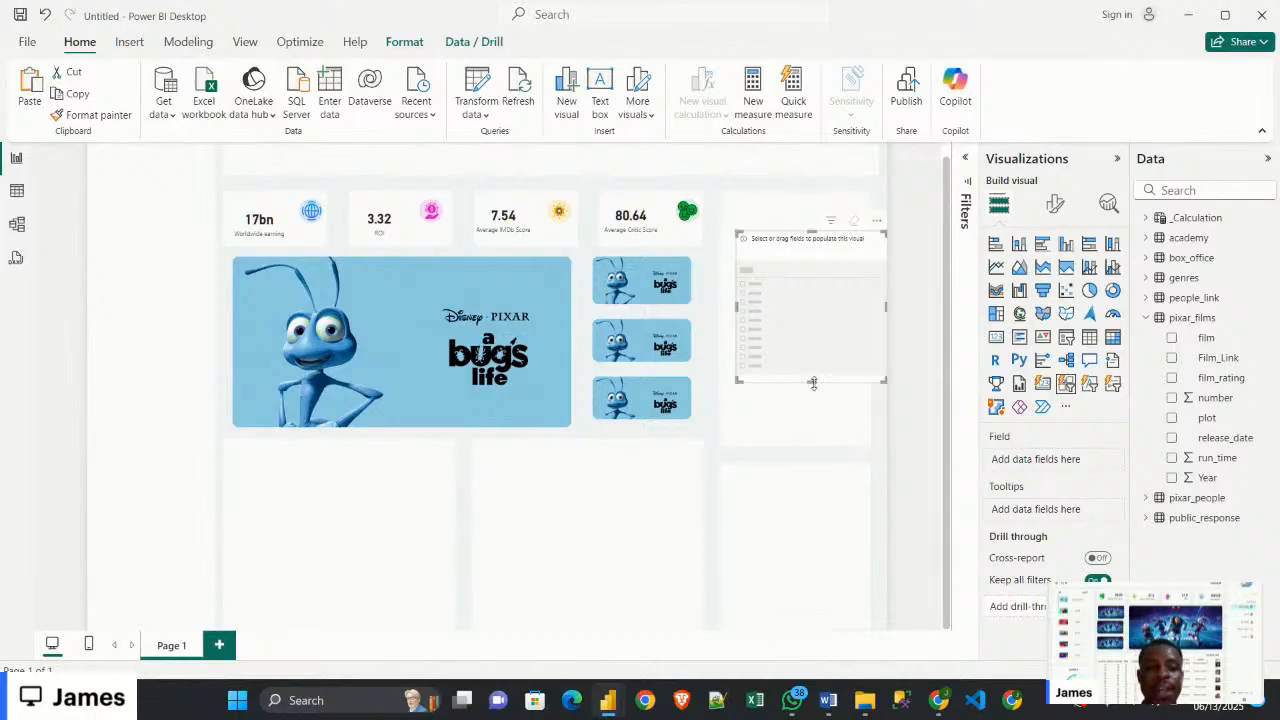
mouse_move(814, 384)
left_mouse_down()
mouse_move(808, 426)
mouse_move(835, 378)
left_mouse_up()
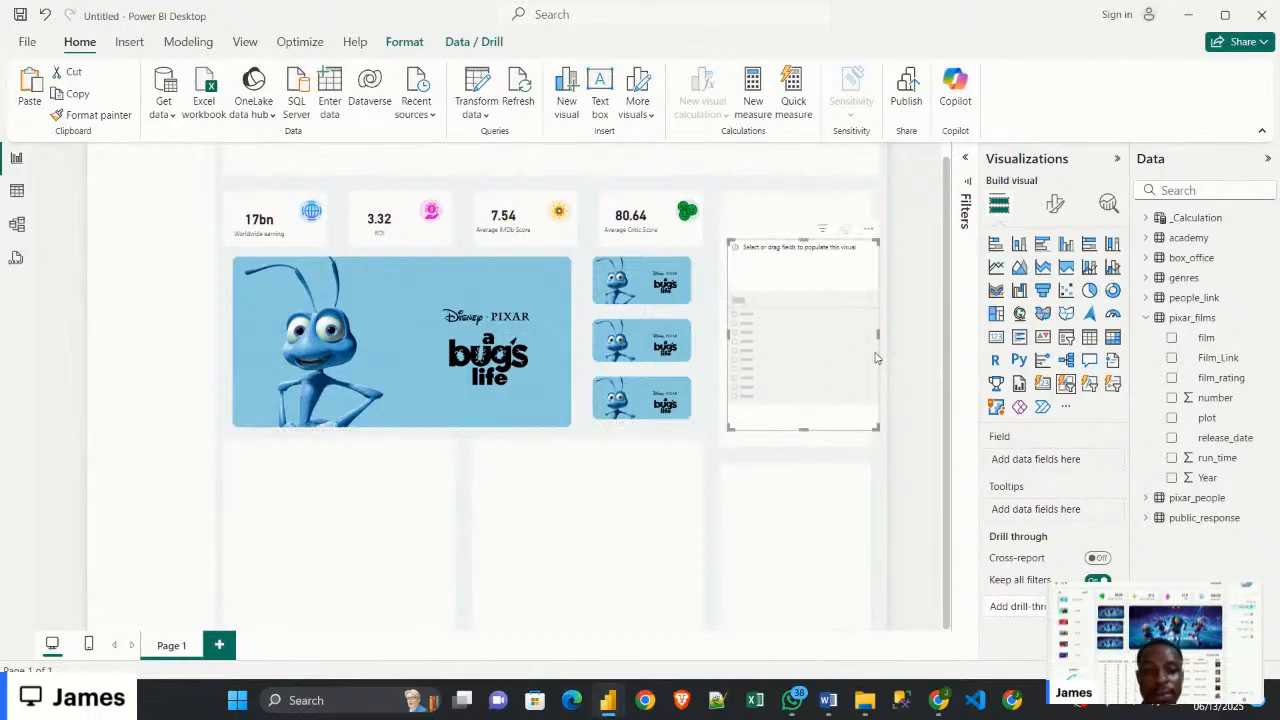
left_click_drag(879, 332, 820, 356)
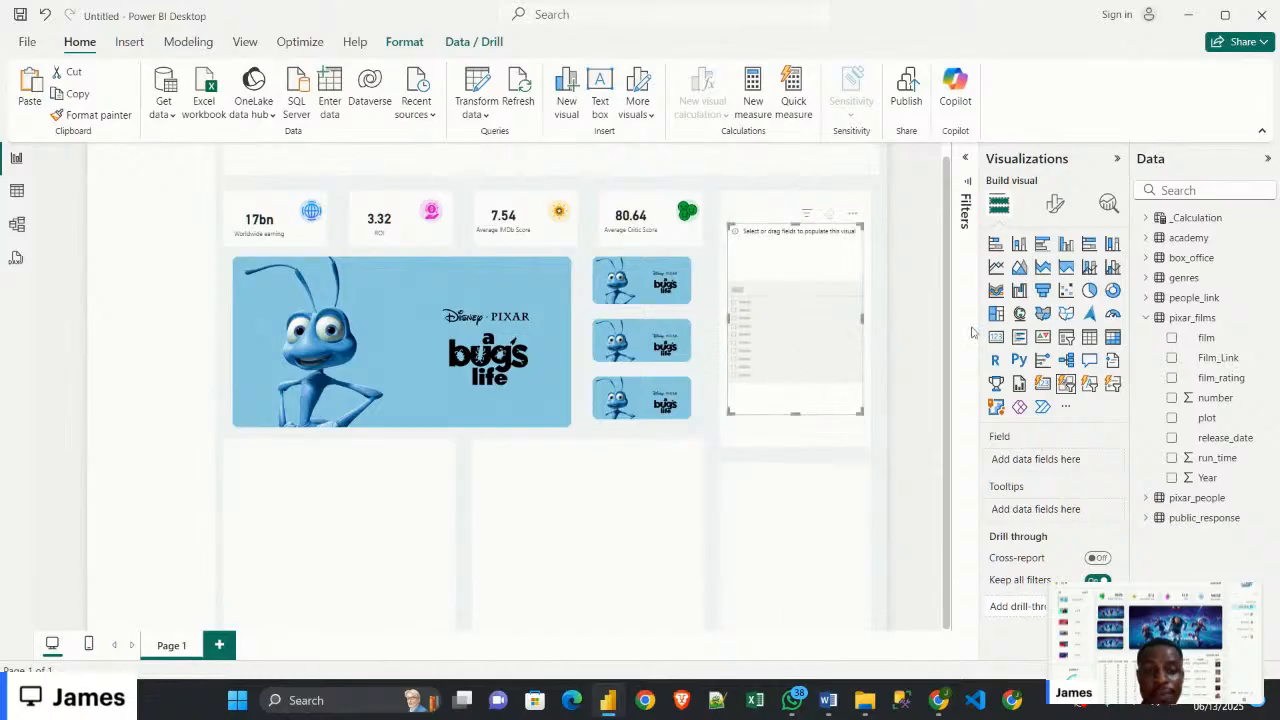
Stretch the tile slicer to fill more of the panel's height and populate it with the film field from pixar_films
left_click(1068, 387)
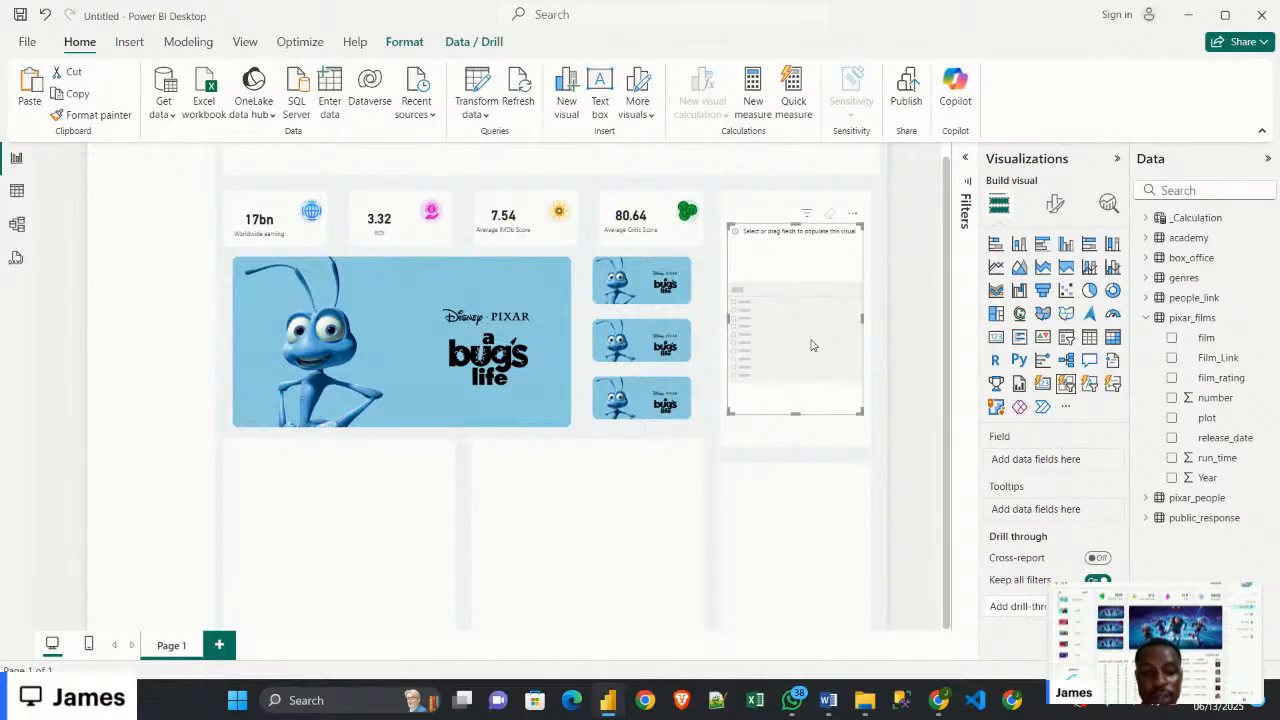
left_click_drag(813, 345, 812, 337)
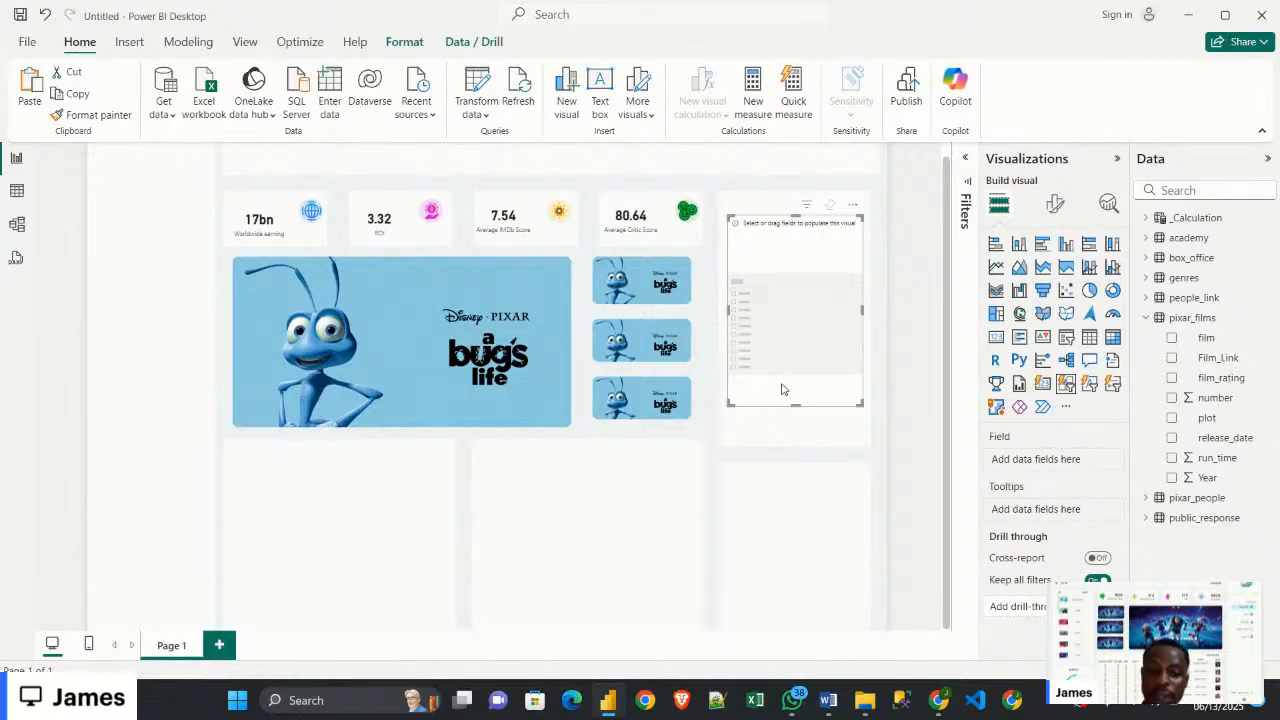
left_click_drag(795, 405, 800, 431)
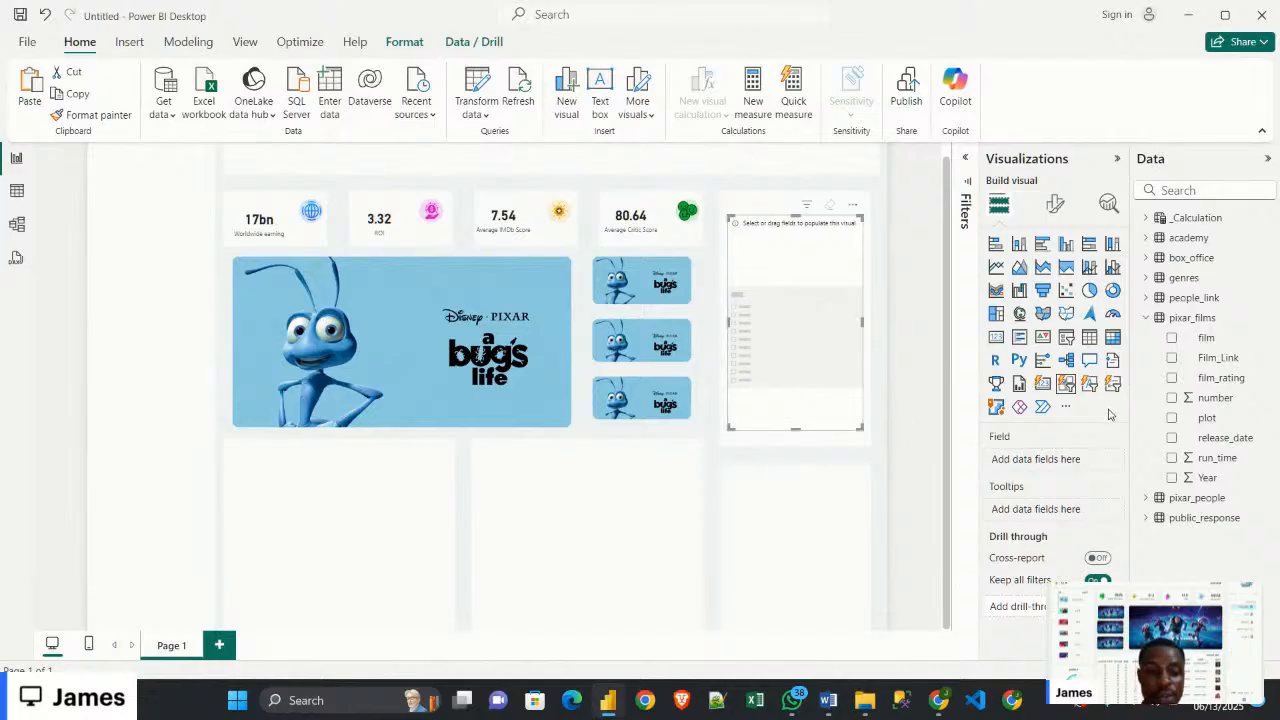
mouse_move(817, 316)
left_mouse_down()
mouse_move(809, 287)
mouse_move(815, 327)
left_mouse_up()
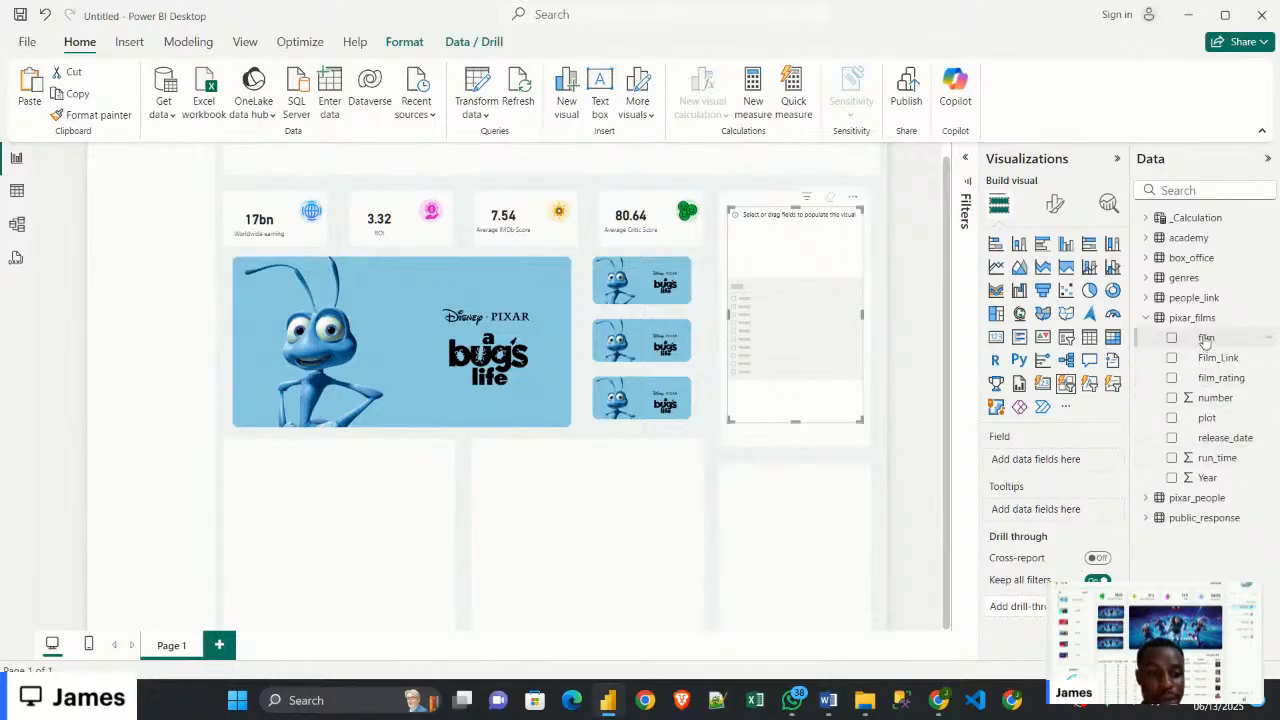
left_click_drag(1205, 342, 1062, 466)
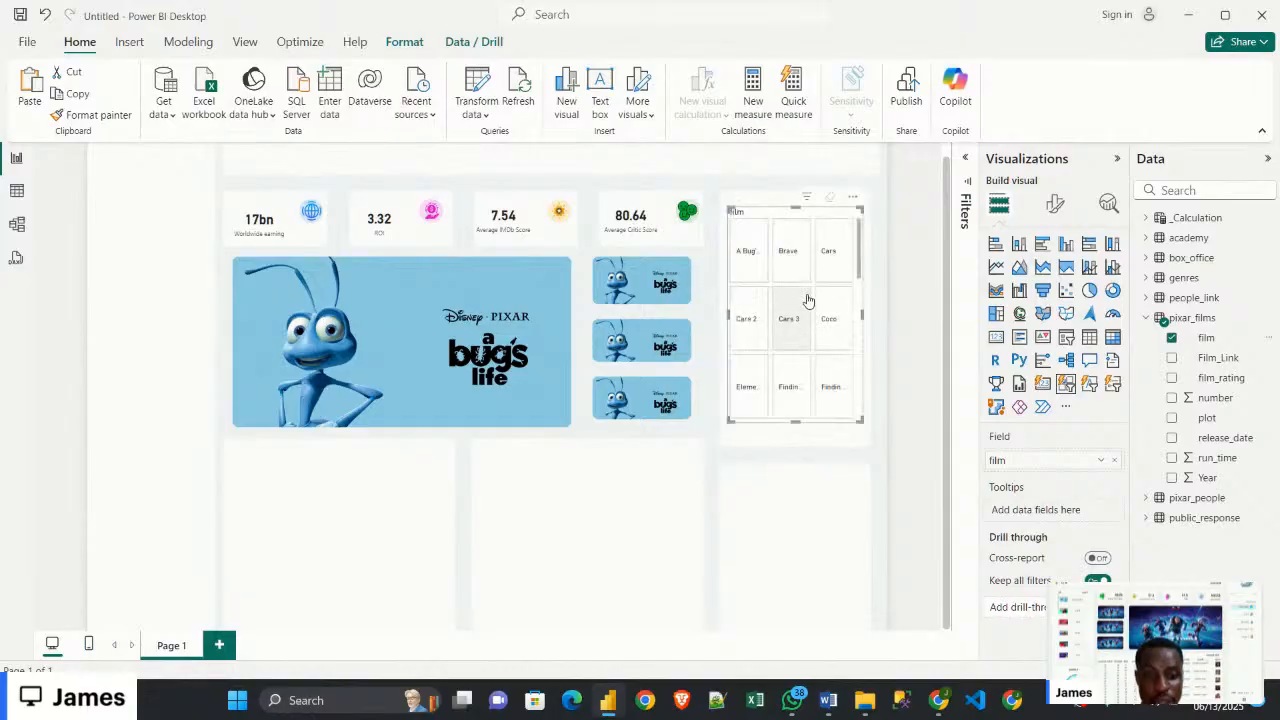
Test the slicer by selecting Inside Out, Lightyear, Monsters University, Elemental and Finding Nemo in turn, examining the cards and images
scroll(808, 301, "down", 10)
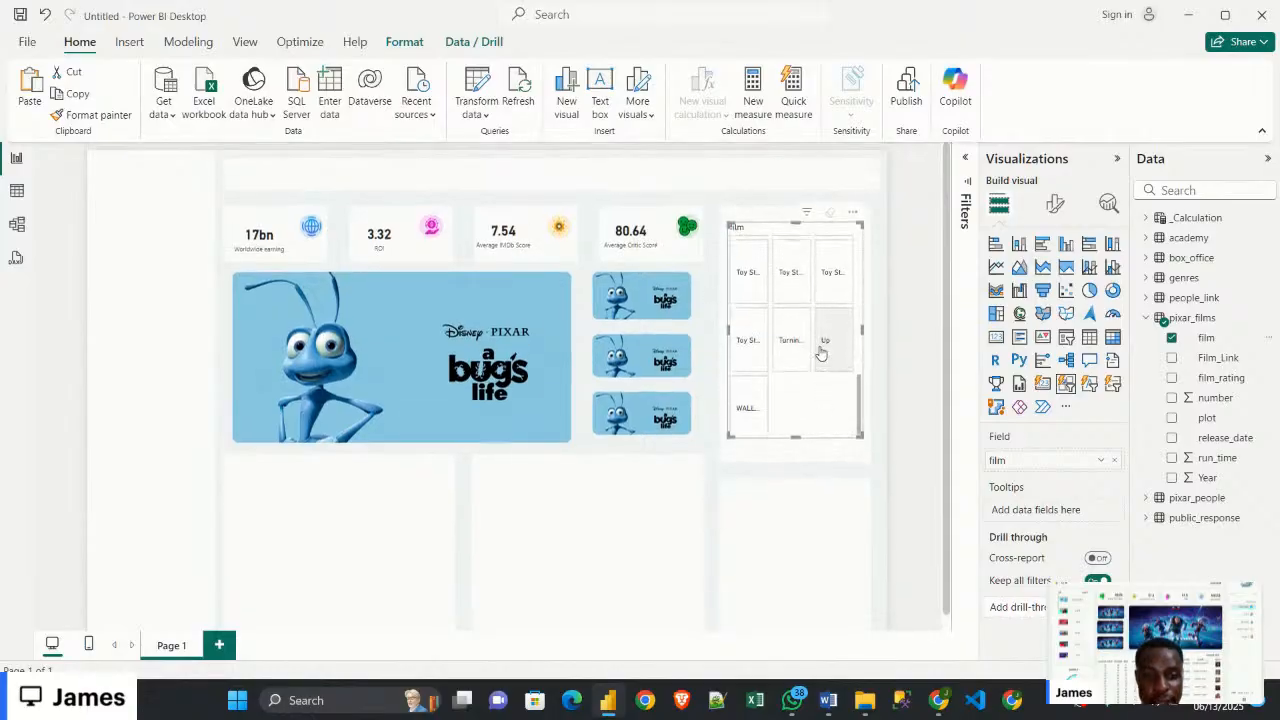
scroll(820, 345, "up", 5)
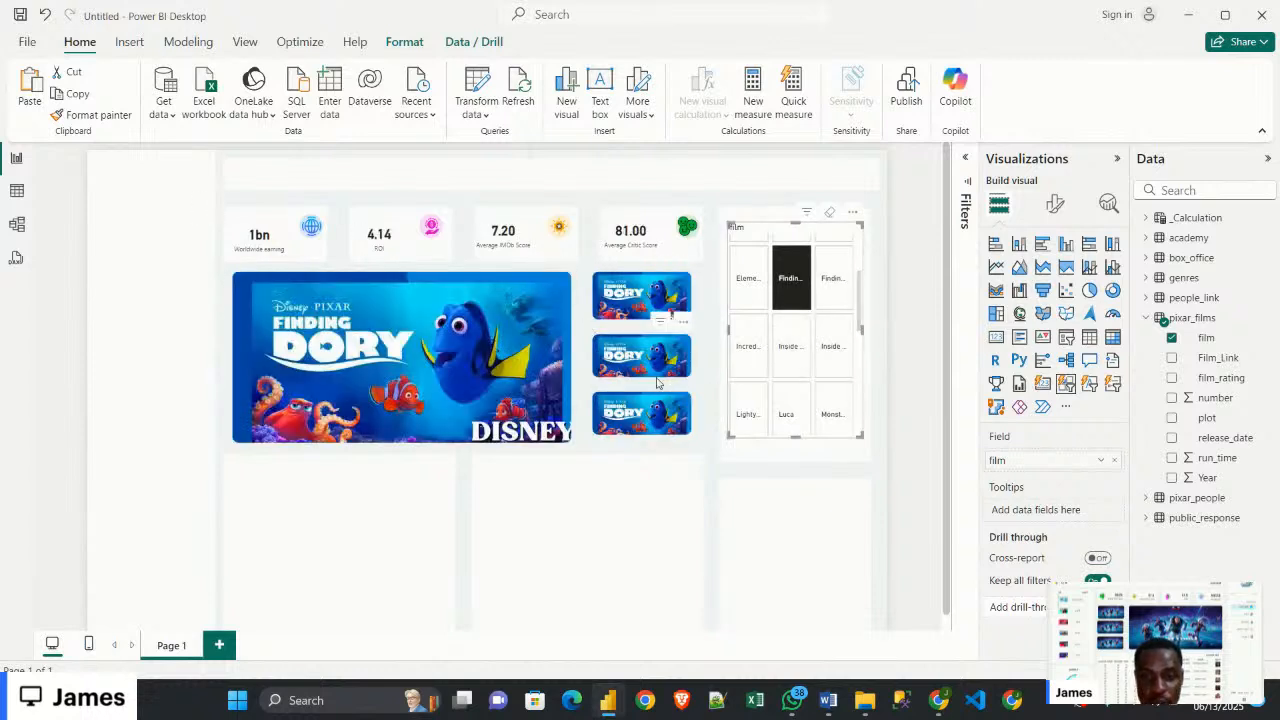
left_click(786, 366)
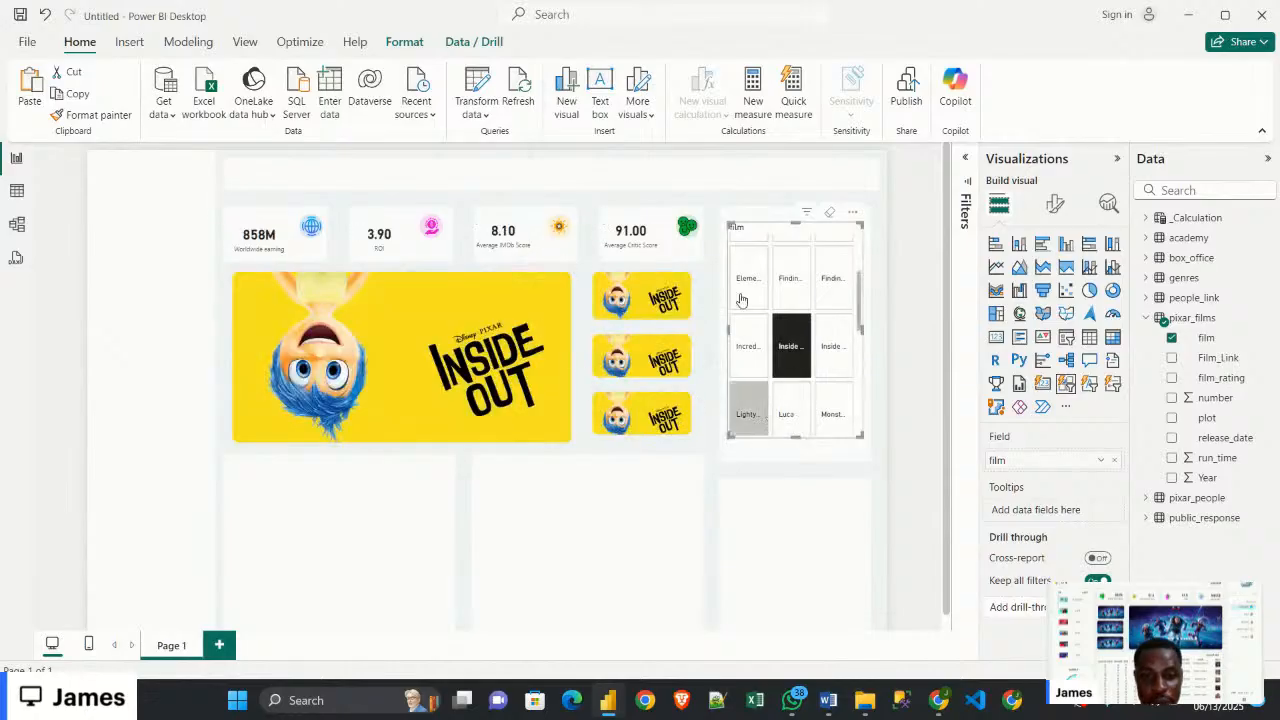
left_click(748, 410)
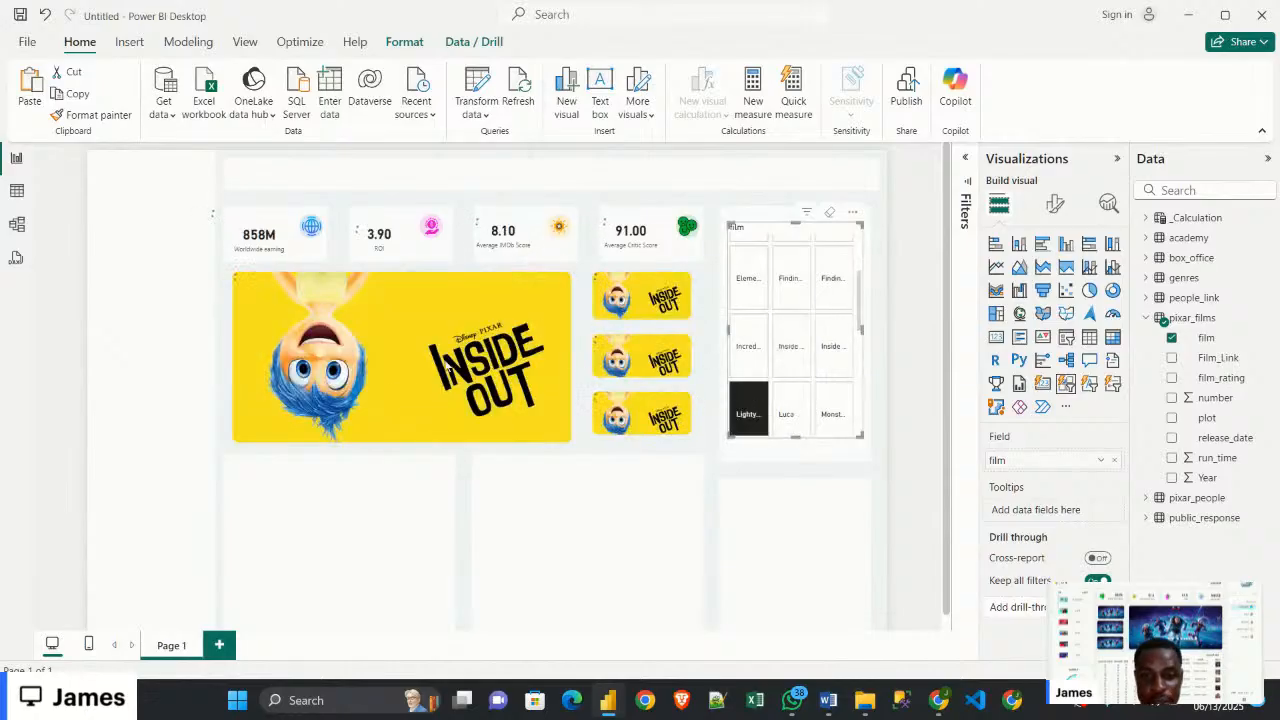
left_click(834, 410)
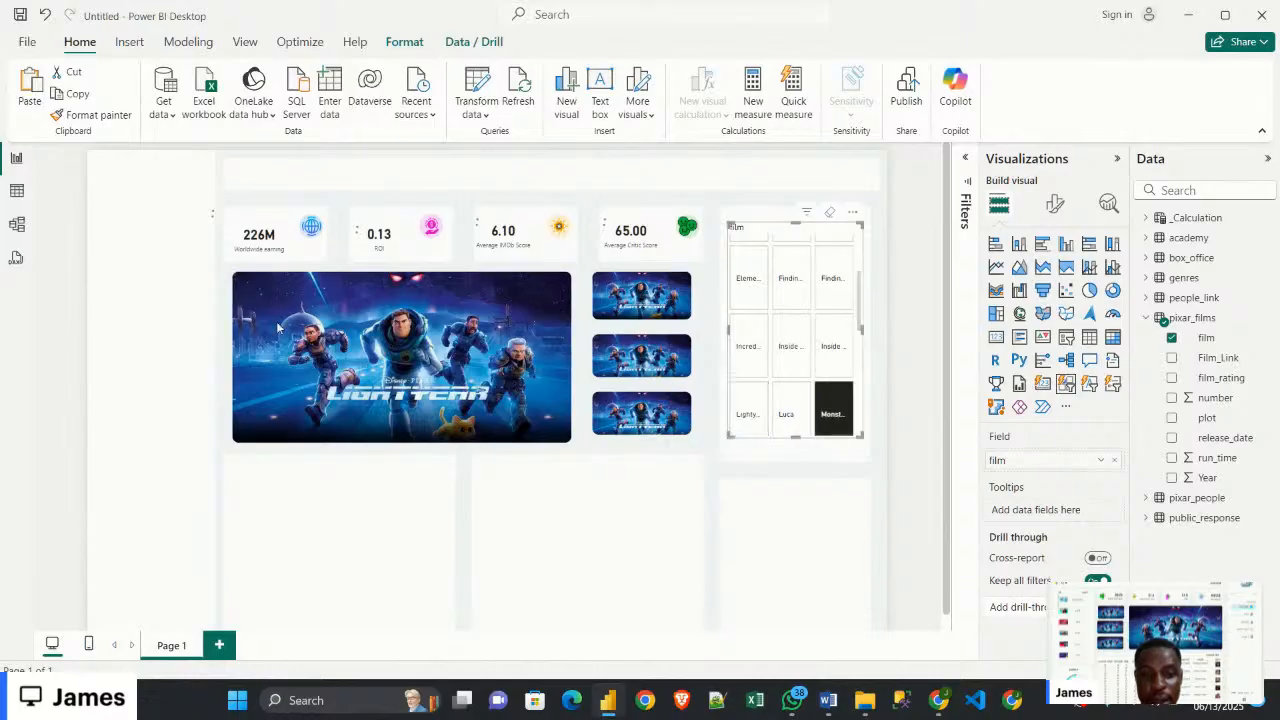
left_click(748, 278)
left_click(838, 285)
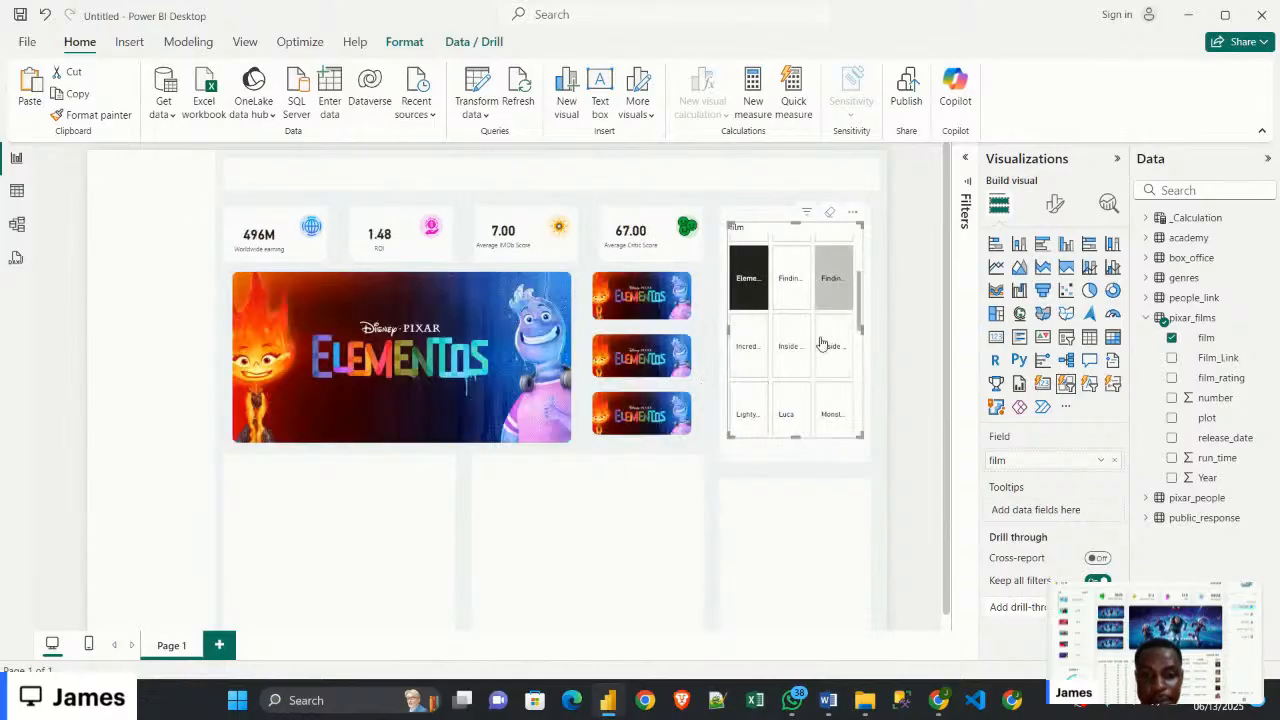
scroll(795, 397, "up", 2)
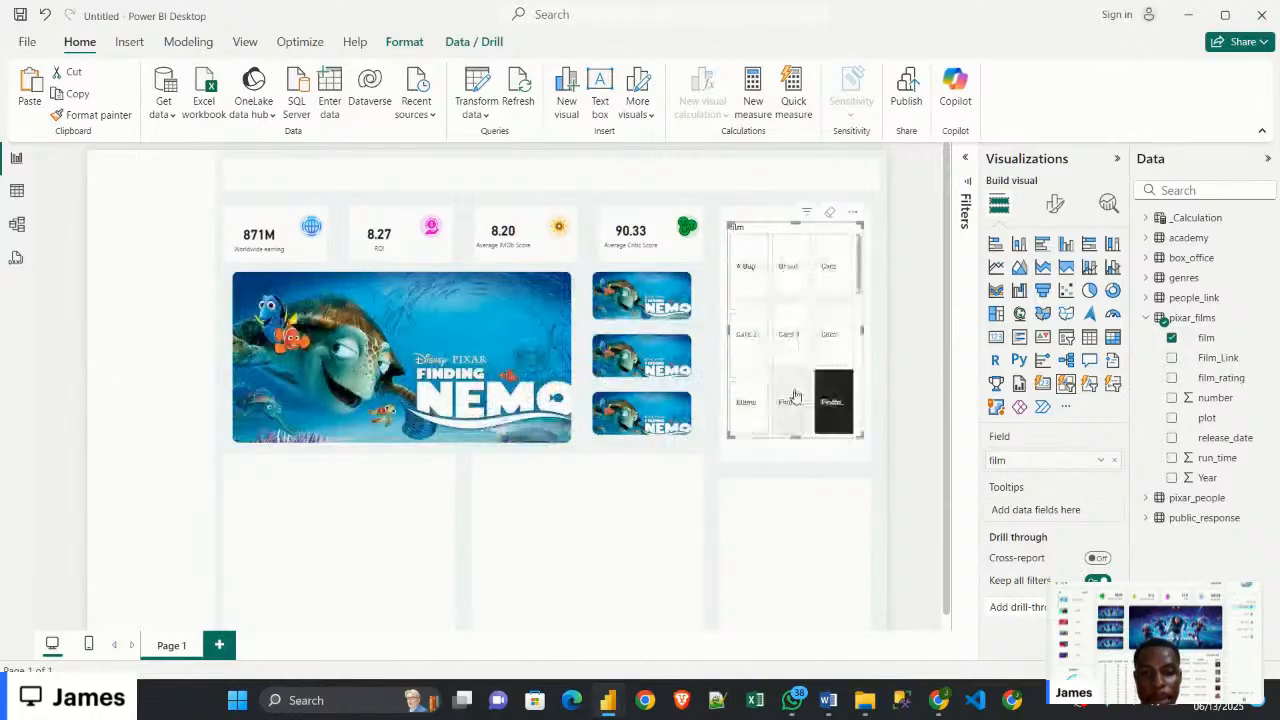
scroll(795, 397, "down", 2)
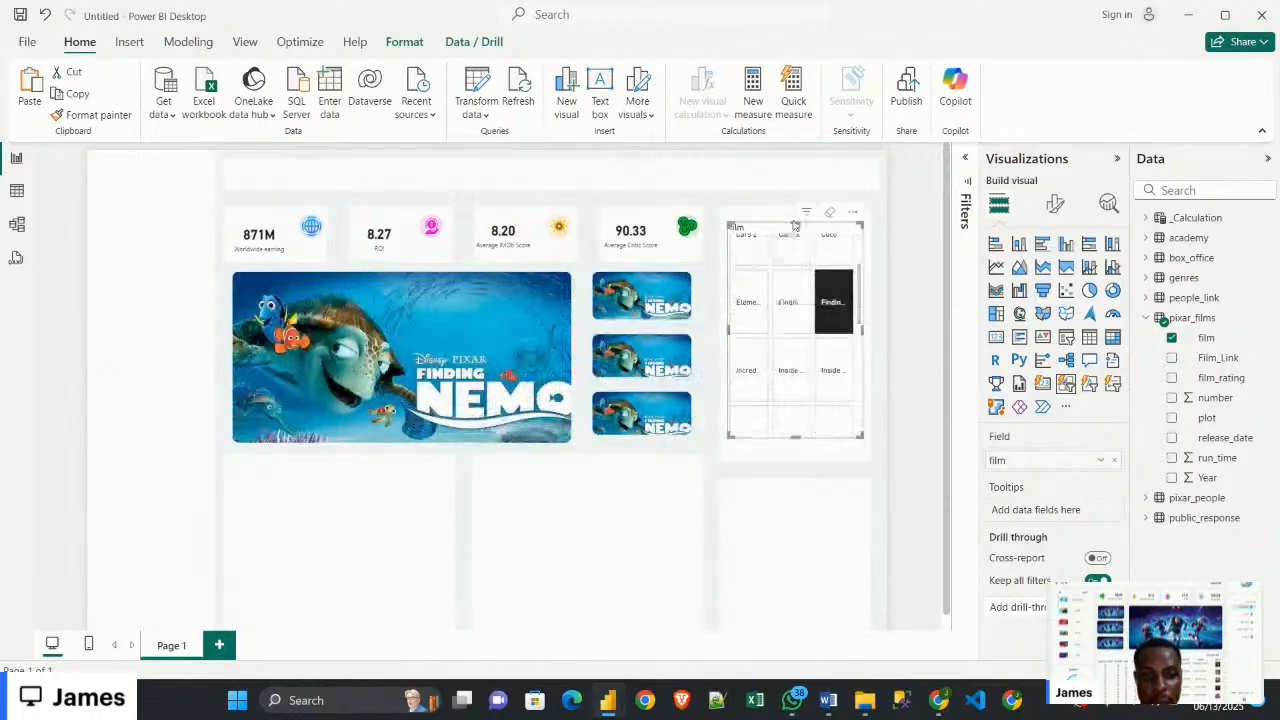
left_click(780, 230)
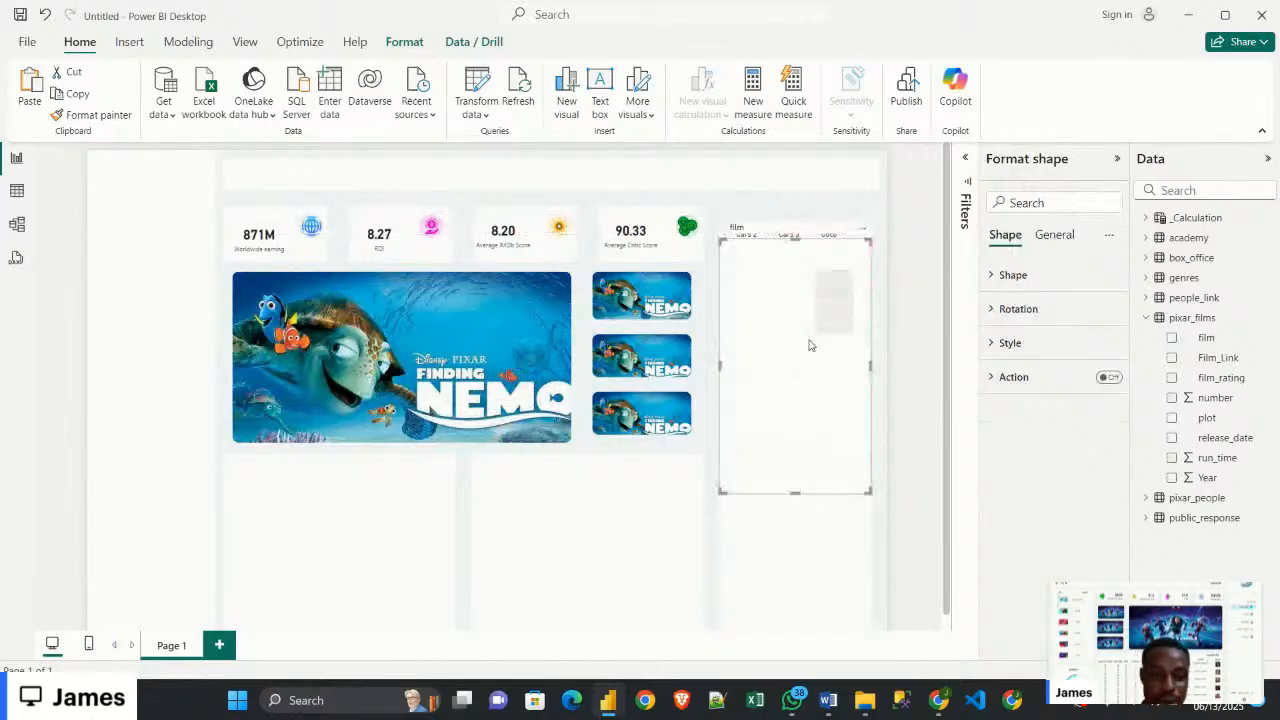
key("ctrl+z")
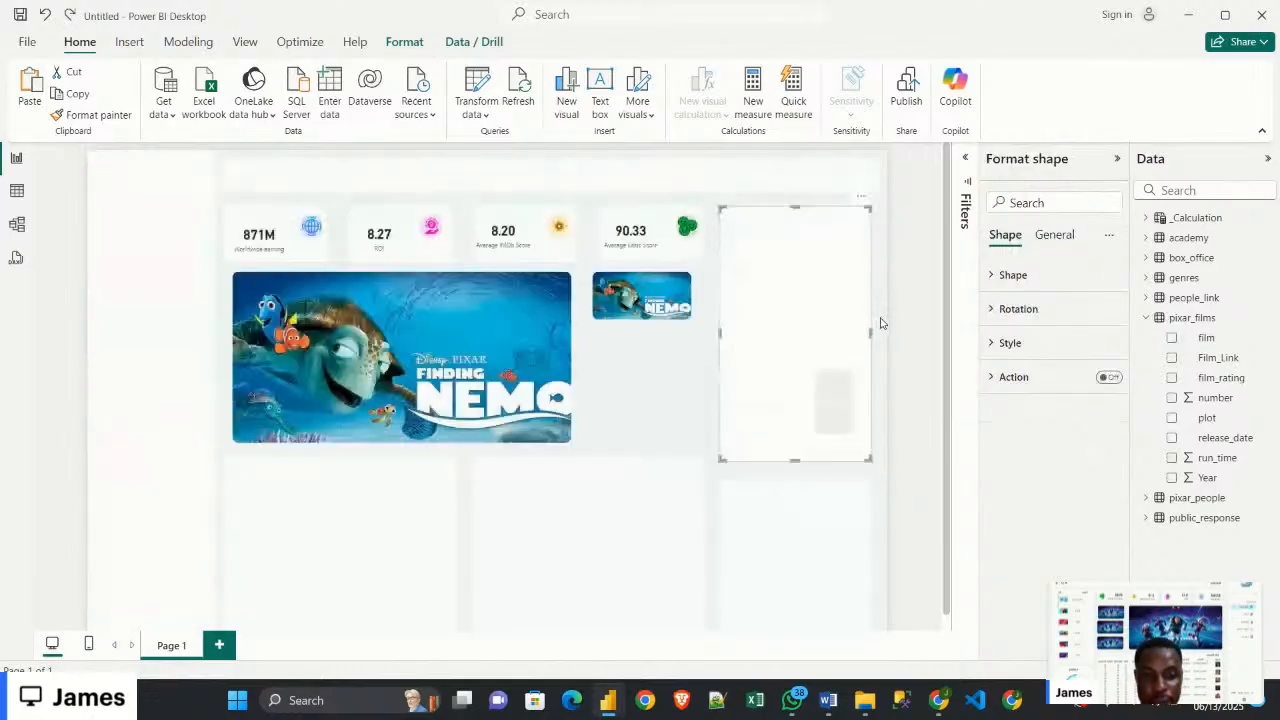
left_click(889, 325)
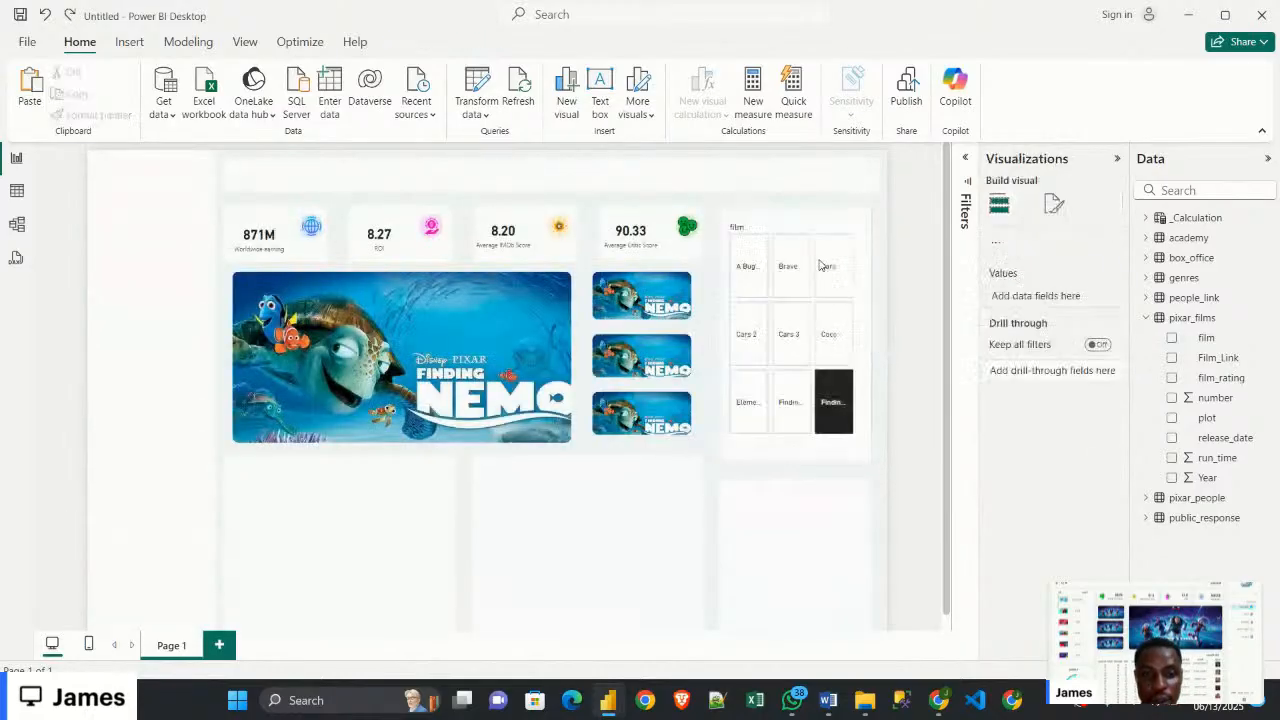
Arrange the film slicer's tiles in 1 column and extend the slicer slightly downward within its panel
scroll(859, 361, "down", 1)
left_click(859, 363)
scroll(860, 365, "down", 2)
scroll(829, 401, "up", 3)
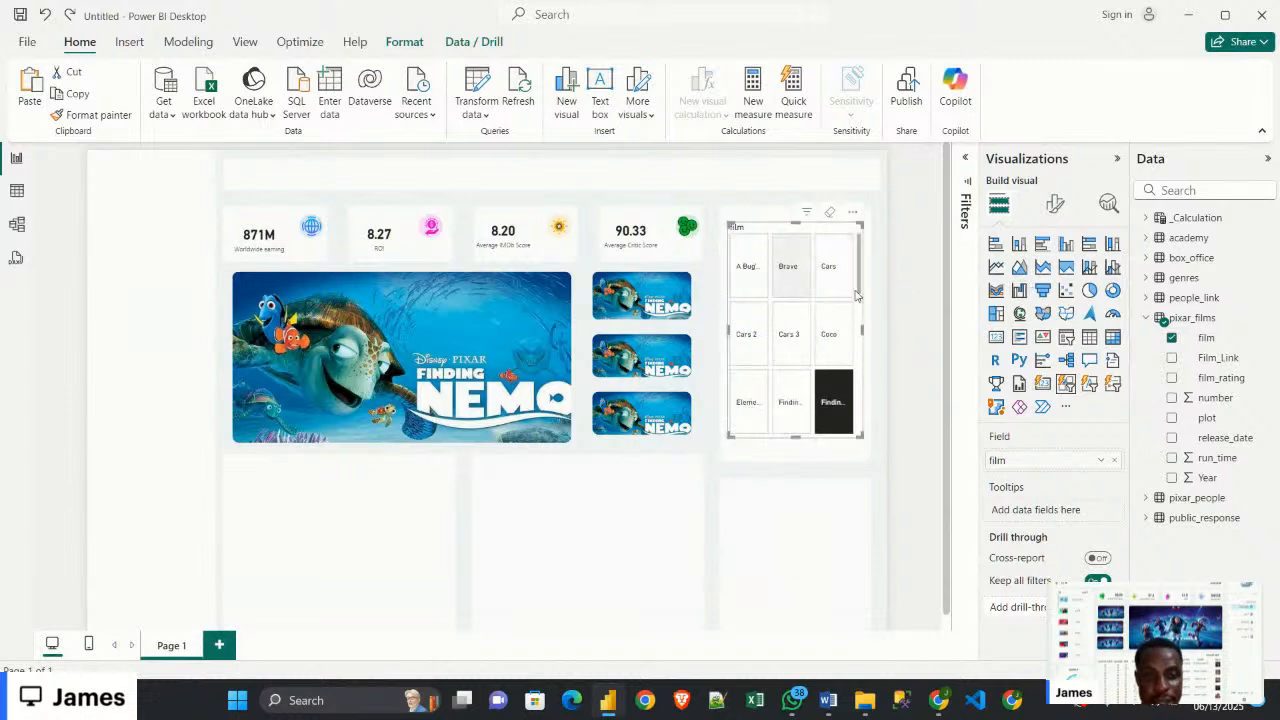
left_click(1055, 204)
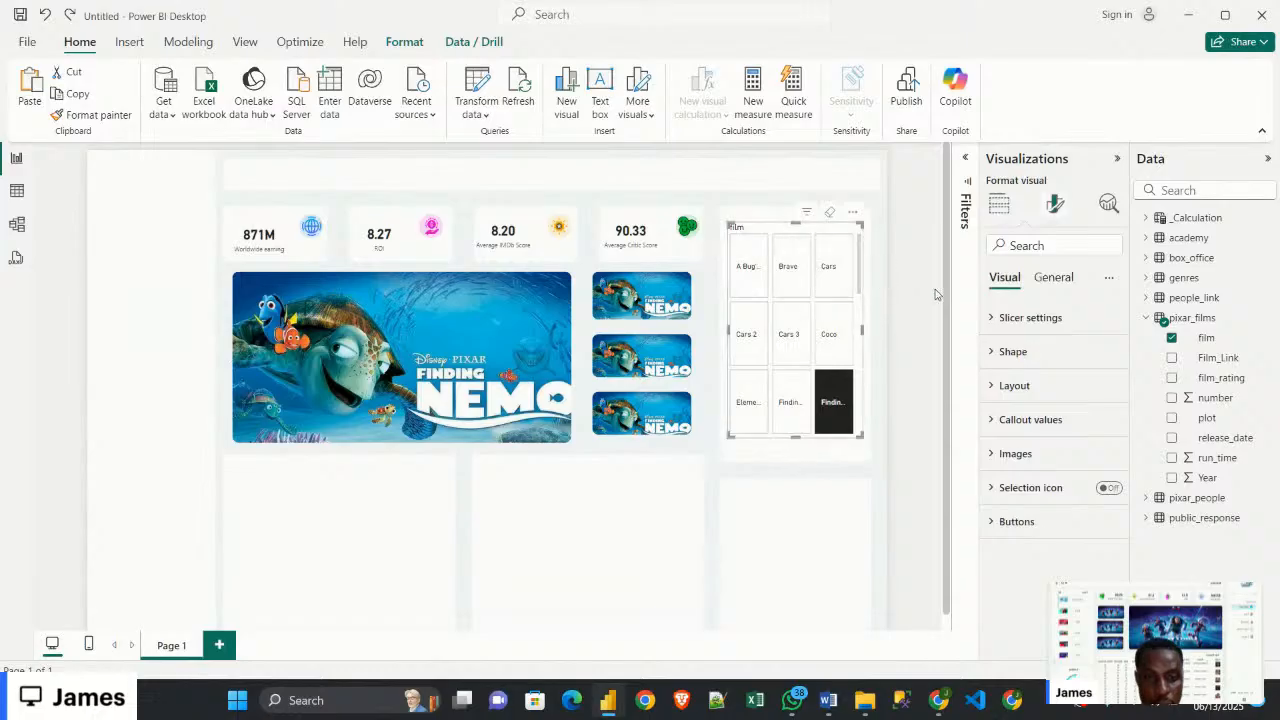
left_click(1040, 385)
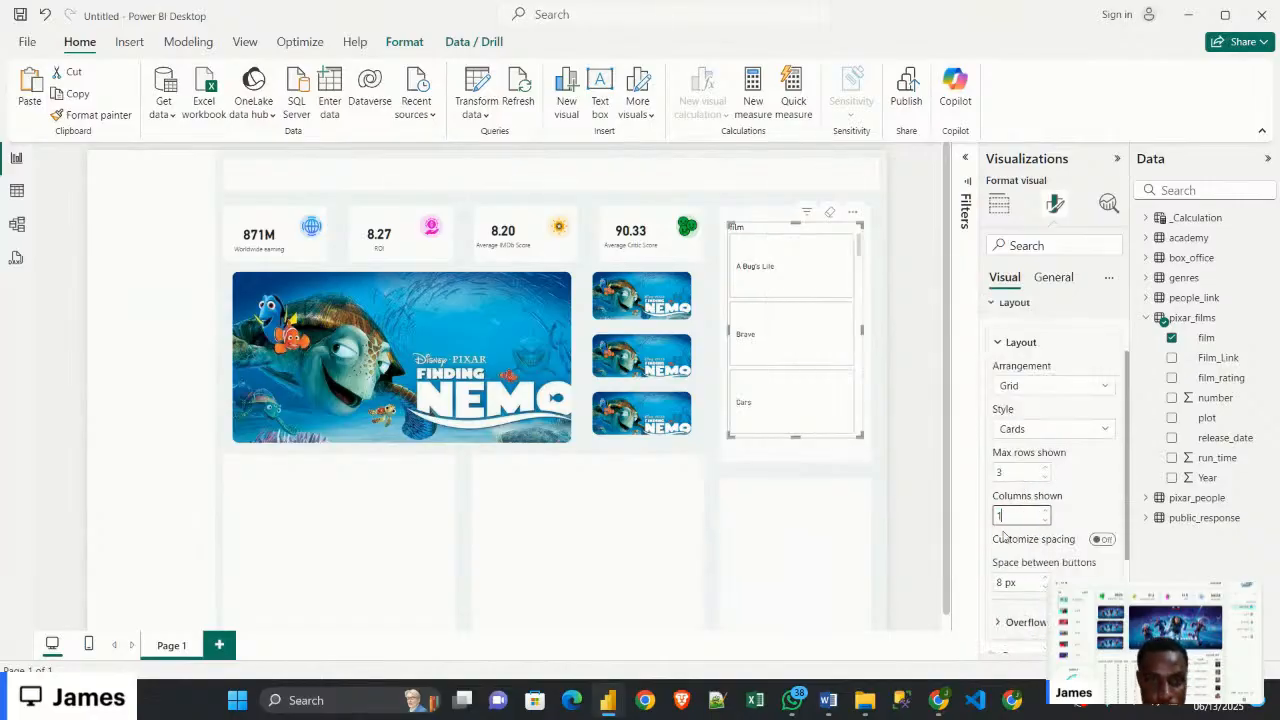
scroll(757, 308, "down", 1)
scroll(758, 320, "down", 3)
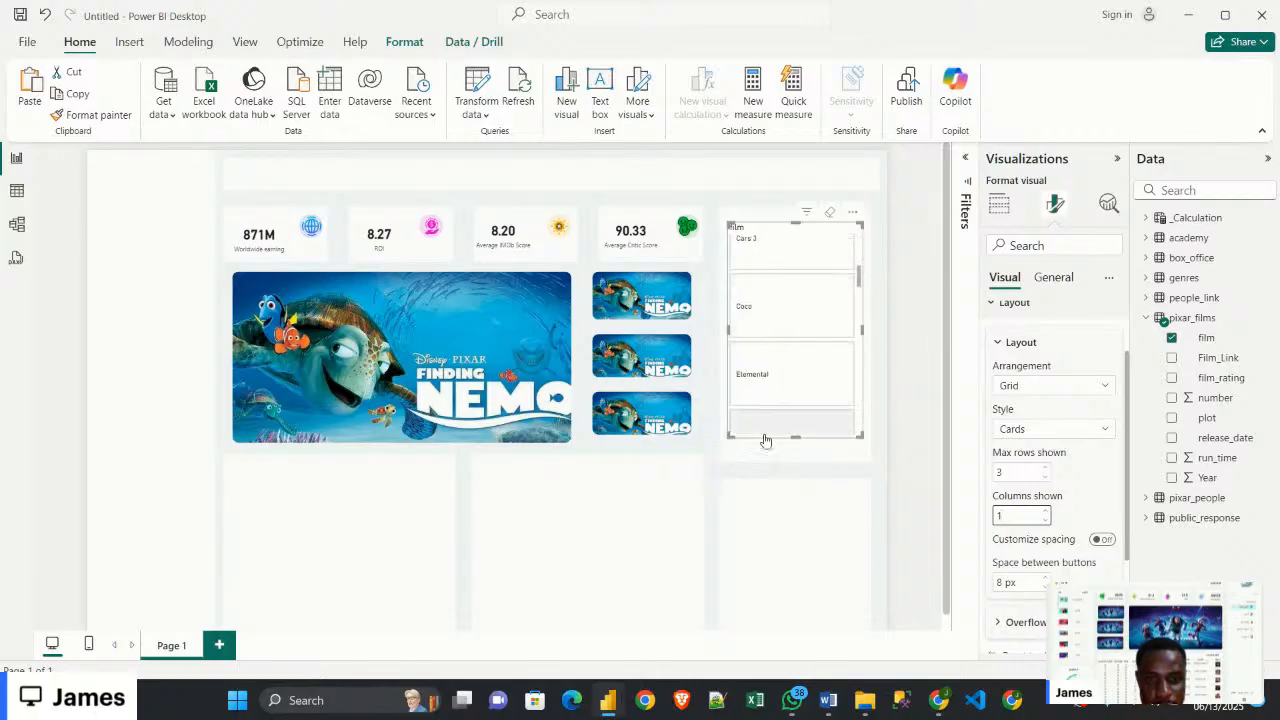
left_click_drag(797, 438, 797, 453)
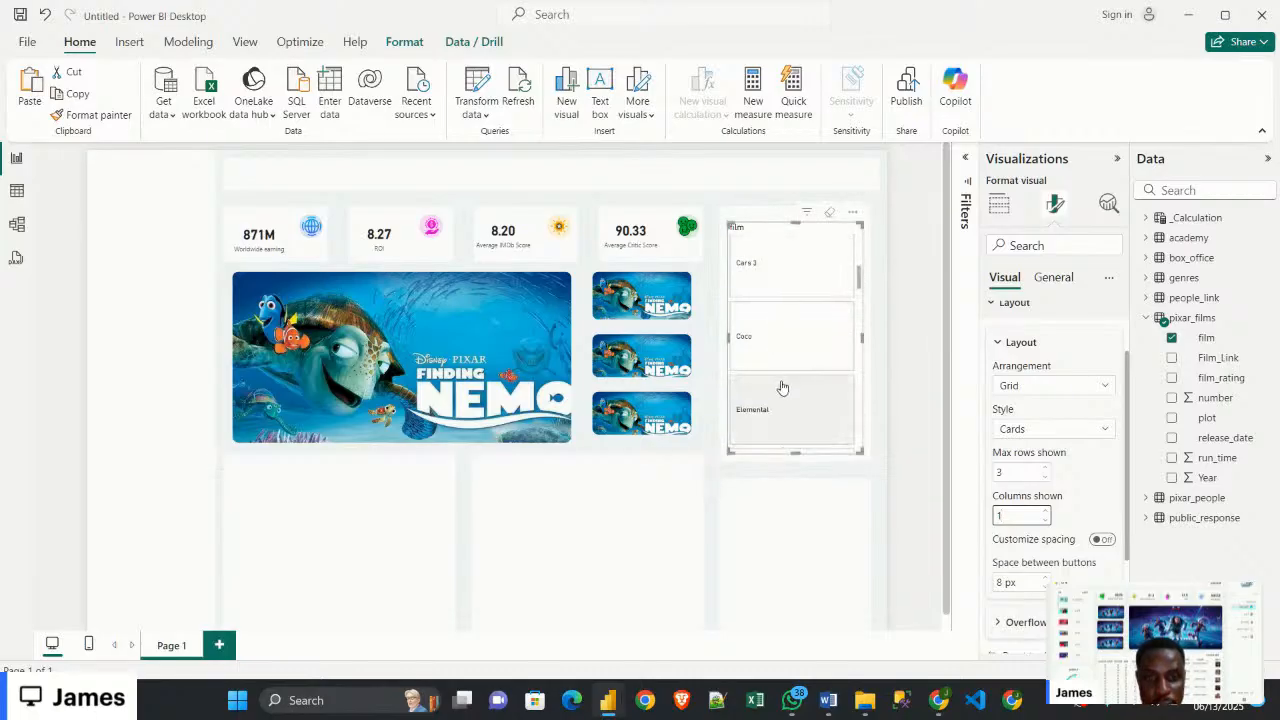
Try 5 maximum rows for the film slicer, compare it with the FilmDashboad2 slicer, and set the maximum rows shown to 6
left_click(1011, 472)
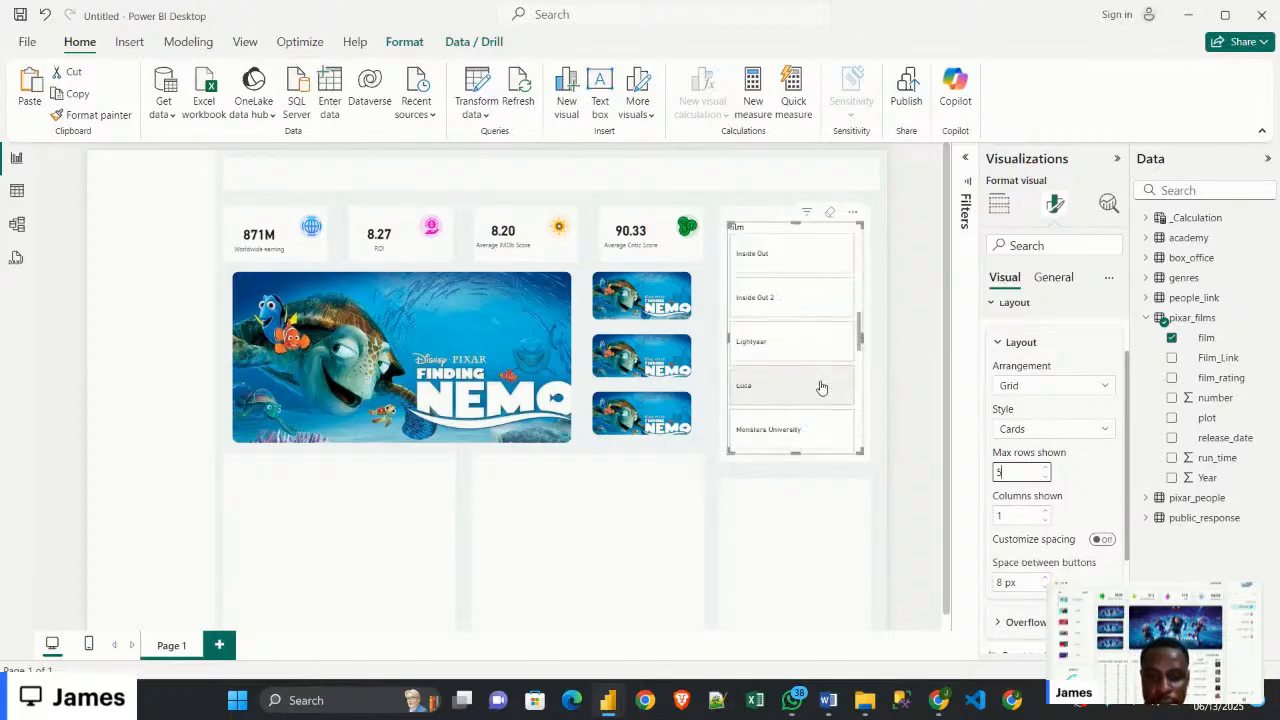
mouse_move(619, 704)
left_click(535, 648)
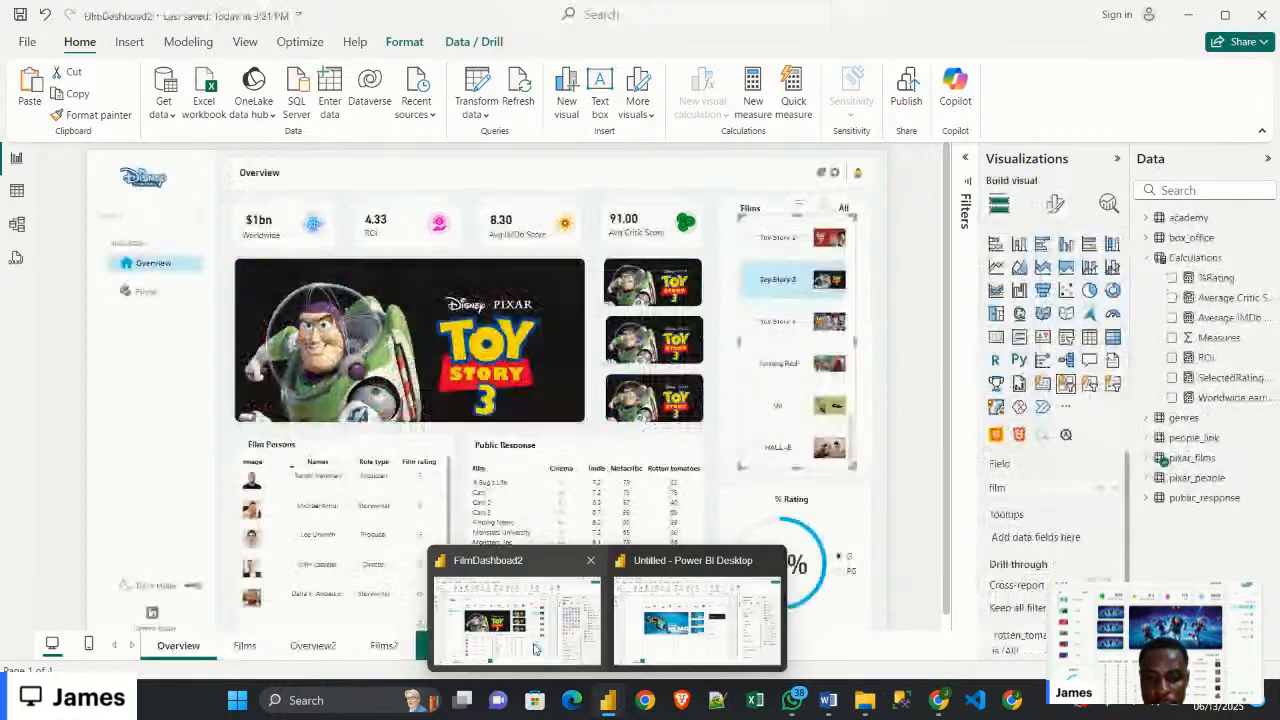
left_click(627, 657)
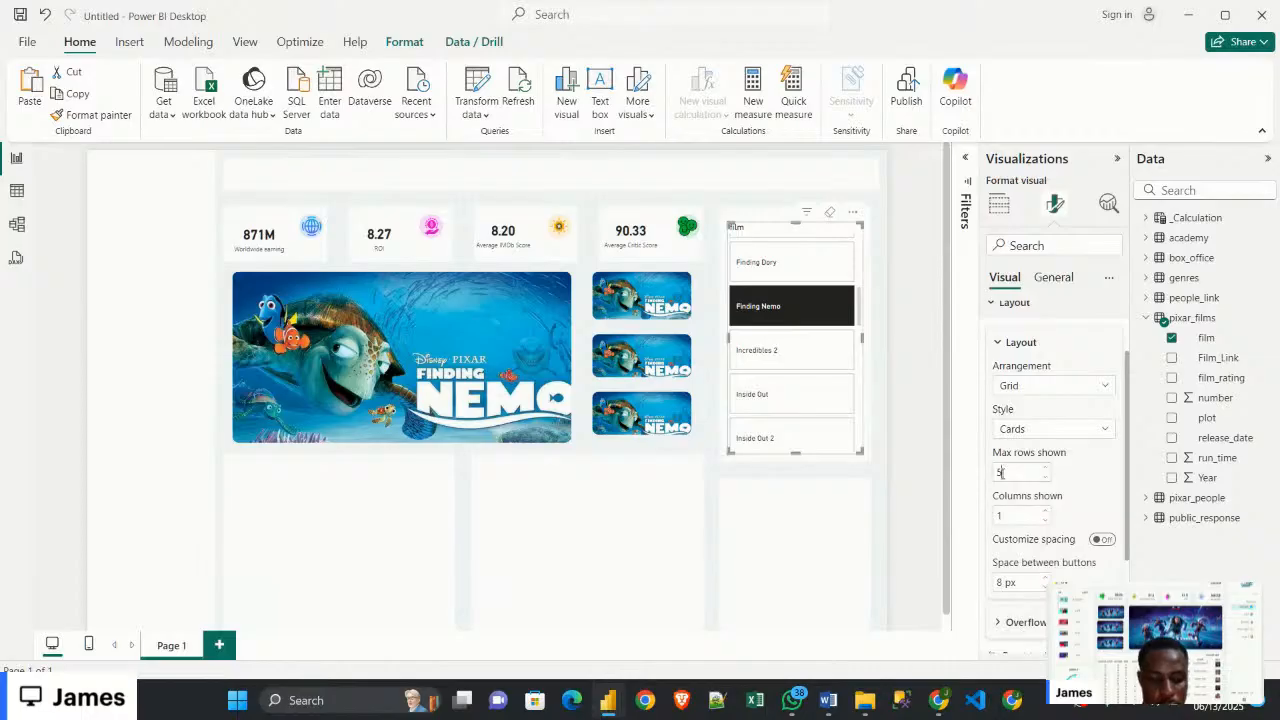
key("BackSpace")
type("6")
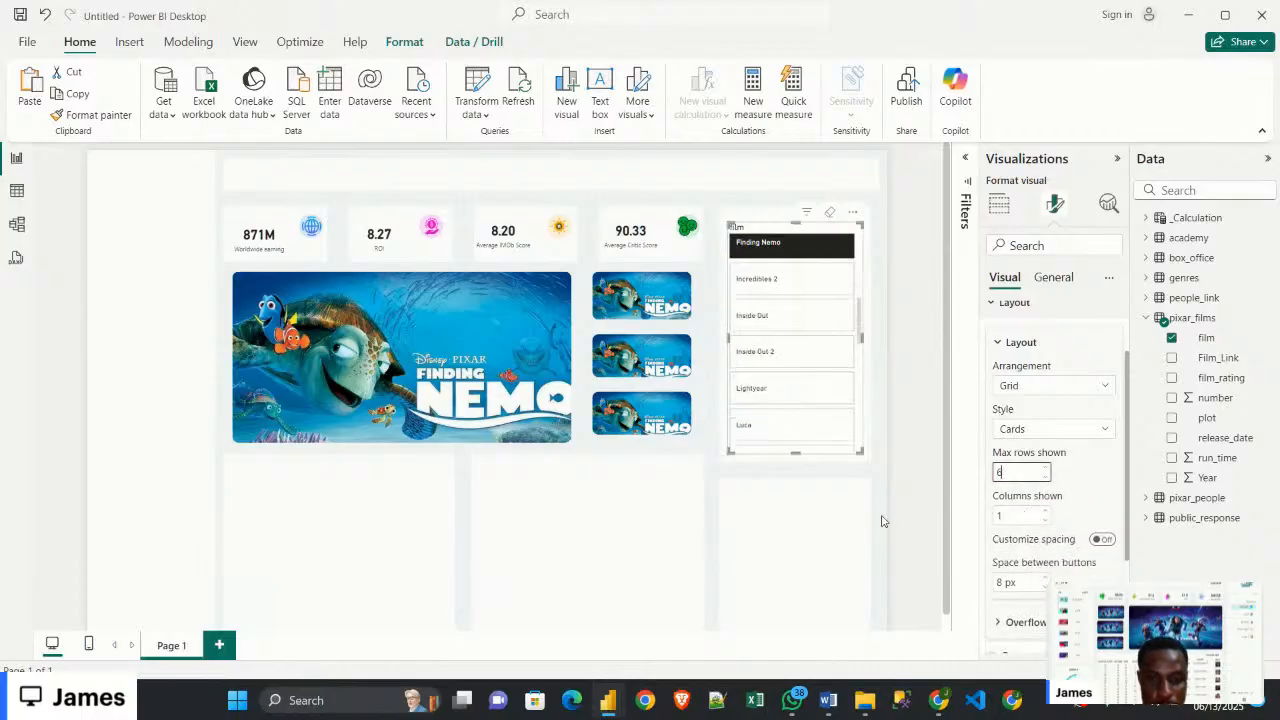
Browse the single-column slicer and select Turning Red, Toy Story 4, WALL-E and Up in turn to examine the page's response
scroll(785, 376, "up", 1)
scroll(776, 366, "up", 5)
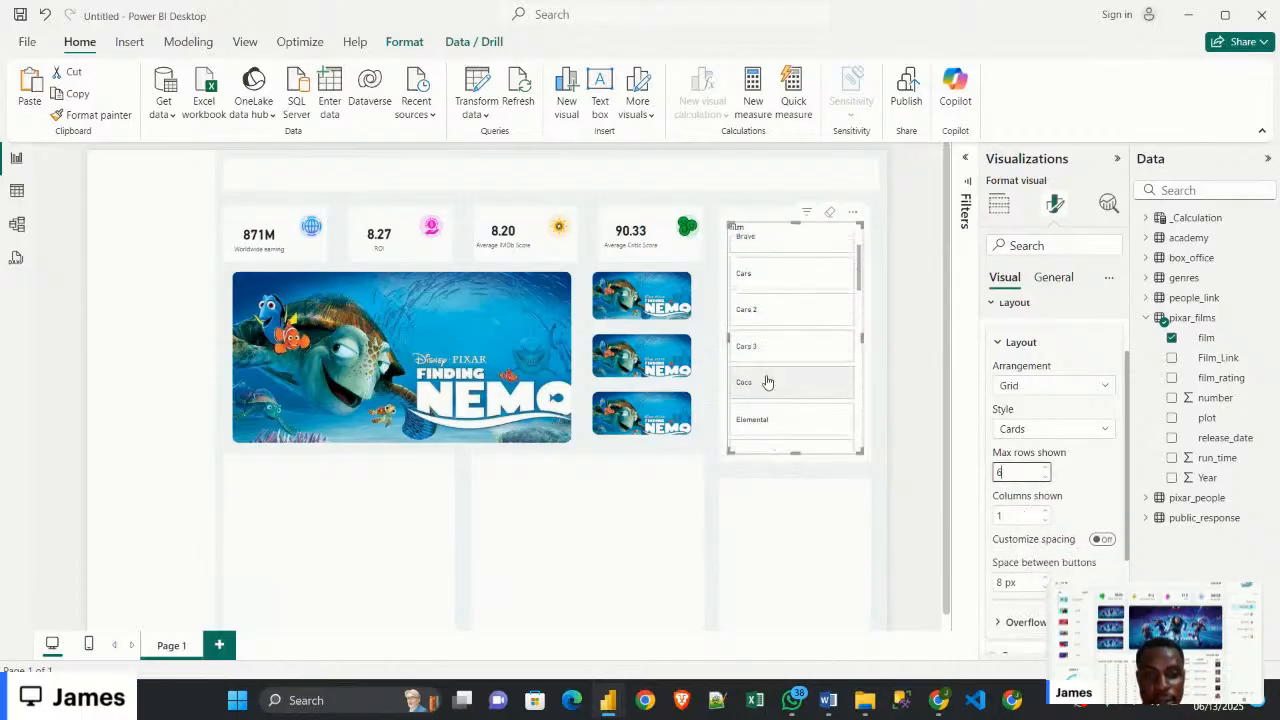
scroll(796, 342, "down", 10)
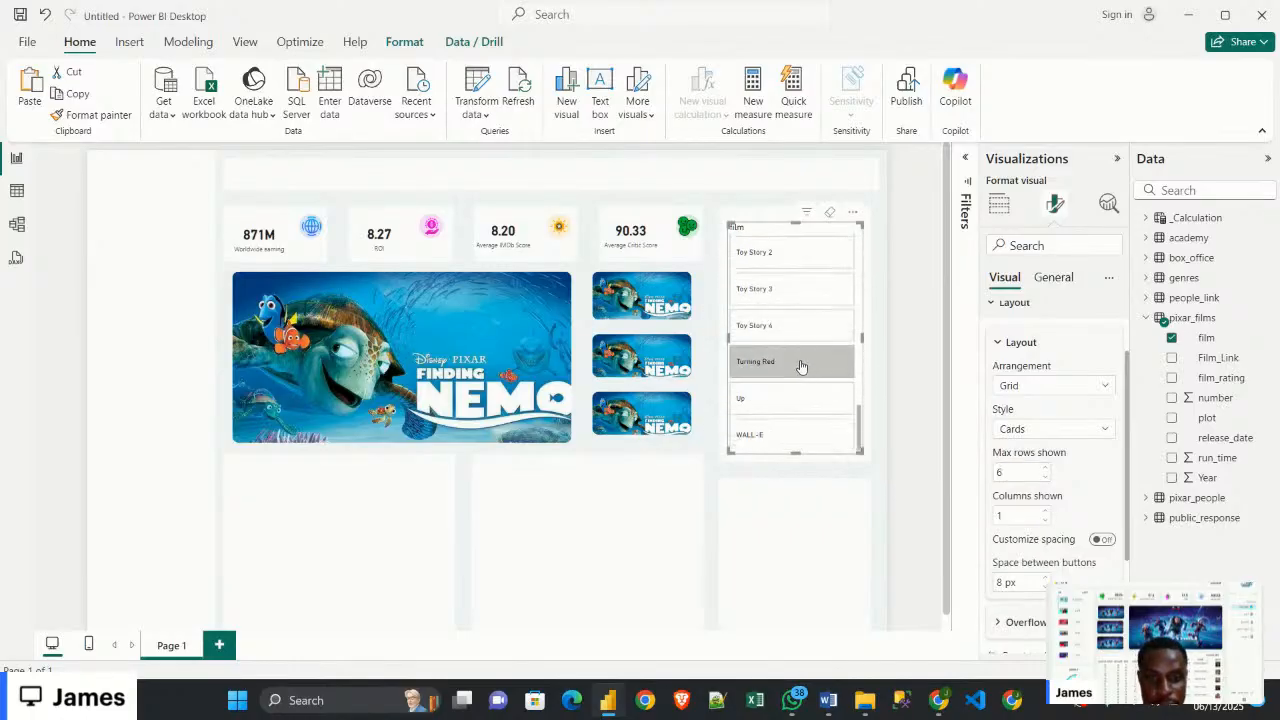
left_click(797, 362)
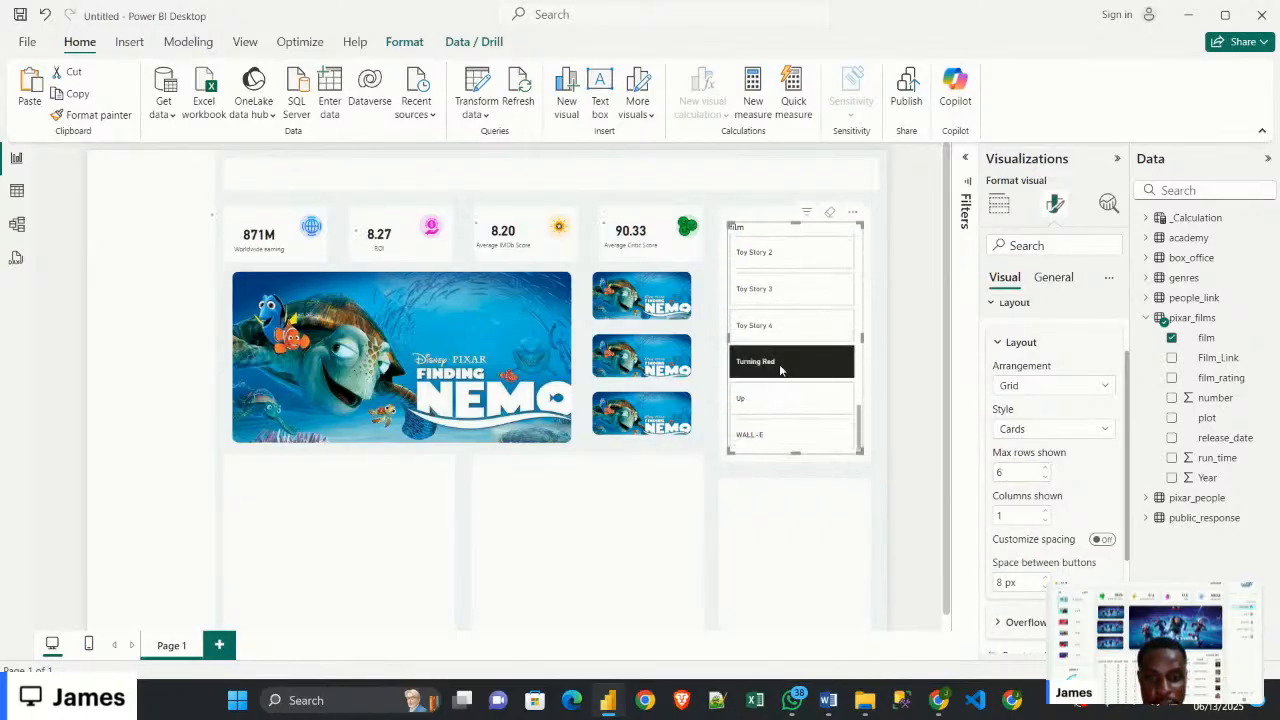
left_click(815, 326)
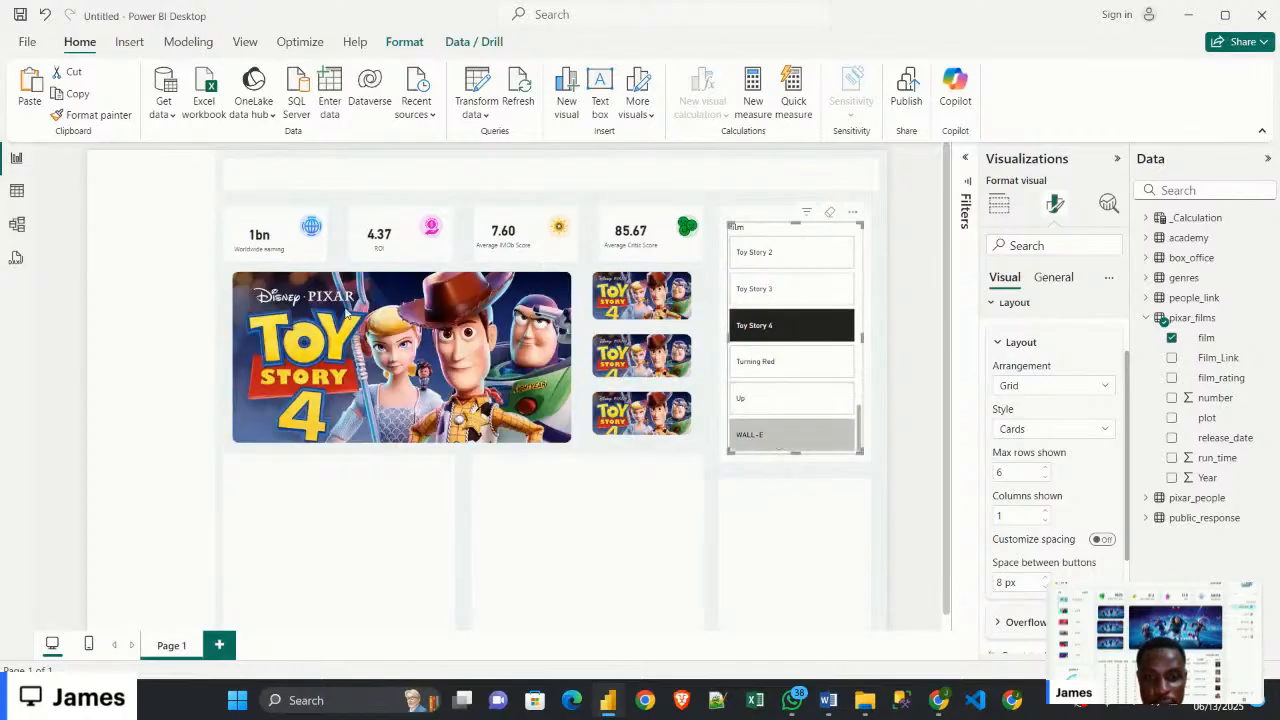
left_click(777, 438)
left_click(760, 398)
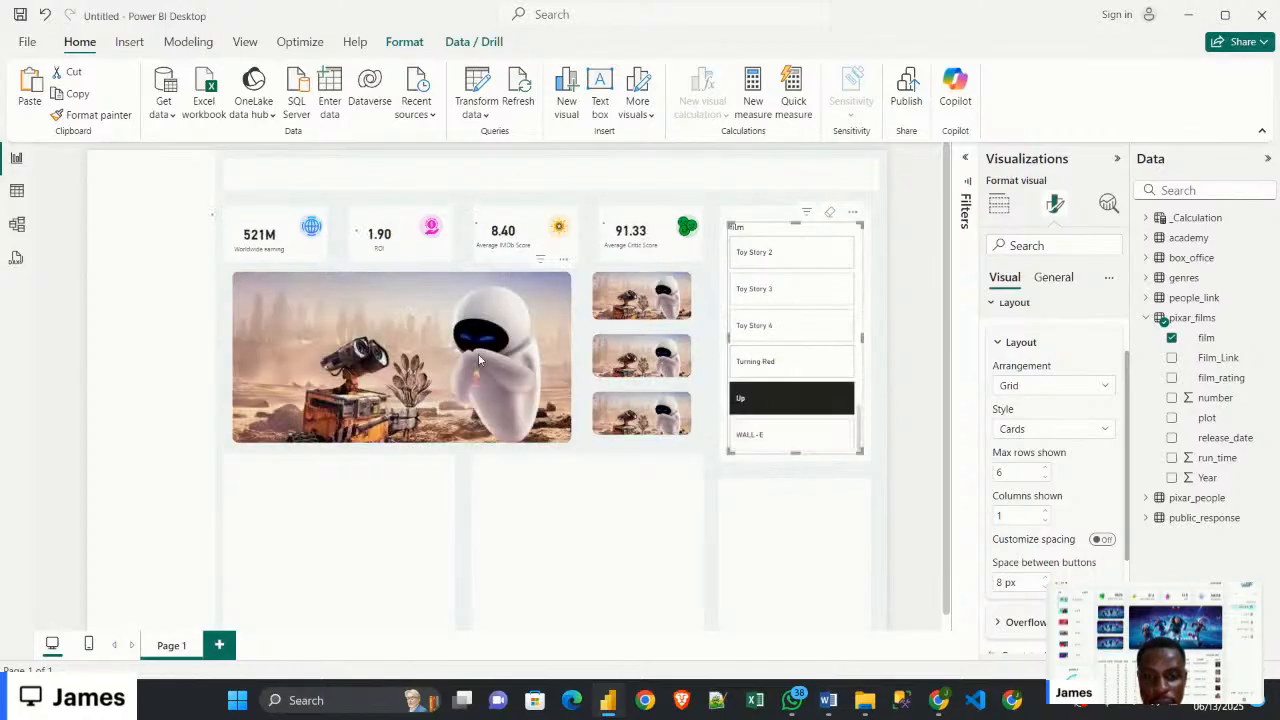
scroll(813, 365, "up", 5)
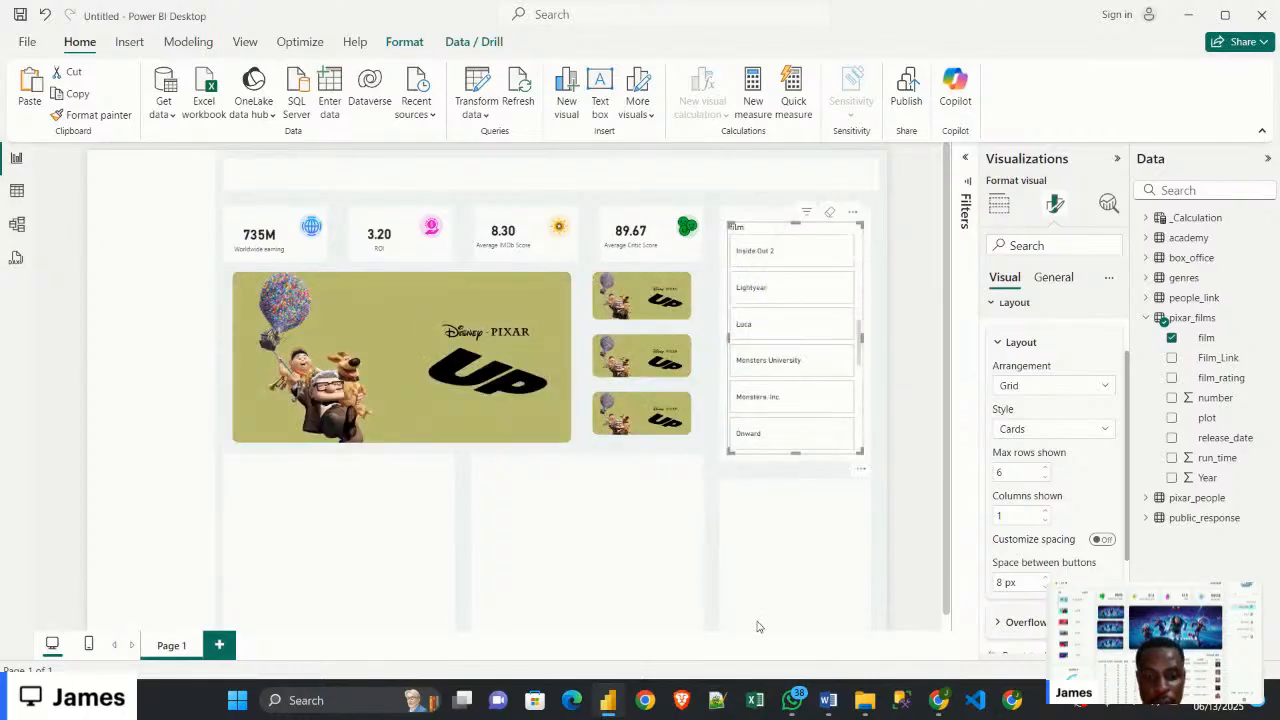
Switch to FilmDashboad2, browse its film slicer to examine the tile images, and return to the untitled report
mouse_move(612, 706)
left_click(514, 620)
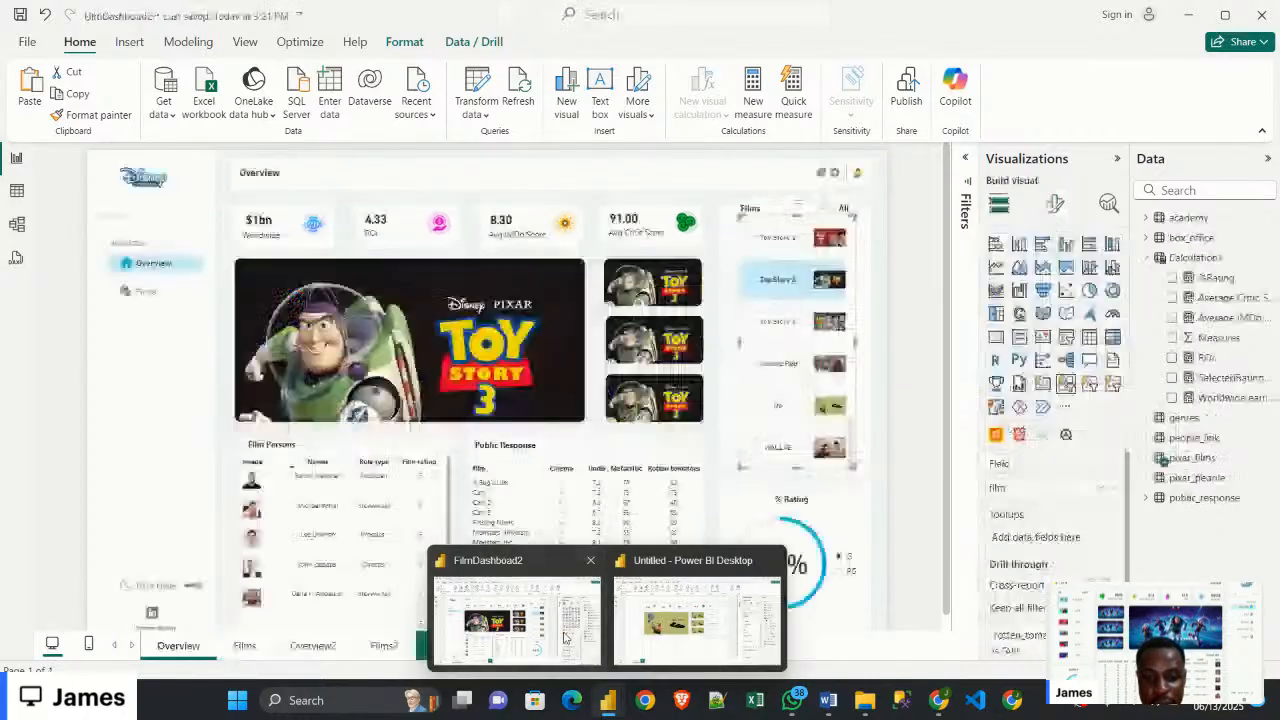
left_click(881, 353)
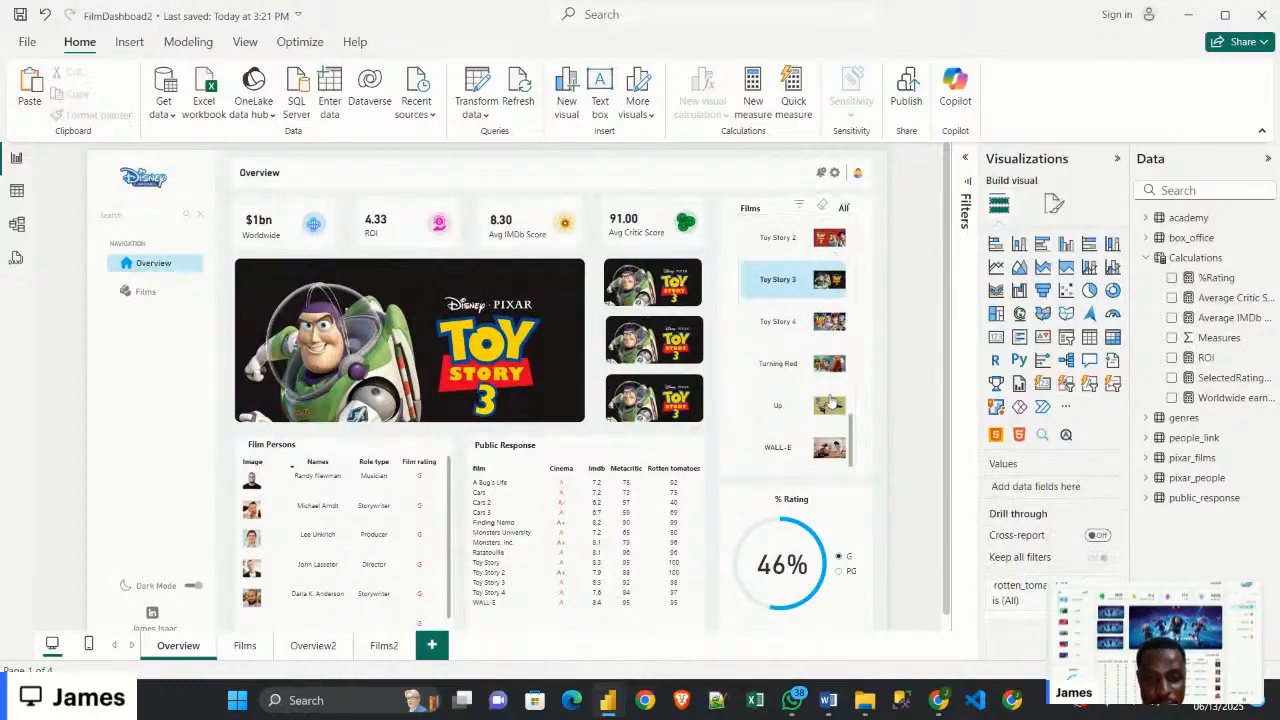
left_click_drag(849, 406, 851, 322)
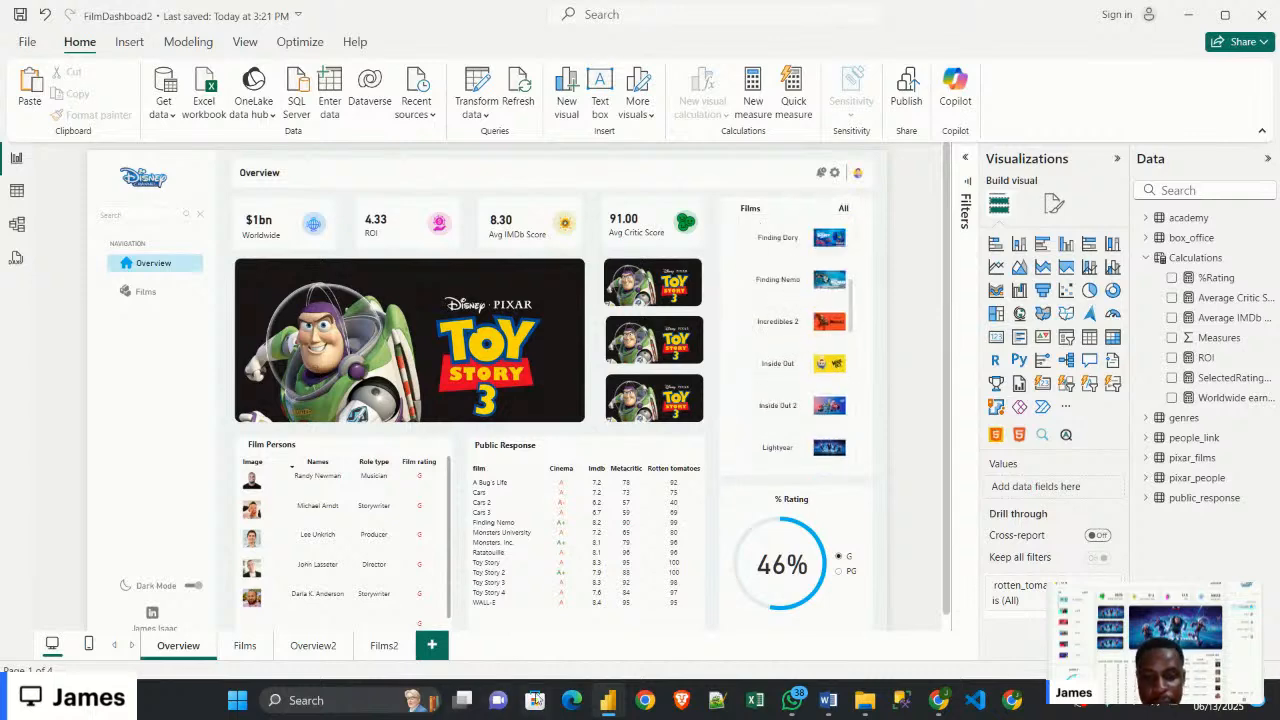
mouse_move(602, 706)
left_click(700, 612)
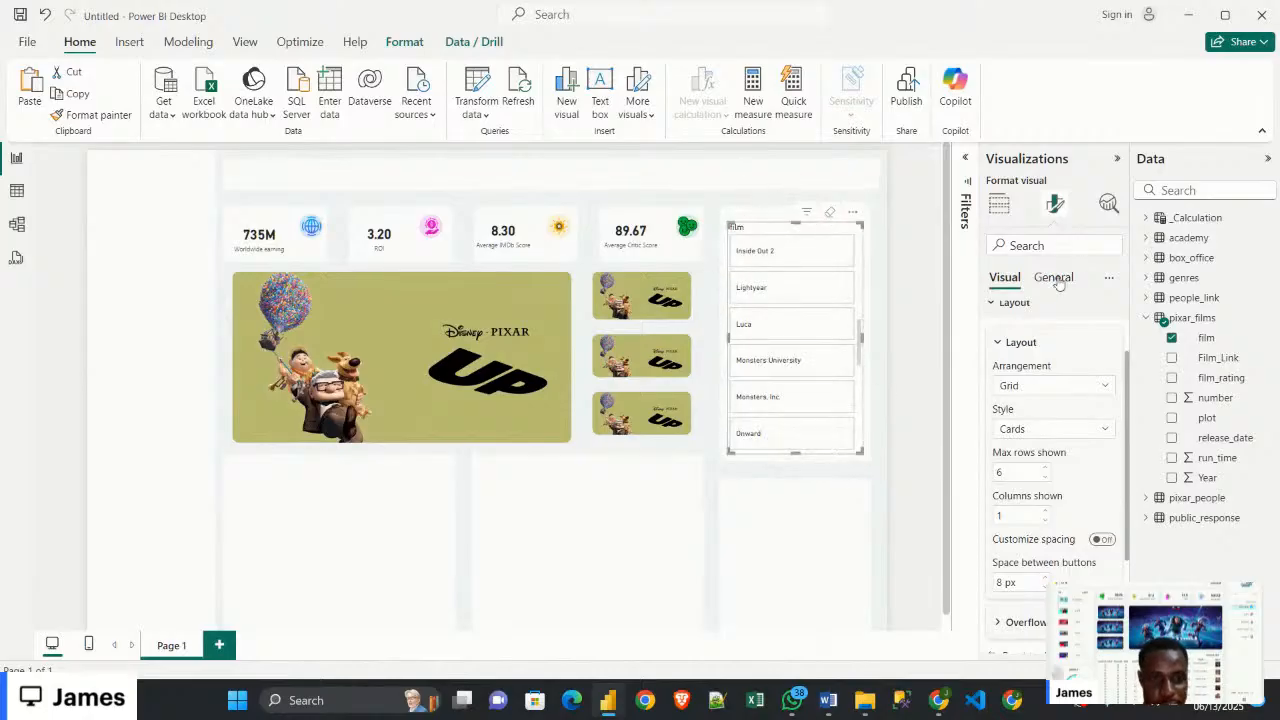
Add the Film_Link field from pixar_films as the image on the film slicer's tiles
scroll(1050, 318, "up", 2)
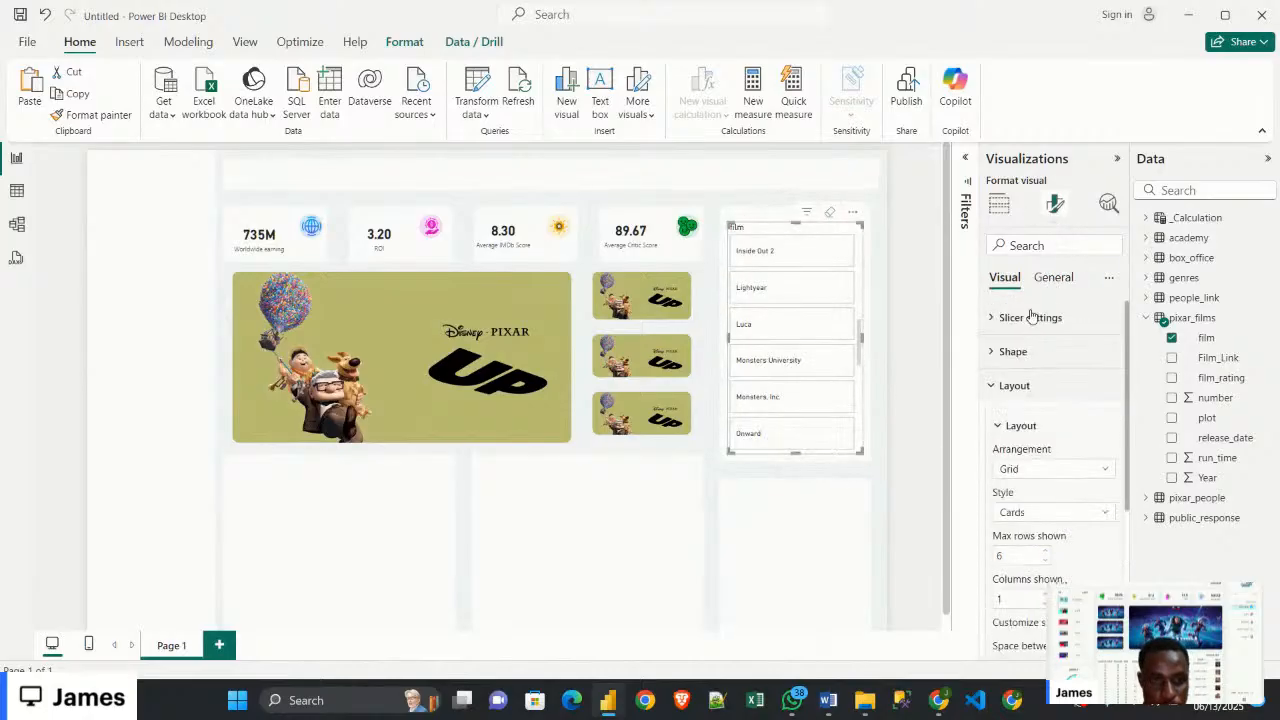
left_click(1016, 386)
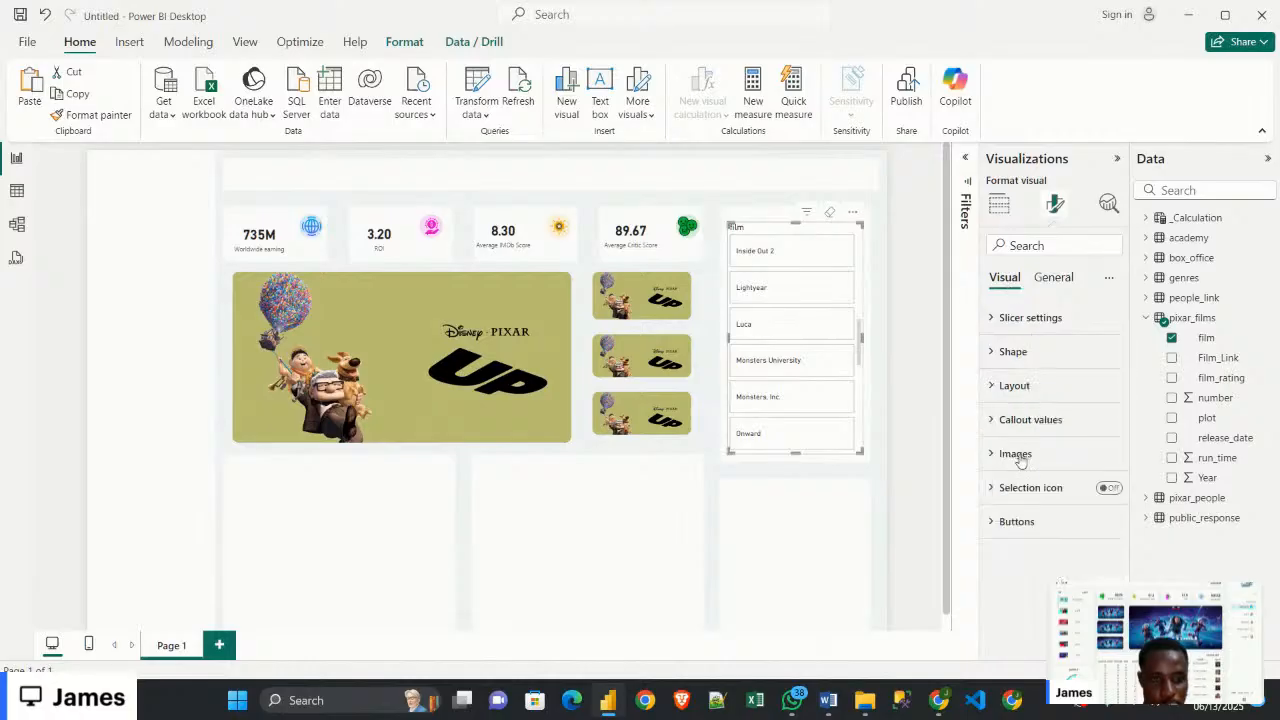
left_click(1015, 454)
scroll(1035, 458, "down", 3)
scroll(1035, 458, "up", 2)
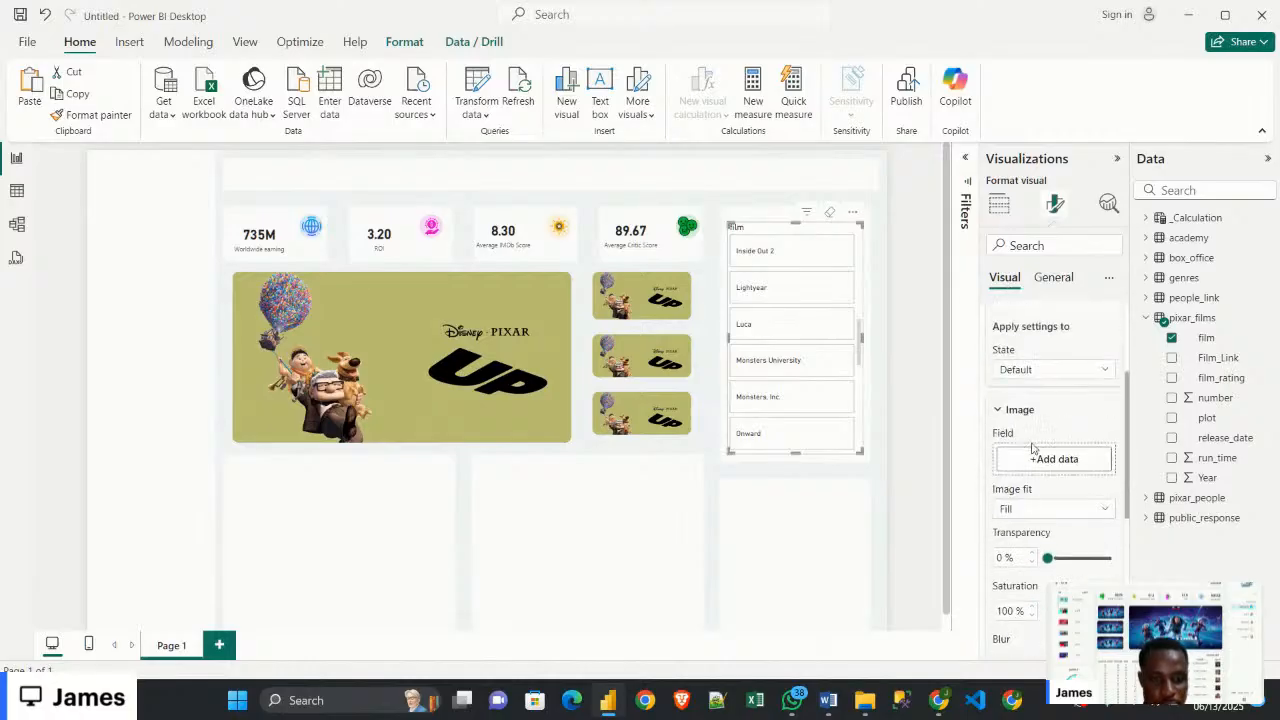
left_click(1052, 464)
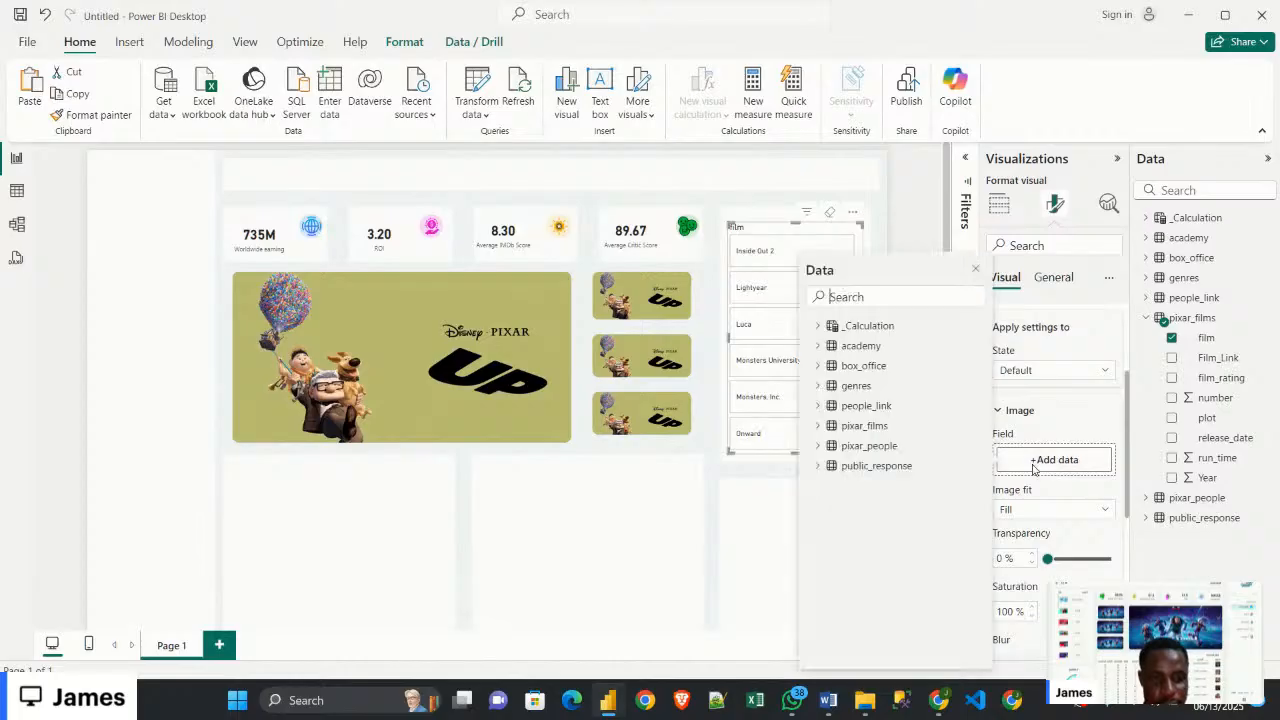
left_click(819, 427)
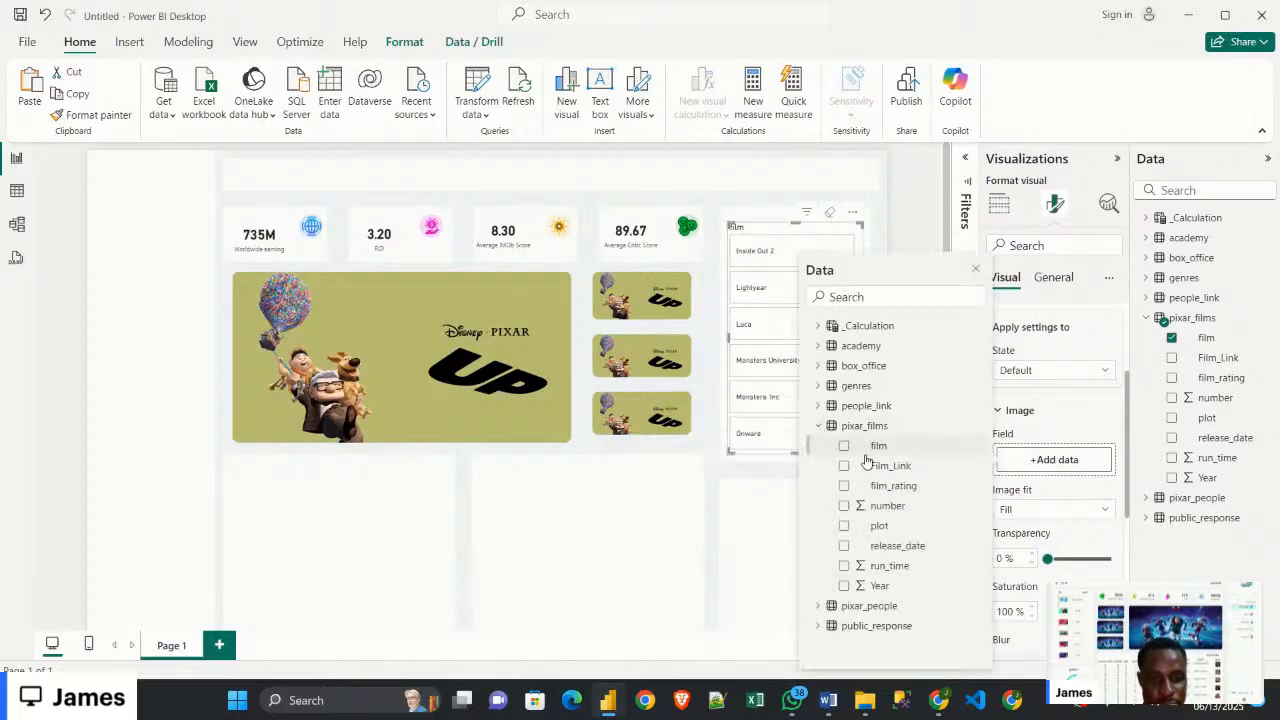
left_click(869, 466)
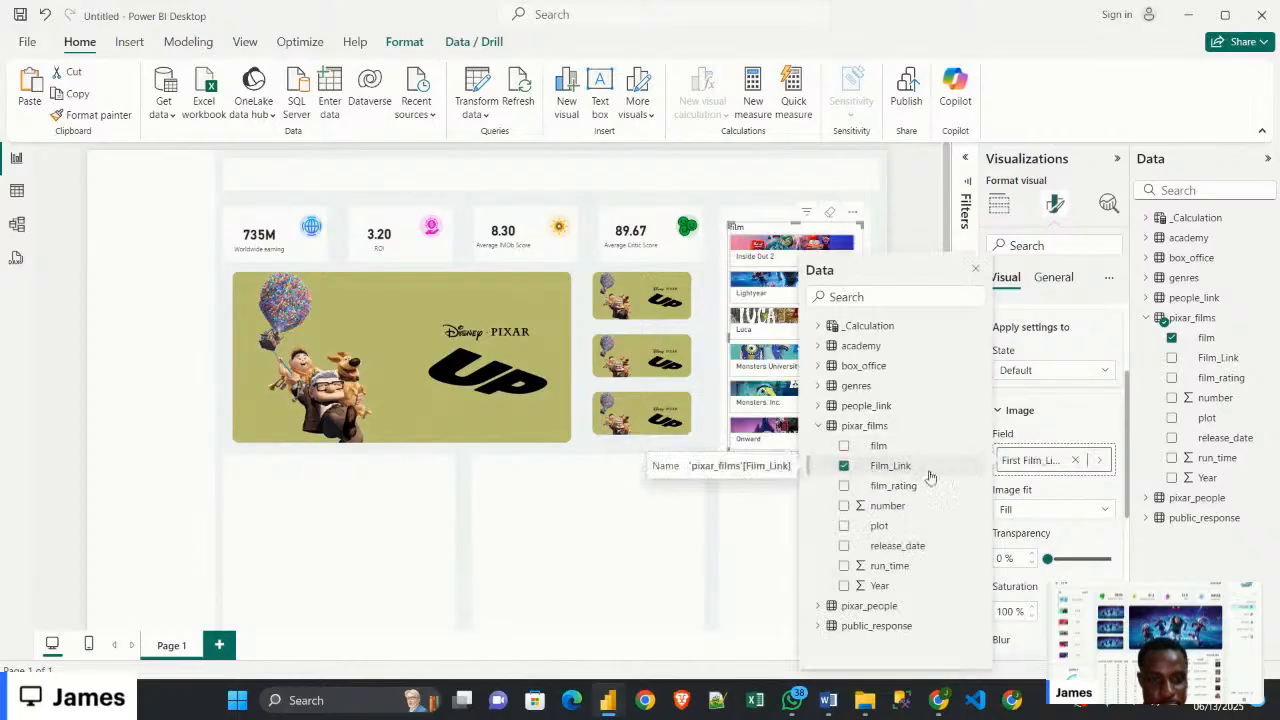
left_click(1045, 468)
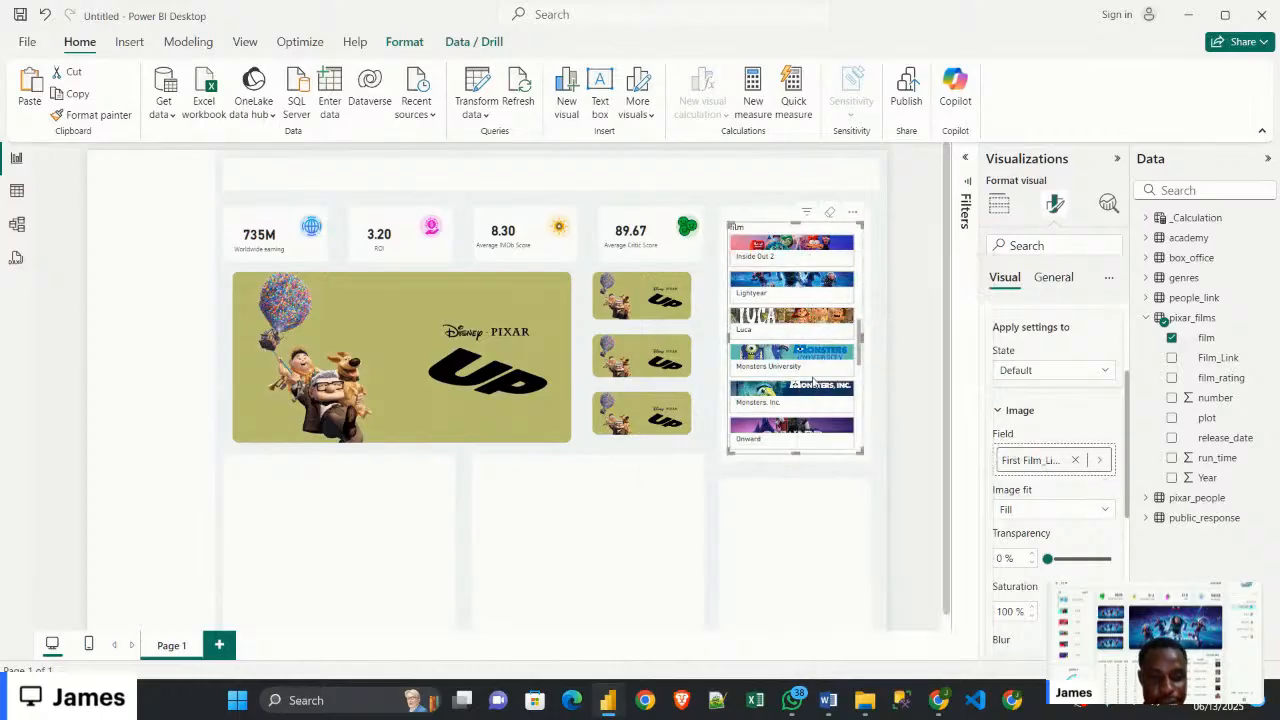
Set the image fit of the film slicer's tile images to Normal
left_click(1029, 511)
left_click(1015, 530)
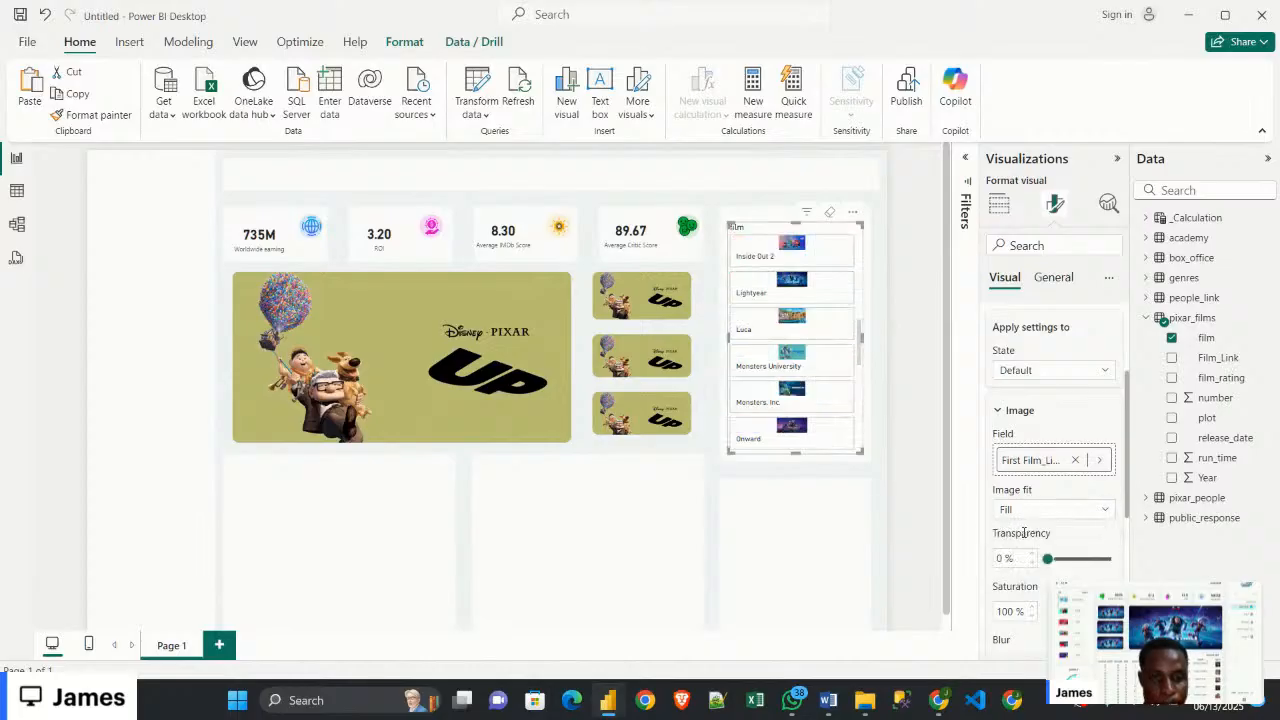
scroll(1073, 540, "down", 1)
scroll(1073, 540, "down", 2)
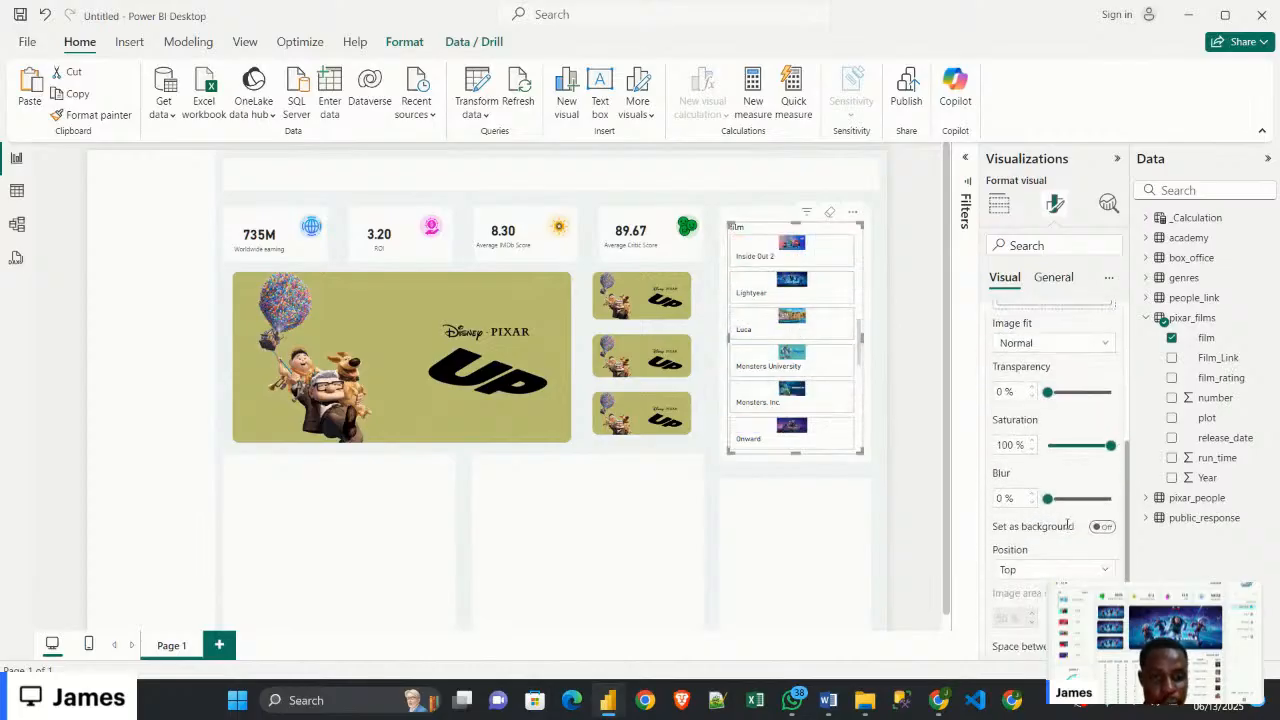
scroll(1073, 508, "up", 1)
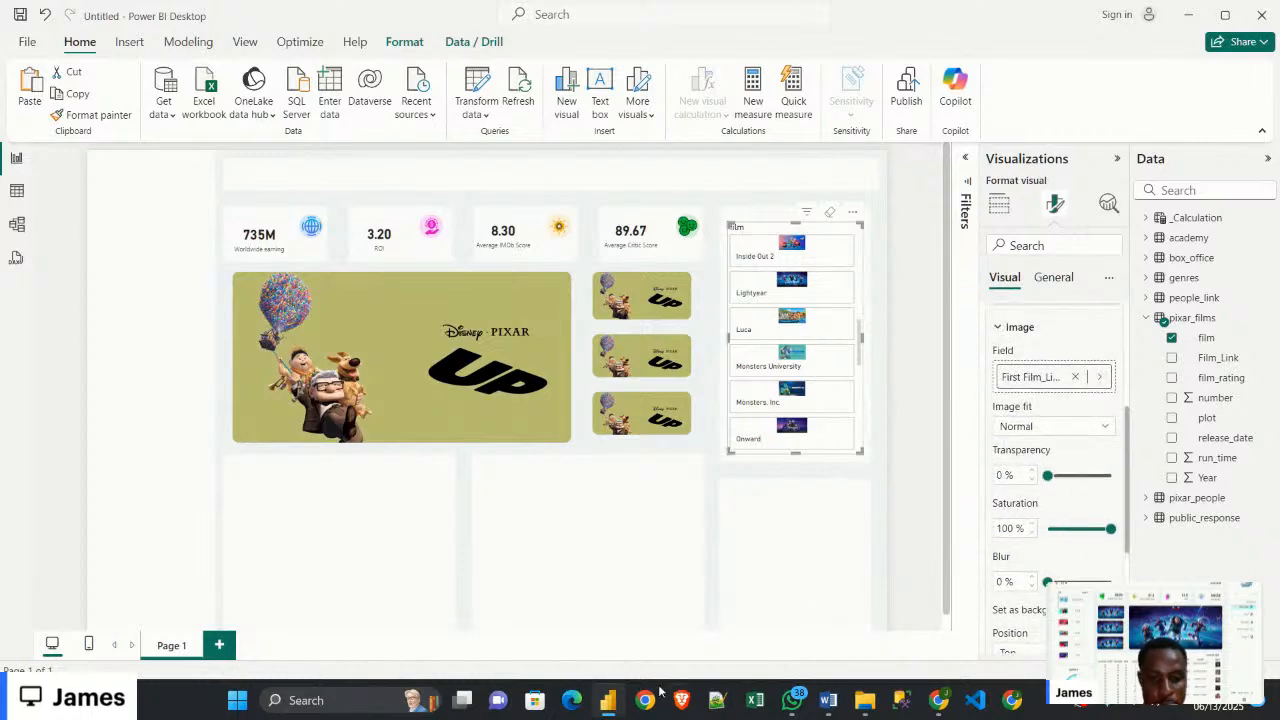
mouse_move(610, 702)
mouse_move(555, 605)
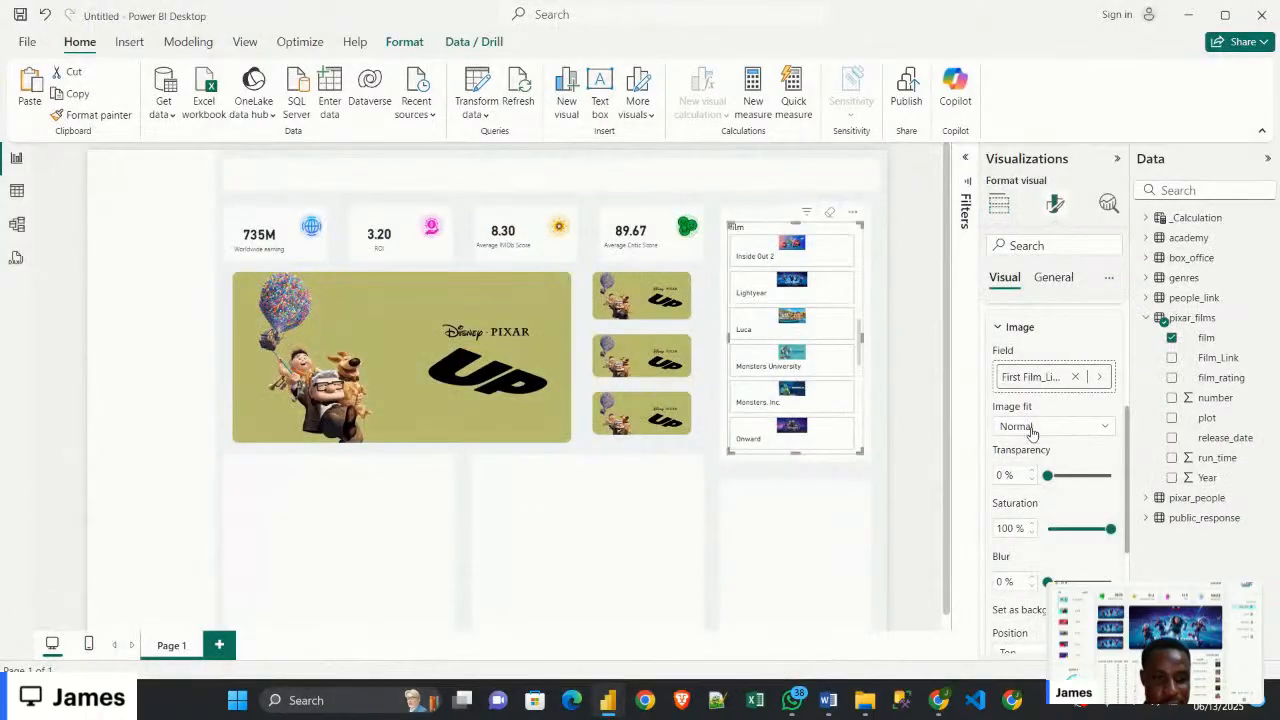
Try the Left position for the tile images, set it to Right, and reduce the image area size to 30%
scroll(1032, 500, "down", 2)
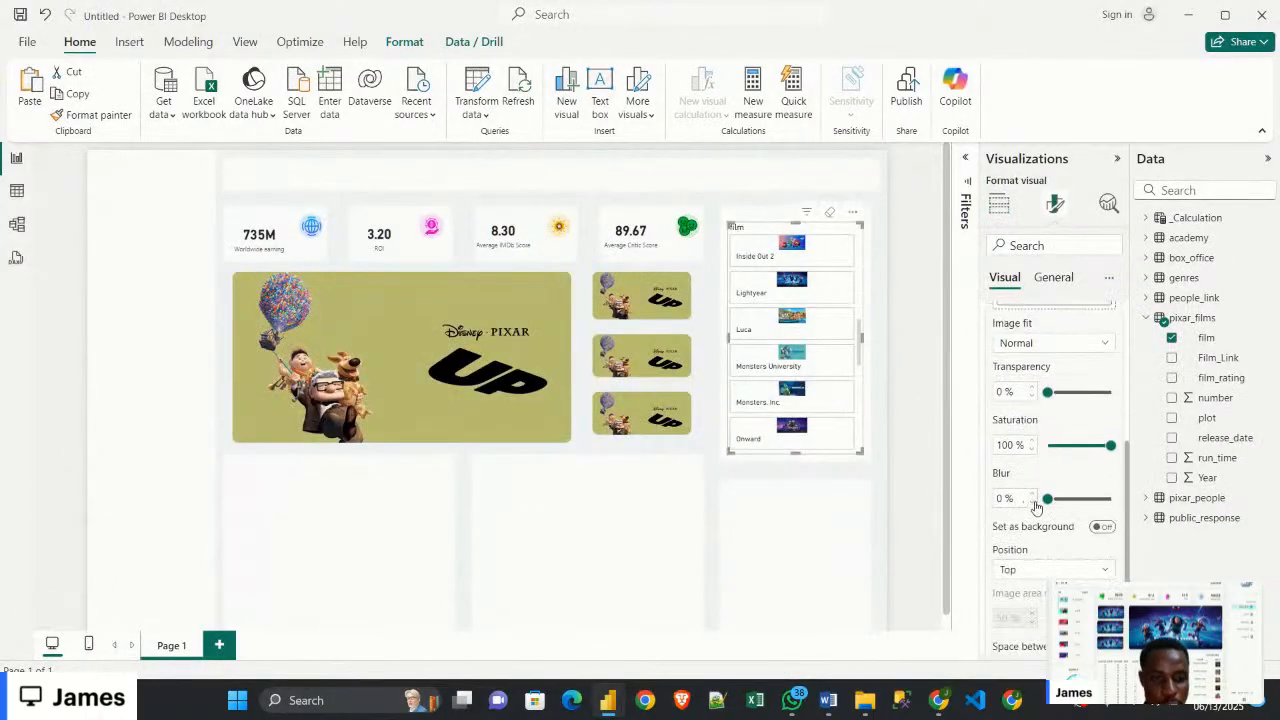
left_click(1030, 566)
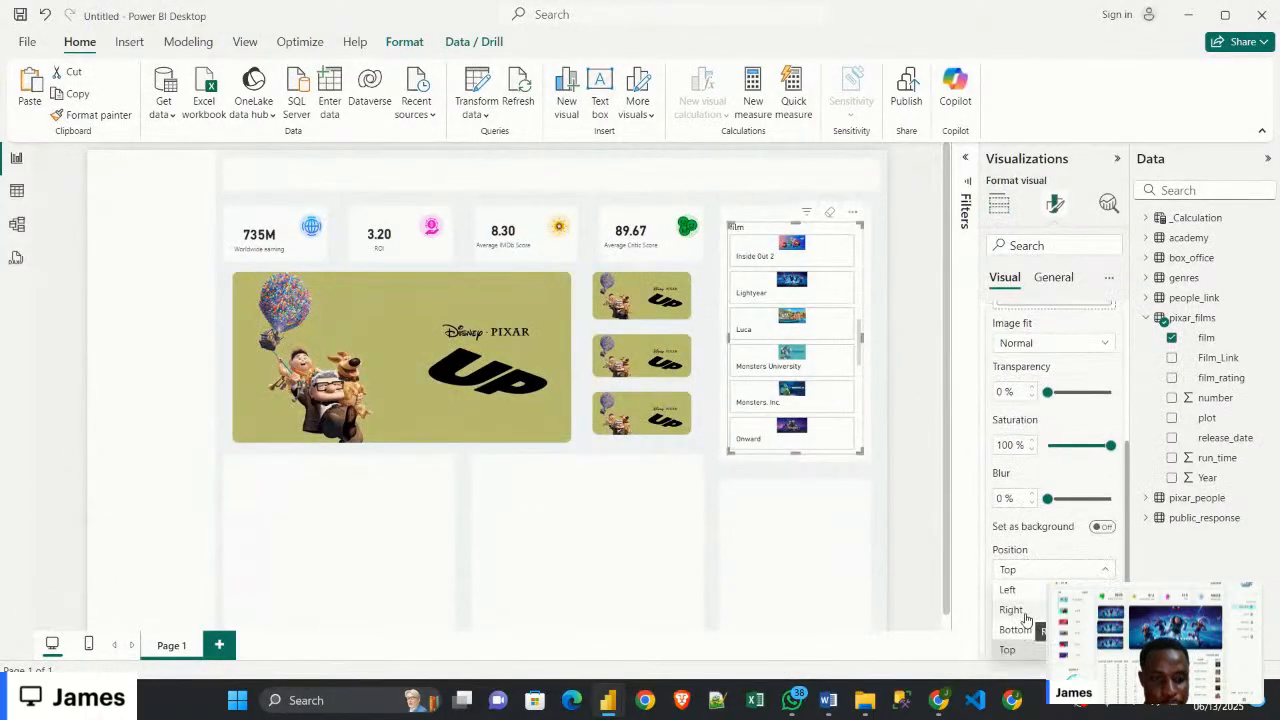
left_click(1013, 591)
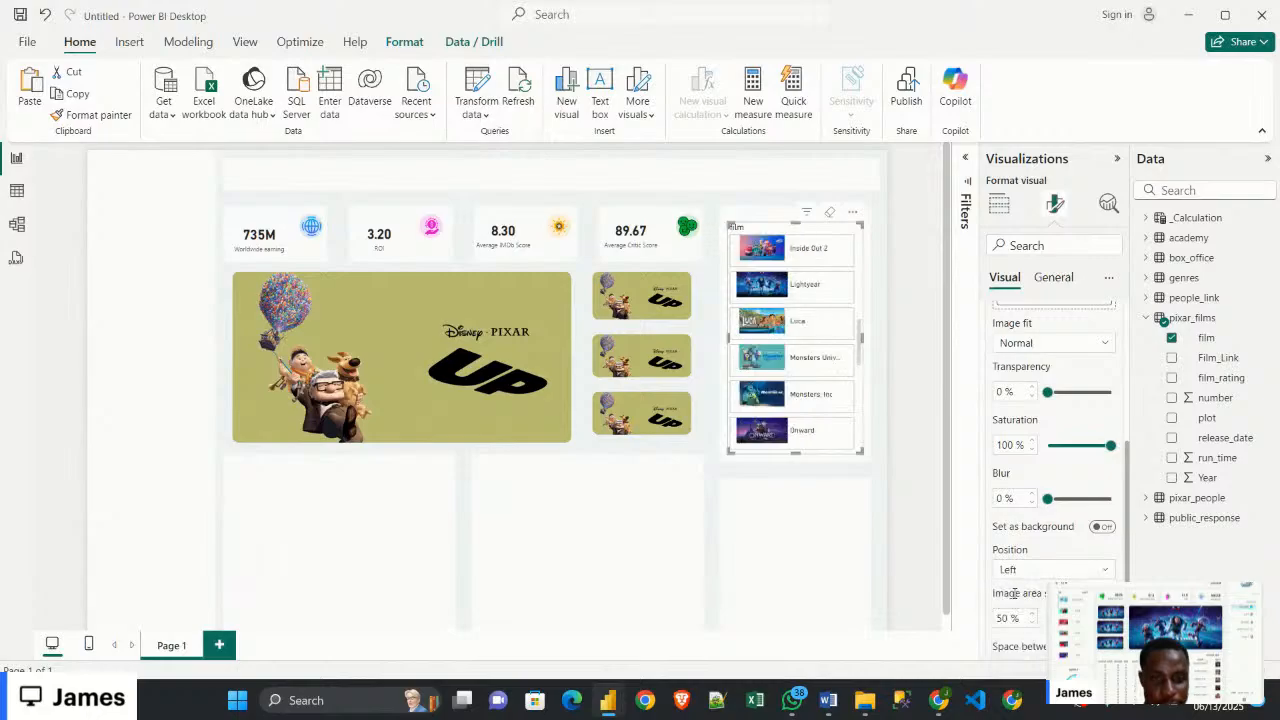
left_click(1029, 576)
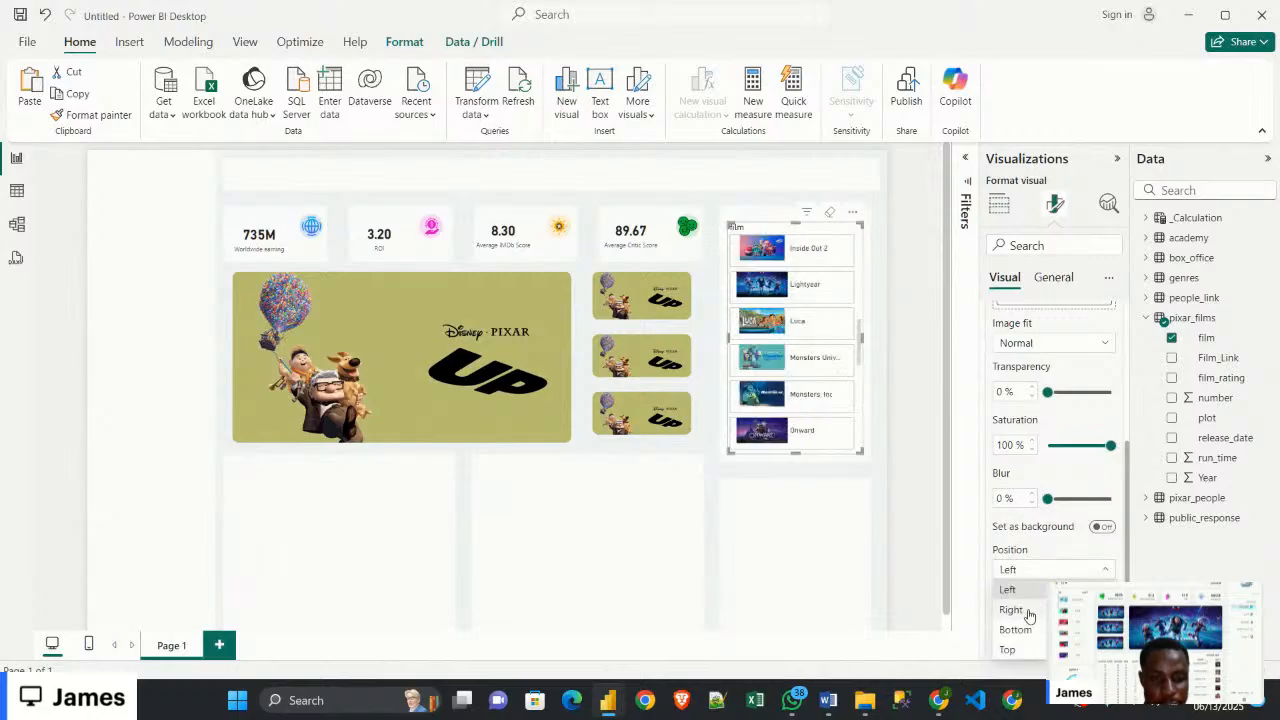
left_click(1011, 610)
scroll(1030, 616, "down", 2)
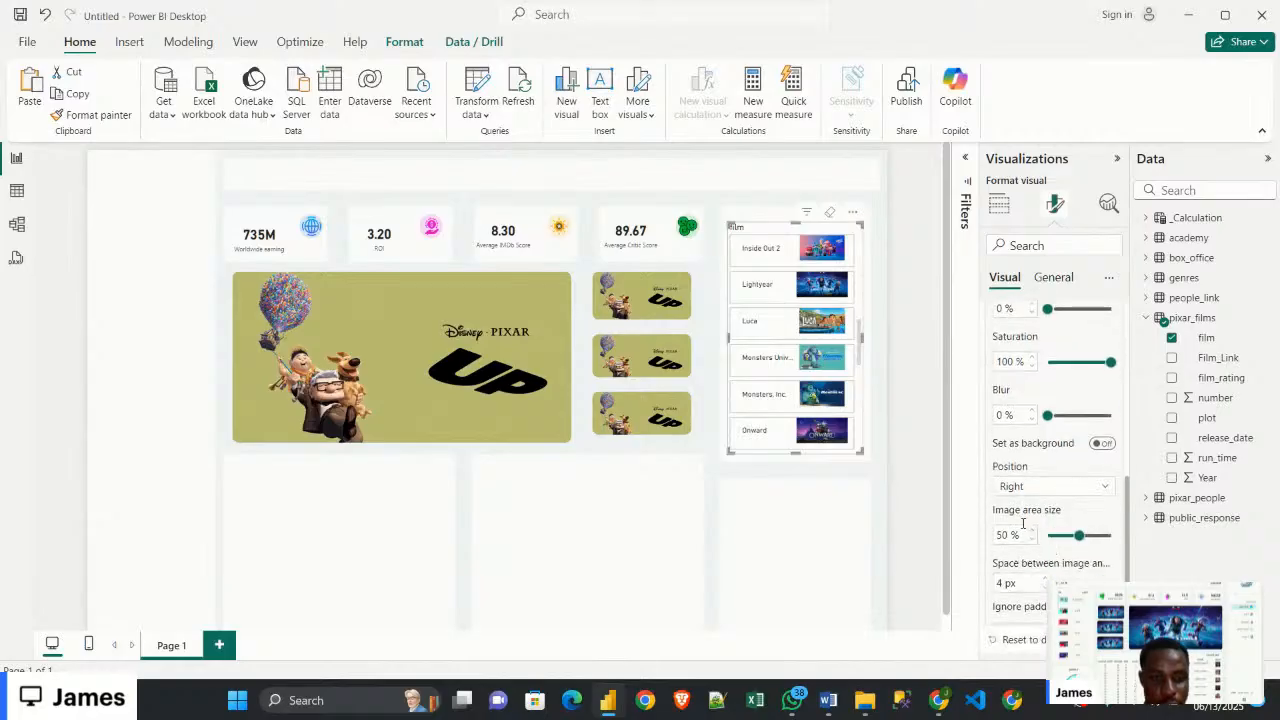
left_click_drag(1076, 537, 1063, 538)
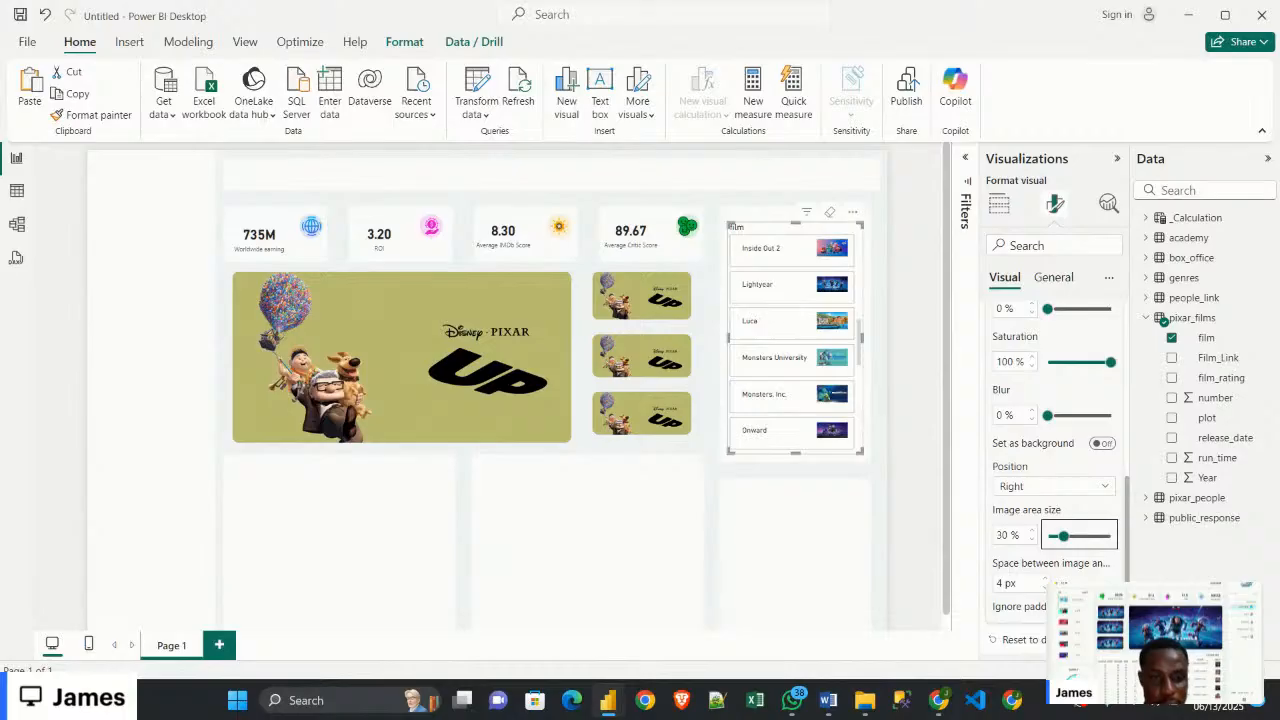
Compare the film slicer's image tiles with the FilmDashboad2 slicer and examine its general formatting options
scroll(1034, 533, "up", 10)
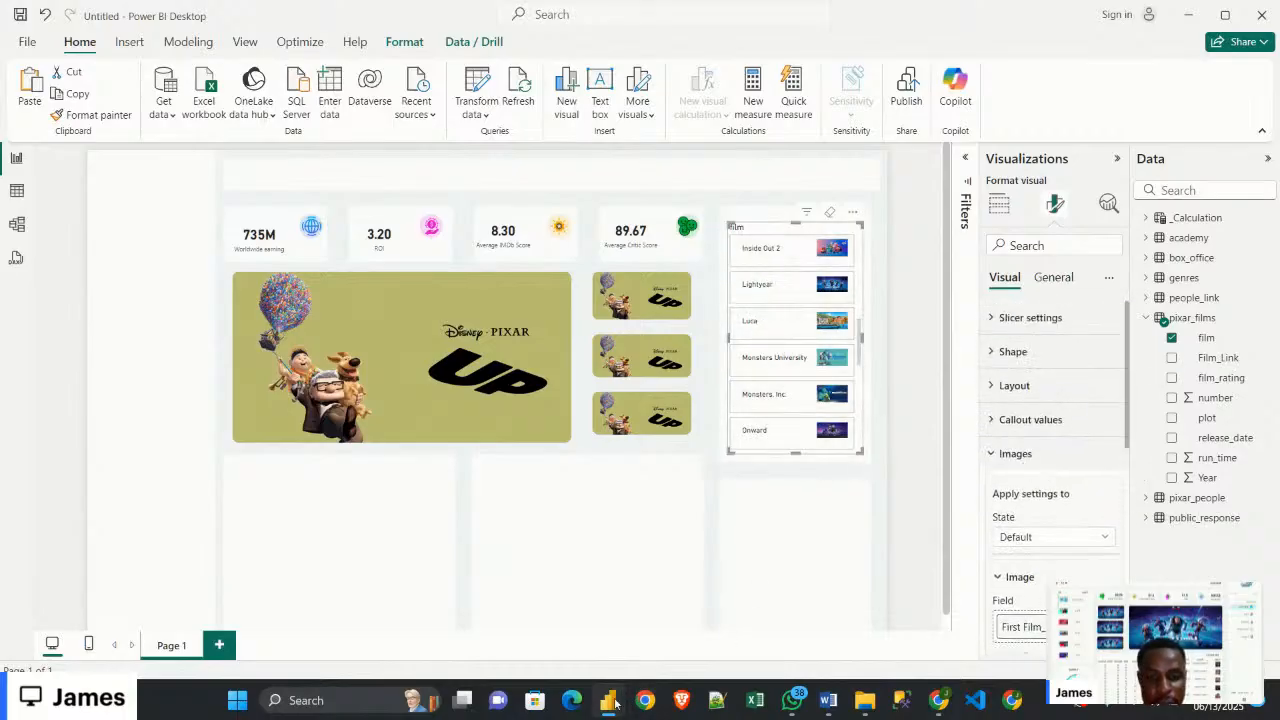
left_click(541, 625)
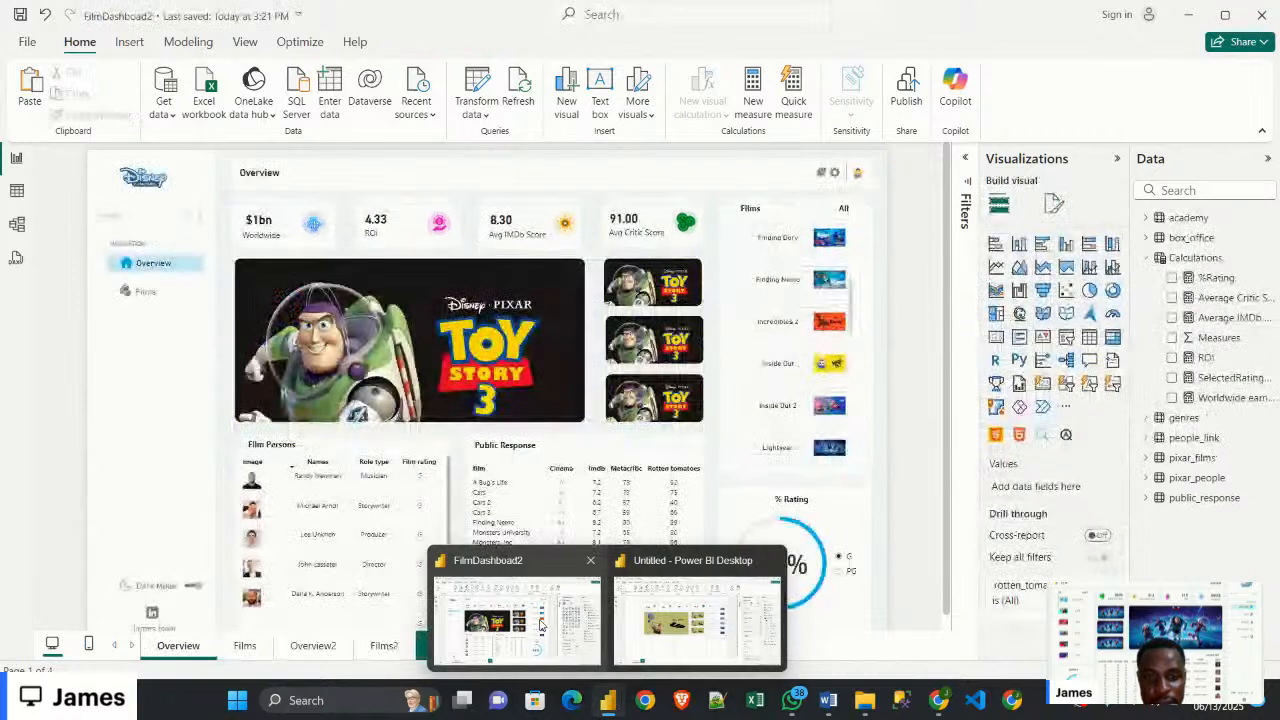
left_click(660, 615)
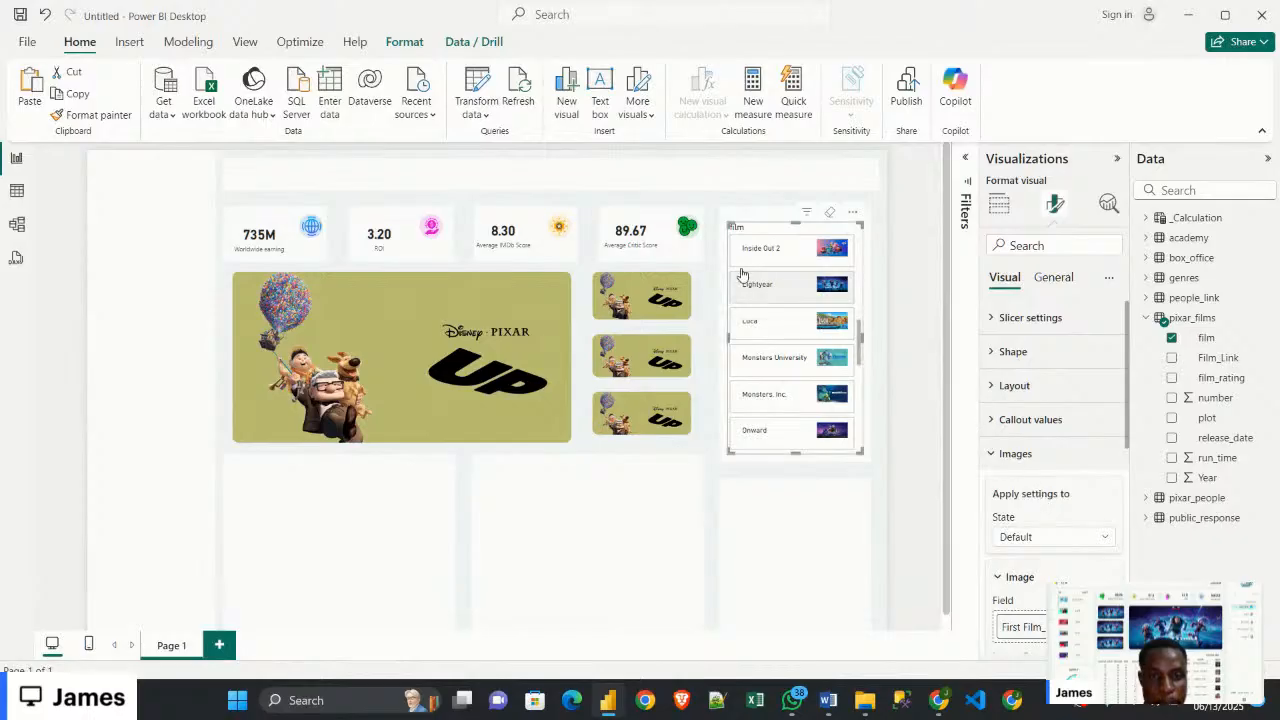
left_click(1058, 283)
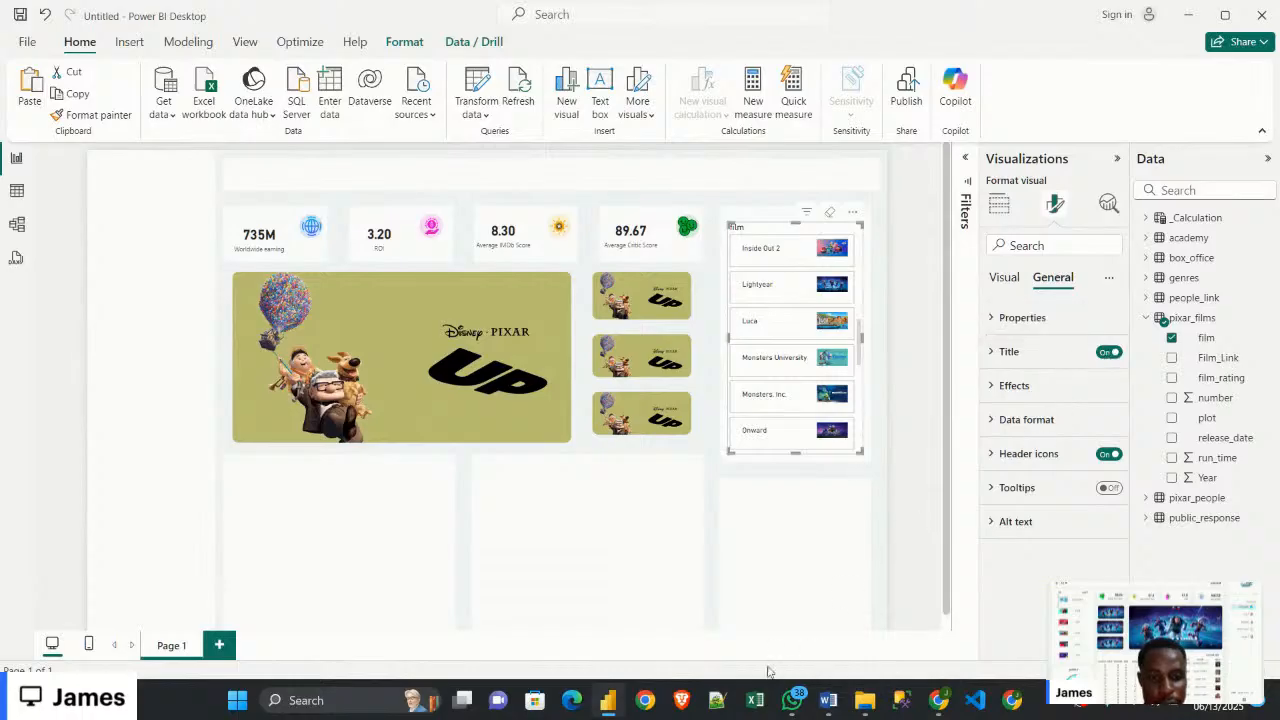
mouse_move(608, 700)
left_click(545, 640)
left_click(1044, 321)
left_click(1052, 321)
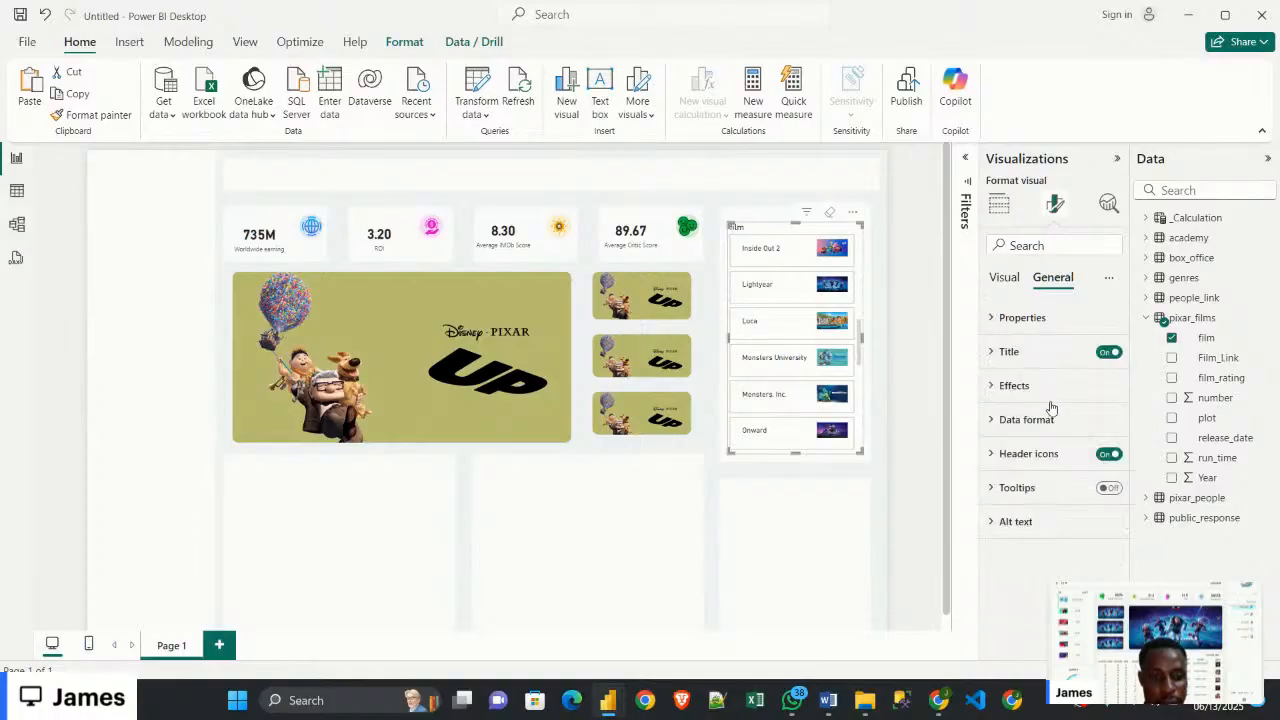
Turn off the background effect of the film slicer
left_click(1055, 386)
left_click(1098, 426)
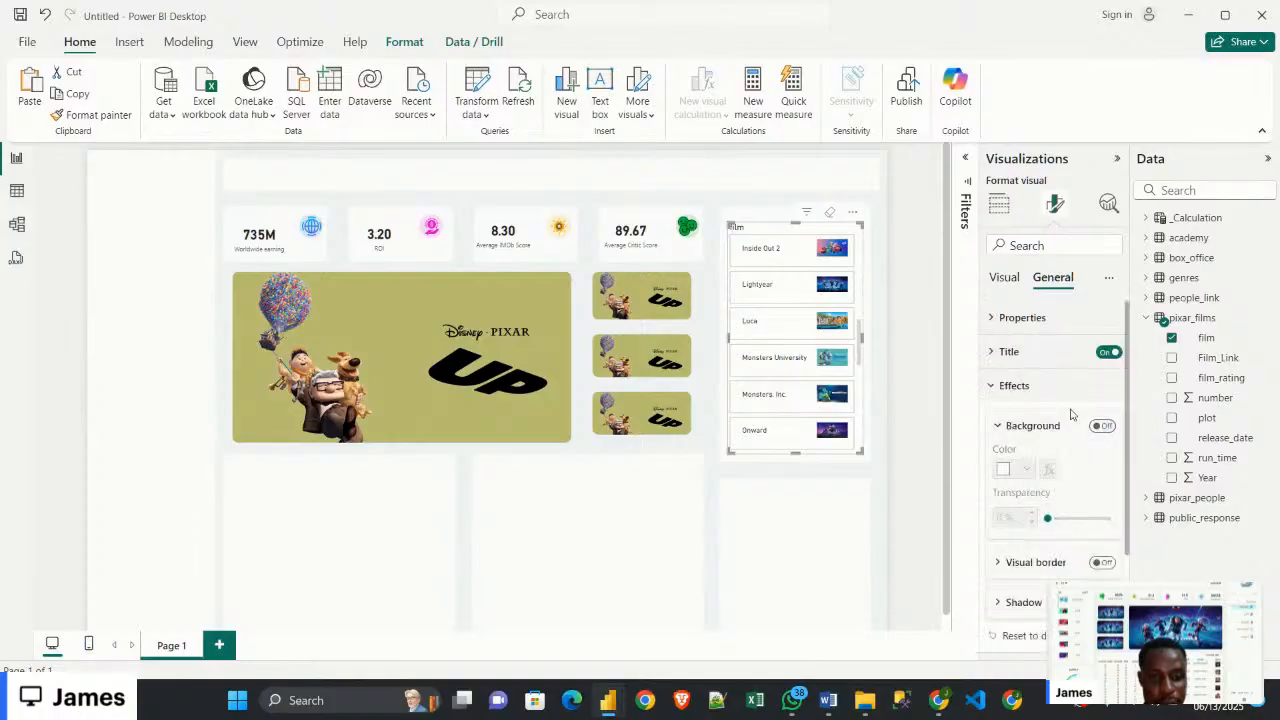
left_click(1065, 388)
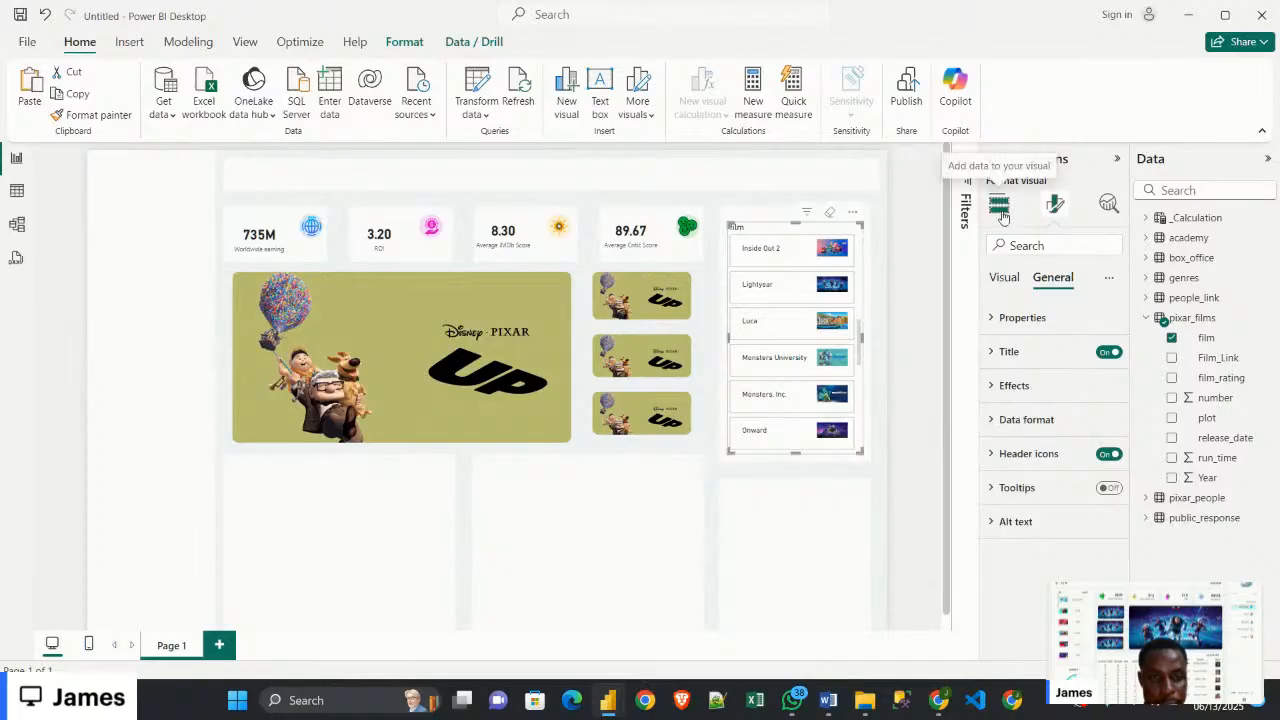
left_click(1036, 388)
left_click(1038, 388)
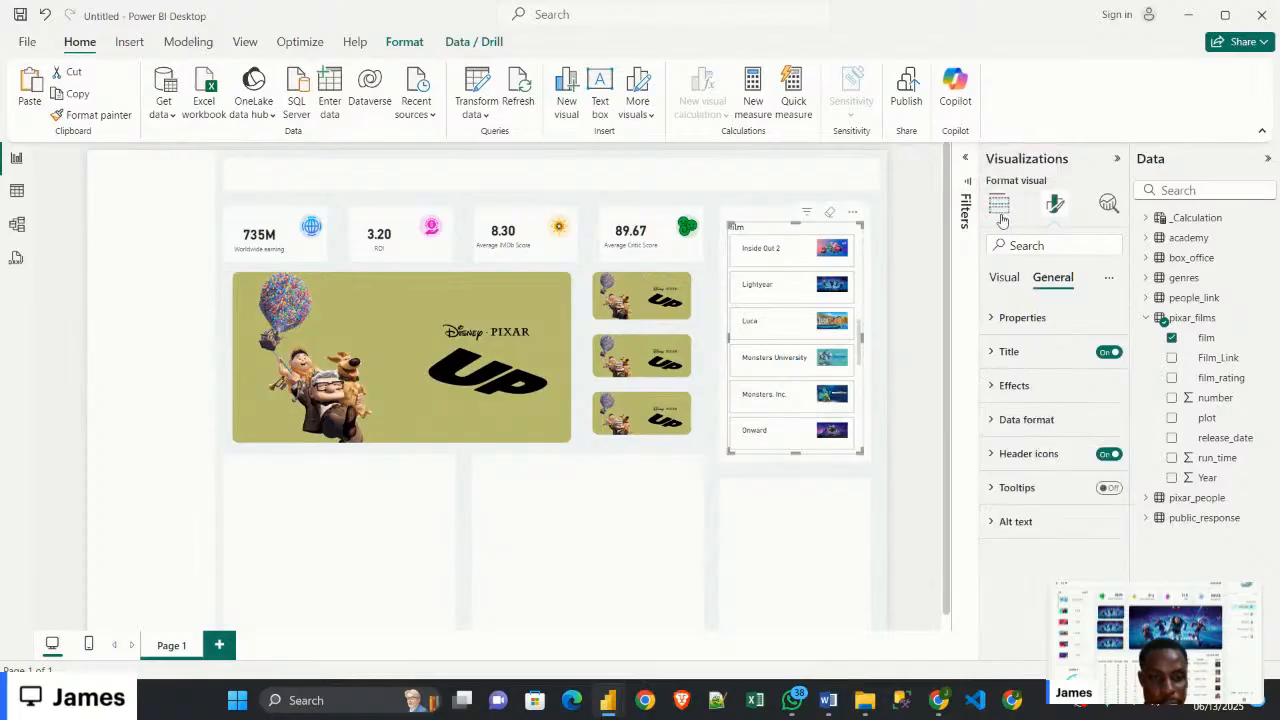
left_click(998, 204)
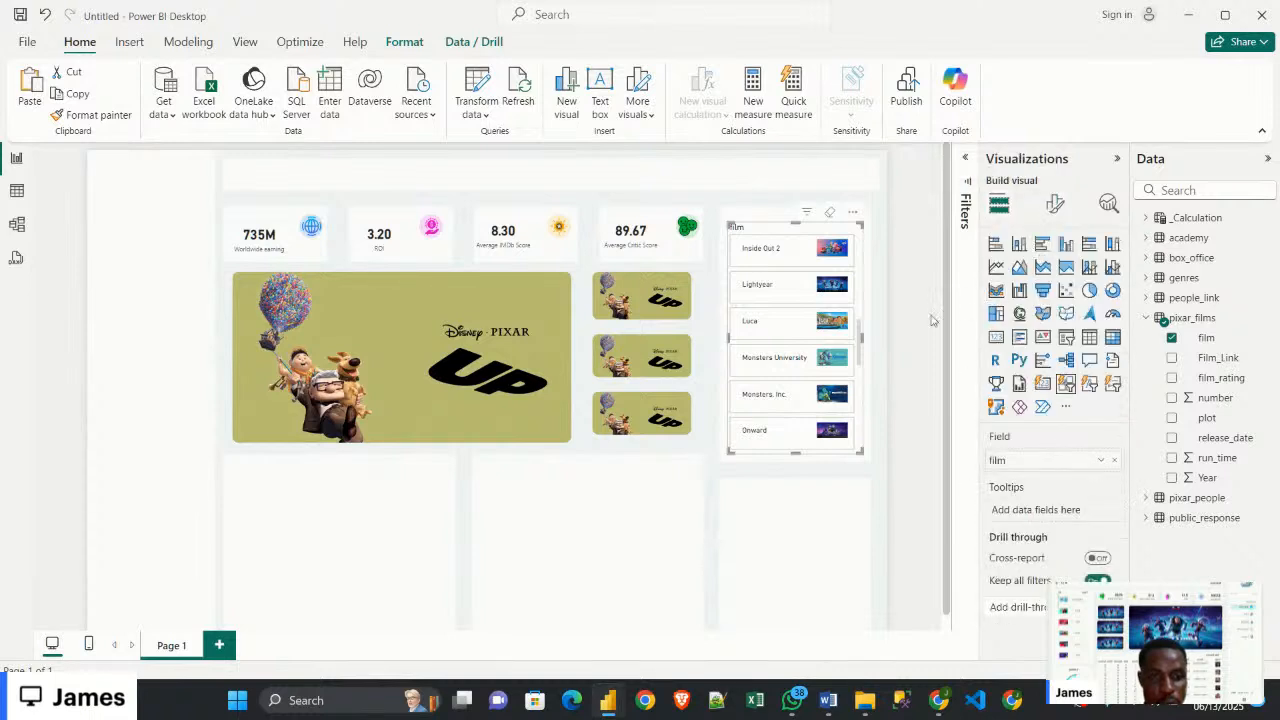
Open the film slicer's button formatting, then switch to FilmDashboad2 and examine its Films slicer tiles, including the highlighted film
left_click(1055, 204)
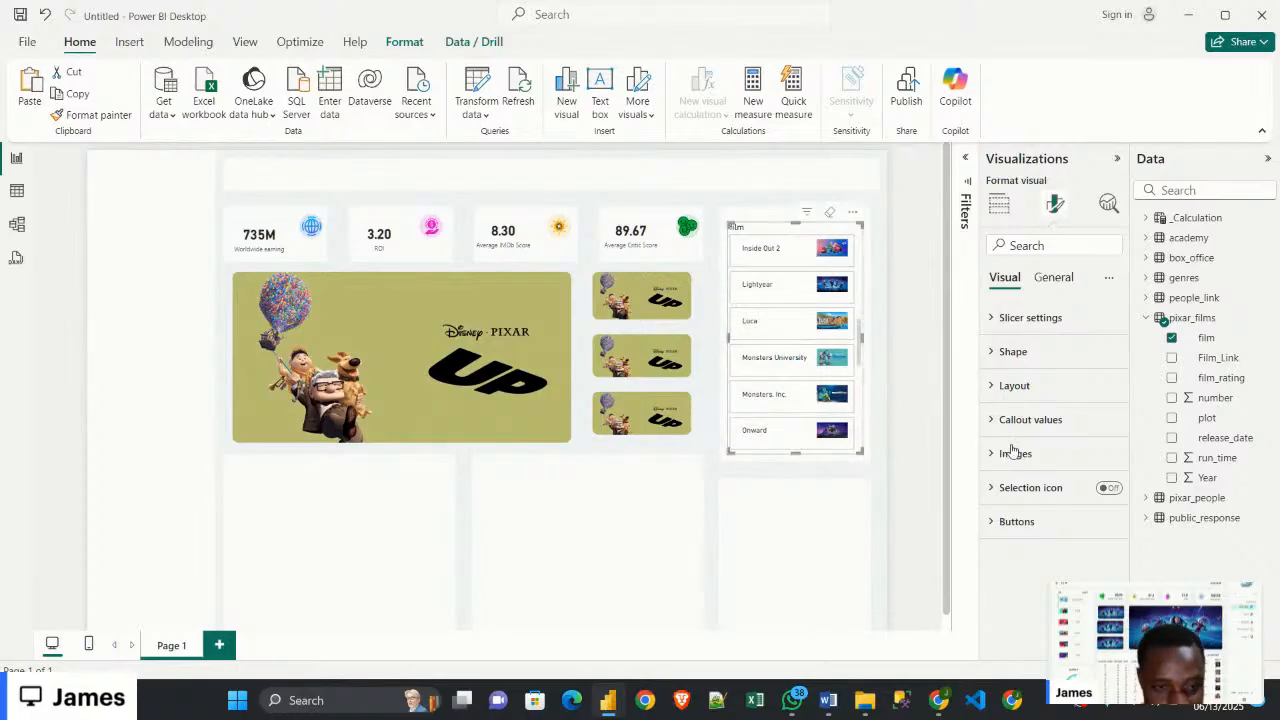
left_click(1005, 521)
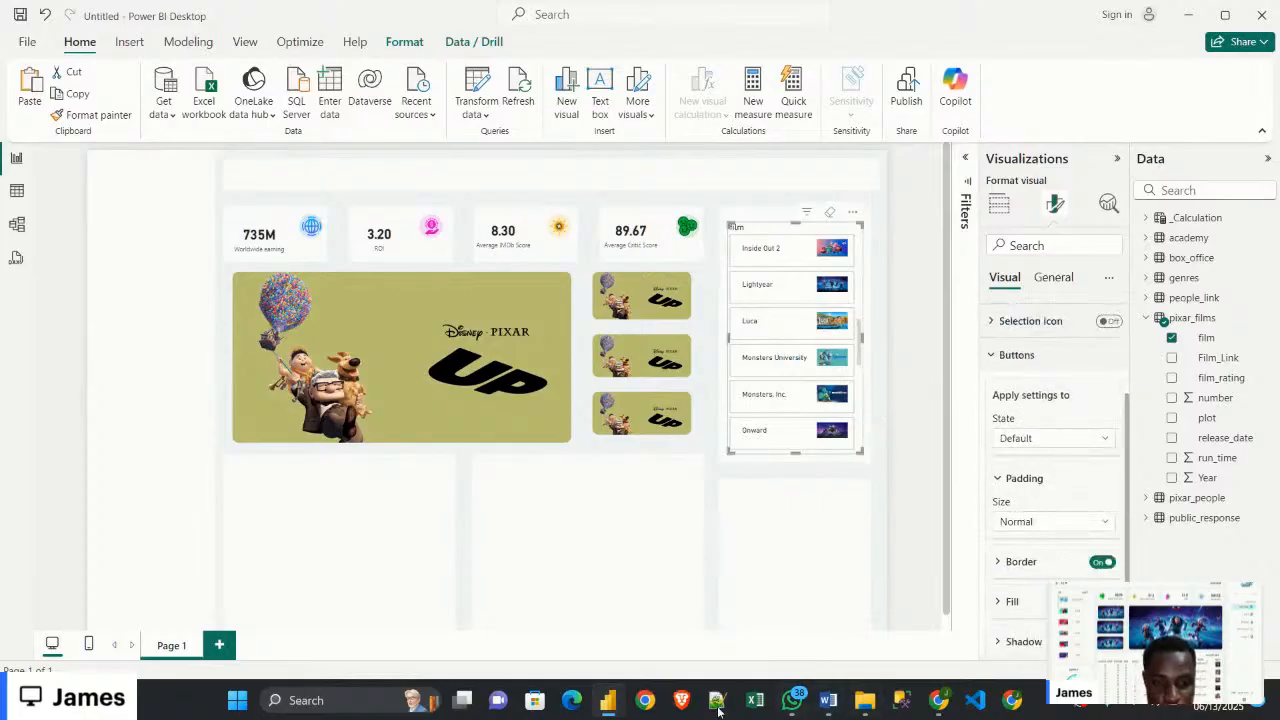
mouse_move(607, 705)
left_click(556, 648)
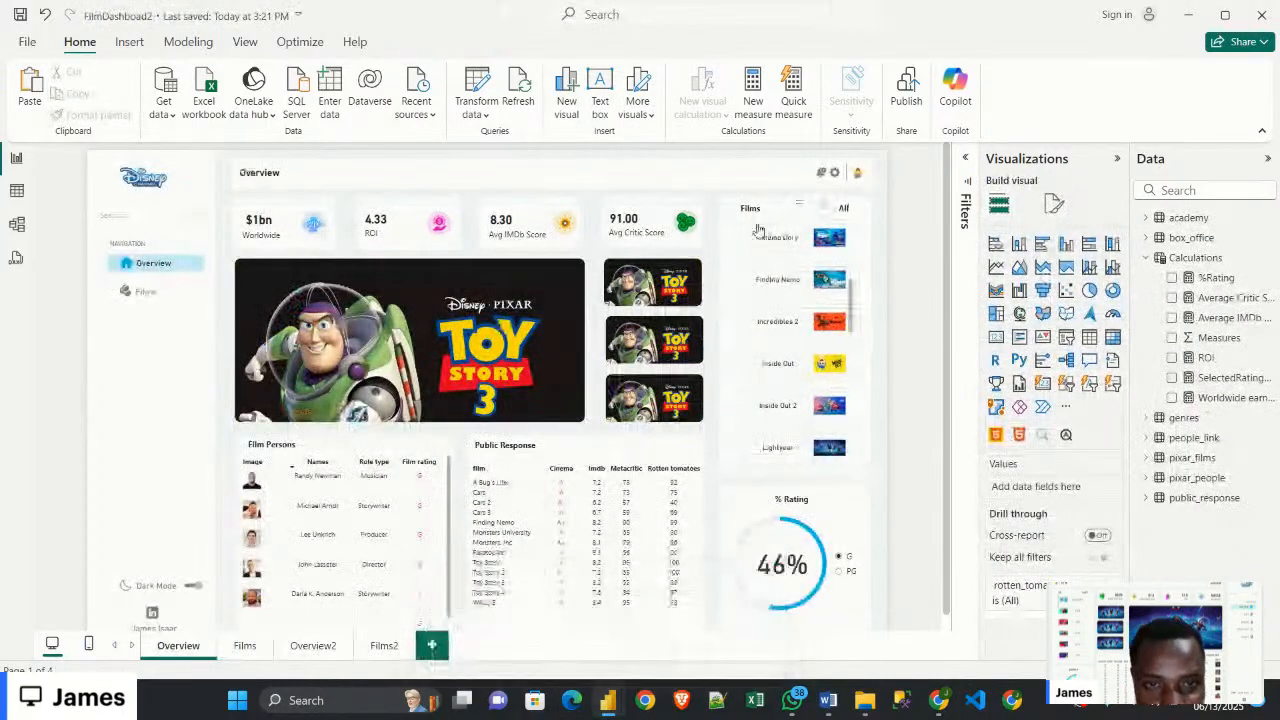
left_click(740, 462)
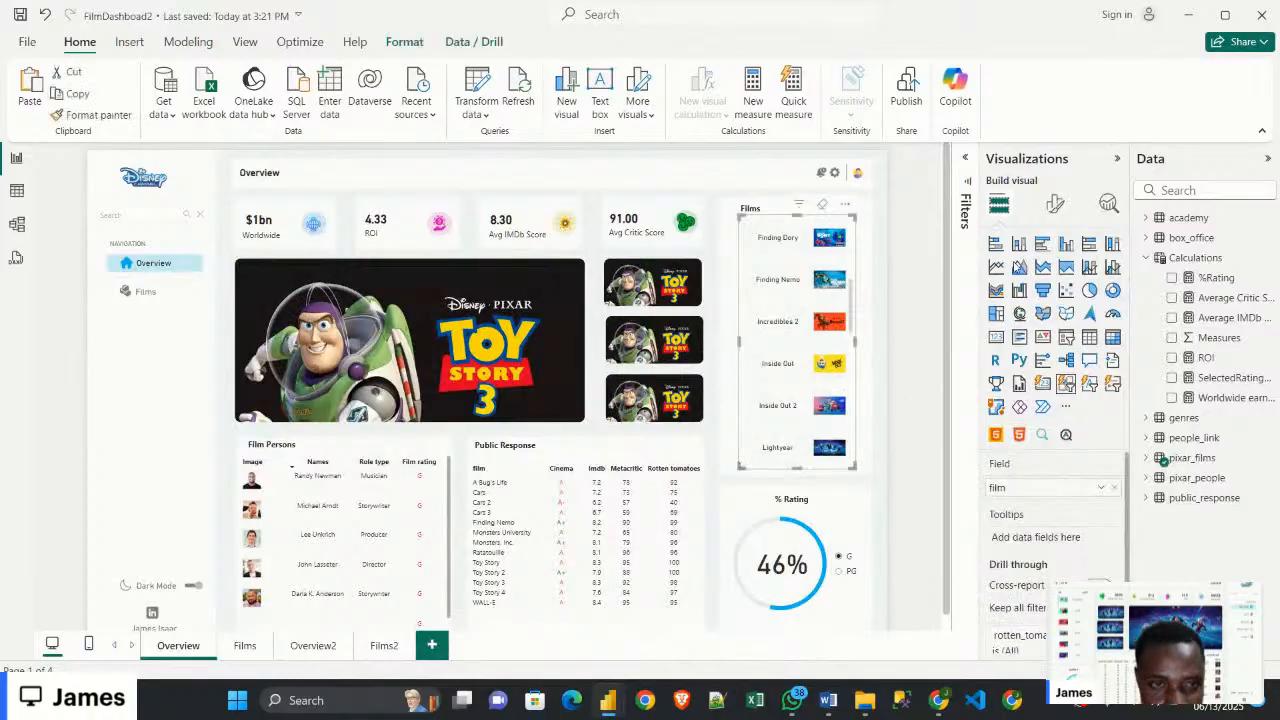
left_click(1055, 203)
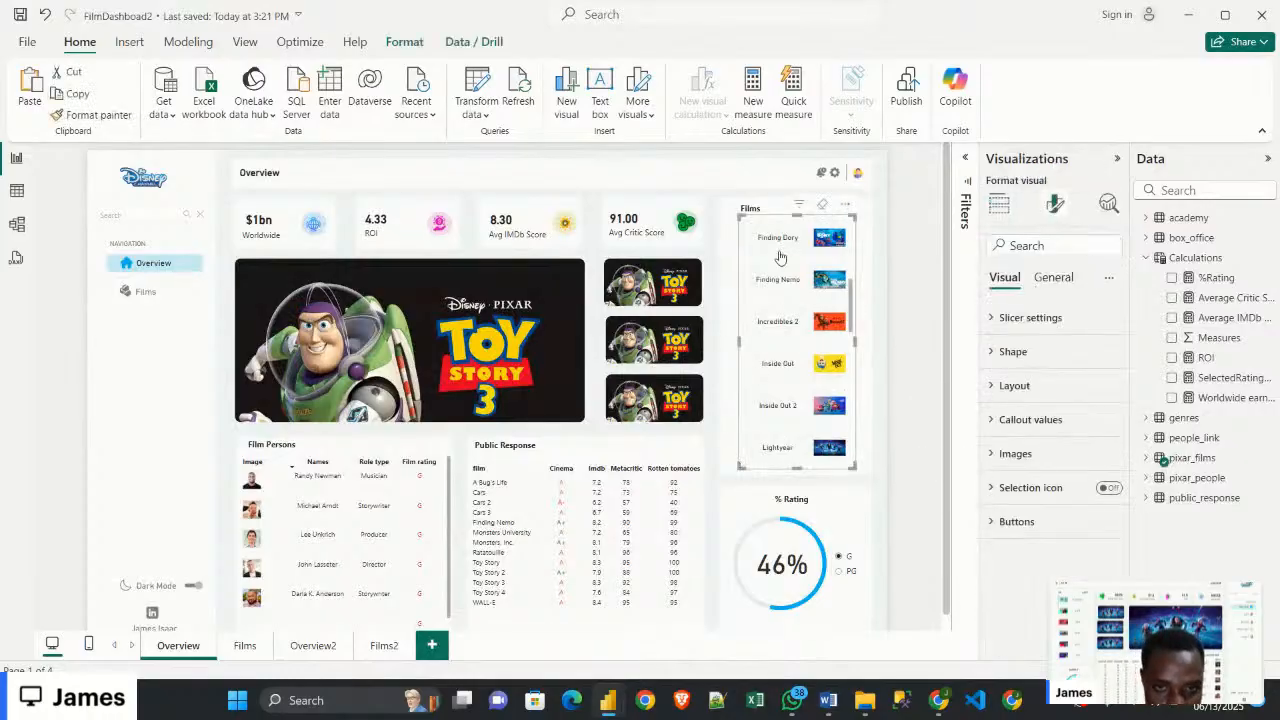
scroll(782, 293, "down", 5)
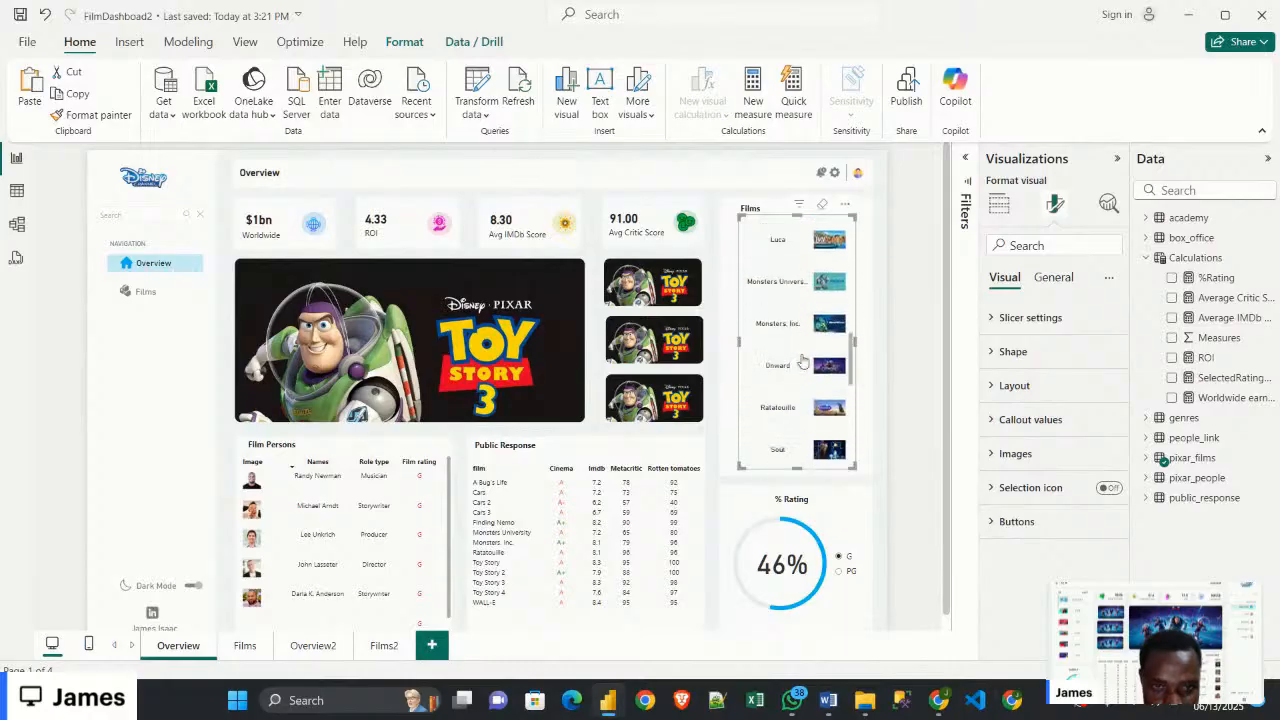
scroll(790, 313, "down", 1)
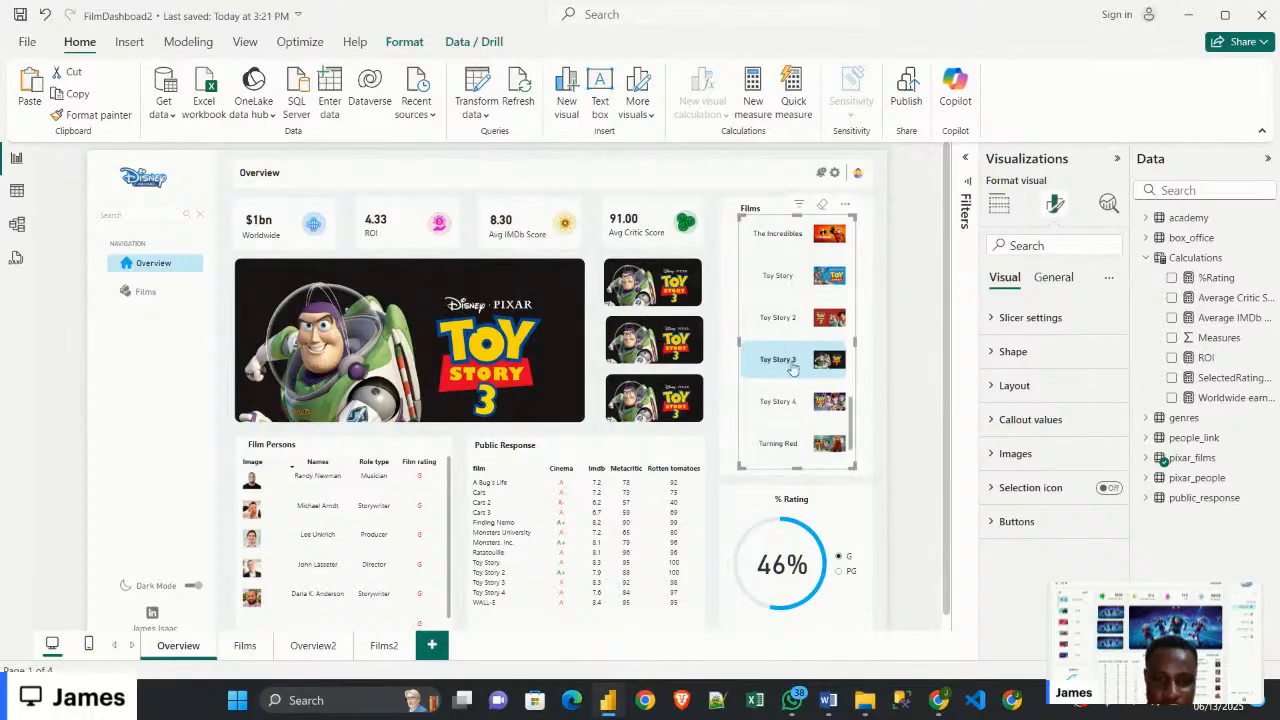
scroll(795, 360, "down", 2)
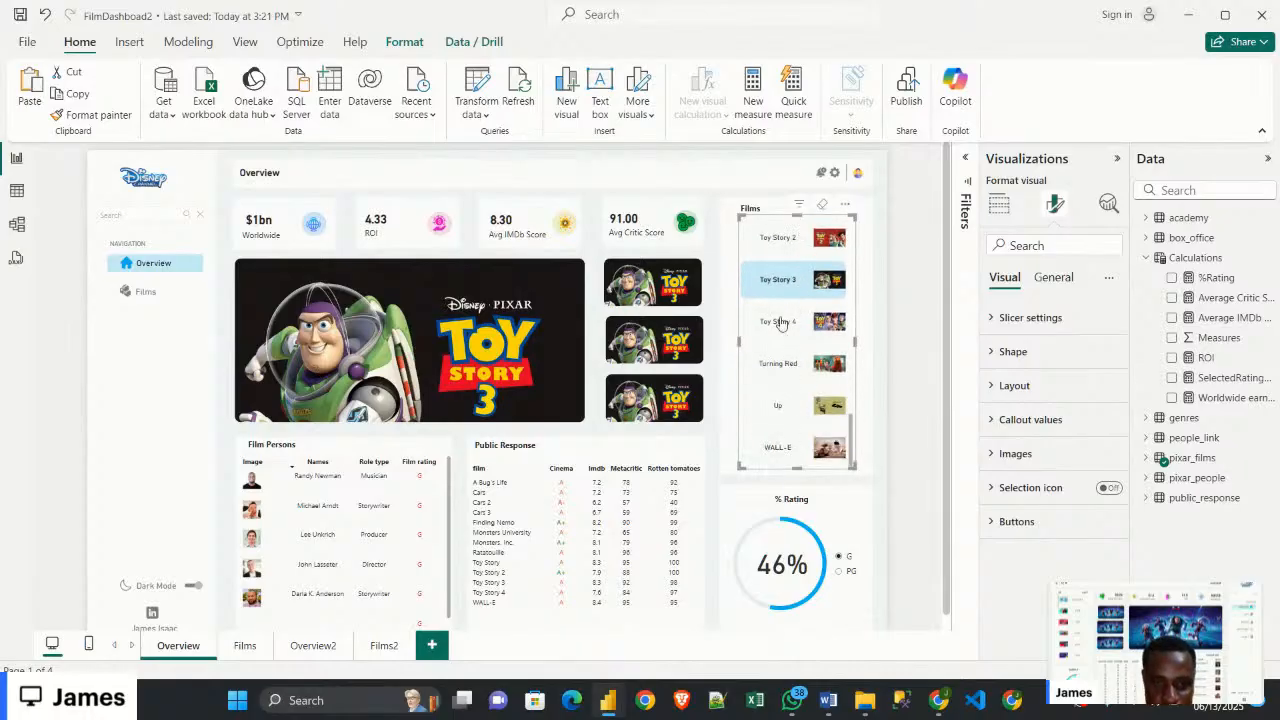
scroll(790, 330, "up", 3)
scroll(790, 330, "down", 2)
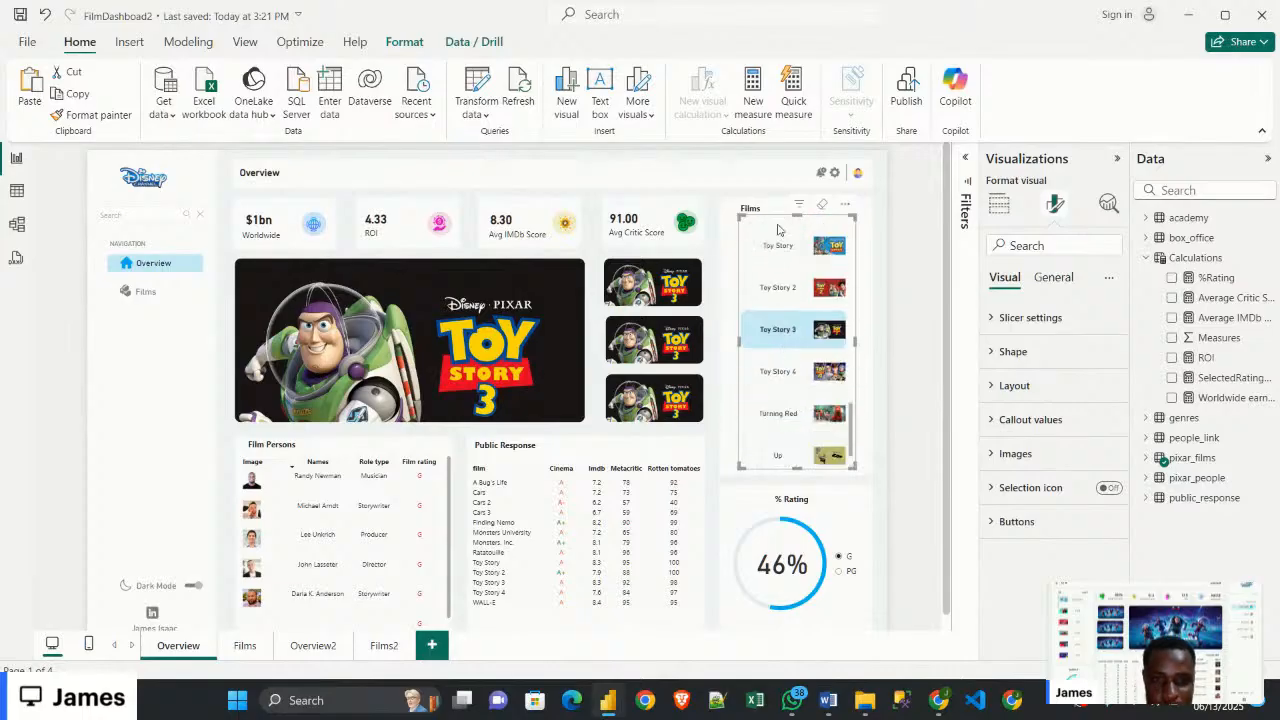
Copy the hex code #F1F7F9 from the default-state button fill of the FilmDashboad2 Films slicer
left_click(1020, 522)
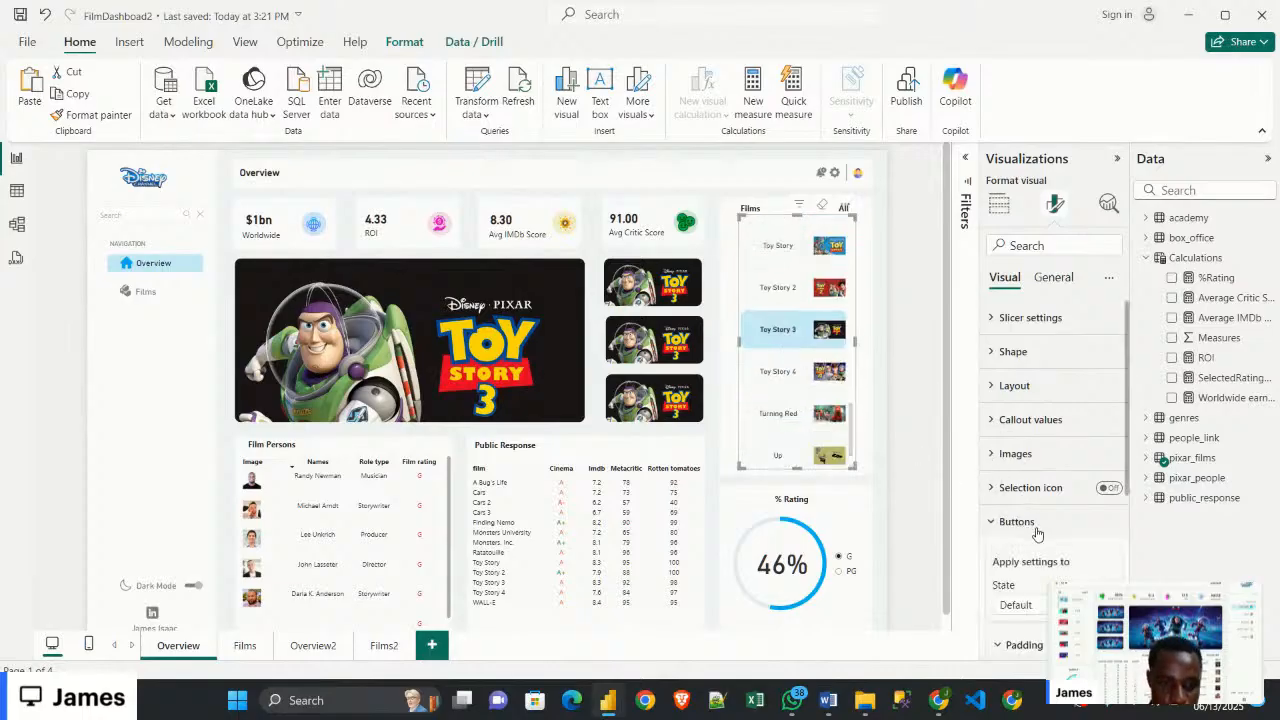
scroll(1017, 530, "down", 2)
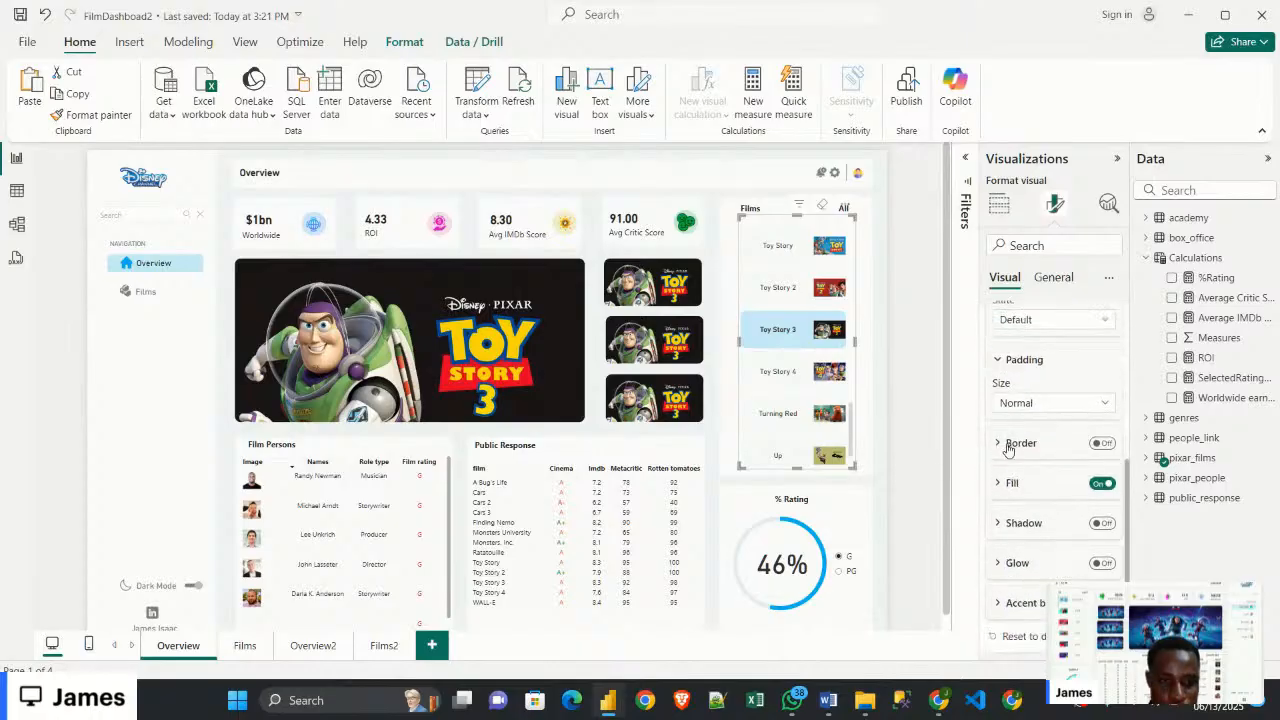
left_click(1013, 483)
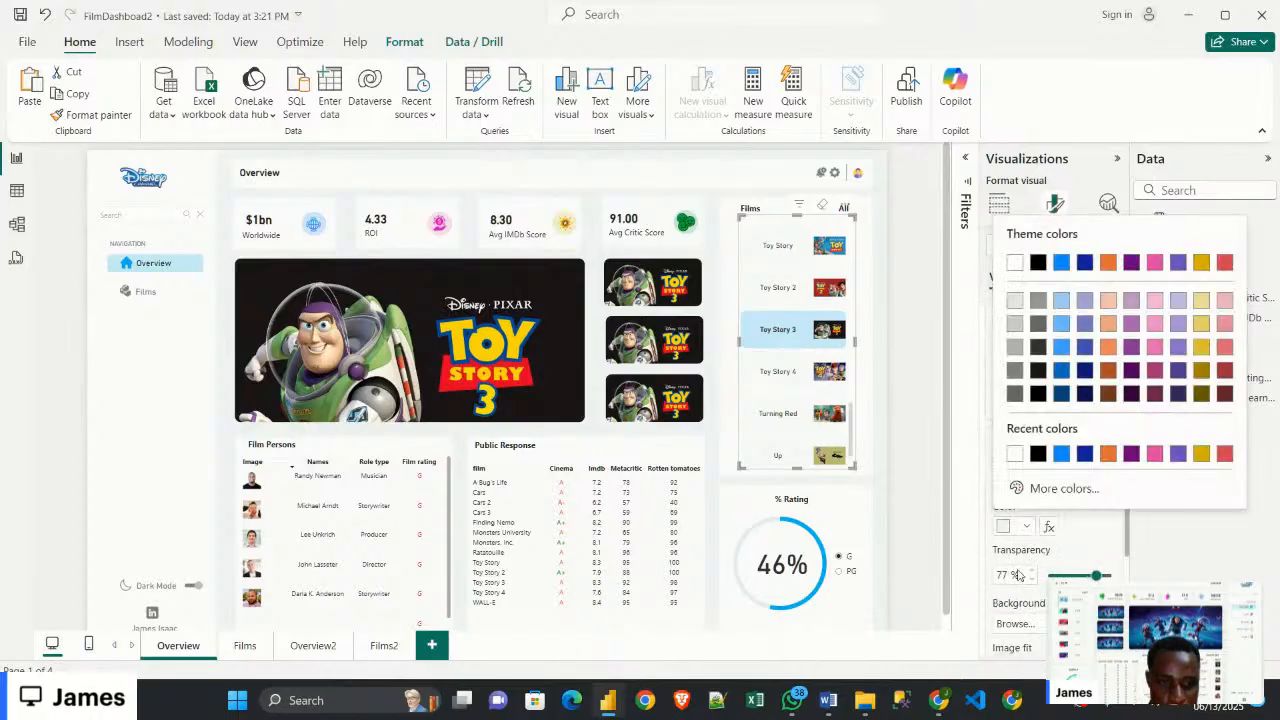
left_click(1024, 527)
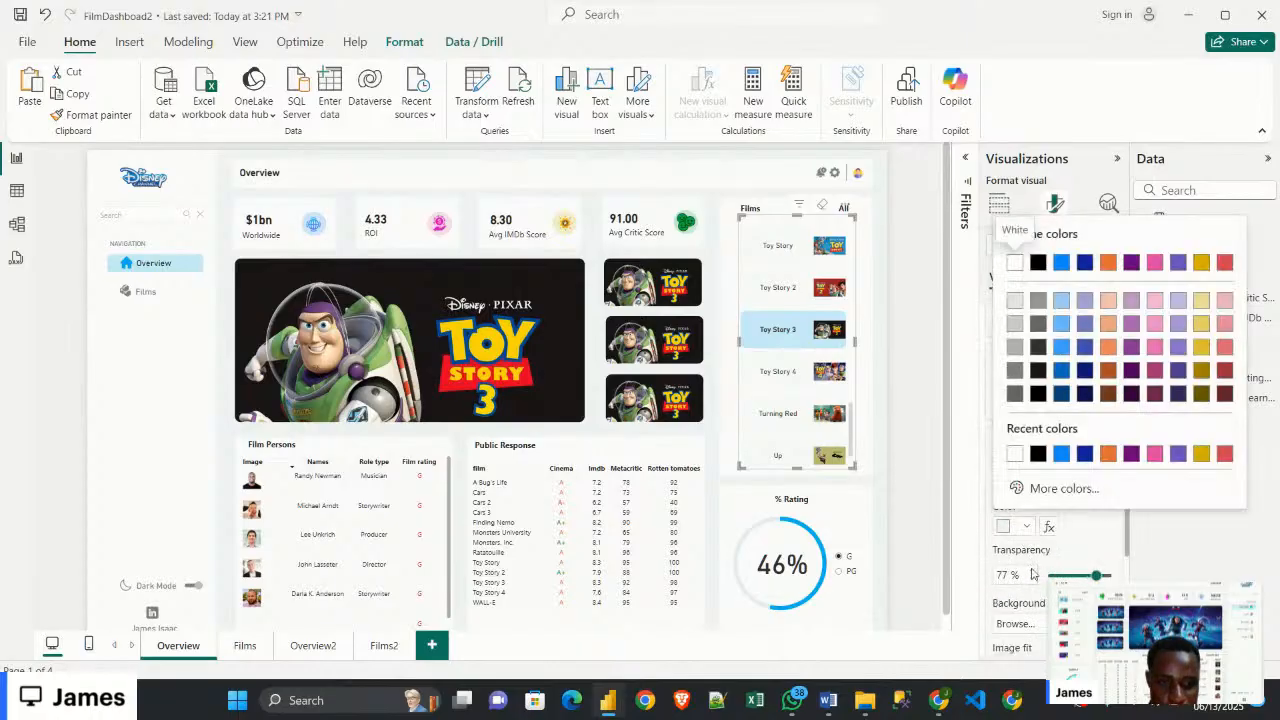
left_click(1062, 488)
key("ctrl+c")
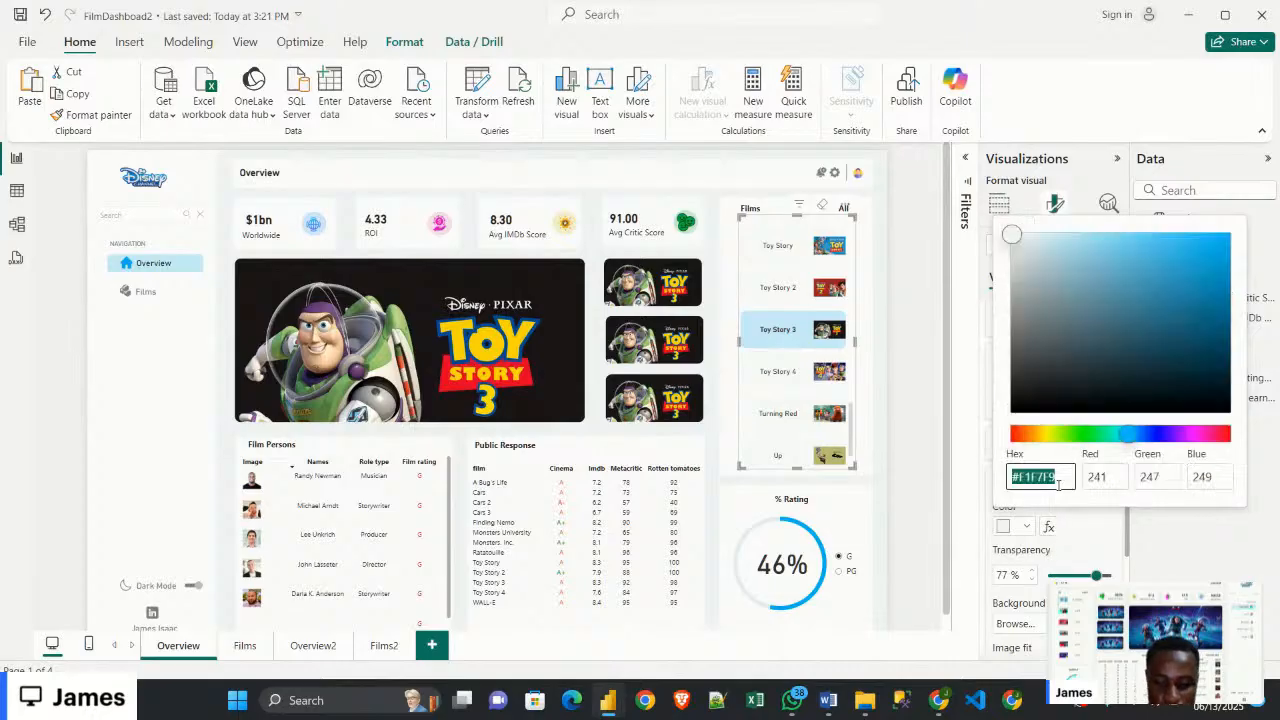
left_click(906, 481)
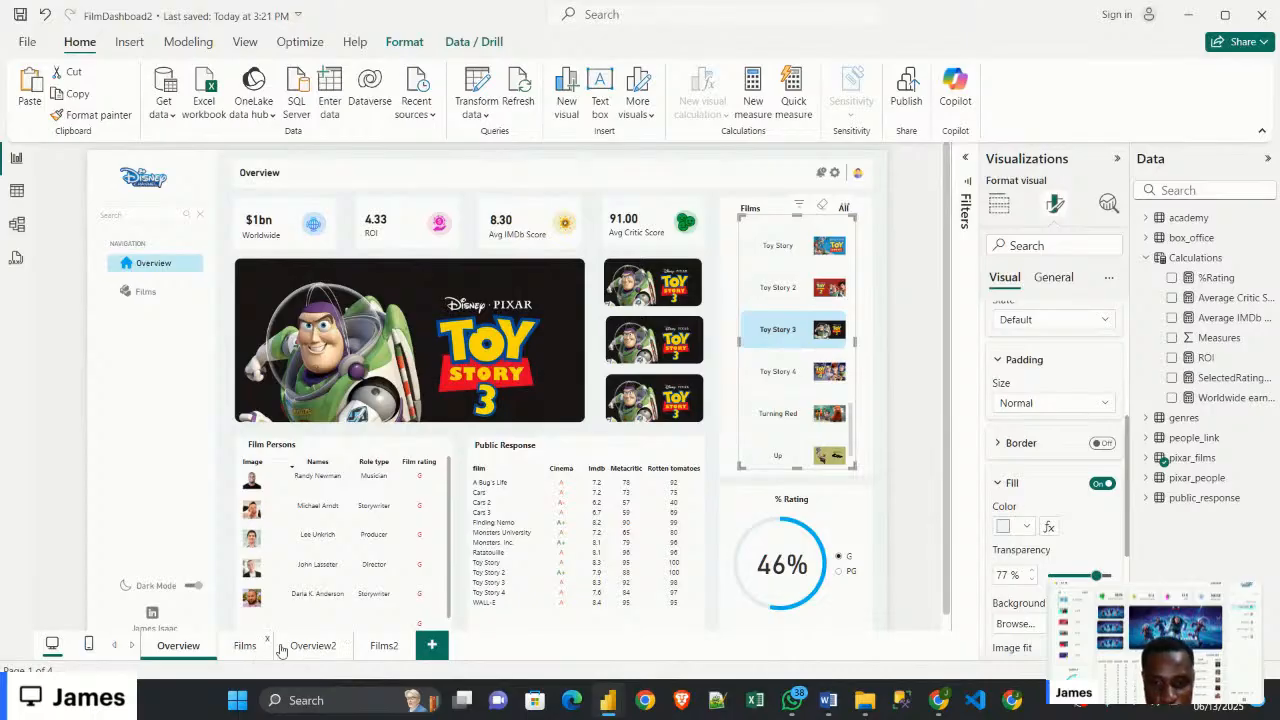
Switch back to the Untitled report and set the film slicer's default-state button fill color to #F1F7F9
mouse_move(614, 708)
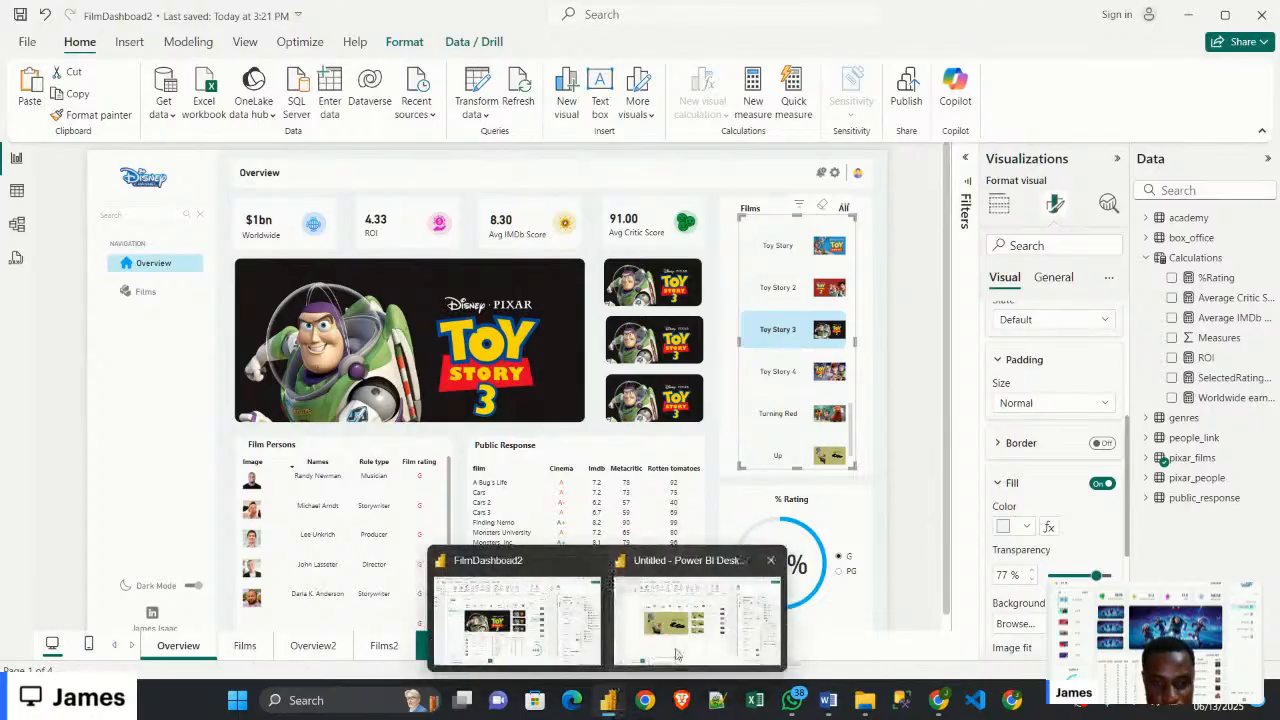
left_click(700, 585)
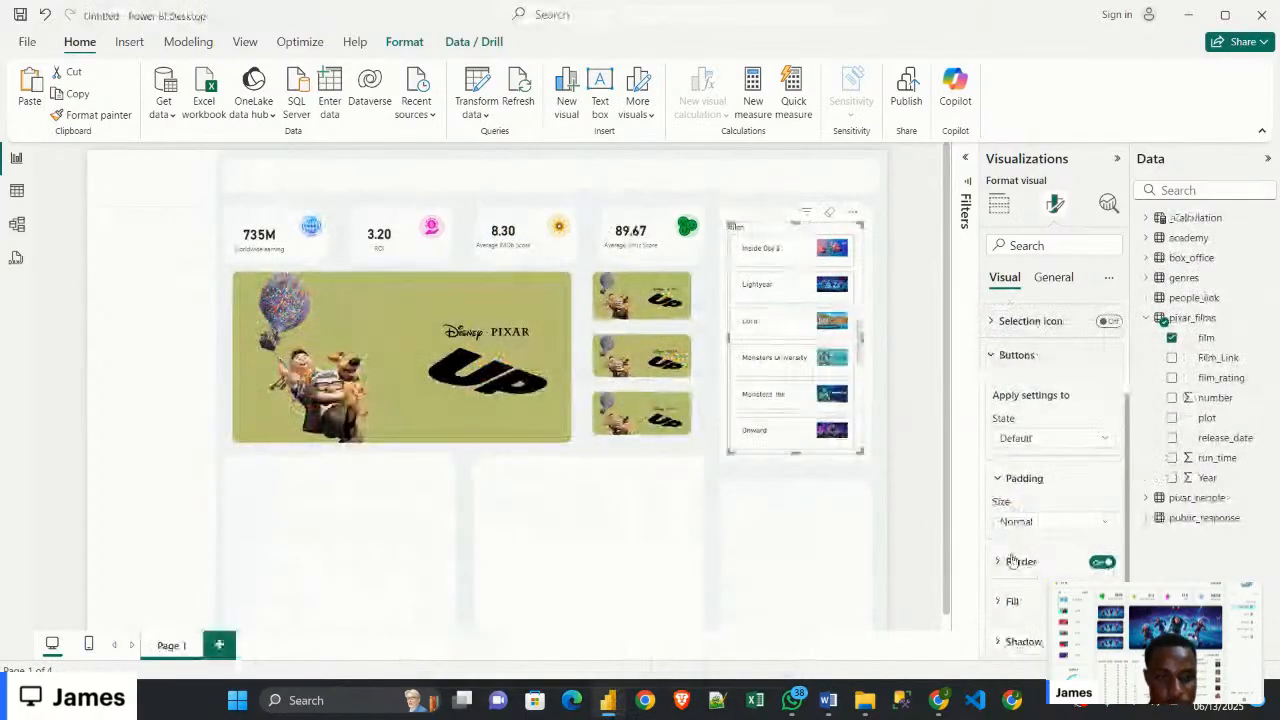
scroll(1012, 562, "down", 2)
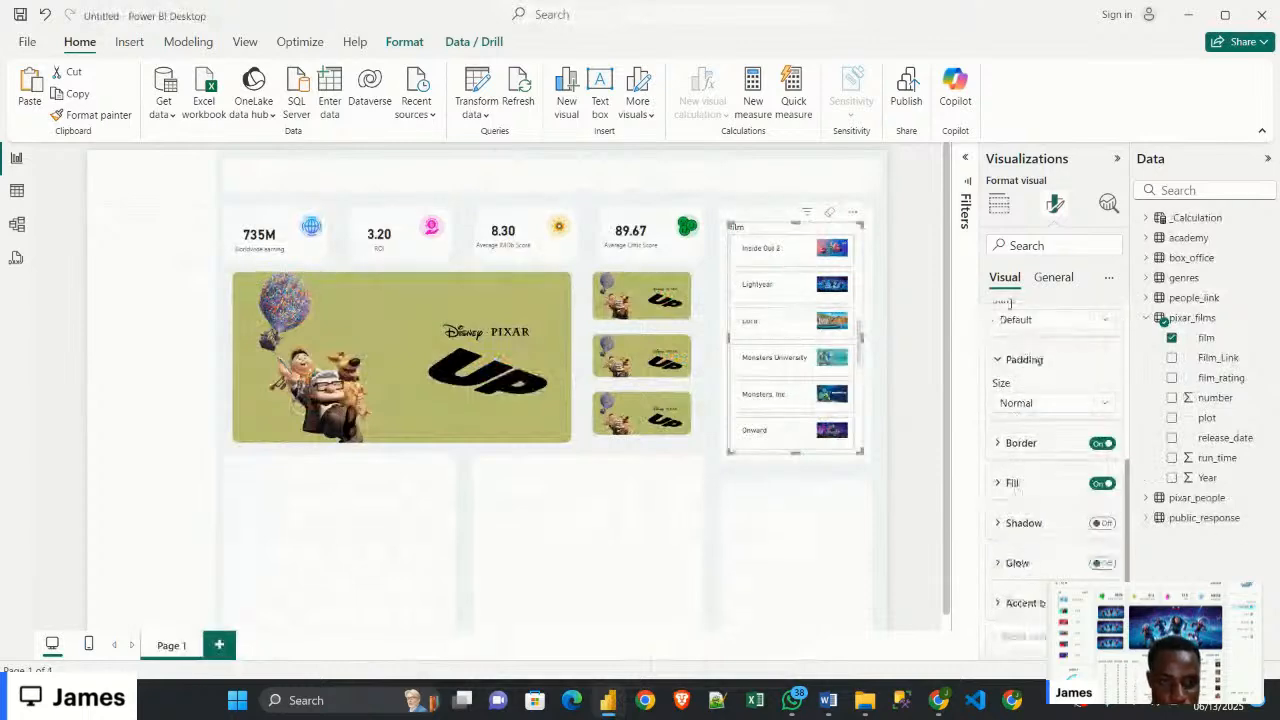
scroll(1030, 392, "up", 1)
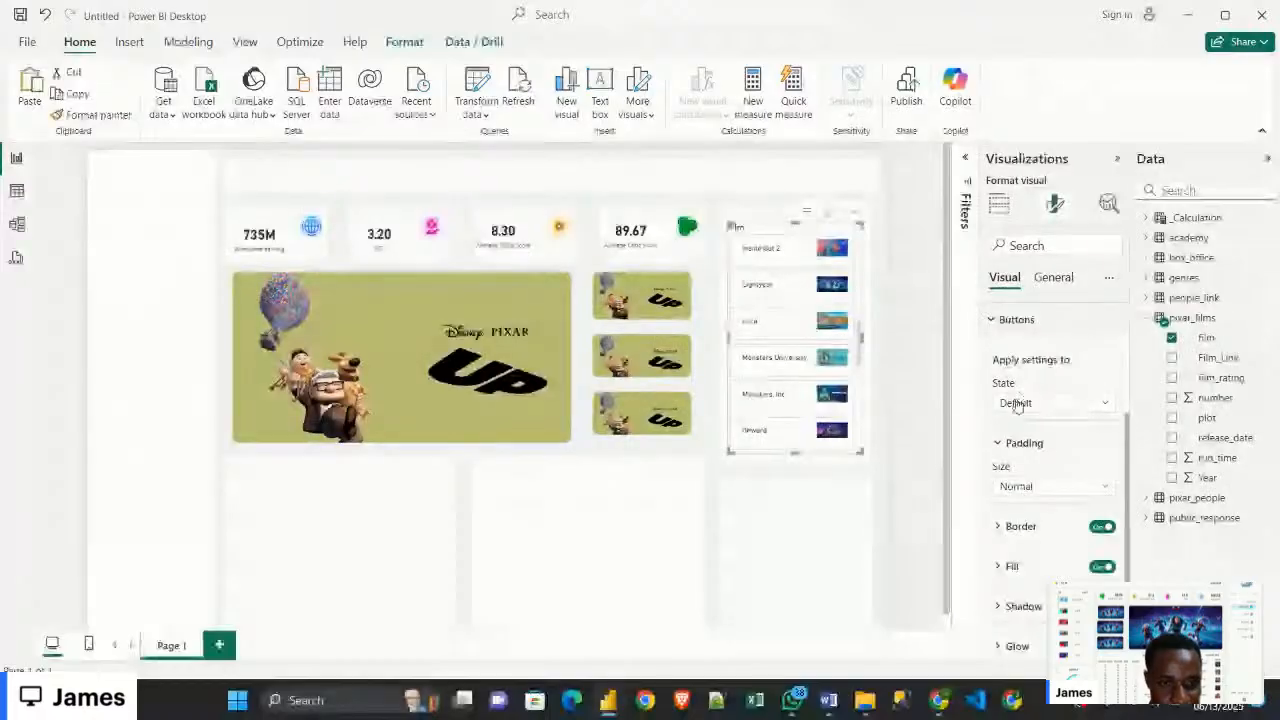
scroll(1050, 460, "down", 1)
scroll(1057, 507, "down", 1)
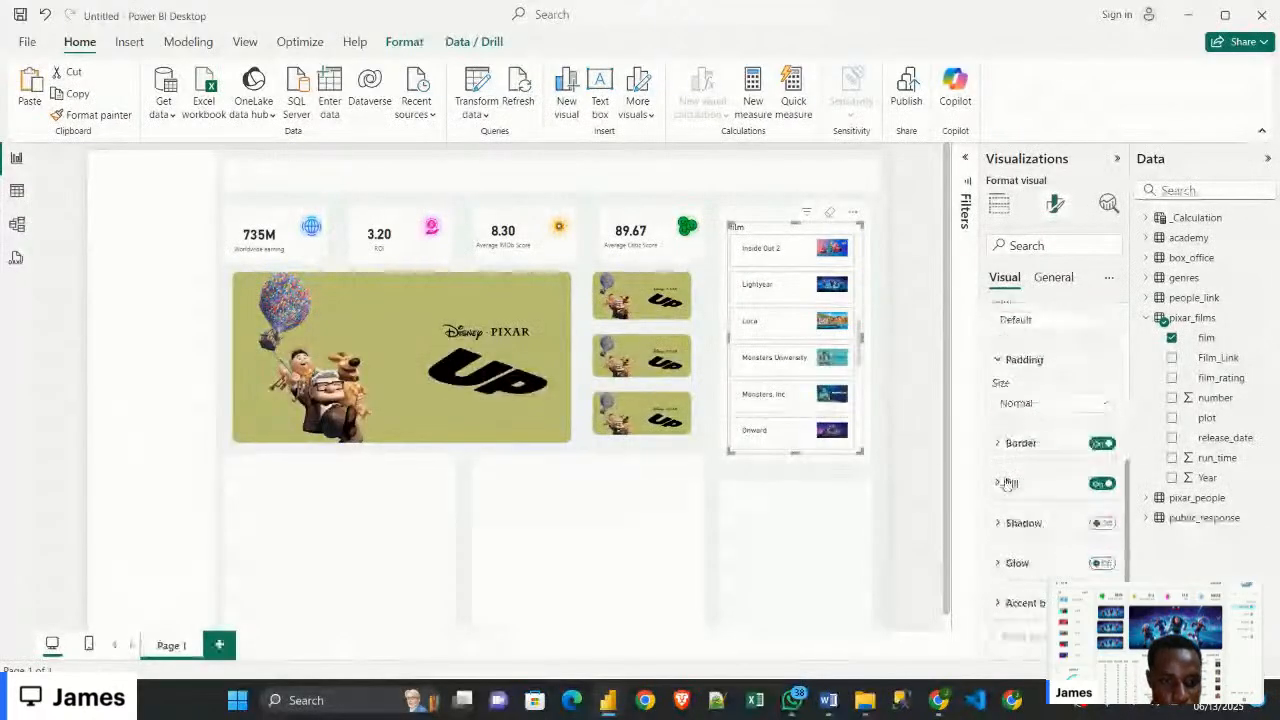
left_click(1006, 483)
scroll(1006, 483, "down", 2)
left_click(1025, 442)
left_click(1058, 404)
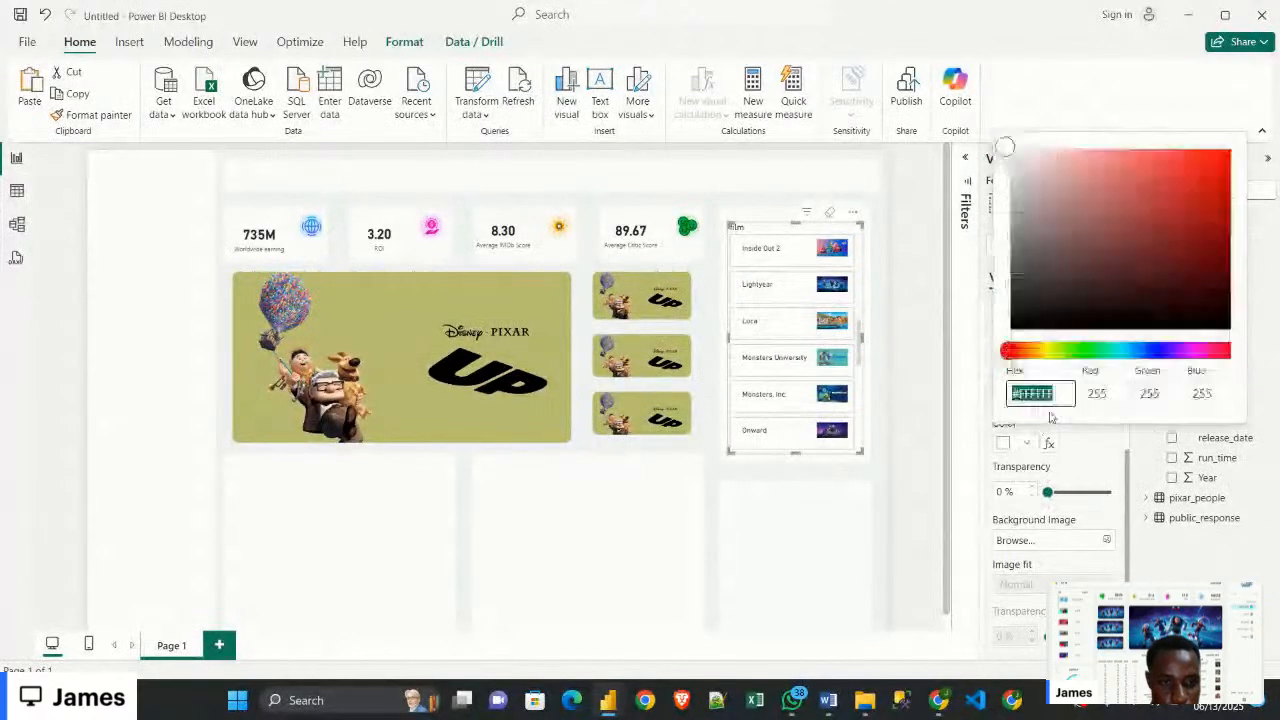
key("ctrl+v")
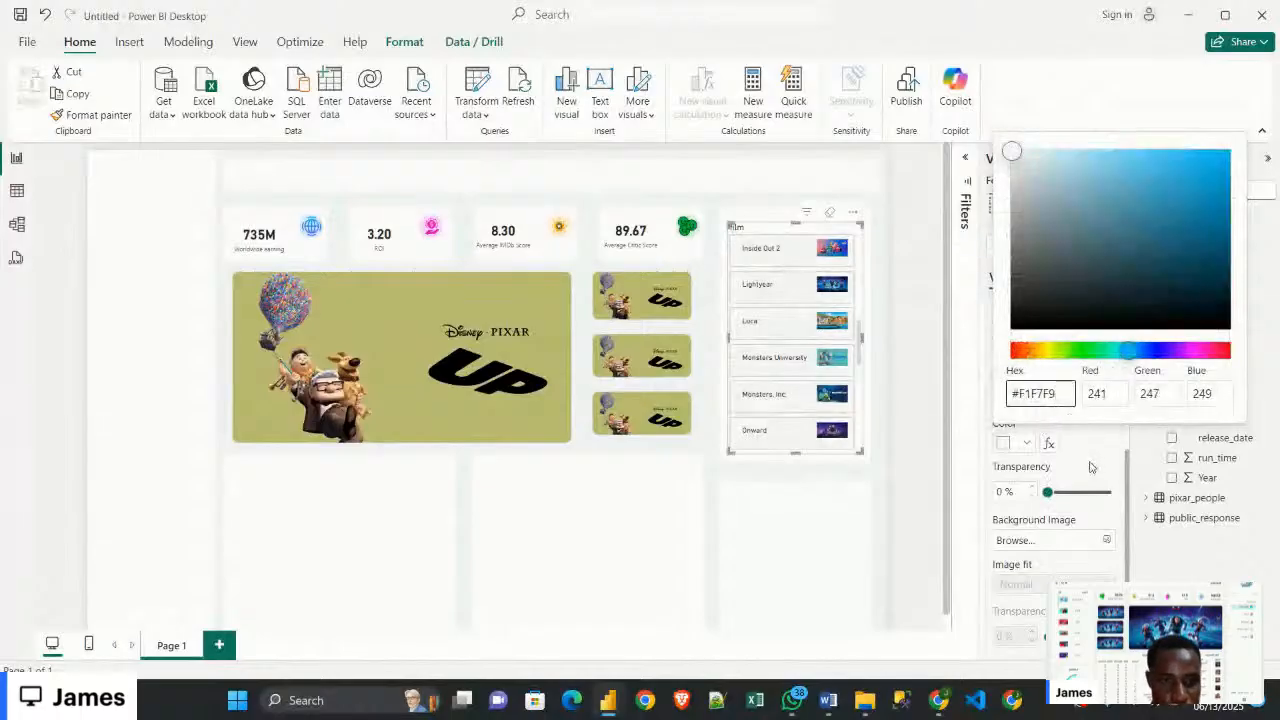
left_click(1089, 460)
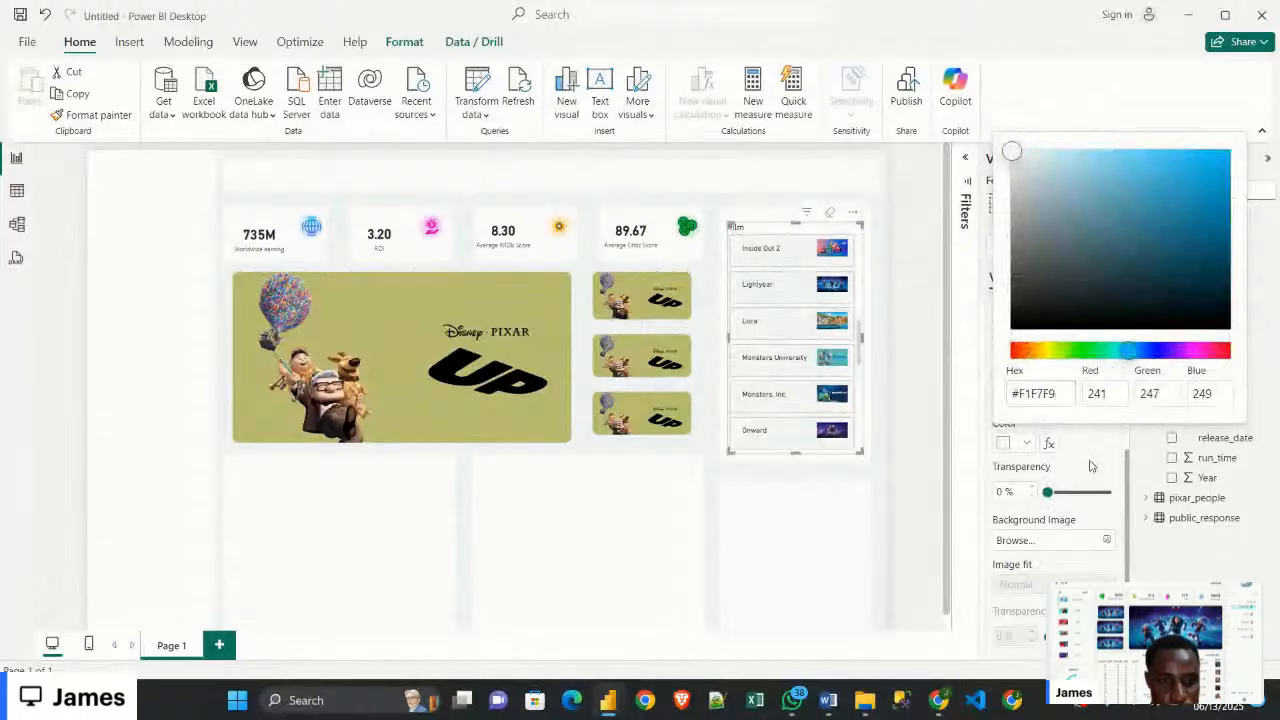
Set the default button fill transparency of the film slicer to 77% and turn off the button border
left_click(1008, 492)
type("77")
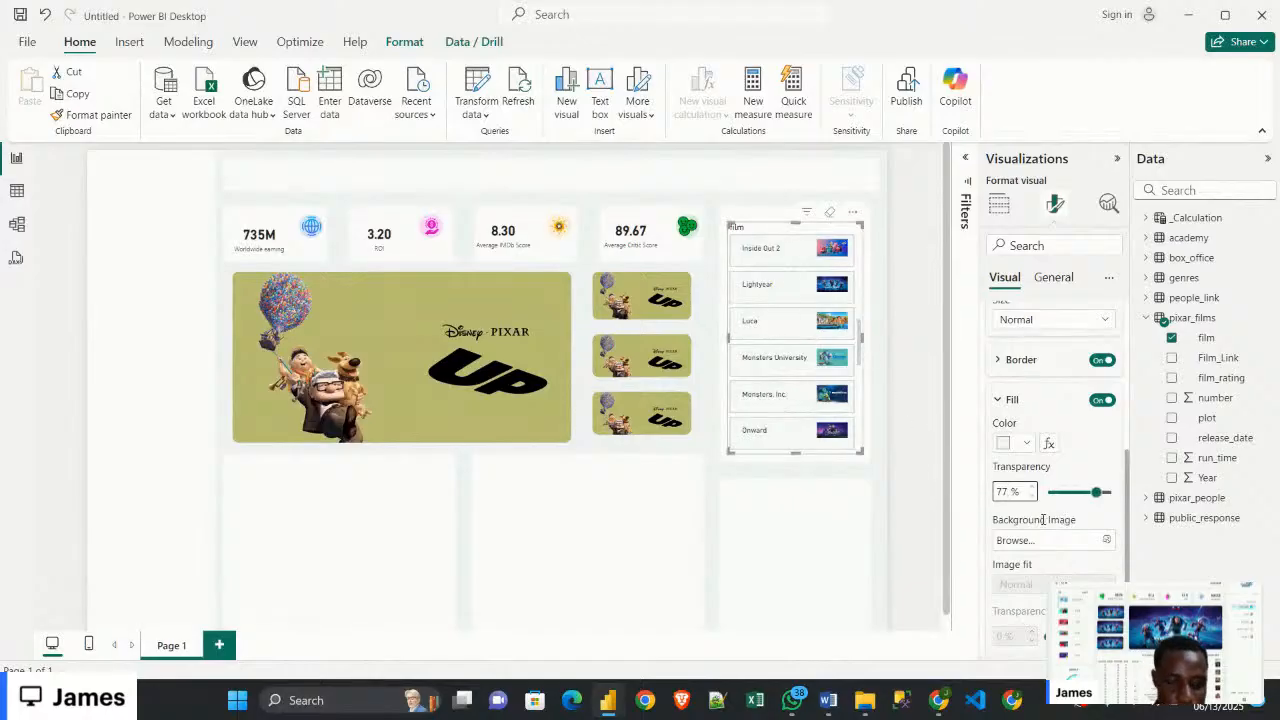
left_click(1101, 361)
scroll(1095, 465, "up", 1)
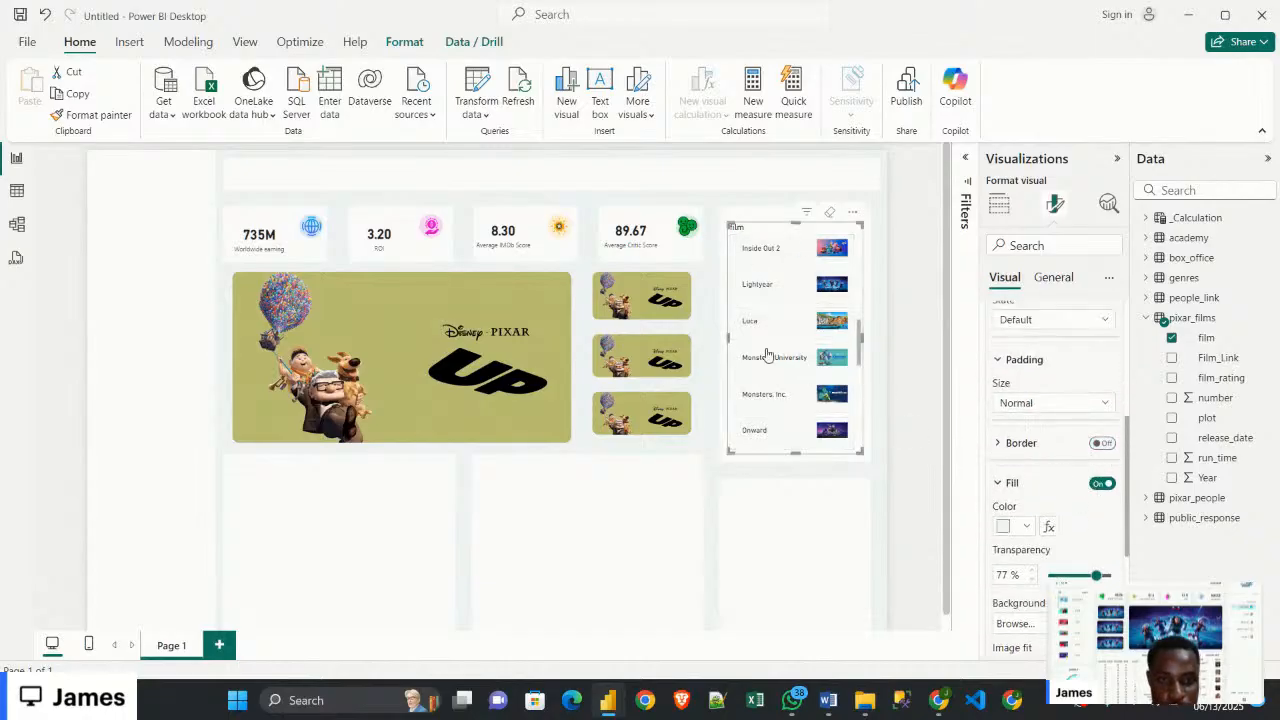
Apply the button settings to the Selected state and test the highlight by selecting Luca, Monsters University and Luca again
scroll(1020, 515, "up", 1)
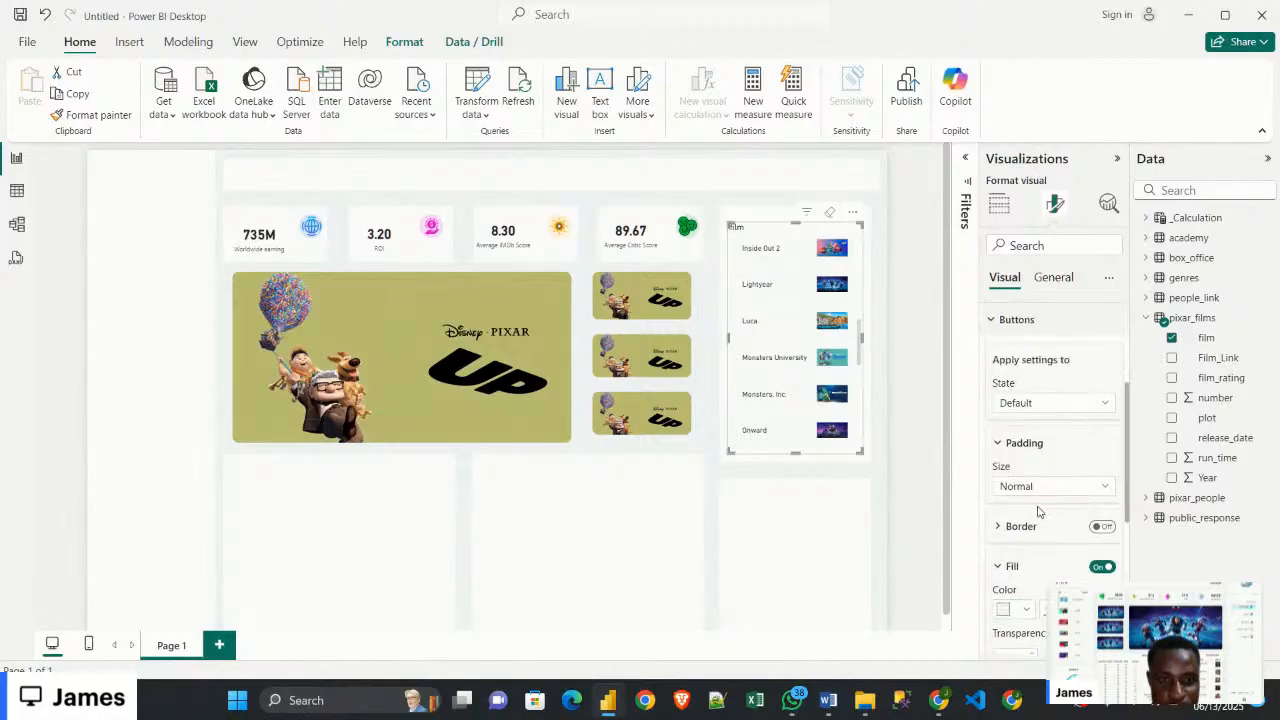
left_click(1036, 411)
left_click(1035, 483)
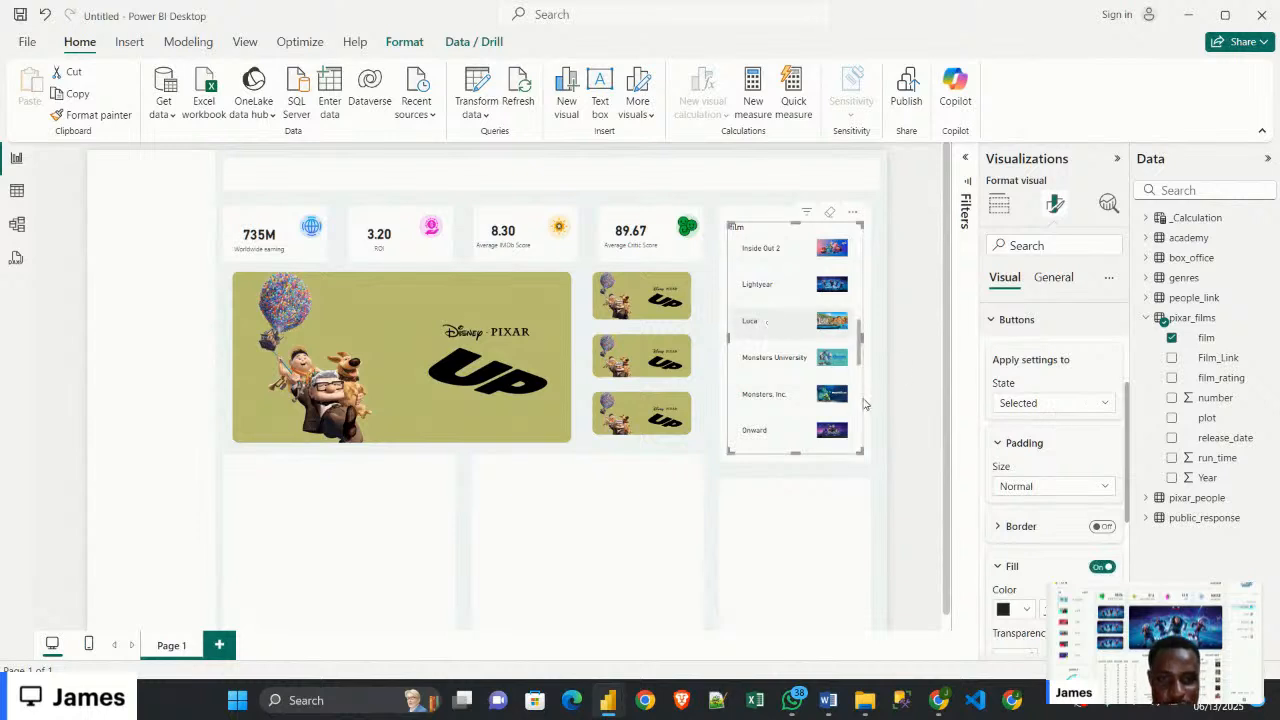
left_click(778, 322)
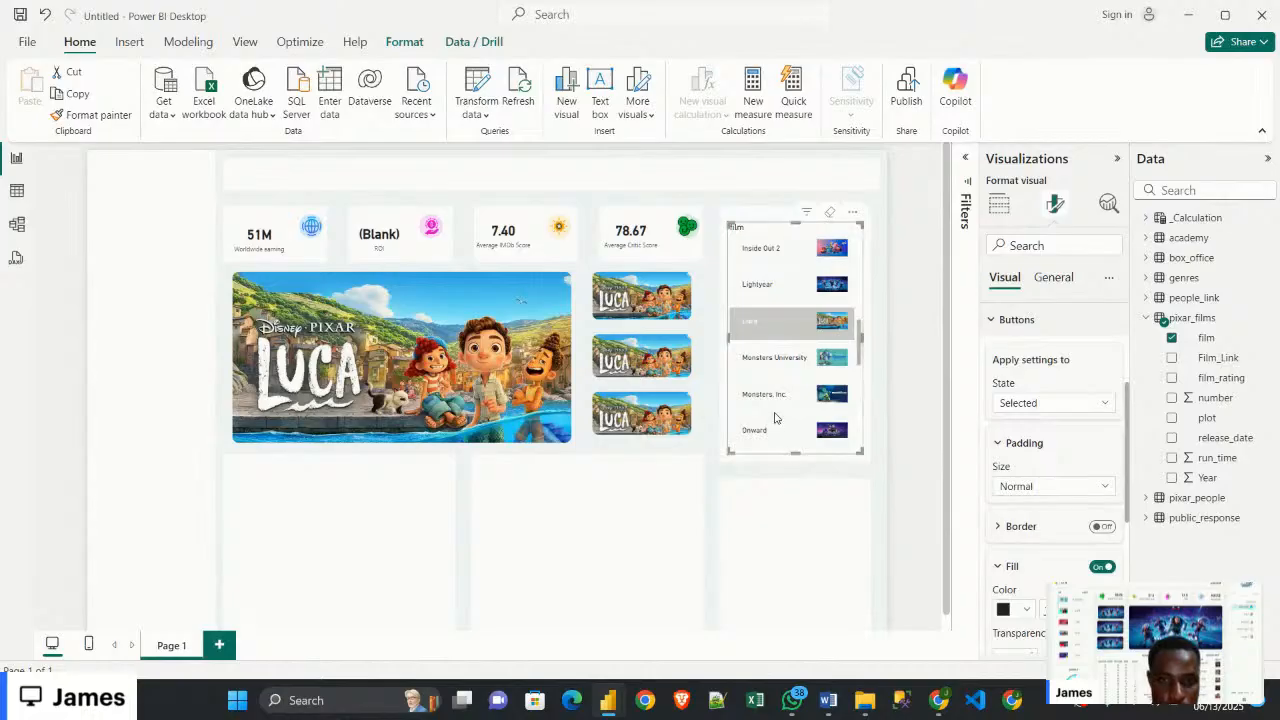
left_click(770, 364)
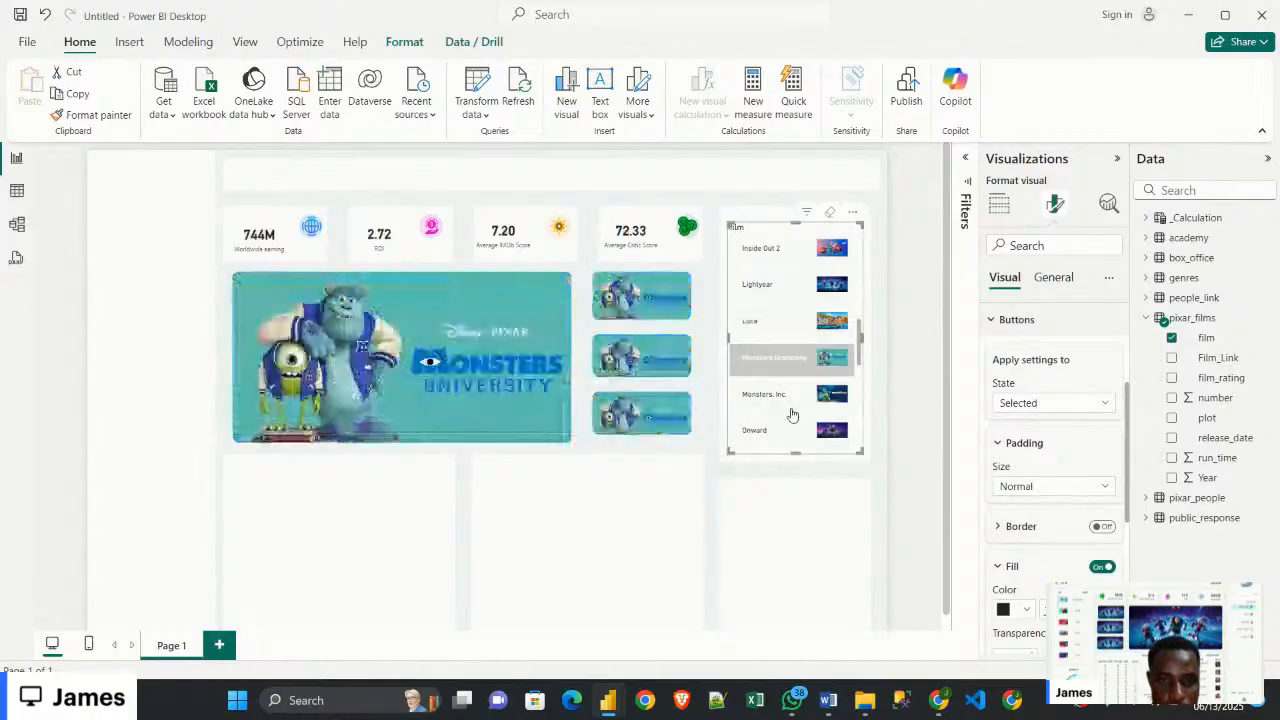
left_click(868, 410)
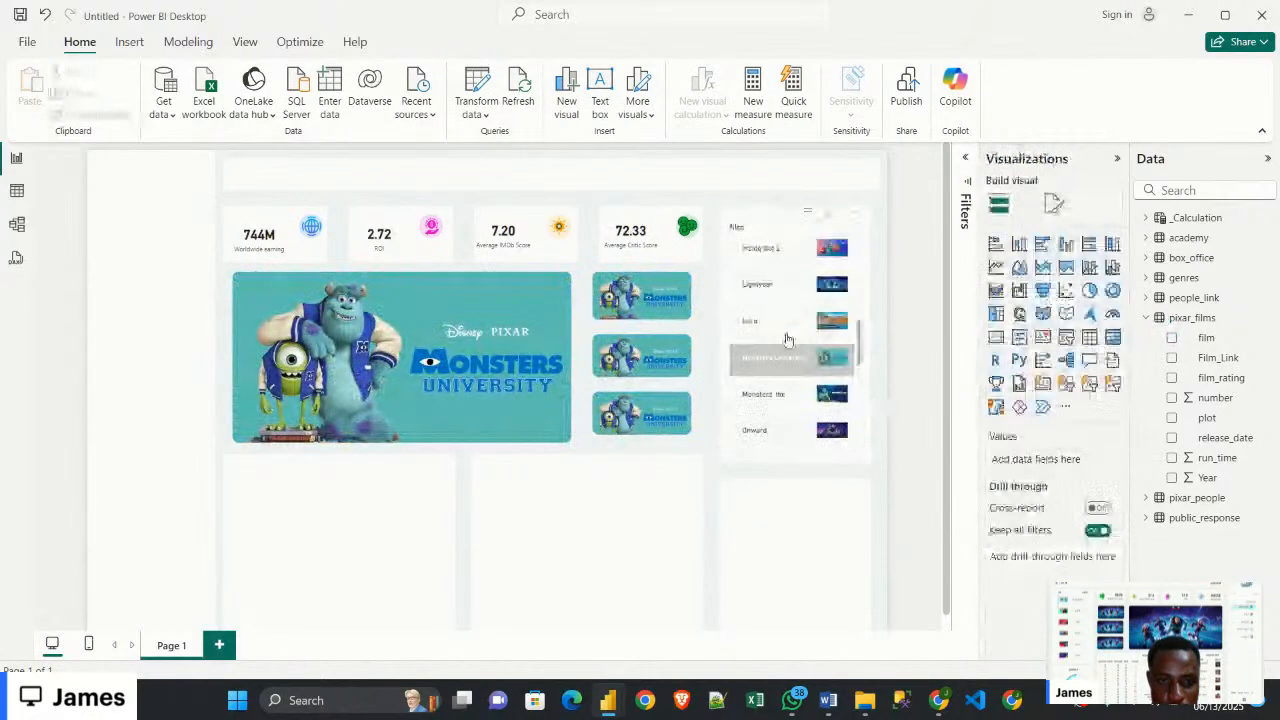
left_click(780, 322)
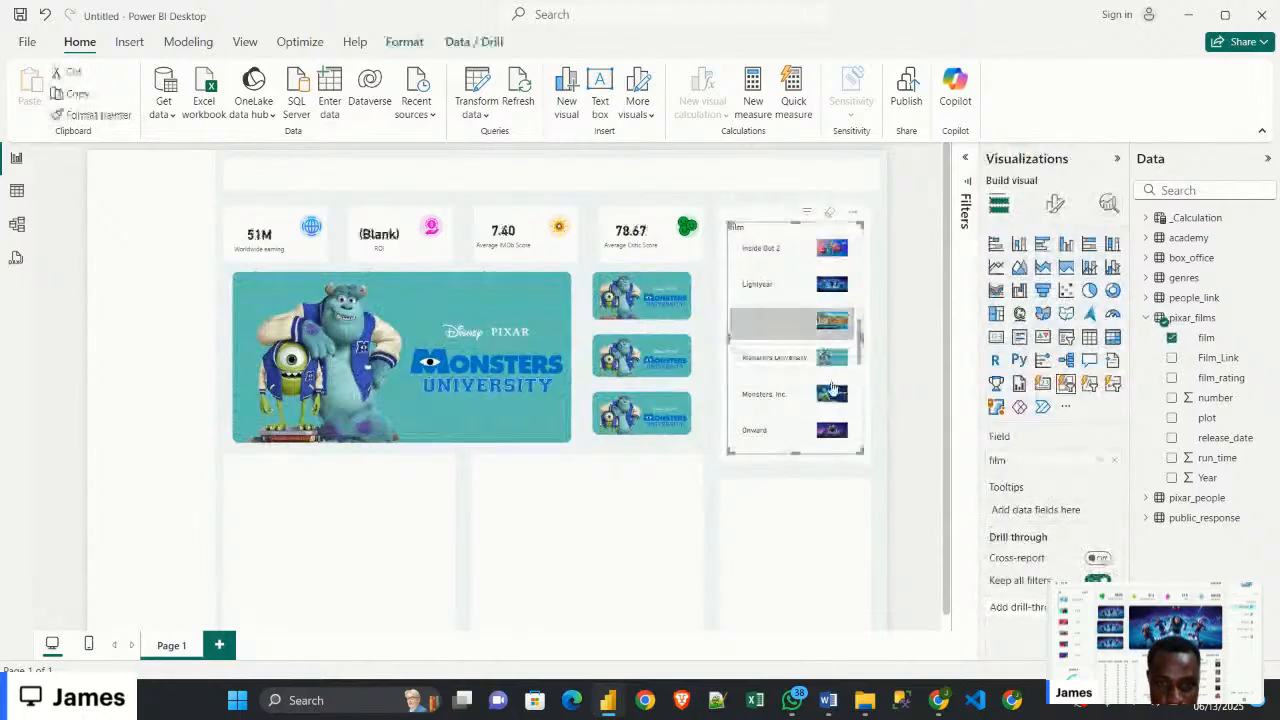
Set the film slicer's Selected-state button fill transparency to 0%
left_click(1055, 204)
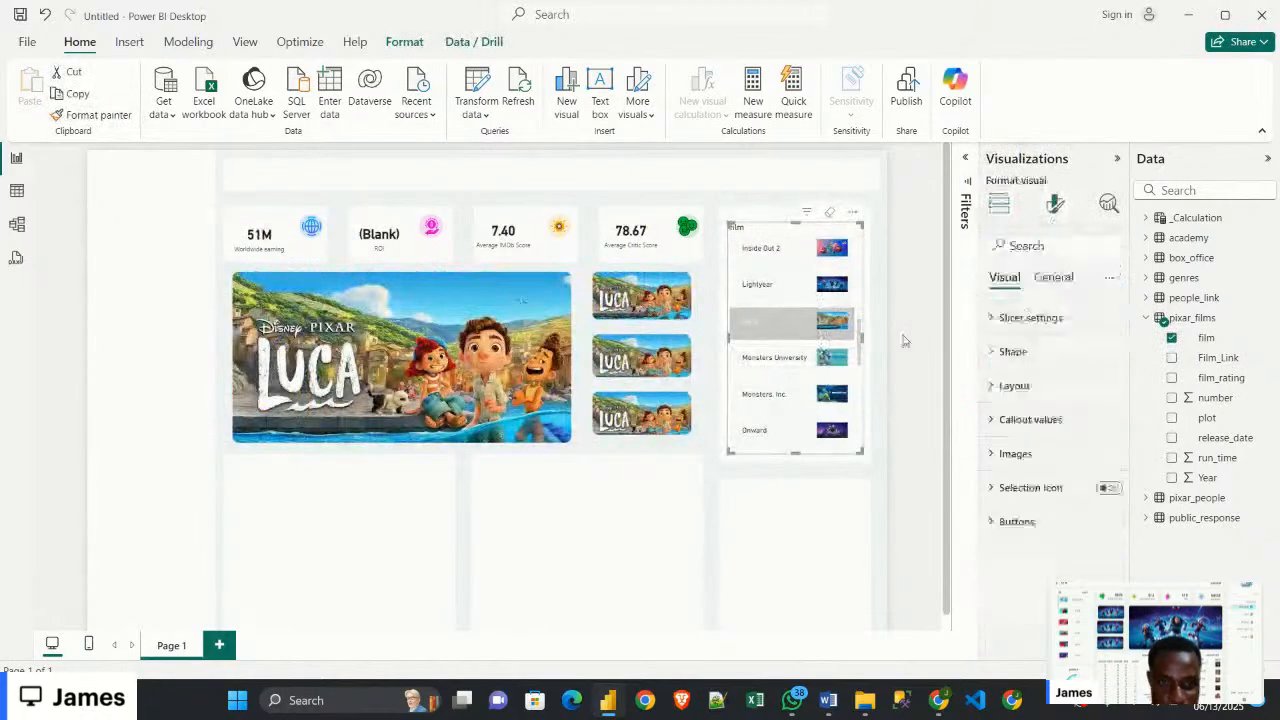
left_click(1034, 521)
scroll(1060, 549, "down", 3)
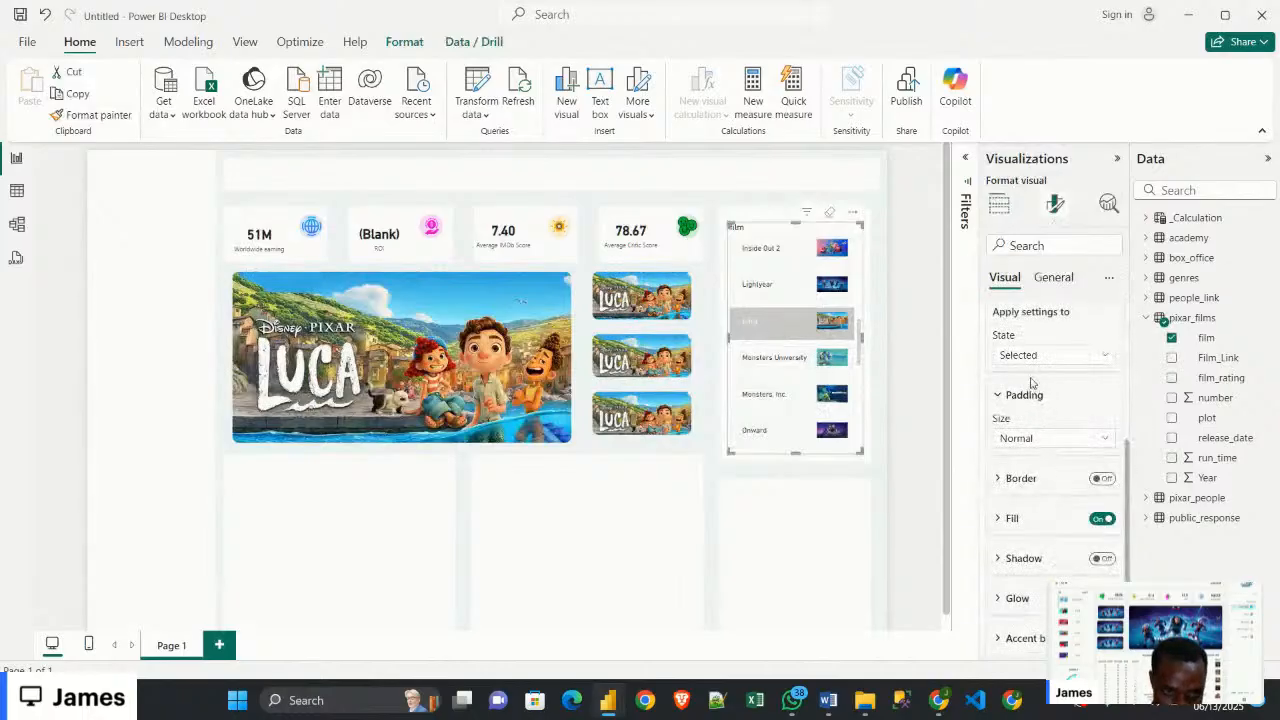
left_click(1036, 527)
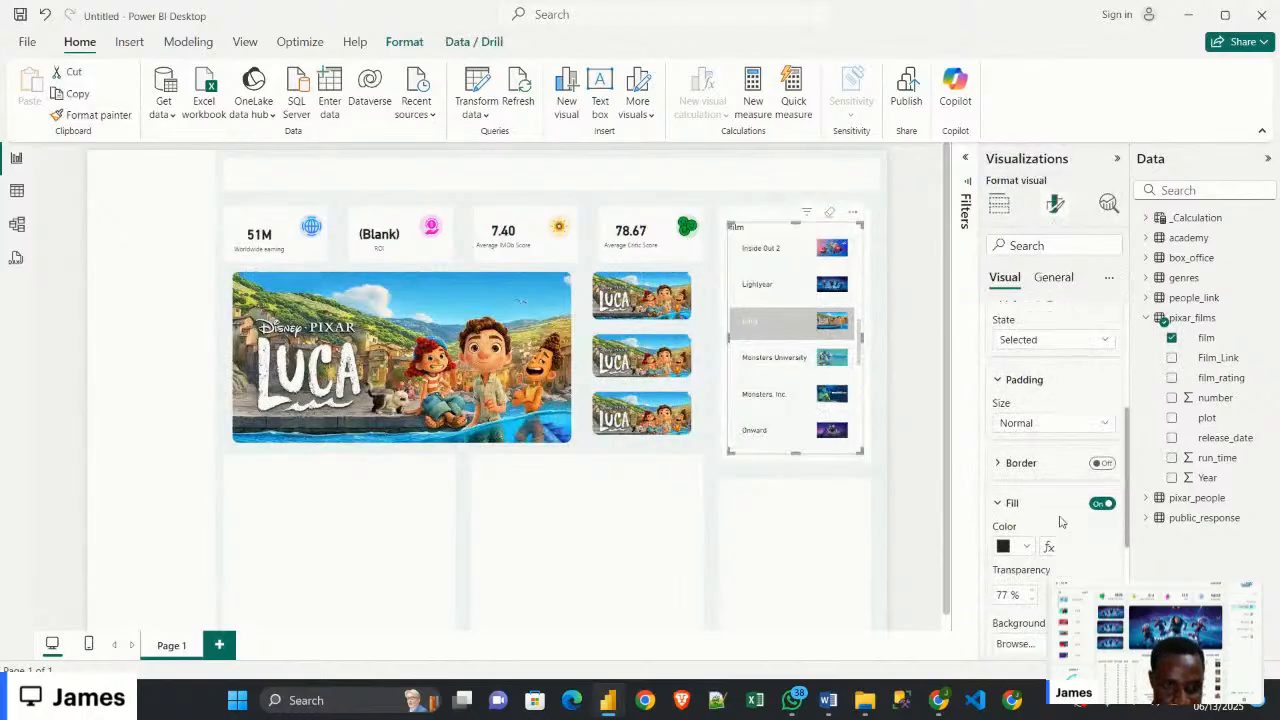
scroll(1025, 470, "down", 3)
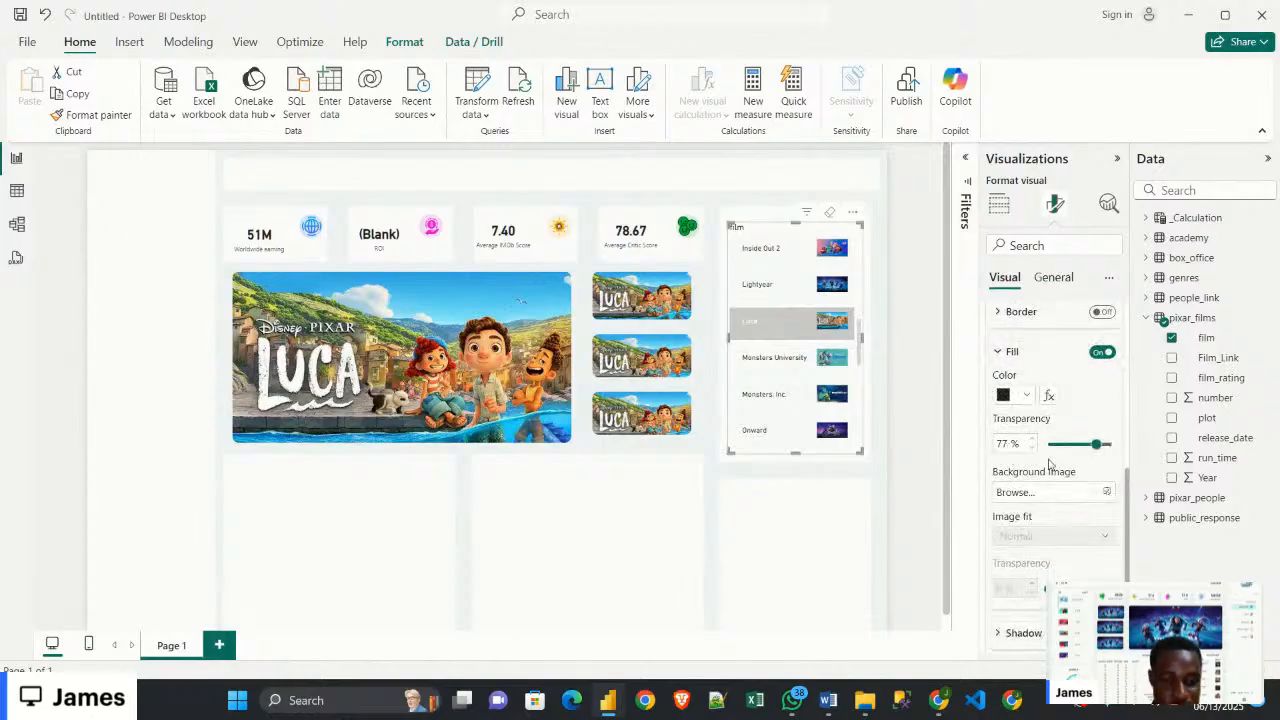
left_click_drag(1092, 444, 1048, 444)
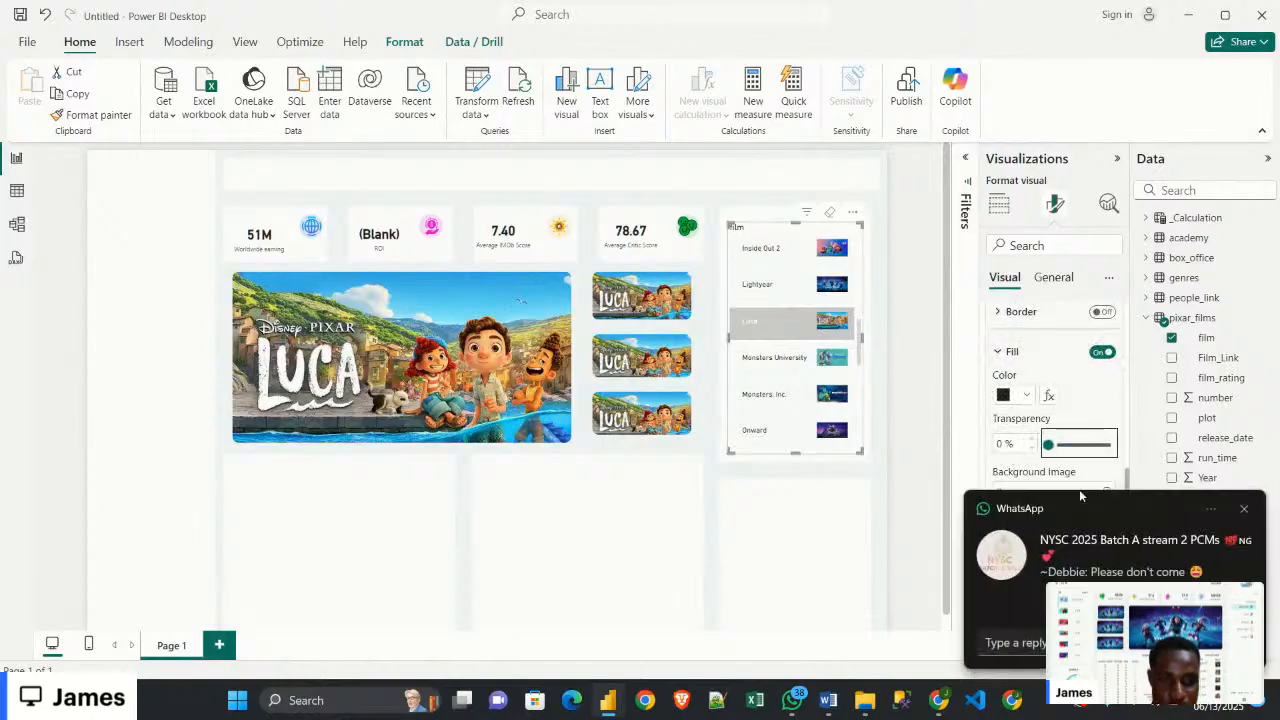
left_click(1245, 513)
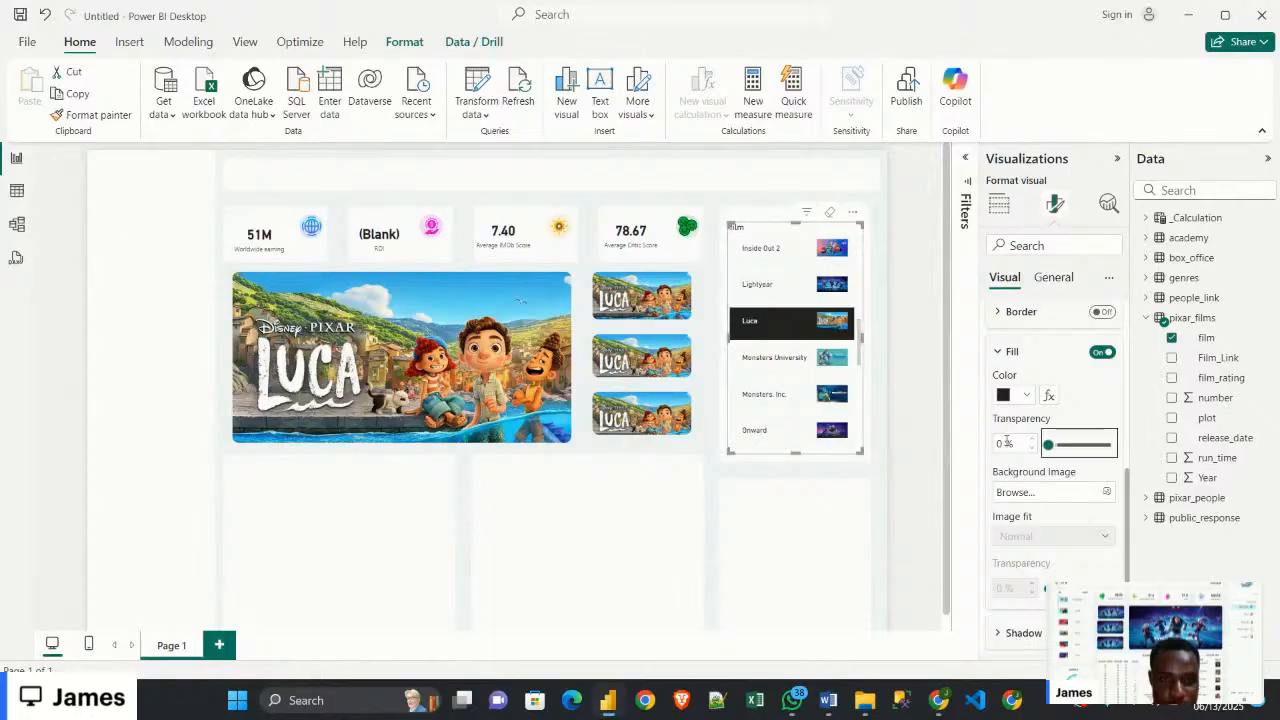
scroll(1009, 455, "up", 3)
scroll(1009, 455, "down", 3)
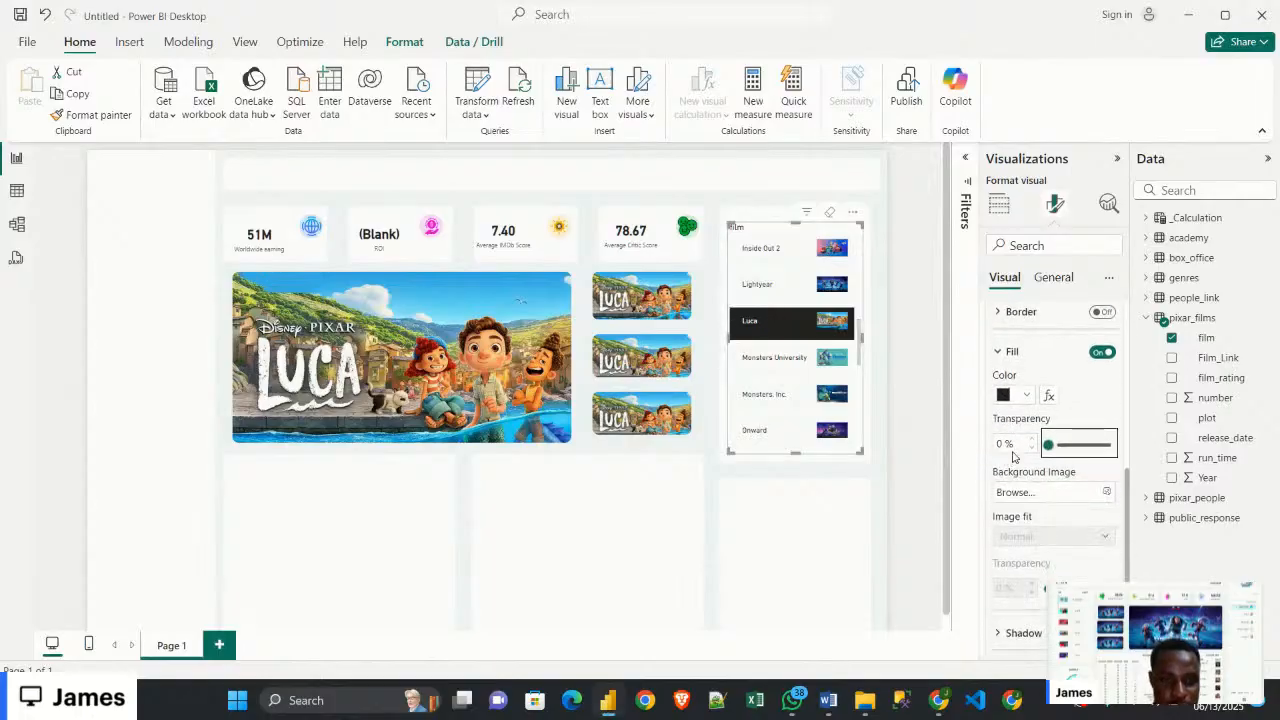
Change the Selected-state button fill of the film slicer to the custom blue #17A6D5
left_click(1026, 396)
left_click(1018, 320)
left_click(1022, 392)
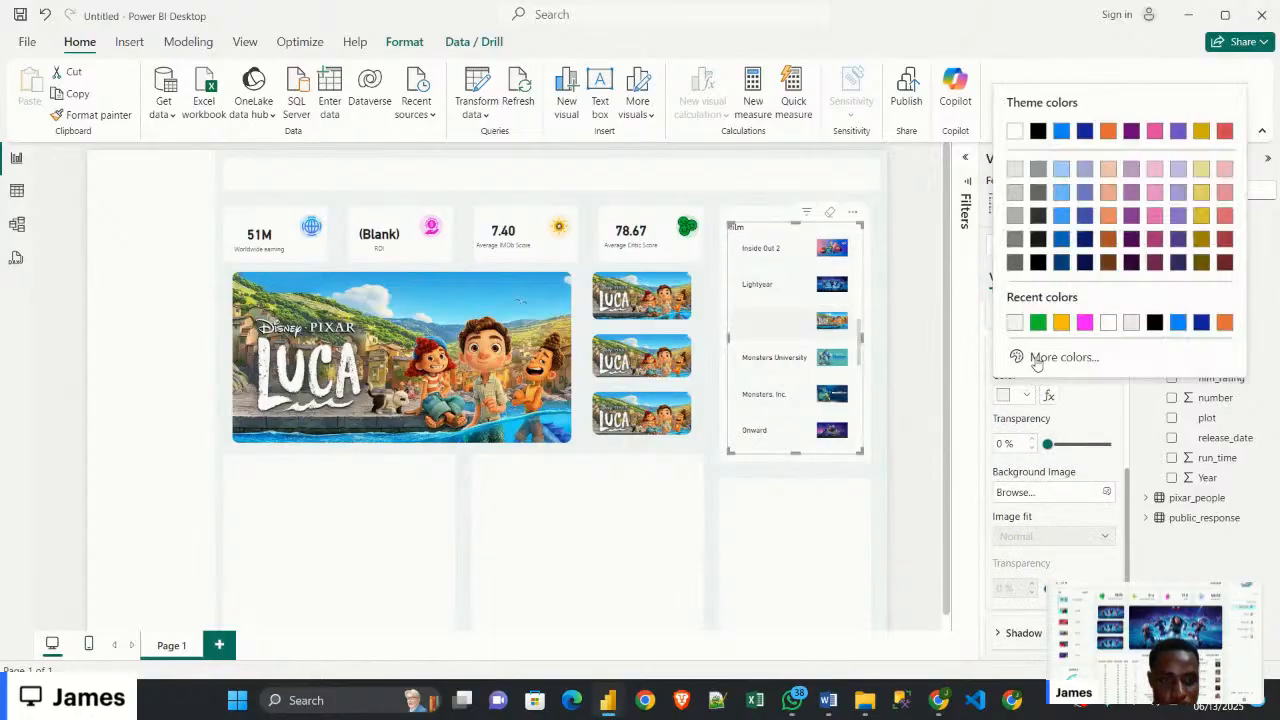
left_click(1057, 357)
left_click(1127, 302)
left_click(1145, 110)
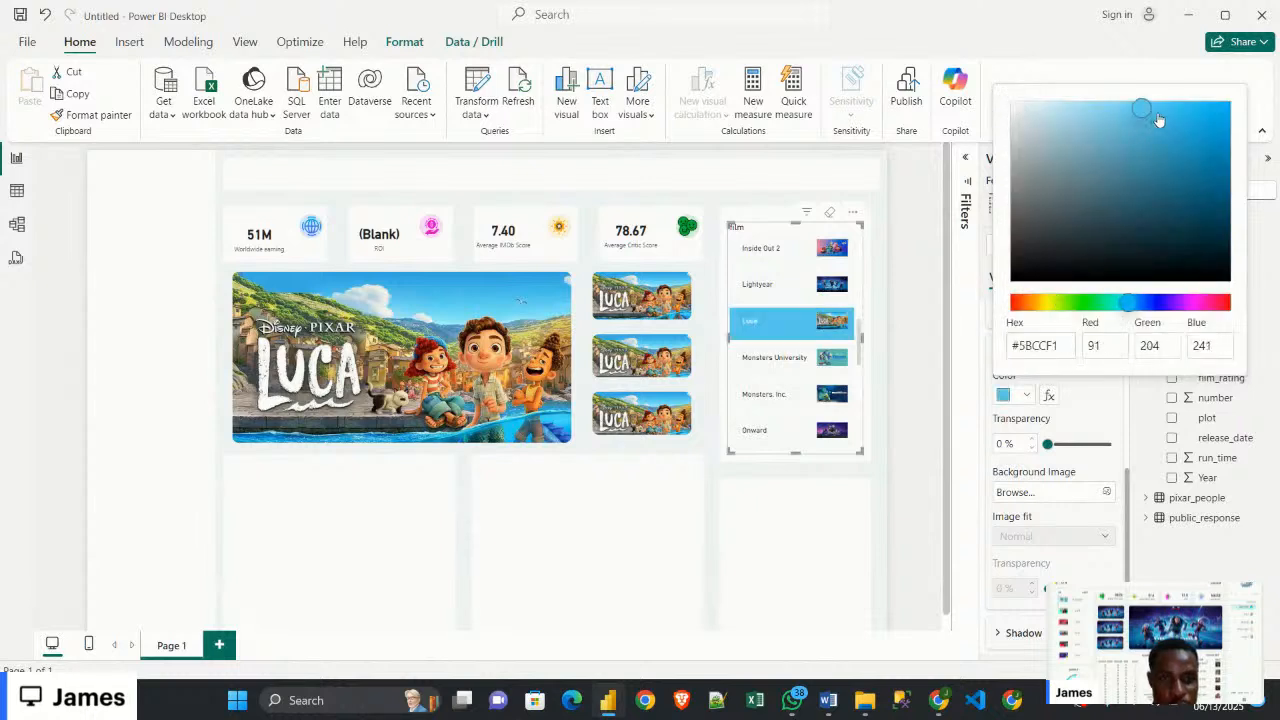
left_click(1146, 148)
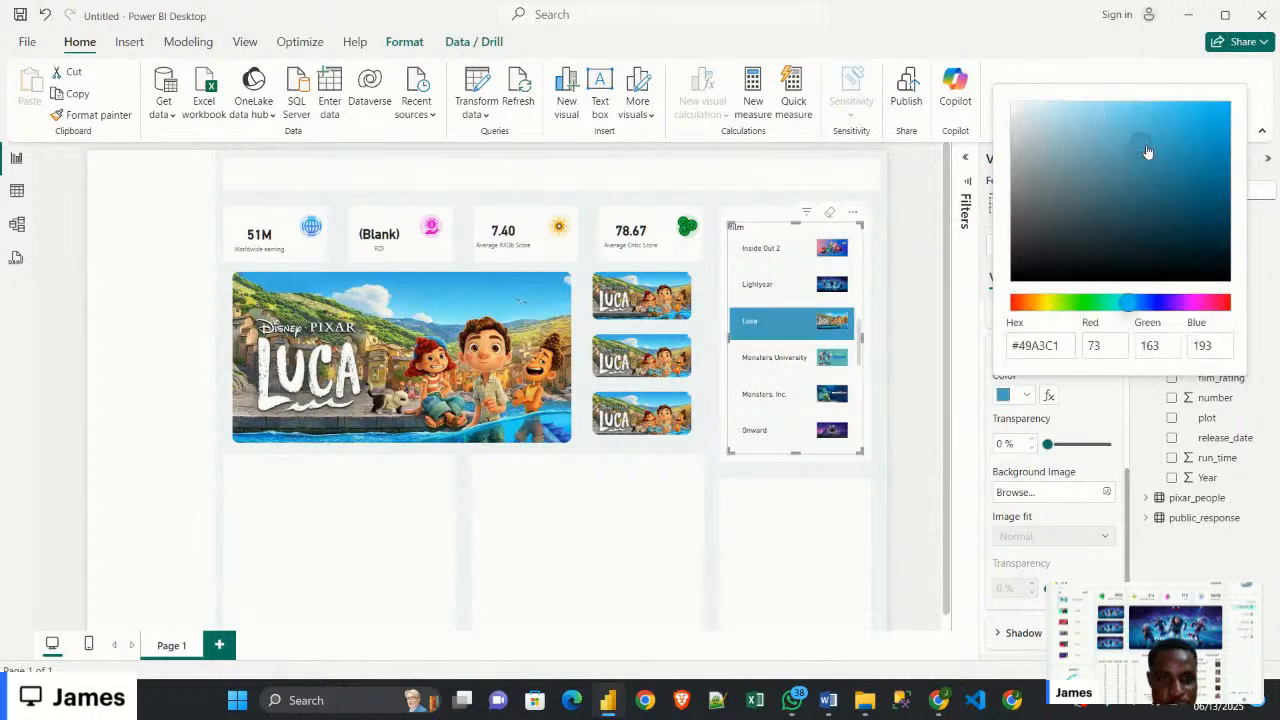
left_click(1145, 117)
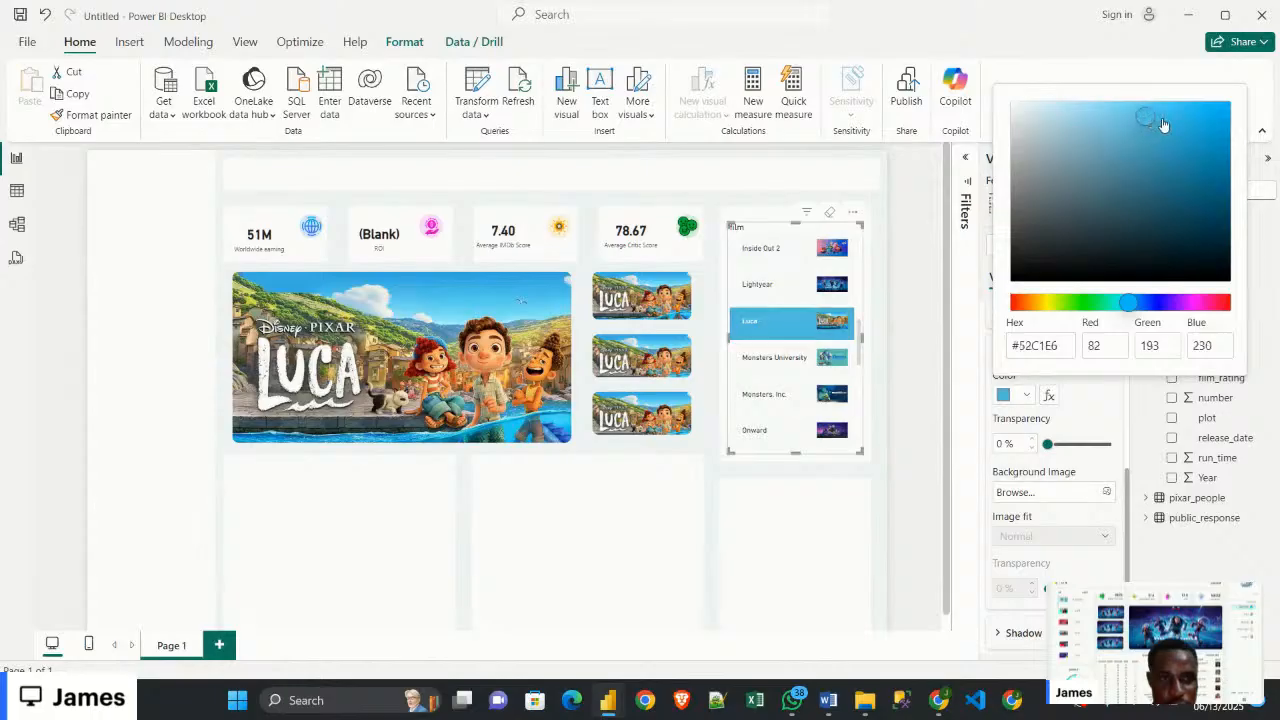
left_click(1166, 129)
left_click(1212, 121)
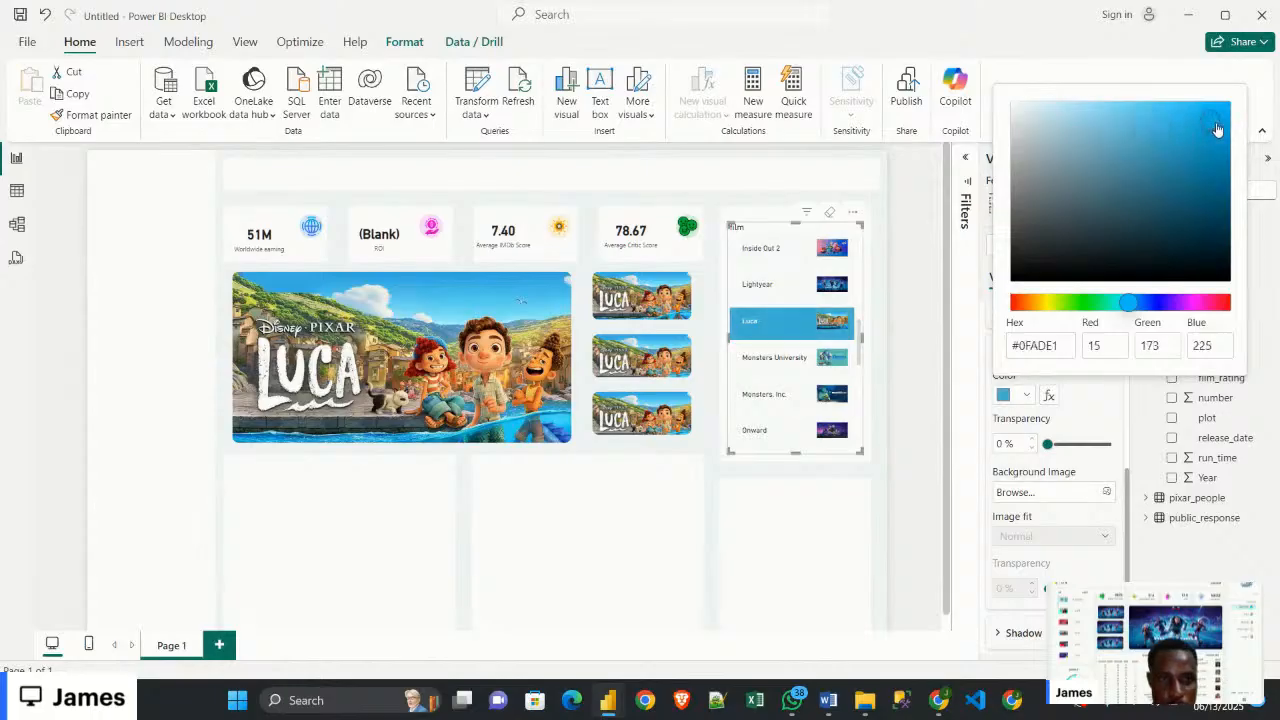
left_click(1207, 138)
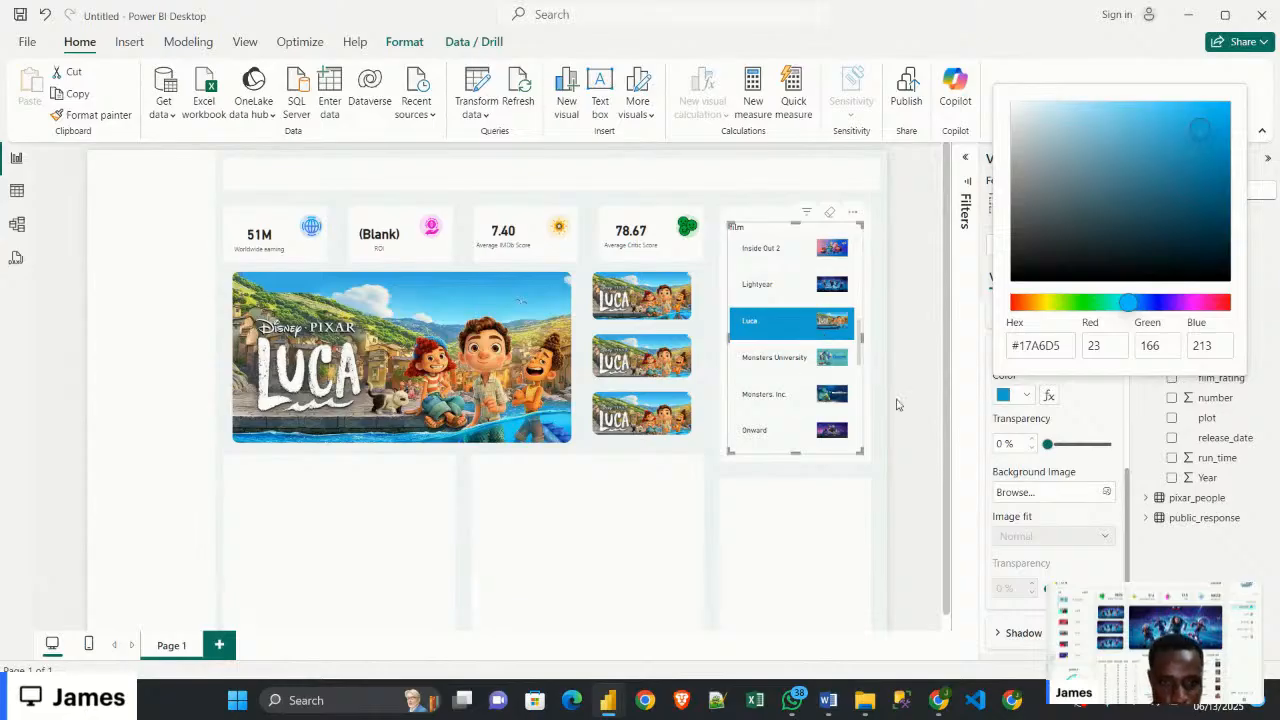
left_click(1075, 411)
scroll(1032, 409, "up", 1)
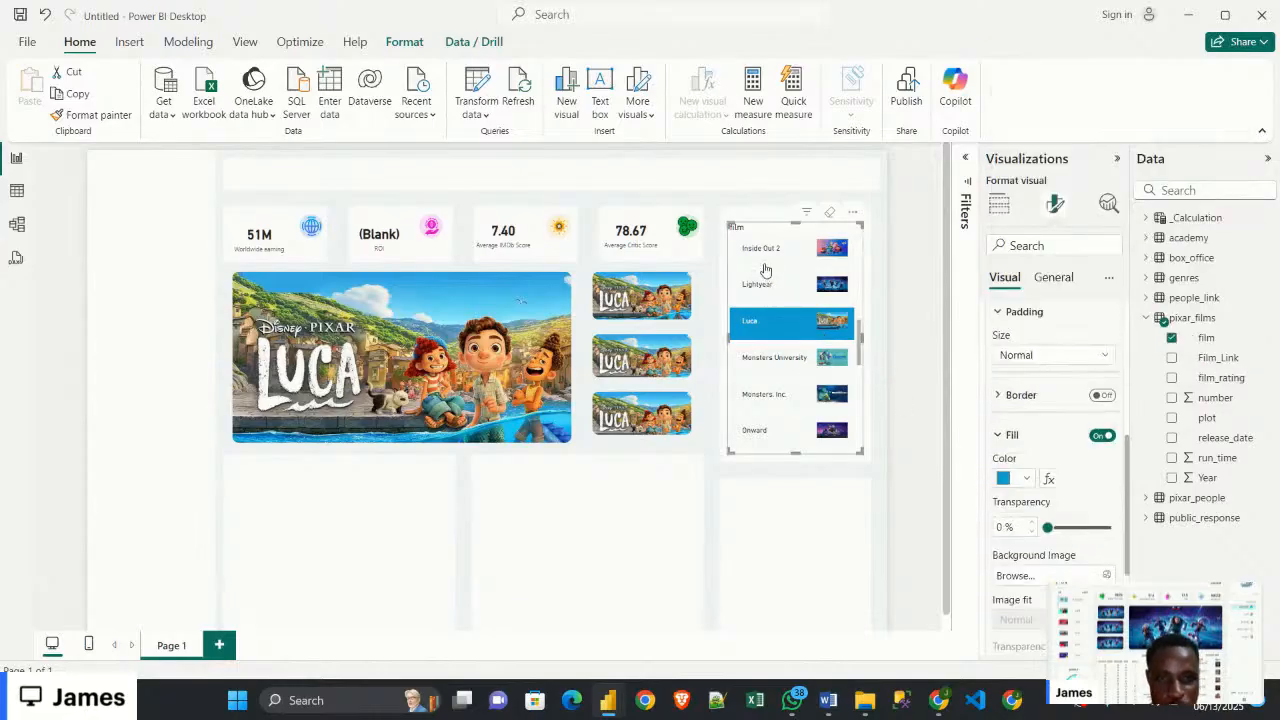
Apply the film slicer's button settings to the Hover state and set its fill color to light blue #8DDCF6
left_click(800, 497)
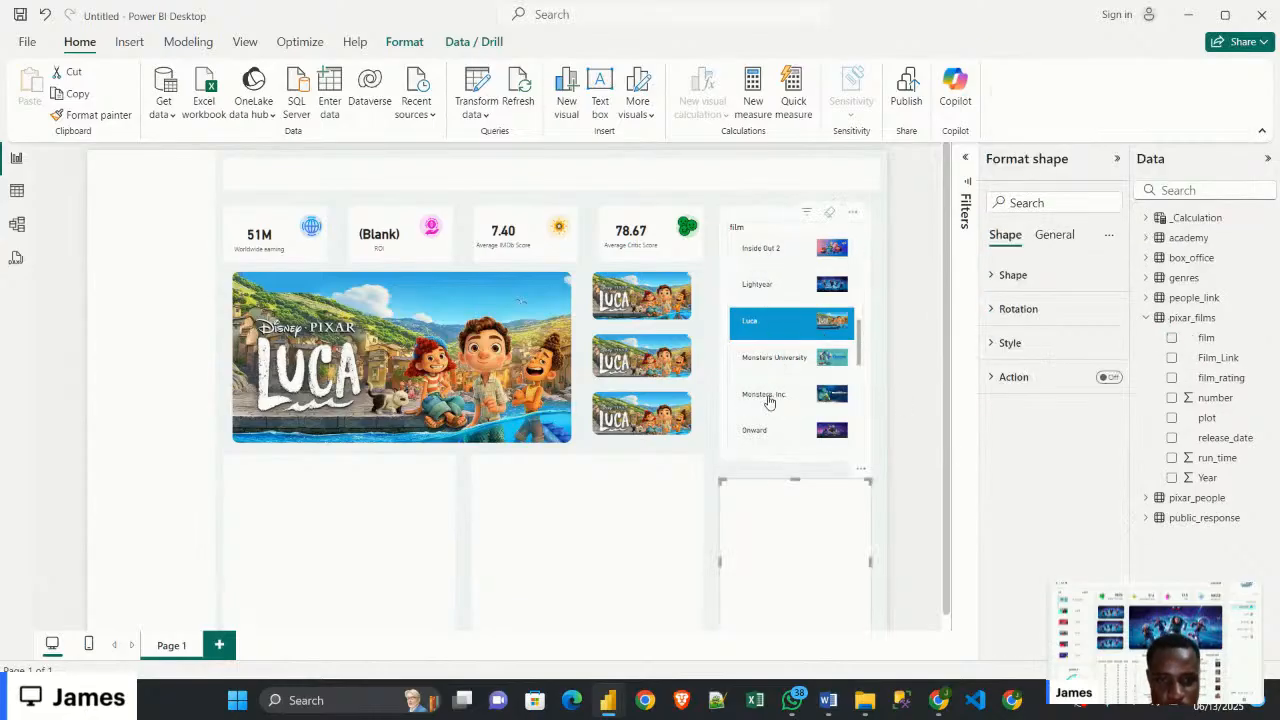
left_click(860, 363)
scroll(1028, 584, "down", 2)
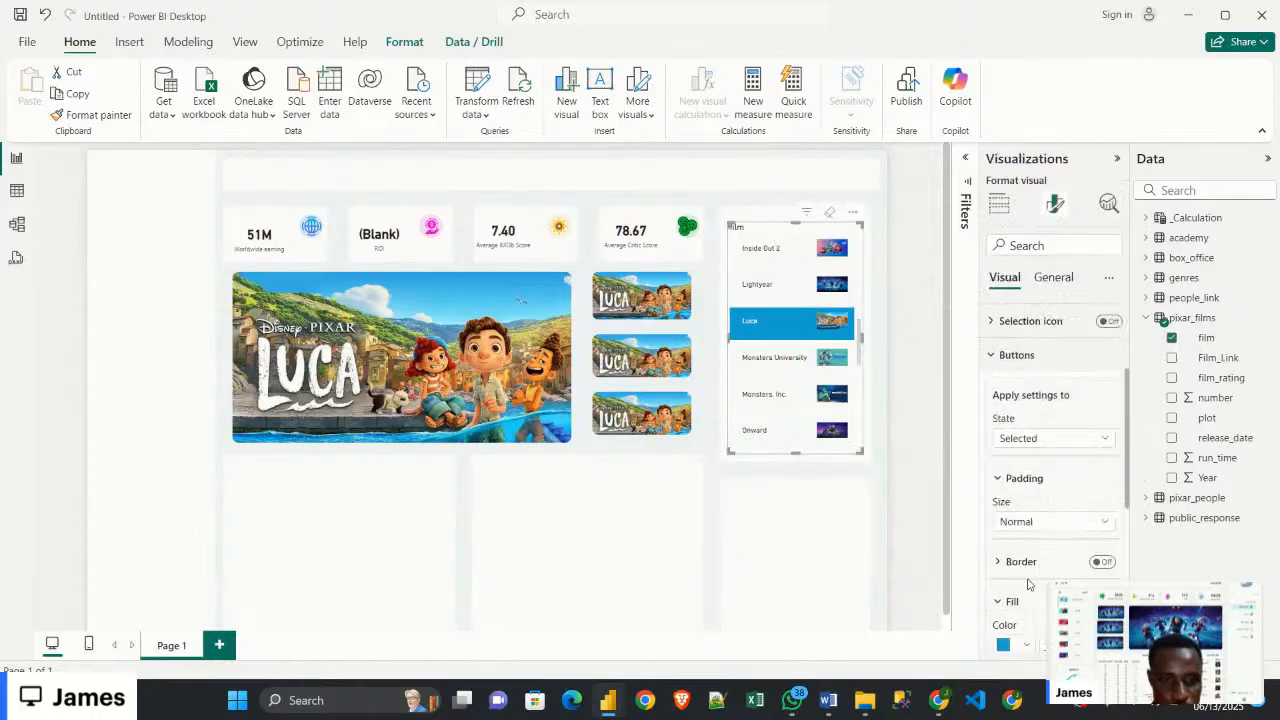
left_click(1039, 440)
left_click(1030, 476)
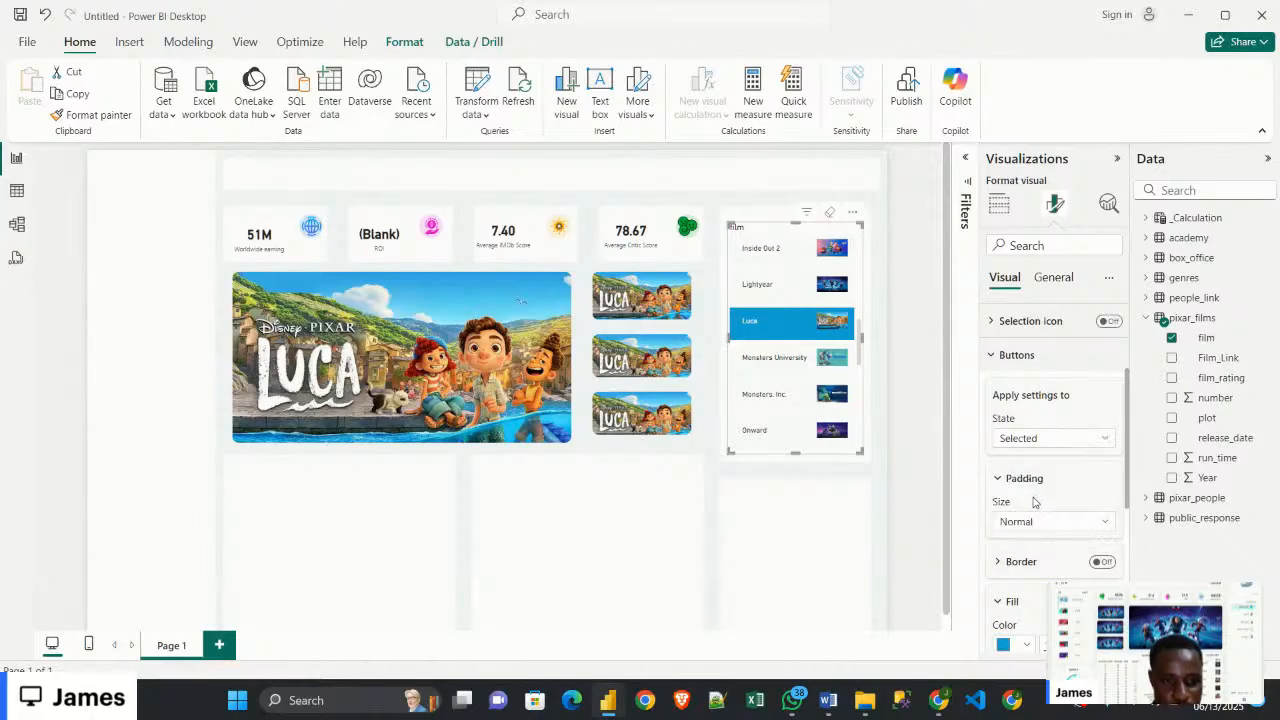
scroll(1034, 516, "down", 1)
scroll(1030, 528, "down", 1)
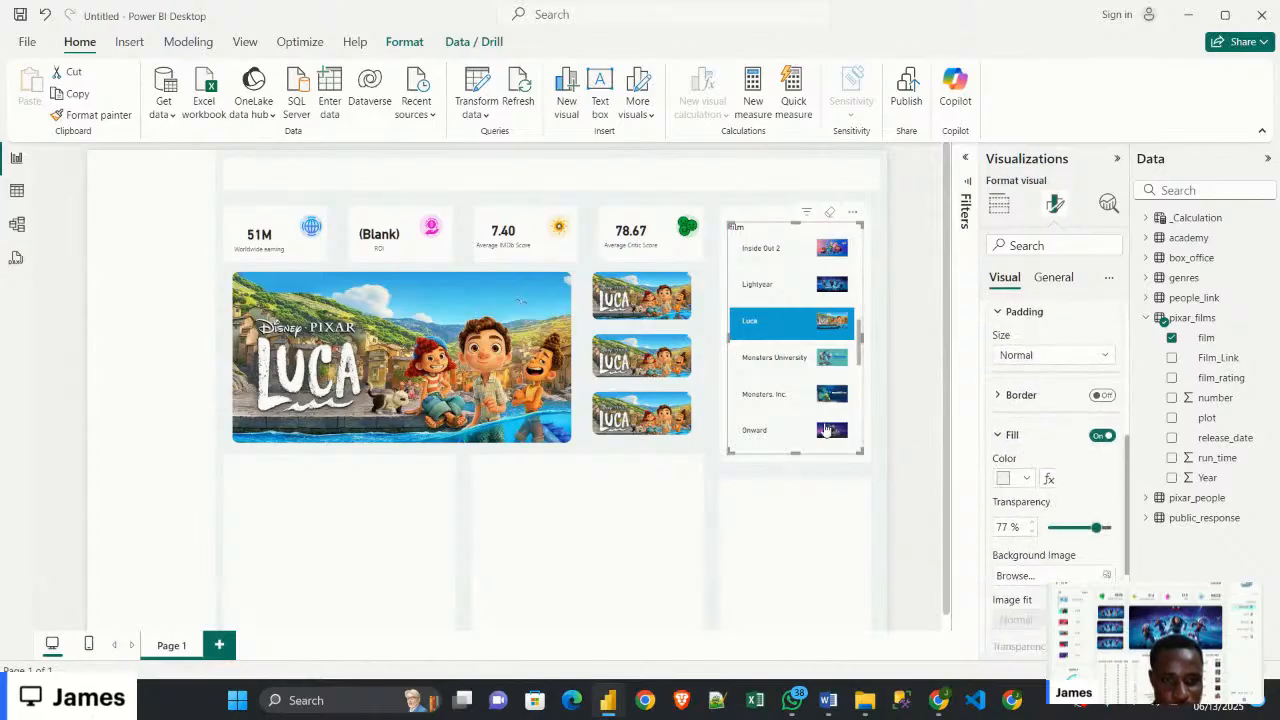
left_click(1012, 480)
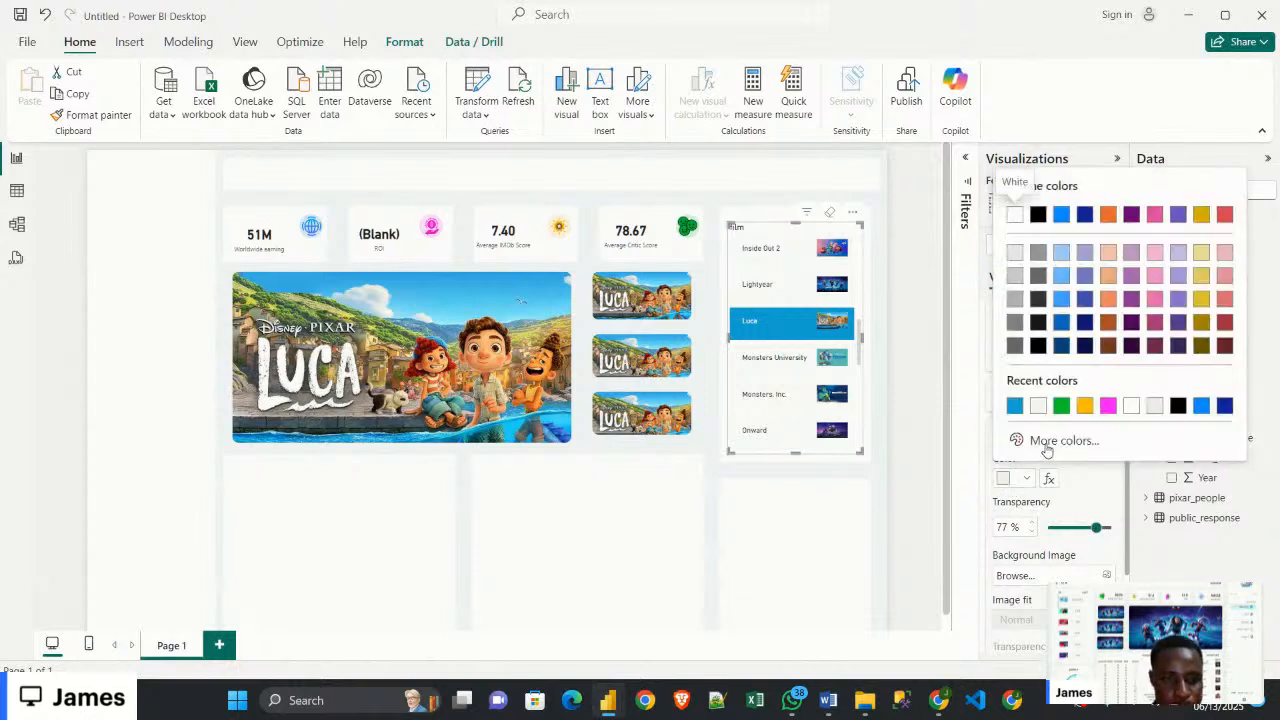
left_click(1014, 408)
left_click(1025, 478)
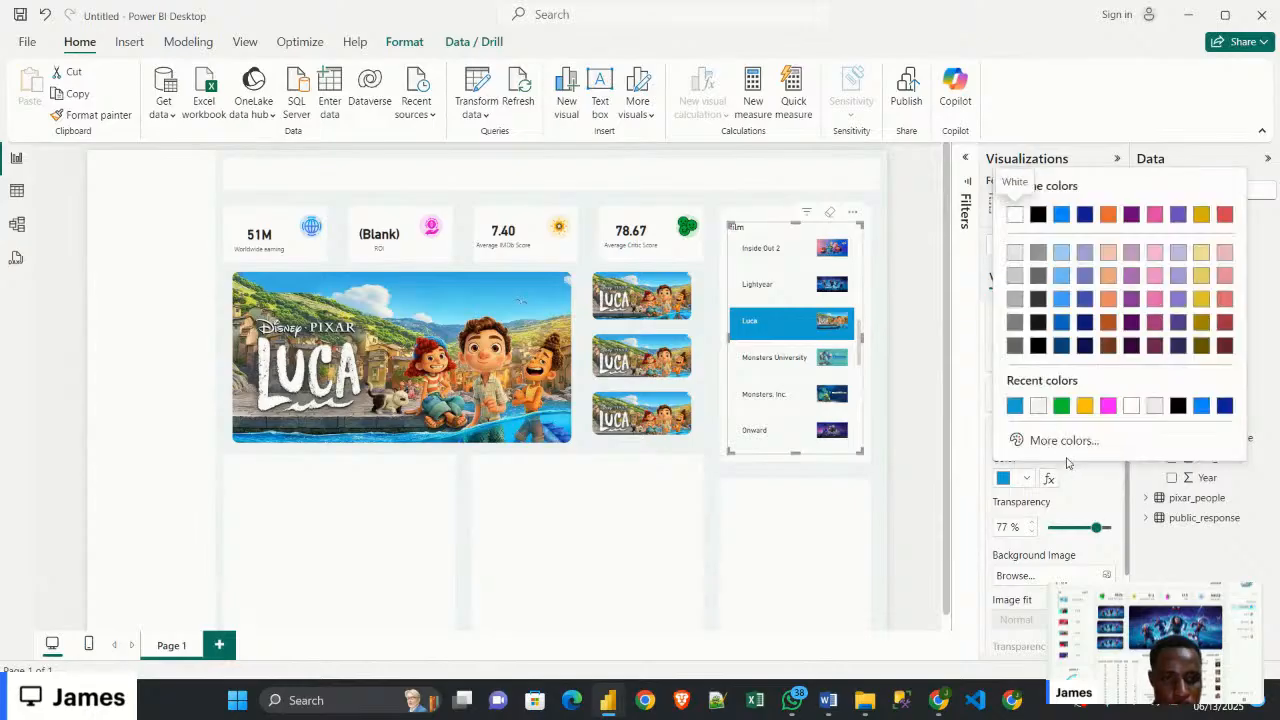
left_click(1063, 440)
mouse_move(1111, 200)
left_mouse_down()
mouse_move(1100, 189)
mouse_move(1126, 189)
mouse_move(1104, 196)
left_mouse_up()
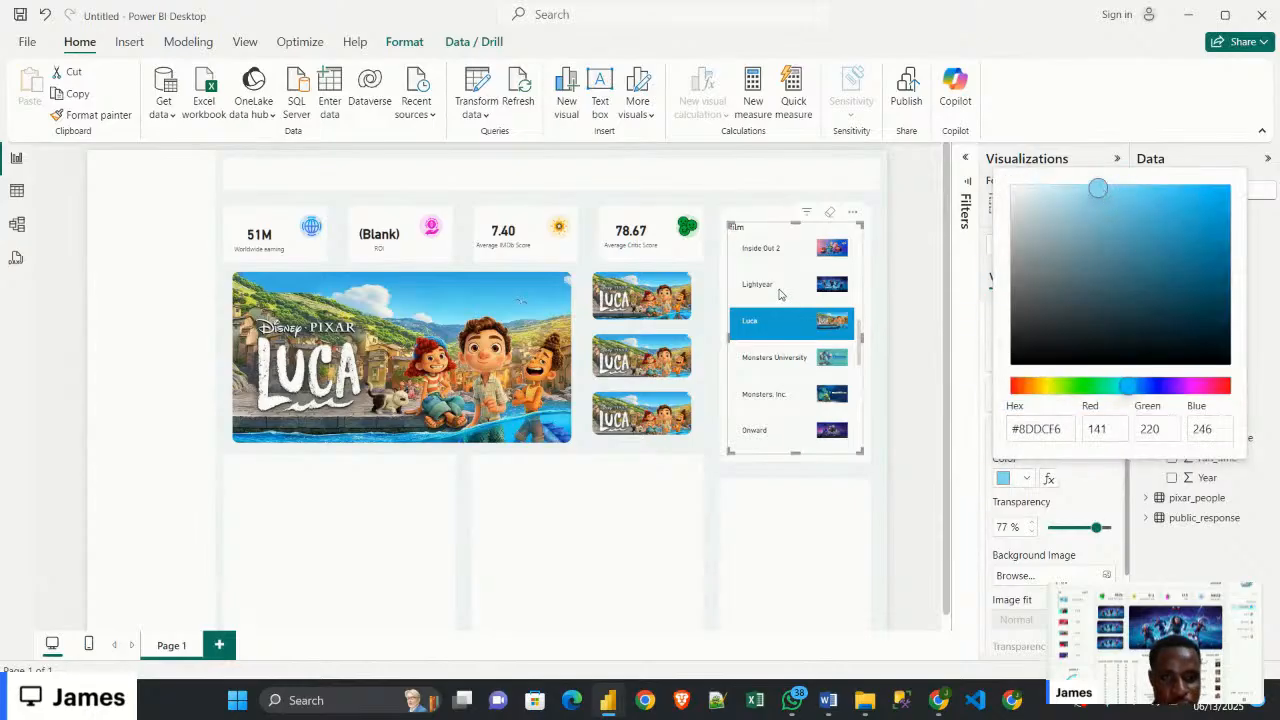
left_click(1054, 510)
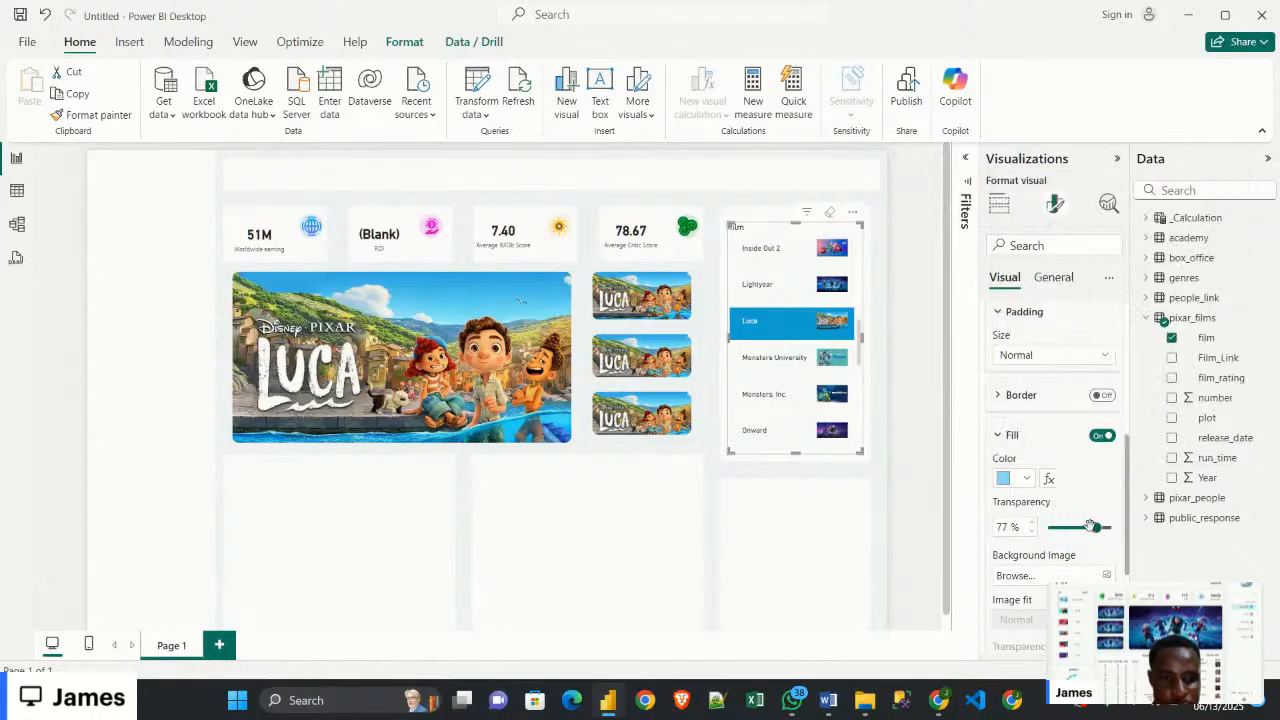
Set the Hover-state button fill transparency to 0% and soften its color to #ACDDED
left_click_drag(1091, 527, 1048, 527)
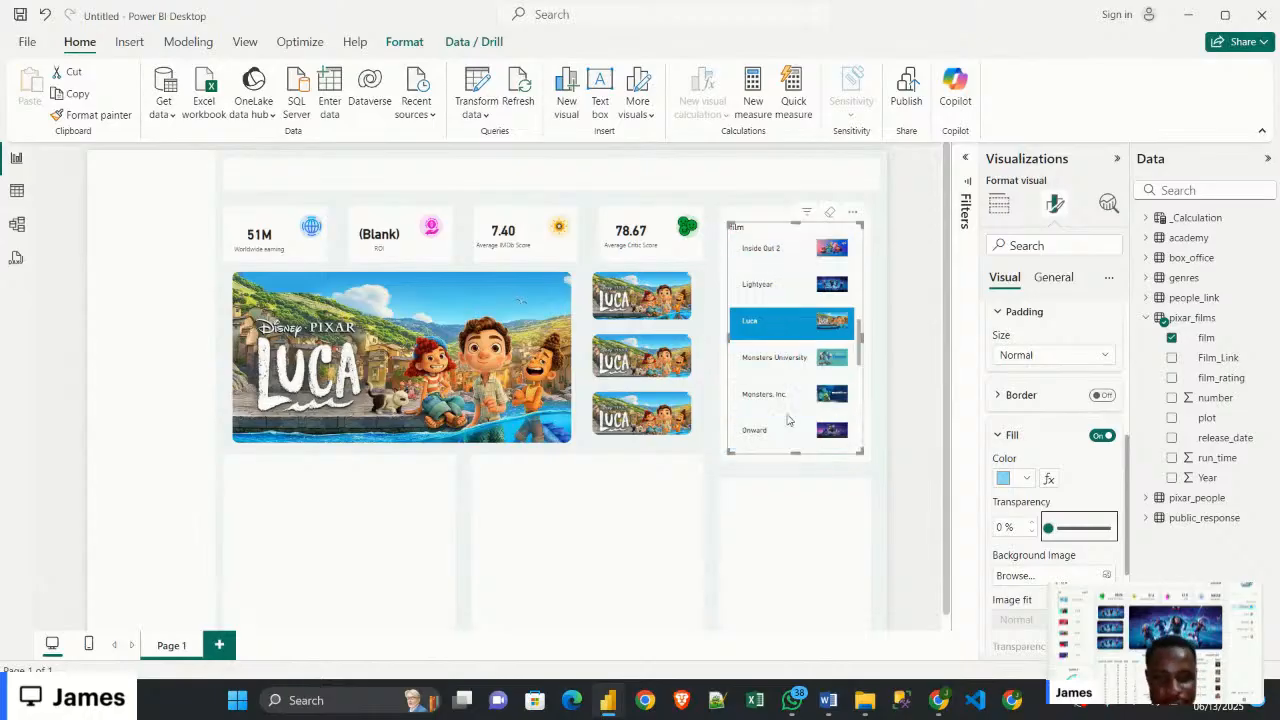
left_click(1014, 488)
left_click(1040, 440)
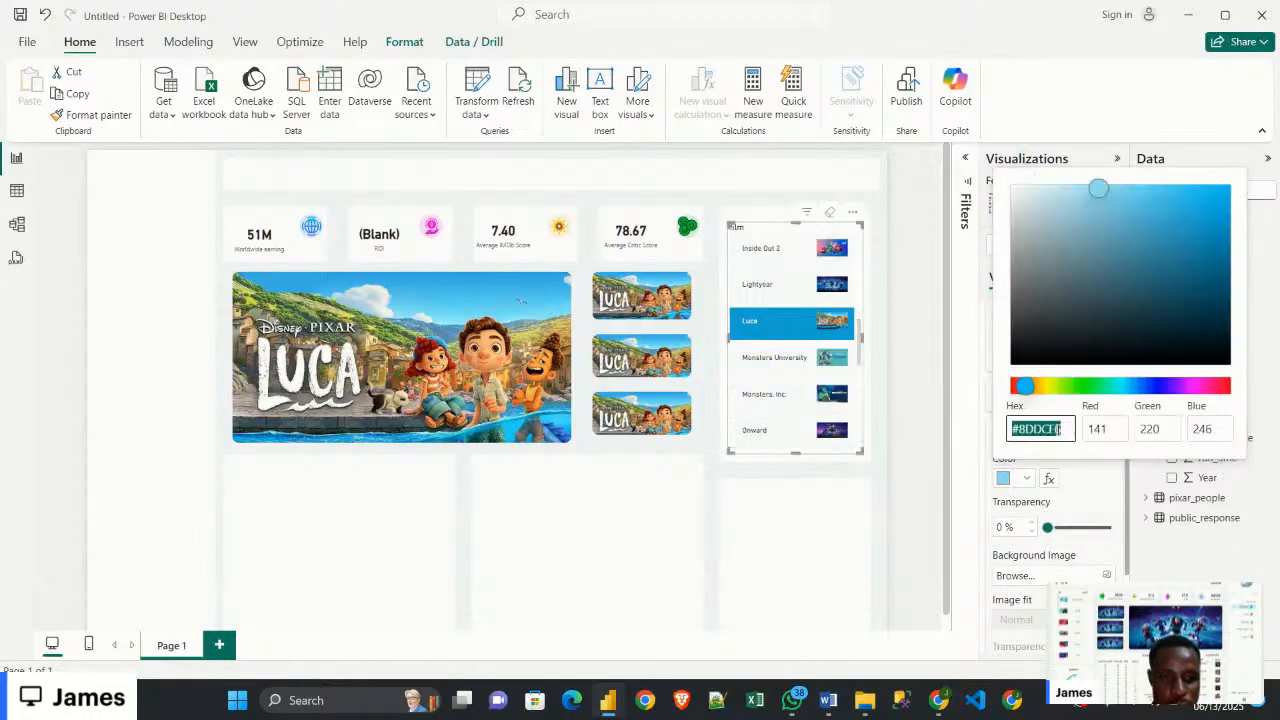
left_click(1066, 196)
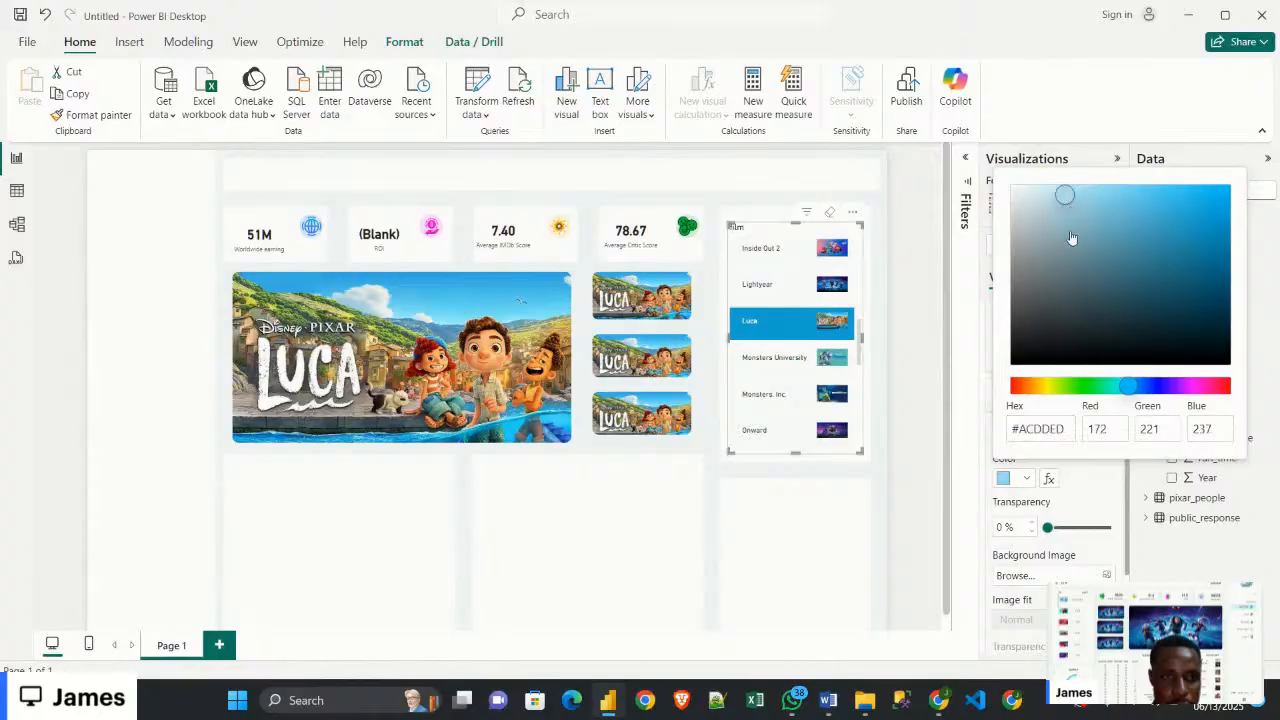
key("Escape")
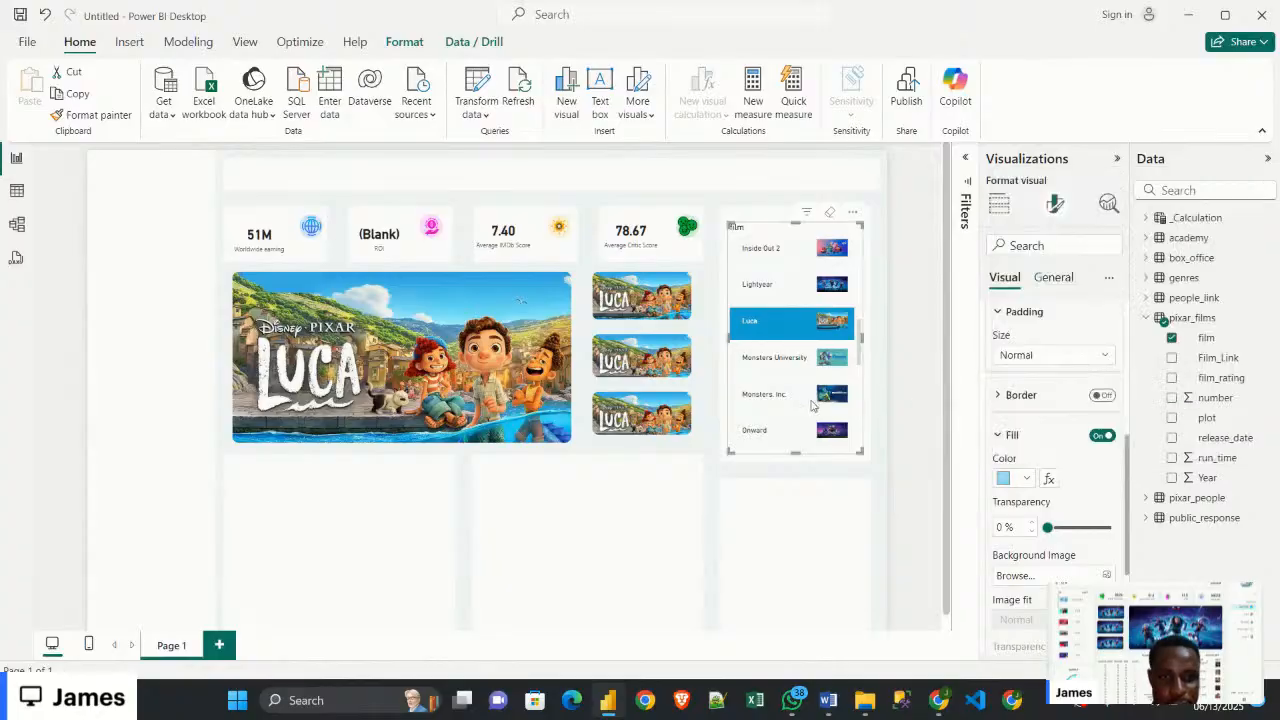
Test the hover and selected highlights by choosing Monsters University, Lightyear and Luca in the film slicer
left_click(776, 362)
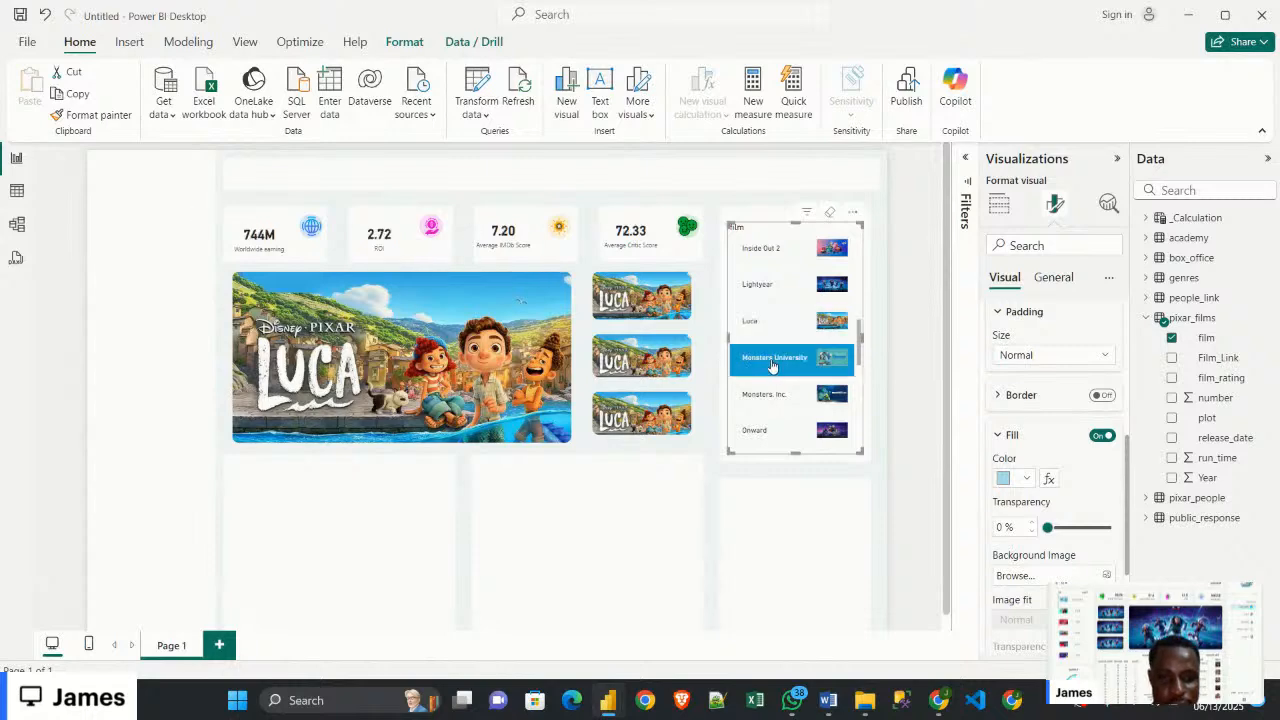
left_click(776, 284)
left_click(776, 320)
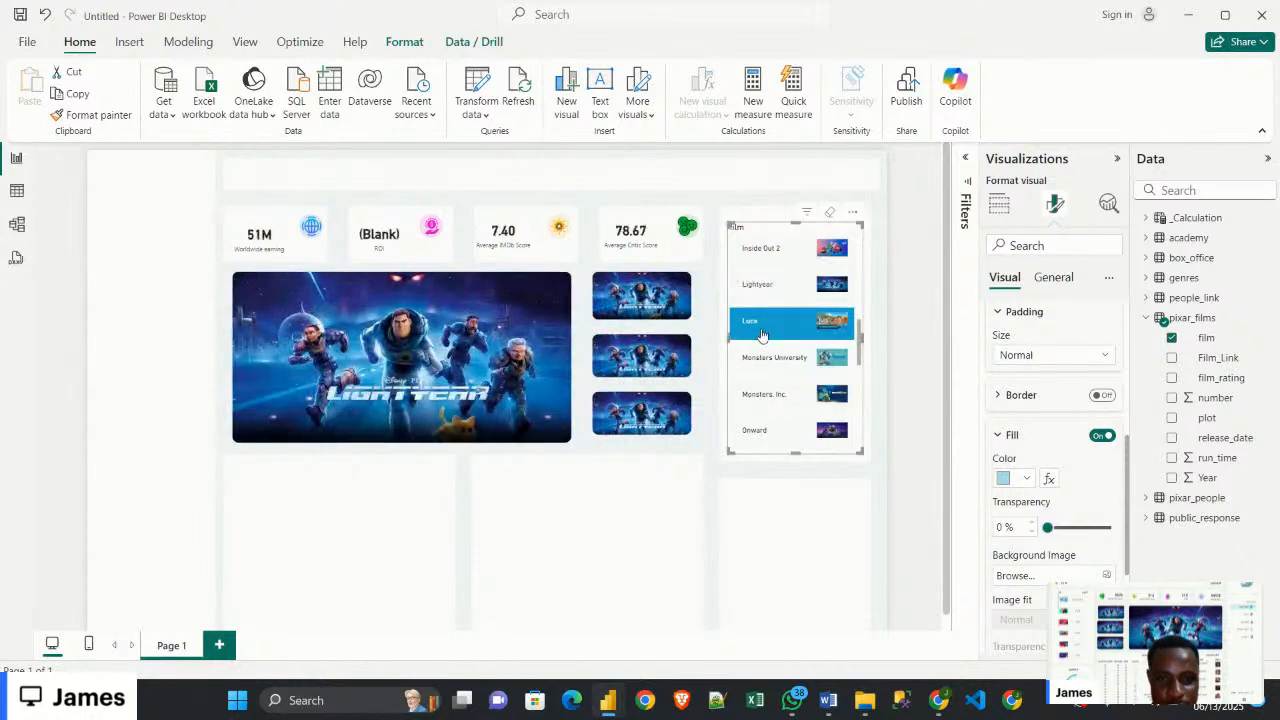
Apply the button settings to the Press state and set its fill to the recently used light blue #ACDDED
left_click(1037, 357)
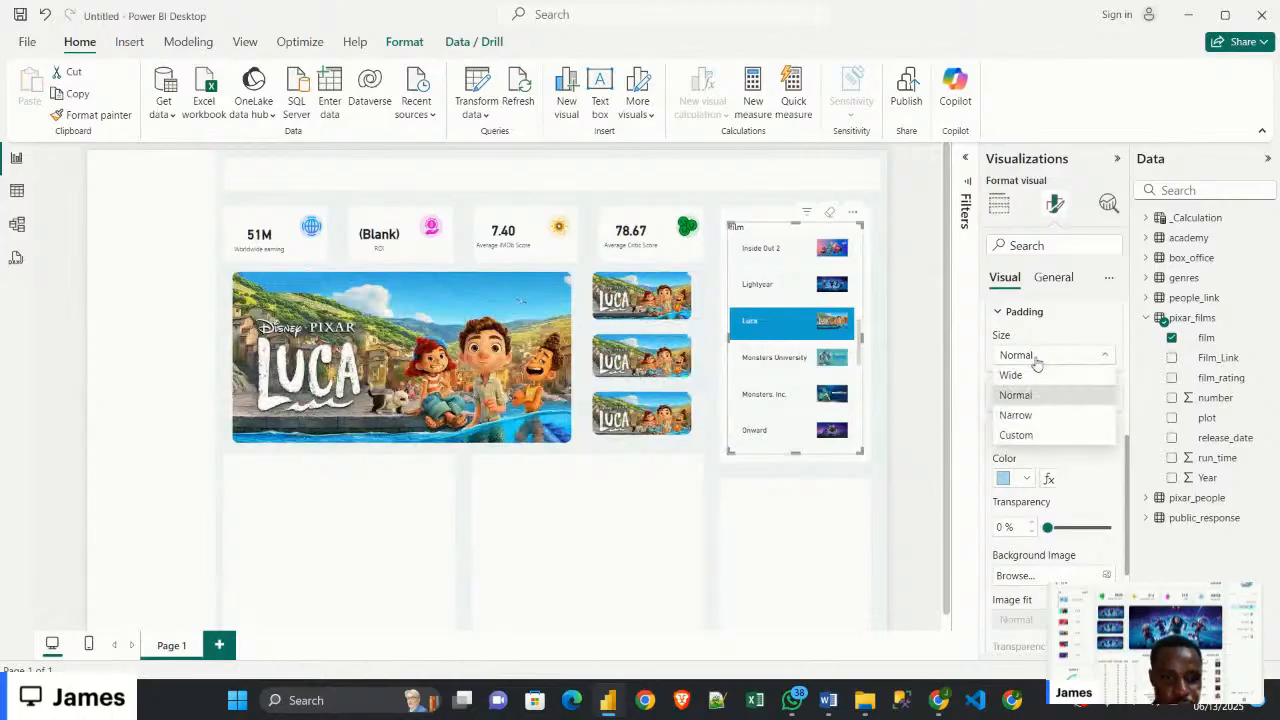
left_click(1042, 333)
scroll(1042, 333, "up", 2)
left_click(1037, 357)
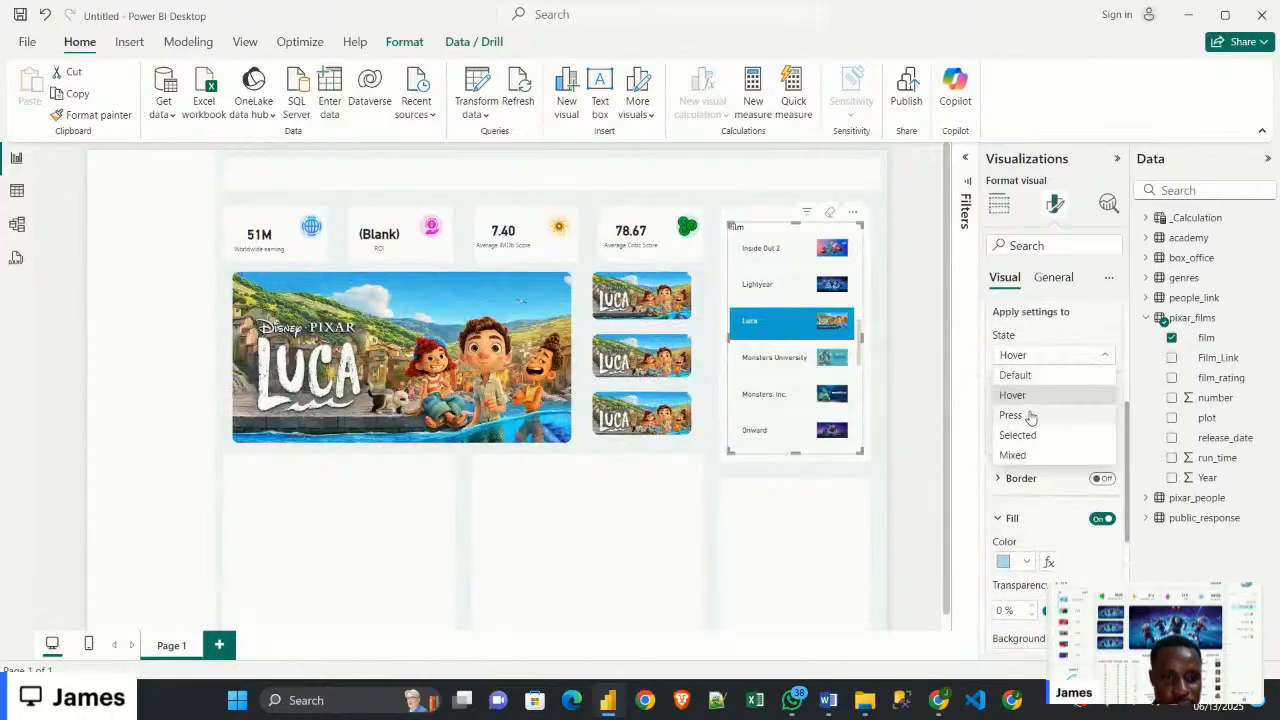
key("Escape")
scroll(1078, 441, "down", 3)
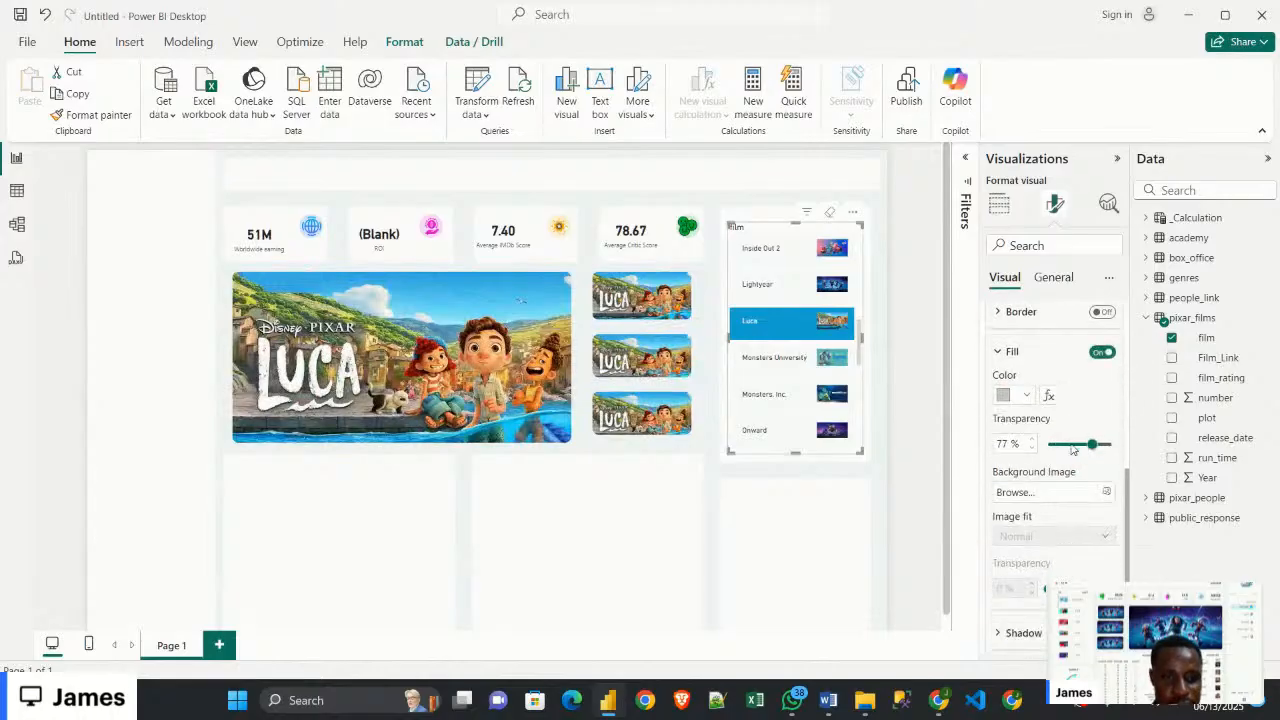
left_click(1006, 398)
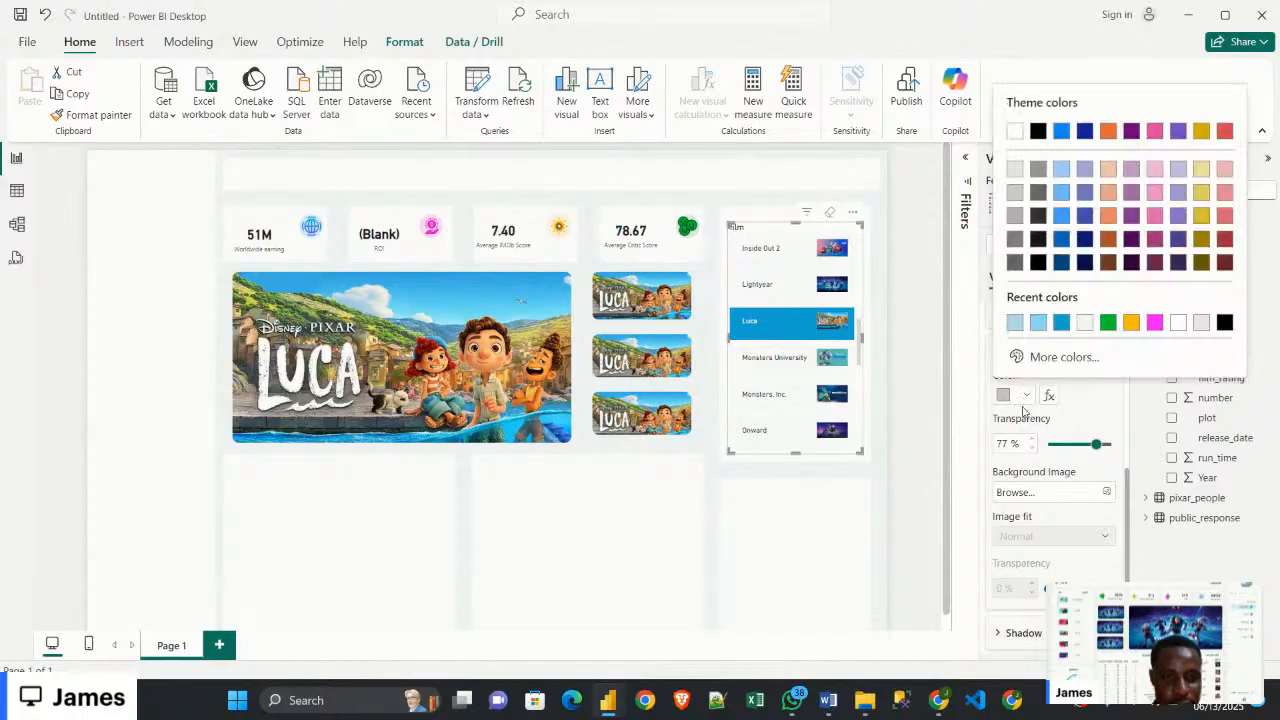
left_click(1018, 326)
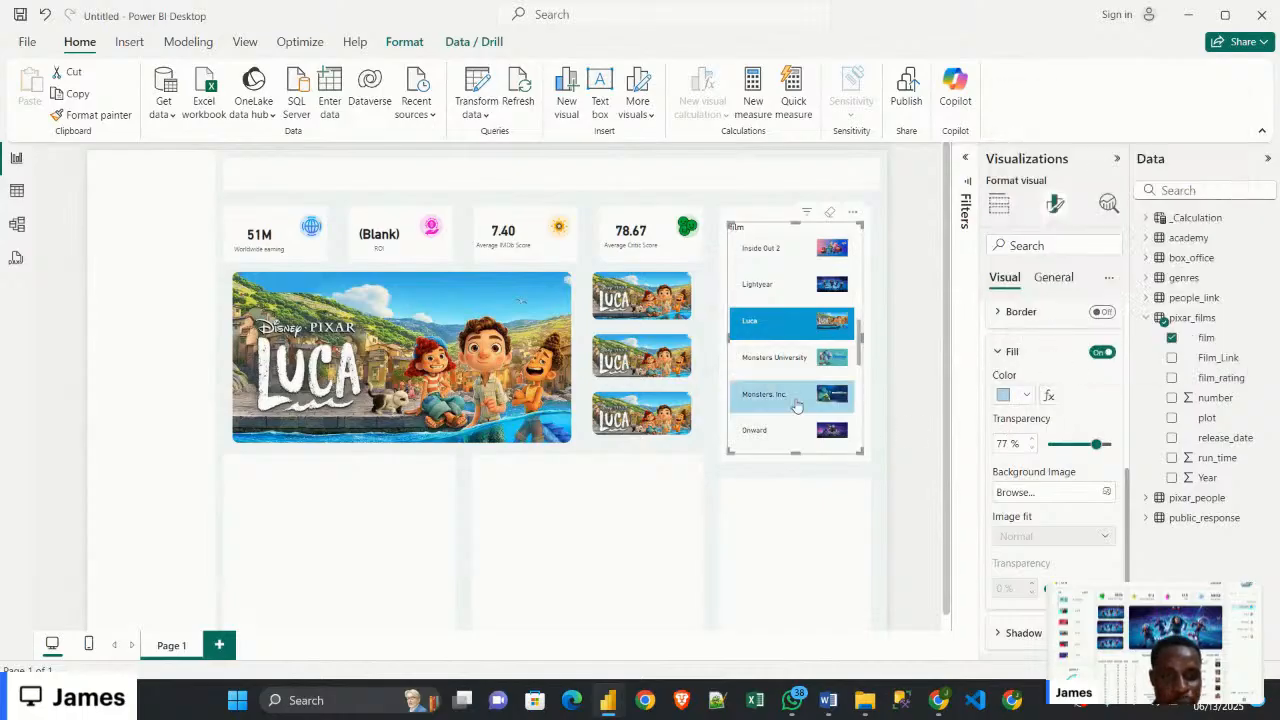
Test the slicer's press styling by choosing Monsters University, Luca and Lightyear in turn
left_click(770, 360)
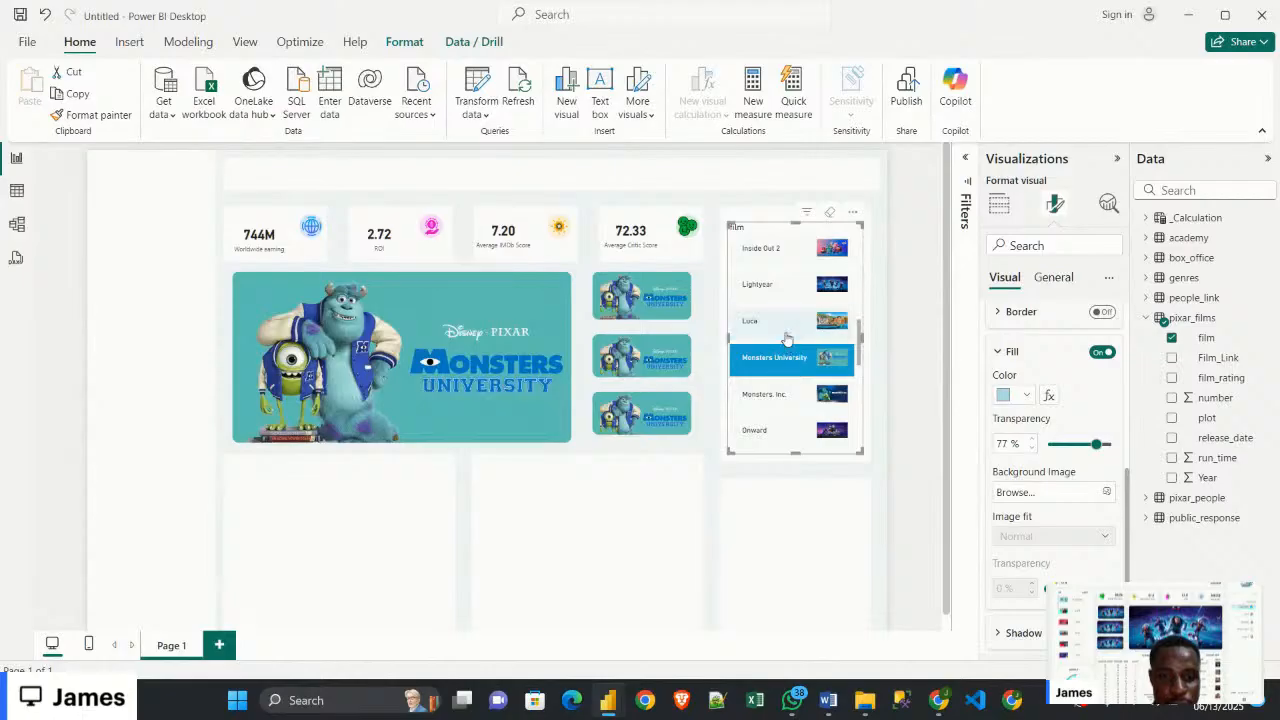
left_click(785, 322)
left_click(788, 287)
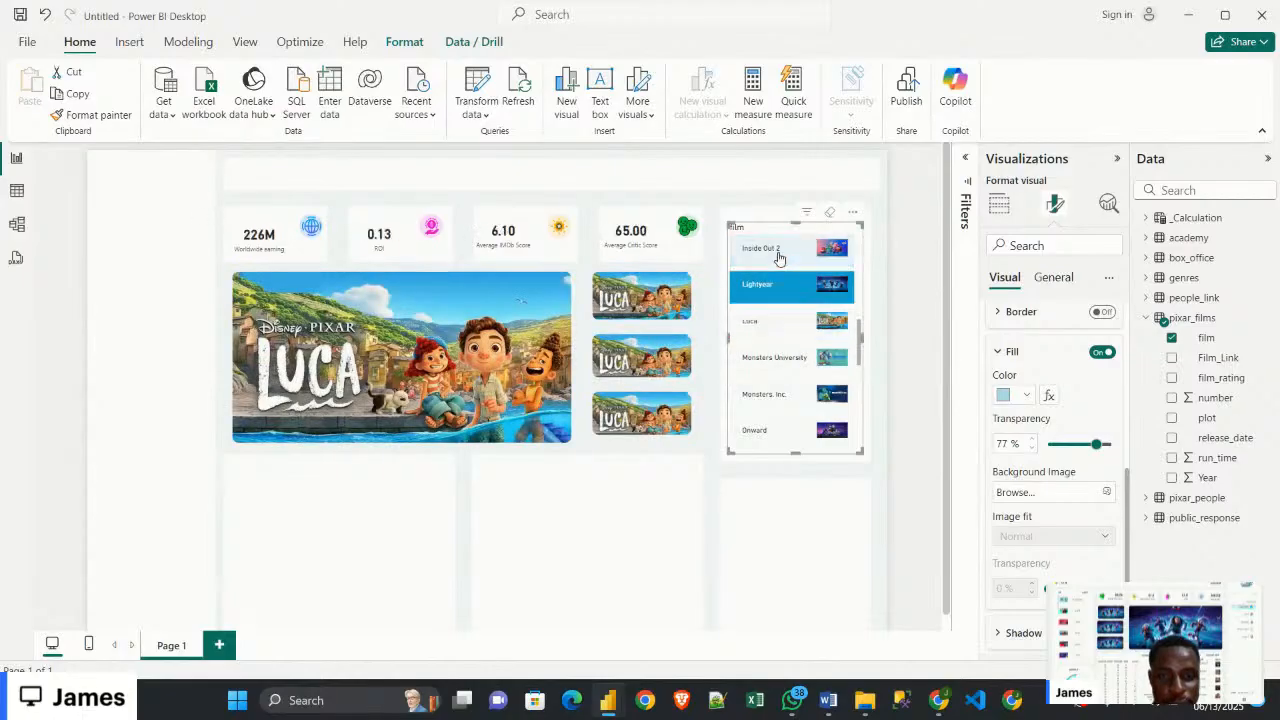
Test the slicer's press and selected styling once more by choosing Inside Out 2 and Monsters University
left_click(777, 251)
left_click(826, 360)
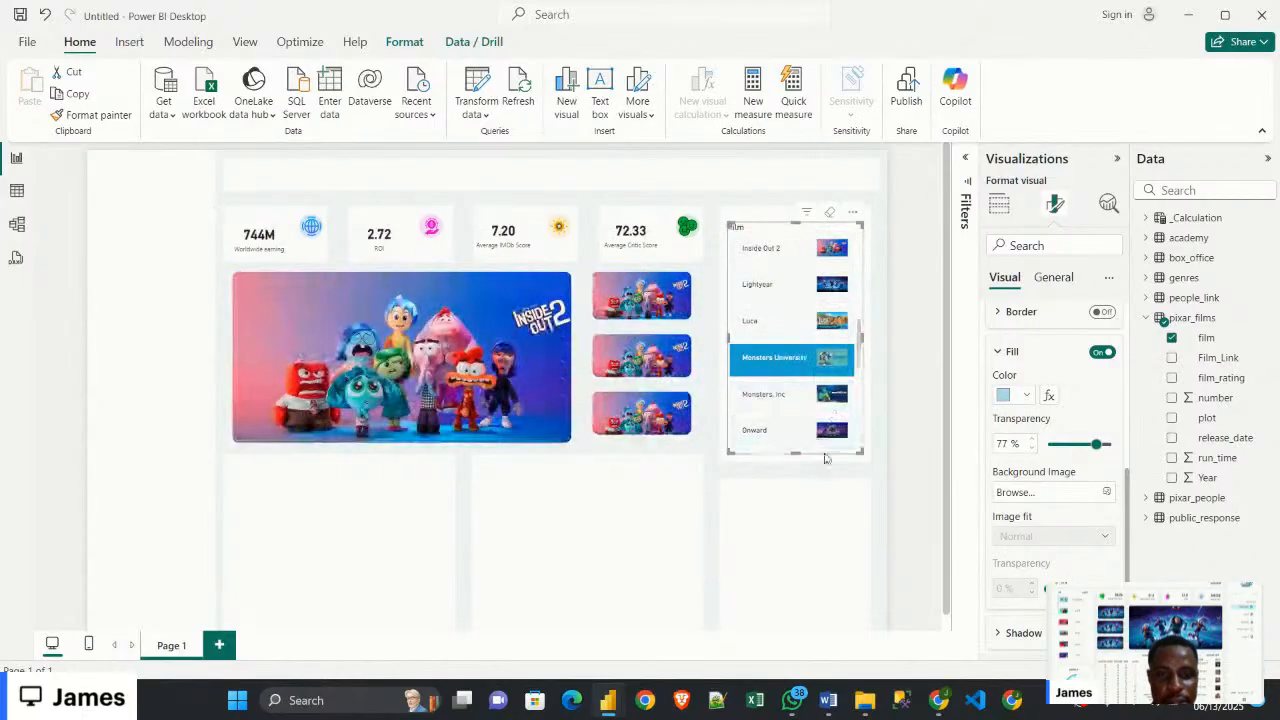
left_click(935, 505)
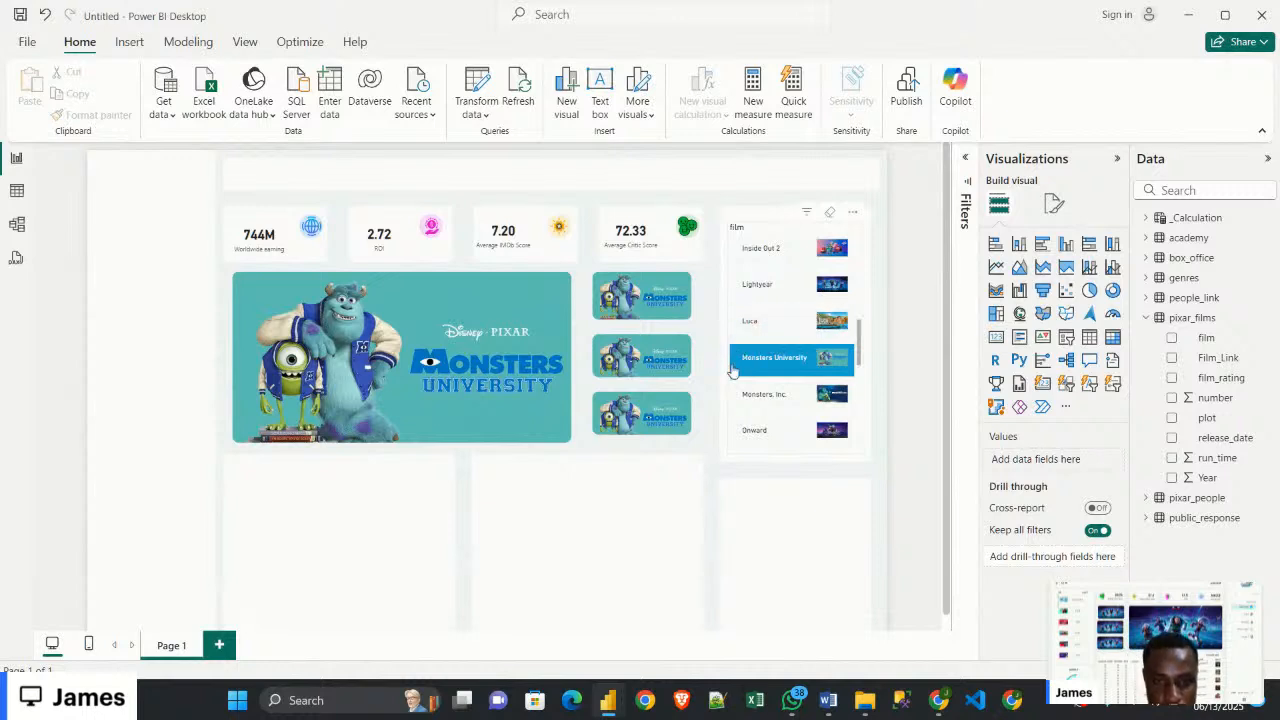
Change the film slicer's tile shape to Rounded Rectangle and reduce its rounded corners below 25 px
scroll(862, 430, "down", 1)
left_click(862, 430)
scroll(862, 430, "down", 1)
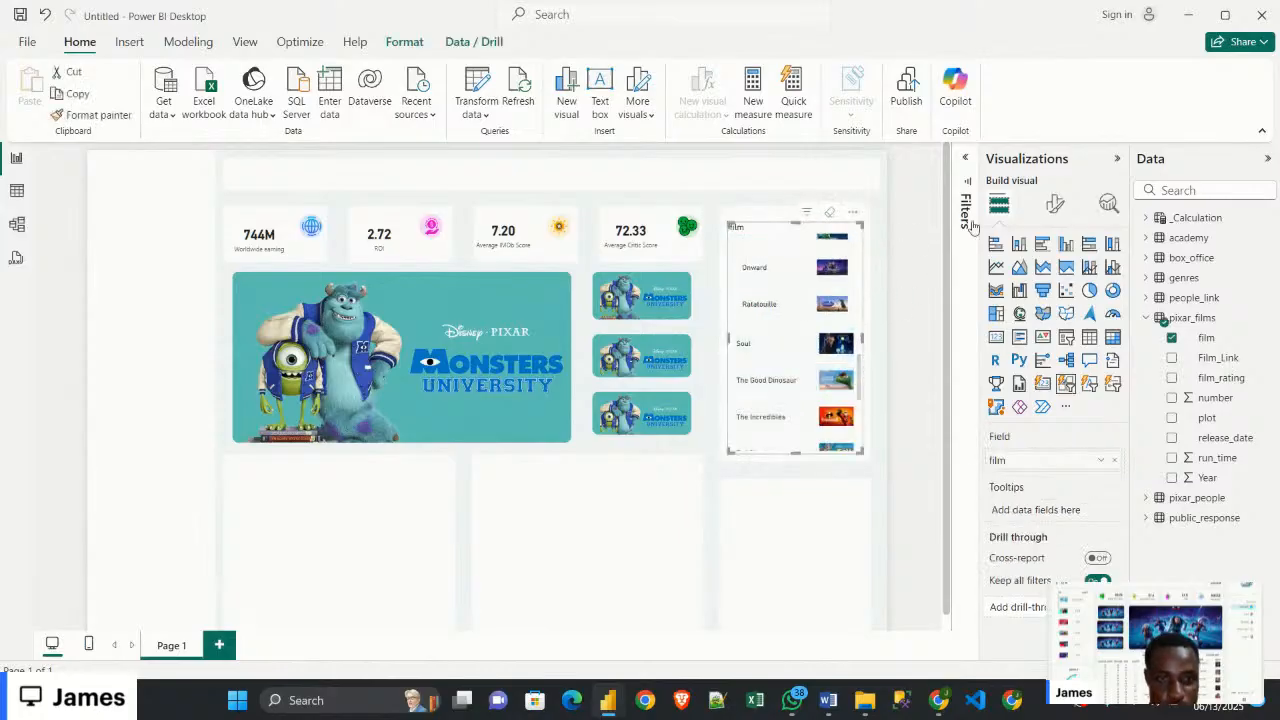
left_click(1058, 205)
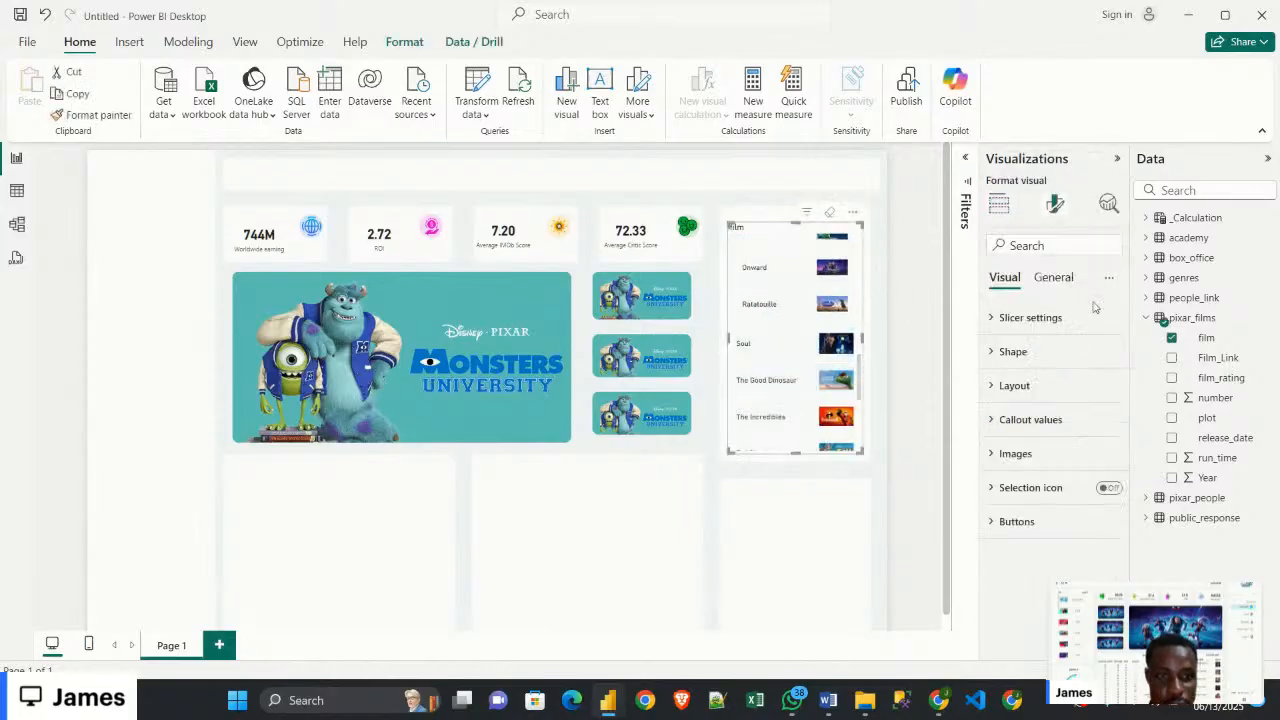
left_click(1026, 394)
left_click(1026, 392)
left_click(1020, 354)
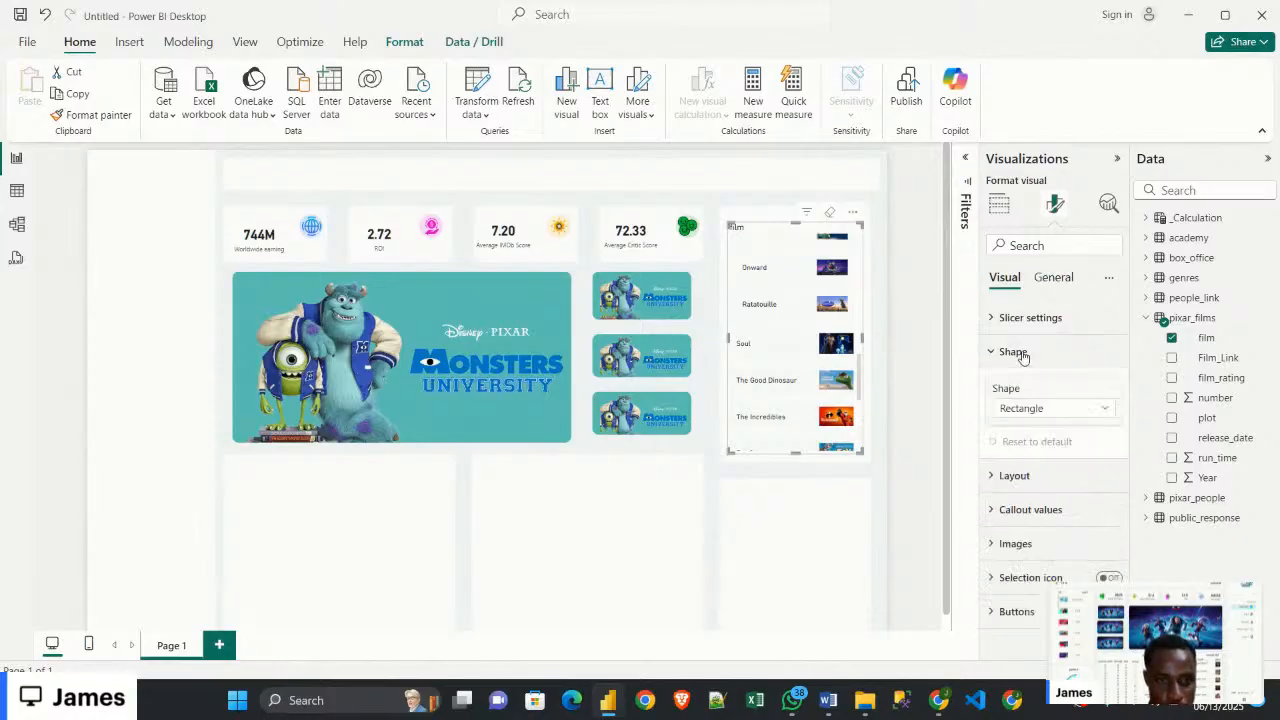
left_click(1034, 410)
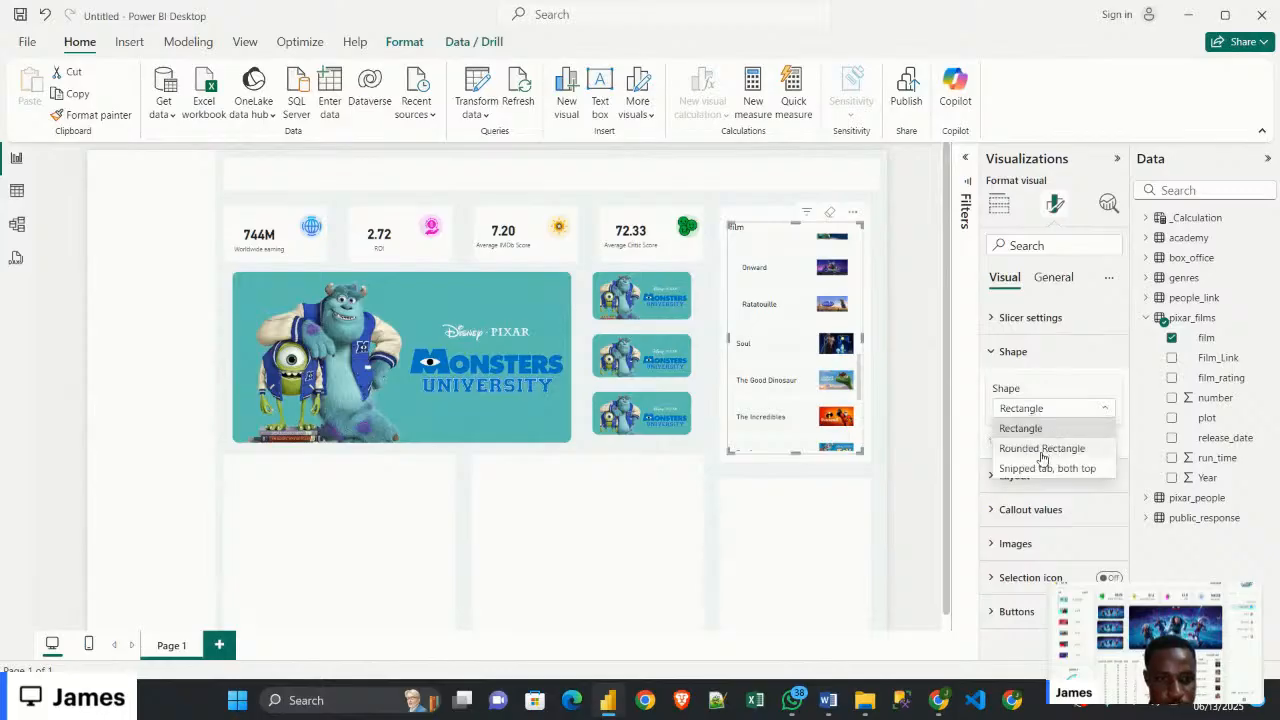
left_click(1043, 453)
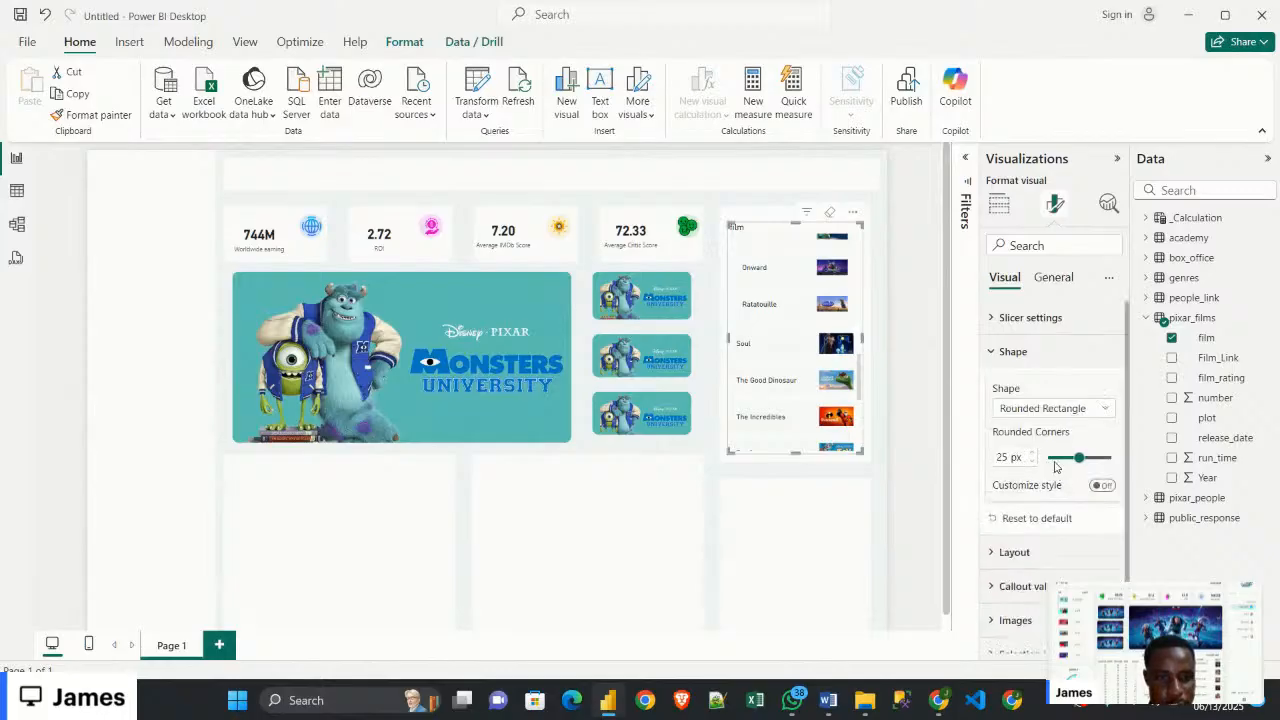
left_click_drag(1074, 455, 1062, 457)
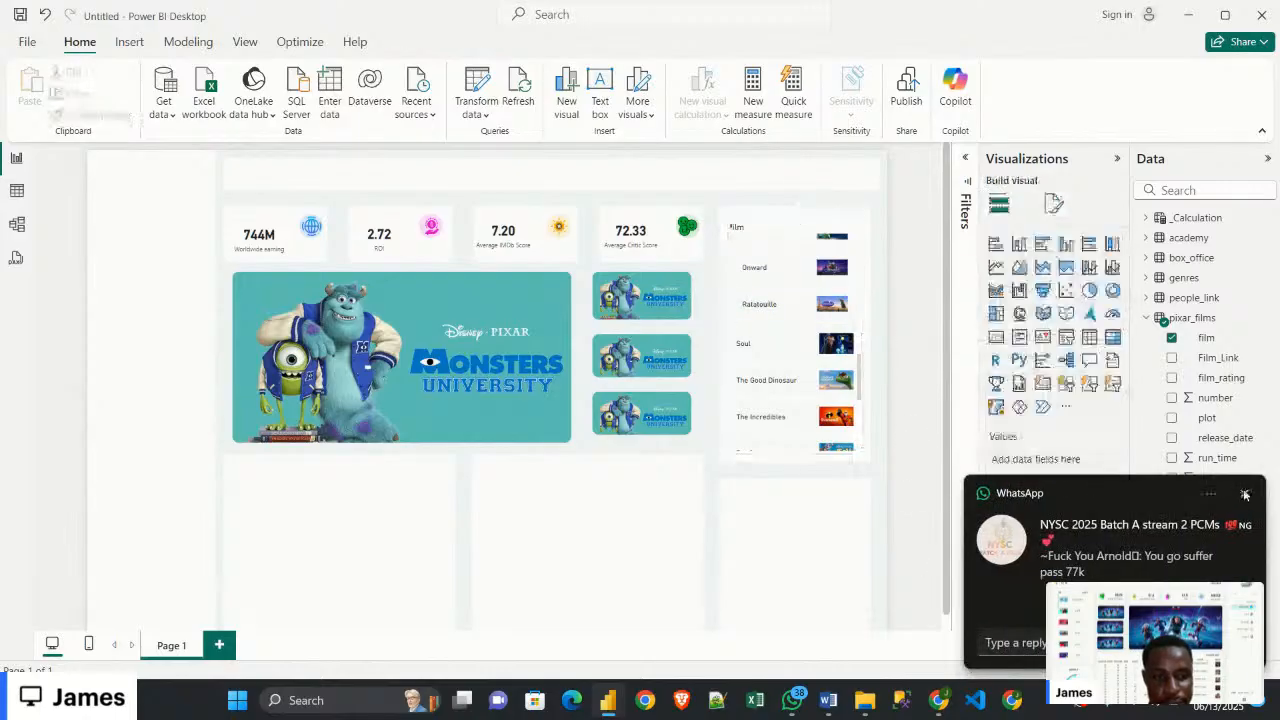
left_click(1244, 494)
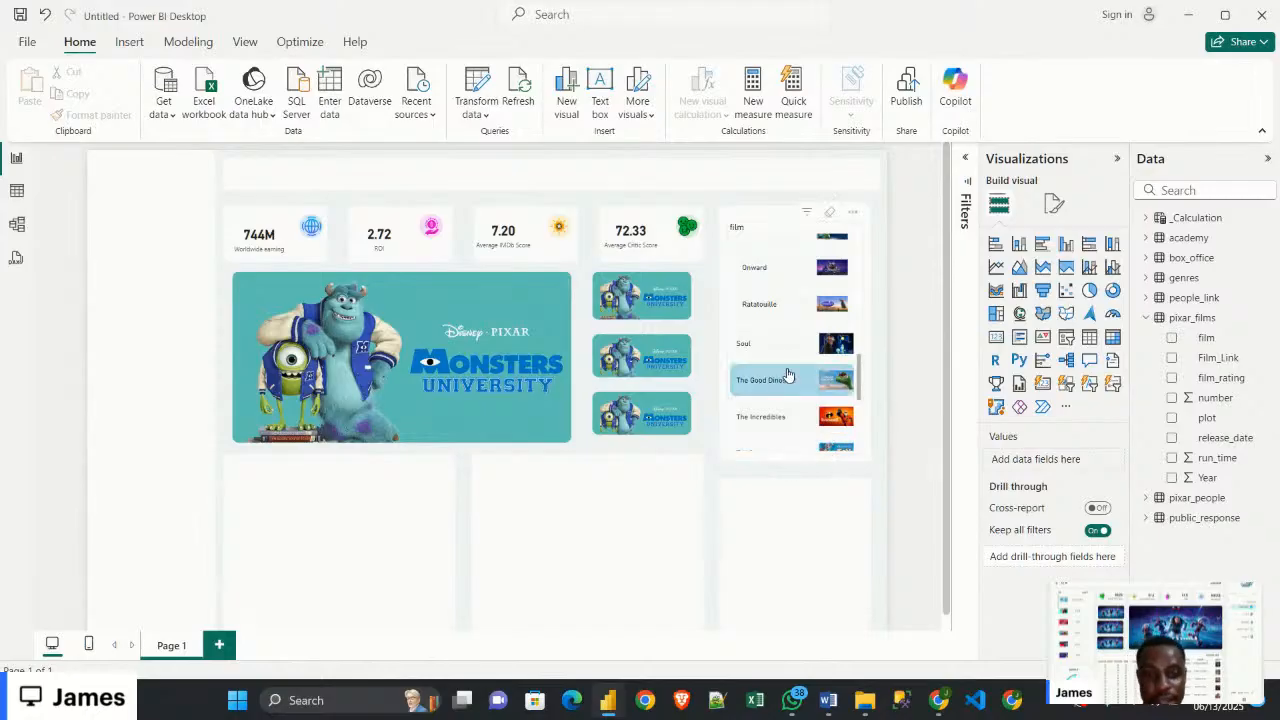
Test the rounded slicer tiles by choosing Elemental, Cars, Brave, Cars 3 and A Bug's Life in turn
scroll(788, 393, "down", 3)
scroll(788, 391, "up", 10)
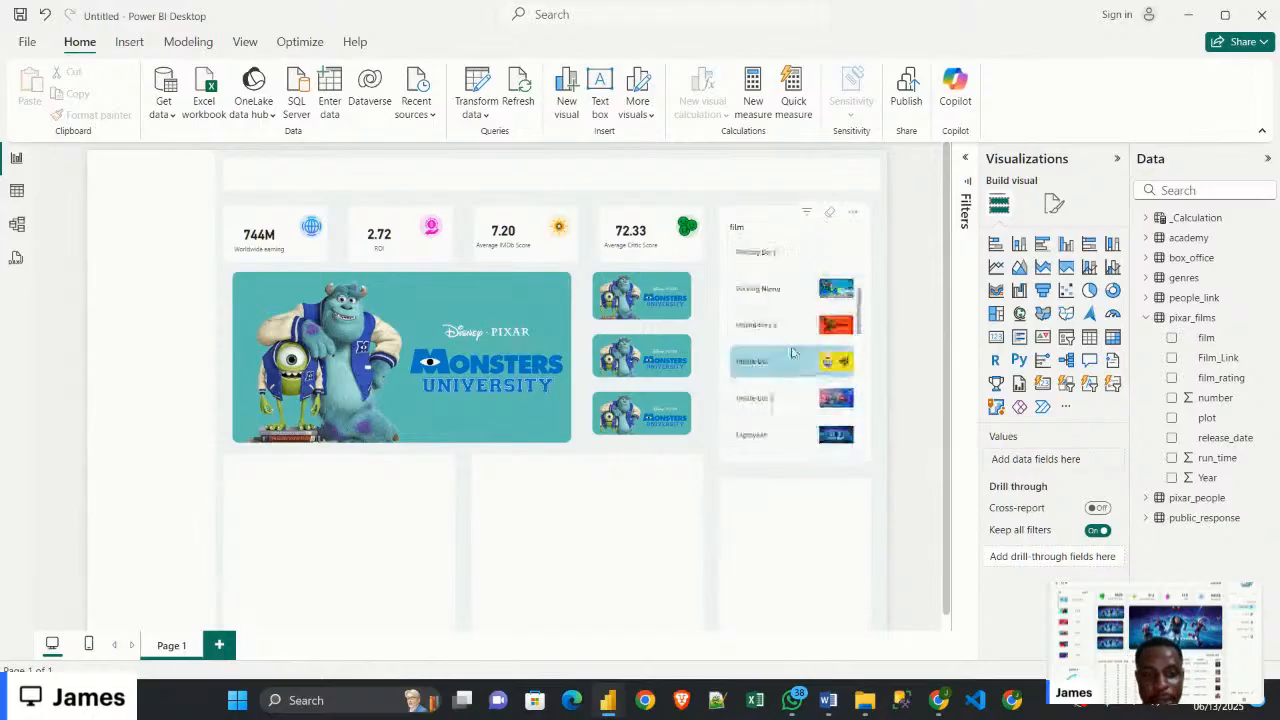
left_click(797, 317)
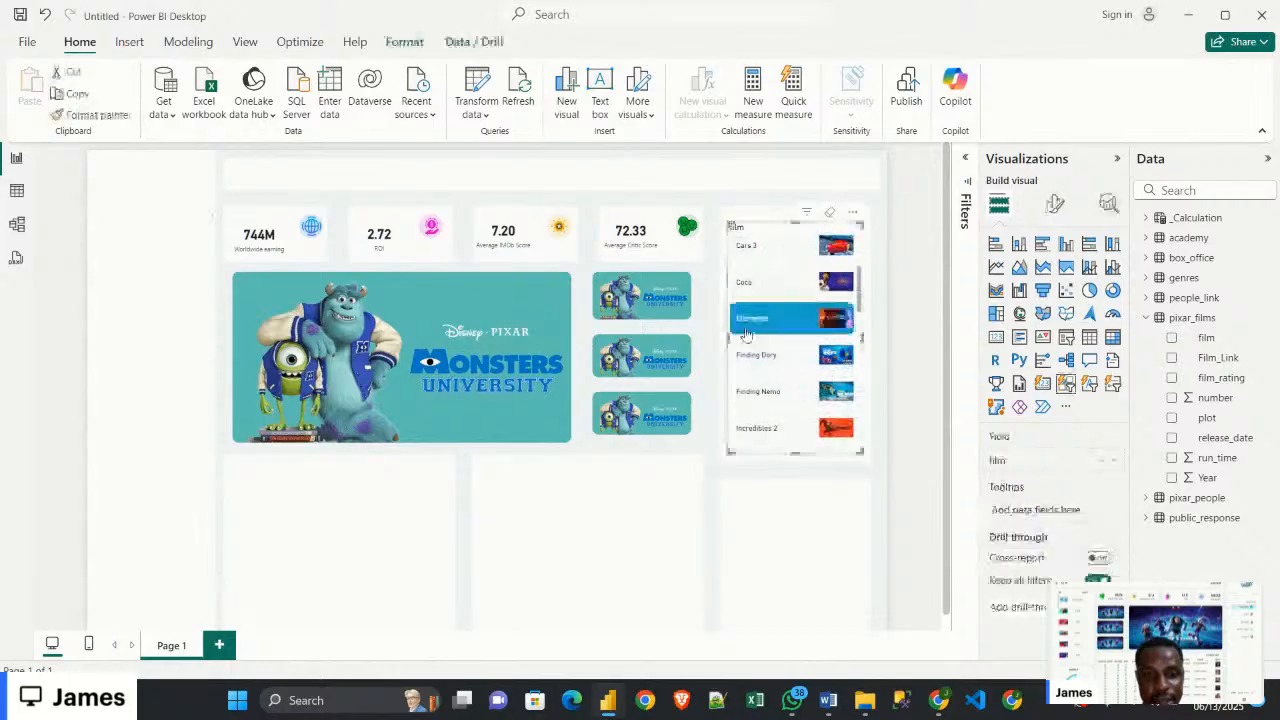
scroll(760, 332, "up", 3)
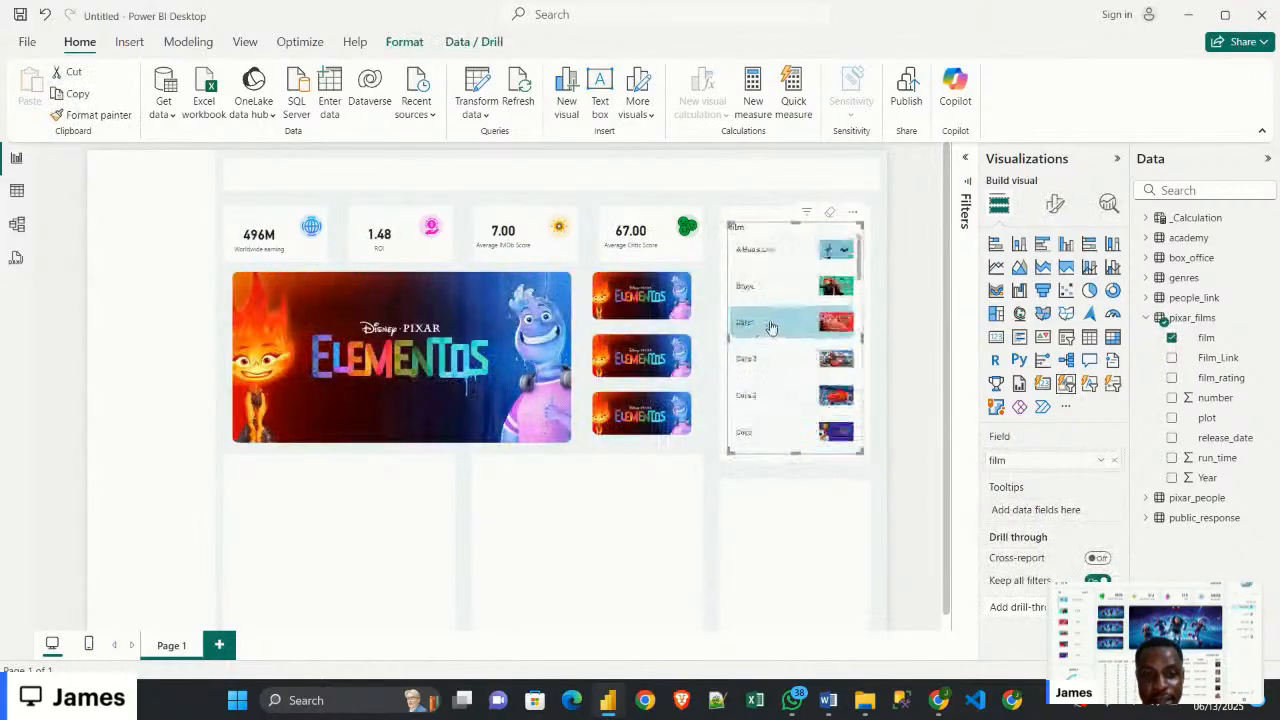
left_click(773, 323)
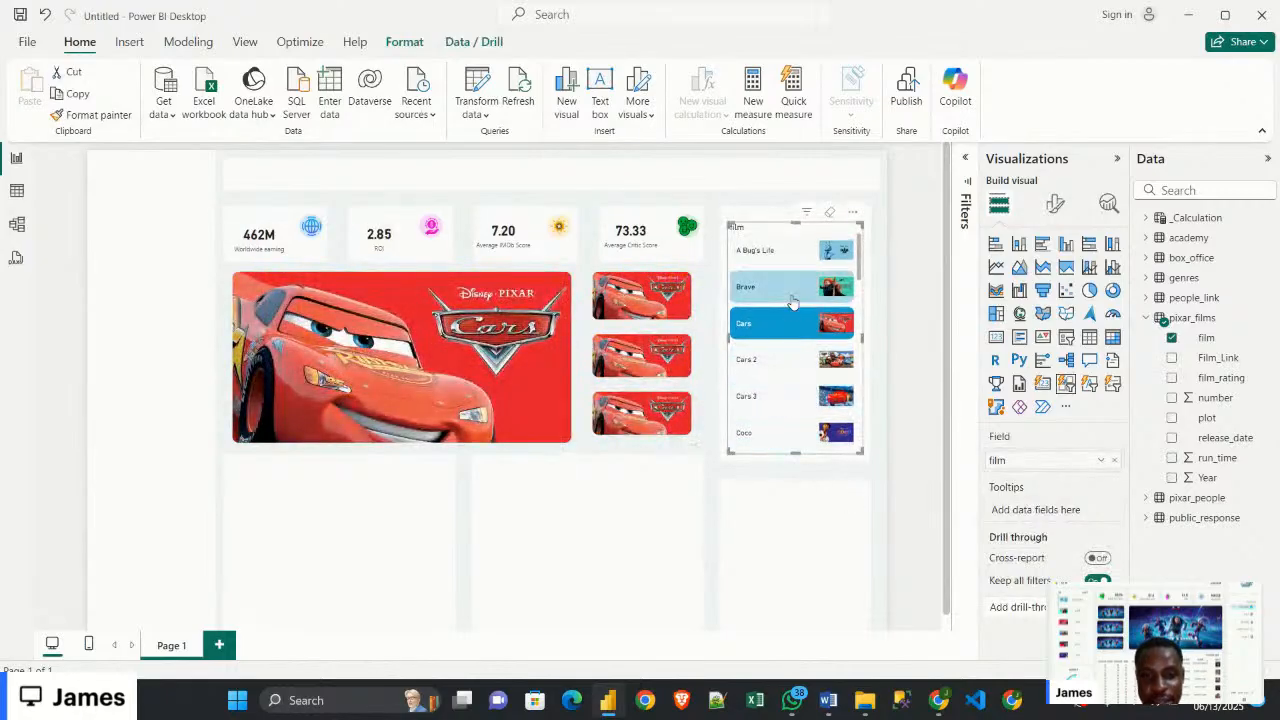
left_click(790, 287)
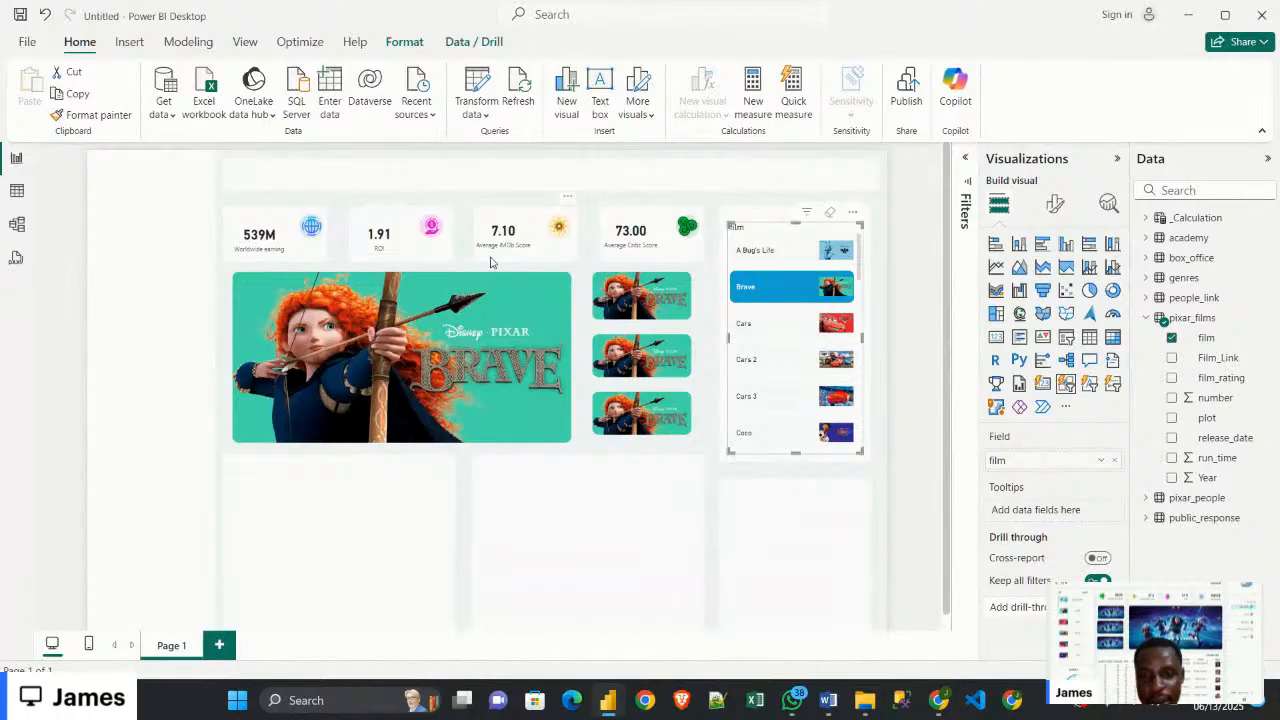
left_click(788, 397)
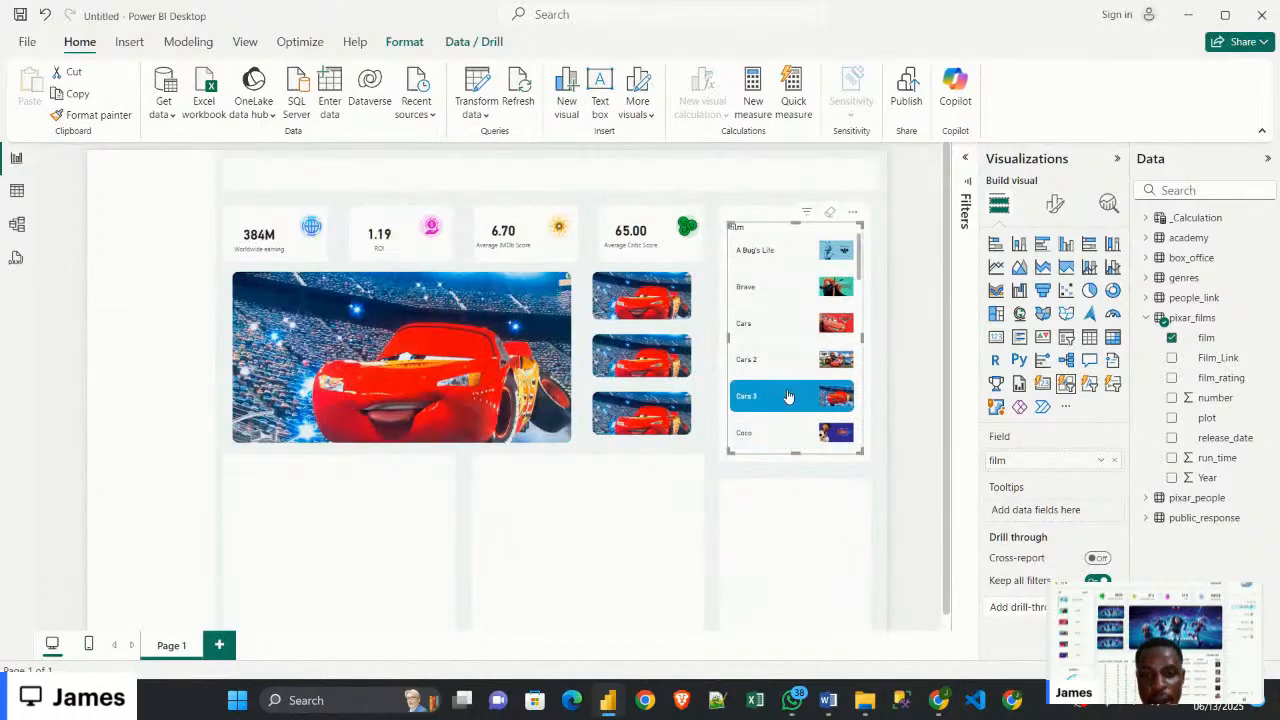
left_click(803, 260)
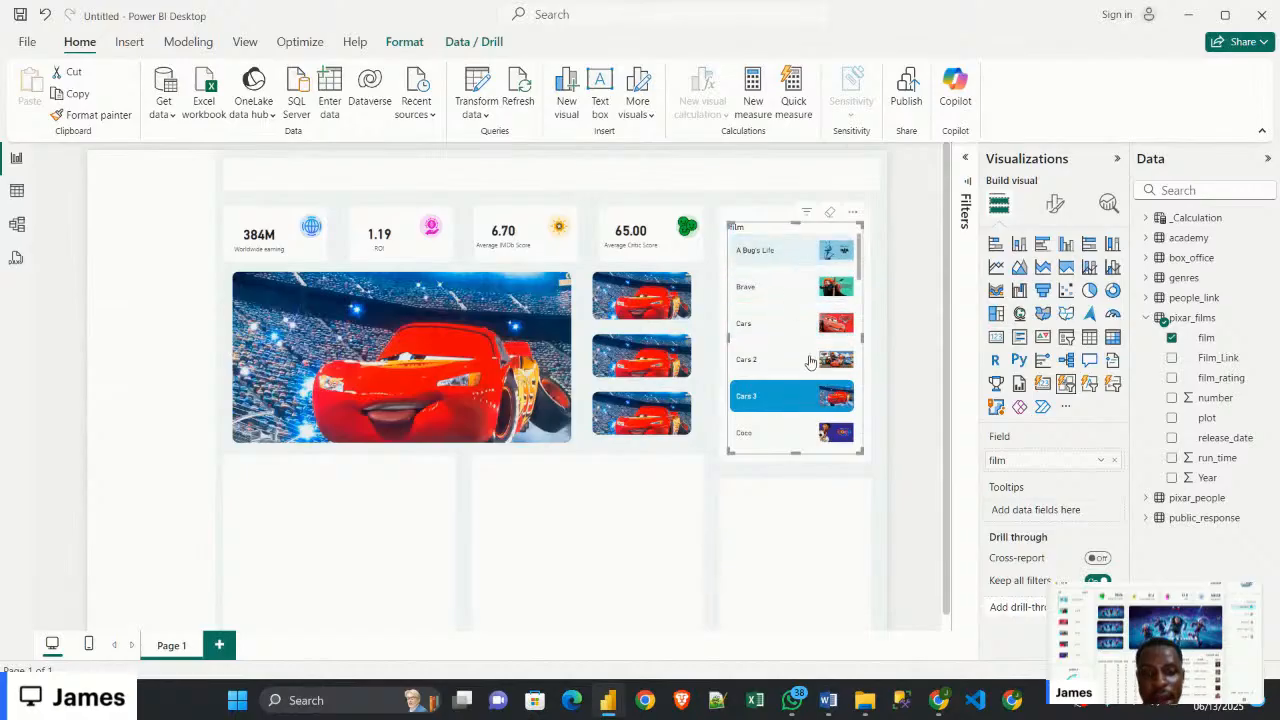
Check the slicer with films further down the list by choosing Luca, Inside Out 2 and Lightyear
scroll(807, 377, "down", 5)
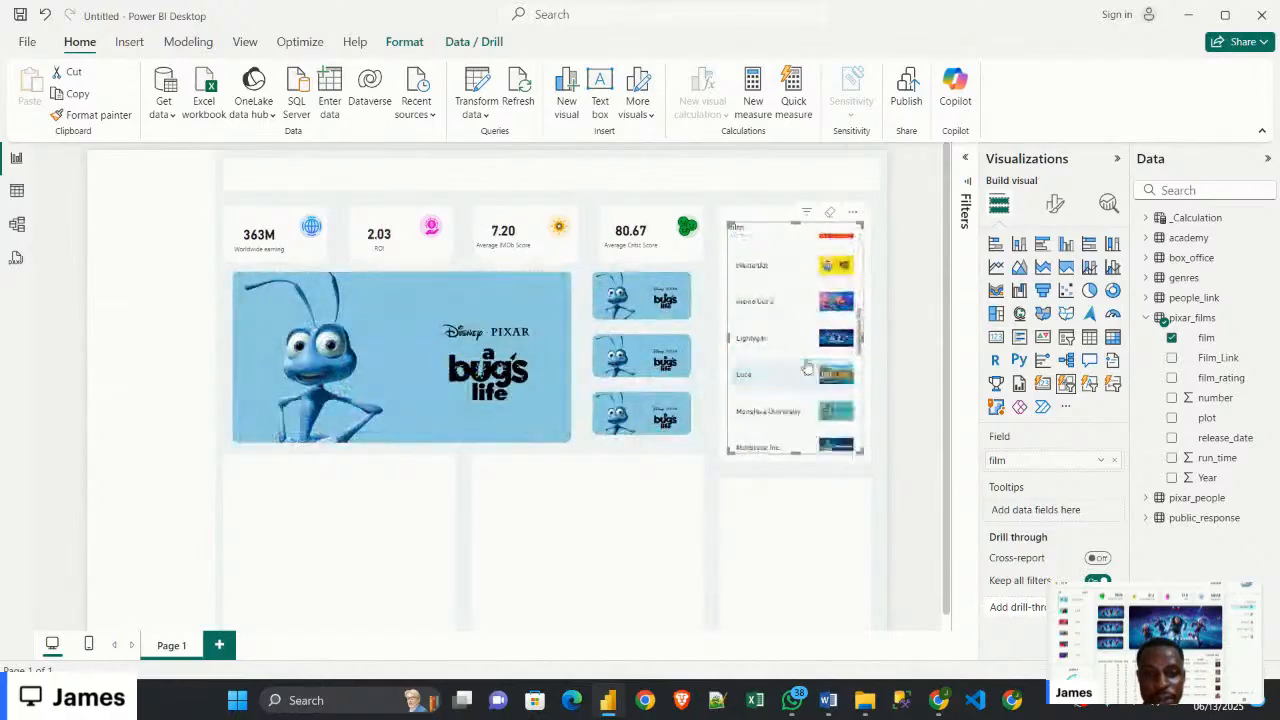
left_click(804, 380)
scroll(790, 340, "down", 1)
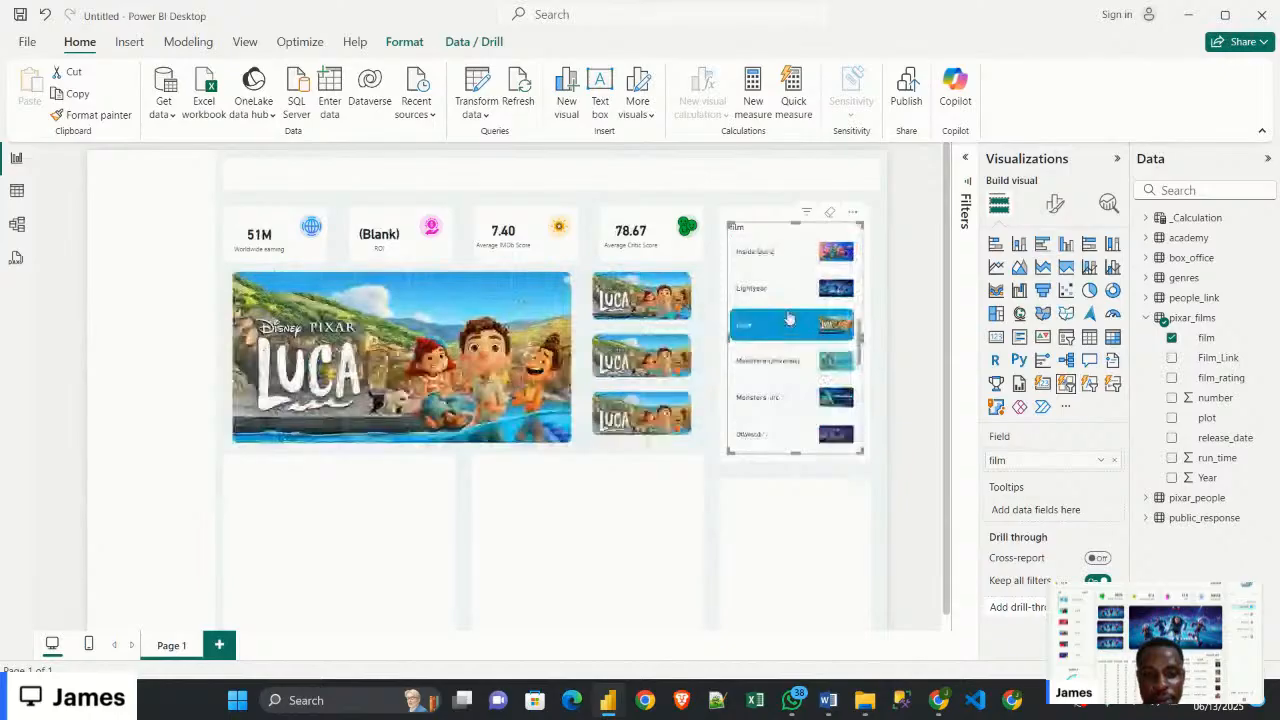
left_click(784, 256)
left_click(790, 290)
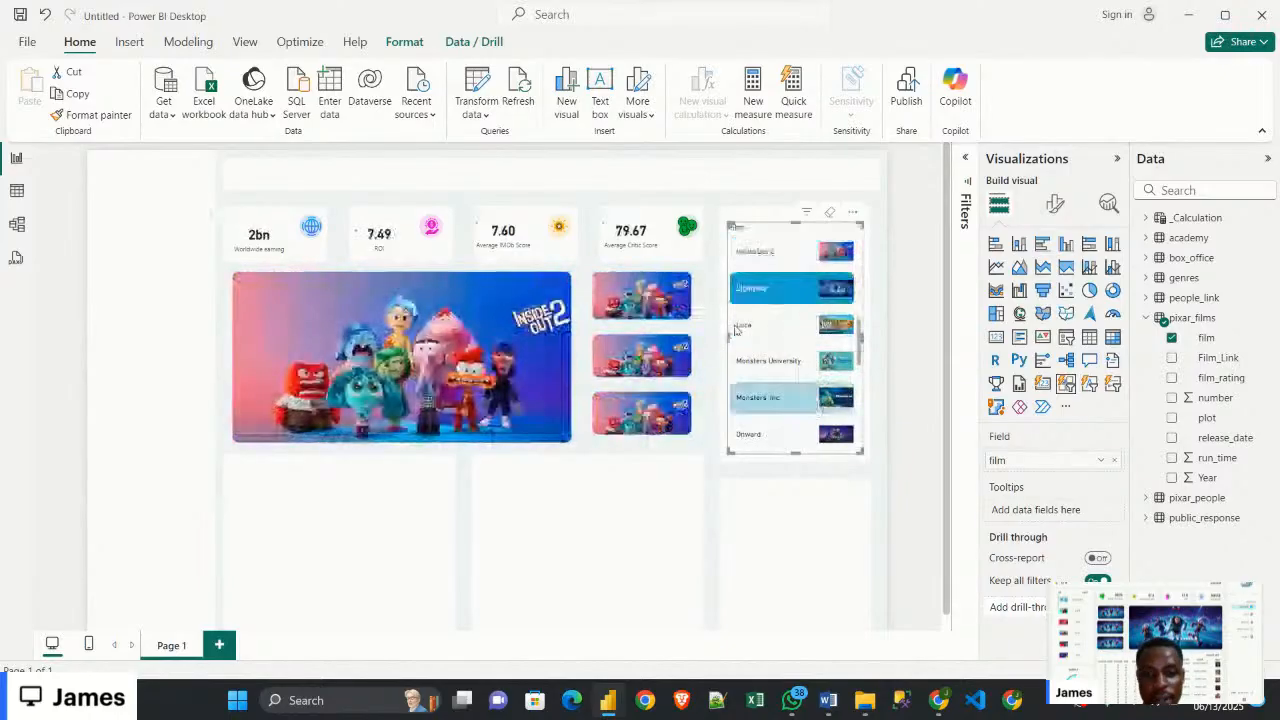
left_click(883, 360)
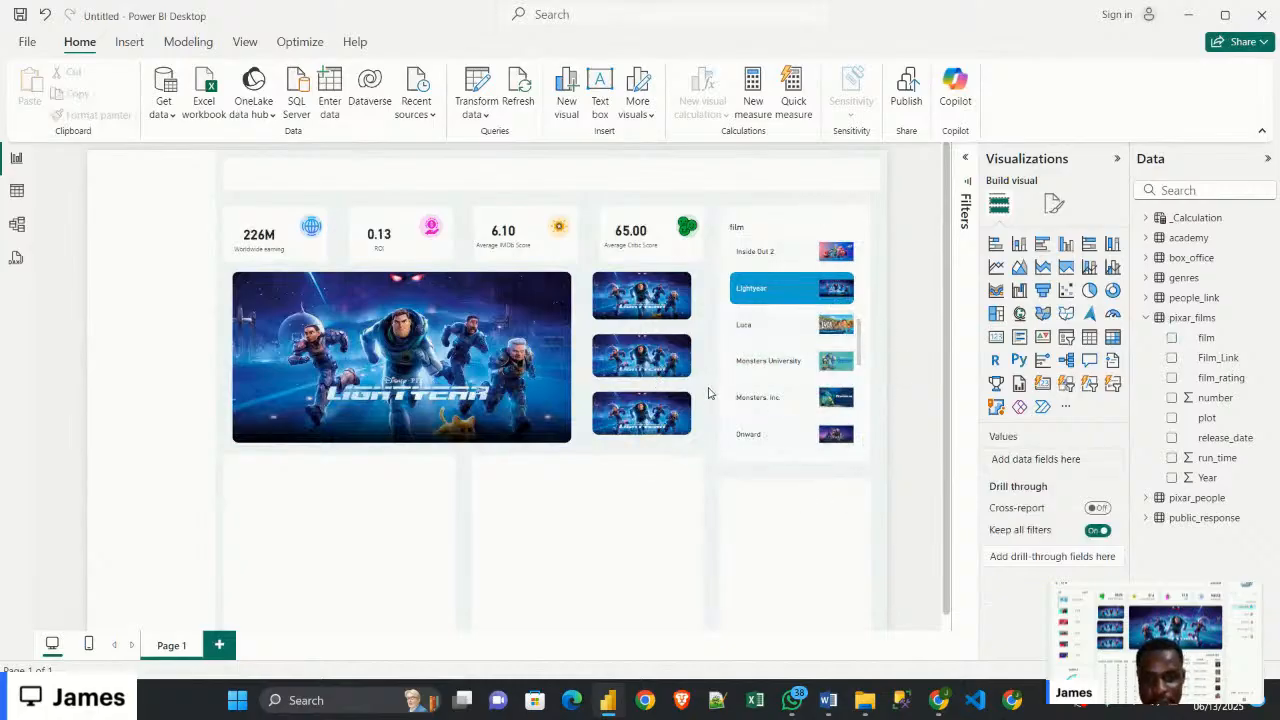
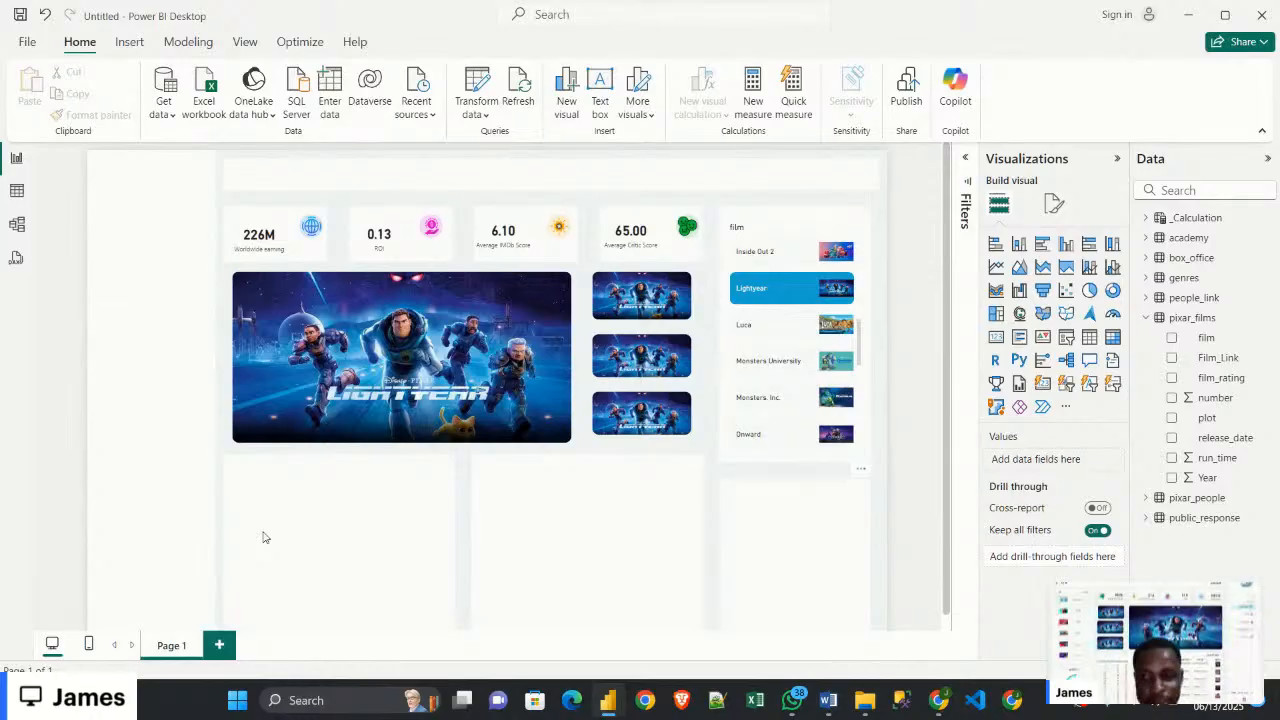
Switch to the FilmDashboad2 report and examine the % Rating donut chart on its Overview page
left_click(808, 527)
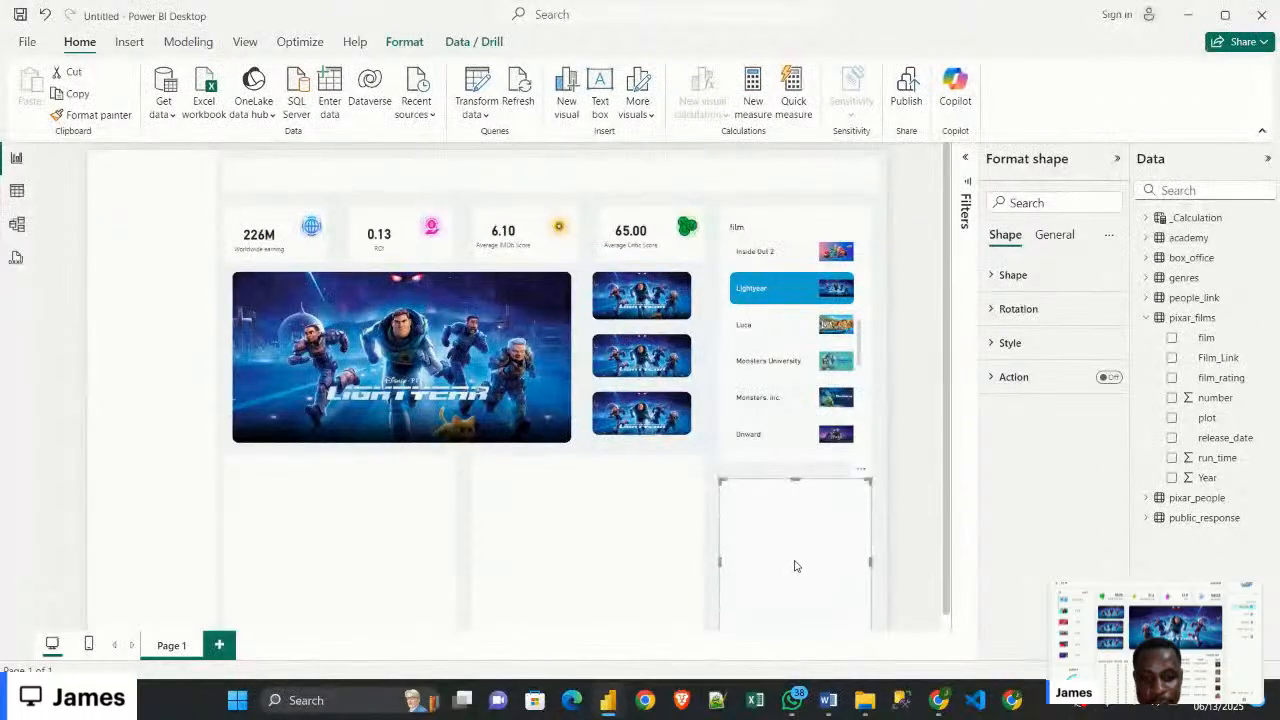
left_click(1057, 554)
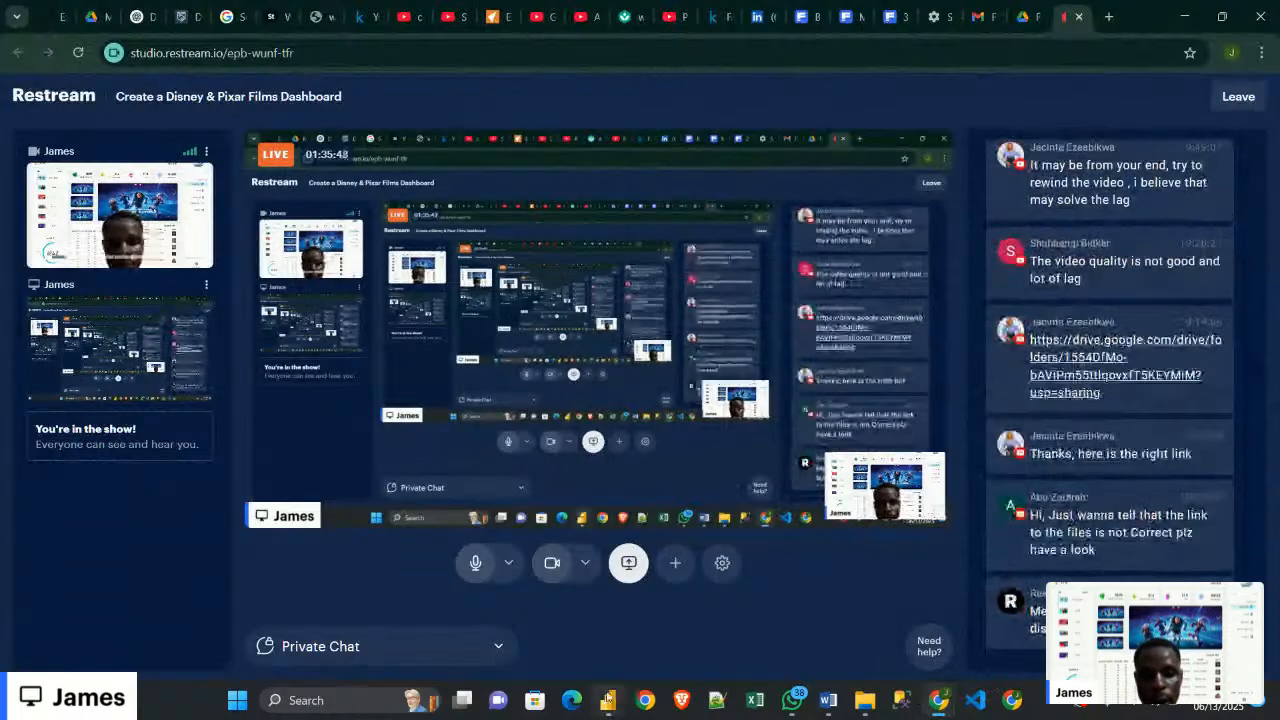
left_click(607, 700)
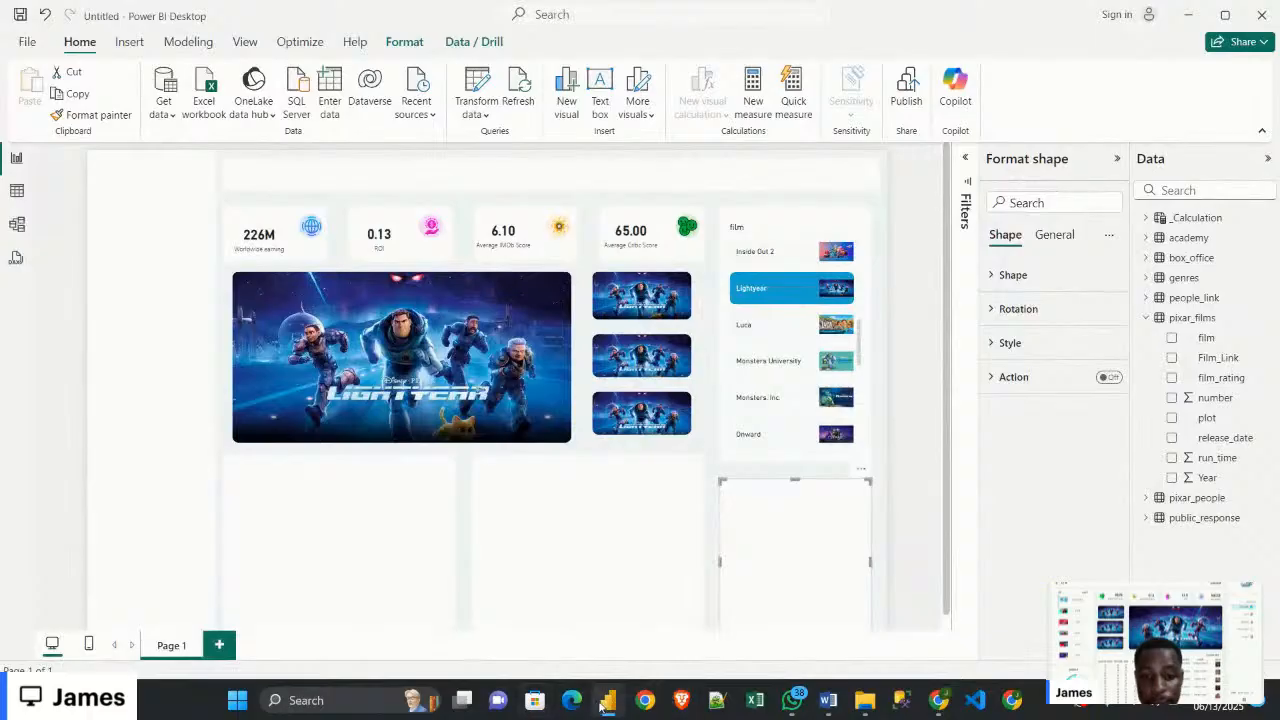
mouse_move(607, 702)
left_click(500, 615)
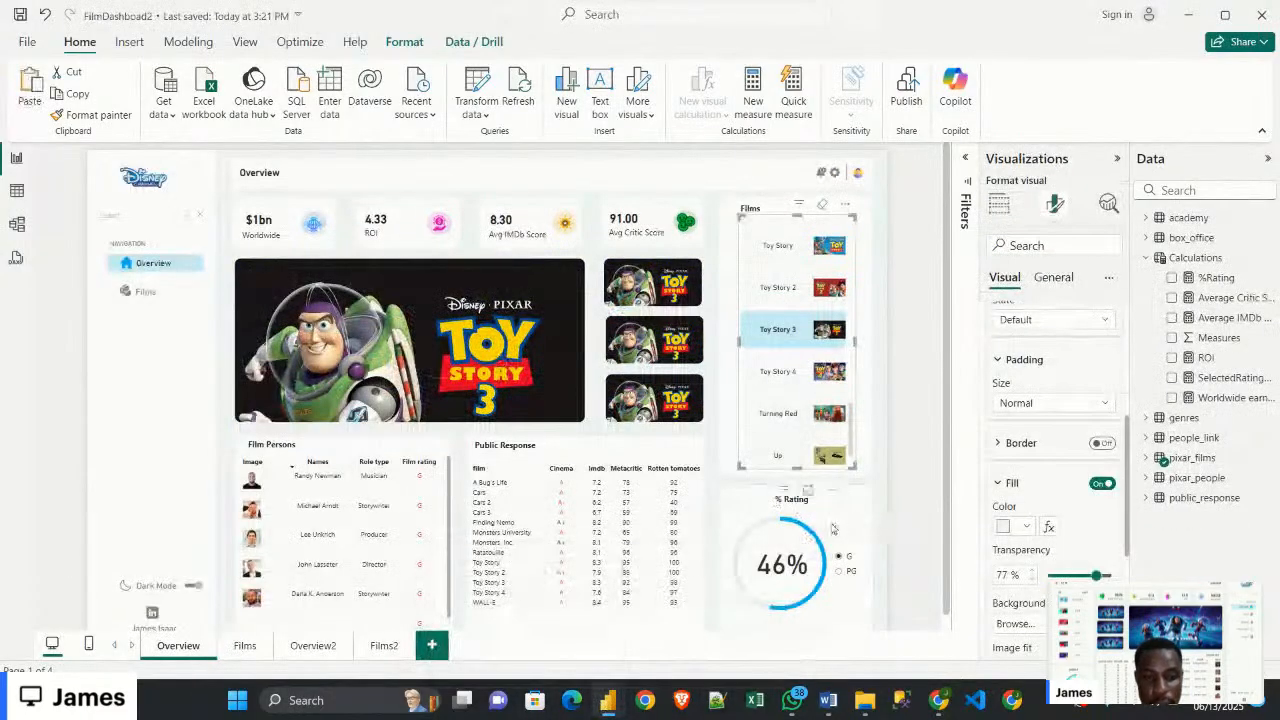
left_click(833, 528)
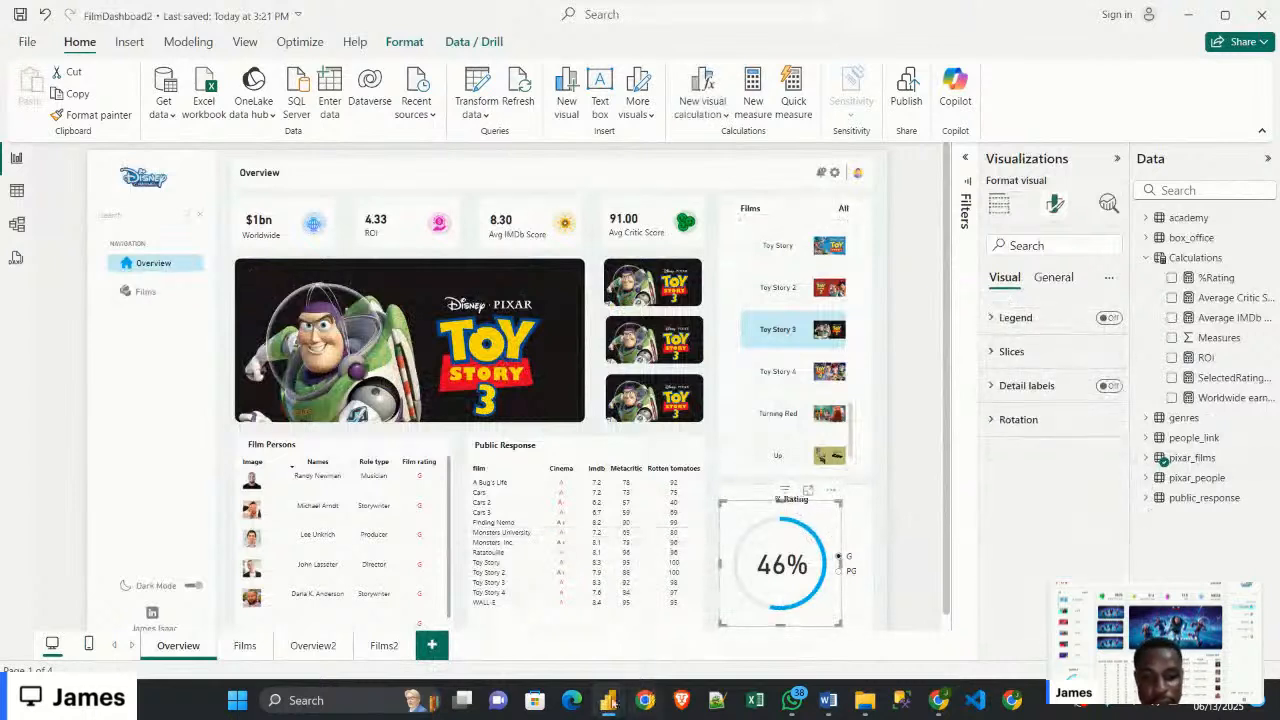
Return to the untitled report and add a donut chart over the empty card below the film slicer
mouse_move(596, 708)
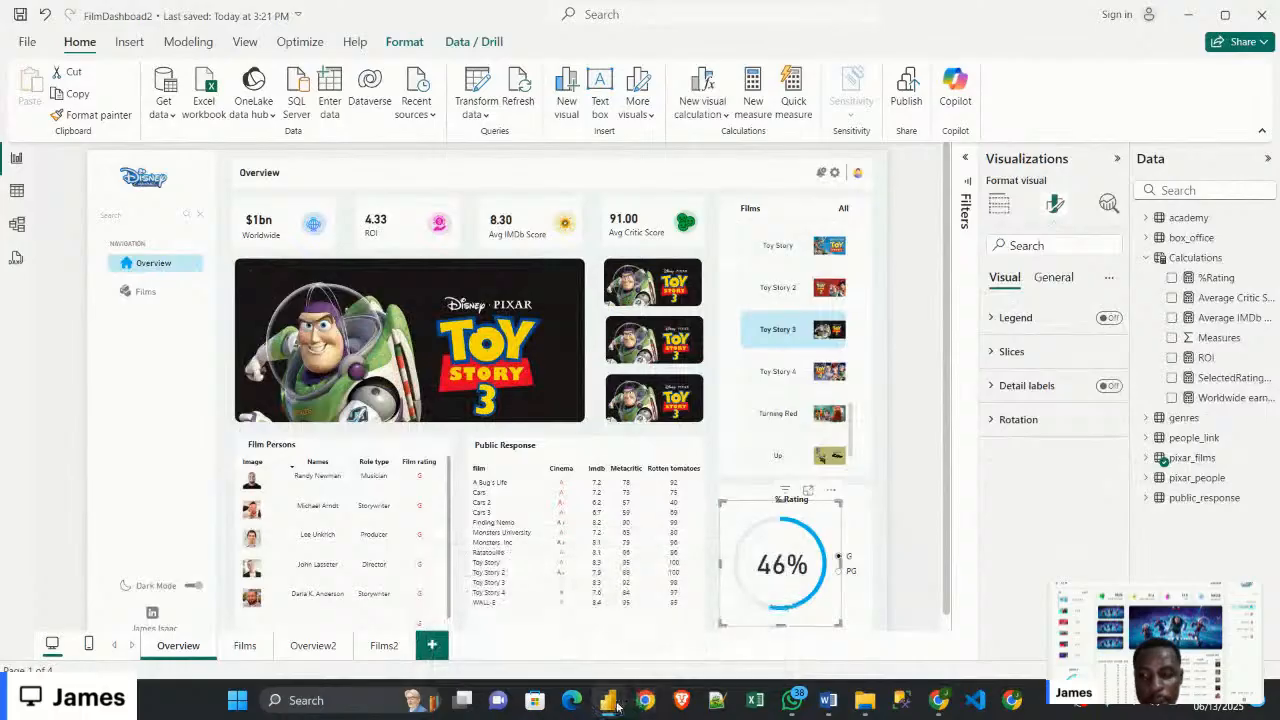
left_click(697, 620)
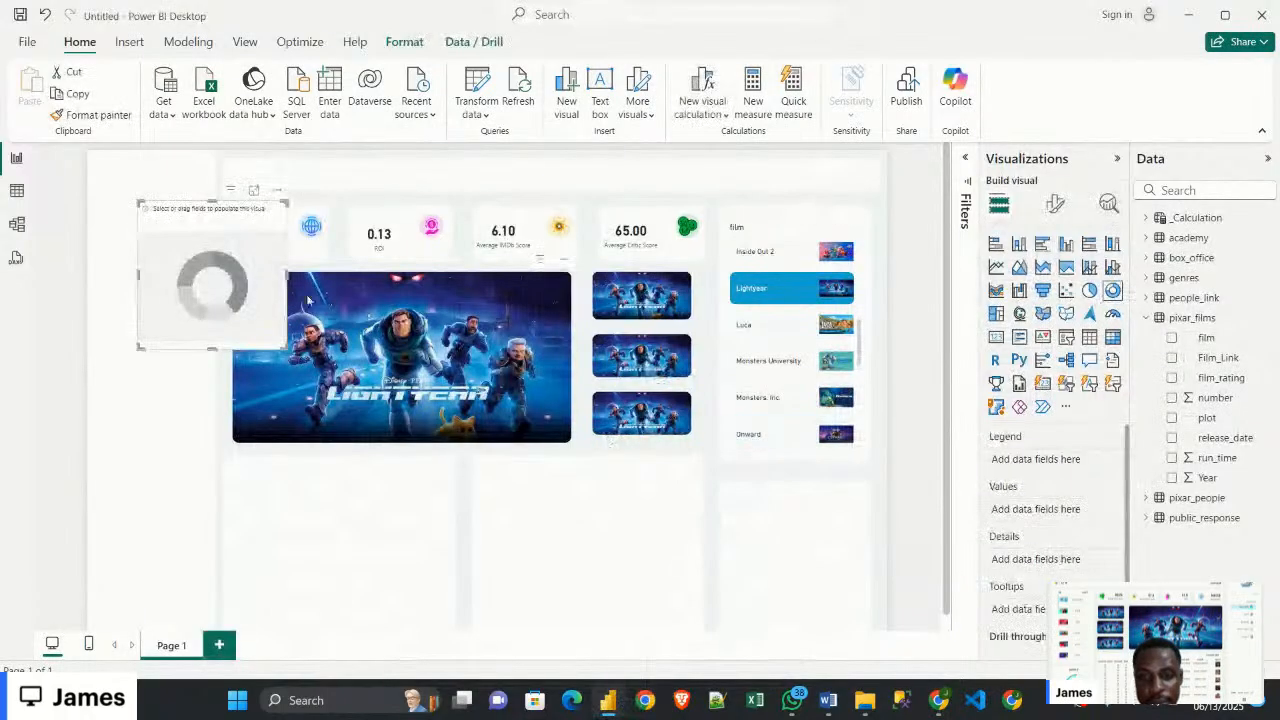
left_click_drag(255, 300, 664, 560)
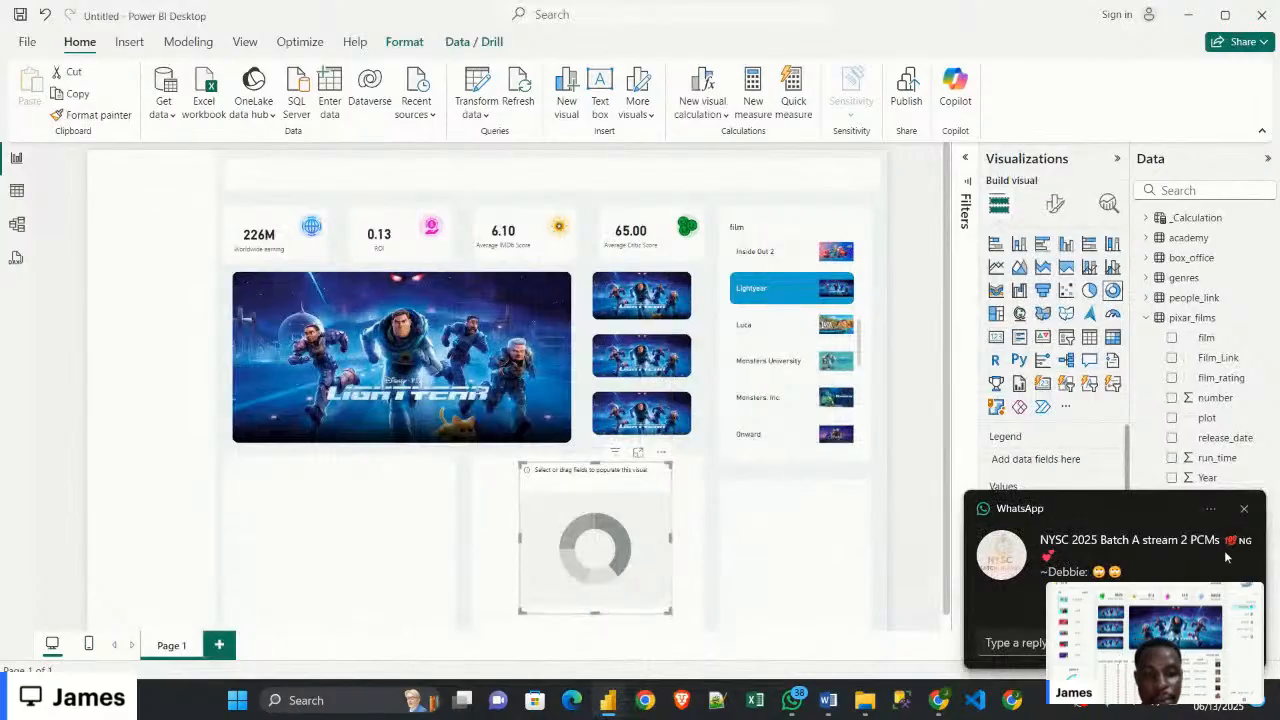
left_click(1244, 508)
left_click_drag(607, 514, 801, 530)
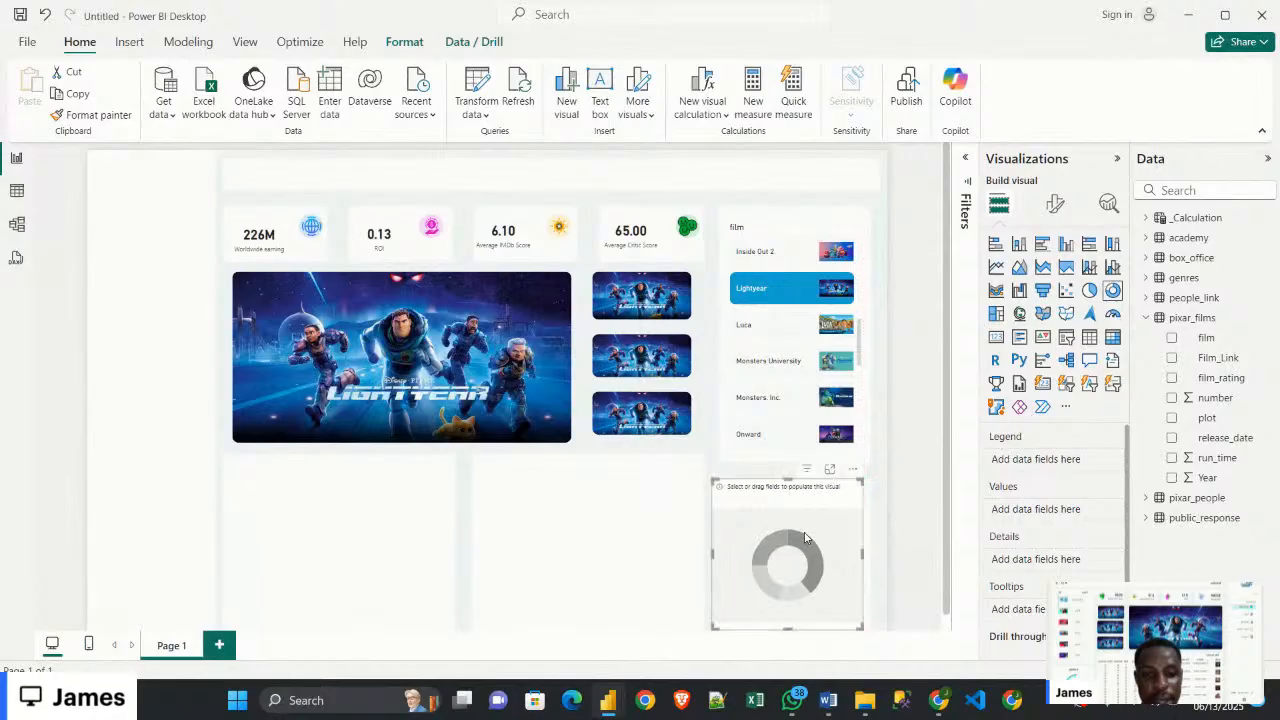
Assign film_rating from pixar_films to the donut chart's legend and clear the film slicer's selection
left_click(1147, 498)
left_click(1147, 498)
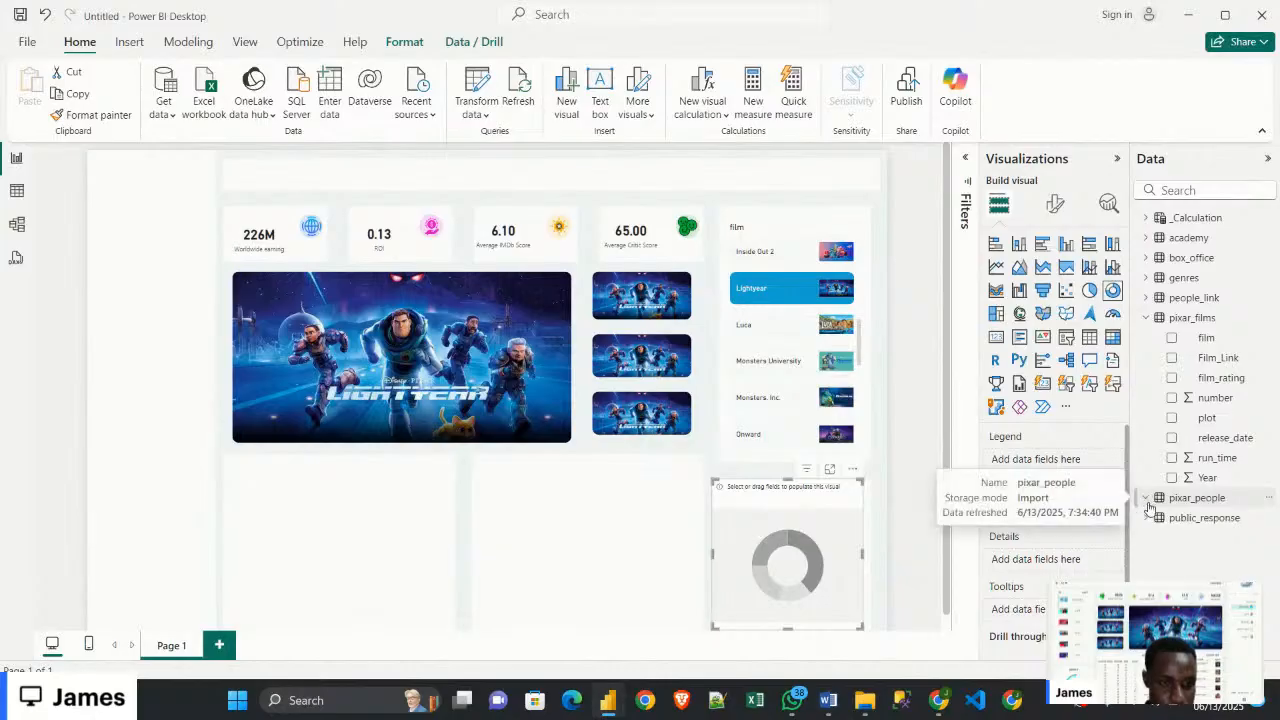
left_click(1147, 518)
left_click(1147, 518)
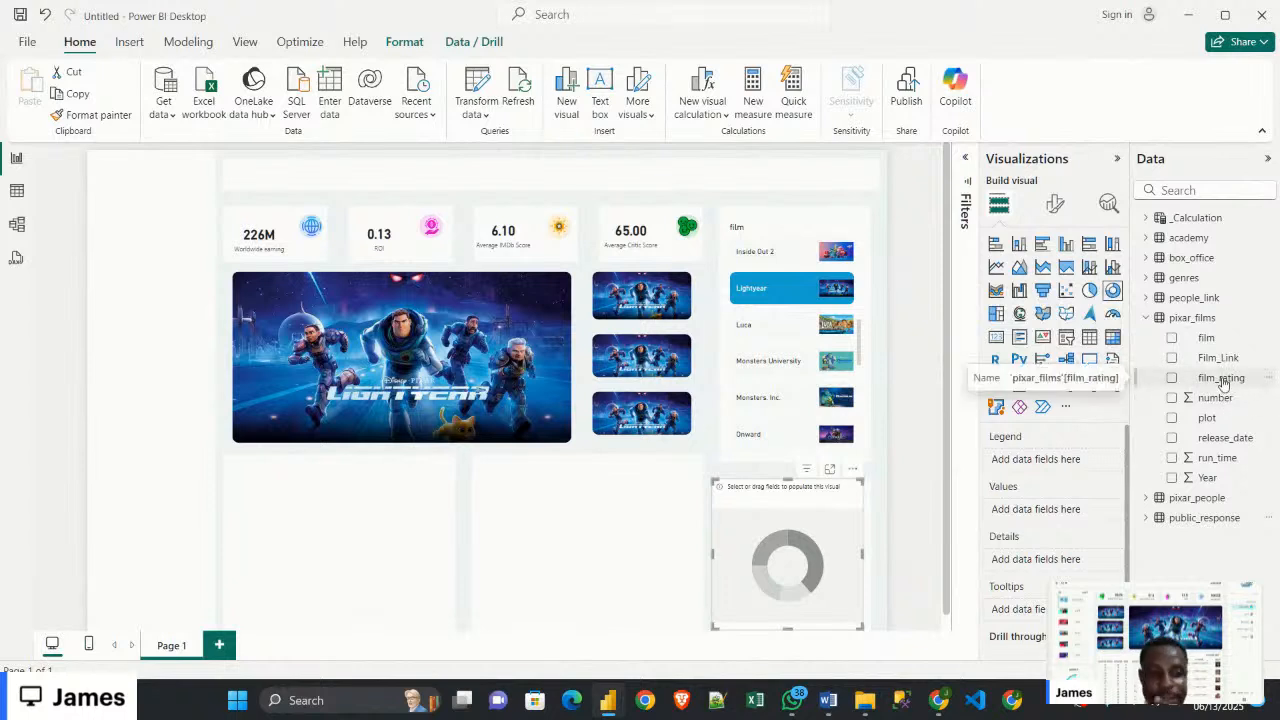
left_click_drag(1222, 385, 1057, 470)
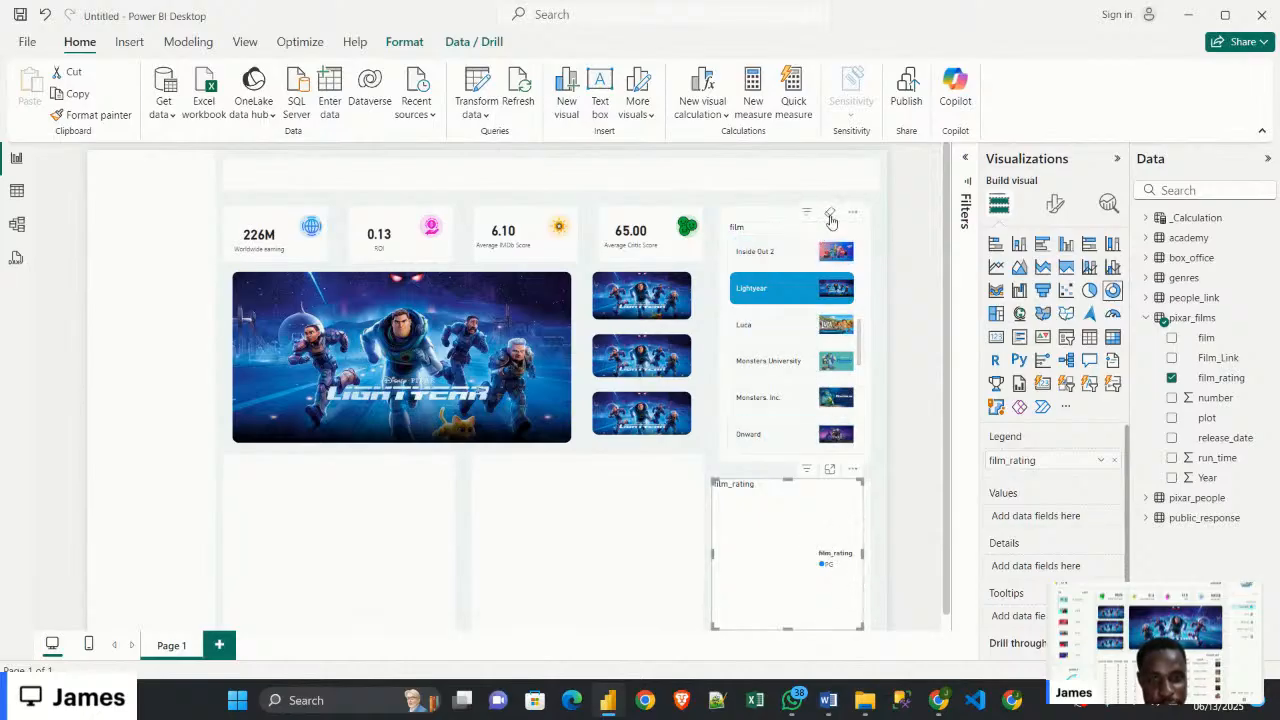
left_click(831, 360)
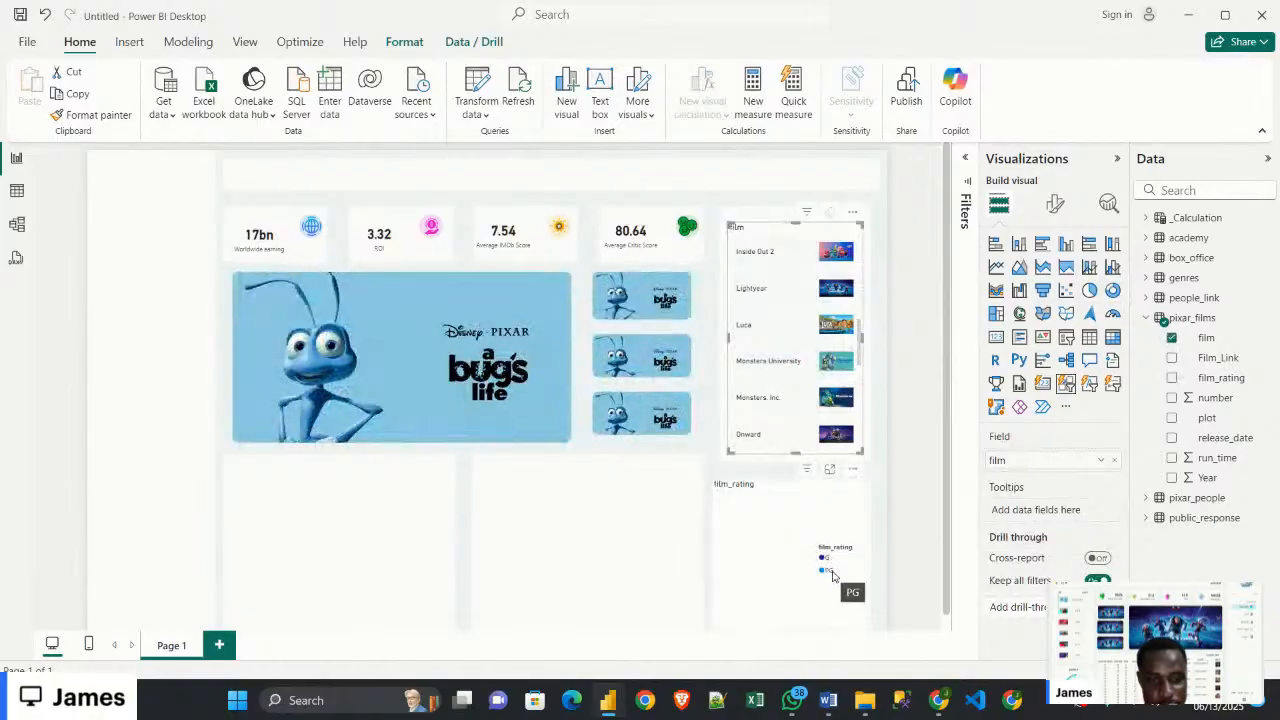
left_click(820, 538)
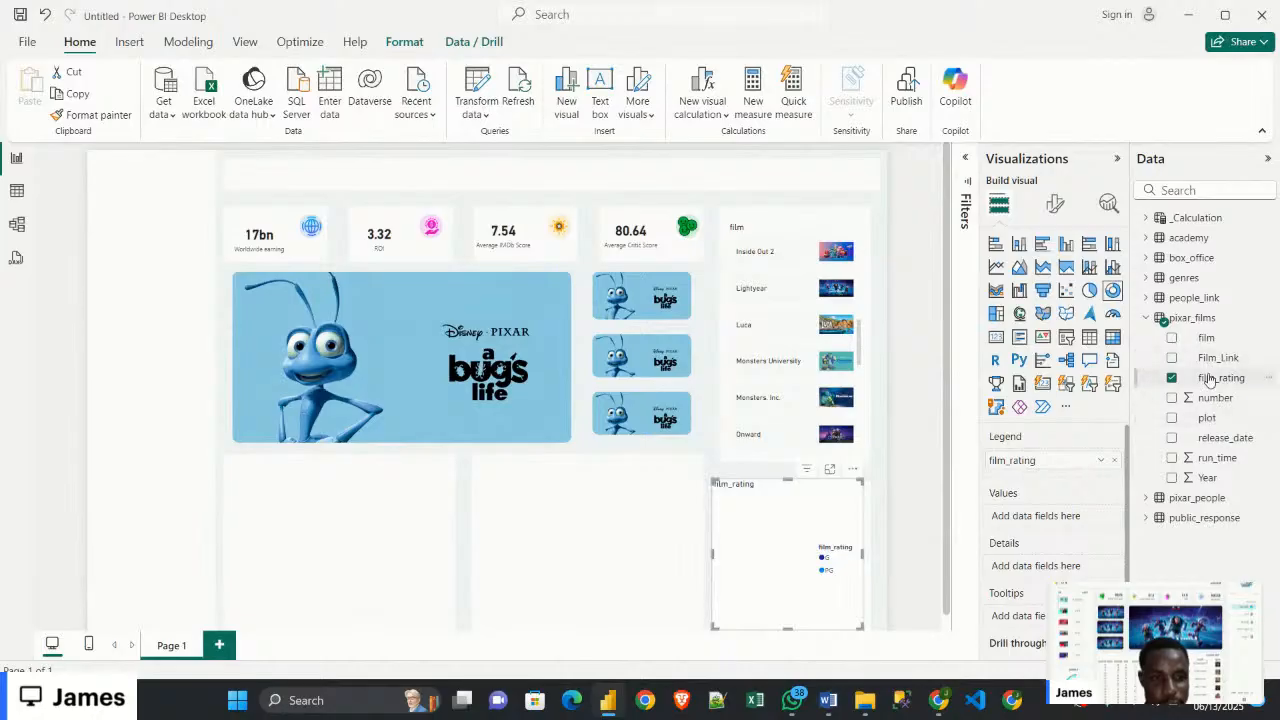
Set the donut chart's values to the count of film_rating and resize the chart within the card below the film slicer
left_click_drag(1210, 380, 1047, 522)
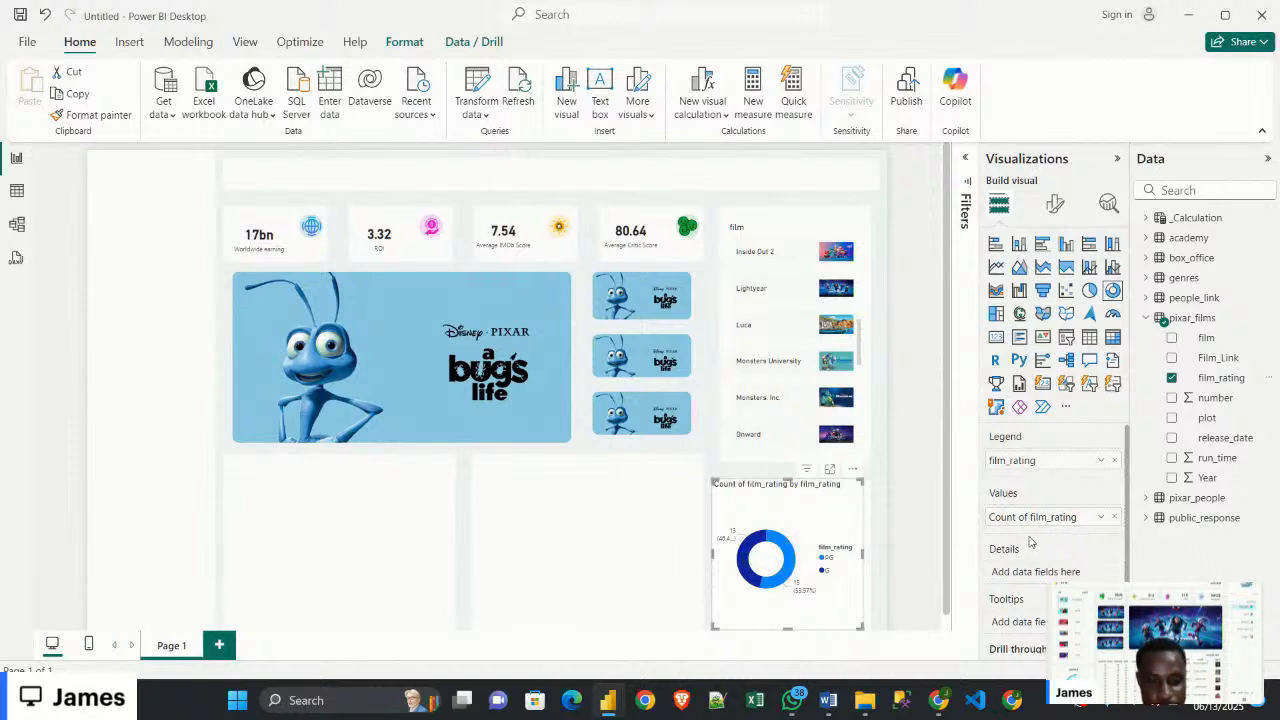
left_click_drag(866, 479, 871, 487)
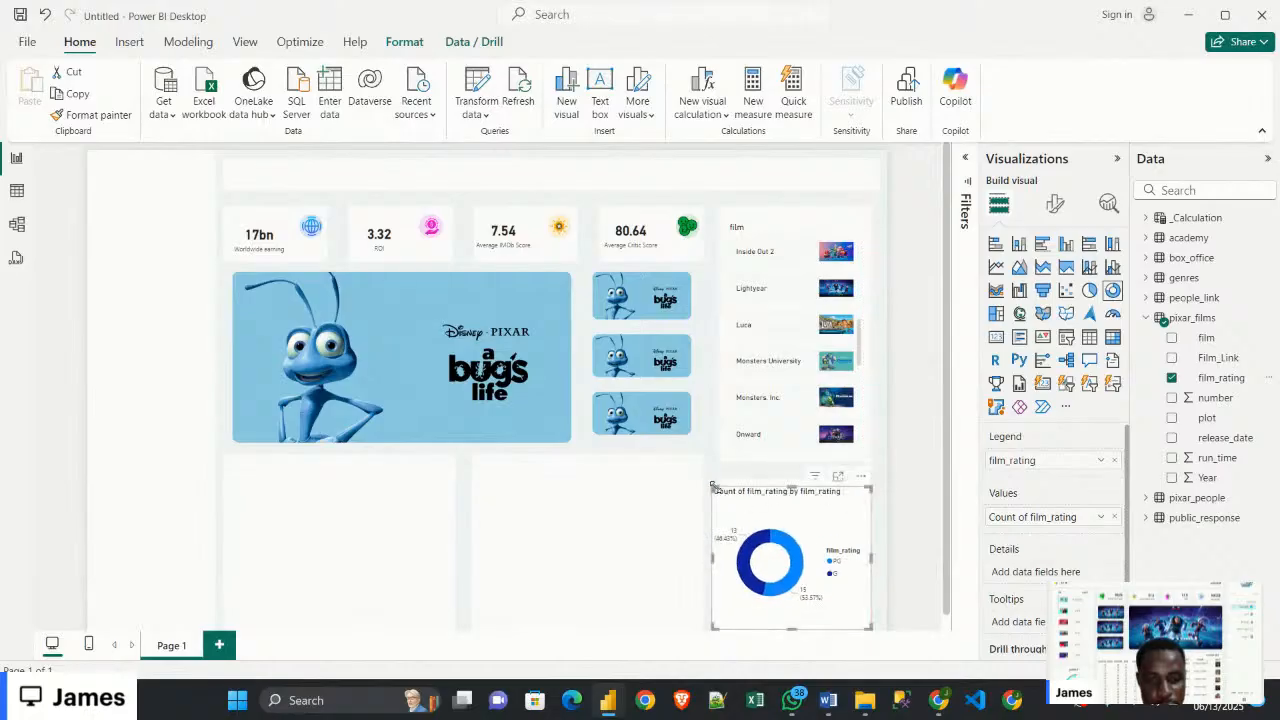
left_click_drag(712, 486, 740, 494)
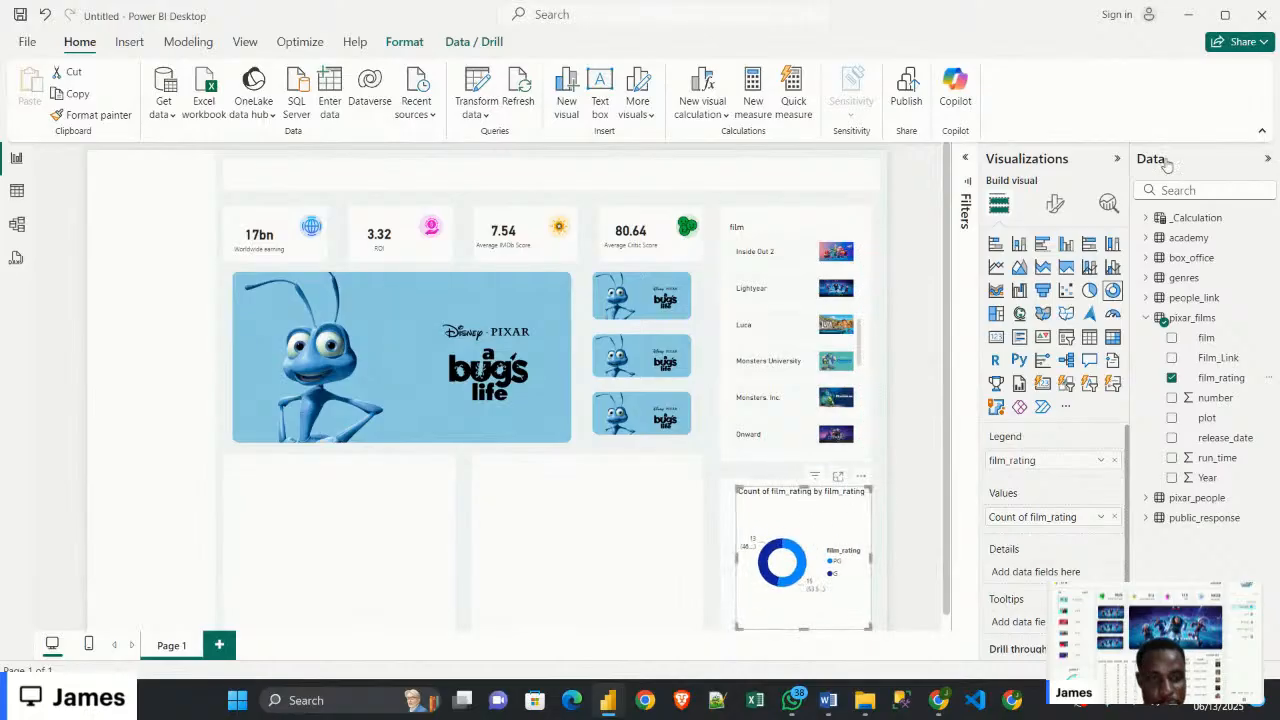
Turn off the donut chart's detail labels and legend
left_click(1055, 203)
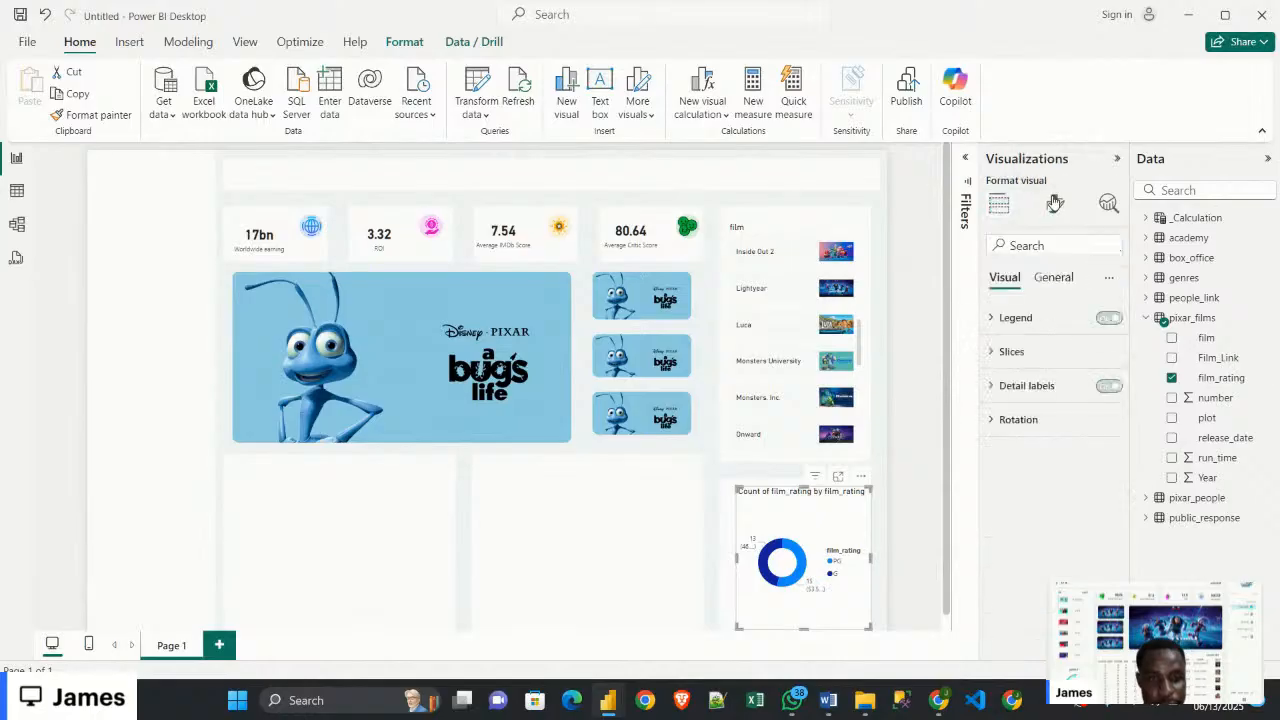
left_click(1104, 387)
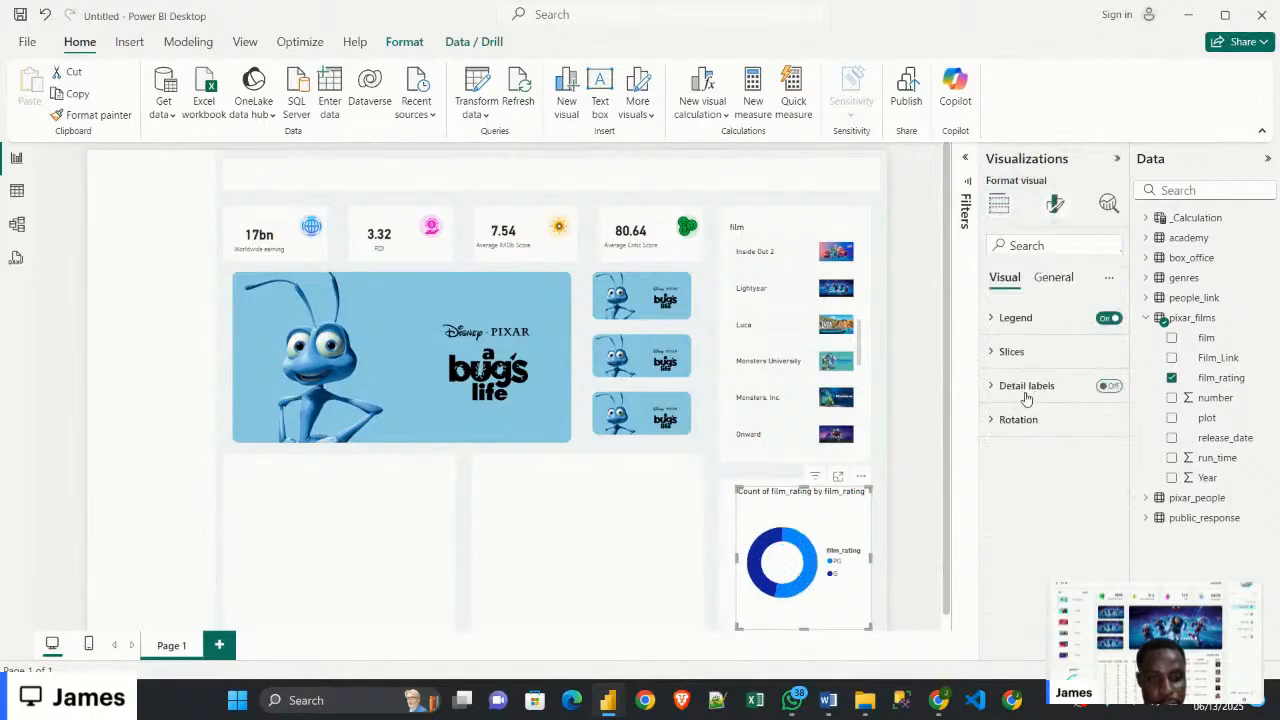
left_click(1106, 318)
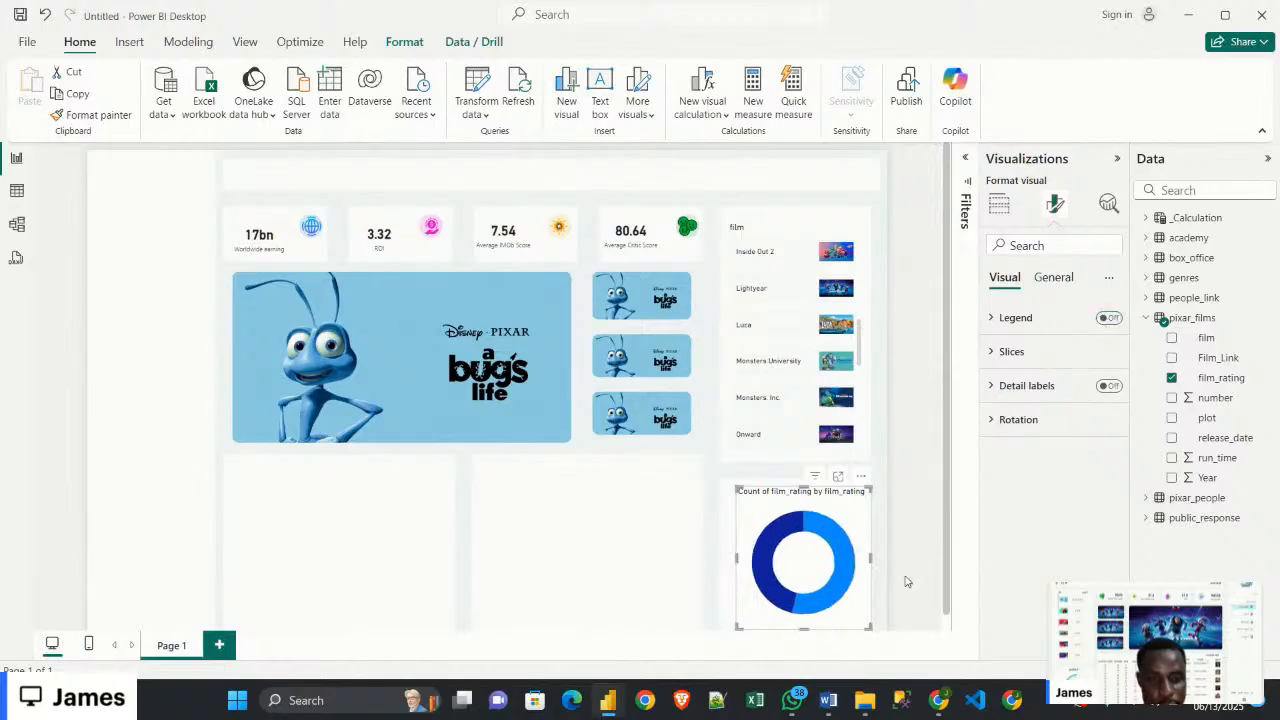
Thin the donut chart's ring by setting the slices' inner radius to 77%
left_click(1015, 351)
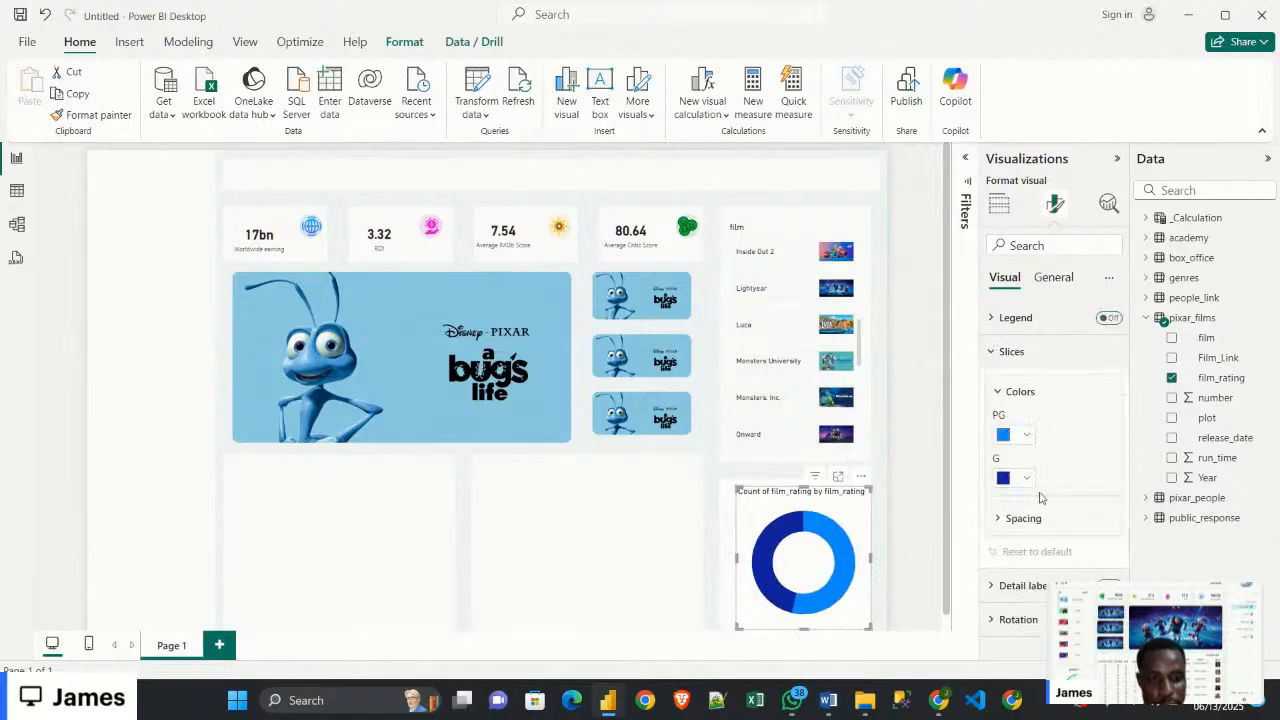
left_click(1023, 518)
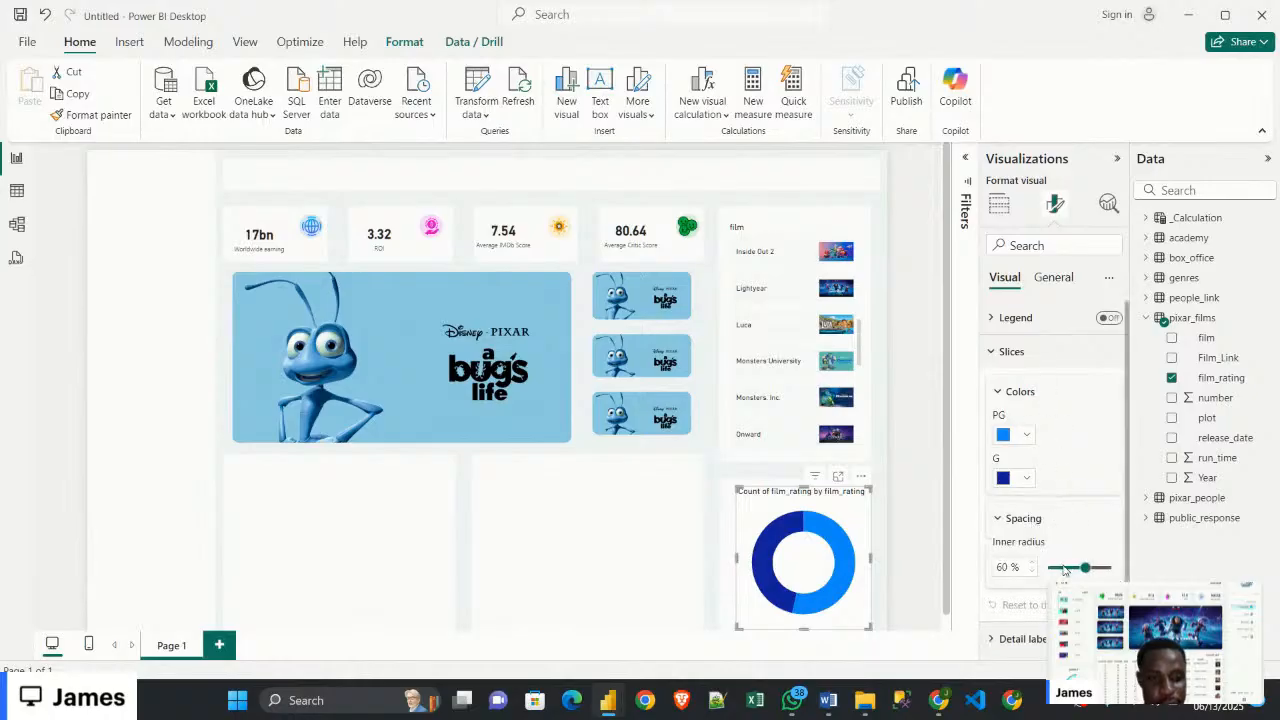
left_click_drag(1066, 566, 1097, 569)
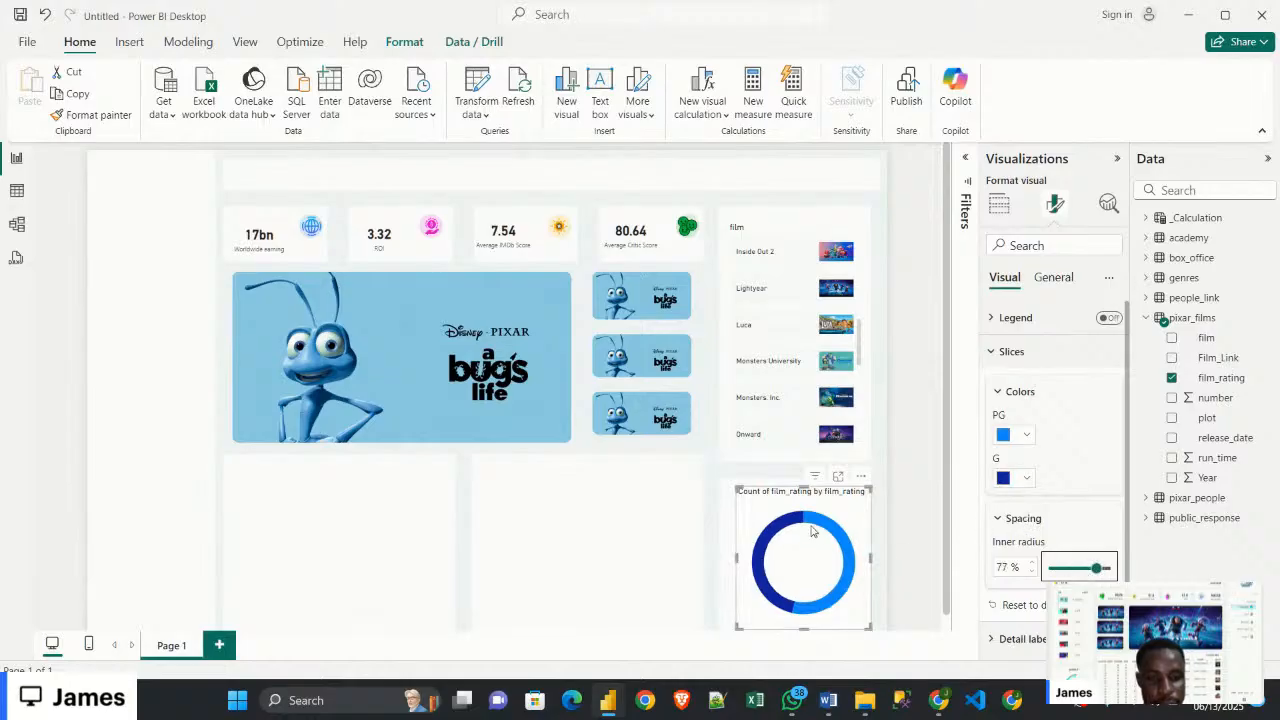
Recolor the donut chart's slices, using the recent light blue for PG and the recent light grey for G
mouse_move(608, 700)
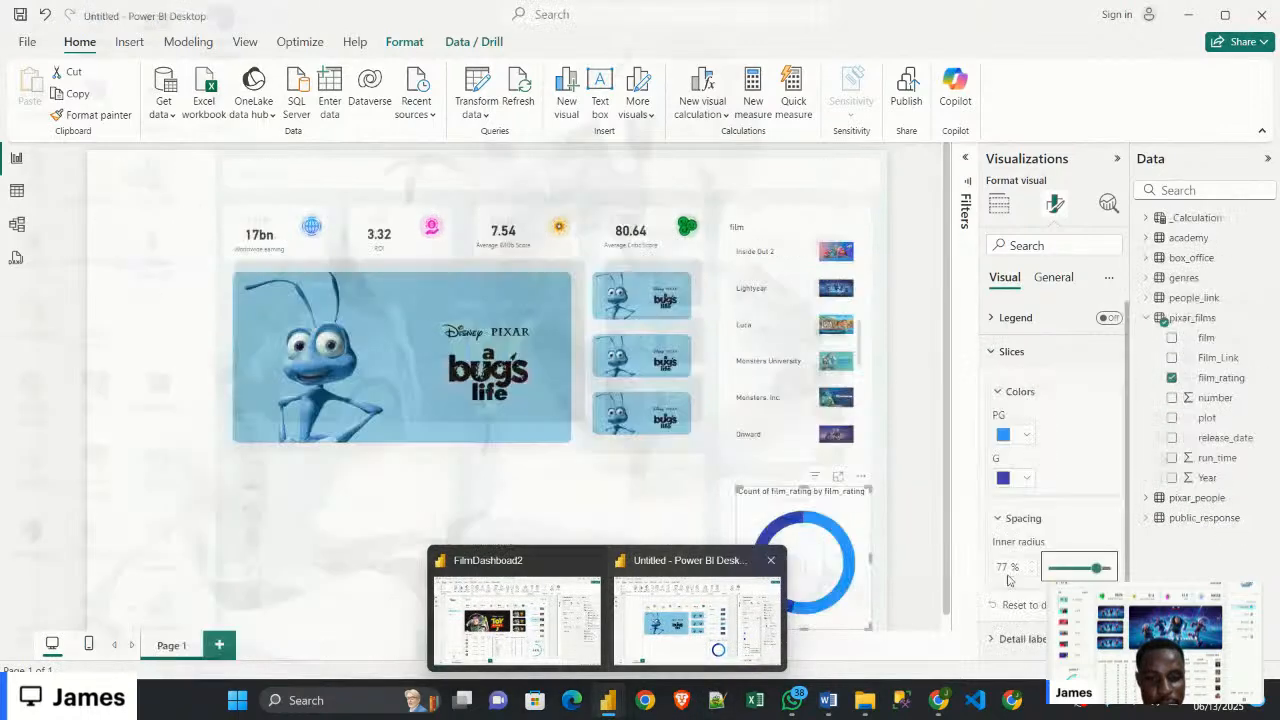
left_click(1024, 438)
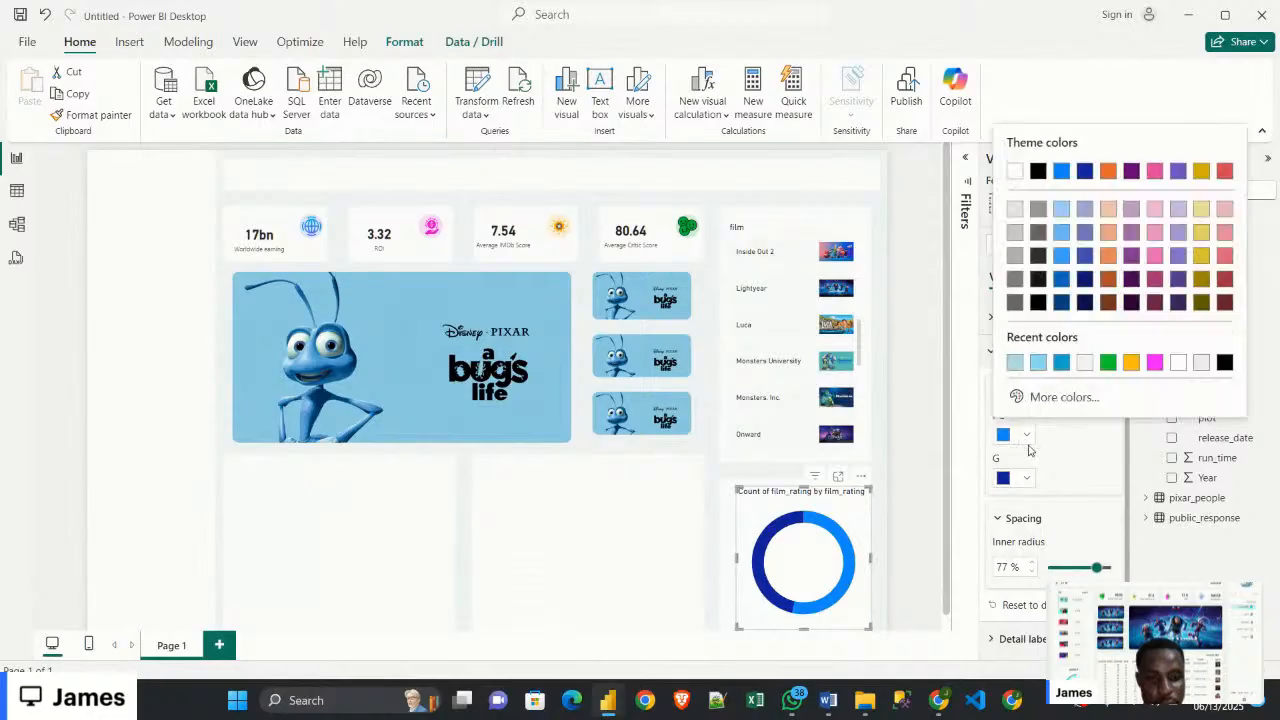
left_click(1041, 362)
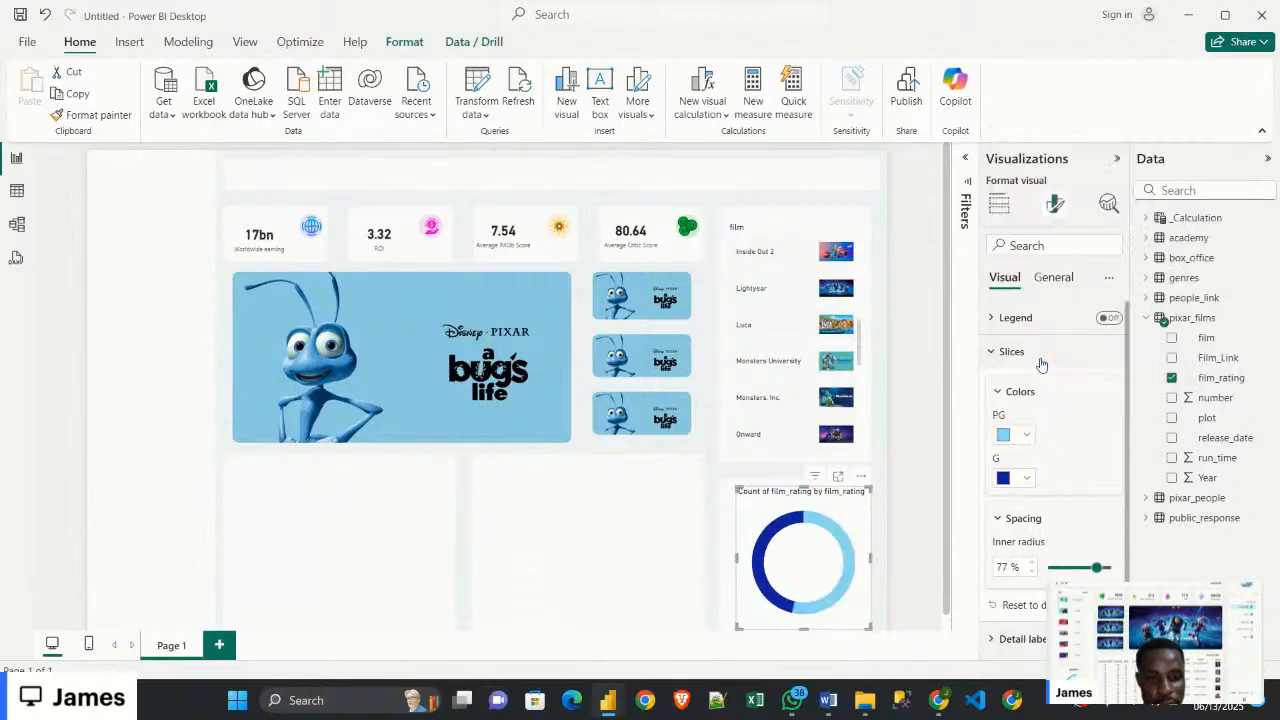
left_click(1027, 480)
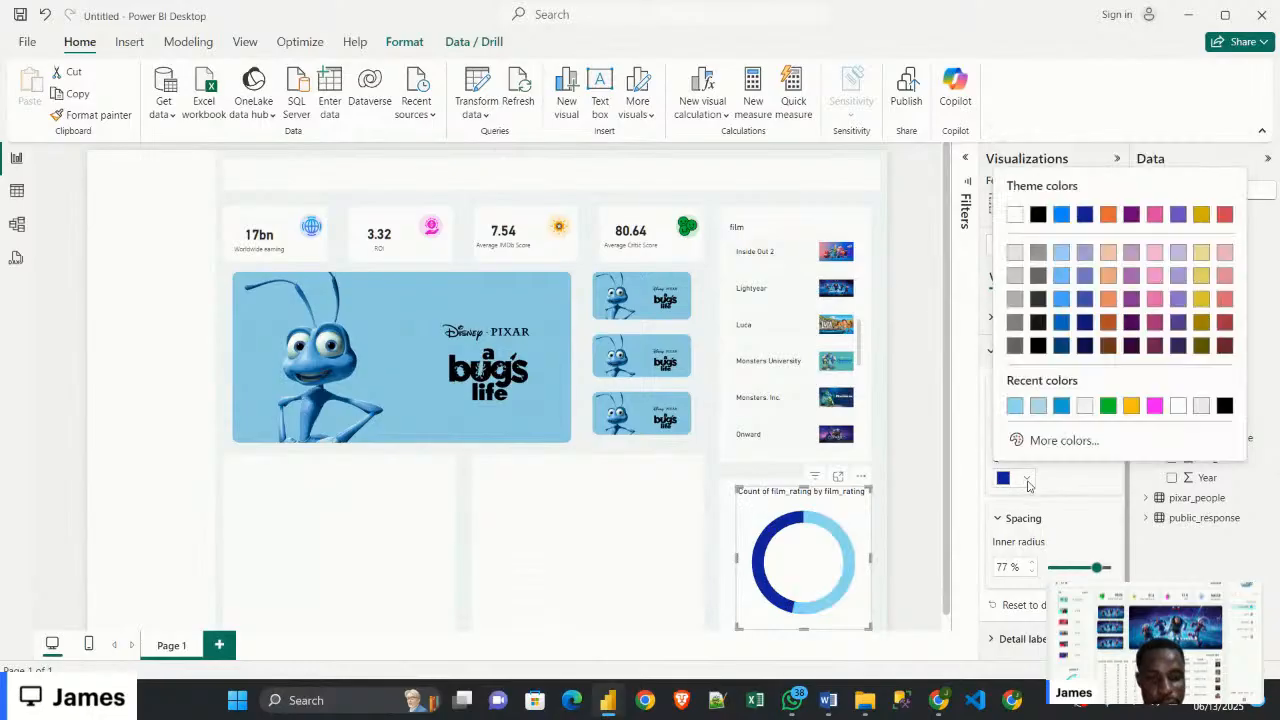
left_click(1086, 406)
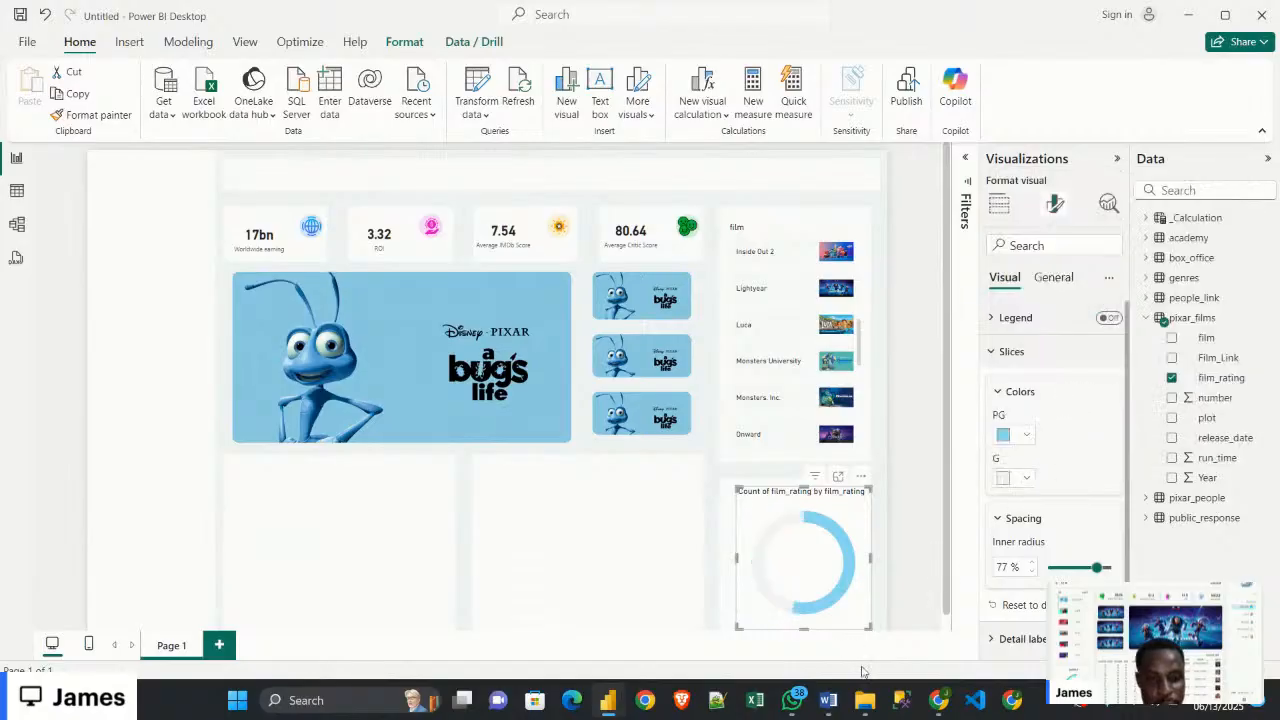
Set the donut chart's inner radius to 90%
mouse_move(612, 702)
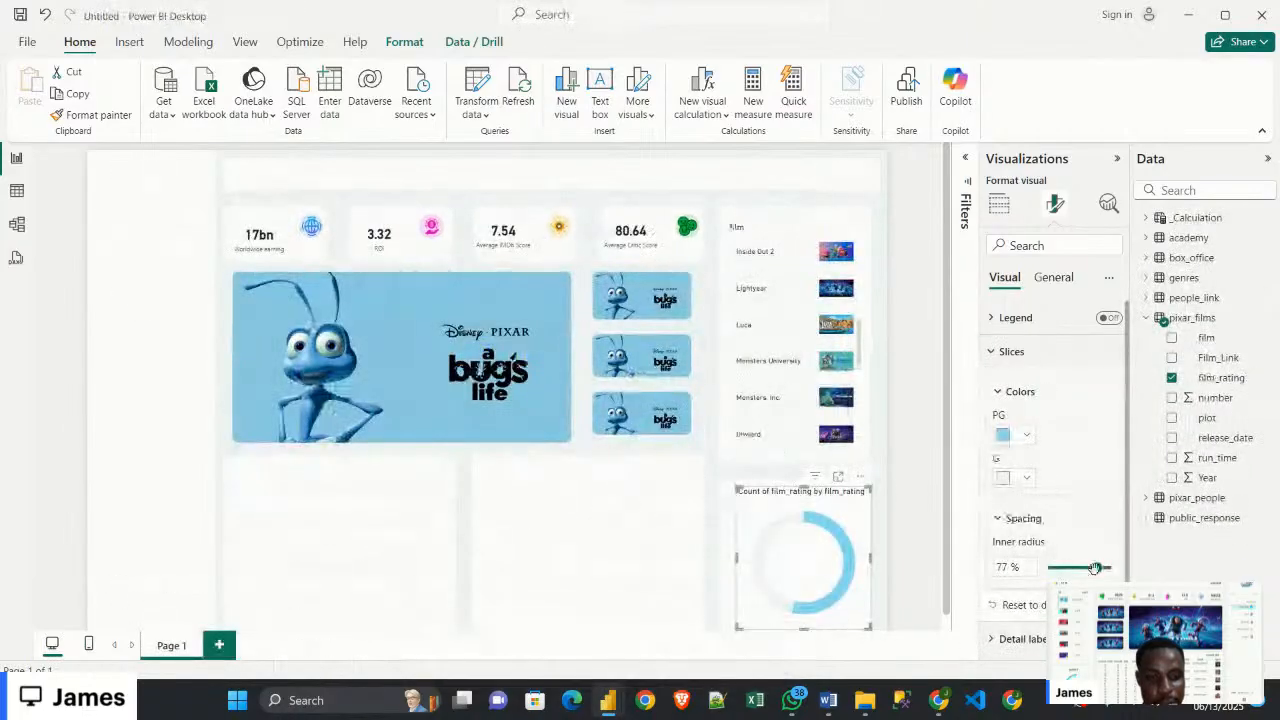
left_click_drag(1094, 568, 1099, 567)
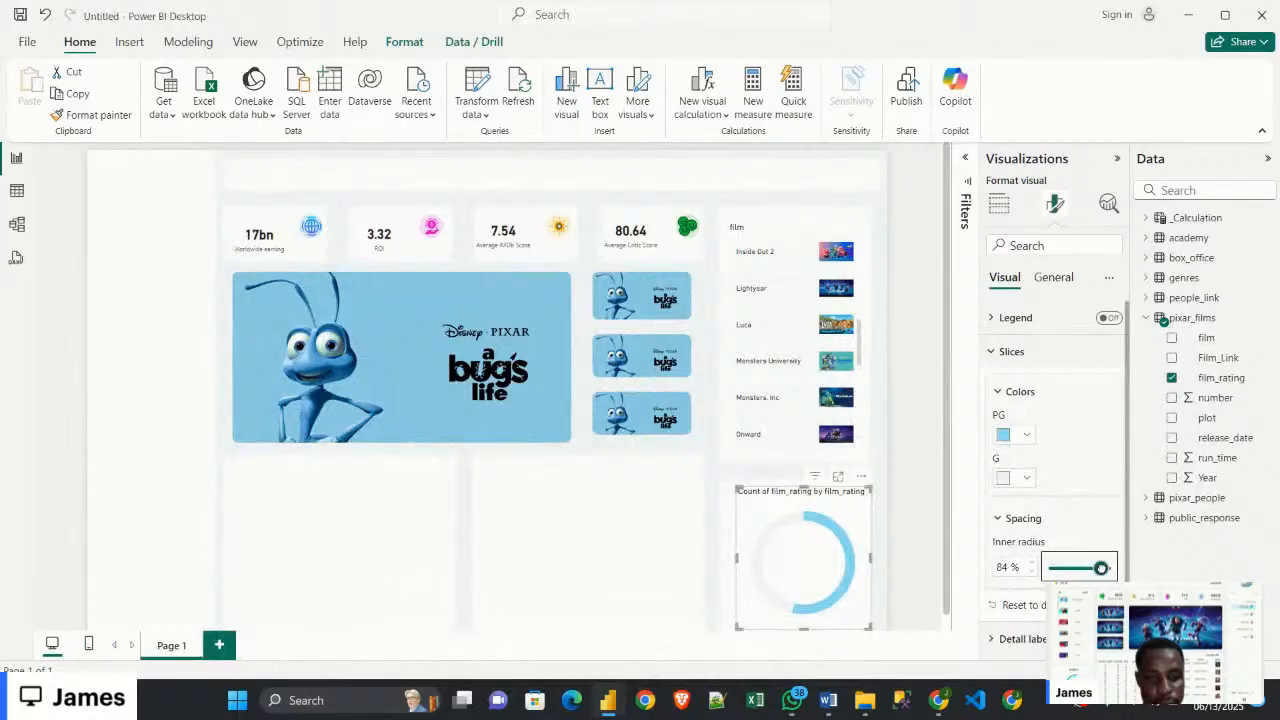
left_click_drag(1101, 568, 1104, 568)
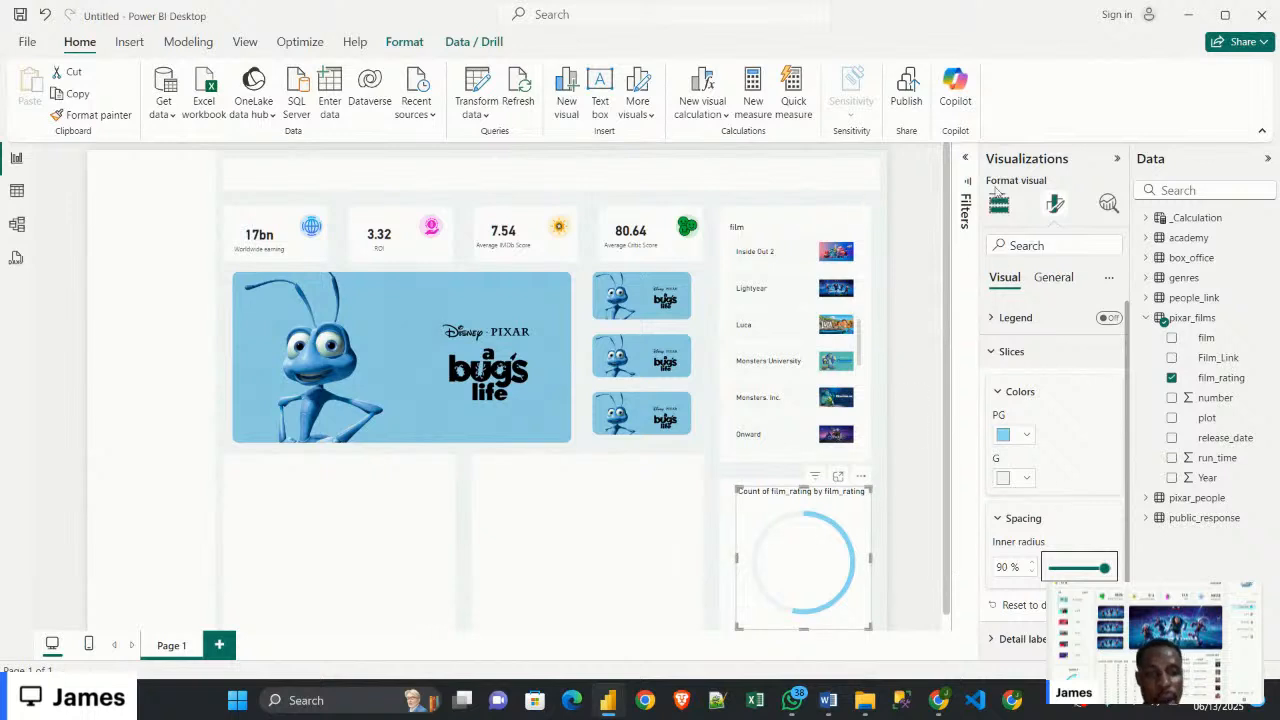
Turn off the donut chart's title, then shrink the chart and reposition it inside its card
left_click(1058, 277)
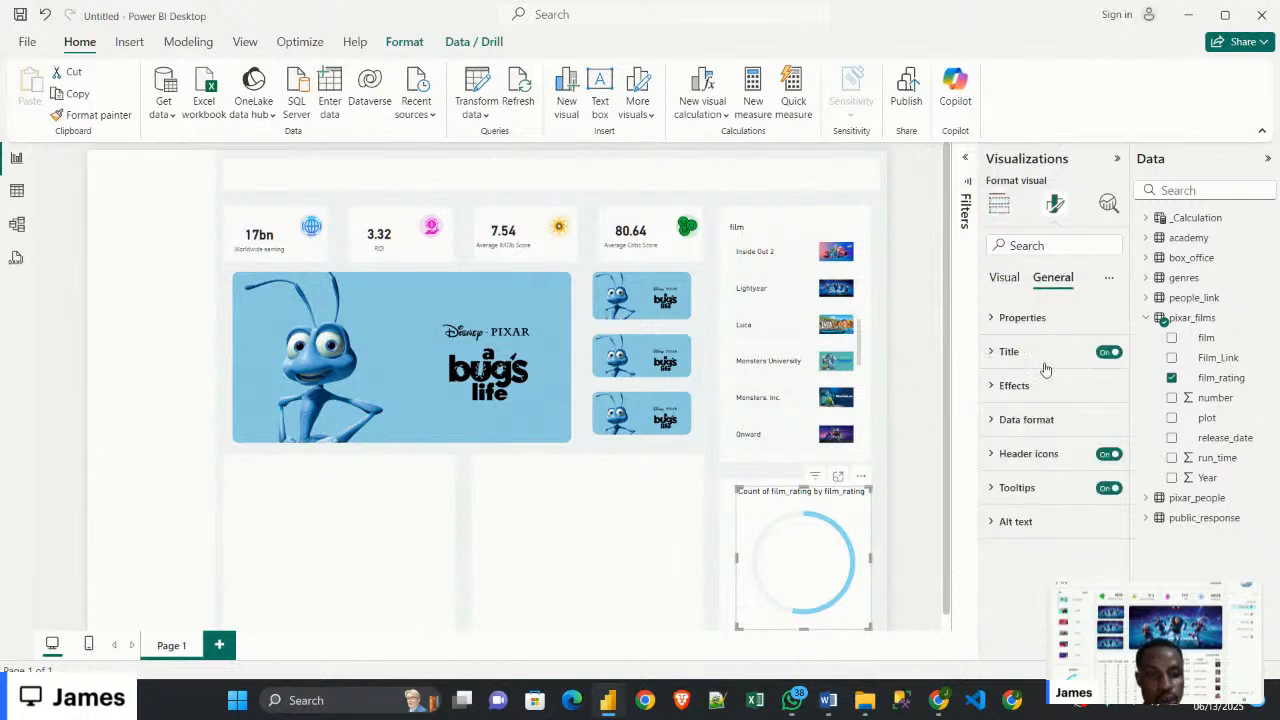
left_click(1105, 352)
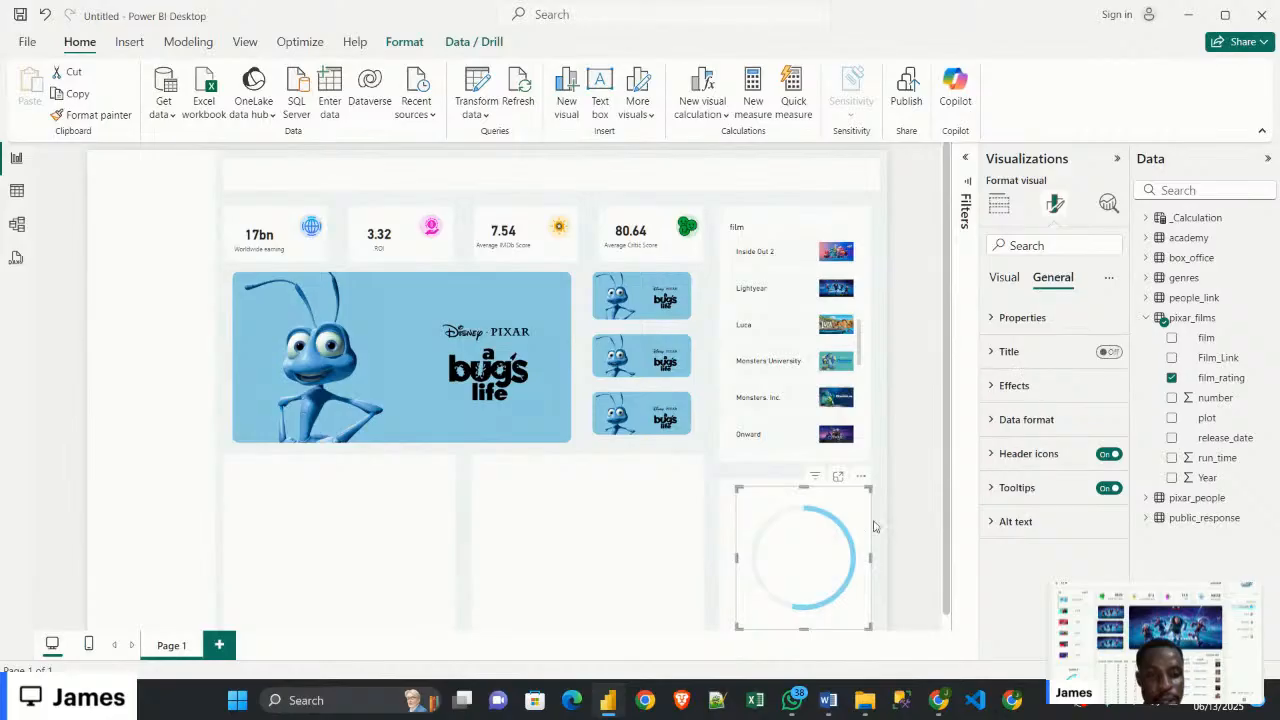
left_click_drag(869, 487, 851, 511)
left_click_drag(815, 558, 807, 549)
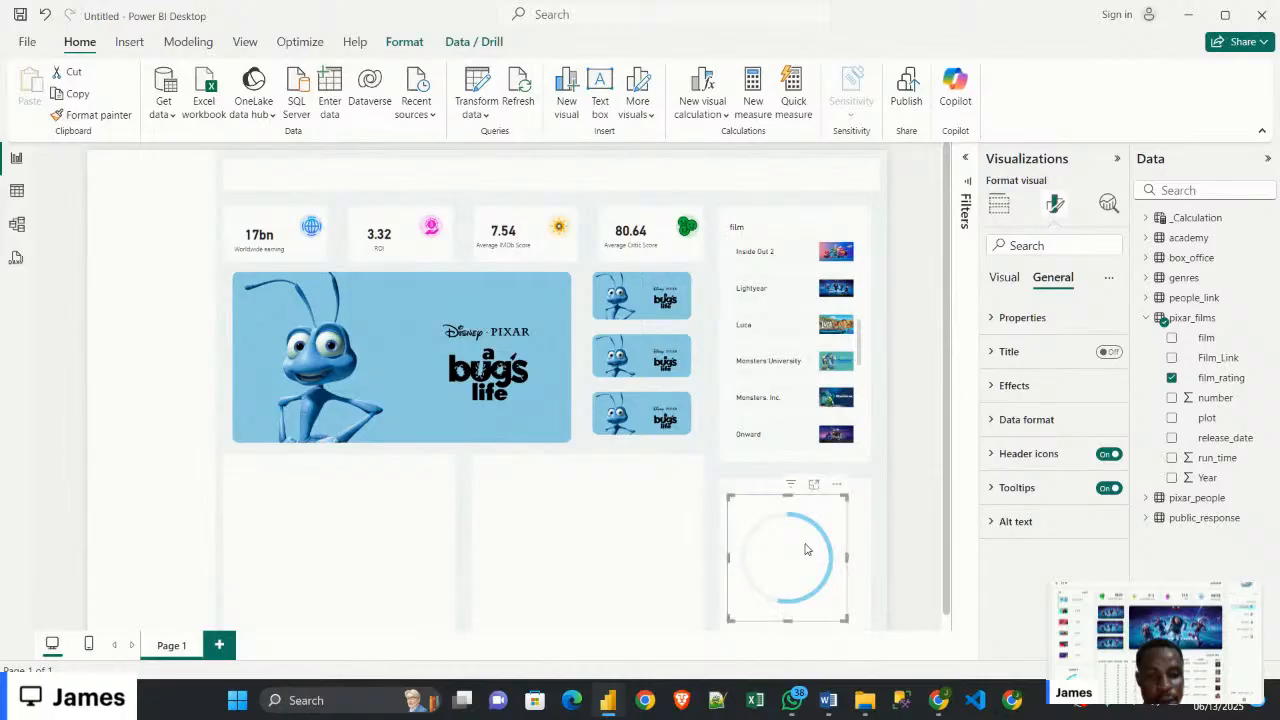
left_click(856, 562)
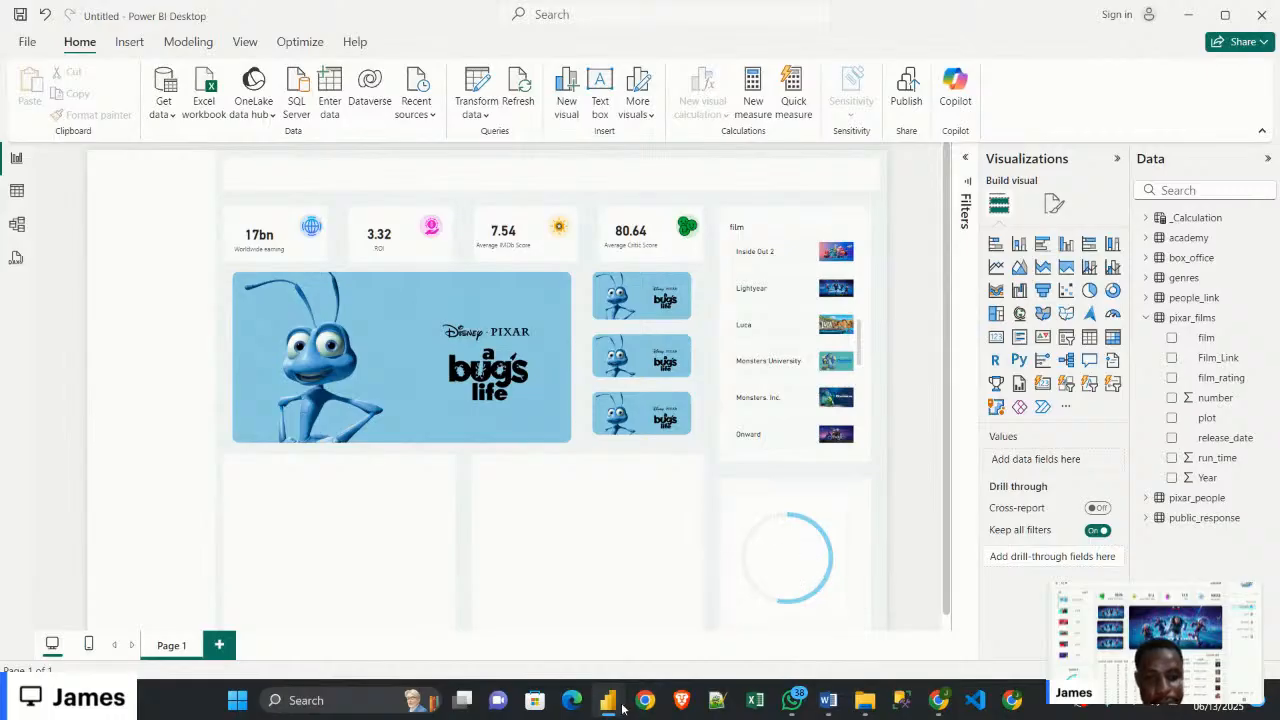
Add a slicer over the middle empty card and assign film_rating from pixar_films as its field
mouse_move(622, 708)
mouse_move(565, 630)
left_click(692, 620)
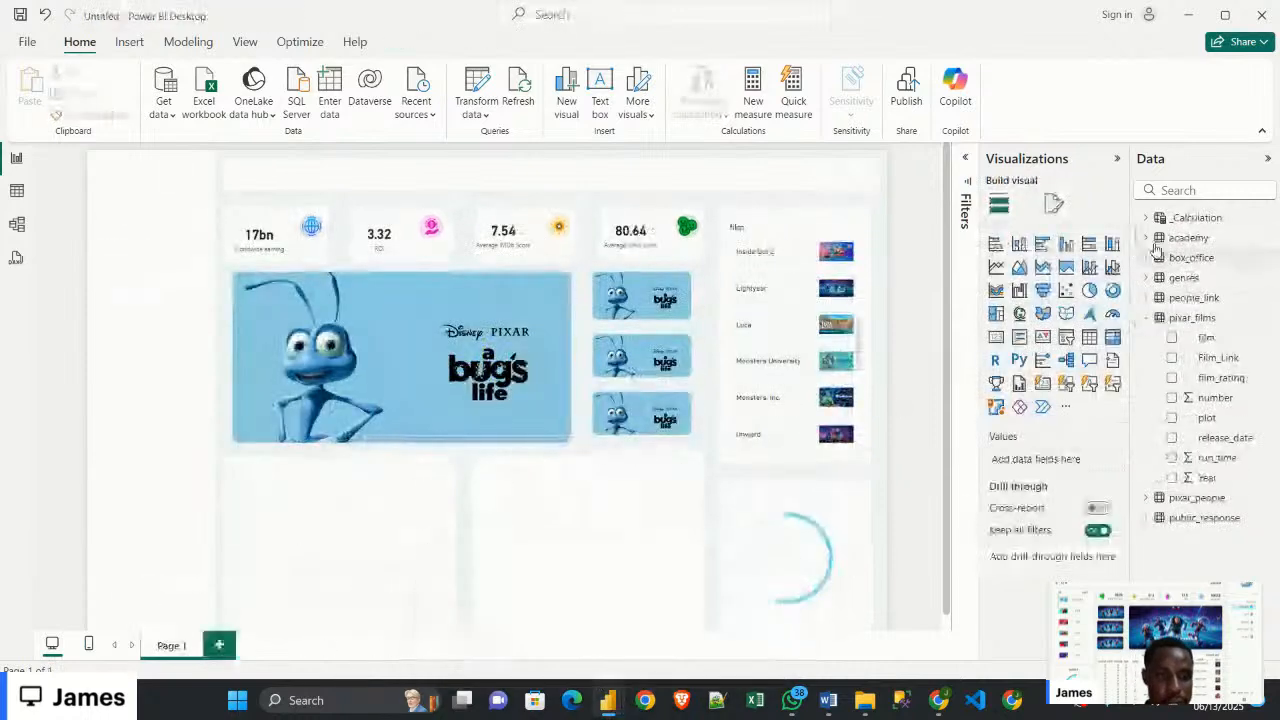
left_click(1148, 319)
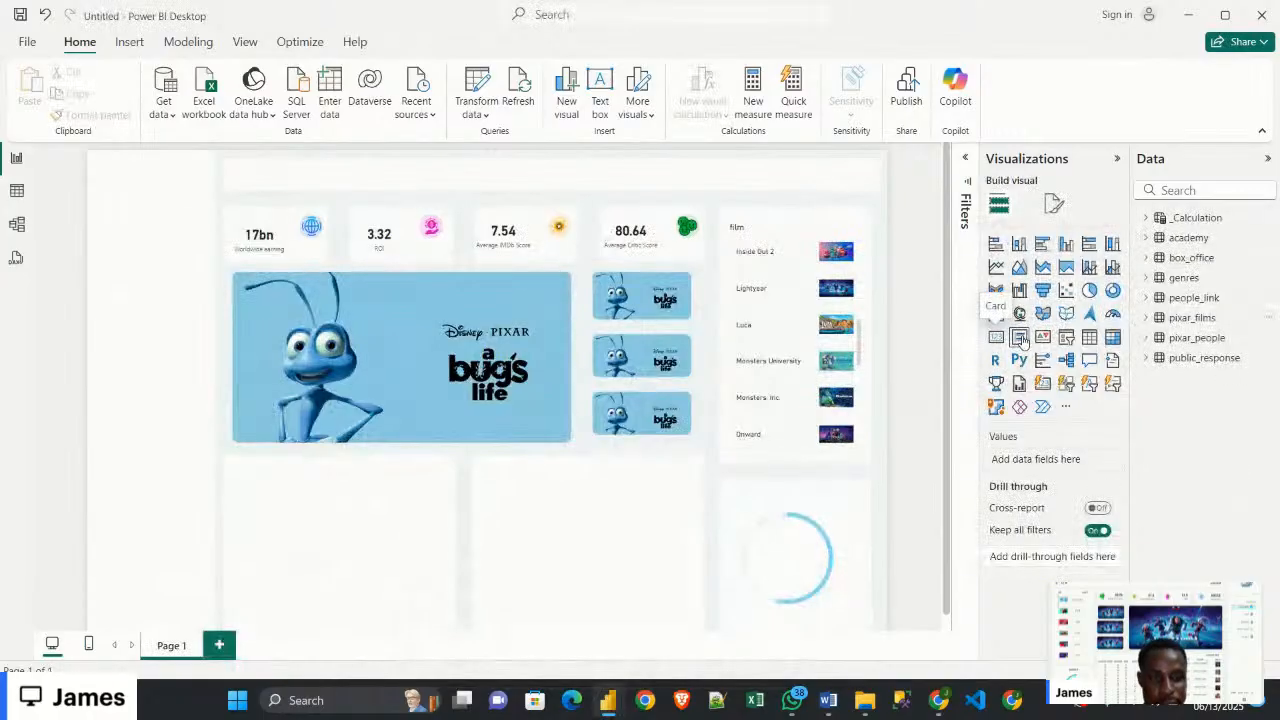
left_click(1066, 337)
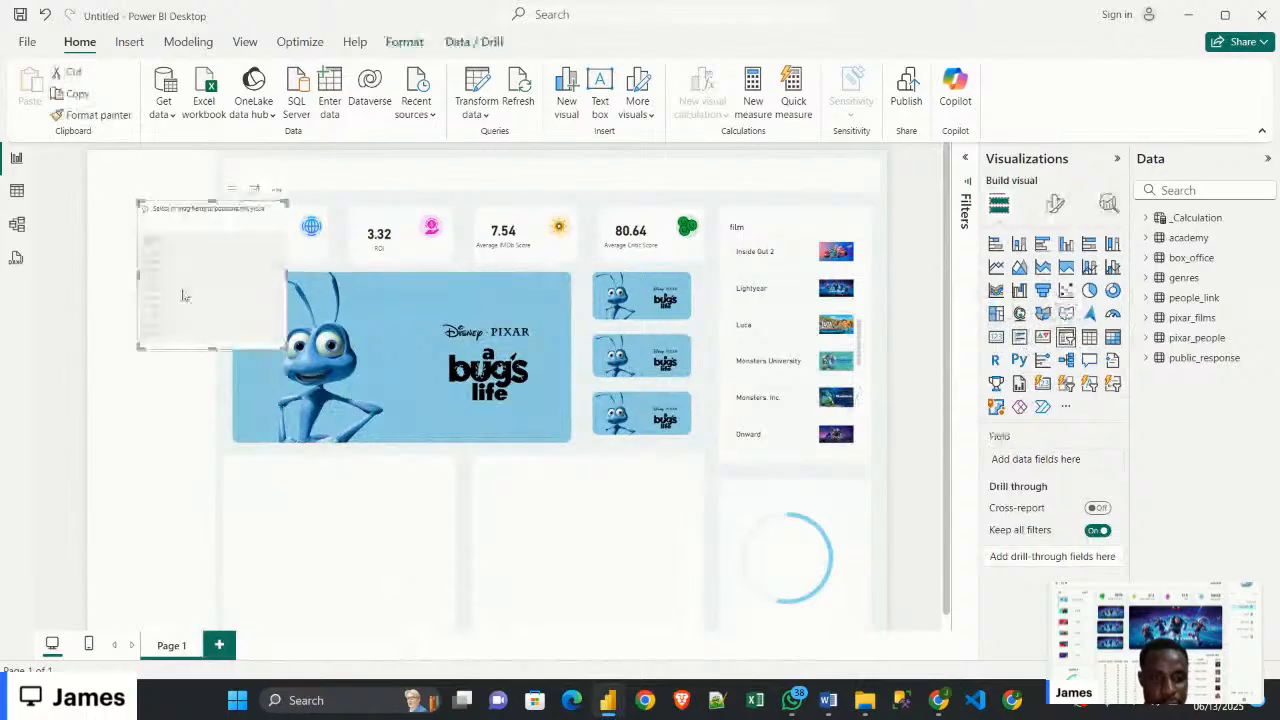
left_click_drag(180, 290, 551, 505)
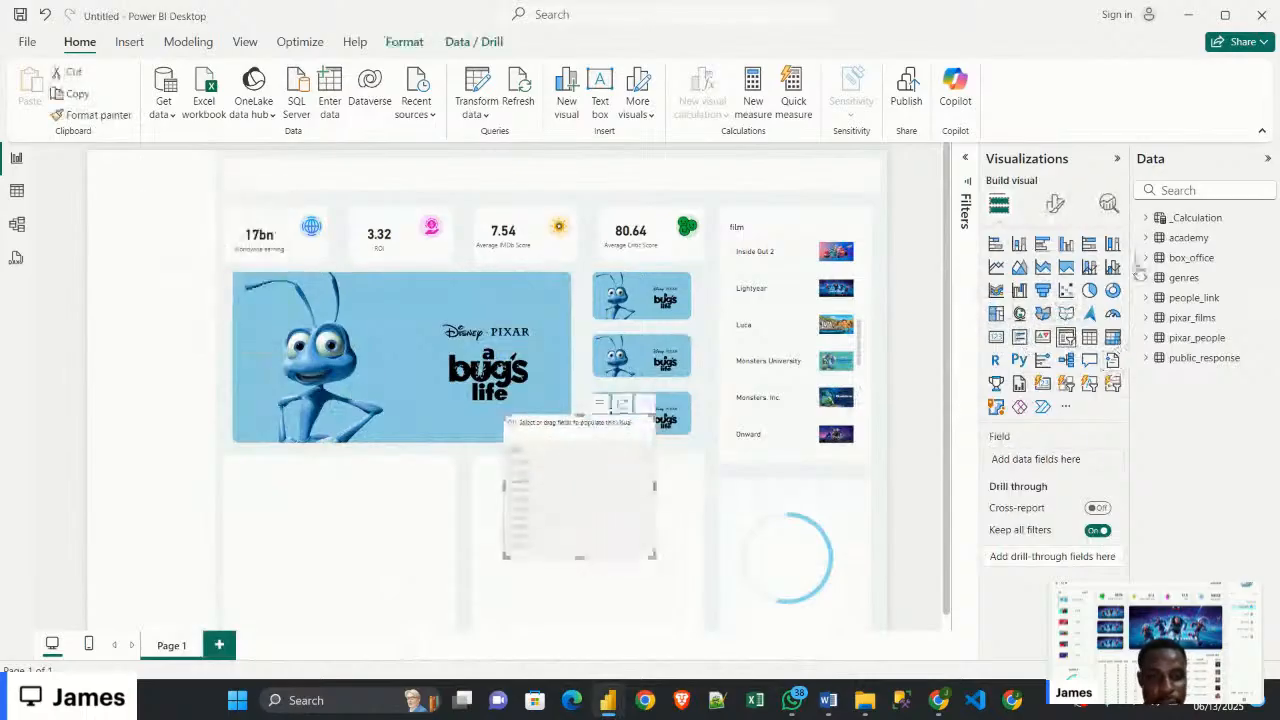
left_click(1147, 317)
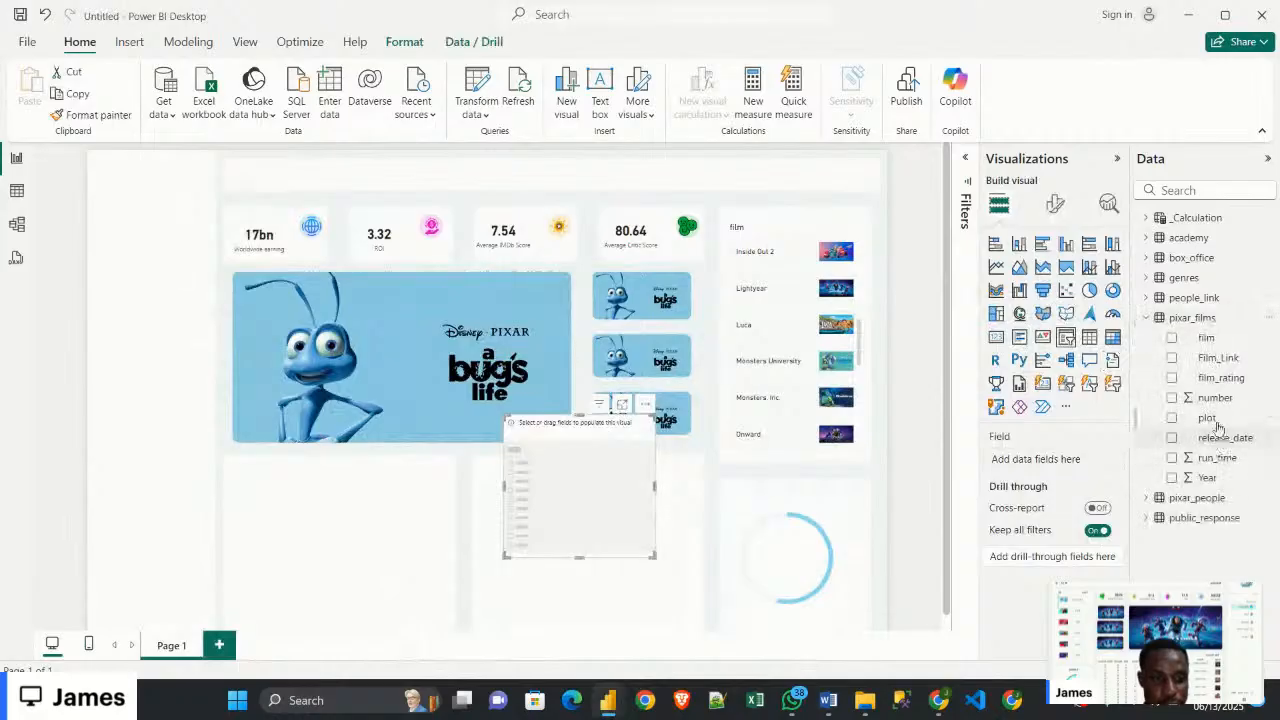
left_click_drag(1235, 378, 1040, 464)
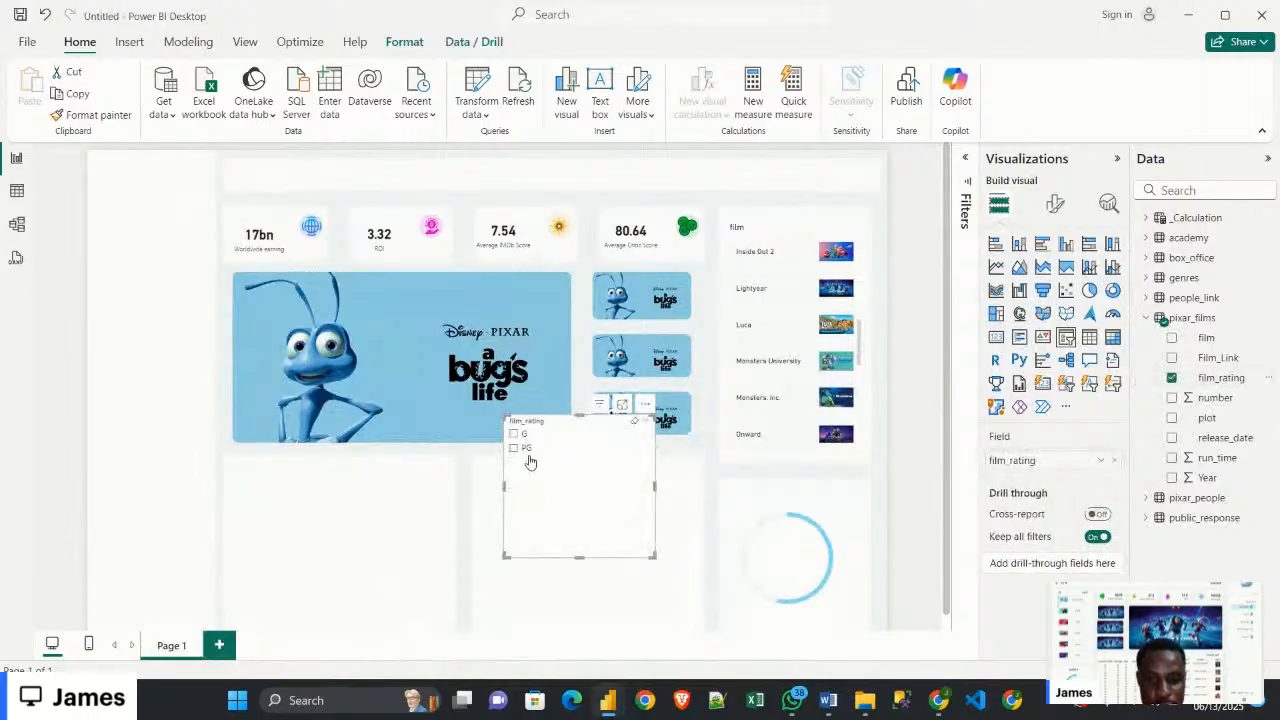
Shrink the film_rating slicer and place it inside the empty card beside the donut chart
left_click_drag(552, 462, 610, 535)
left_click_drag(711, 488, 641, 544)
left_click_drag(612, 588, 624, 557)
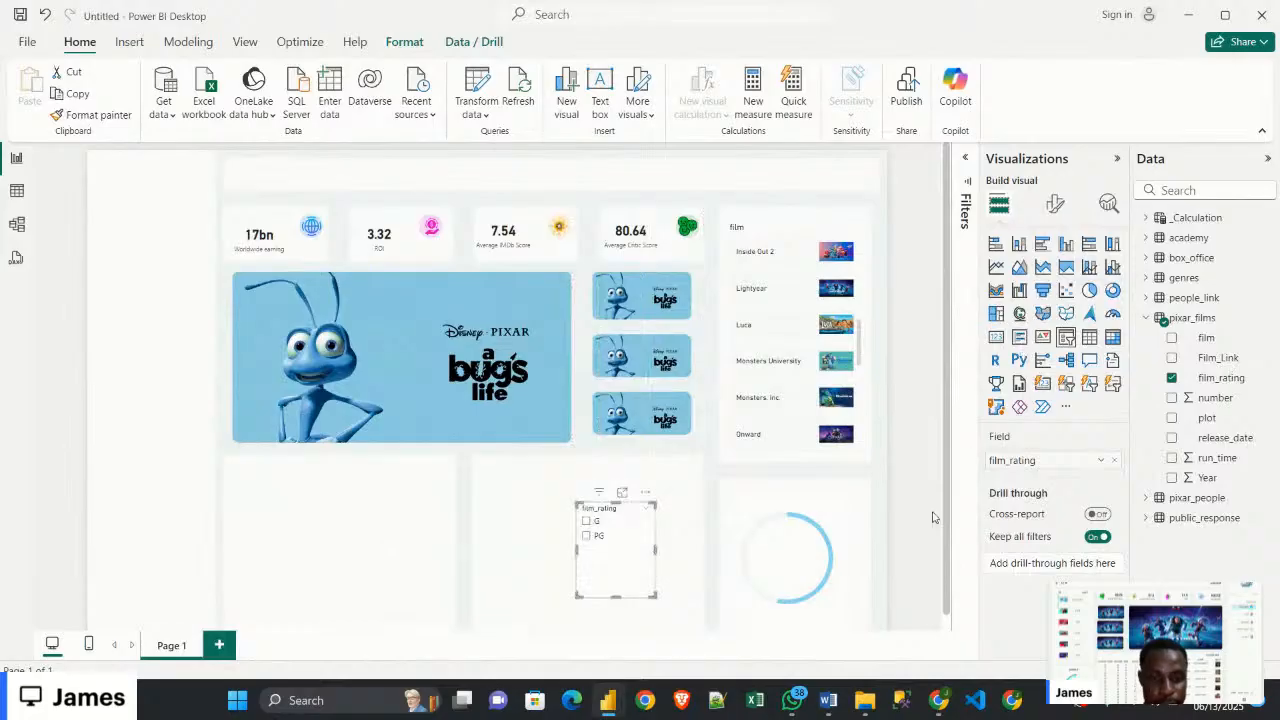
Turn off the film_rating slicer's header and enable single select for it
left_click(1055, 203)
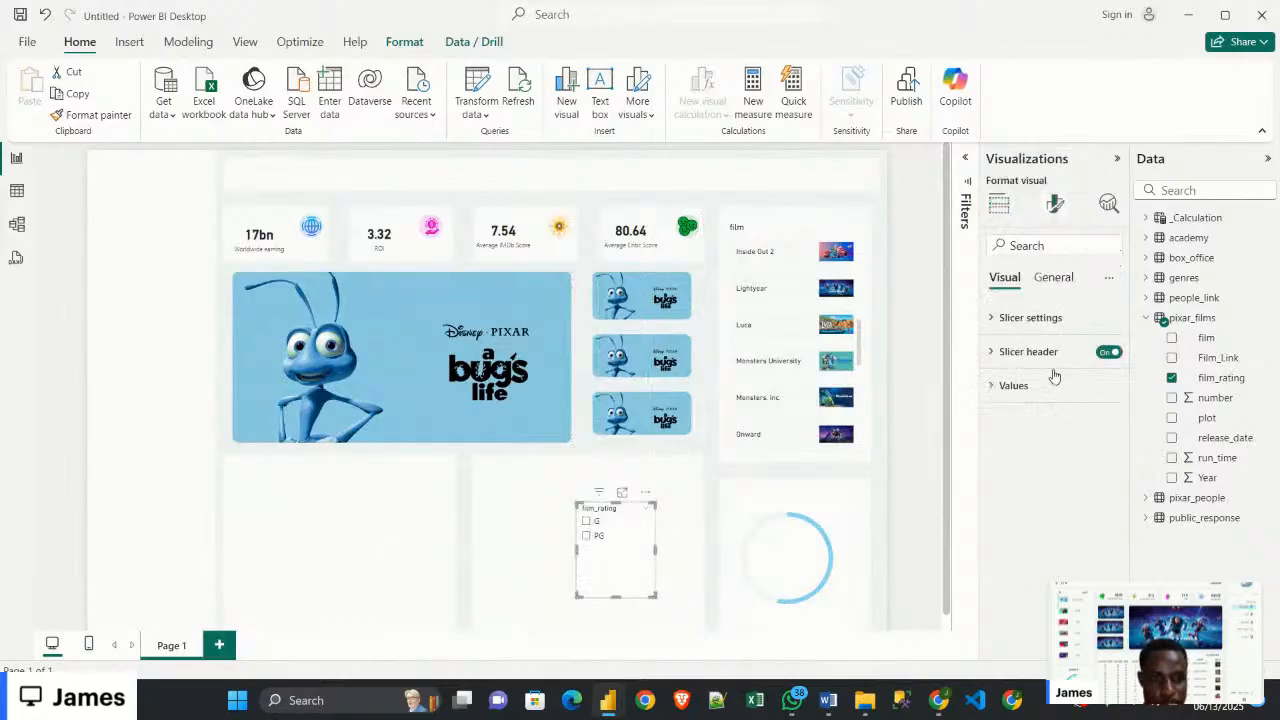
left_click(1108, 352)
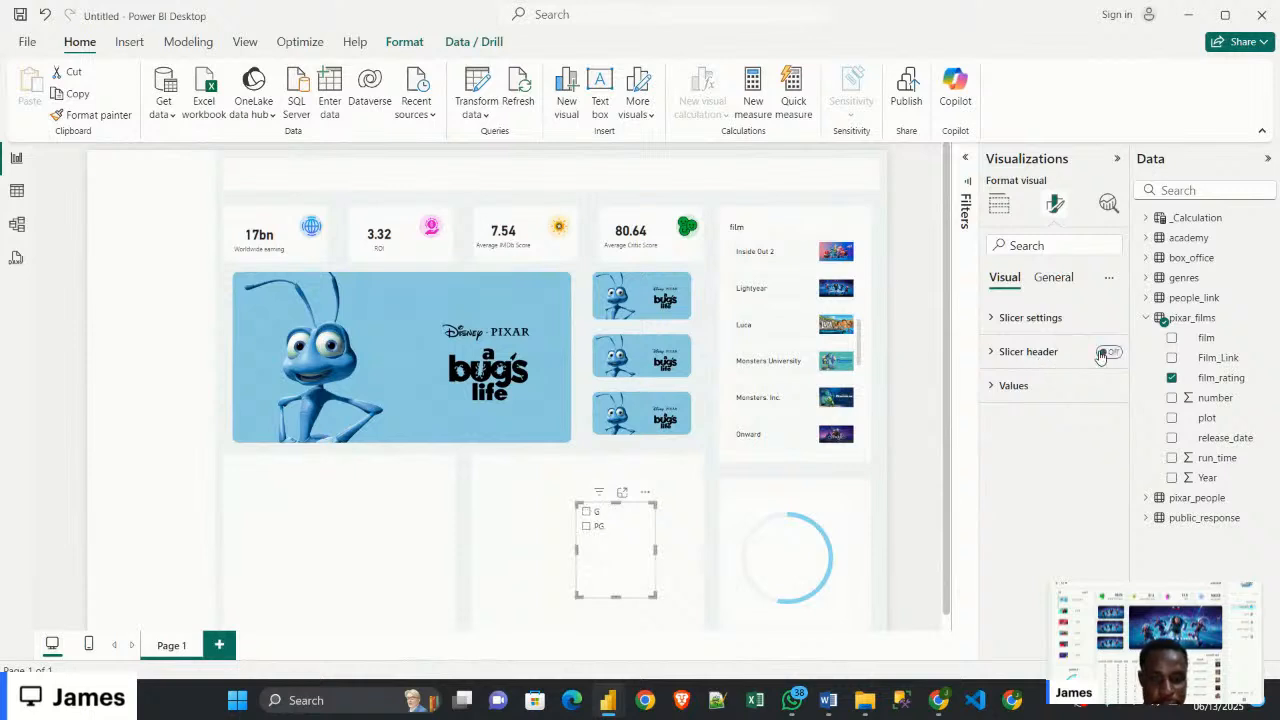
left_click(1028, 320)
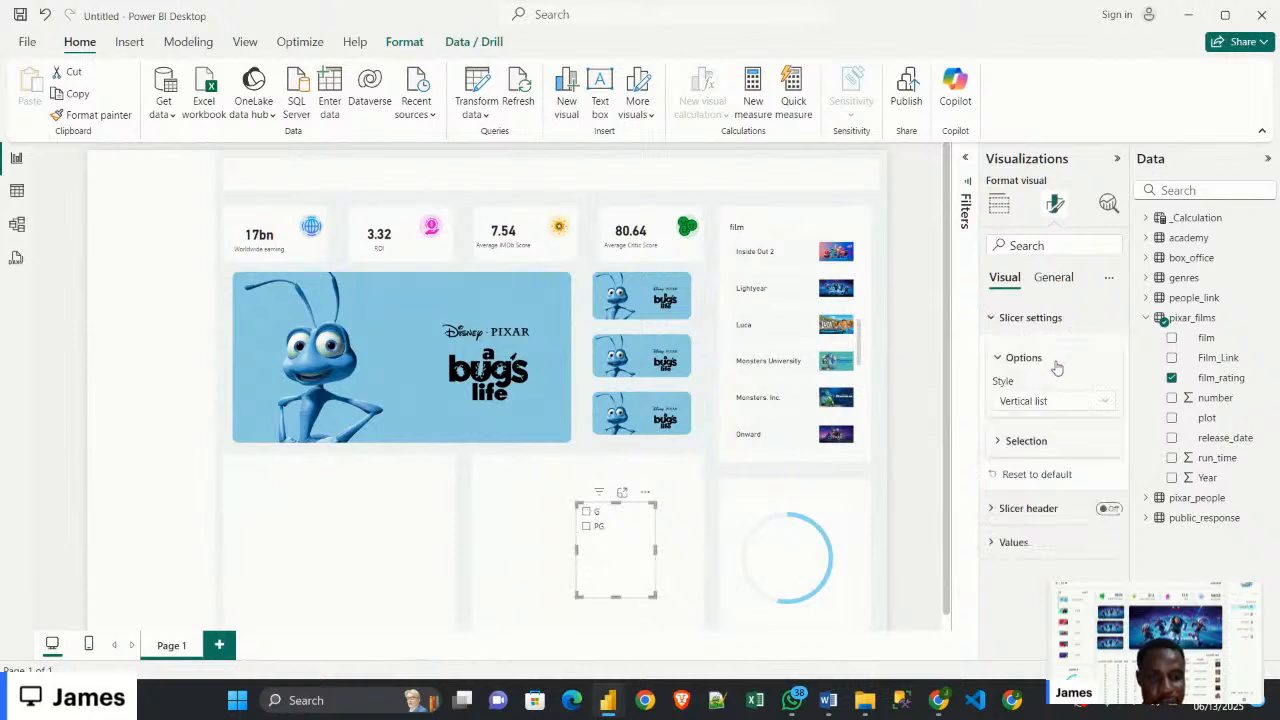
left_click(1048, 442)
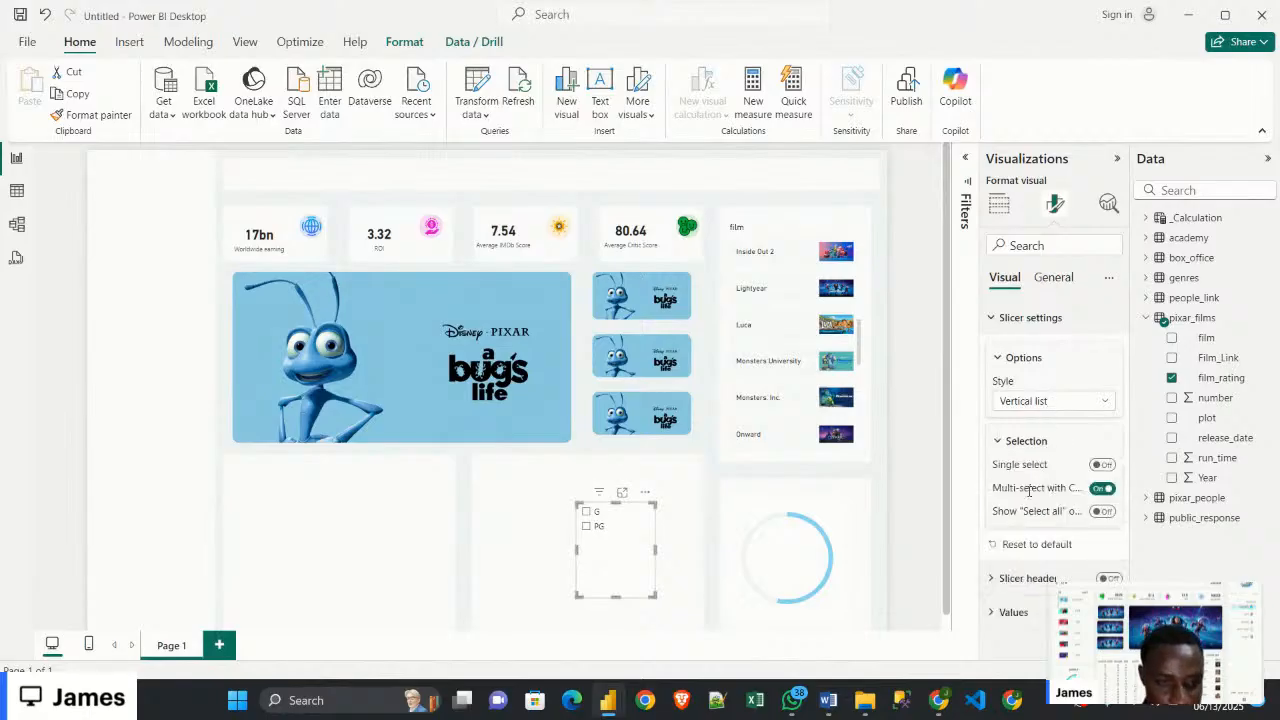
left_click(1101, 465)
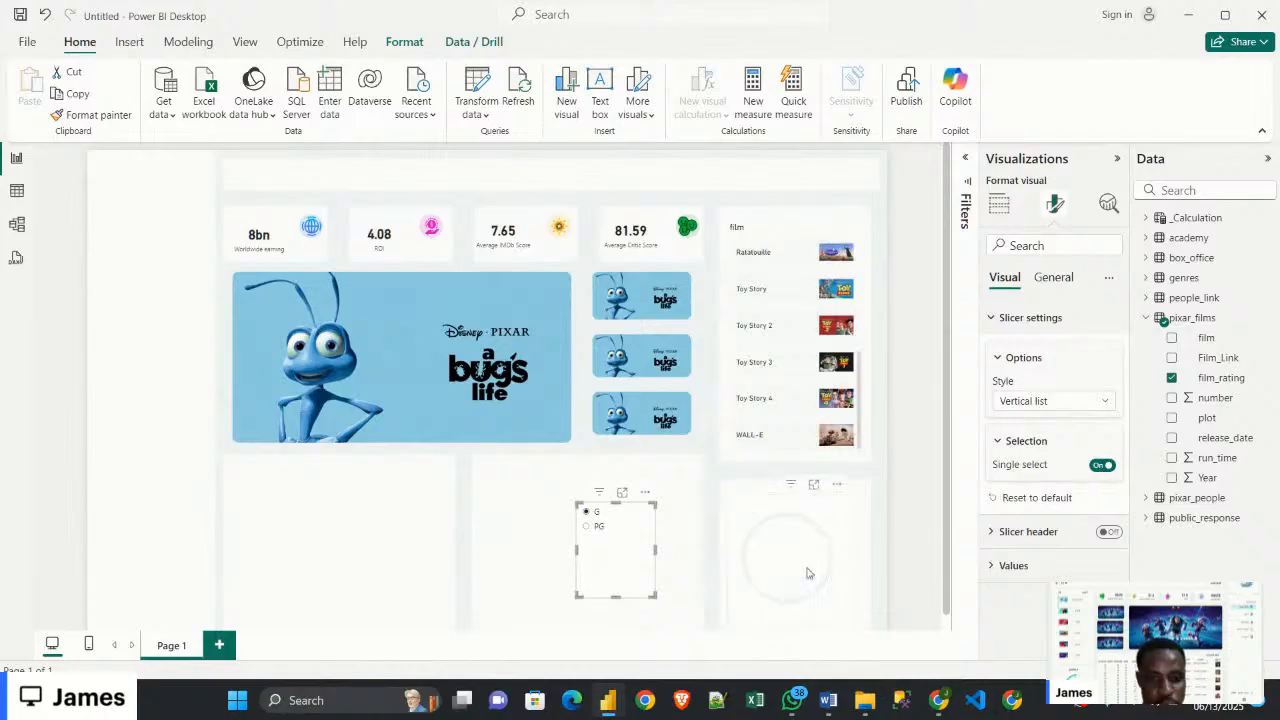
Reduce the film_rating slicer's size and test it by choosing PG and switching back to G
left_click_drag(655, 596, 640, 574)
left_click(594, 530)
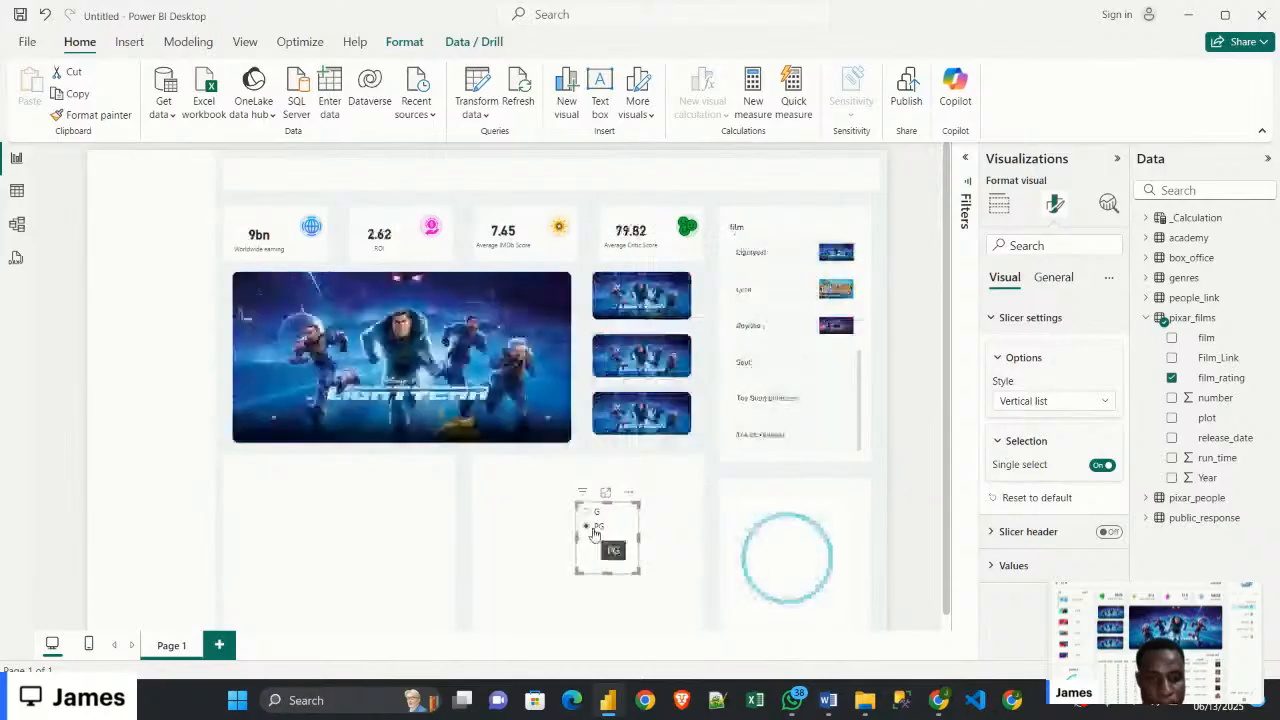
left_click(590, 512)
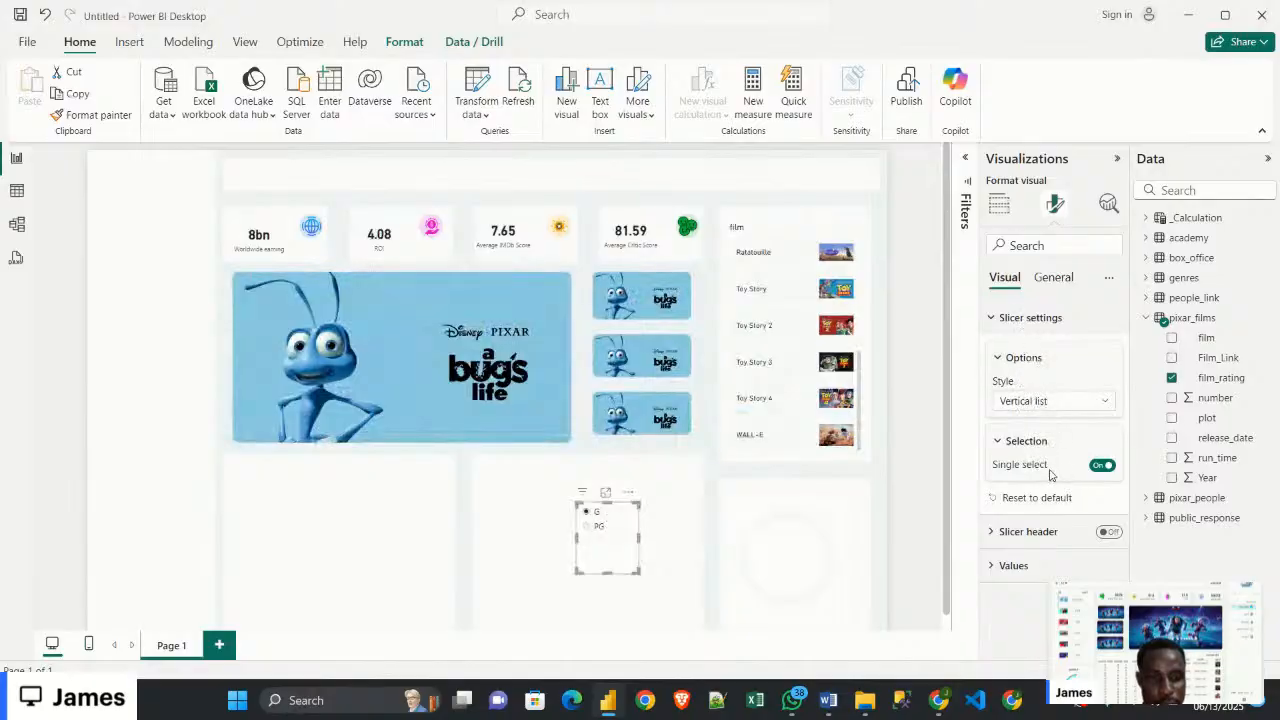
Turn off single select for the film_rating slicer, clear its G choice, and shrink it tightly around its two options
left_click(1092, 467)
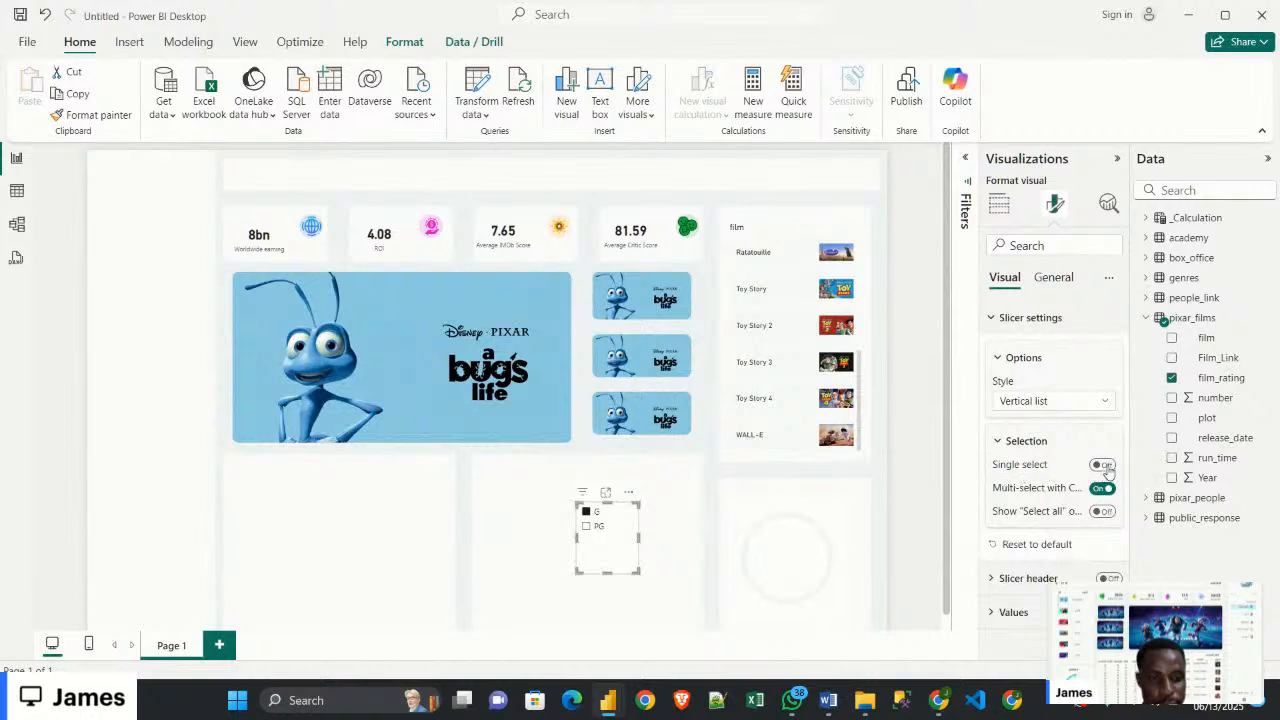
left_click(633, 504)
left_click_drag(643, 520, 657, 566)
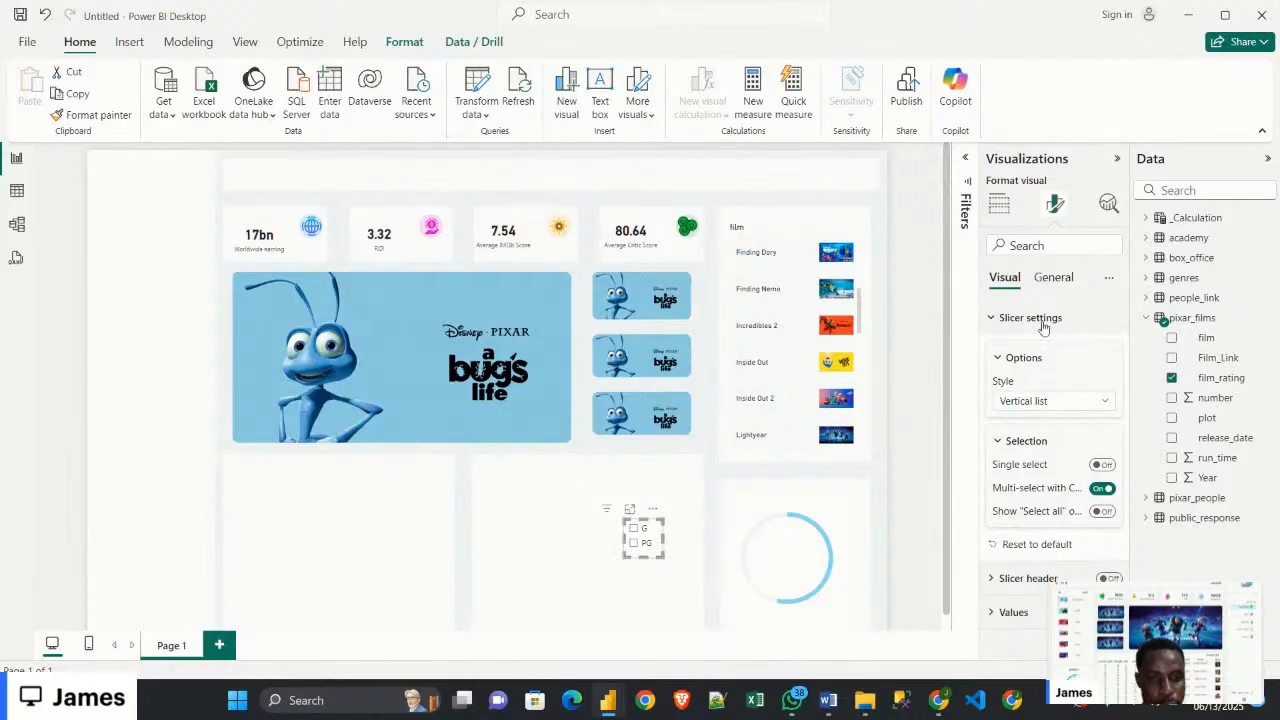
Lower the film_rating slicer slightly, then shrink the donut chart and align it to the left edge of its card
left_click(1117, 158)
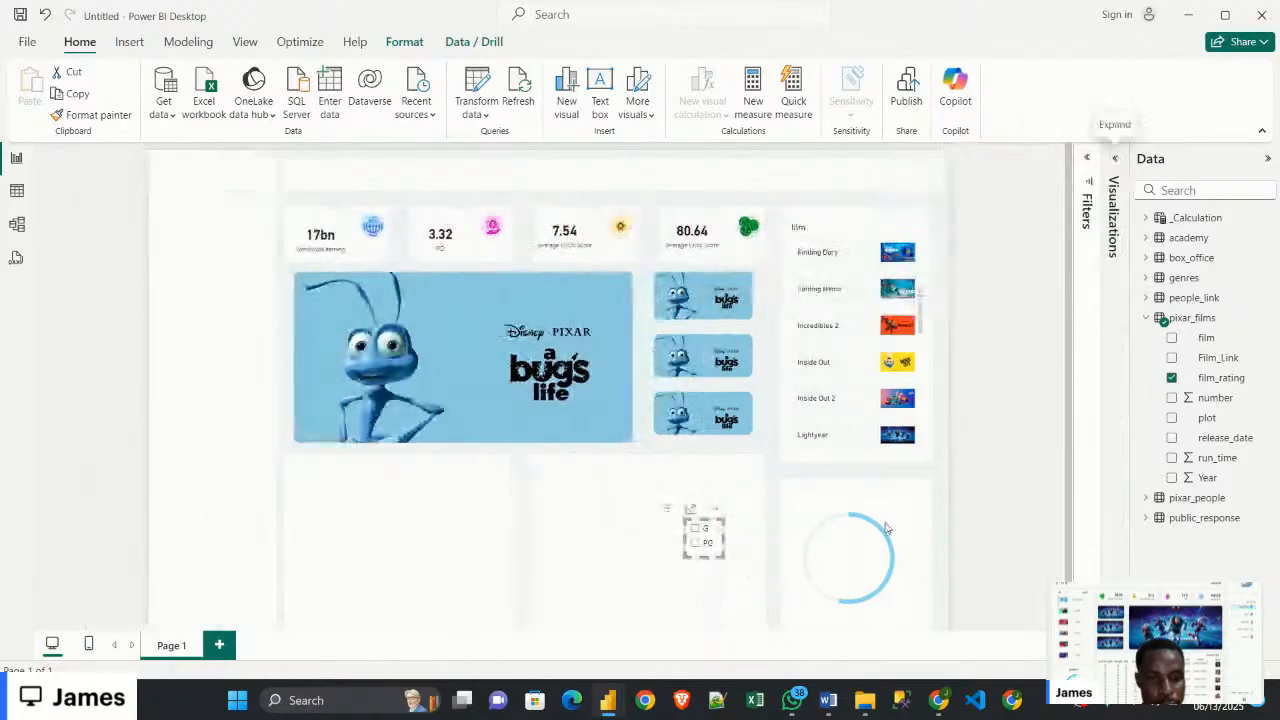
scroll(860, 515, "down", 1)
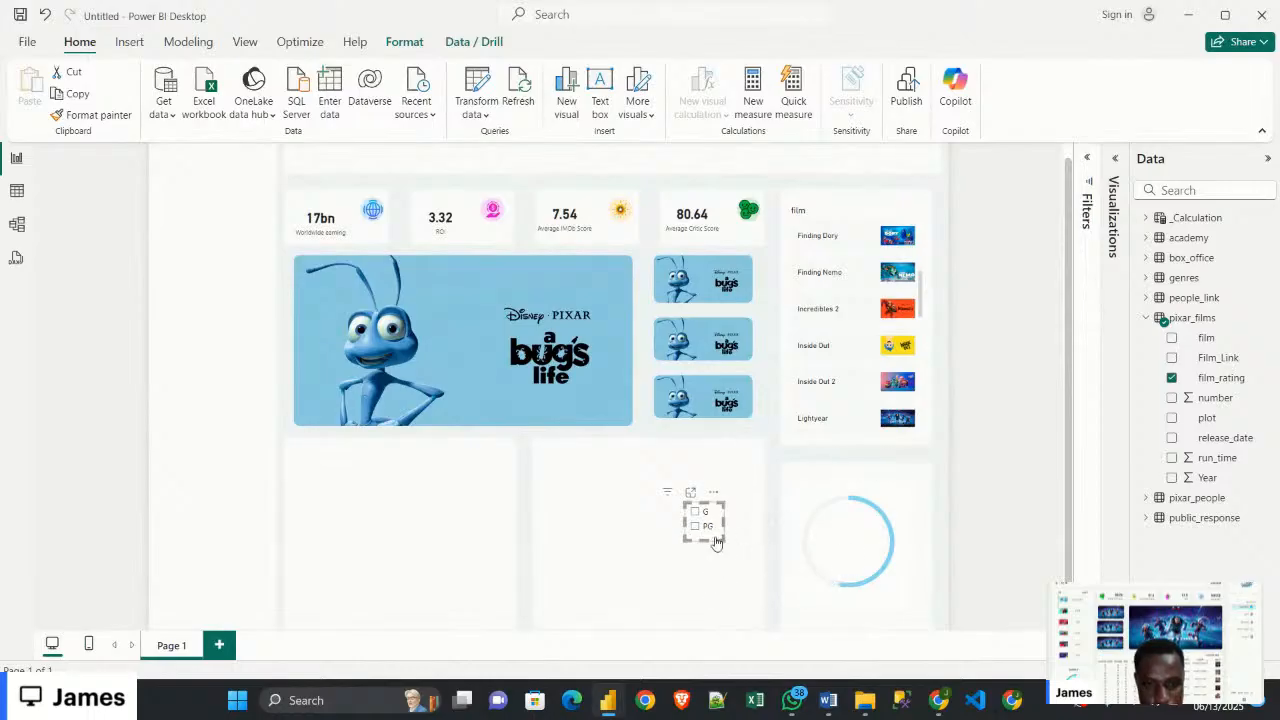
mouse_move(718, 543)
left_mouse_down()
mouse_move(731, 571)
mouse_move(803, 580)
mouse_move(714, 551)
left_mouse_up()
left_click_drag(860, 554, 851, 566)
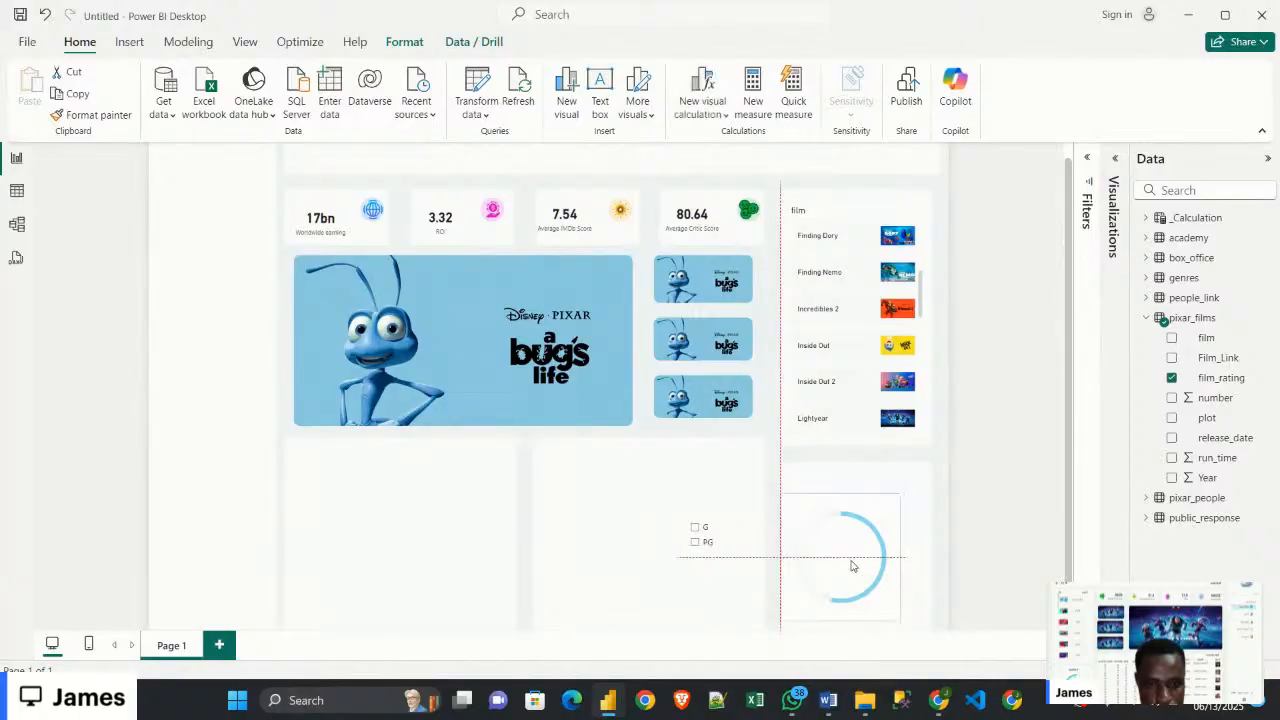
left_click_drag(894, 505, 830, 565)
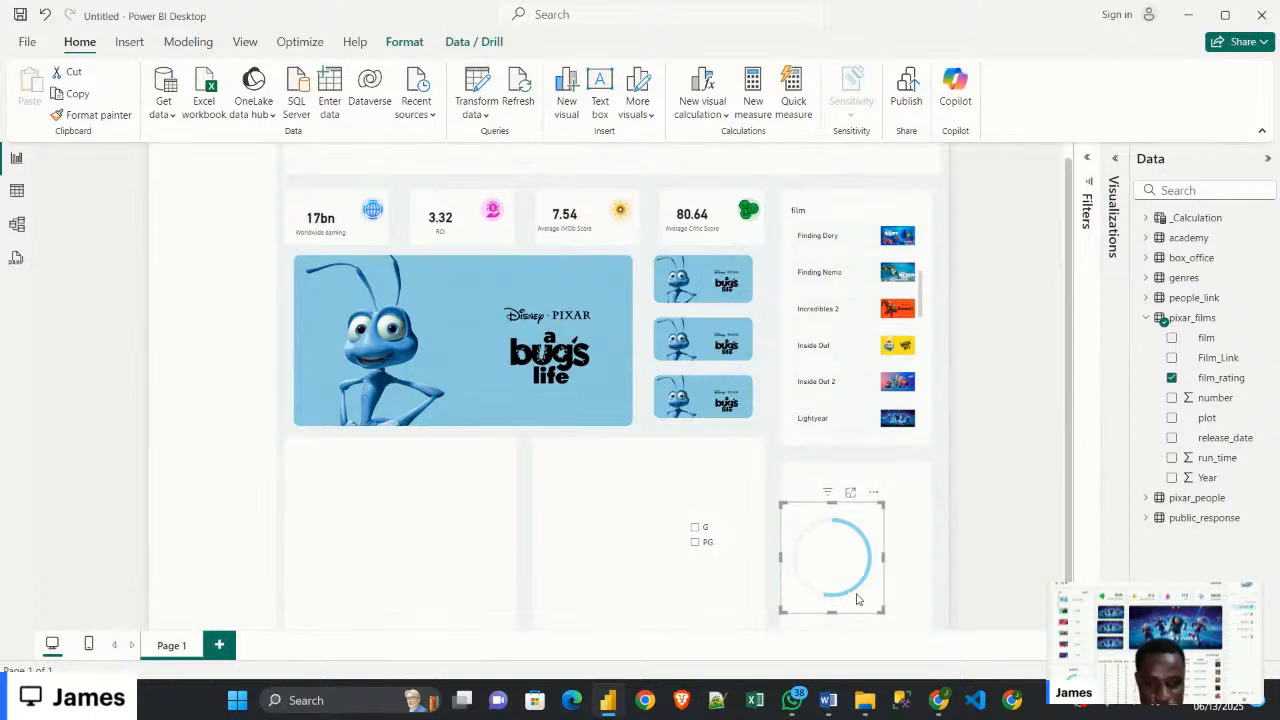
Switch to the DASHBOARD GUIDE document in Word and locate the %Rating measure formula
left_click(822, 706)
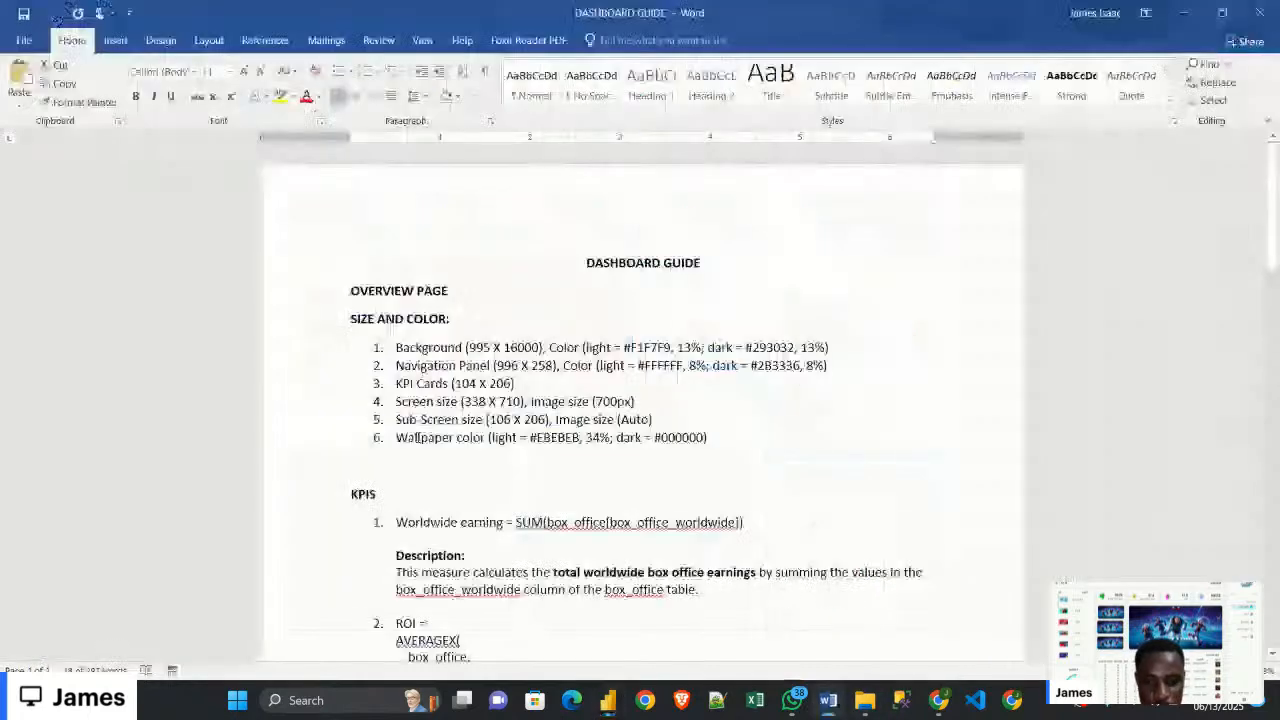
scroll(416, 441, "down", 8)
scroll(417, 438, "up", 1)
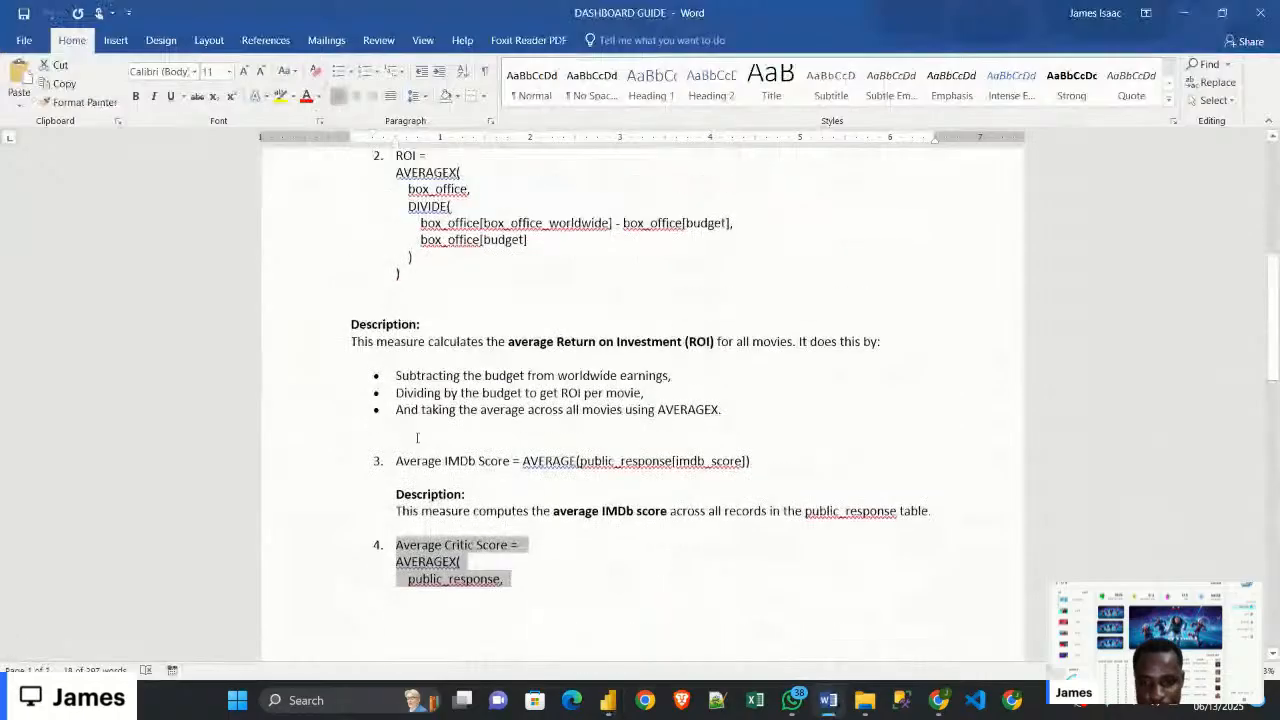
scroll(417, 438, "up", 3)
scroll(417, 437, "down", 9)
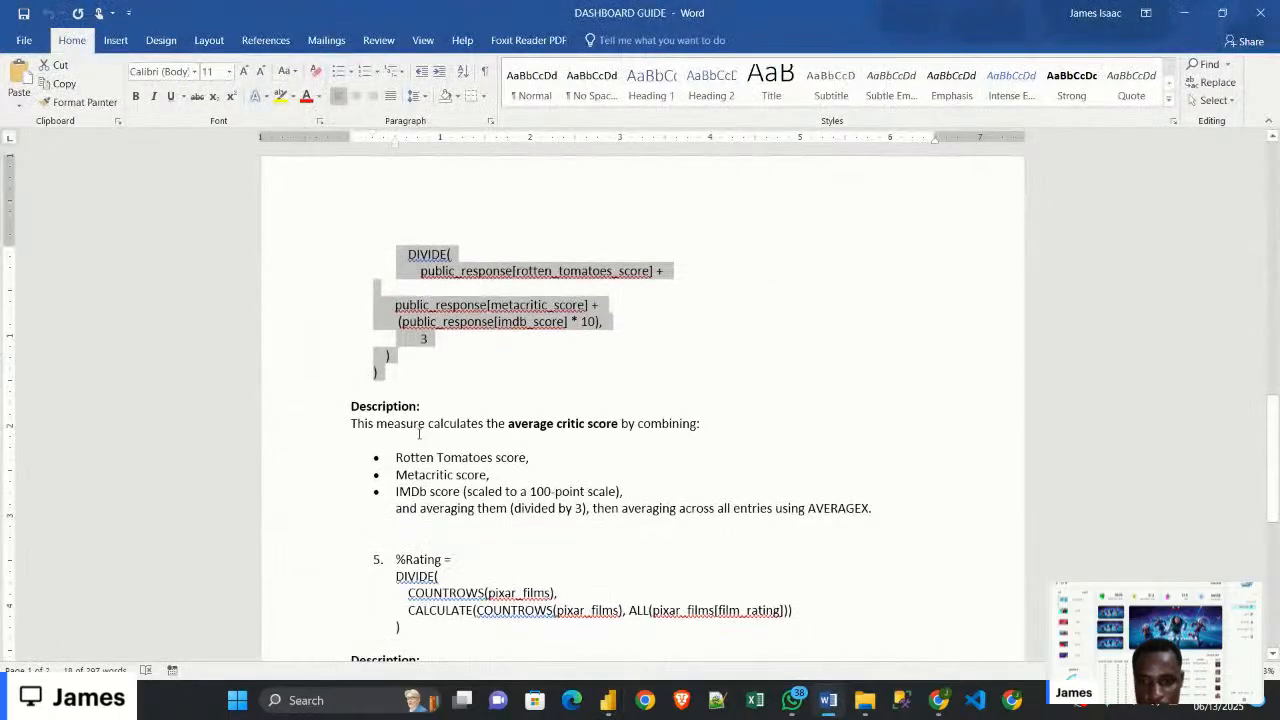
scroll(420, 430, "down", 6)
scroll(425, 428, "up", 4)
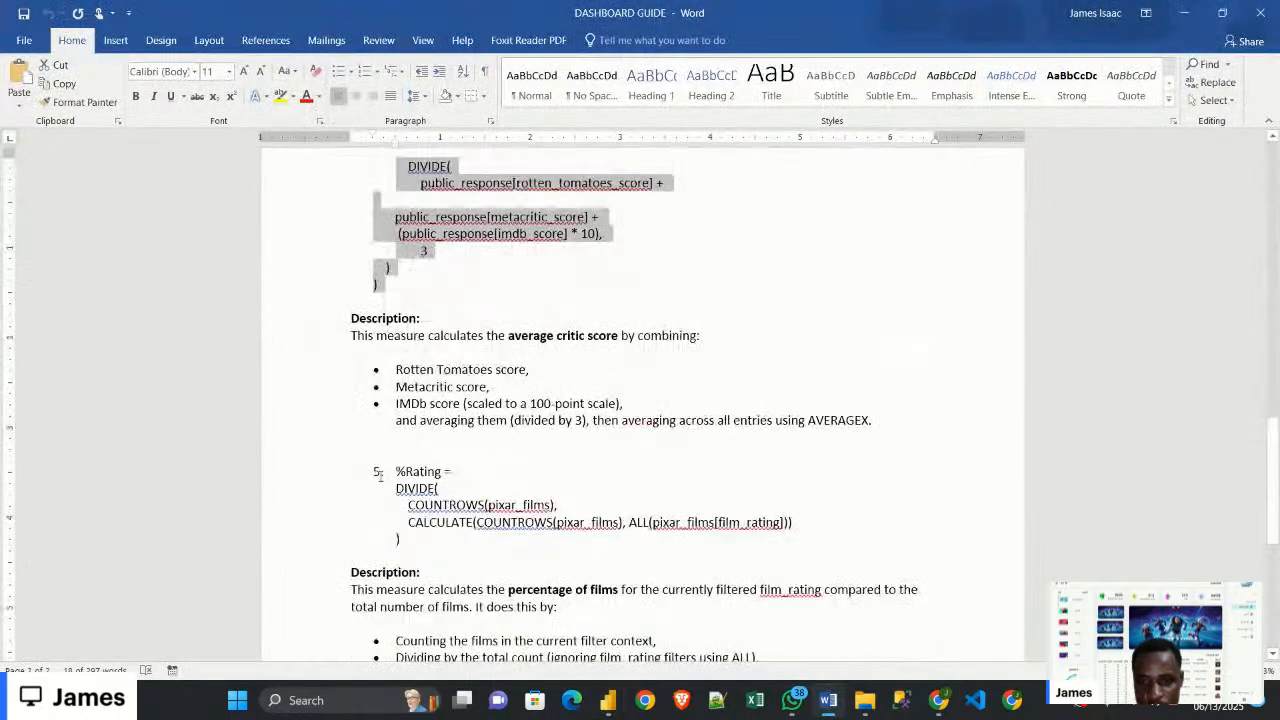
scroll(476, 401, "down", 2)
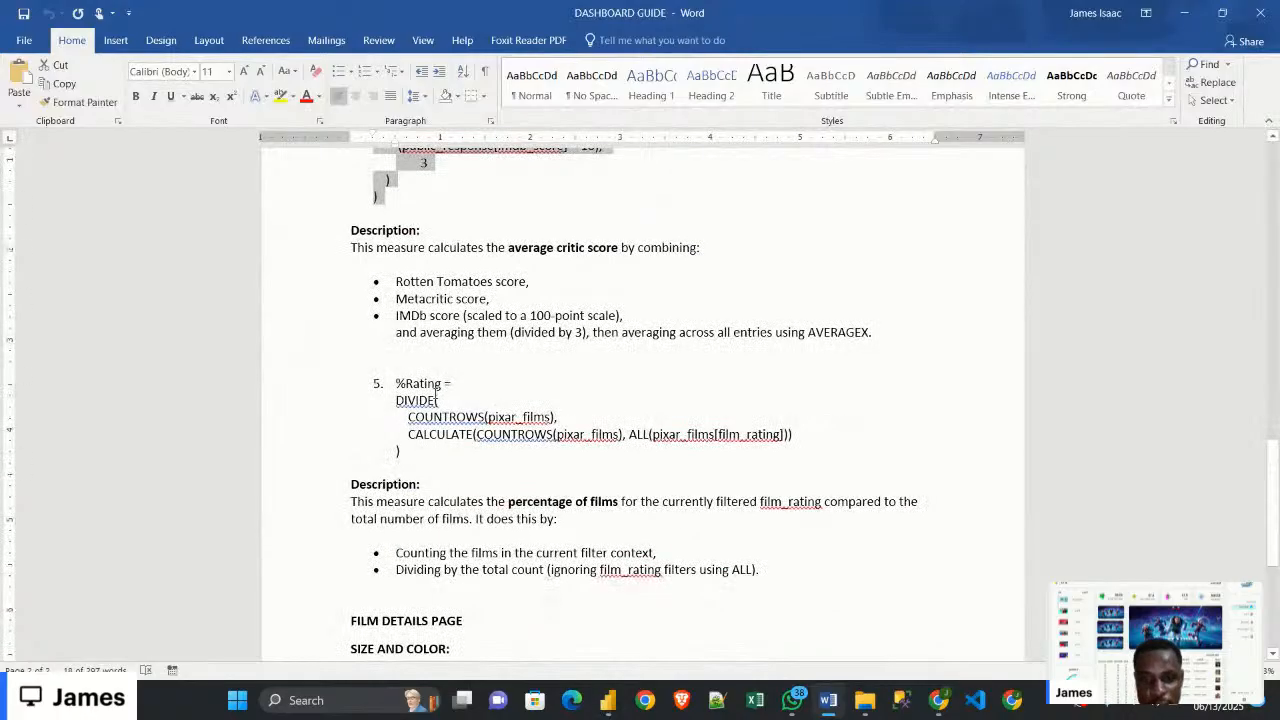
scroll(474, 395, "down", 1)
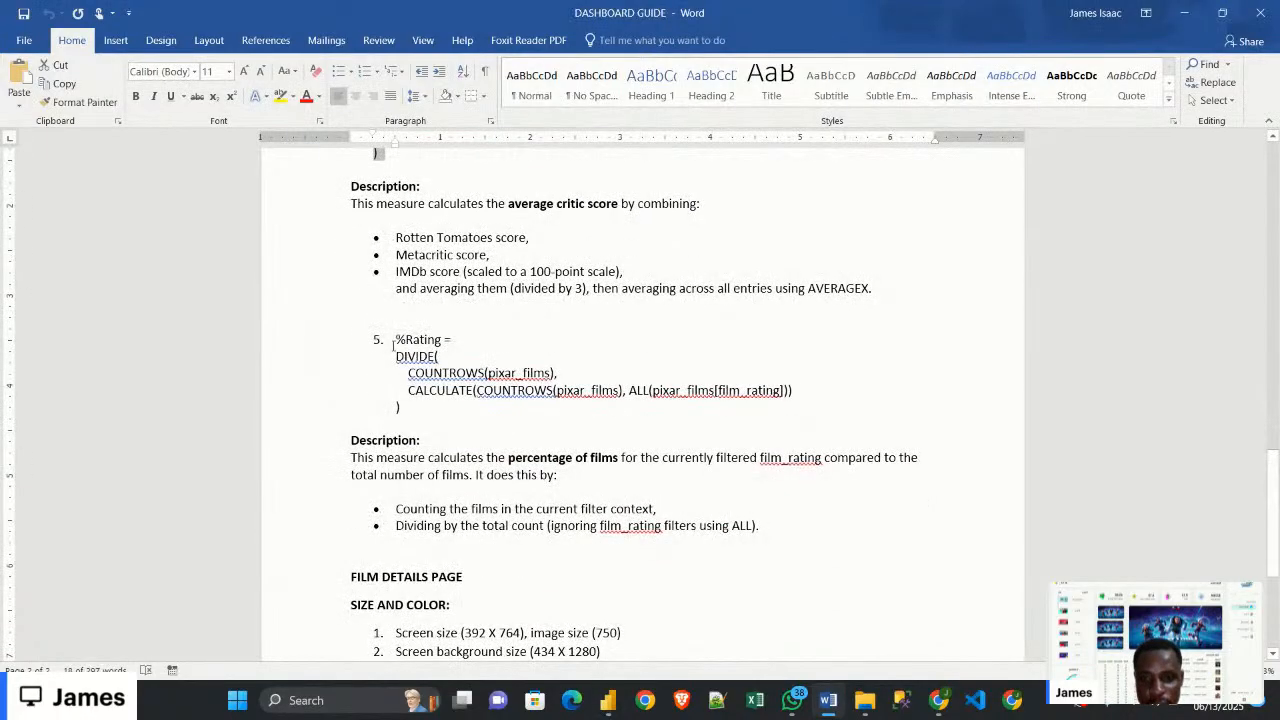
Copy the full %Rating formula from the guide, from its name through the closing parenthesis
left_click_drag(396, 339, 400, 438)
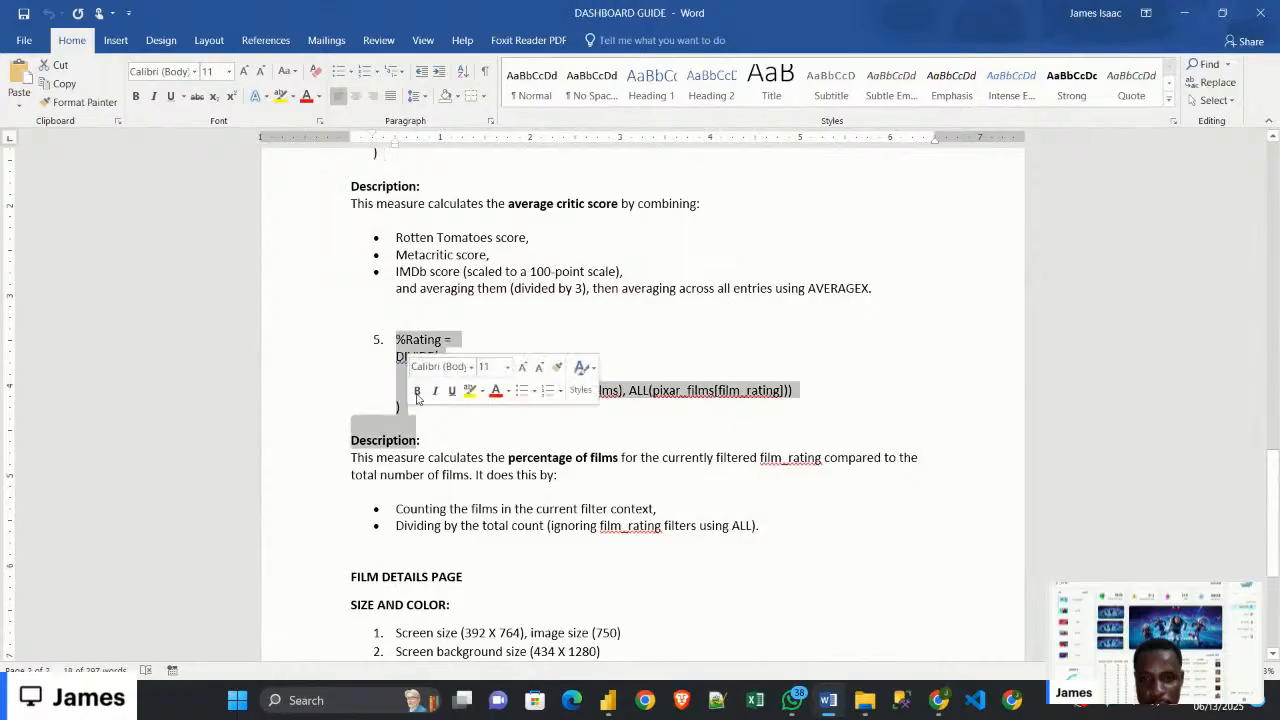
key("ctrl+b")
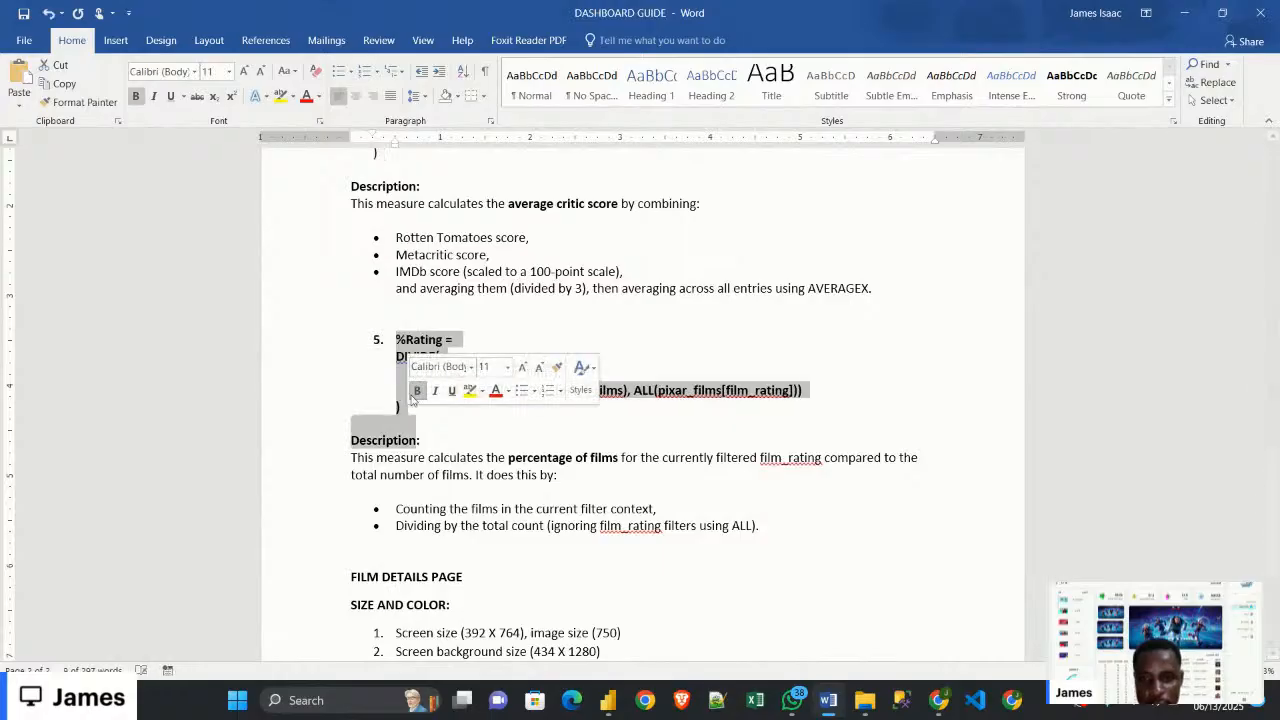
key("ctrl+b")
left_click(397, 362)
triple_click(397, 362)
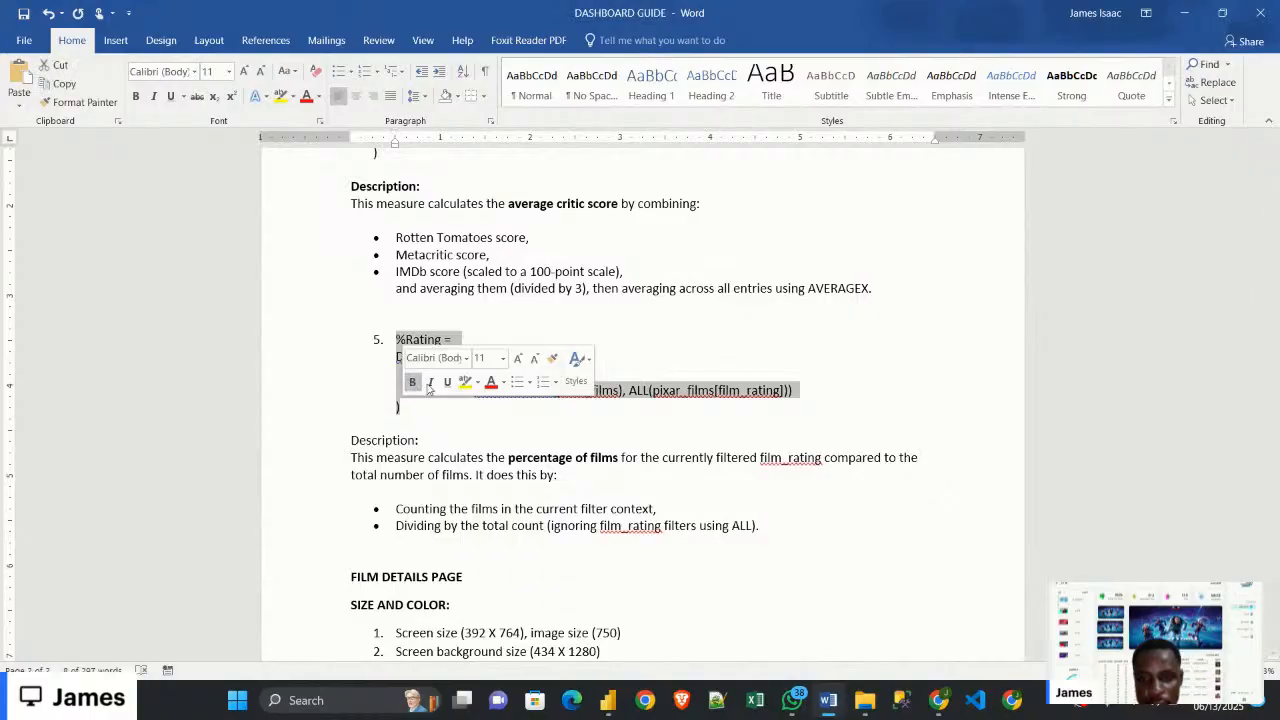
right_click(701, 400)
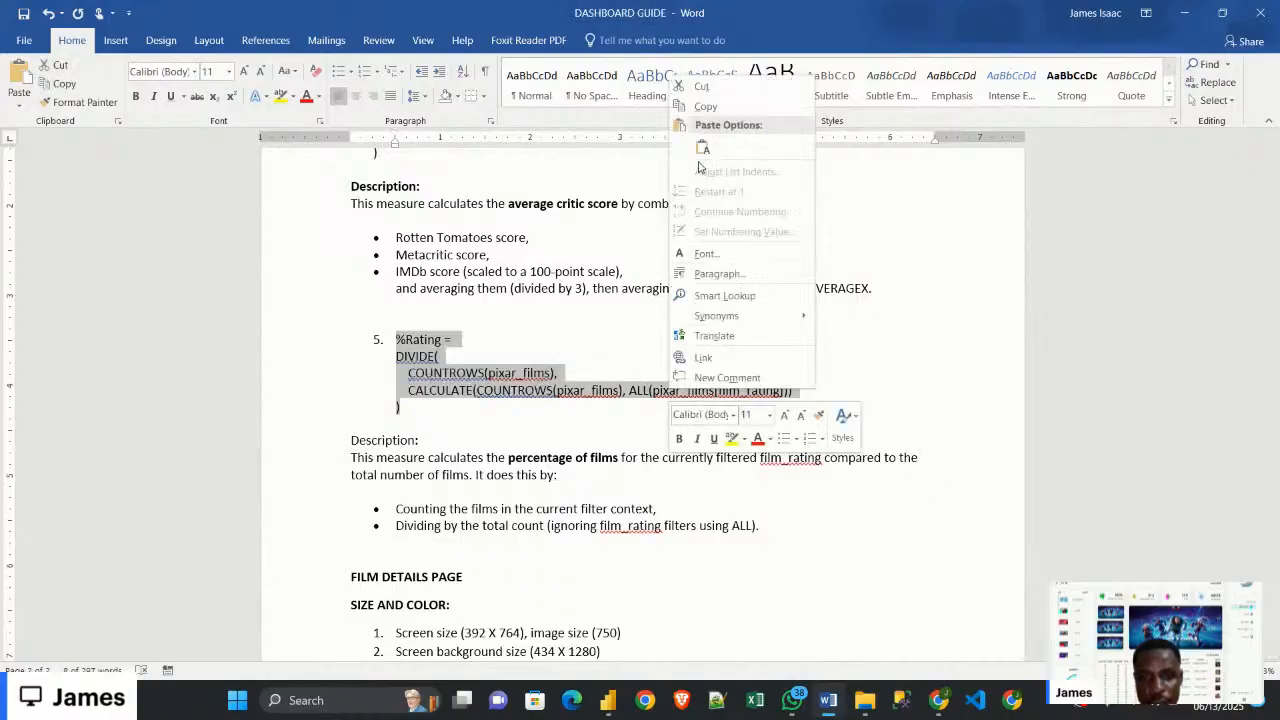
left_click(705, 106)
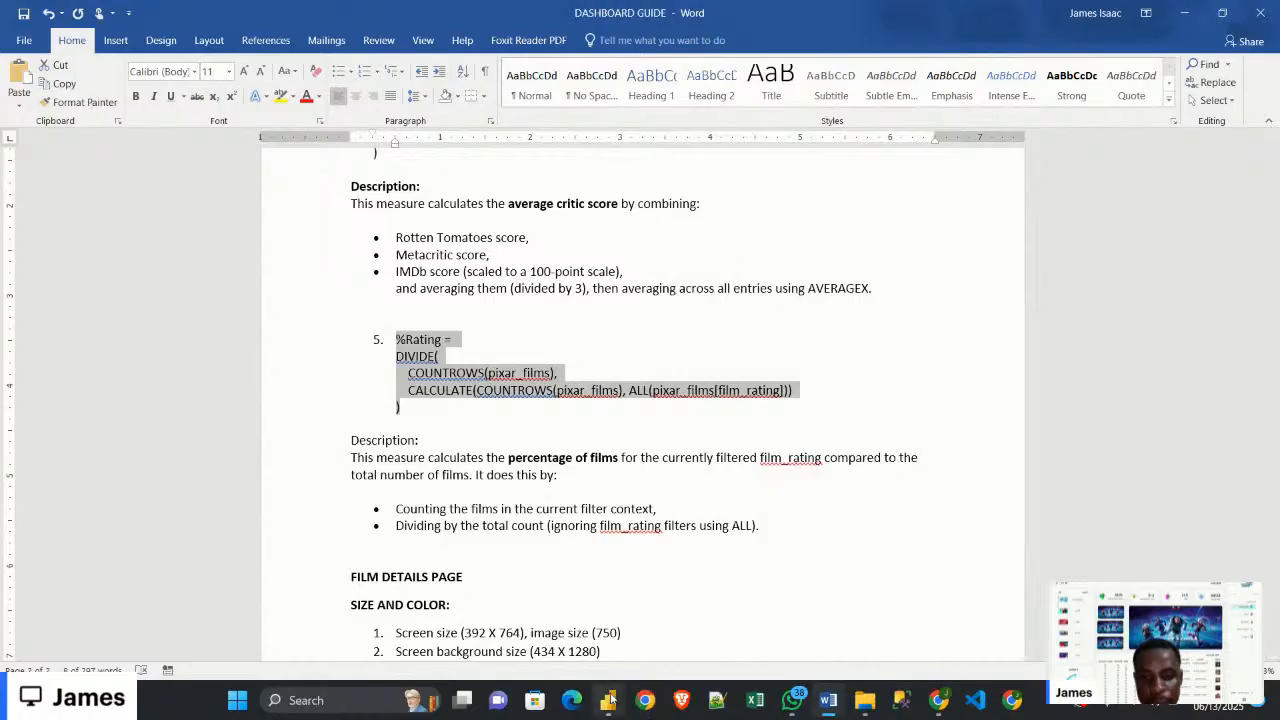
Switch back to the untitled Power BI report and create a measure in _Calculation from the copied %Rating formula dividing COUNTROWS(pixar_films) by its film_rating-unfiltered count
mouse_move(608, 700)
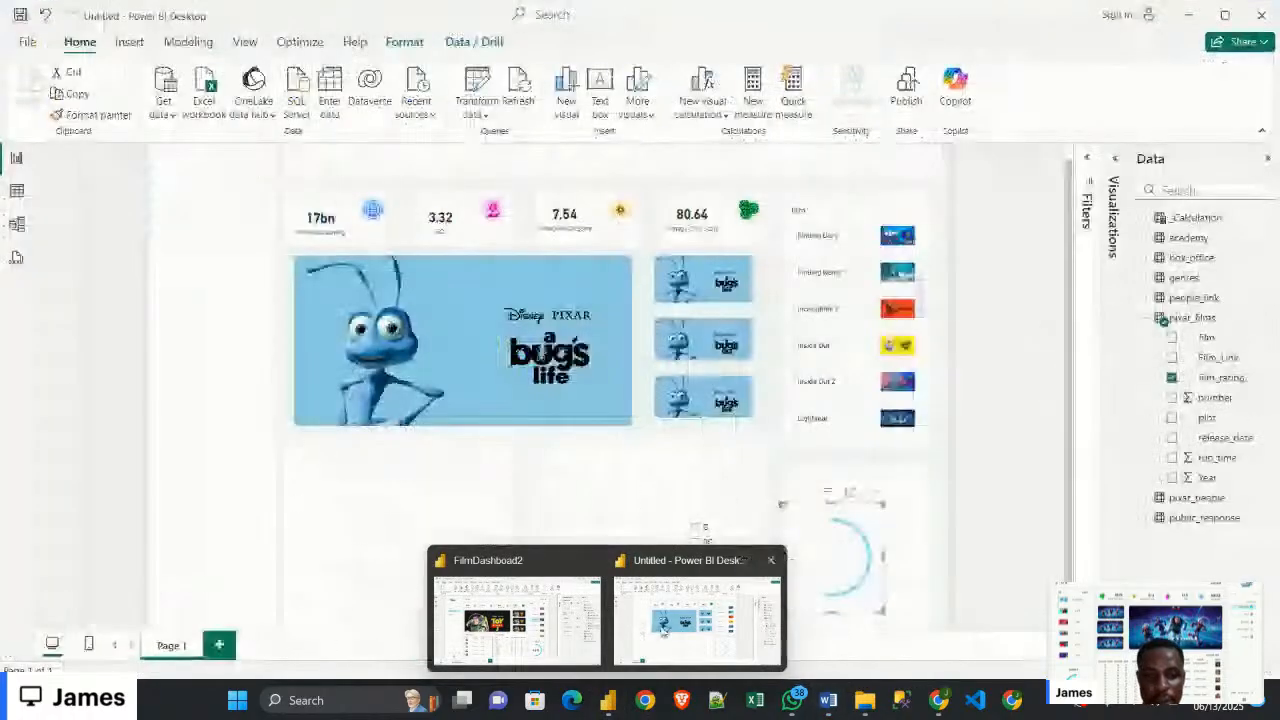
left_click(640, 628)
right_click(1180, 218)
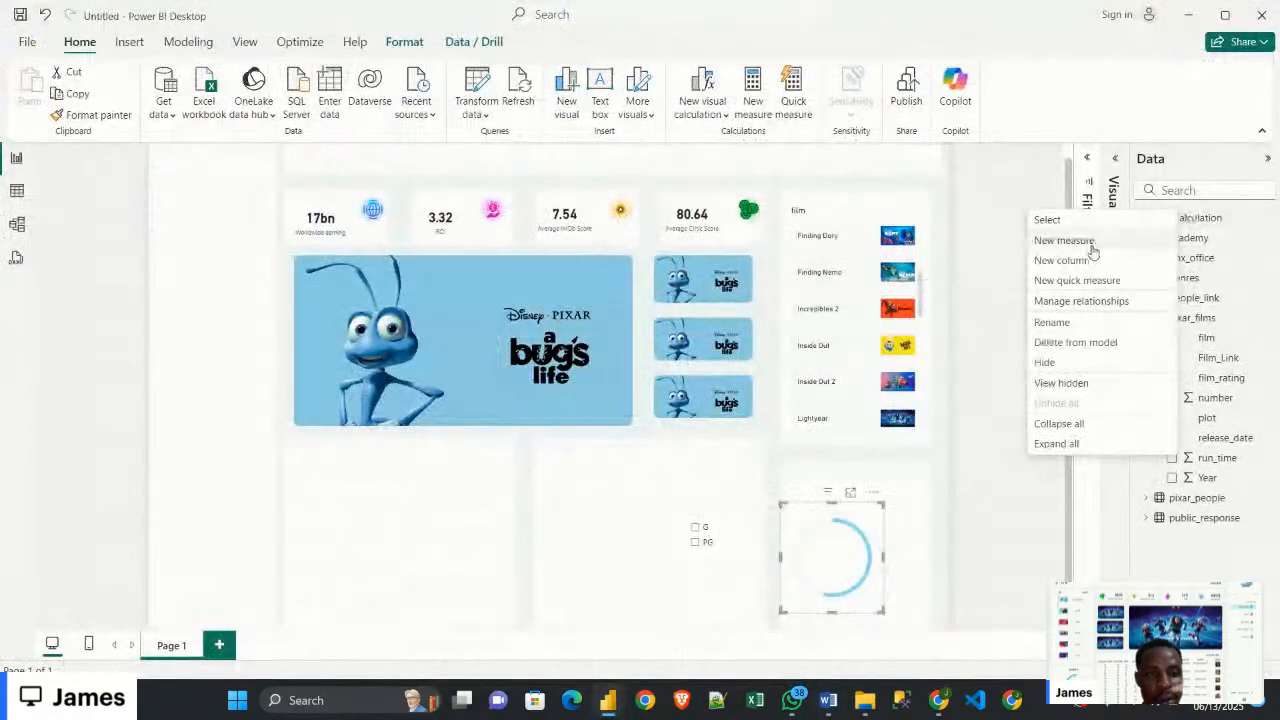
left_click(1091, 245)
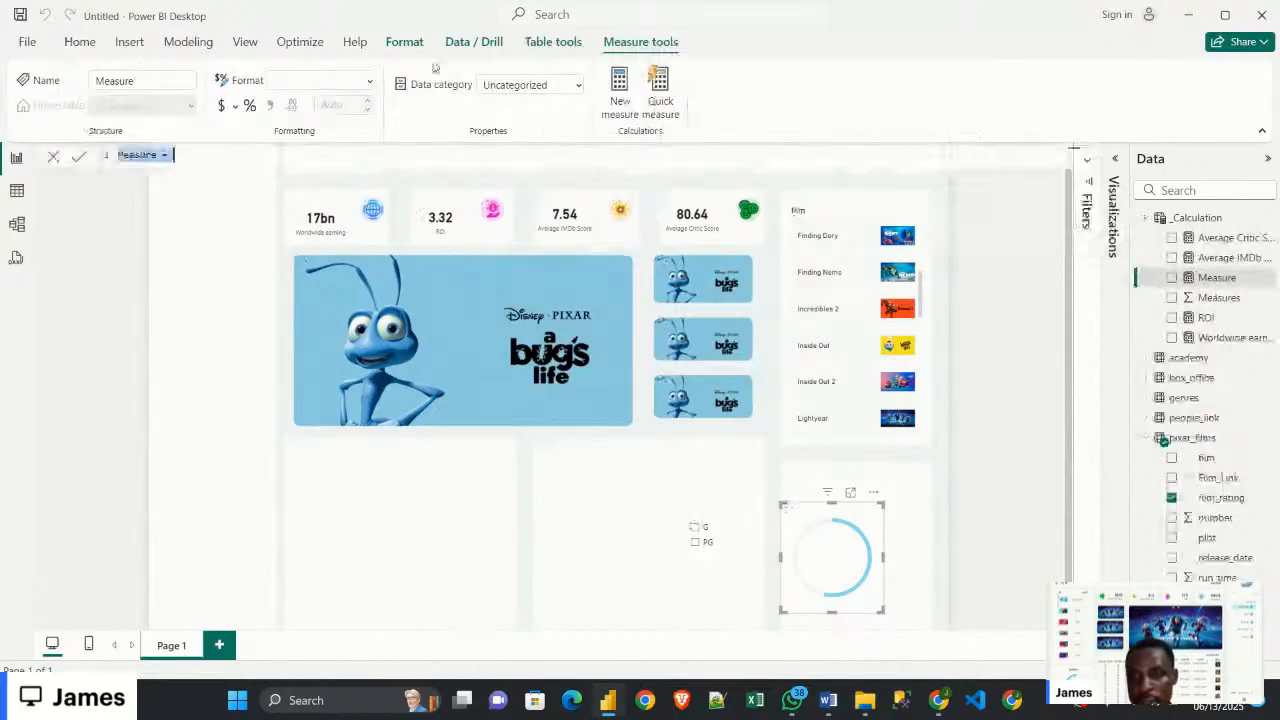
type("5. %Rating = DIVIDE(     COUNTROWS(pixar_films),     CALCULATE(COUNTROWS(pixar_films), ALL(pixar_films[film_rating])) )")
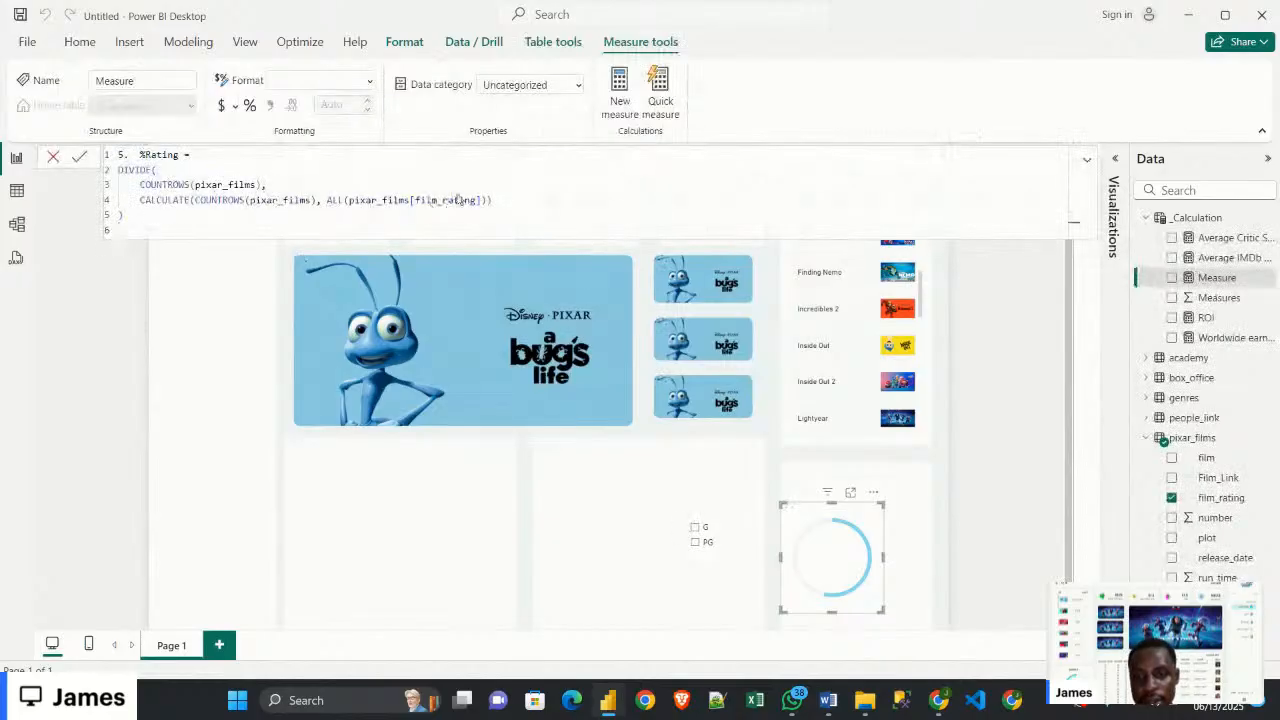
key("Return")
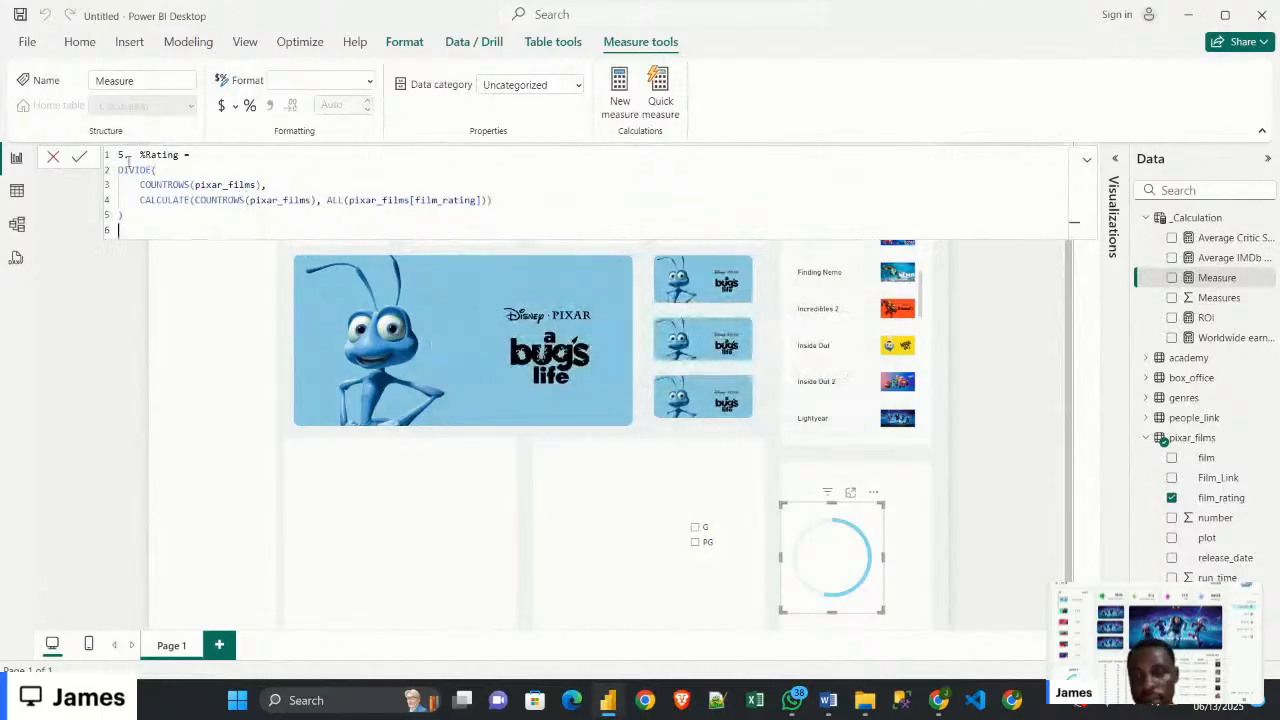
left_click(80, 157)
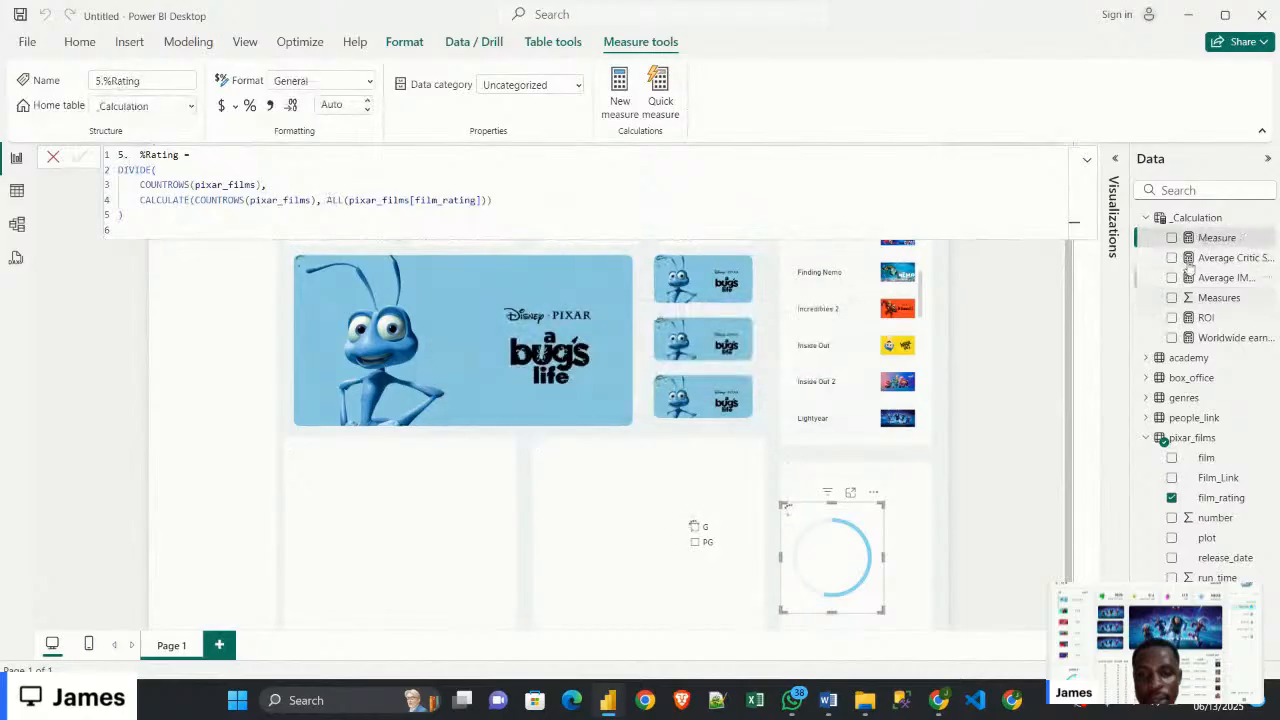
Remove the "5." prefix from the new measure's name so it reads %Rating
left_click(1088, 160)
left_click(1090, 162)
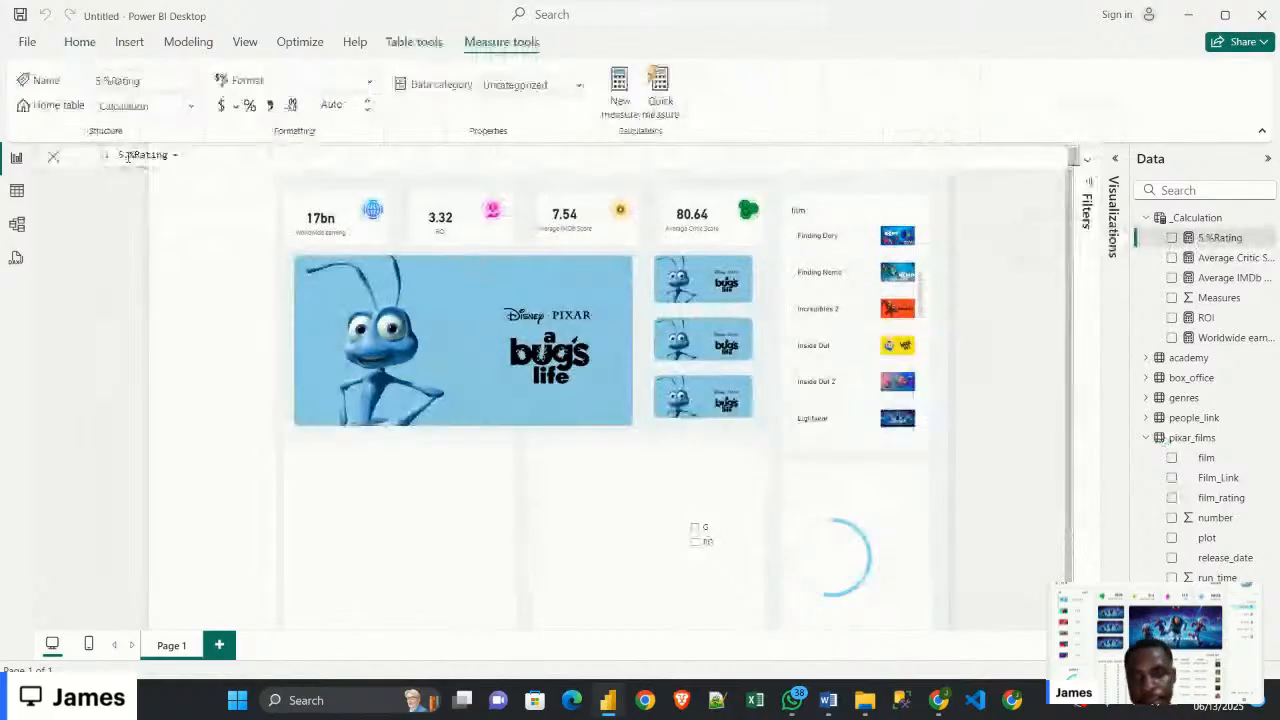
left_click(127, 156)
key("BackSpace")
key("BackSpace")
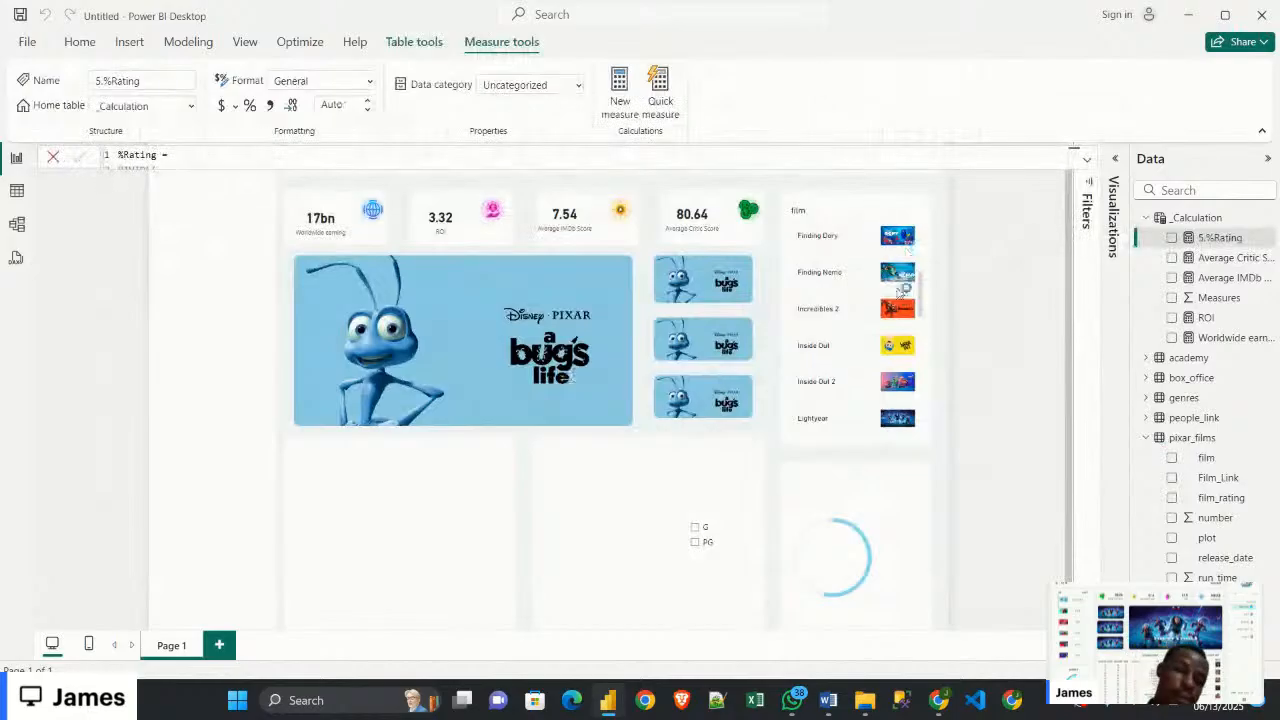
Add %Rating to the page as a card visual, shrink it, and place it beside the film_rating slicer
left_click(1174, 240)
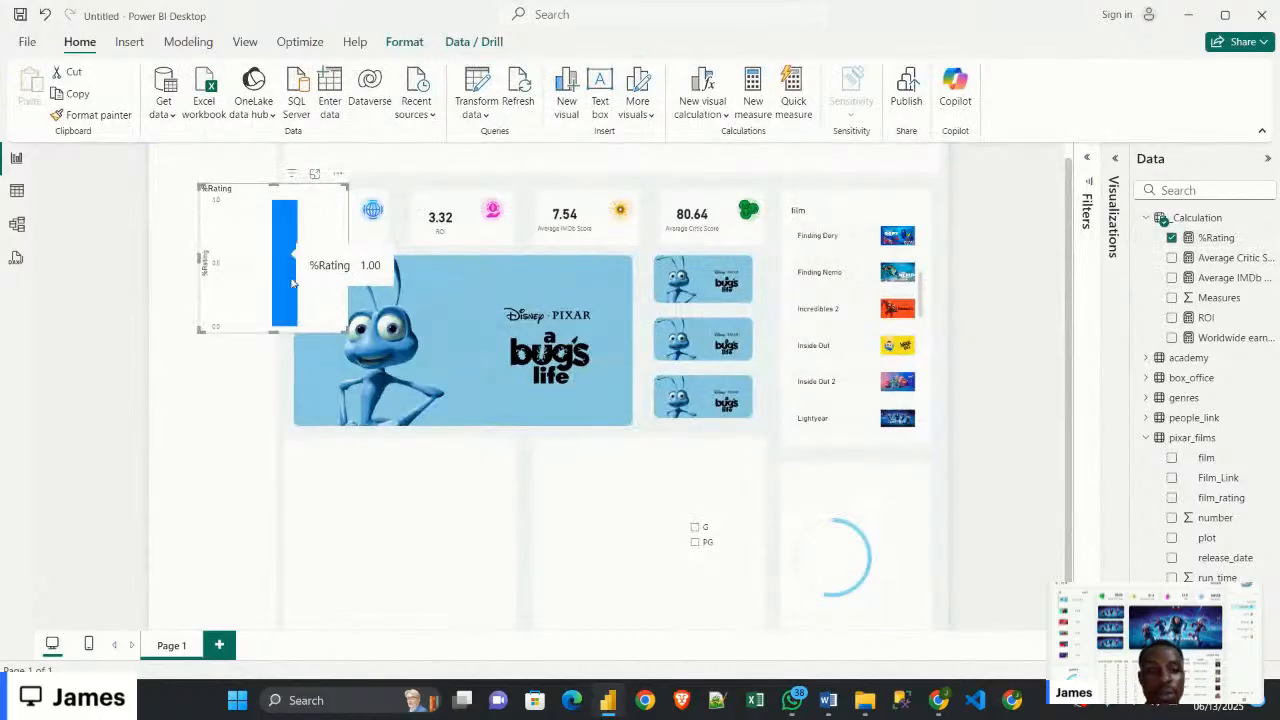
left_click_drag(278, 254, 541, 469)
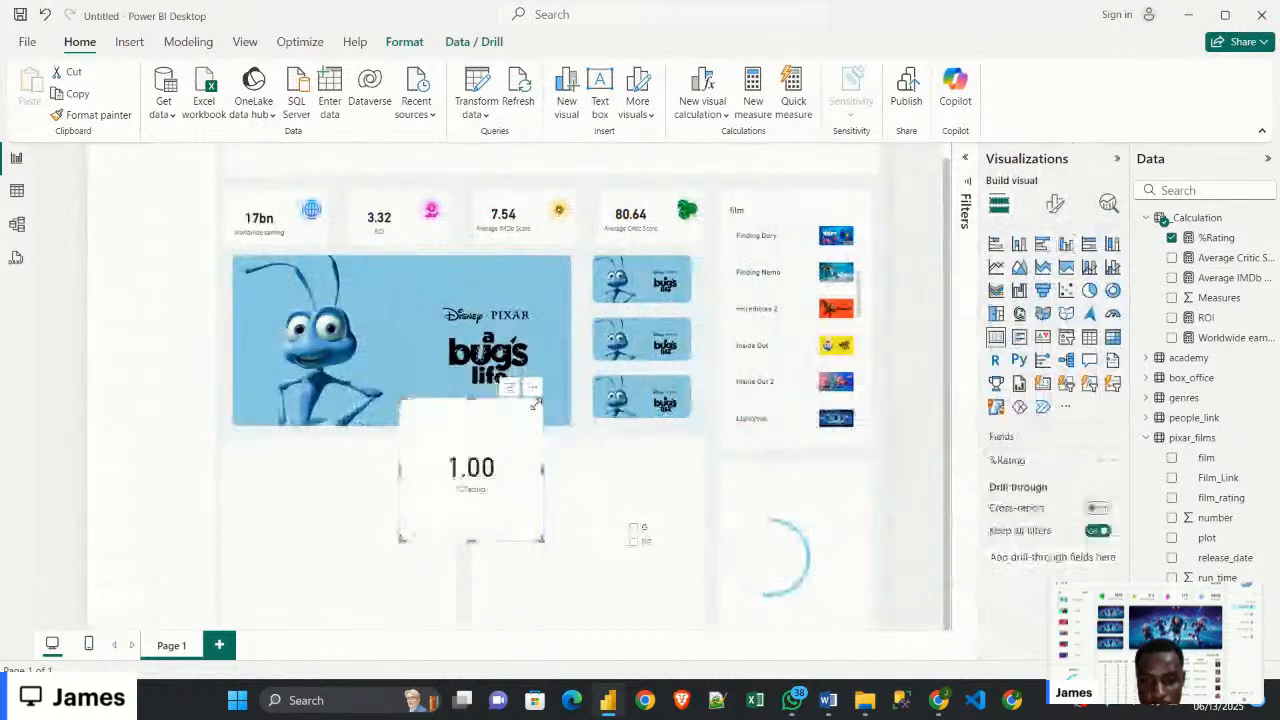
left_click_drag(535, 402, 498, 486)
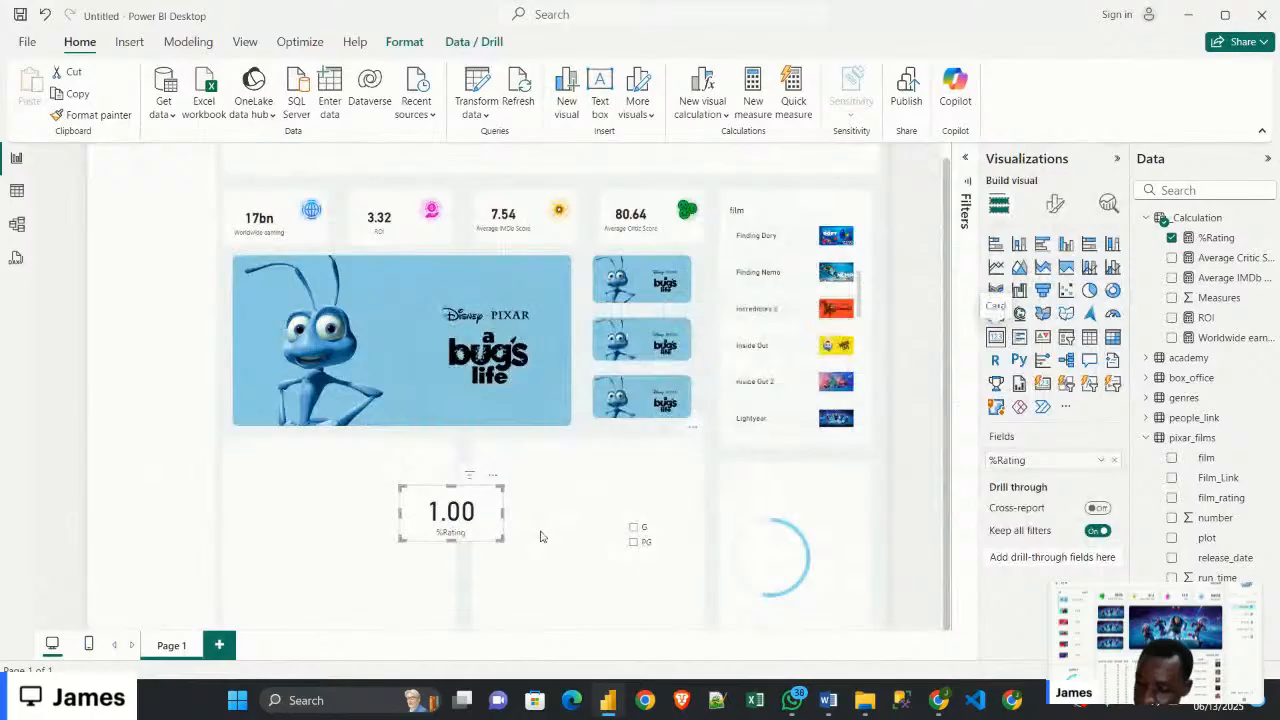
left_click_drag(489, 517, 638, 526)
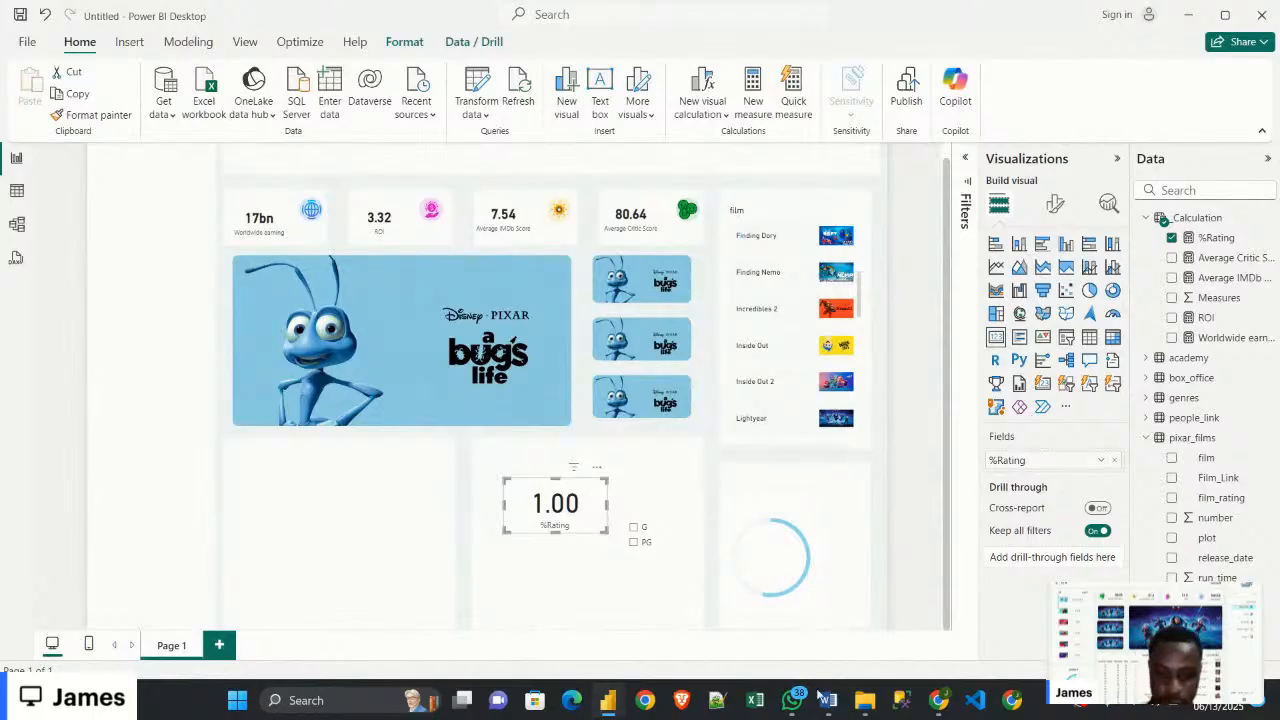
mouse_move(938, 700)
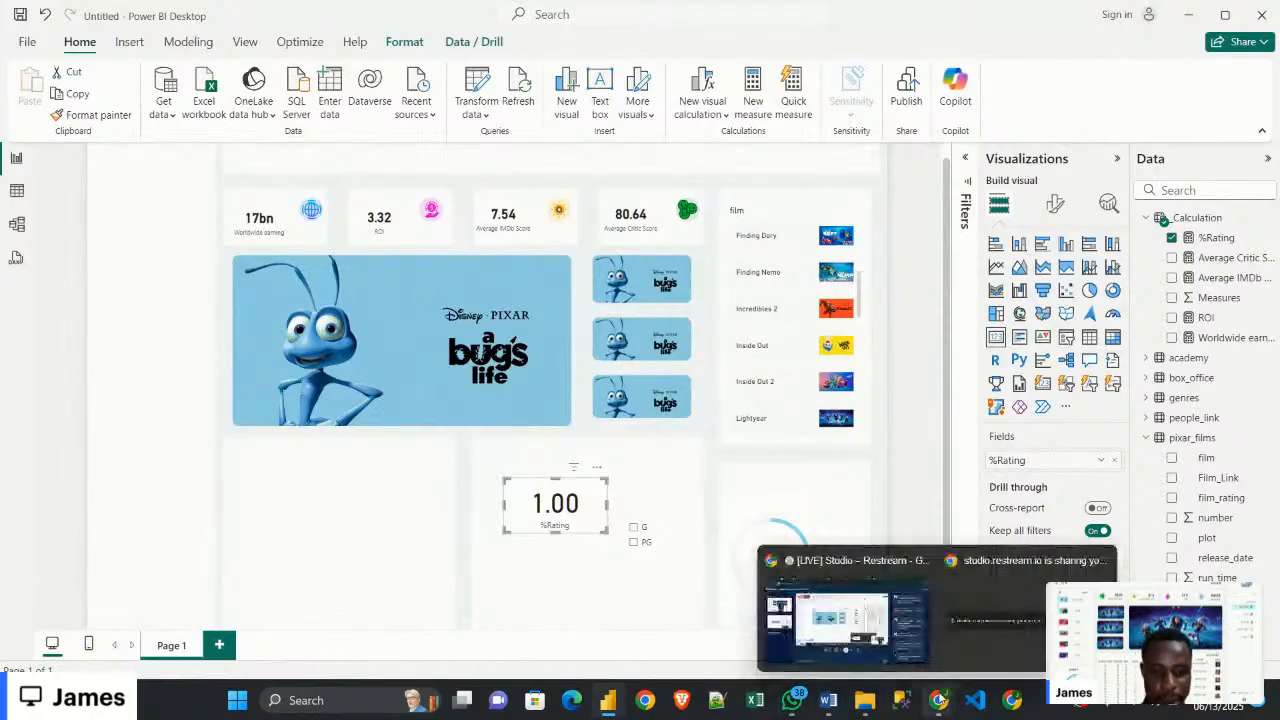
left_click(889, 646)
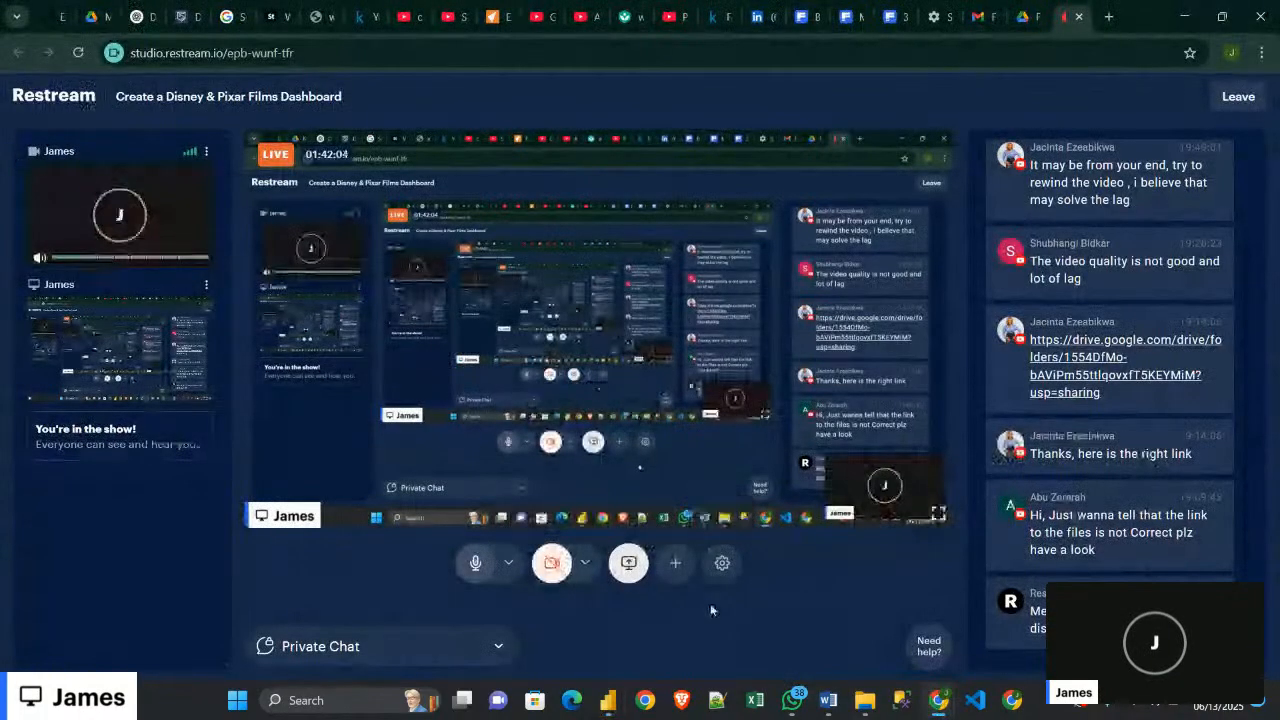
Switch to the FilmDashboad2 report and choose PG in its rating slicer to check the reference % Rating donut
mouse_move(608, 700)
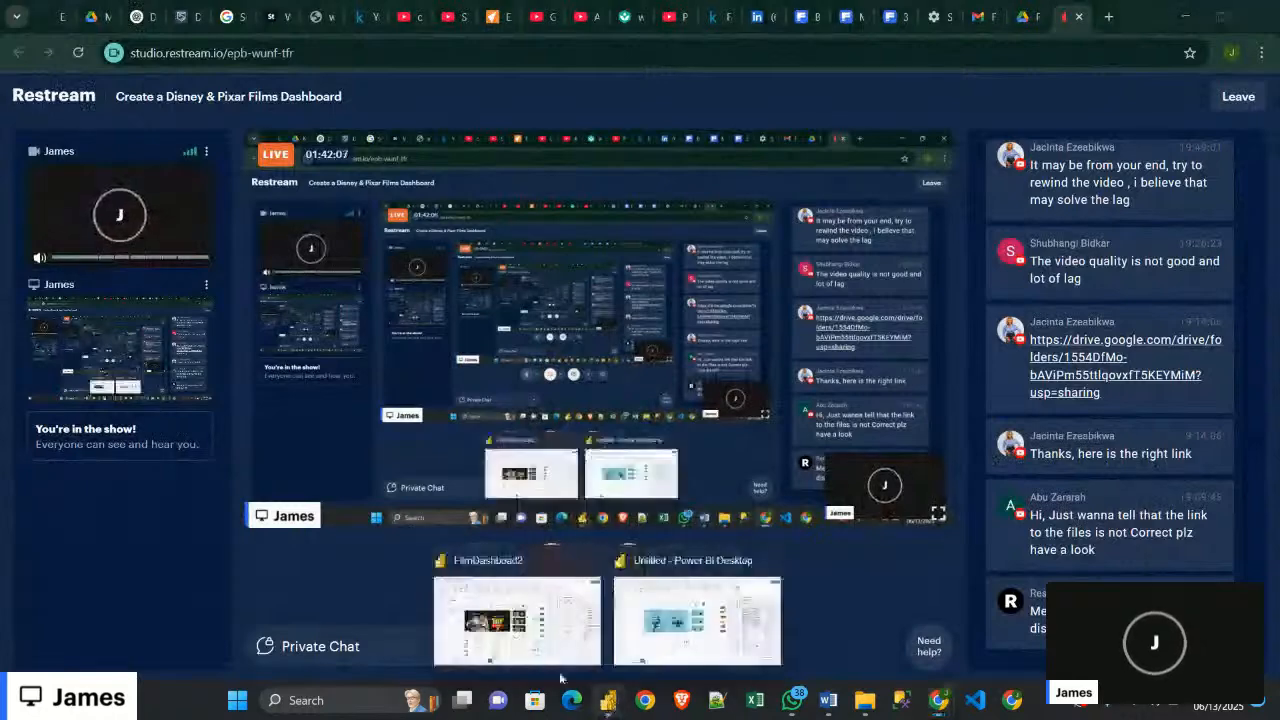
left_click(457, 632)
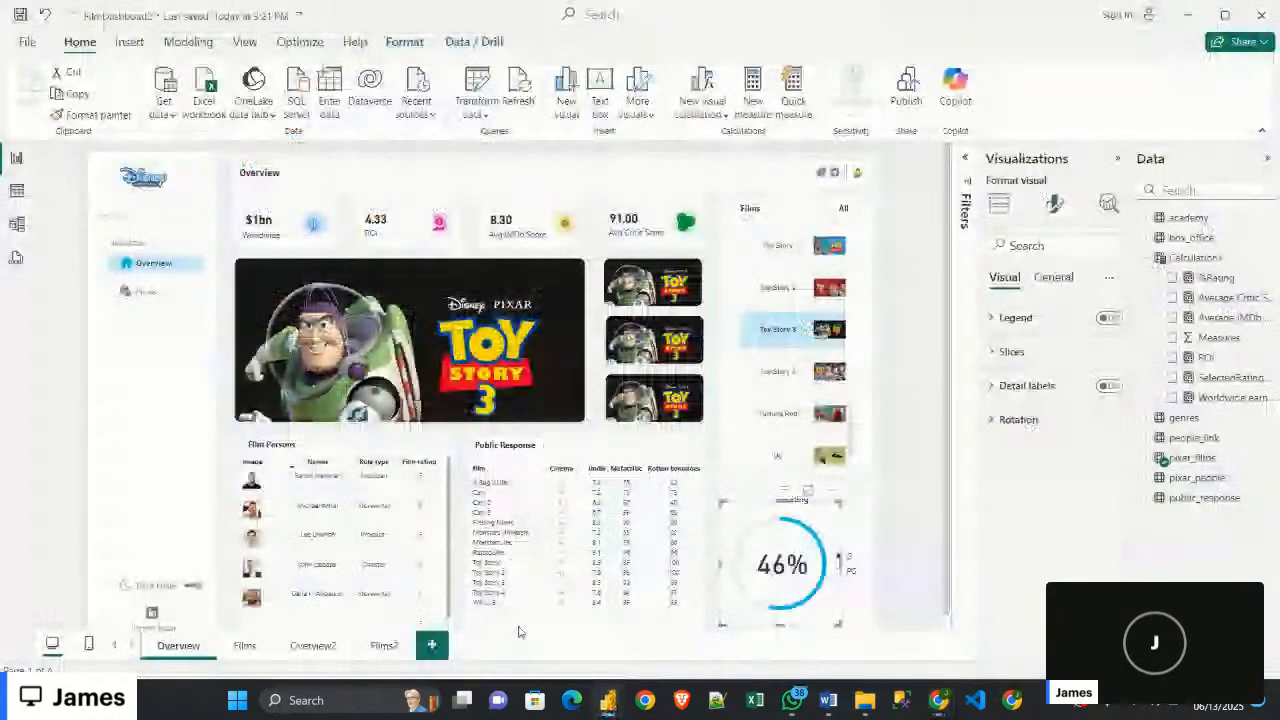
left_click(862, 573)
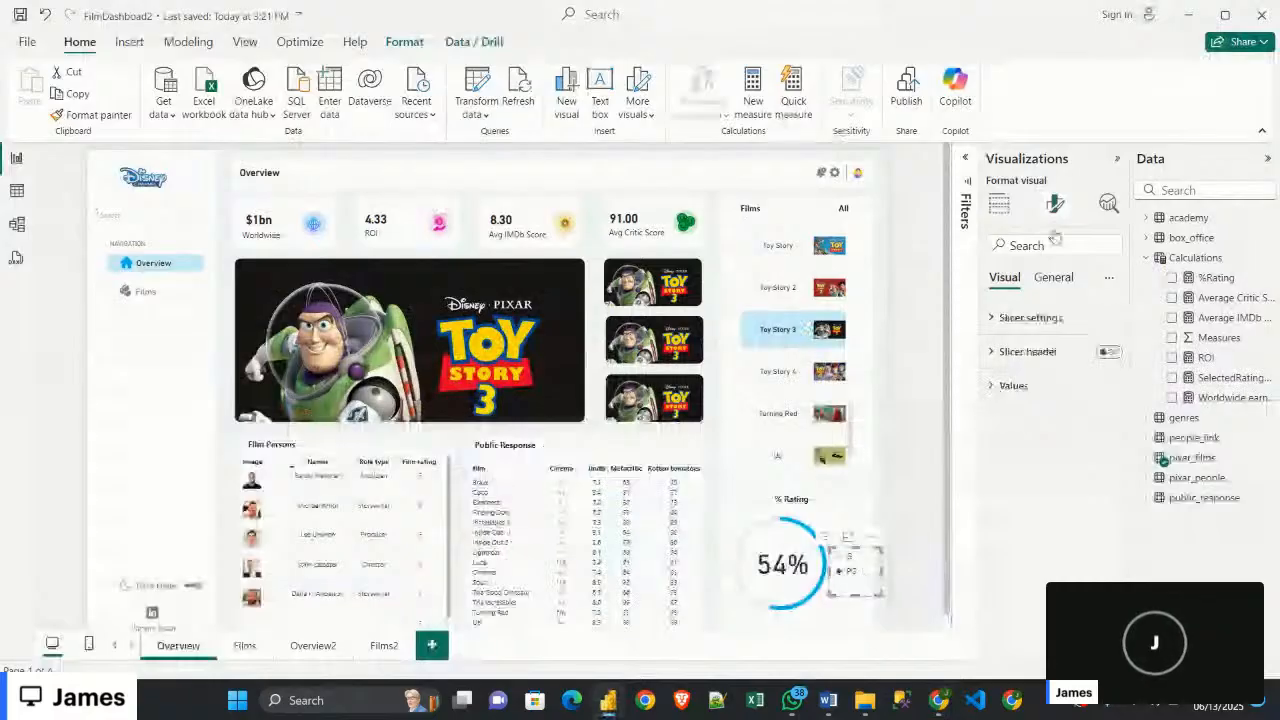
key("alt+Tab")
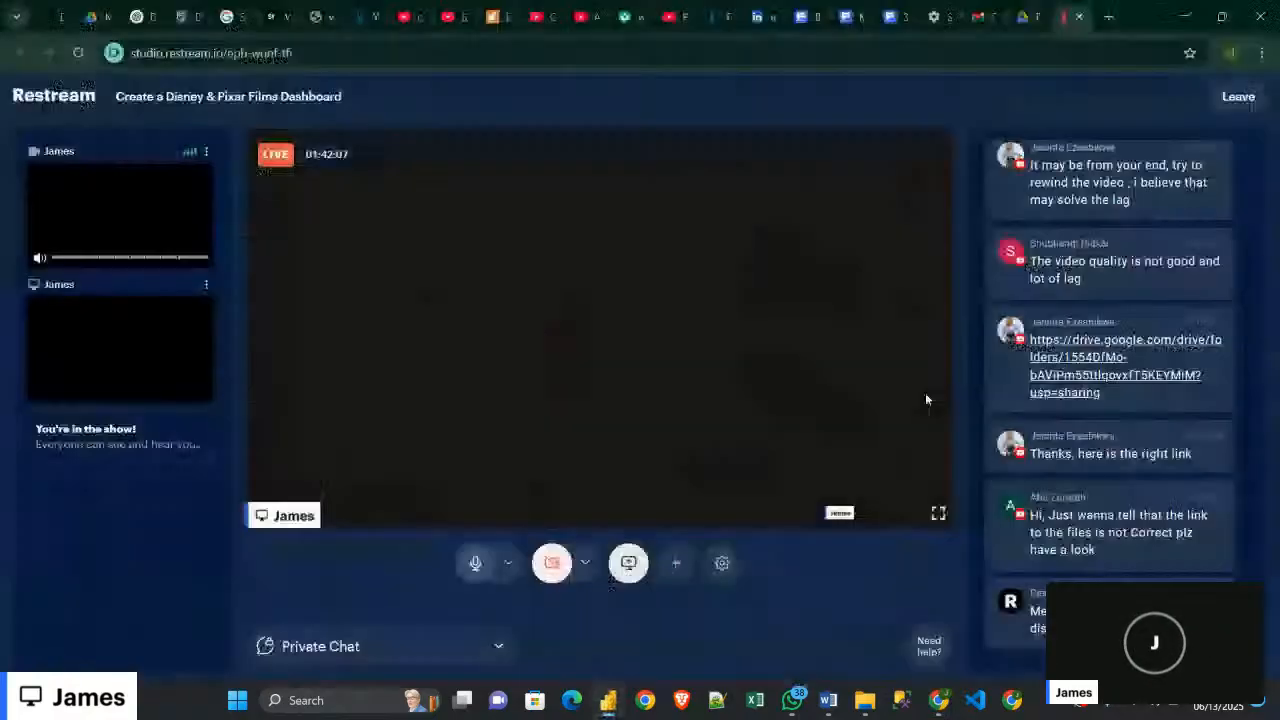
left_click(628, 562)
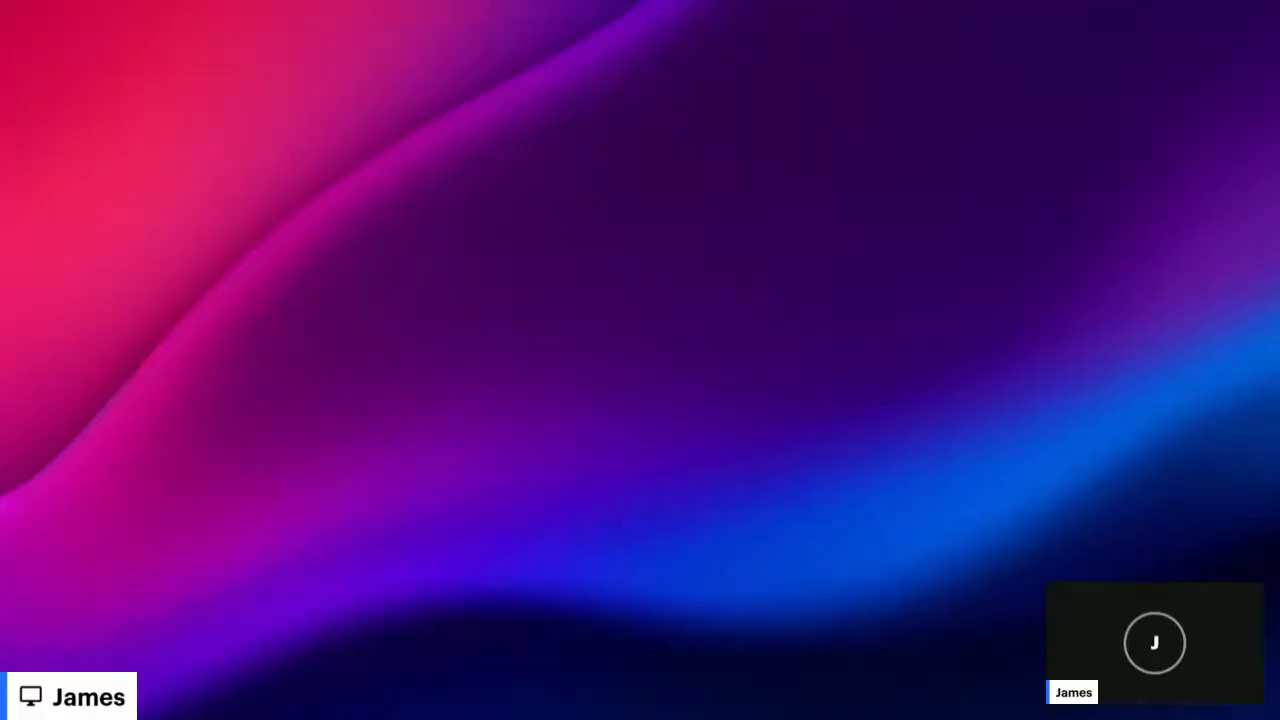